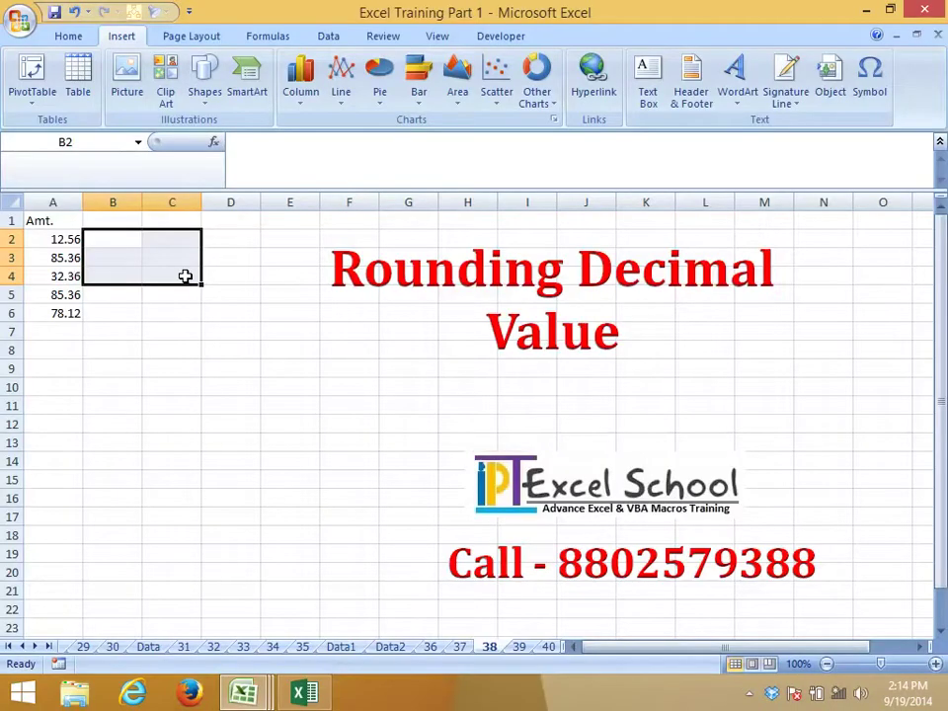
- Format the five amounts in A2:A6 as Number with two decimal places
click(748, 694)
click(567, 333)
key(Left)
key(shift+Down)
key(shift+Down)
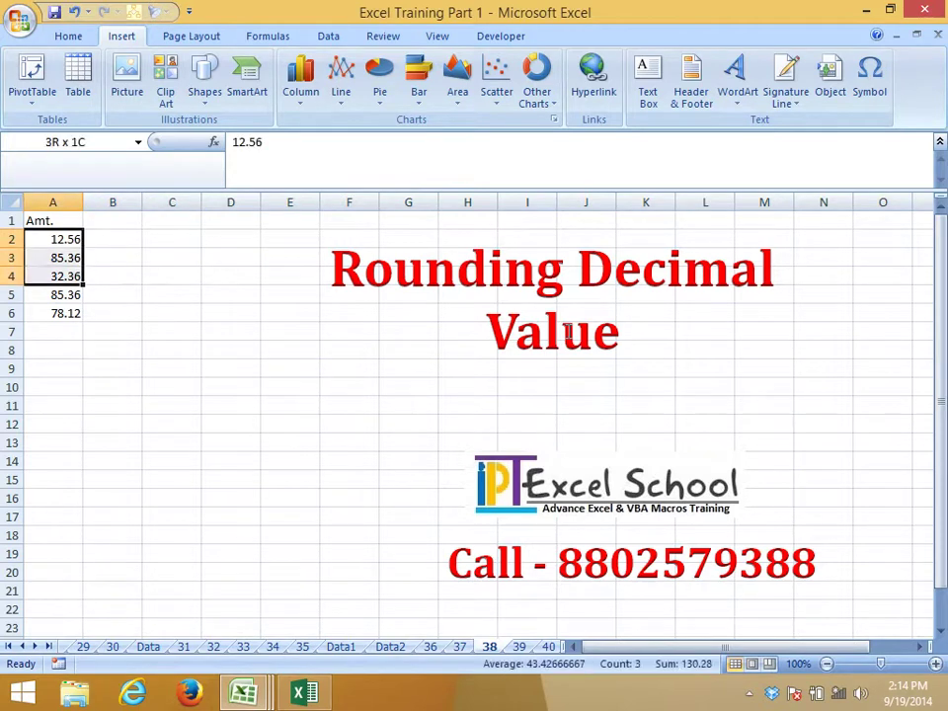
key(shift+Down)
key(shift+Down)
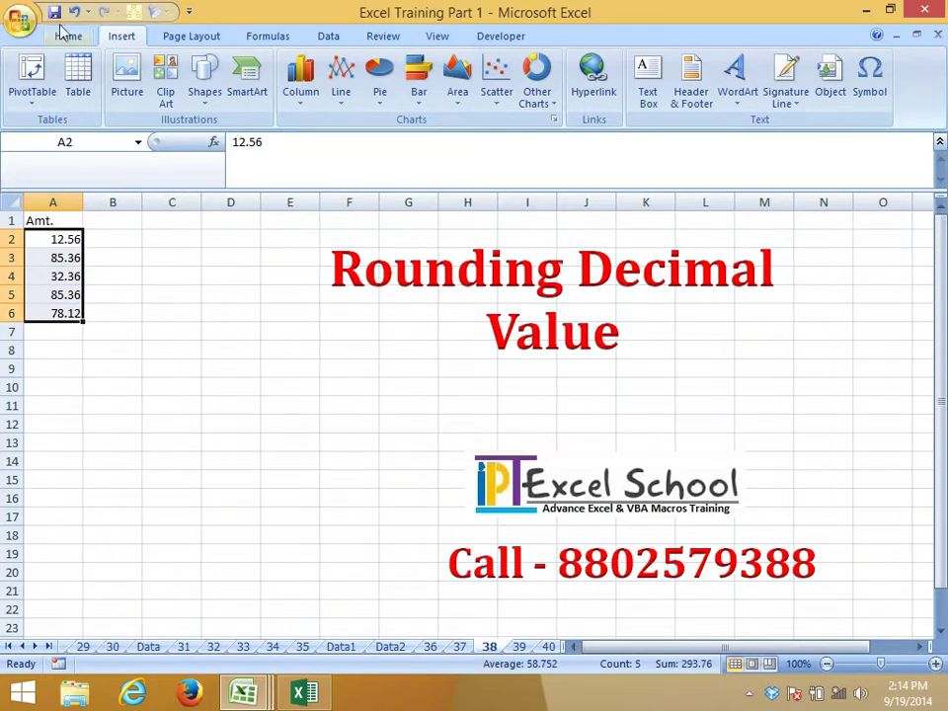
click(67, 36)
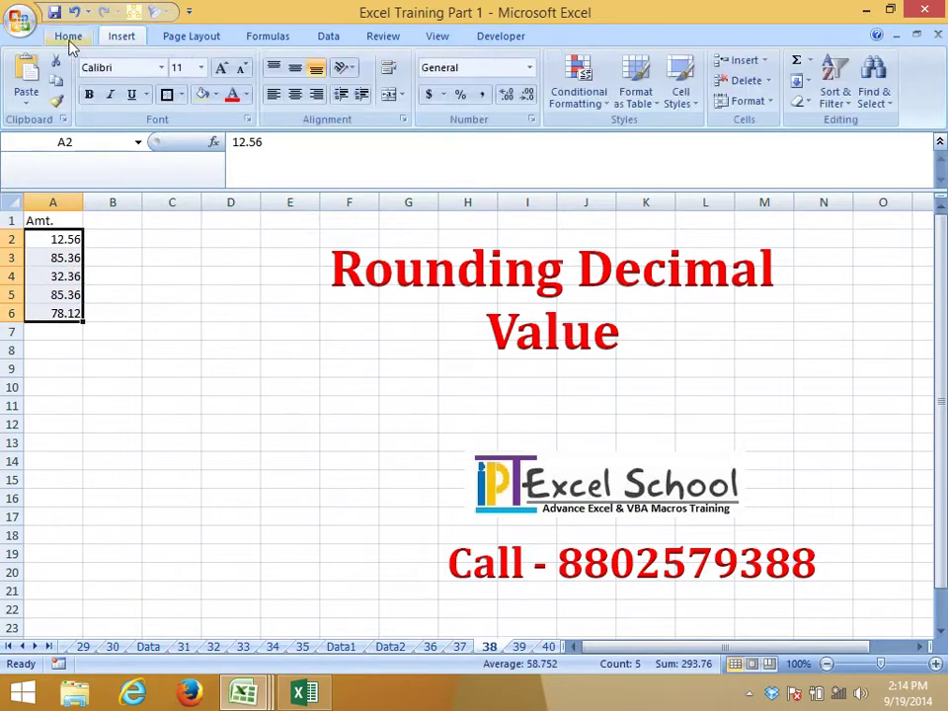
double_click(526, 99)
click(514, 101)
click(514, 101)
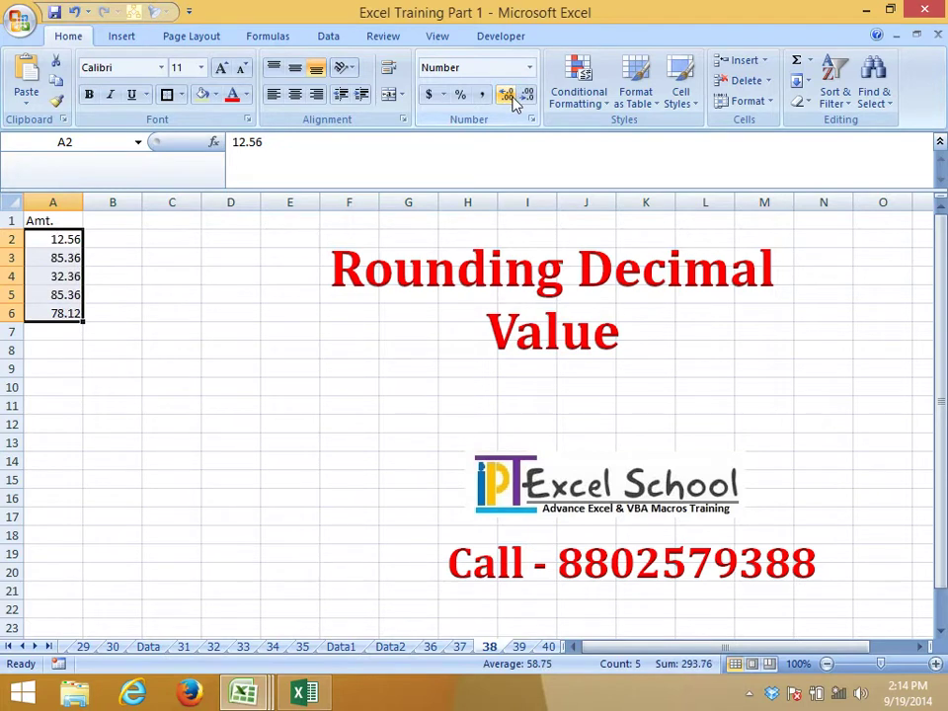
key(Right)
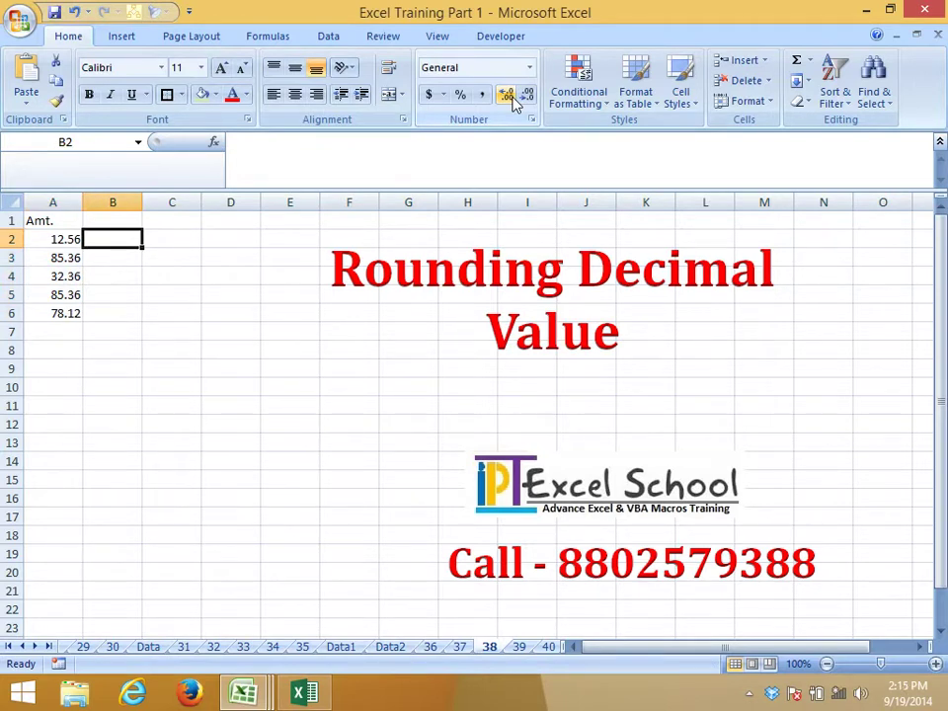
- Enter =ROUND(A2,0) in B2 to round 12.56 to a whole number
text(=ro)
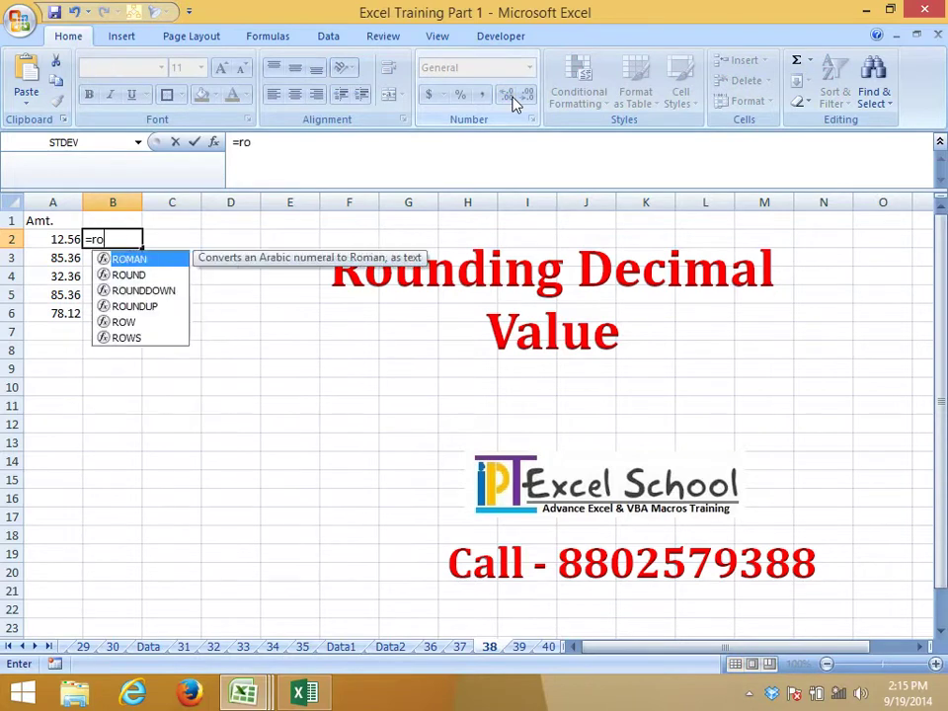
text(un)
key(Tab)
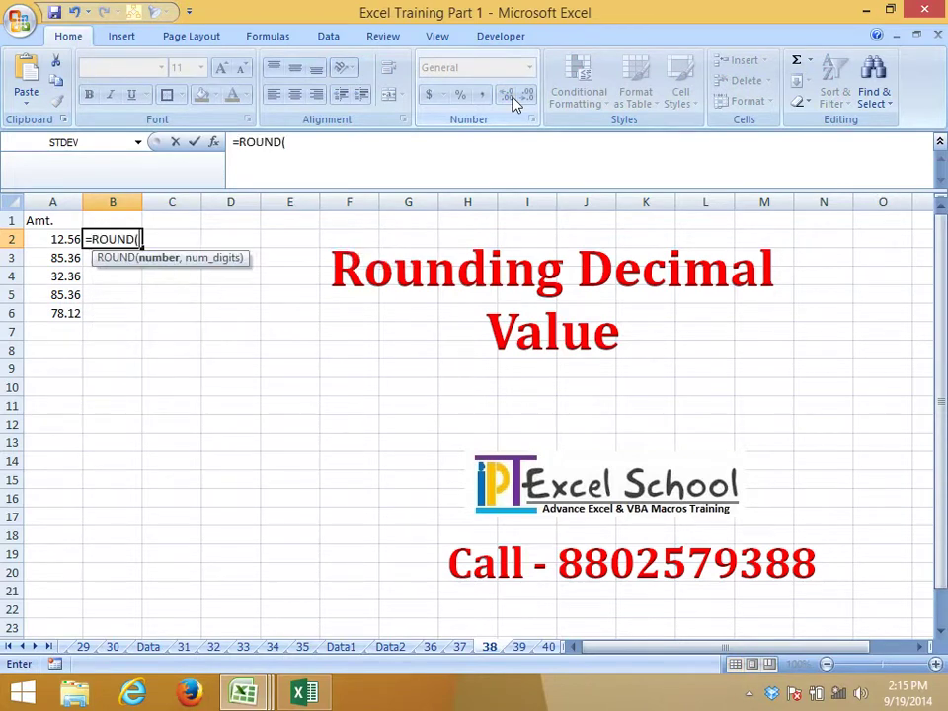
key(Left)
text(,)
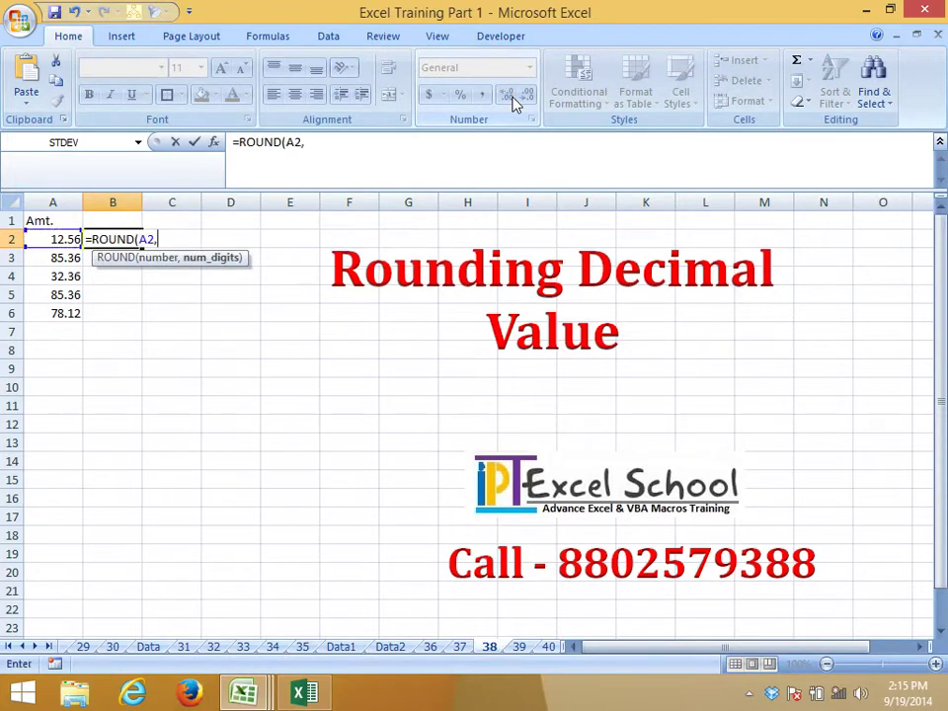
text(0)
key(Return)
key(Up)
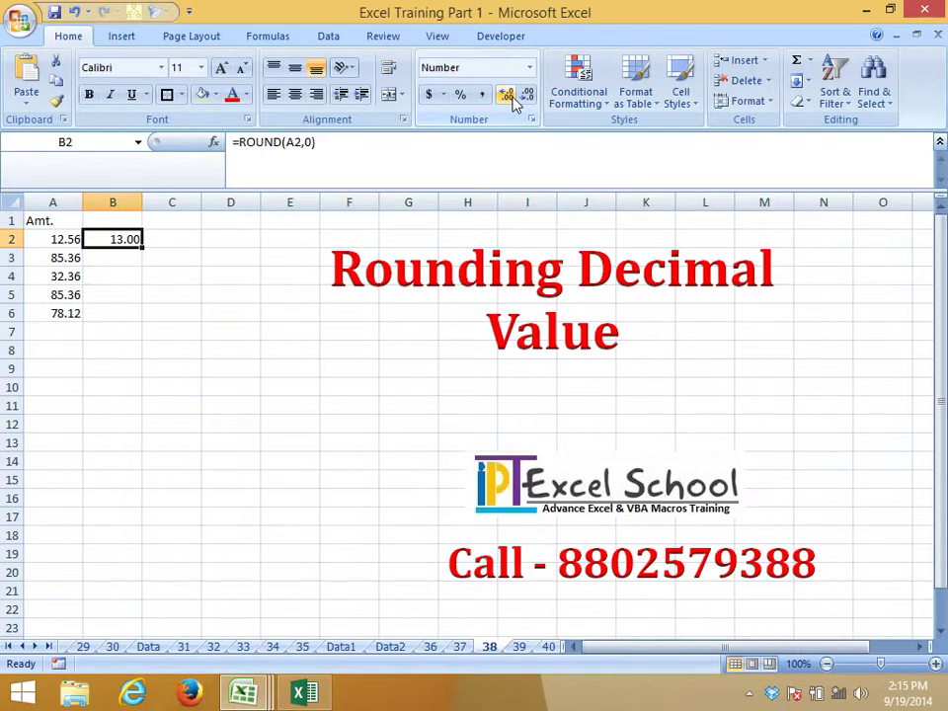
- Rewrite B2 as =ROUND(A2,0) so it shows 13.00, then move to B3
key(BackSpace)
text(=roun)
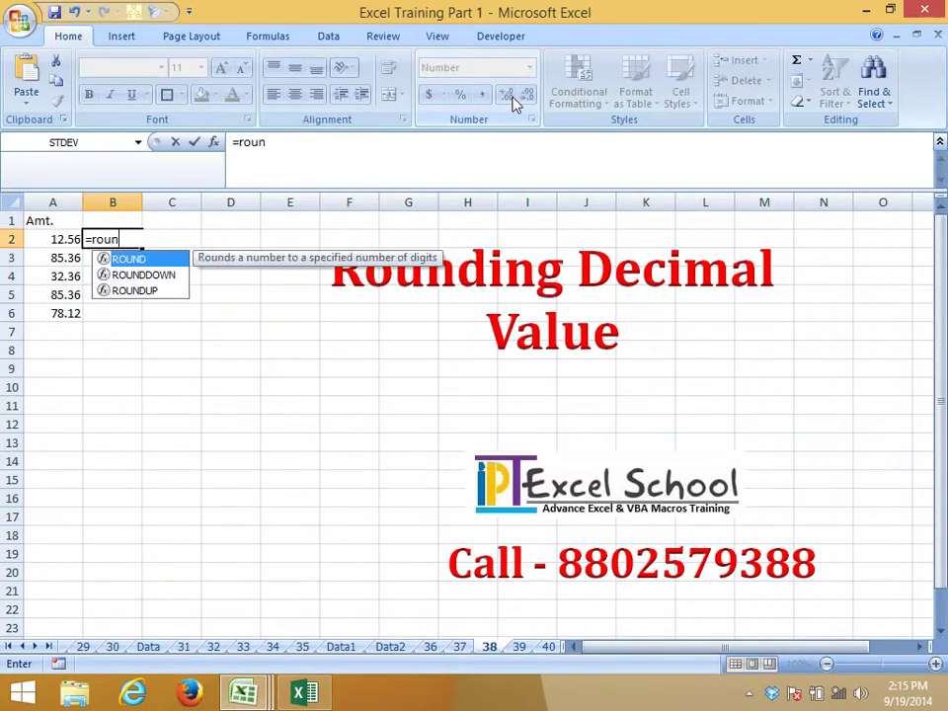
key(Tab)
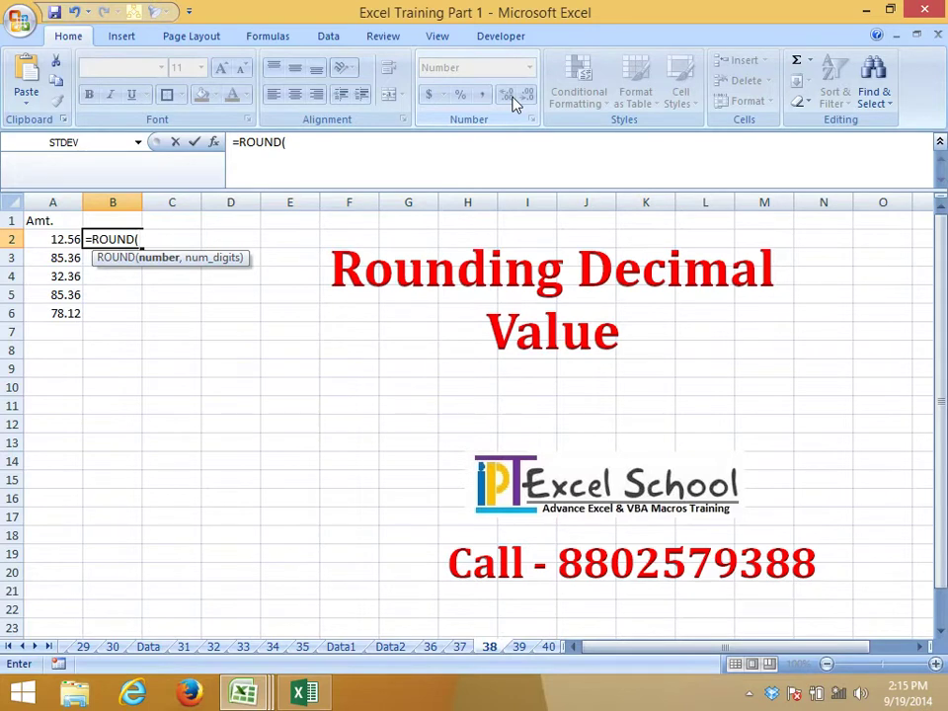
key(Left)
text(,)
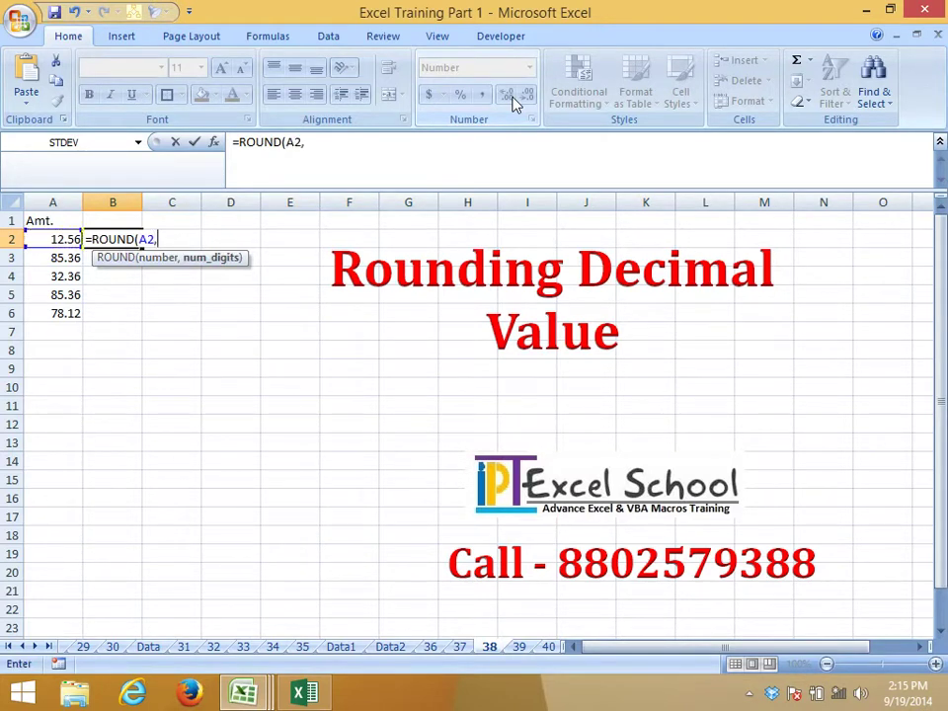
text(0)
key(Return)
key(Up)
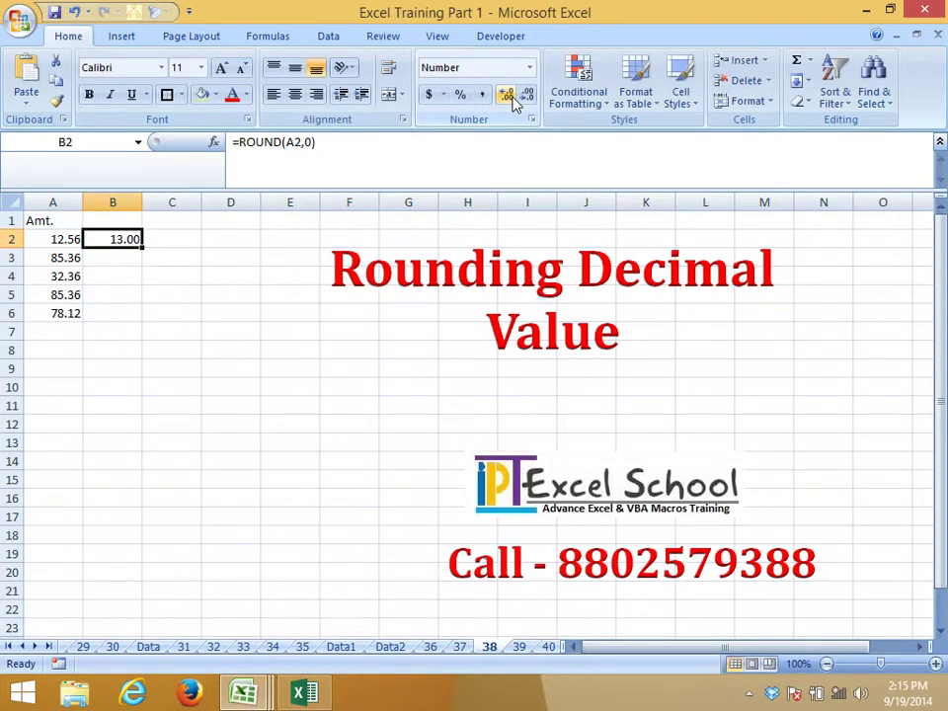
key(Down)
- Enter =ROUNDDOWN(A3,0) in B3, turning 85.36 into 85.00
text(=)
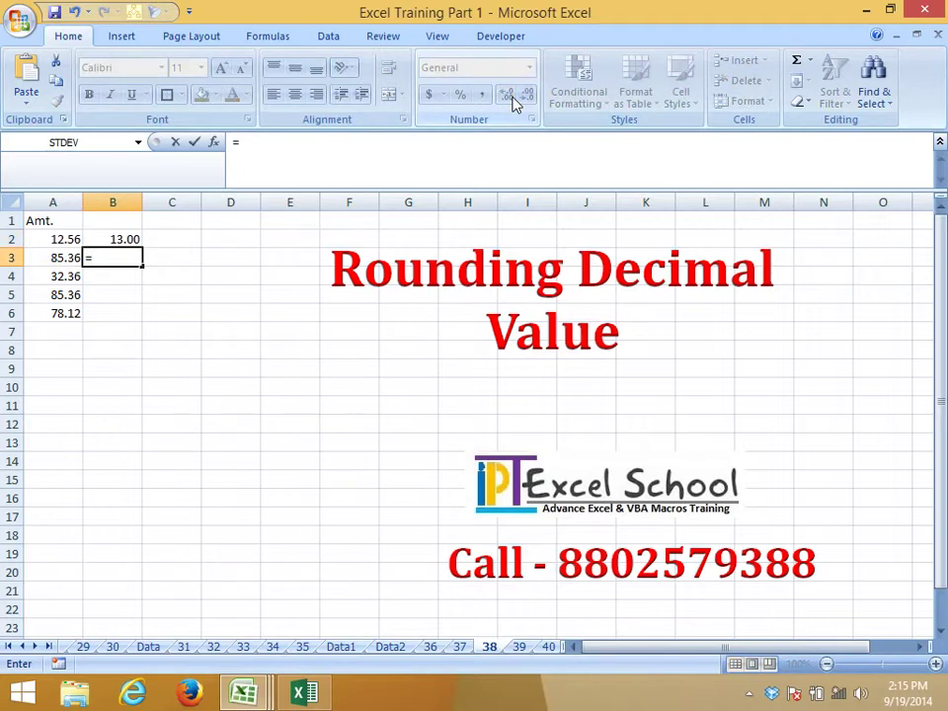
text(ro)
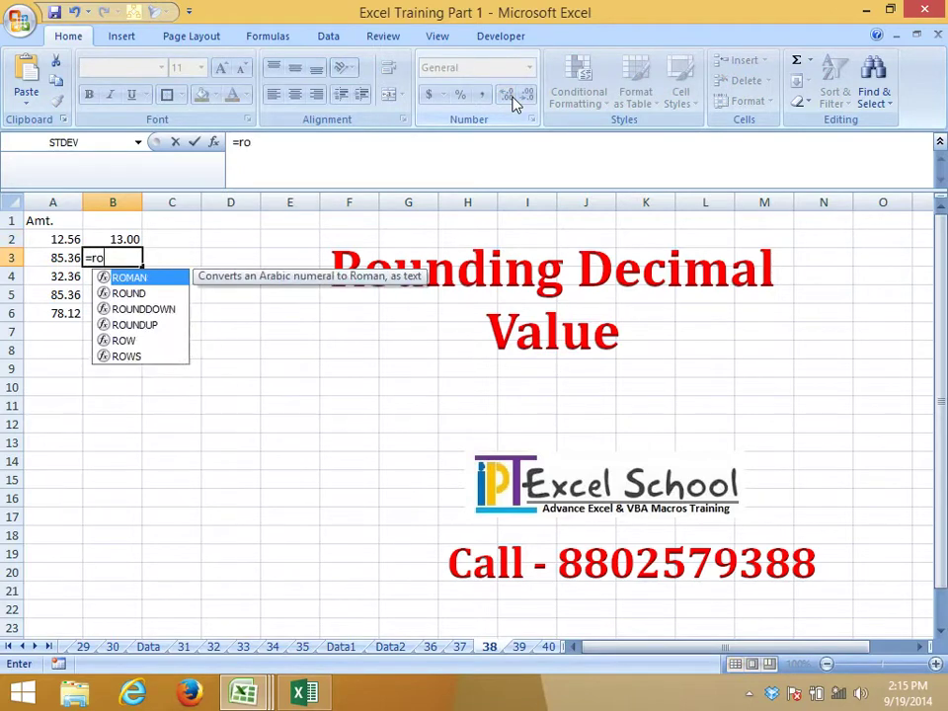
key(Left)
key(Right)
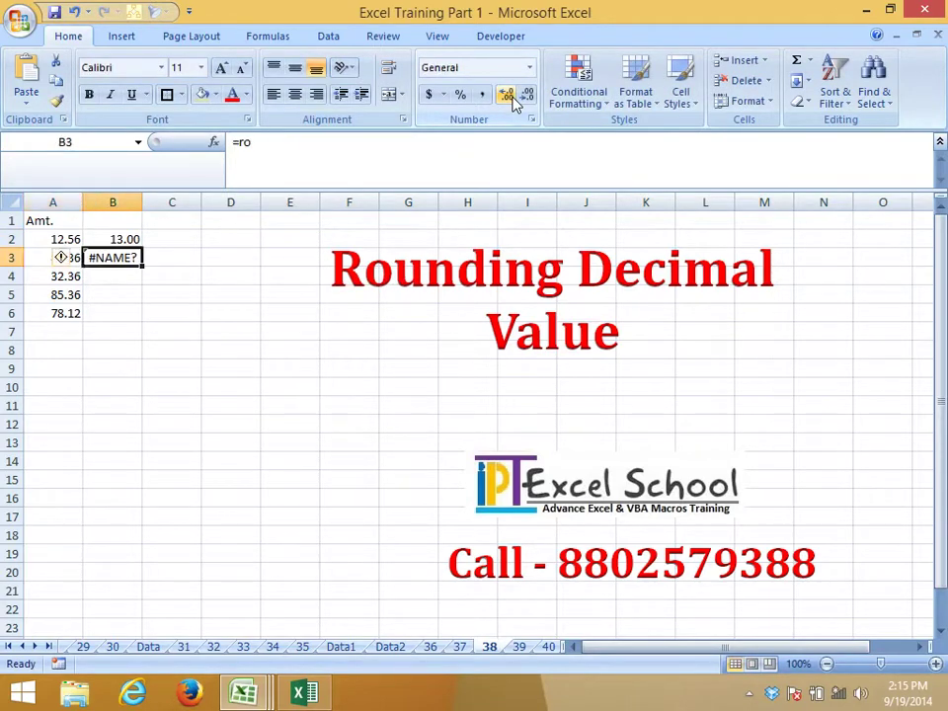
text(=ro)
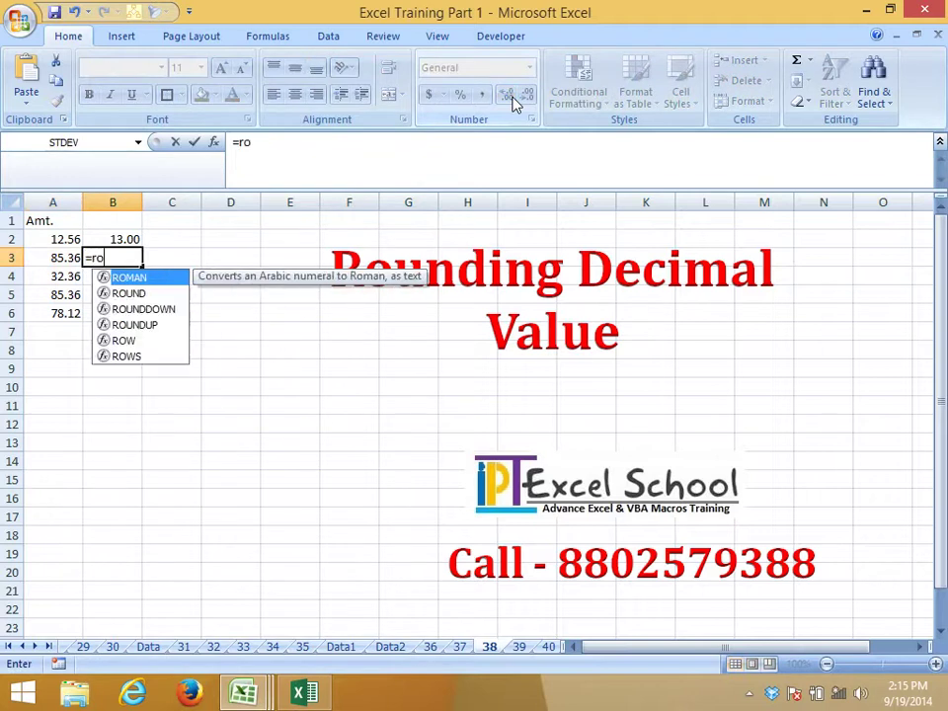
text(u)
key(Down)
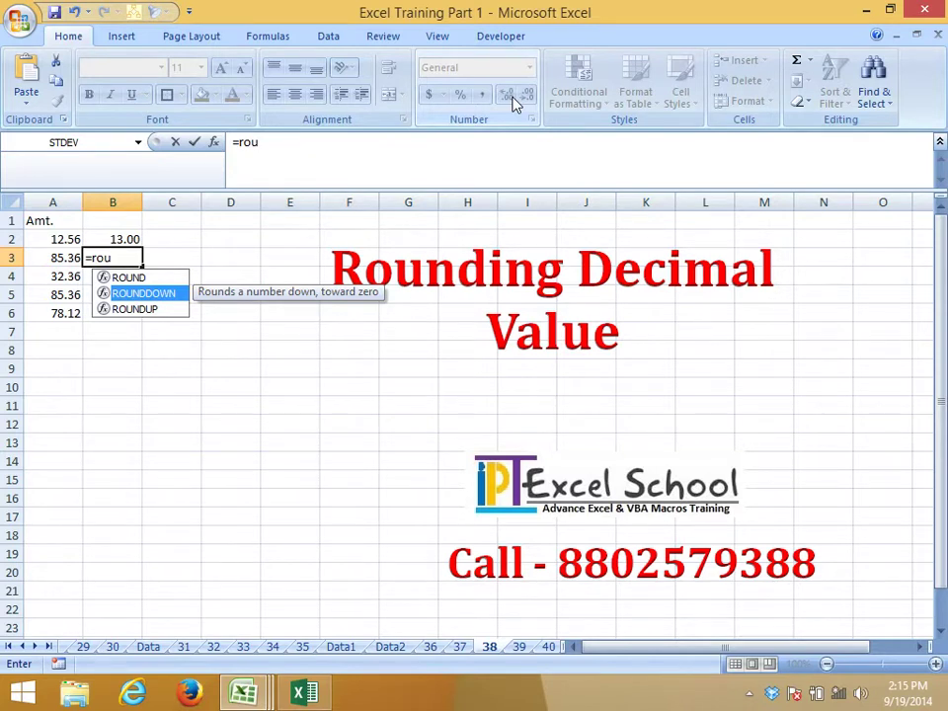
key(Tab)
key(Left)
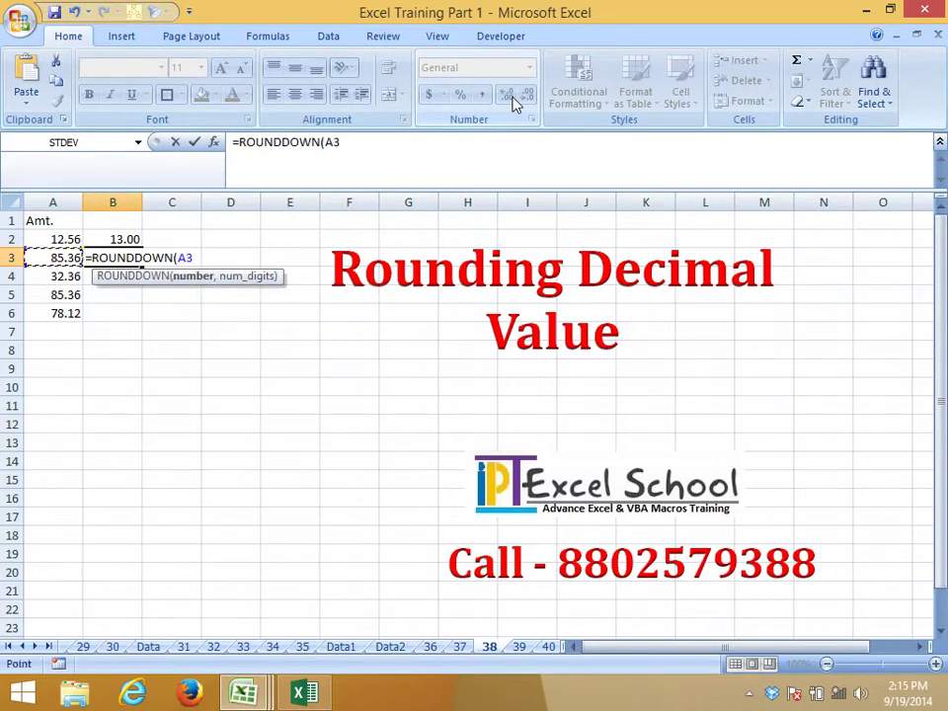
text(,0)
key(Return)
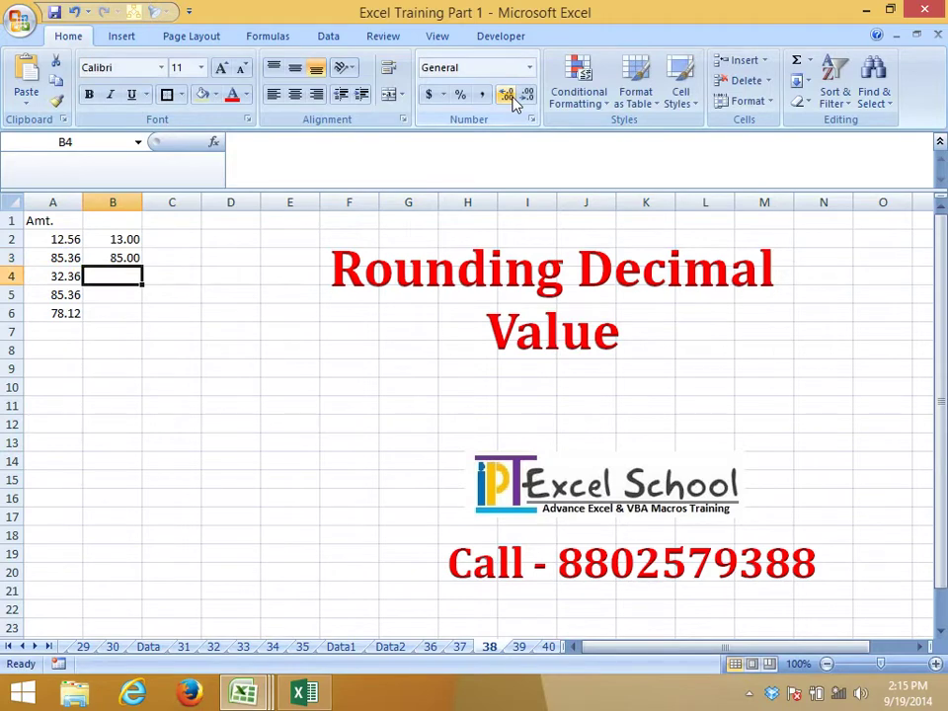
- Enter =ROUNDUP(A4,0) in B4, turning 32.36 into 33.00
text(=r)
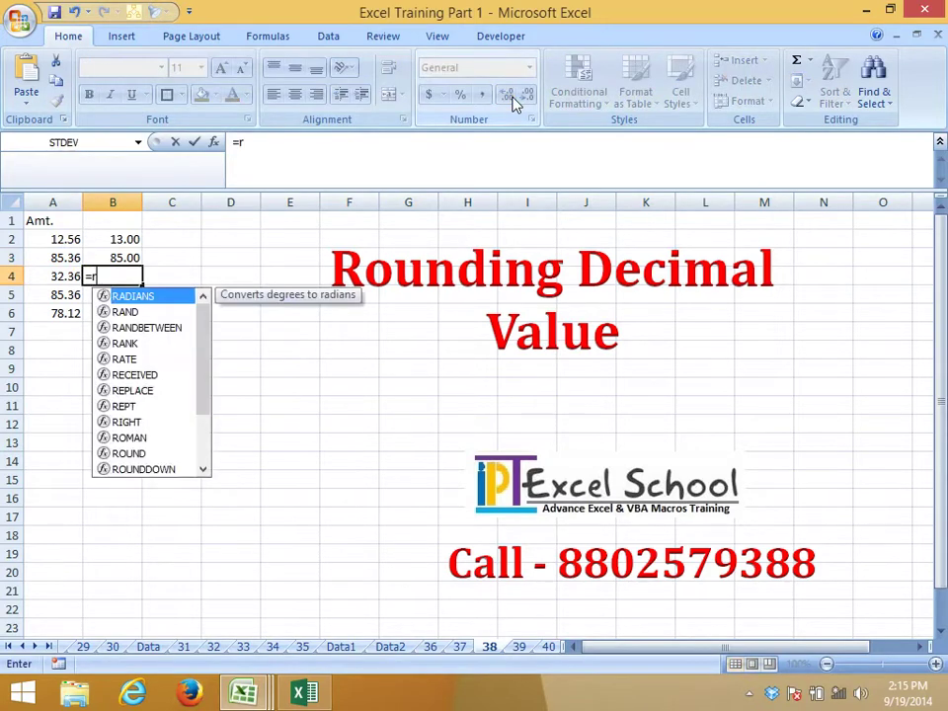
text(ou)
key(Down)
key(Down)
key(Tab)
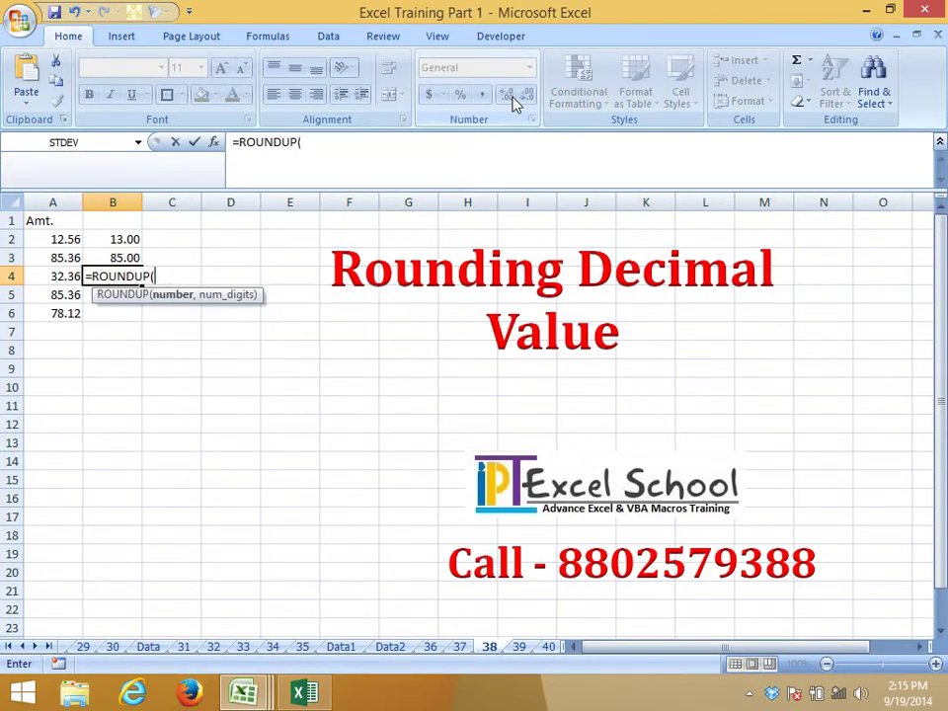
key(Left)
text(,0)
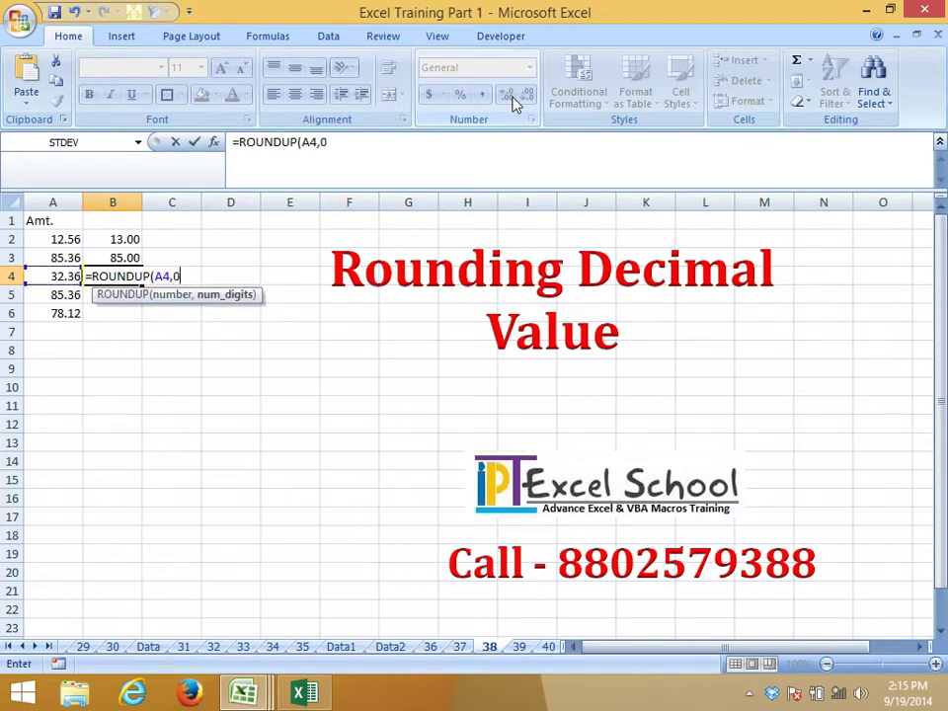
key(Return)
key(Up)
- Review the ROUND formula in B2 and the ROUNDDOWN formula in B3
ctrl+scroll(511, 98, up, 9)
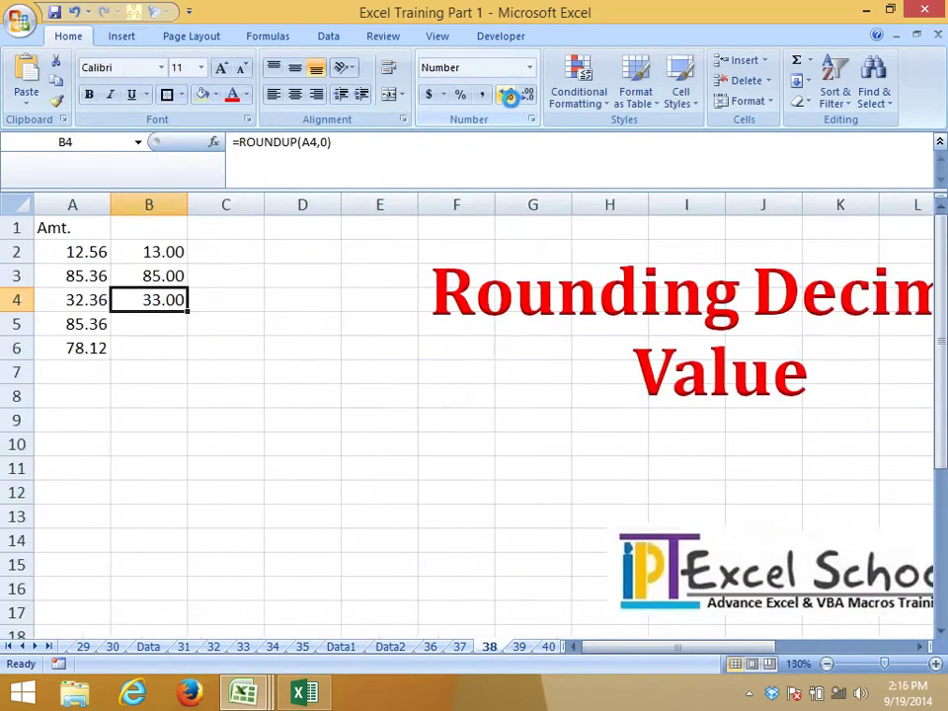
double_click(309, 298)
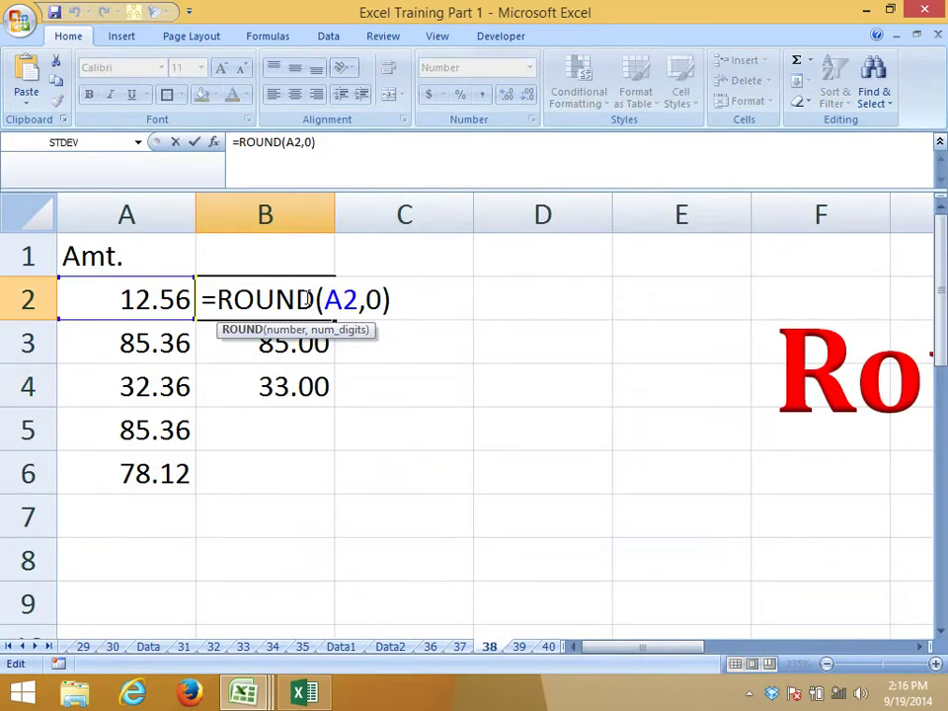
key(Return)
key(Down)
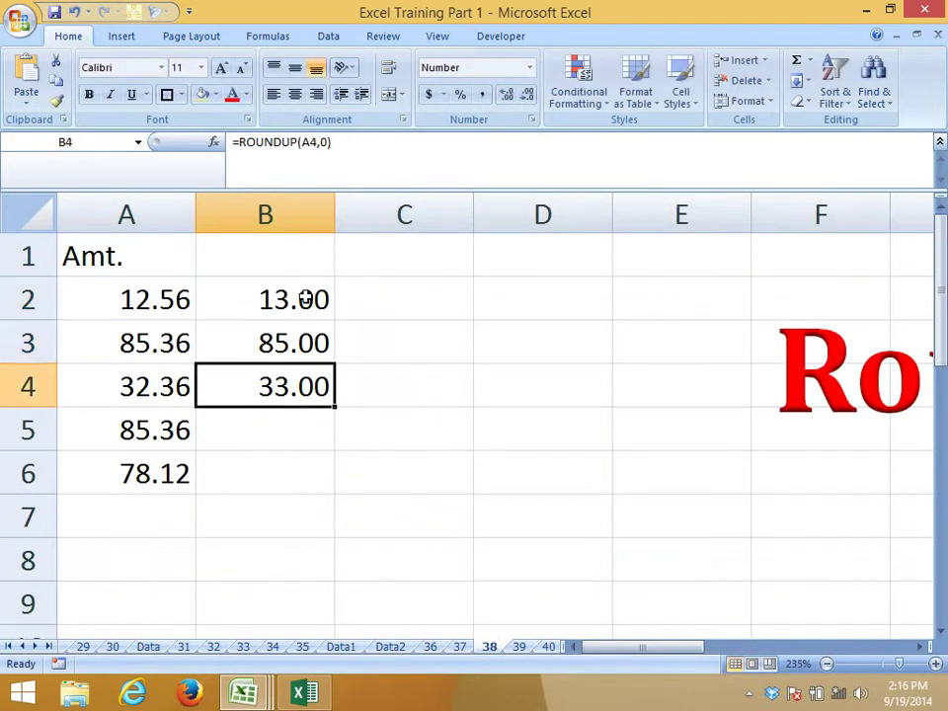
key(Up)
key(F2)
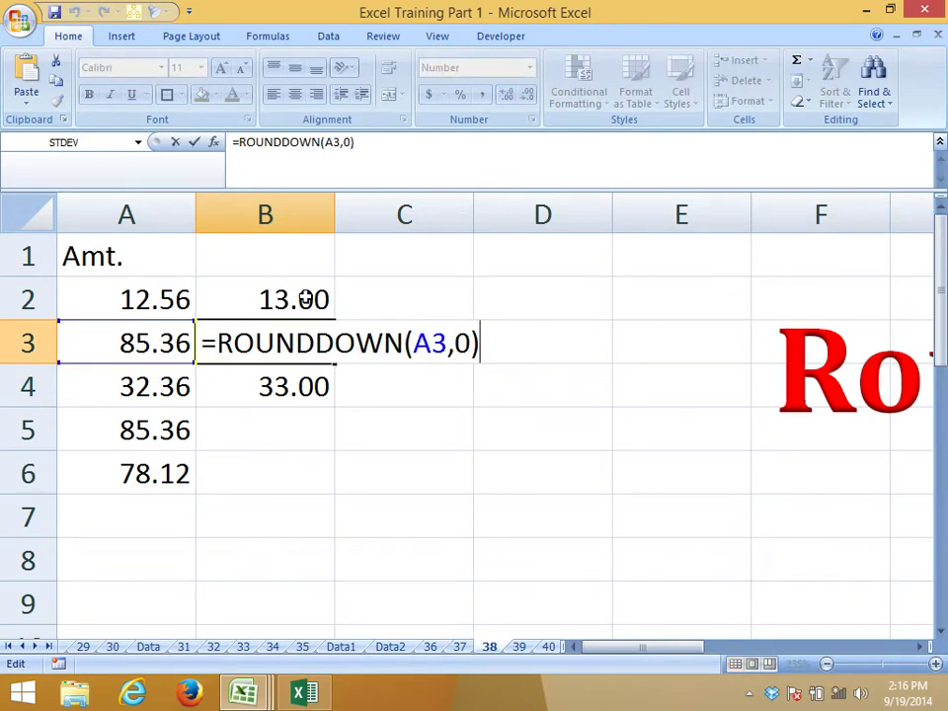
key(Return)
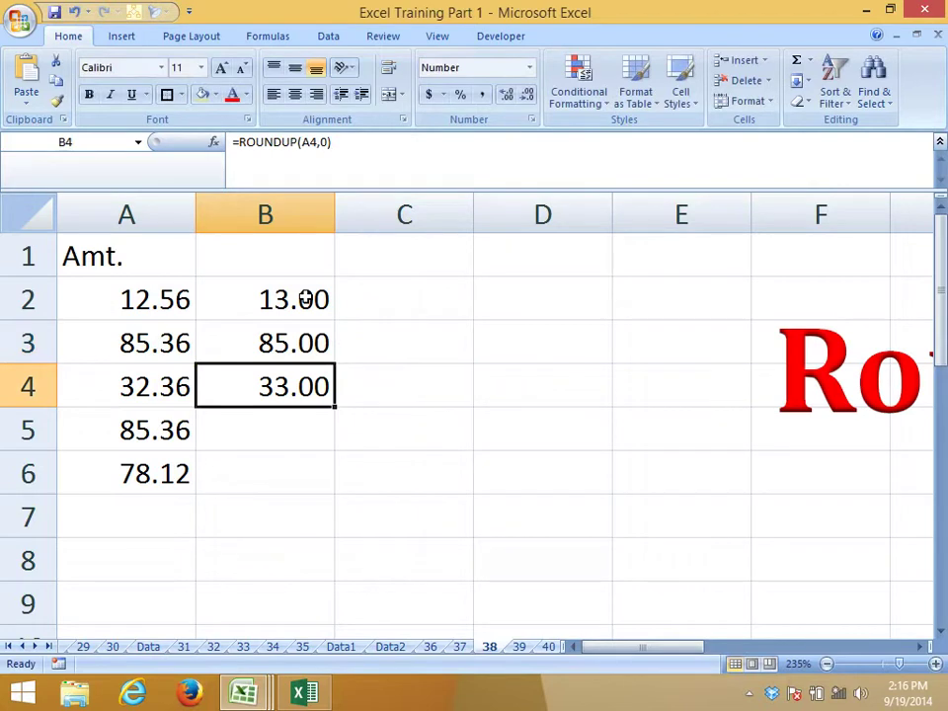
key(Up)
key(F2)
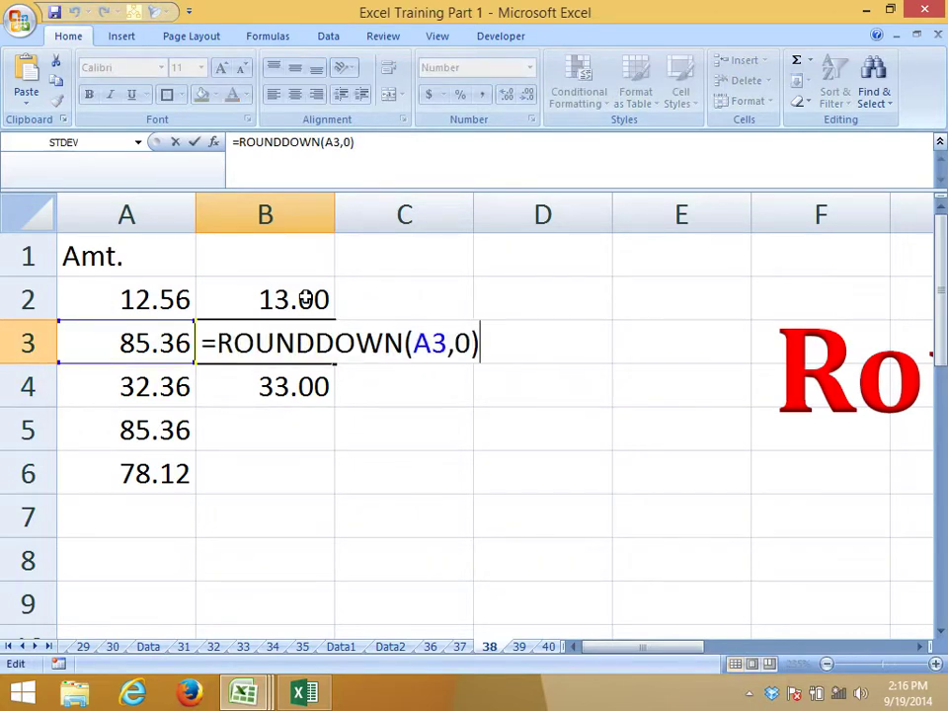
key(Return)
- Review B4's ROUNDUP formula, then B2's ROUND formula once more
key(F2)
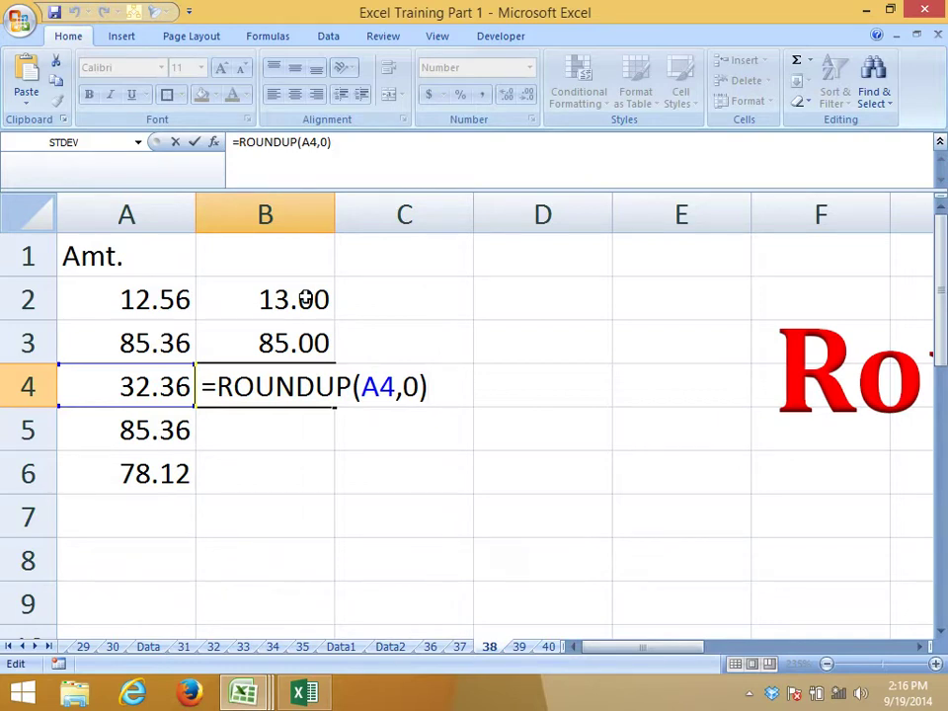
key(Return)
key(Up)
key(Up)
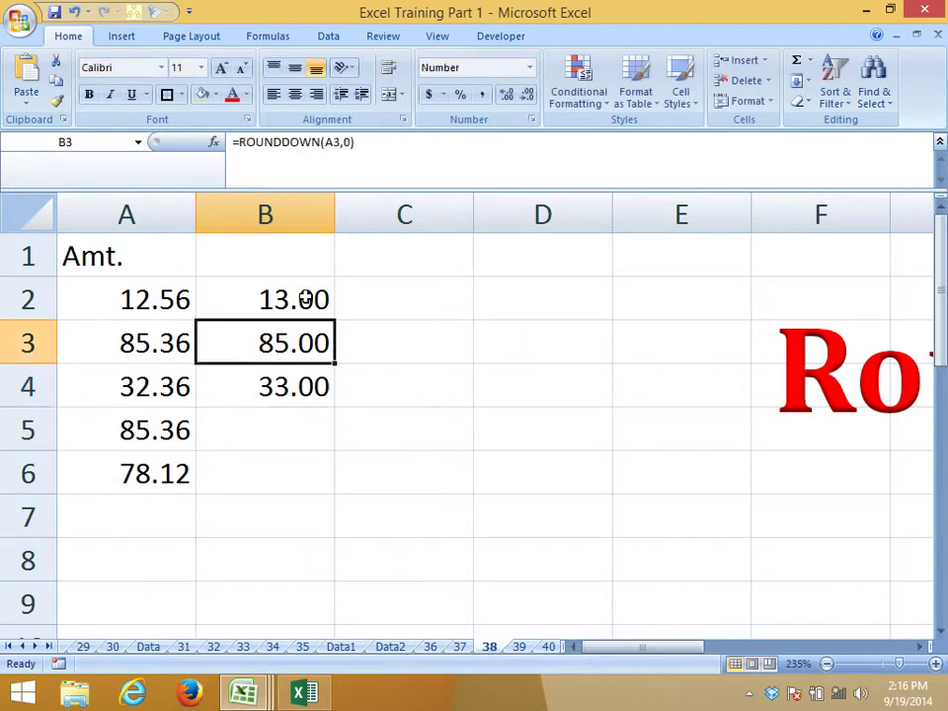
key(Up)
double_click(307, 298)
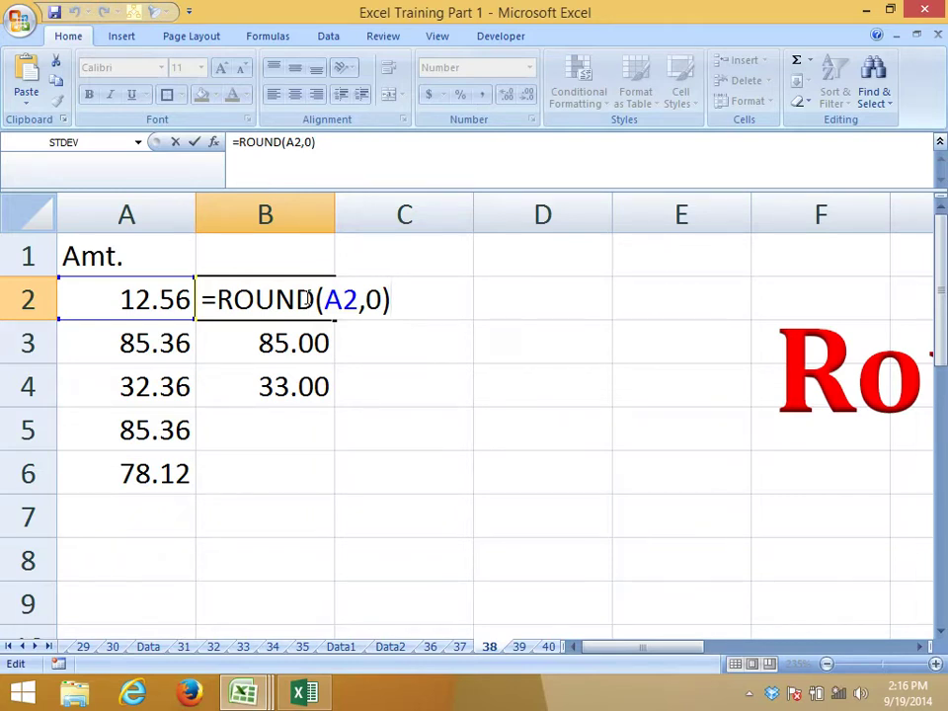
key(Return)
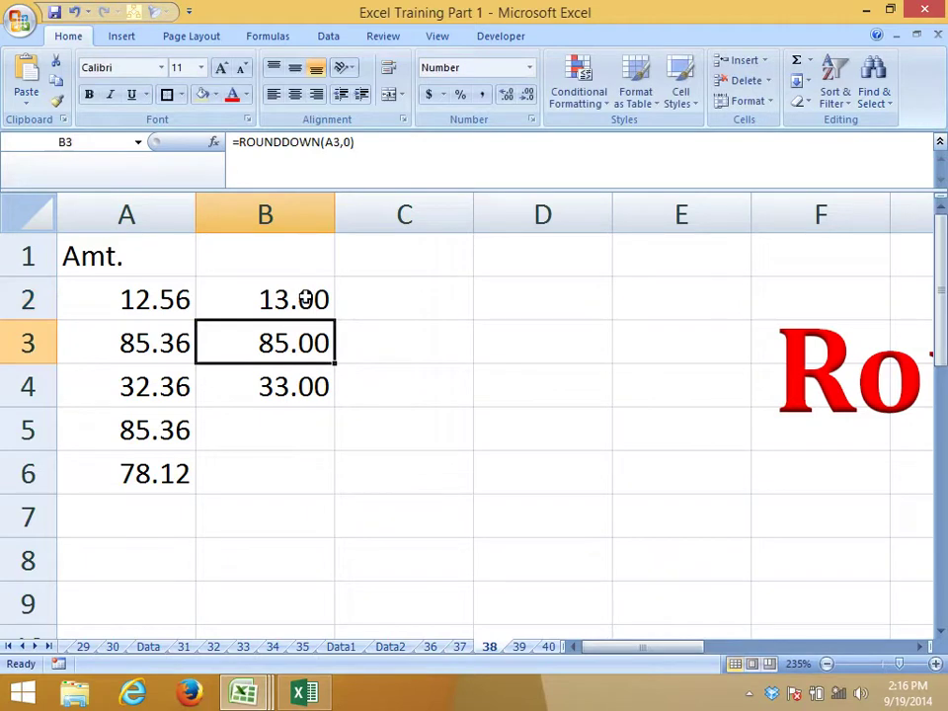
key(Down)
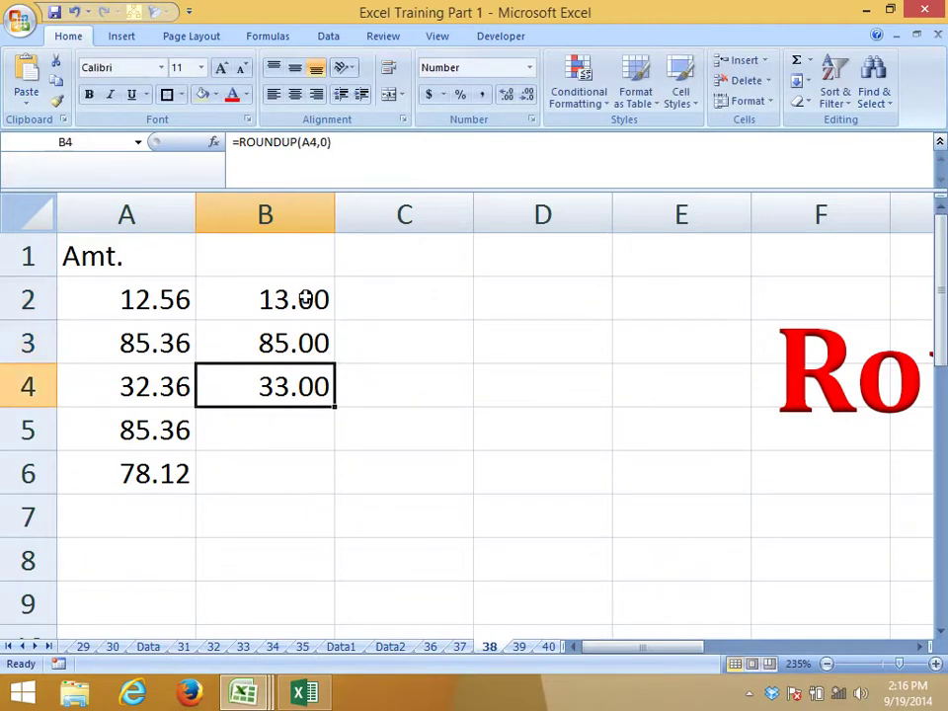
- Start a FLOOR formula in C7, then cancel it, leaving C7 empty
key(Right)
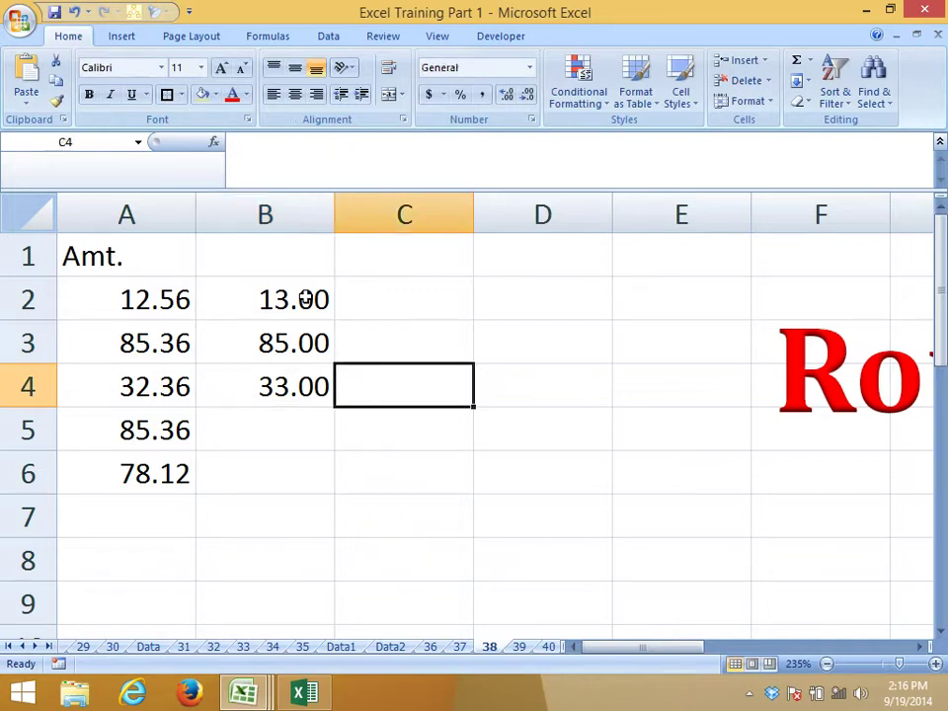
key(Down)
key(Down)
key(Down)
text(=)
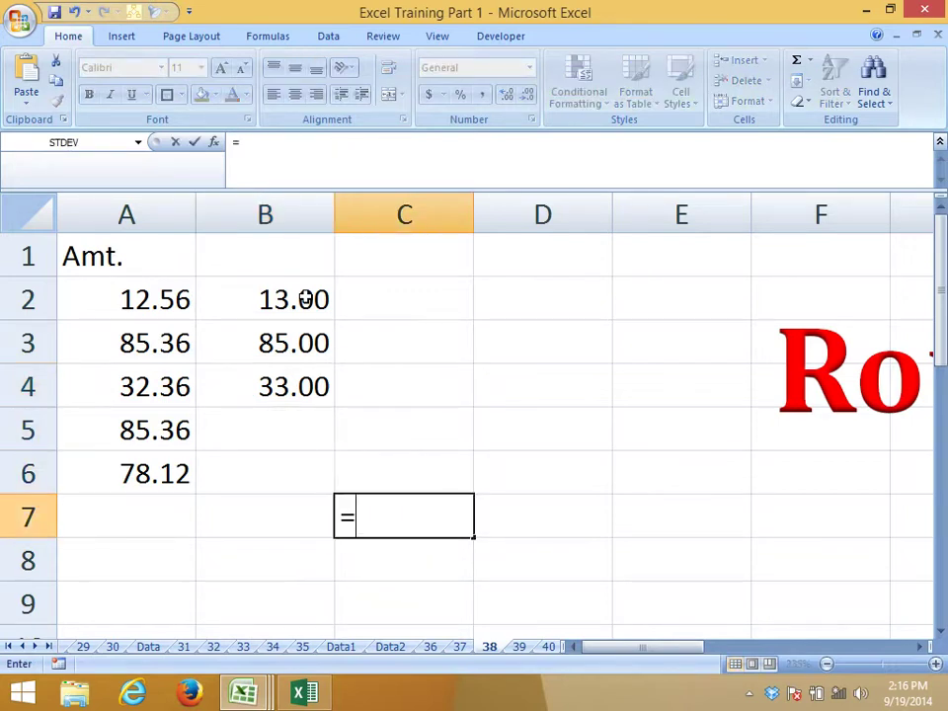
text(flo)
key(Escape)
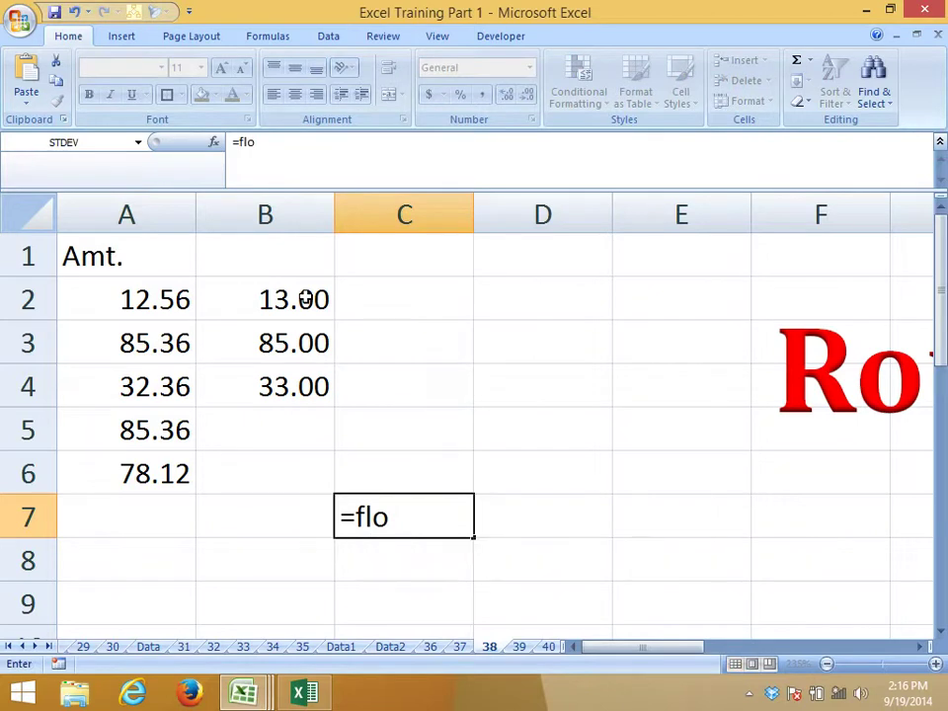
key(Escape)
- Enter 65 in B7 and 70 in C7, then change B7 to 61 and finally 79
key(Left)
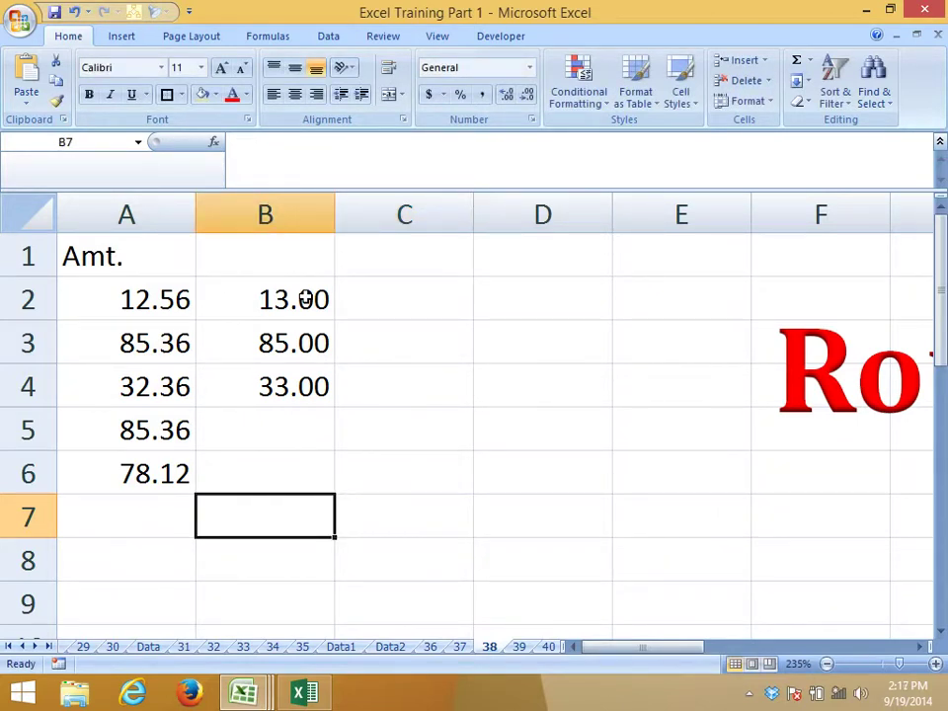
text(6)
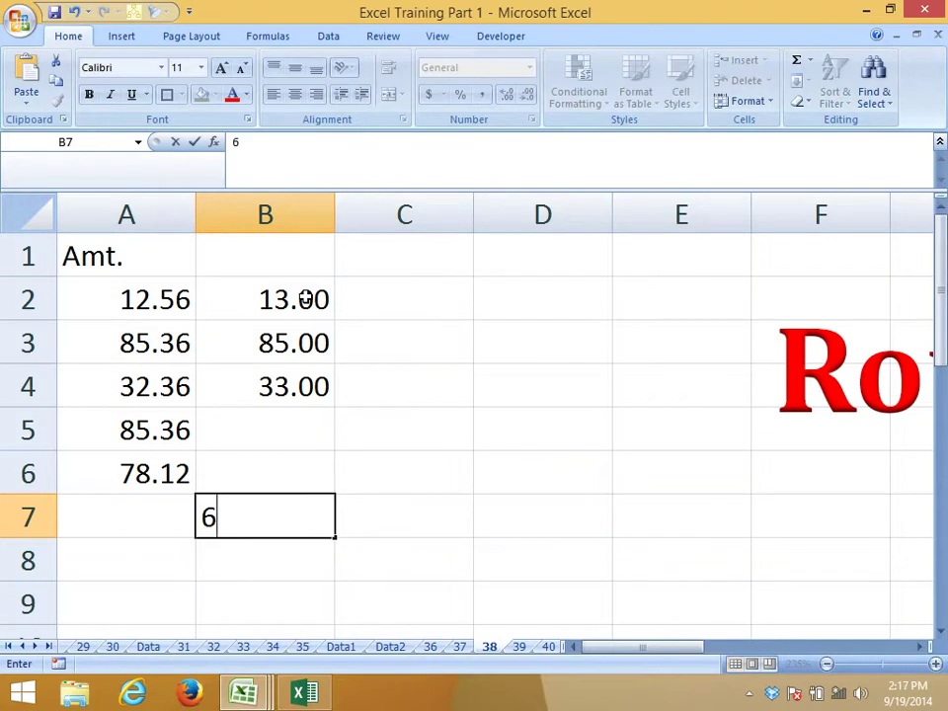
text(5)
key(Tab)
text(7)
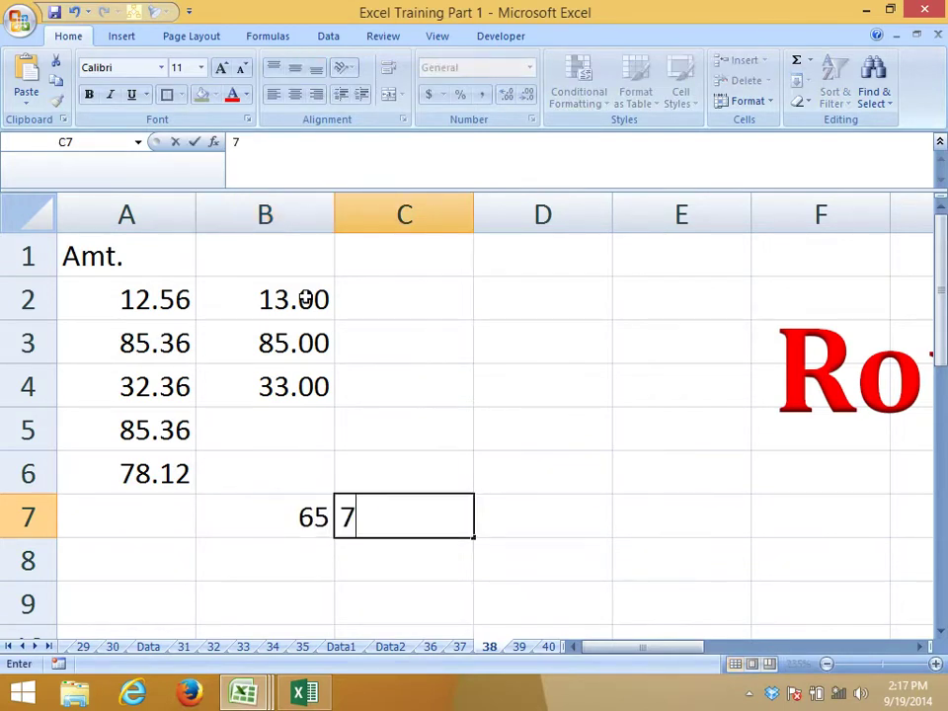
text(0)
key(Tab)
key(Left)
key(Left)
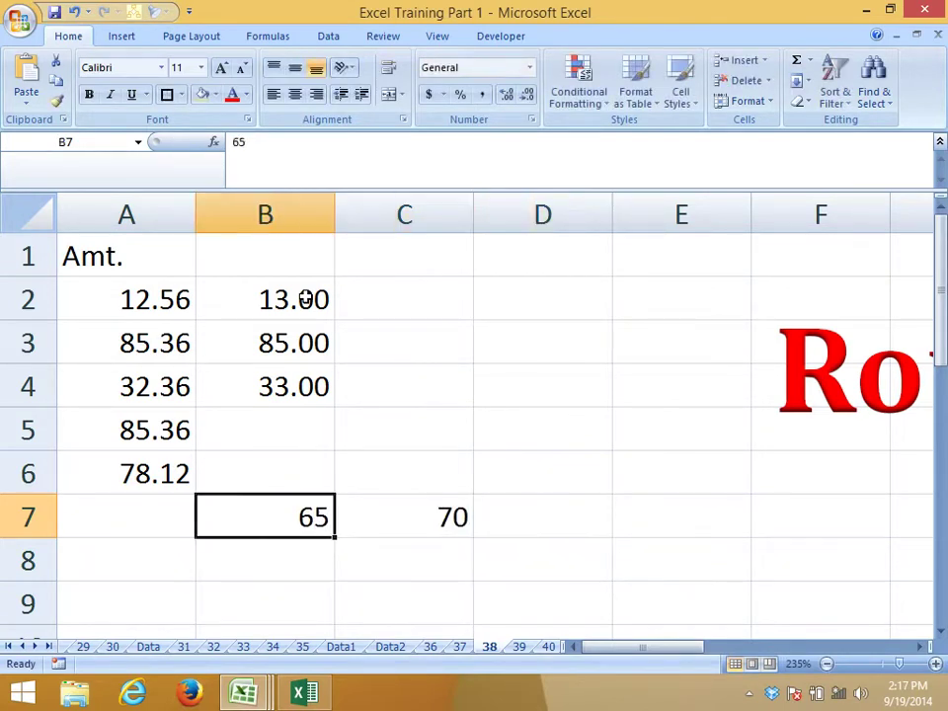
text(61)
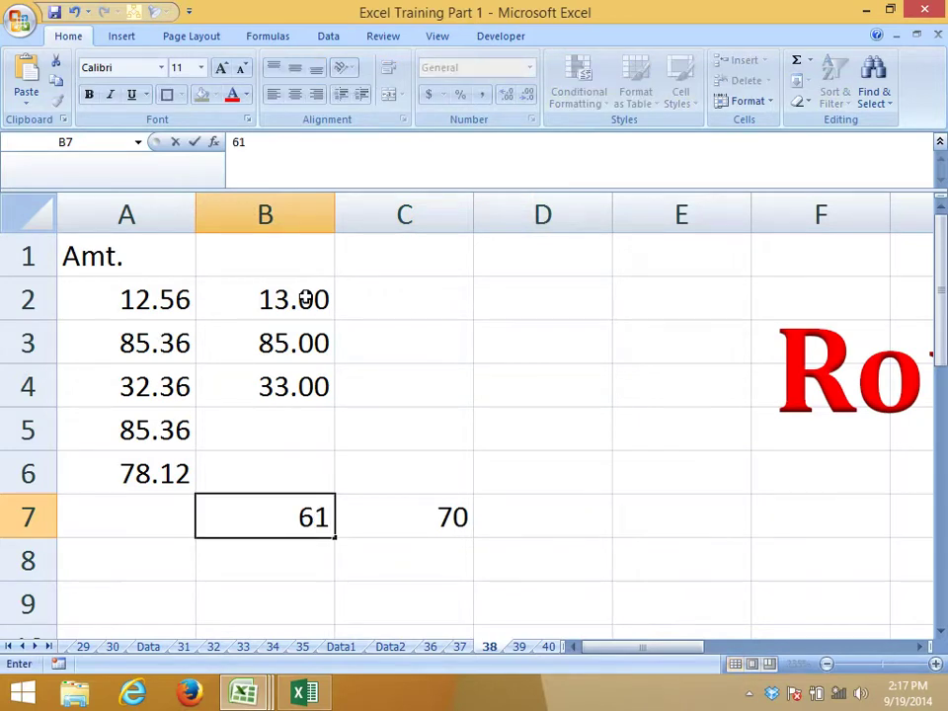
key(ctrl+Return)
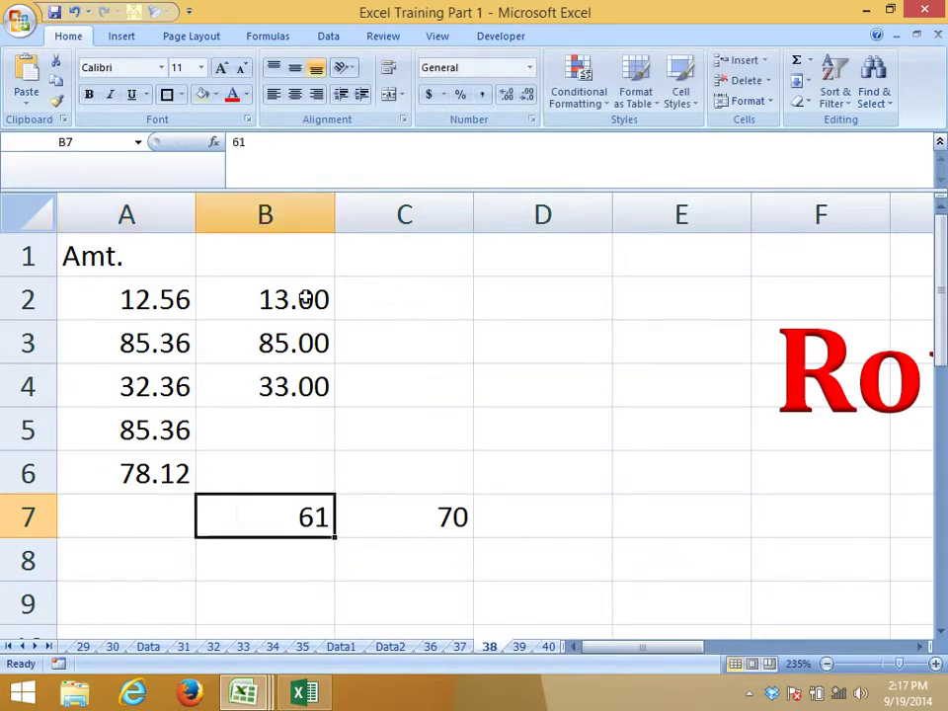
text(79)
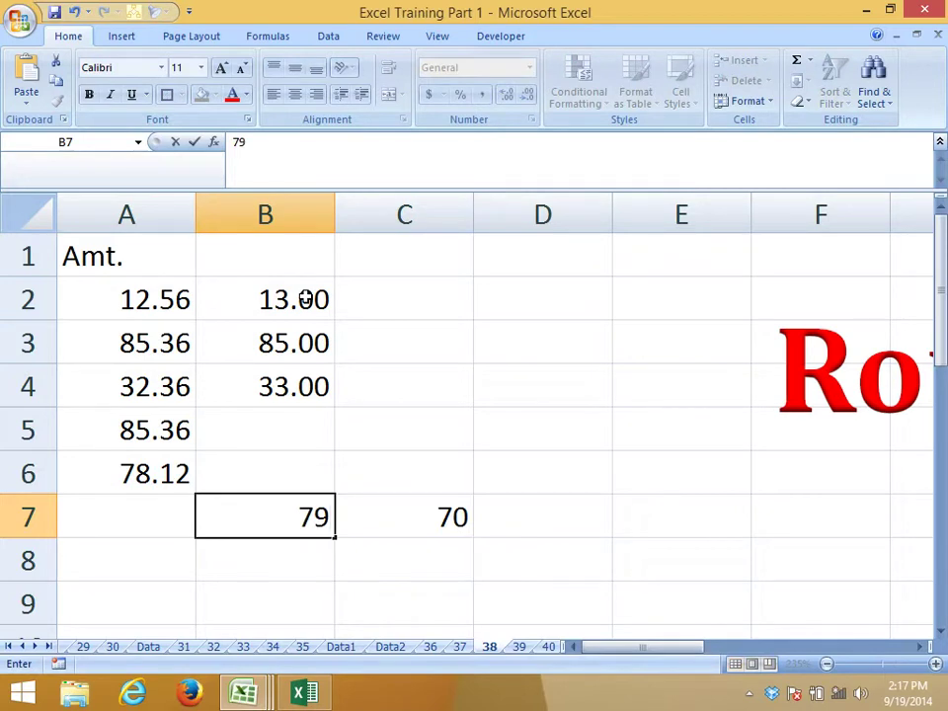
key(Tab)
key(Tab)
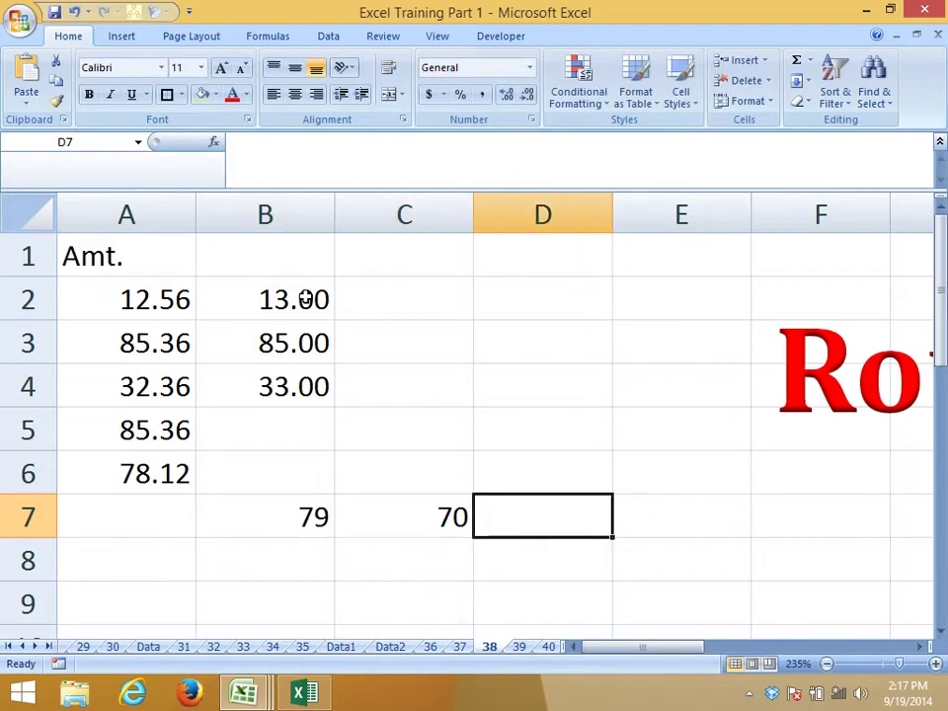
- Enter =FLOOR(B7,10) in D7 to round B7 down to a multiple of 10
text(=flo)
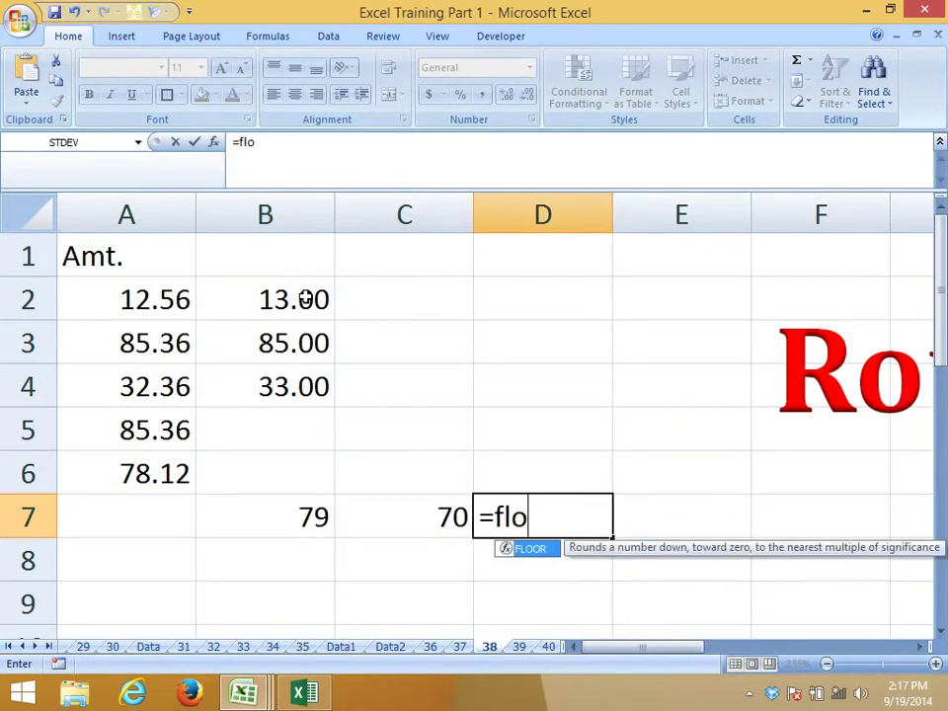
key(Tab)
key(Left)
key(Left)
text(,)
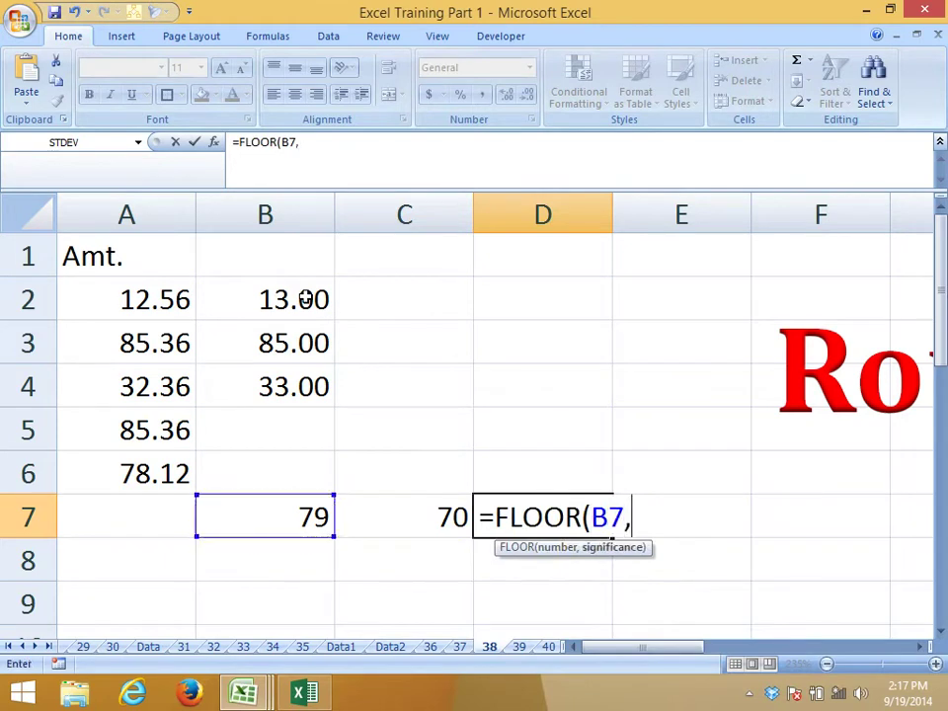
key(Left)
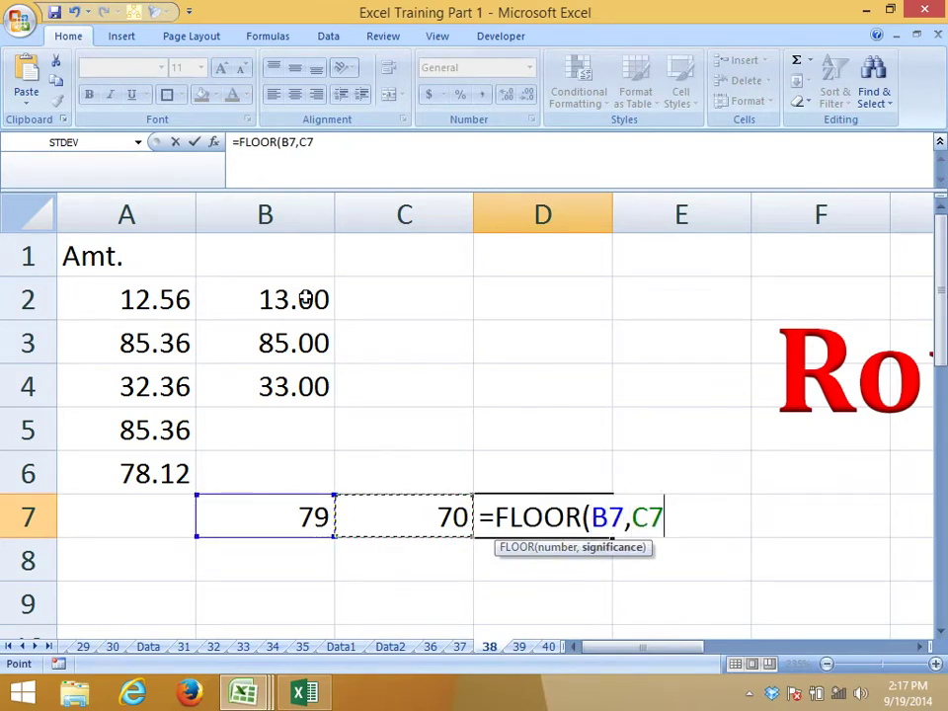
key(BackSpace)
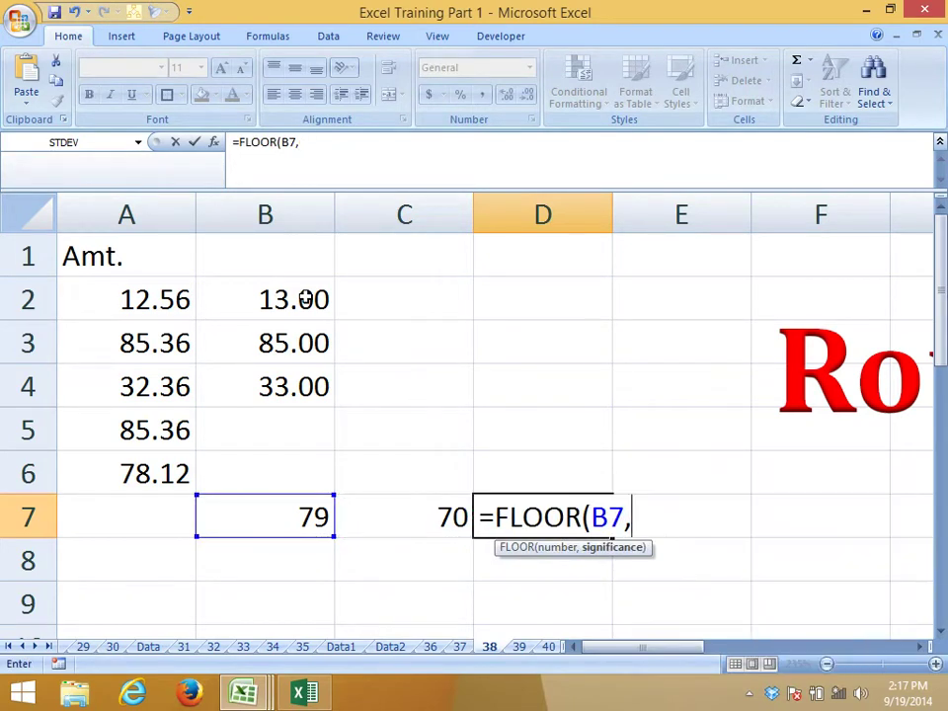
text(10)
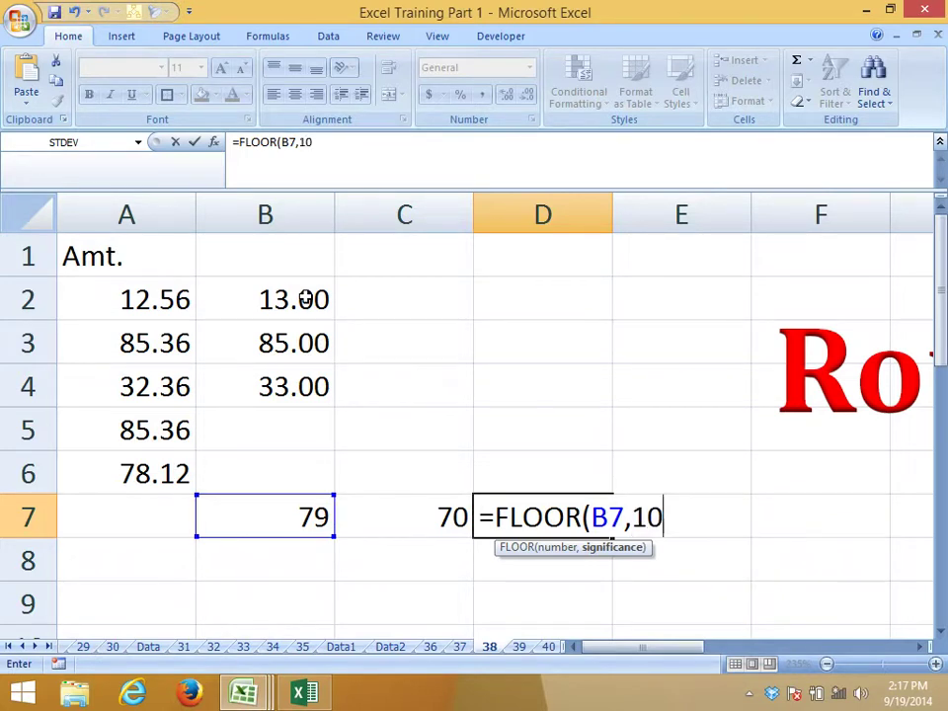
key(Return)
key(Up)
- Change B7 to 5 and check that D7's FLOOR result recalculates to 0
key(Left)
key(Left)
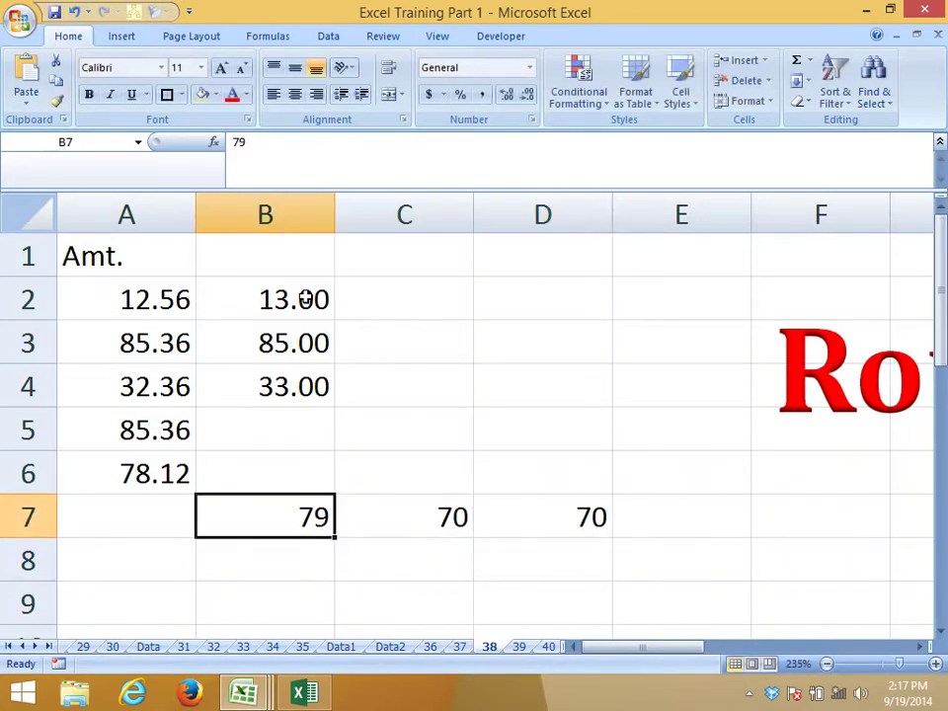
text(5)
key(Return)
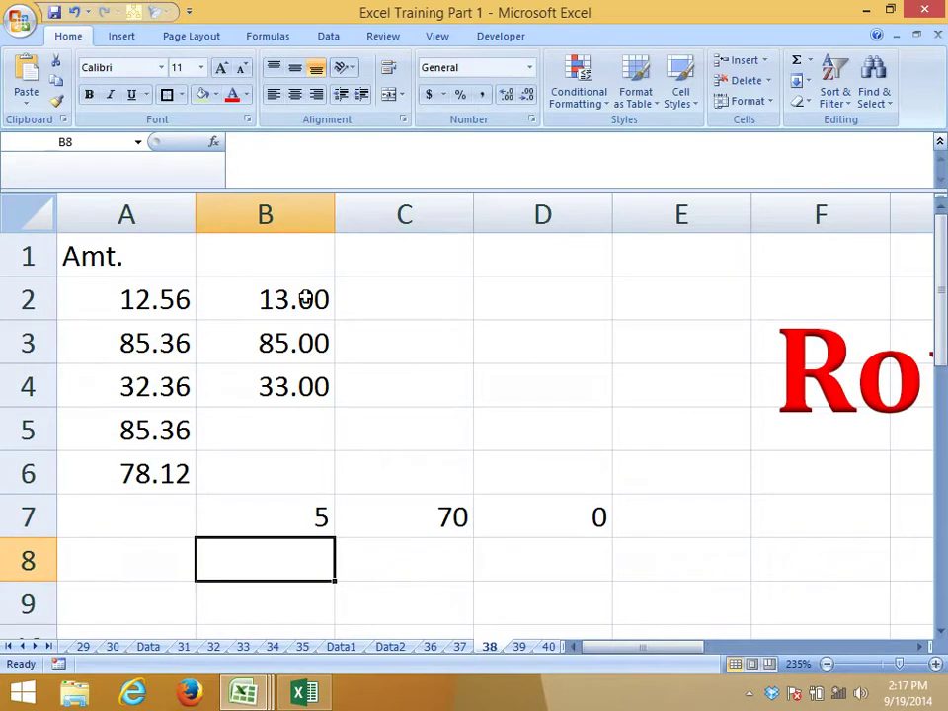
key(Up)
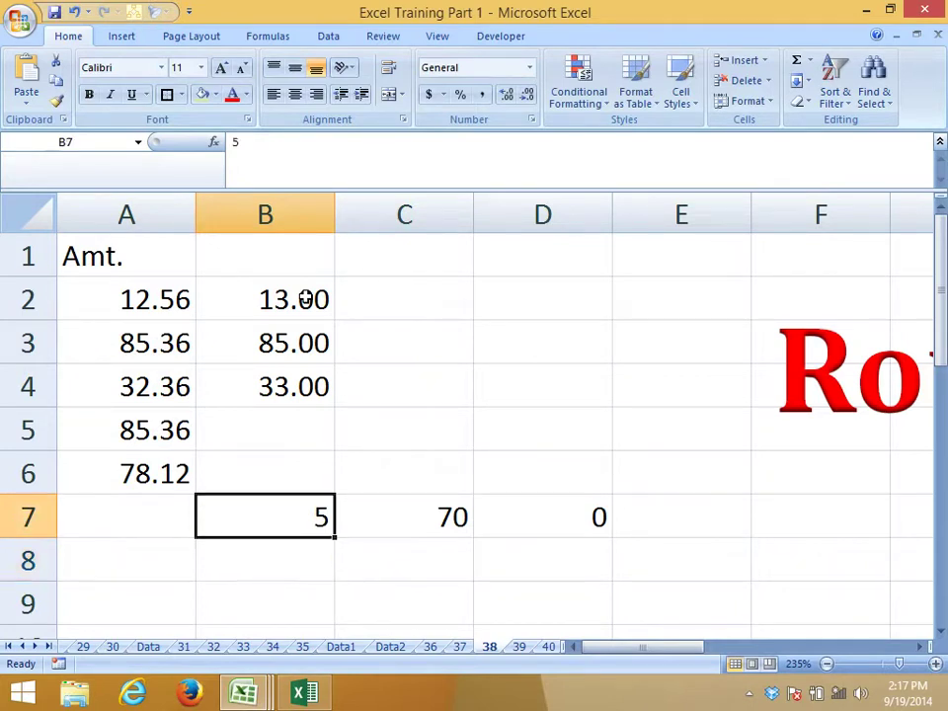
key(Right)
key(F2)
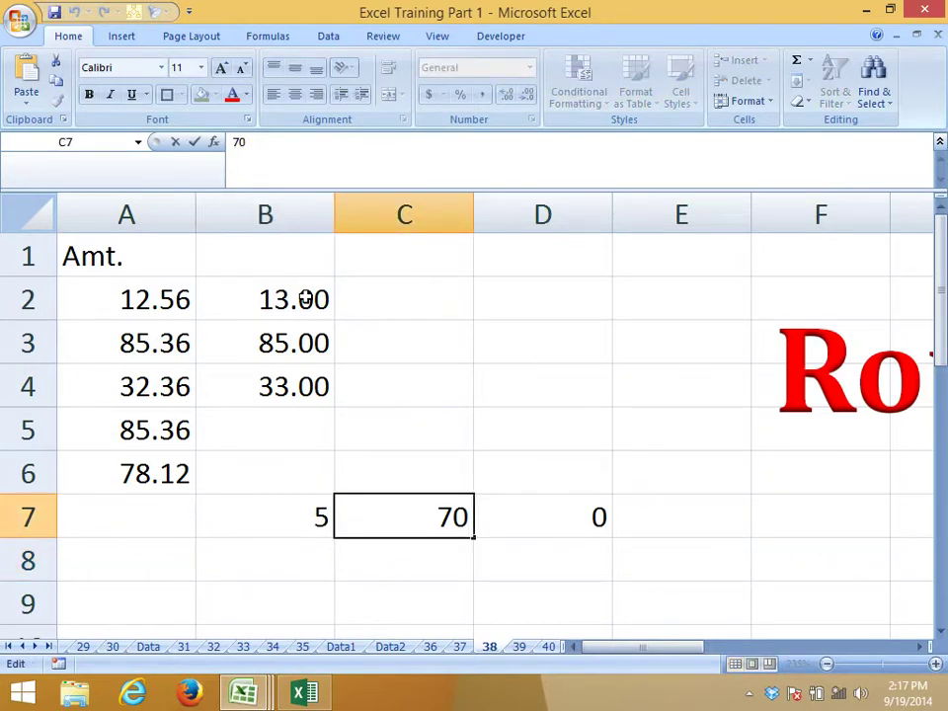
key(Escape)
key(Right)
key(F2)
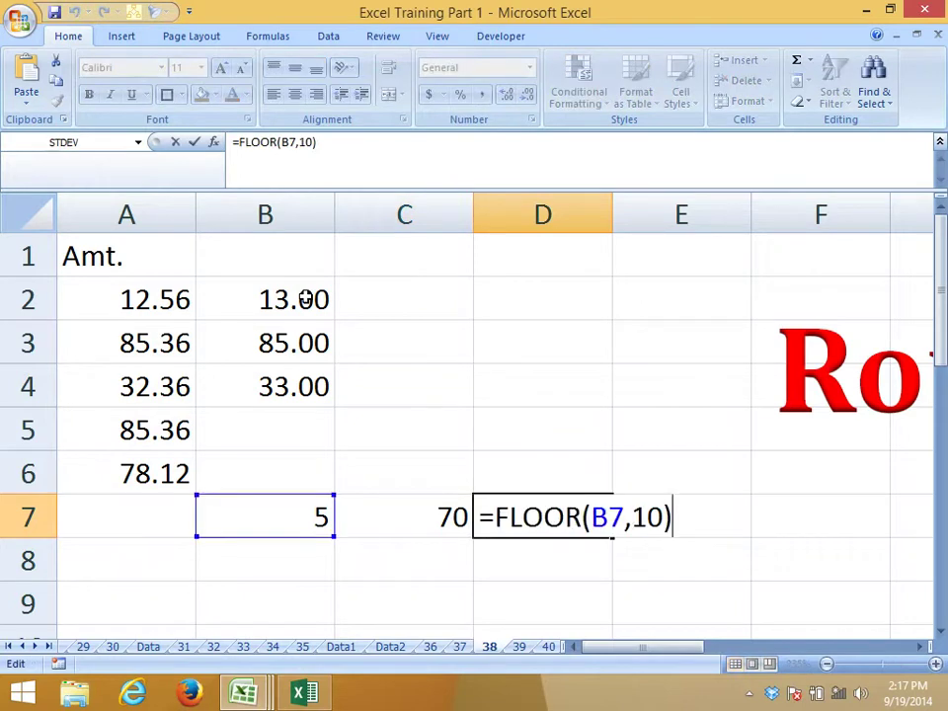
key(Return)
key(Up)
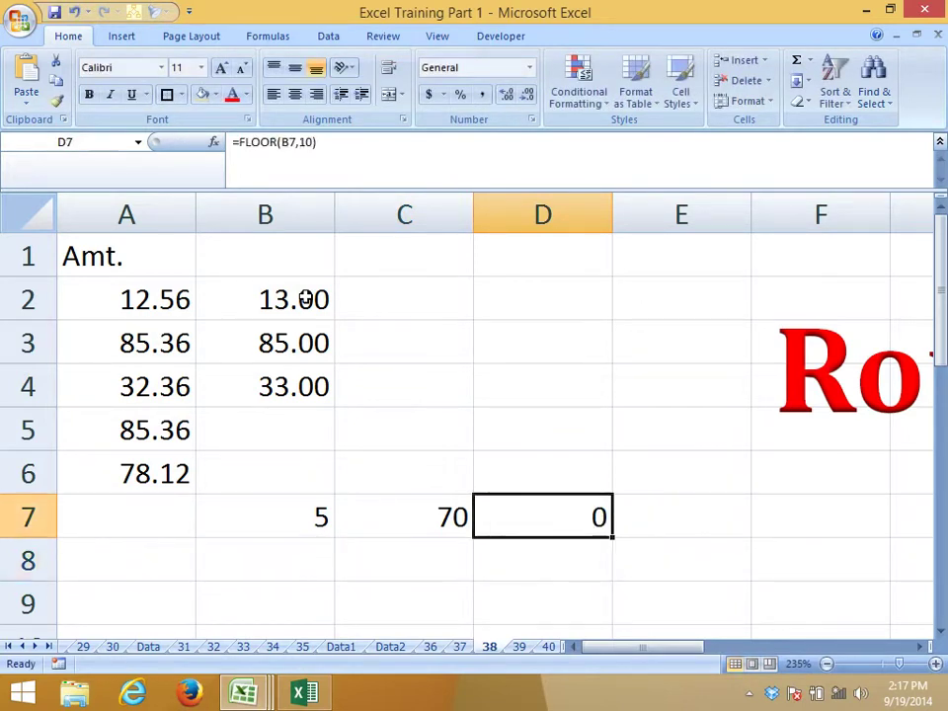
text(=ce)
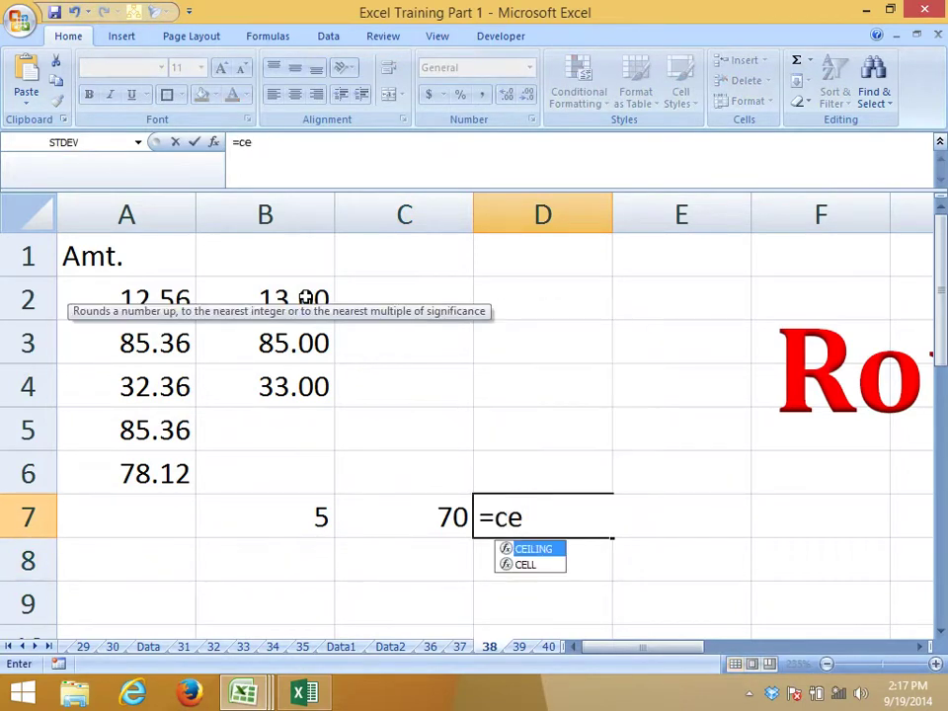
- Complete =CEILING(B7,10) in D7 and reopen it to explain the result of 10
key(Tab)
key(Left)
key(Left)
text(,)
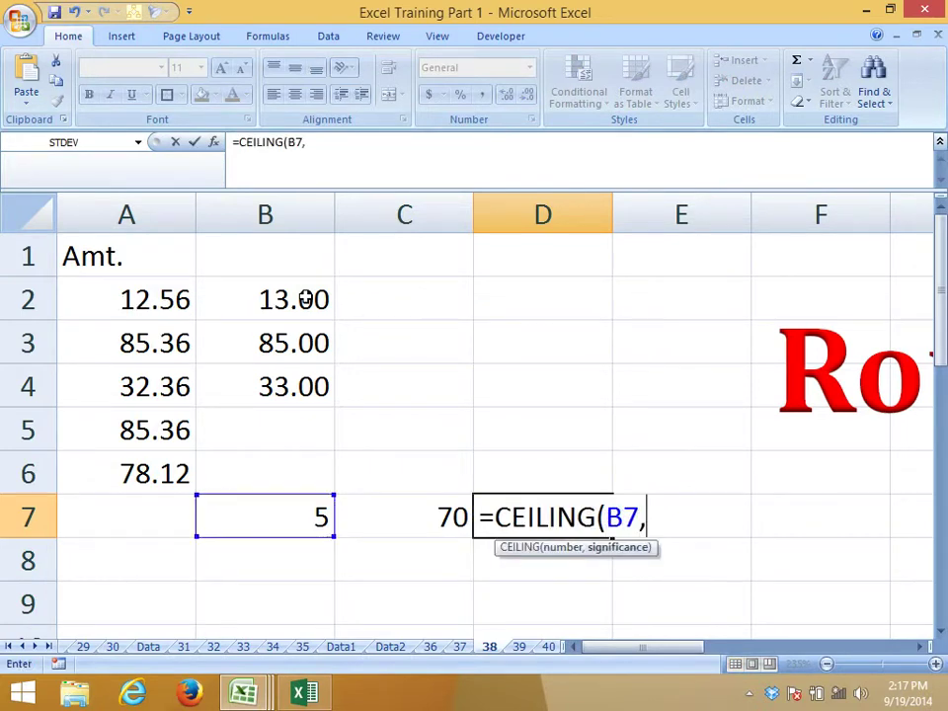
text(10)
key(Return)
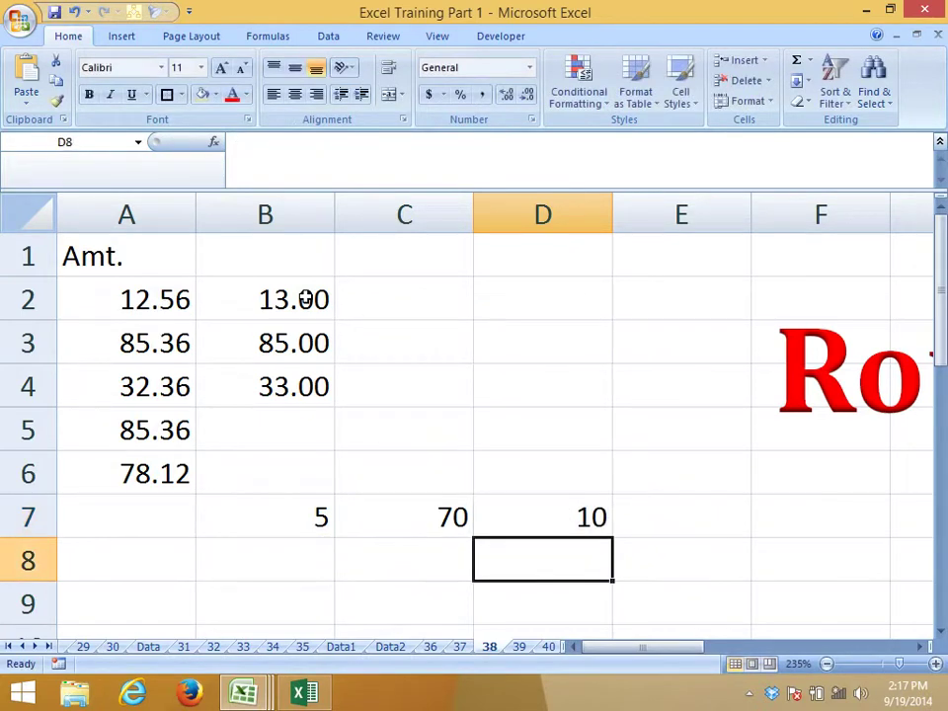
key(Up)
key(Up)
key(Down)
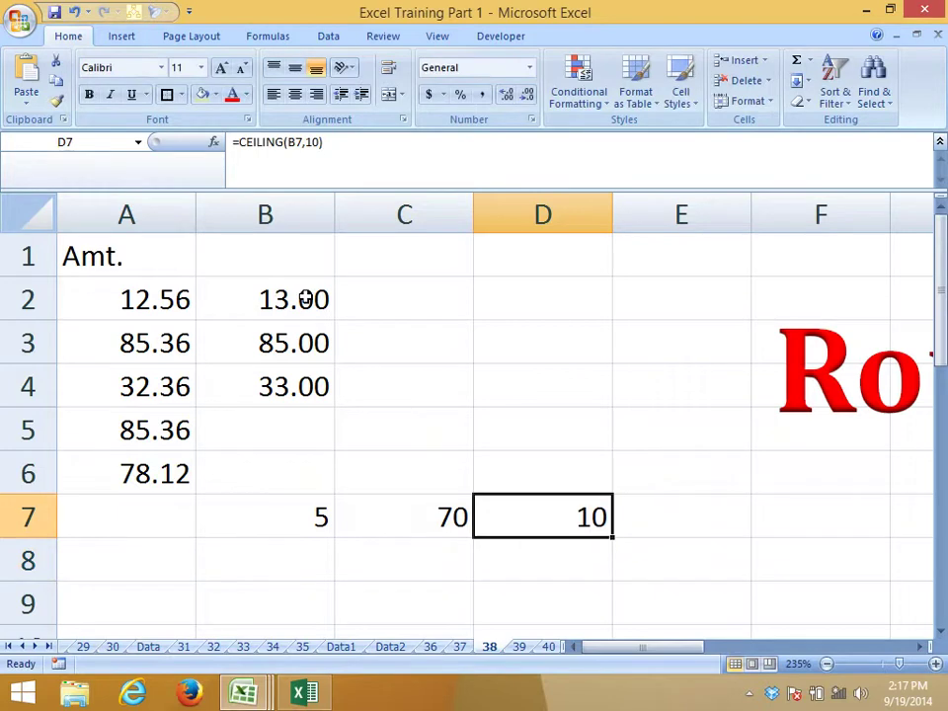
key(F2)
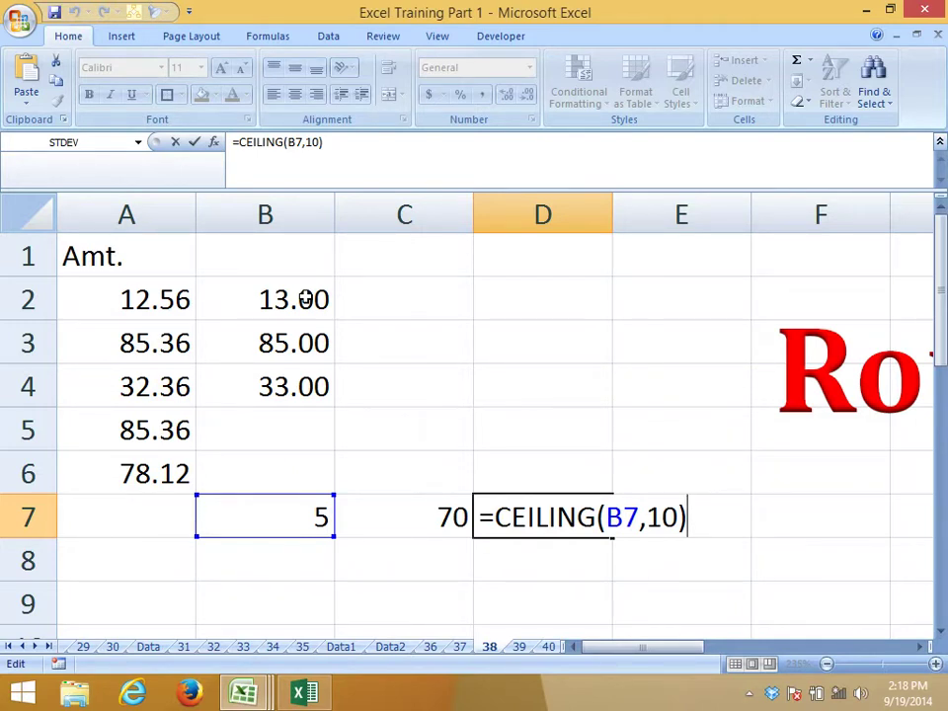
key(Return)
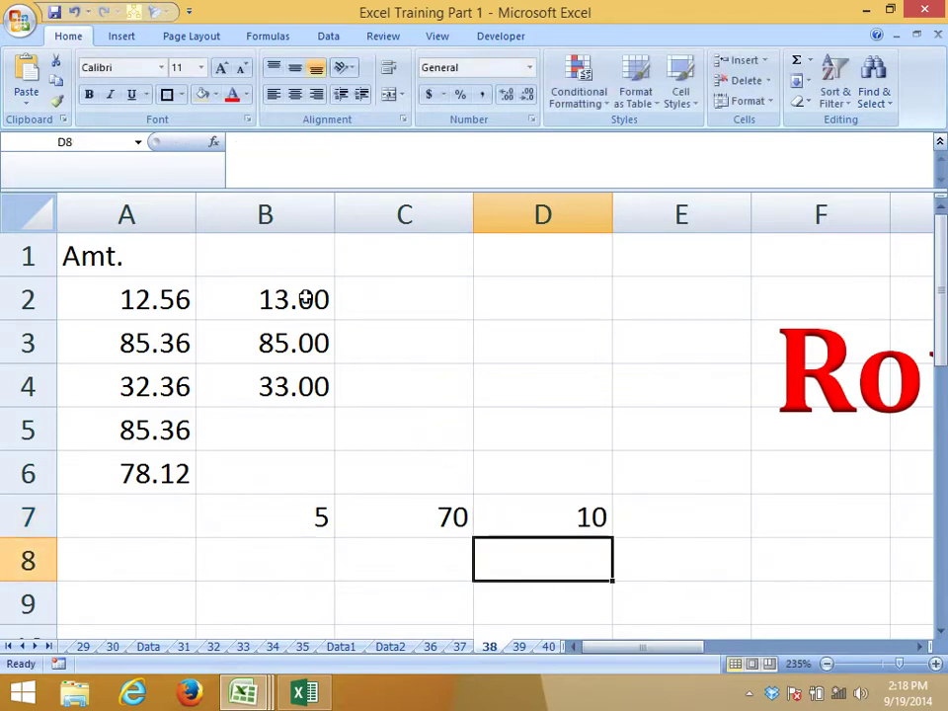
key(Up)
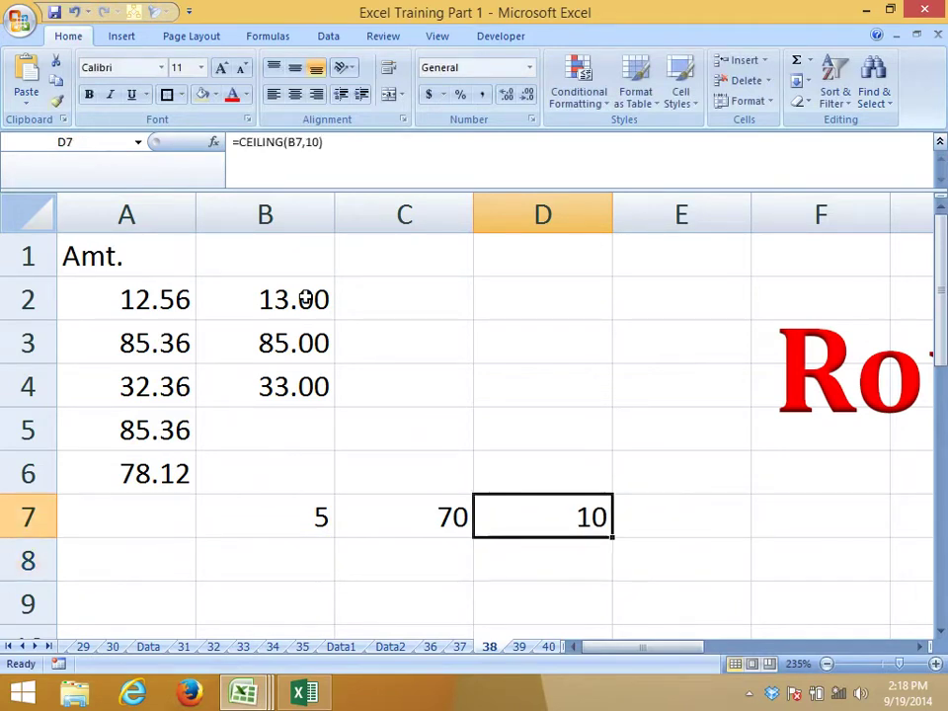
key(Left)
key(Up)
key(Up)
key(Up)
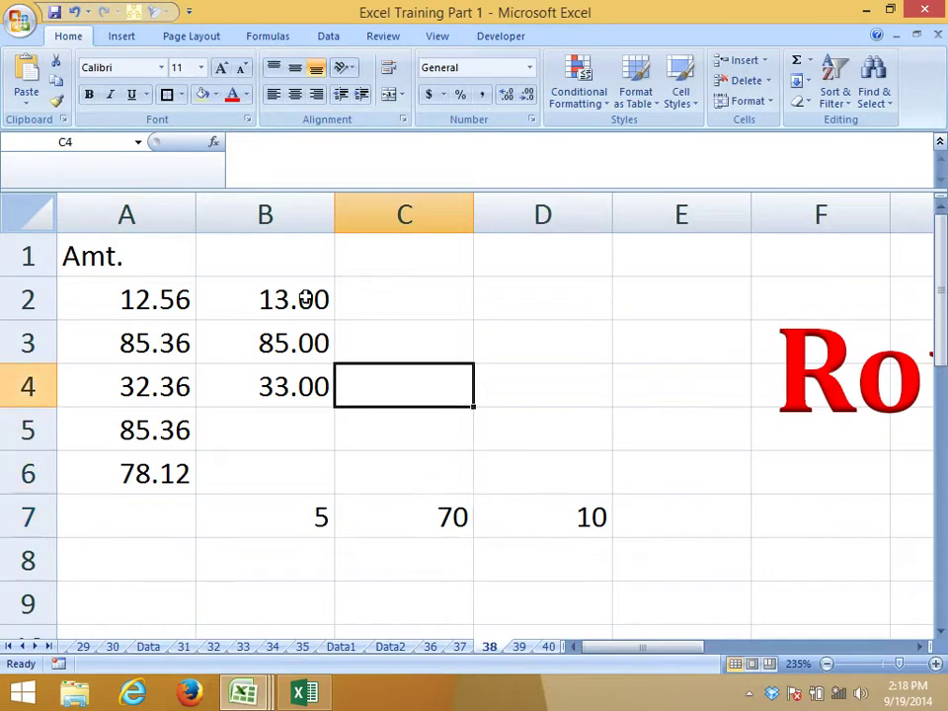
key(Down)
key(Left)
key(Up)
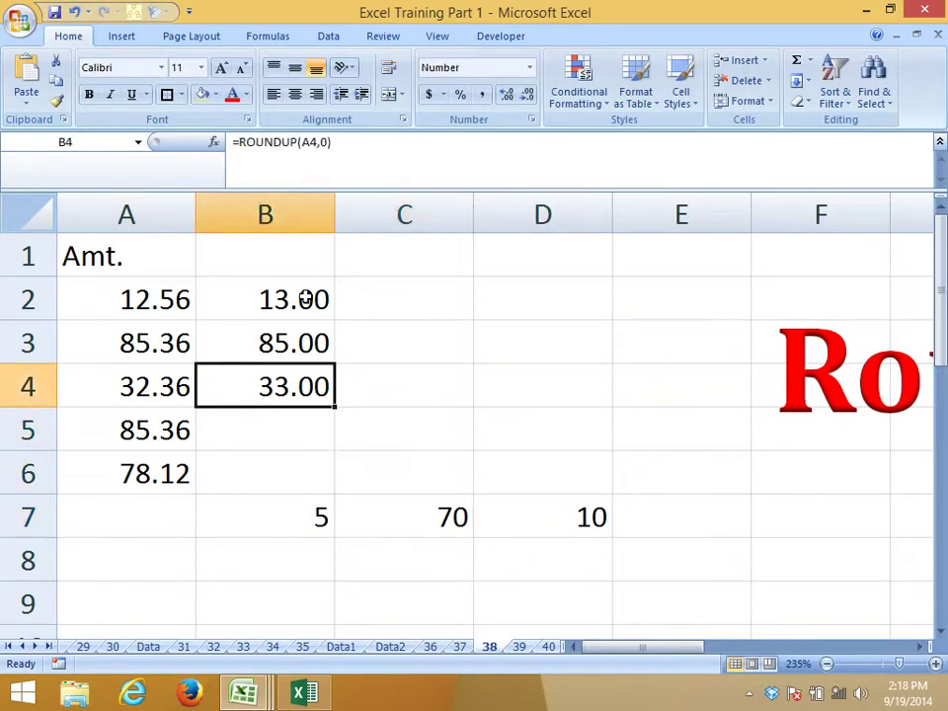
key(Up)
key(Up)
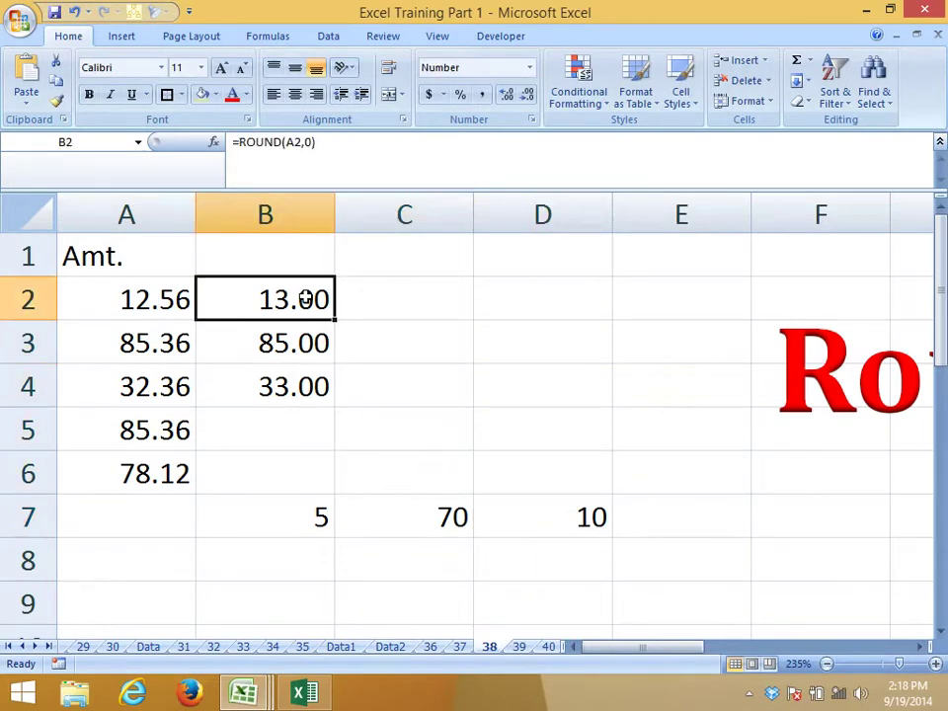
key(Right)
key(Right)
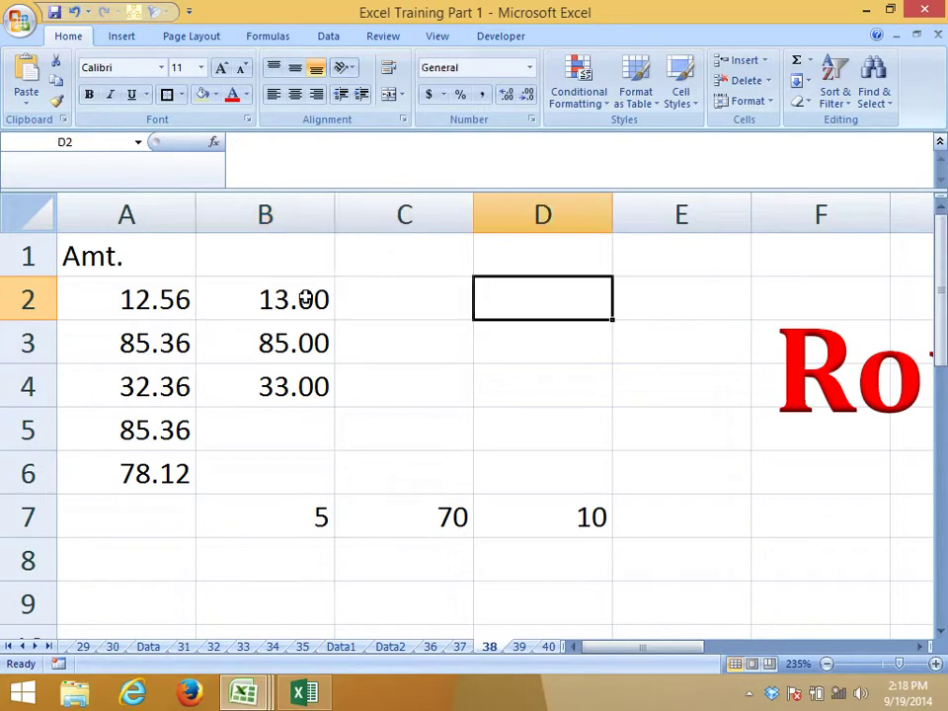
key(Down)
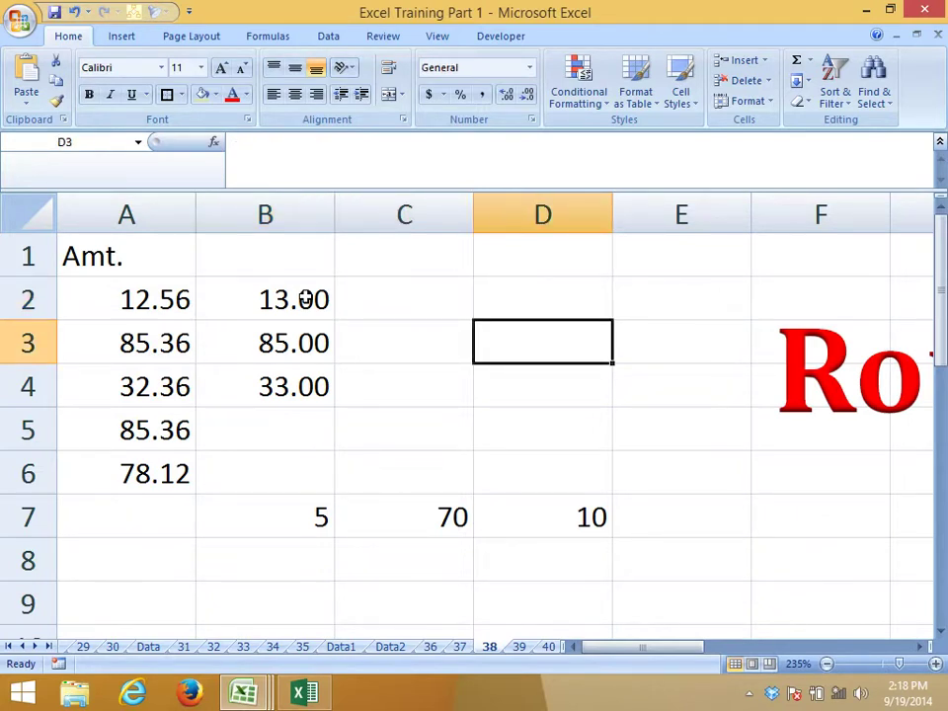
key(Left)
key(Left)
key(Down)
key(Left)
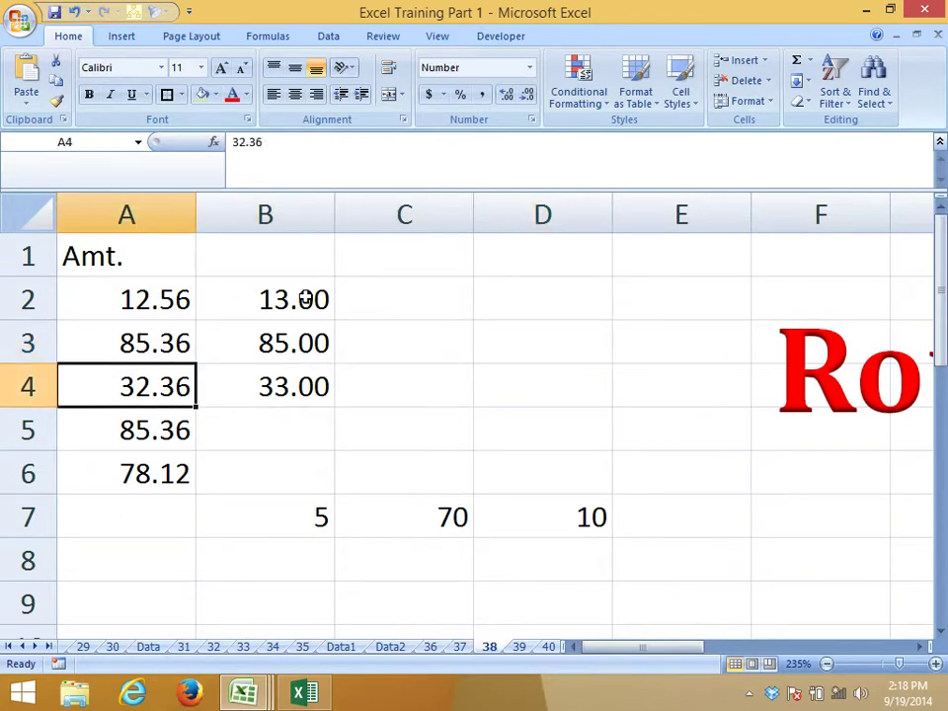
key(Down)
key(Down)
key(Down)
key(Down)
key(Down)
key(Down)
- Enter 34.89 in A9 and 0.89 in B9
key(Up)
key(Up)
key(Up)
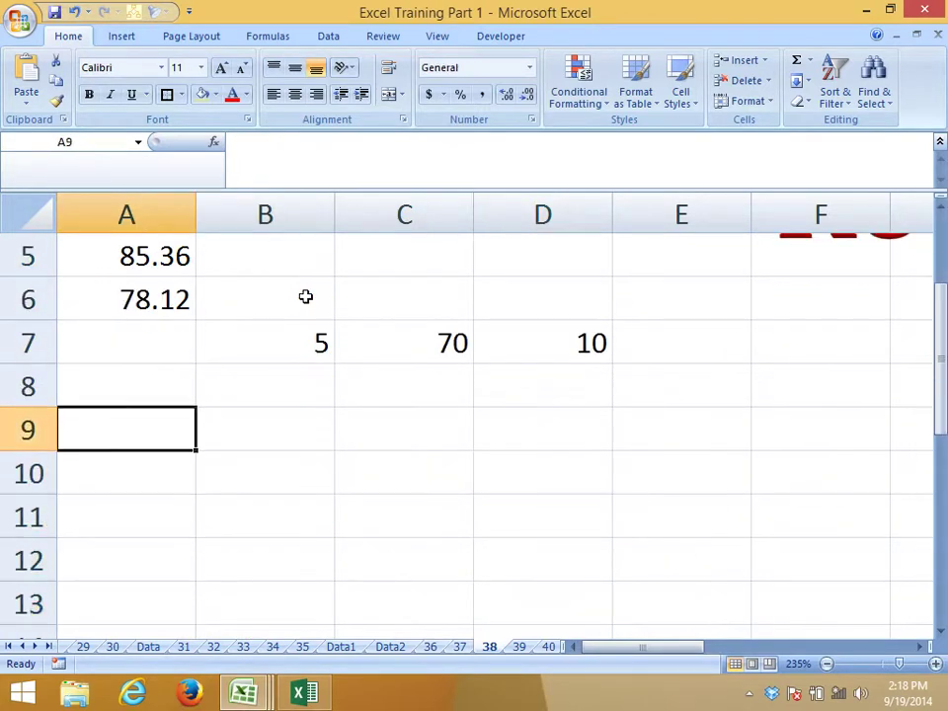
text(3)
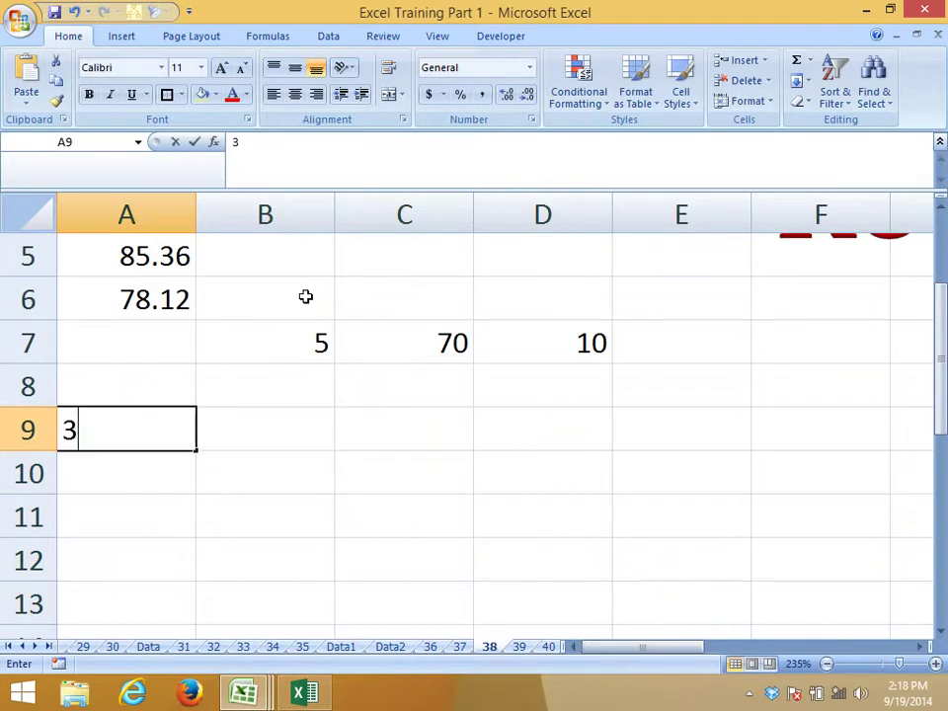
text(4.89)
key(Return)
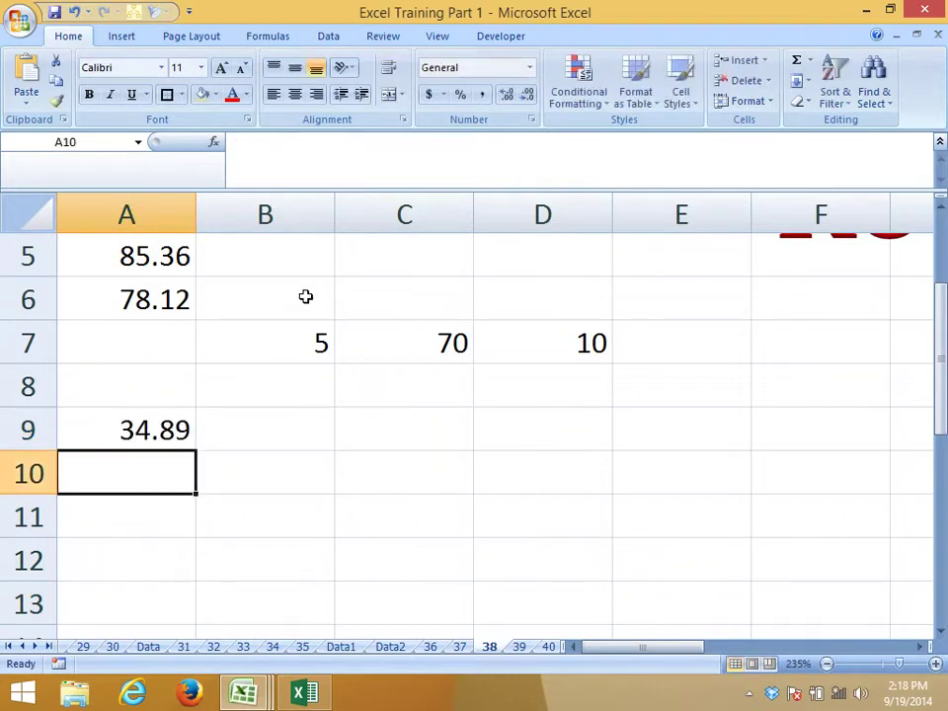
key(Up)
key(Right)
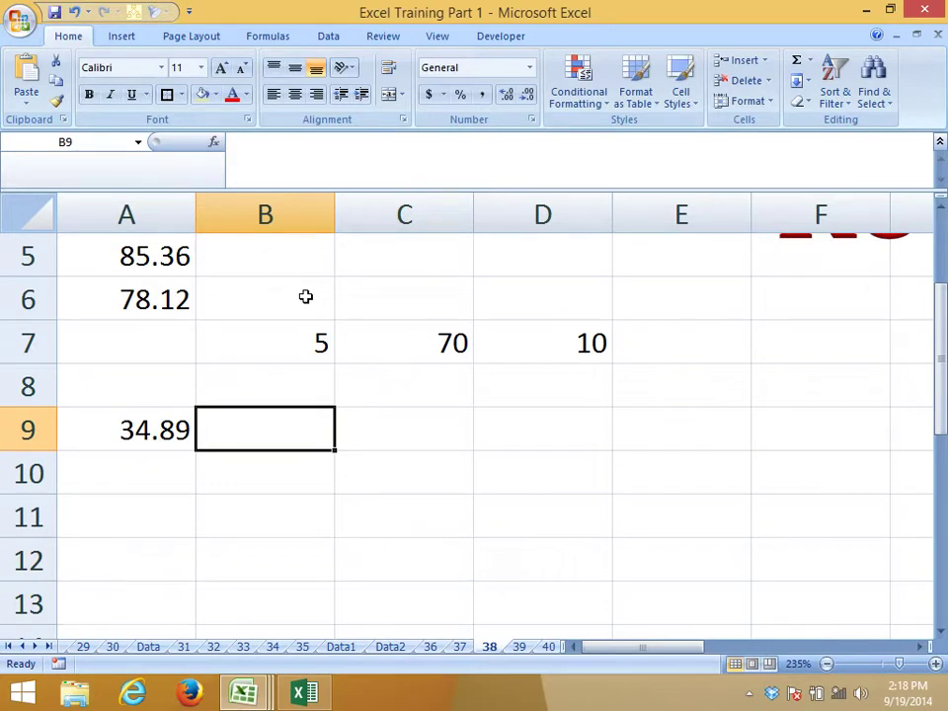
text(0)
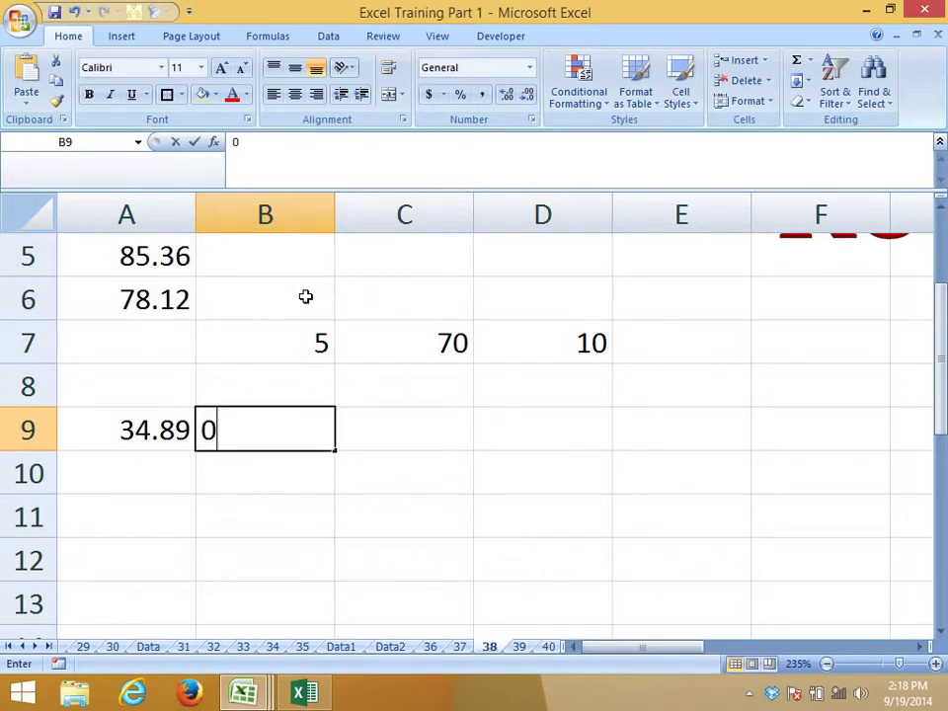
text(.89)
key(Return)
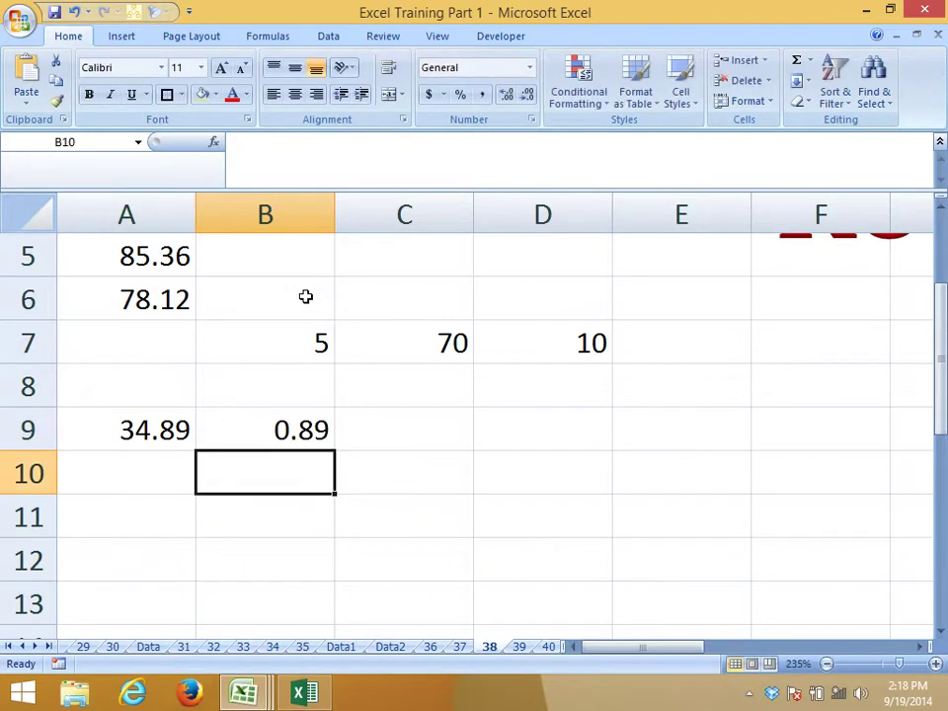
scroll(305, 296, up, 1)
- Copy the five amounts from A2:A6 and paste them into A9:A13
scroll(111, 326, up, 1)
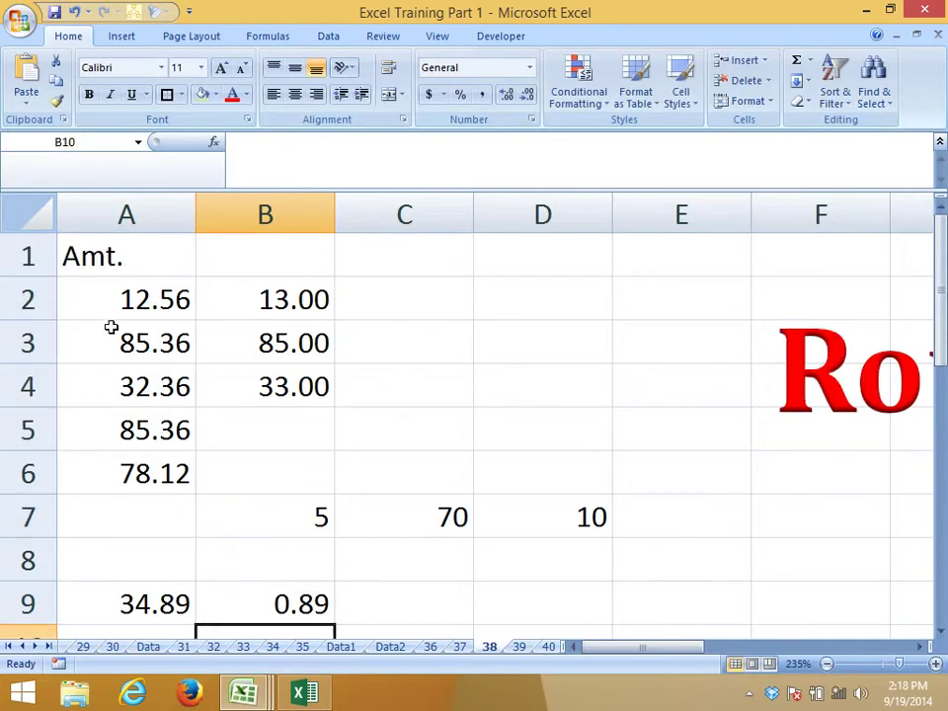
drag(126, 302, 120, 465)
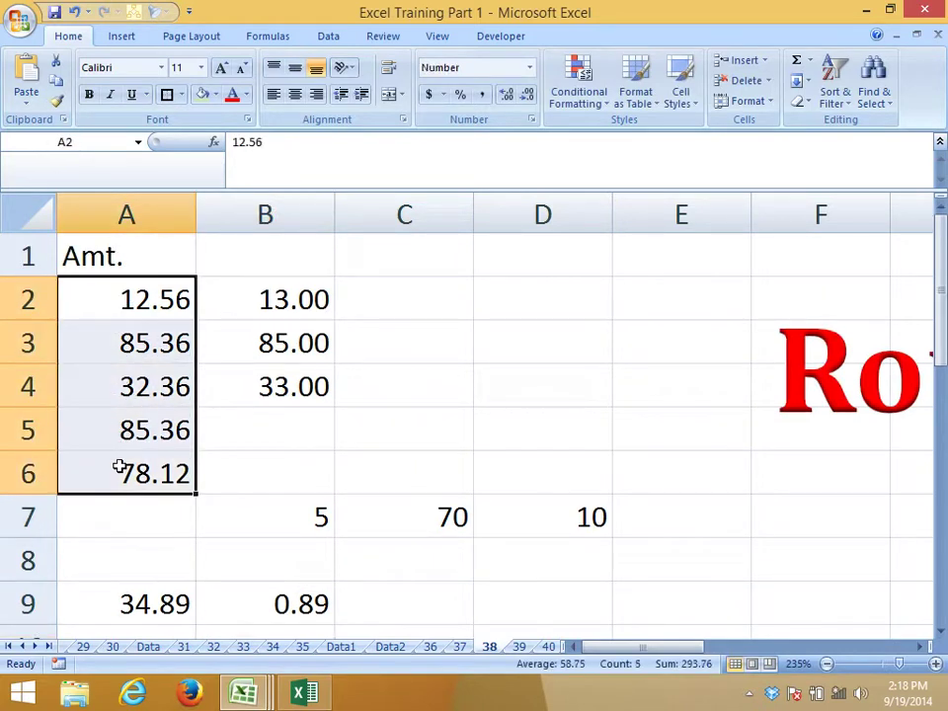
key(ctrl+c)
scroll(121, 458, down, 2)
click(165, 335)
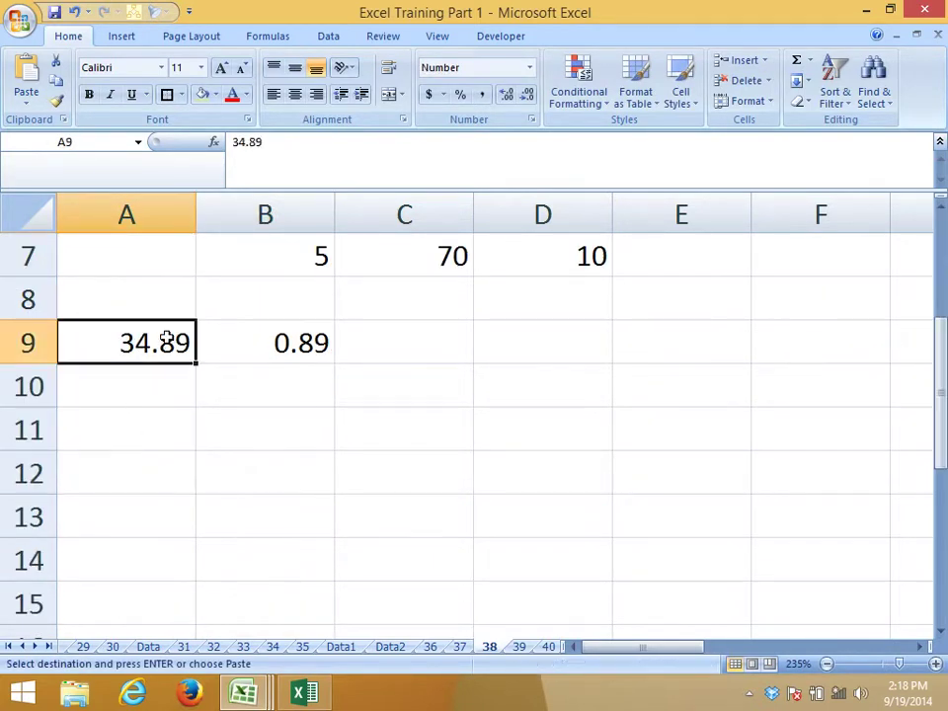
key(ctrl+v)
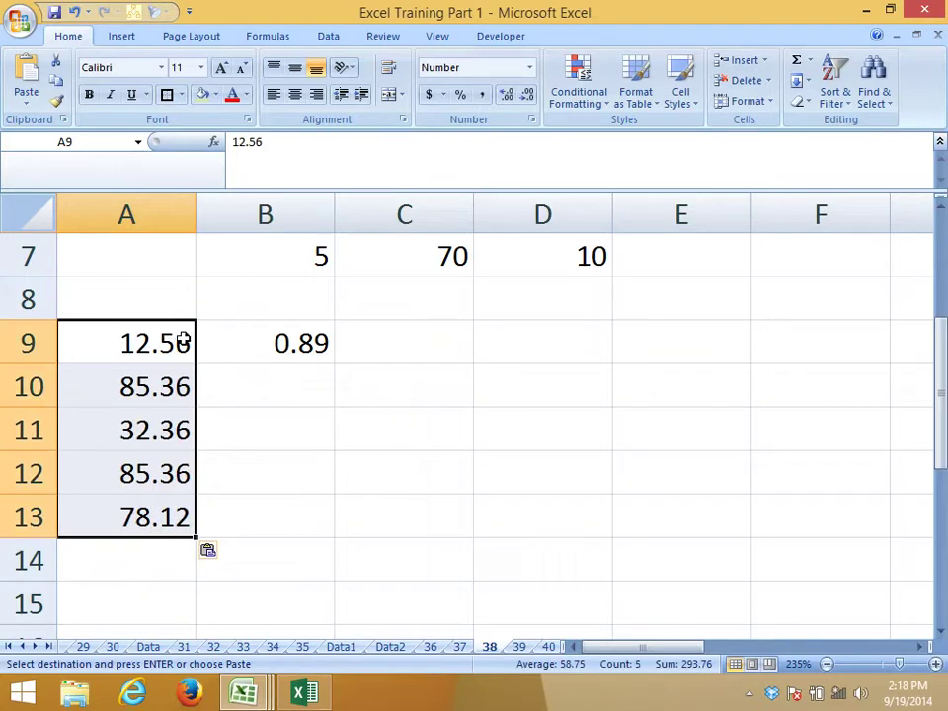
- Enter =ROUNDDOWN(A9,0) in B9, turning 12.56 into 12.00
key(Right)
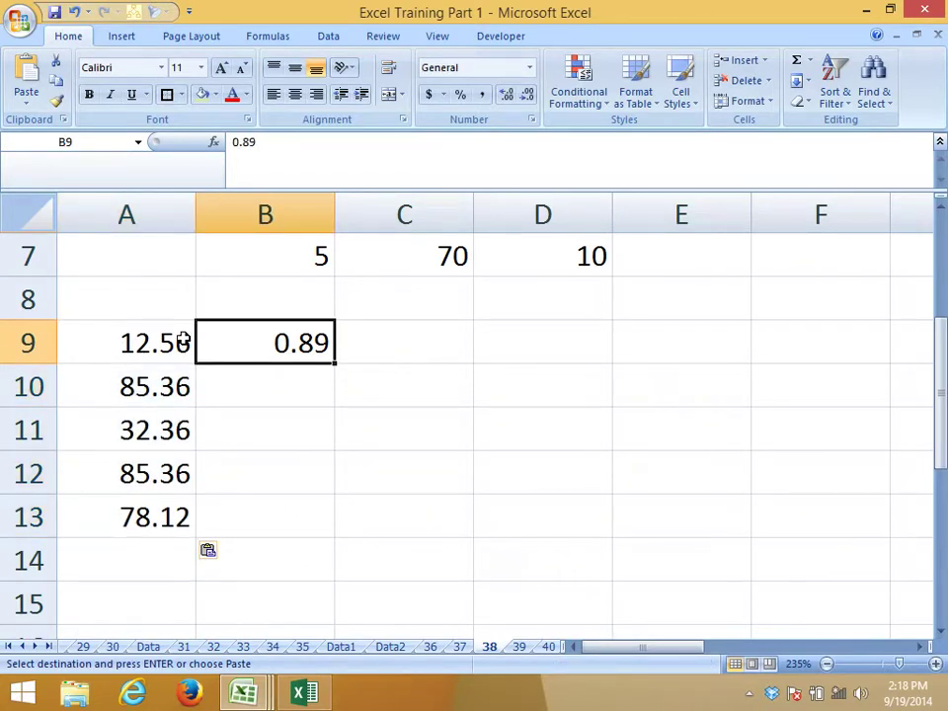
text(=ro)
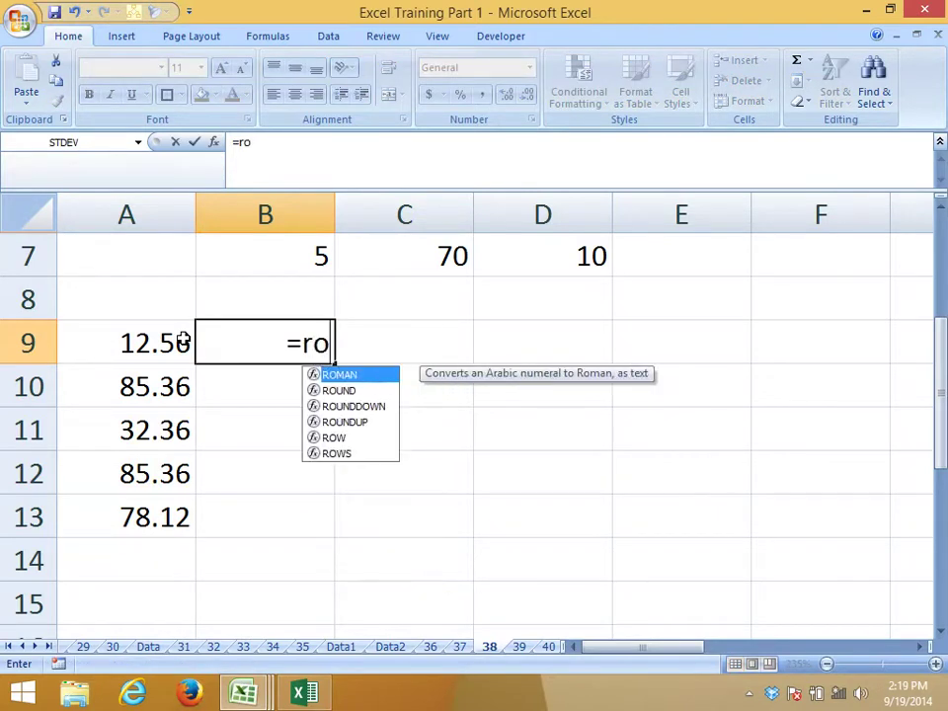
key(Down)
key(Down)
key(Tab)
click(183, 339)
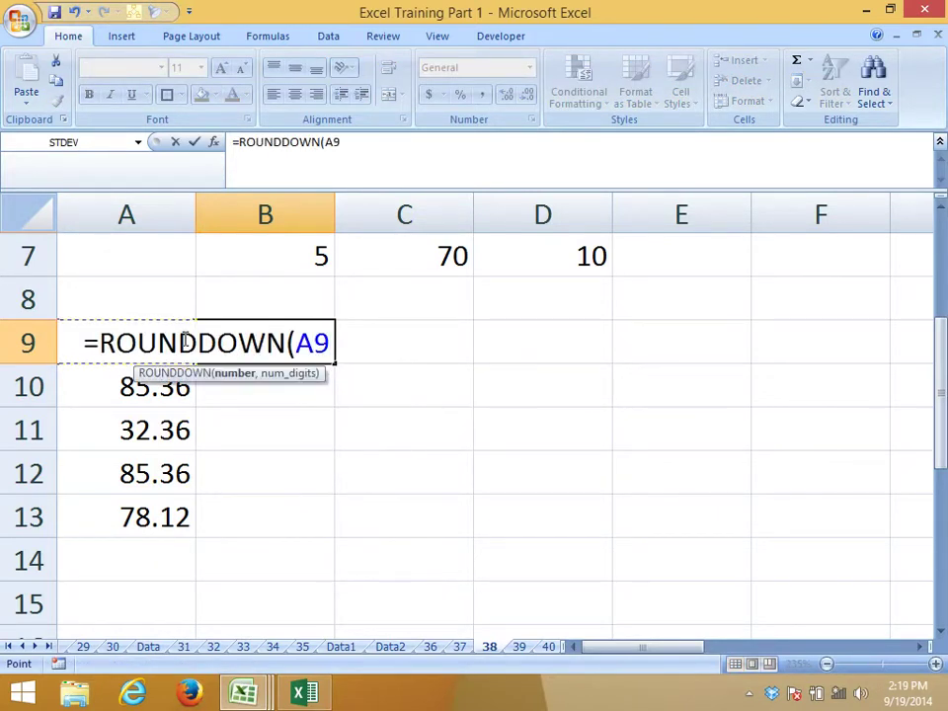
text(:)
key(BackSpace)
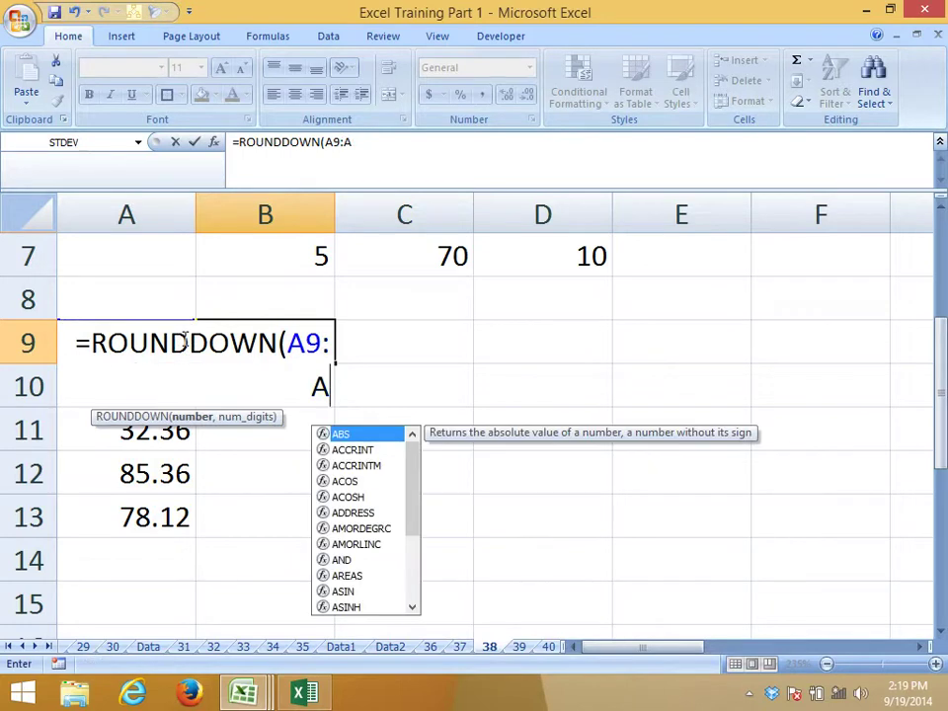
key(BackSpace)
key(BackSpace)
text(,0)
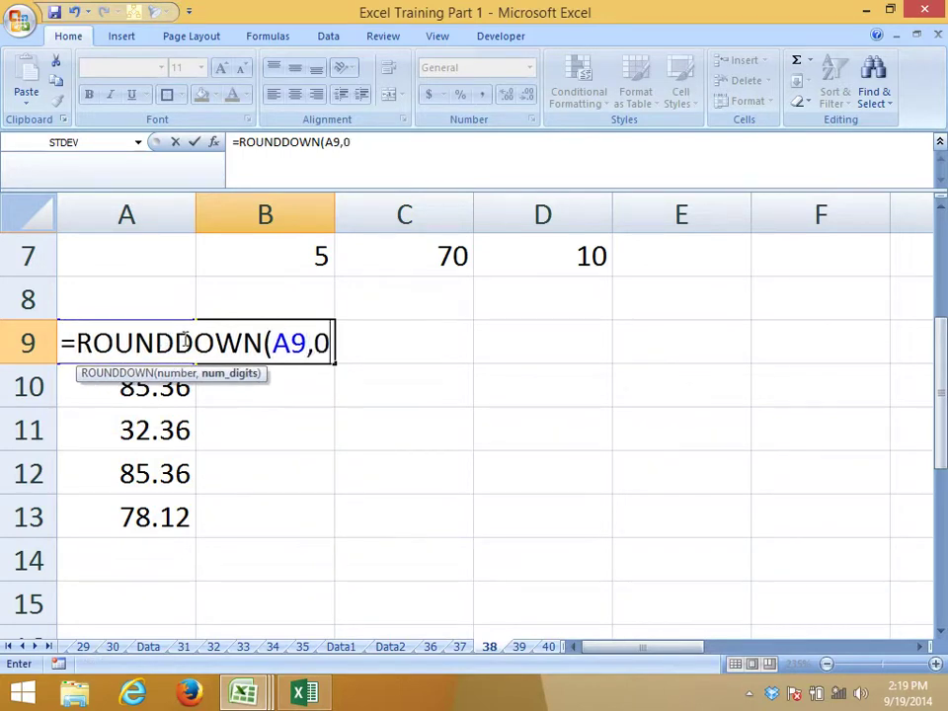
key(Return)
key(Up)
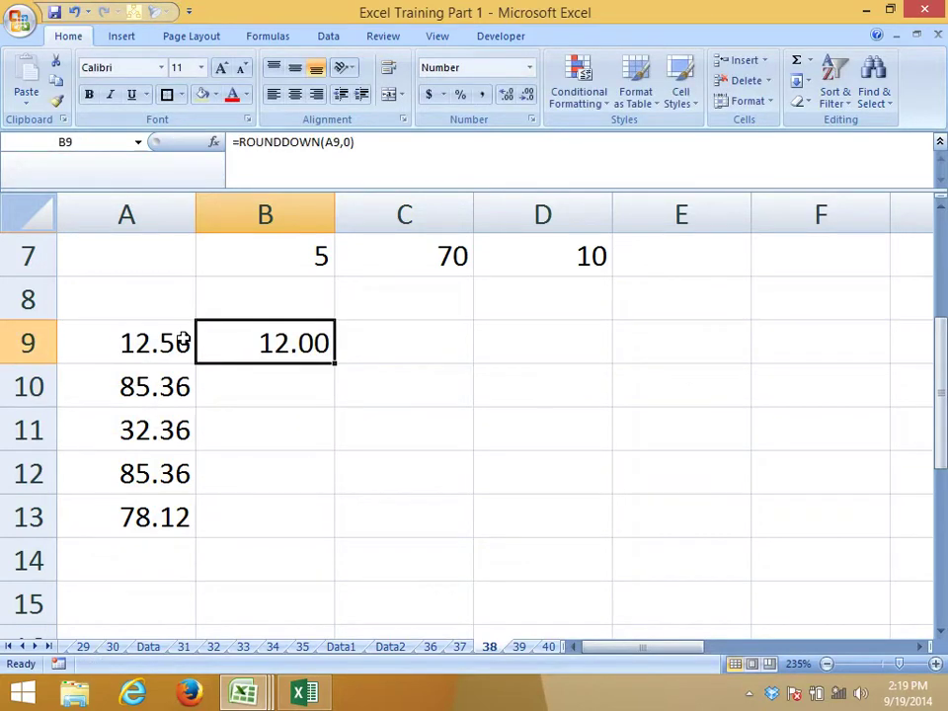
- Start a formula in C9 that references the amount in A9
key(Right)
text(=)
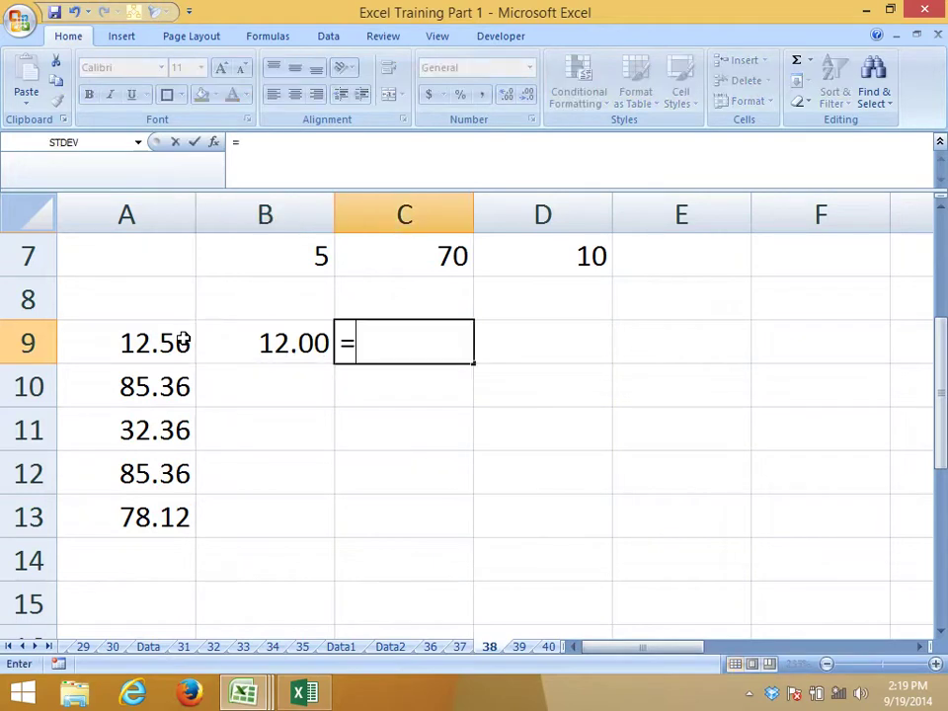
click(183, 339)
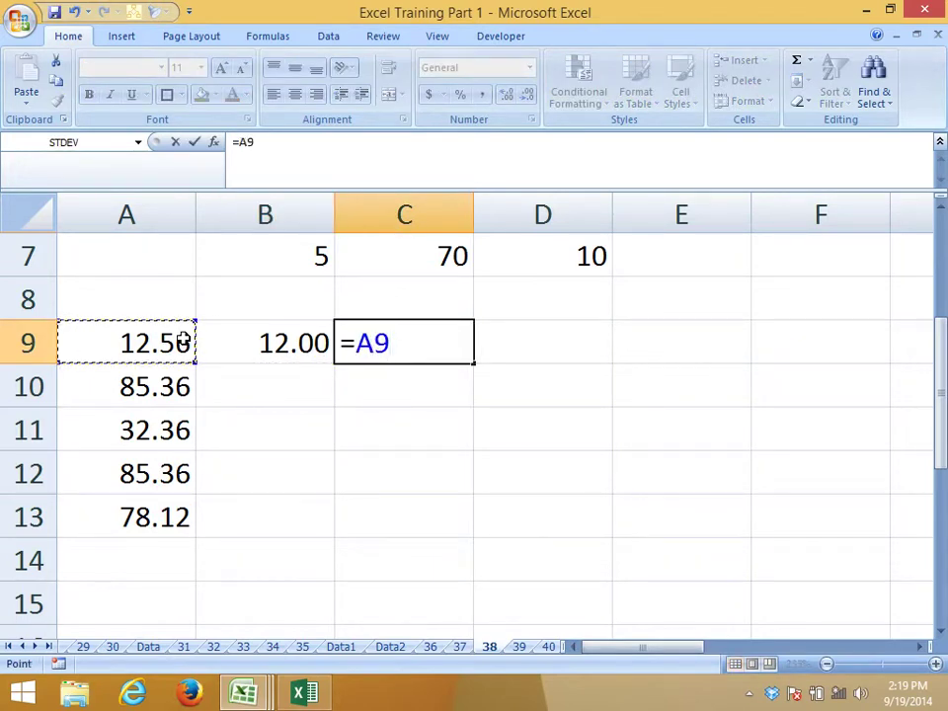
- Finish the subtraction formula in C9 and review the existing ROUNDDOWN formula in B9
text(-B9)
key(Return)
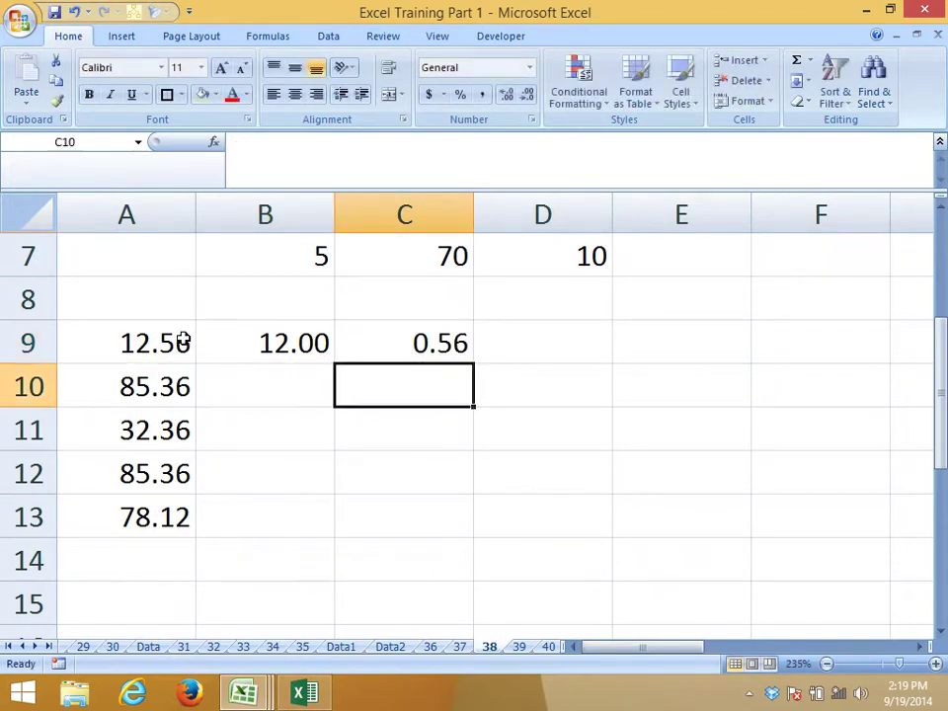
key(Up)
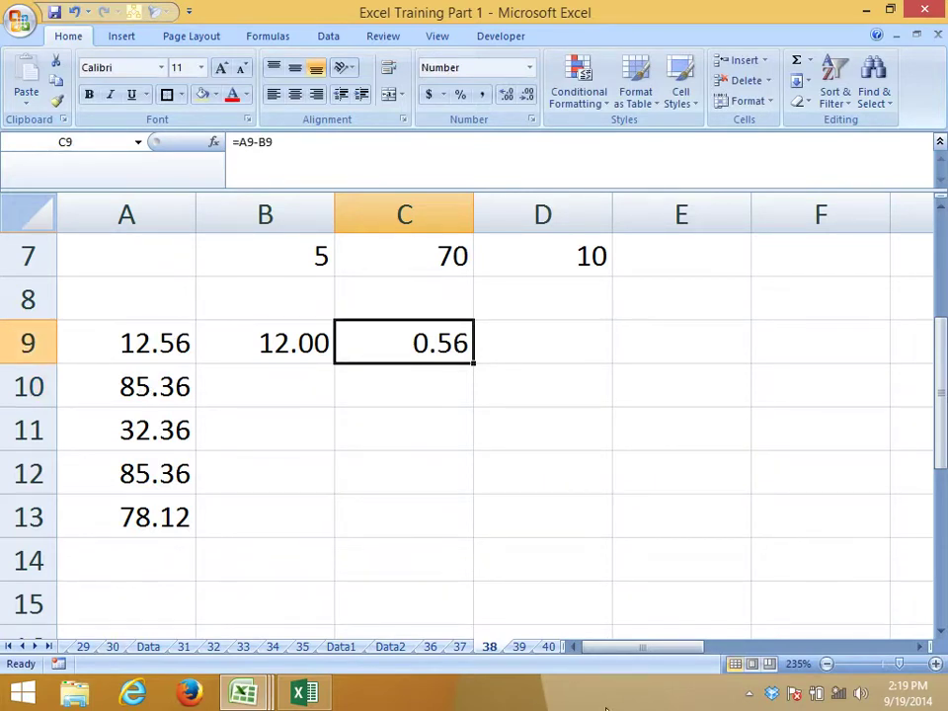
key(Left)
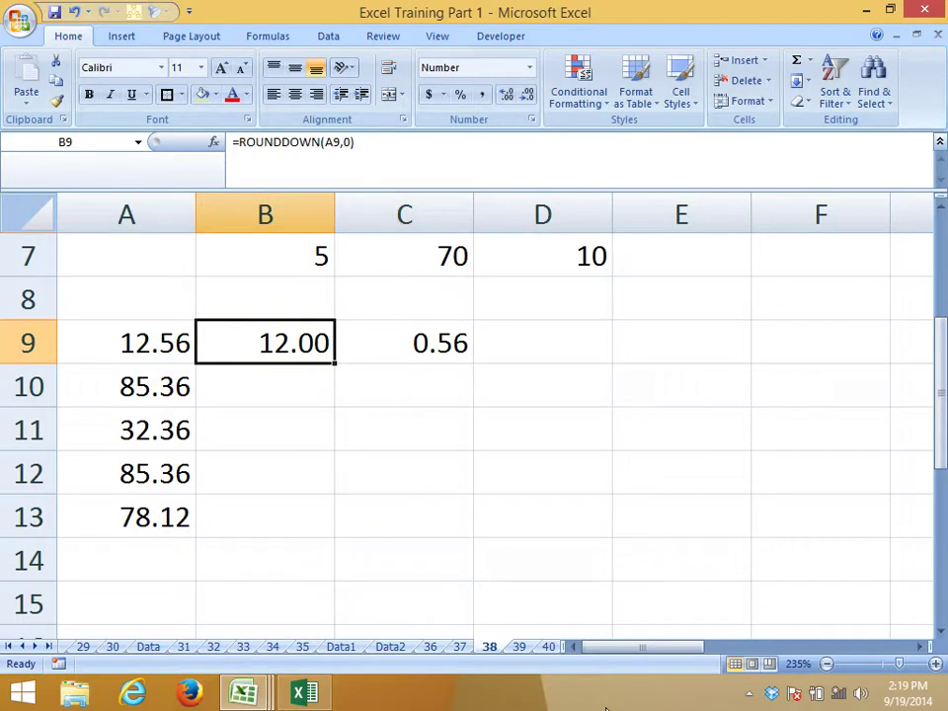
key(Right)
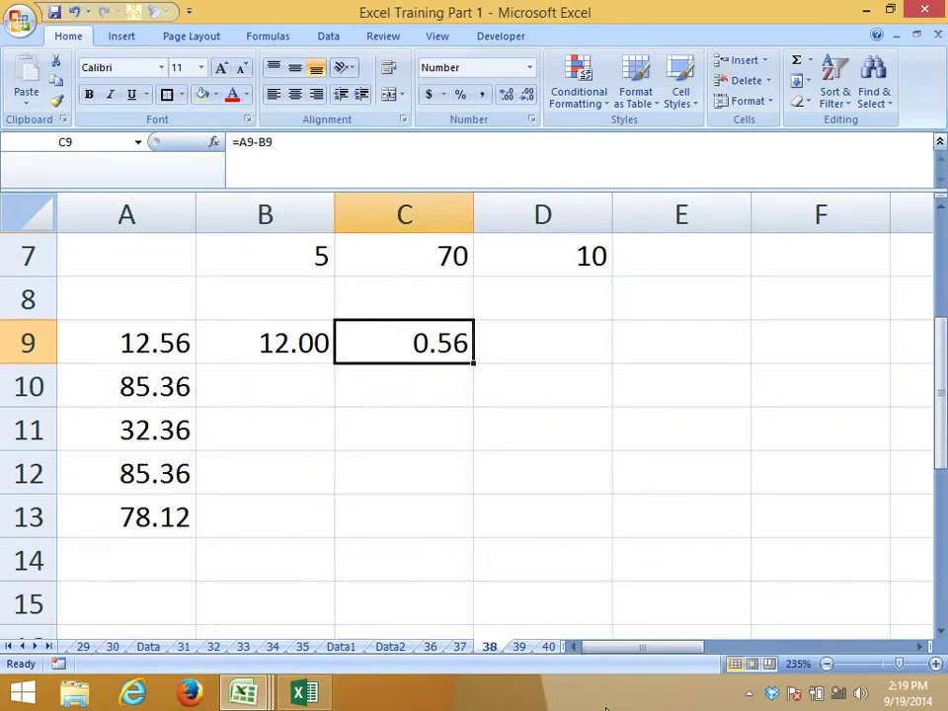
- Clear B9:C9 and enter =INT(A9) in B9, giving 12.00
key(Left)
key(shift+Right)
key(Delete)
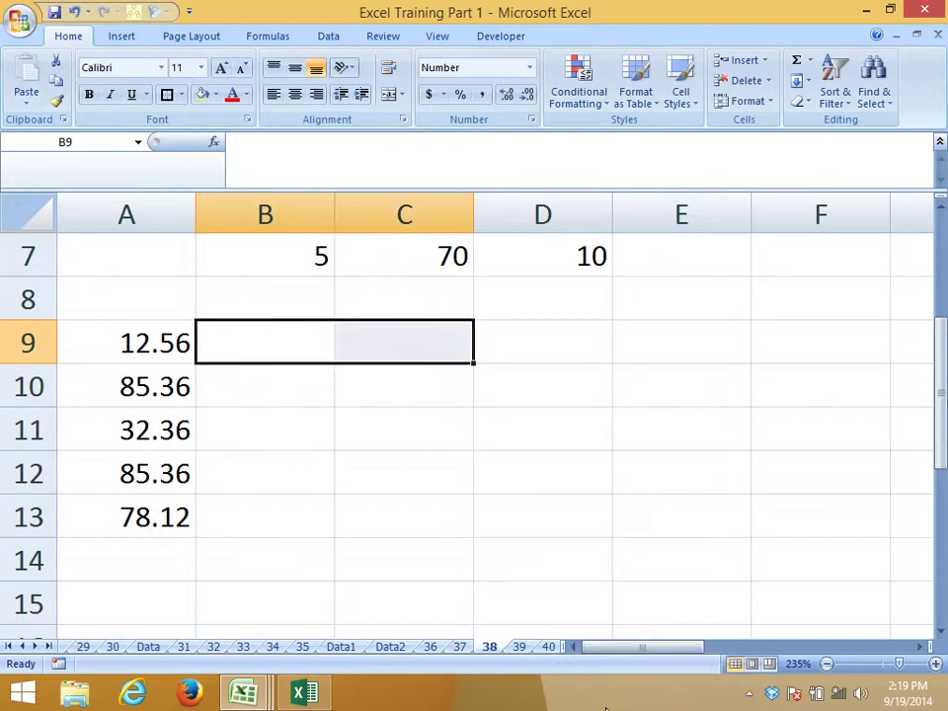
key(Left)
key(Right)
text(=)
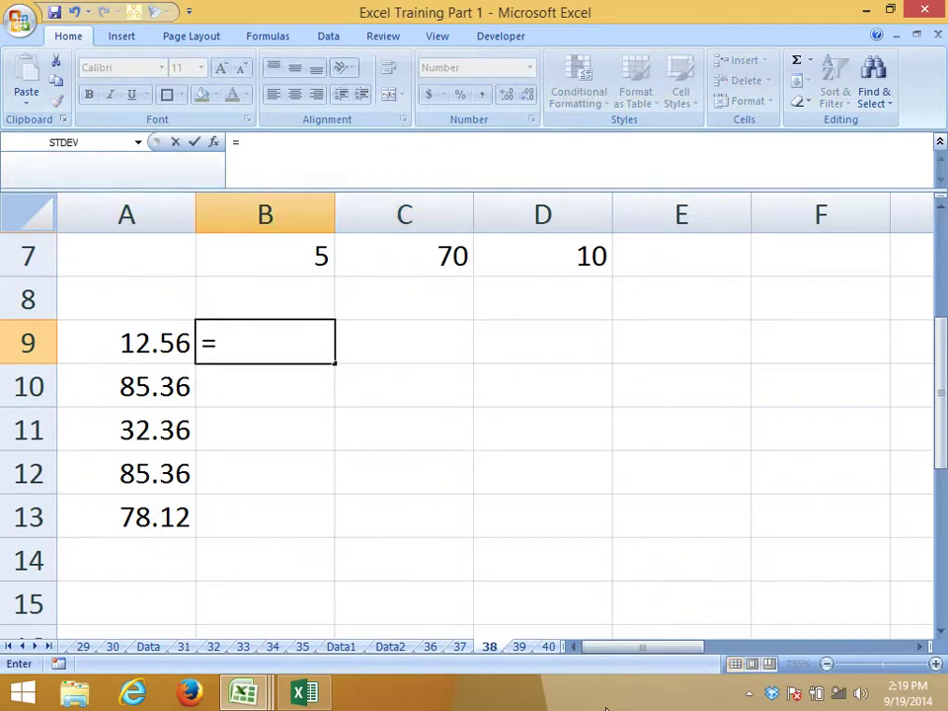
text(int)
key(Tab)
key(Left)
key(Return)
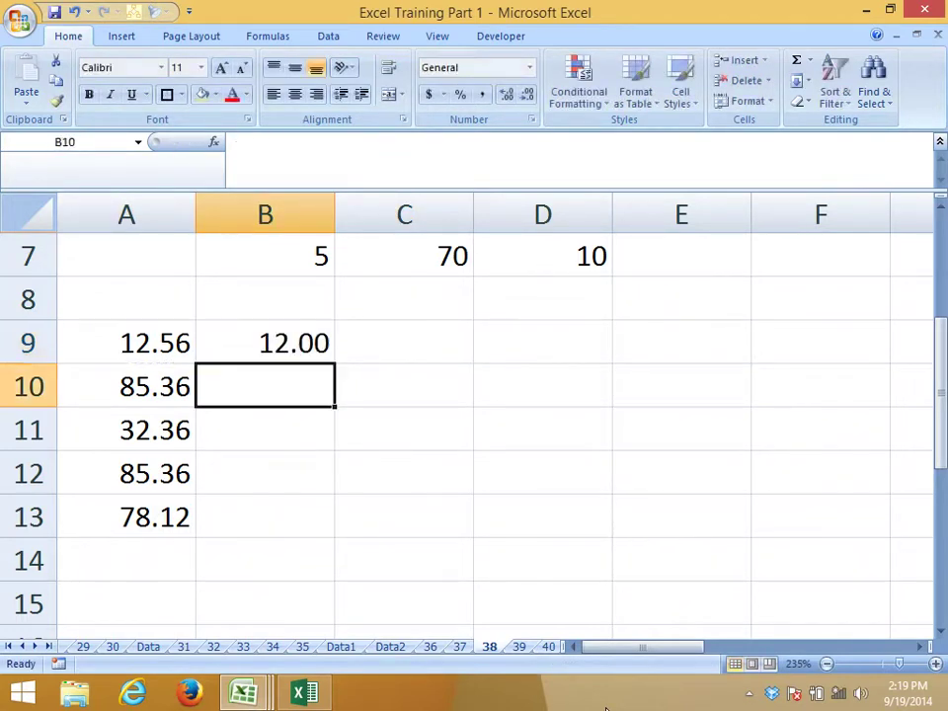
key(Up)
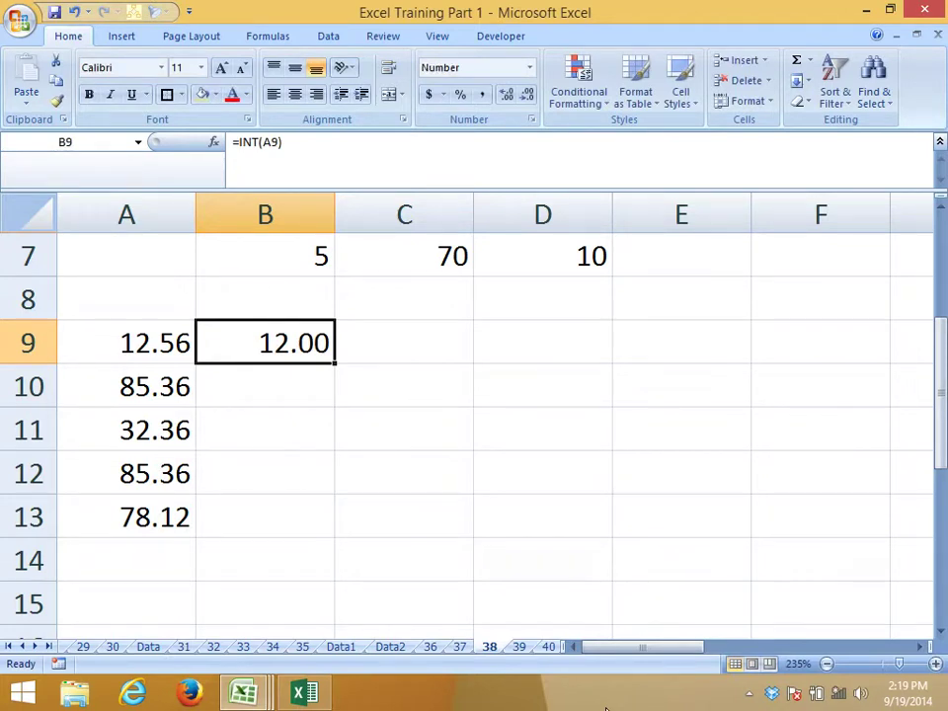
- Enter =A9-B9 in C9 to return the fractional part 0.56
key(Right)
text(=)
key(Left)
key(Left)
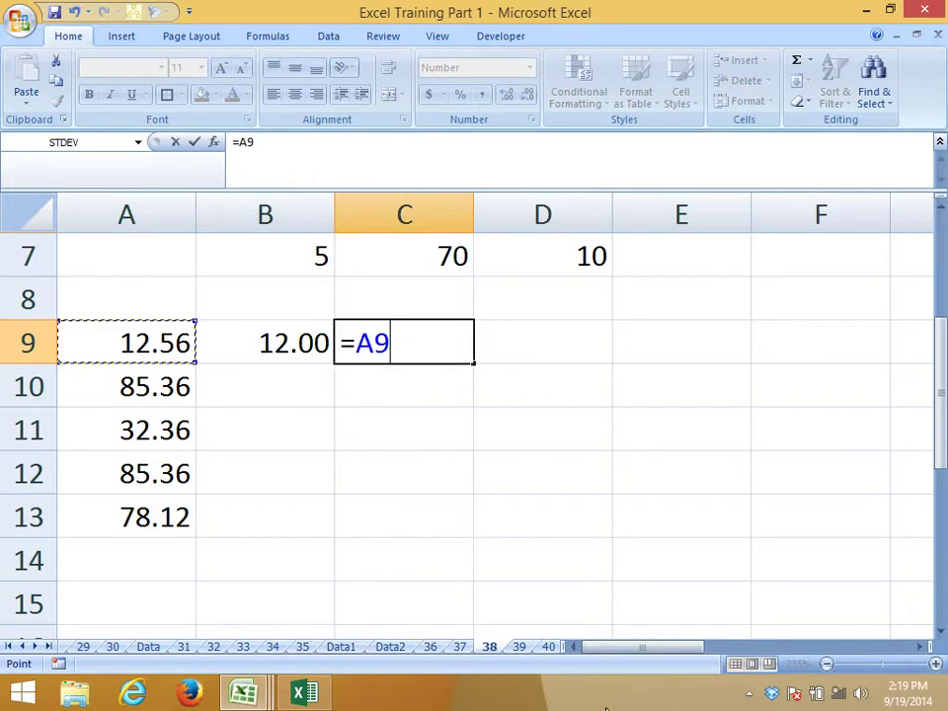
text(-)
key(Left)
key(Return)
key(Up)
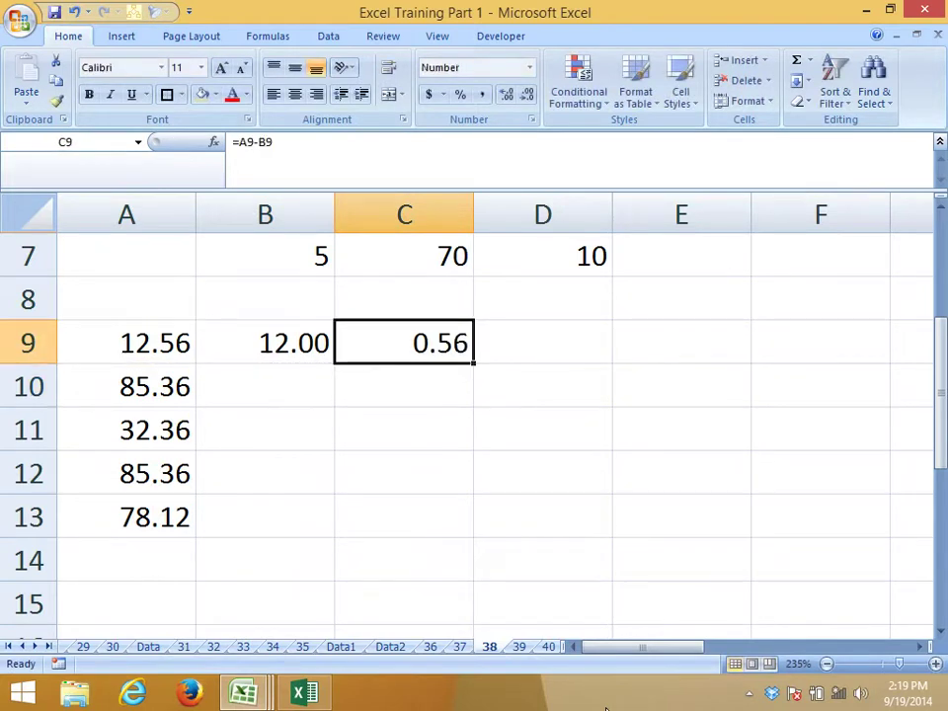
key(Down)
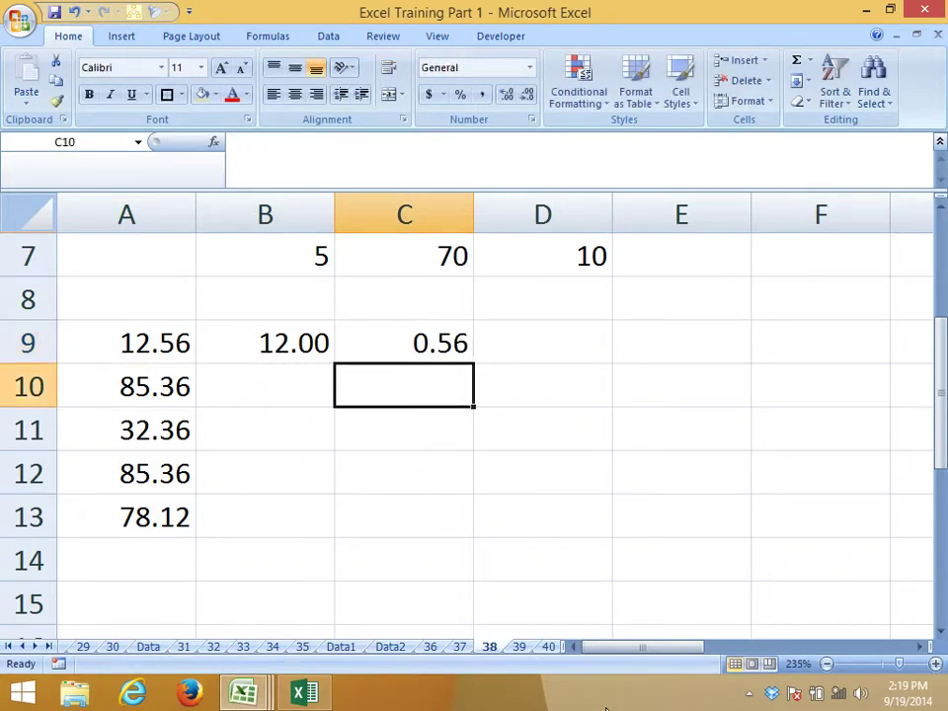
key(Down)
key(Down)
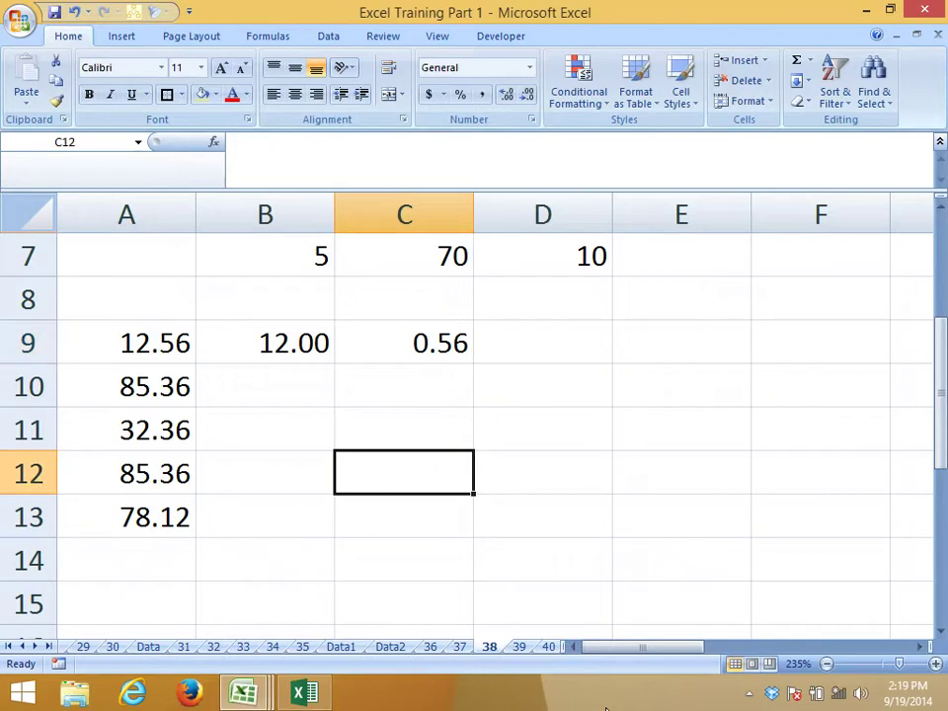
- Enter 12 in C12 and 5 in D12
text(12)
key(Right)
text(5)
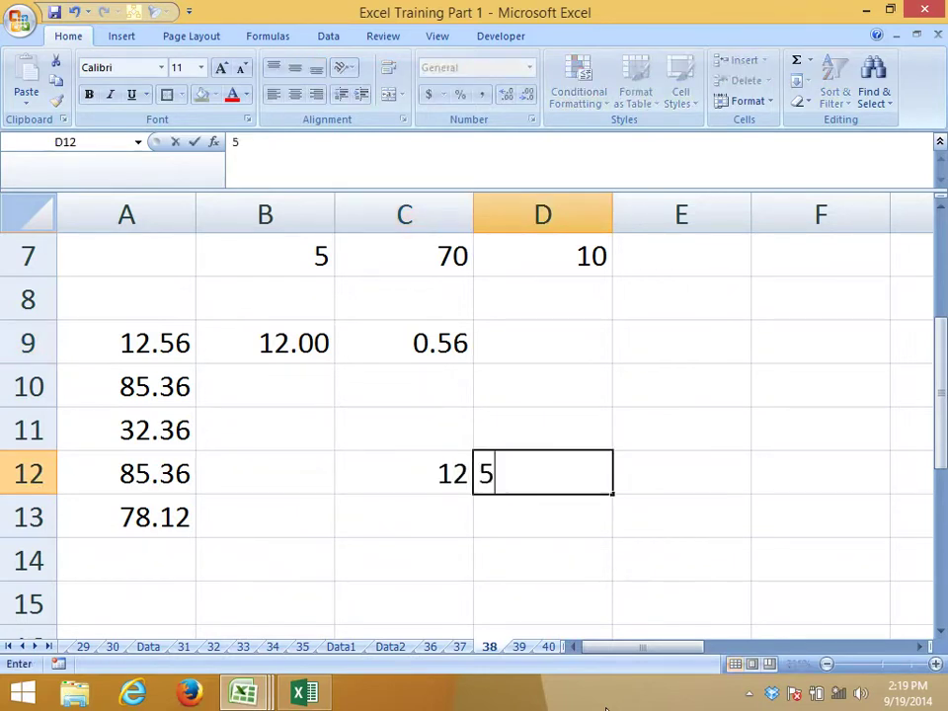
key(Right)
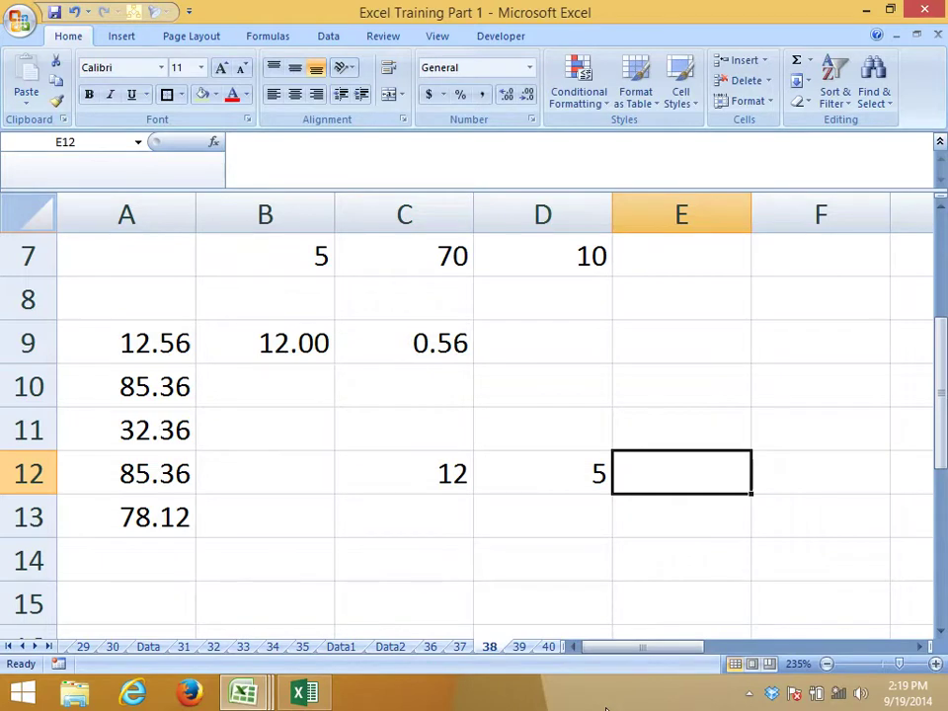
- Enter =MOD(C12,D12) in E12 to get the remainder 2
text(=)
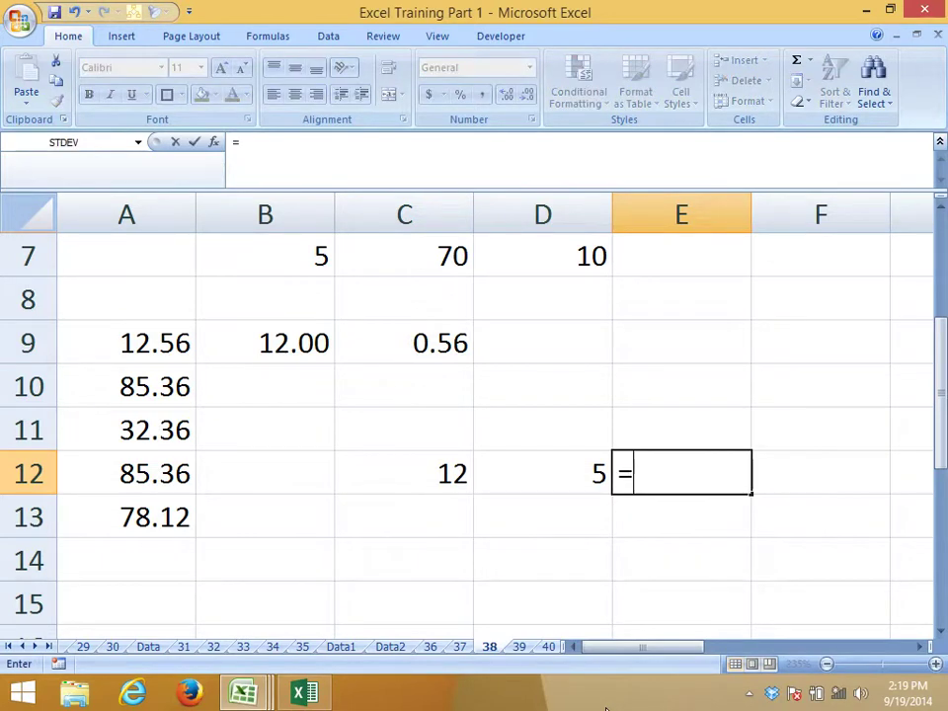
text(mod)
key(Tab)
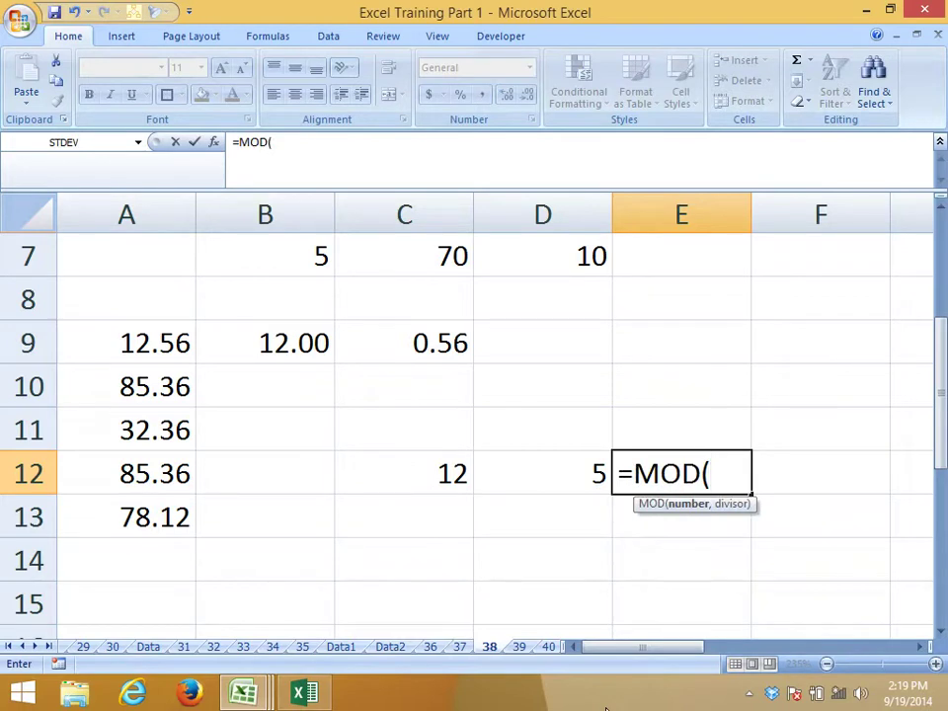
key(Left)
key(Left)
text(,)
key(Left)
key(Return)
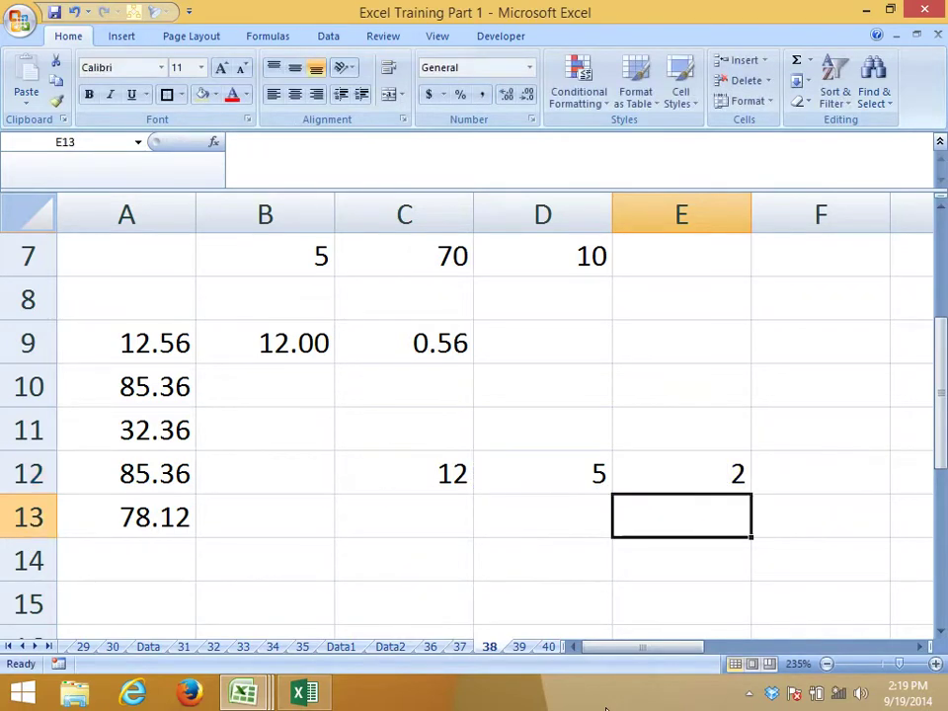
key(Up)
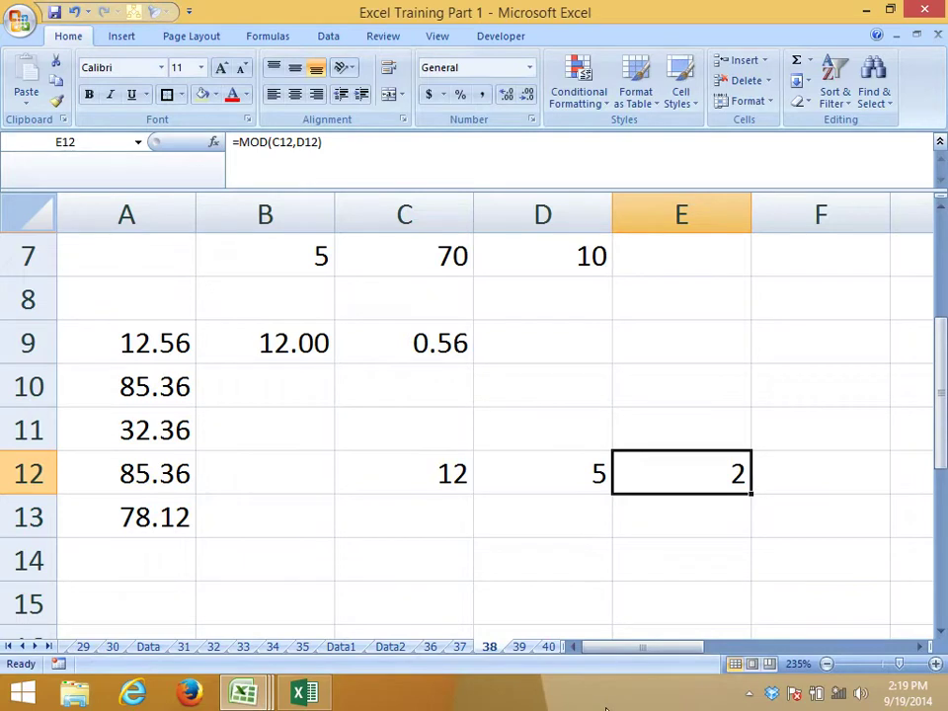
key(Left)
key(Left)
key(Up)
key(Up)
key(Up)
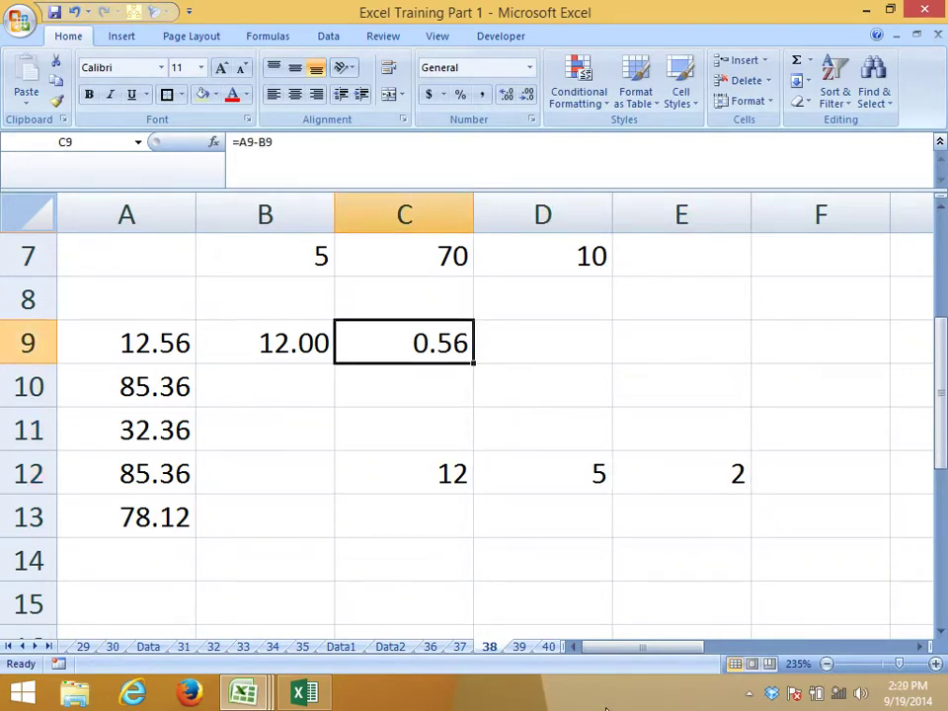
key(Left)
key(Down)
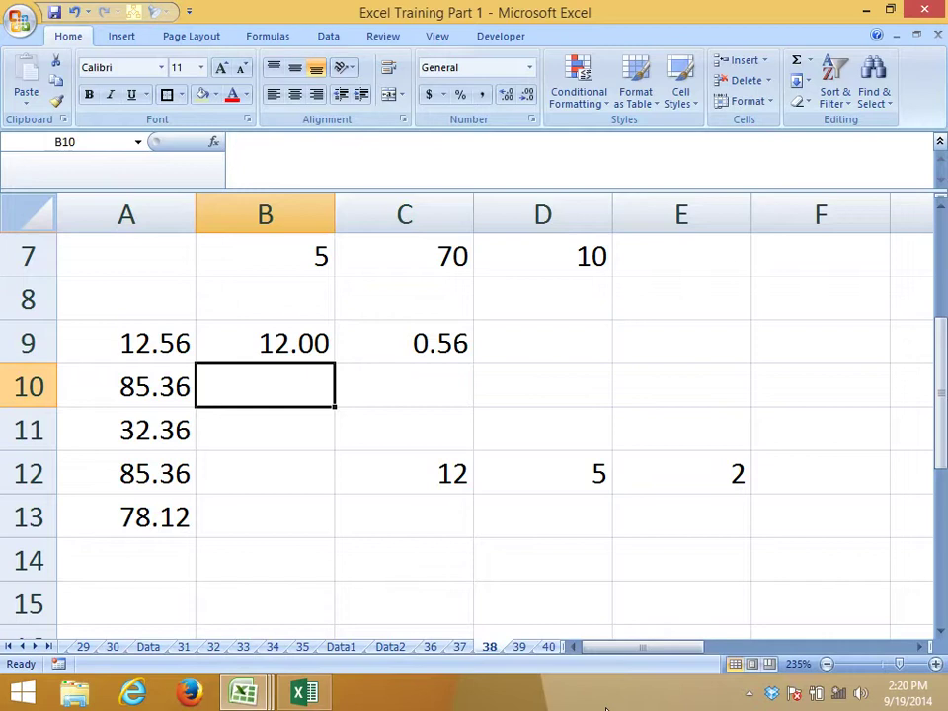
- Enter =MOD(A10,1) in B10 to return 0.36, then show the formula with F2
text(=)
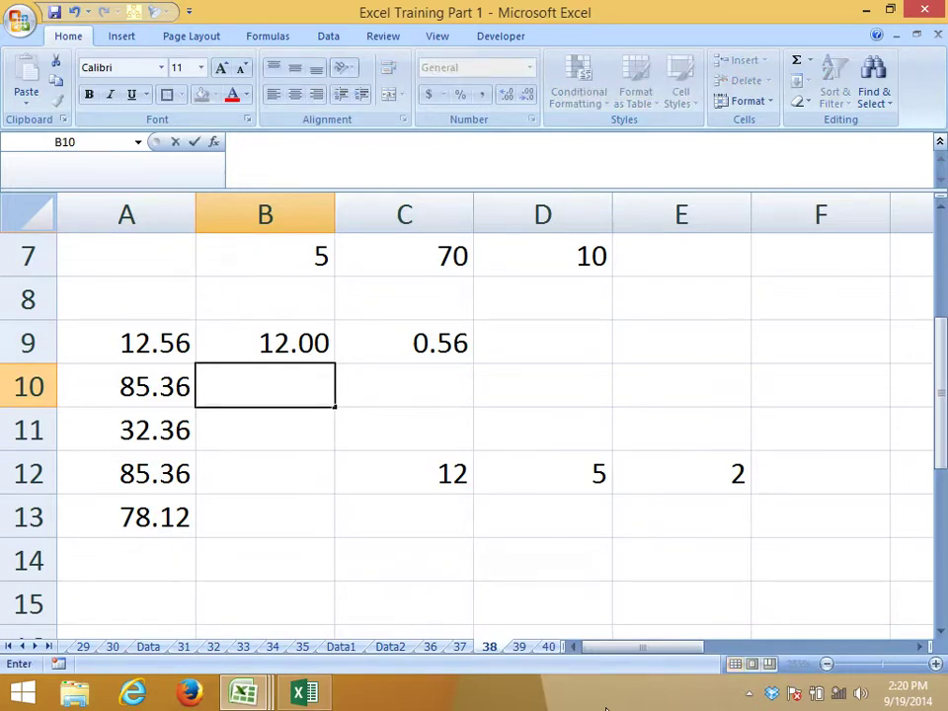
text(mod)
key(Tab)
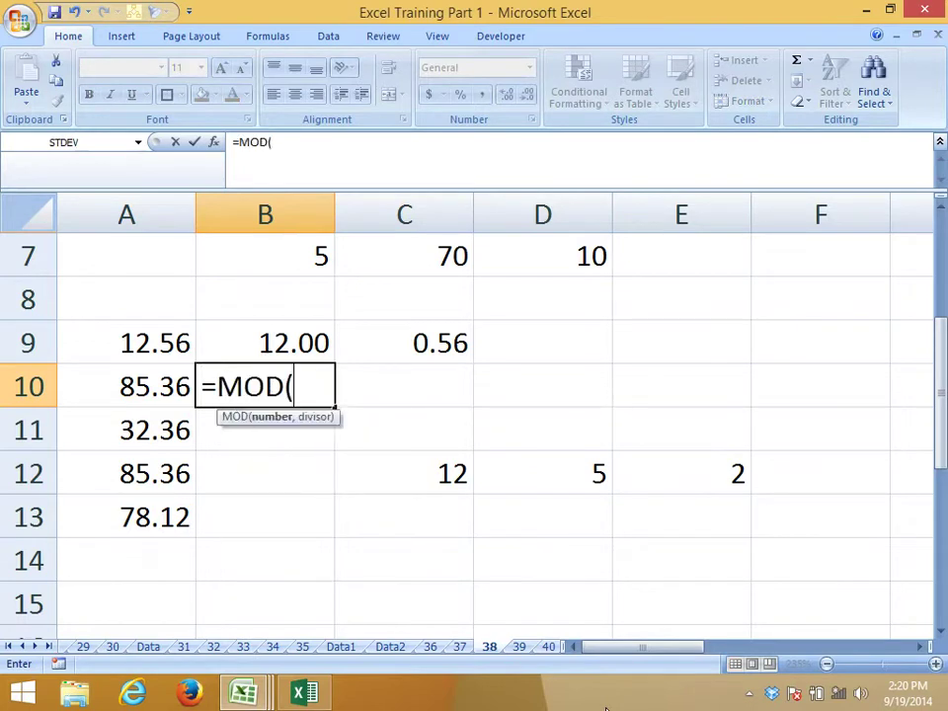
key(Left)
text(,1)
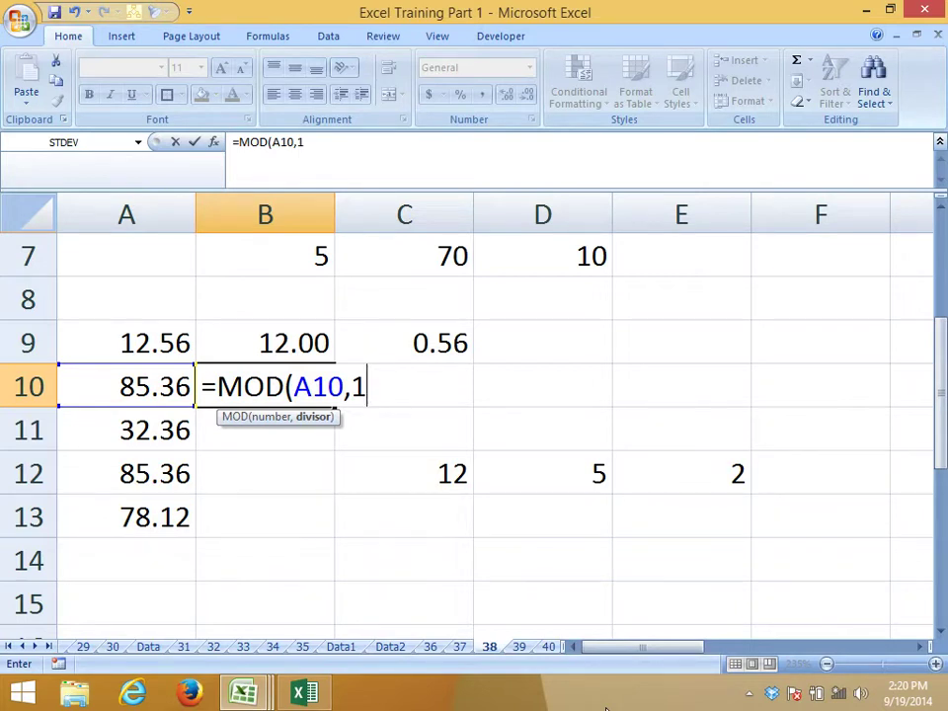
key(ctrl+Return)
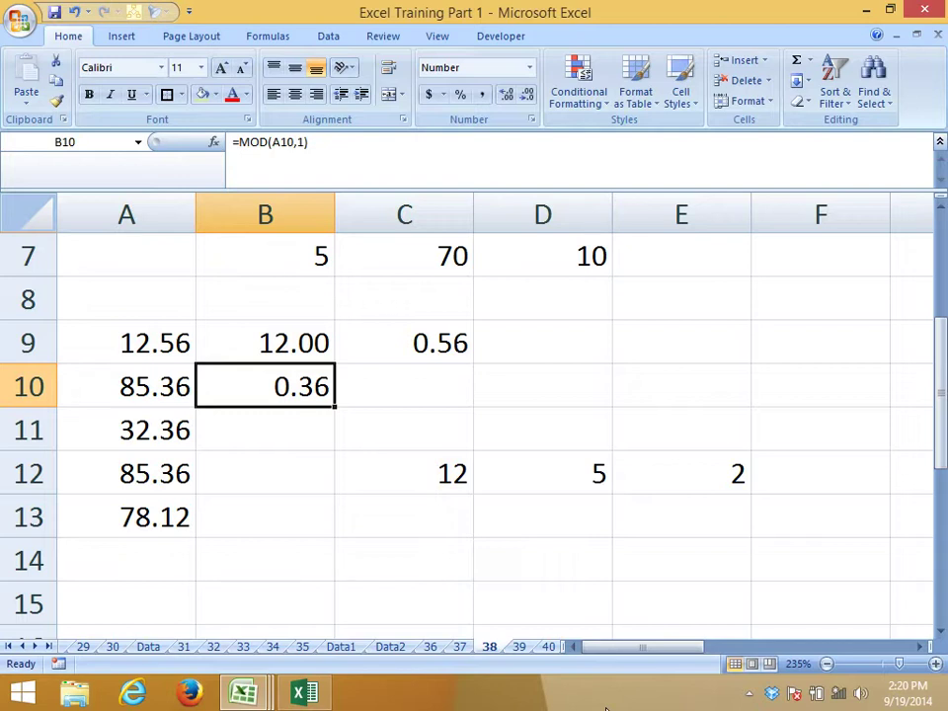
key(F2)
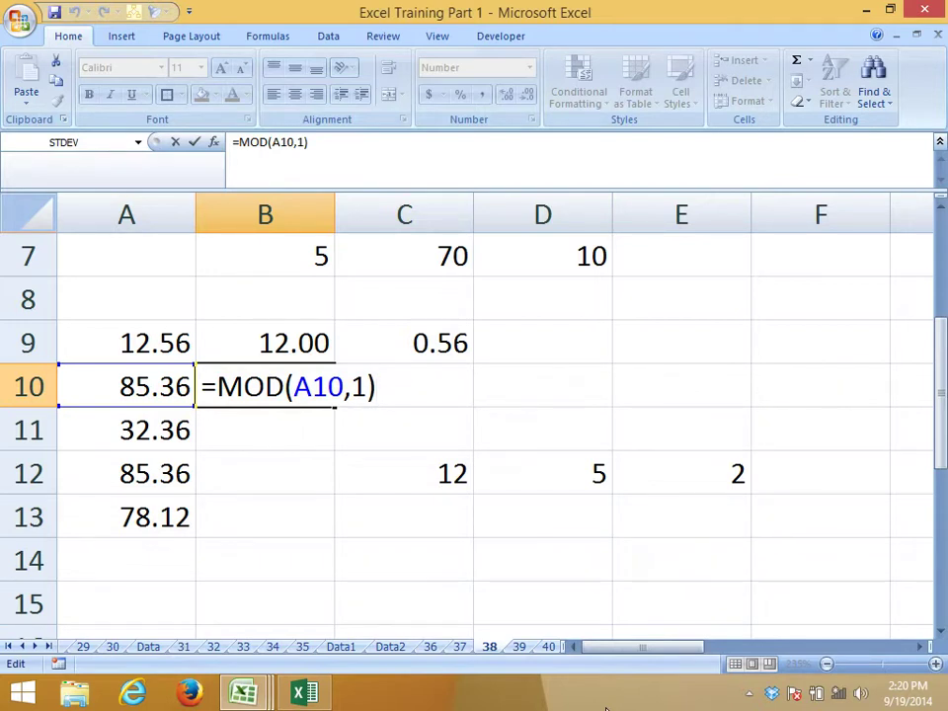
key(Return)
key(Down)
key(Down)
key(Down)
key(Down)
key(Down)
key(Down)
key(Down)
- Enter =TODAY() in B15 to show today's date, 9/19/2014
key(Up)
key(Up)
key(Up)
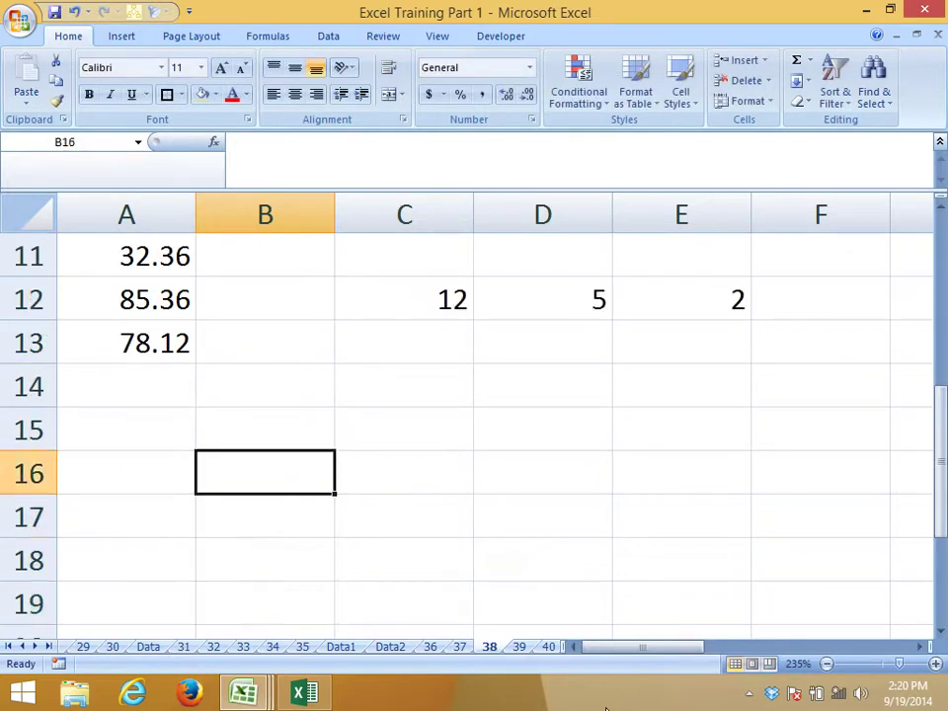
key(Up)
text(=)
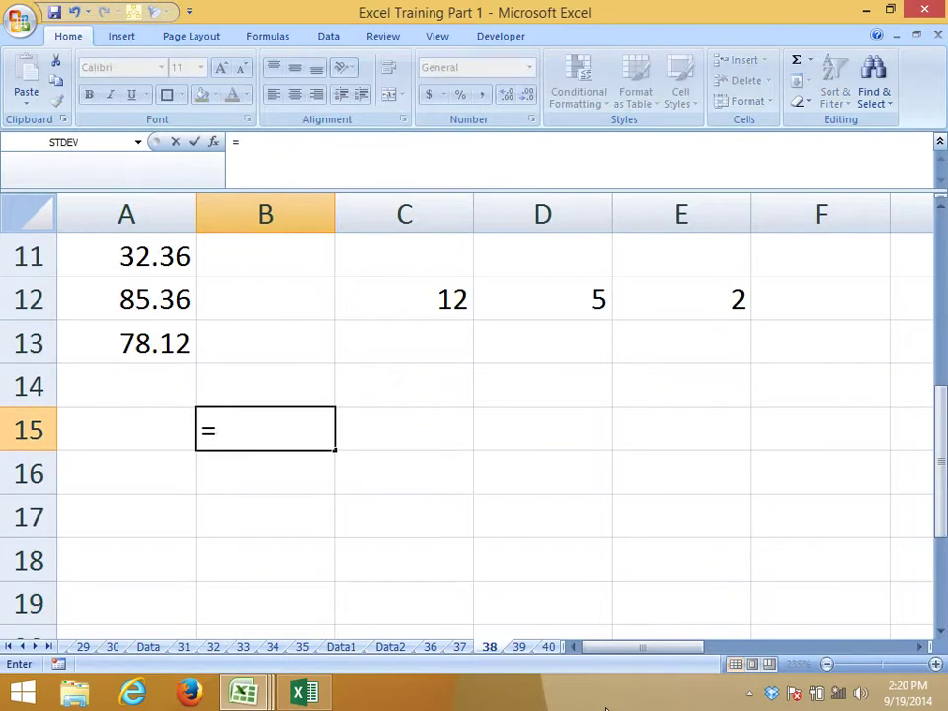
text(ti)
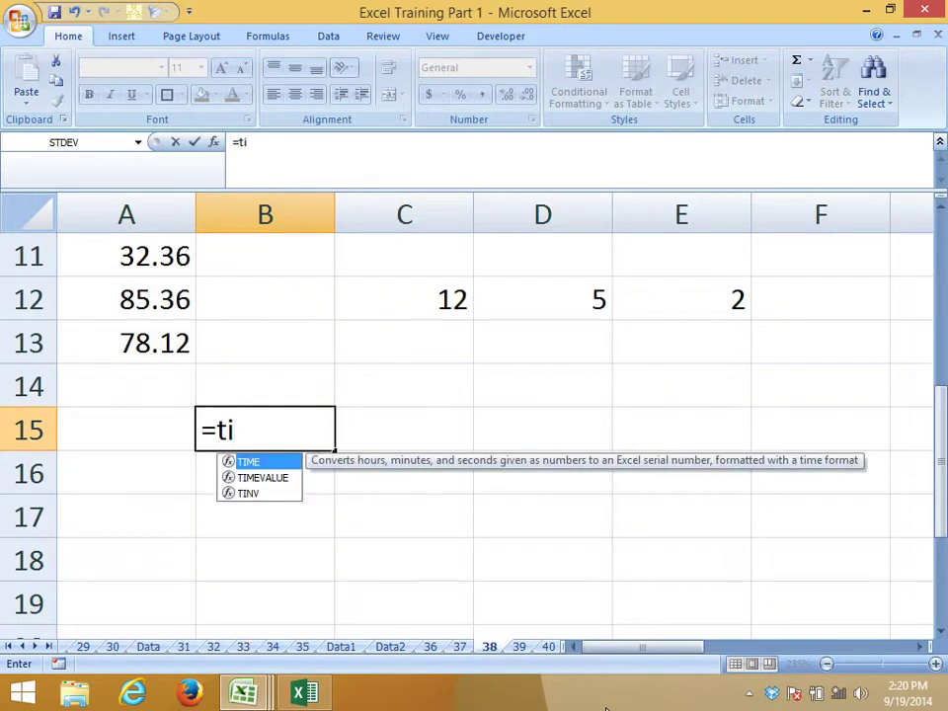
key(BackSpace)
text(od)
key(Tab)
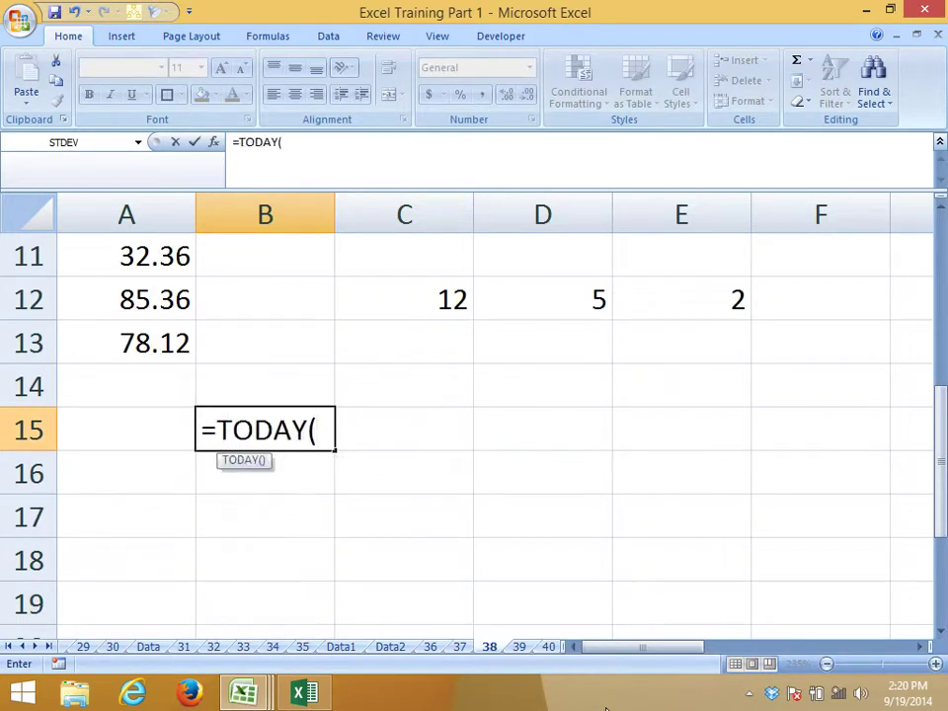
text())
key(Return)
key(Up)
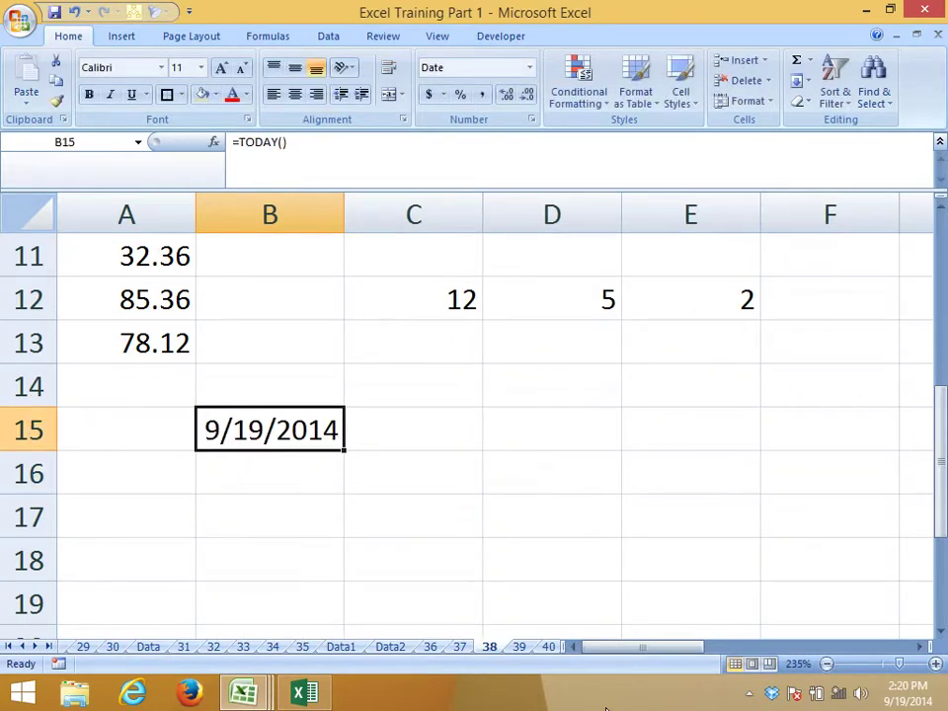
- Enter =NOW() in C15 to show the current date and time, 9/19/2014 14:21
key(Right)
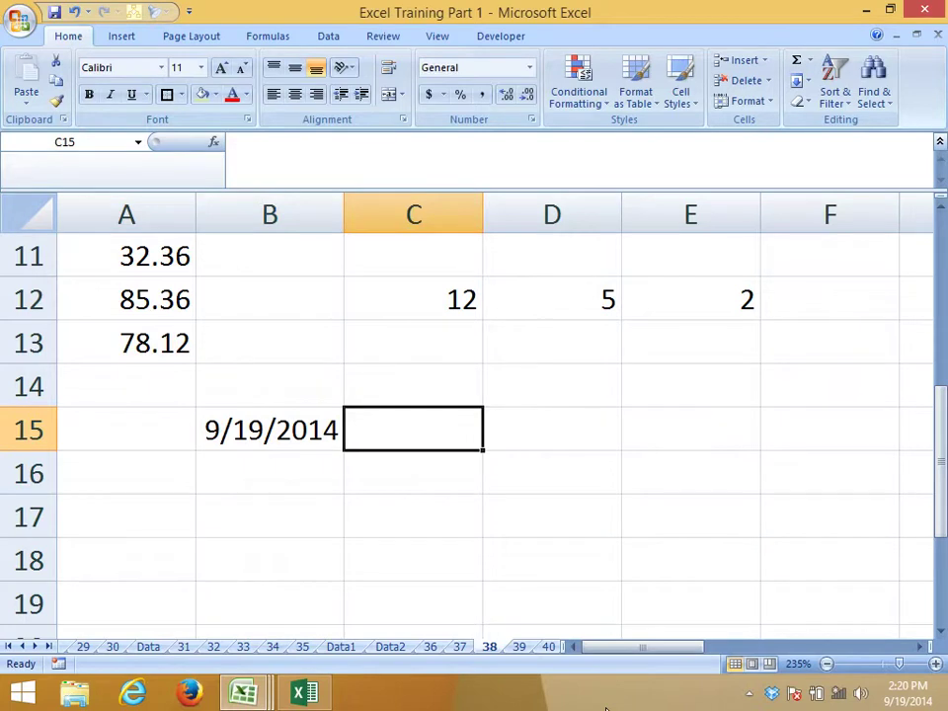
text(=now)
key(Tab)
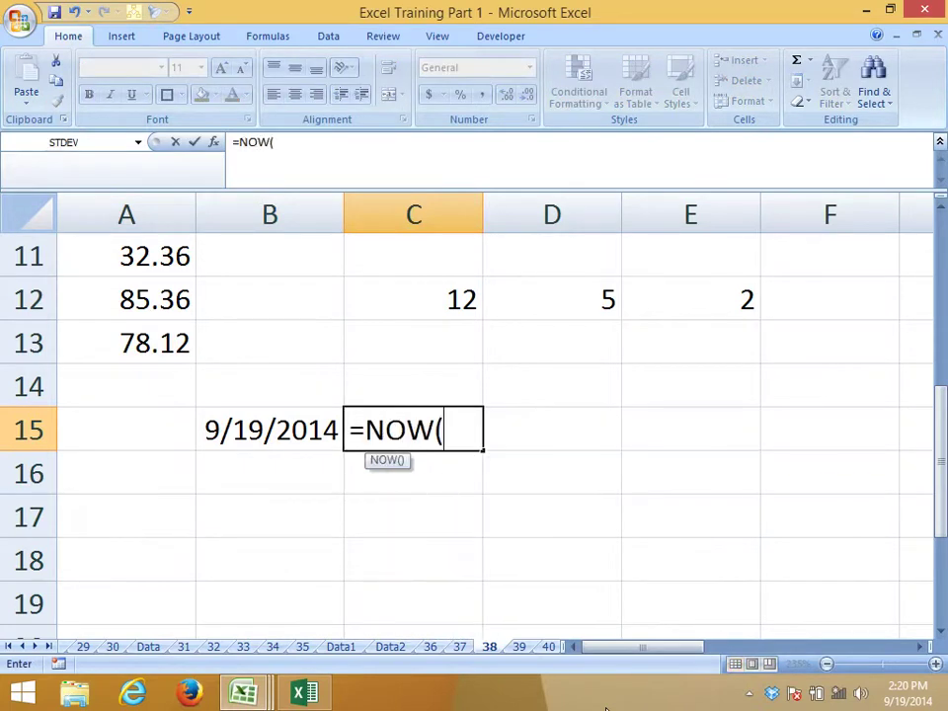
text())
key(Return)
key(Up)
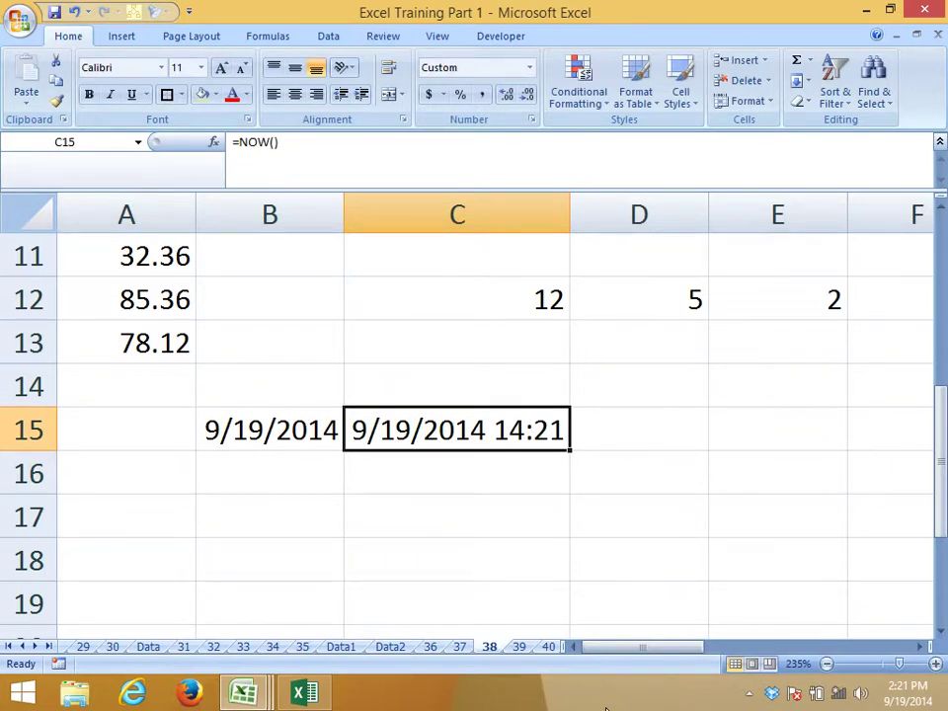
key(F2)
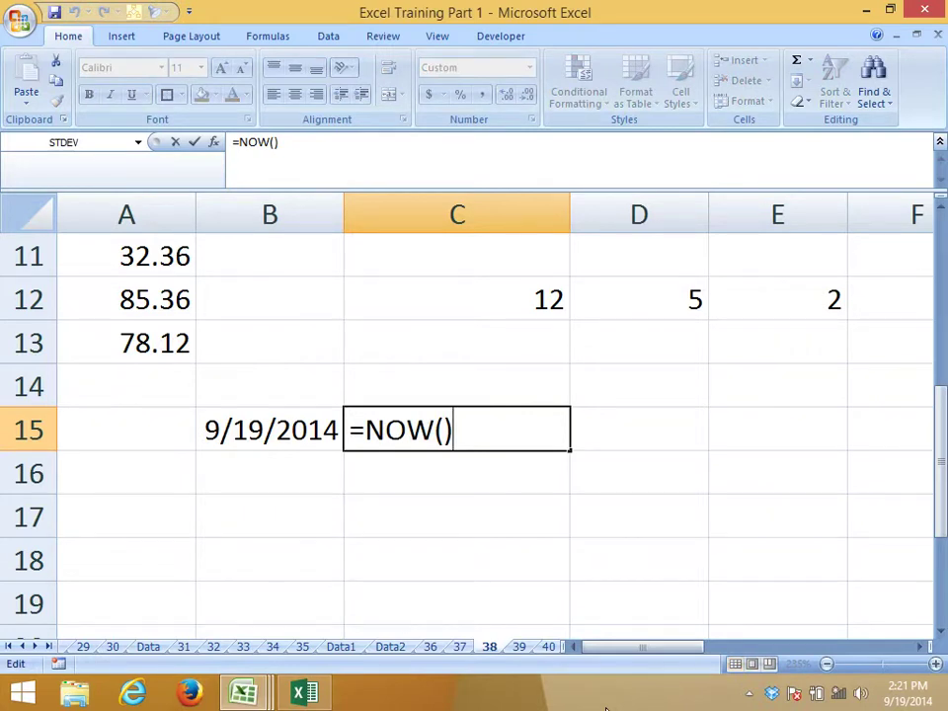
key(Return)
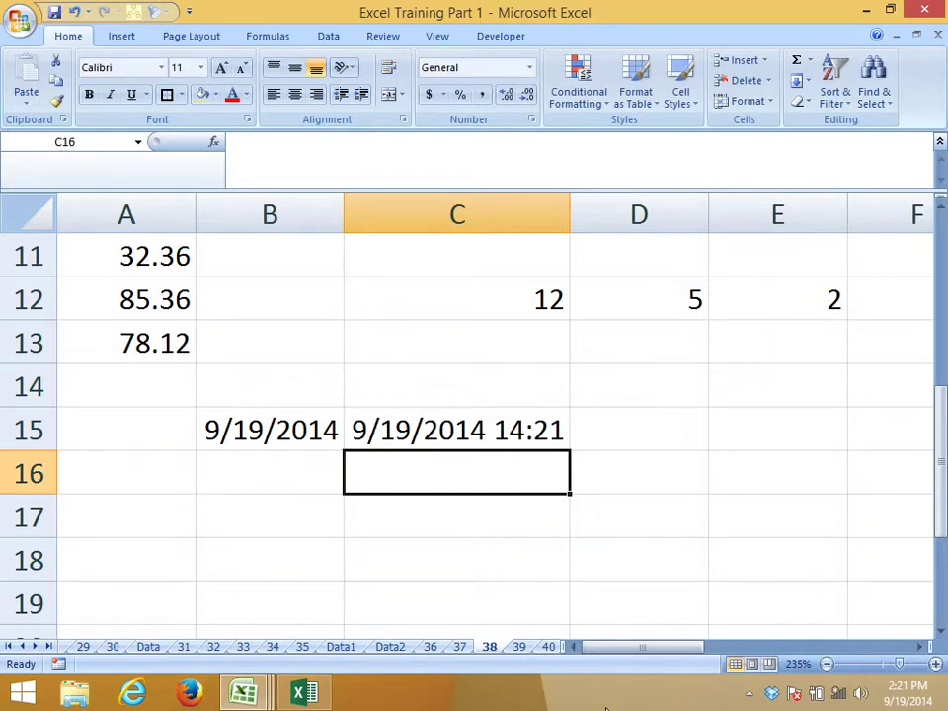
key(Up)
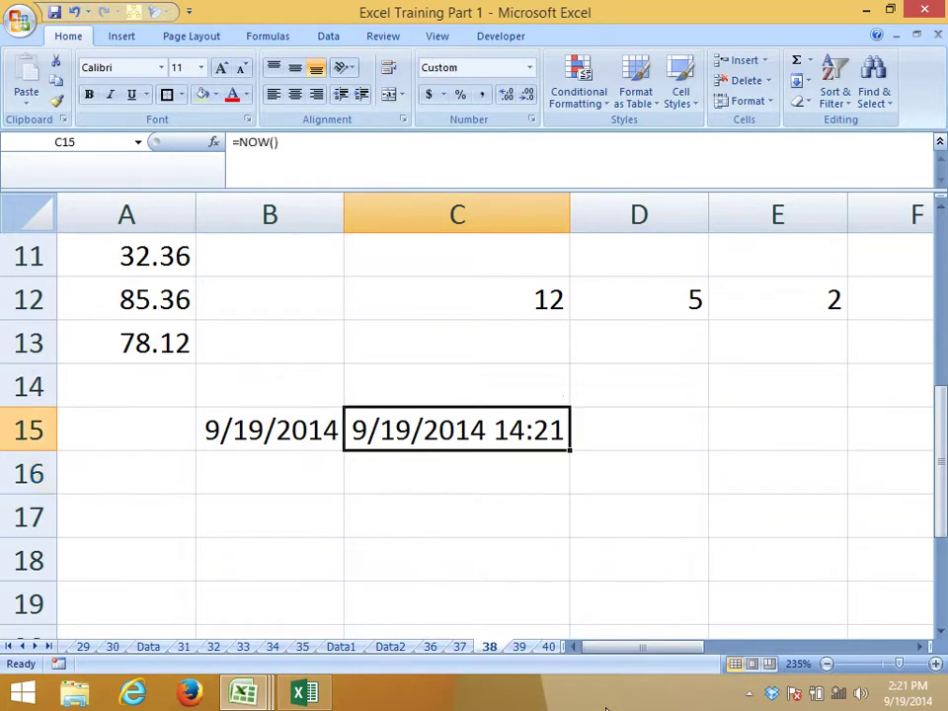
key(Right)
text(=tr)
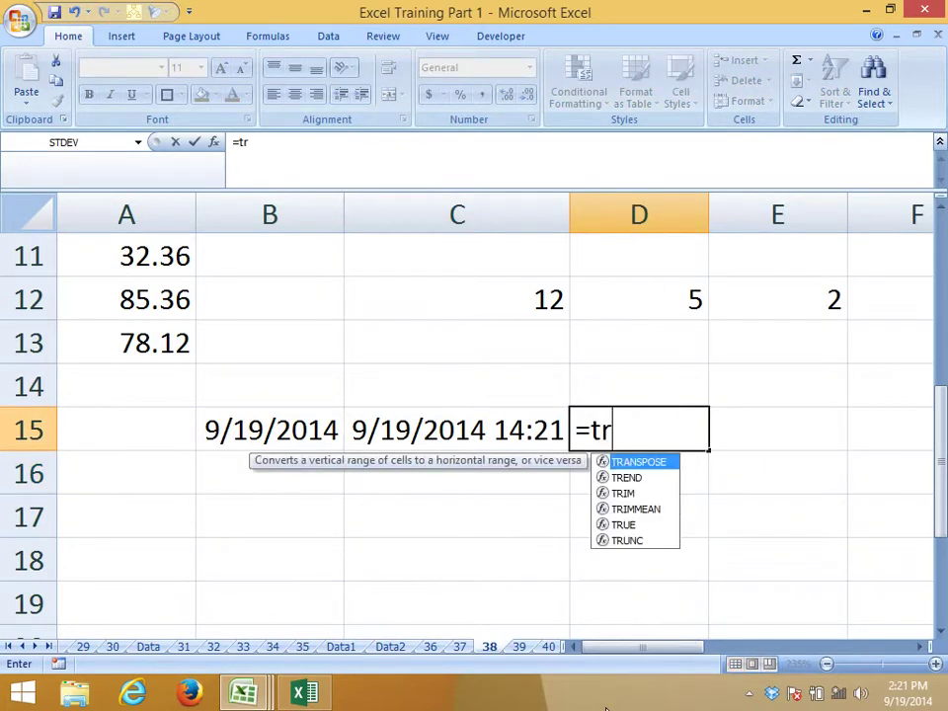
key(BackSpace)
text(e)
key(Tab)
key(Left)
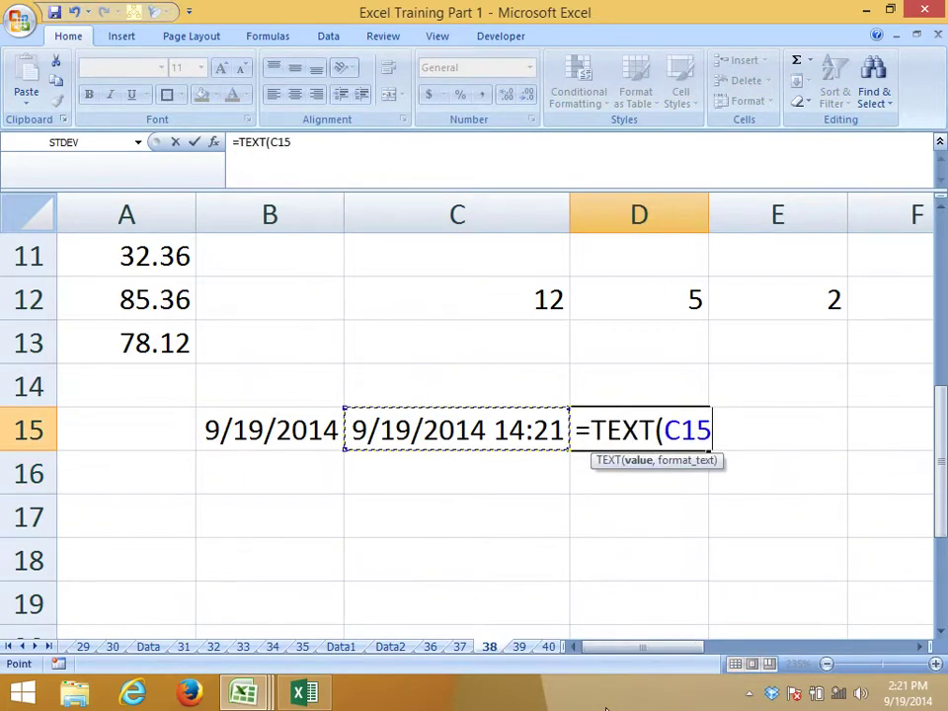
text(,")
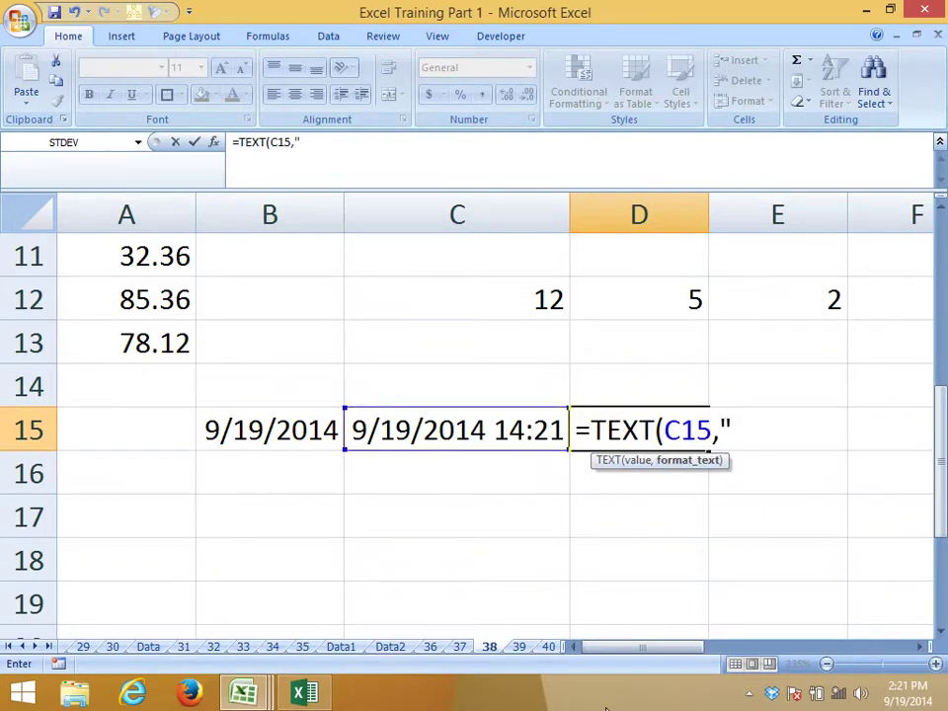
text(DD)
key(BackSpace)
key(BackSpace)
text(HH)
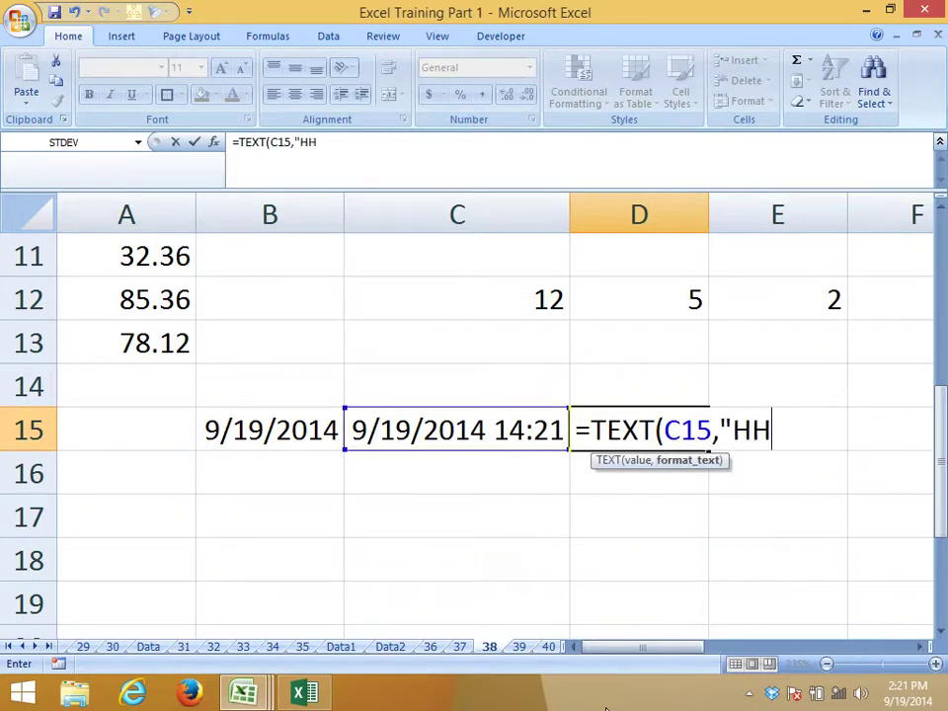
text(:MM:D)
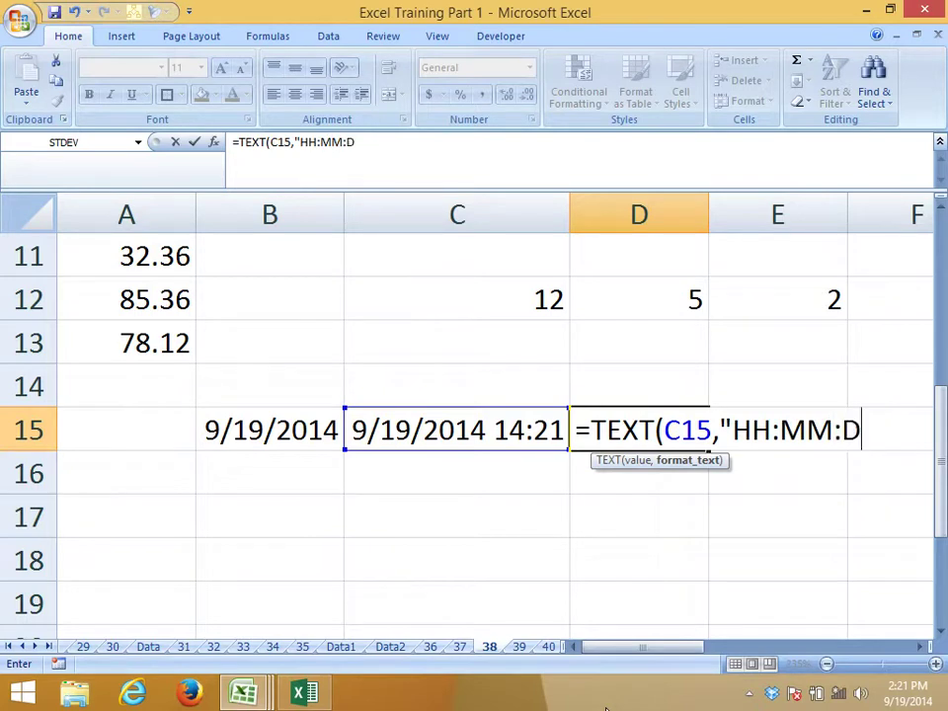
key(BackSpace)
text(SS)
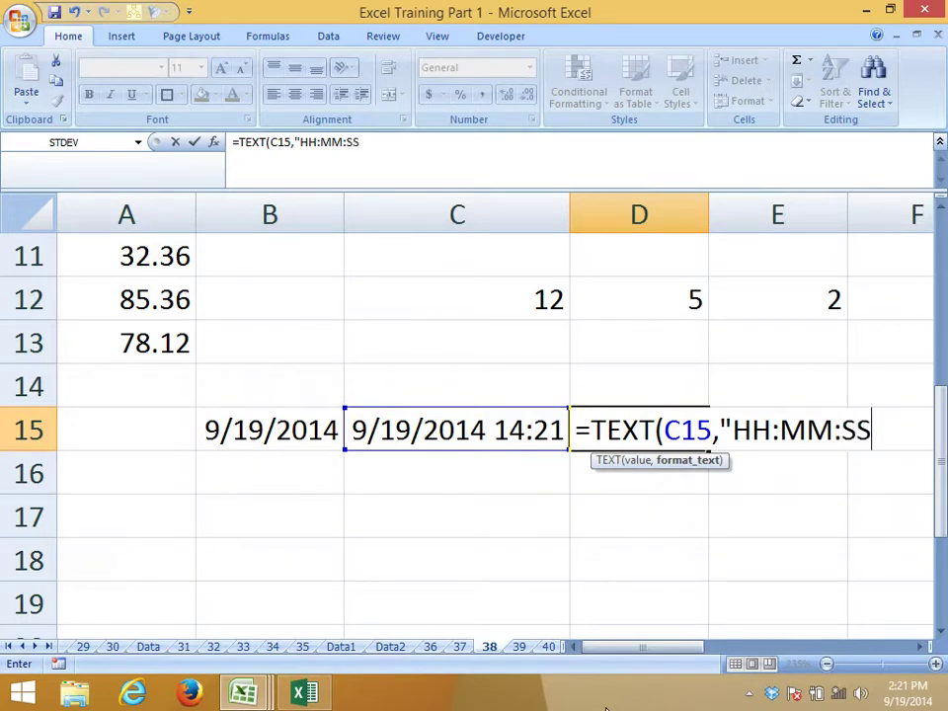
text(")
key(Return)
key(Up)
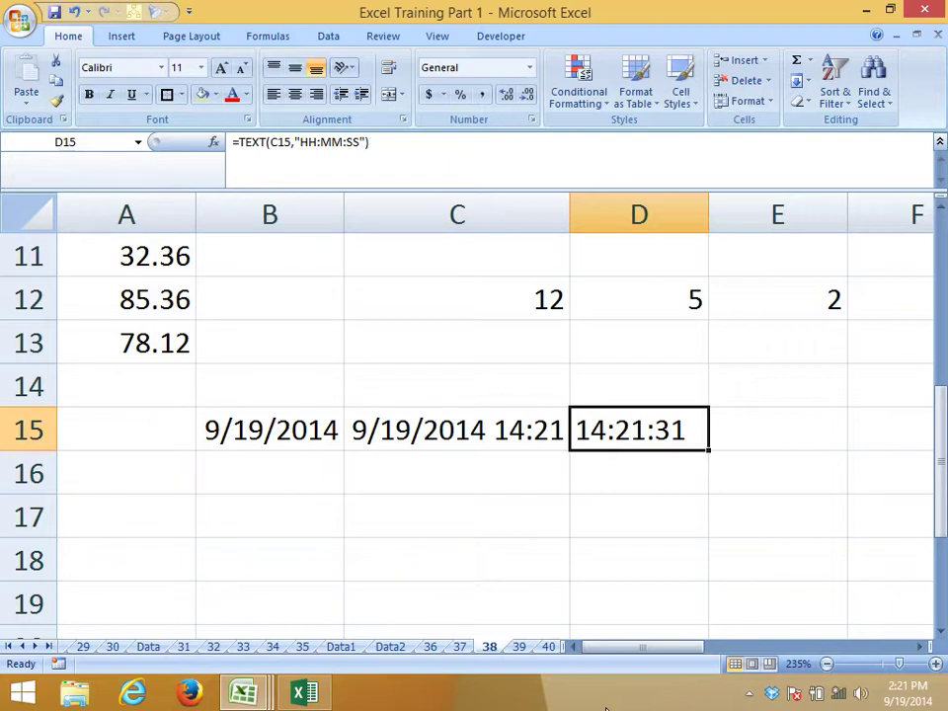
key(Delete)
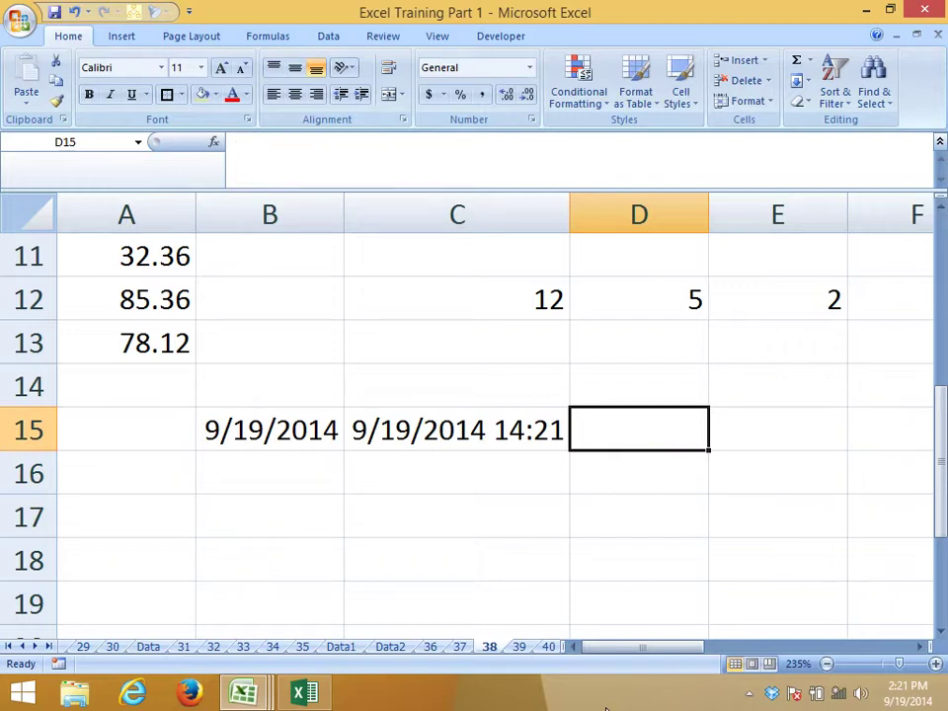
- Show C15 in General format as 41901.59837 and enter =MOD(C15,1) in D15, giving 0.598601
key(Left)
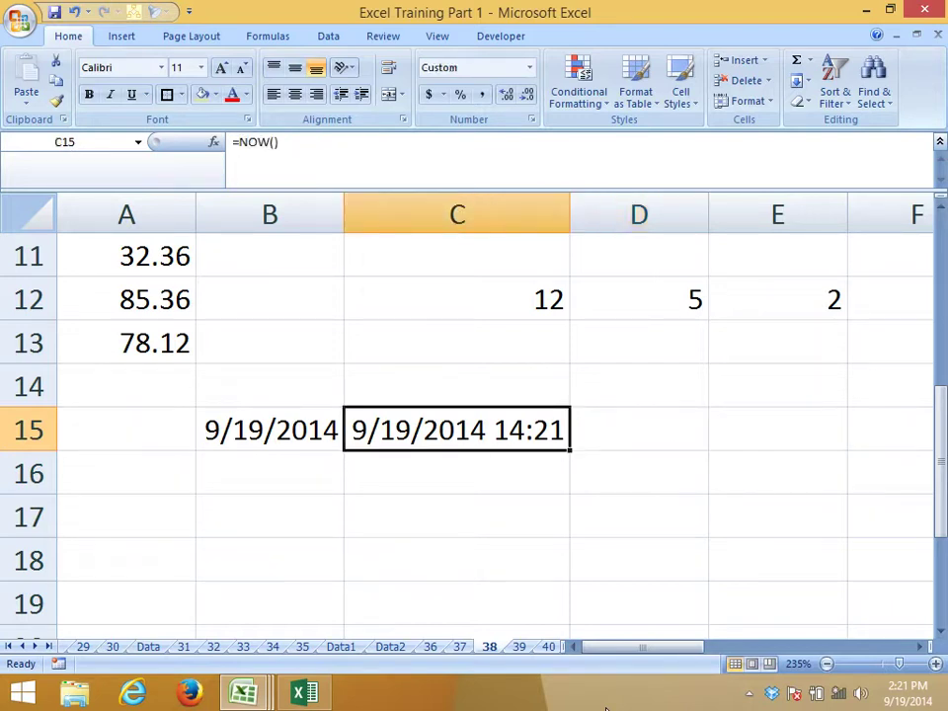
key(ctrl+shift+asciitilde)
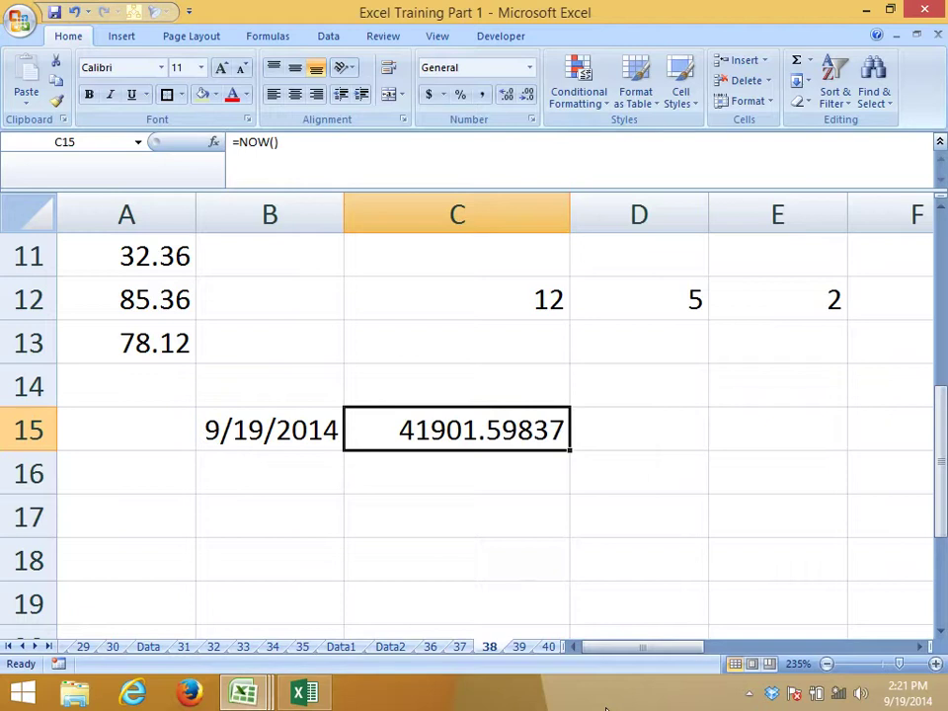
key(Right)
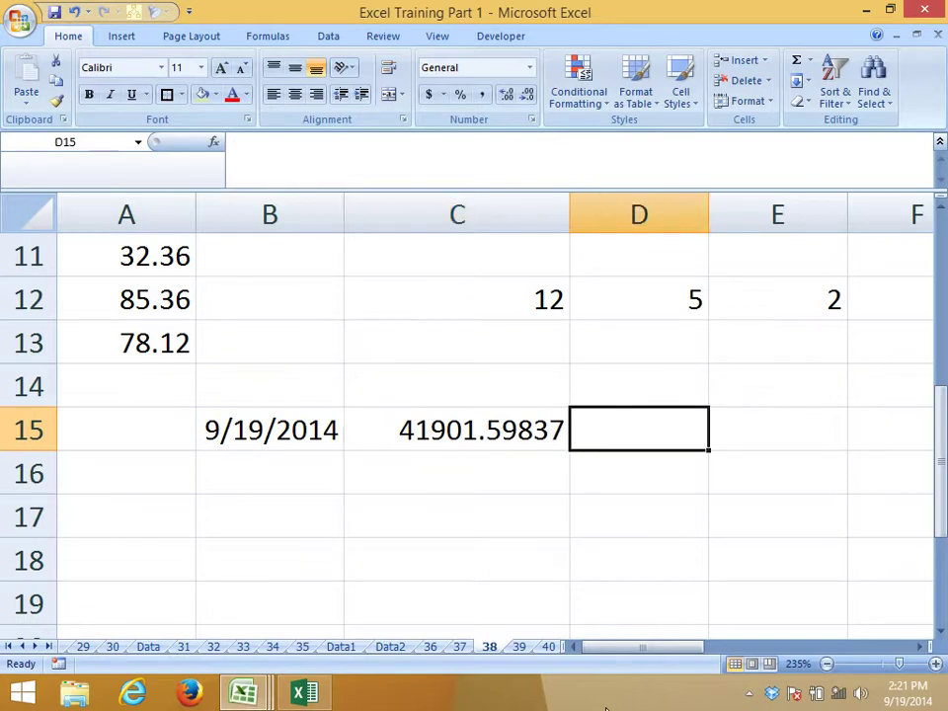
text(=mod()
key(Left)
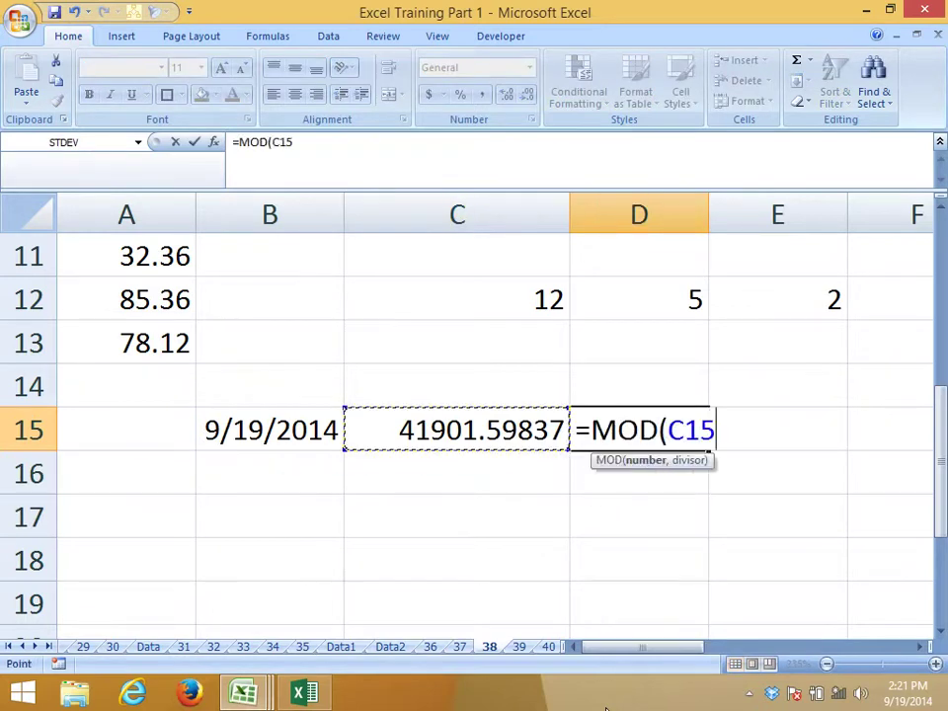
text(,0)
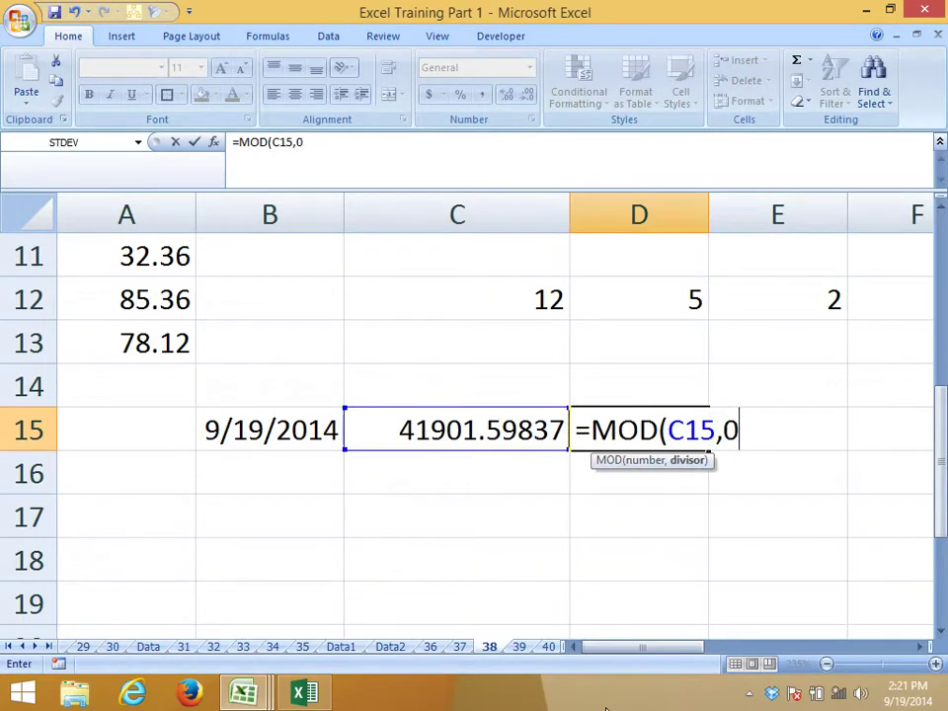
key(BackSpace)
text(1)
key(Return)
key(Up)
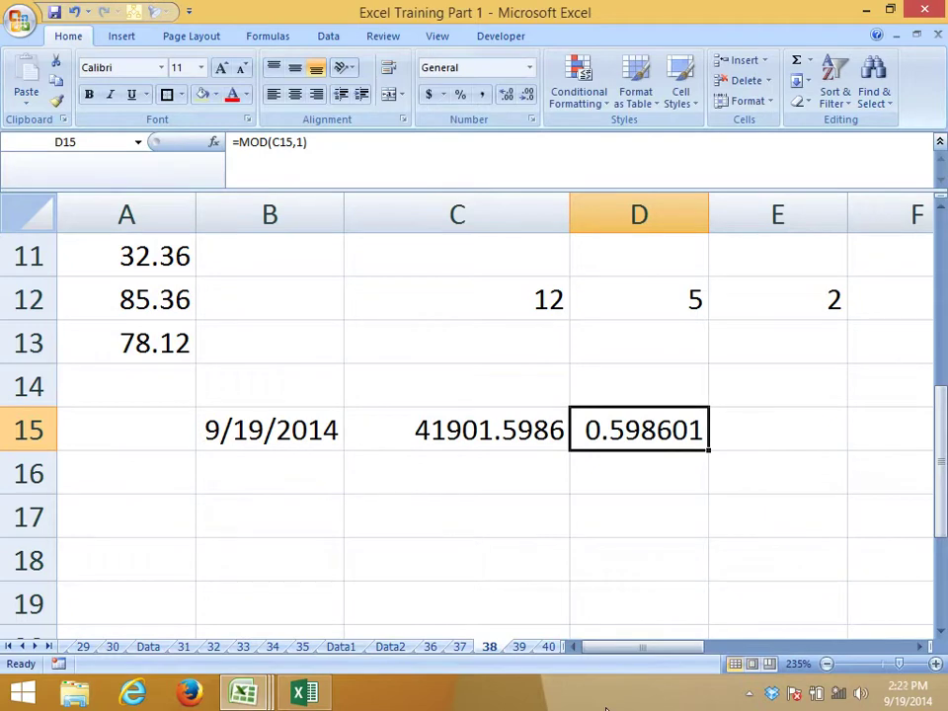
- Apply the 1:30:55 PM Time format to D15 so it reads 2:22:13 PM
click(531, 119)
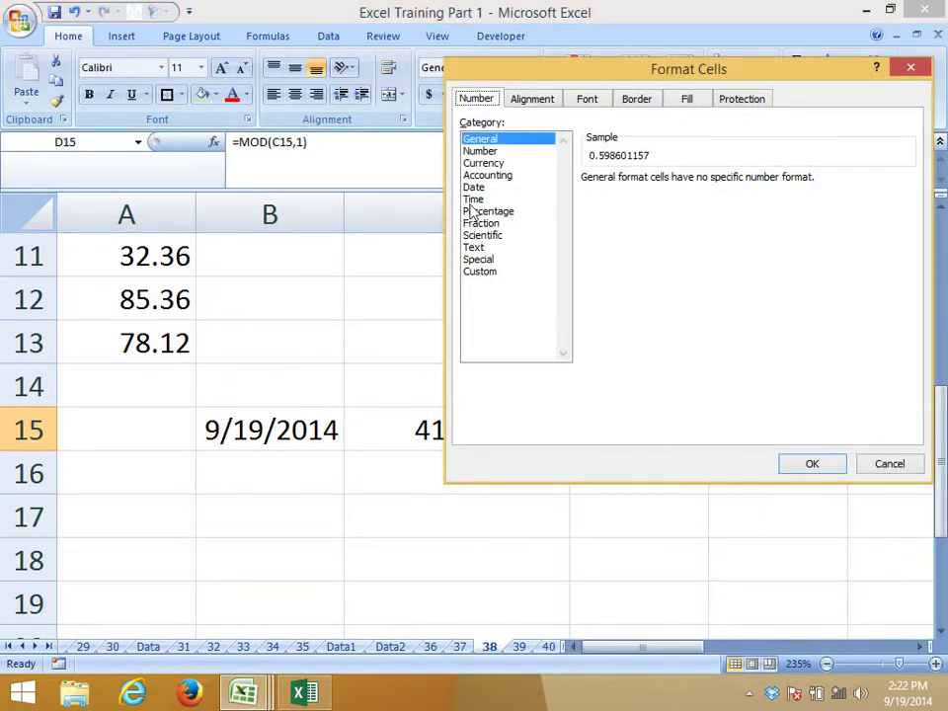
click(473, 200)
click(610, 242)
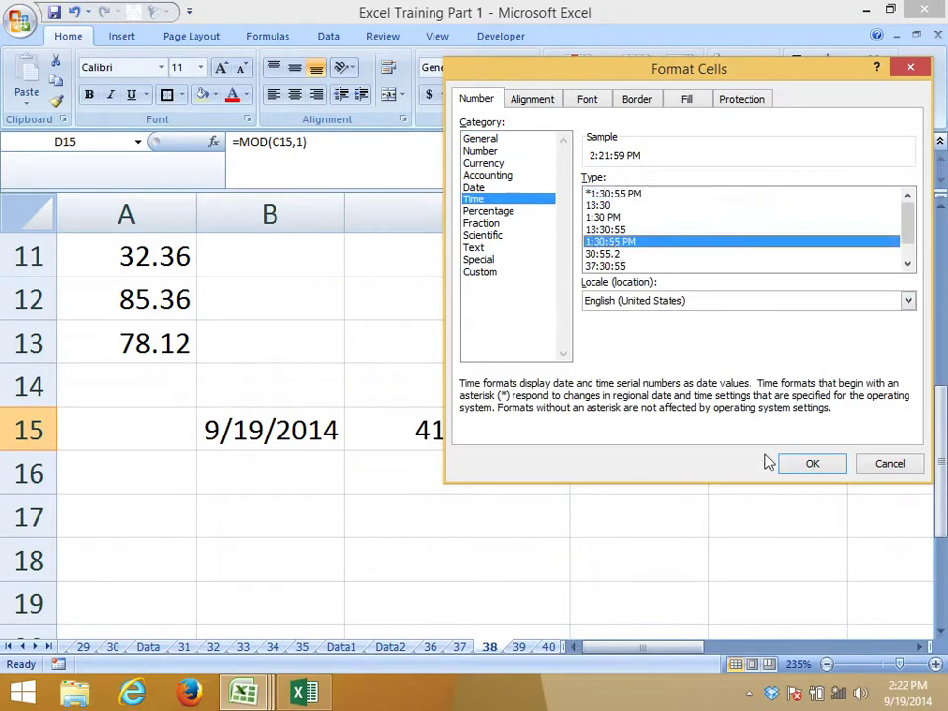
click(805, 466)
- Select several empty cells below the results, then inspect D15's MOD formula
click(667, 503)
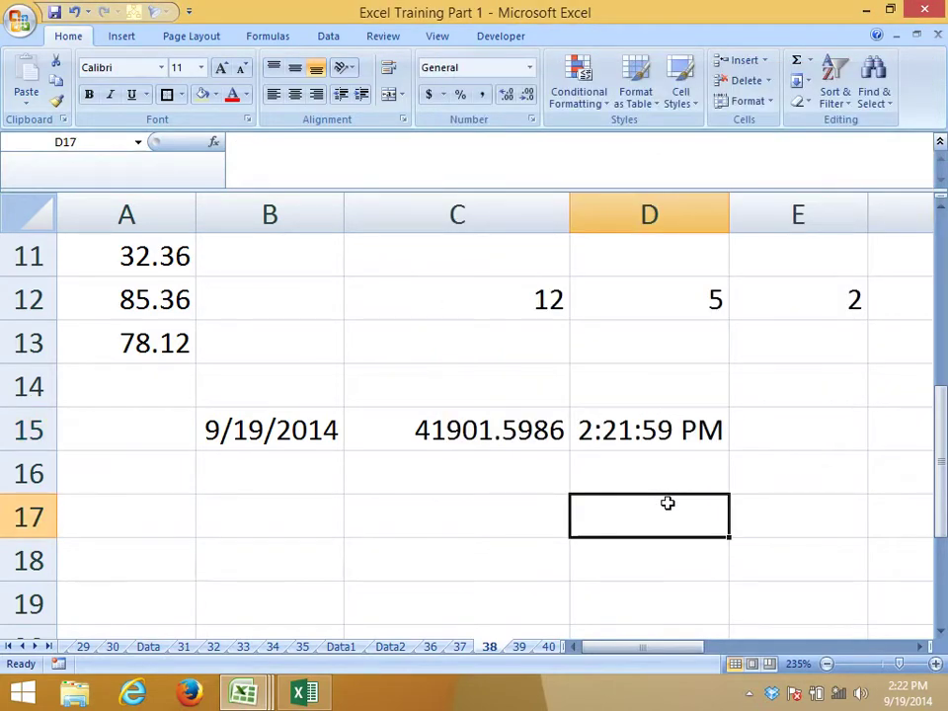
click(507, 520)
click(491, 481)
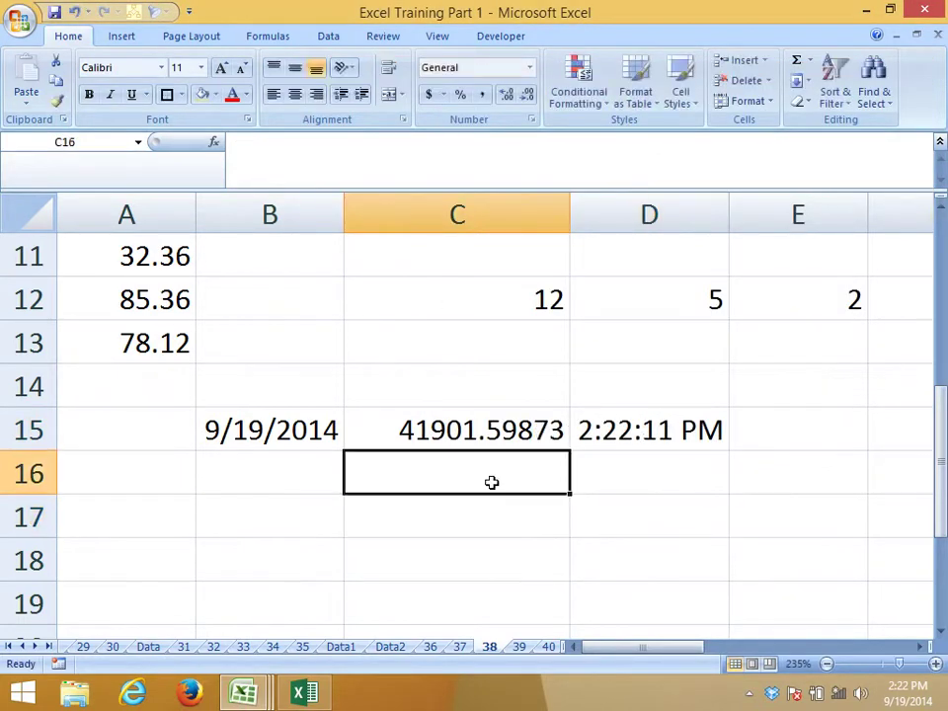
click(489, 502)
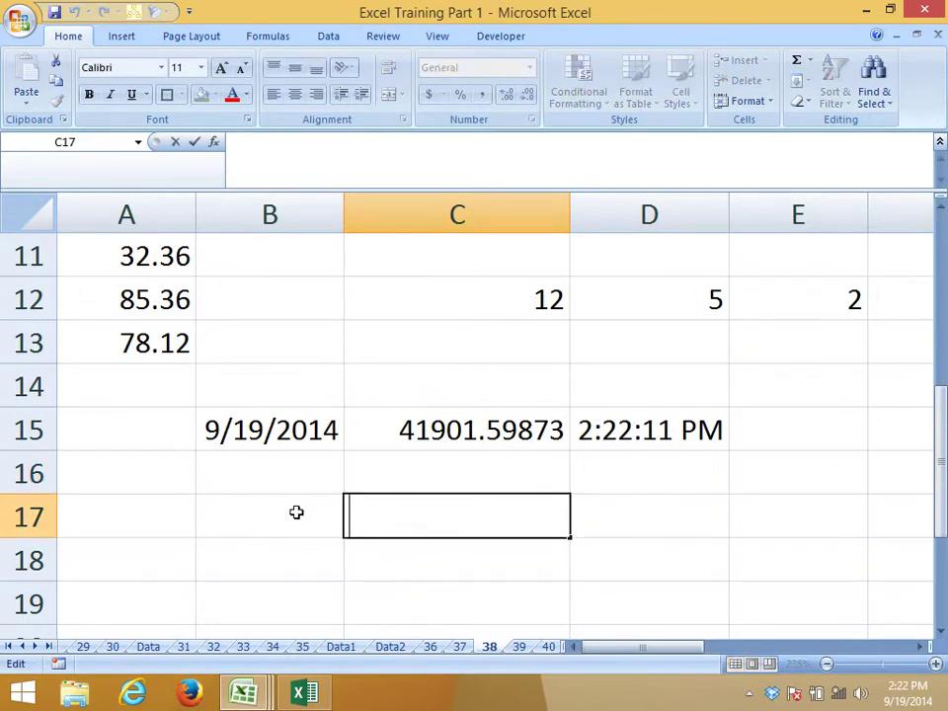
click(296, 511)
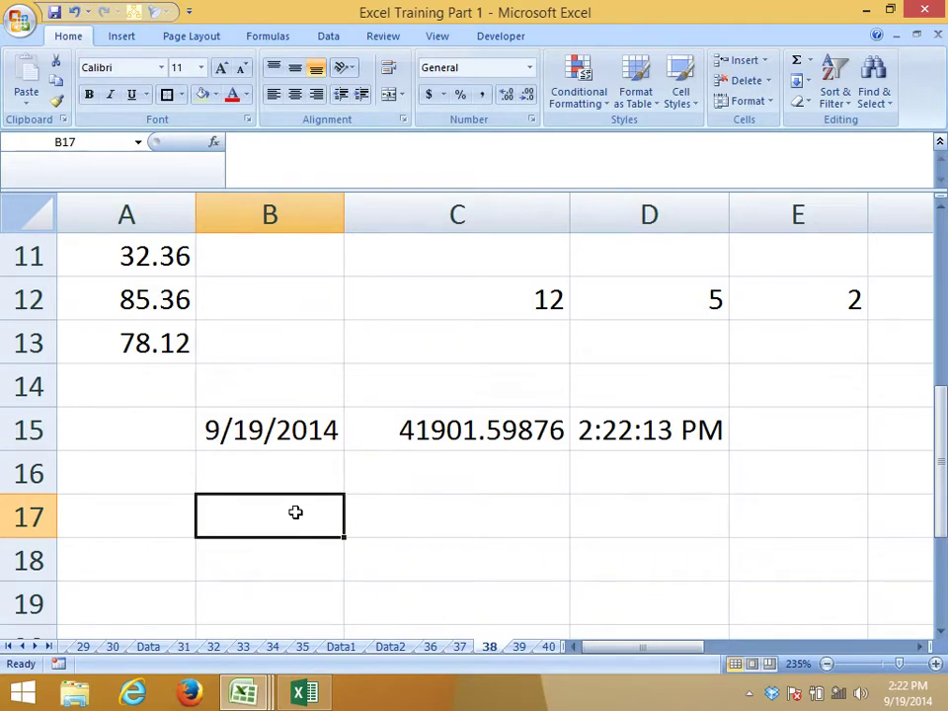
click(662, 434)
- On sheet 39, clear the wildcard criteria, comparison examples, ??? total and Jan–Apr monthly totals
scroll(448, 471, up, 3)
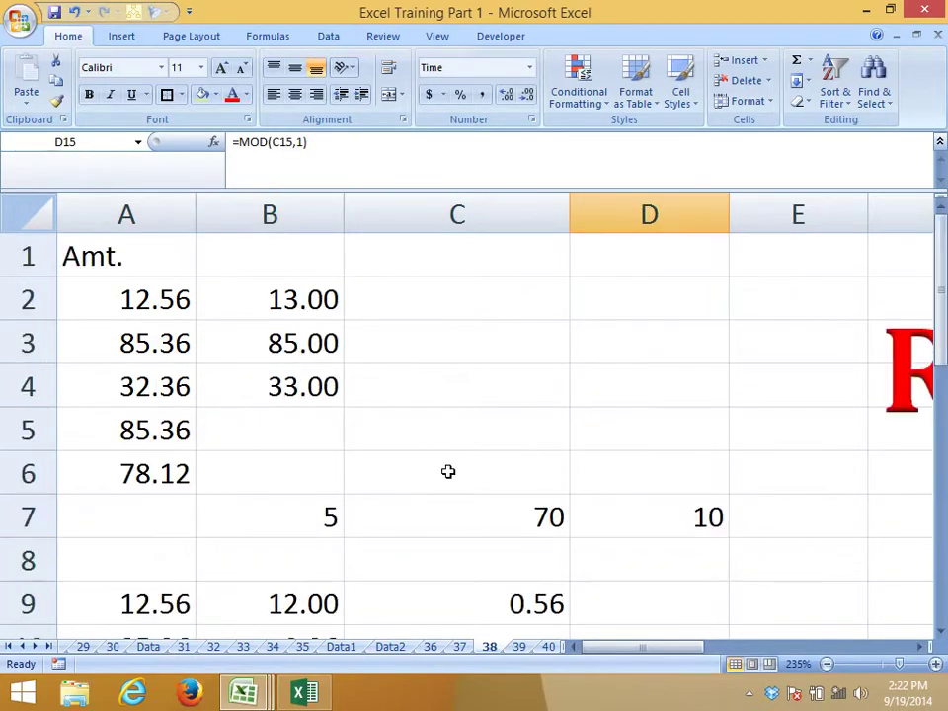
click(329, 361)
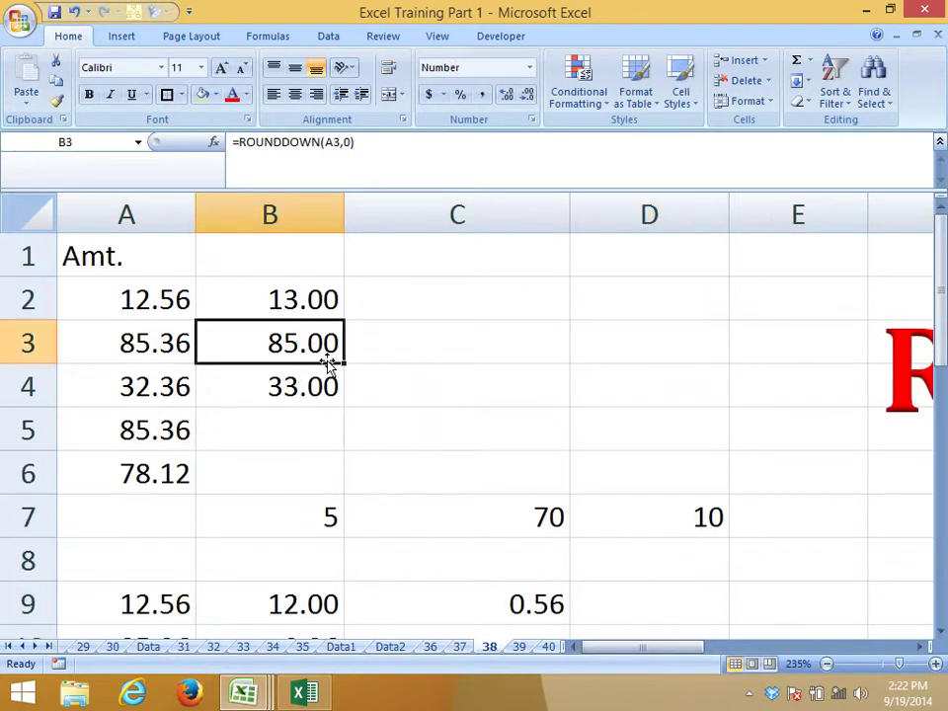
click(518, 646)
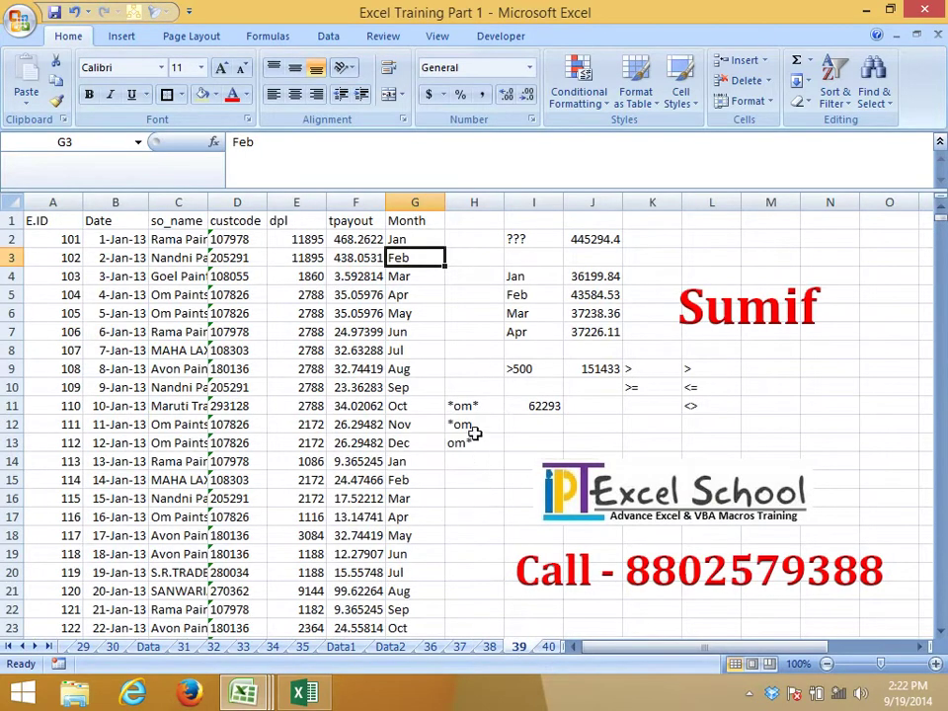
click(446, 335)
drag(454, 474, 448, 413)
key(Delete)
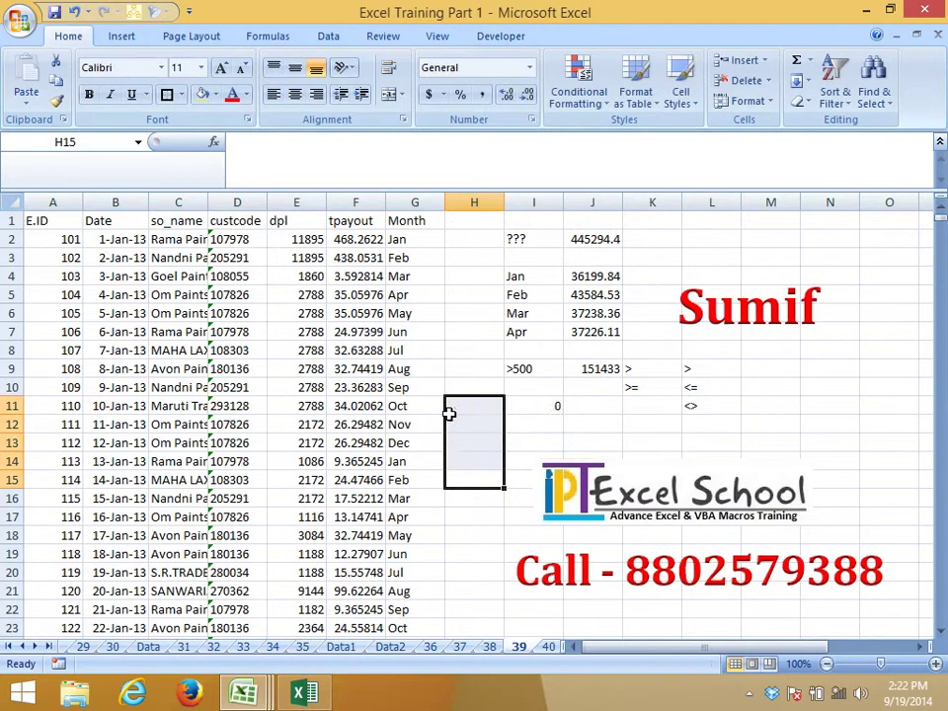
drag(533, 353, 729, 423)
key(Delete)
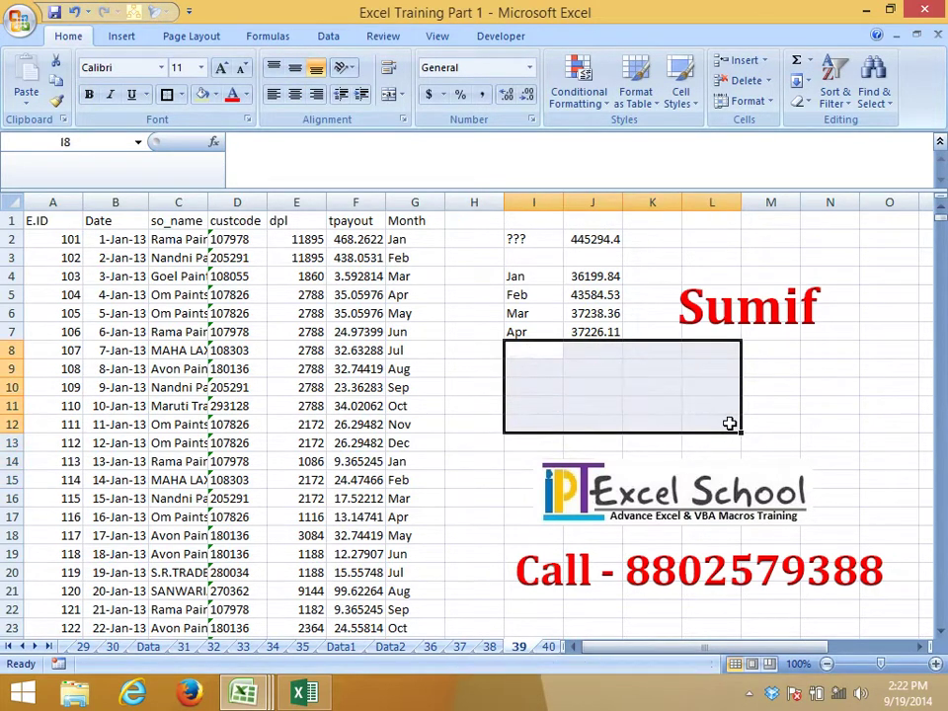
drag(648, 255, 539, 233)
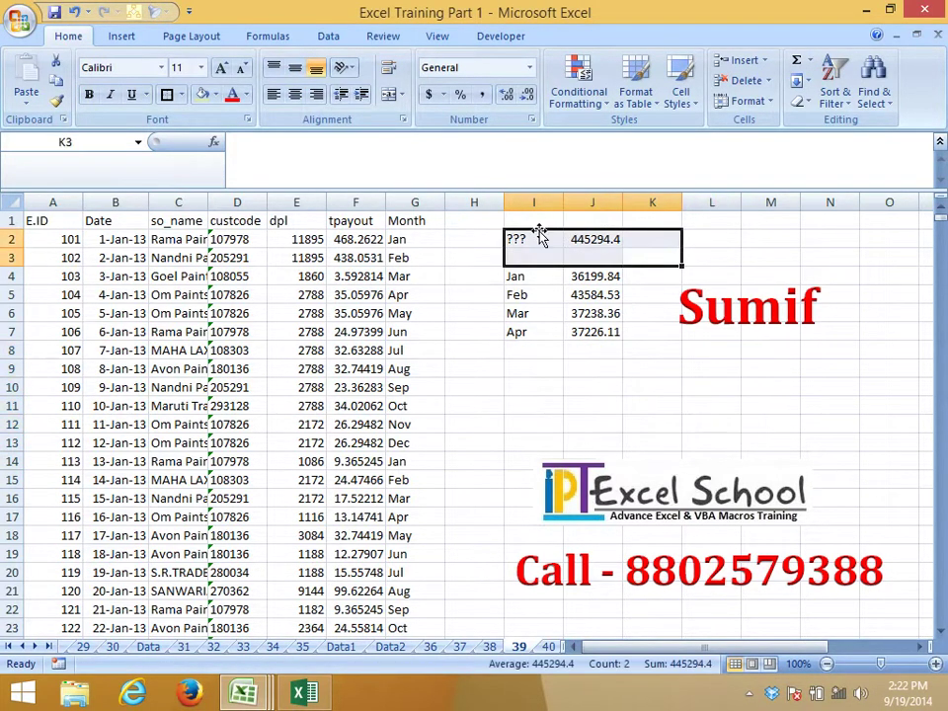
key(Delete)
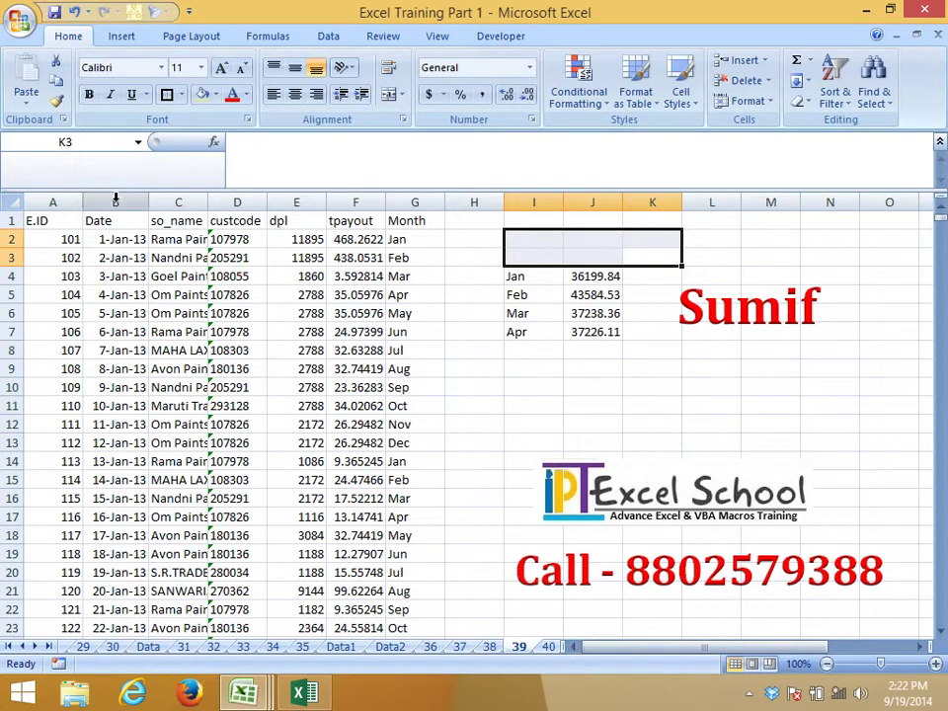
click(512, 278)
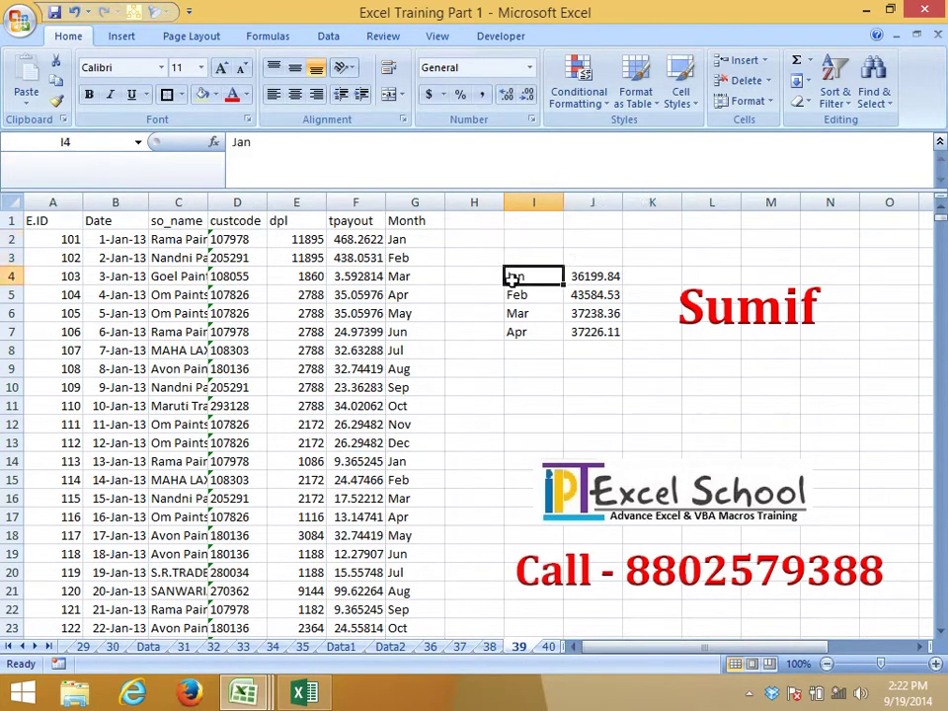
drag(533, 273, 589, 335)
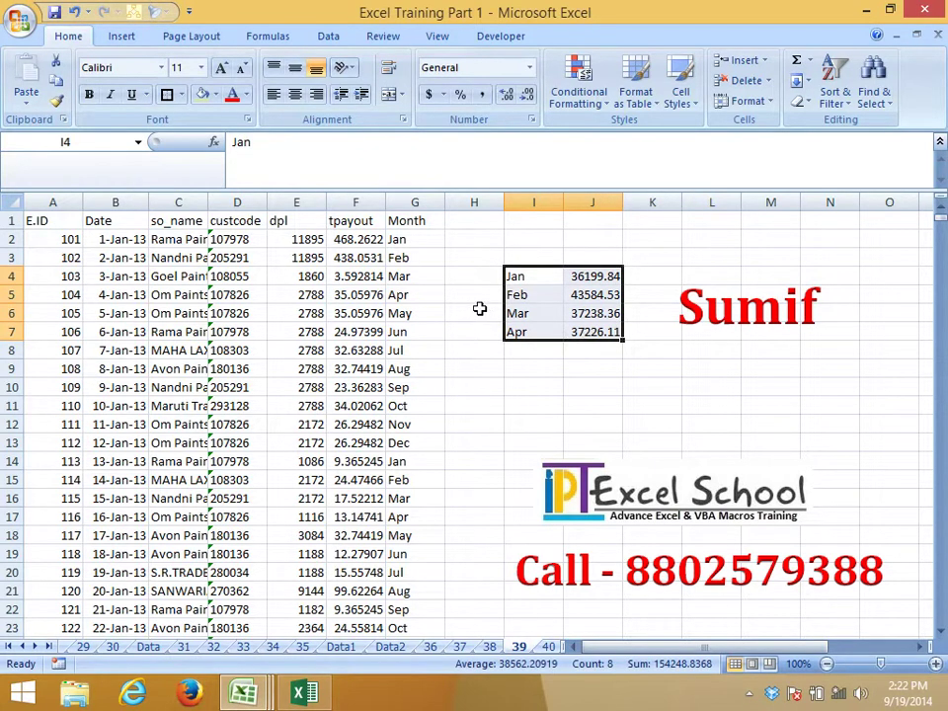
key(Delete)
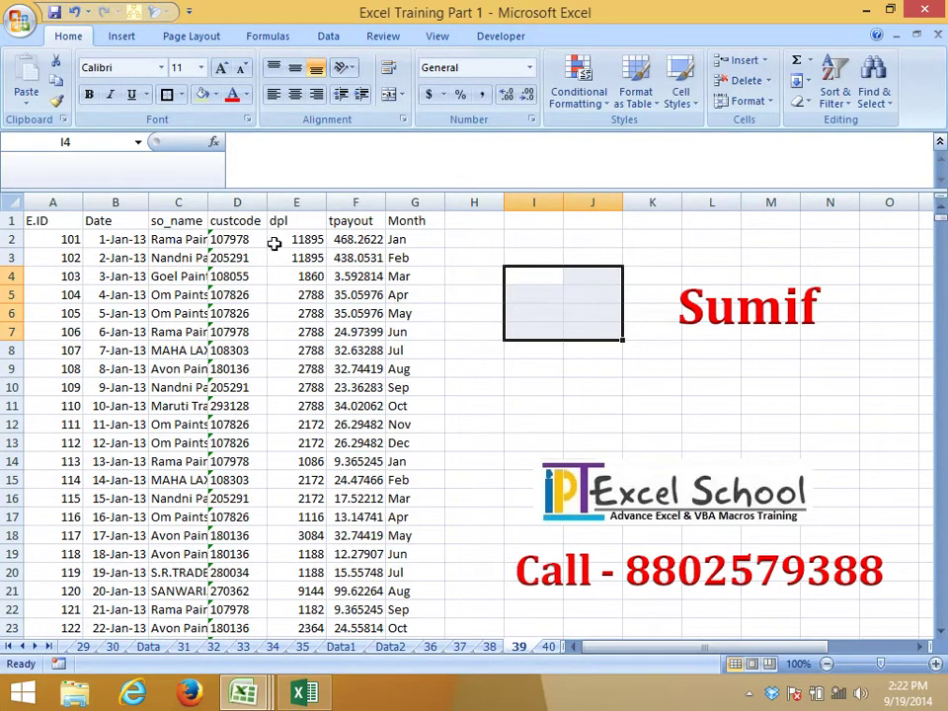
- Copy the full data table A1:G7887 into Sheet1 of a new workbook, Book6
key(Home)
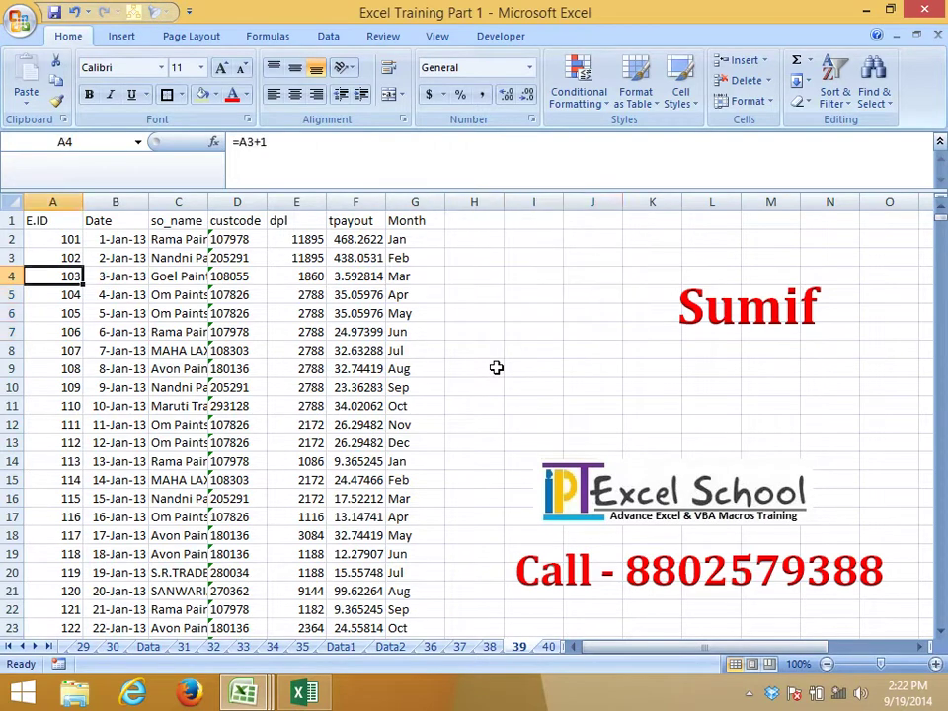
key(ctrl+Up)
key(ctrl+shift+Right)
key(ctrl+shift+Down)
key(ctrl+c)
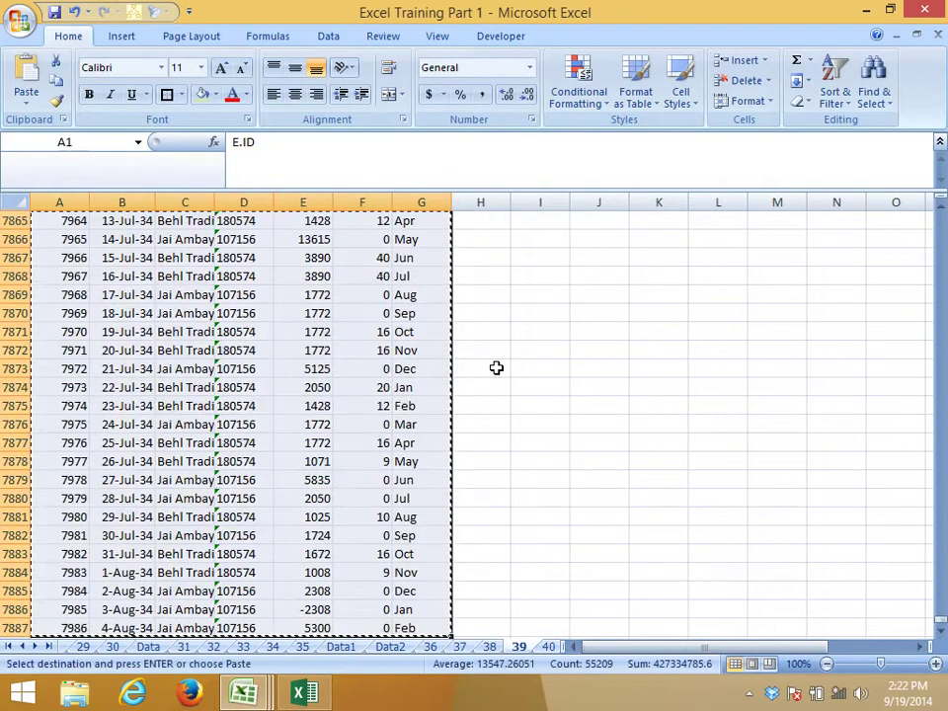
key(ctrl+n)
key(ctrl+v)
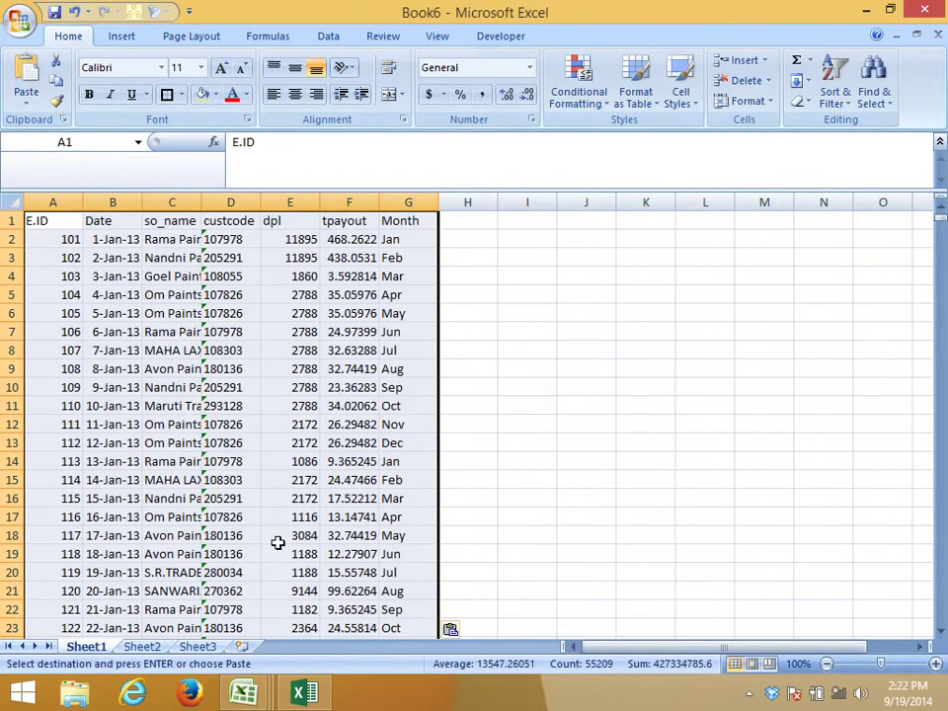
- Insert a PivotTable of Sheet1's data on a new sheet with Month as row labels
click(124, 647)
click(109, 646)
click(116, 37)
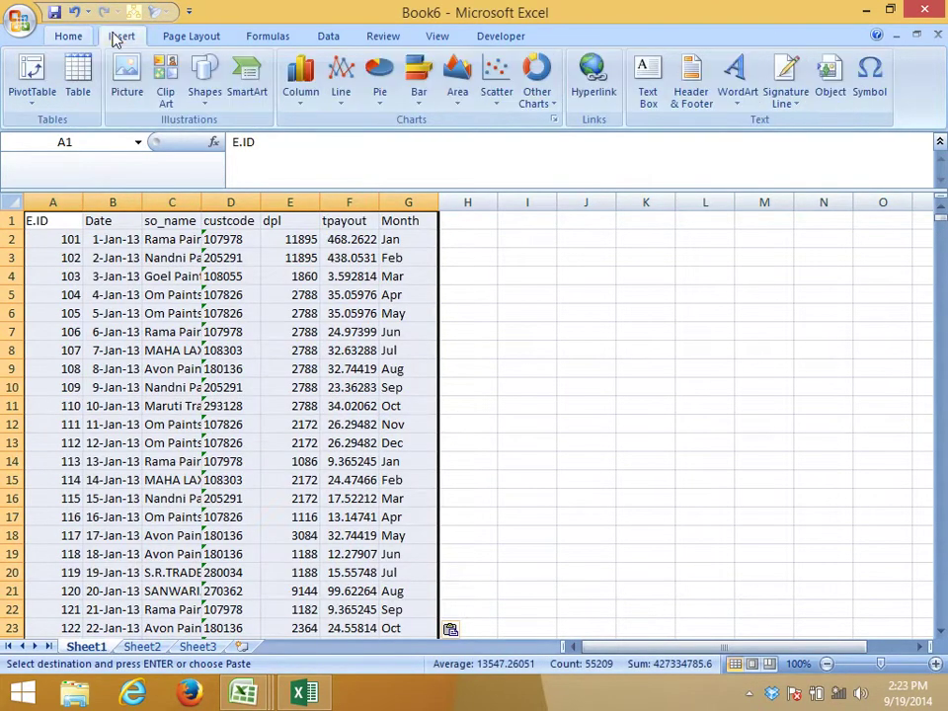
click(22, 100)
click(40, 122)
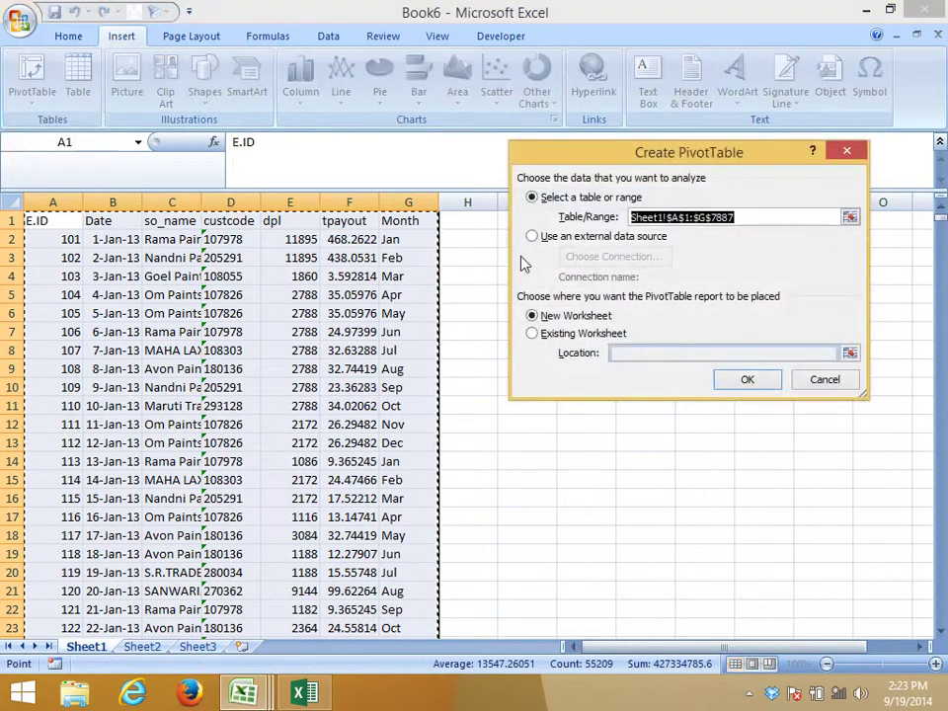
click(750, 383)
mouse_move(765, 361)
mouse_down()
mouse_move(793, 464)
mouse_move(779, 597)
mouse_move(863, 583)
mouse_up()
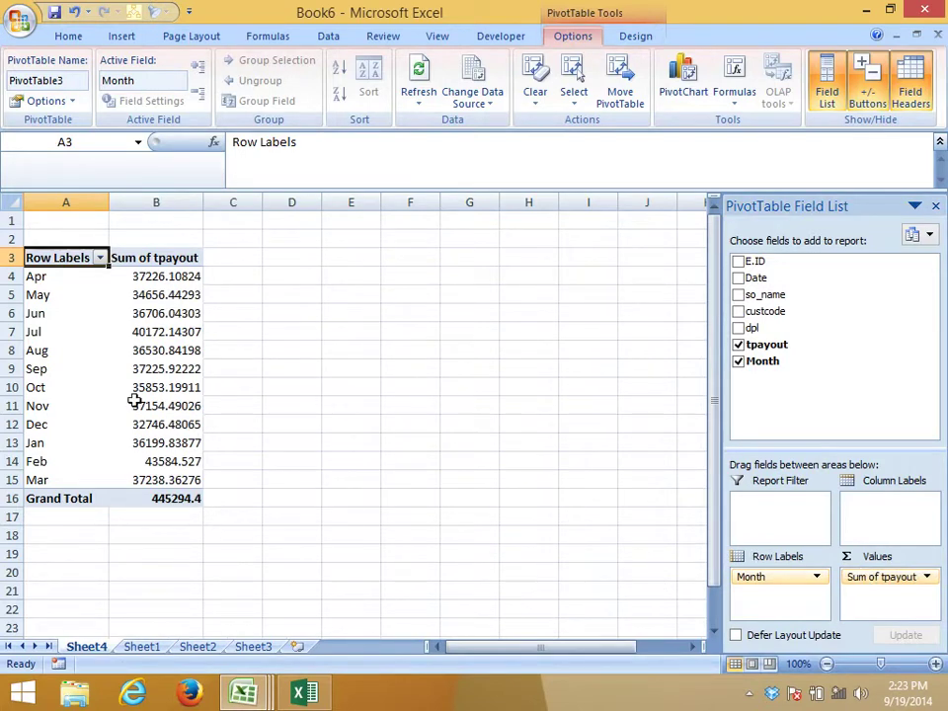
- Refresh the pivot table and copy the month labels A4:A16 through Grand Total
right_click(85, 312)
click(108, 365)
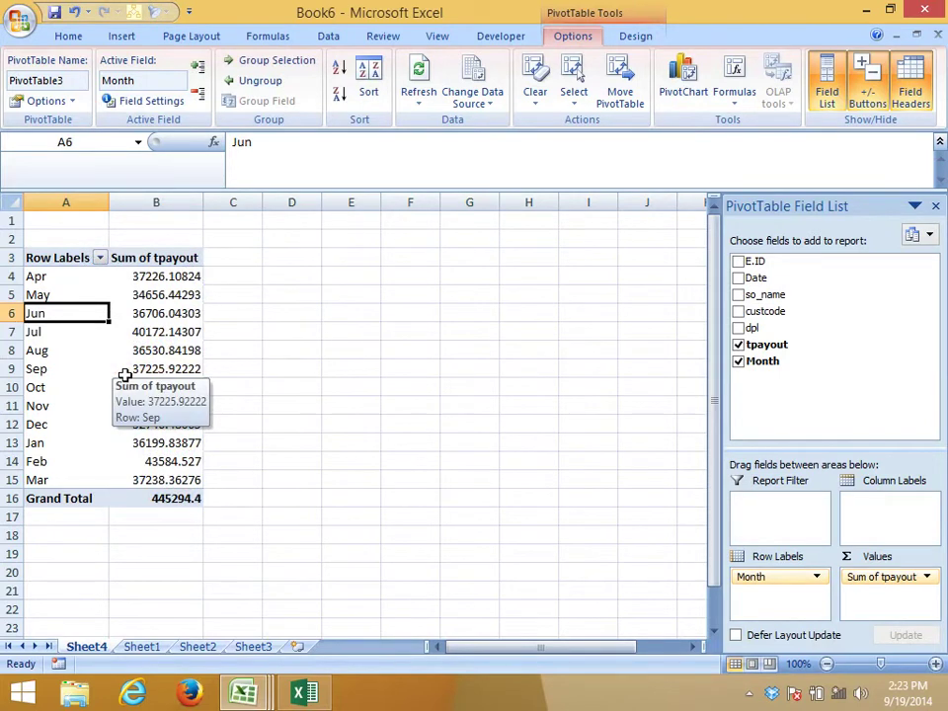
key(Up)
key(Up)
key(ctrl+shift+Down)
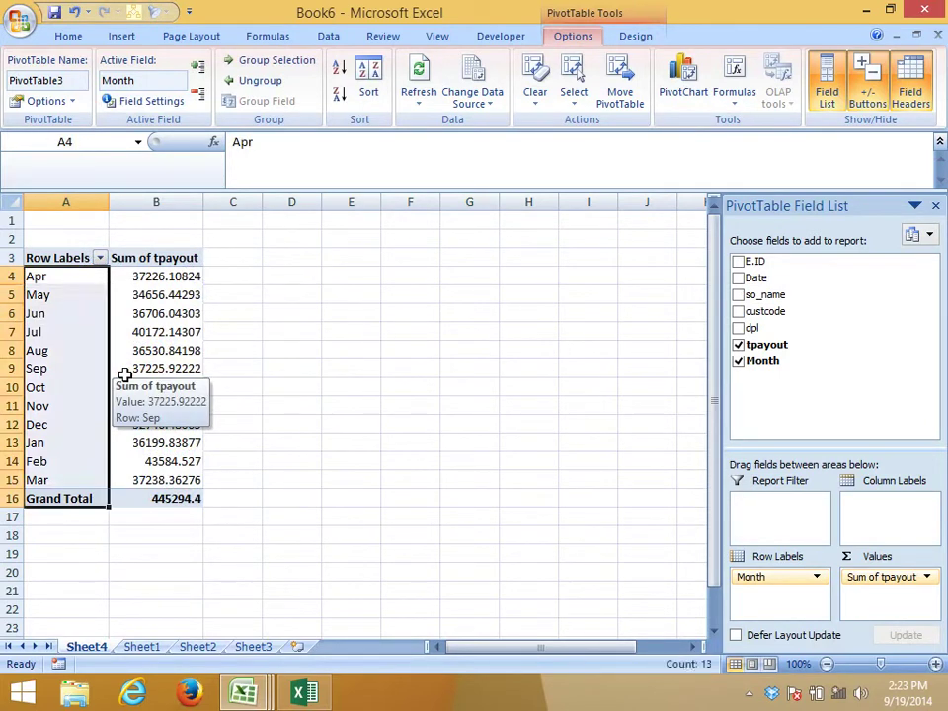
key(ctrl+c)
- Paste the copied month labels into Sheet2 starting at A2
click(145, 646)
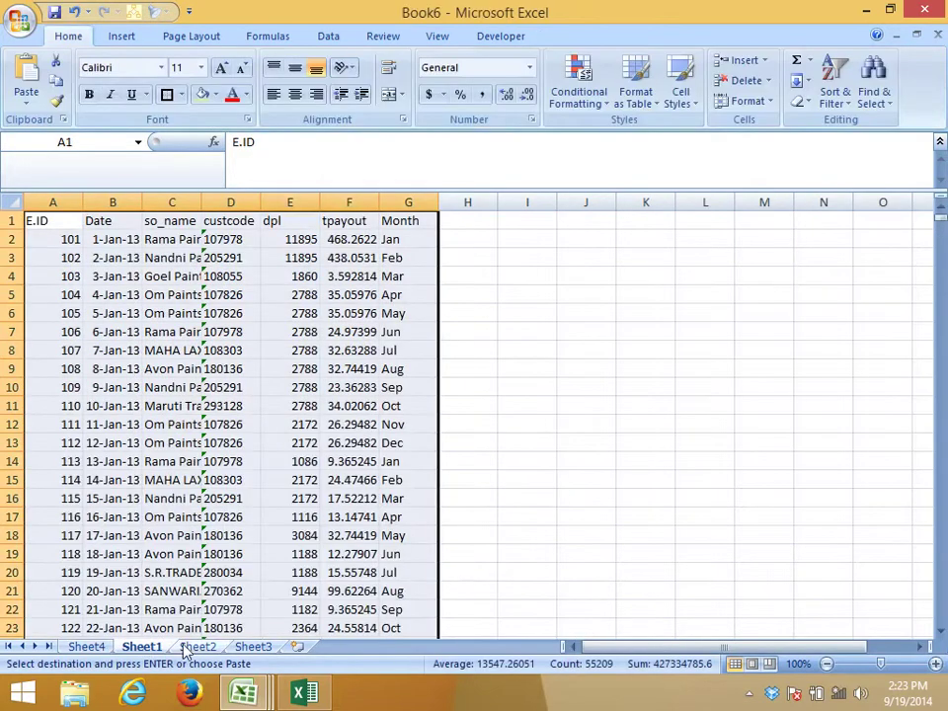
click(196, 647)
key(Down)
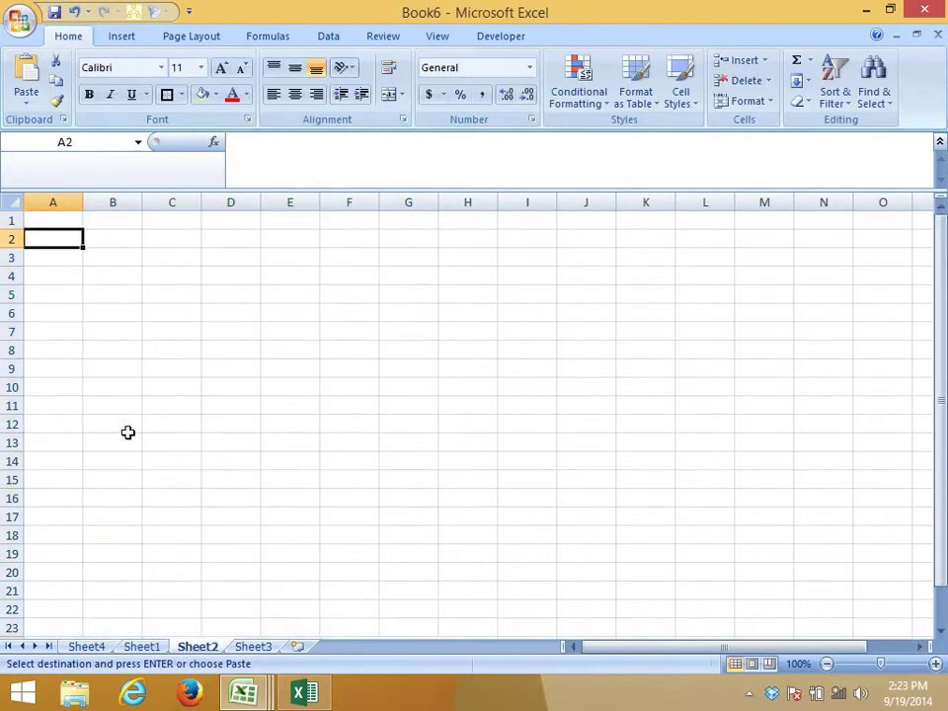
key(ctrl+v)
- Add Month and Payout headings in A1:B1, abandoning a started SUMIFS formula
key(Up)
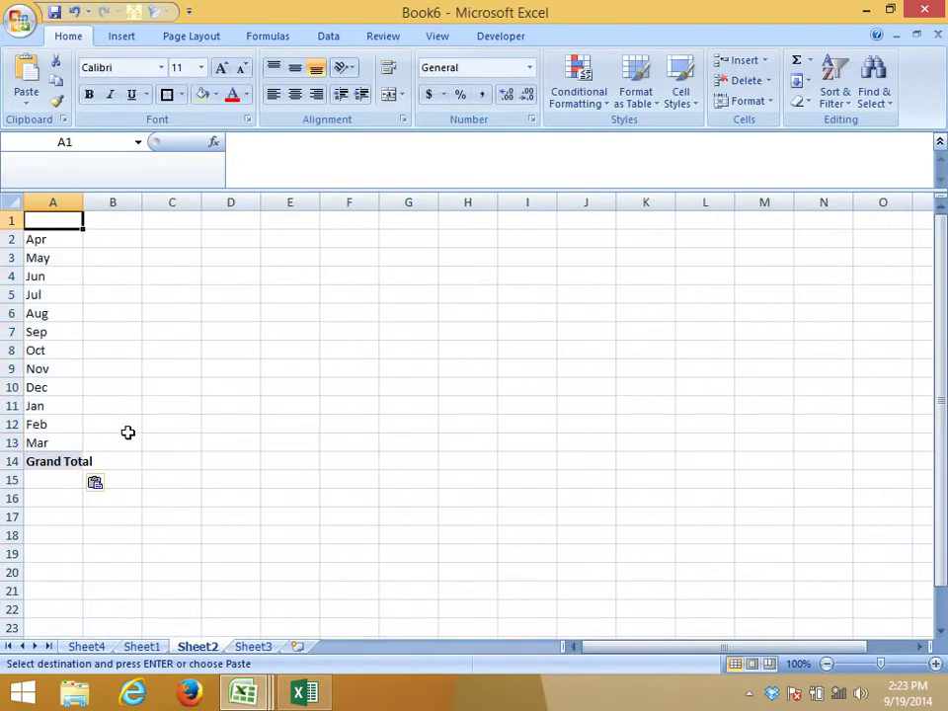
text(Month)
key(Tab)
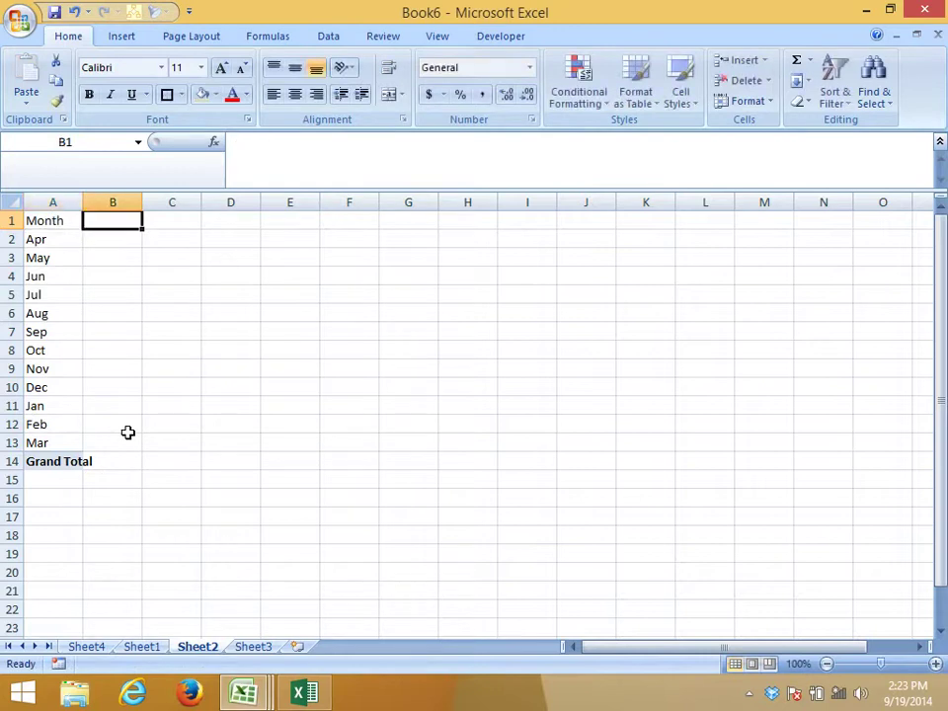
text(Pay)
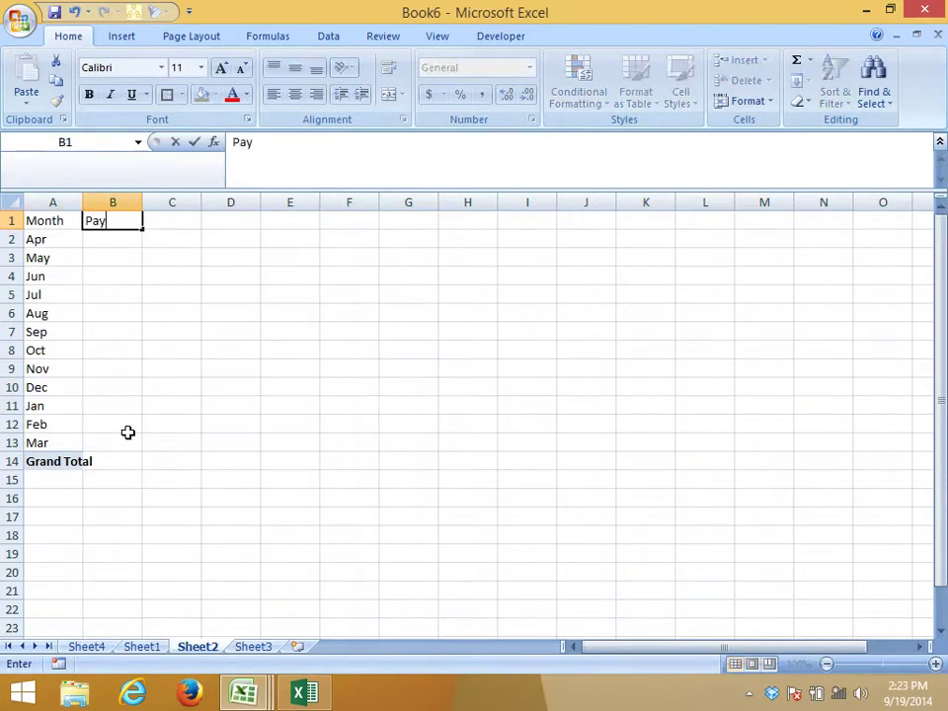
text(out)
key(Return)
text(=)
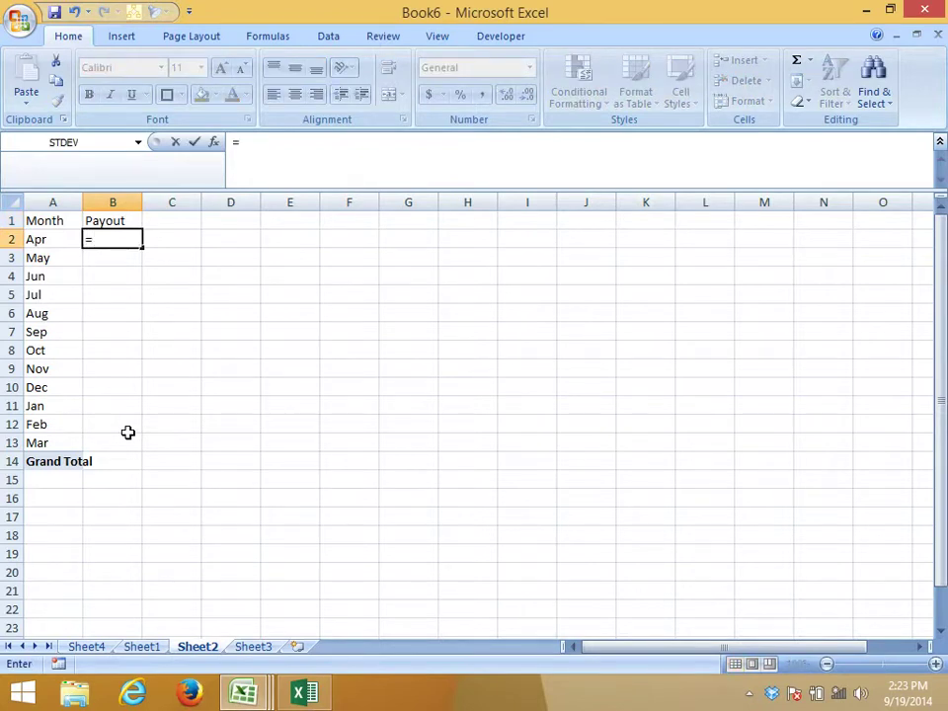
text(sum)
key(Down)
key(Down)
key(Tab)
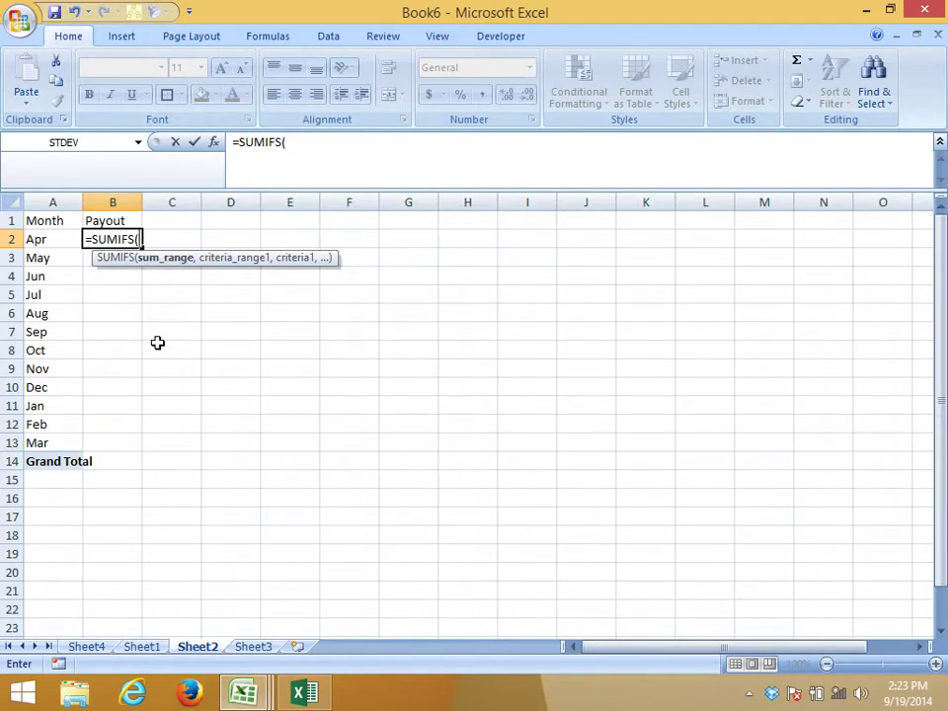
key(Escape)
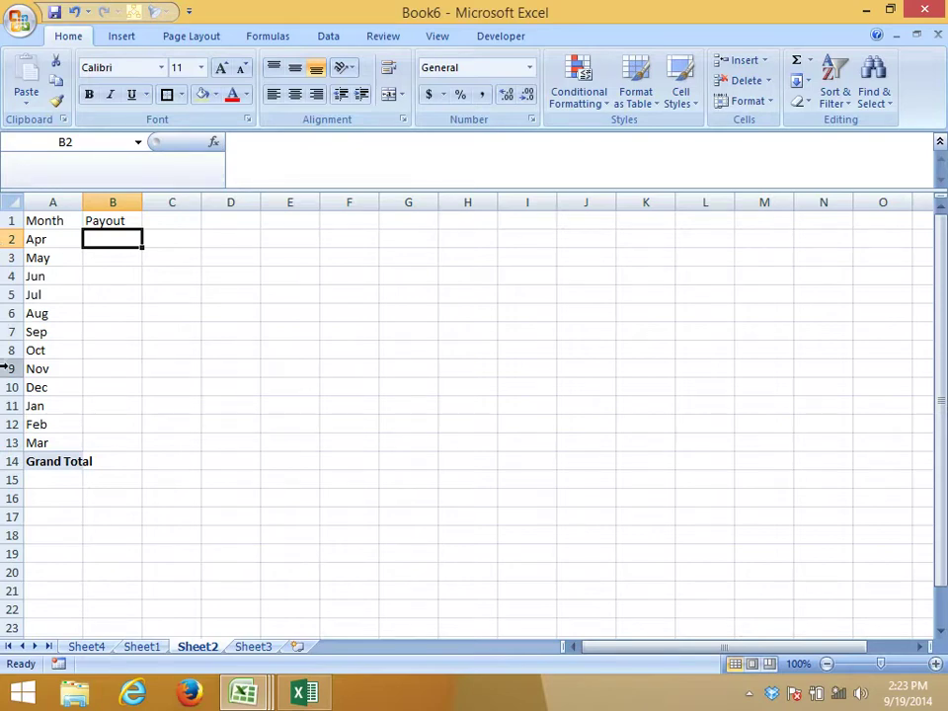
- On Sheet1, total the dpl column in E7888 with a temporary SUM, then delete it
click(139, 647)
click(218, 503)
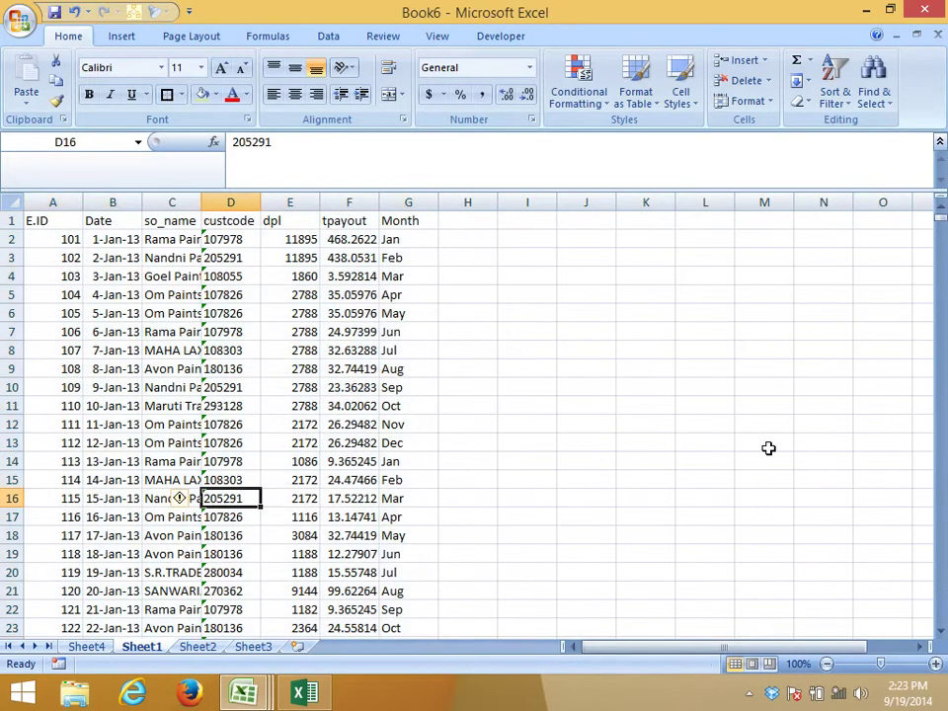
key(Right)
key(ctrl+Down)
key(Down)
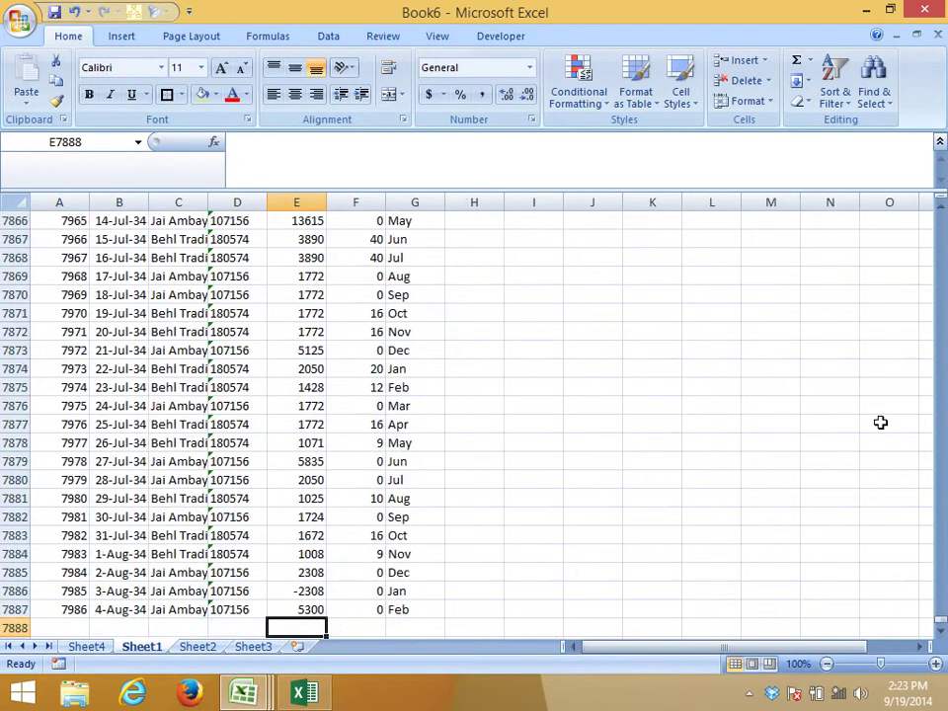
text(=sum)
key(Tab)
key(Up)
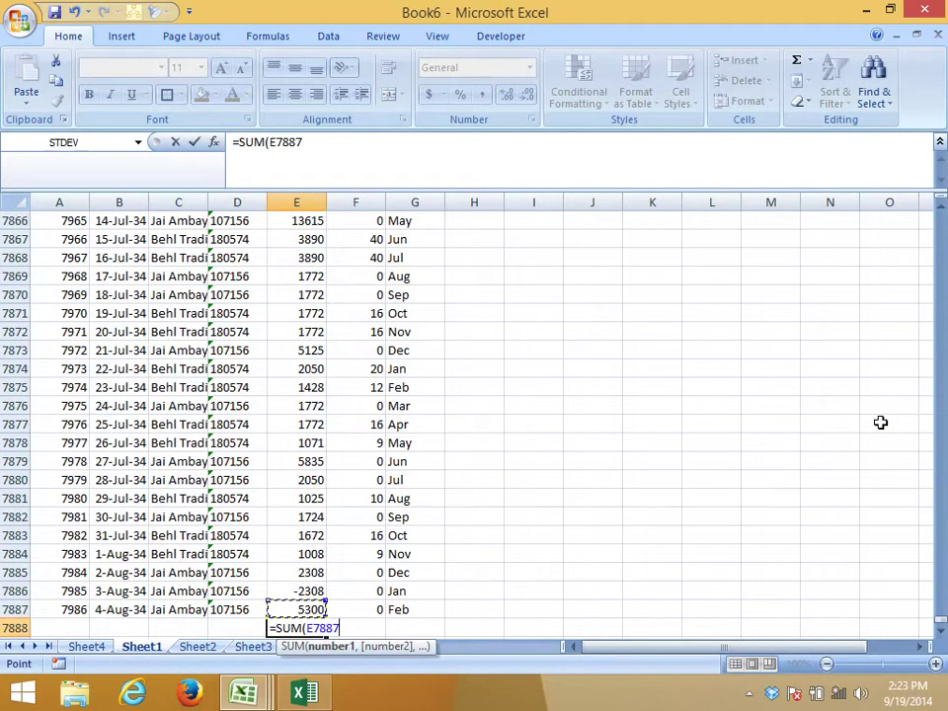
key(ctrl+shift+Up)
key(Return)
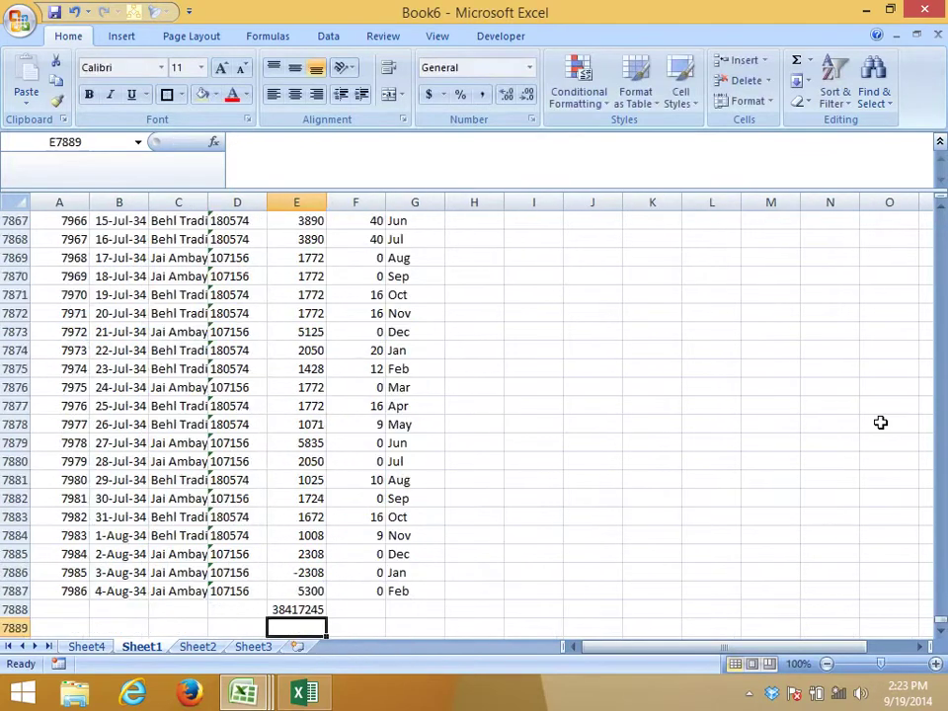
key(Up)
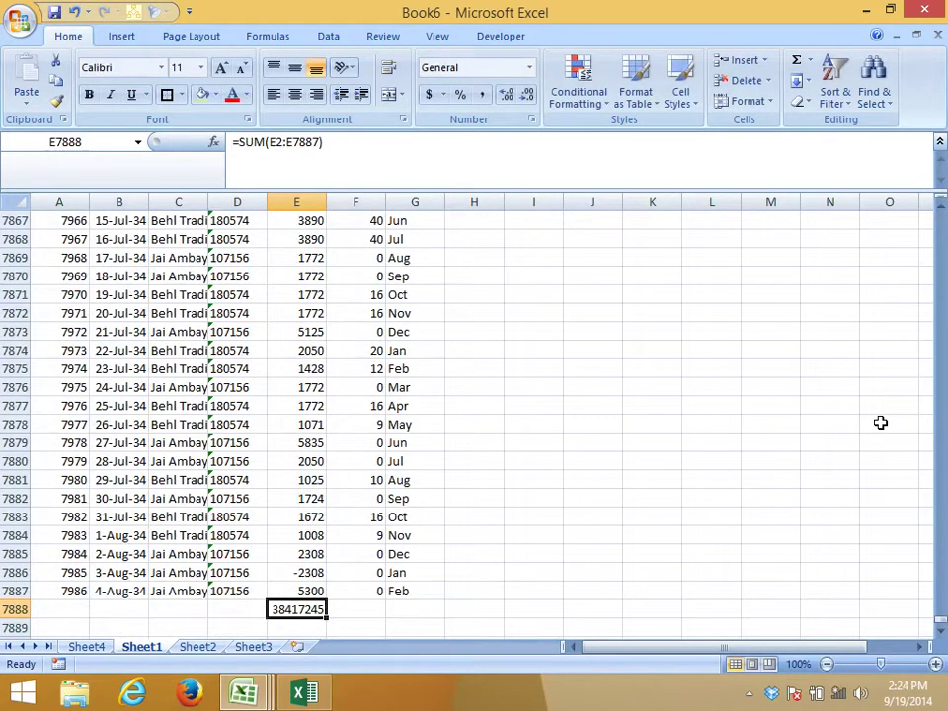
key(Delete)
- Return to the top of the data, move into the Month column, and switch to Sheet2
key(ctrl+Up)
key(ctrl+Up)
key(Right)
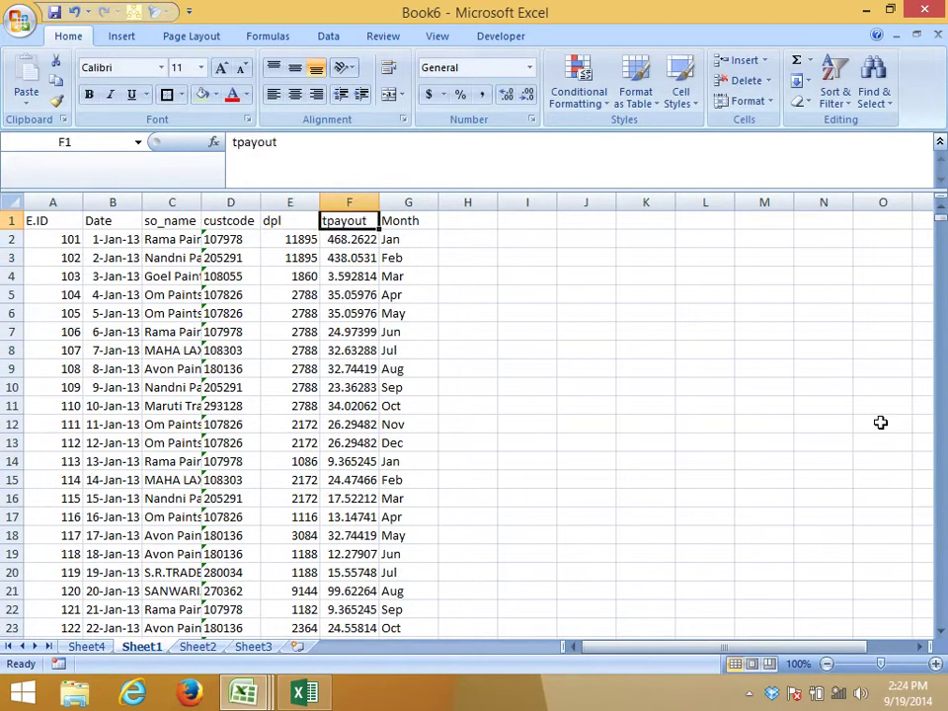
key(Right)
key(Down)
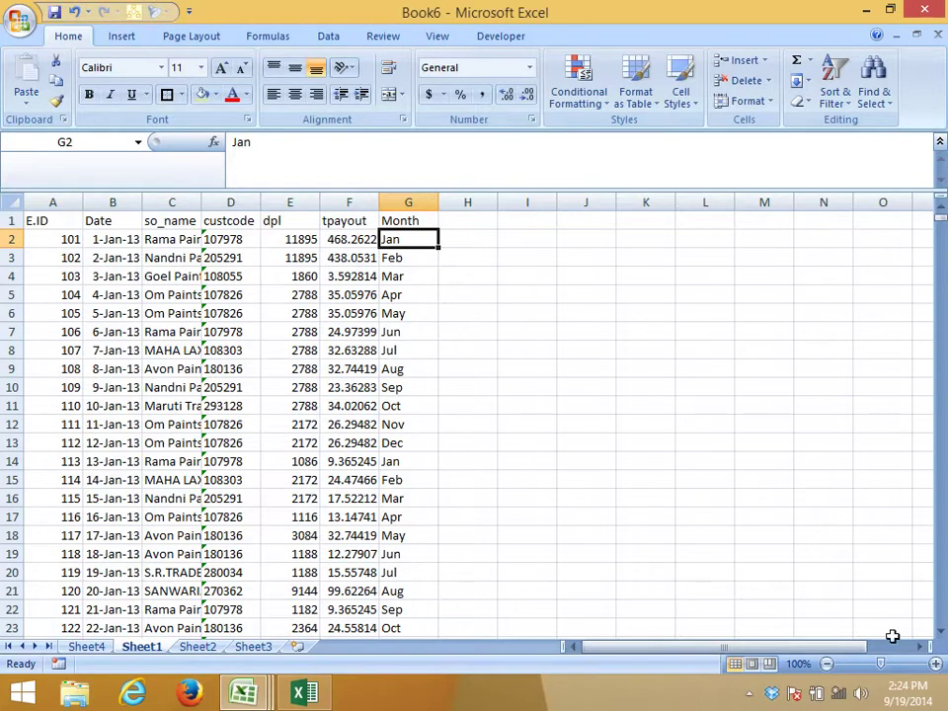
click(211, 652)
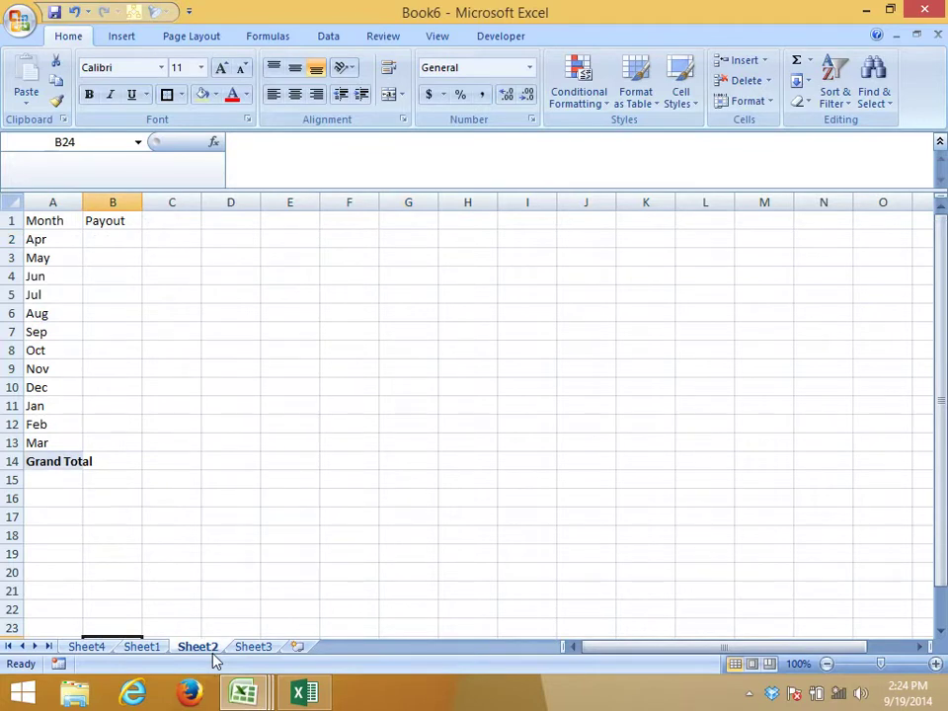
- In B2, start a SUMIF whose range is Sheet1's whole Month column G
key(Up)
key(Up)
key(Up)
key(Up)
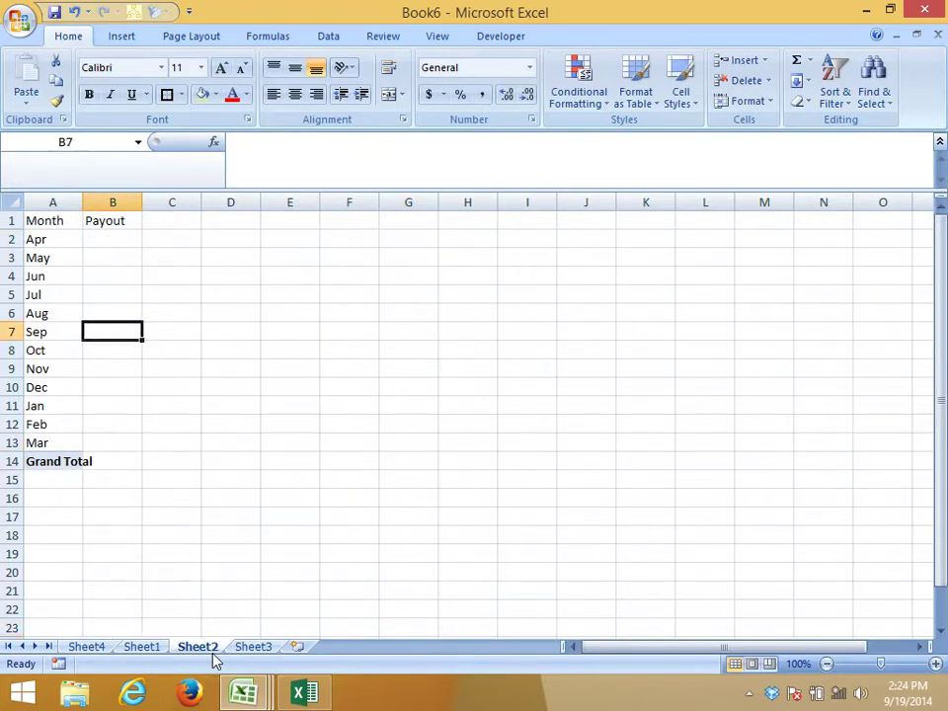
key(Up)
key(Up)
key(Up)
text(=sum)
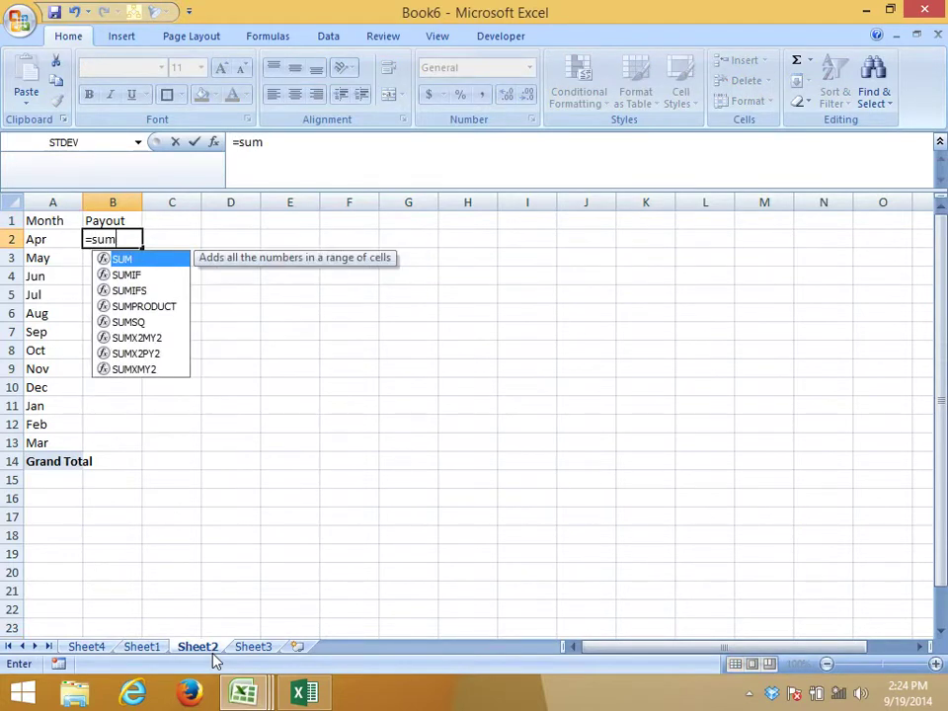
key(Down)
key(Tab)
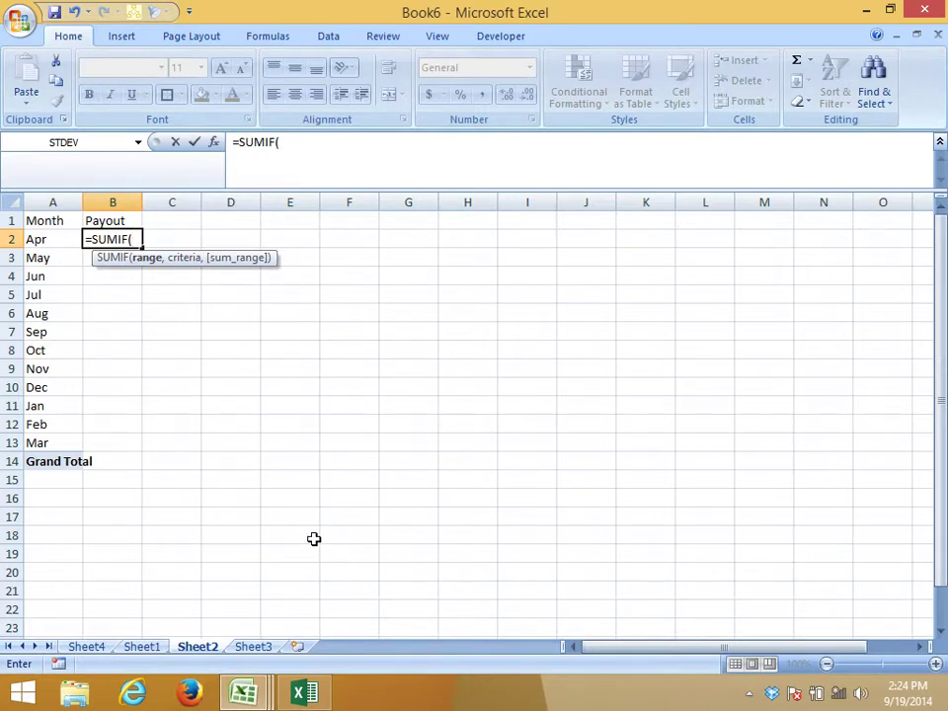
mouse_move(941, 176)
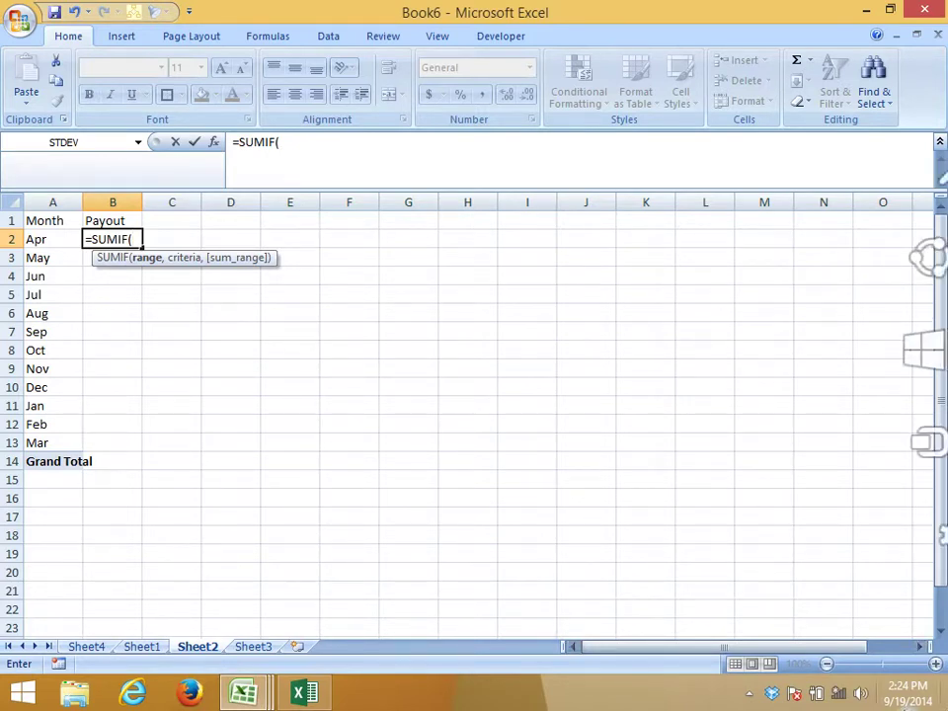
click(156, 647)
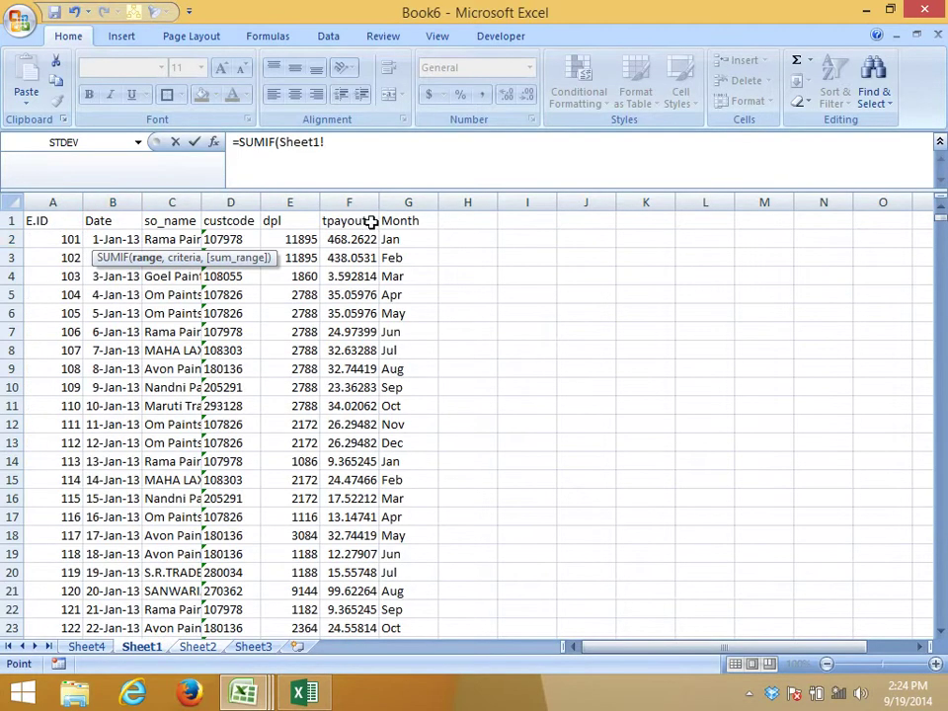
click(411, 196)
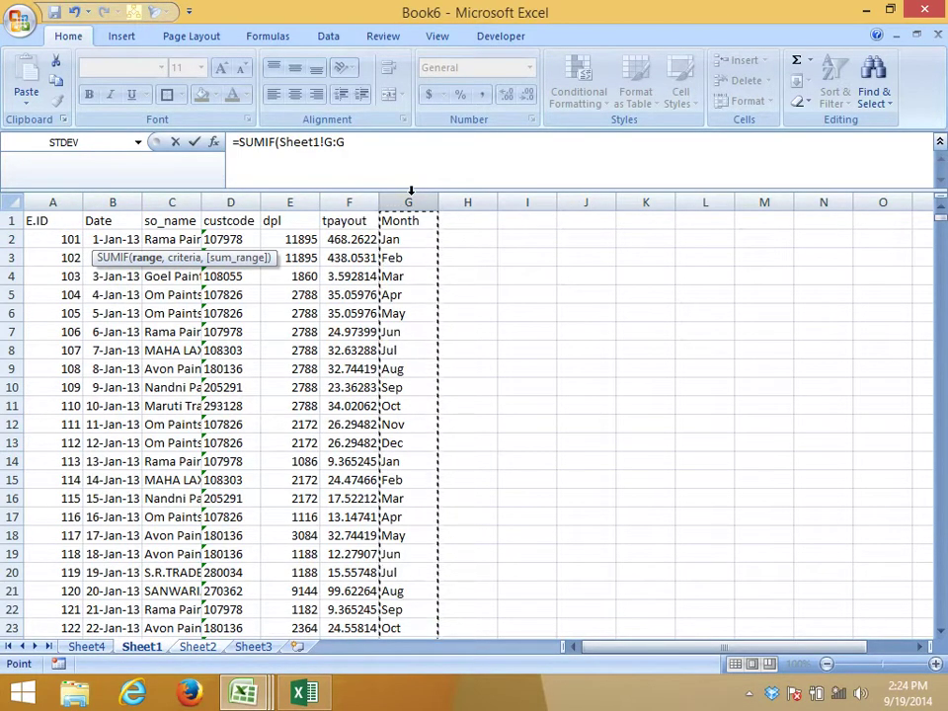
text(,)
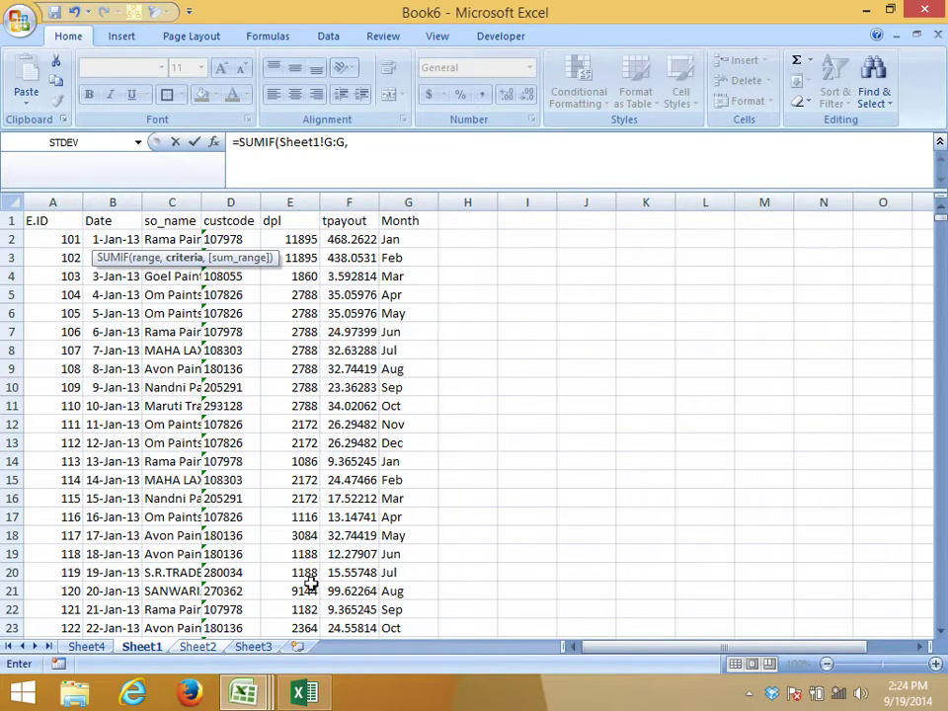
- Add Sheet2's A2 (Apr) as criterion and Sheet1's column F as sum range, and enter it
click(251, 646)
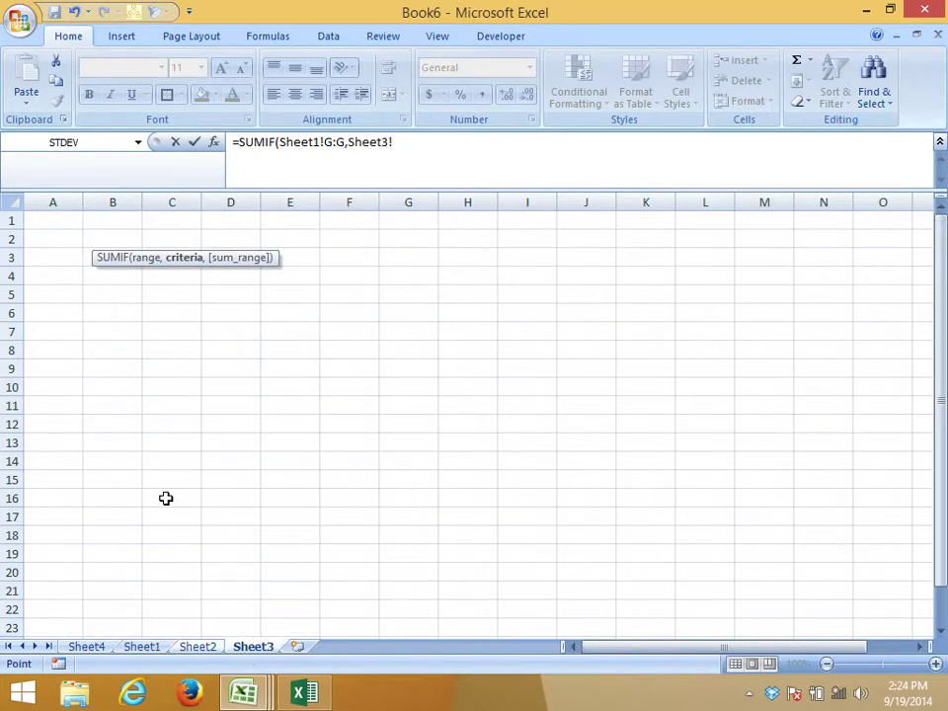
click(193, 651)
click(58, 251)
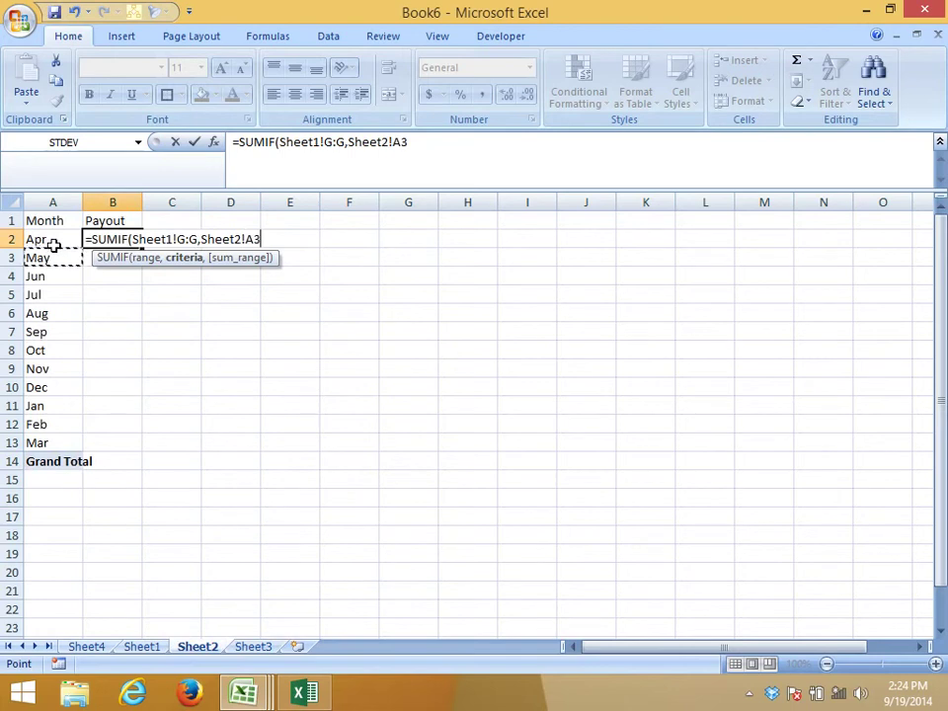
click(55, 241)
text(,)
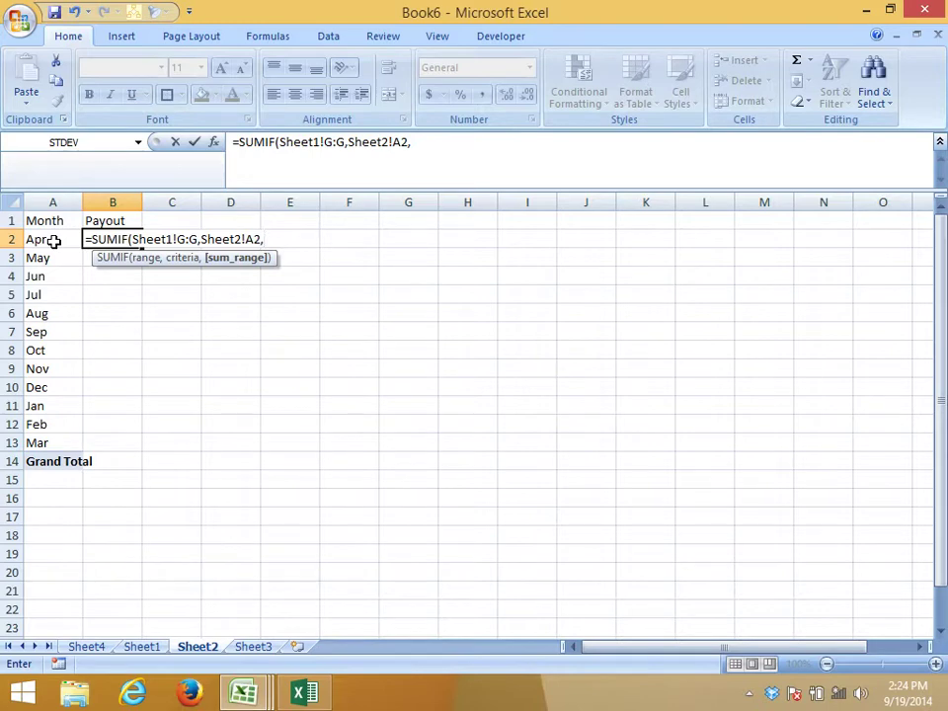
click(148, 646)
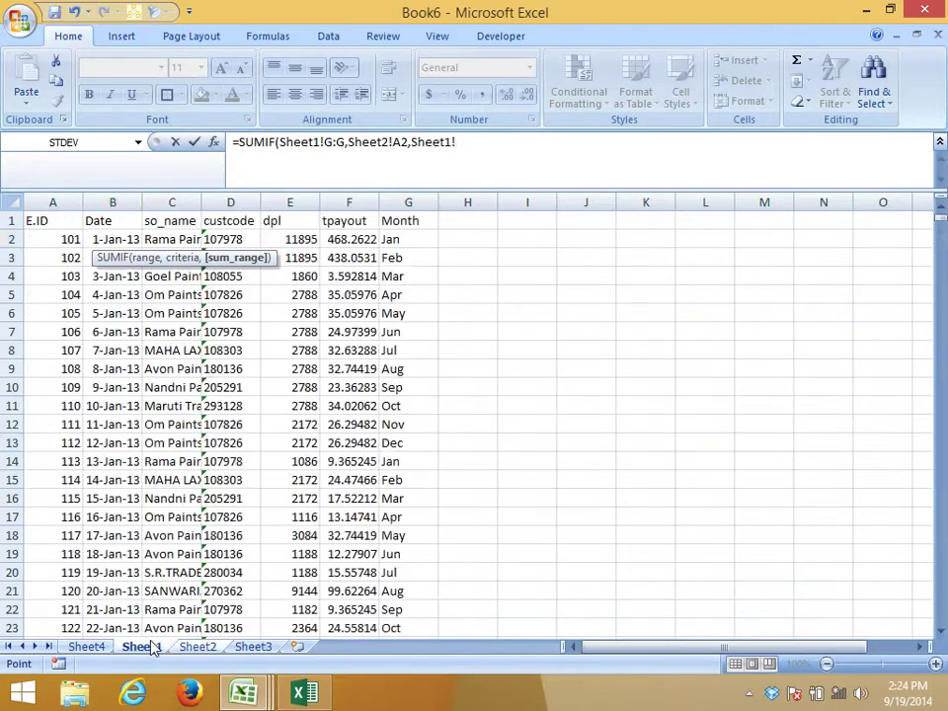
click(331, 201)
text(\))
key(Return)
- Remove the stray backslash from B2's SUMIF so it returns 37226.11
key(Up)
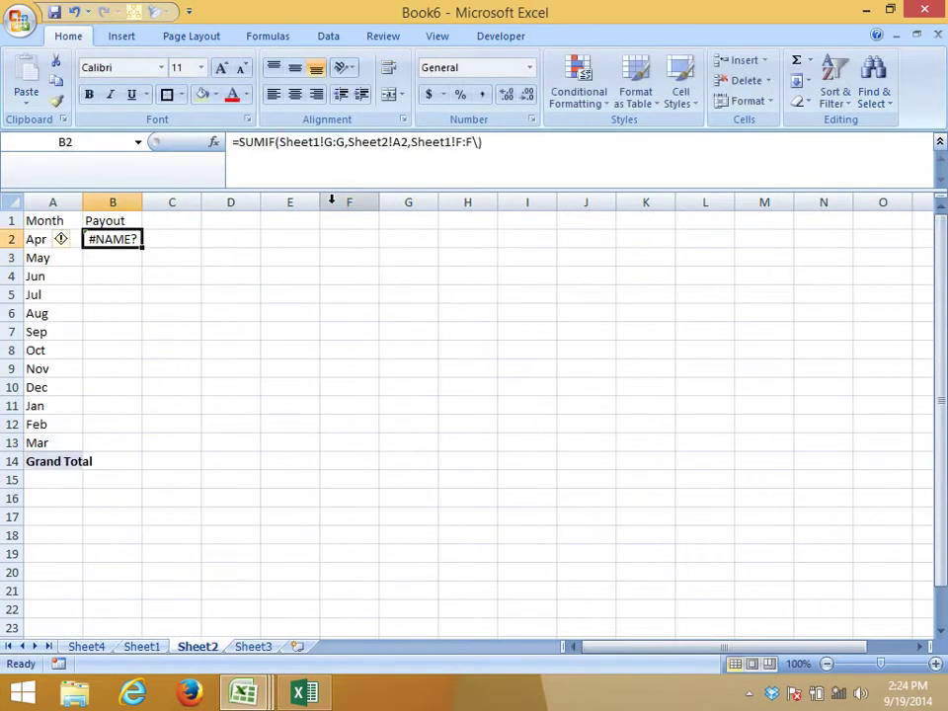
click(491, 143)
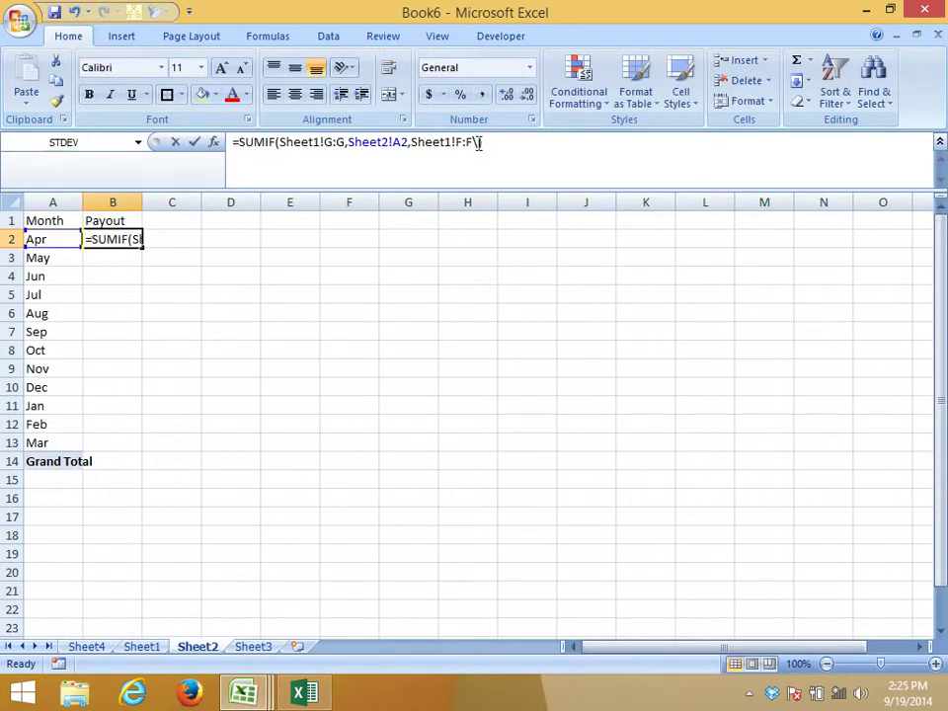
key(Left)
key(BackSpace)
key(Return)
key(Up)
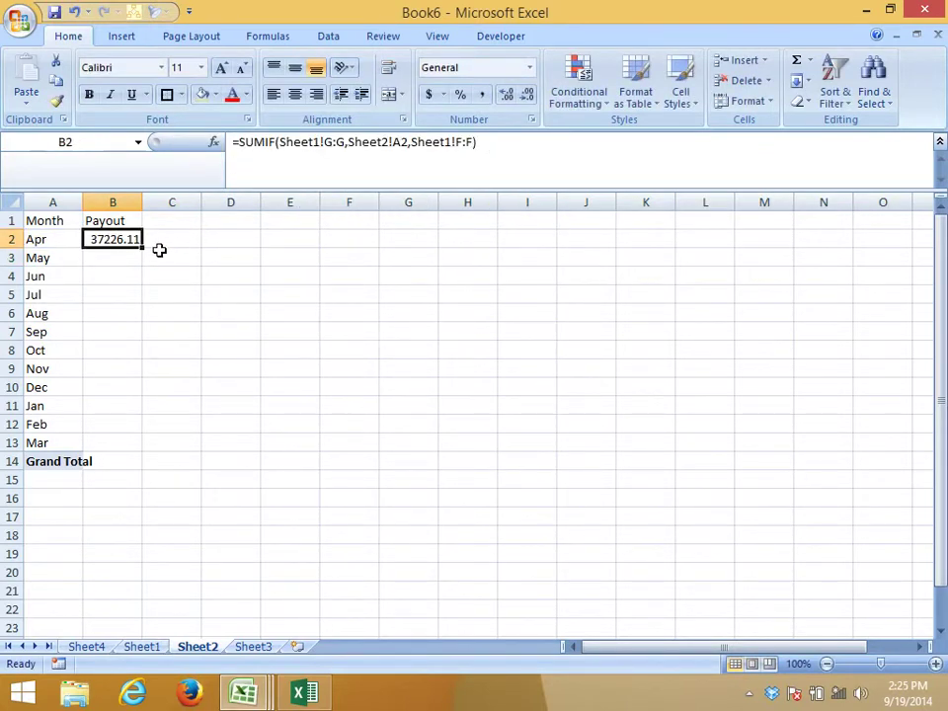
- Copy B2's SUMIF down to B13 for May through Mar, then move to C2
drag(142, 247, 142, 446)
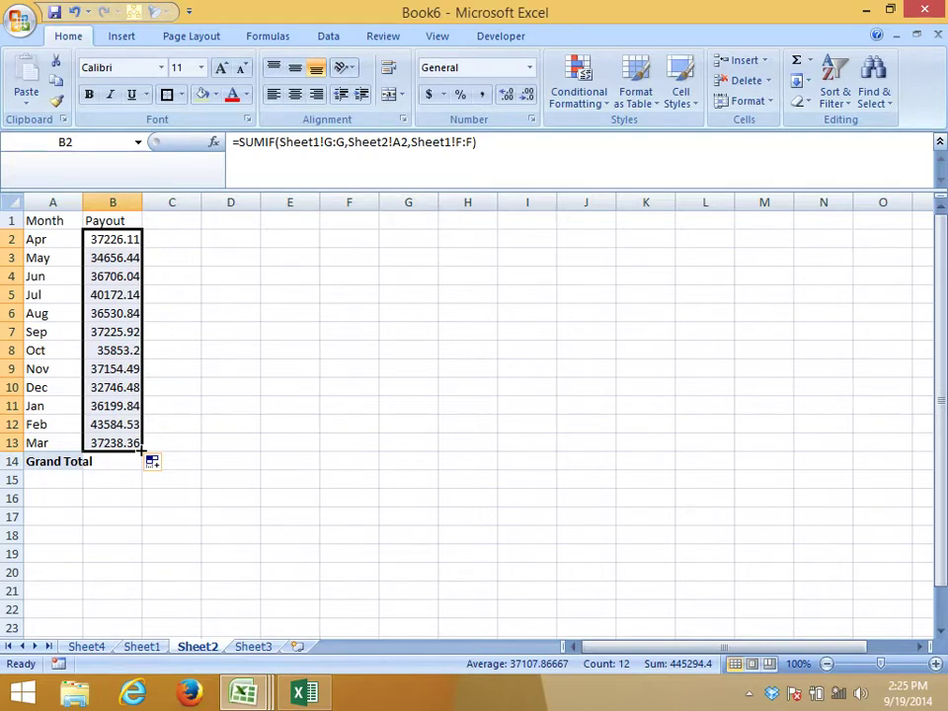
key(Up)
key(Down)
key(Right)
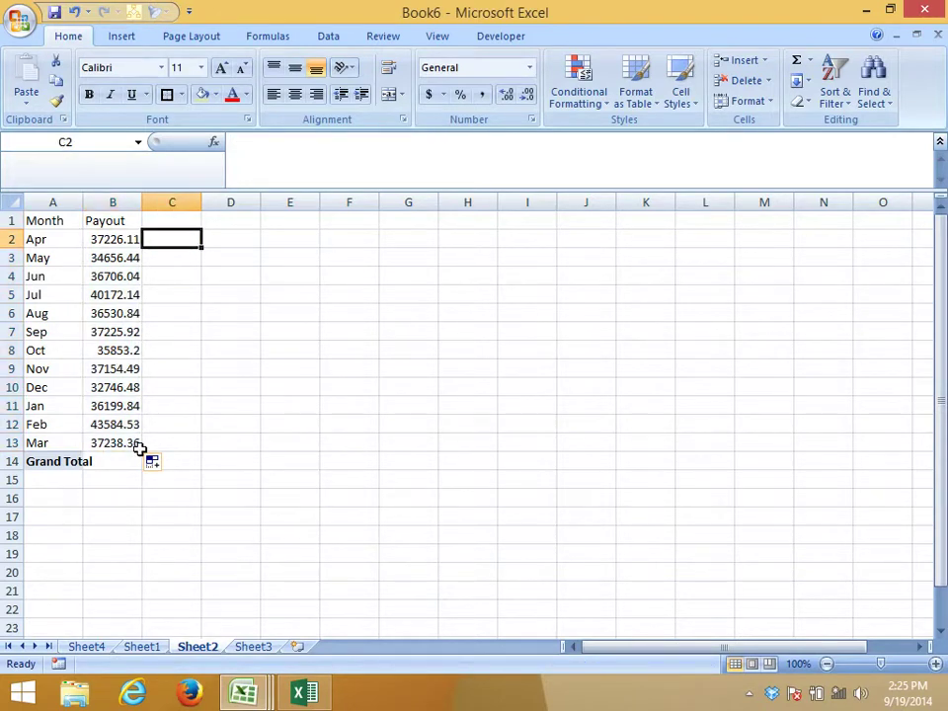
- In C2, enter a COUNTIF counting Sheet1's Month column G entries matching Apr in A2
text(=cou)
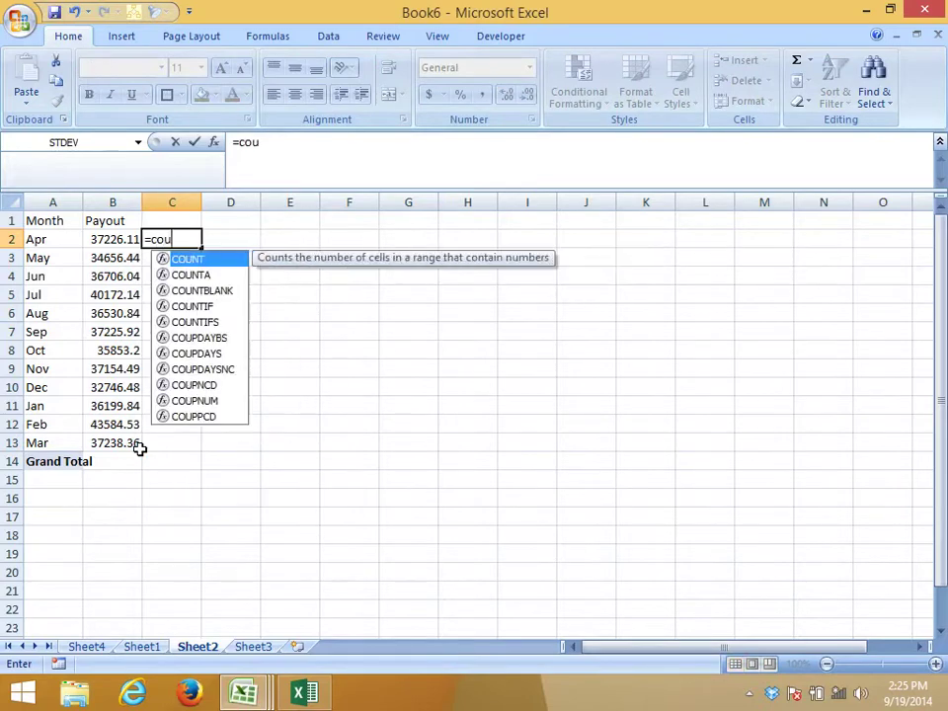
key(Down)
key(Down)
key(Down)
key(Tab)
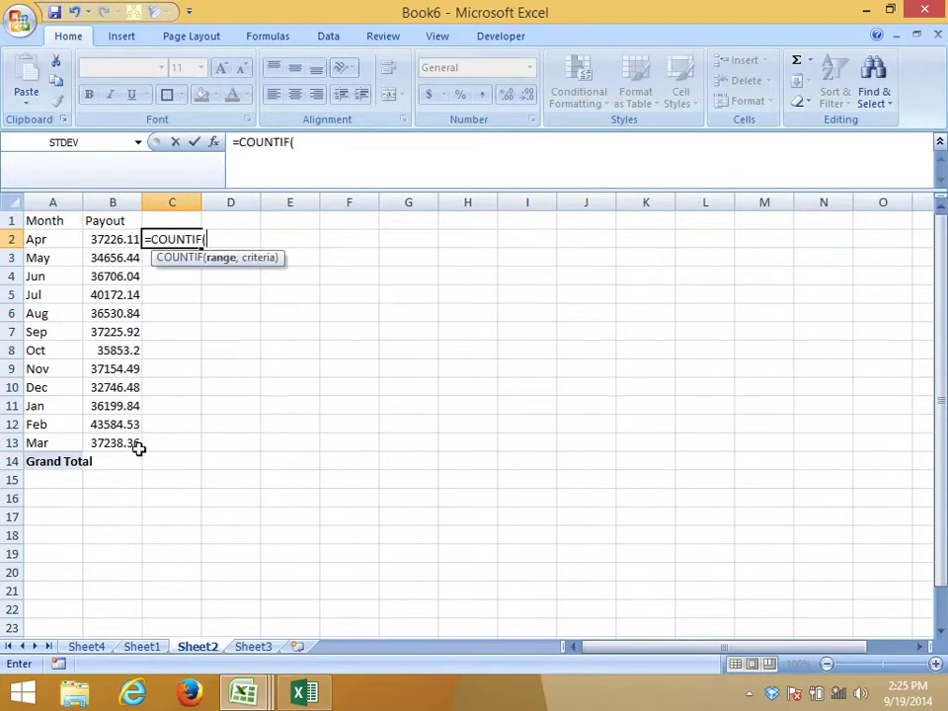
click(141, 646)
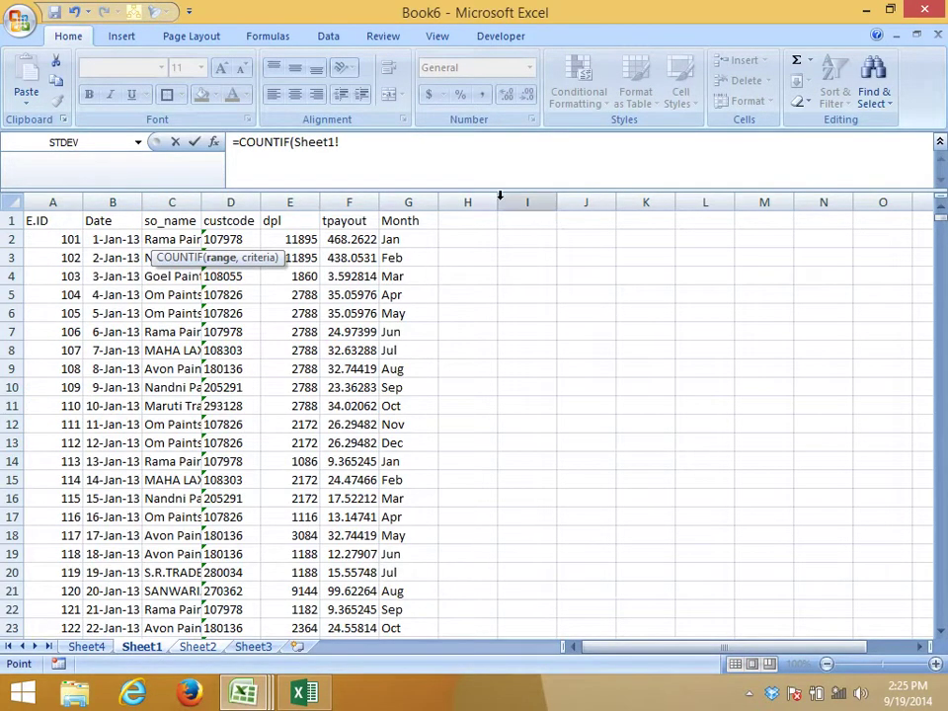
click(425, 201)
text(,)
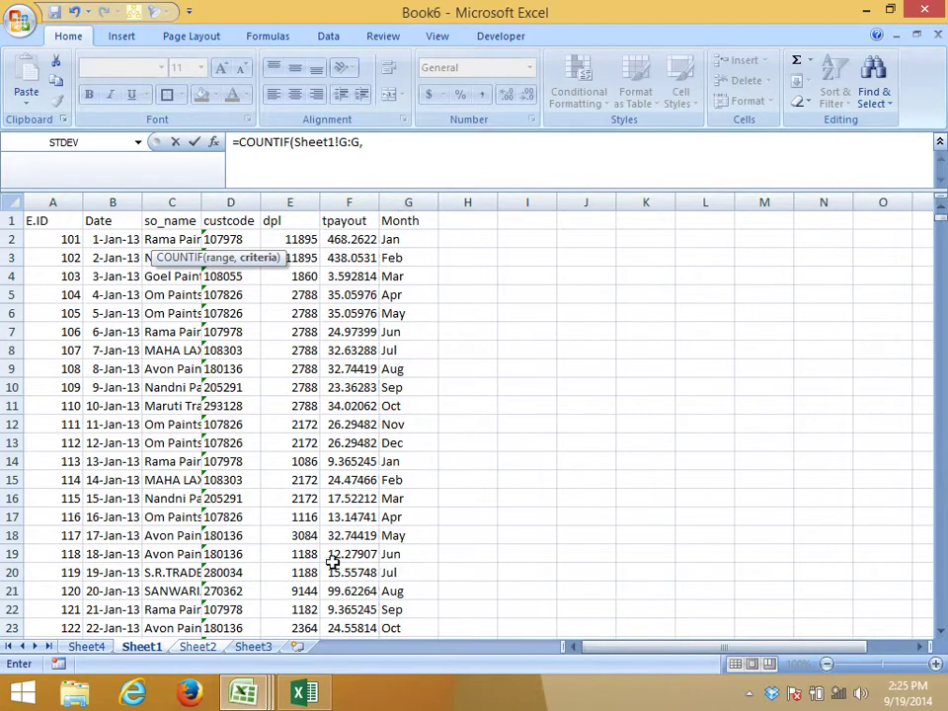
click(245, 649)
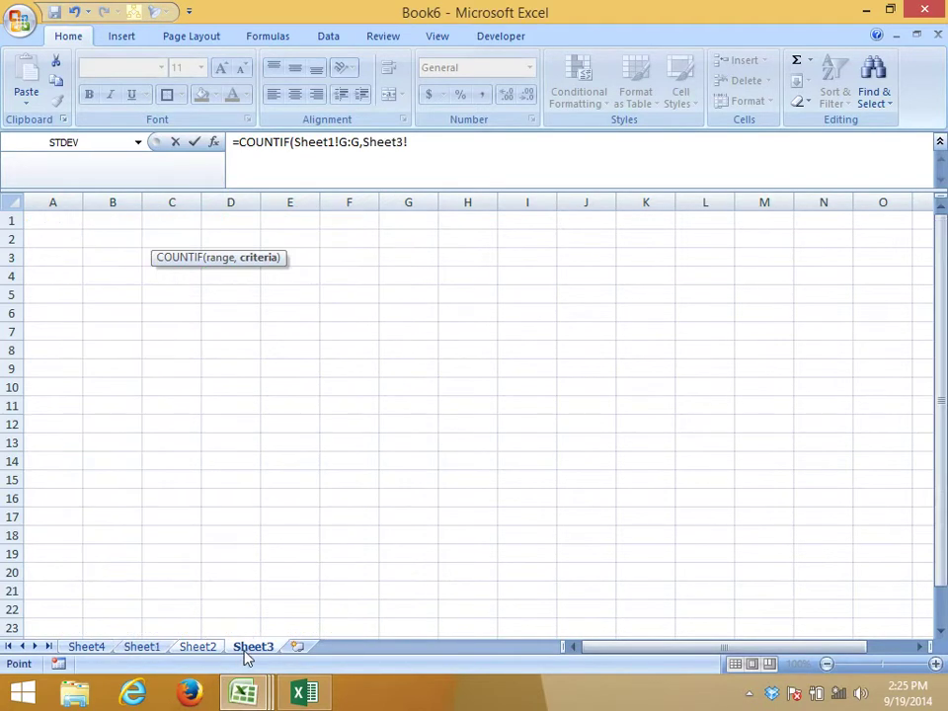
click(194, 650)
click(37, 242)
key(Return)
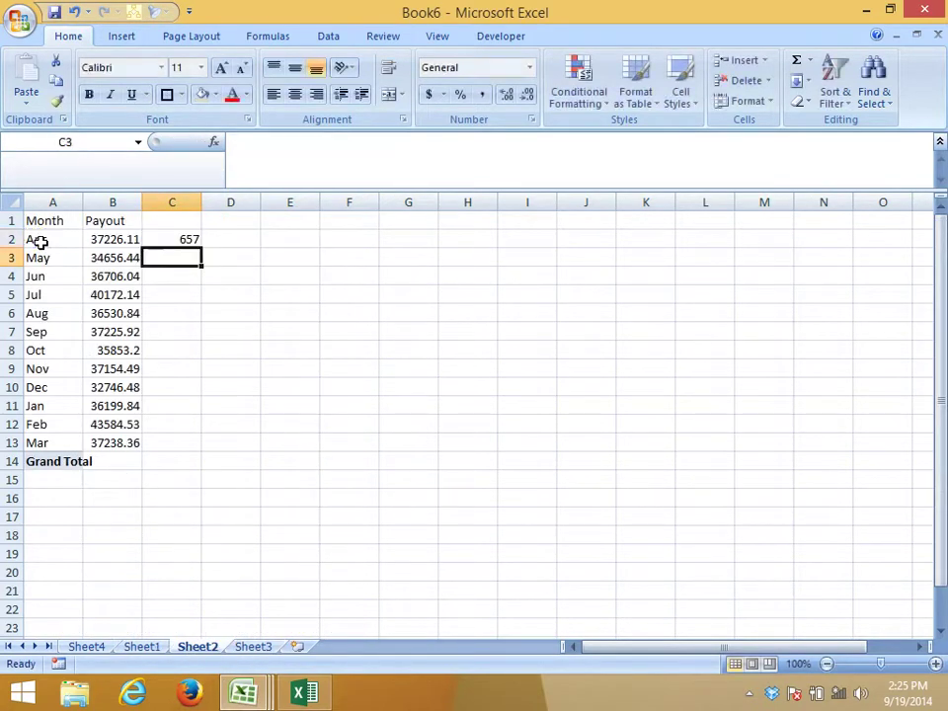
- Fill the COUNTIF formula down column C through Mar's row
key(Left)
key(ctrl+Down)
key(Right)
key(ctrl+shift+Up)
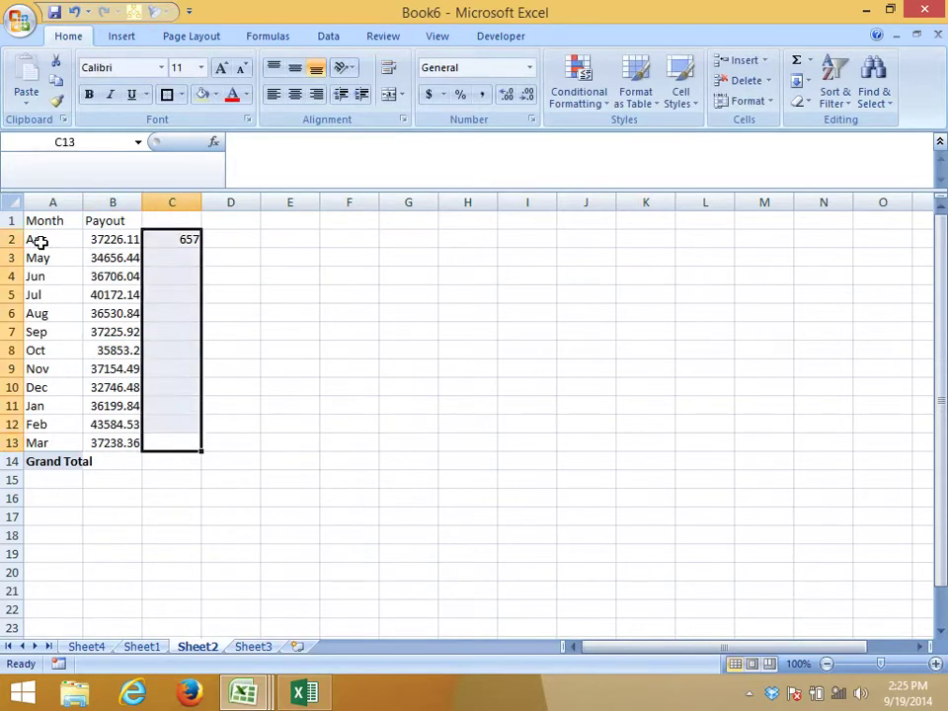
key(ctrl+d)
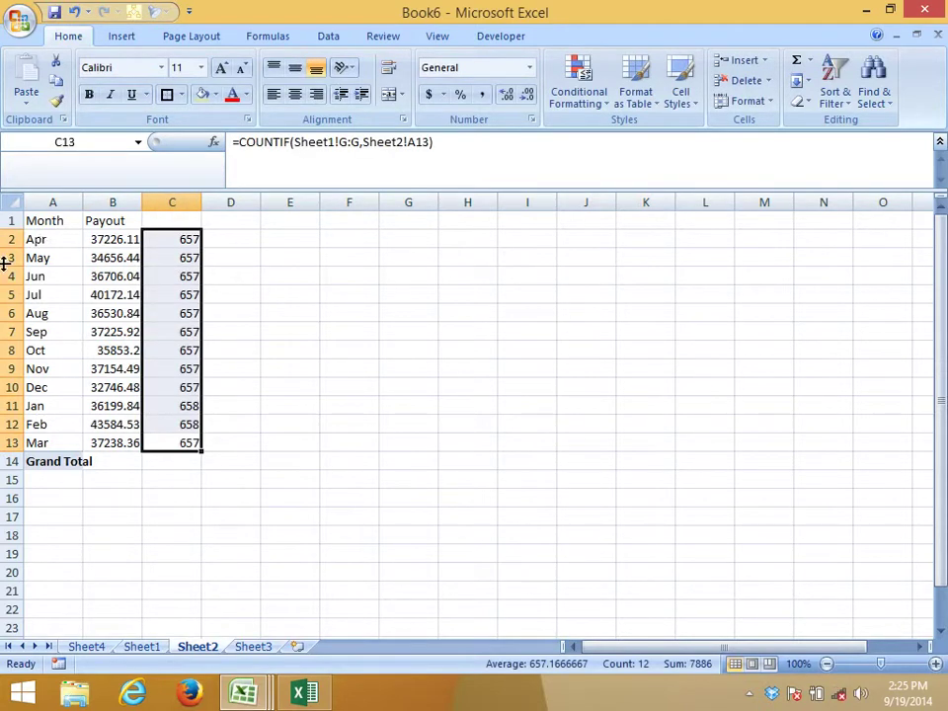
key(shift+BackSpace)
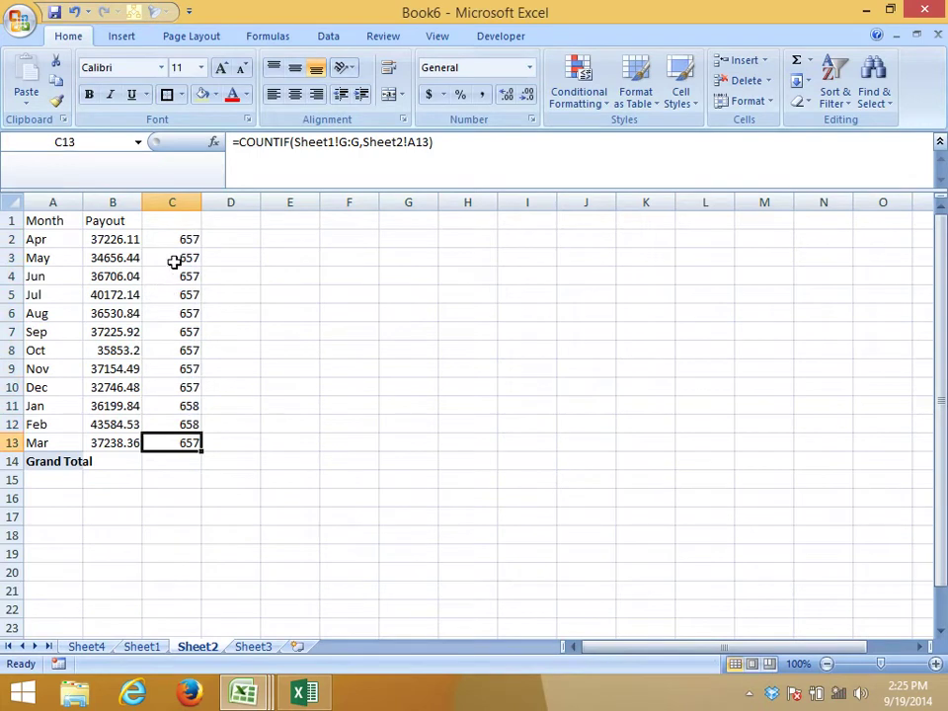
- Review the COUNTIF formulas in C3 to C13: 657 mostly, 658 for Jan and Feb
double_click(173, 259)
key(Return)
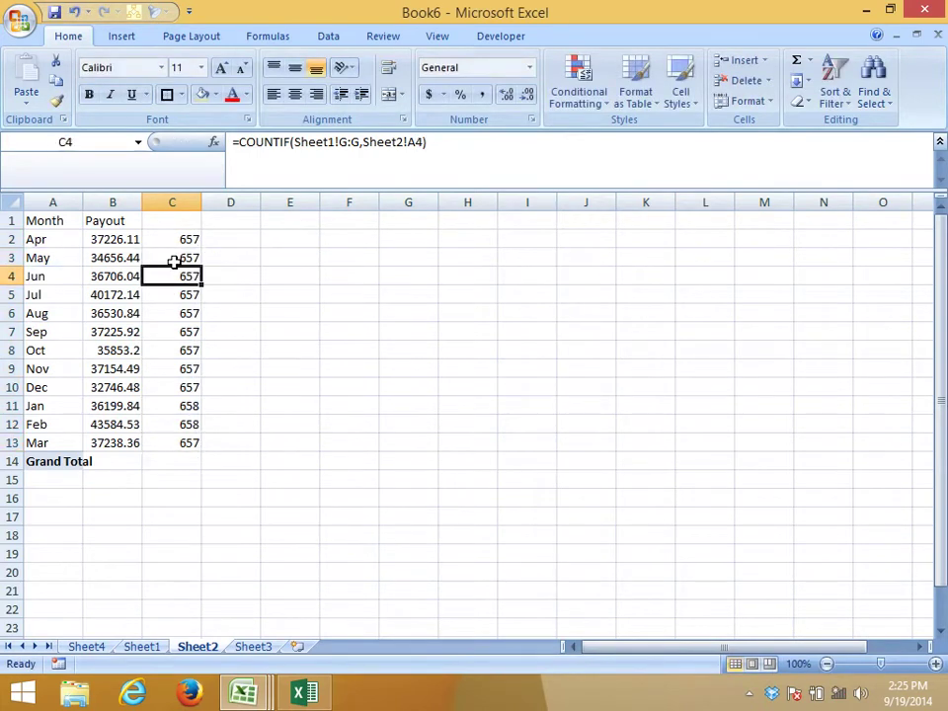
key(Down)
key(Down)
key(Down)
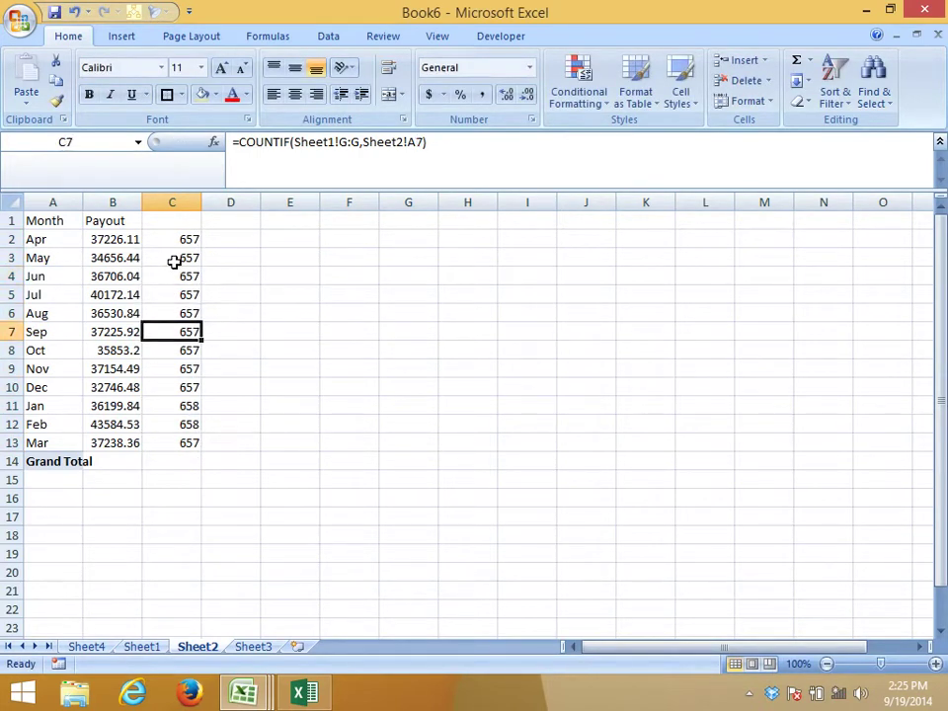
key(Up)
key(Up)
key(Up)
key(Up)
key(Up)
key(Down)
key(Down)
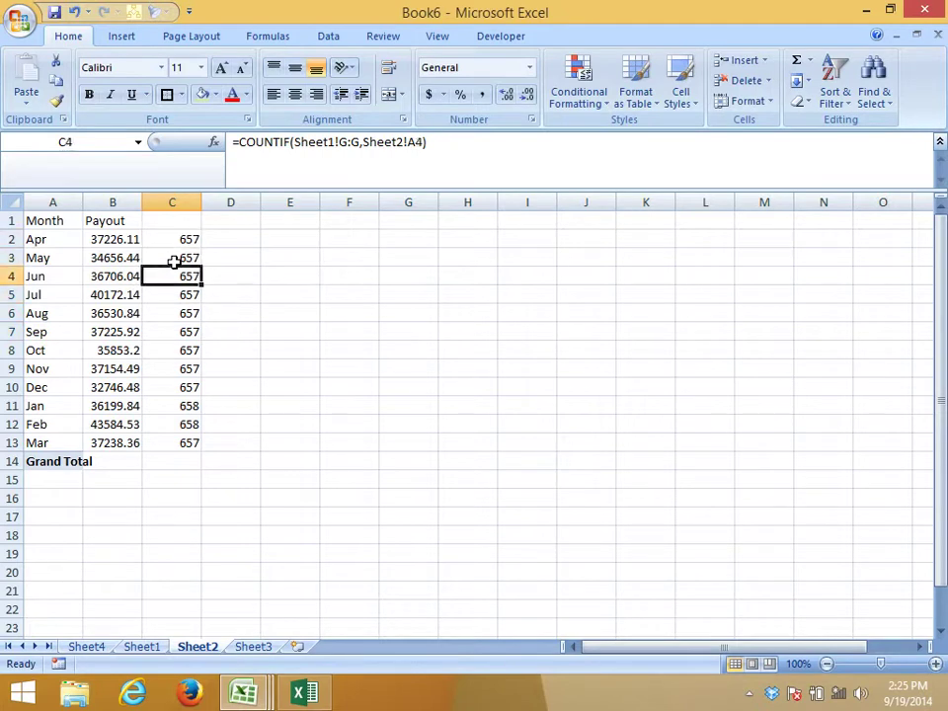
key(Down)
key(Down)
key(Down)
key(Down)
key(Down)
click(370, 427)
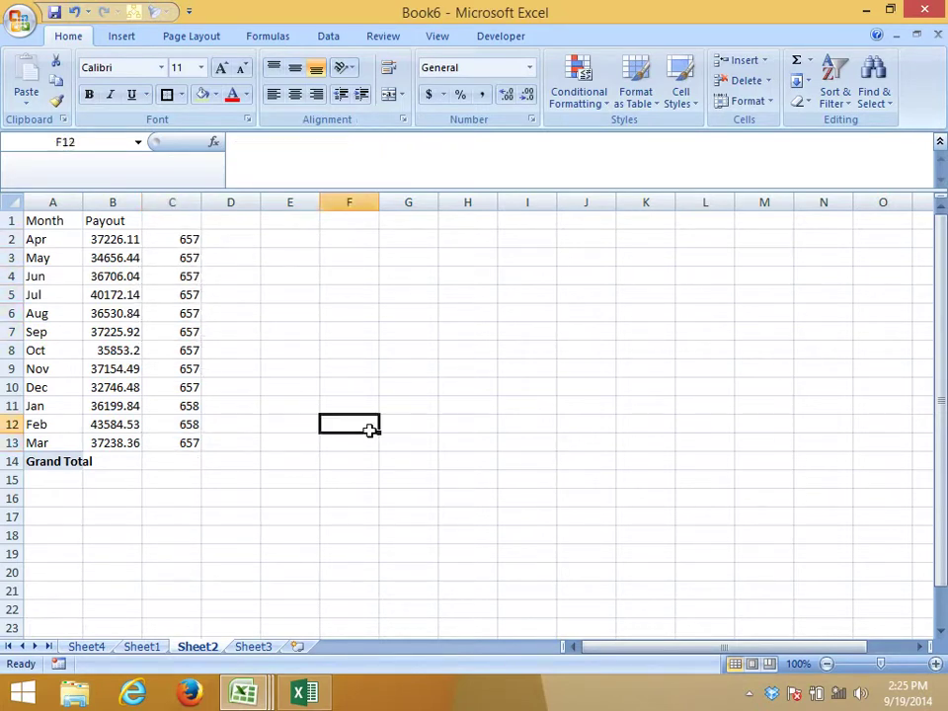
click(183, 409)
click(189, 425)
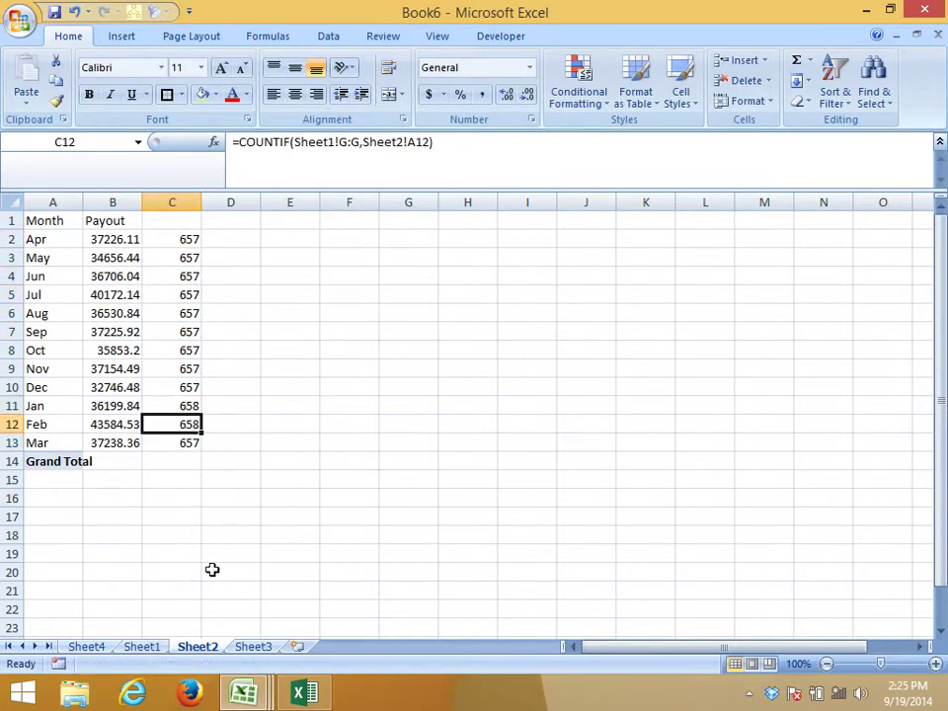
- Switch to the Excel Training Part 1 workbook, go to sheet 43 (MAX, MIN), and select H3
mouse_move(242, 693)
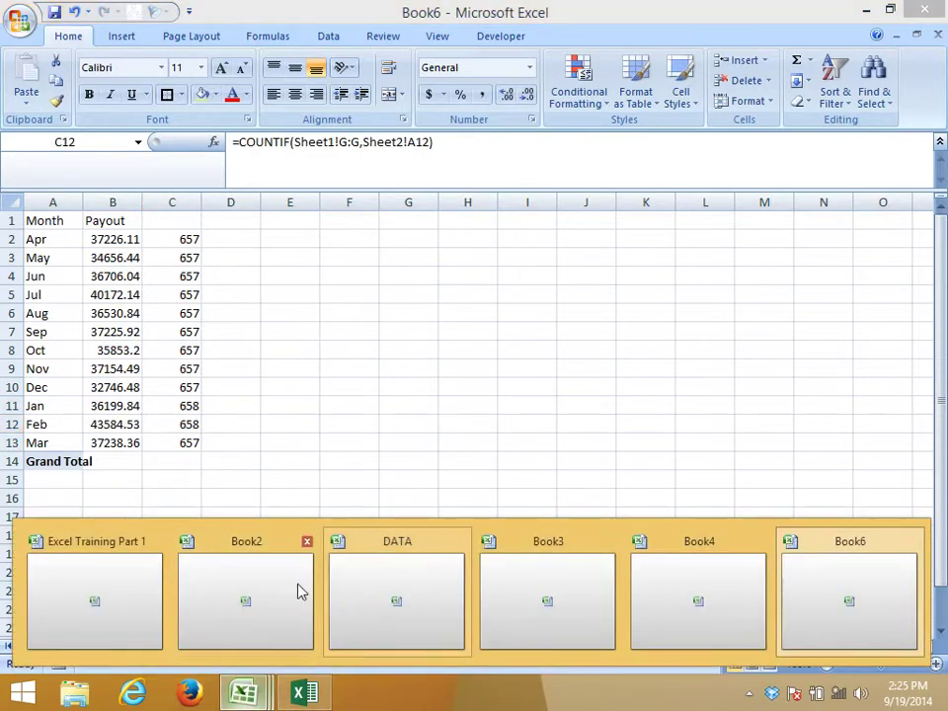
click(139, 594)
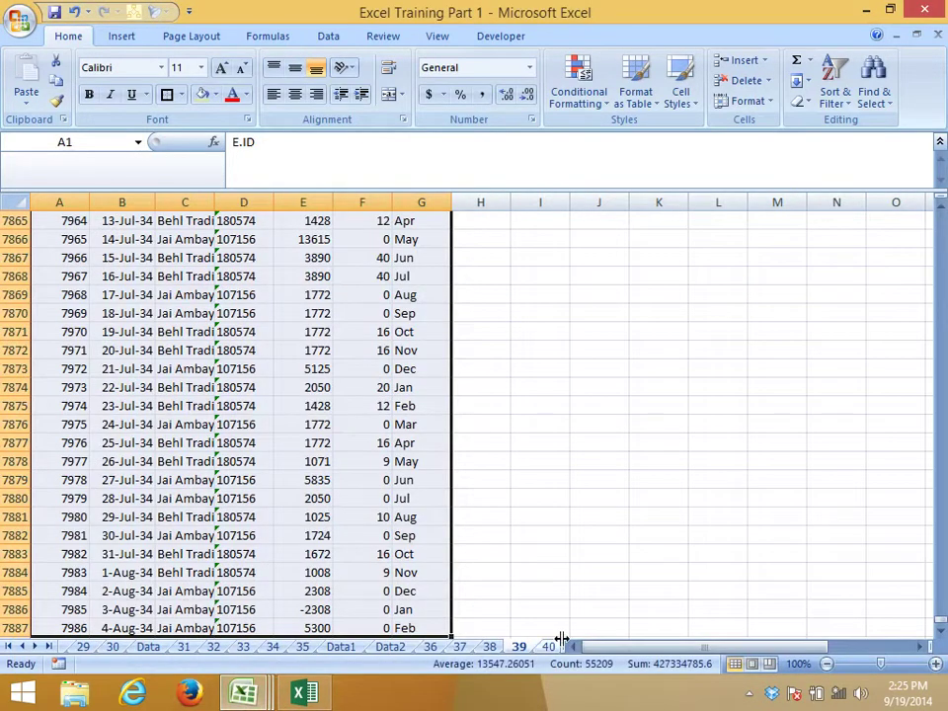
key(ctrl+Page_Down)
key(ctrl+Page_Down)
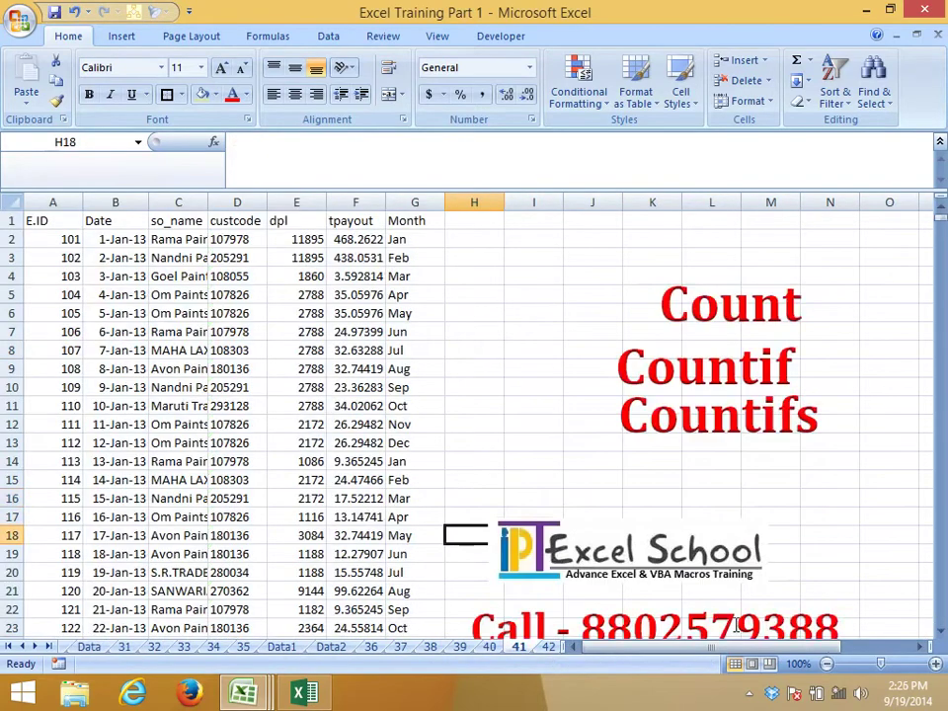
key(ctrl+Page_Down)
key(ctrl+Page_Down)
key(ctrl+Page_Down)
key(ctrl+Page_Down)
key(ctrl+Page_Up)
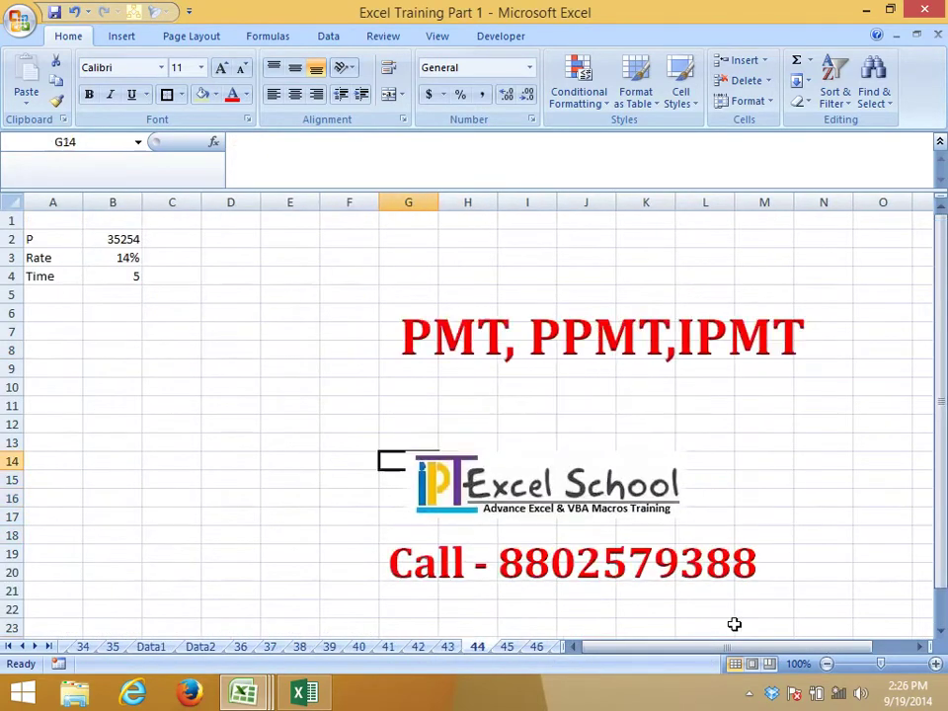
key(ctrl+Page_Up)
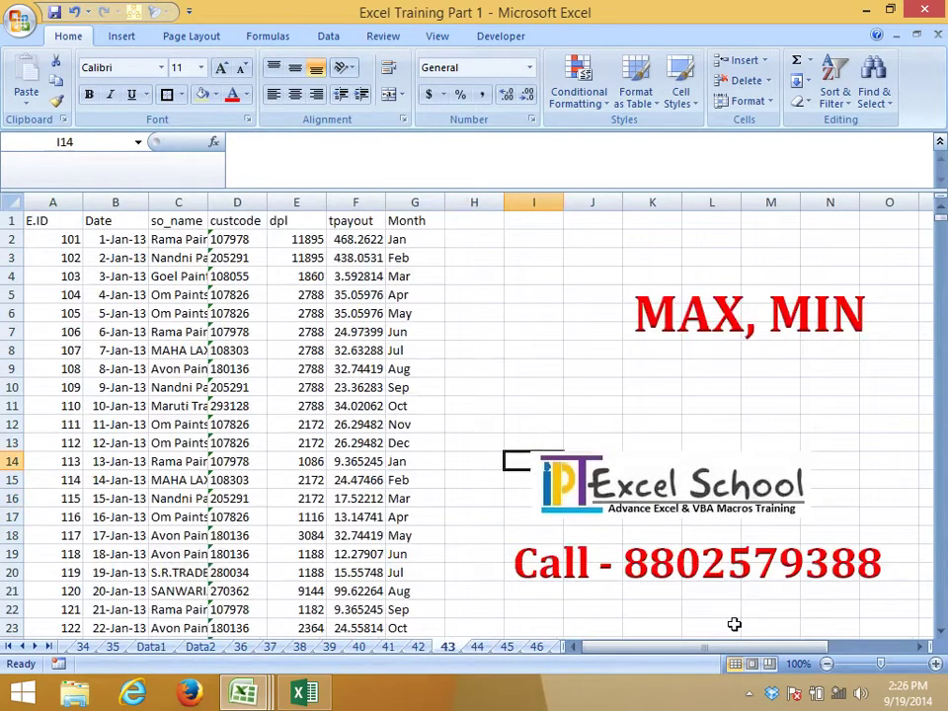
click(508, 242)
click(514, 422)
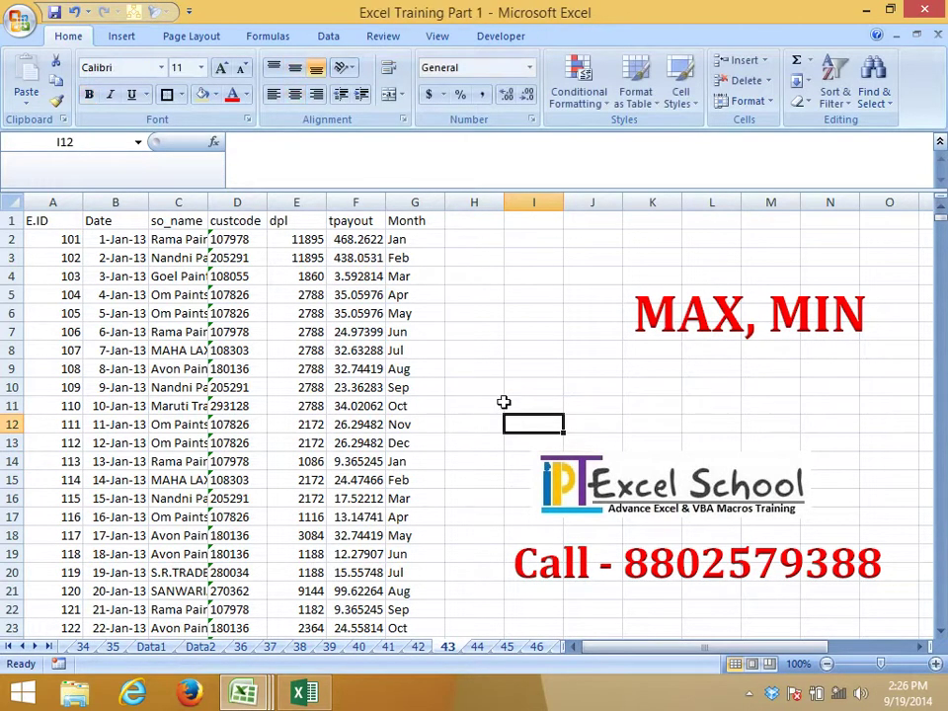
click(497, 258)
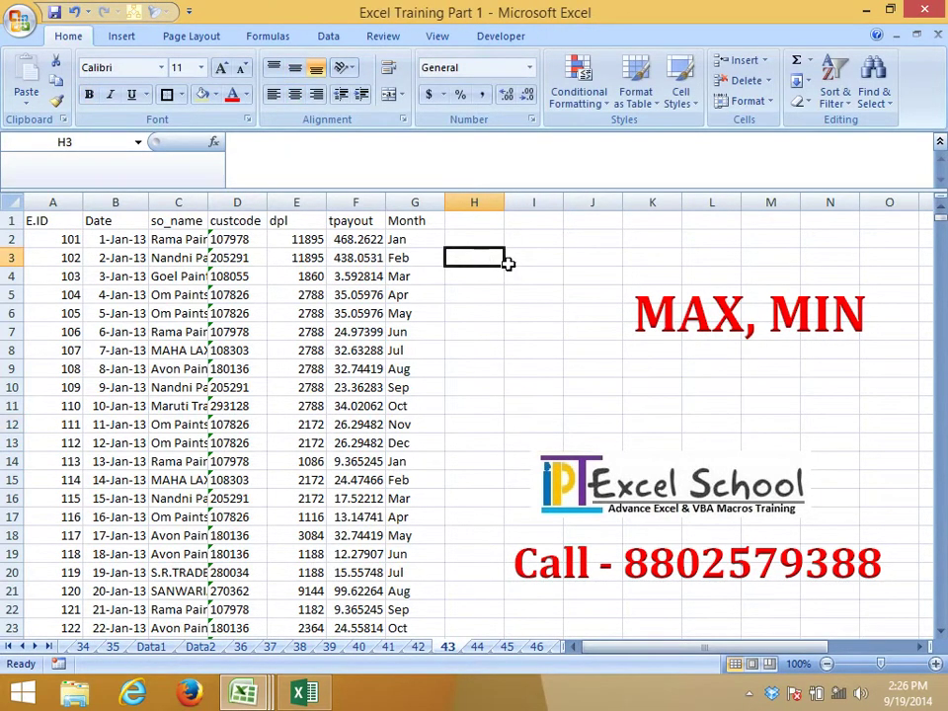
- Enter =MAX(F:F) in H3, showing the largest tpayout of 4057.971
text(=)
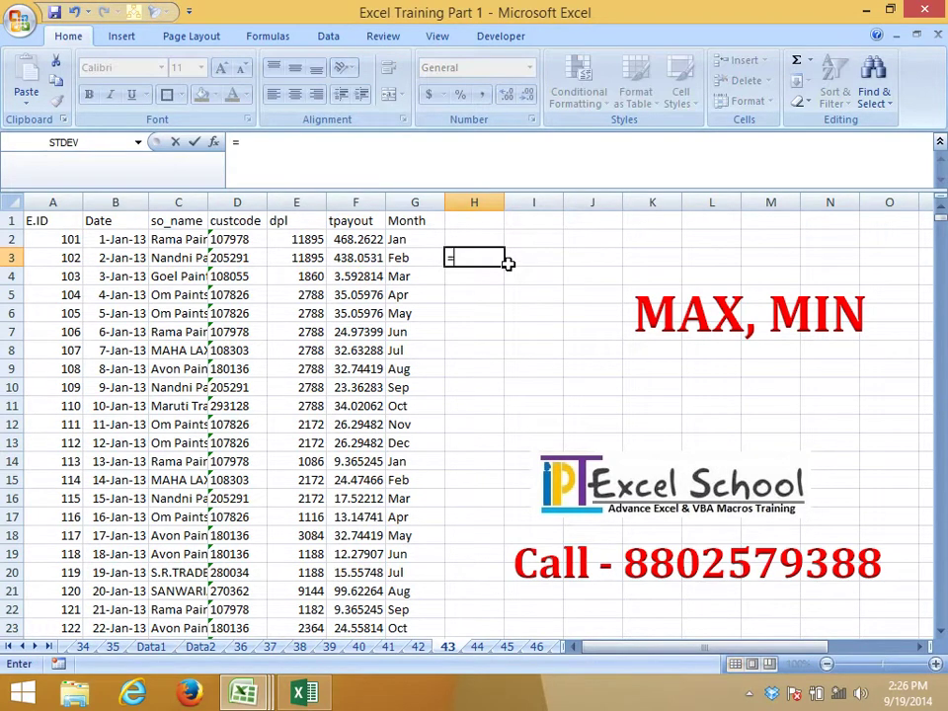
text(ma)
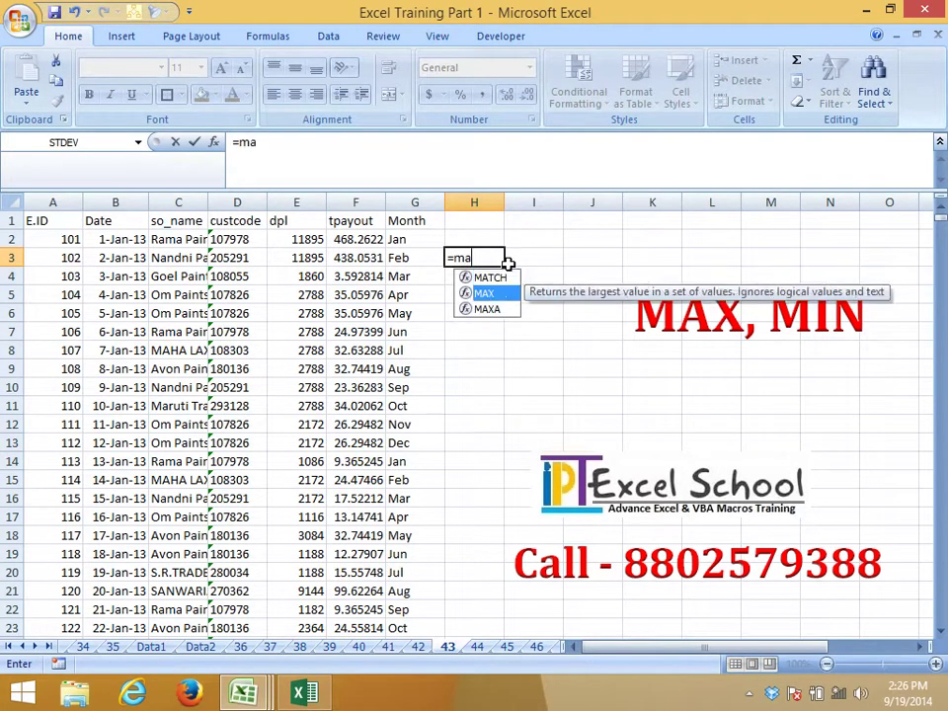
key(Tab)
key(Left)
key(Left)
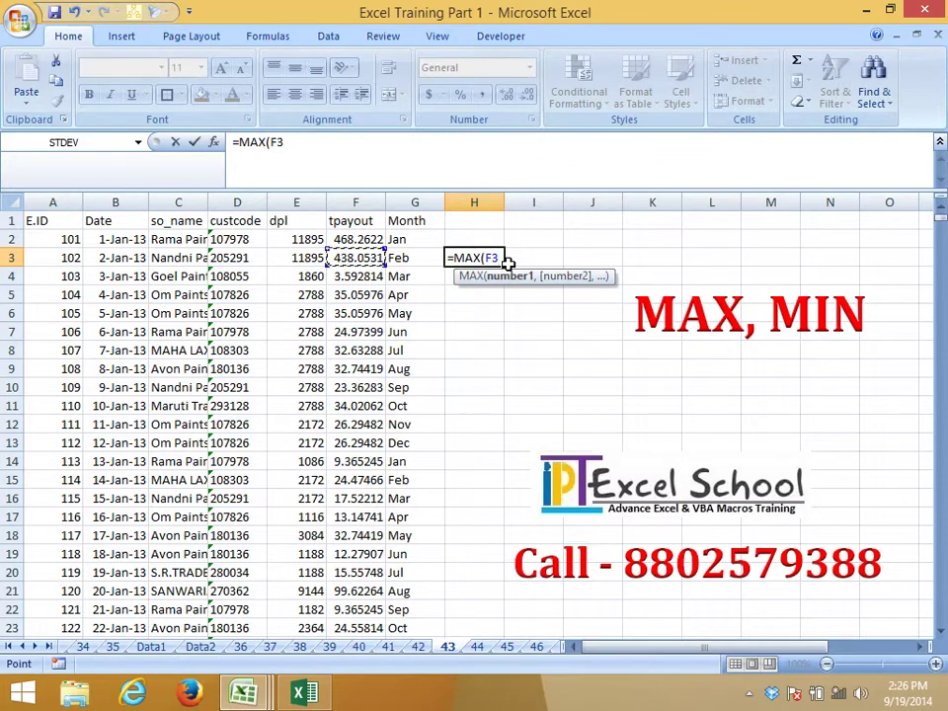
key(ctrl+space)
key(ctrl+Return)
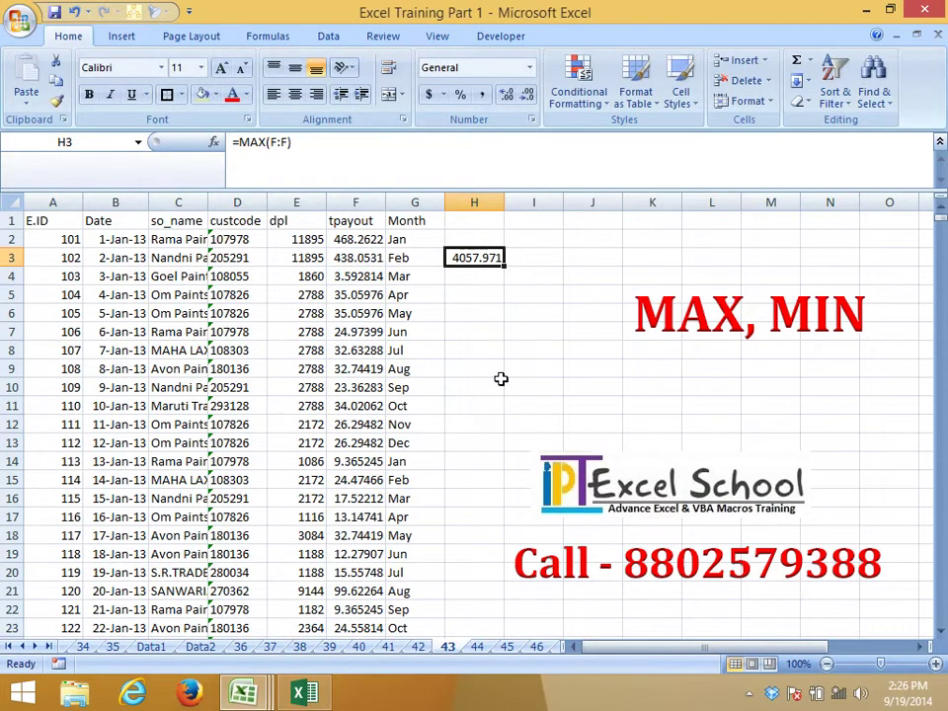
- Enter =MIN(F:F) in I3, returning the smallest tpayout of -474.777
key(Right)
text(=)
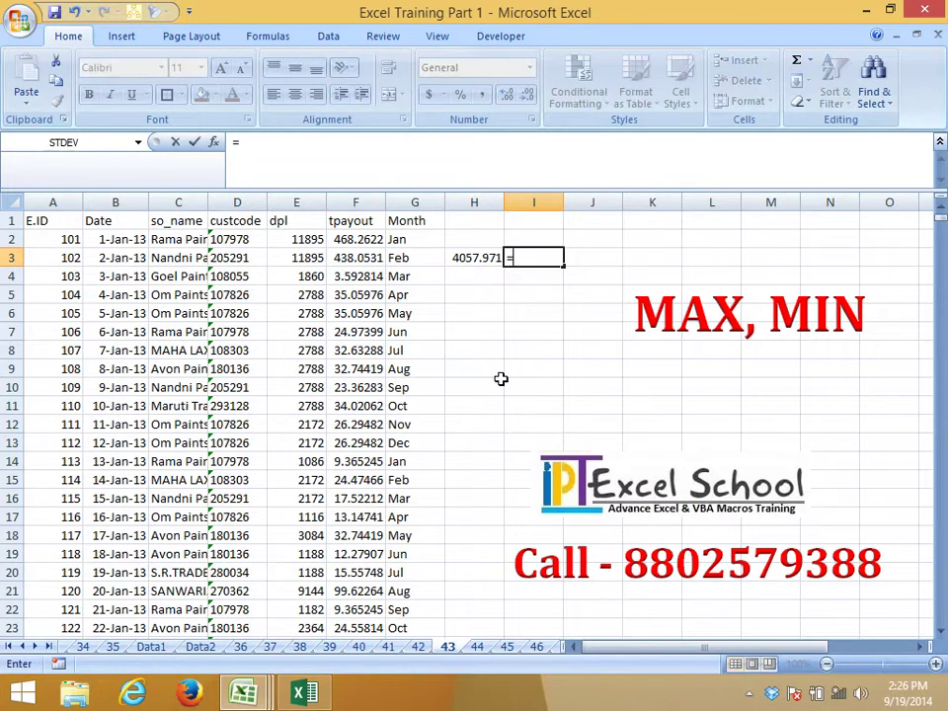
text(MIN()
key(Left)
key(Left)
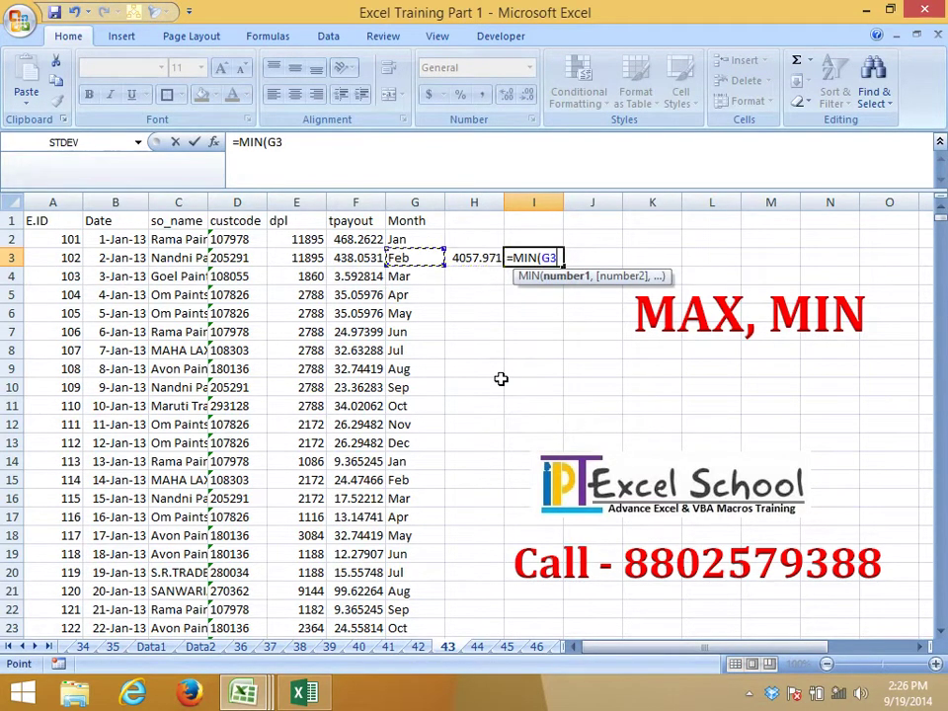
key(Left)
key(ctrl+space)
key(Return)
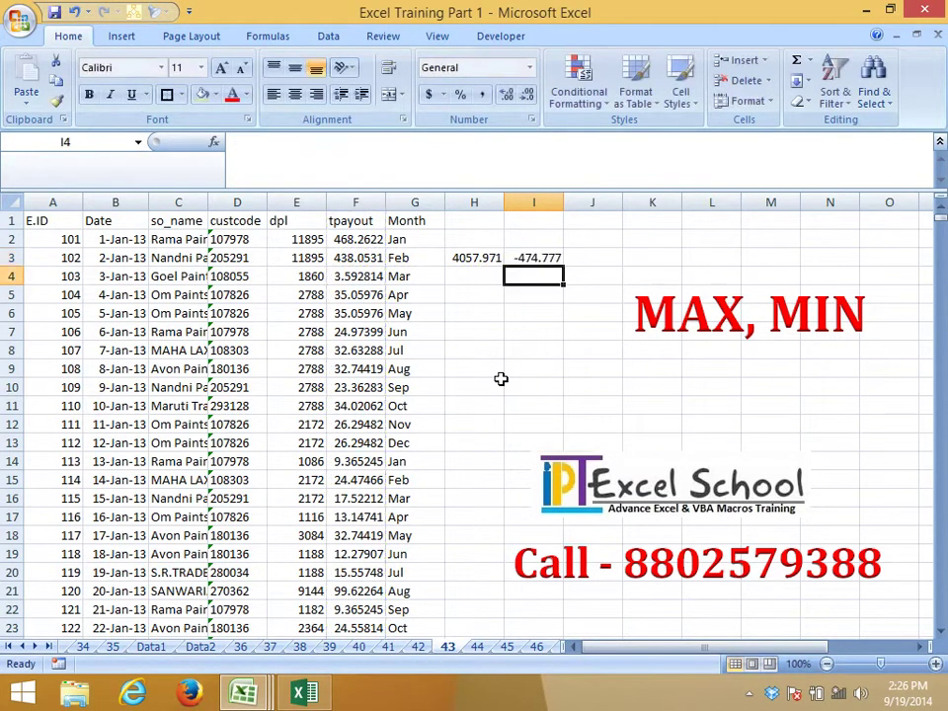
key(Up)
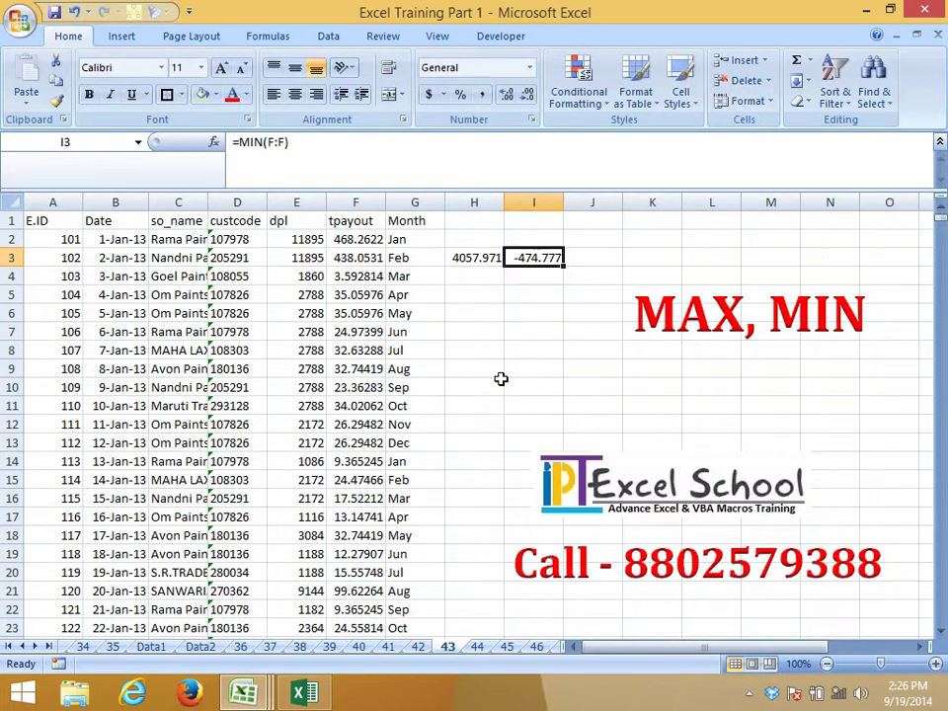
- Go to sheet 42 (Average, Averageif, Averageifs) and select the tpayout values in column F
click(477, 648)
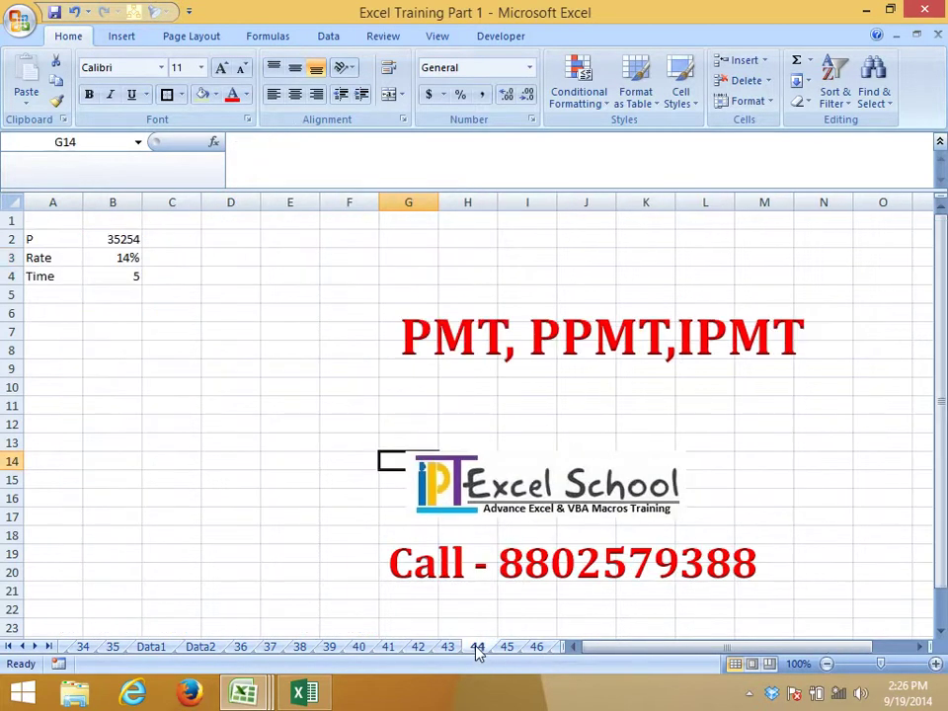
click(447, 647)
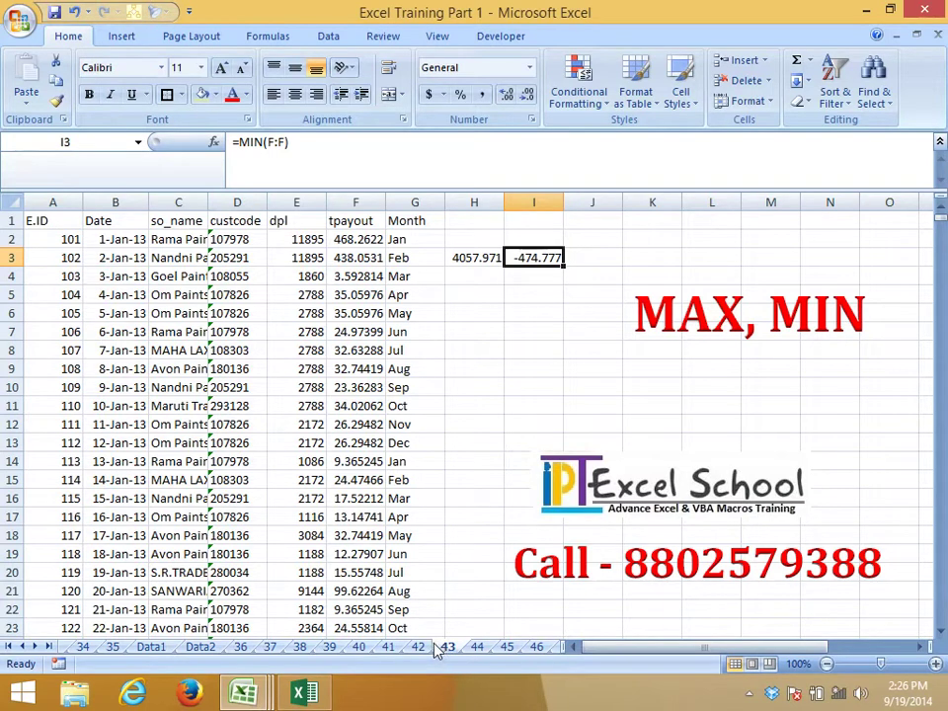
click(426, 646)
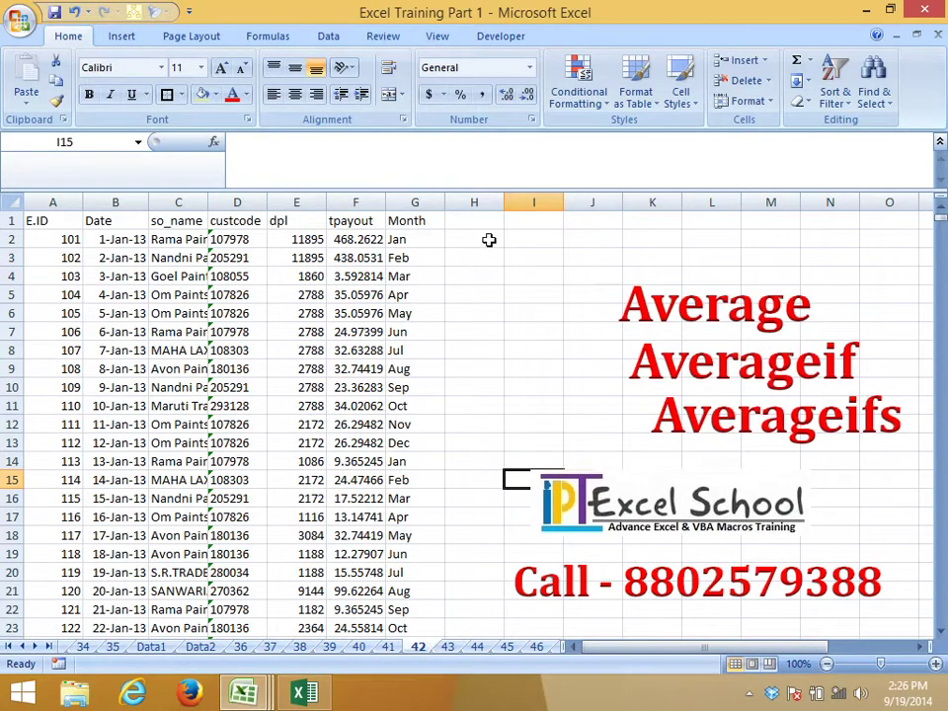
click(441, 243)
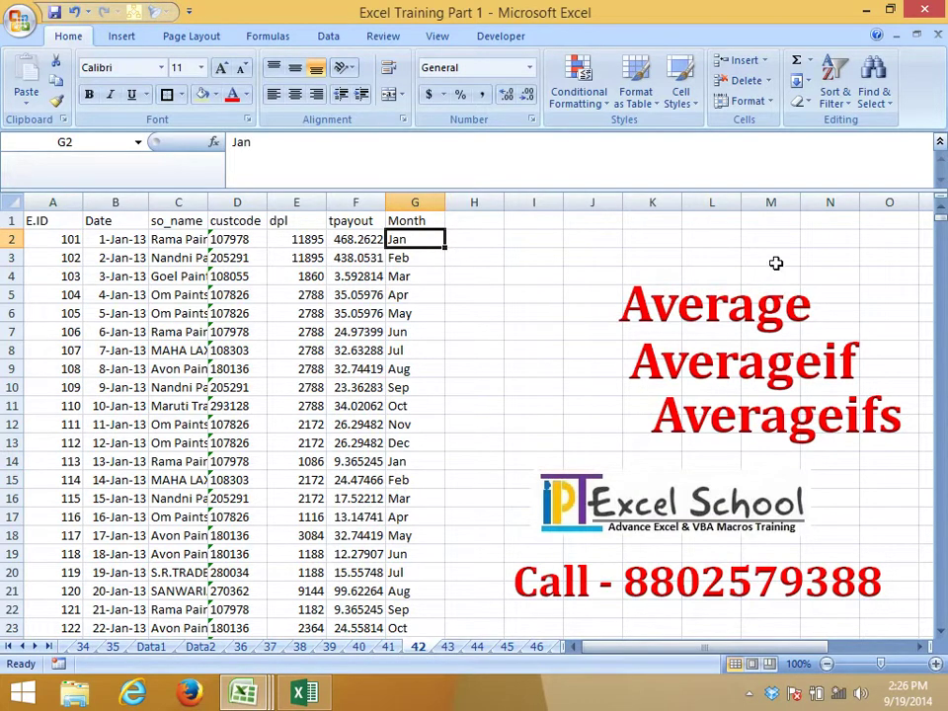
key(Left)
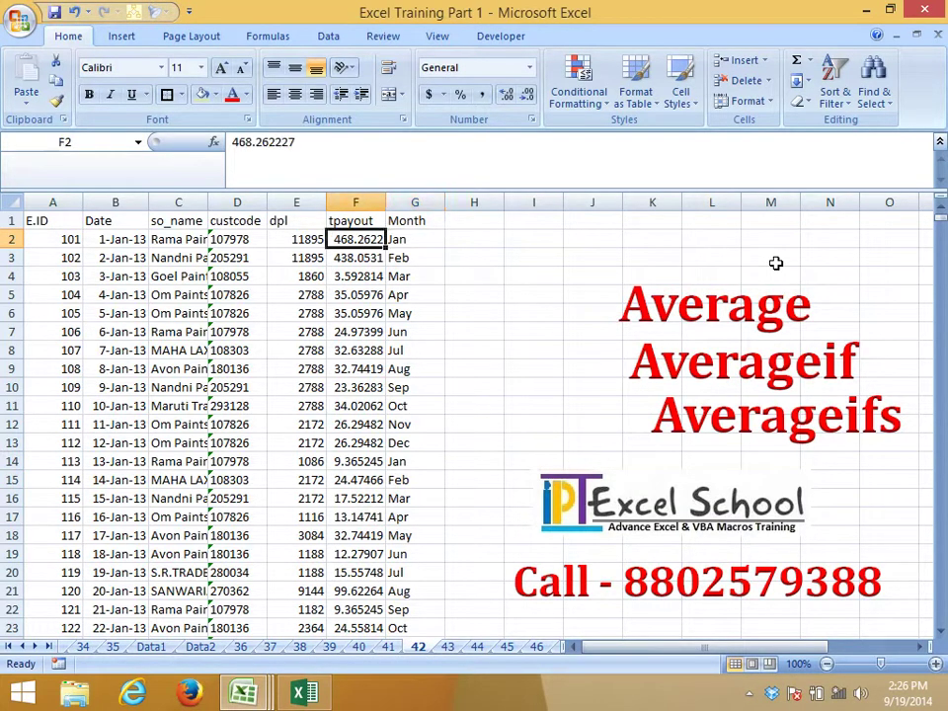
key(ctrl+shift+Down)
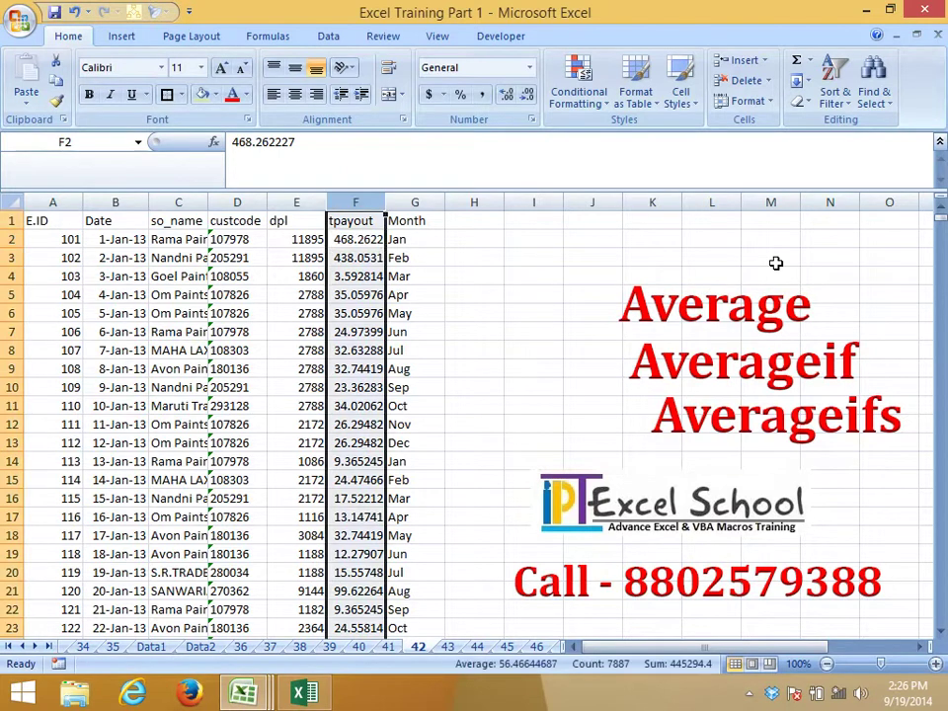
- Enter an AVERAGE over all of column F in H2, returning 56.46645
key(Right)
key(Right)
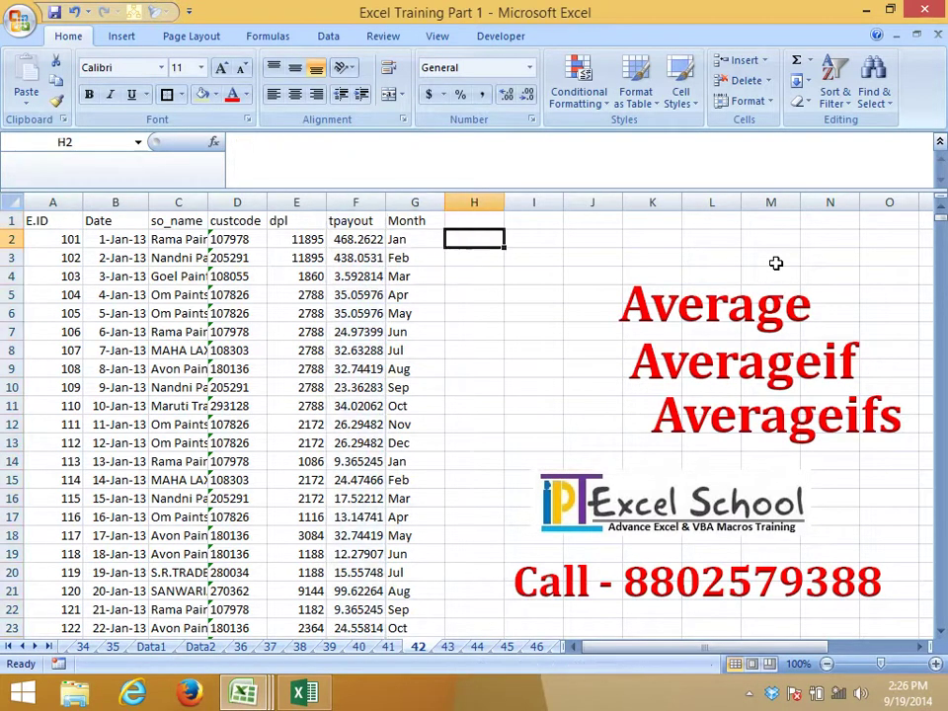
text(=AV)
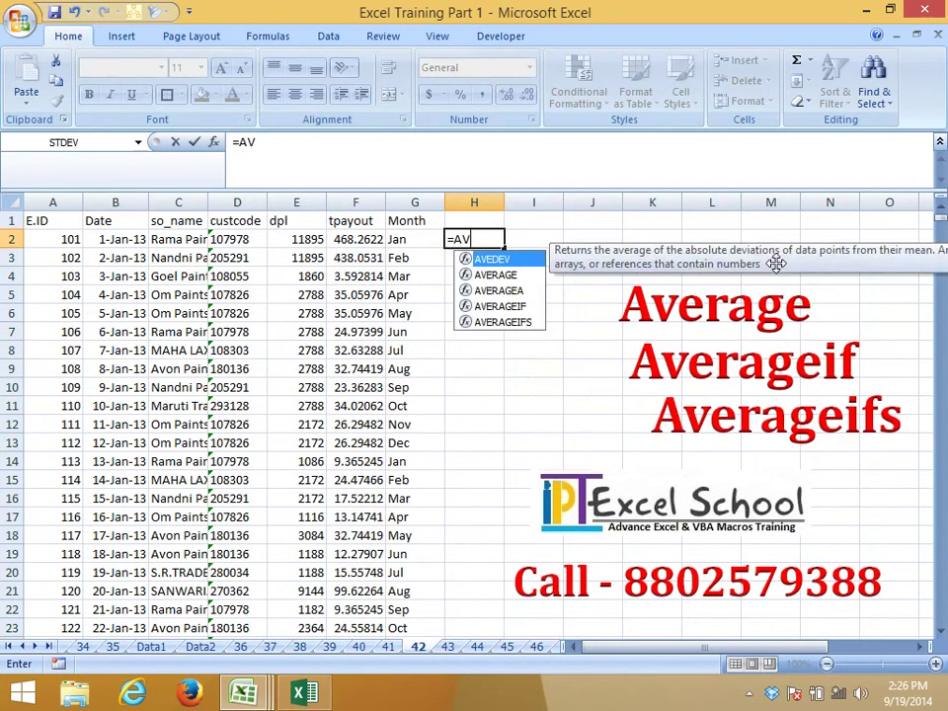
key(Down)
key(Tab)
key(Left)
key(Left)
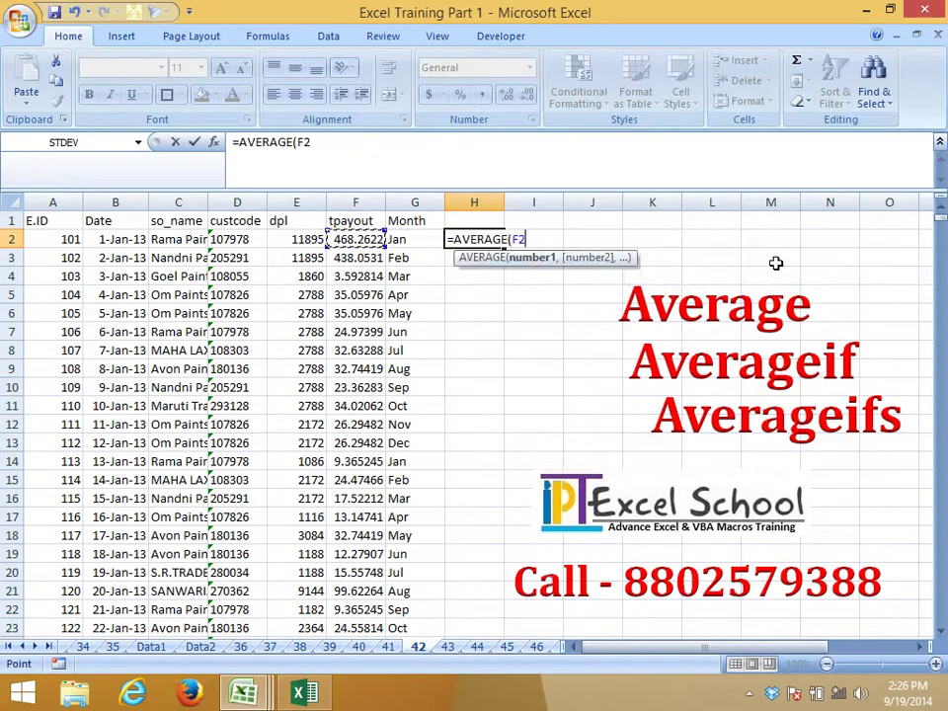
key(ctrl+space)
key(Return)
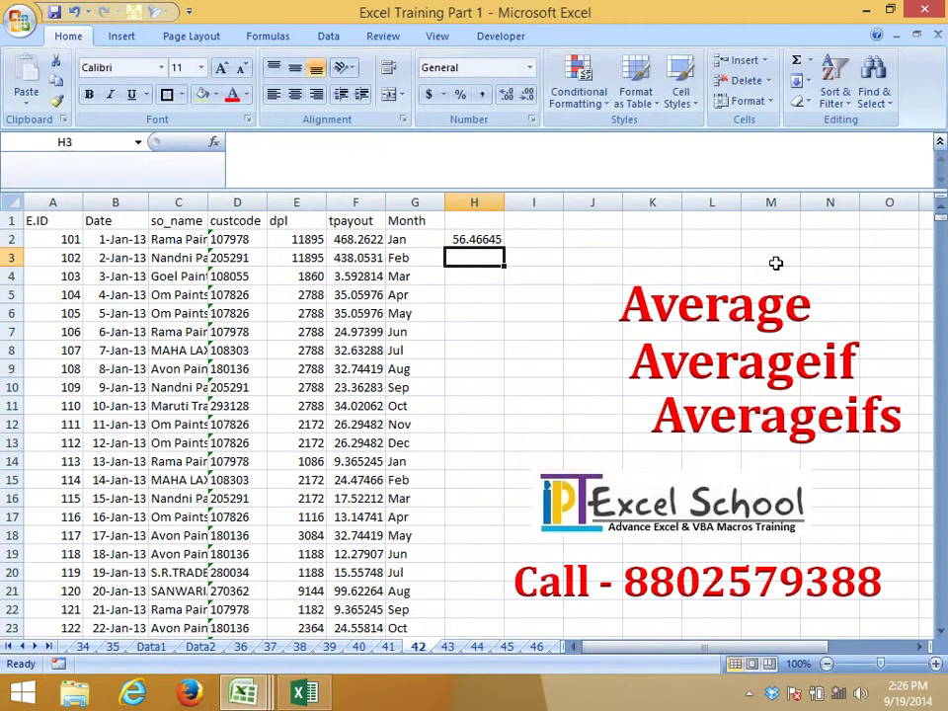
- Type Jan into H3 as the month criterion
text(=)
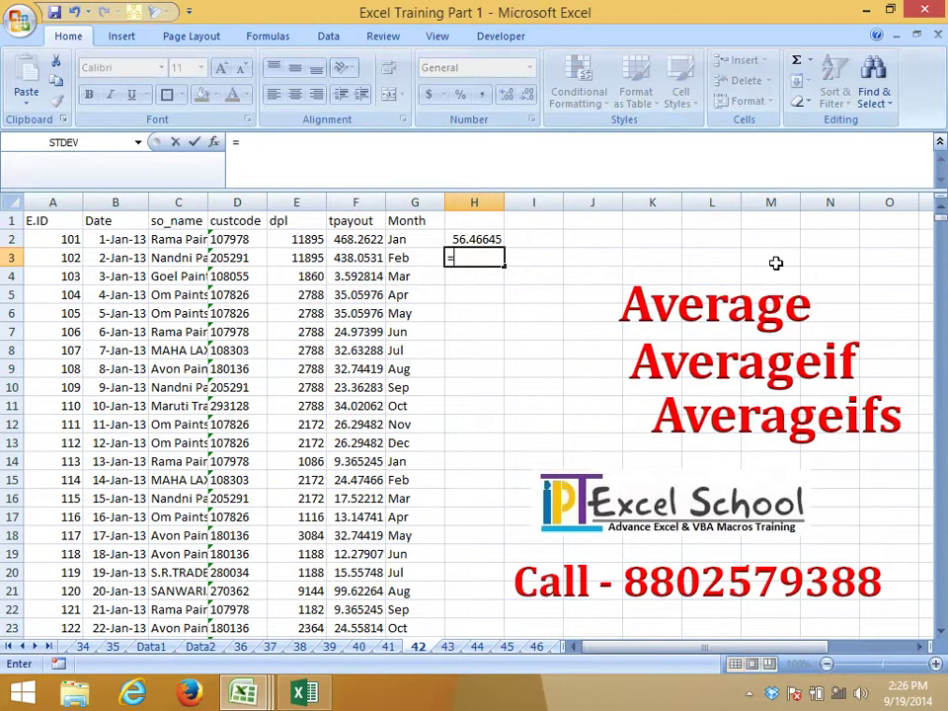
key(Escape)
text(JA)
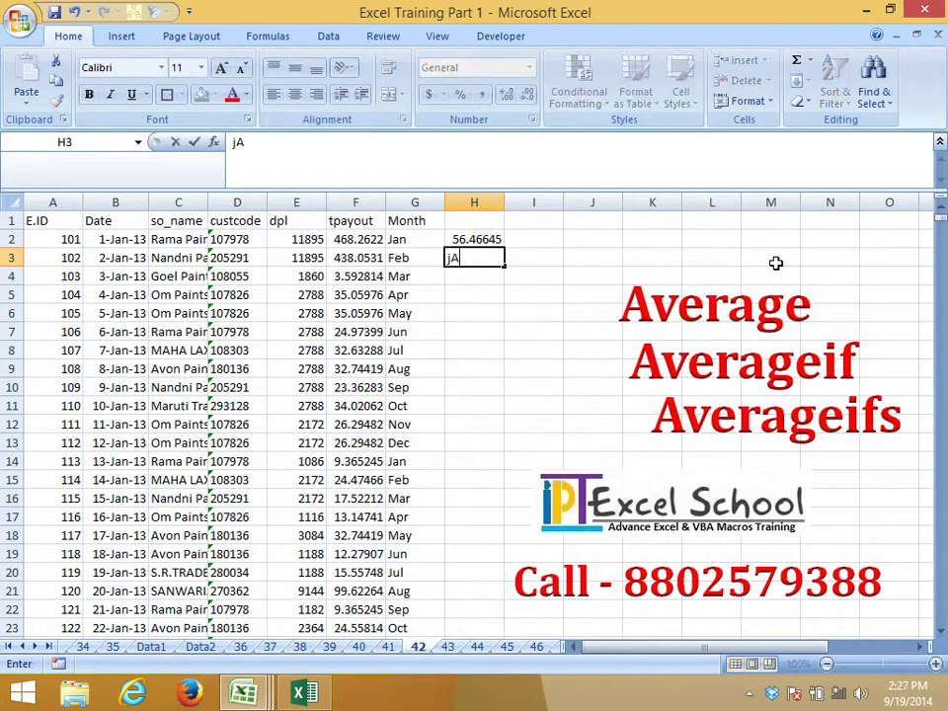
key(BackSpace)
key(BackSpace)
text(Ja)
text(n)
key(Tab)
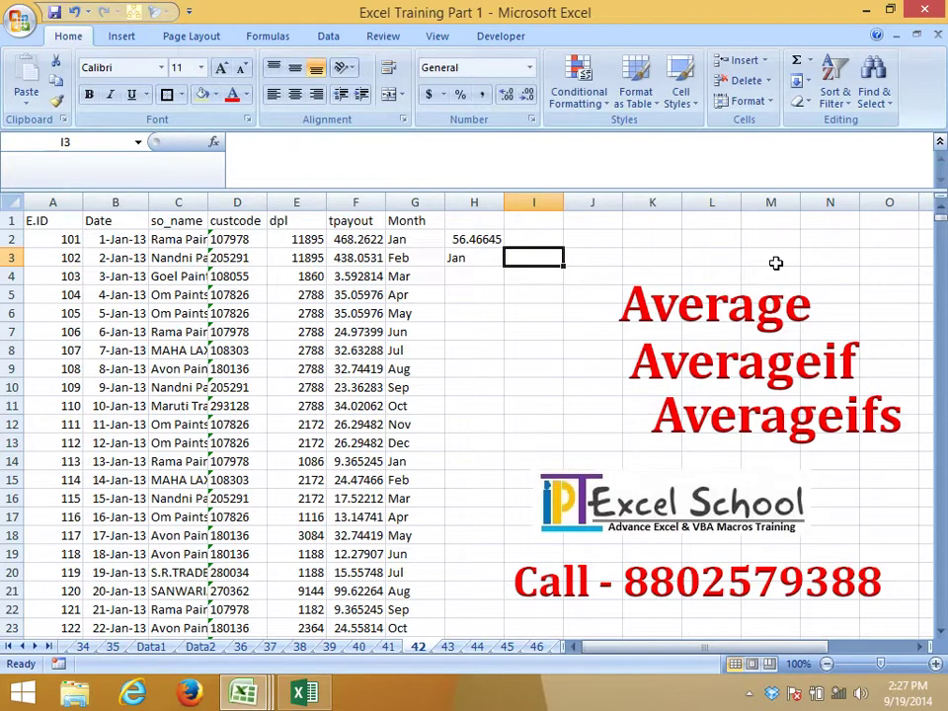
- Begin an AVERAGEIF in I3 using the whole Month column G as its range
text(=av)
key(Down)
key(Down)
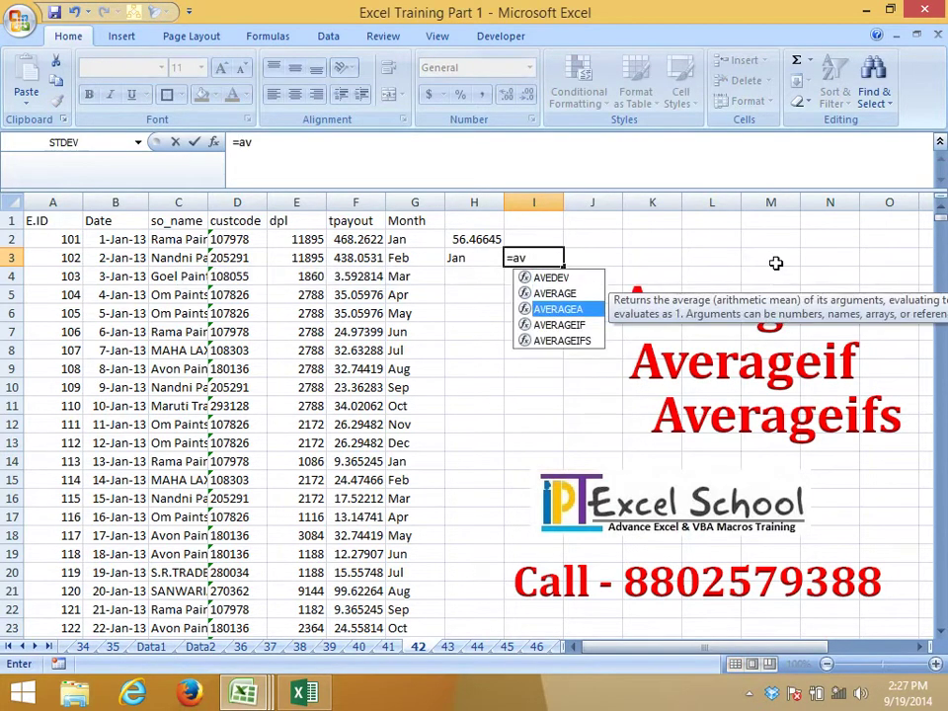
key(Down)
key(Tab)
key(Left)
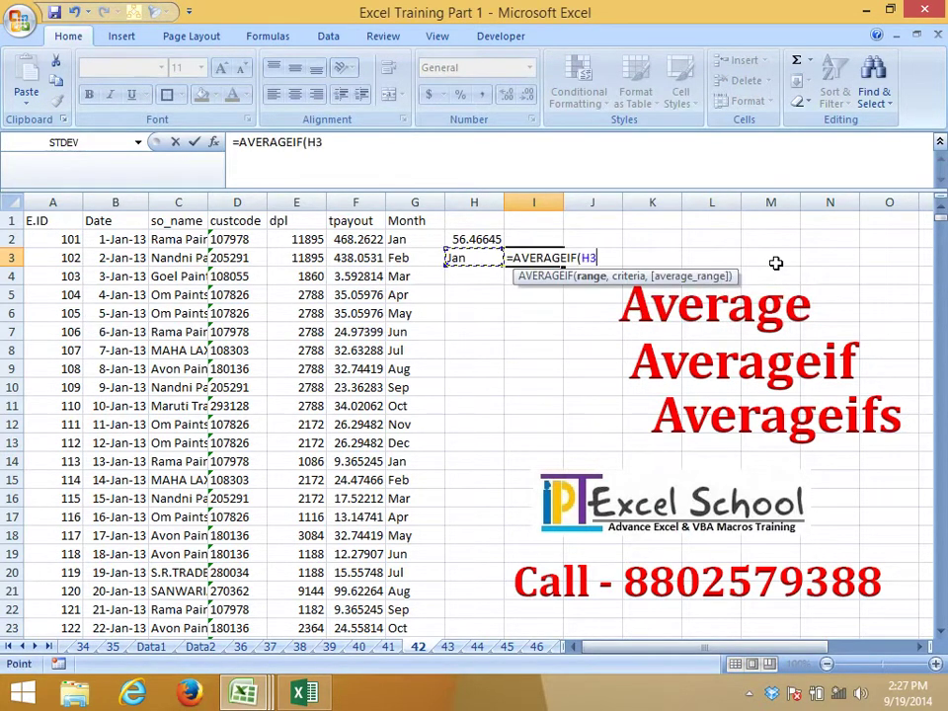
key(Left)
key(Left)
key(Right)
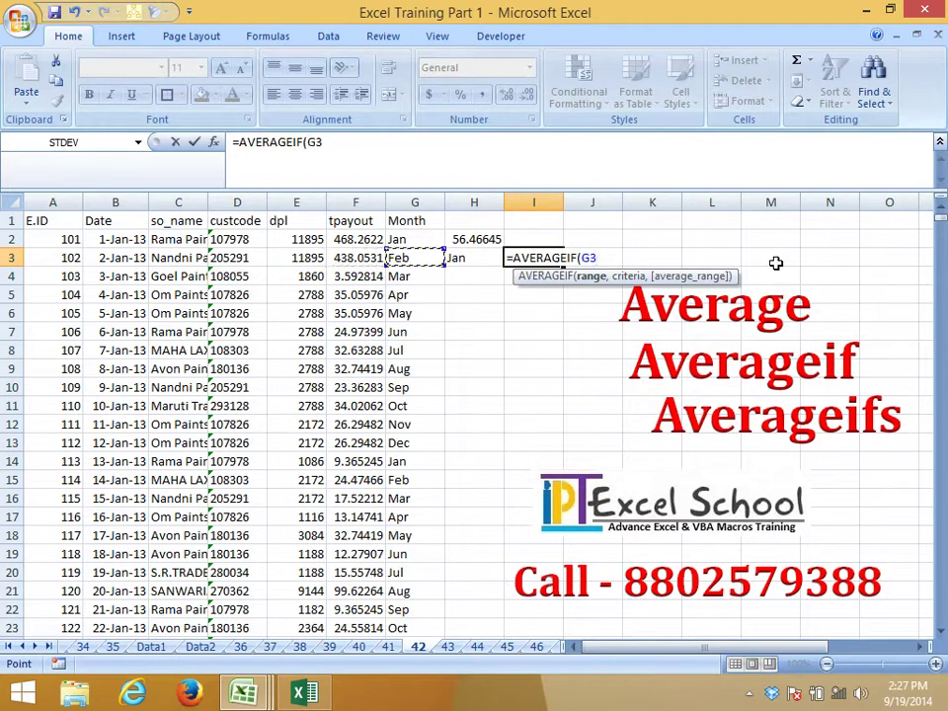
key(ctrl+space)
text(,)
- Finish =AVERAGEIF(G:G,H3,F:F), averaging Jan payouts at 55.01495, then return to sheet 43
key(Left)
text(,)
key(Left)
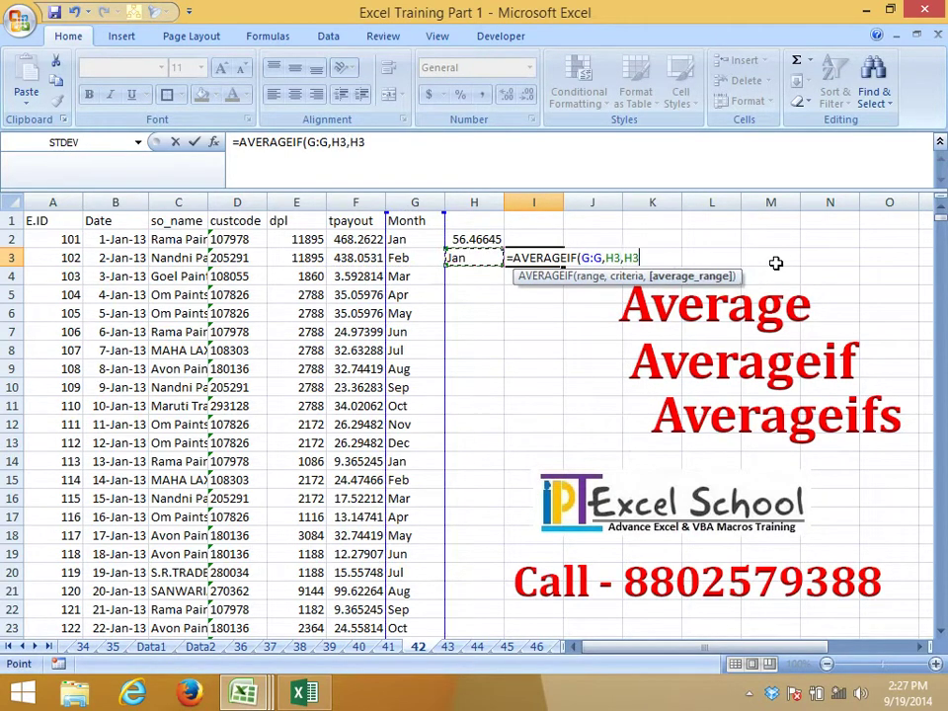
key(Left)
key(Left)
key(Left)
key(ctrl+space)
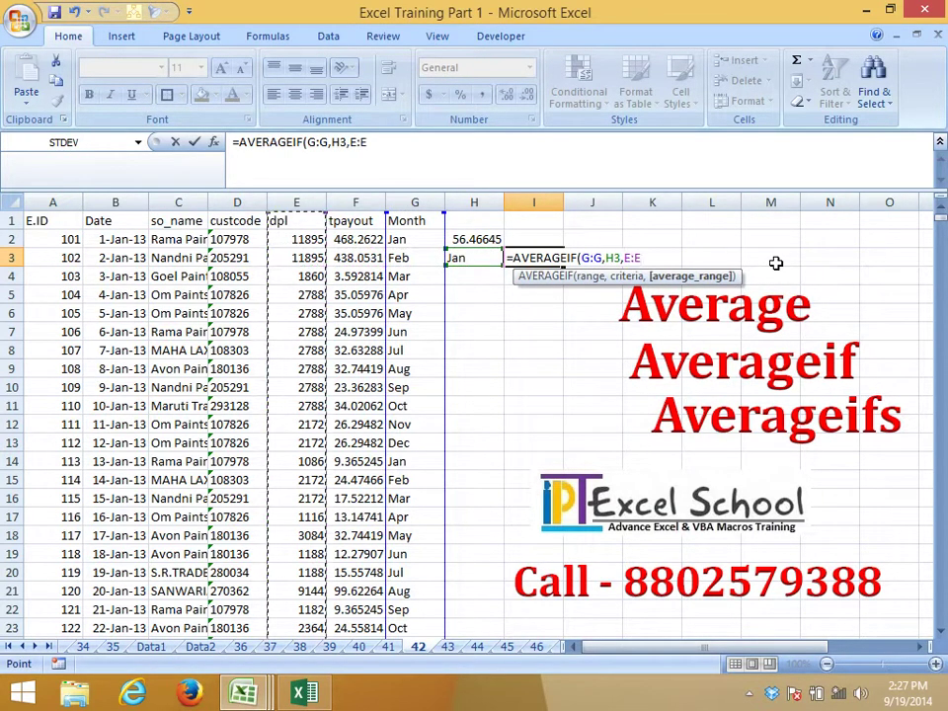
key(Right)
key(ctrl+space)
key(ctrl+Return)
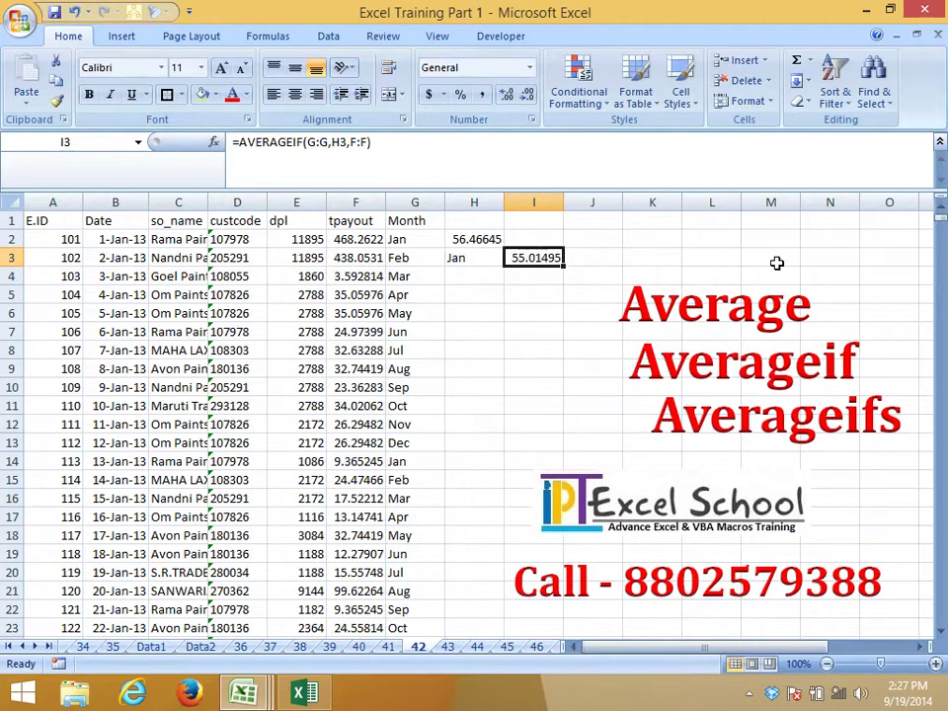
click(447, 646)
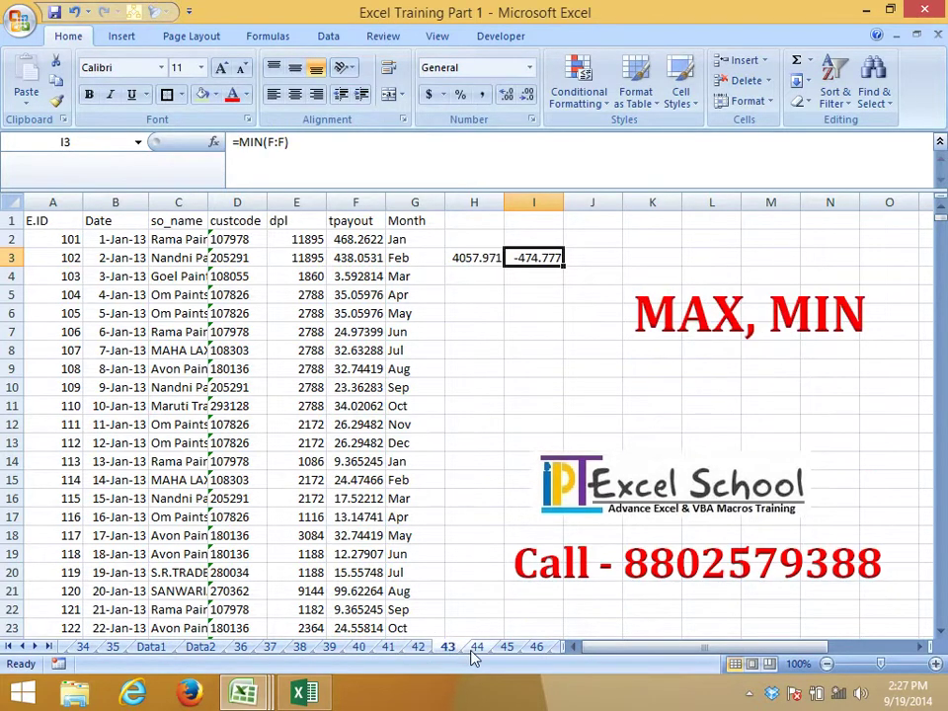
- On sheet 44, change the principal in B2 to 50000
click(477, 646)
click(231, 402)
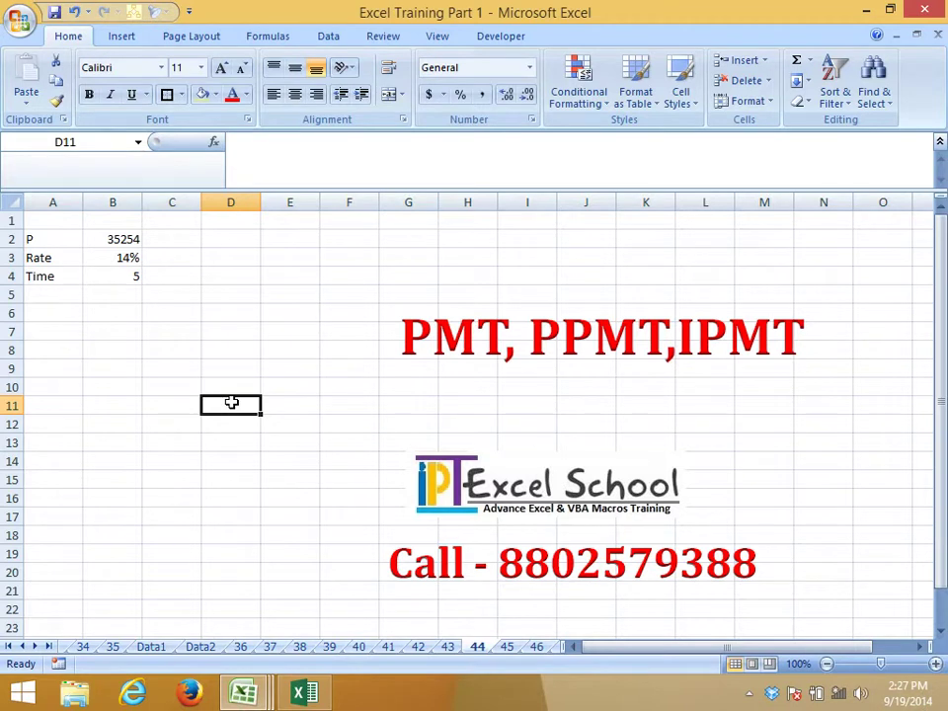
click(135, 236)
text(5000)
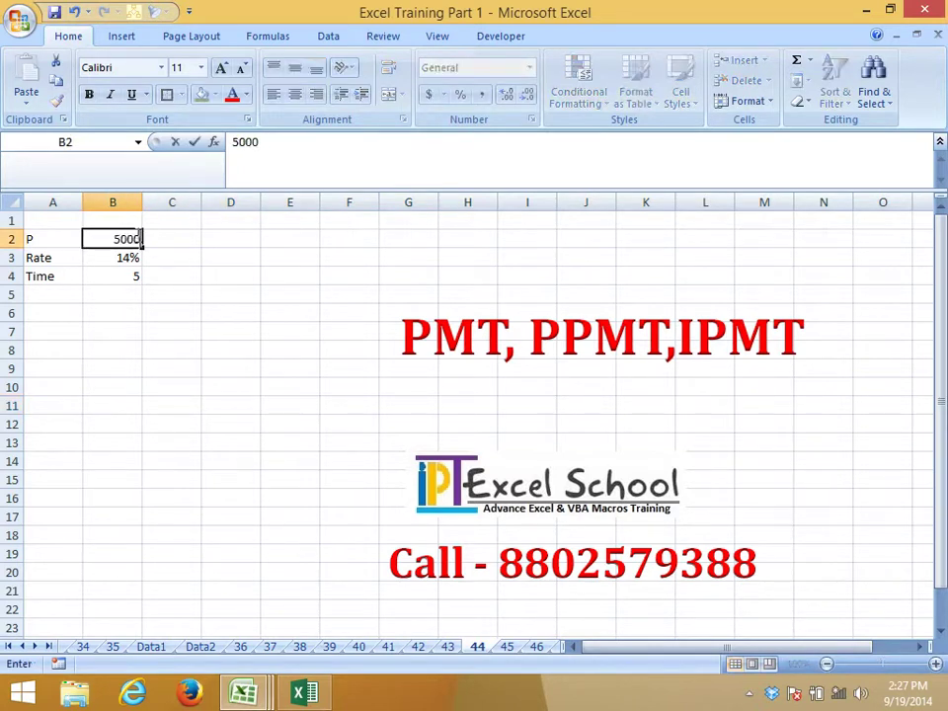
text(0)
key(Return)
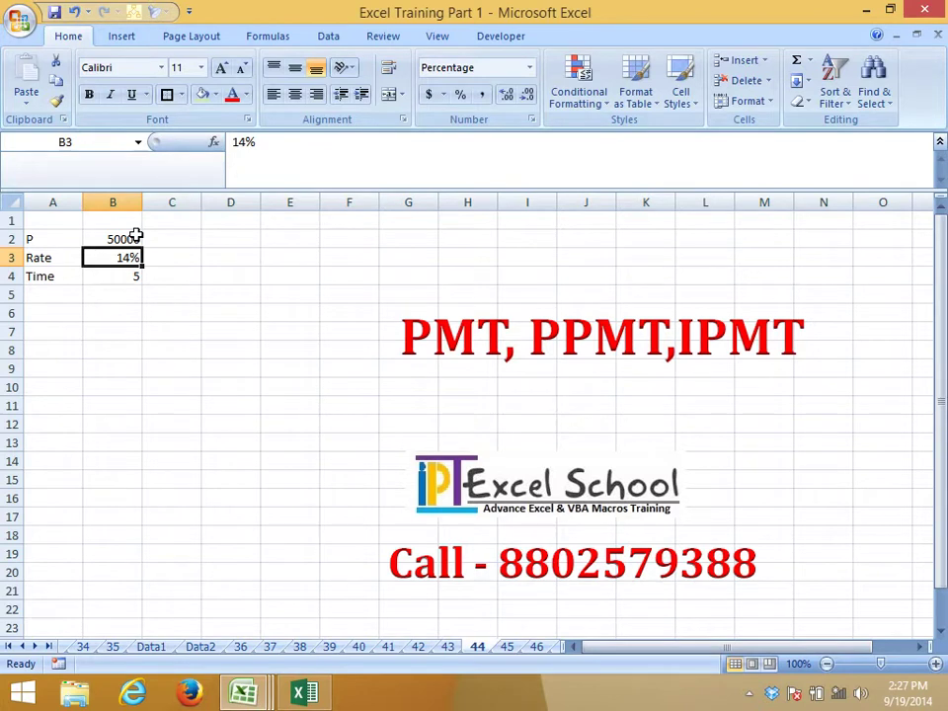
- Add an 'EMI' label in A6 below Time, ending in B6
key(Right)
key(Down)
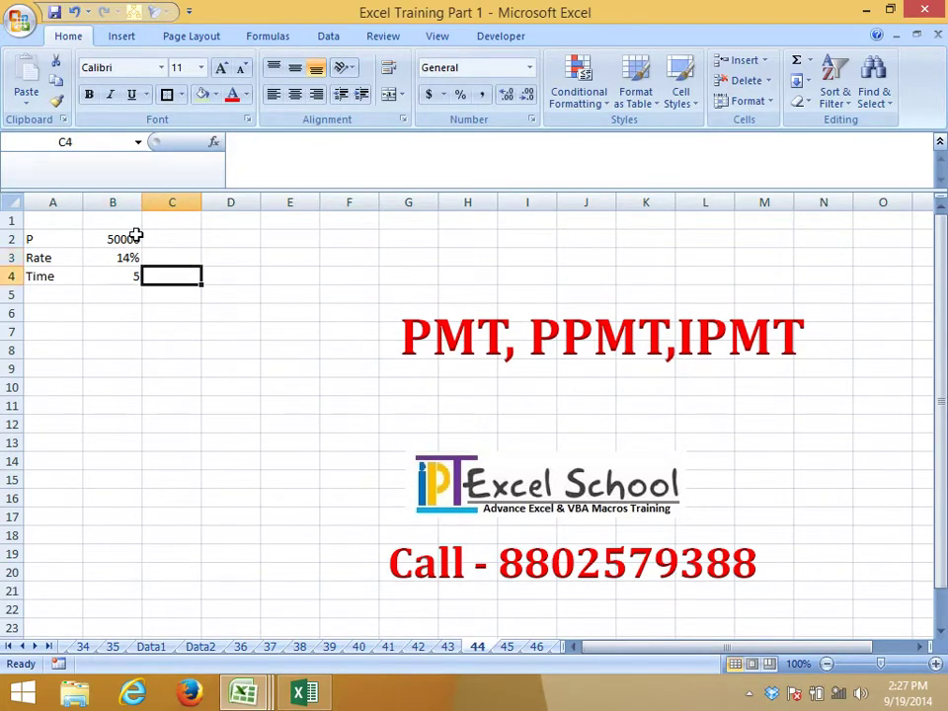
key(Left)
key(Down)
key(Down)
key(Left)
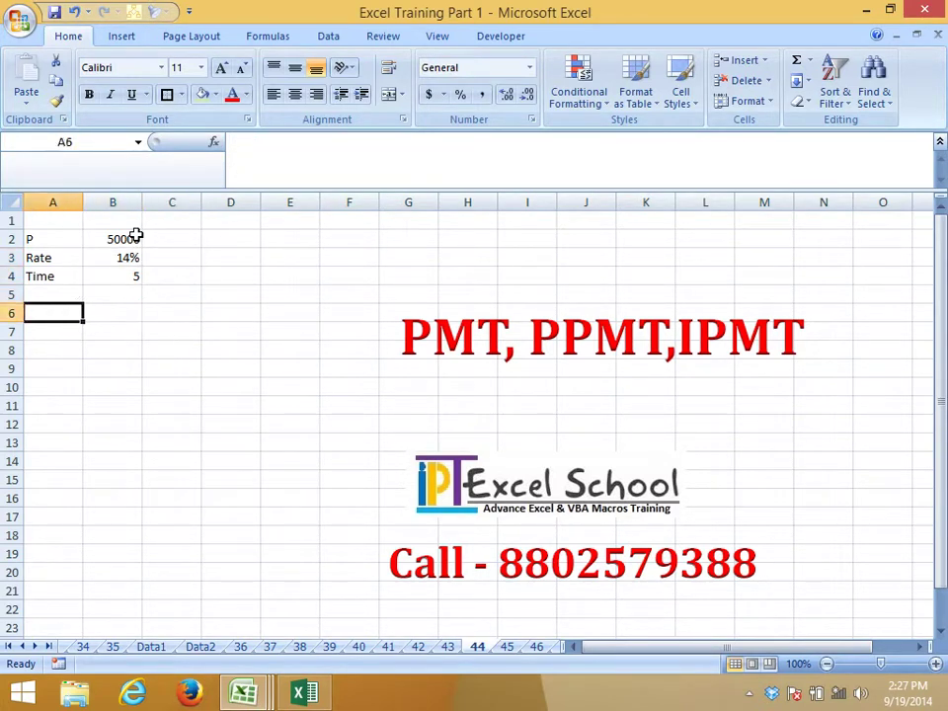
text(EM)
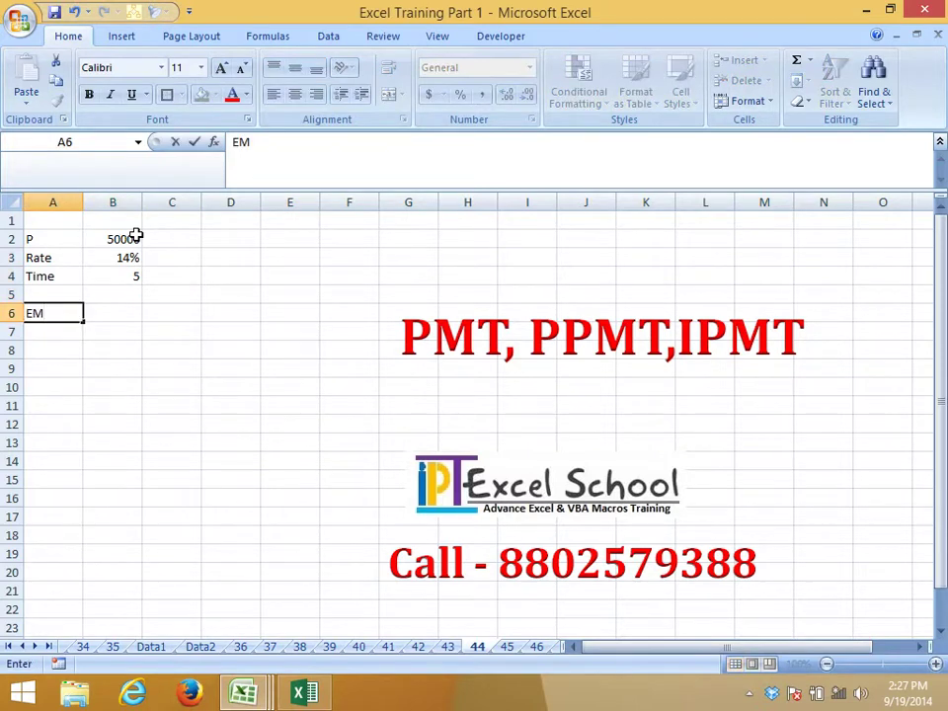
text(I)
key(Down)
key(Right)
key(Up)
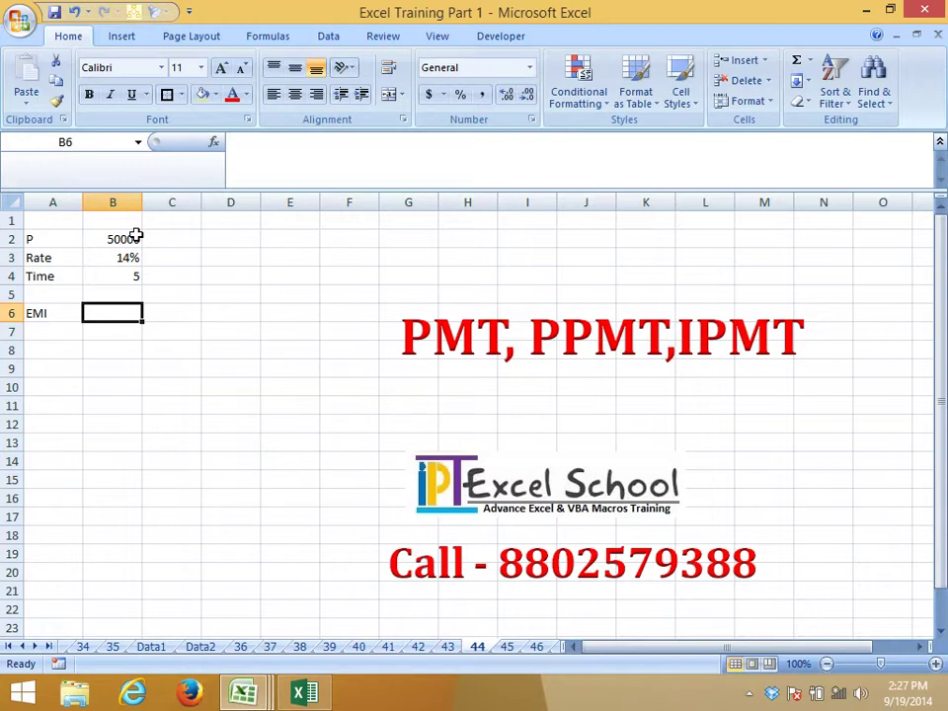
- Enter =PMT(B3/12, B4*12, B2) in B6, giving a monthly EMI of ($1,163.41)
text(=)
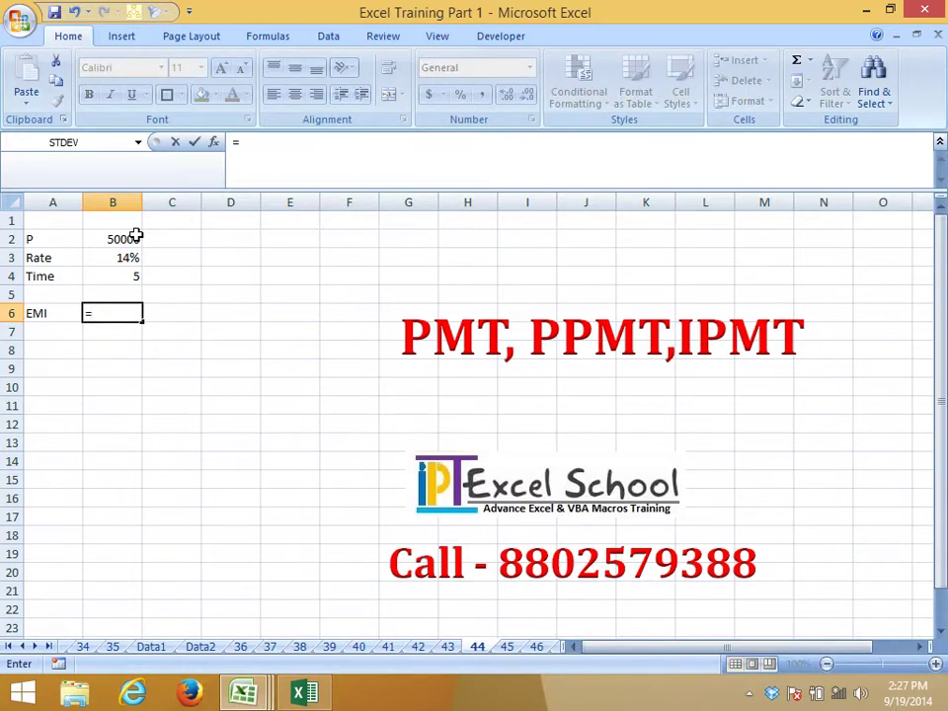
text(p)
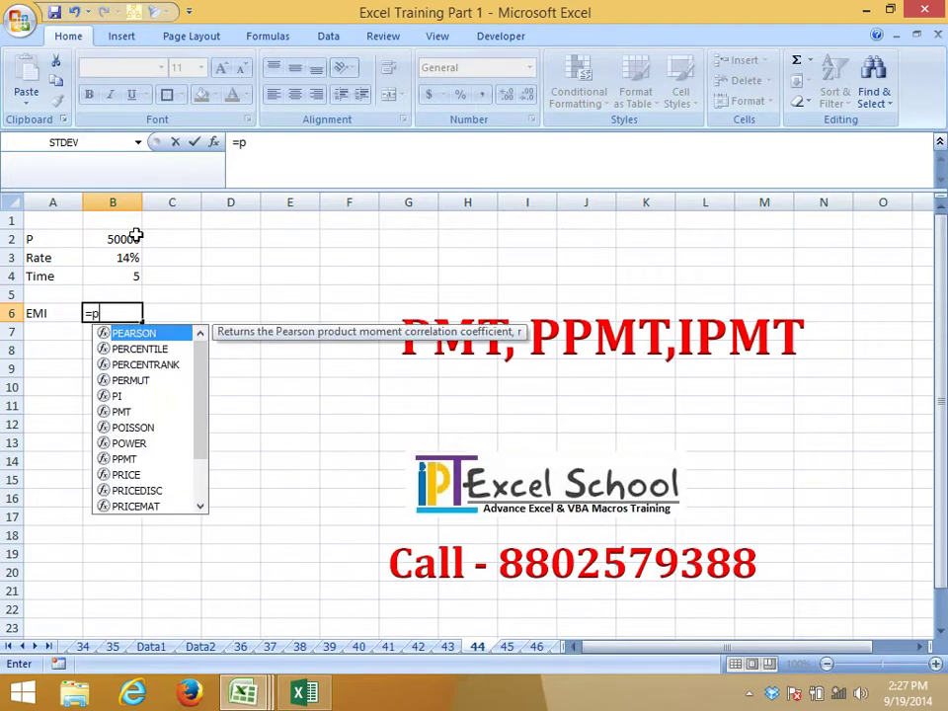
text(mt)
key(Tab)
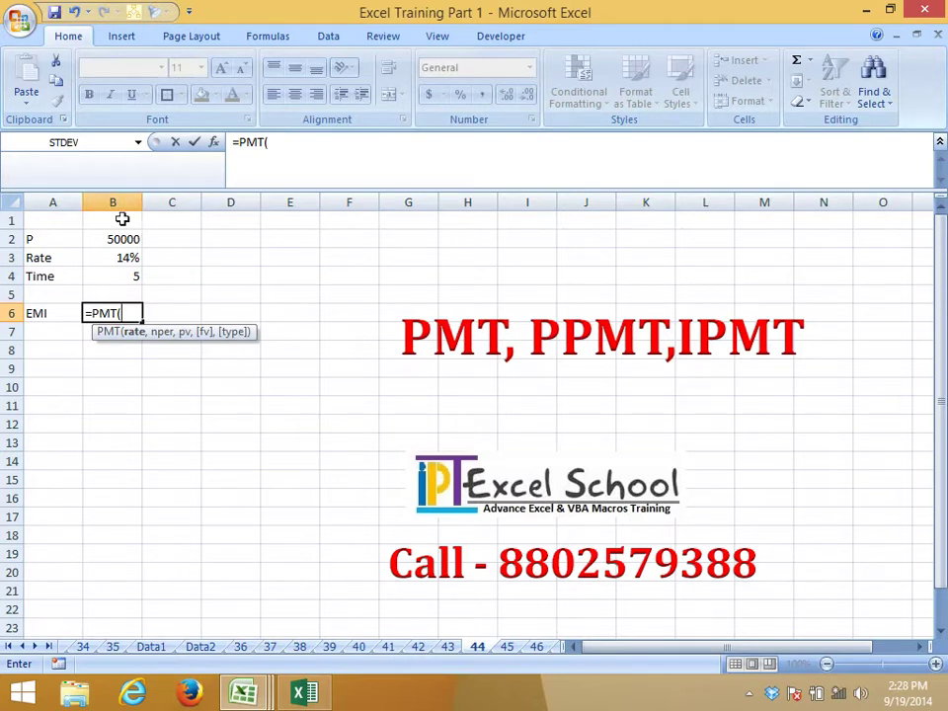
click(126, 257)
text(/)
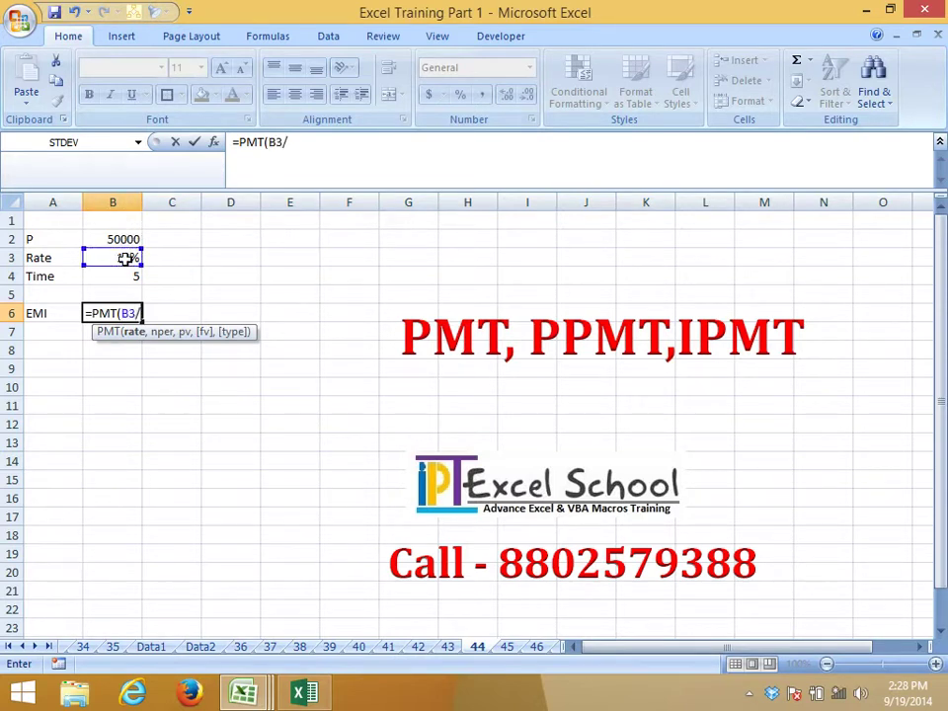
text(12)
text(,)
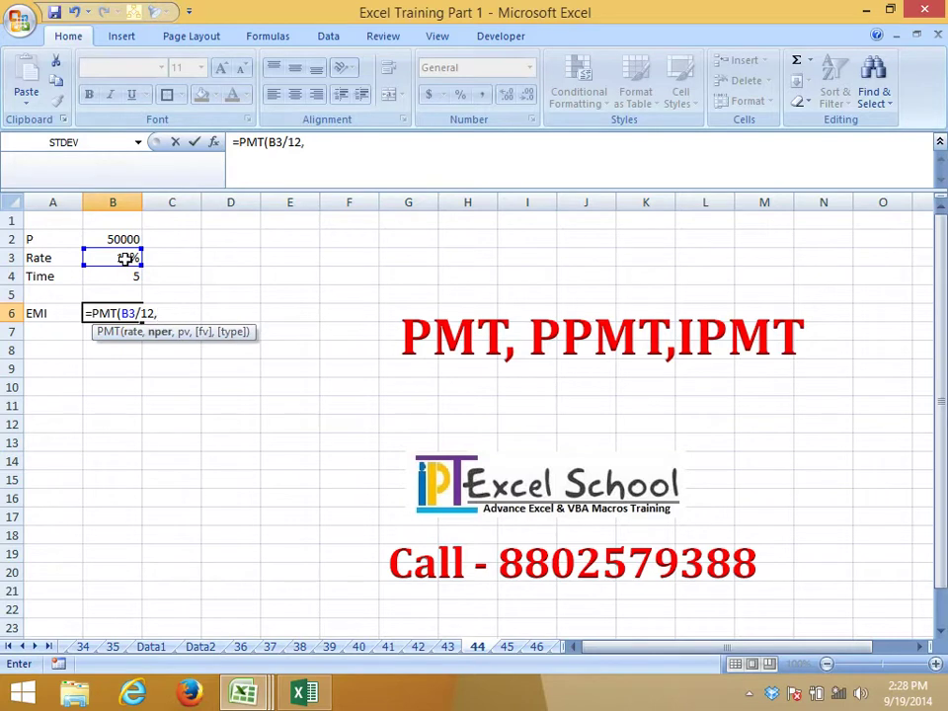
click(122, 277)
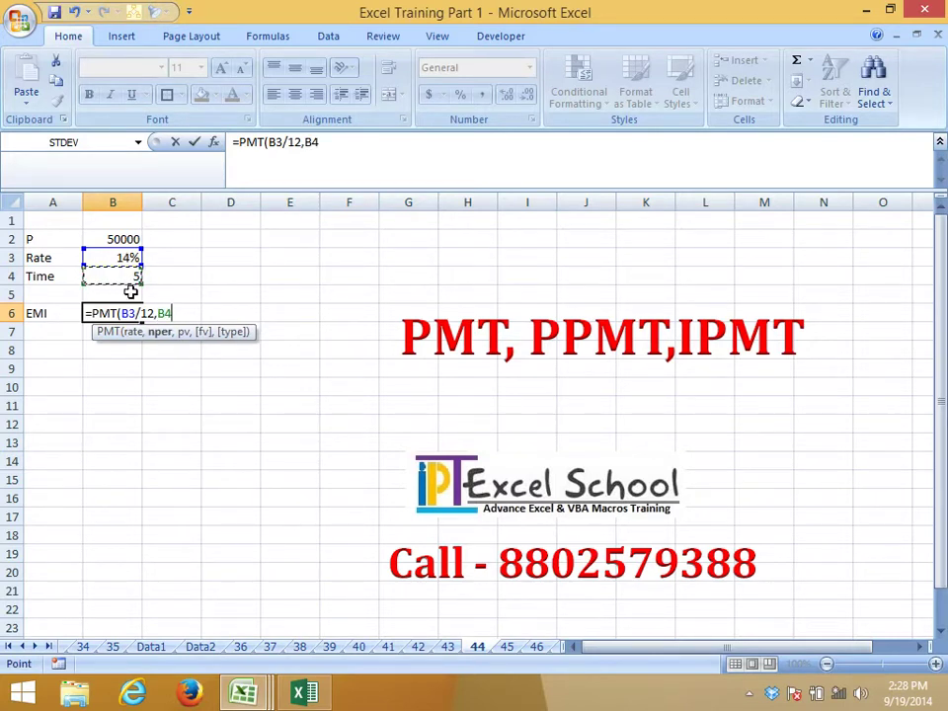
text(*12)
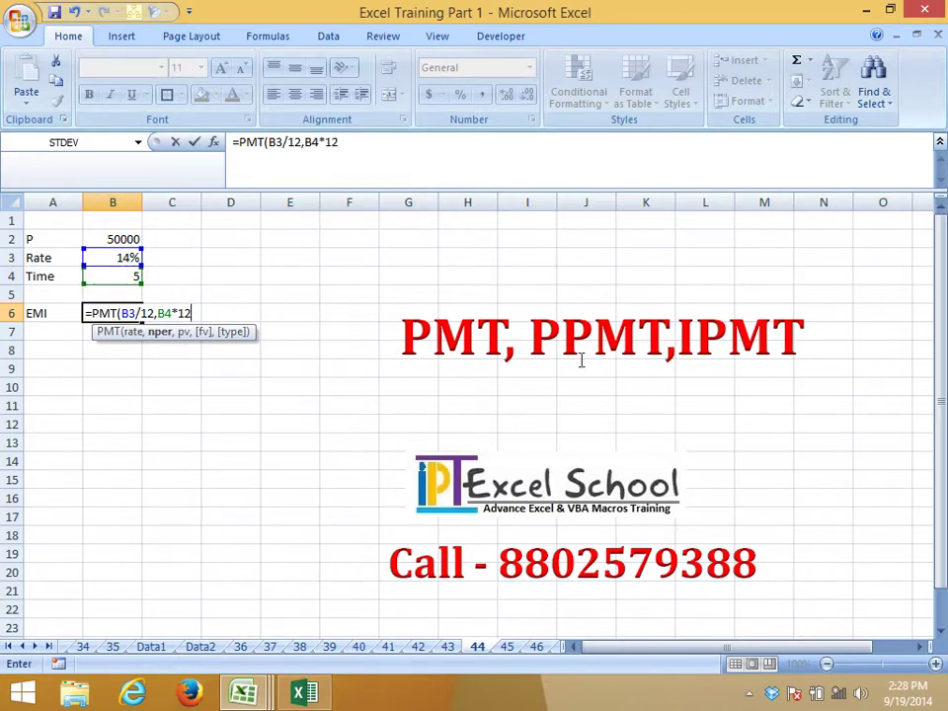
text(,)
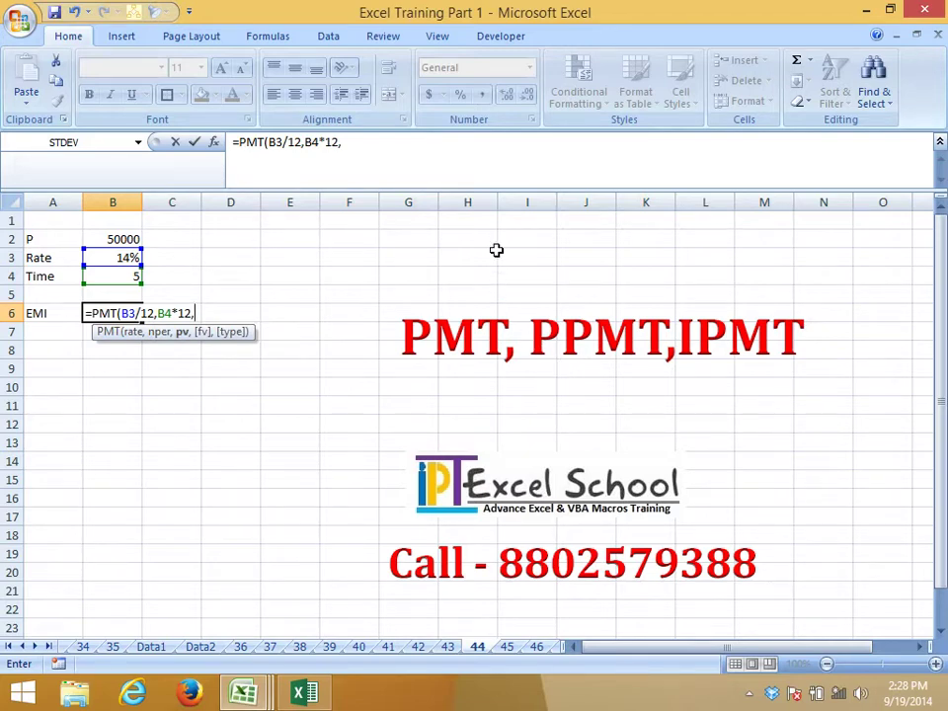
click(90, 240)
key(Return)
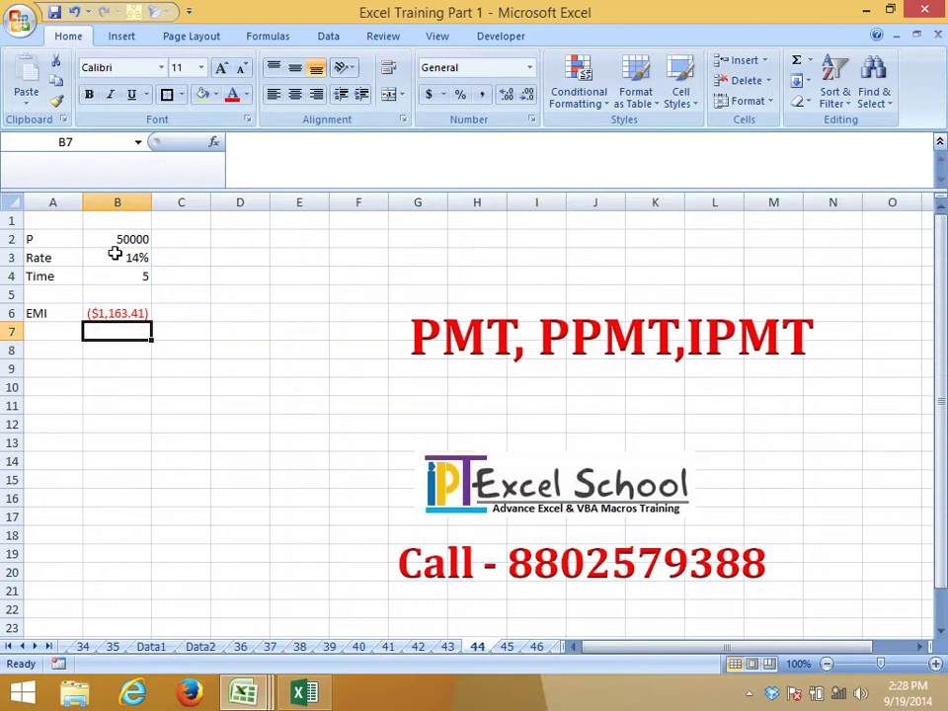
- Check the cells around the existing EMI formula in B6, ending at B9
key(Up)
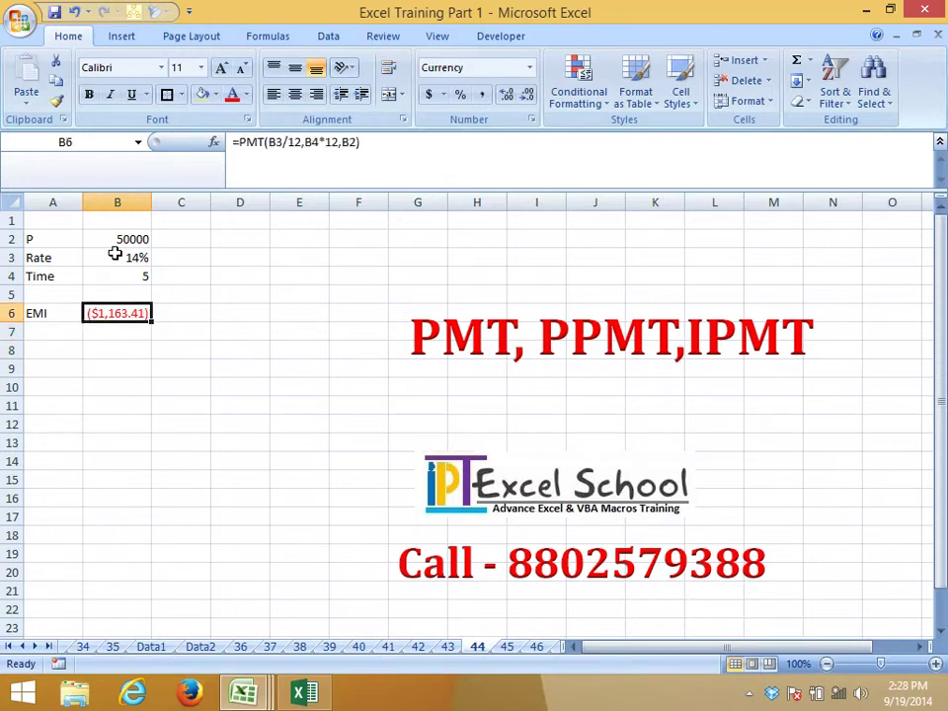
key(Down)
key(Down)
key(Down)
key(Up)
key(Up)
key(Up)
key(Up)
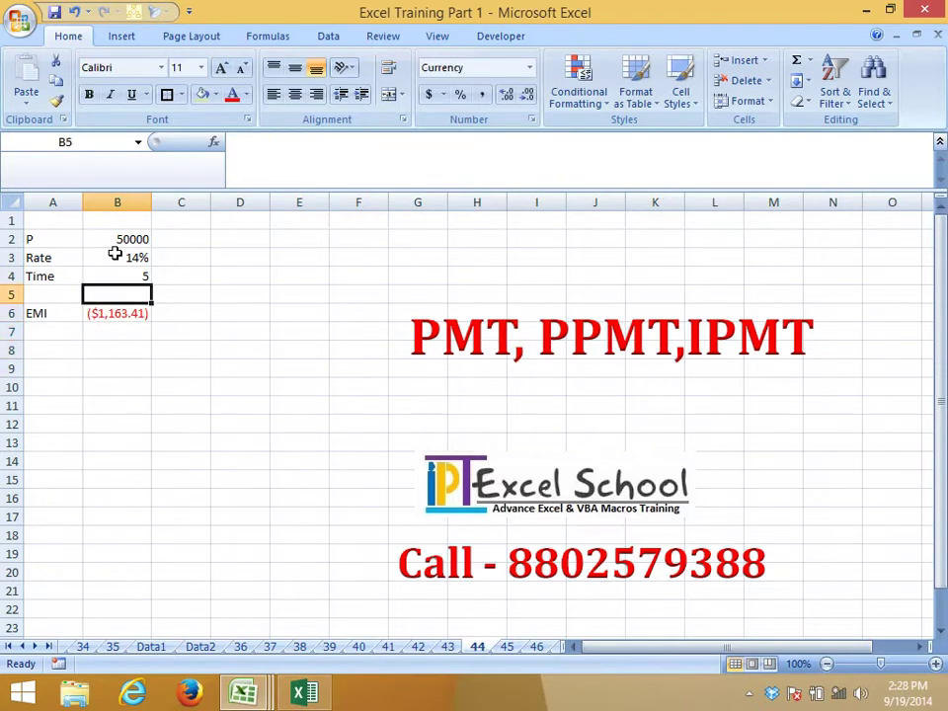
key(Down)
key(Down)
key(Down)
key(Left)
key(Up)
key(Up)
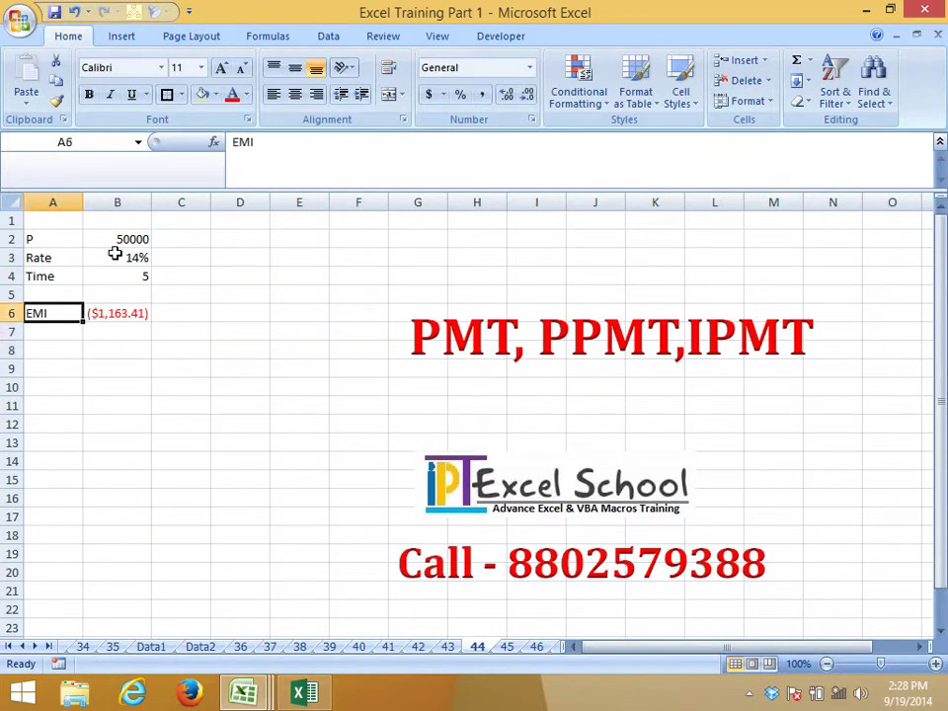
key(Right)
key(Down)
key(Down)
key(Down)
key(Down)
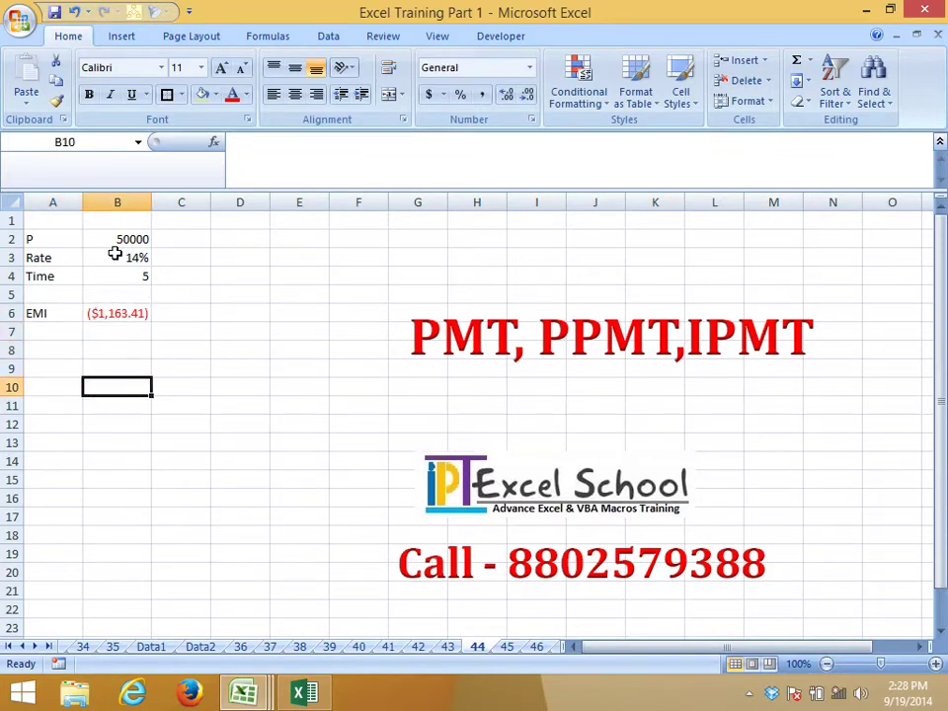
key(Up)
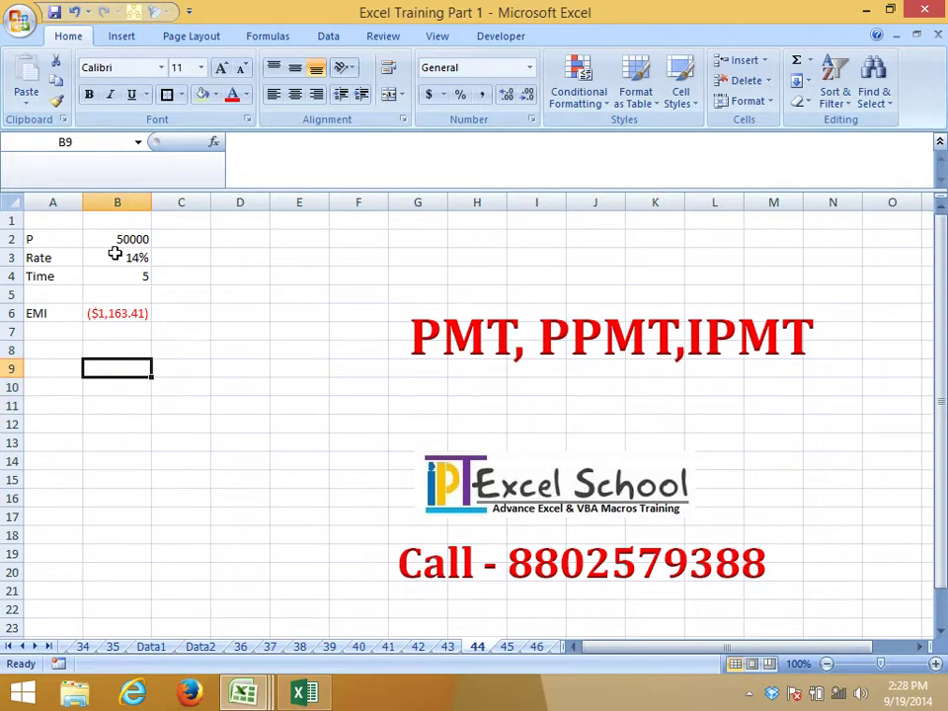
- Enter 500000 in B9, 11% in B10 and 10 in B11
text(500000)
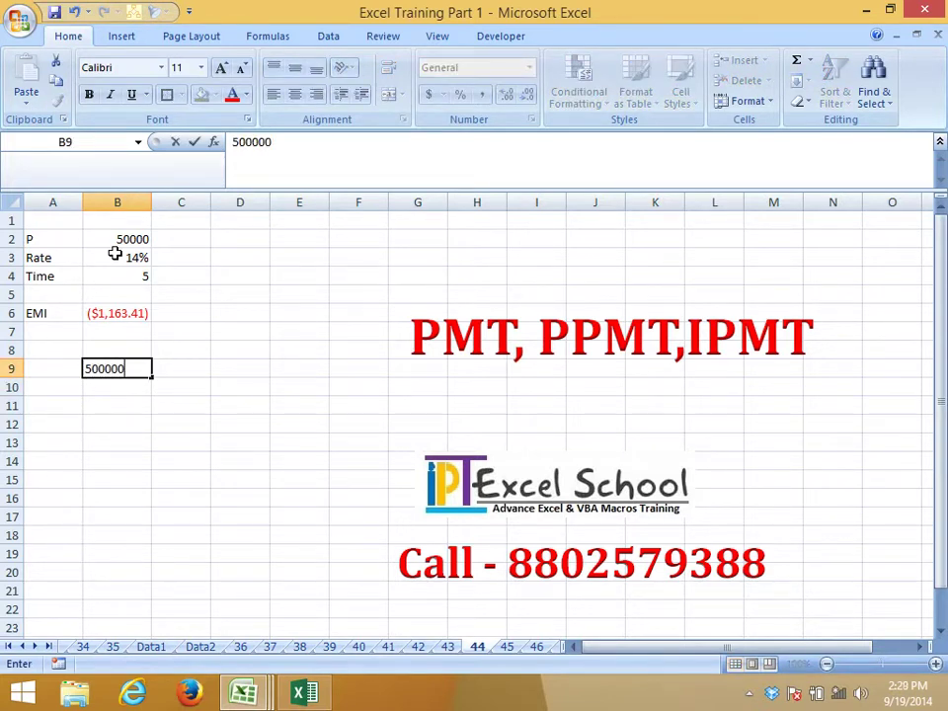
key(Return)
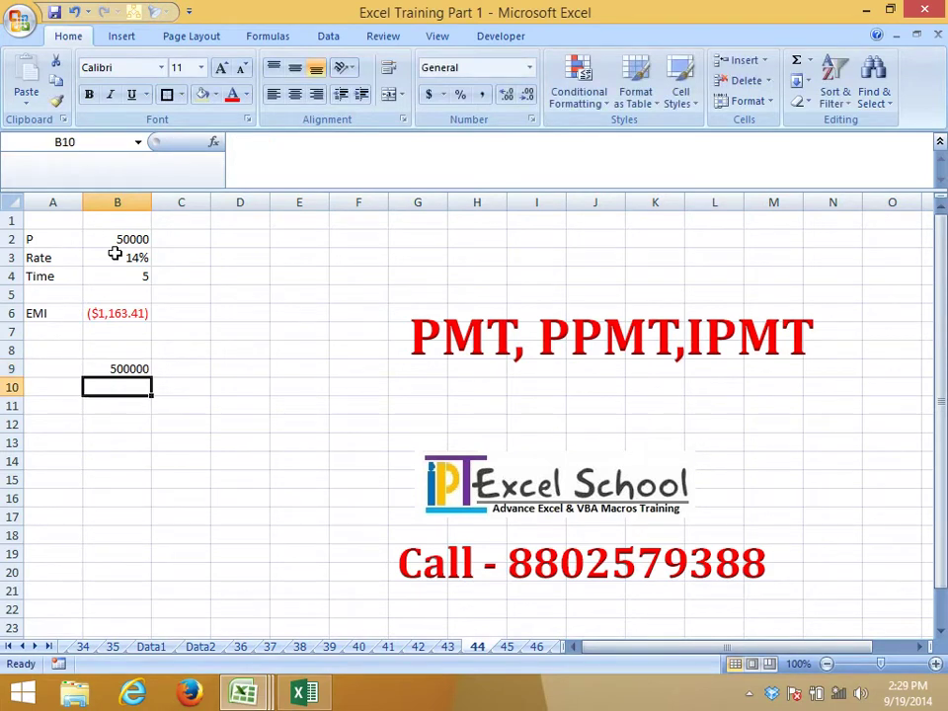
text(11)
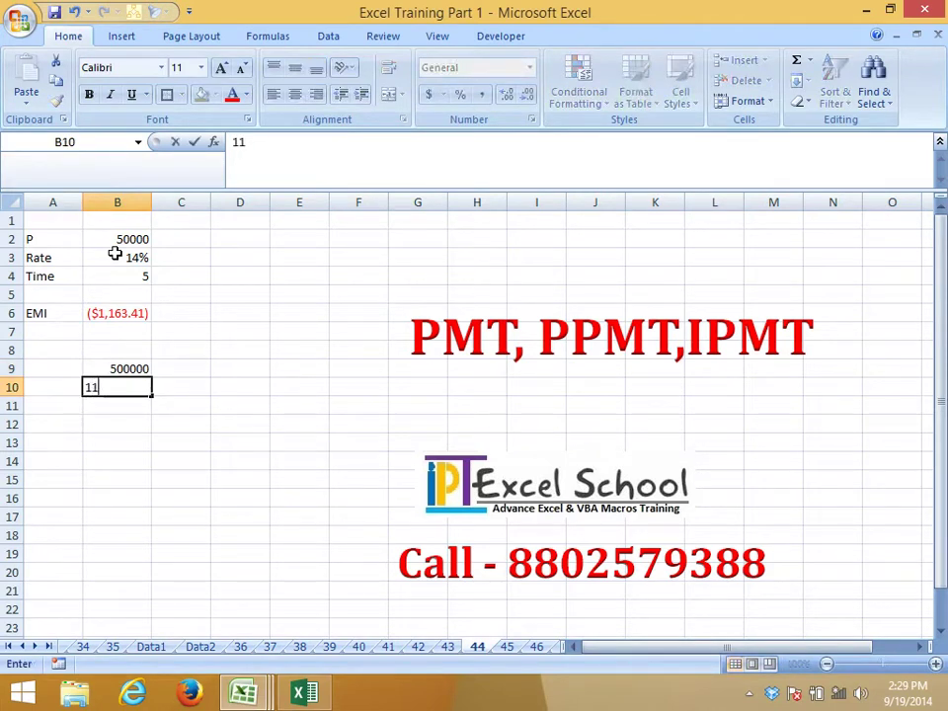
text(%)
key(Return)
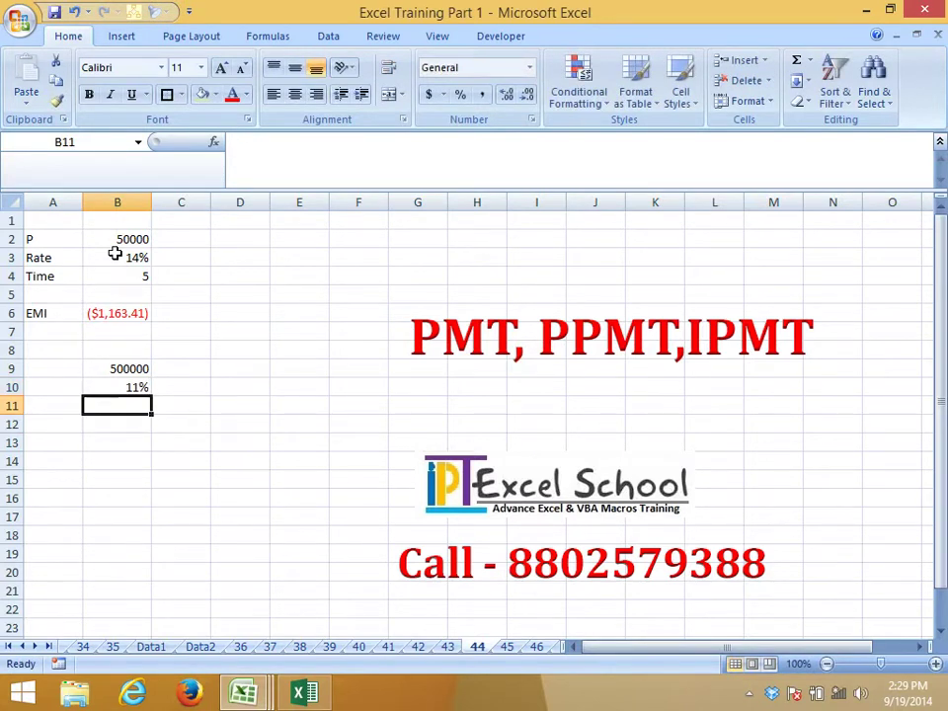
text(10)
key(Return)
key(Return)
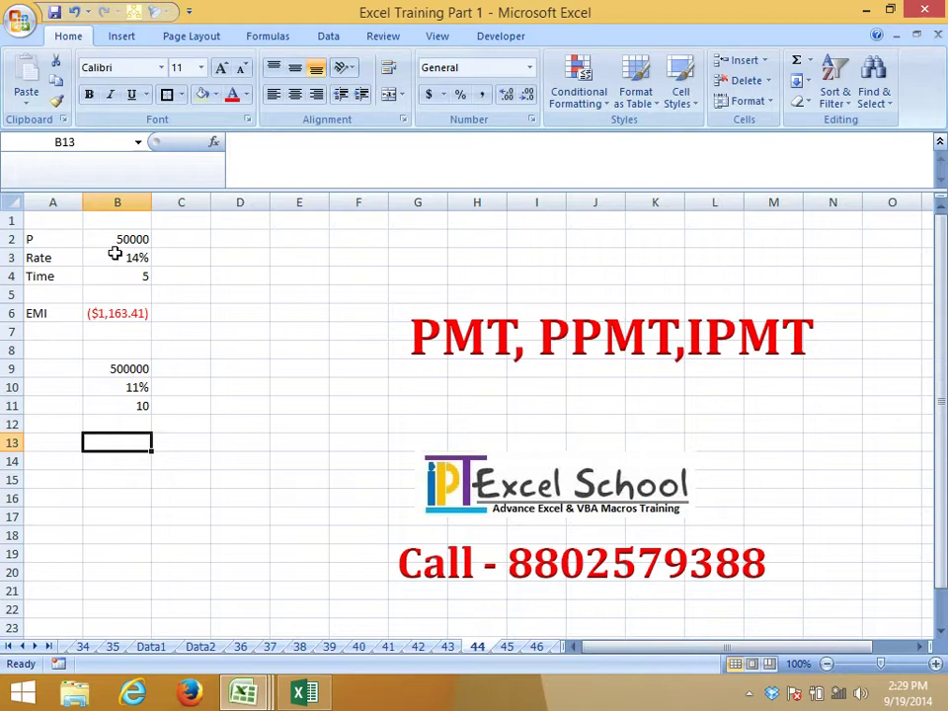
- Enter =PMT(B10/12,B11*12,0,B9) in B13, returning ($2,304.17)
text(=)
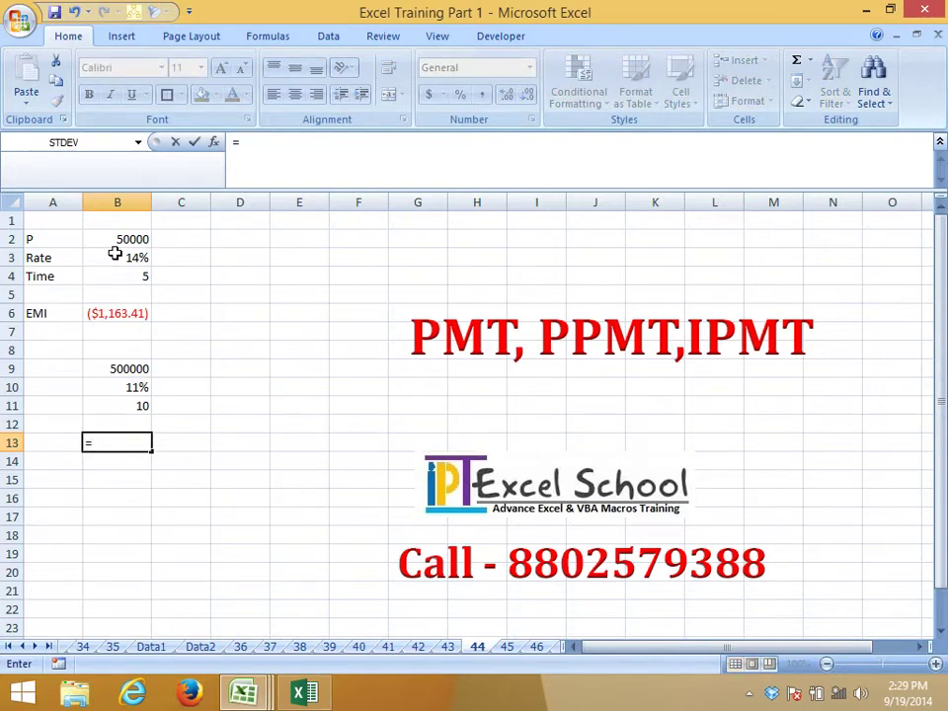
text(pmt)
key(Tab)
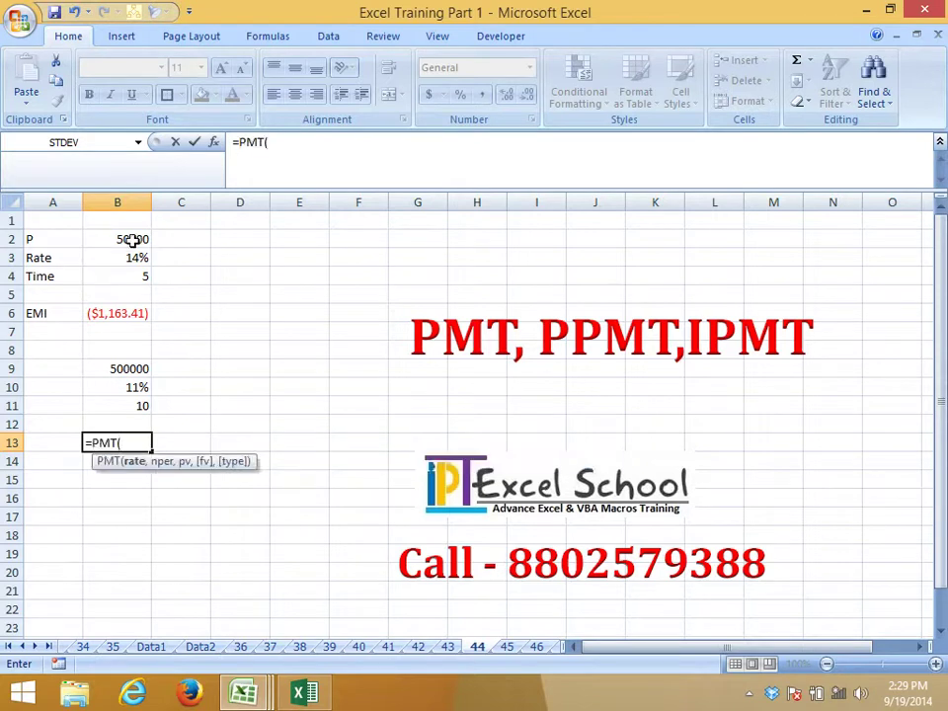
click(132, 390)
text(/1)
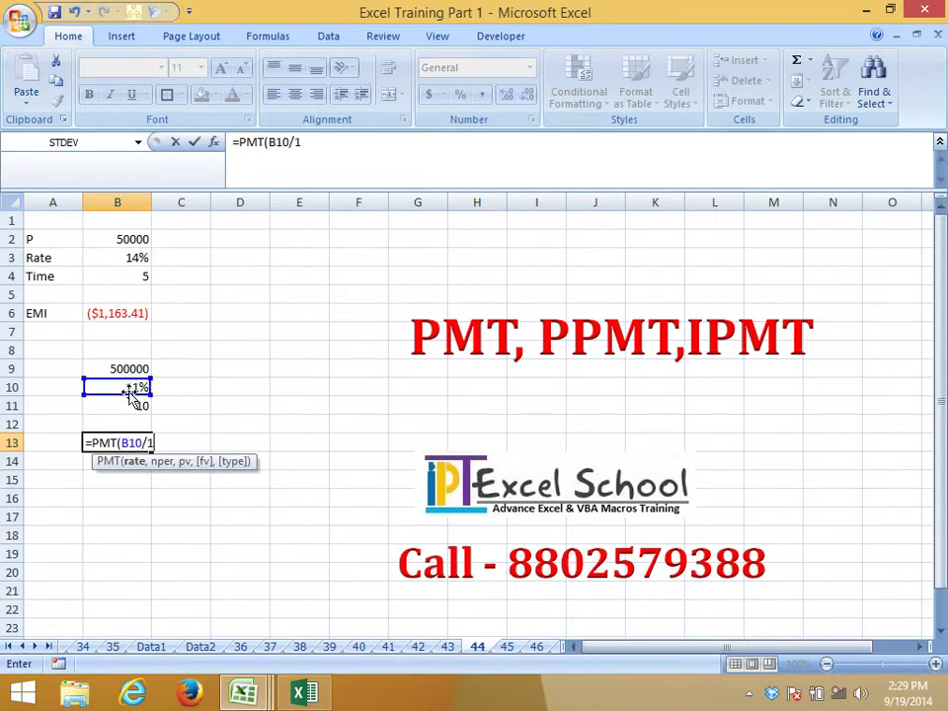
text(2,)
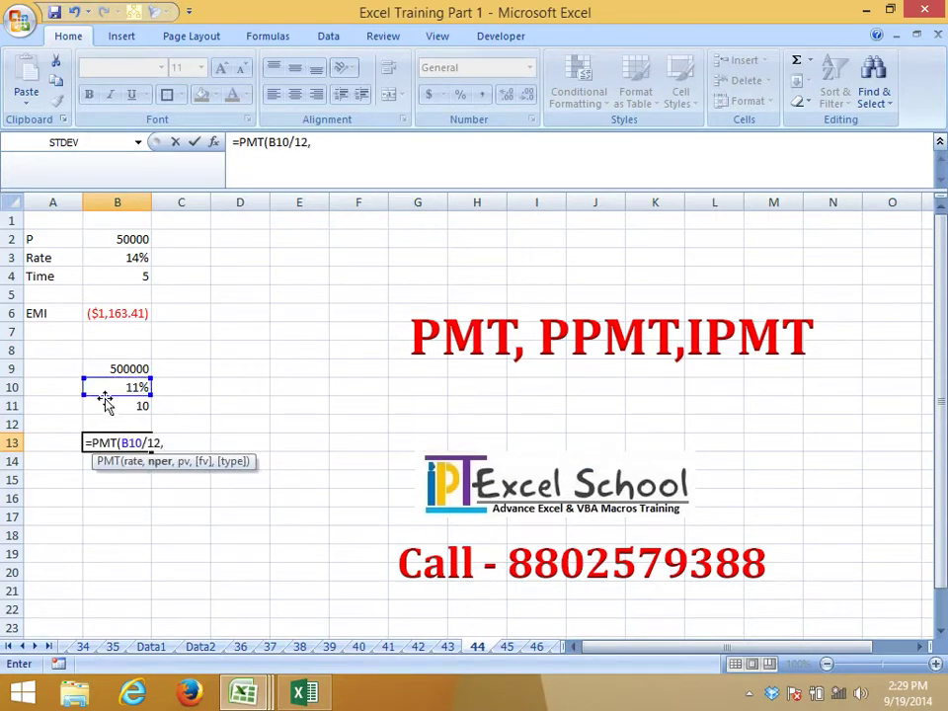
click(112, 400)
text(*)
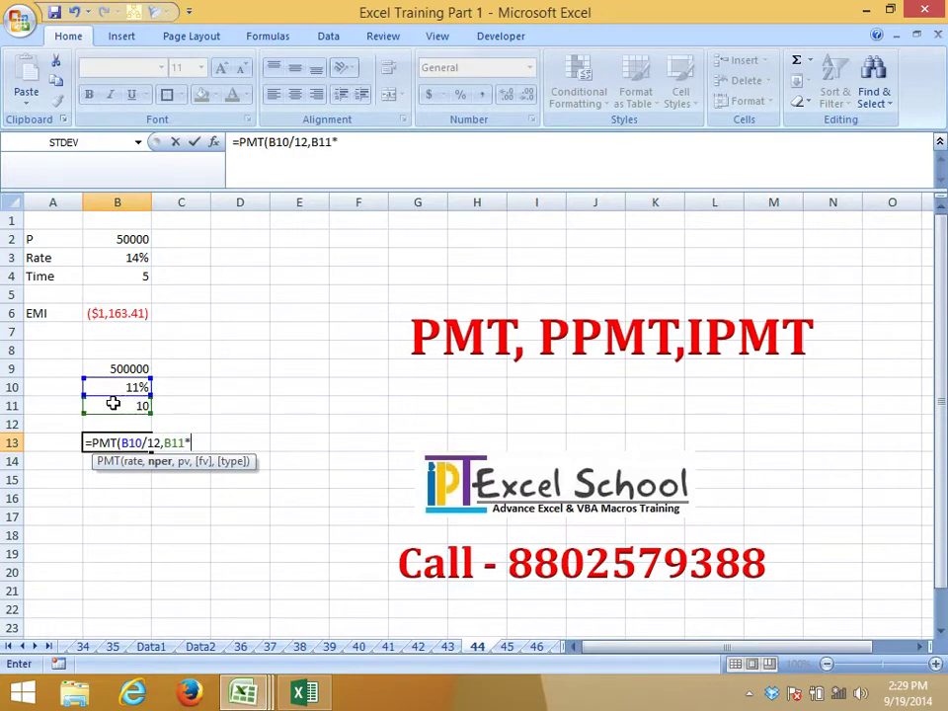
text(12,)
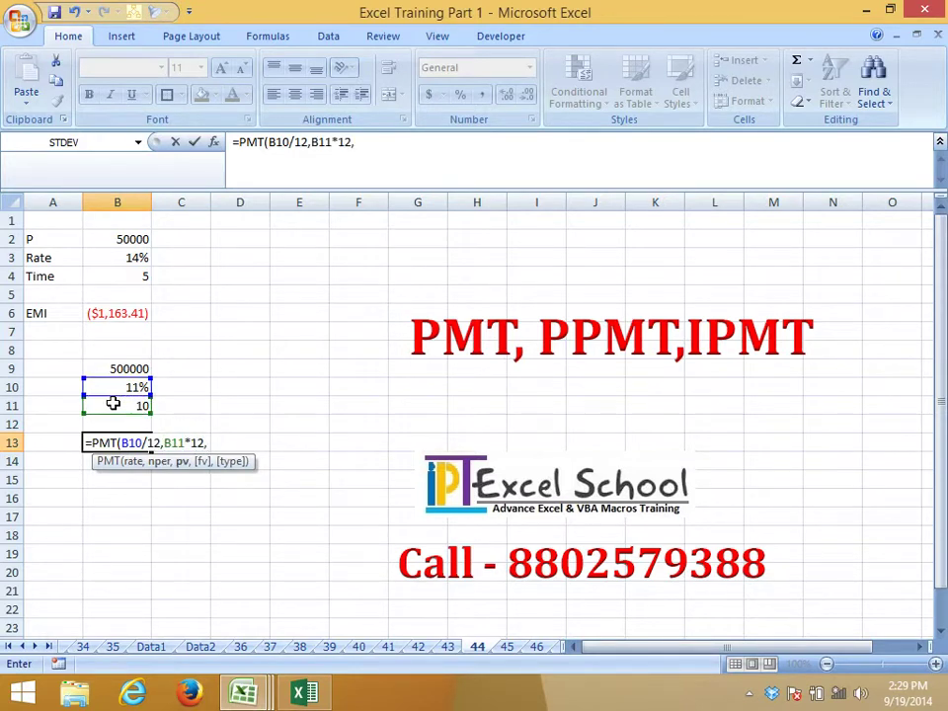
text(0)
text(,)
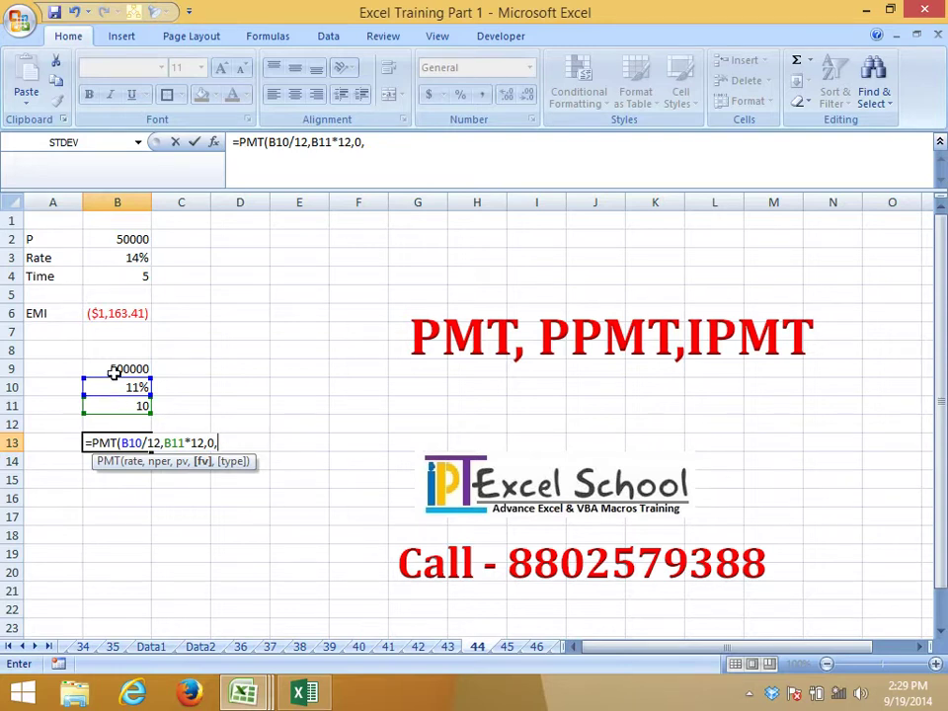
click(115, 368)
key(Return)
key(Return)
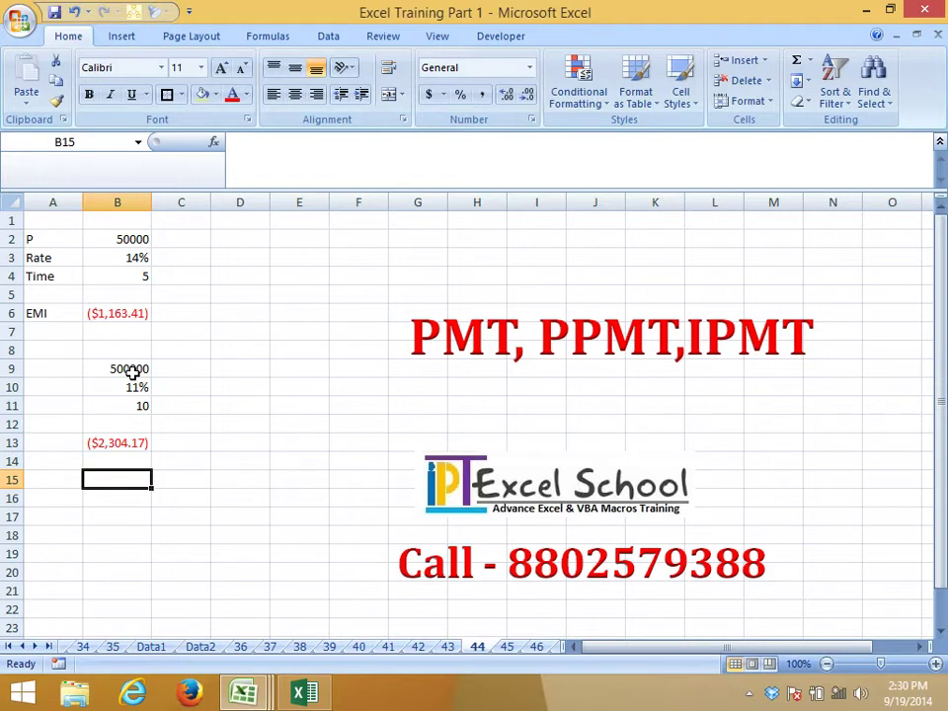
- Inspect the 500000 value in B9 and leave it unchanged
click(131, 370)
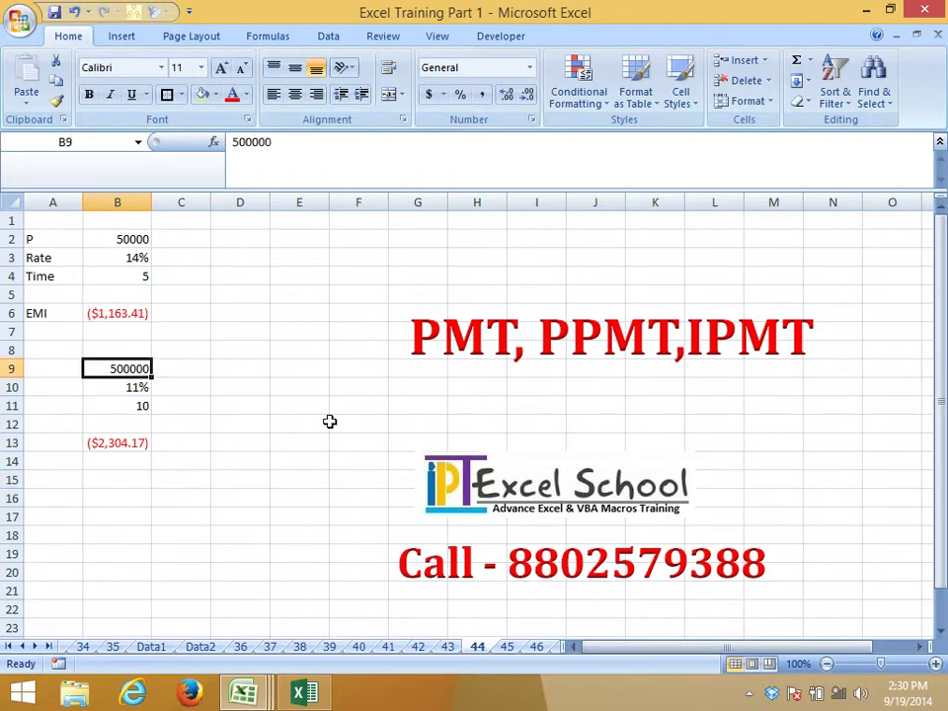
click(290, 143)
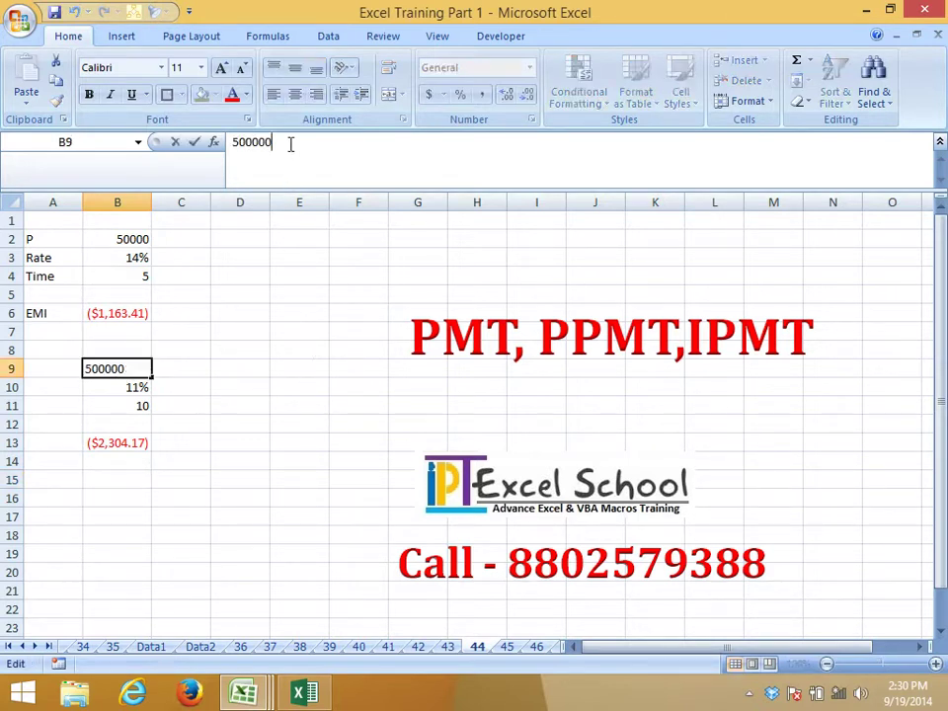
key(Left)
key(Left)
key(Left)
key(Left)
key(Left)
key(Return)
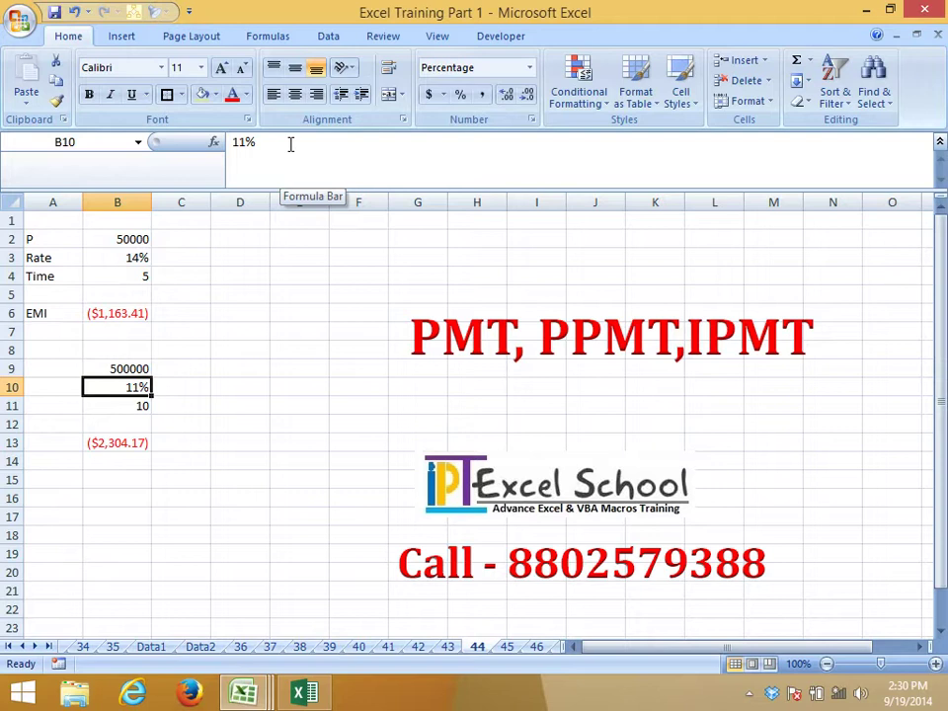
- Format the B6 EMI result as General so it reads -1163.4125
click(138, 313)
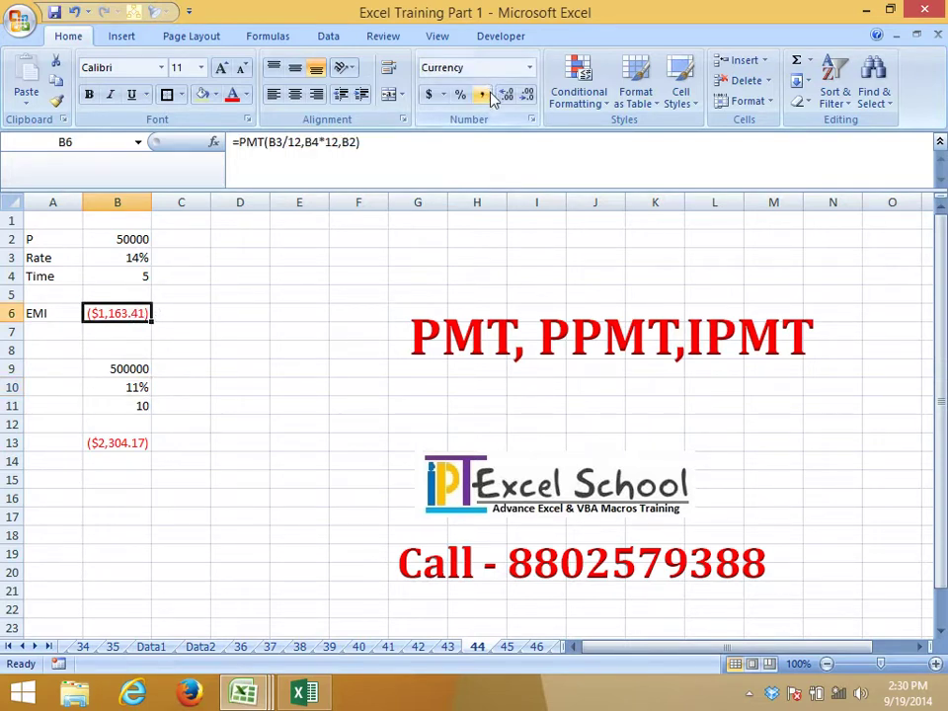
click(531, 119)
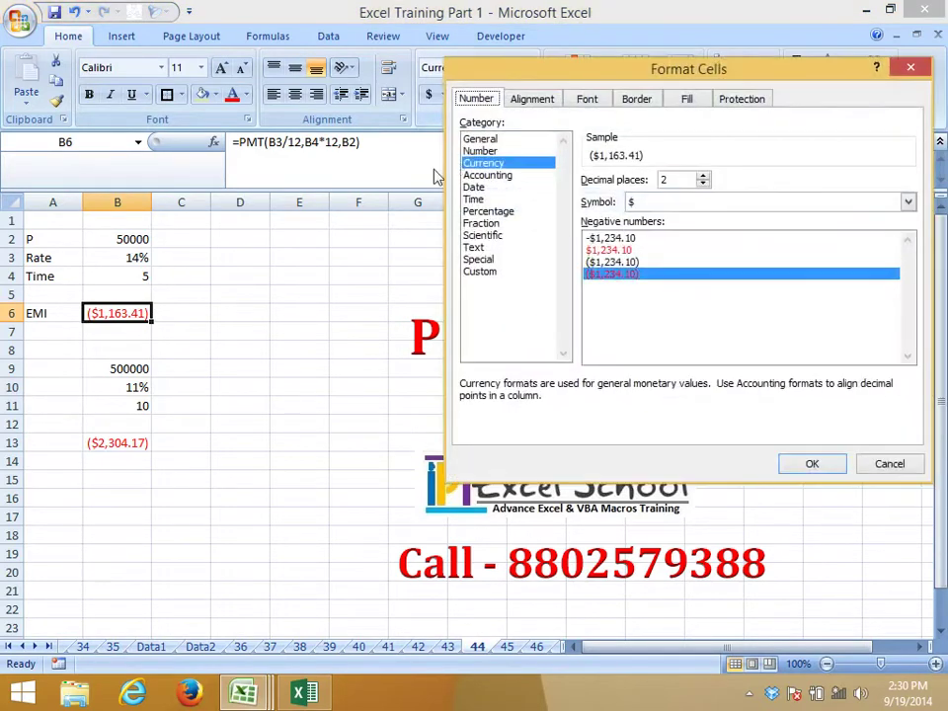
click(480, 138)
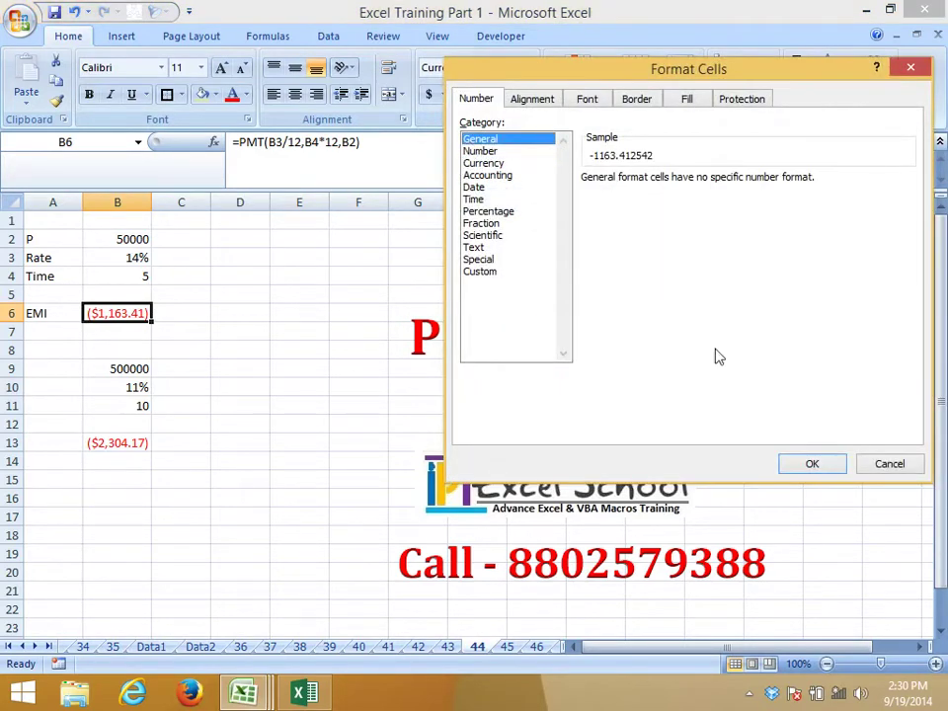
click(797, 472)
- Format the B13 payment as General so it reads -2304.1672
click(119, 446)
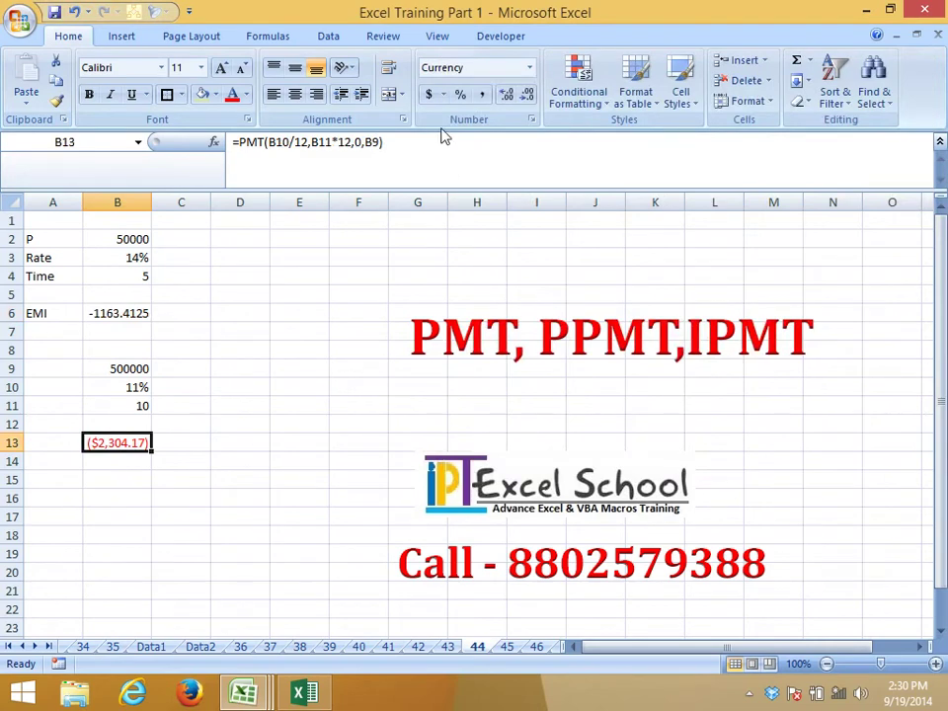
click(531, 119)
click(508, 139)
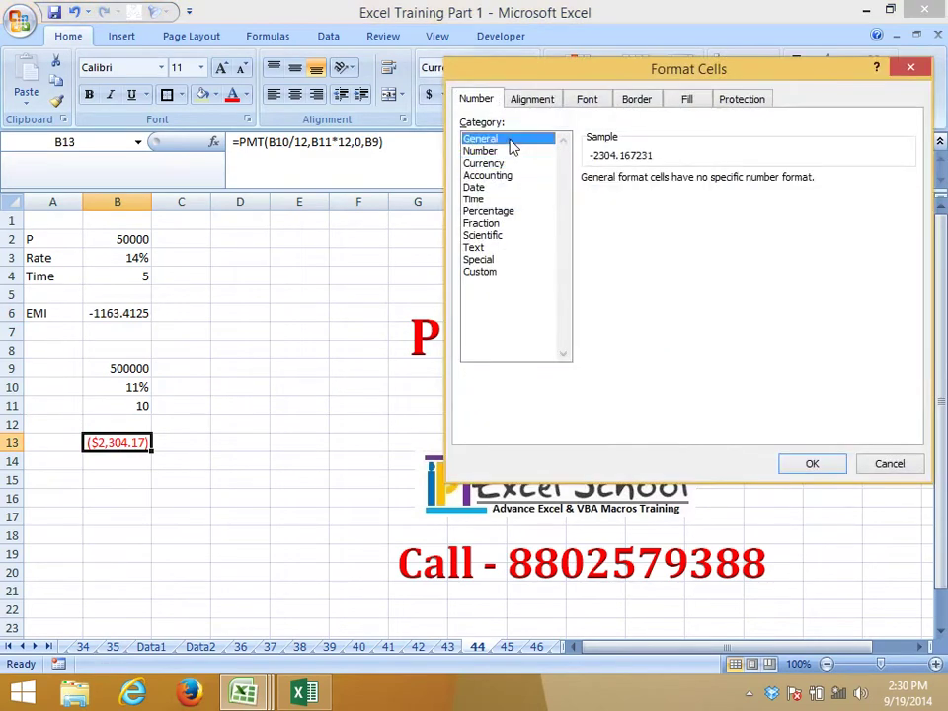
click(811, 463)
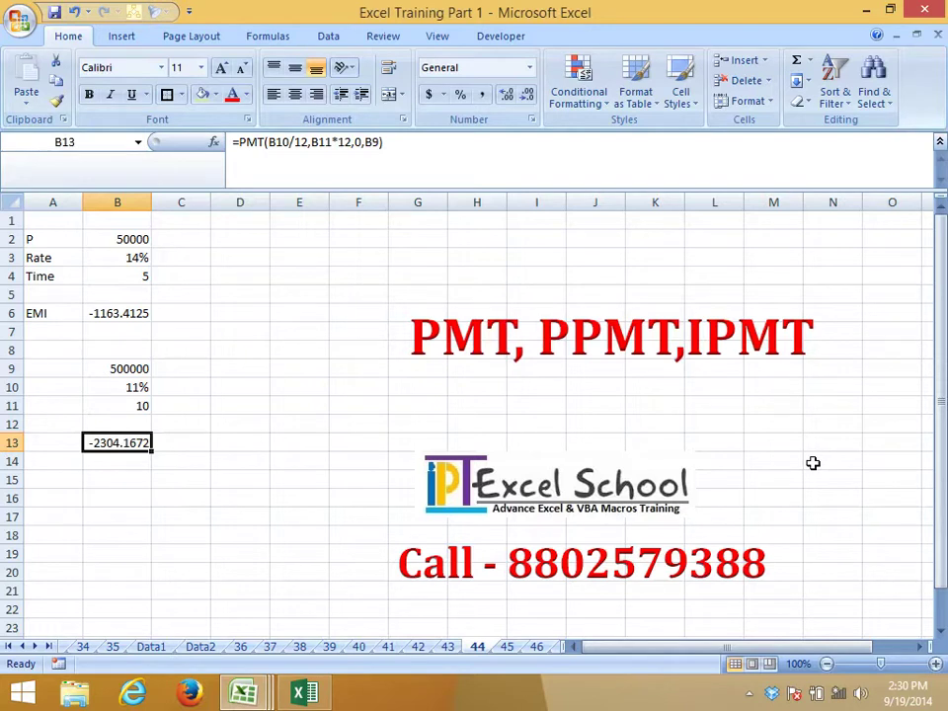
key(Right)
- Enter 10 in D10 and =-D10 in E10 so it shows -10
text(=)
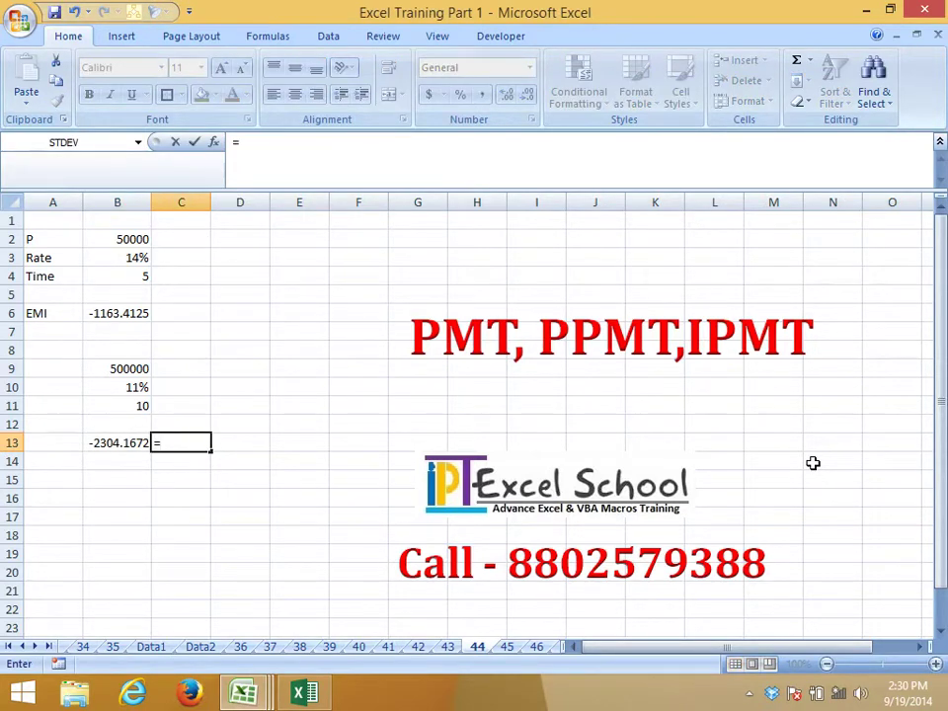
key(Escape)
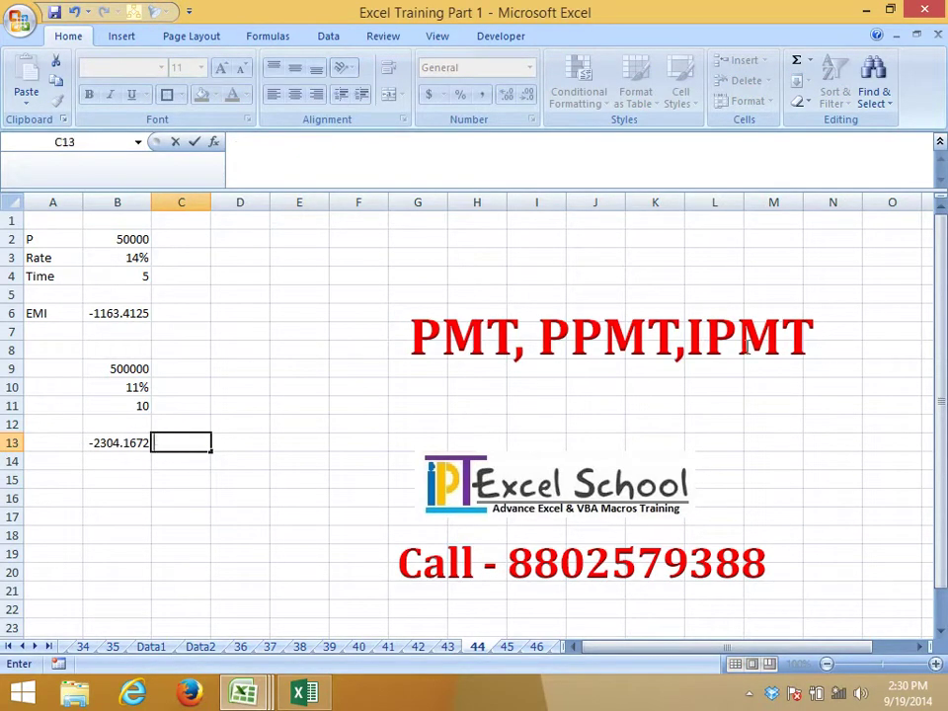
key(Down)
key(Right)
key(Up)
key(Up)
key(Up)
key(Up)
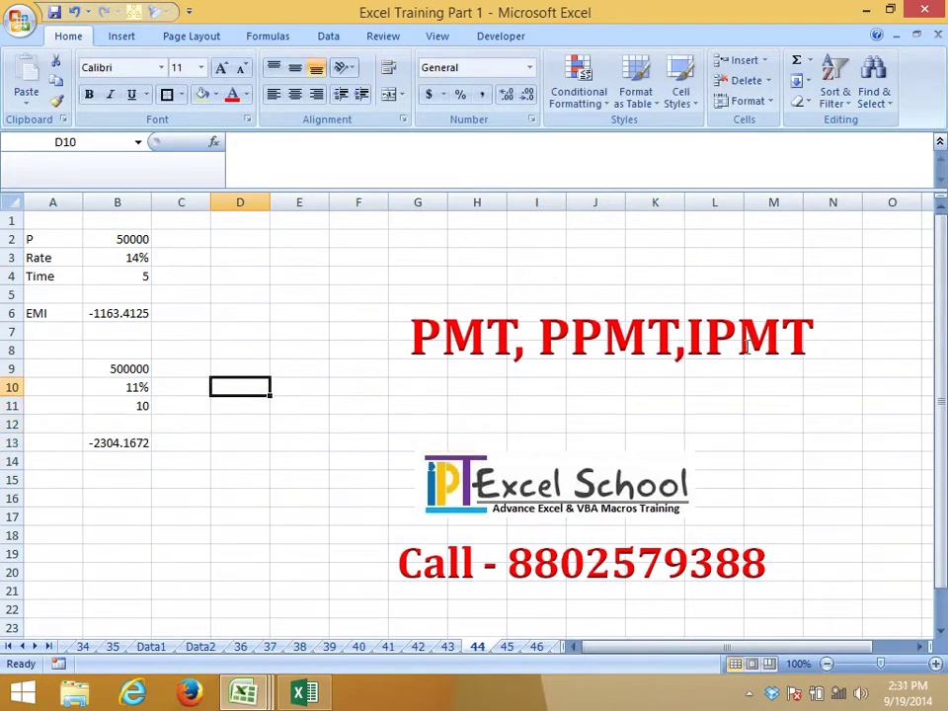
text(10)
key(Tab)
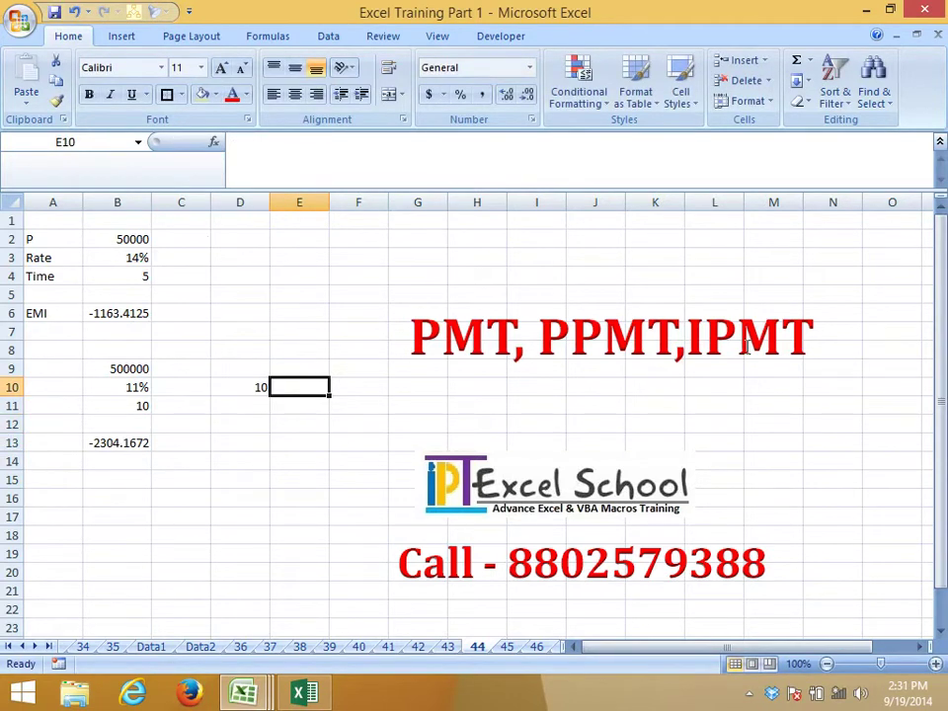
text(=-)
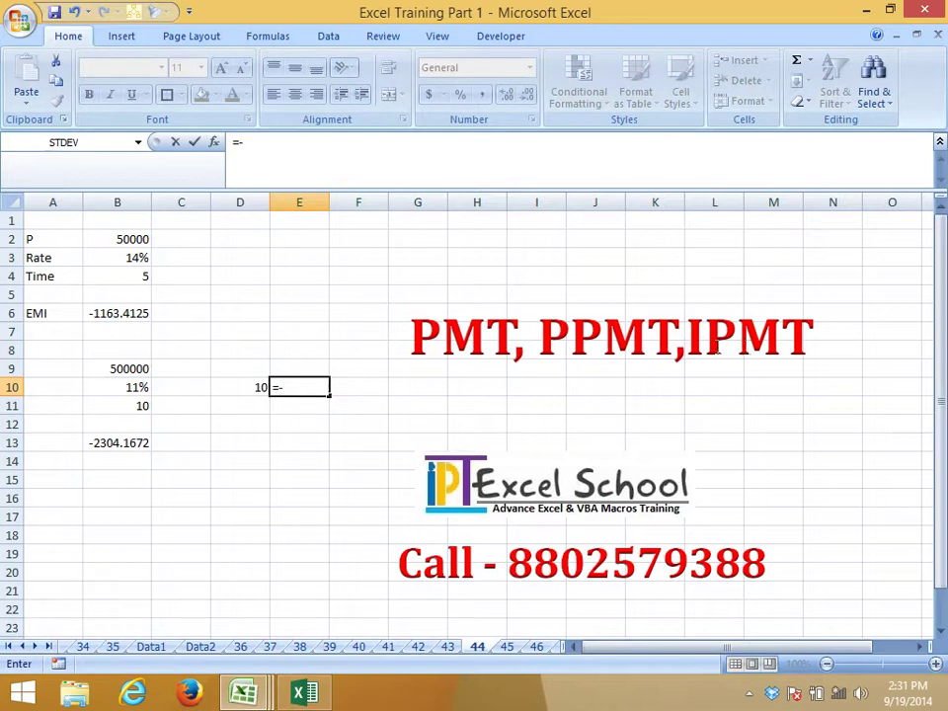
click(258, 384)
key(Return)
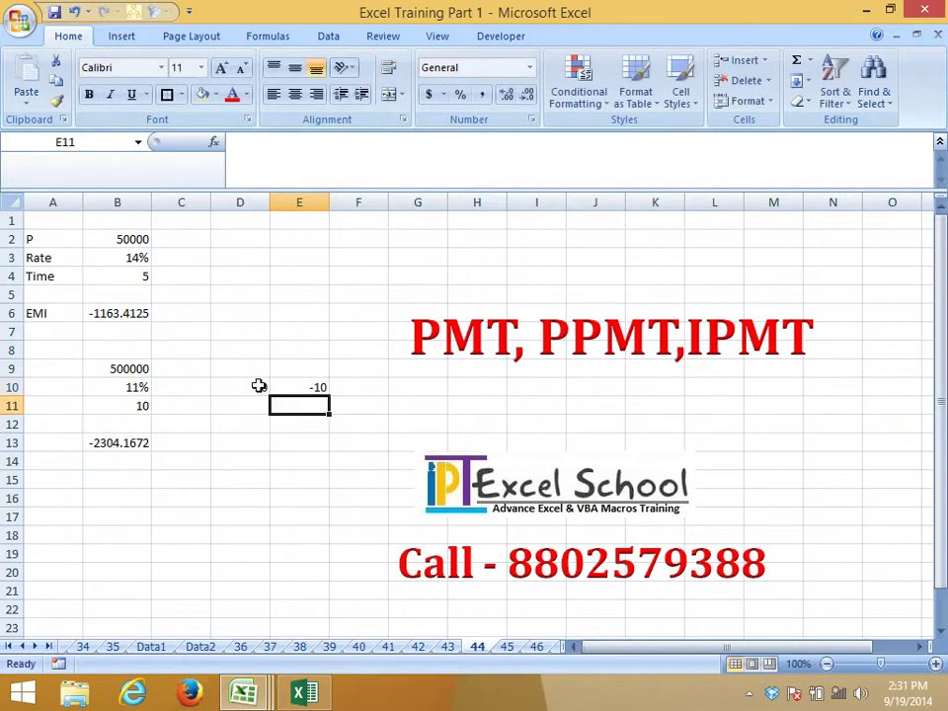
- Enter =-B13 in C13 to show the payment as positive 2304.167
key(Up)
key(Down)
key(Down)
key(Down)
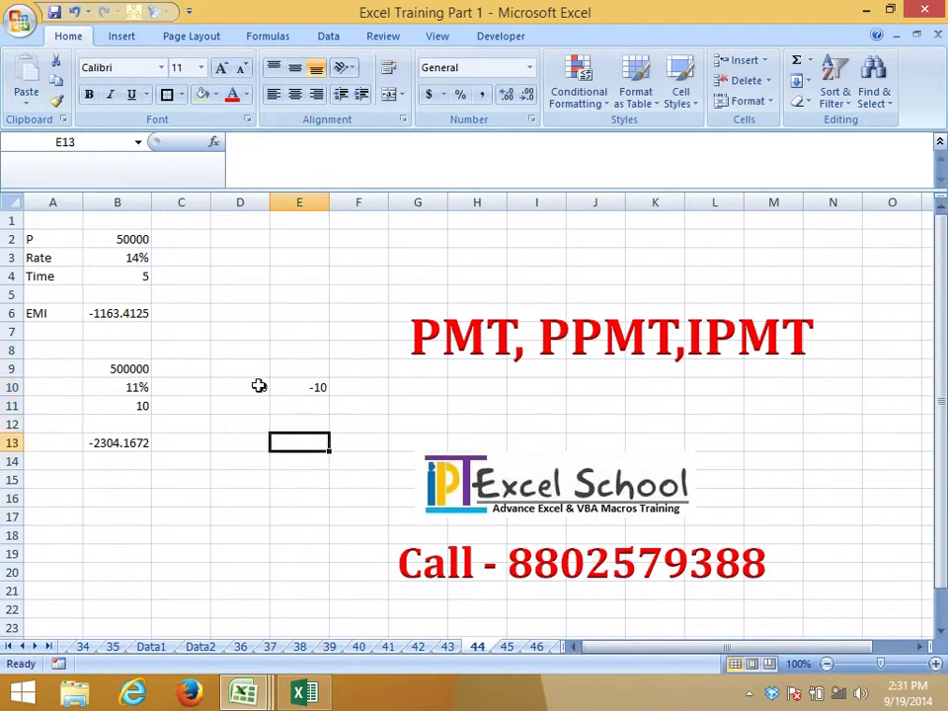
key(Left)
key(Left)
text(=-)
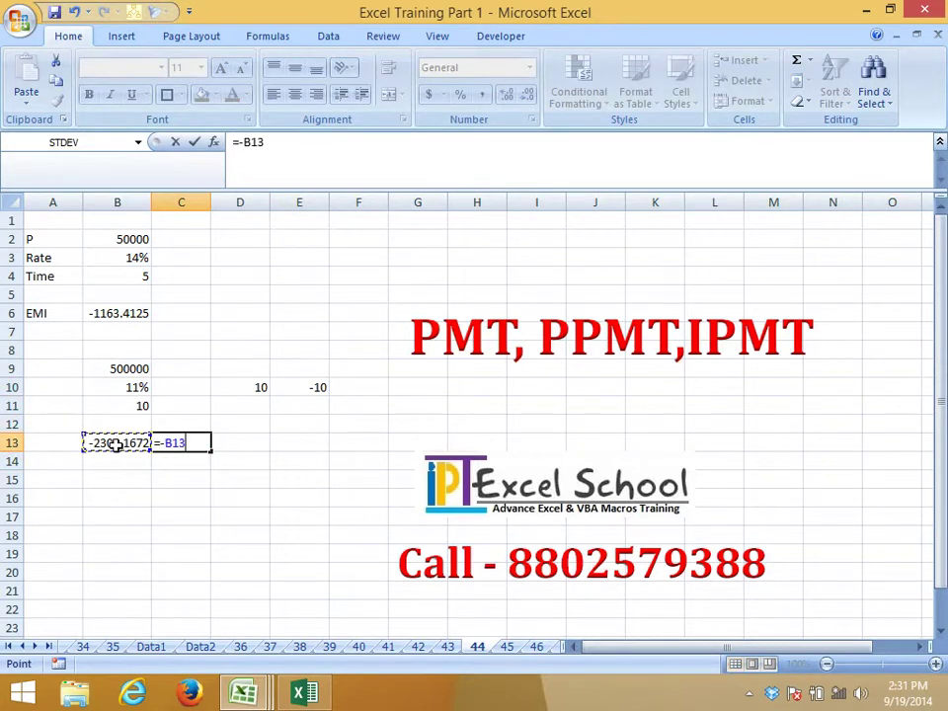
key(Return)
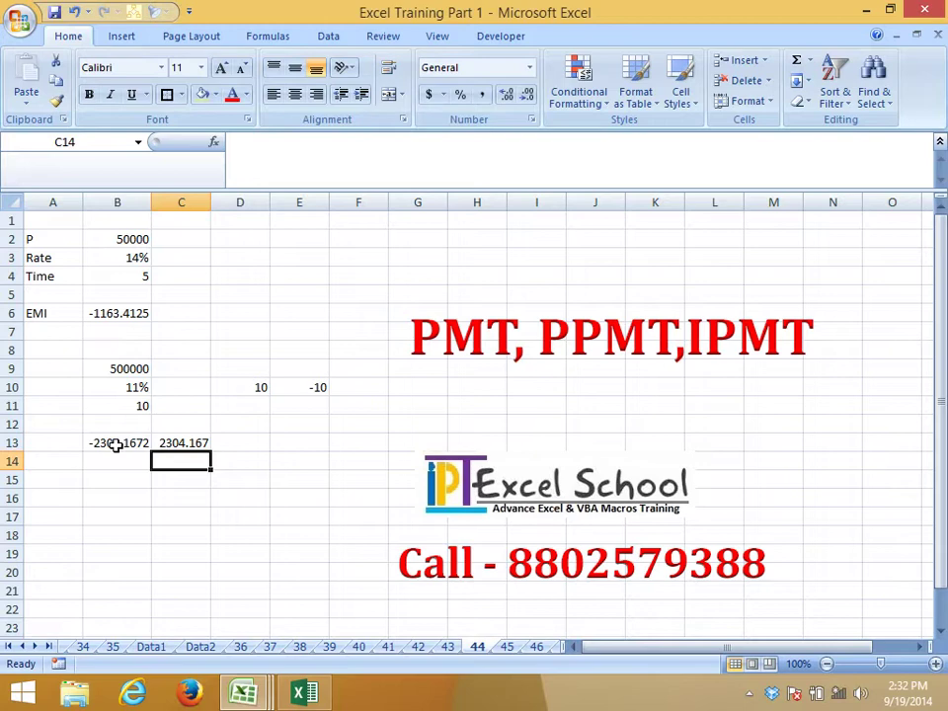
- Enter 324, 234, -3534, 23, 234, 234, 234 and -43 into B15:B22
scroll(118, 440, down, 1)
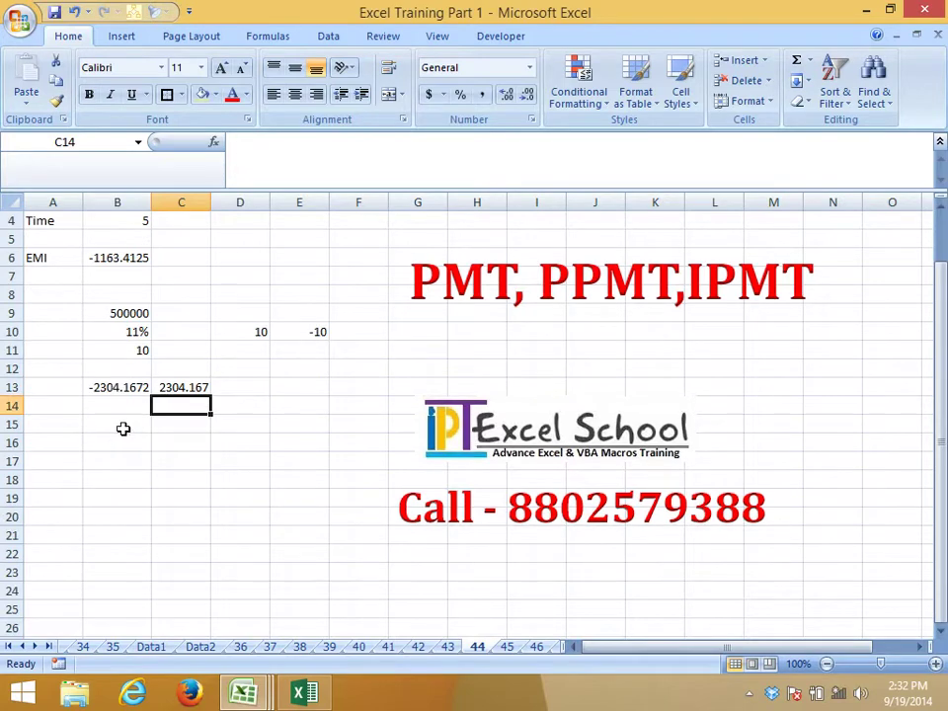
click(122, 424)
text(324)
key(Return)
text(234)
key(Return)
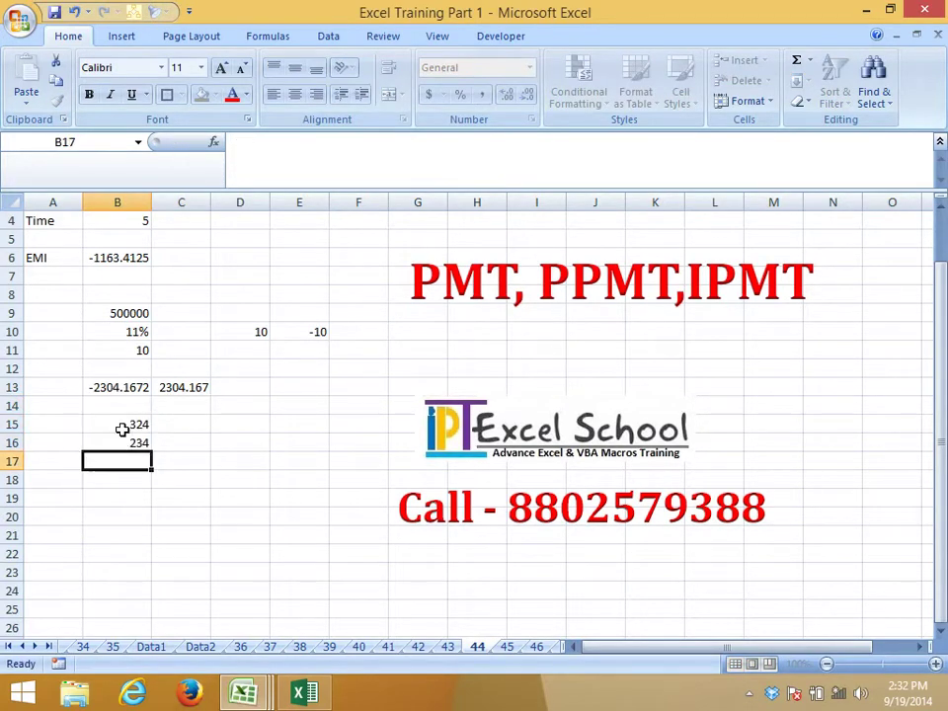
text(-3534)
key(Return)
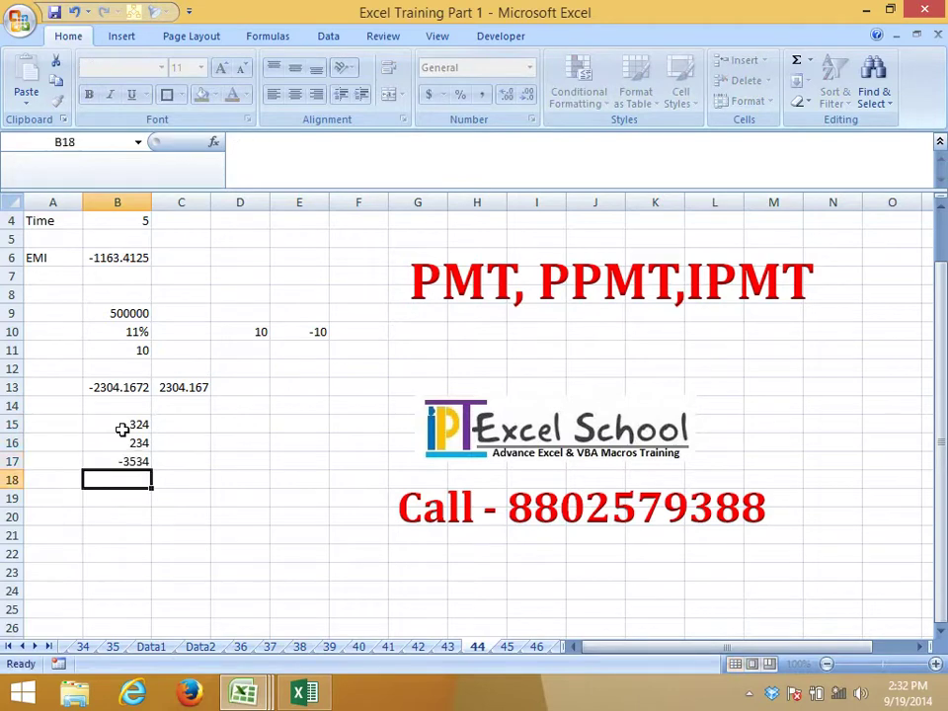
text(23)
key(Return)
text(234)
key(Return)
text(234)
key(Return)
text(234)
key(Return)
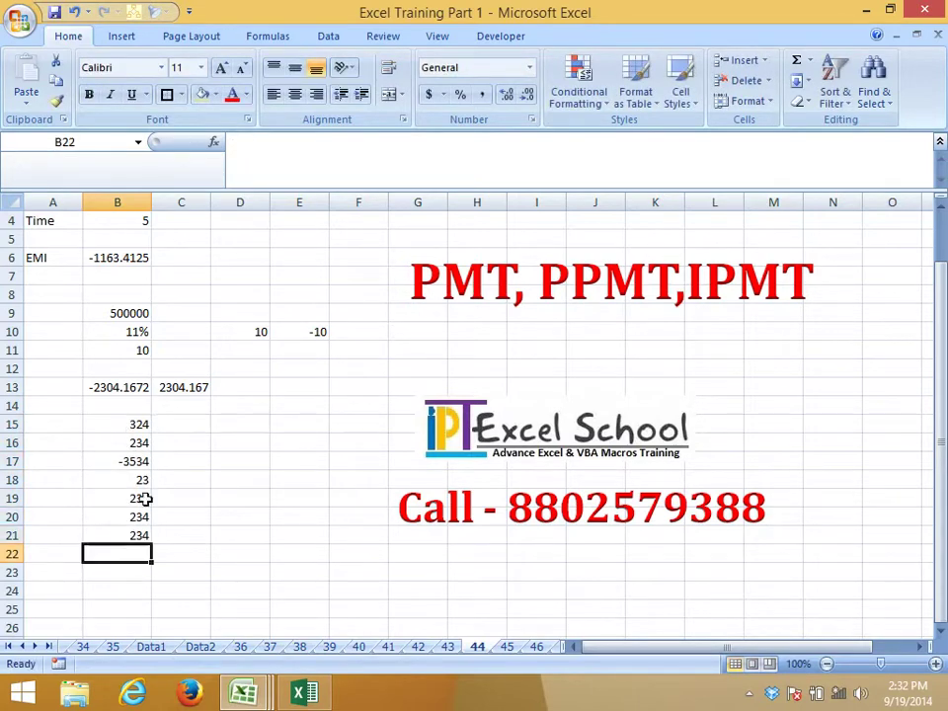
text(-43)
key(Return)
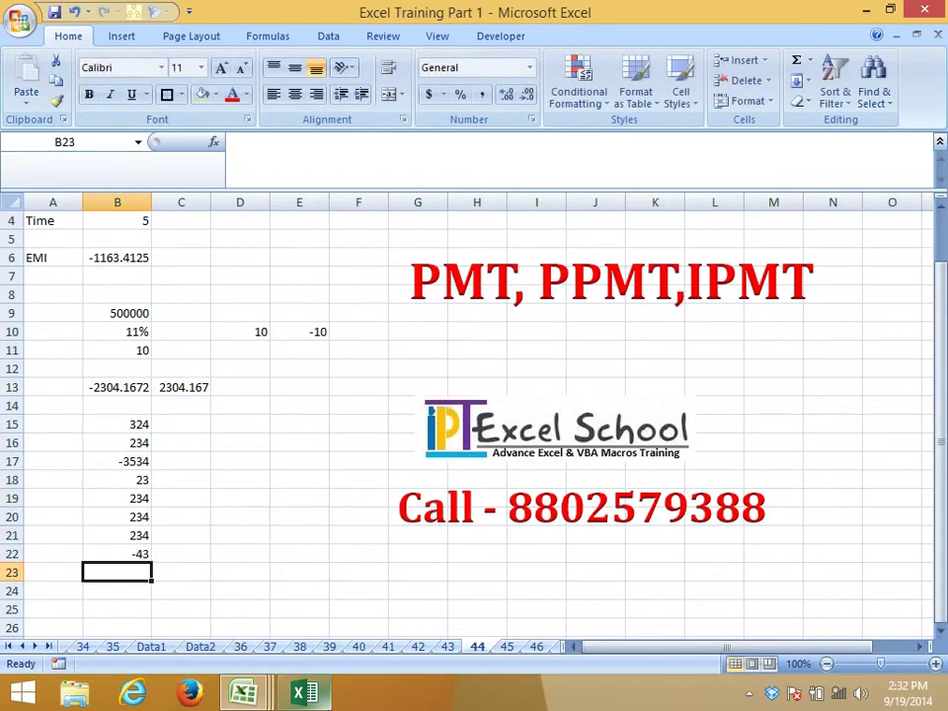
- Enter =ABS(B15) in C15
mouse_move(304, 693)
click(160, 458)
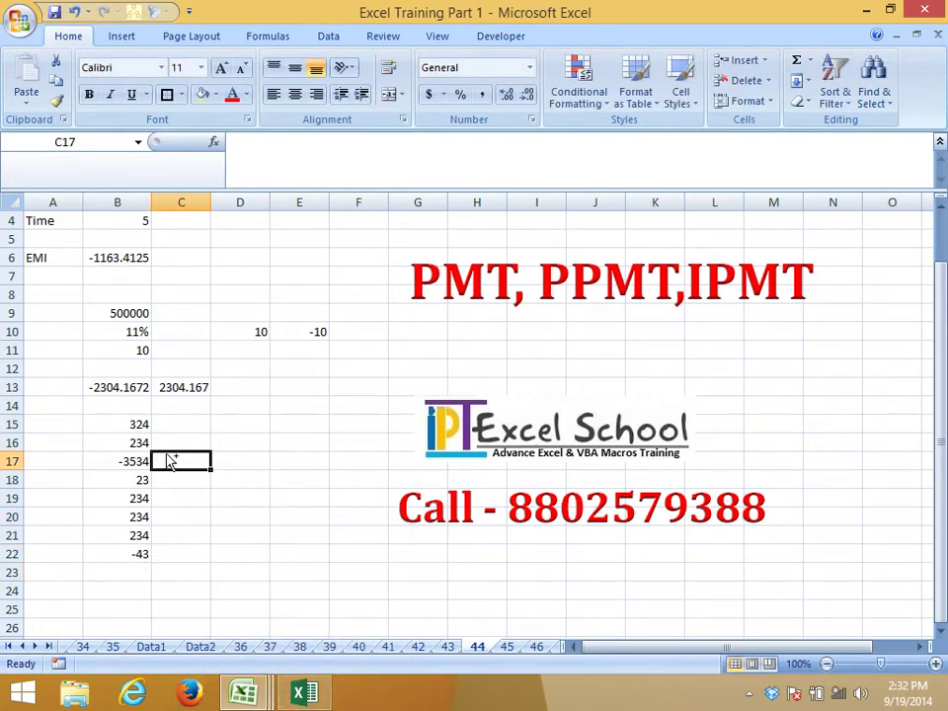
scroll(165, 458, up, 3)
scroll(165, 453, up, 2)
scroll(165, 453, down, 3)
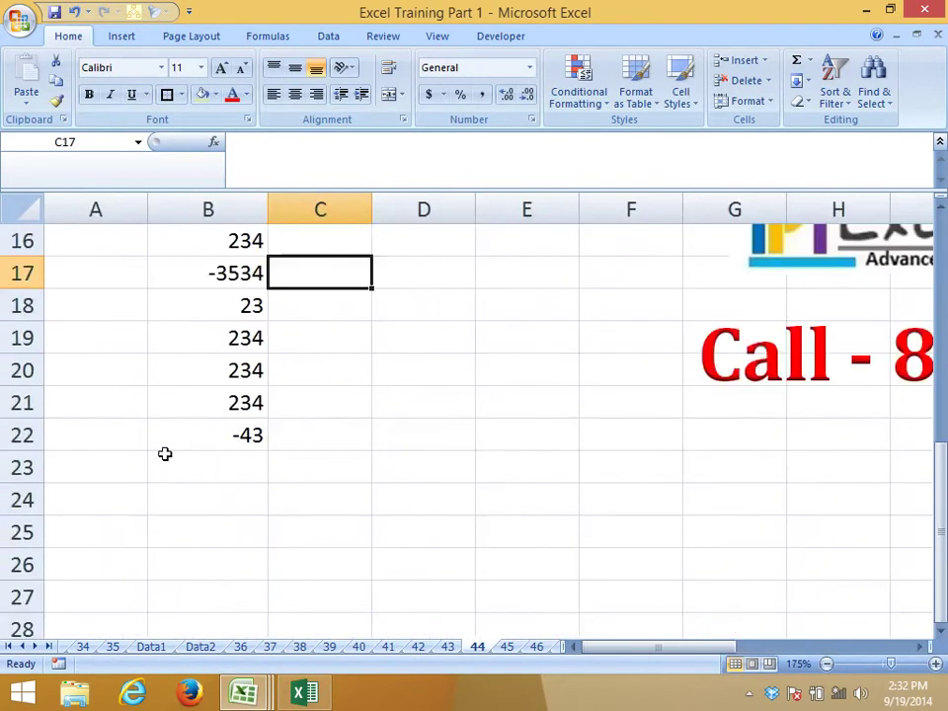
scroll(165, 453, up, 2)
click(279, 401)
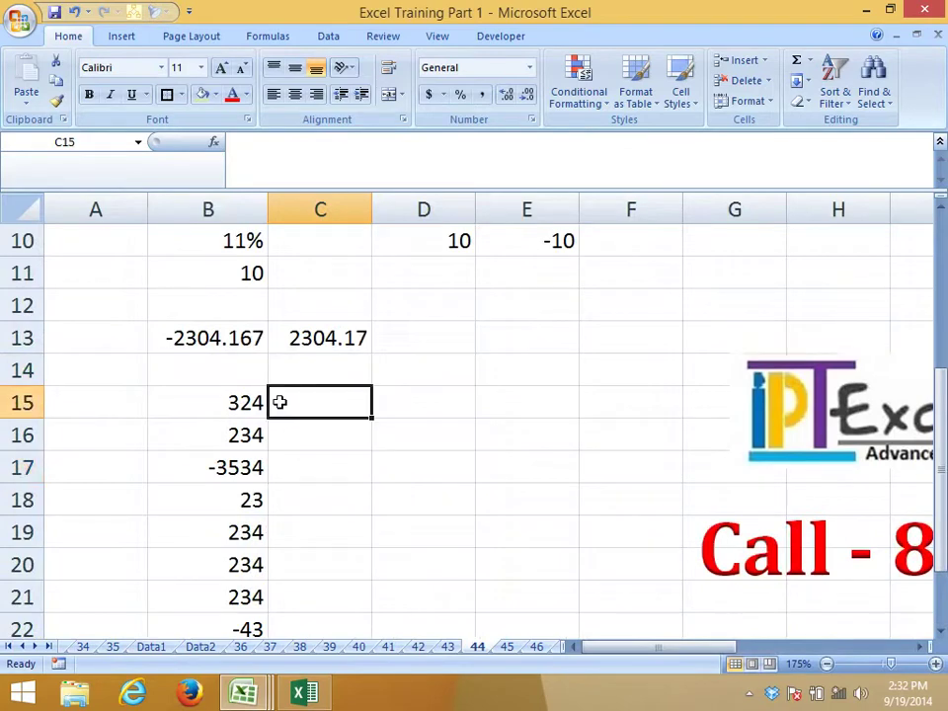
text(=abs)
key(Tab)
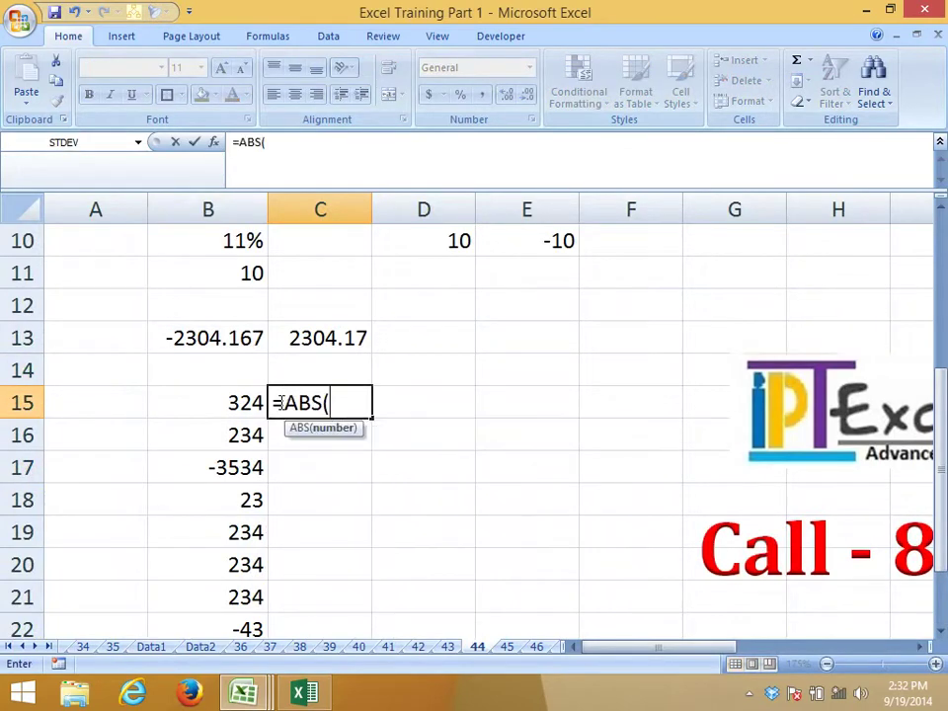
key(Left)
key(Return)
- Fill the ABS formula down C15:C22 with Ctrl+D, then select B15:C22
key(ctrl+Down)
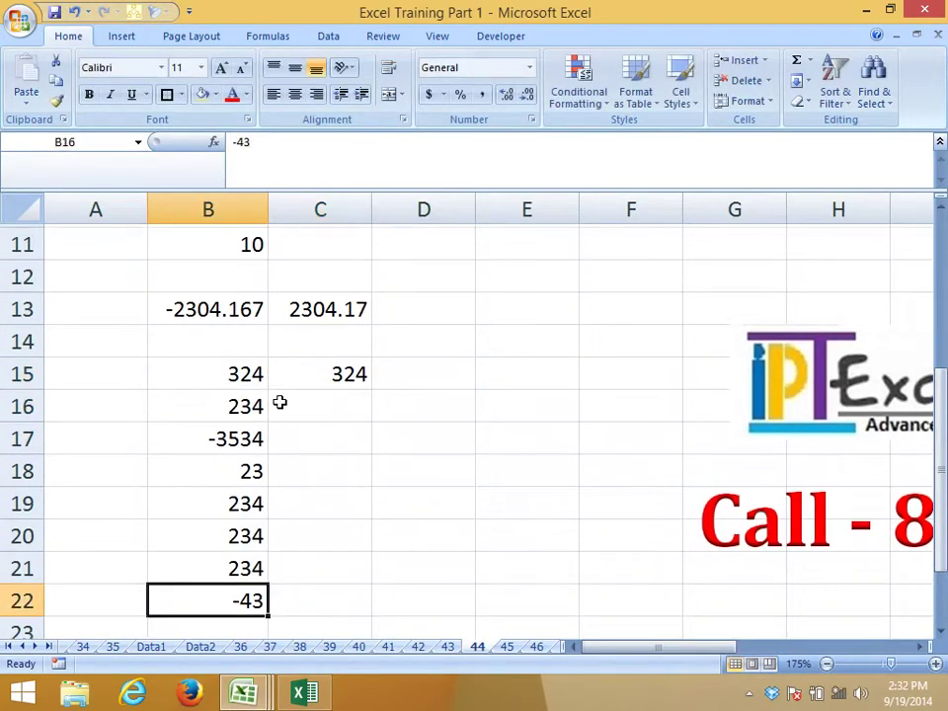
key(Right)
key(ctrl+shift+Up)
key(ctrl+d)
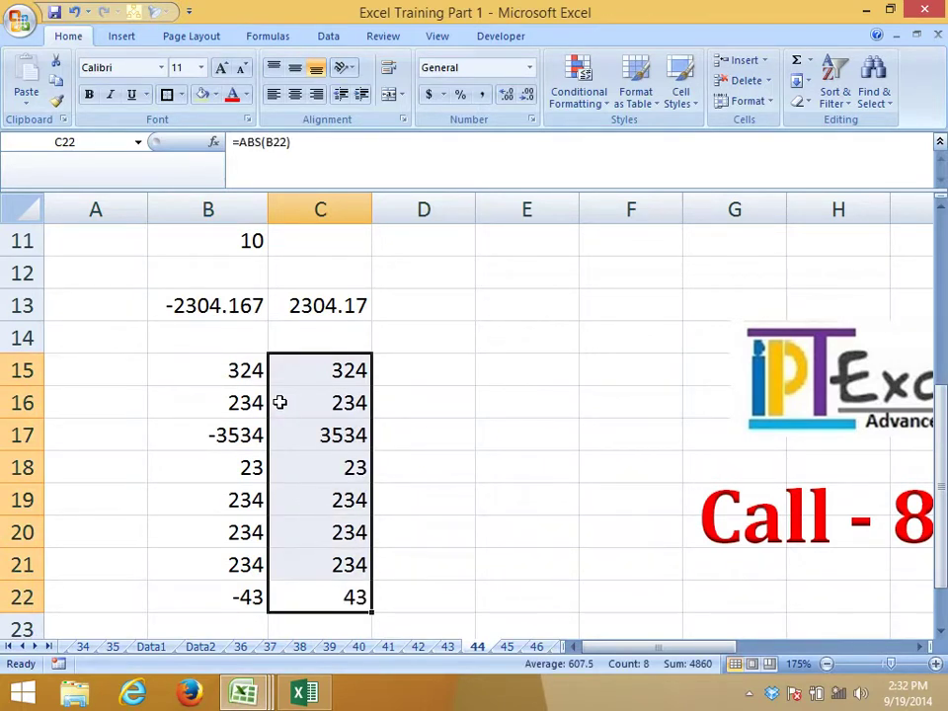
scroll(286, 400, up, 1)
scroll(277, 400, up, 3)
scroll(277, 400, down, 3)
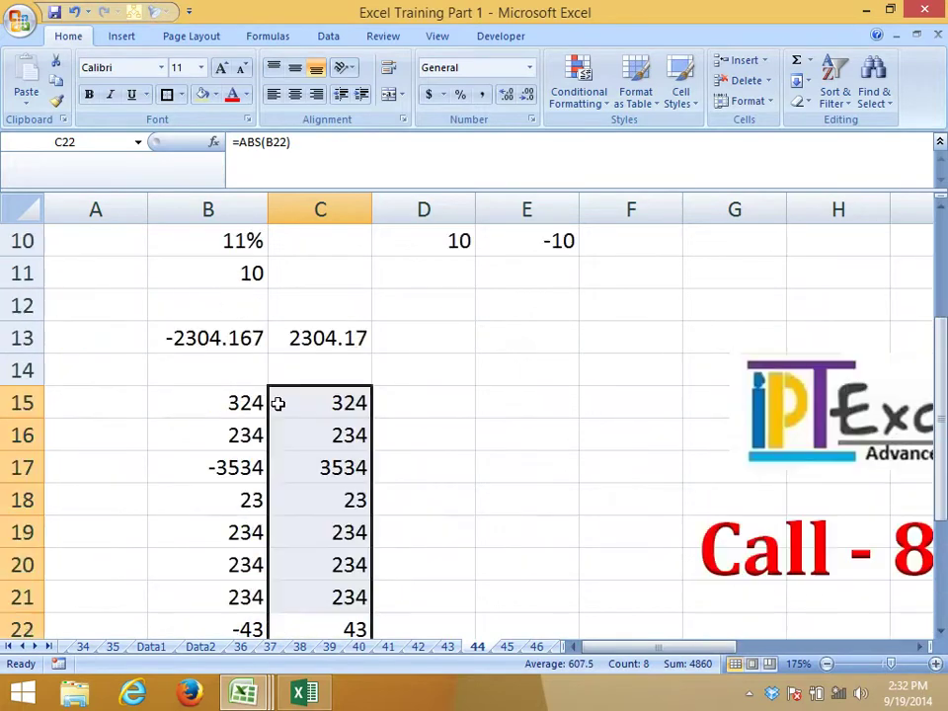
drag(256, 405, 362, 677)
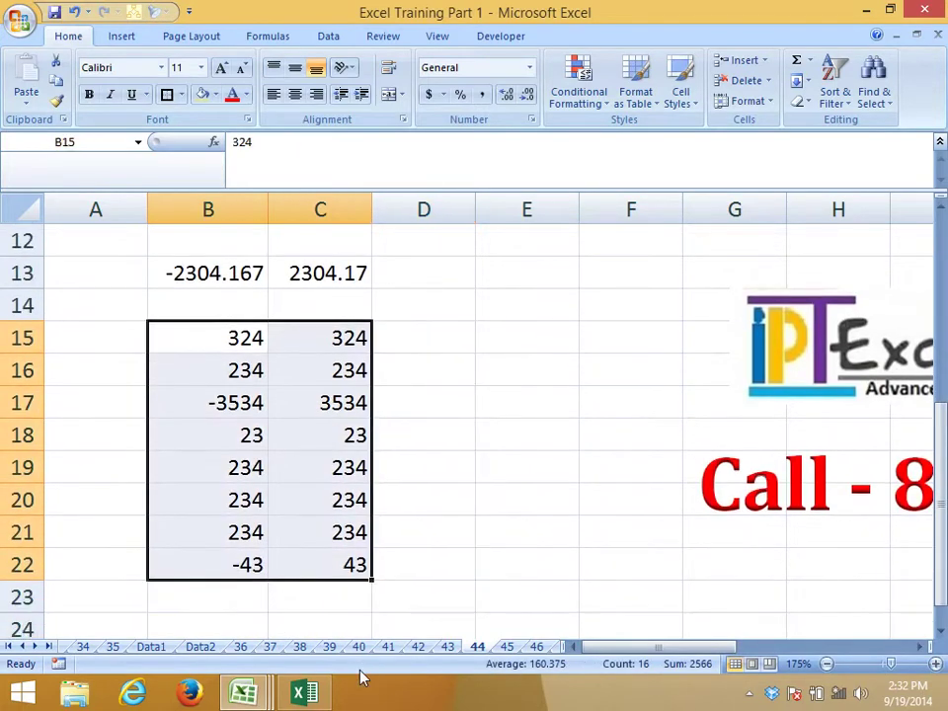
- Delete the values in B15:C22 and the positive payment in C13
key(Delete)
scroll(296, 493, up, 2)
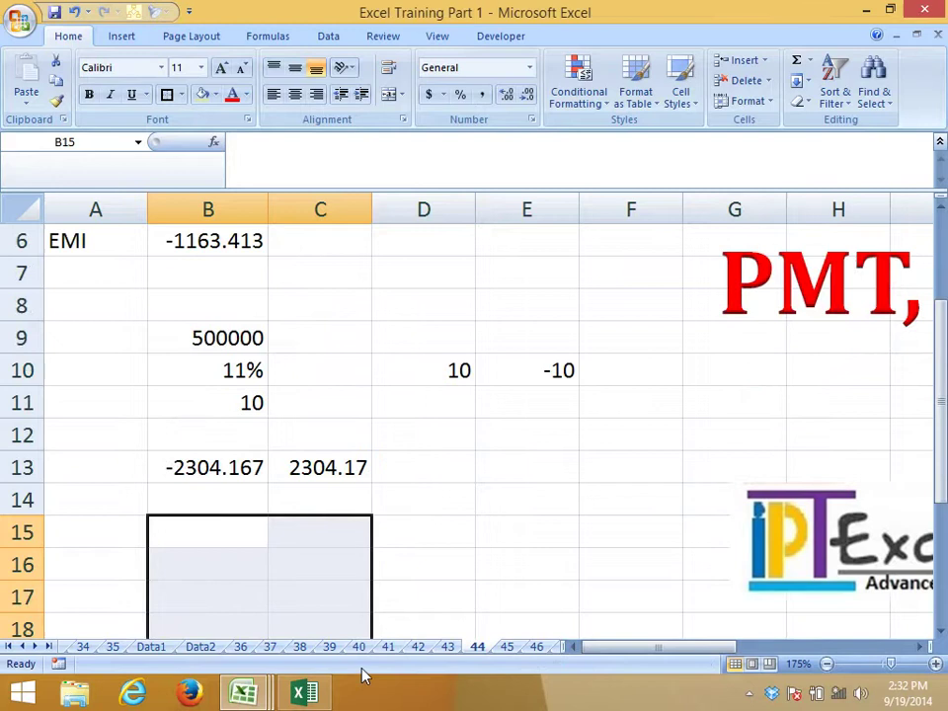
click(295, 481)
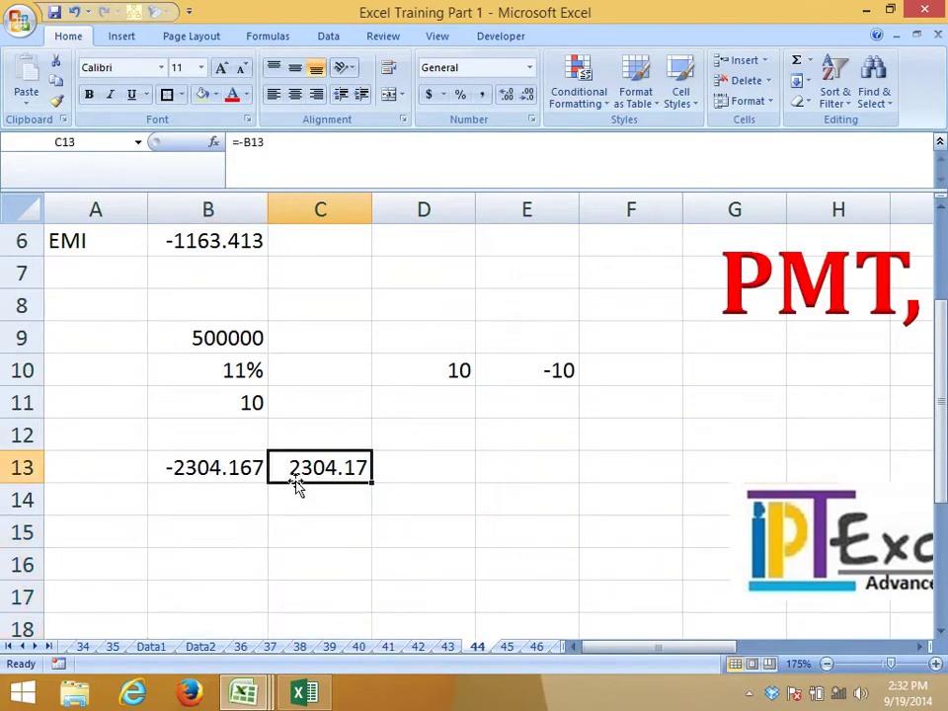
key(Delete)
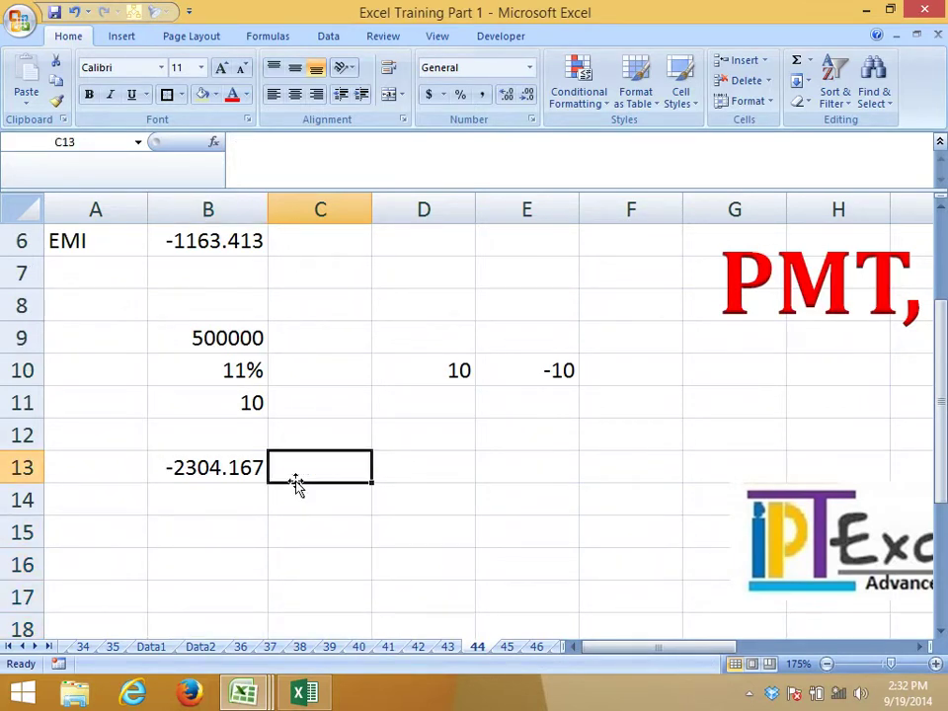
- Scroll back over the sheet and reselect B15 for new inputs
scroll(290, 503, up, 2)
scroll(273, 425, down, 1)
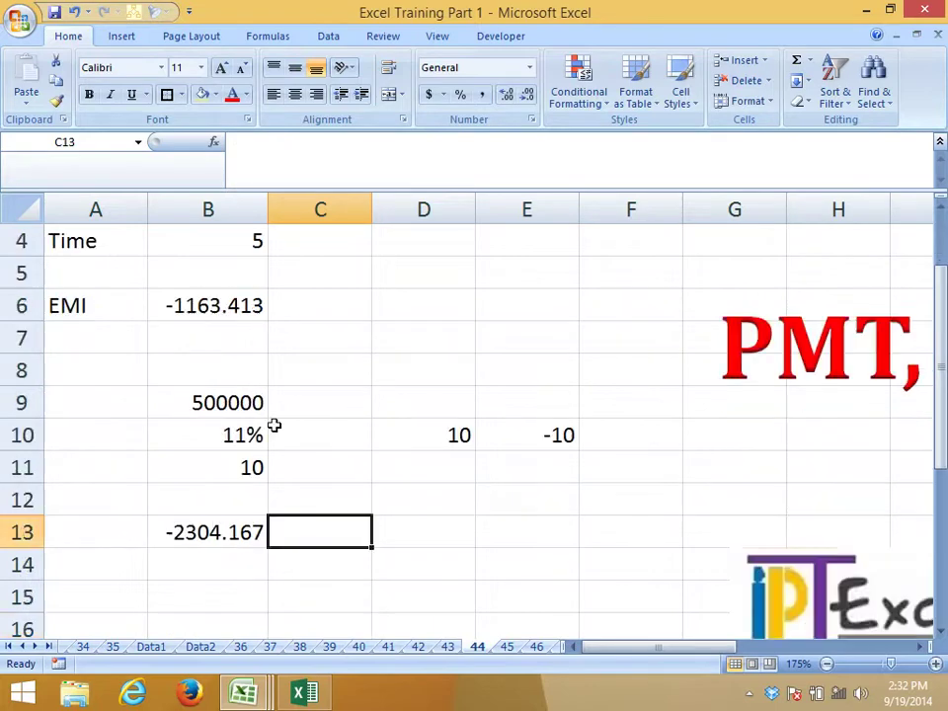
scroll(273, 426, down, 1)
scroll(274, 424, up, 2)
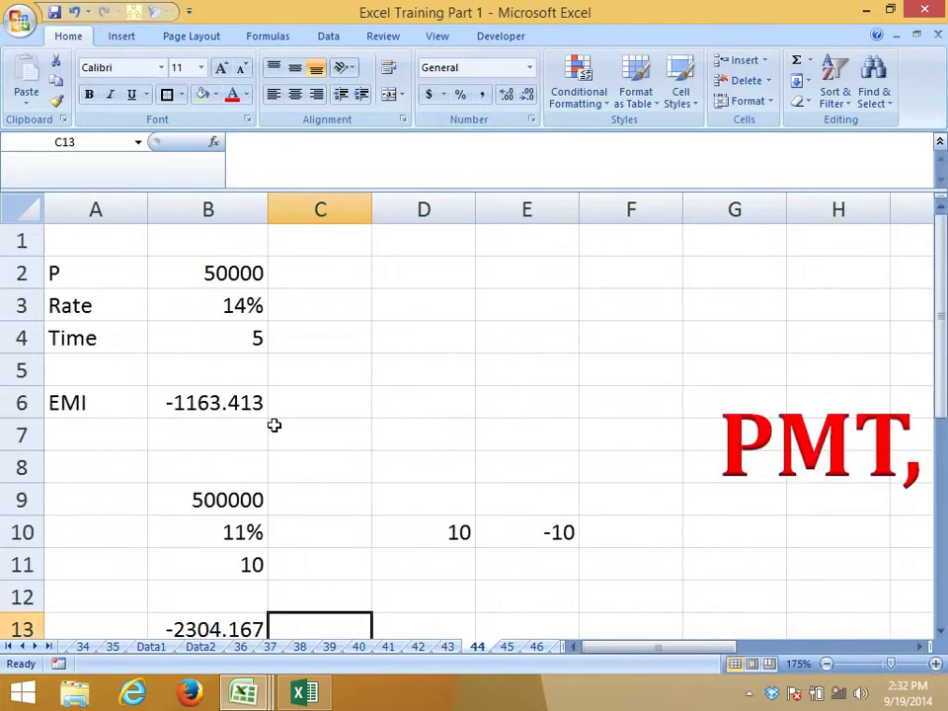
click(211, 252)
scroll(211, 364, down, 2)
scroll(209, 363, down, 2)
click(159, 301)
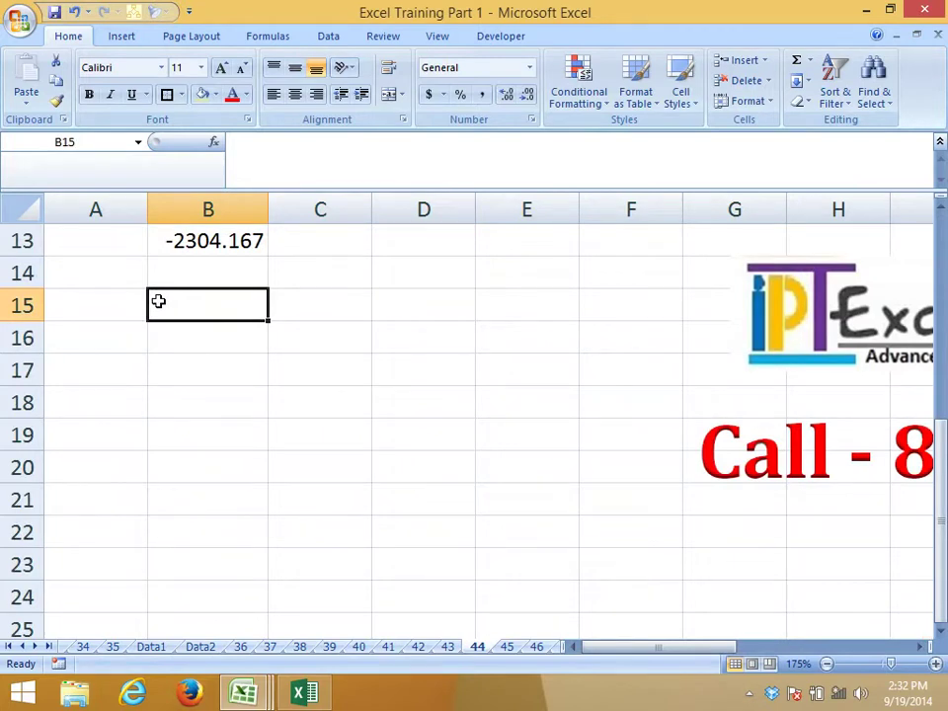
scroll(129, 406, up, 1)
- Label A15 'EMI' and enter 1500 in B15
click(129, 396)
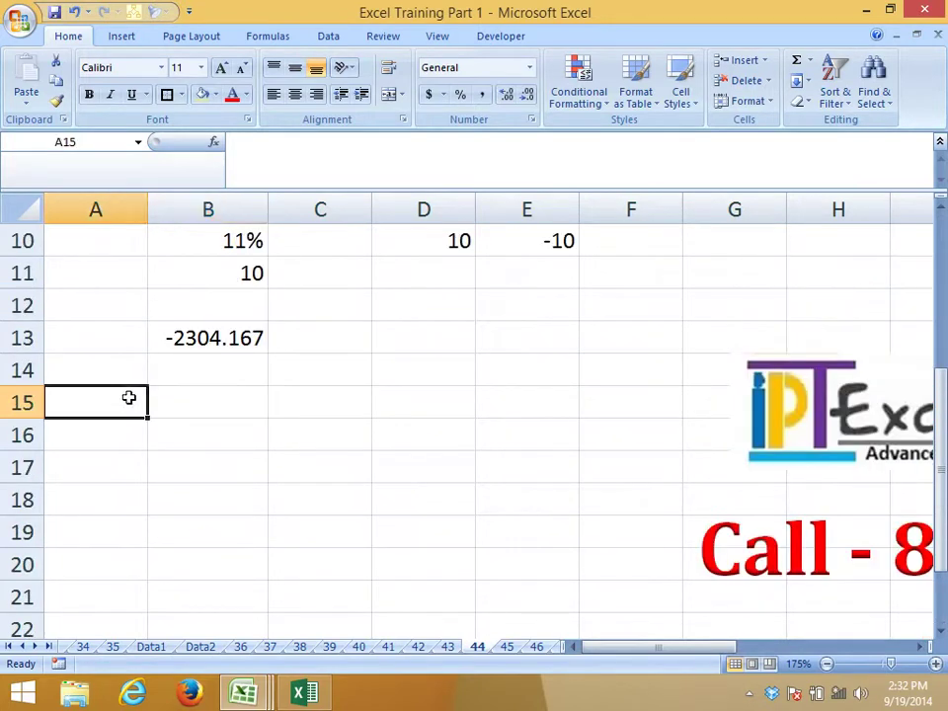
text(E)
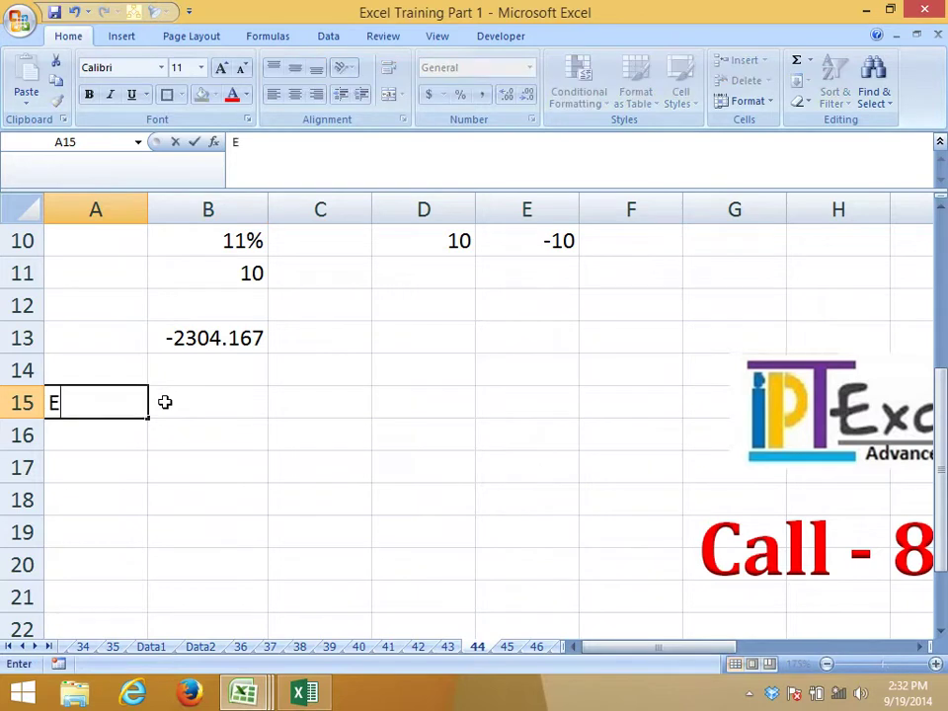
text(MI)
click(164, 402)
text(1)
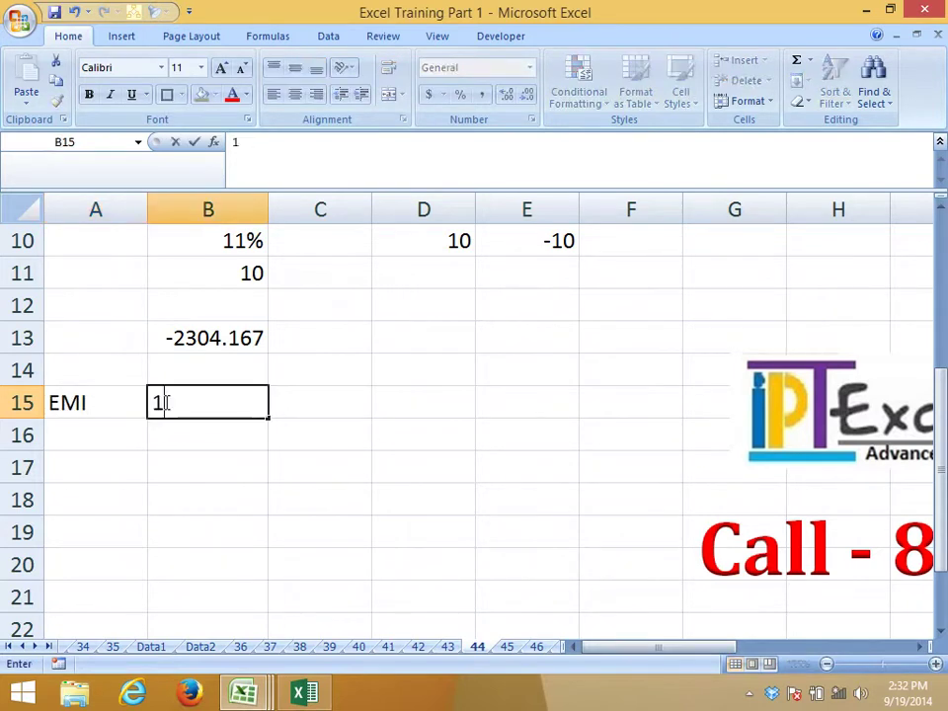
text(5000)
key(BackSpace)
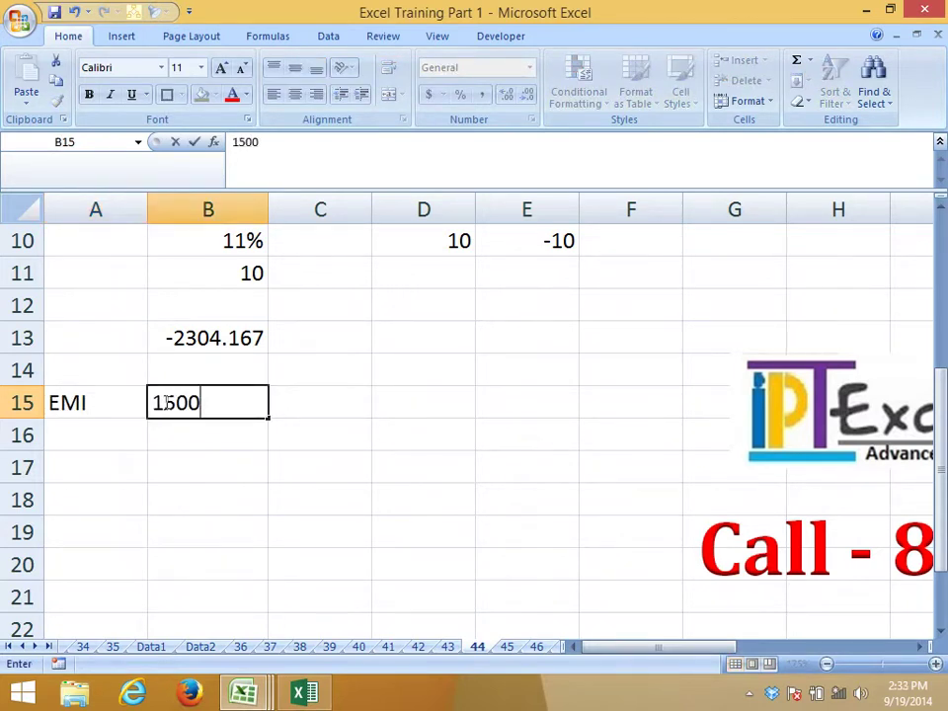
key(Return)
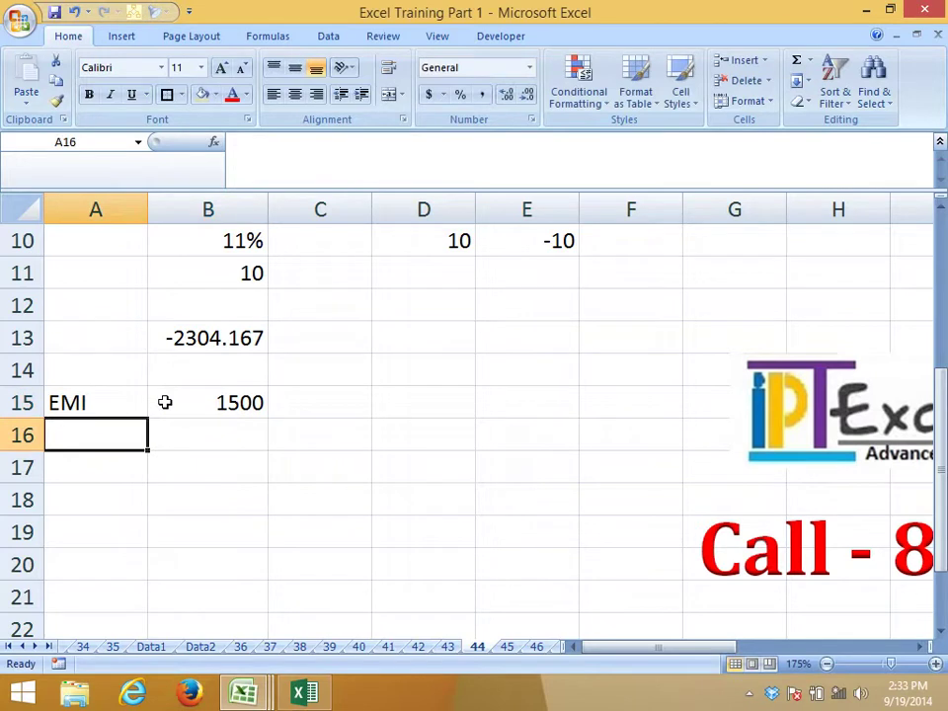
- Add the R row with 7% and the time row with 3 below it
text(R)
key(Tab)
text(7)
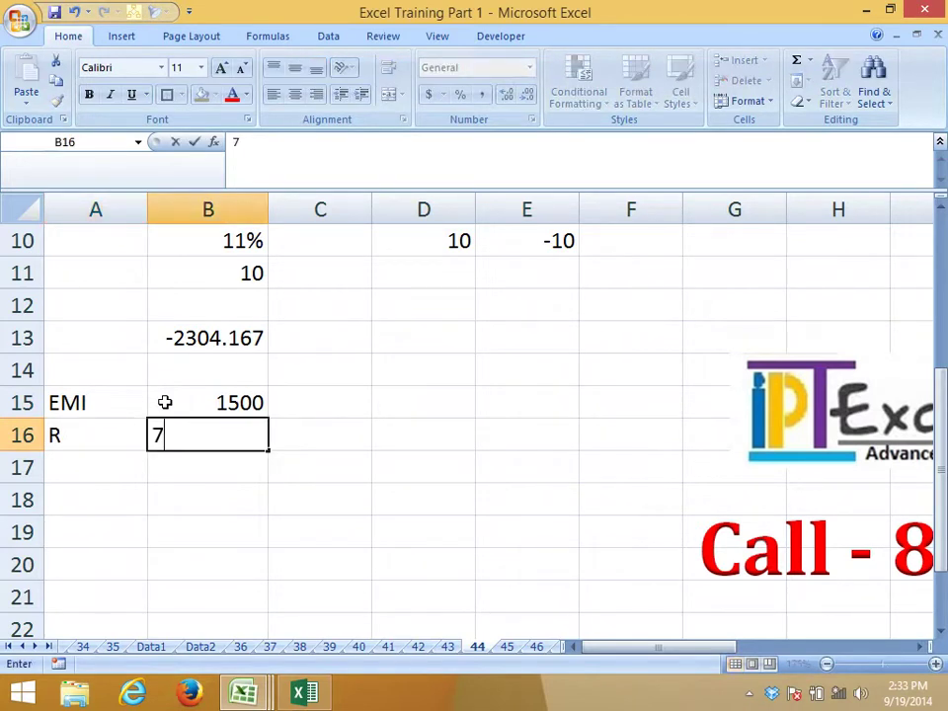
text(%)
key(Return)
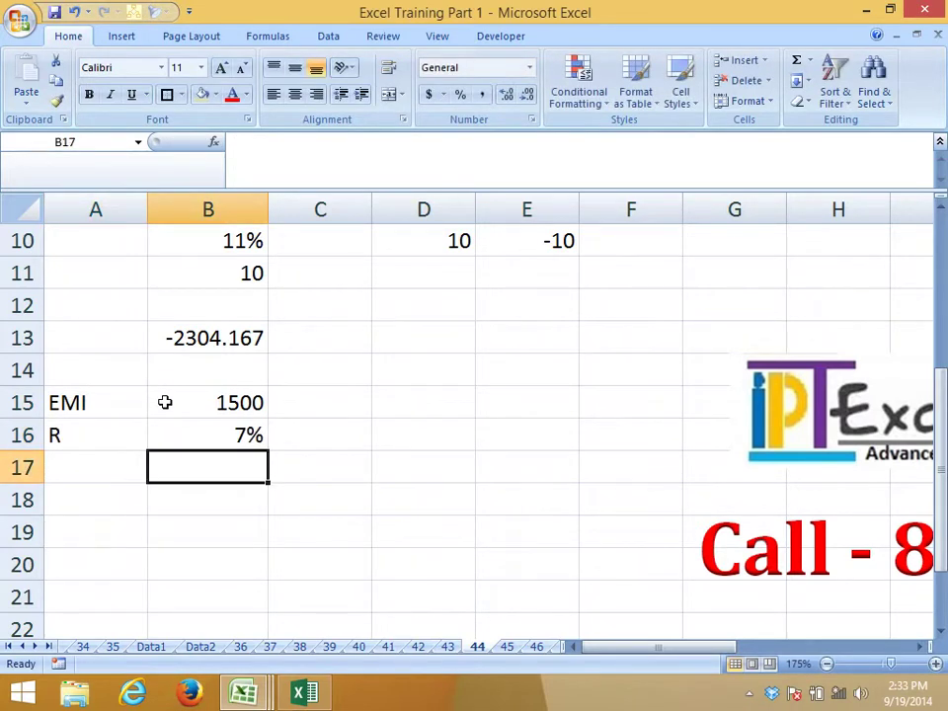
key(Left)
text(ti)
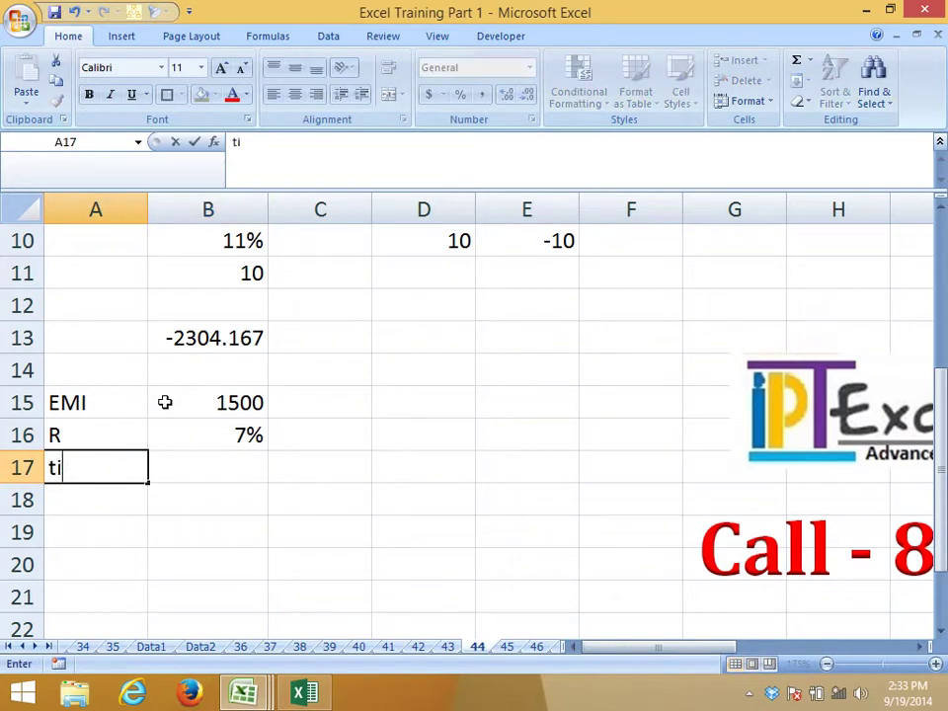
text(me)
key(Tab)
text(3)
key(Return)
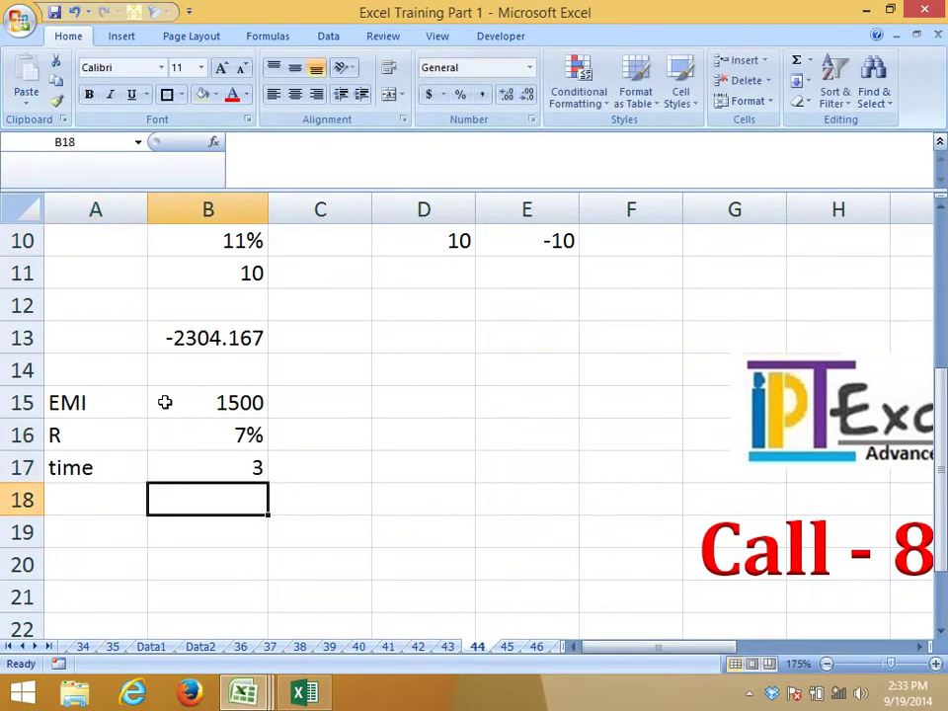
key(Down)
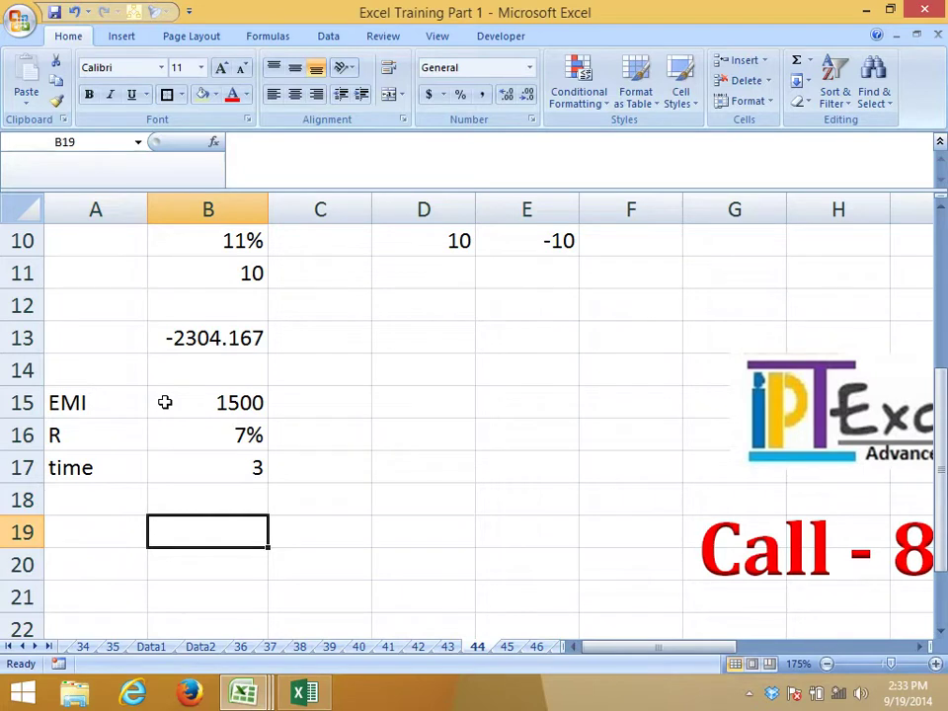
- Enter =FV(B16/12,B17*12,B15) in B19, returning ($59,895.15)
text(=)
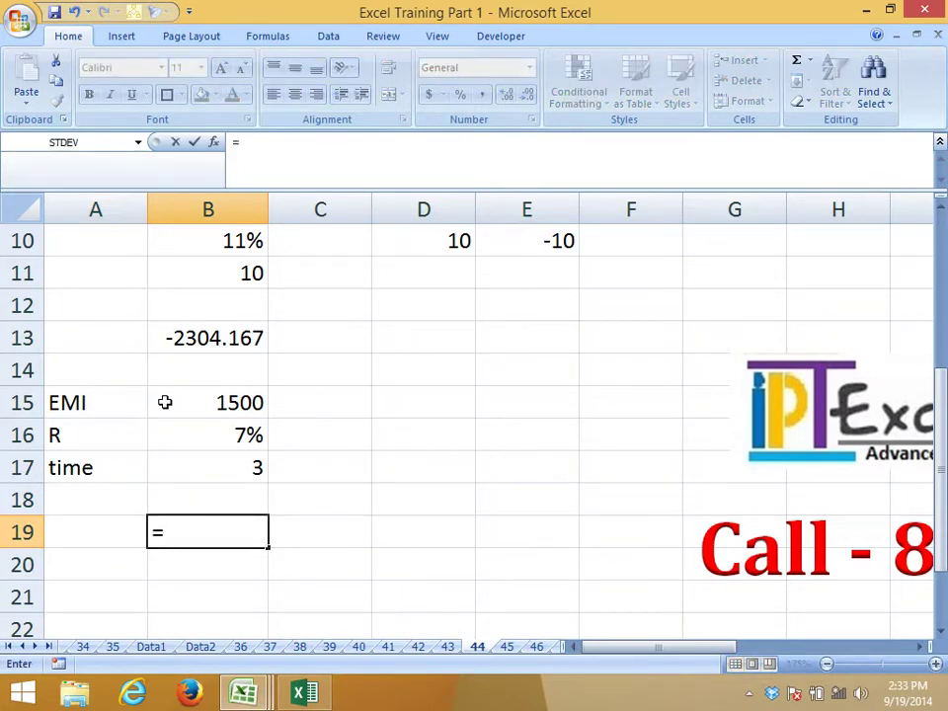
text(fv)
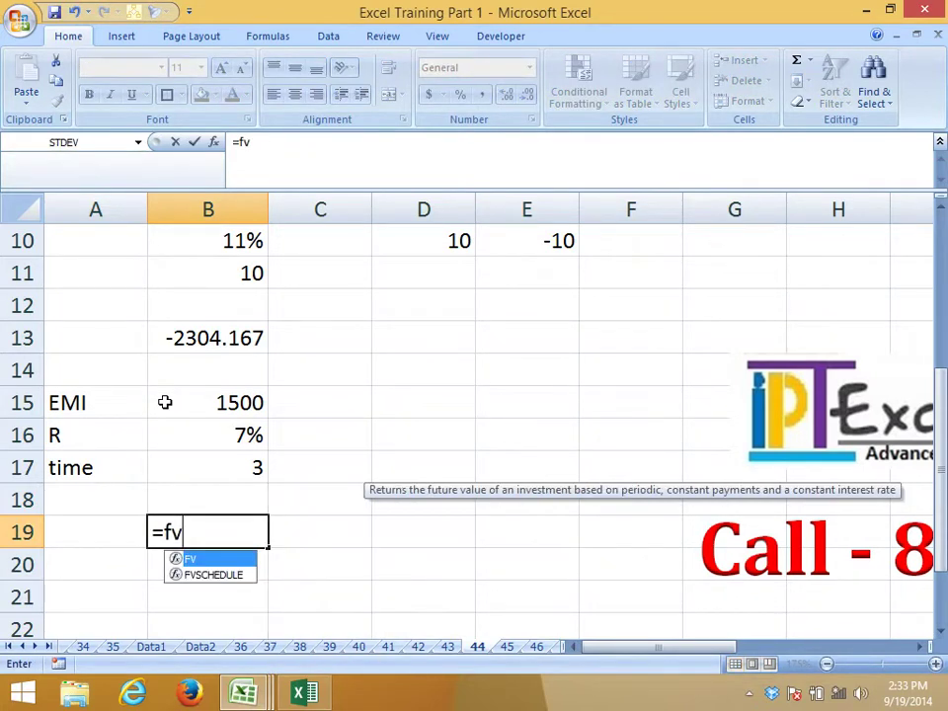
key(Tab)
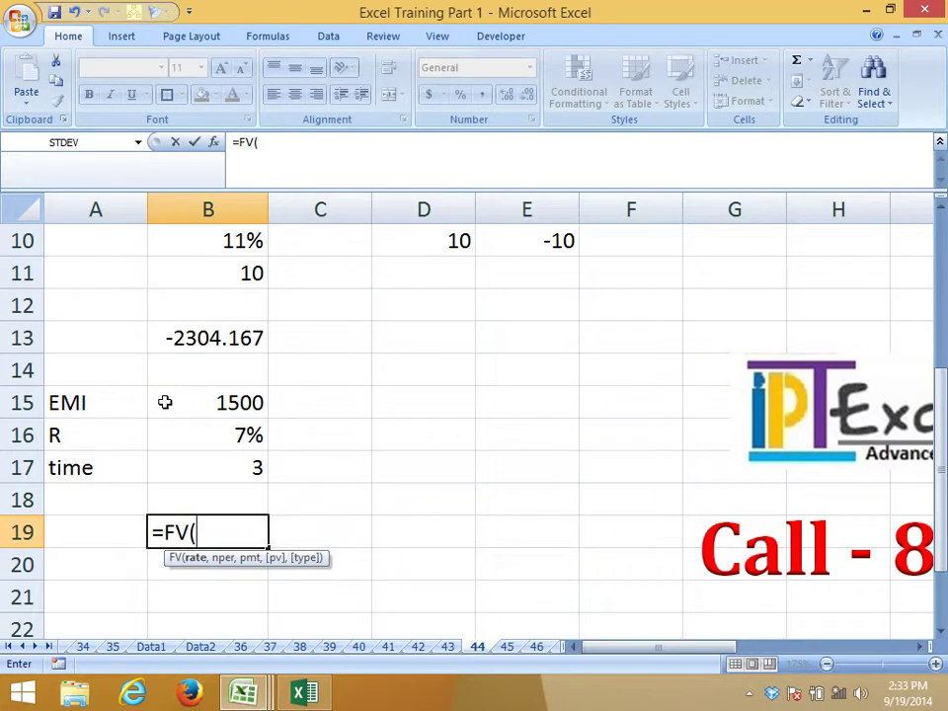
click(226, 435)
text(/)
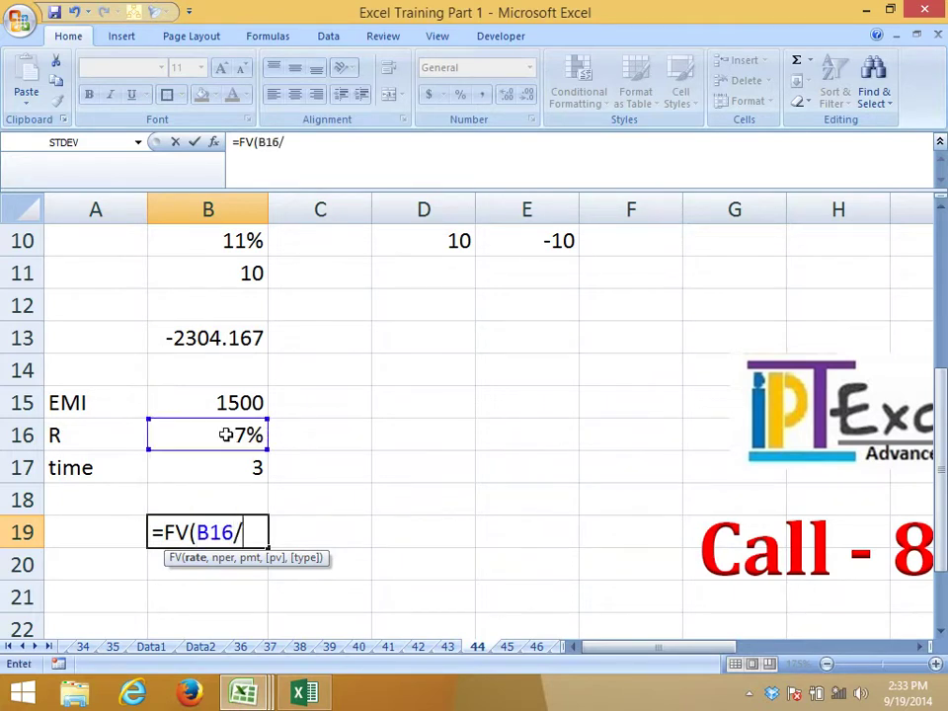
text(12,)
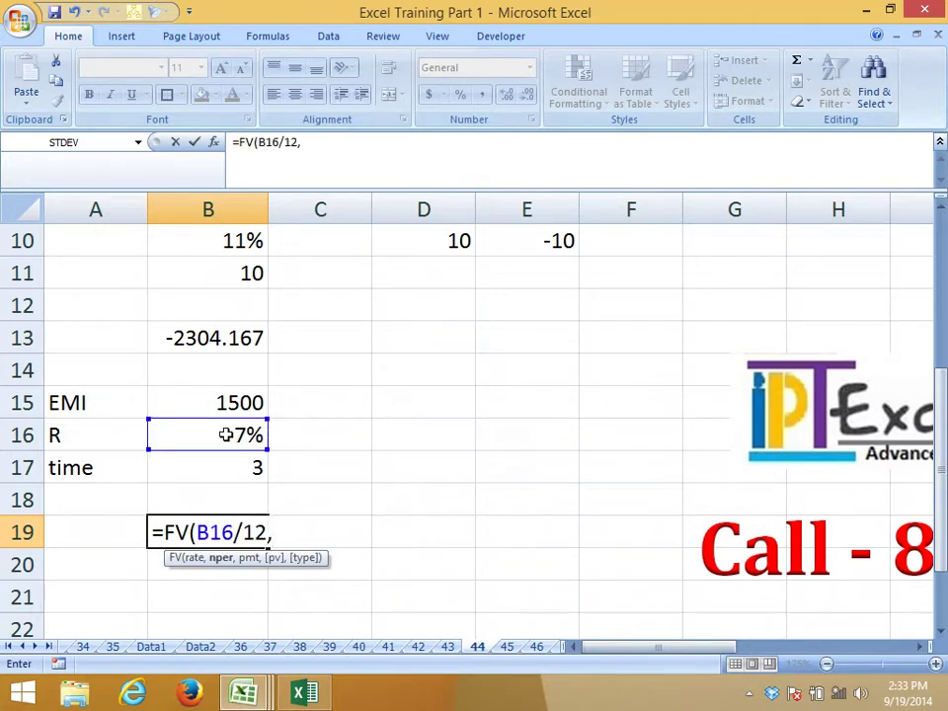
click(227, 465)
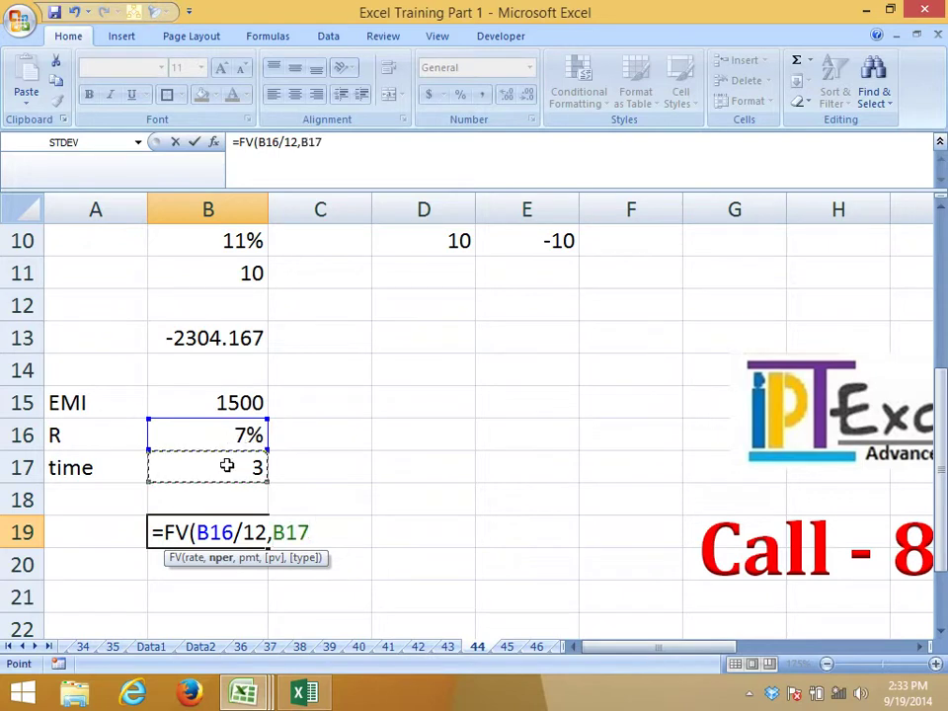
text(*12,)
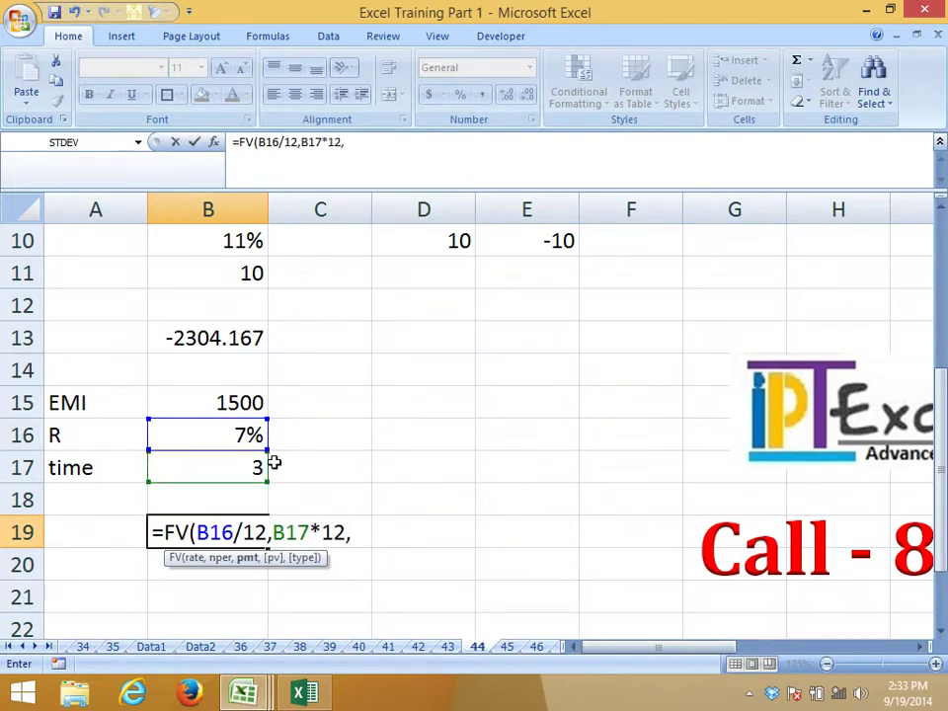
click(243, 402)
key(Return)
- Review the FV formula in B19 and keep it unchanged
key(Up)
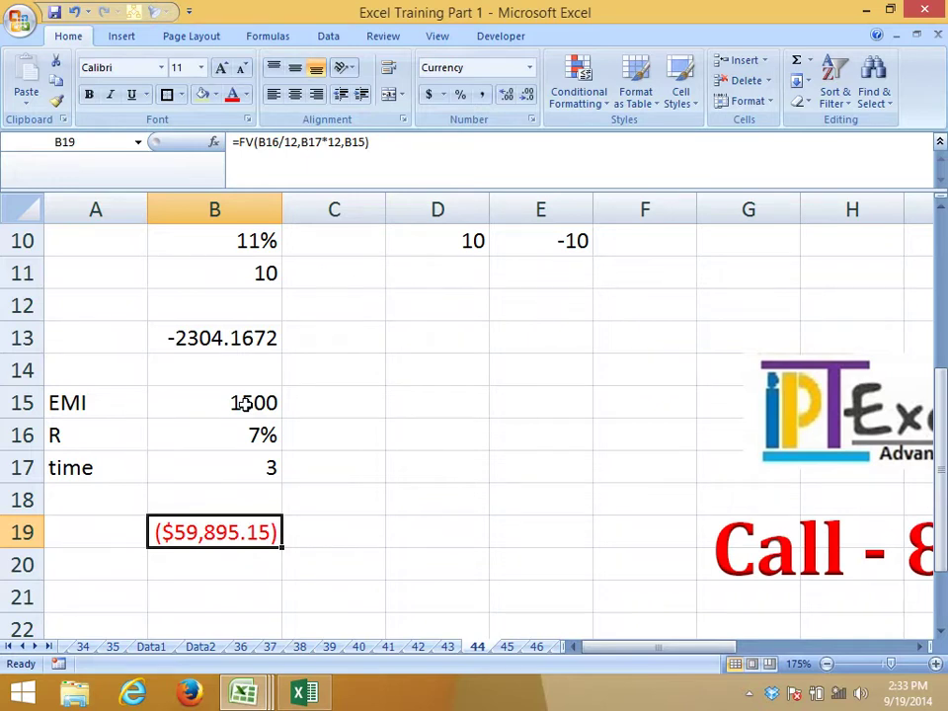
key(F2)
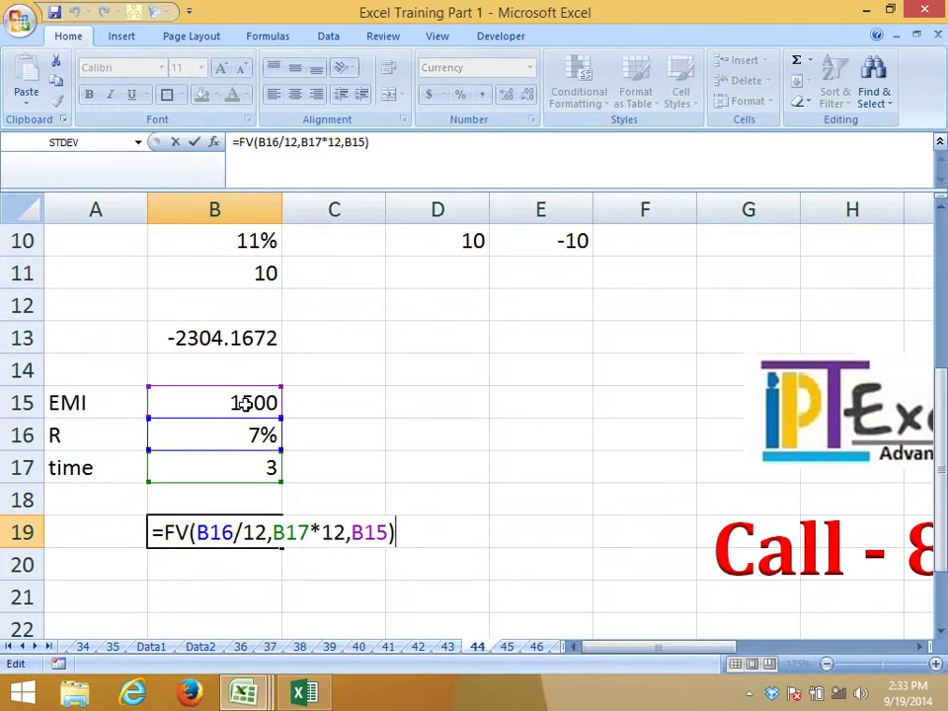
key(Return)
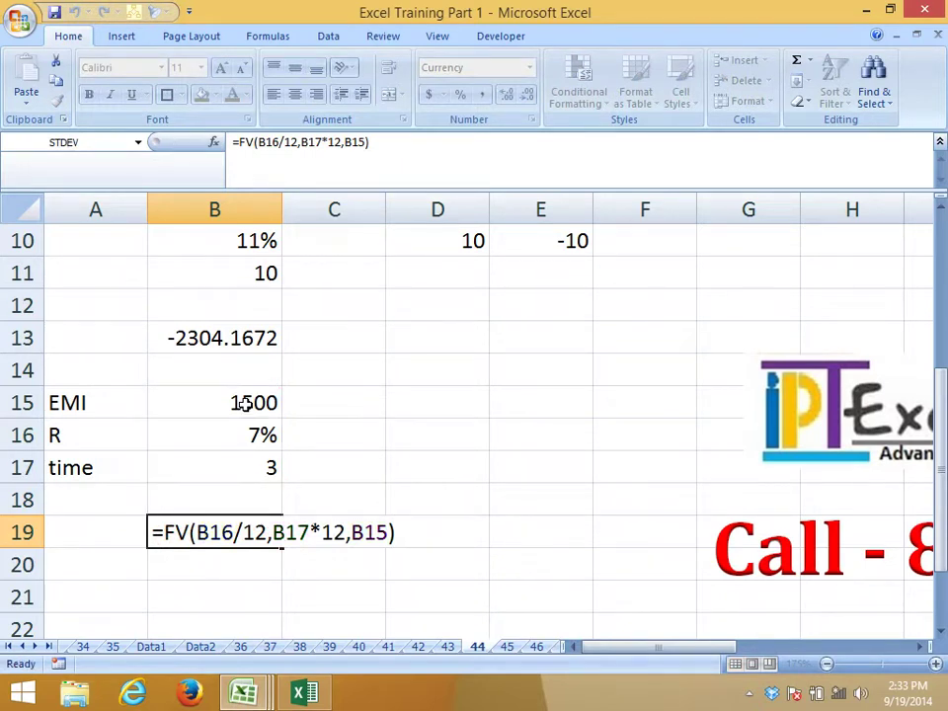
key(Up)
key(Up)
key(Up)
- Copy the EMI, R and time block from A15:B17 and paste it at A21
key(shift+Left)
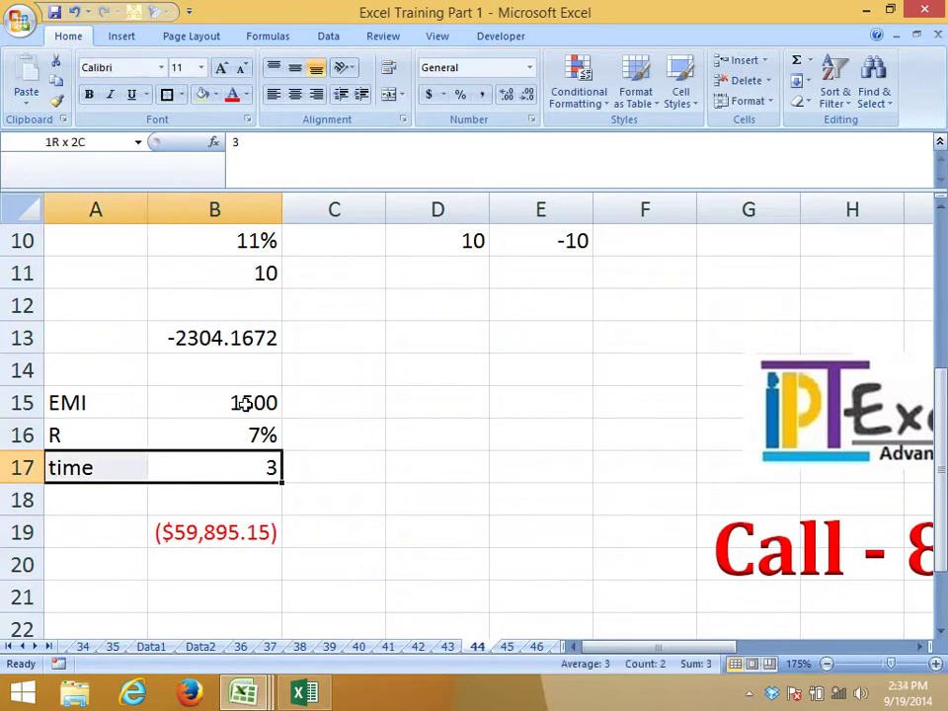
key(shift+Up)
key(shift+Up)
key(ctrl+c)
key(Down)
key(Down)
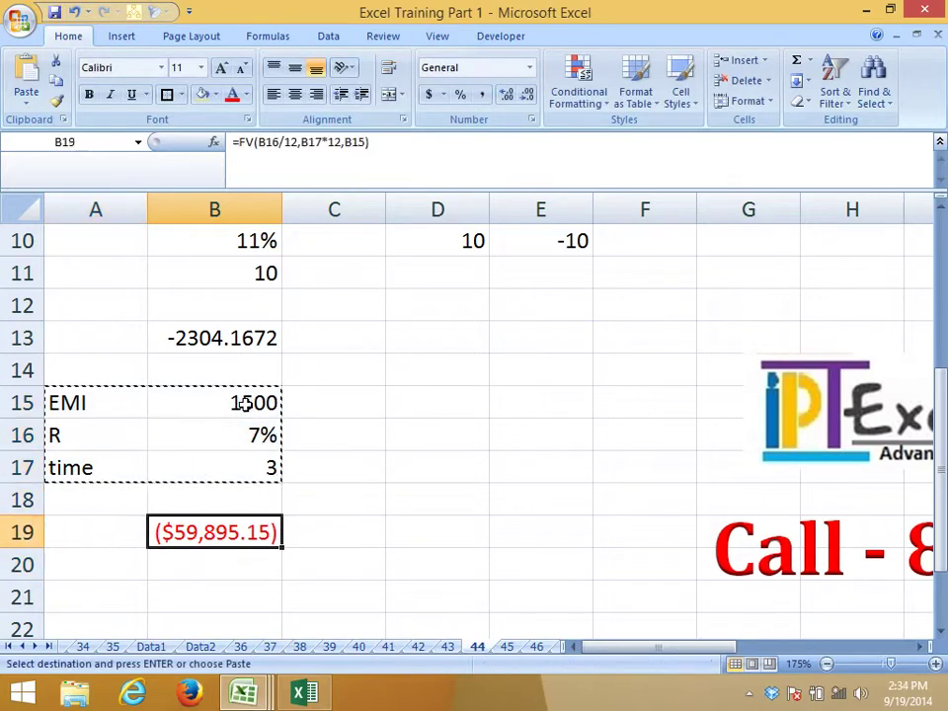
key(Down)
key(Down)
key(Left)
key(ctrl+v)
- Relabel A21 as P and set its principal to 50000
key(Down)
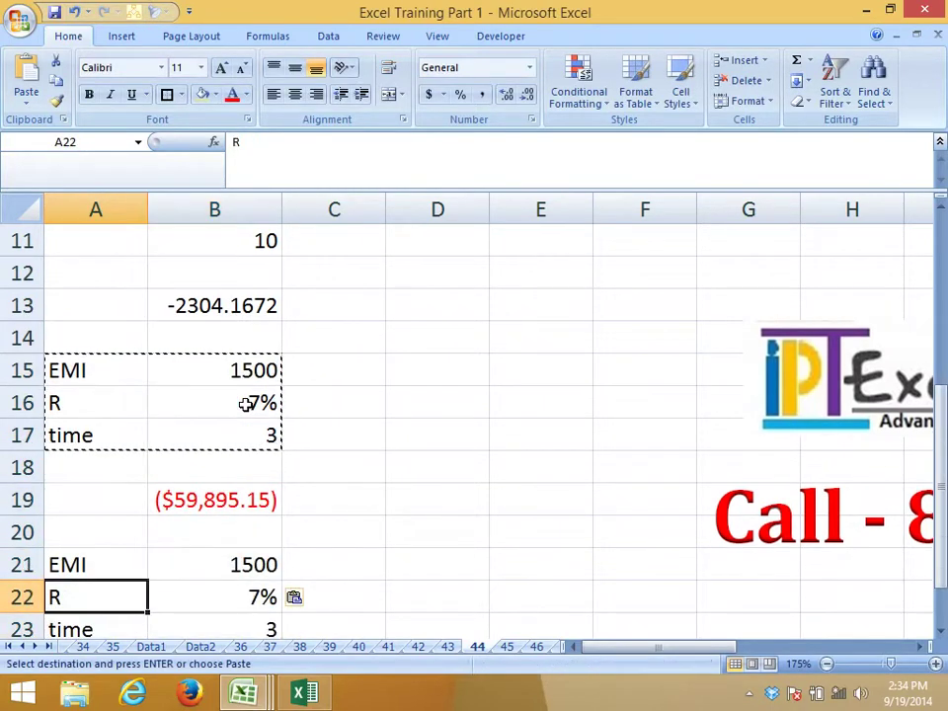
key(Up)
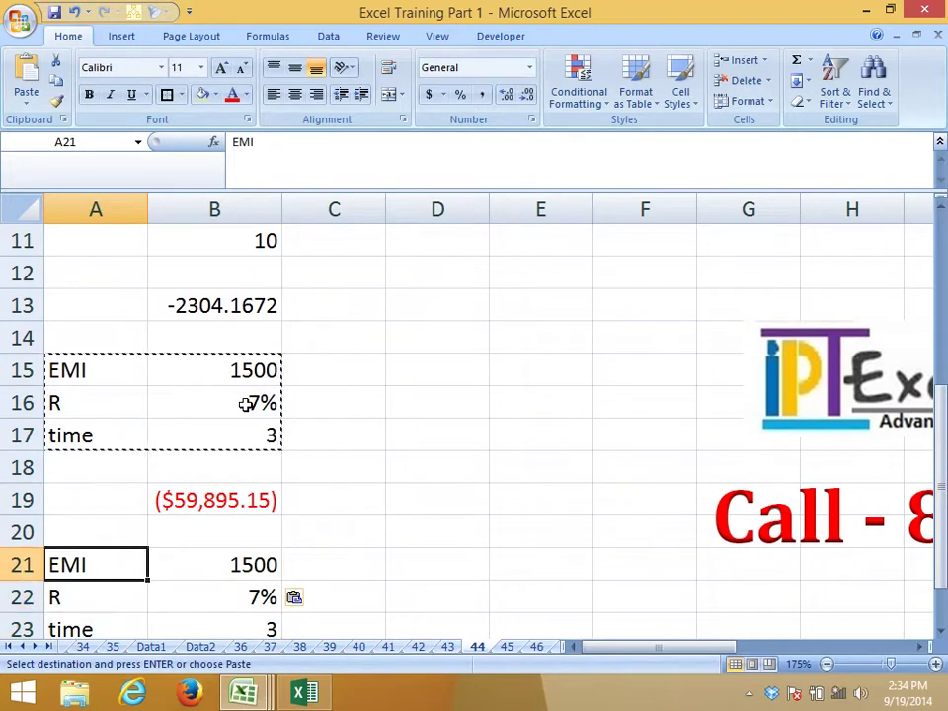
text(P)
key(Tab)
text(5)
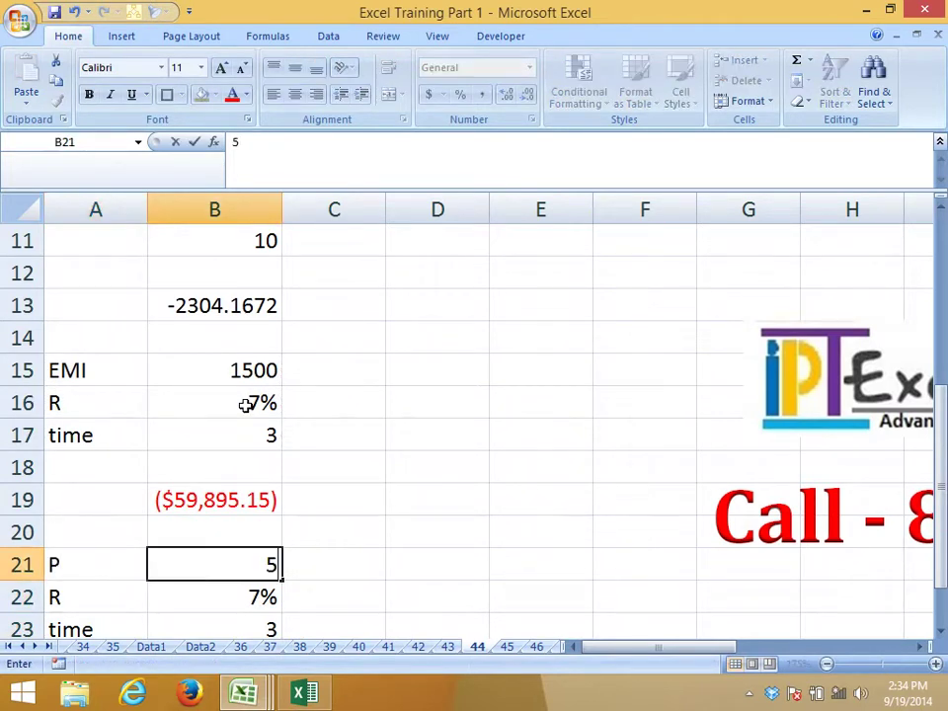
text(0000)
key(Return)
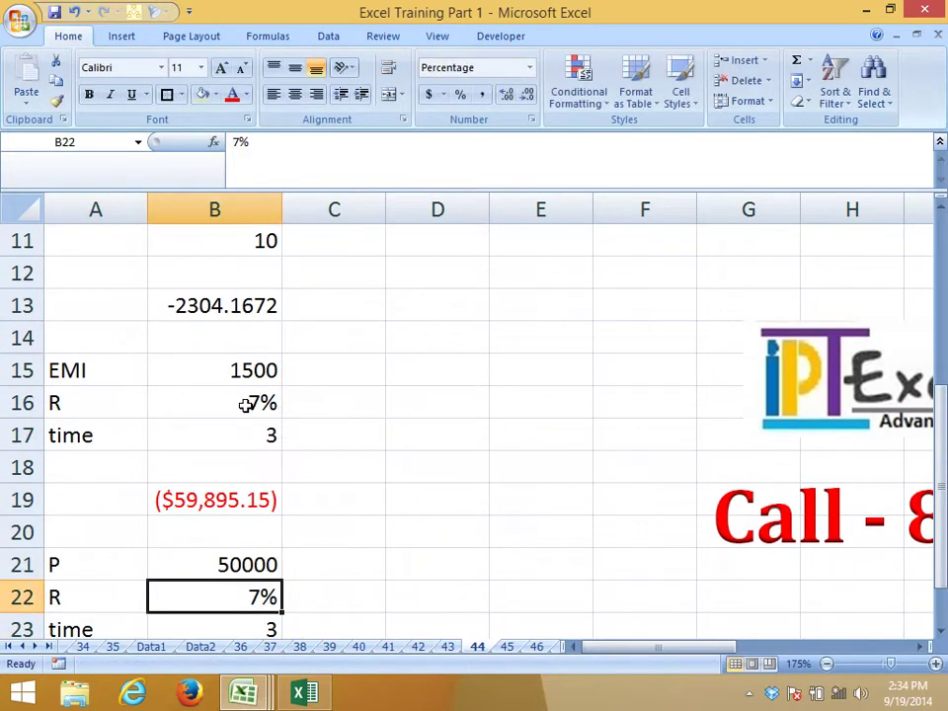
- Enter 8.50 as the rate in B22, displayed as 8.50% with two decimals
scroll(124, 455, down, 5)
scroll(125, 455, up, 3)
text(8)
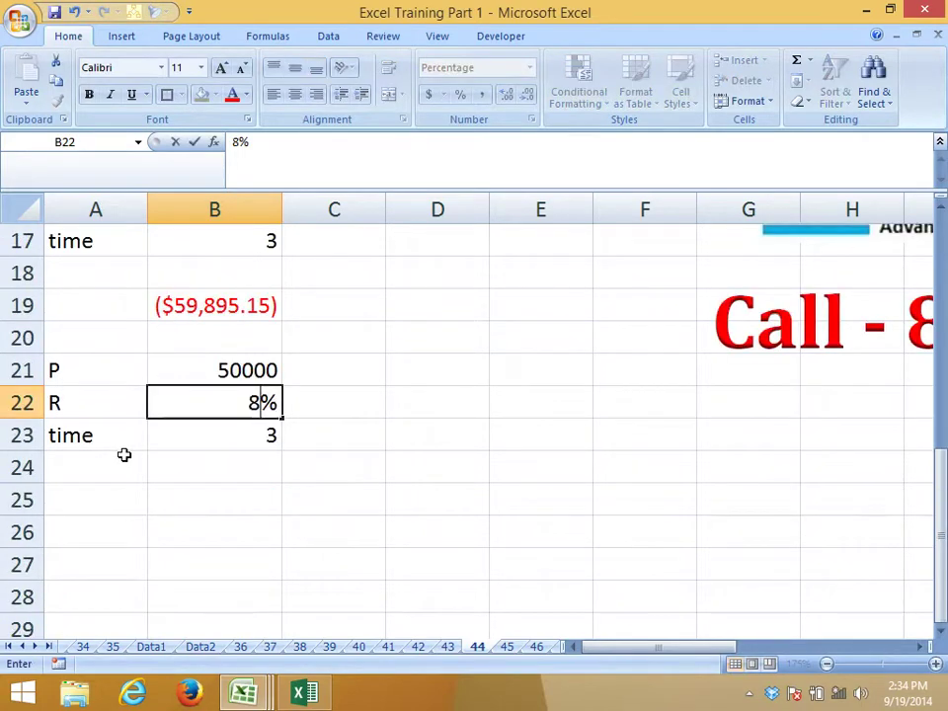
text(.5)
text(0)
key(Return)
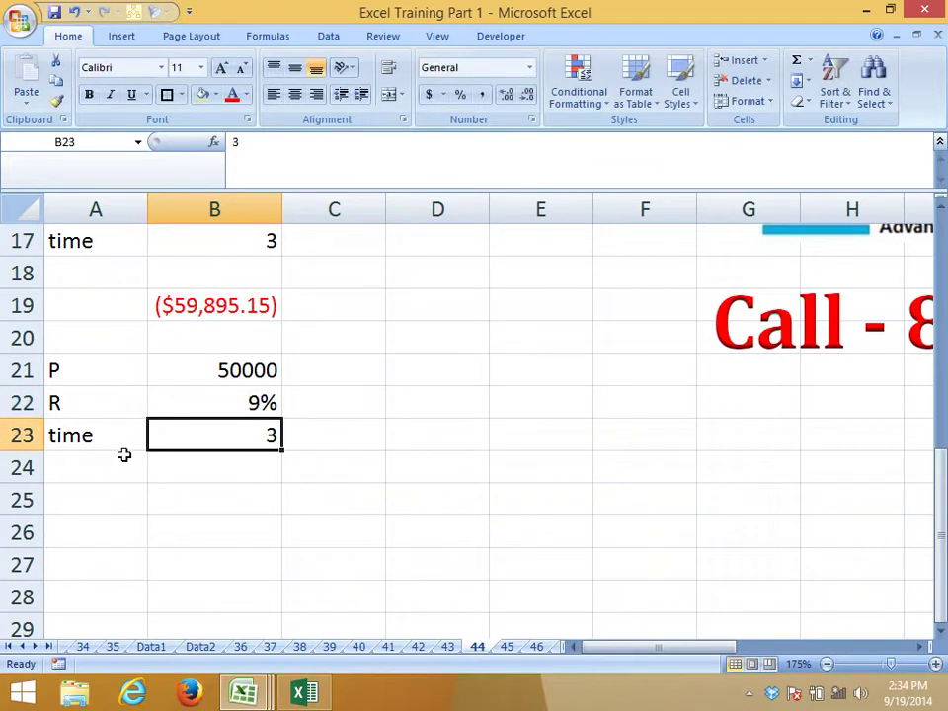
key(Up)
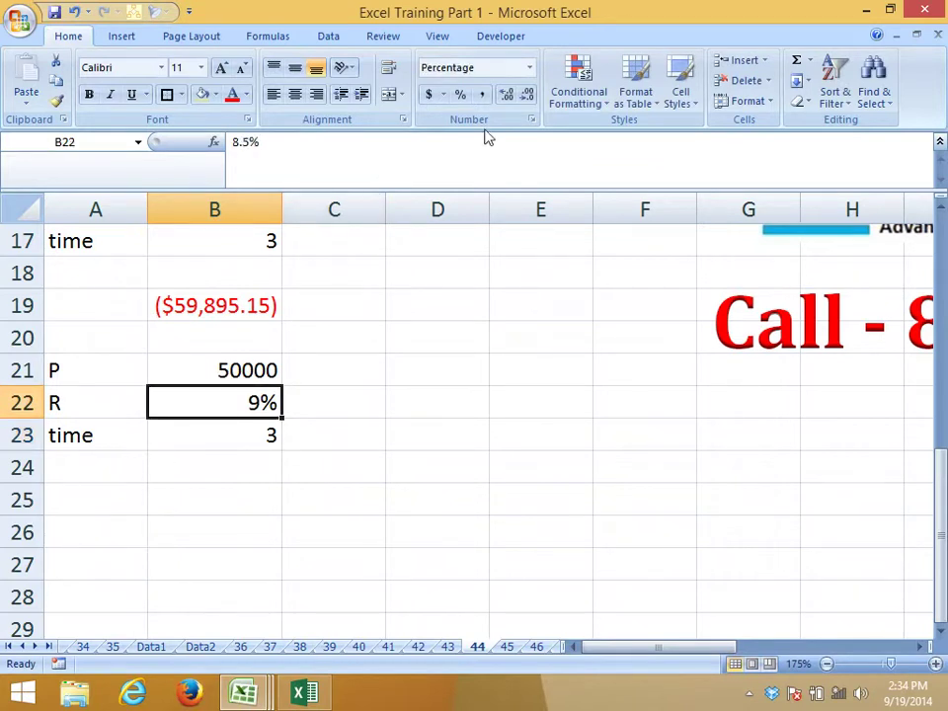
click(505, 95)
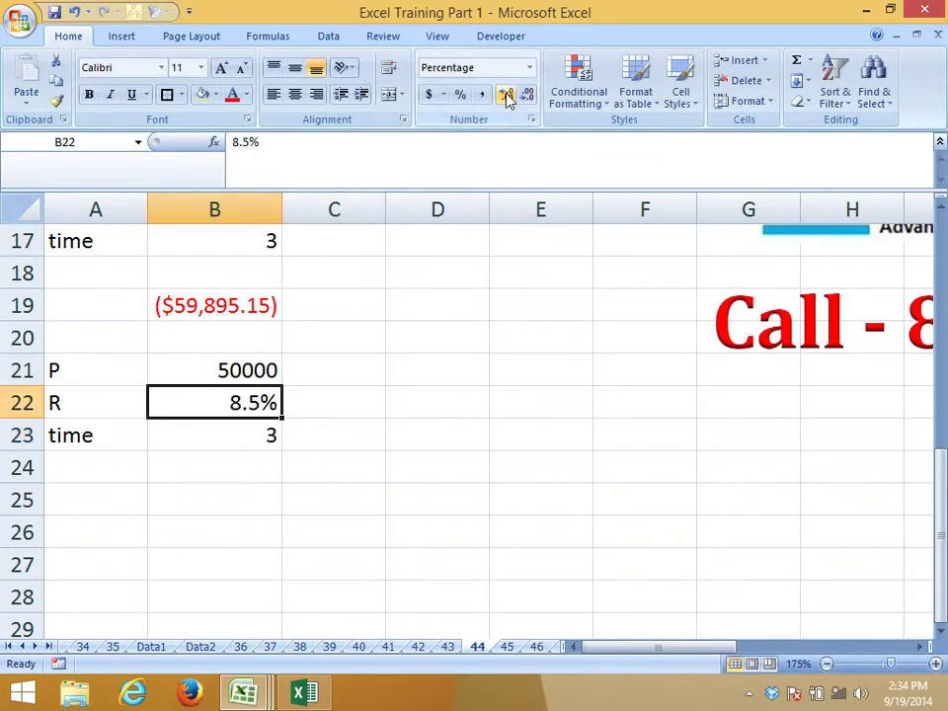
click(505, 95)
click(269, 532)
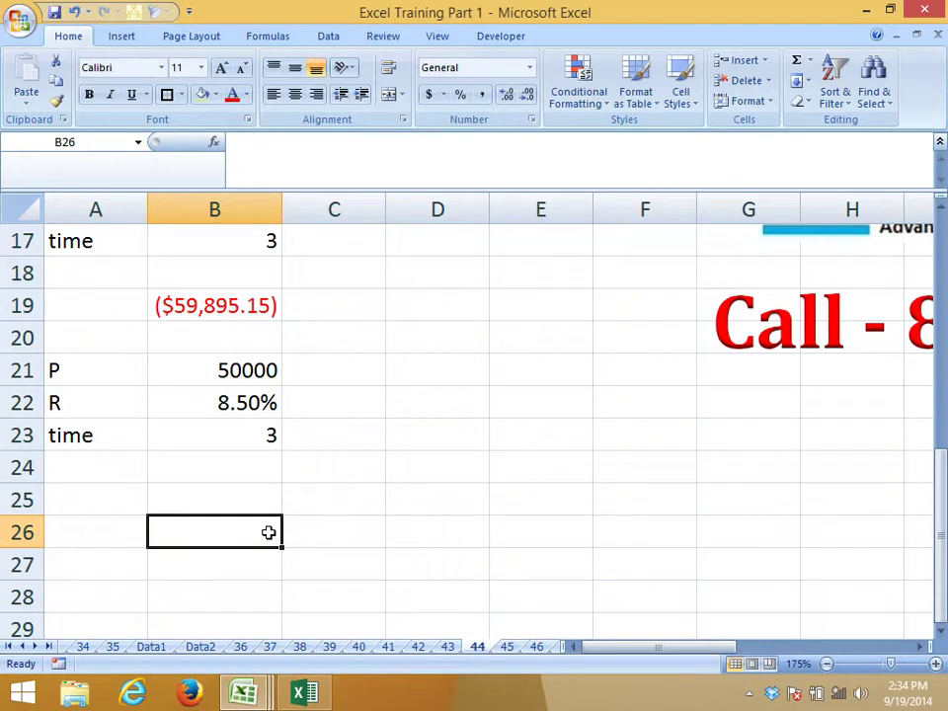
key(Up)
- Start an FV formula in B24 with rate B22/12 and periods from B23
key(Up)
text(=)
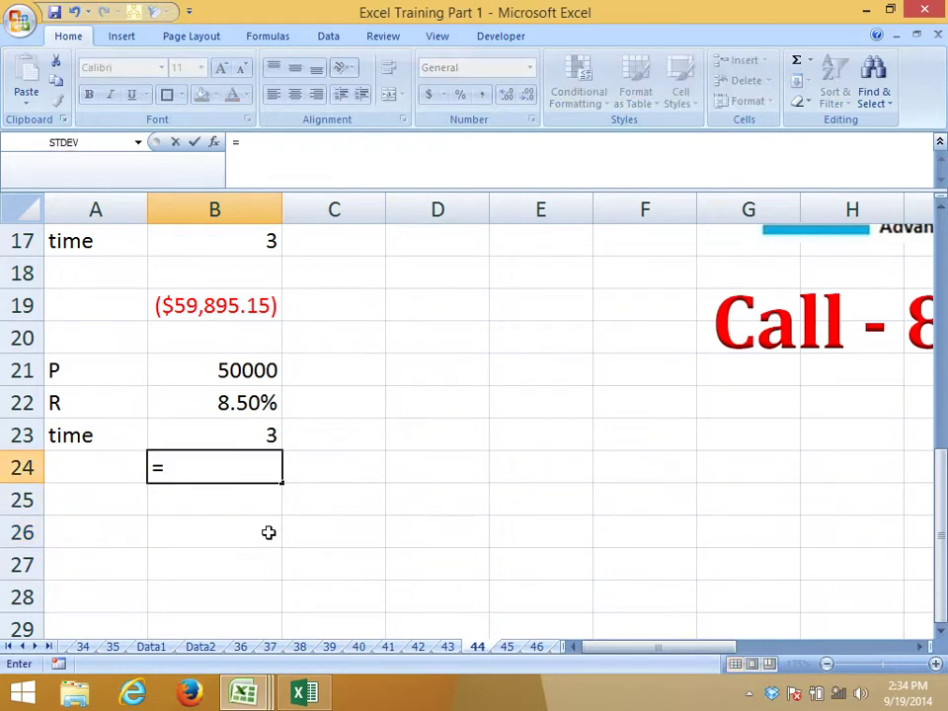
text(fv)
key(Tab)
key(Up)
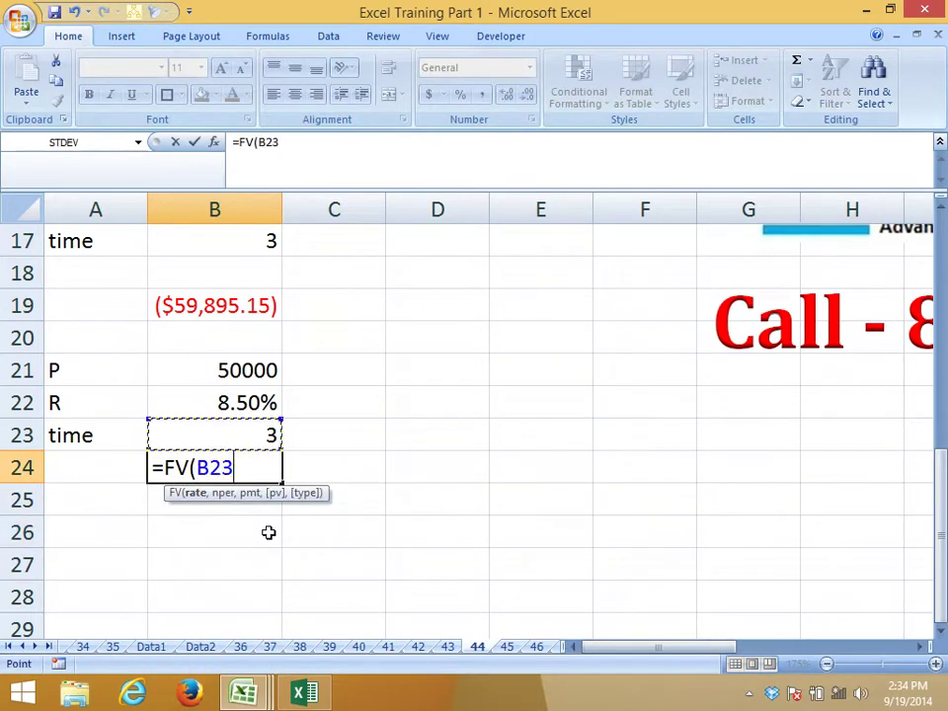
key(Up)
key(Up)
key(Down)
key(Down)
key(Up)
text(/)
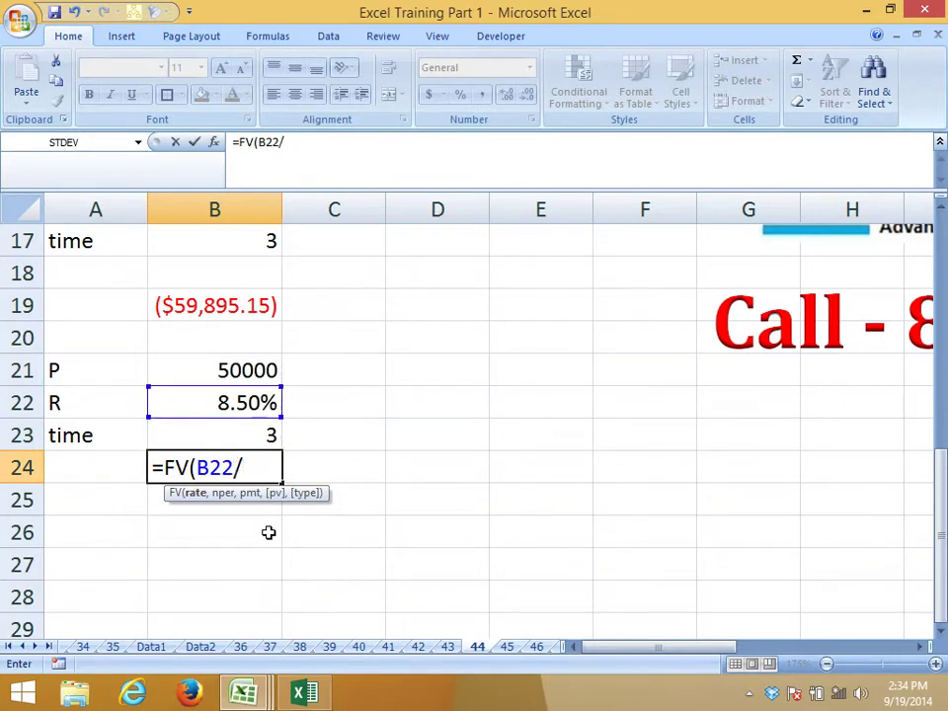
text(12,)
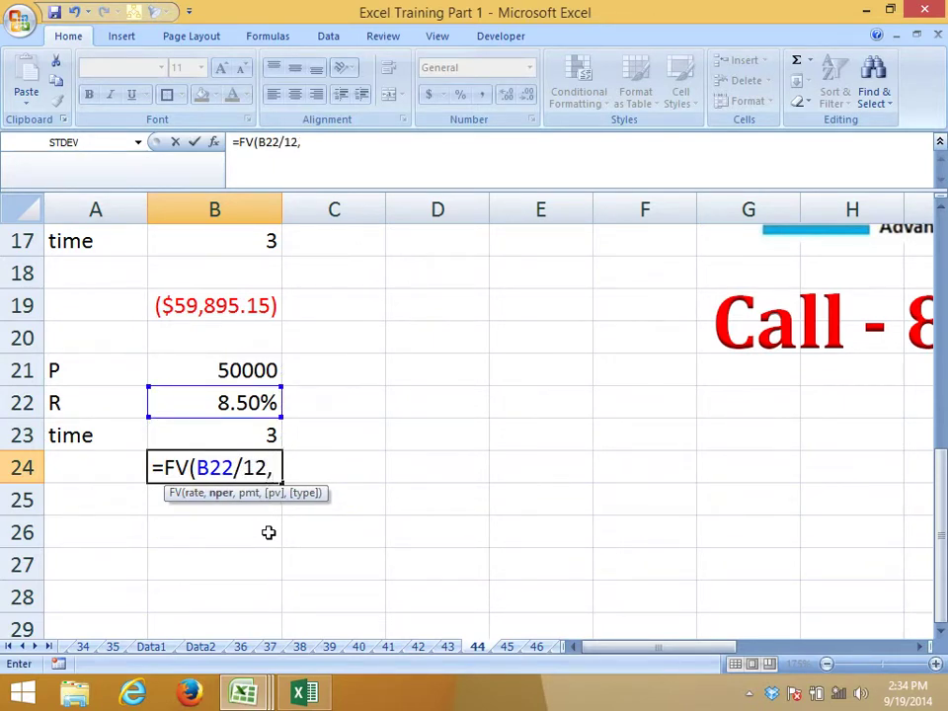
key(Up)
text()1)
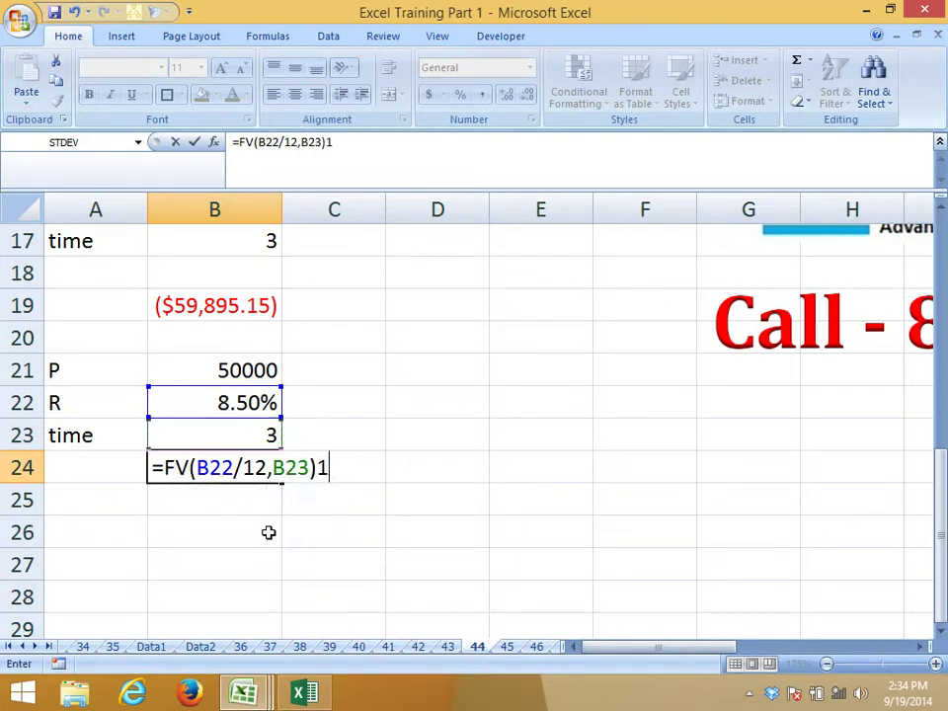
text(2,)
- Finish =FV(B22/12,B23*12,0,B21), returning ($64,465.11)
key(BackSpace)
key(BackSpace)
key(BackSpace)
text(*)
key(BackSpace)
key(BackSpace)
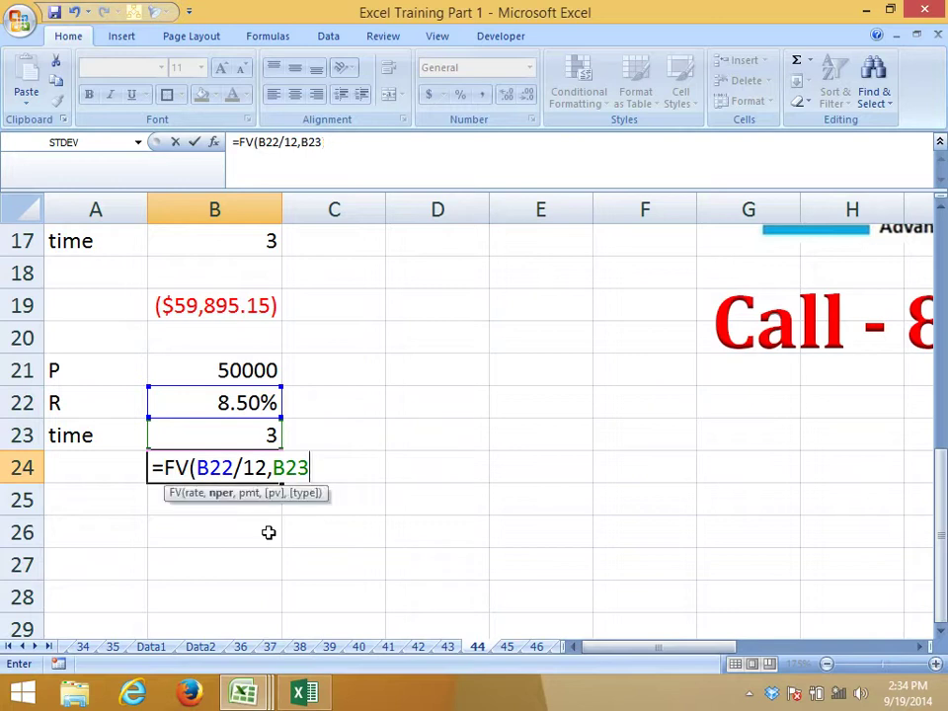
text(*1)
text(2,)
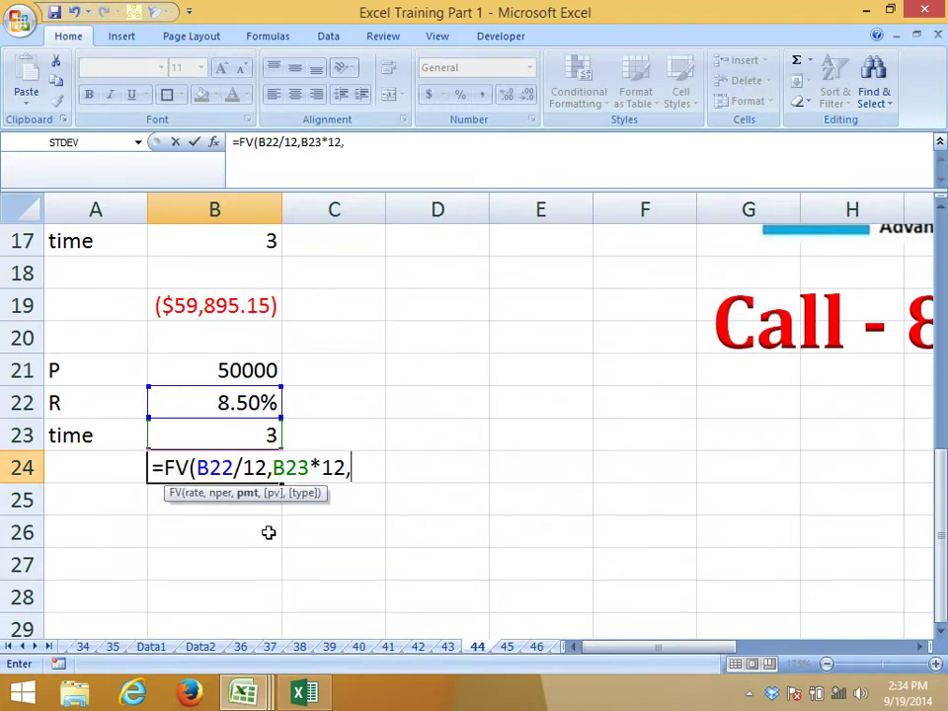
text(0,)
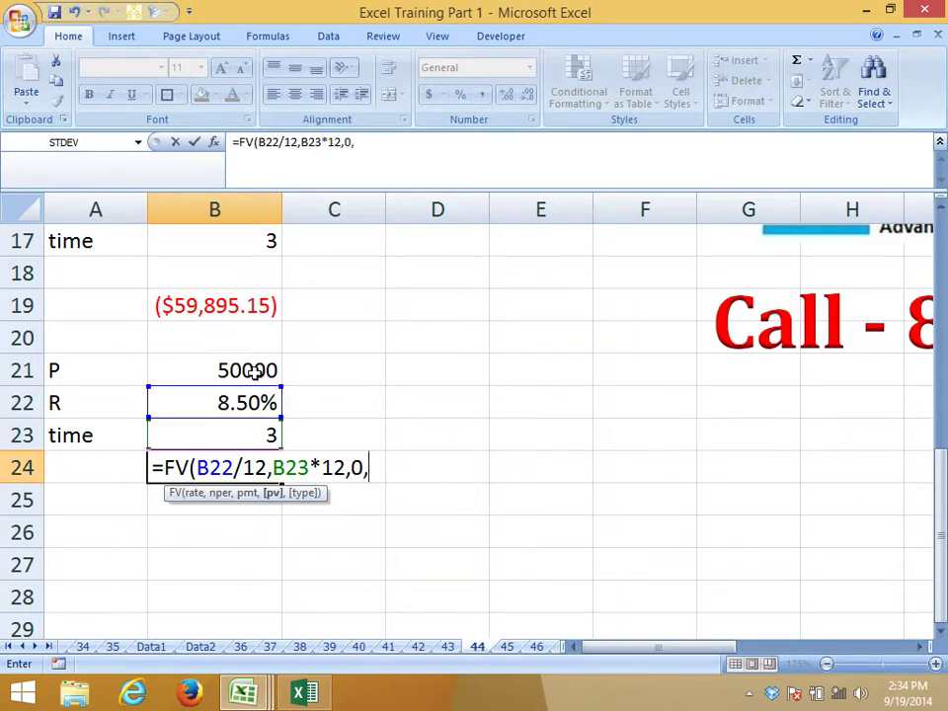
click(255, 371)
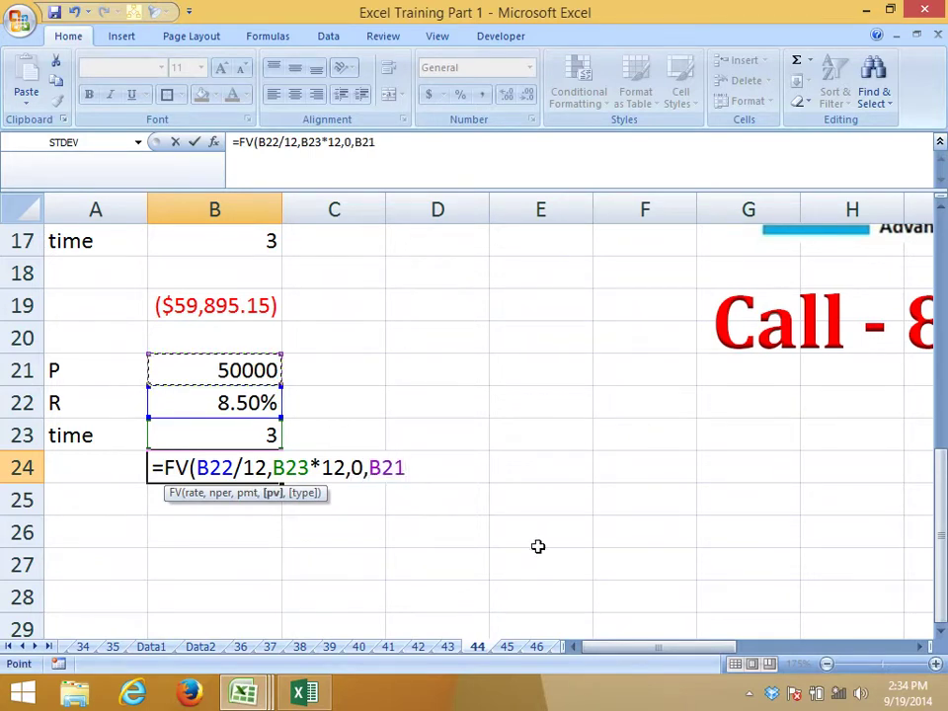
key(Return)
key(Up)
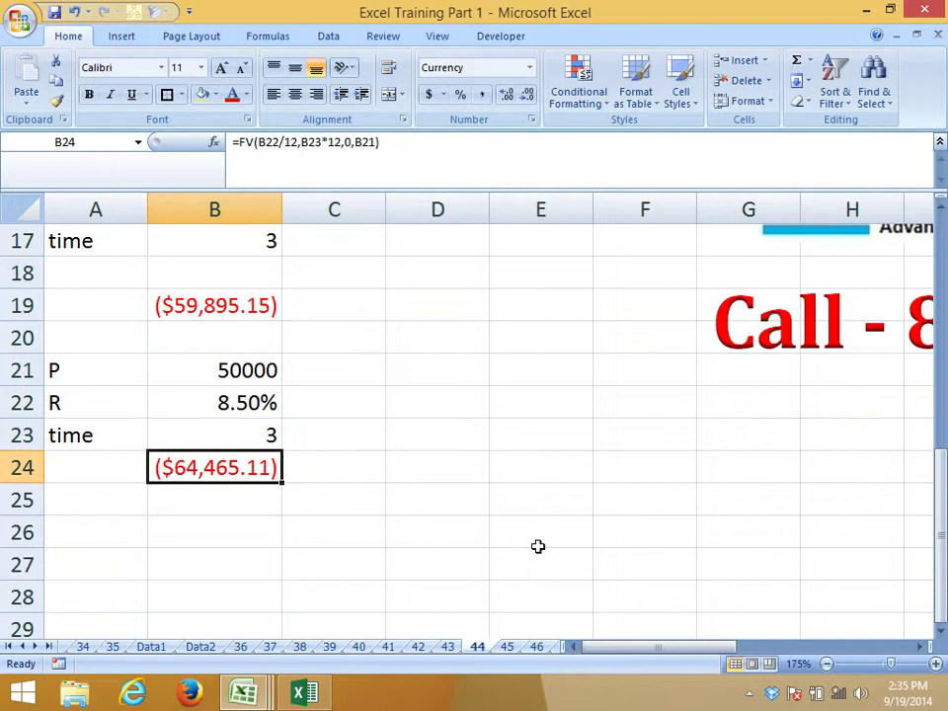
key(Down)
key(Down)
key(Down)
key(Down)
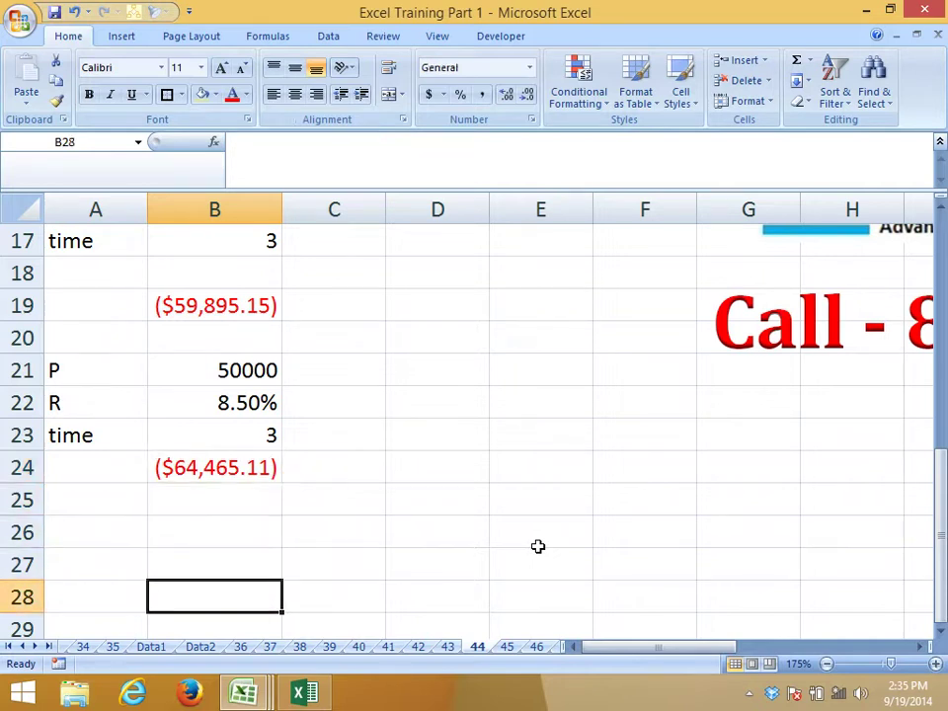
key(Left)
key(Up)
key(Up)
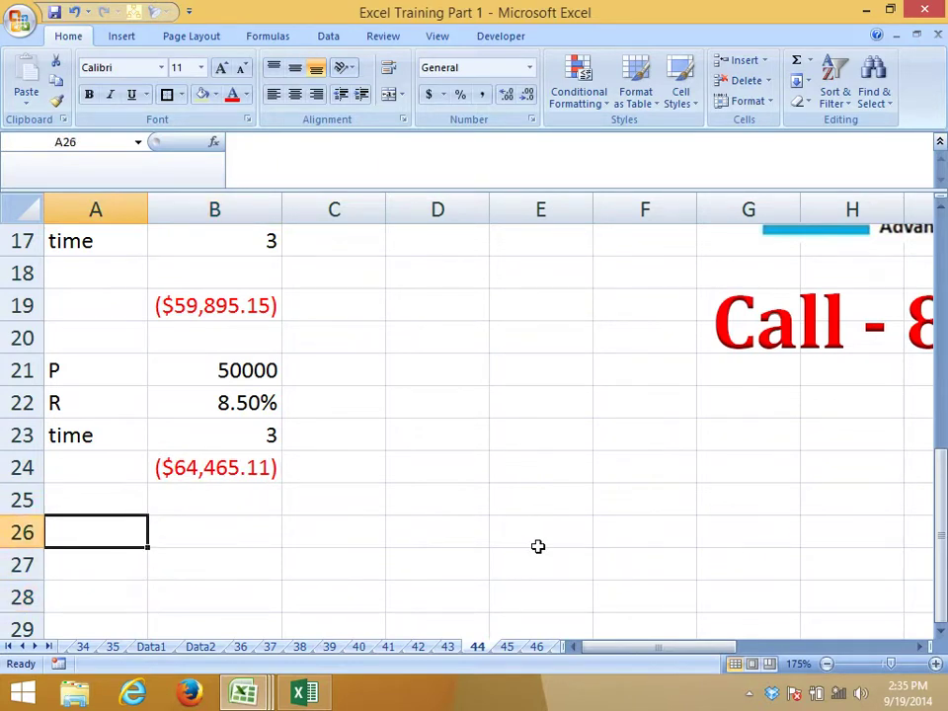
- Label A26 as amt with an initial amount of 60000
text(amt)
key(Tab)
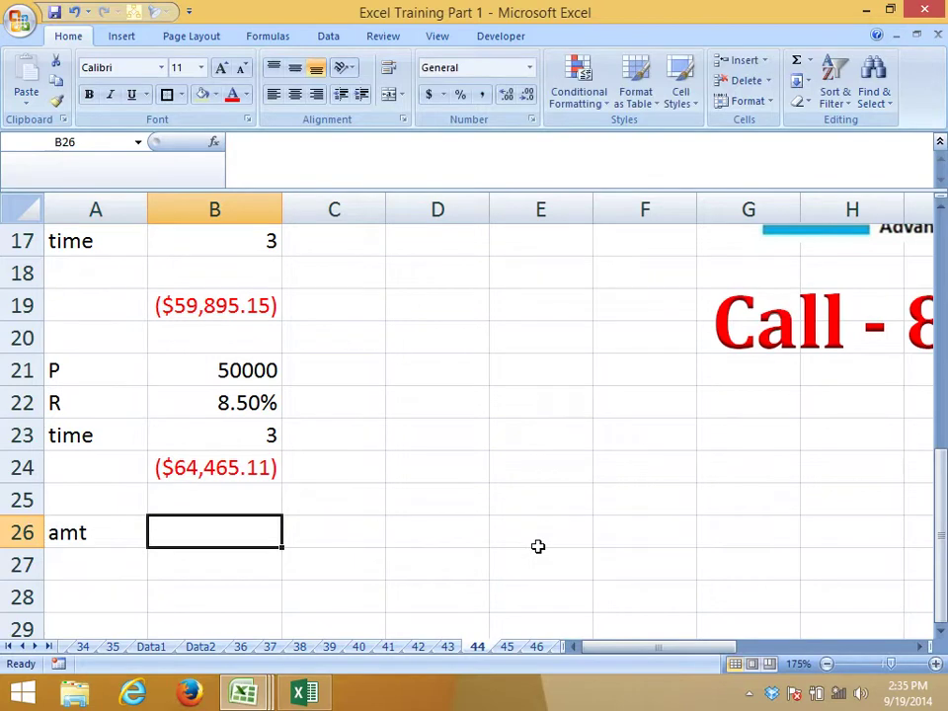
text(60000)
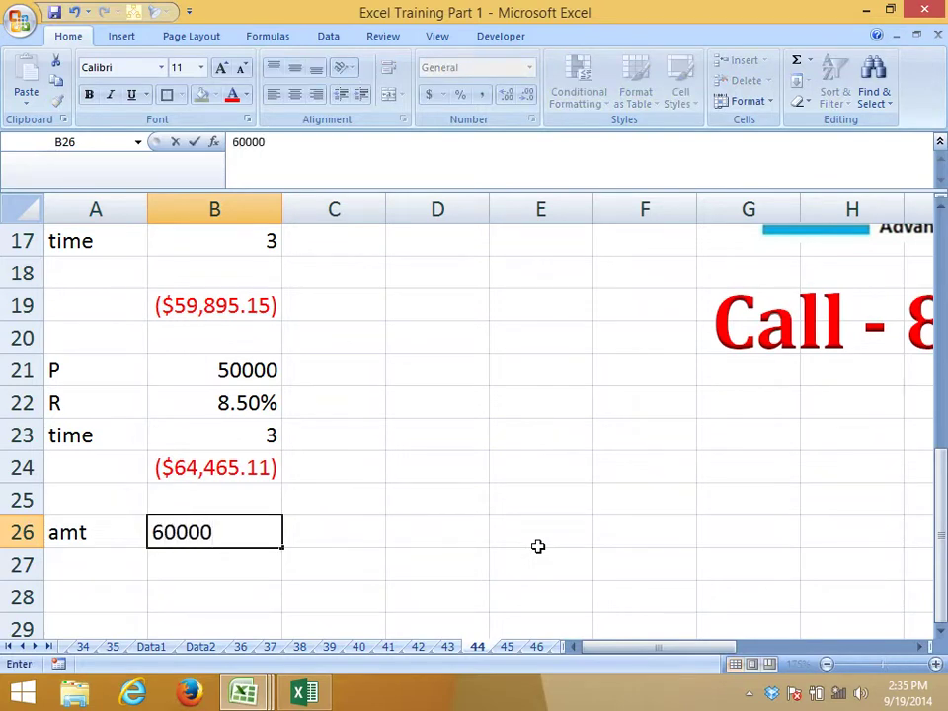
key(Return)
- Add the r label in A27 with a rate of 8.50%
key(Left)
text(r)
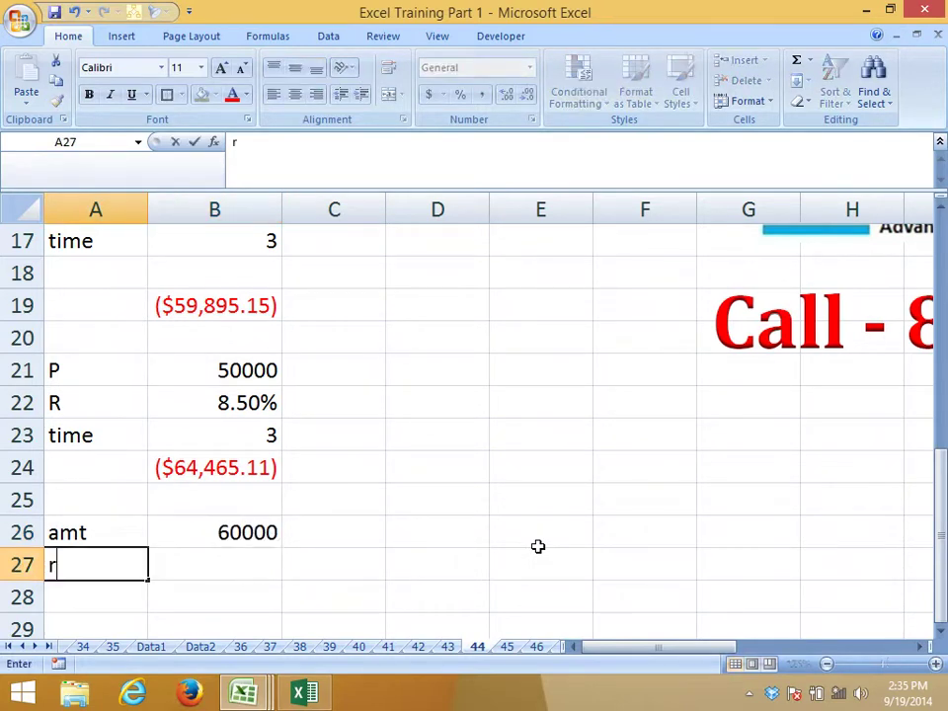
key(Tab)
text(8.)
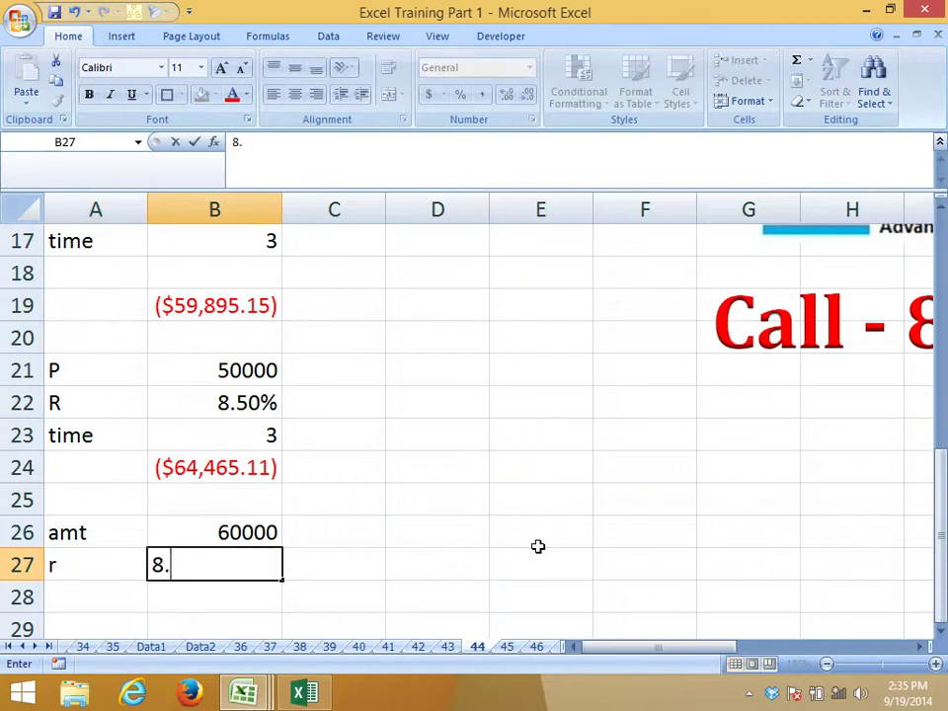
text(50)
key(Return)
key(Up)
key(F2)
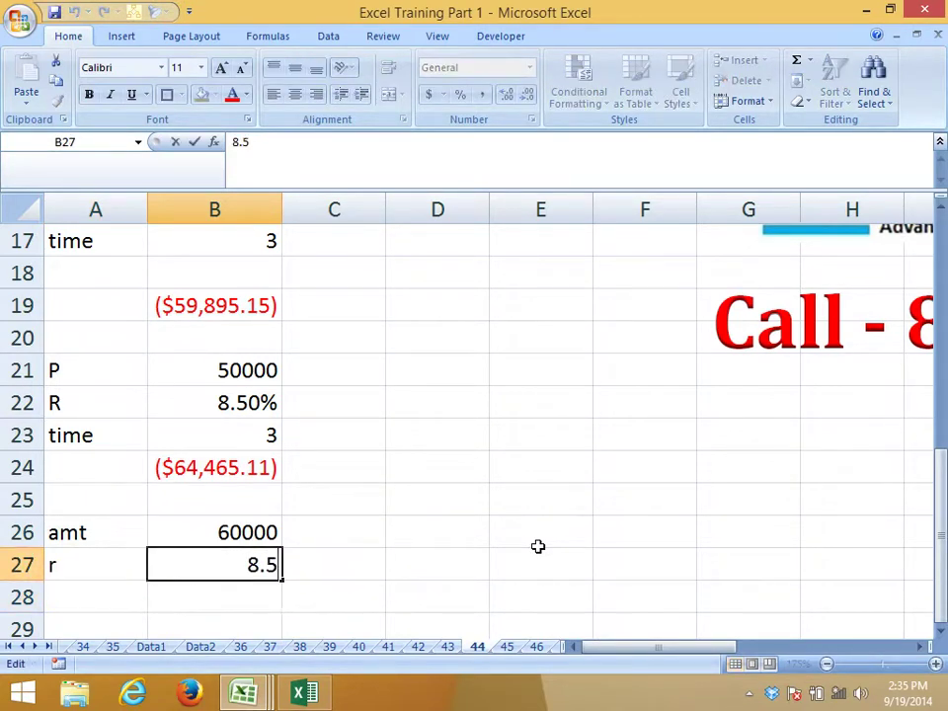
text(%)
key(Return)
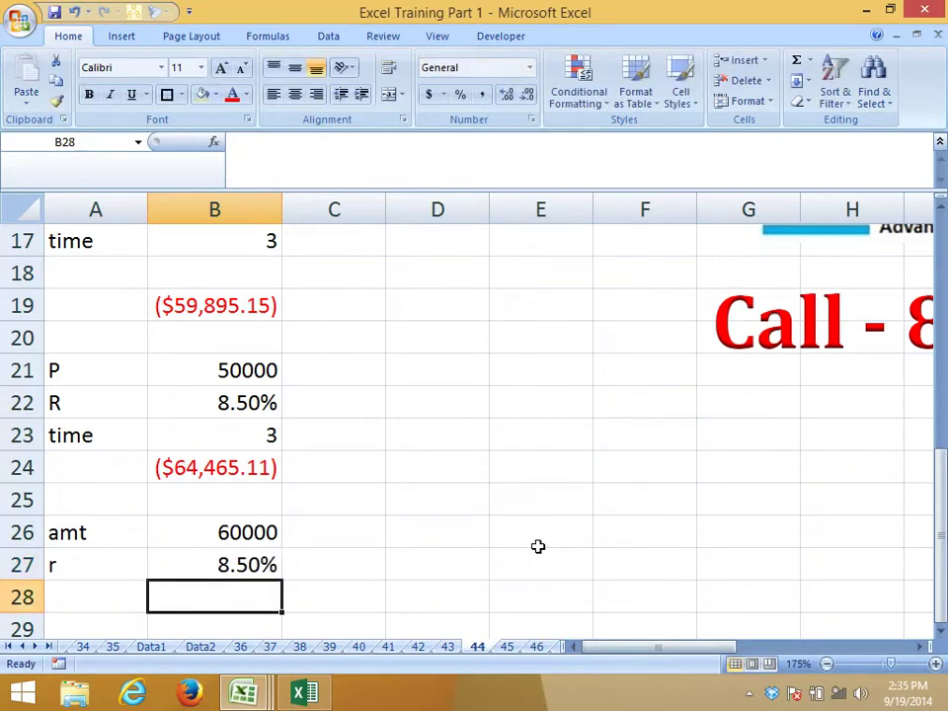
- Add the time label in A28 with a value of 4
key(Left)
text(t)
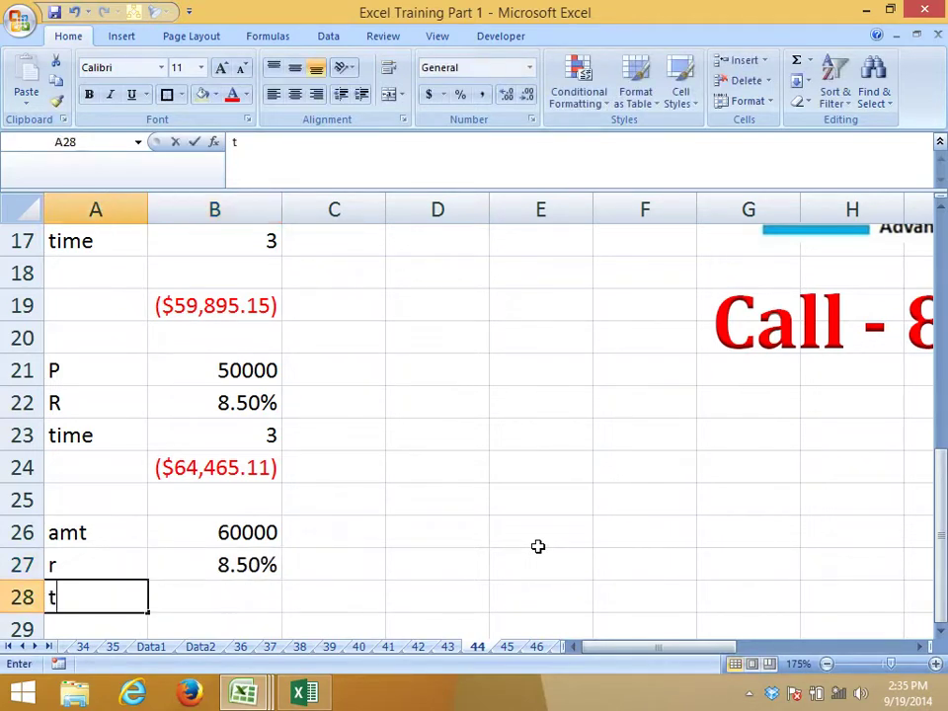
text(ime)
key(Right)
text(4)
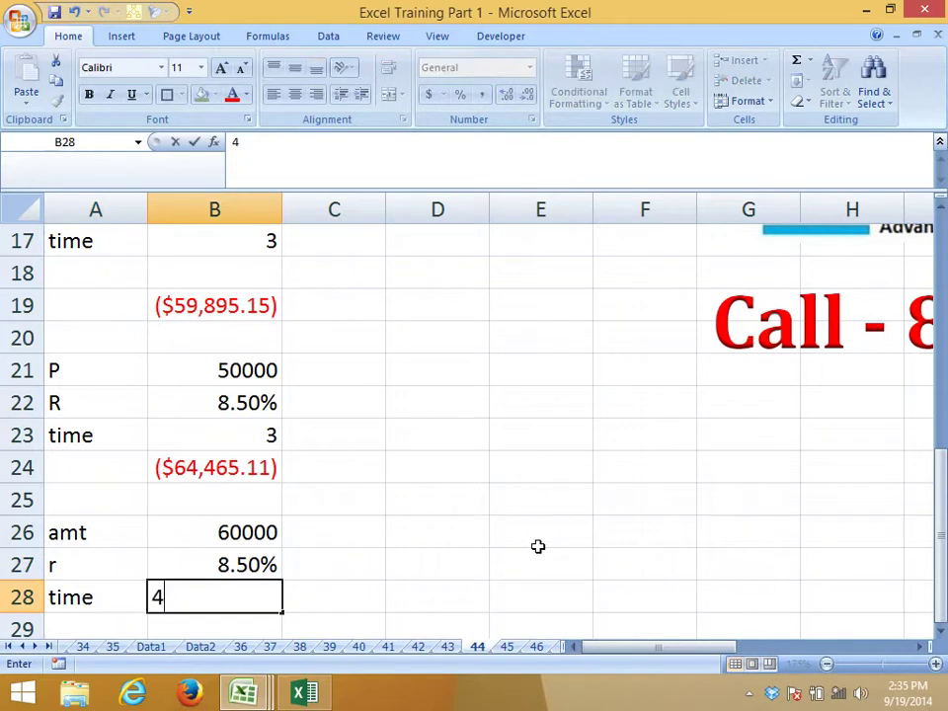
key(Return)
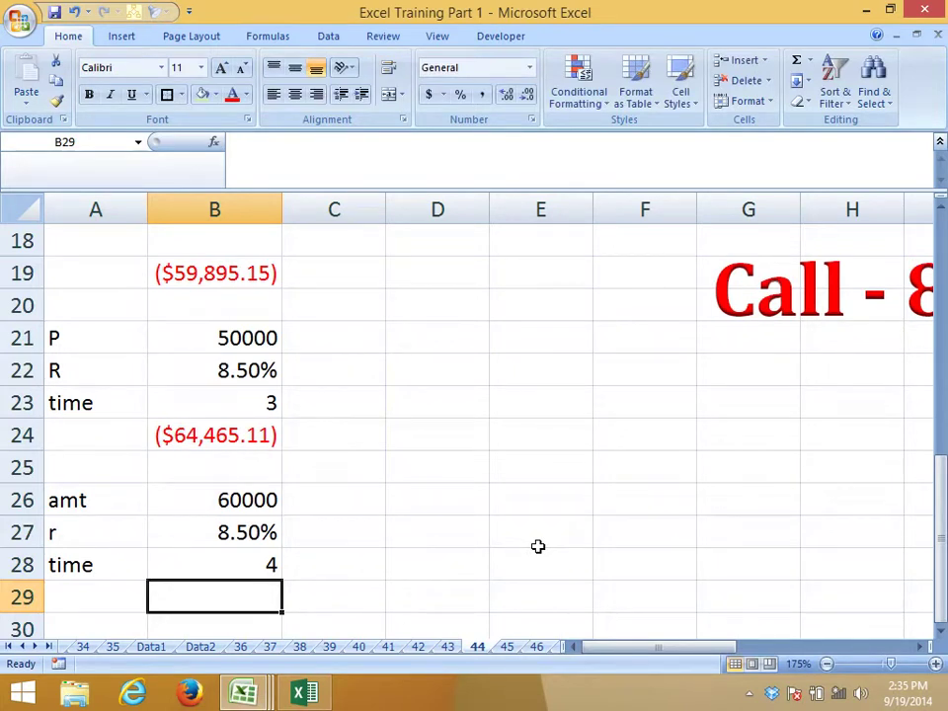
- Correct the amount to 500000 and the time to 10
key(Up)
key(Up)
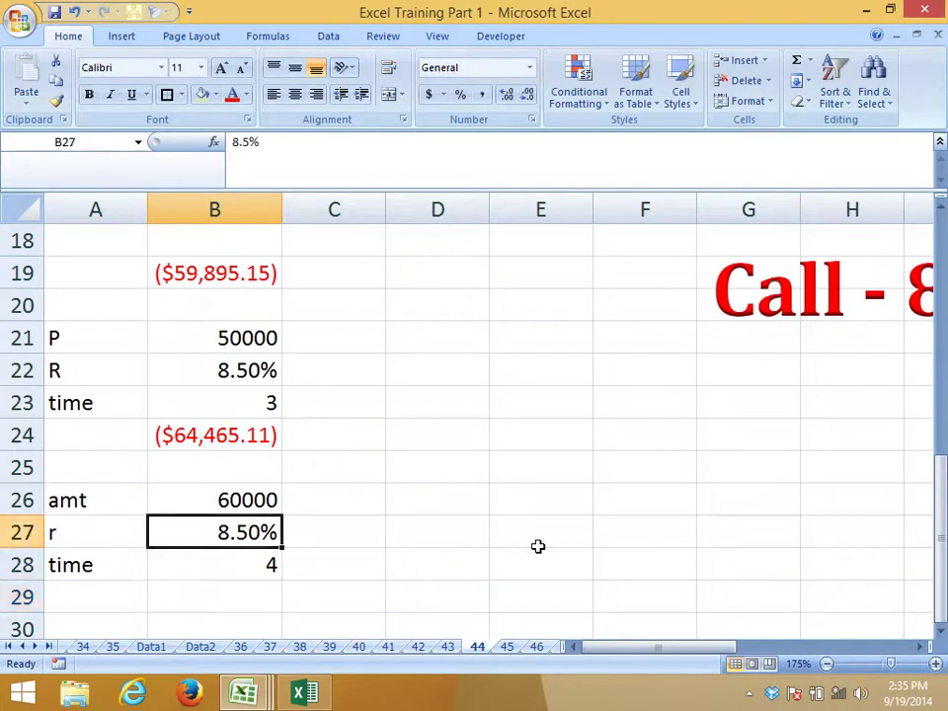
key(Up)
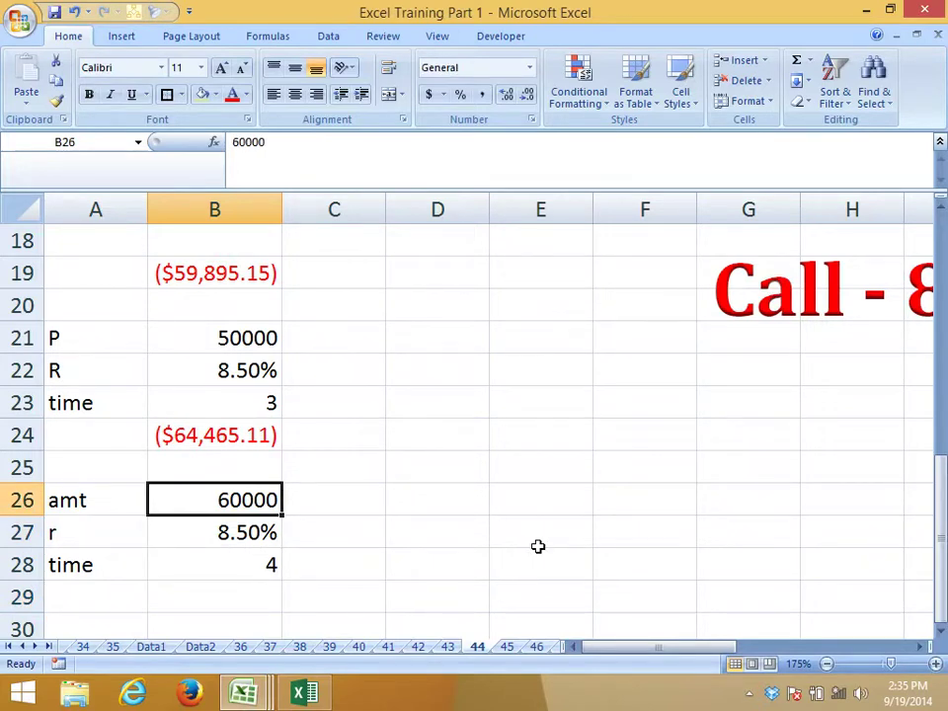
text(5000000)
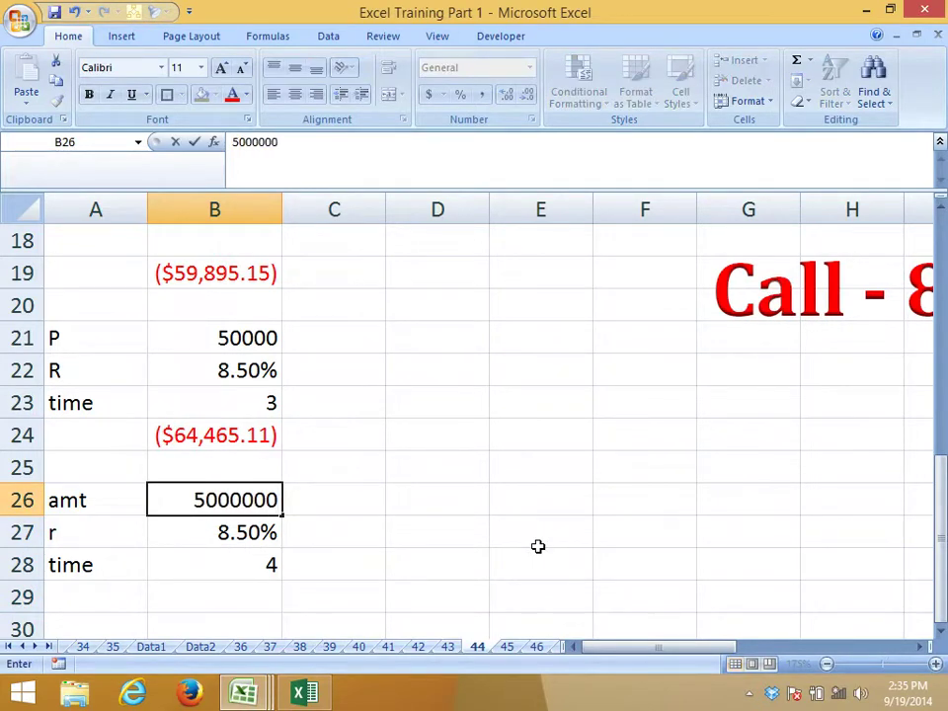
key(BackSpace)
key(BackSpace)
text(0)
key(Return)
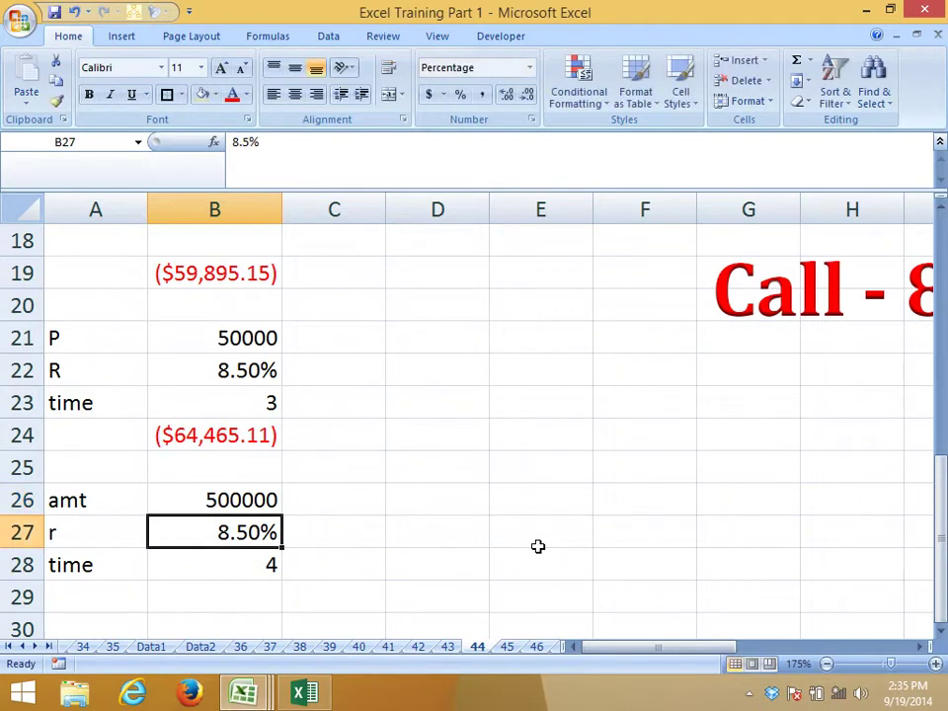
key(Return)
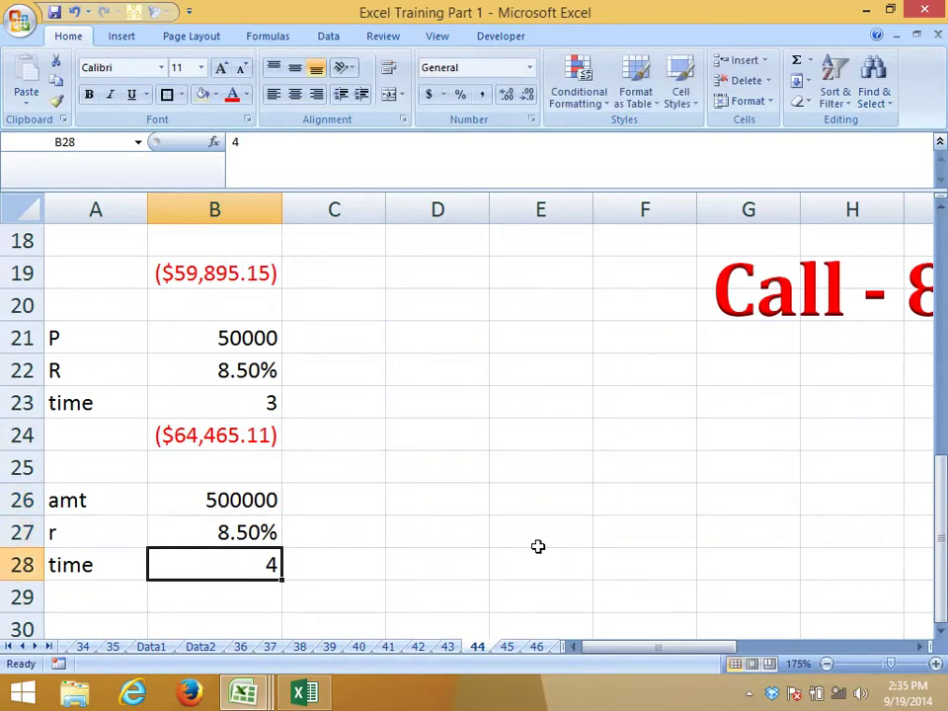
text(10)
key(Return)
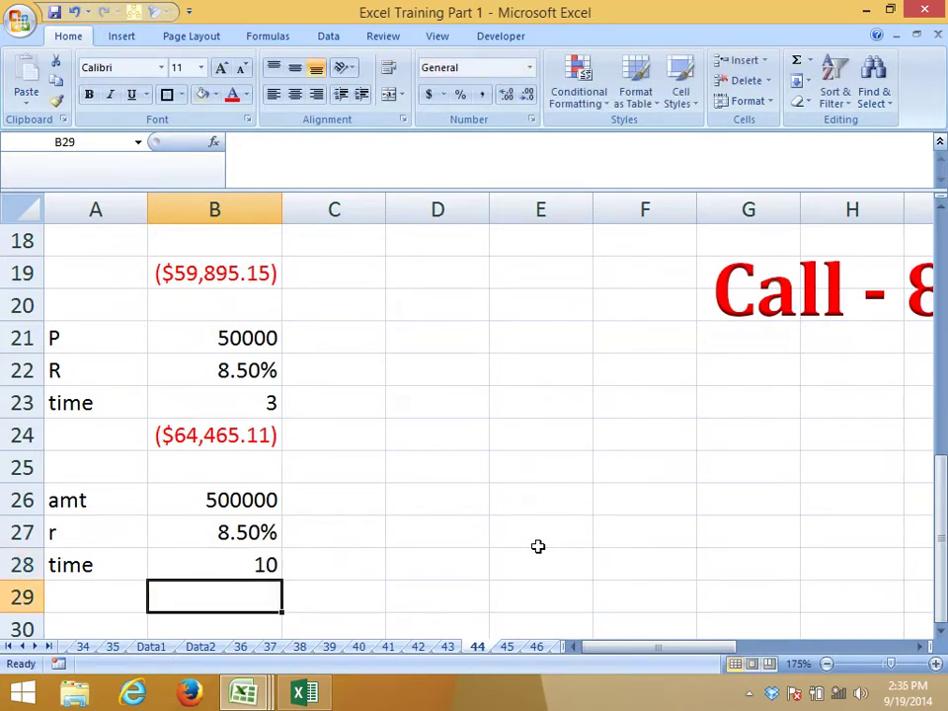
key(Return)
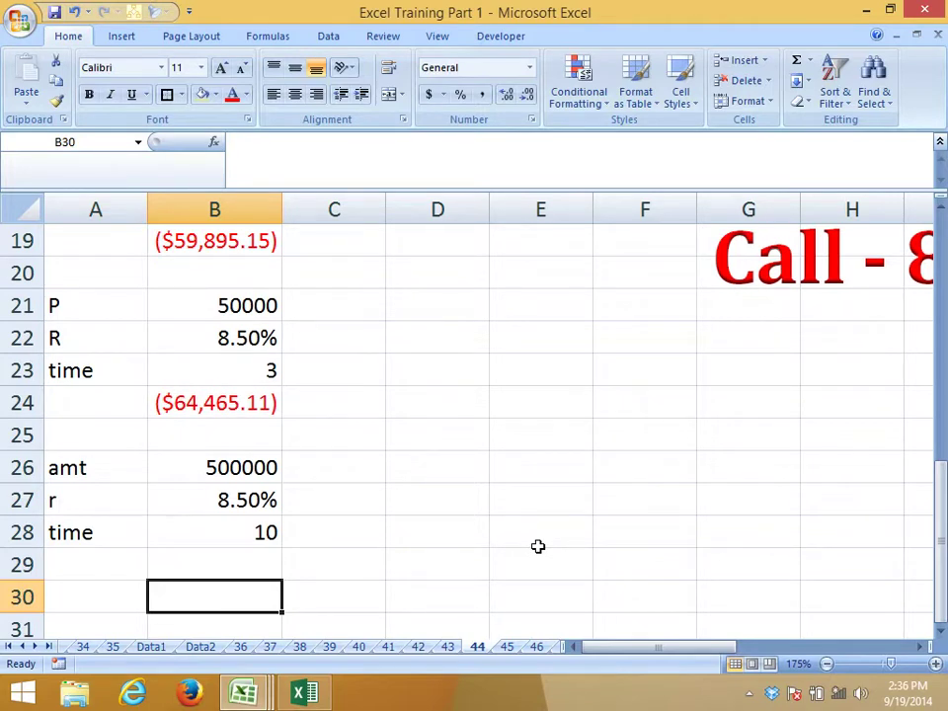
- Enter =PV(B27/12,B28*12,0,B26) in B30, returning ($214,348.75)
text(=)
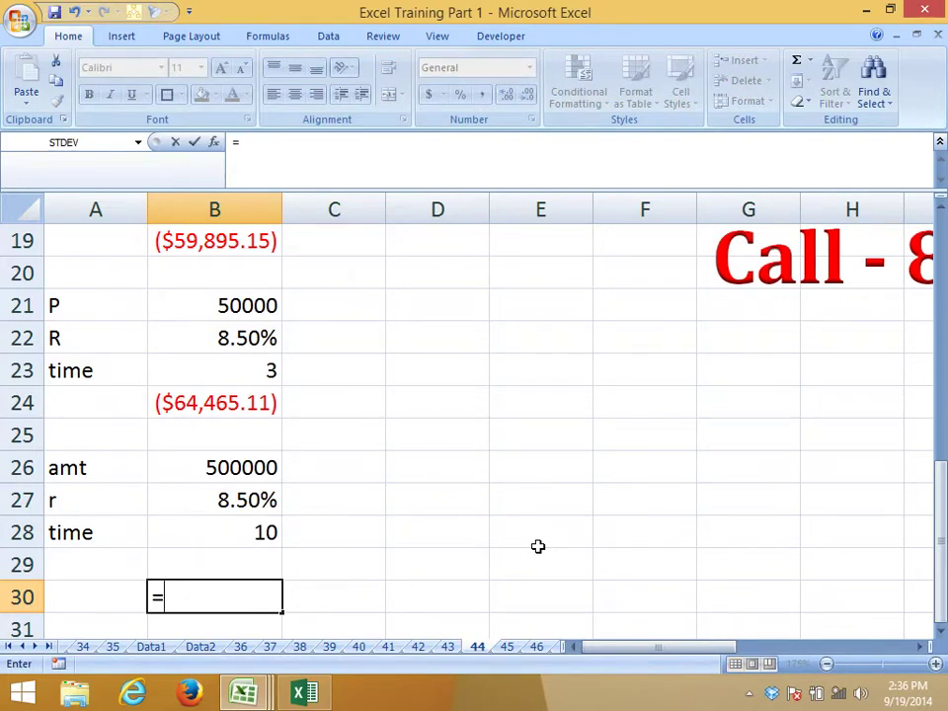
text(pv)
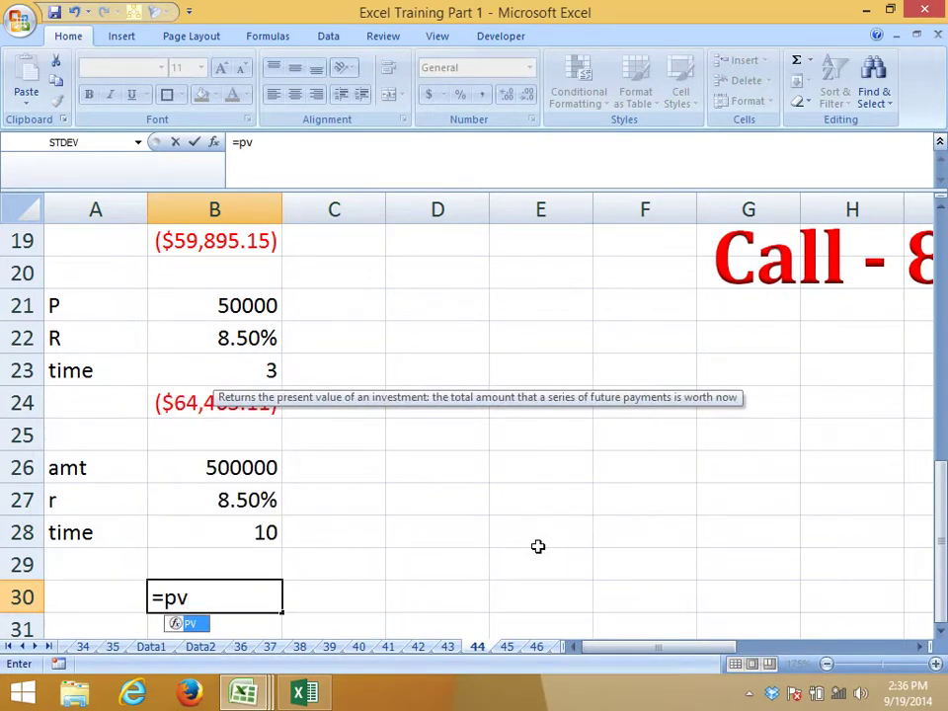
key(Tab)
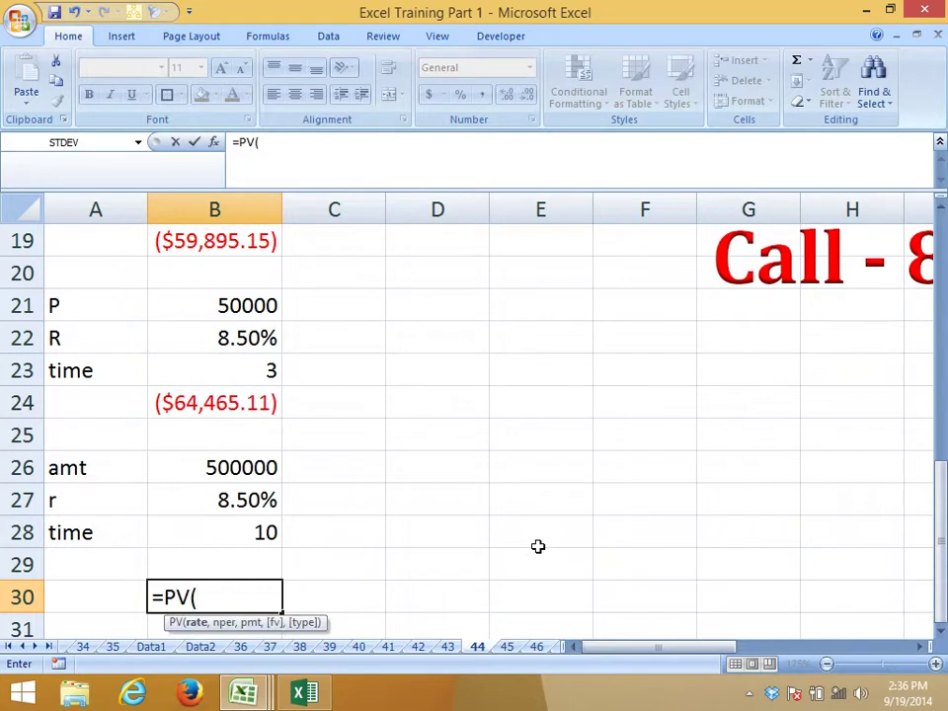
key(Up)
key(Up)
key(Up)
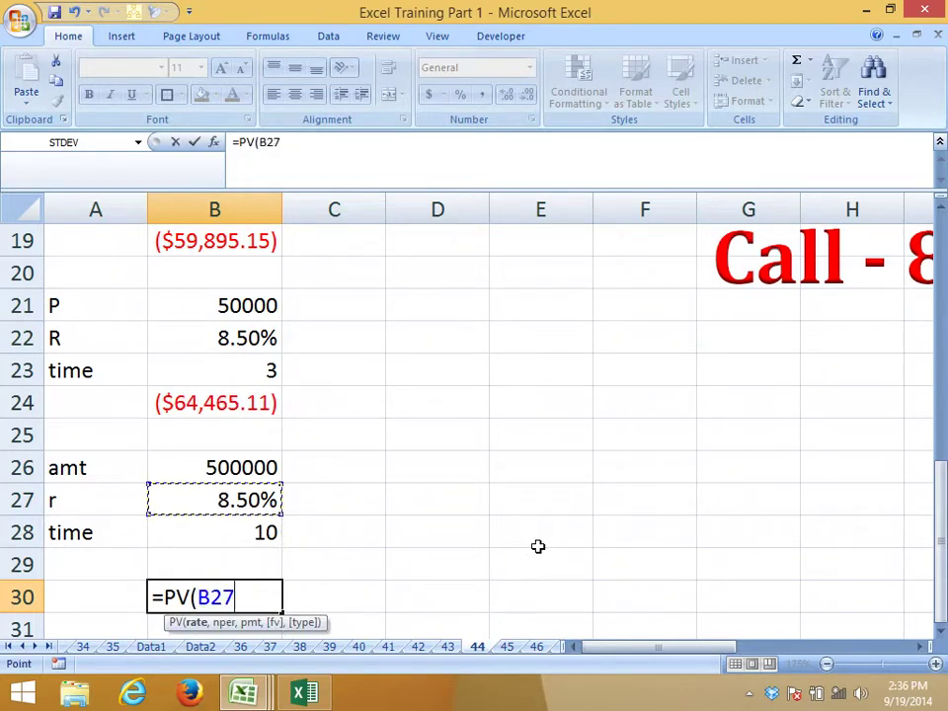
text(/12)
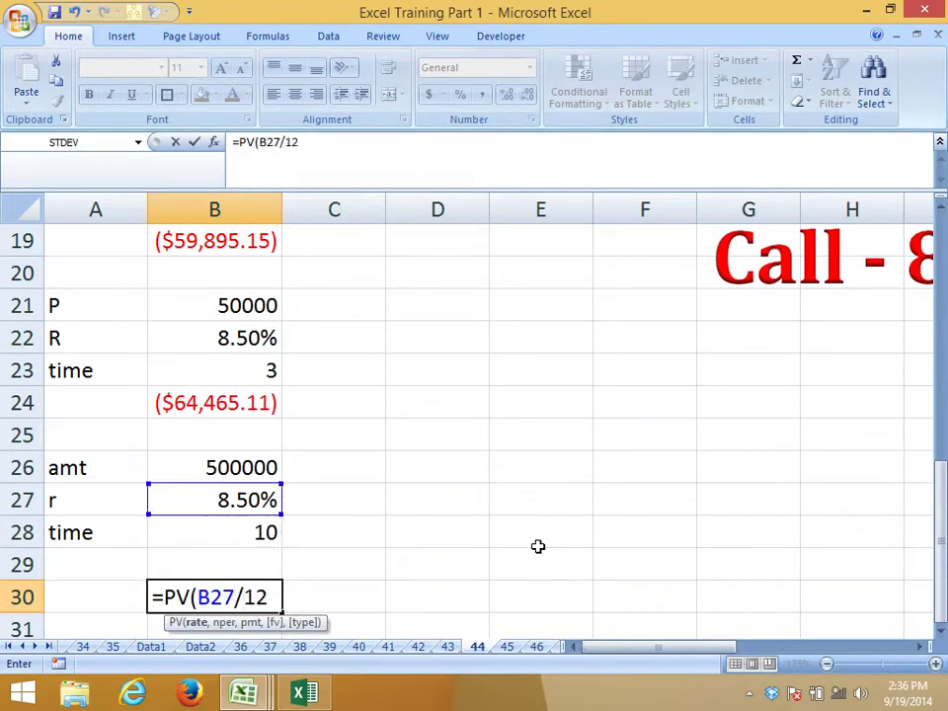
text(,)
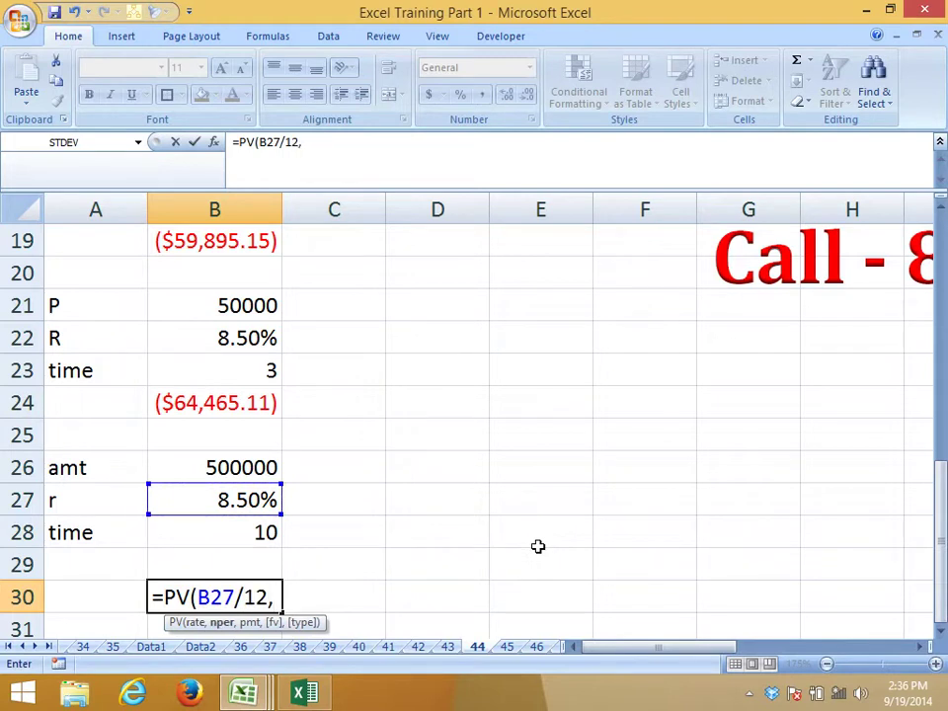
key(Up)
key(Up)
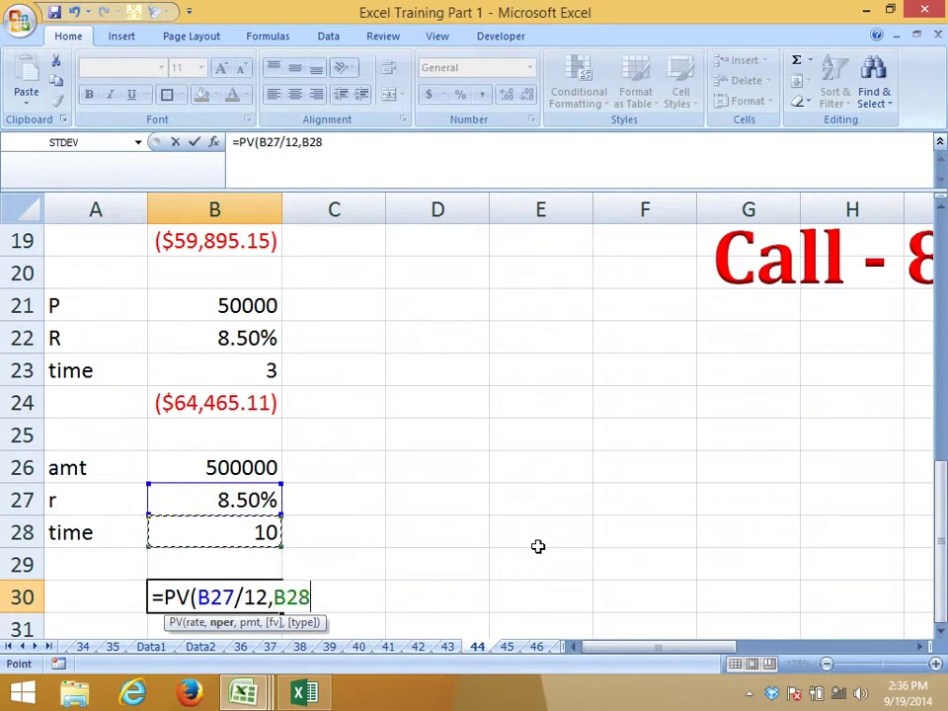
text(*12,)
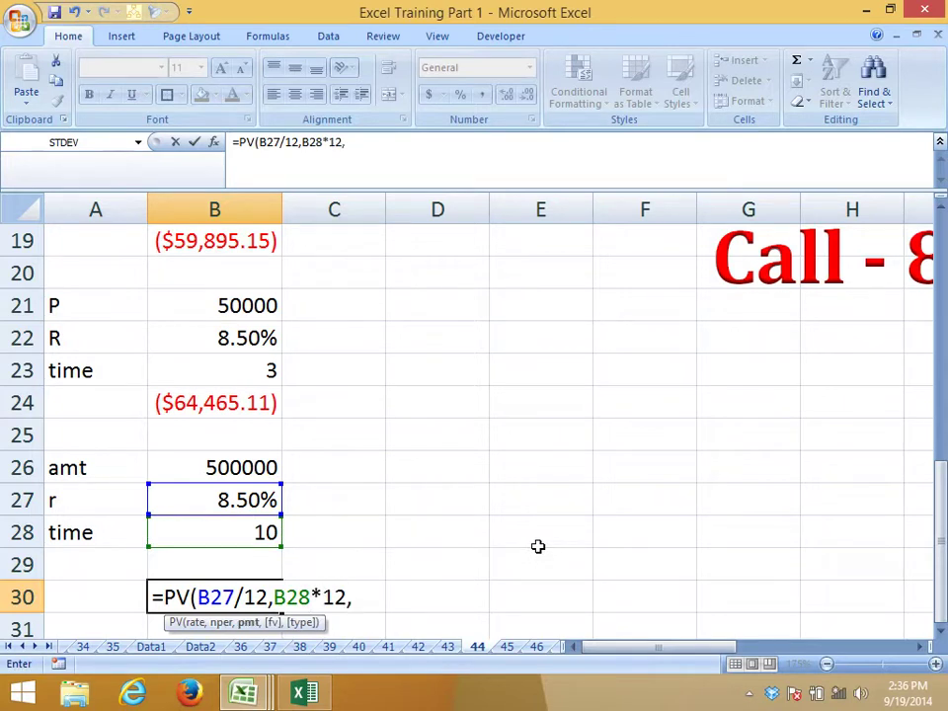
text(0)
text(,)
key(Up)
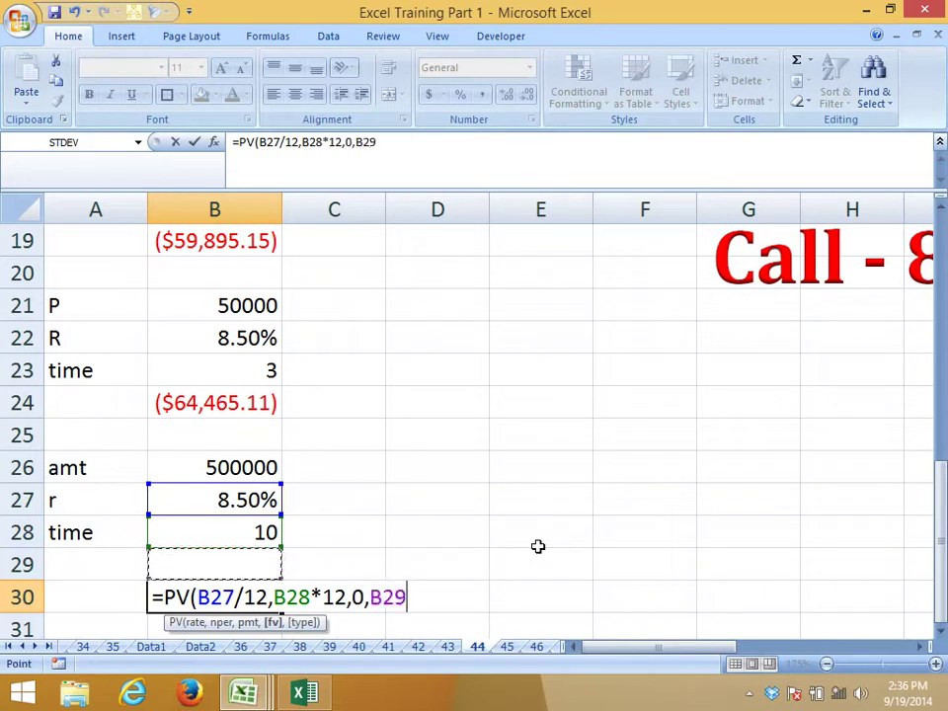
key(Up)
key(Up)
key(Up)
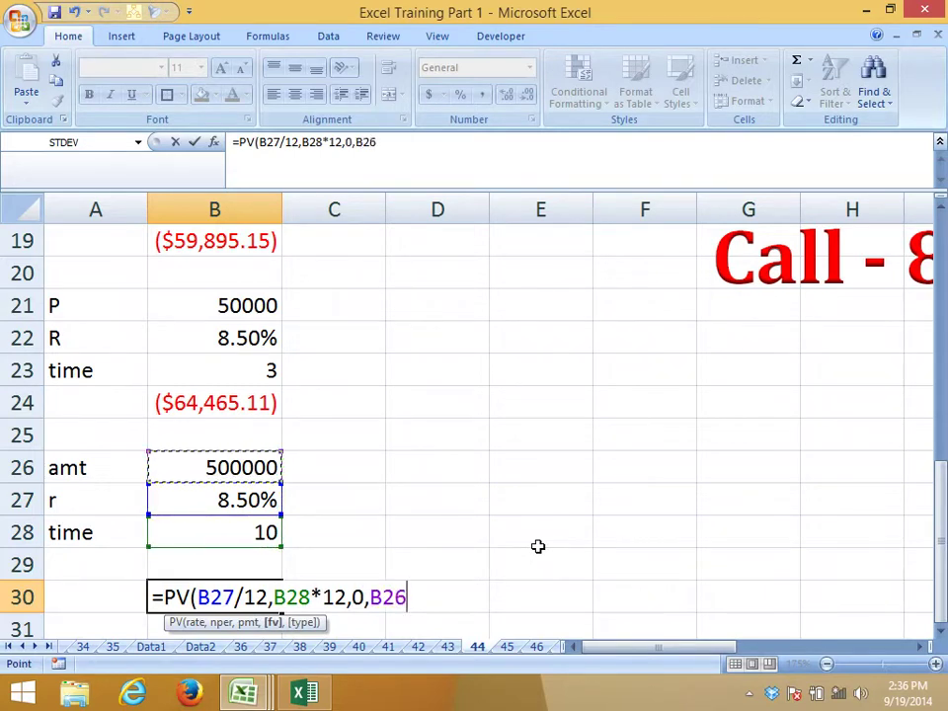
key(Return)
key(Up)
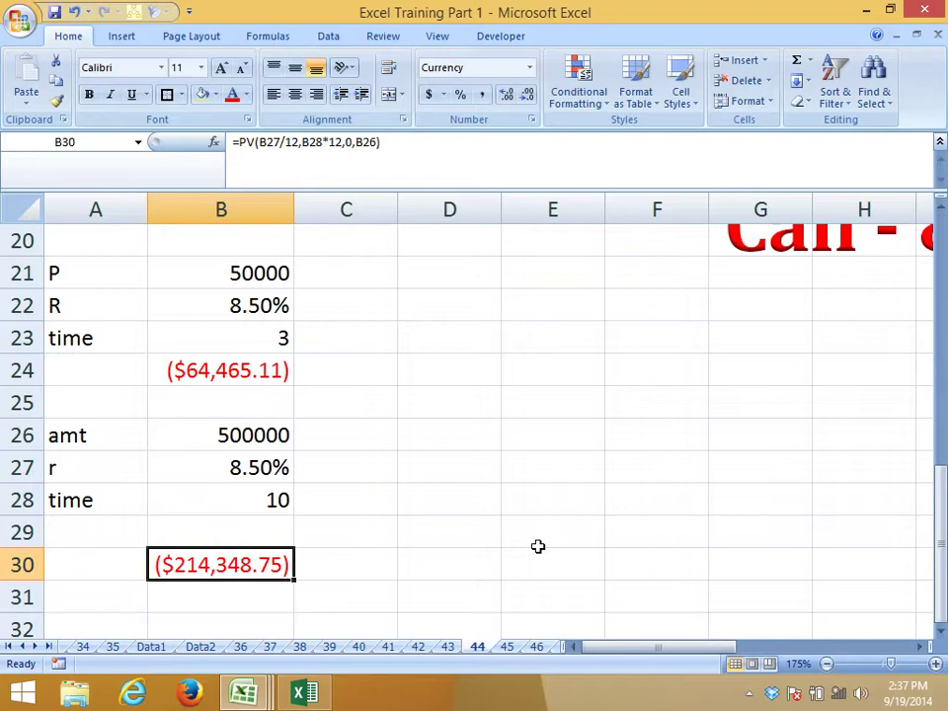
key(Down)
key(Down)
key(Down)
key(Down)
key(Down)
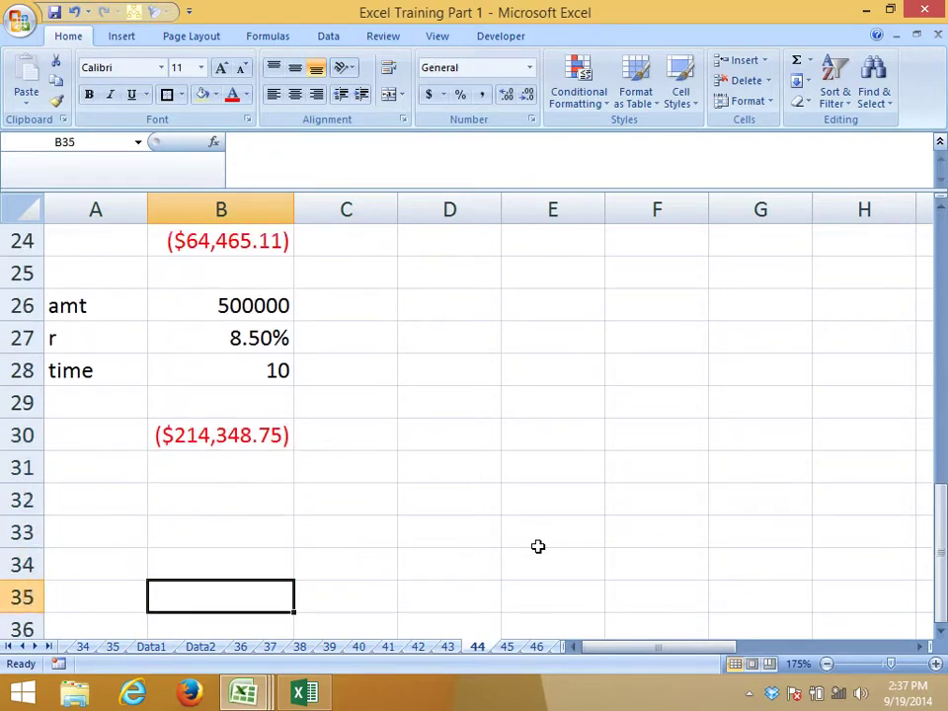
- Enter pv 25000 in row 32 and fv 50000 in row 33
key(Up)
key(Up)
key(Up)
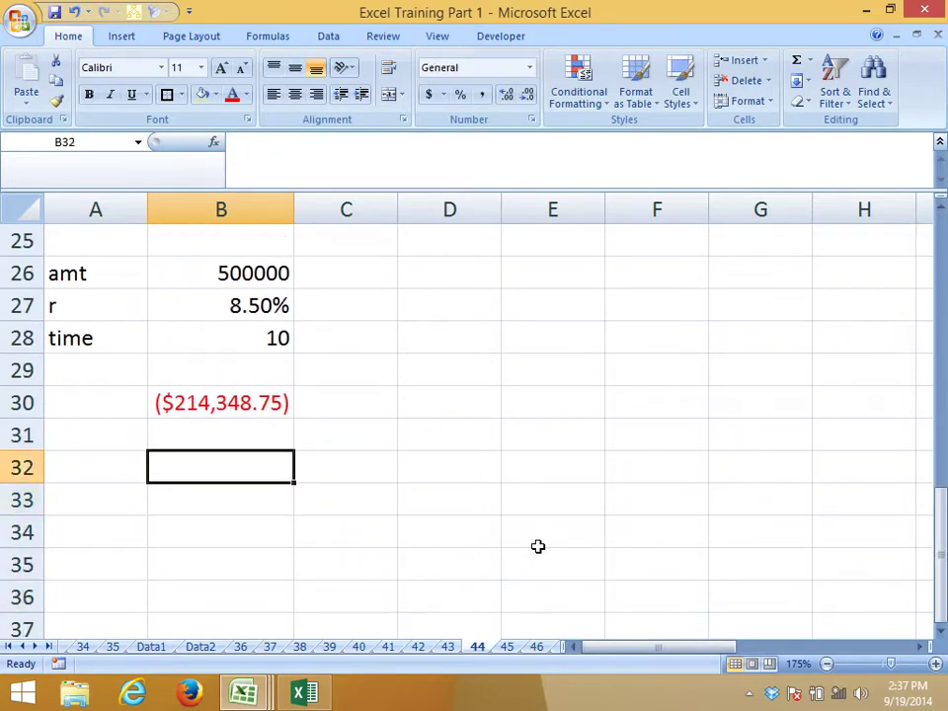
text(25)
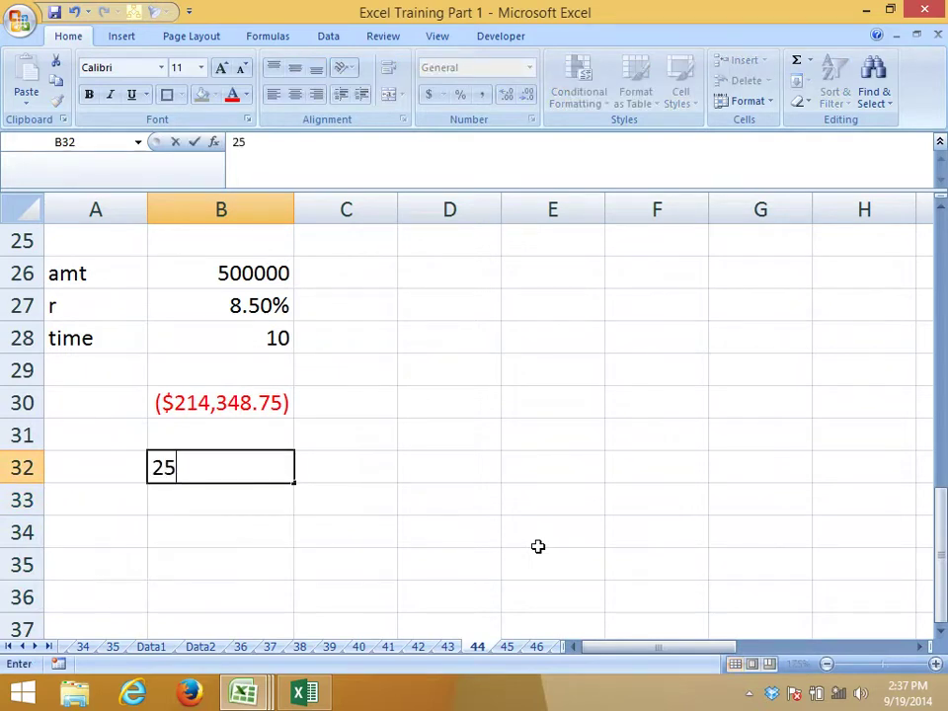
text(000)
key(Left)
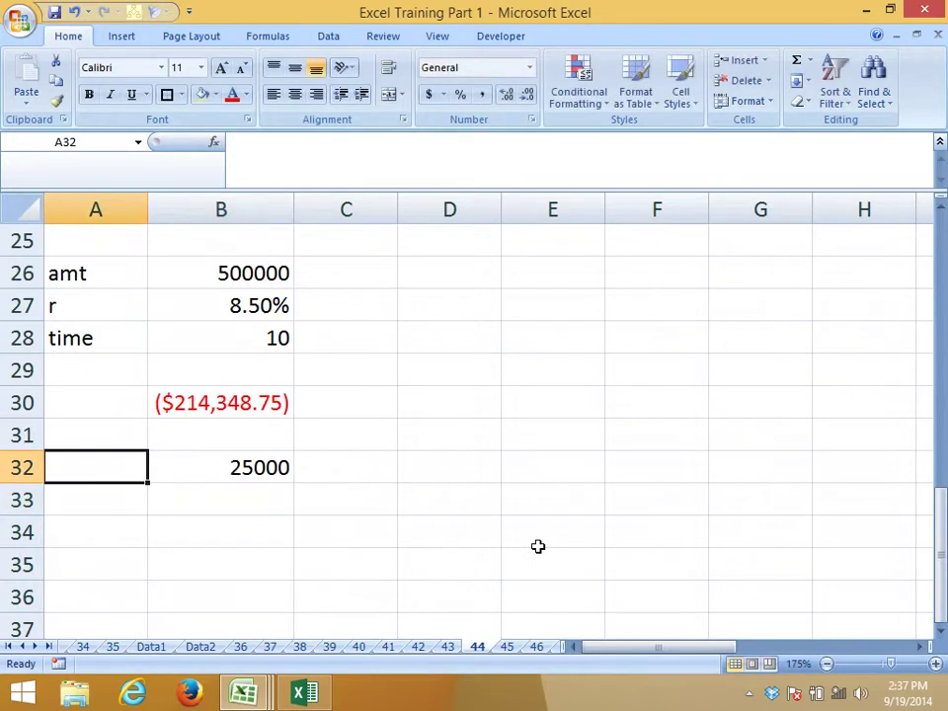
text(pv)
key(Return)
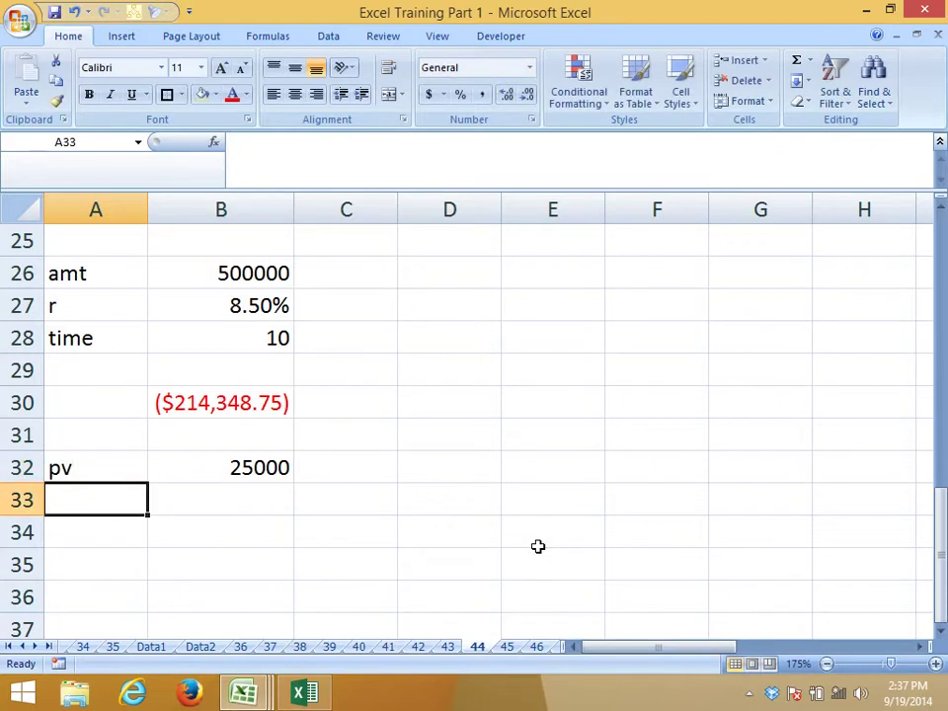
text(fv)
key(Right)
text(5)
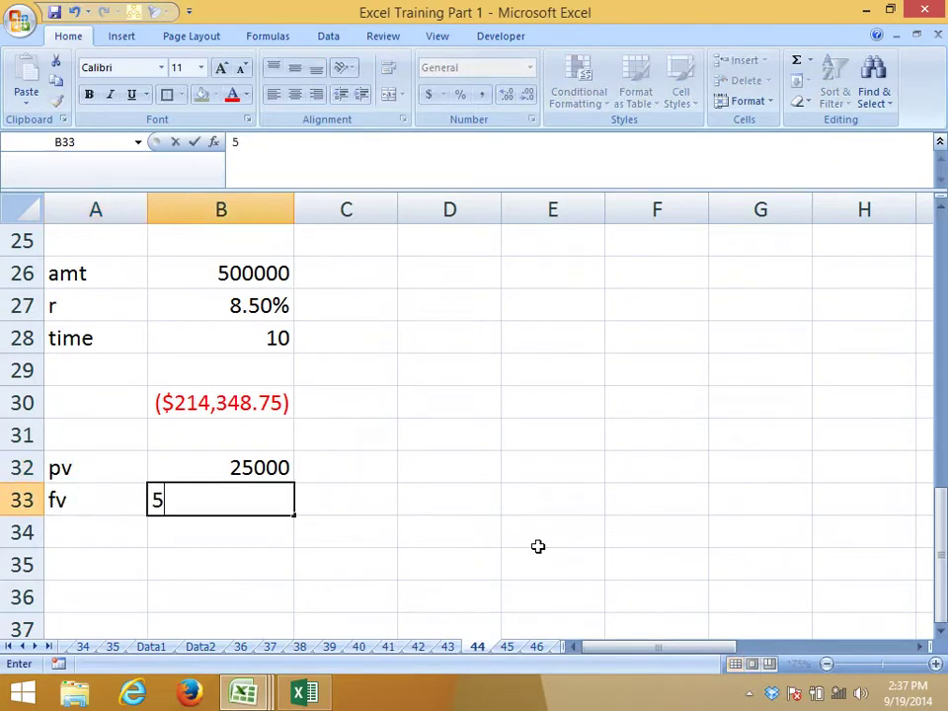
text(0000)
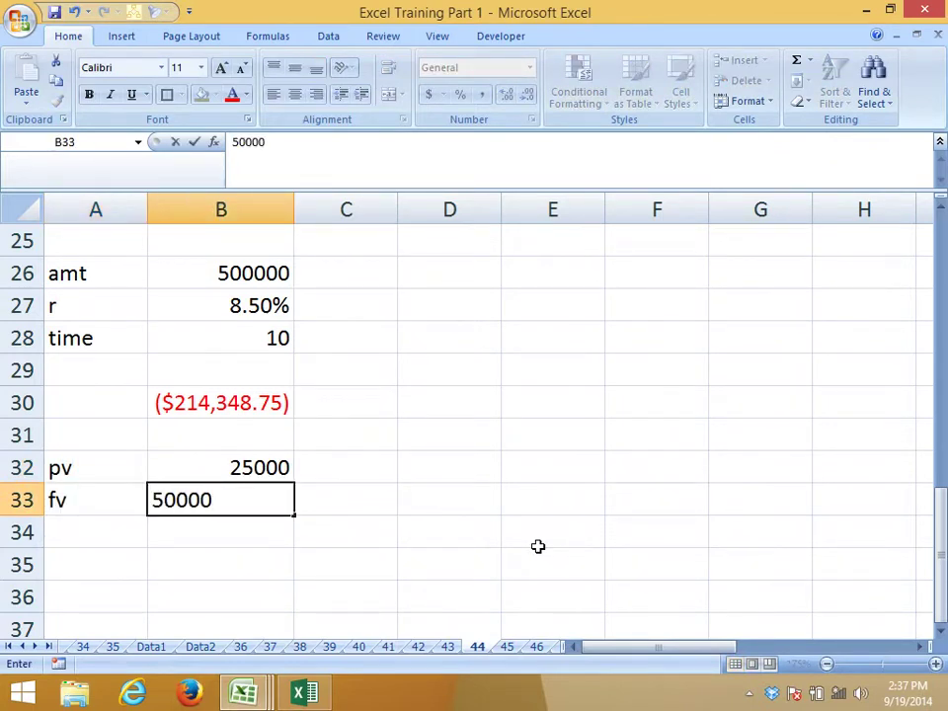
key(Return)
- Add the r label in A34 with a rate of 9%
key(Up)
key(Down)
key(Left)
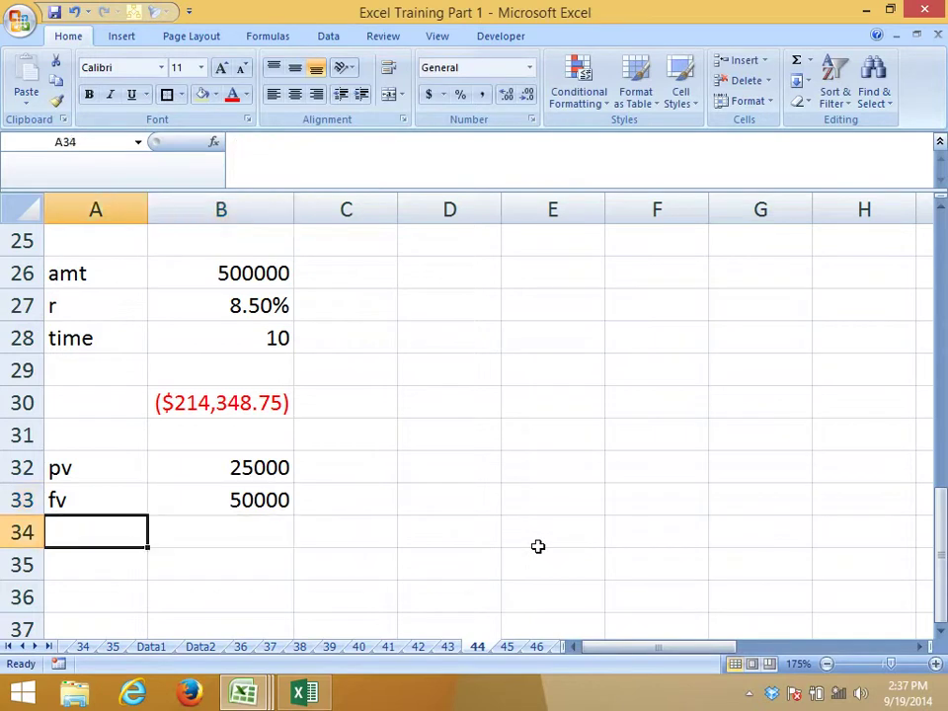
text(t)
key(BackSpace)
text(r)
key(Tab)
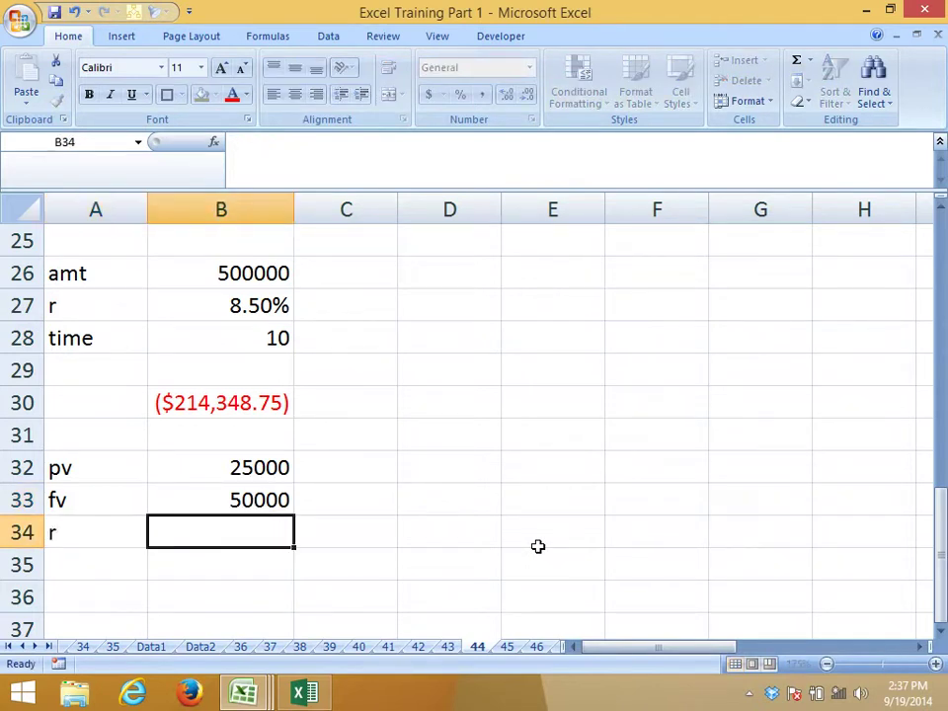
text(9)
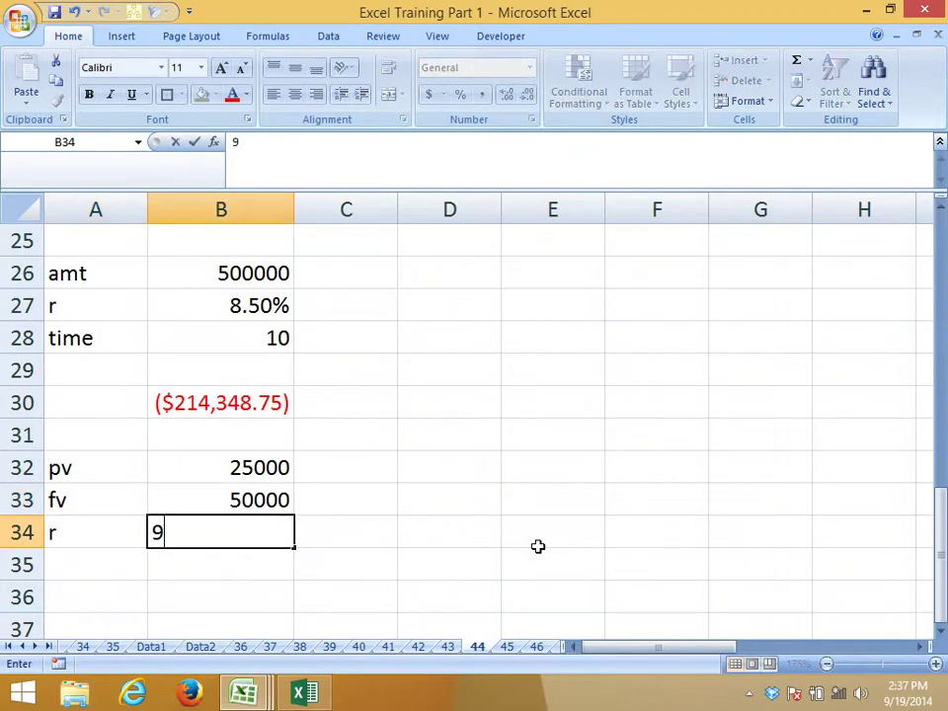
text(%)
key(Return)
key(Left)
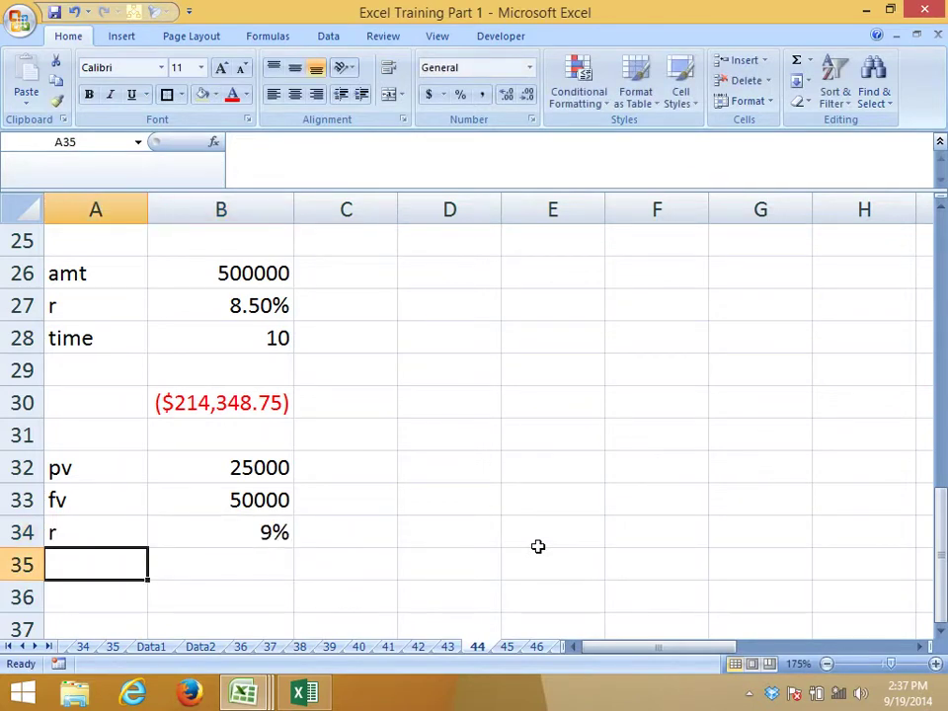
key(Right)
key(Right)
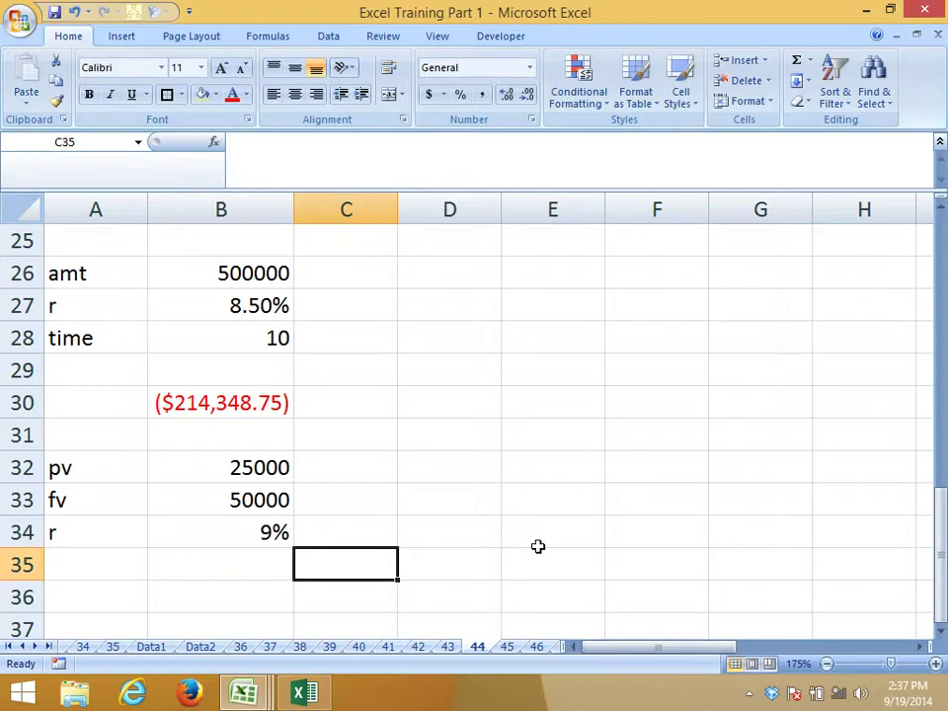
- Start an NPER formula in C35 with rate B34/12 and payment 0
text(=ne)
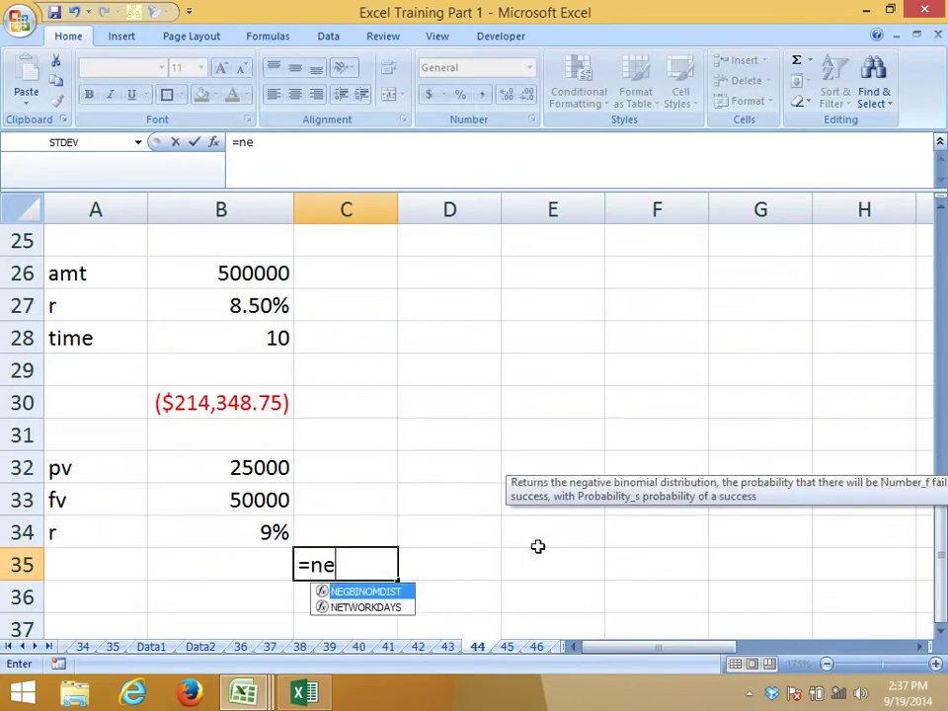
text(p)
key(BackSpace)
key(BackSpace)
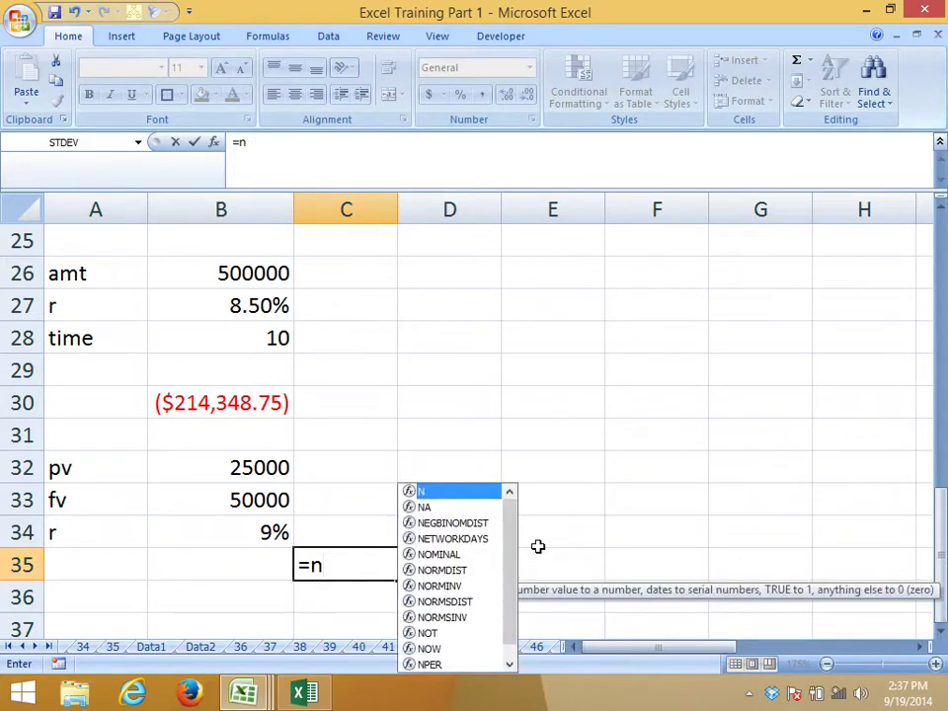
text(p)
key(Tab)
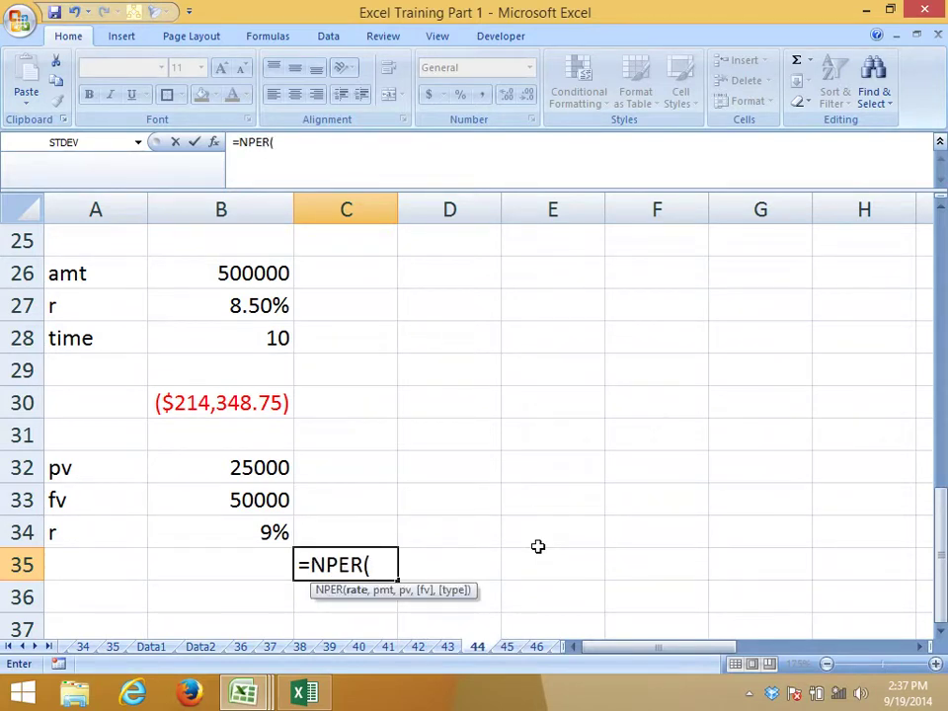
key(Up)
key(Left)
text(/)
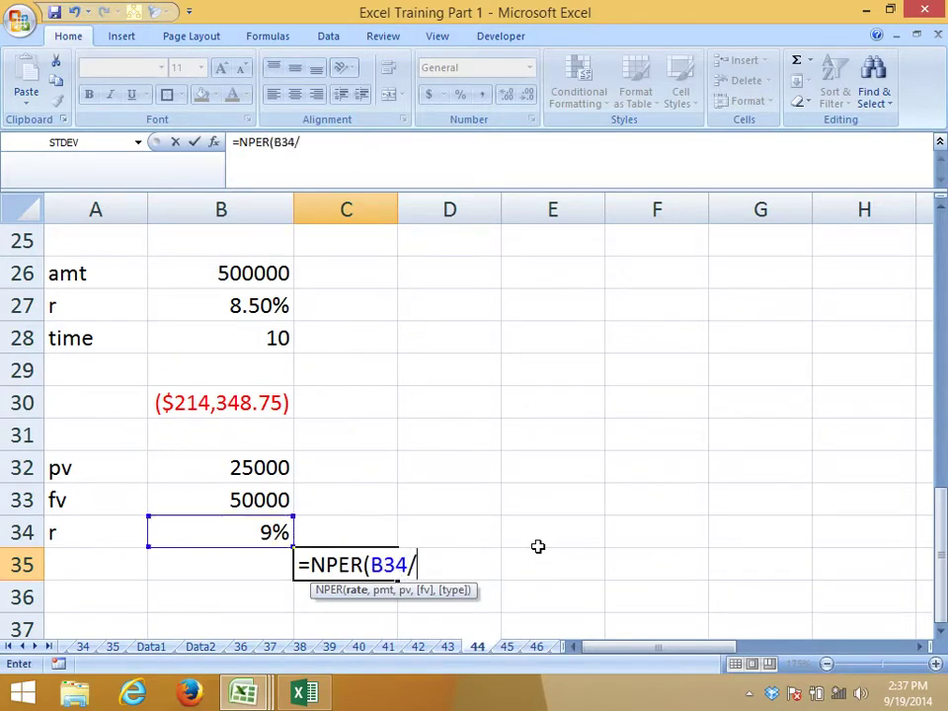
text(12,)
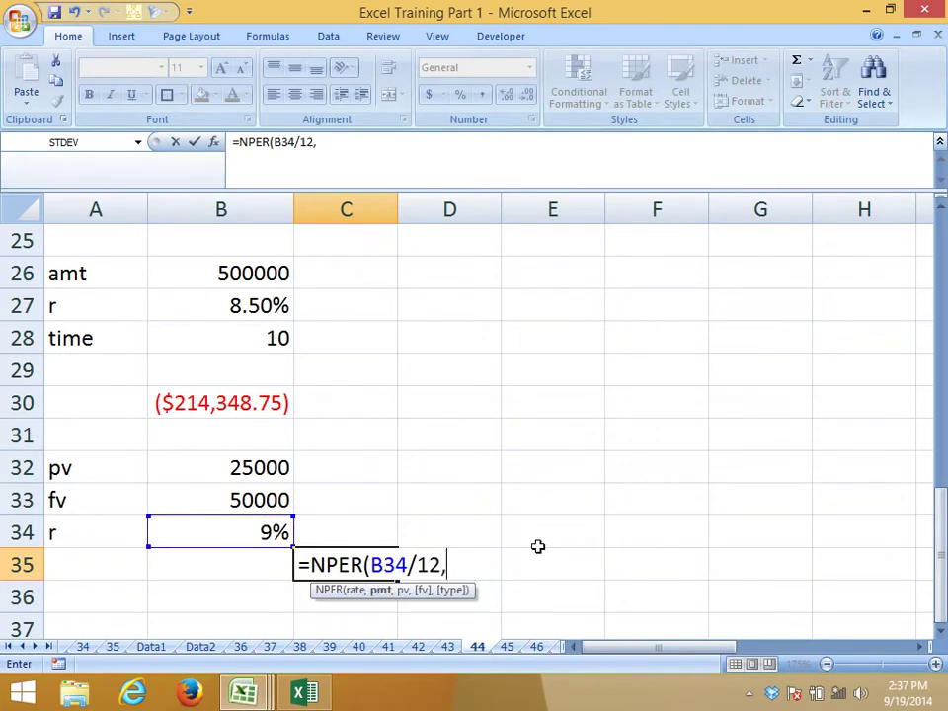
text(0,)
- Add pv B32 and fv B33 as arguments and enter it, giving #NUM!
key(Up)
key(Up)
key(Up)
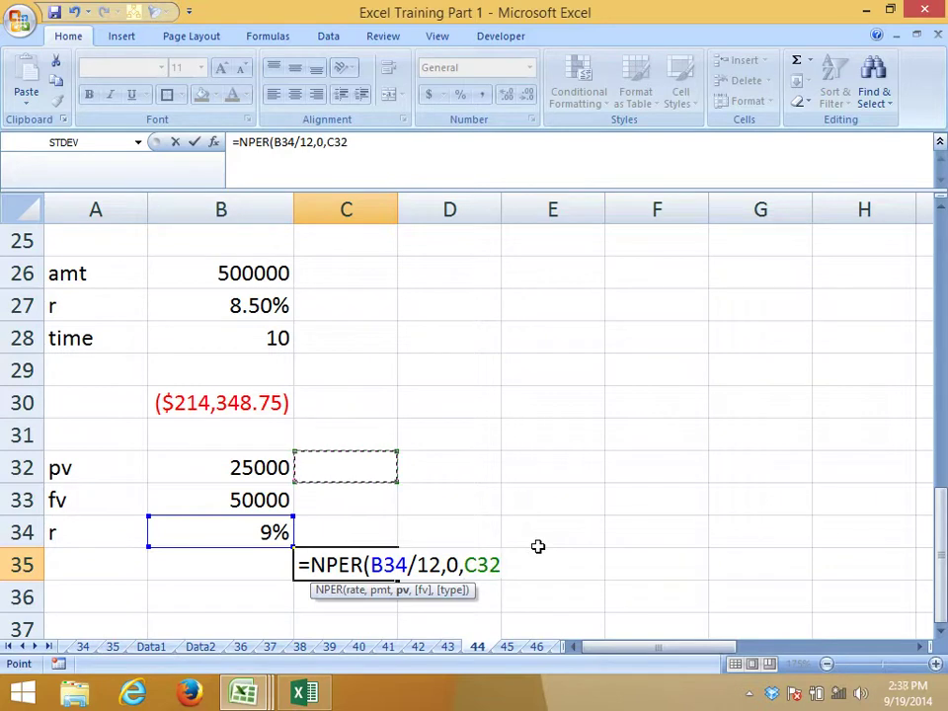
key(Left)
text(,)
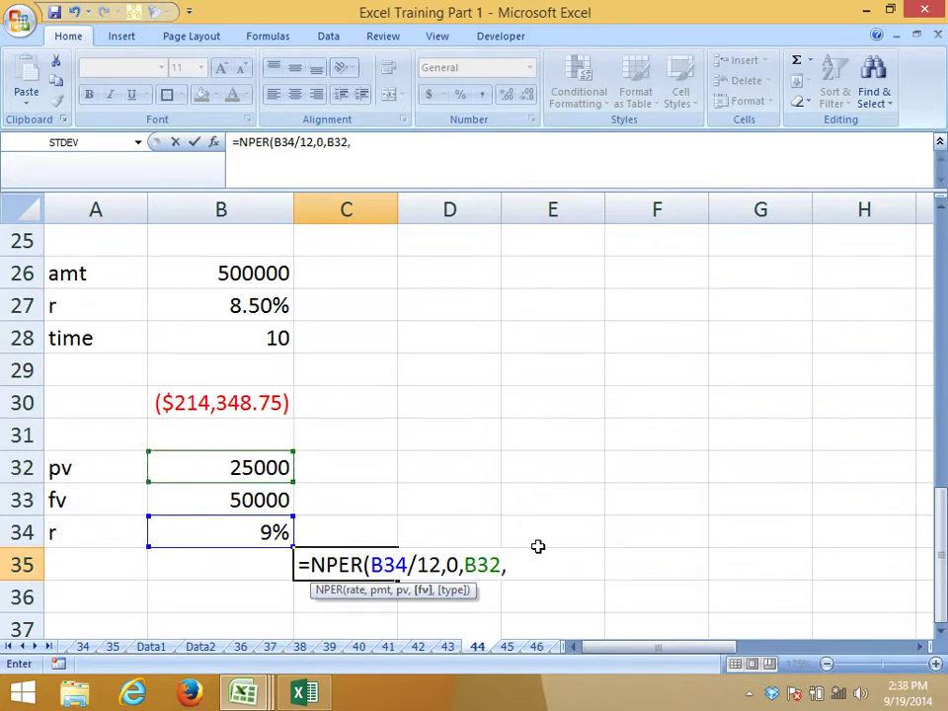
key(Up)
key(Up)
key(Left)
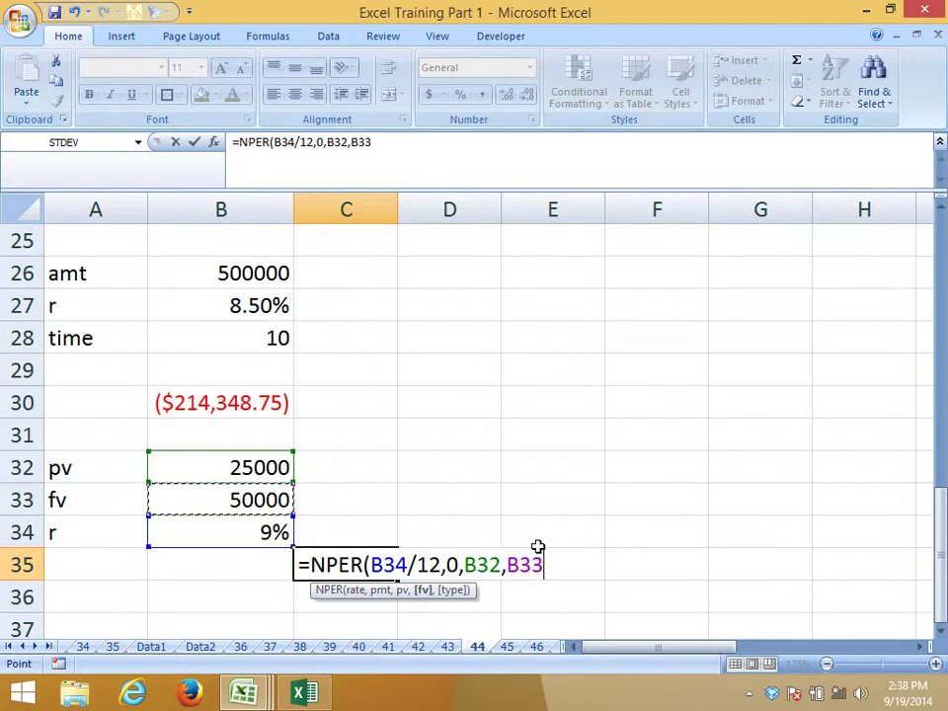
key(Return)
key(Up)
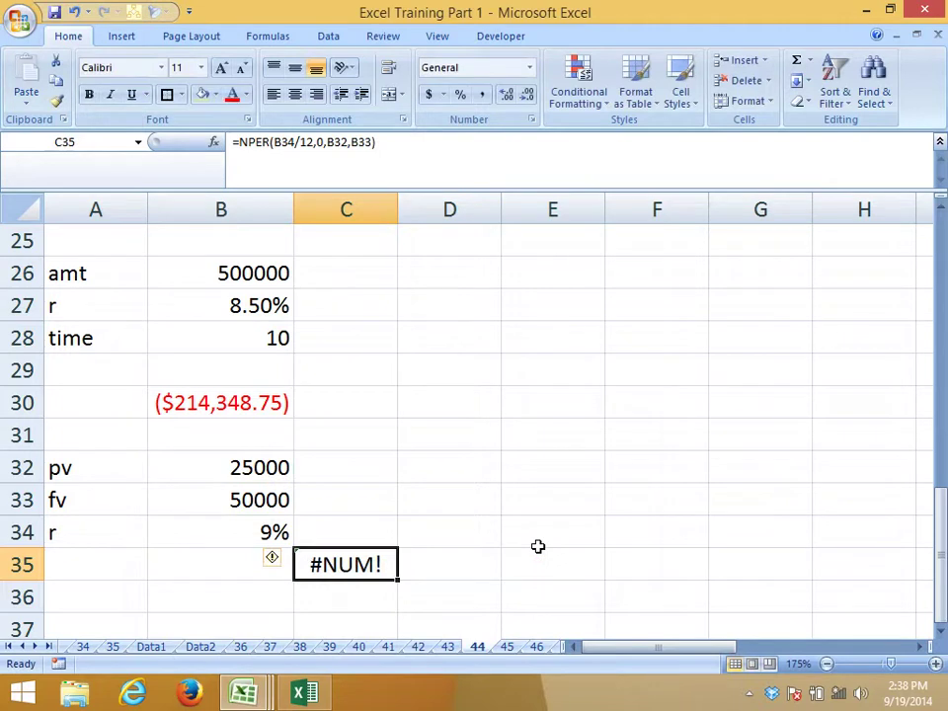
key(Up)
key(Up)
key(Left)
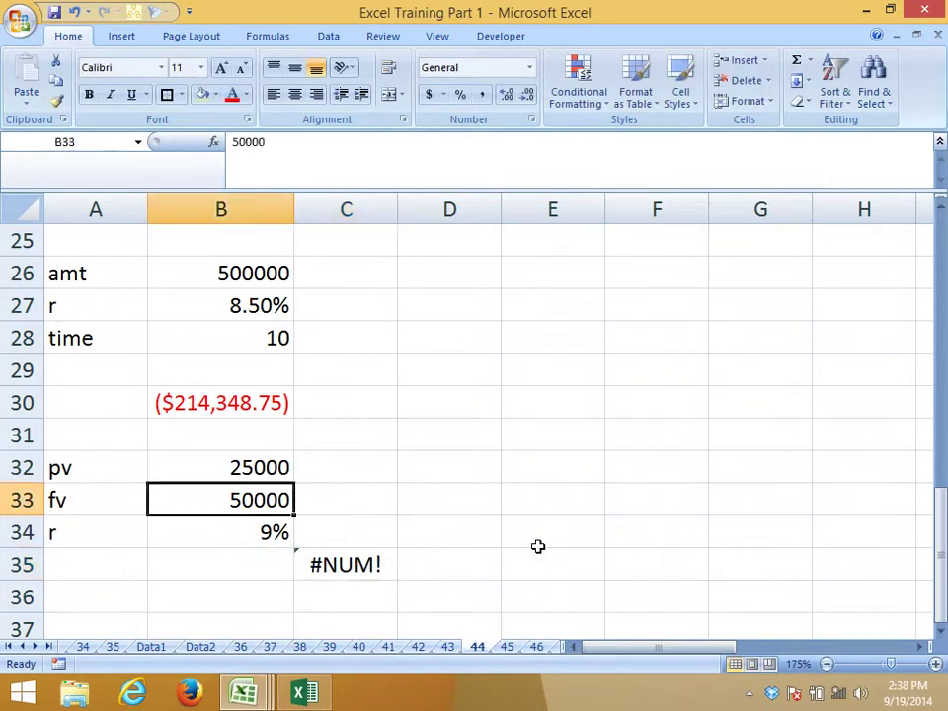
key(Up)
key(Down)
- Change the fv value in B33 to -50000 so C35 shows 92.7658
click(233, 142)
text(-)
key(Return)
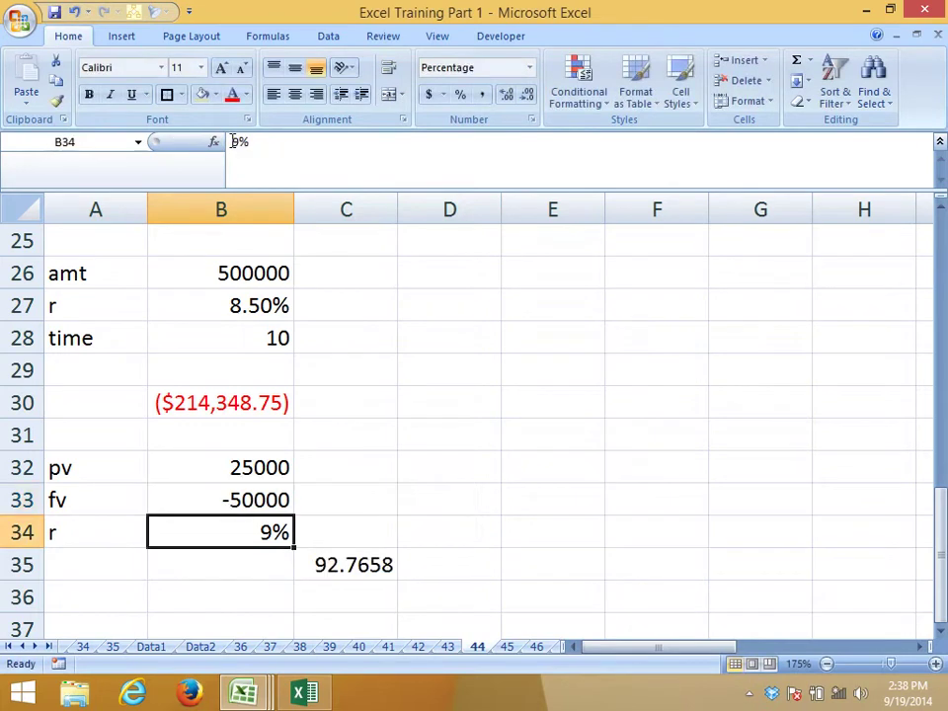
key(Down)
key(Right)
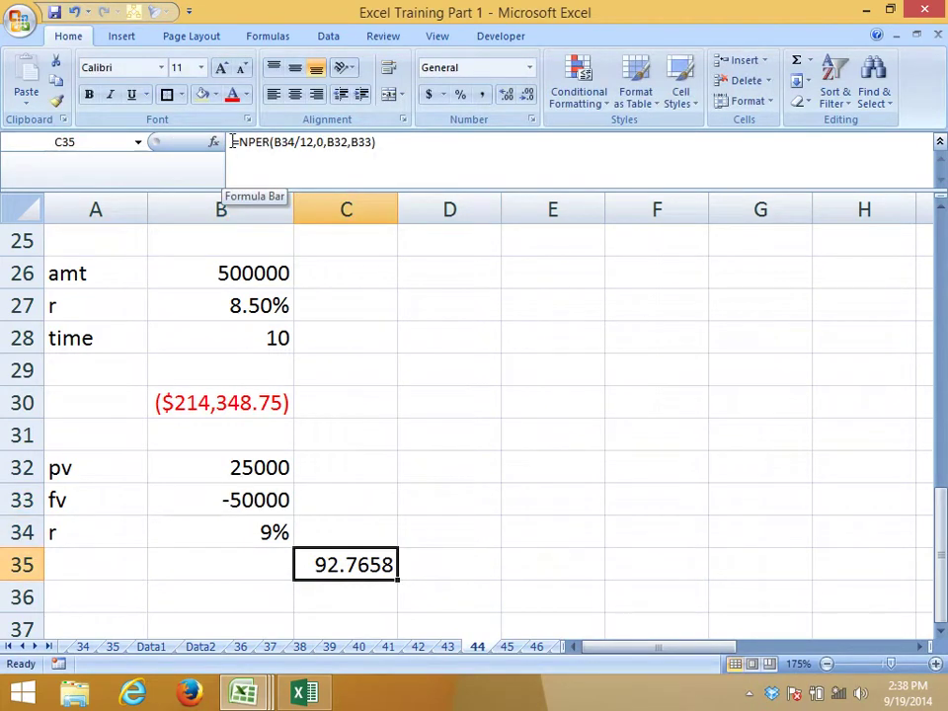
- Enter =C35/12 in D35 to convert the periods to 7.73048 years
key(Right)
text(=)
key(Left)
text(/)
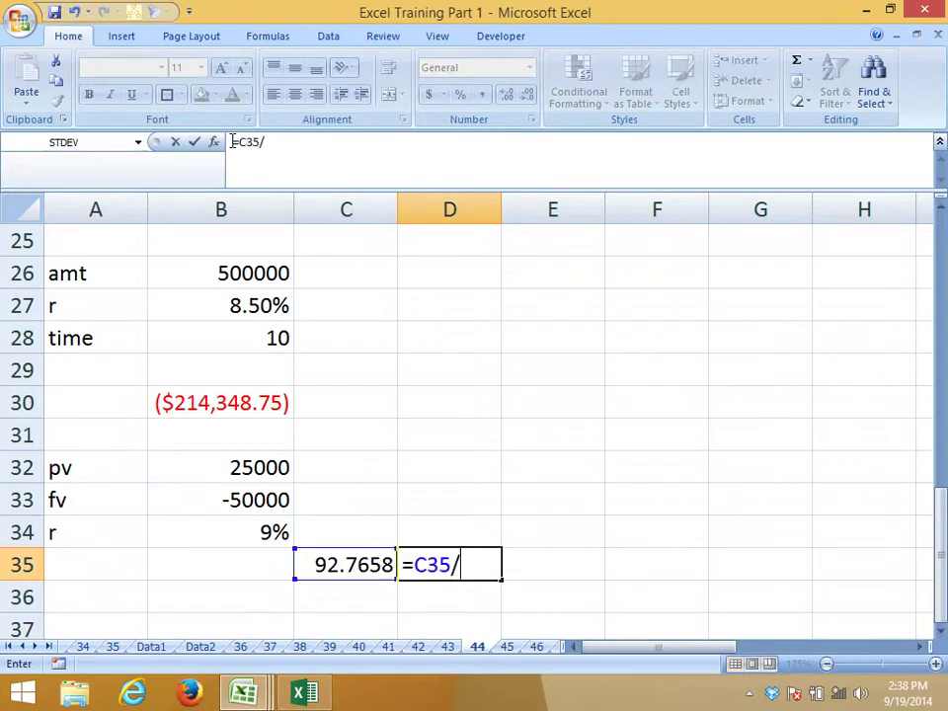
text(12)
key(Return)
key(Up)
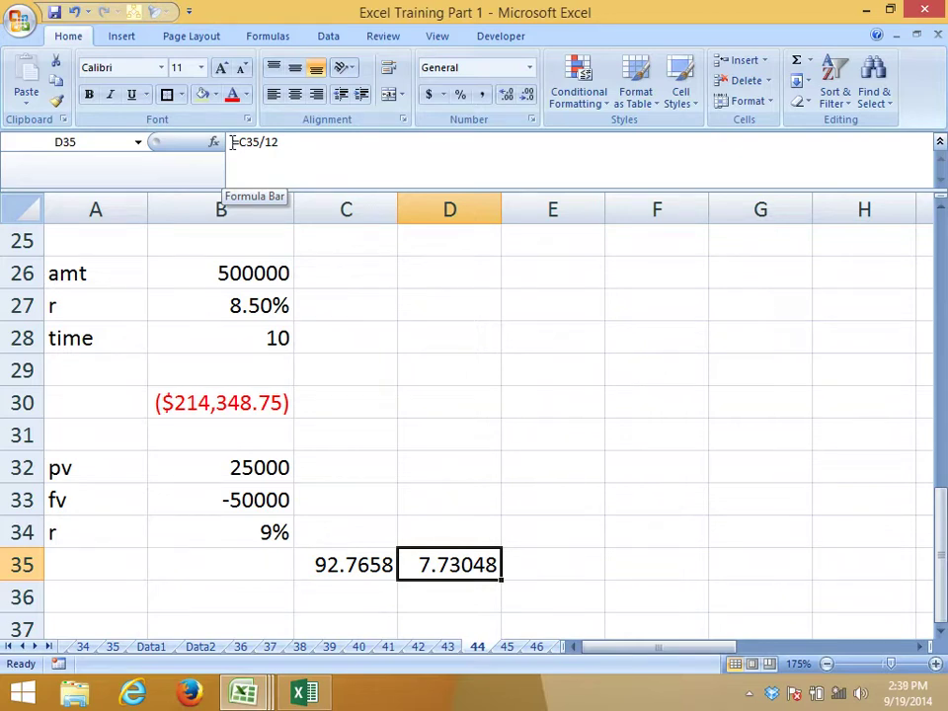
click(201, 530)
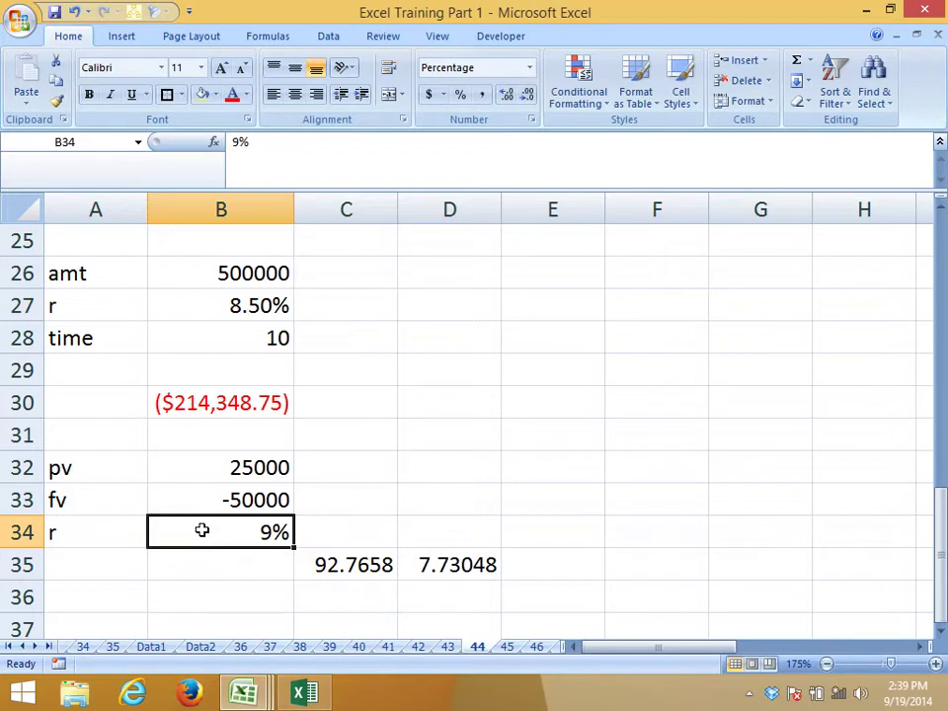
text(8.)
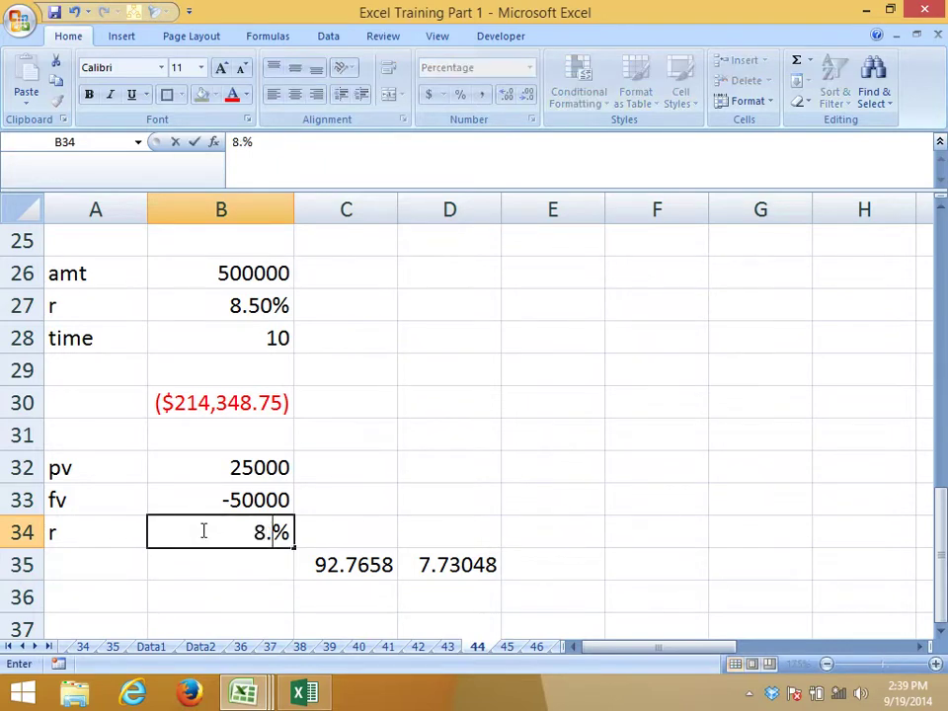
text(50)
key(Return)
click(201, 530)
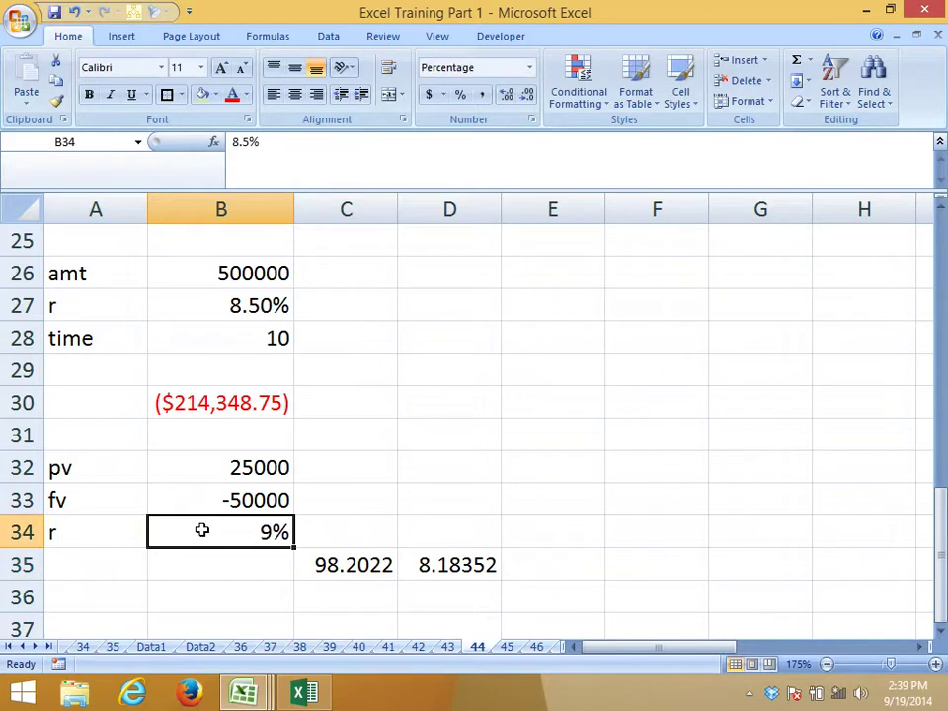
click(440, 569)
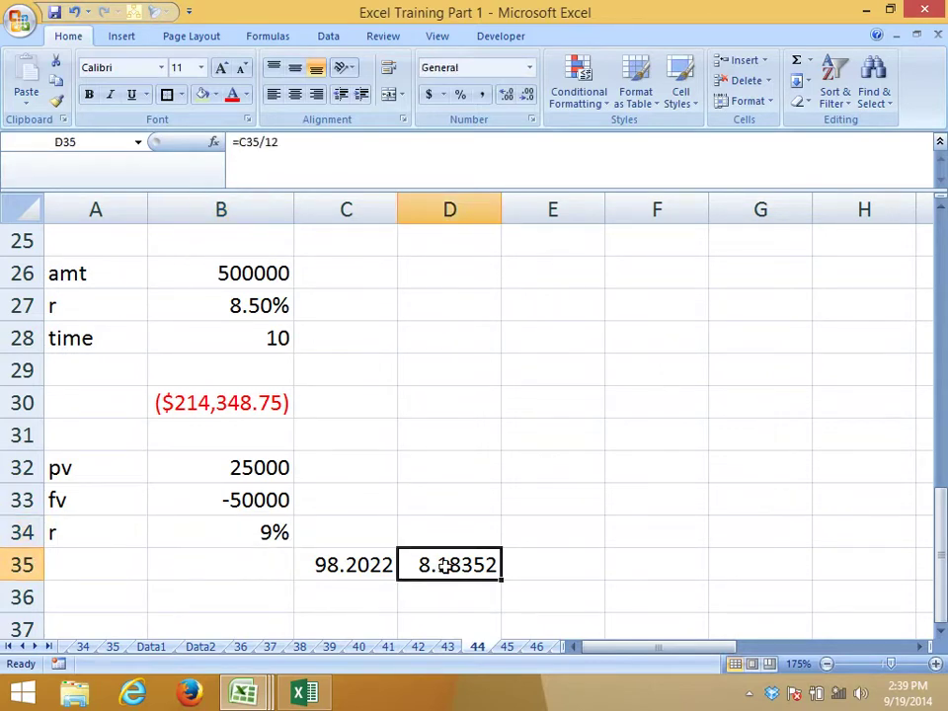
click(285, 331)
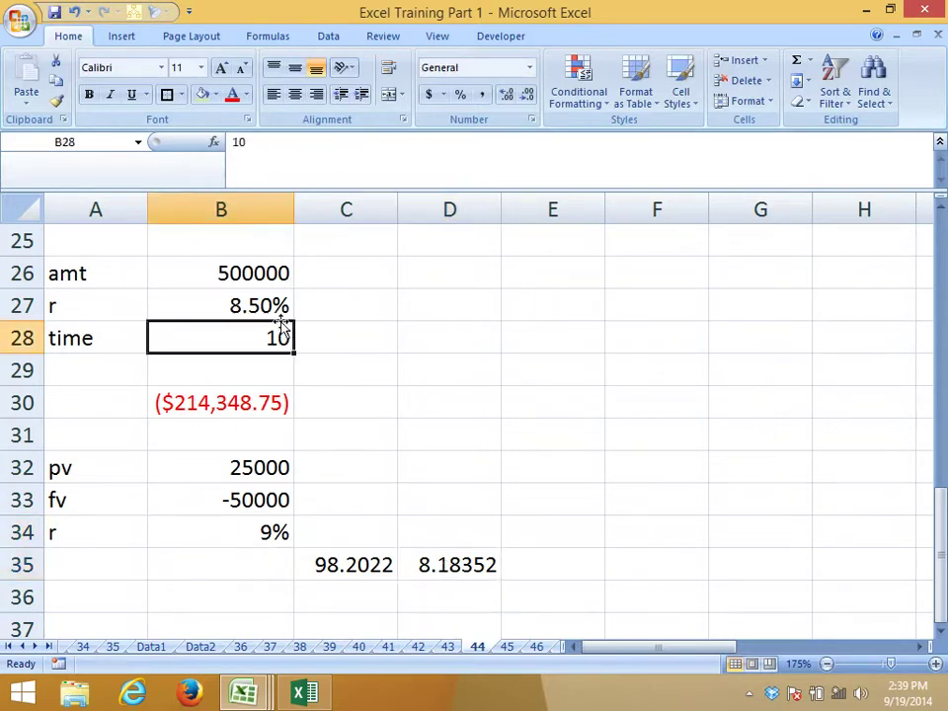
click(274, 305)
click(247, 276)
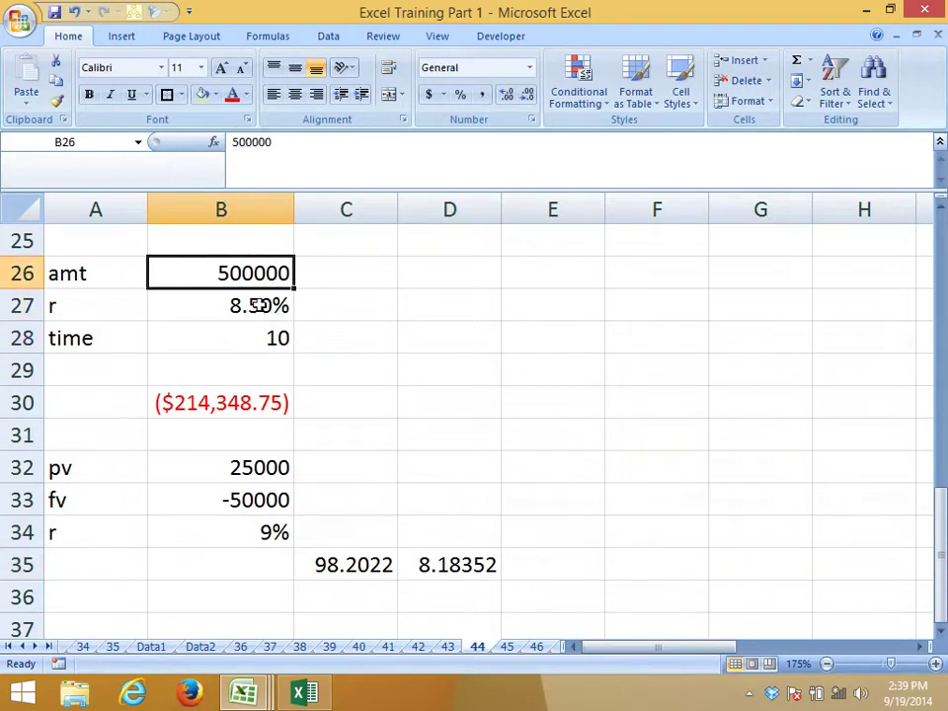
click(258, 303)
click(250, 402)
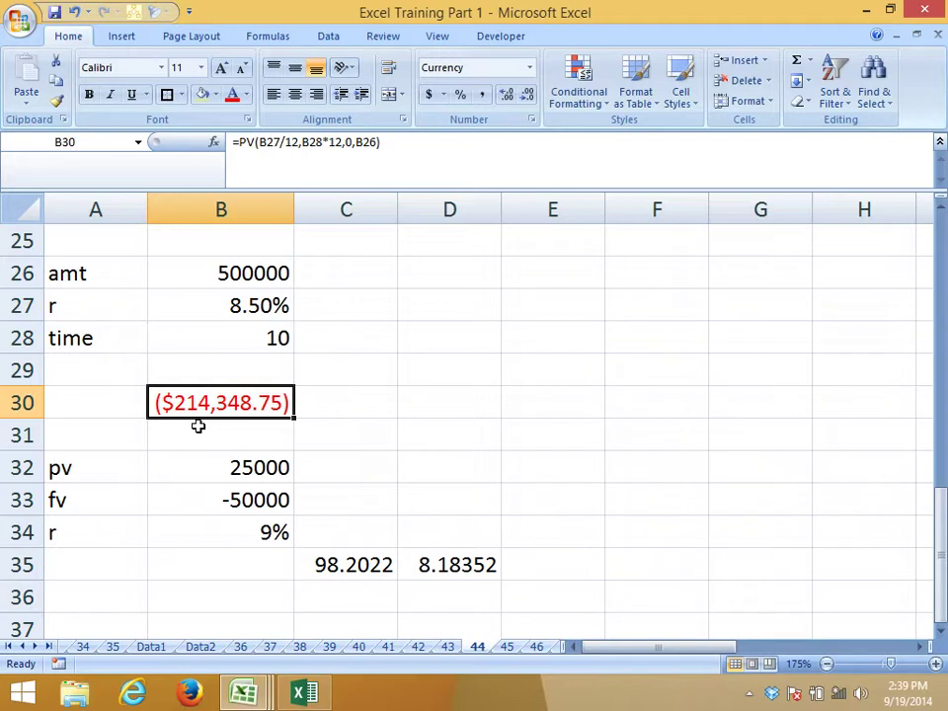
click(242, 529)
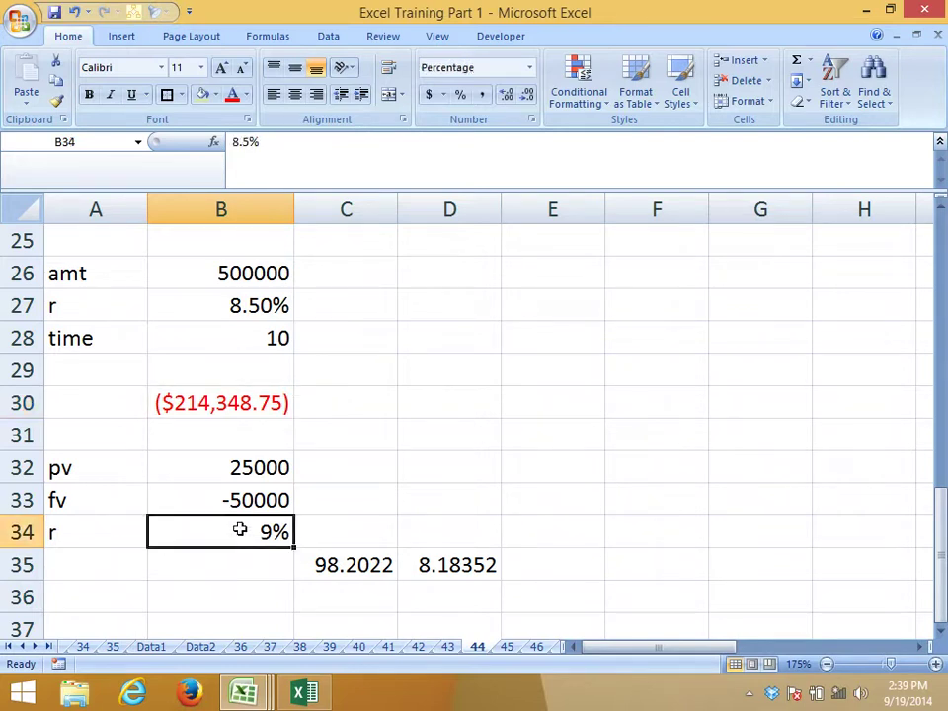
click(249, 467)
drag(255, 462, 258, 529)
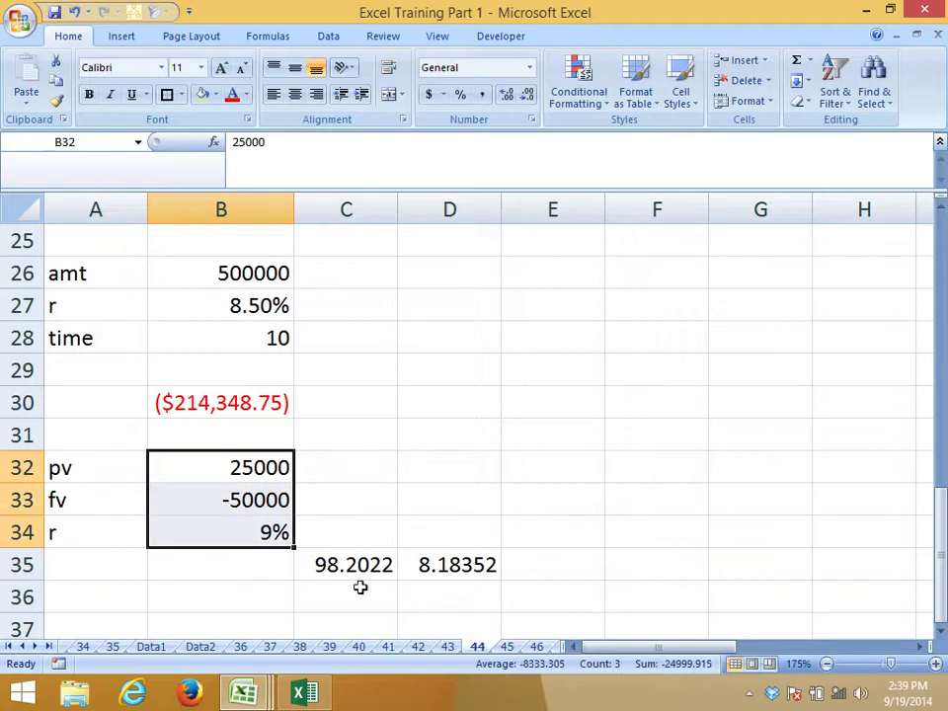
scroll(321, 644, down, 3)
scroll(178, 331, up, 1)
click(183, 421)
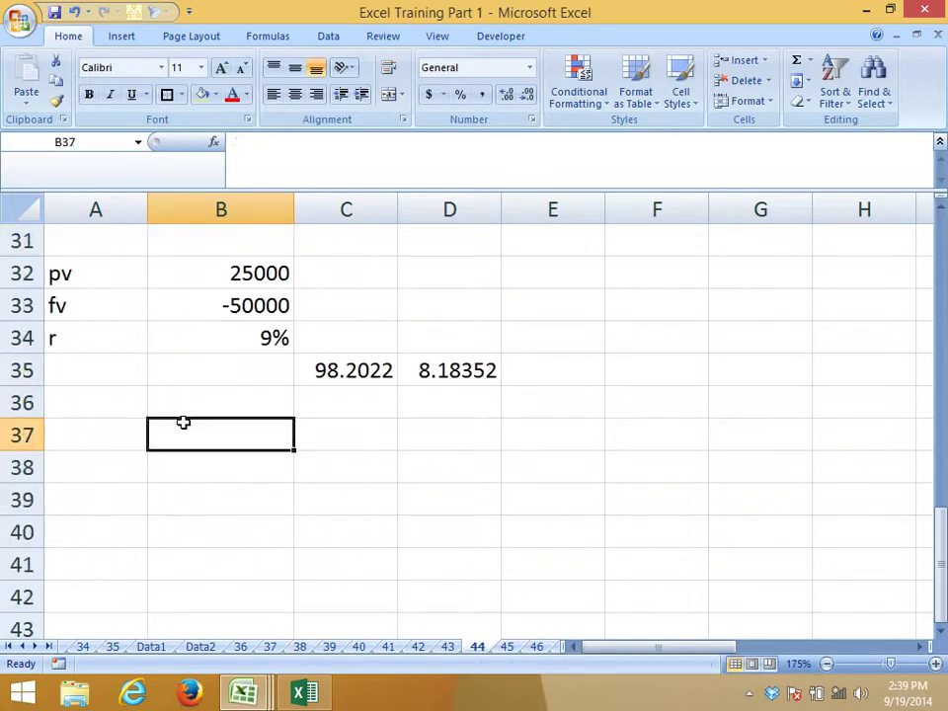
scroll(190, 444, up, 1)
scroll(191, 446, down, 5)
scroll(192, 446, up, 2)
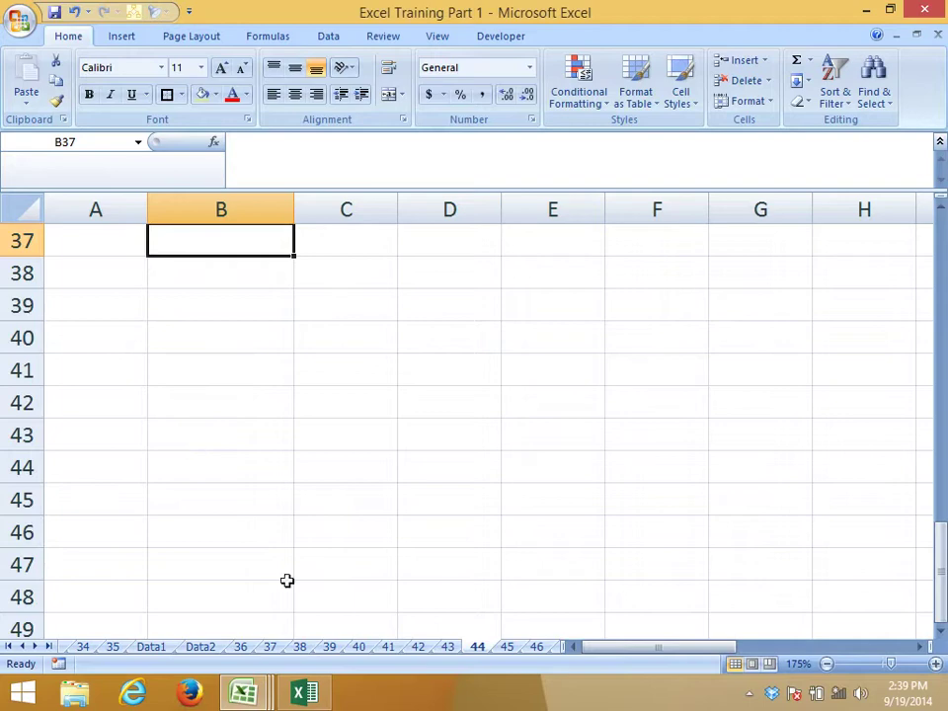
click(505, 647)
click(478, 646)
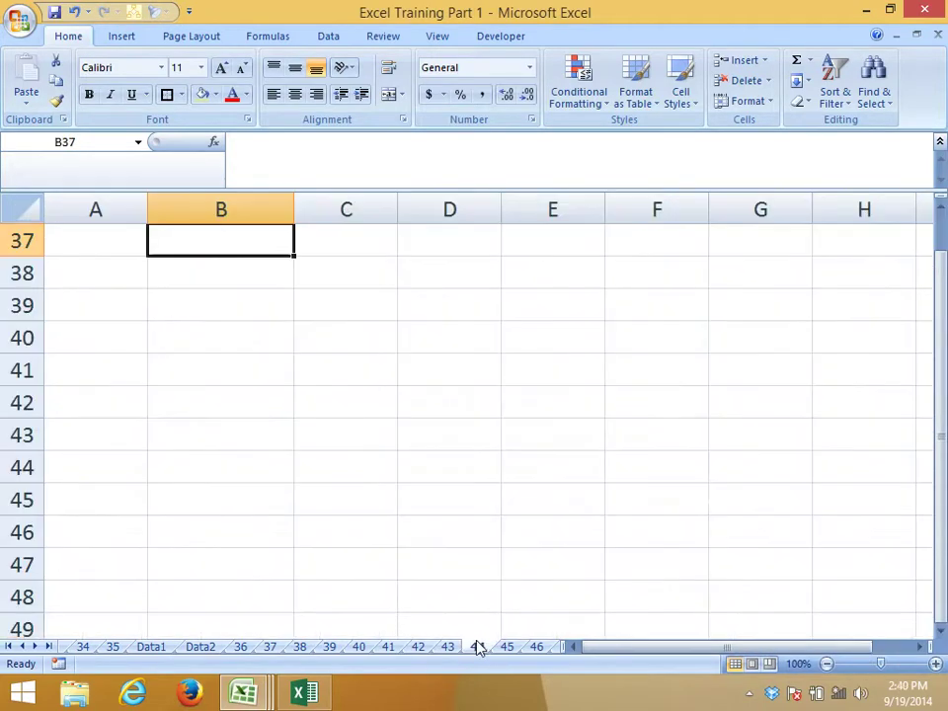
click(22, 646)
click(22, 647)
click(22, 647)
- Scroll the sheet tabs back to the first ones, revealing Scenario Summary
click(22, 646)
click(22, 647)
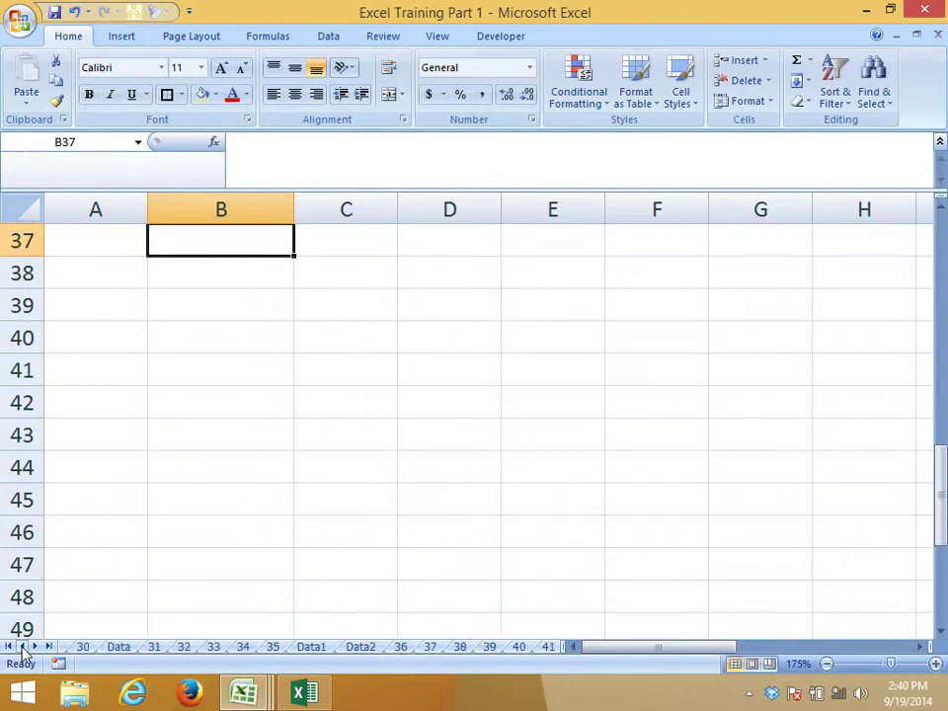
click(22, 646)
click(22, 647)
click(22, 647)
click(22, 647)
click(22, 647)
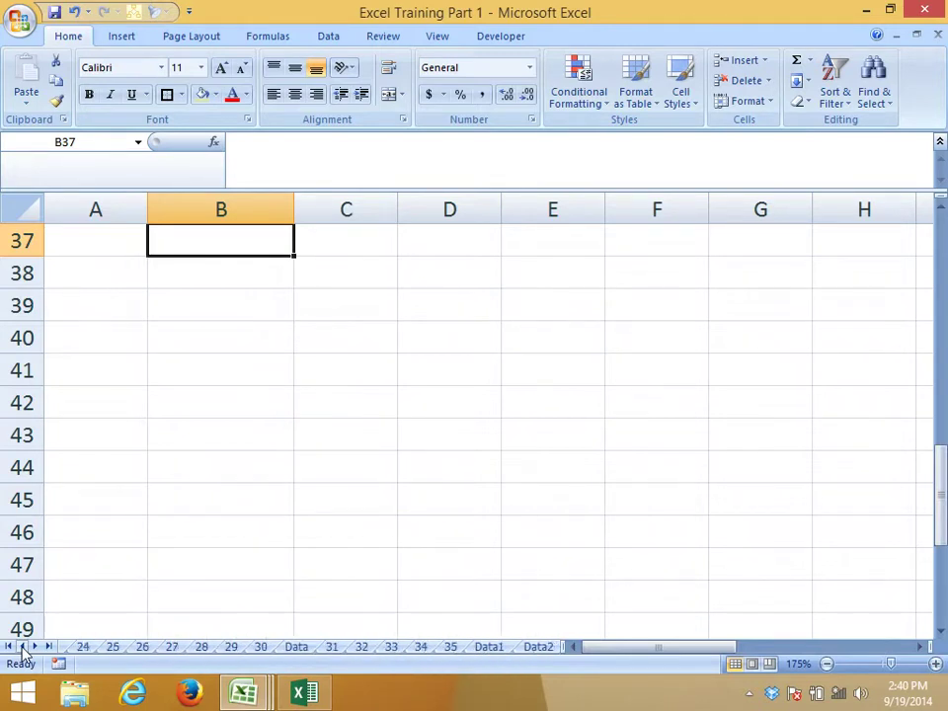
click(22, 646)
click(21, 647)
click(21, 646)
click(22, 647)
click(21, 646)
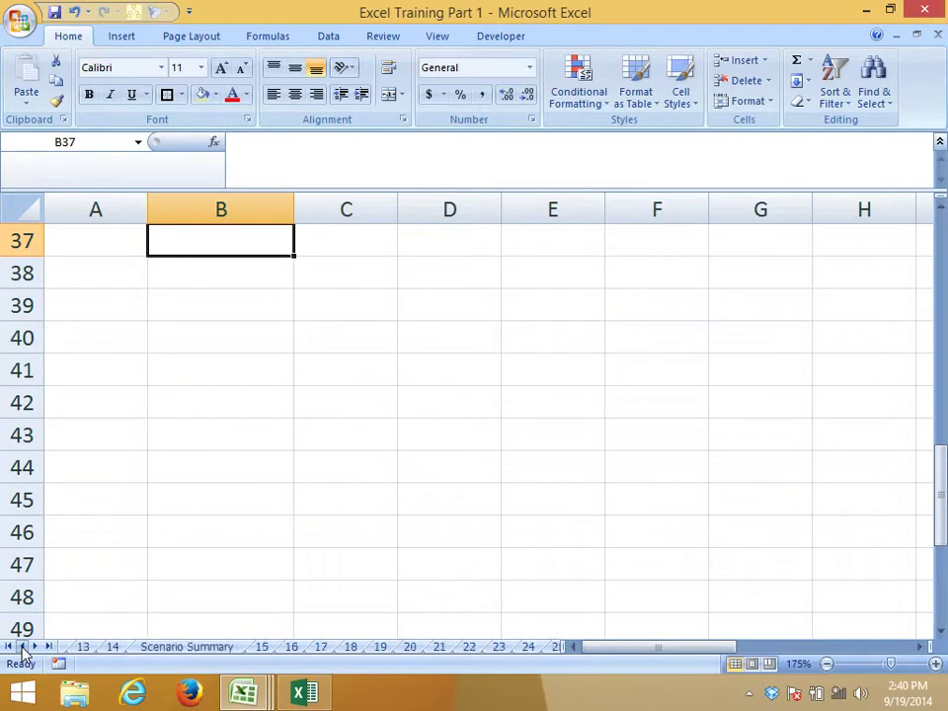
click(22, 646)
click(21, 646)
click(22, 646)
click(22, 646)
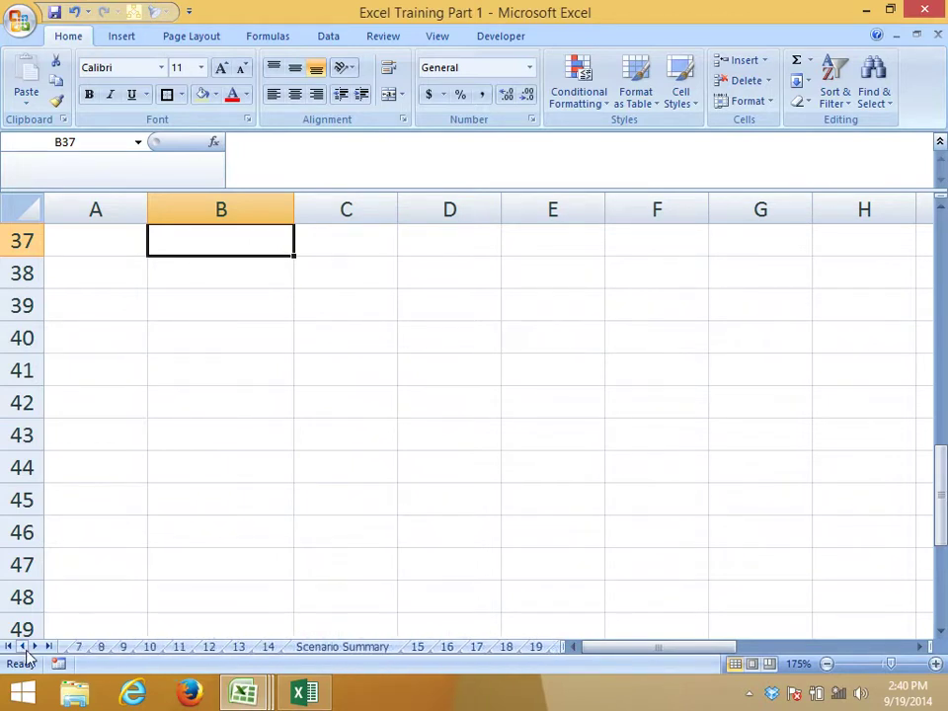
- Switch to Book2, then Ctrl+F6 to the blank Book7, and select cell A2
click(245, 698)
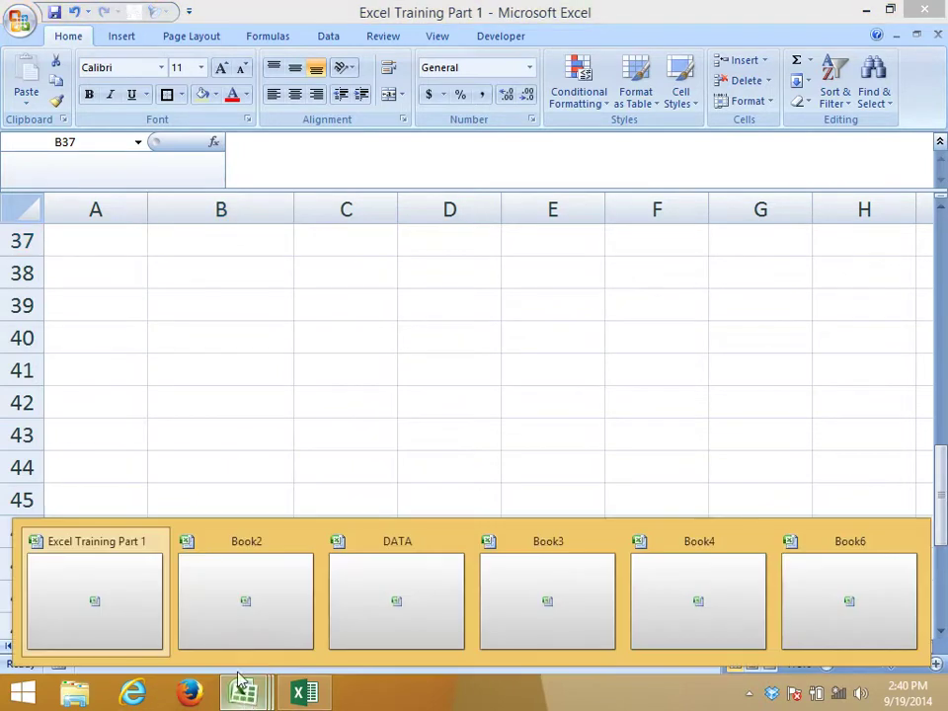
click(268, 619)
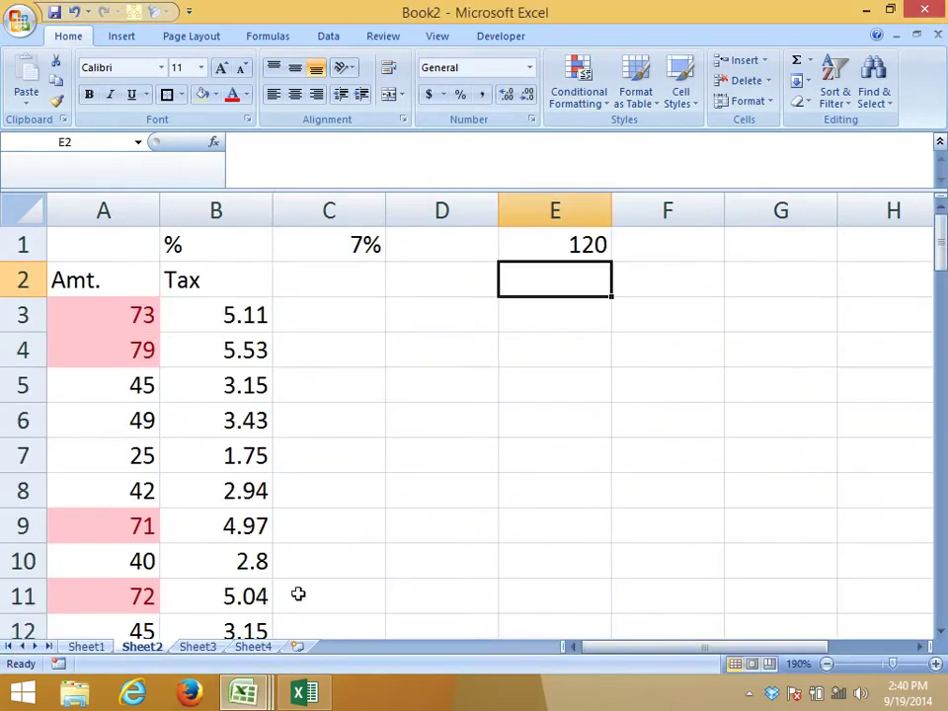
key(ctrl+F6)
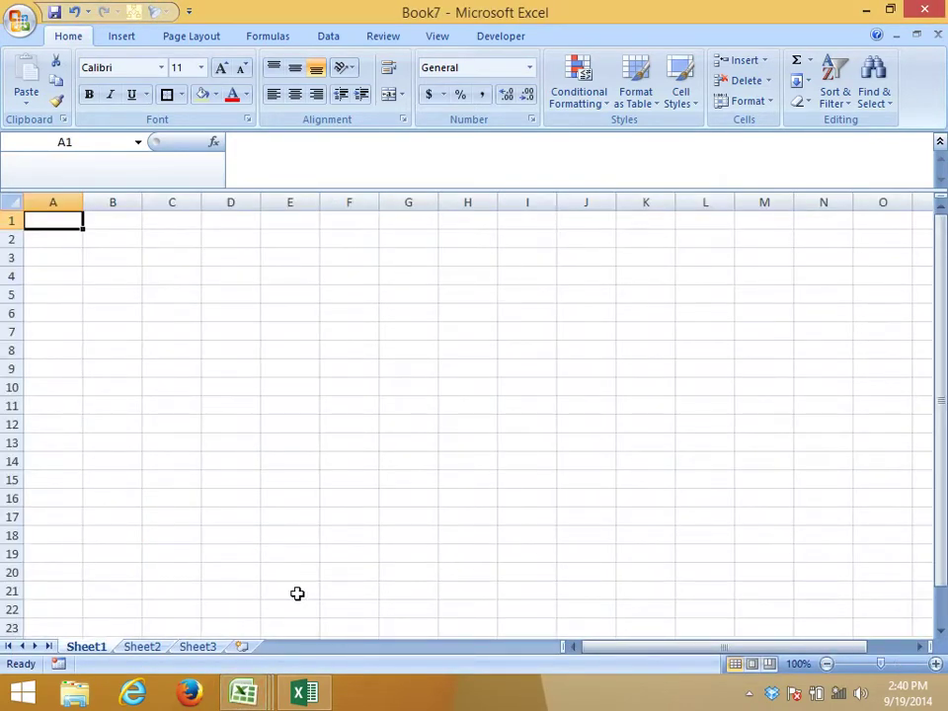
click(188, 366)
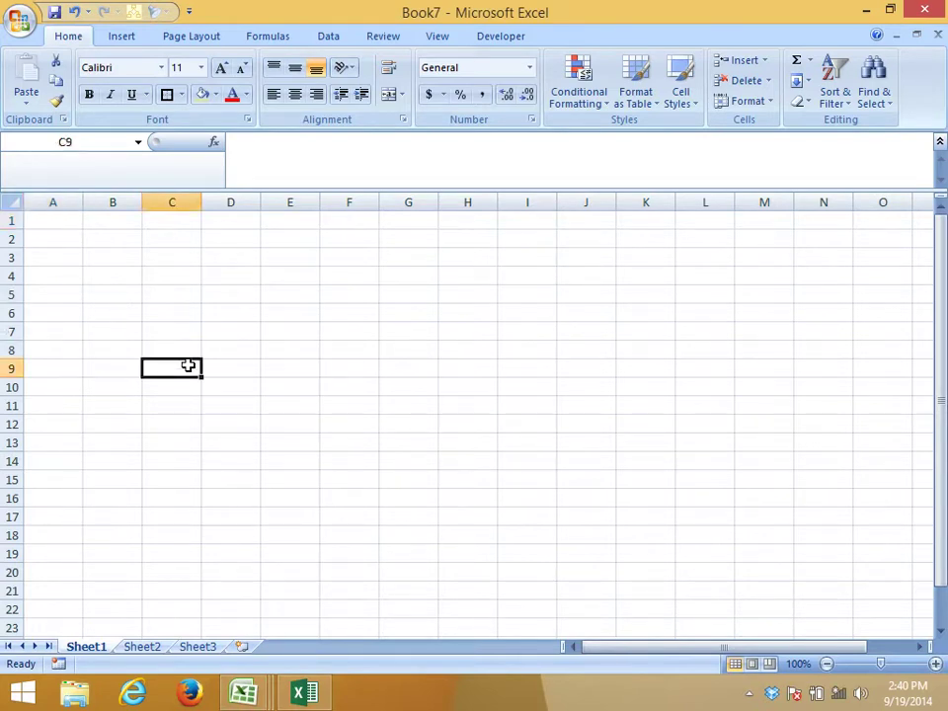
click(263, 327)
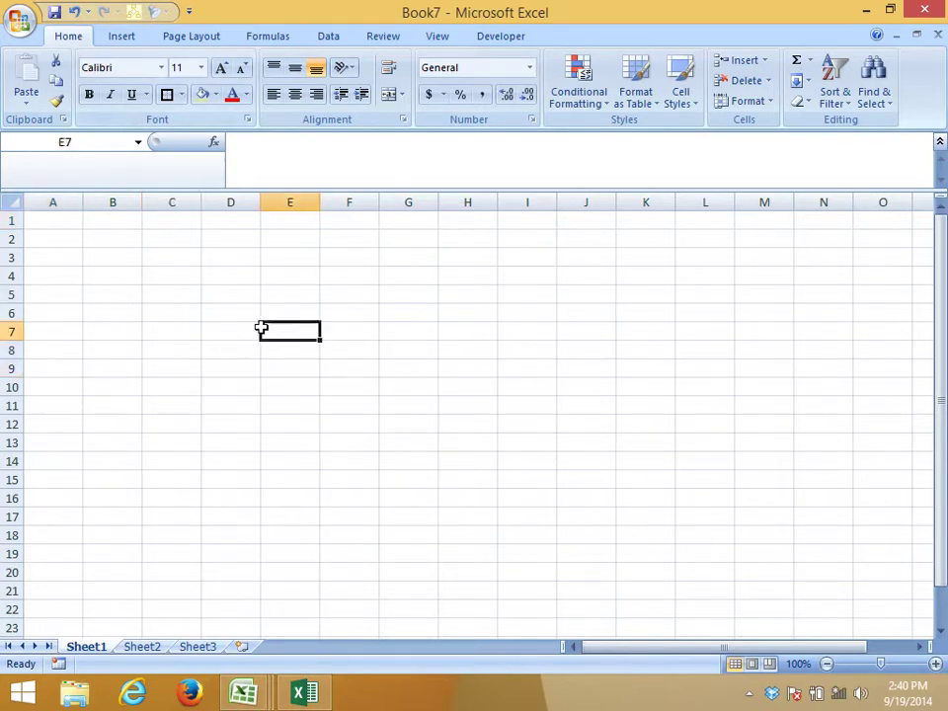
click(45, 233)
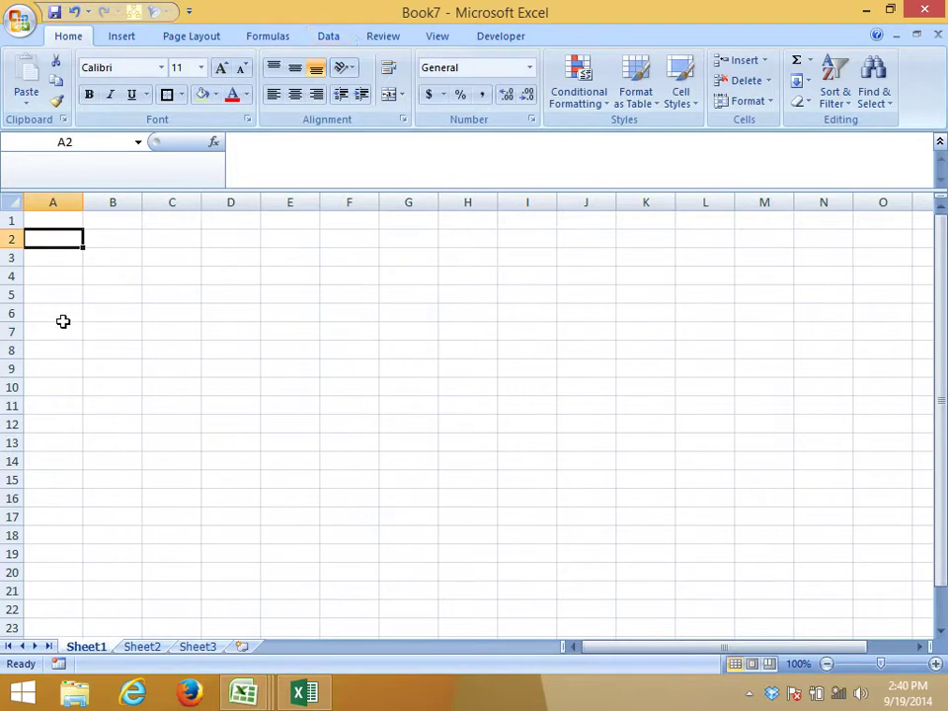
click(94, 314)
click(53, 238)
- Select A1, open and dismiss Get External Data, then reveal the hidden taskbar icons
click(329, 35)
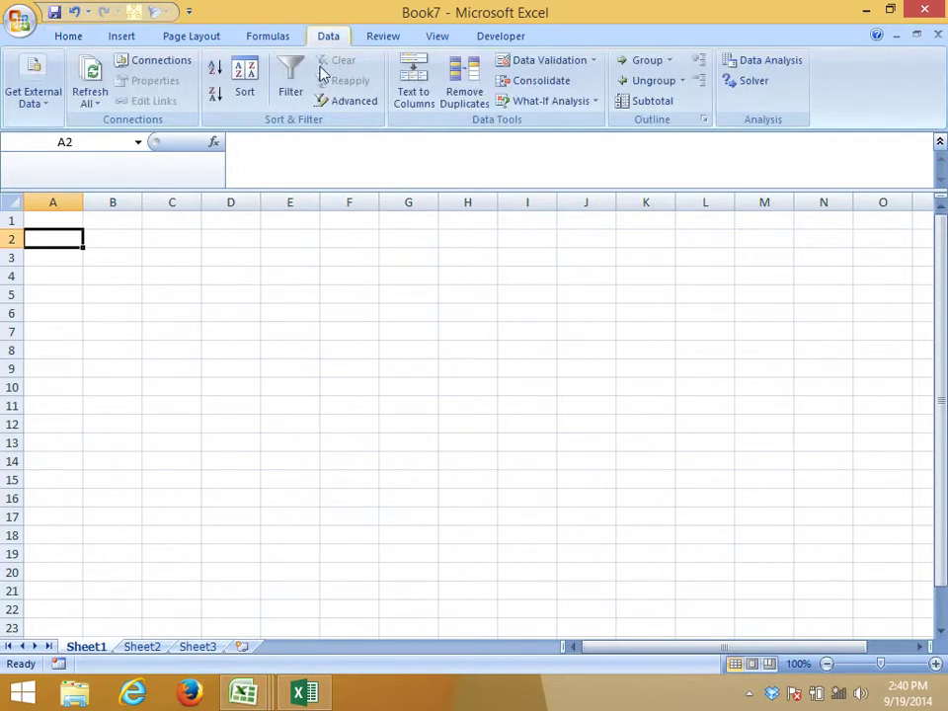
click(70, 219)
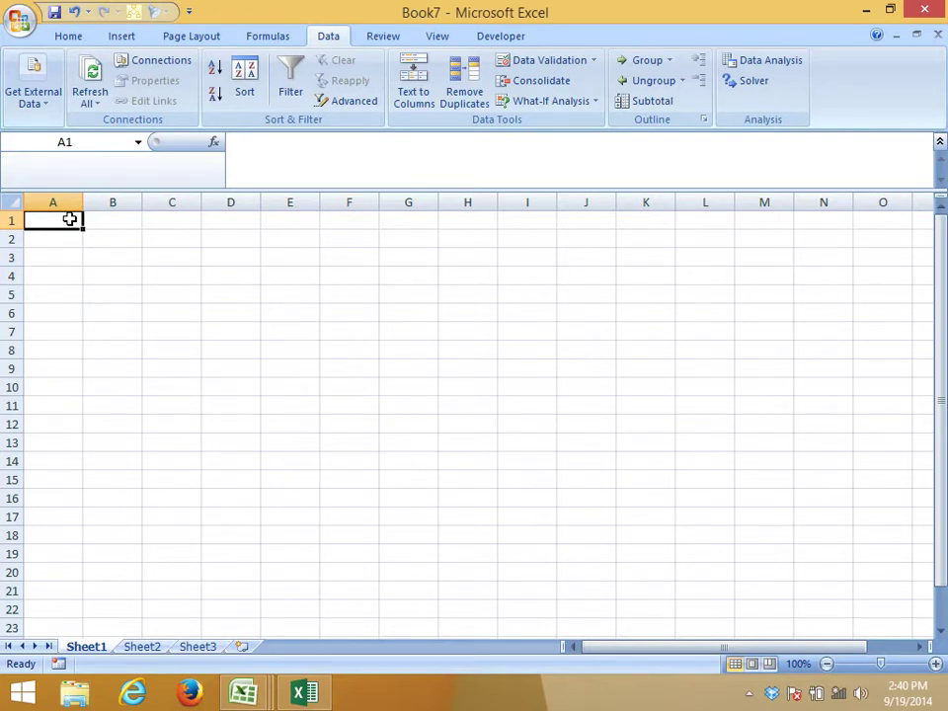
click(40, 98)
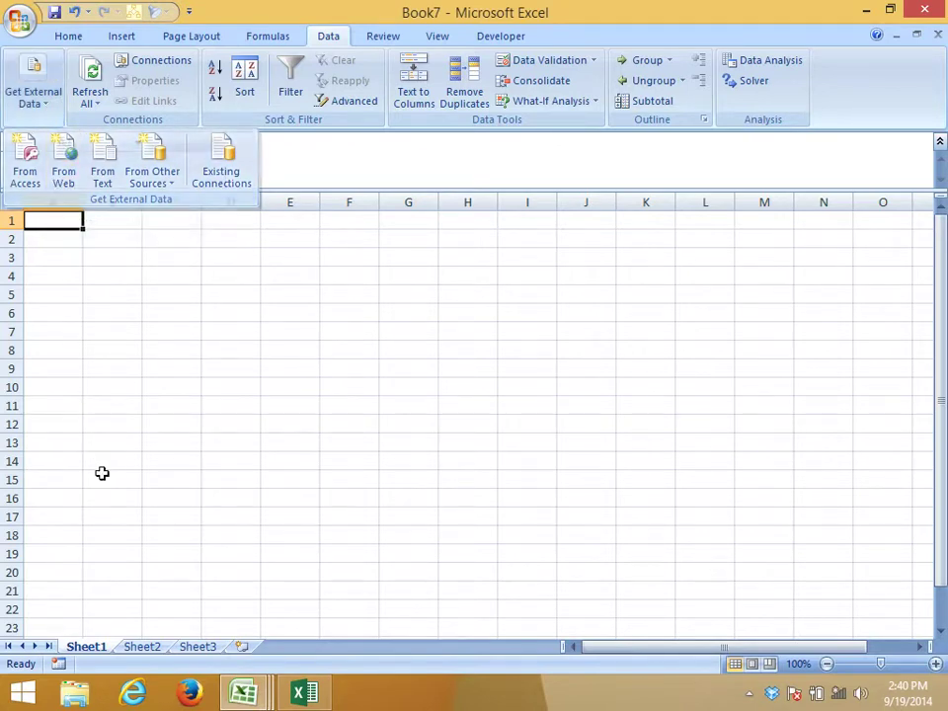
click(148, 523)
click(191, 691)
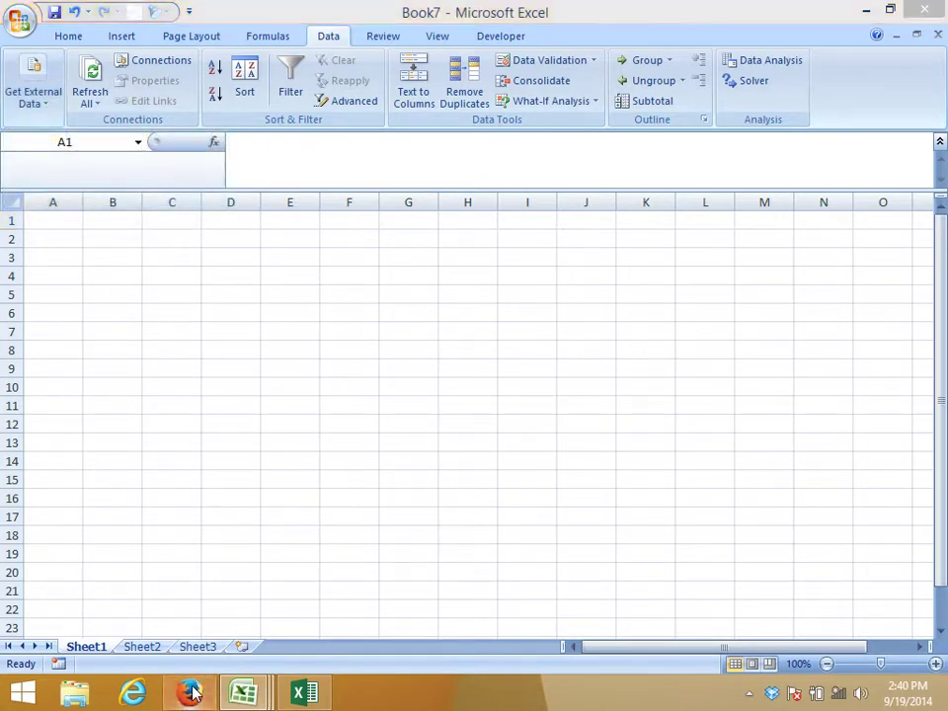
click(690, 668)
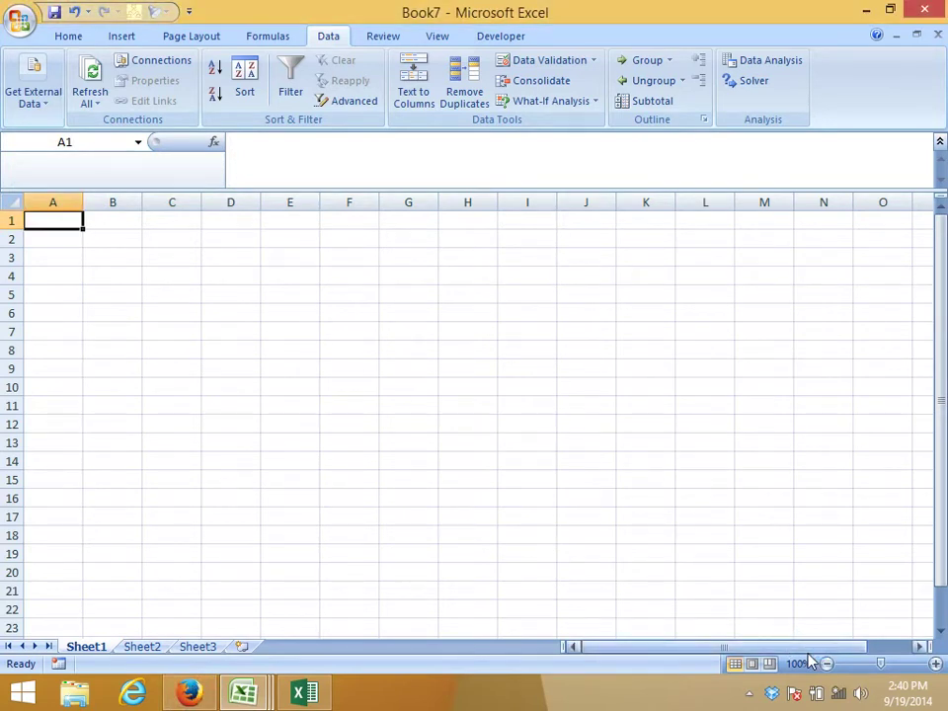
click(753, 695)
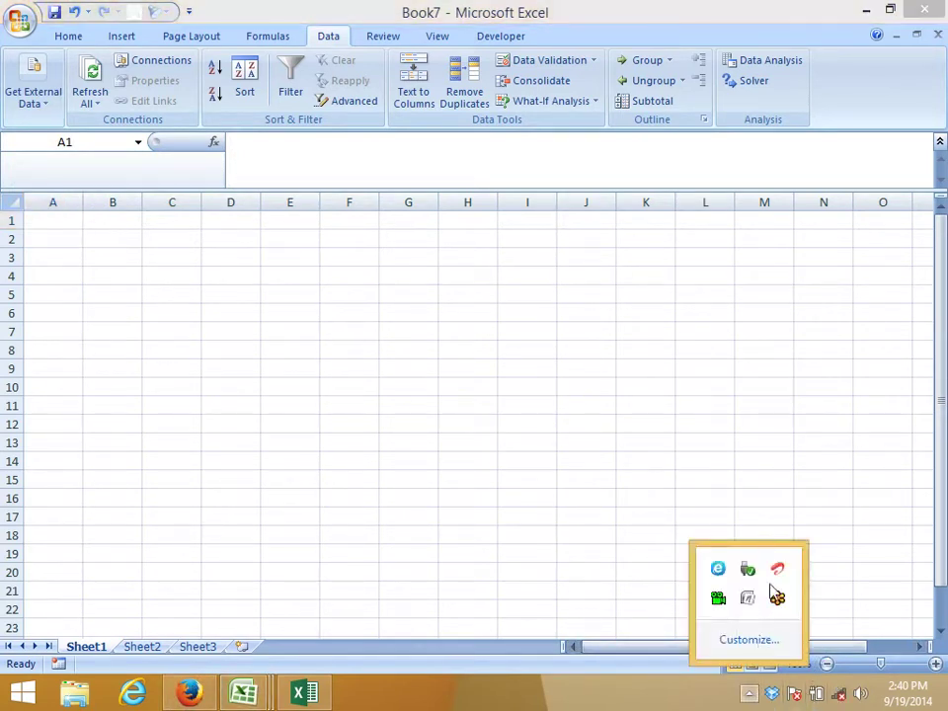
- Connect the airtel profile in the Airtel connection manager, then minimize the manager
click(776, 573)
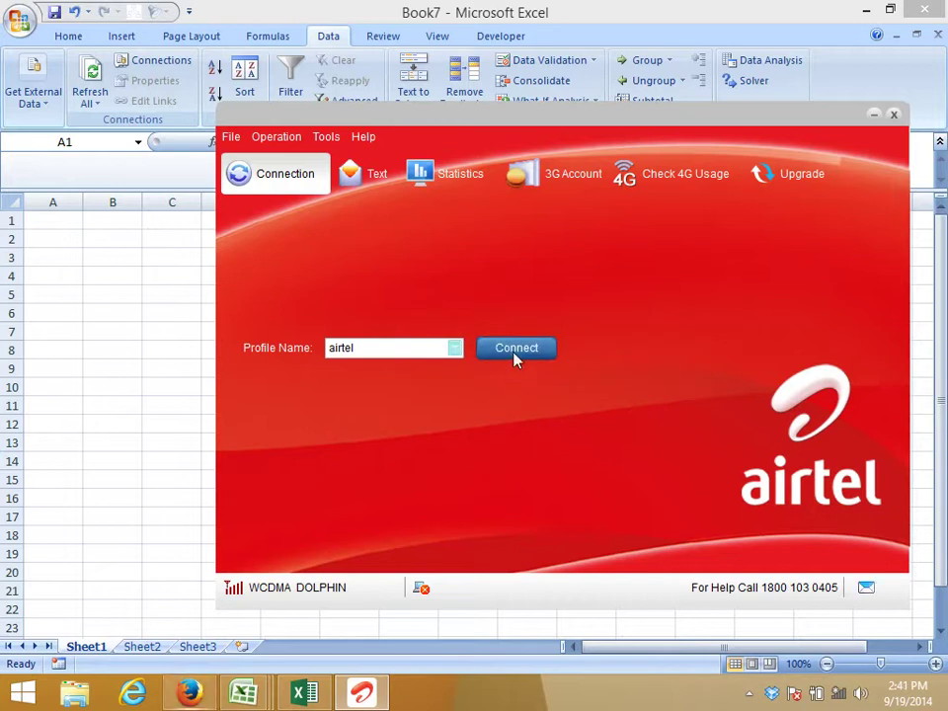
click(514, 355)
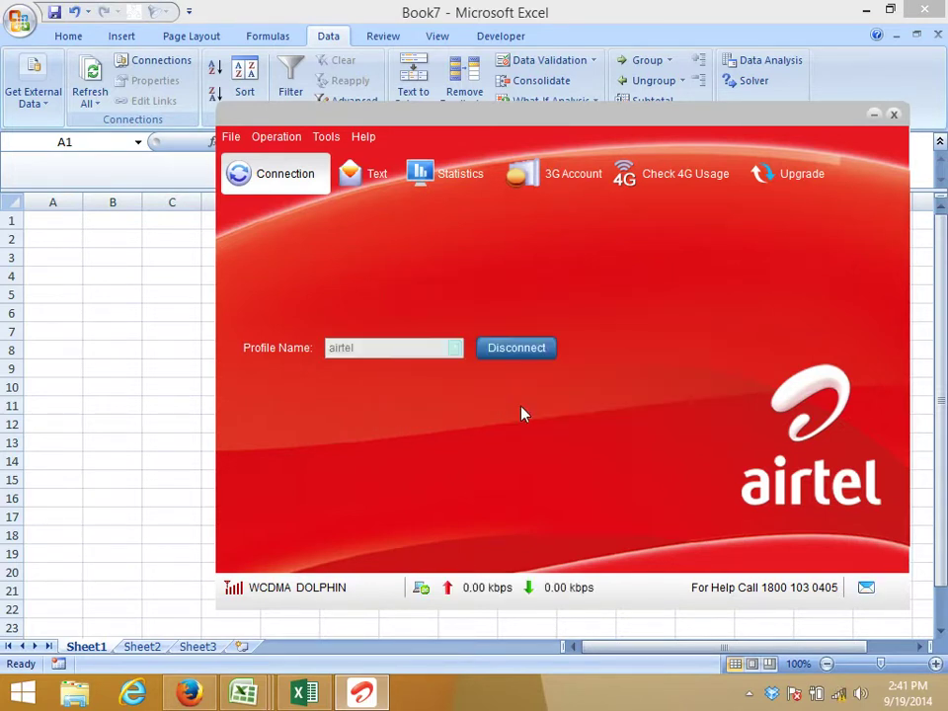
click(872, 115)
- Bring up Firefox and go to google.com
click(191, 694)
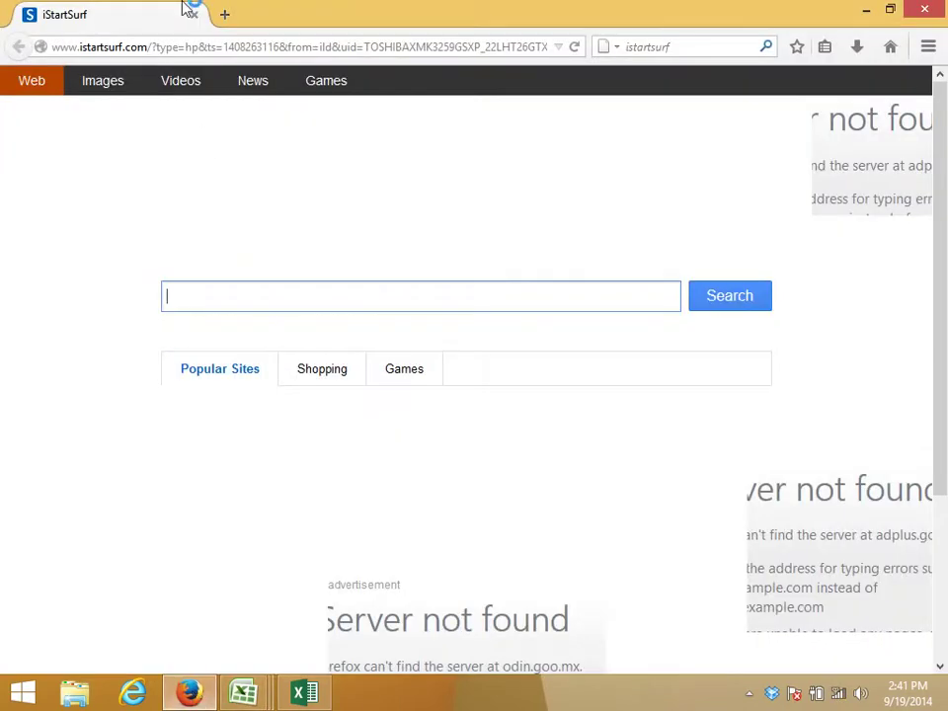
click(188, 46)
text(google.com/)
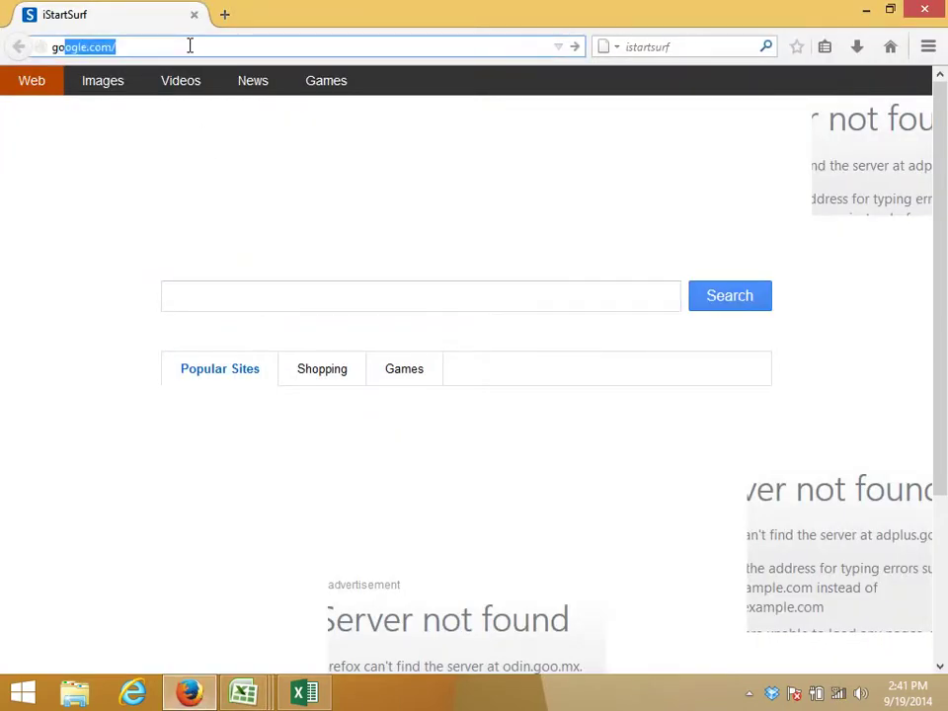
key(Return)
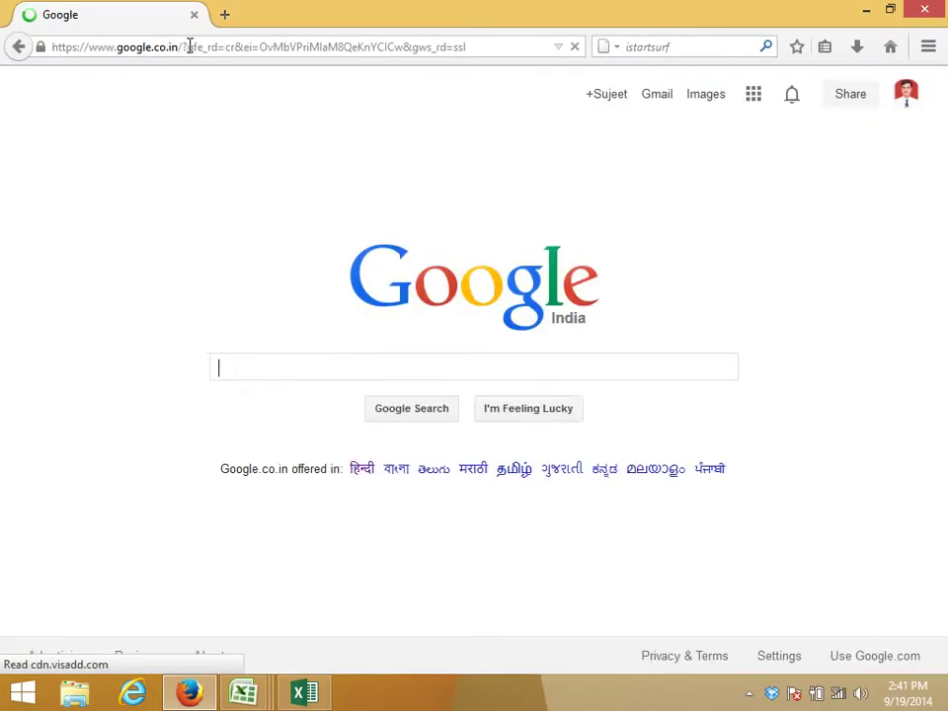
- Search for 'google finance' and open the Google Finance site
text(g)
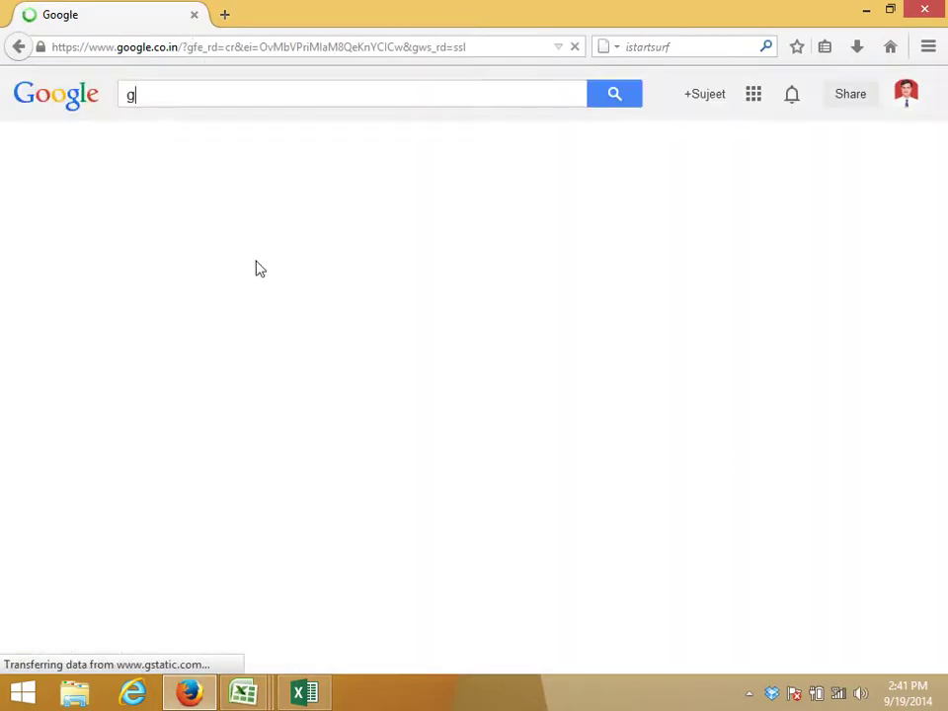
text(oo)
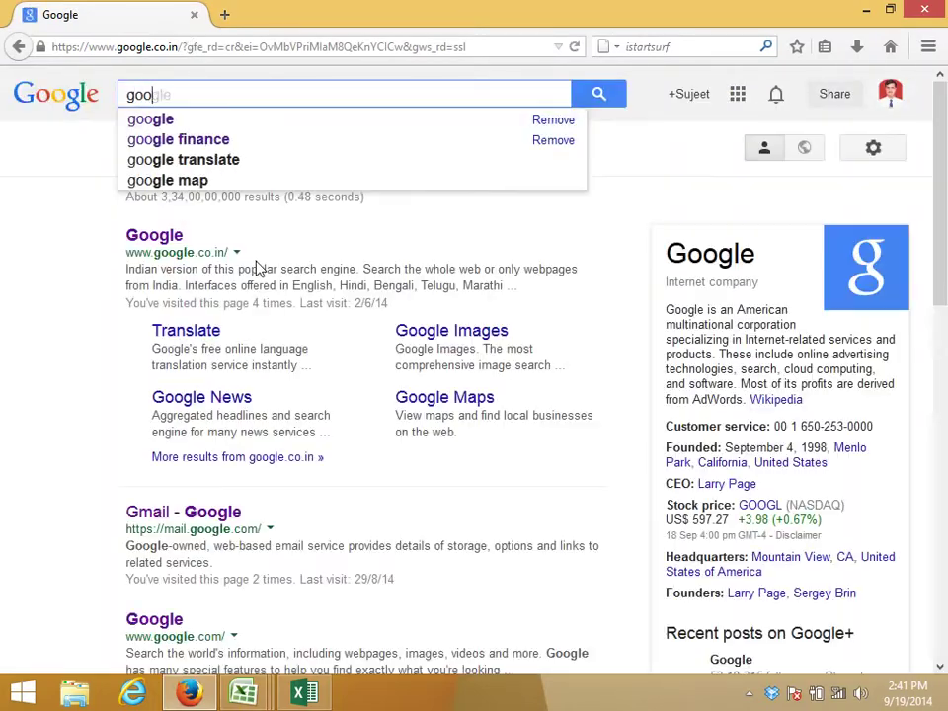
key(Down)
key(Down)
key(Return)
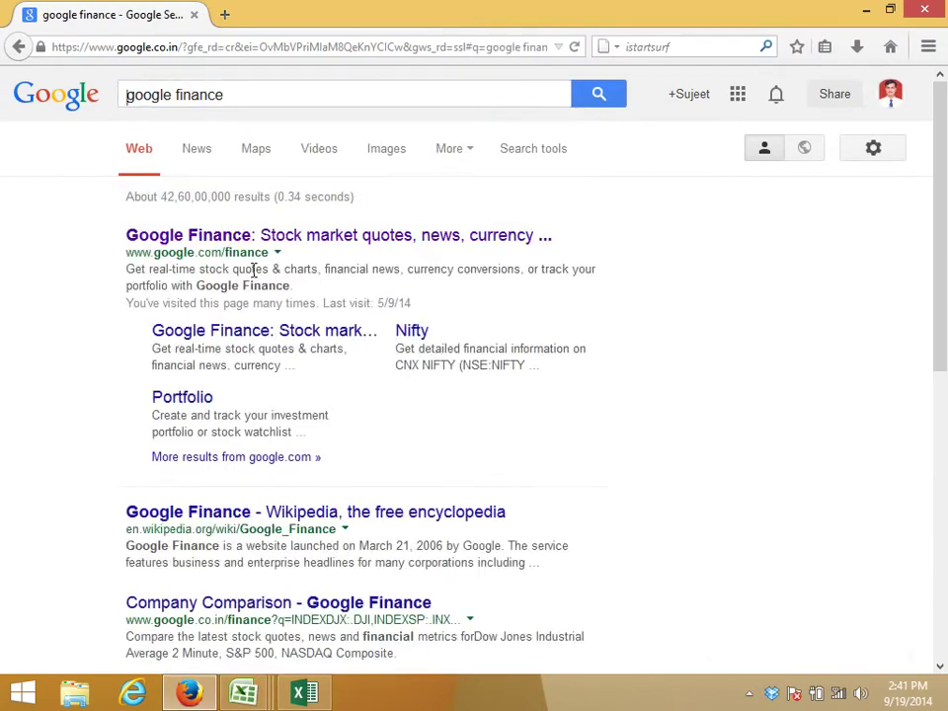
click(227, 240)
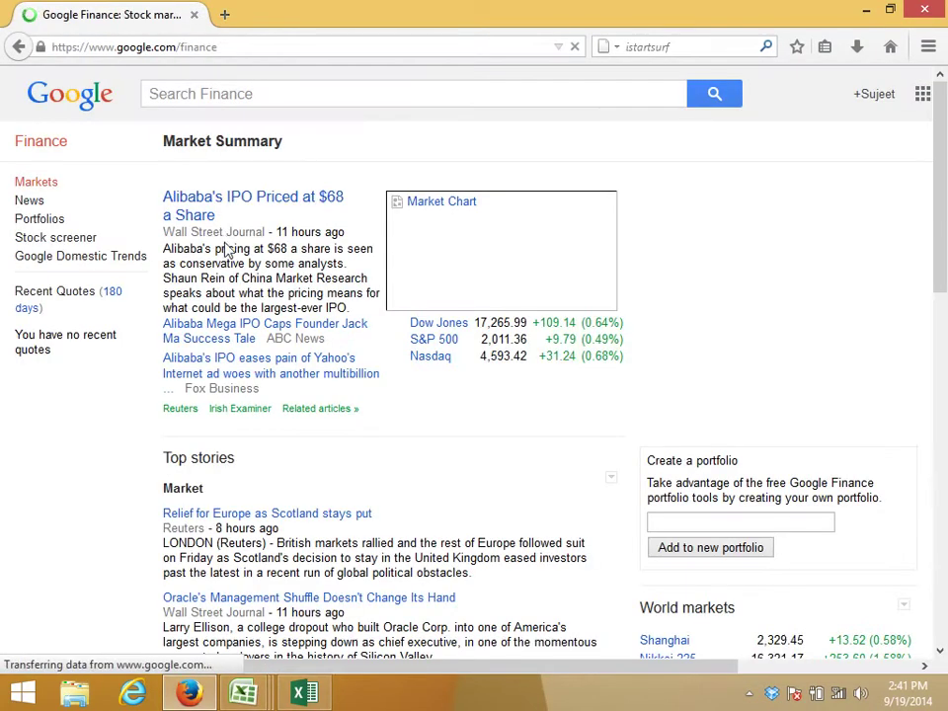
- Scroll through the Google Finance market summary, select its address, and return to Excel
scroll(778, 546, down, 3)
scroll(307, 358, up, 3)
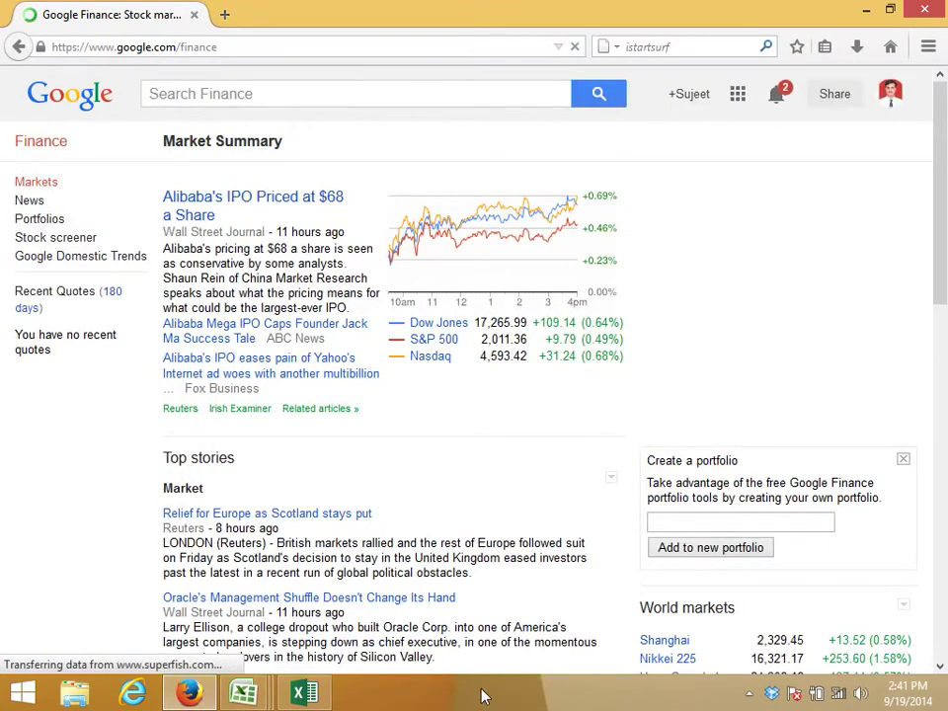
scroll(329, 499, down, 3)
scroll(329, 499, down, 6)
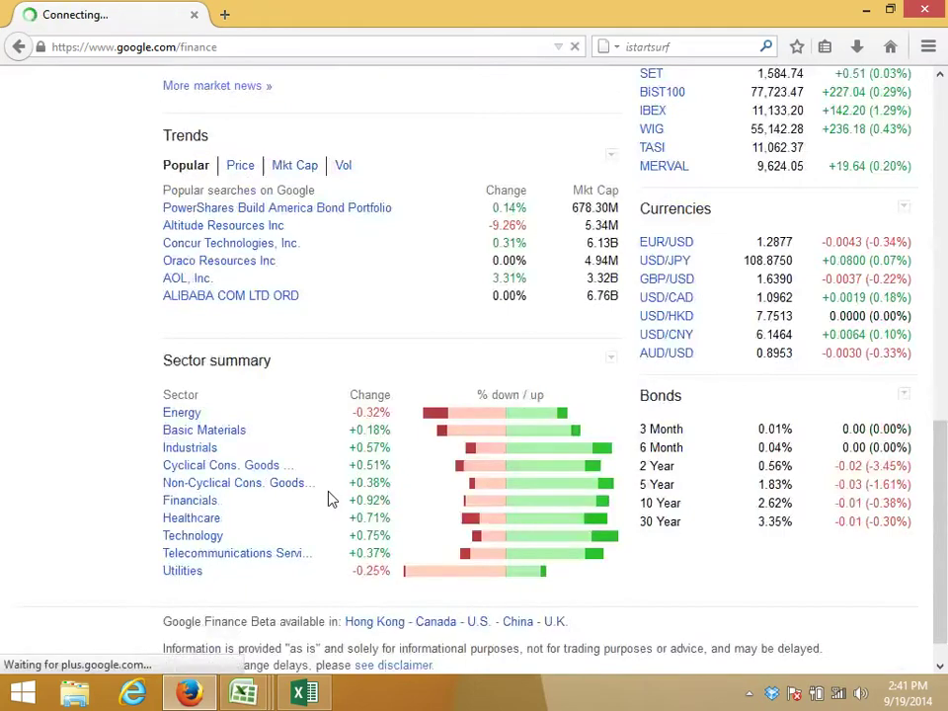
scroll(331, 499, down, 1)
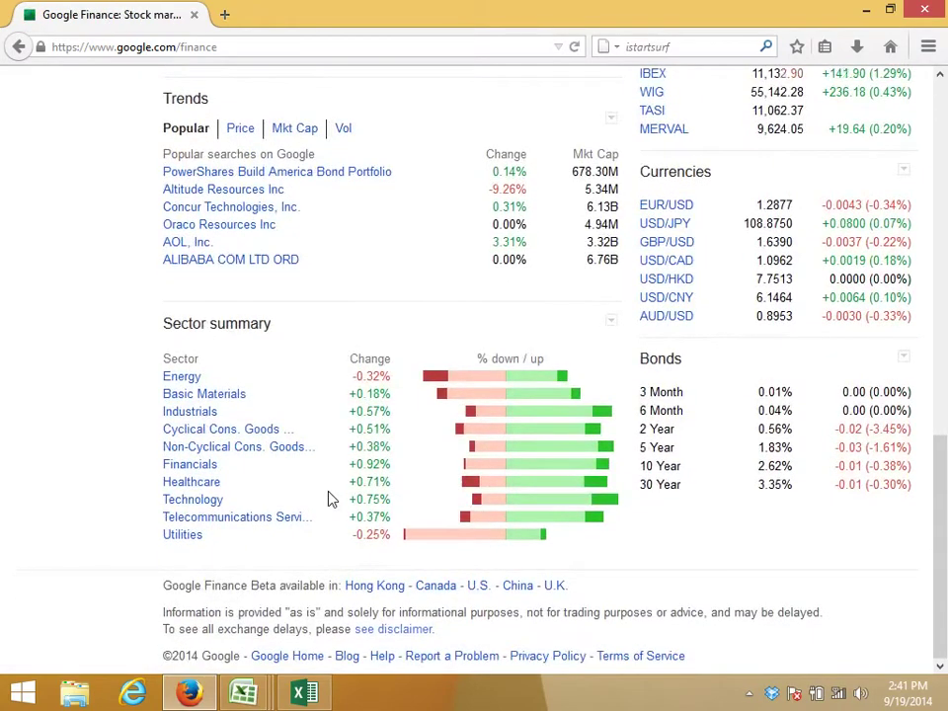
scroll(324, 454, up, 6)
scroll(316, 346, up, 1)
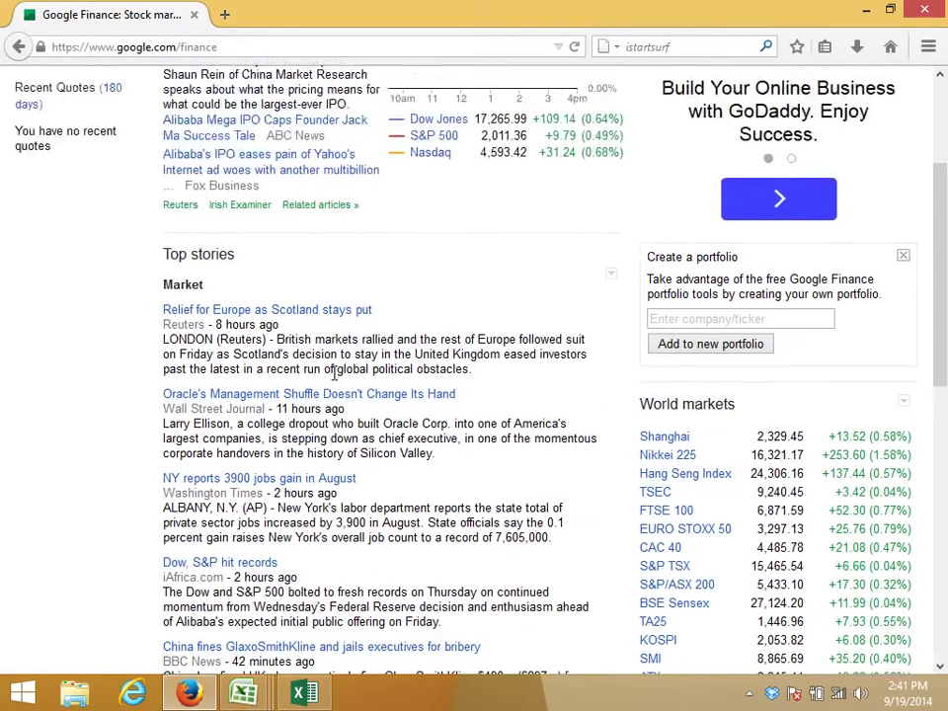
scroll(326, 345, up, 3)
click(276, 43)
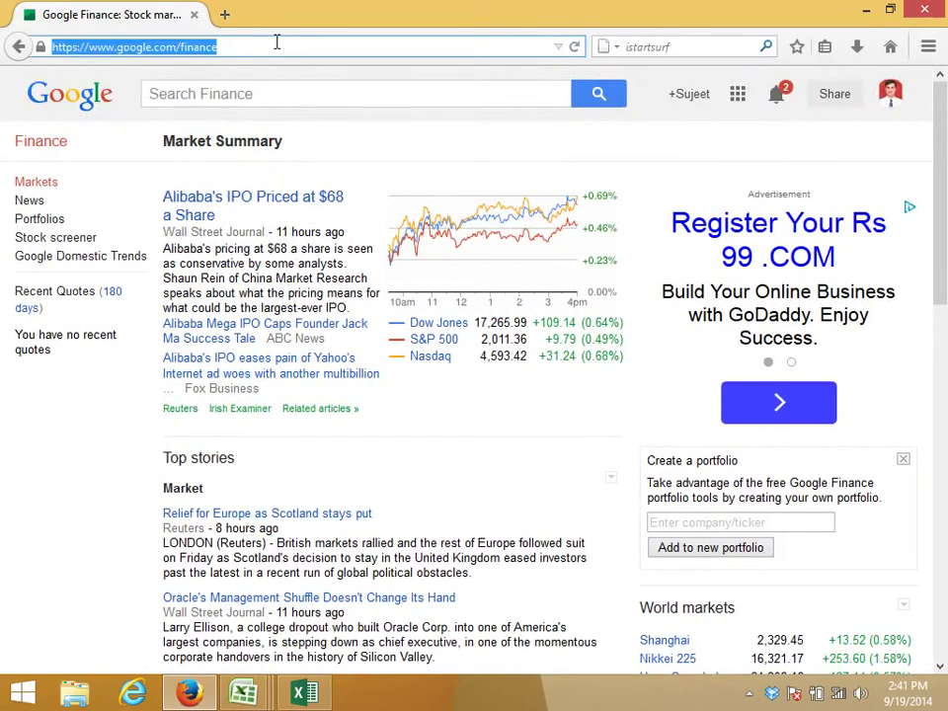
click(243, 694)
- Bring Book7 forward and start a new From Web query
click(850, 631)
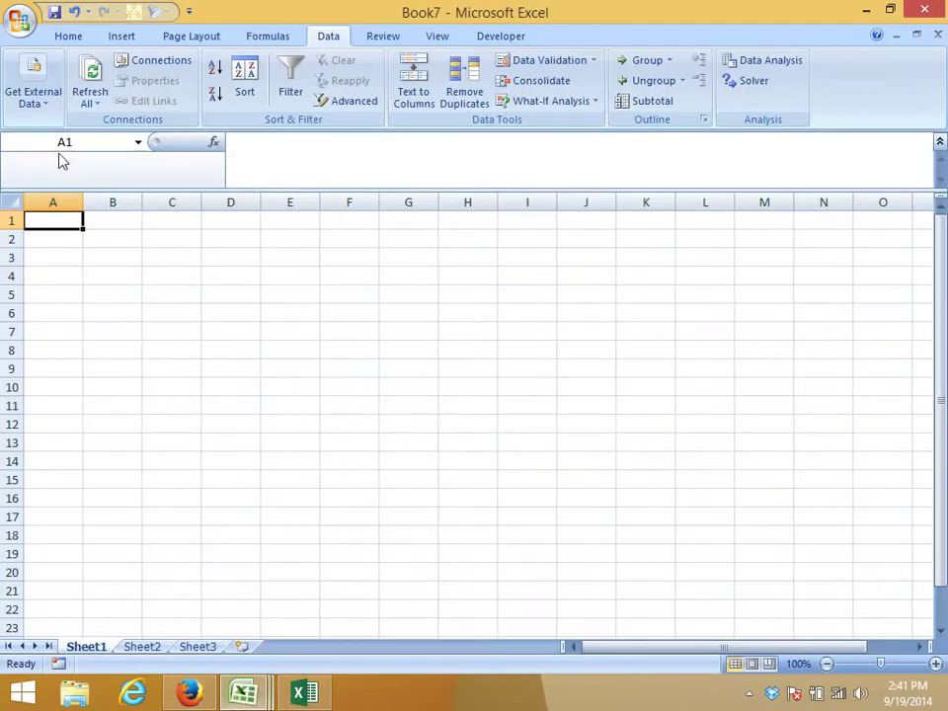
click(43, 108)
click(63, 155)
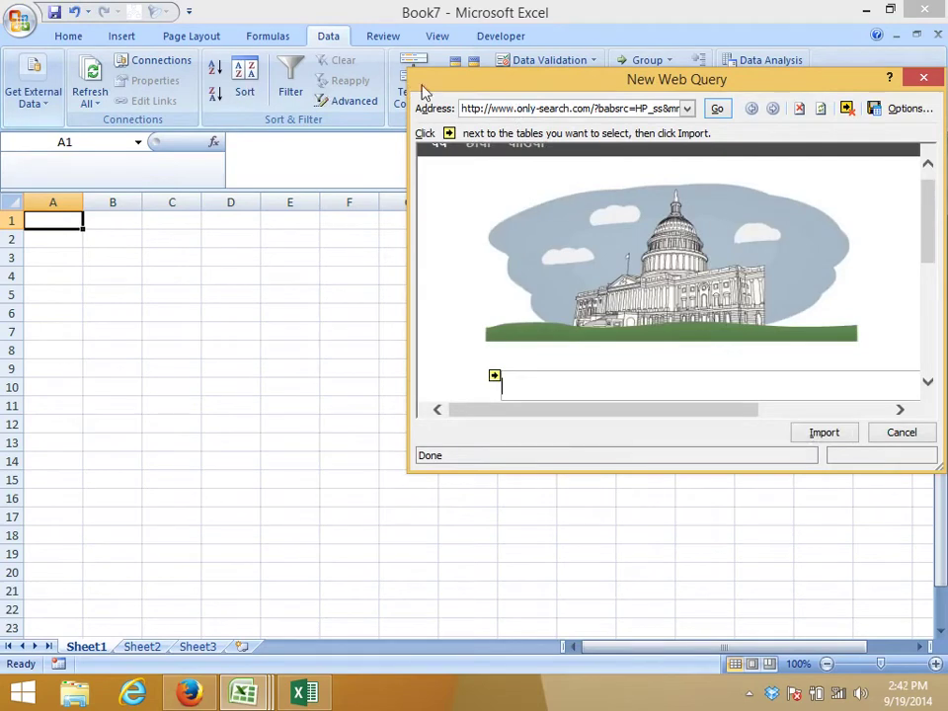
drag(719, 87, 453, 89)
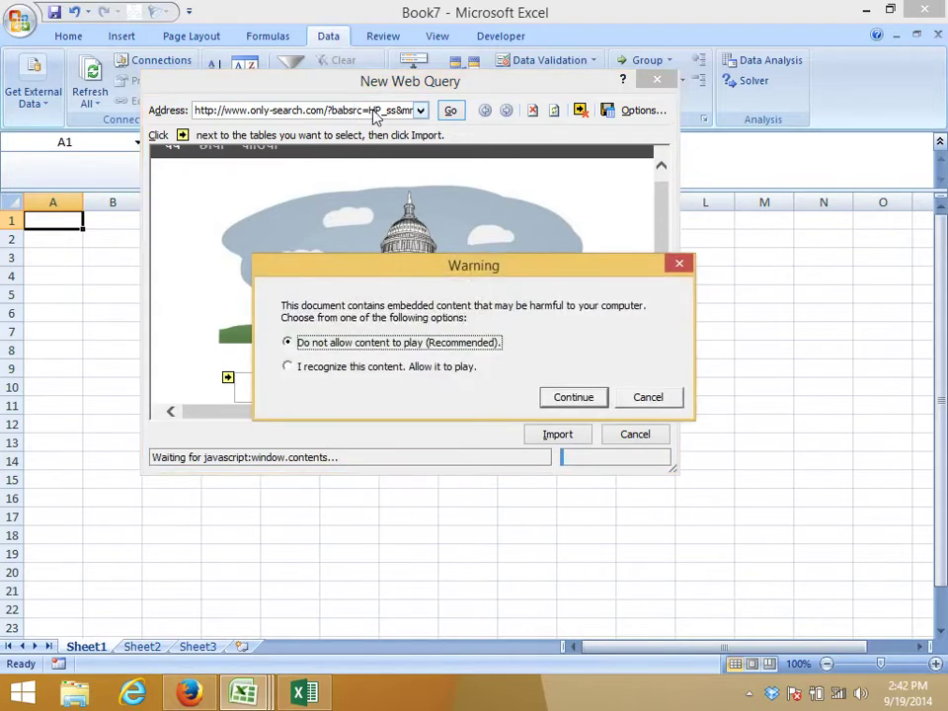
click(552, 399)
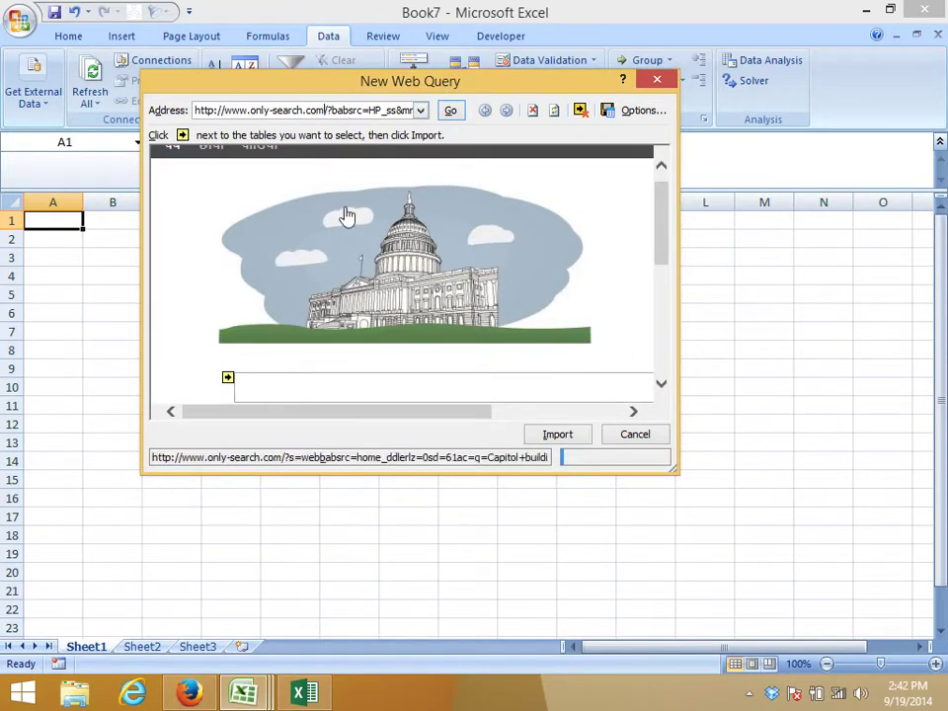
drag(329, 112, 185, 107)
key(BackSpace)
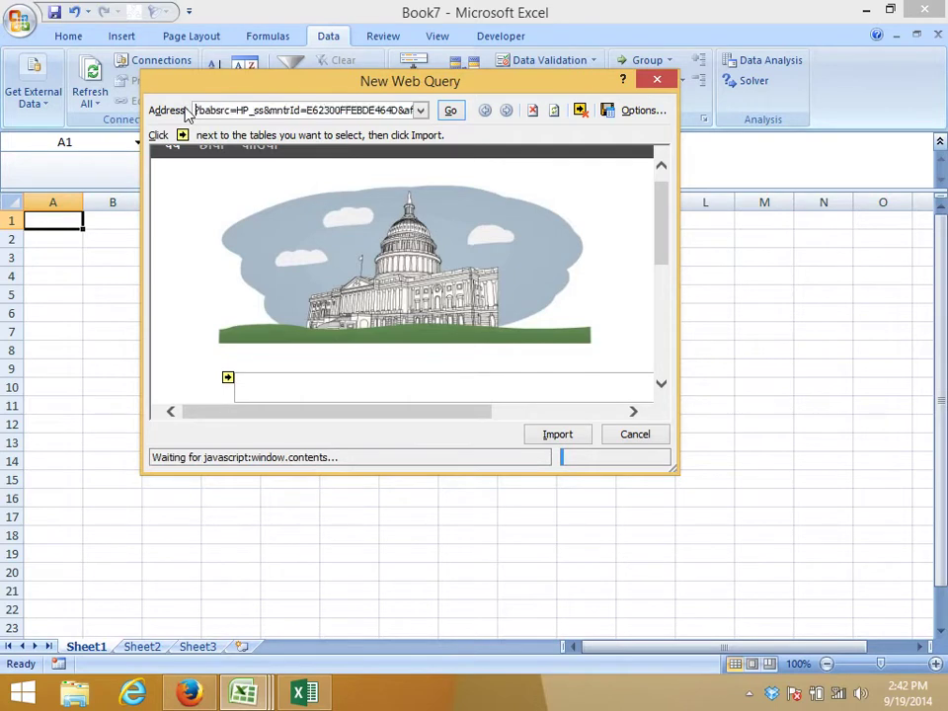
key(Delete)
key(Delete)
key(Delete)
key(Delete)
key(Delete)
key(Delete)
key(Delete)
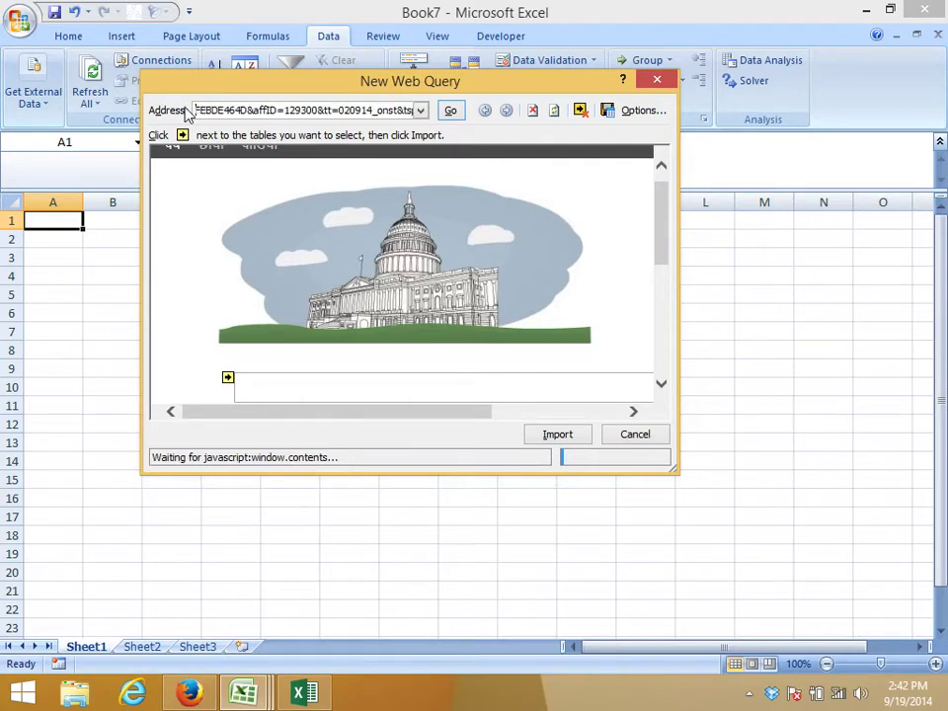
key(Delete)
key(Delete)
key(Delete)
key(Delete)
key(Delete)
key(Delete)
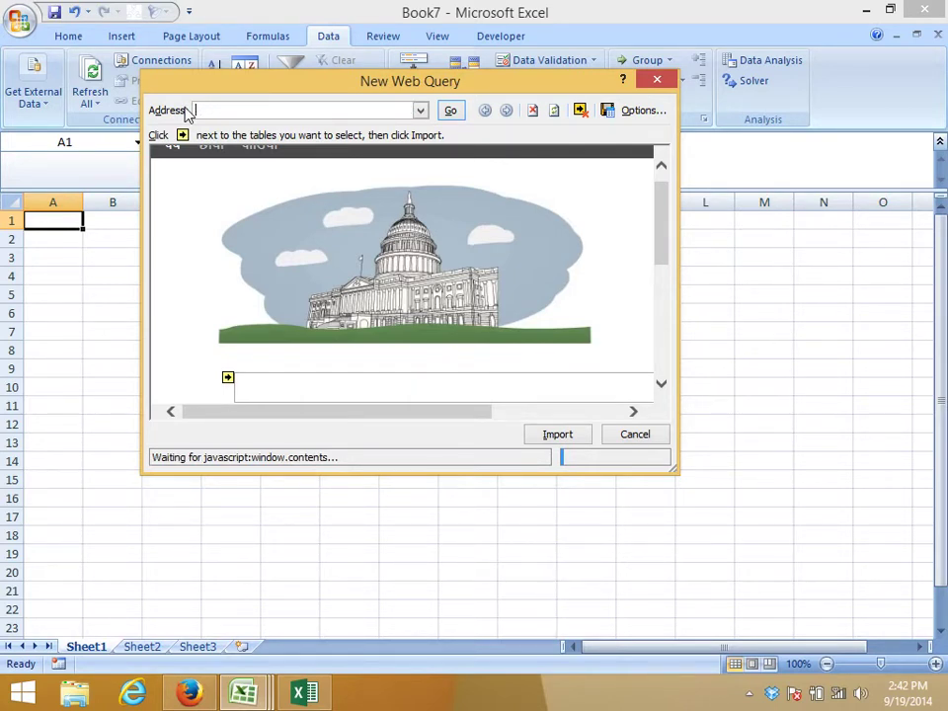
text(https://www.google.com/finance)
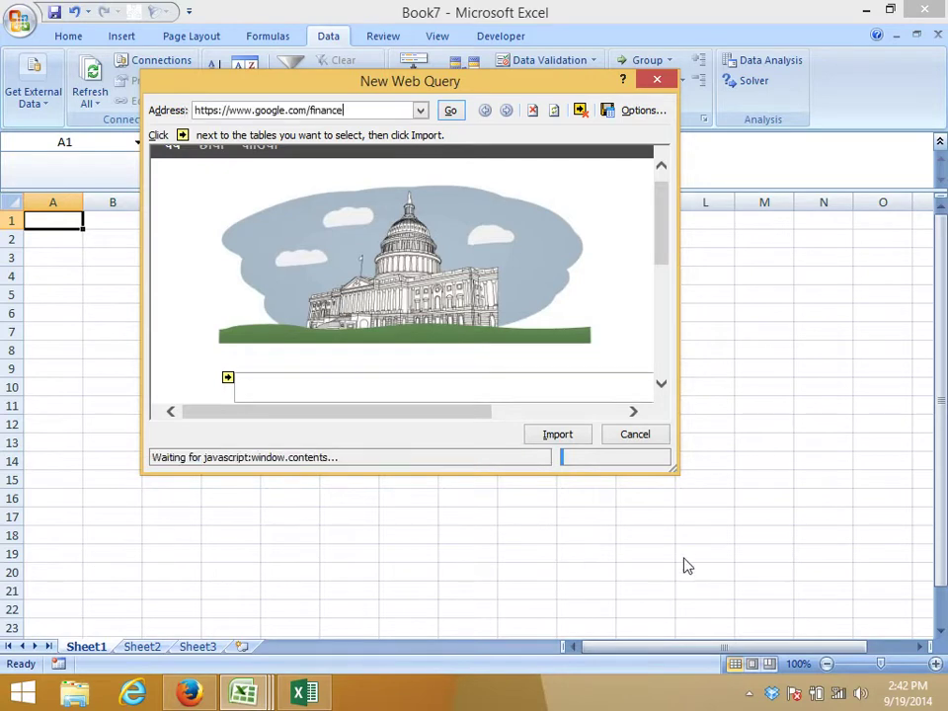
click(456, 111)
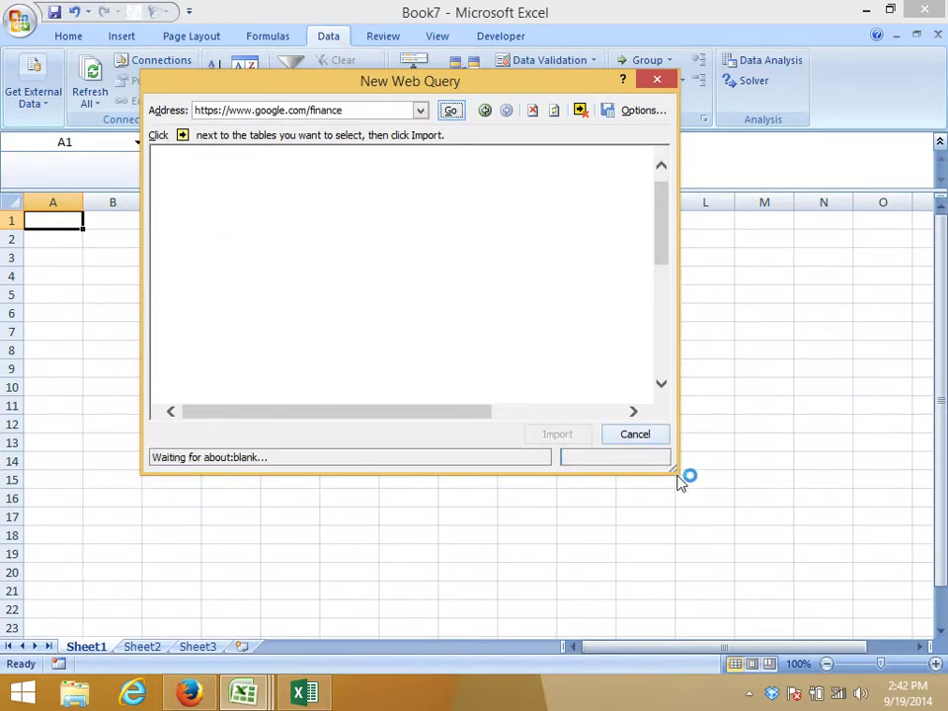
- Select the whole Google Finance page for import and click Import
drag(671, 471, 740, 579)
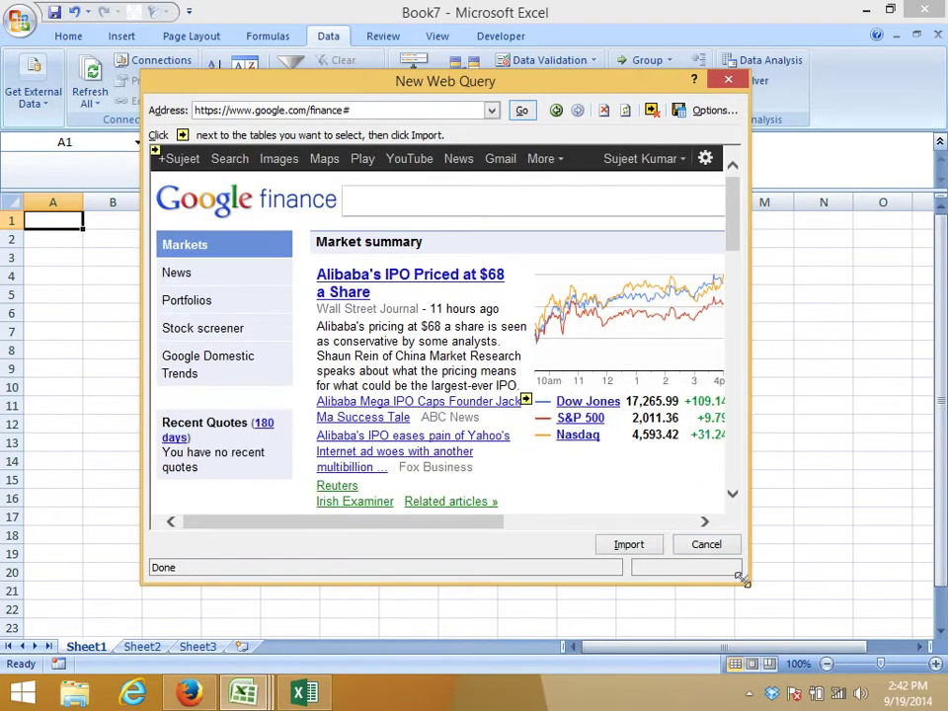
drag(745, 584, 783, 613)
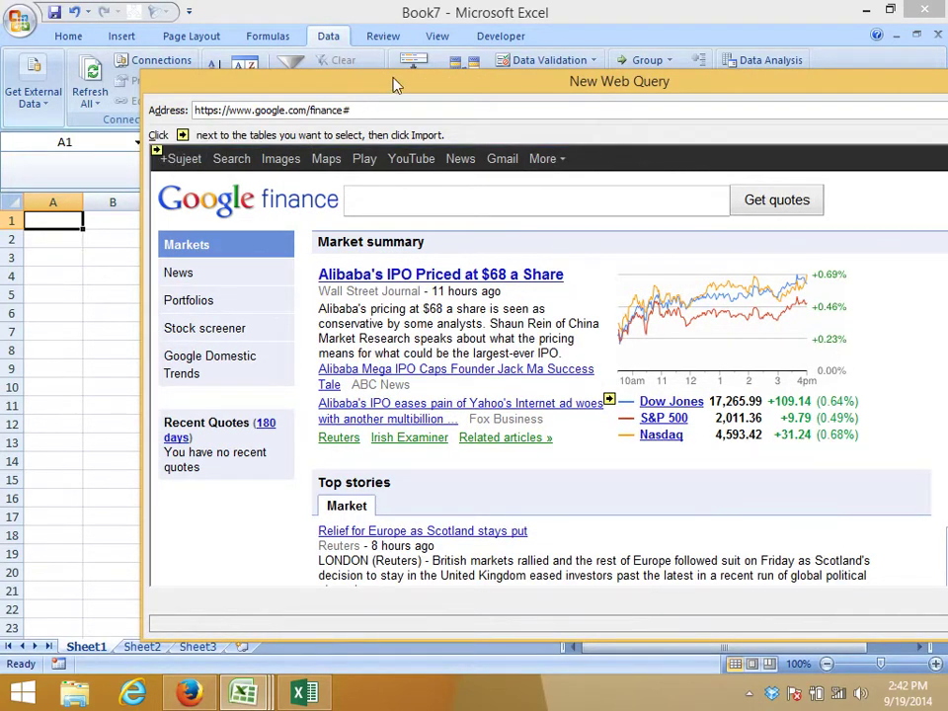
mouse_move(416, 91)
mouse_down()
mouse_move(301, 39)
mouse_move(66, 53)
mouse_up()
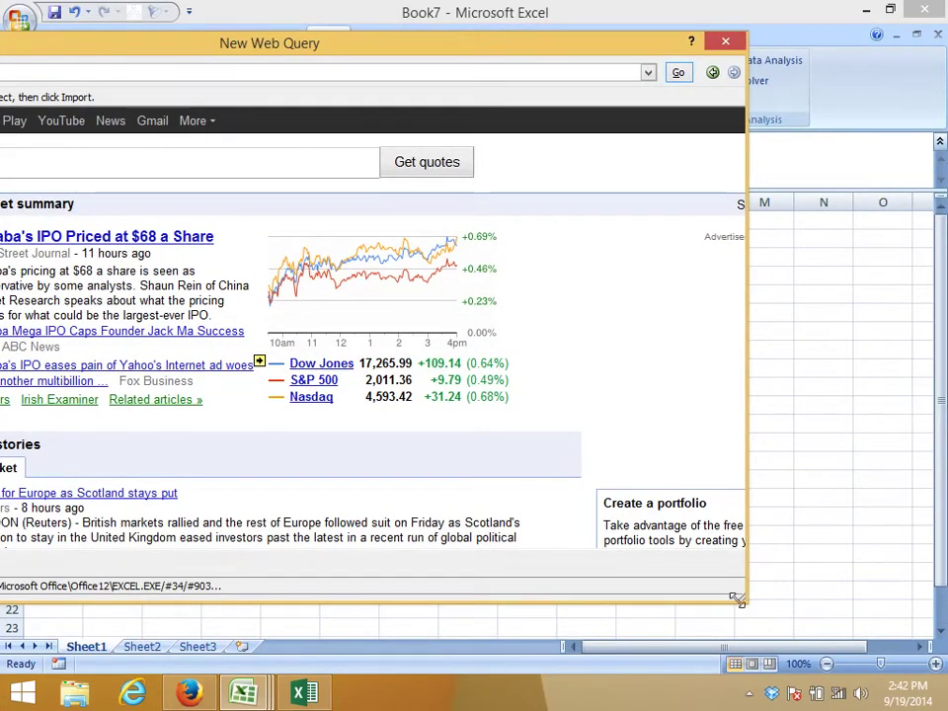
drag(739, 599, 380, 431)
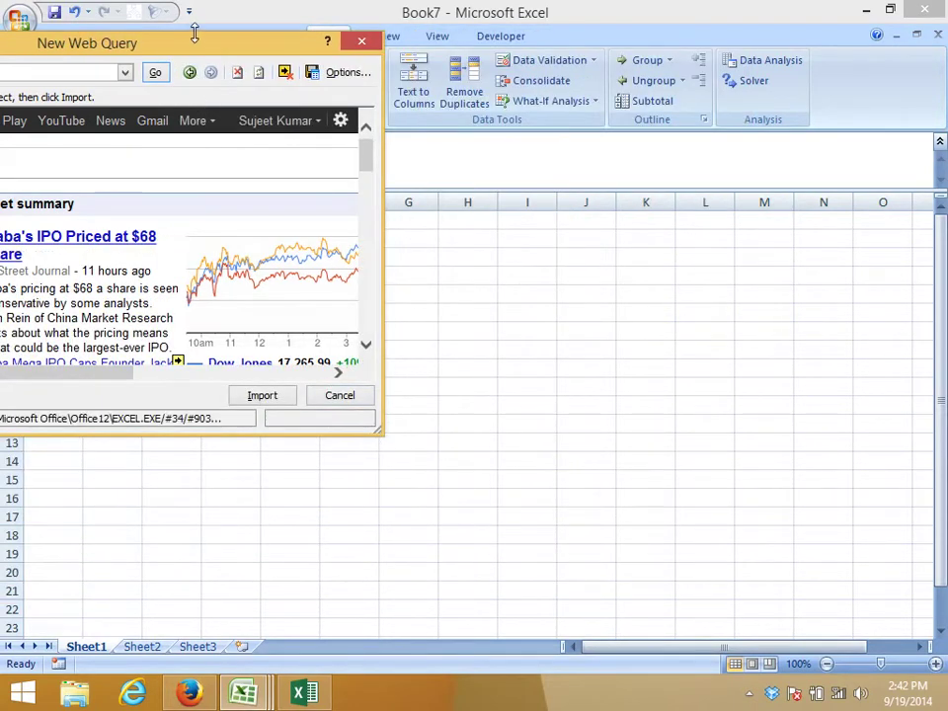
drag(201, 54, 550, 78)
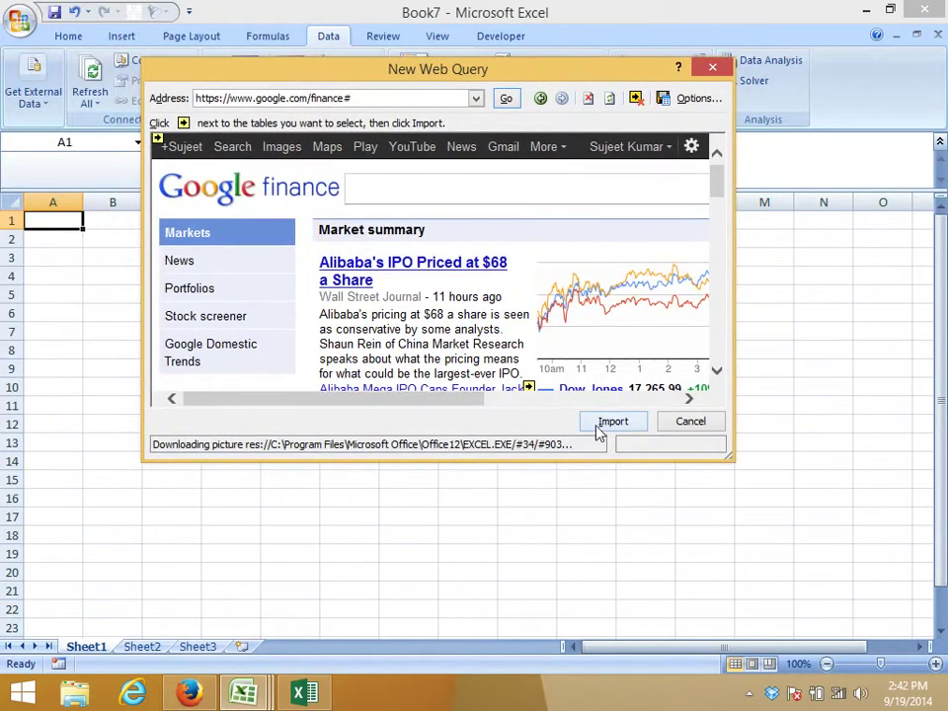
click(158, 139)
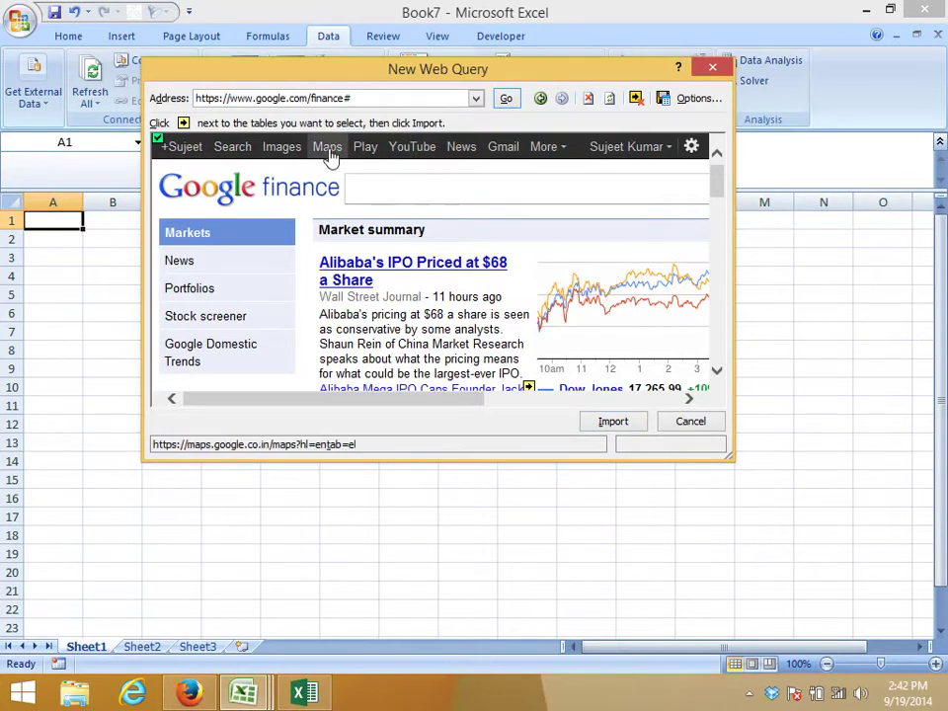
click(622, 421)
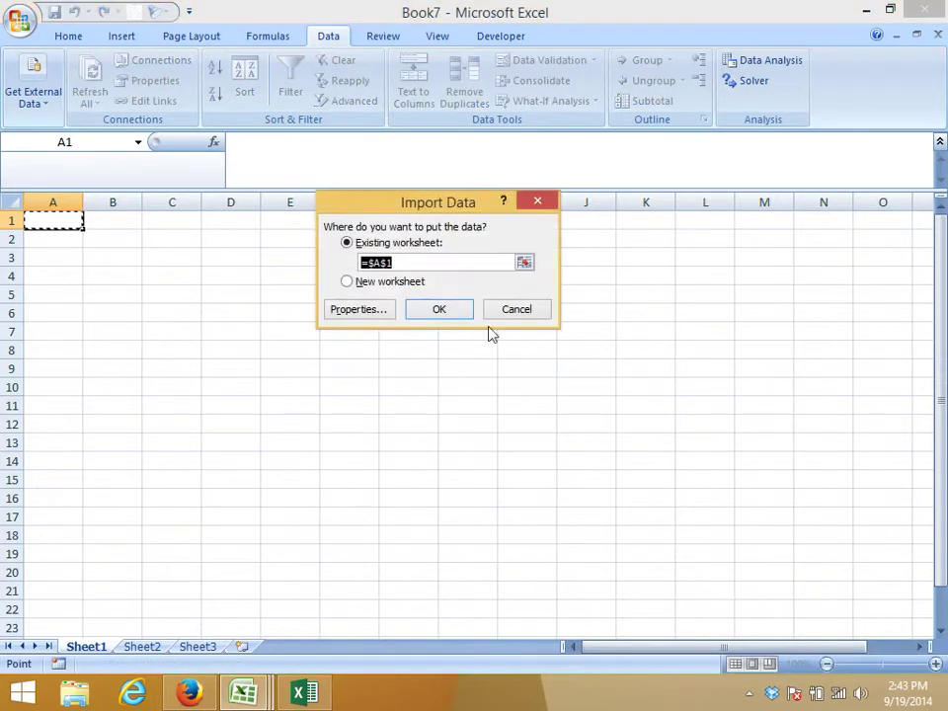
- Place the Google Finance page at =$A$1 on Sheet1 and scroll through the imported rows
click(456, 313)
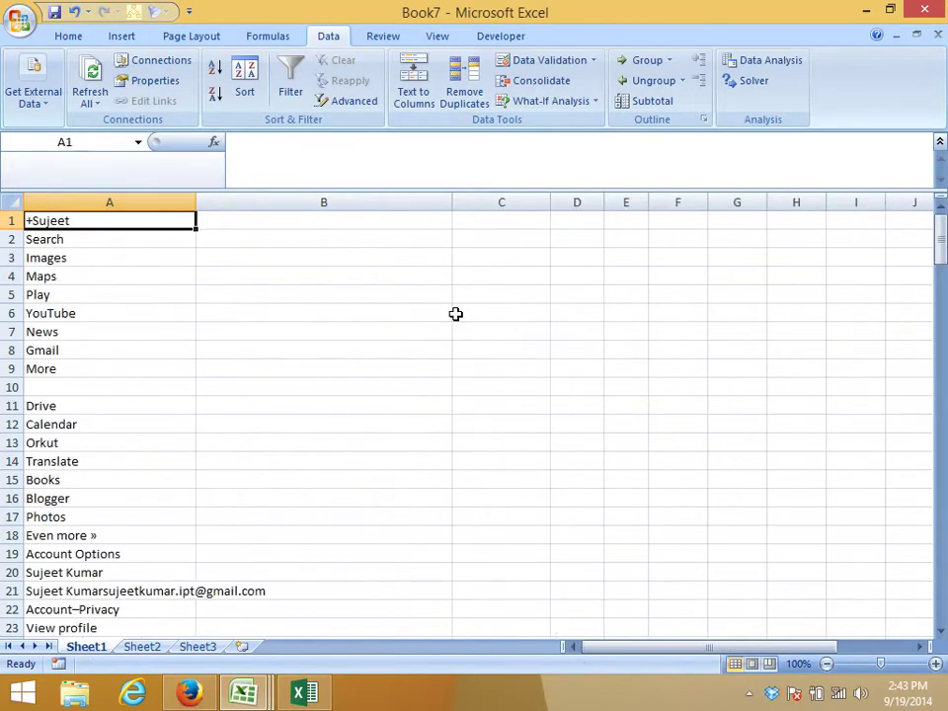
scroll(432, 320, down, 8)
scroll(432, 320, down, 9)
scroll(432, 322, down, 7)
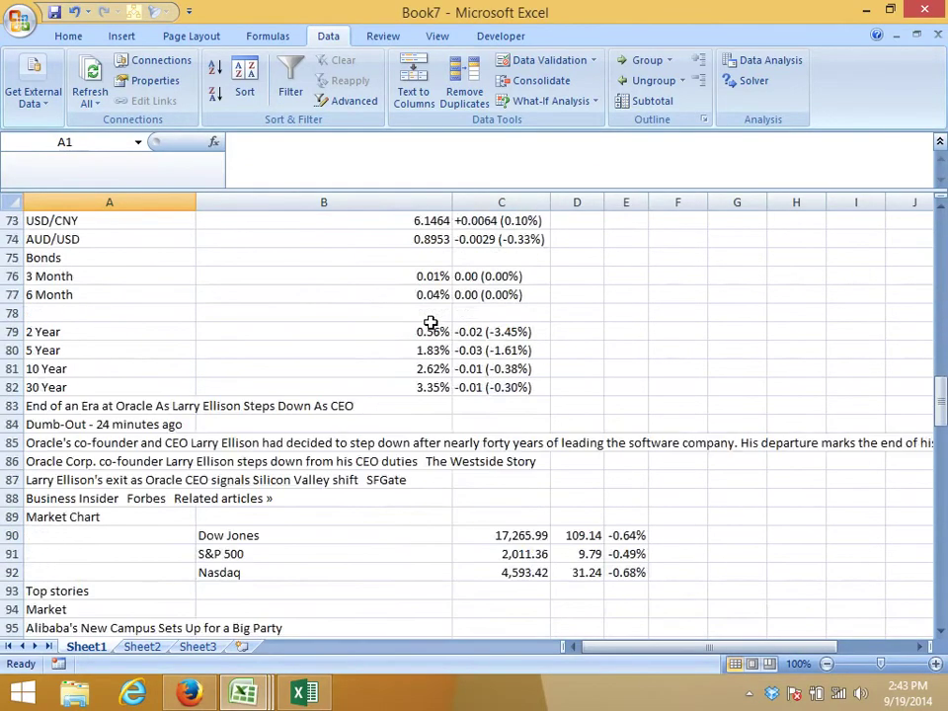
scroll(430, 323, down, 6)
scroll(430, 322, down, 5)
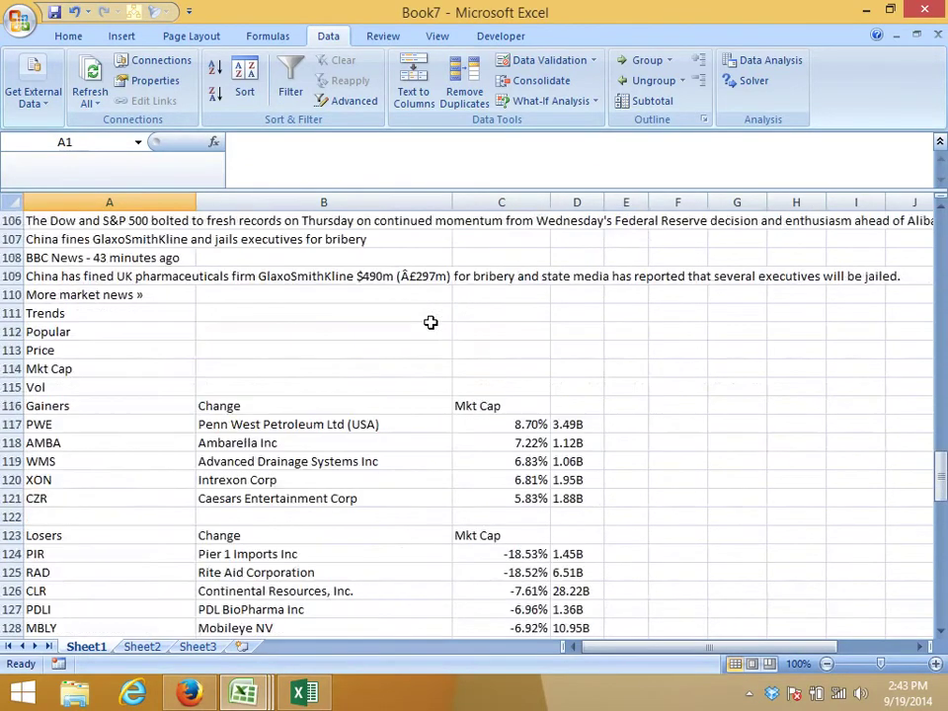
scroll(431, 322, down, 1)
scroll(430, 321, down, 7)
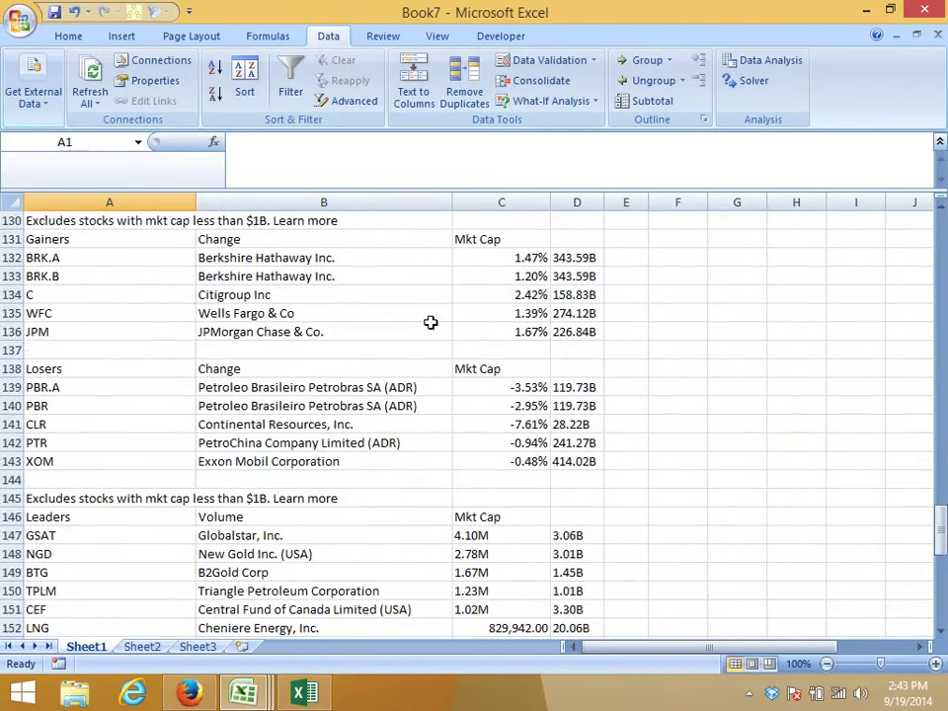
scroll(430, 322, up, 10)
scroll(430, 322, up, 5)
scroll(430, 322, up, 10)
scroll(430, 322, down, 5)
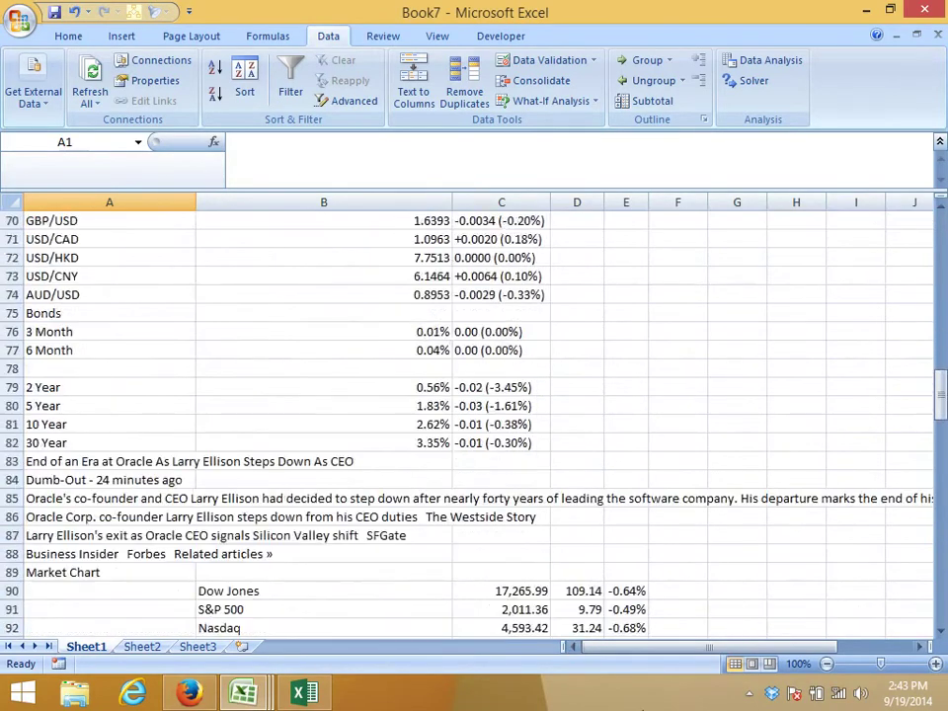
click(189, 694)
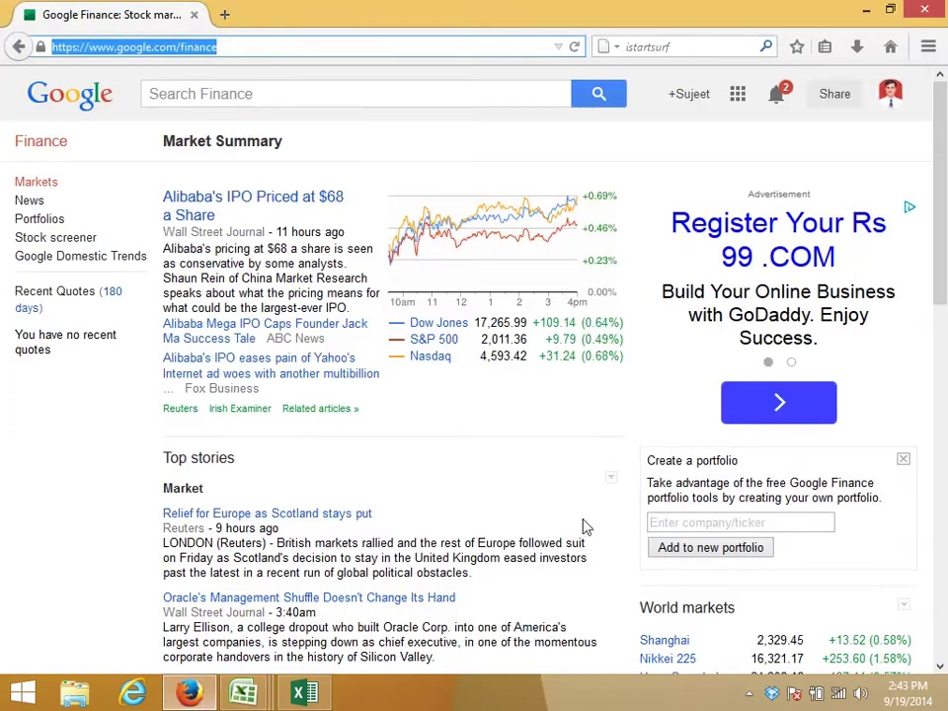
scroll(592, 524, down, 5)
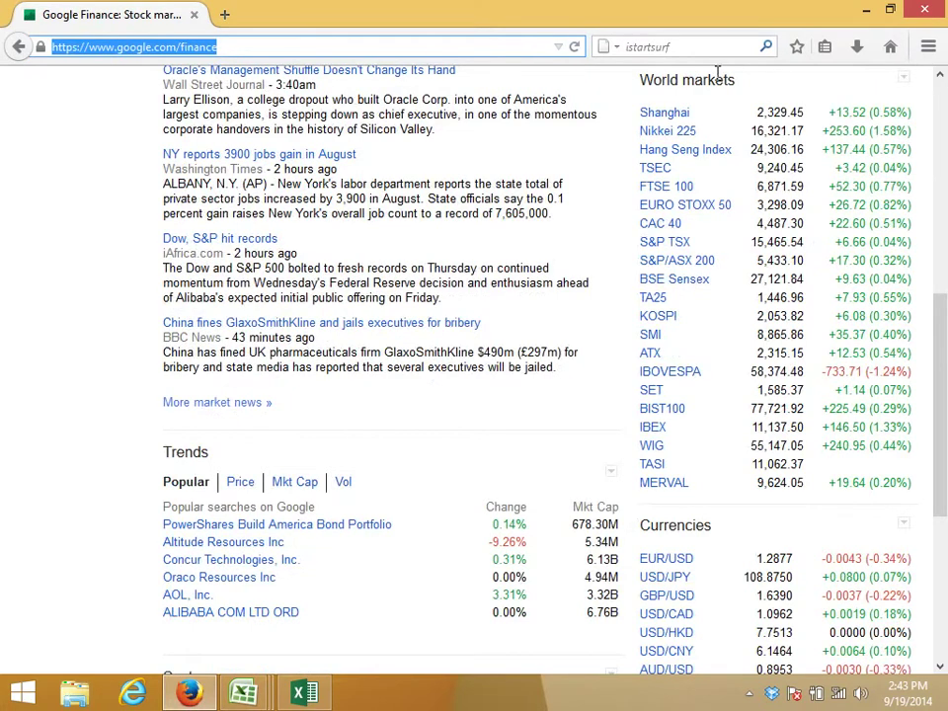
scroll(718, 410, down, 4)
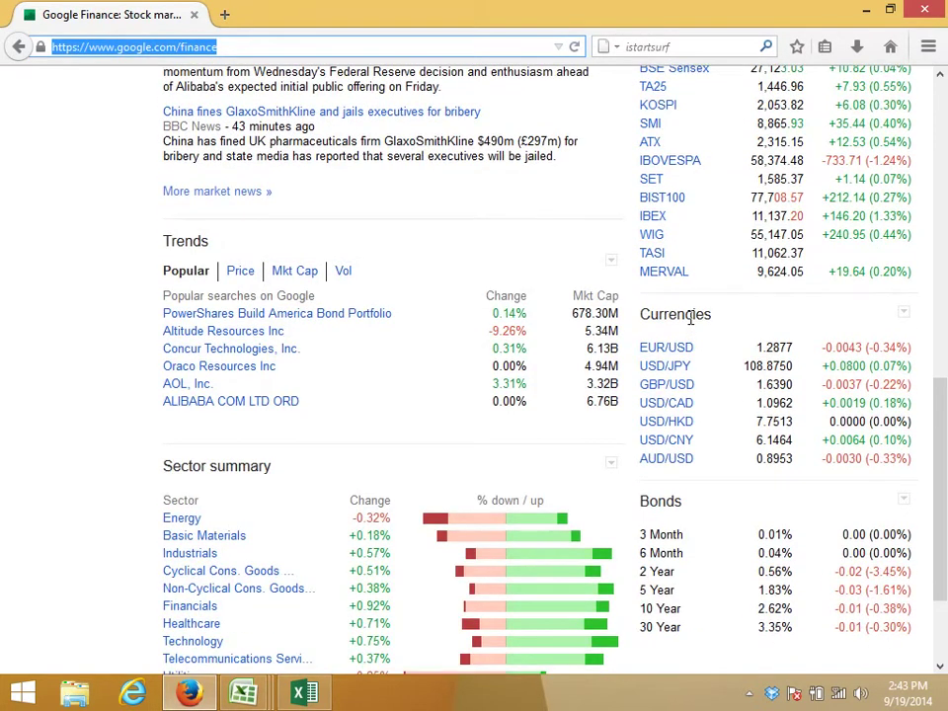
scroll(690, 315, down, 2)
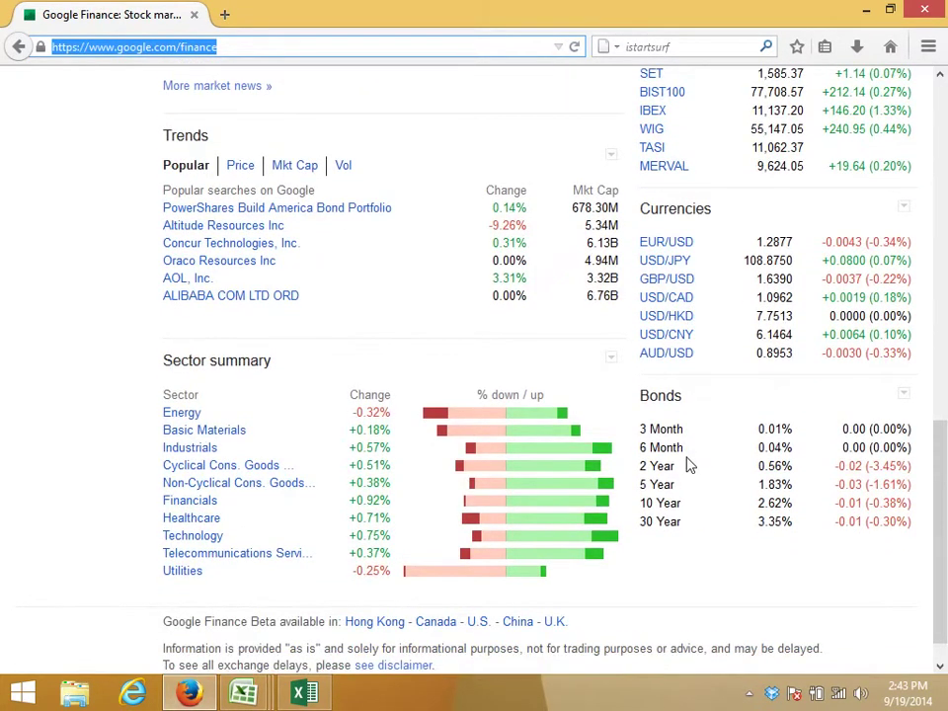
scroll(689, 465, down, 1)
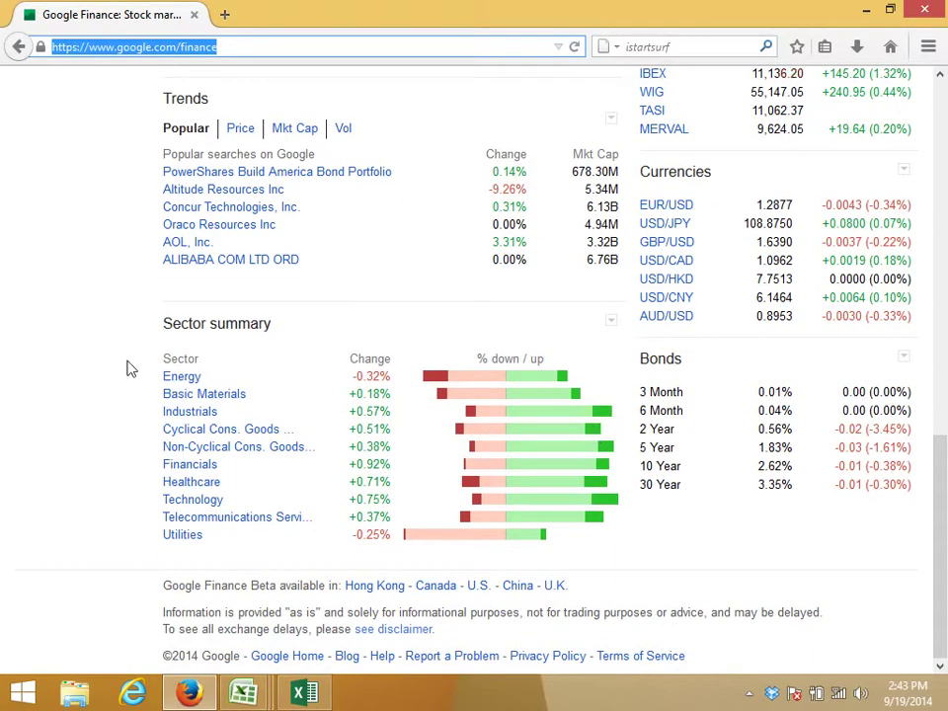
scroll(288, 419, up, 6)
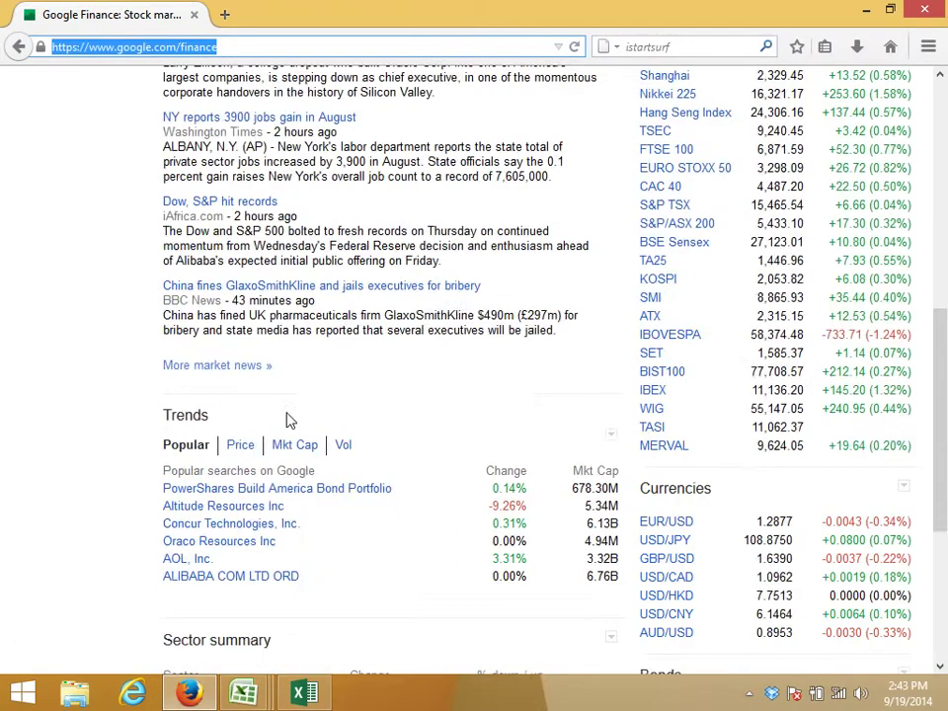
scroll(487, 398, up, 6)
scroll(671, 232, down, 2)
scroll(672, 232, down, 8)
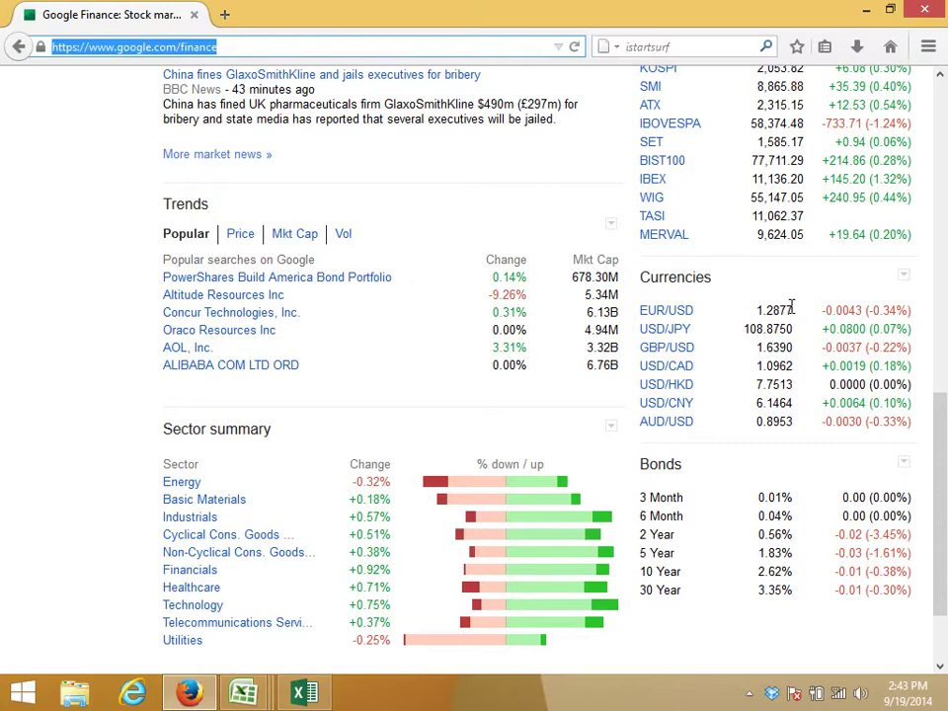
click(791, 306)
right_click(789, 306)
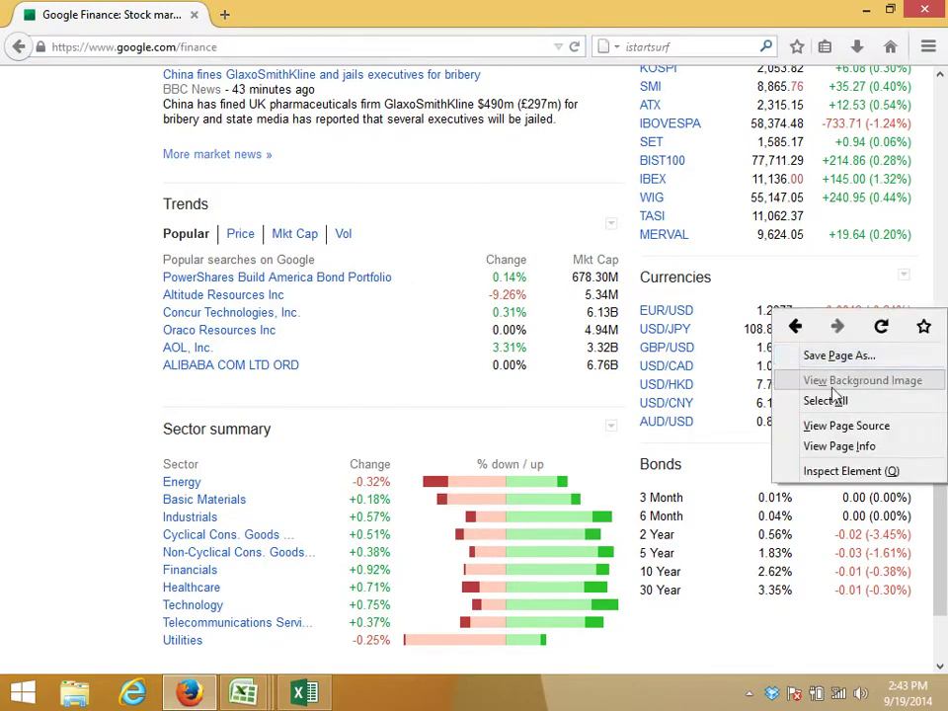
click(742, 299)
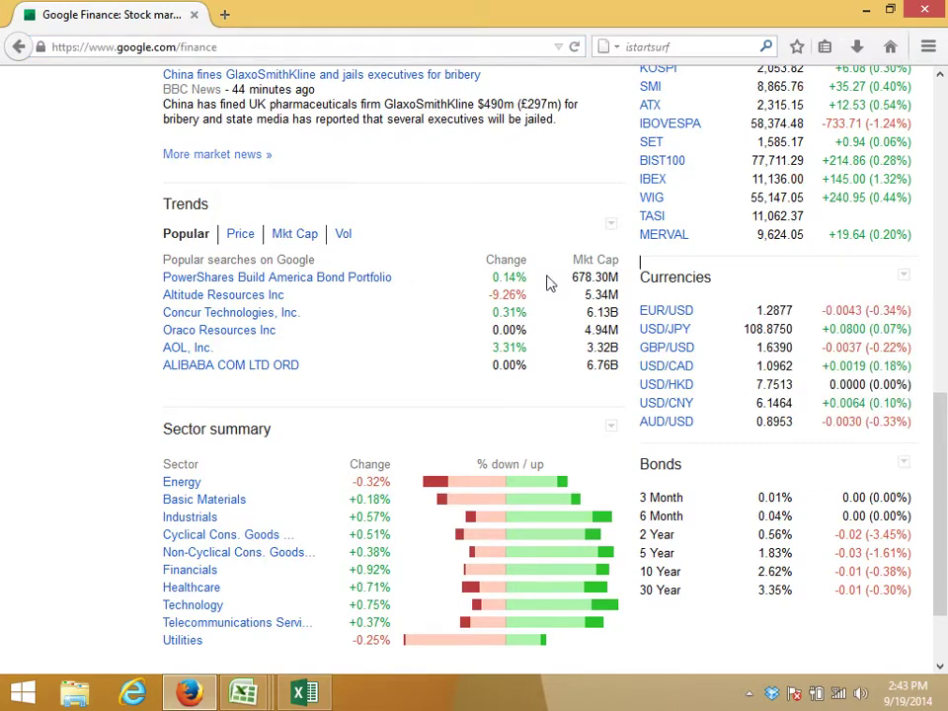
mouse_move(193, 695)
mouse_move(237, 696)
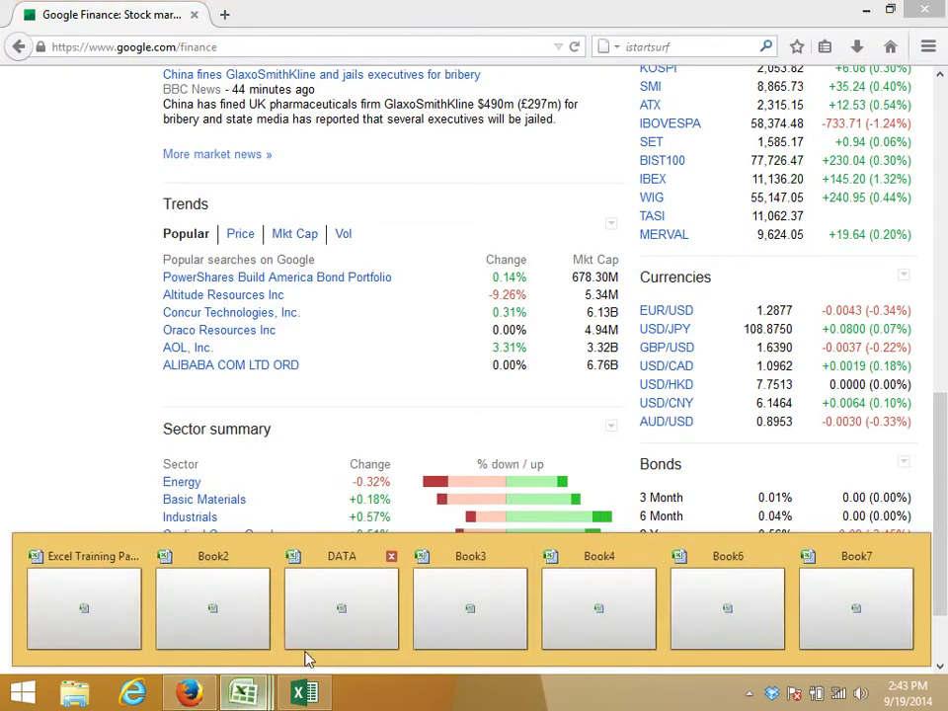
- On Book7's Sheet2, start a new From Web query with page content allowed
click(865, 622)
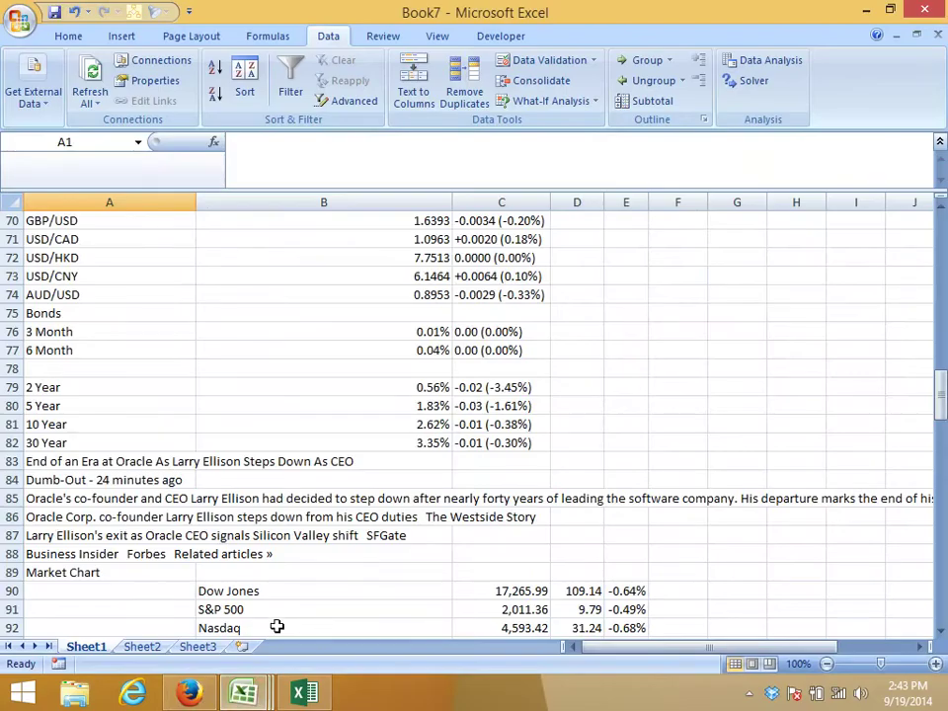
click(148, 646)
click(34, 88)
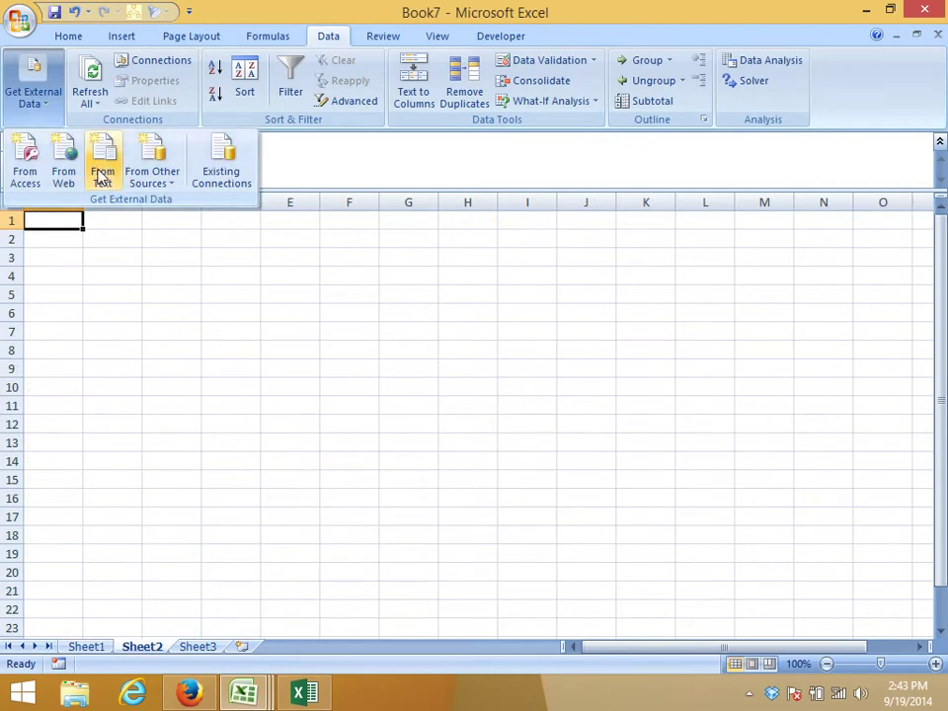
click(63, 160)
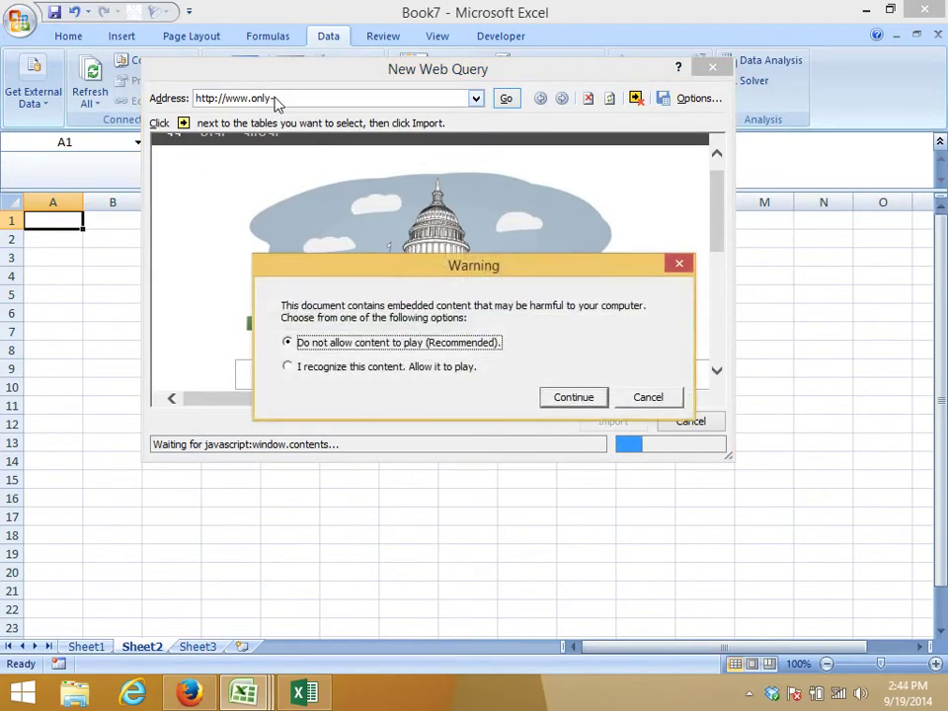
click(347, 367)
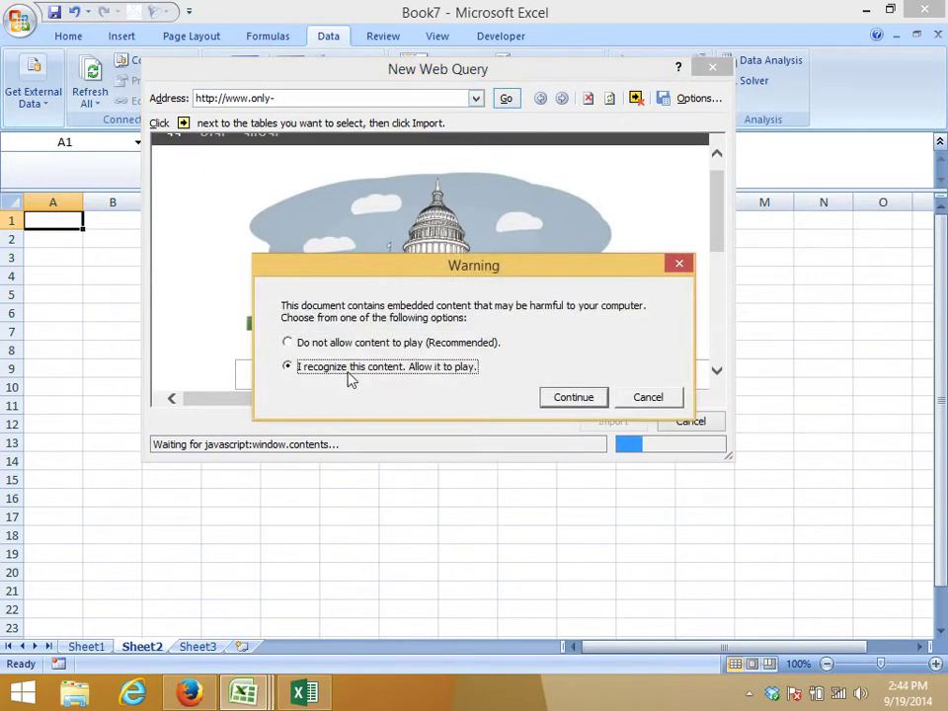
click(582, 398)
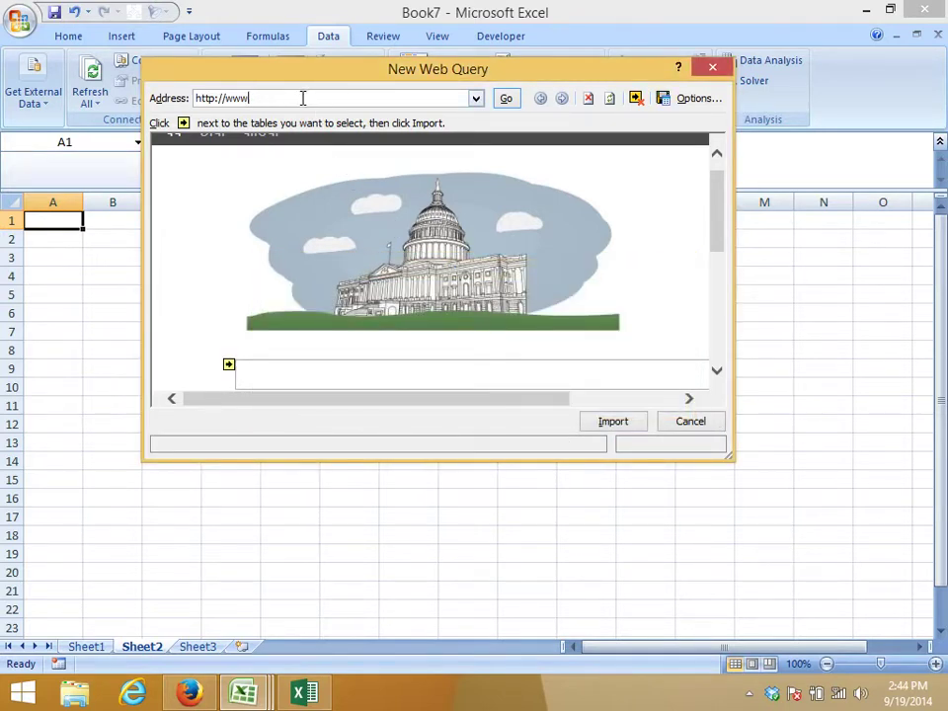
key(BackSpace)
key(BackSpace)
key(BackSpace)
text(https://www.google.com/finance)
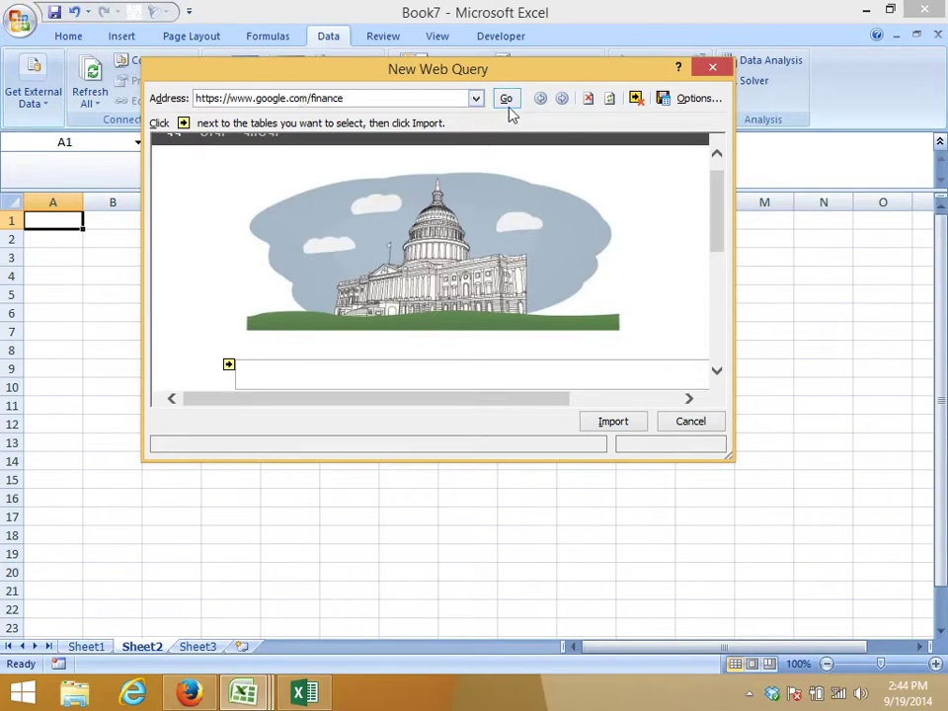
click(507, 100)
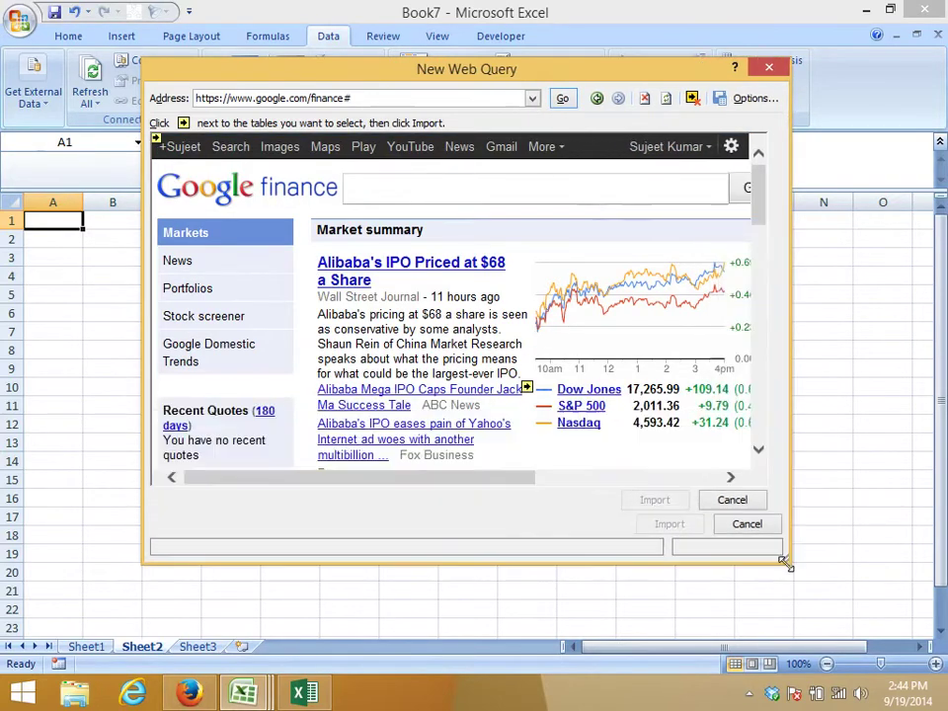
- Enlarge the query window, select only the Currencies table, and import it
drag(728, 459, 805, 567)
mouse_move(794, 230)
mouse_down()
mouse_move(799, 285)
mouse_move(796, 235)
mouse_up()
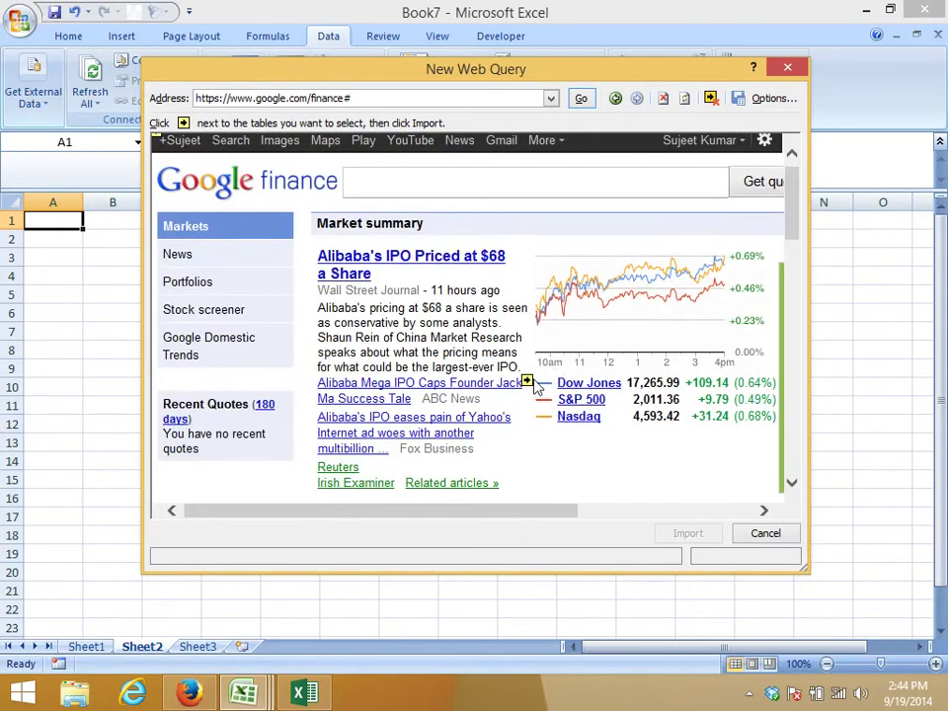
drag(525, 510, 636, 523)
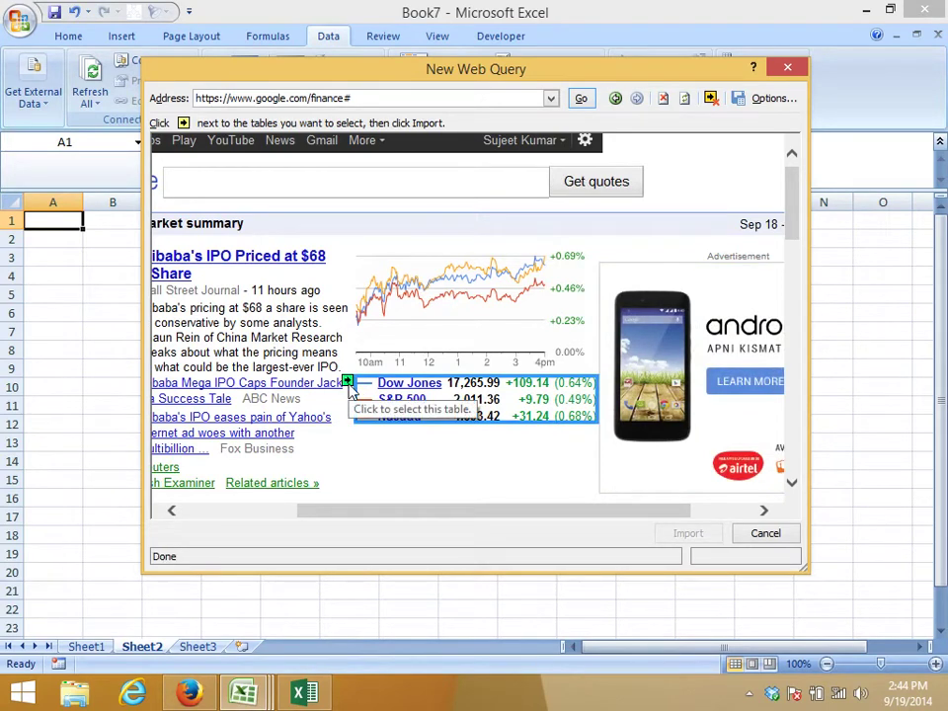
drag(444, 509, 535, 524)
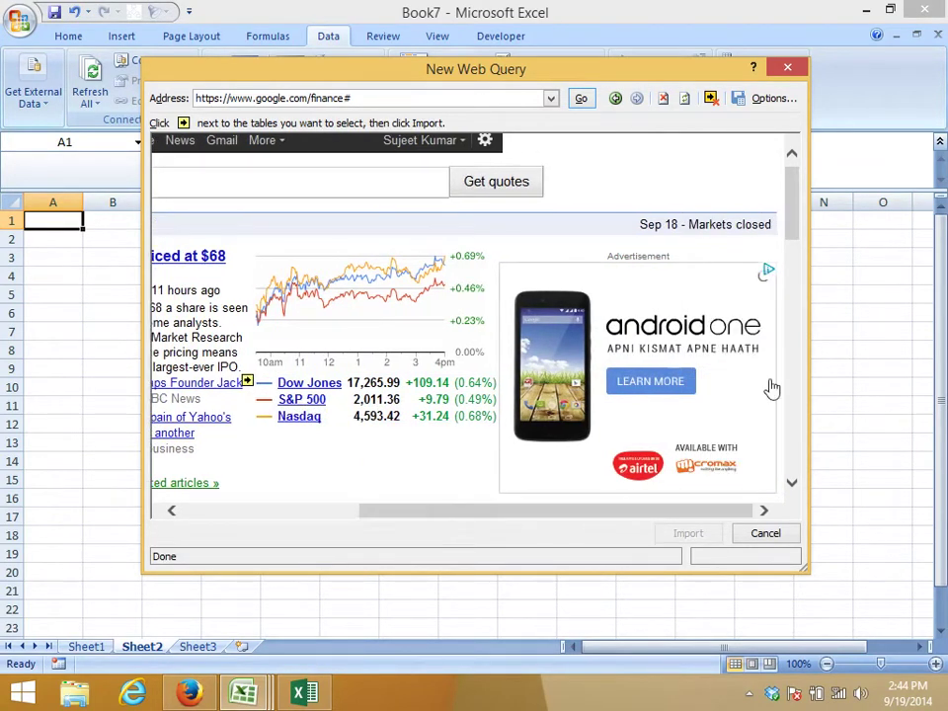
drag(800, 234, 805, 412)
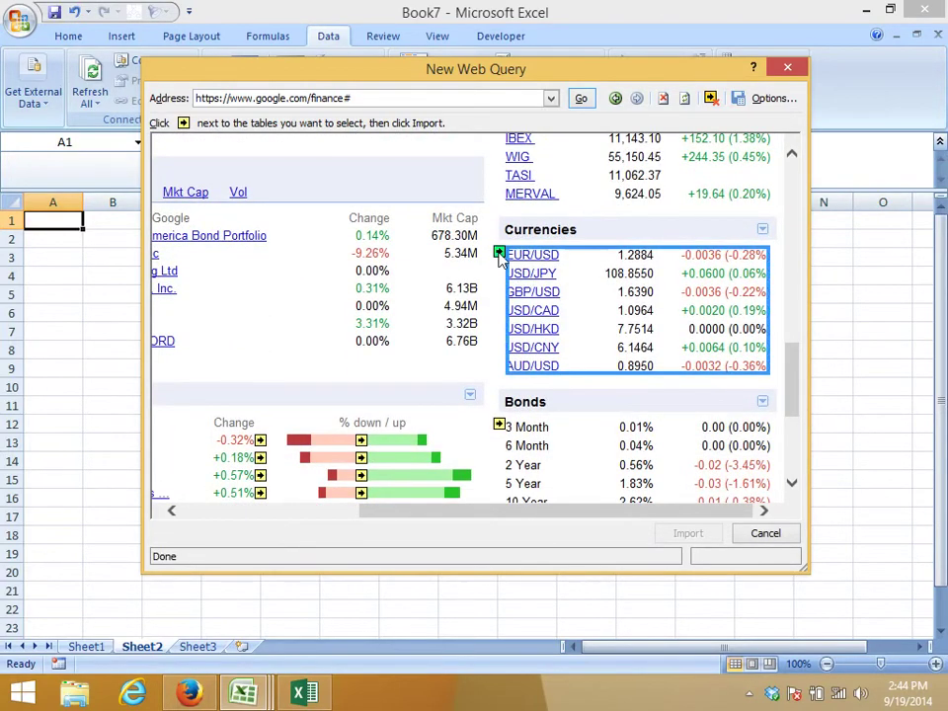
click(498, 254)
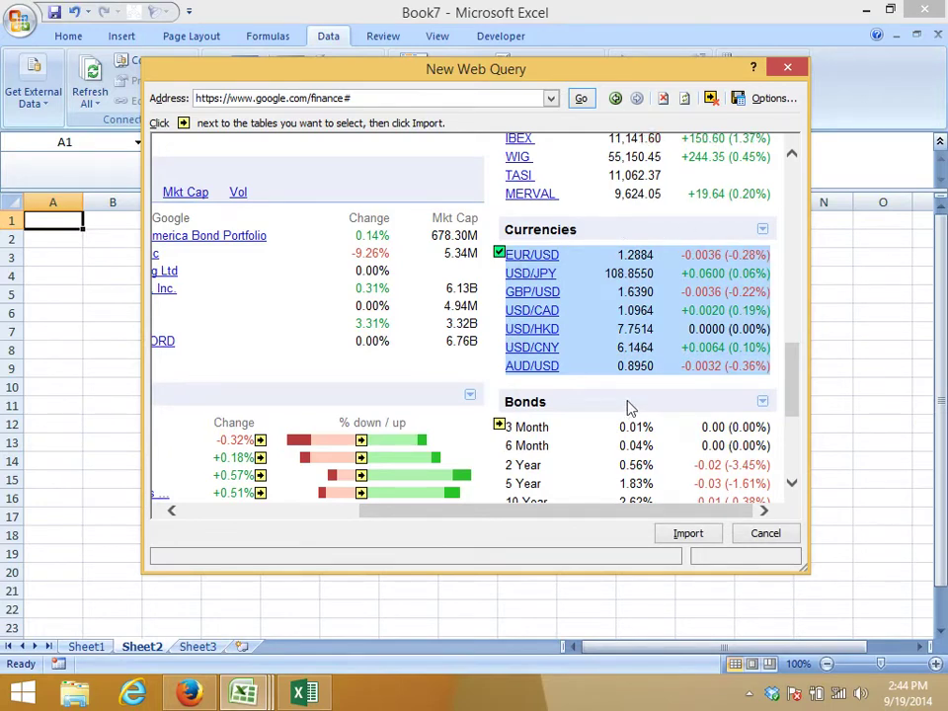
click(674, 535)
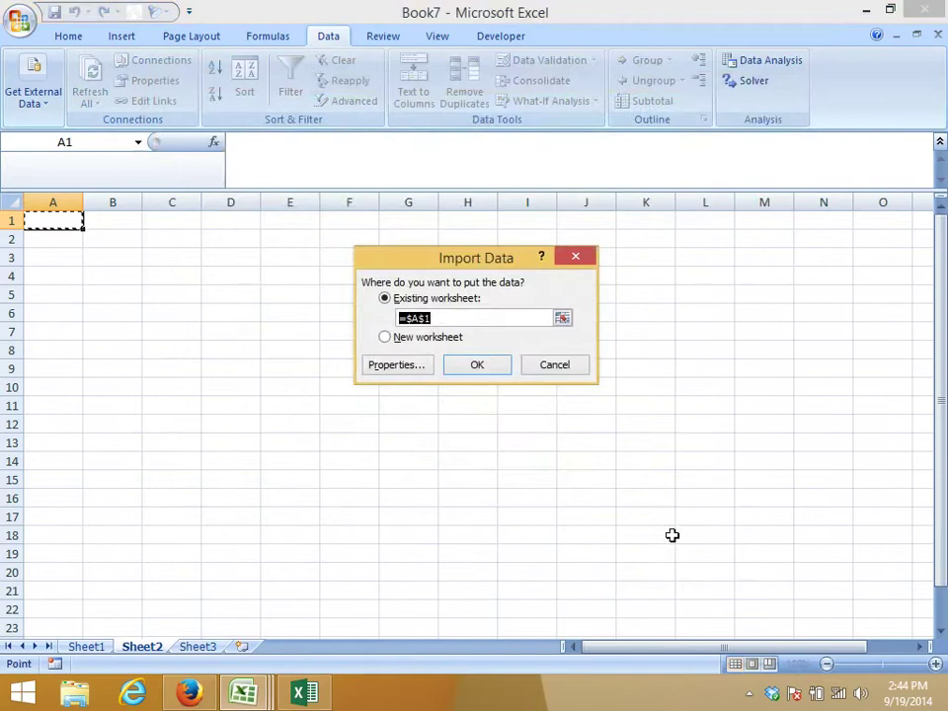
- Place the Currencies table at $A$1 on Sheet2 and refresh its rates
click(473, 370)
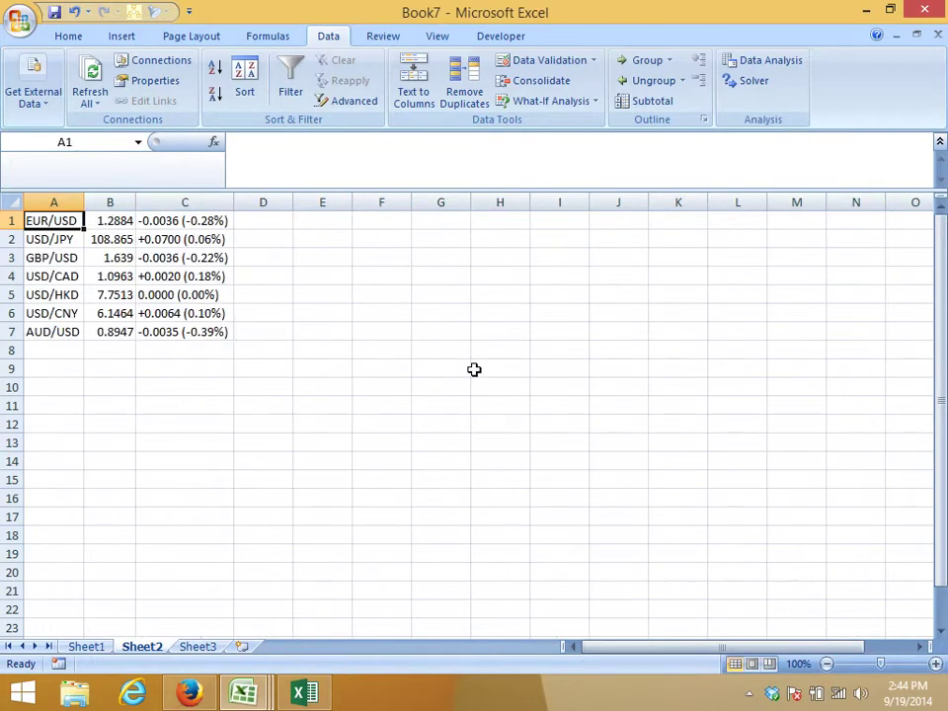
right_click(160, 260)
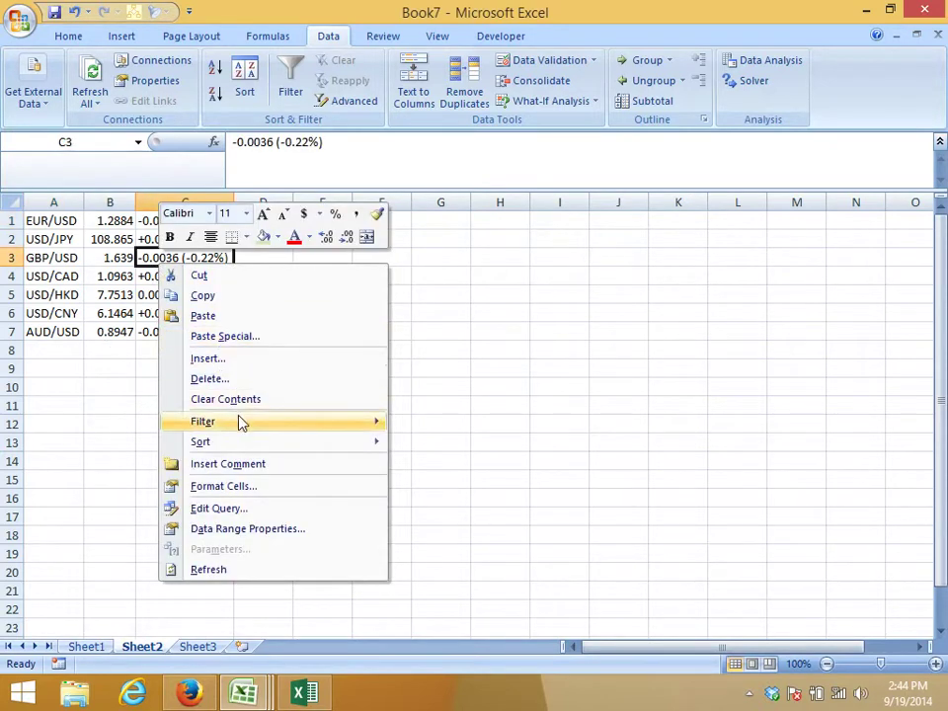
click(239, 567)
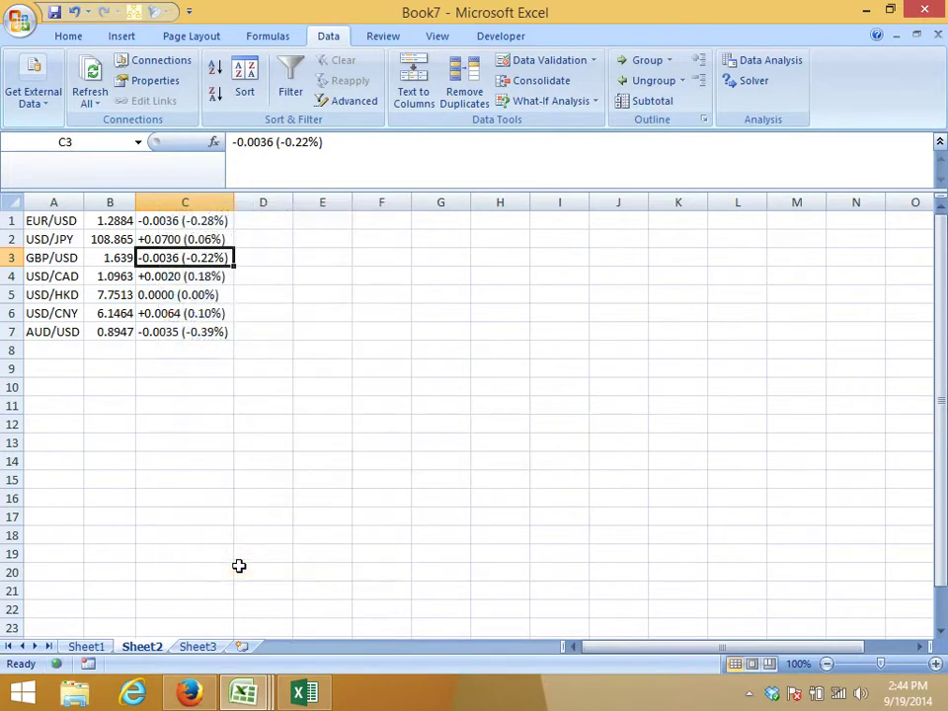
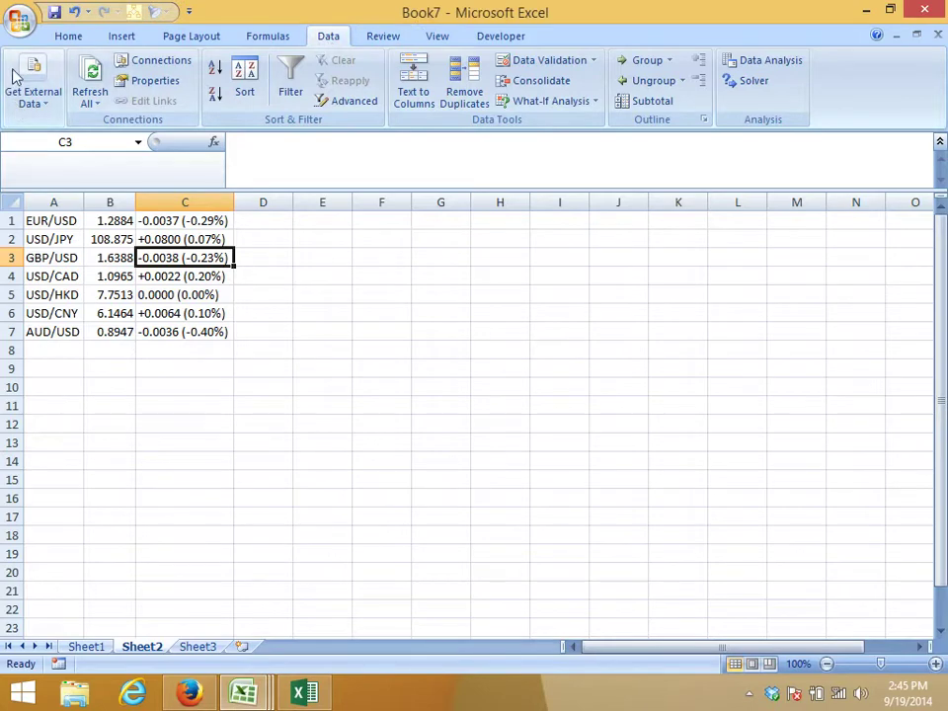
- Set Connection1's properties to refresh automatically every 60 minutes and confirm
click(175, 65)
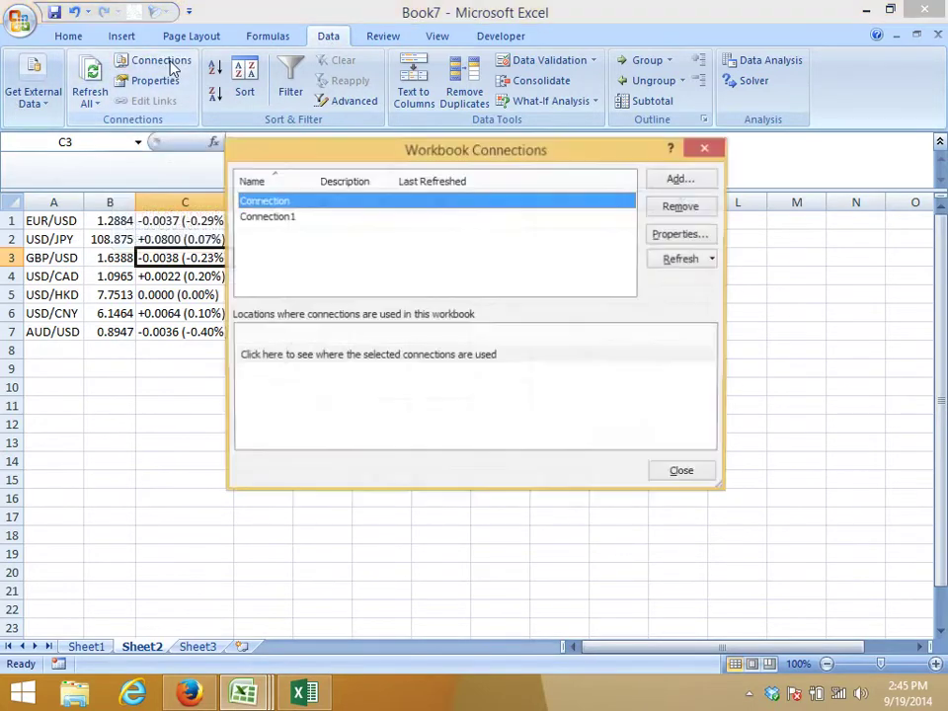
click(281, 217)
click(282, 201)
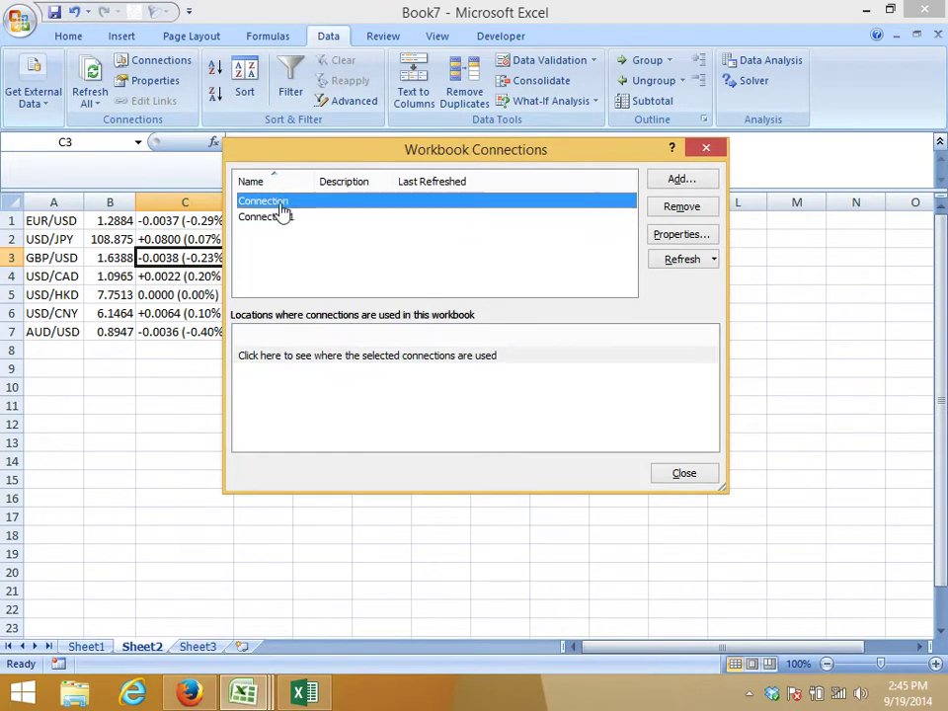
click(278, 218)
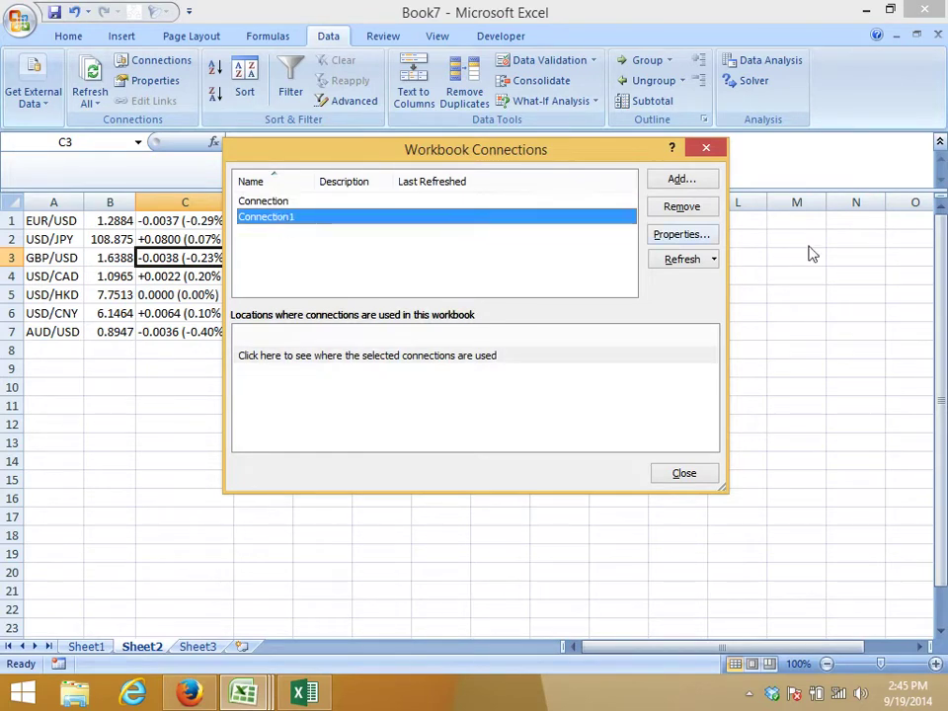
click(696, 235)
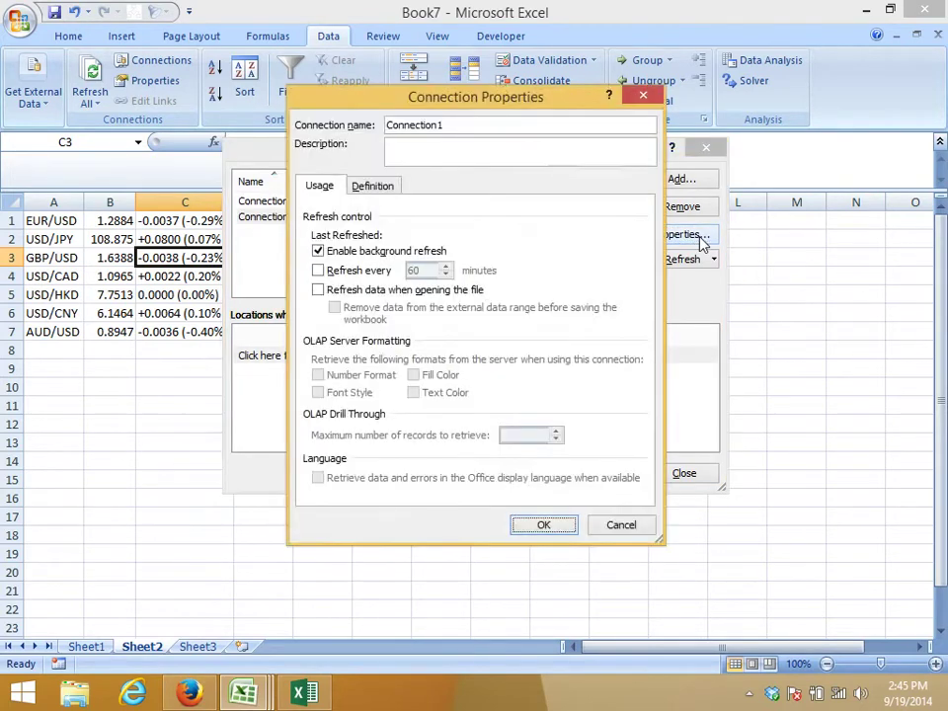
click(349, 273)
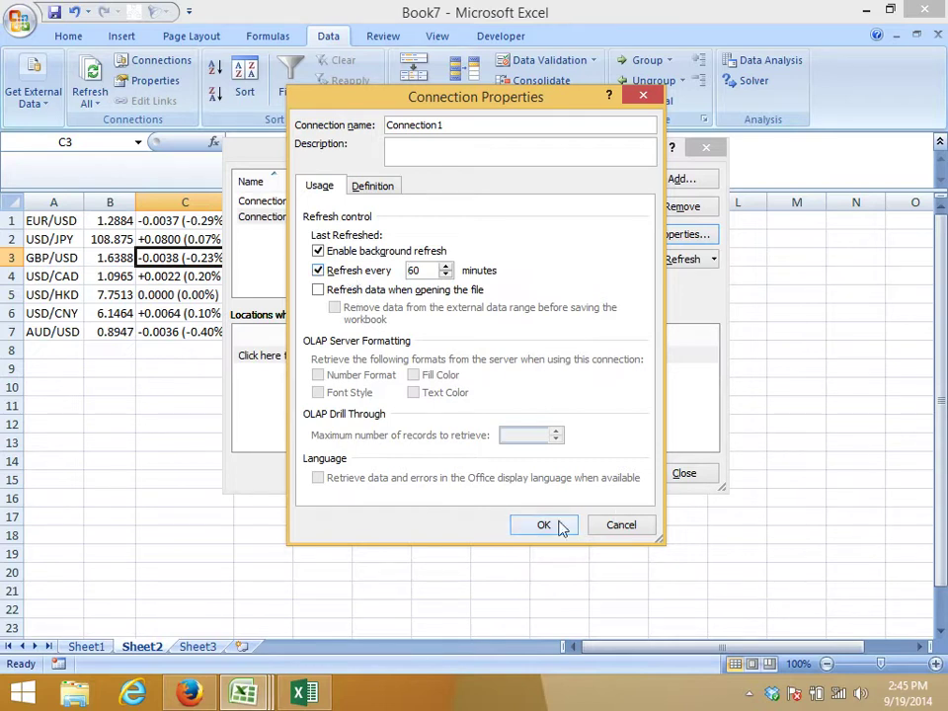
click(622, 526)
- Close the connections window, switch to DATA and delete the unlabelled TRUE/FALSE column G
click(683, 474)
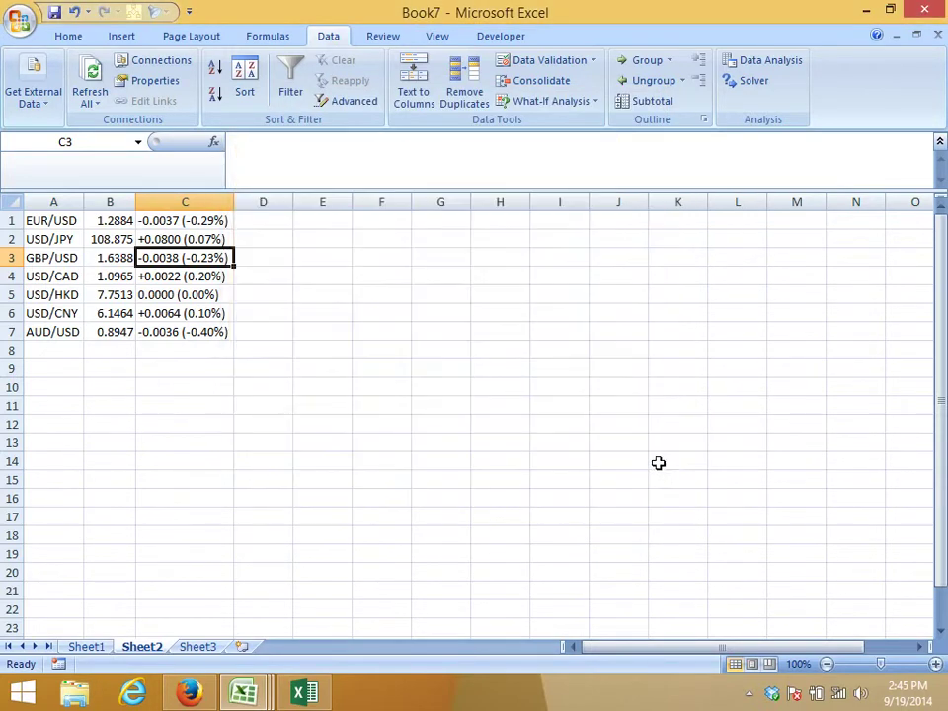
click(506, 330)
click(383, 296)
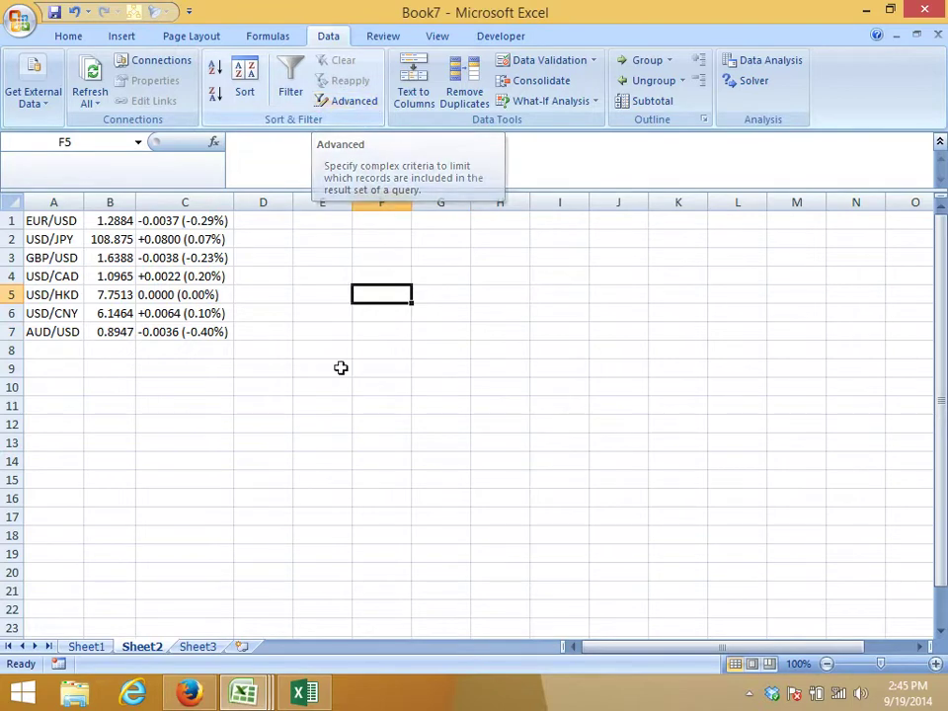
mouse_move(235, 699)
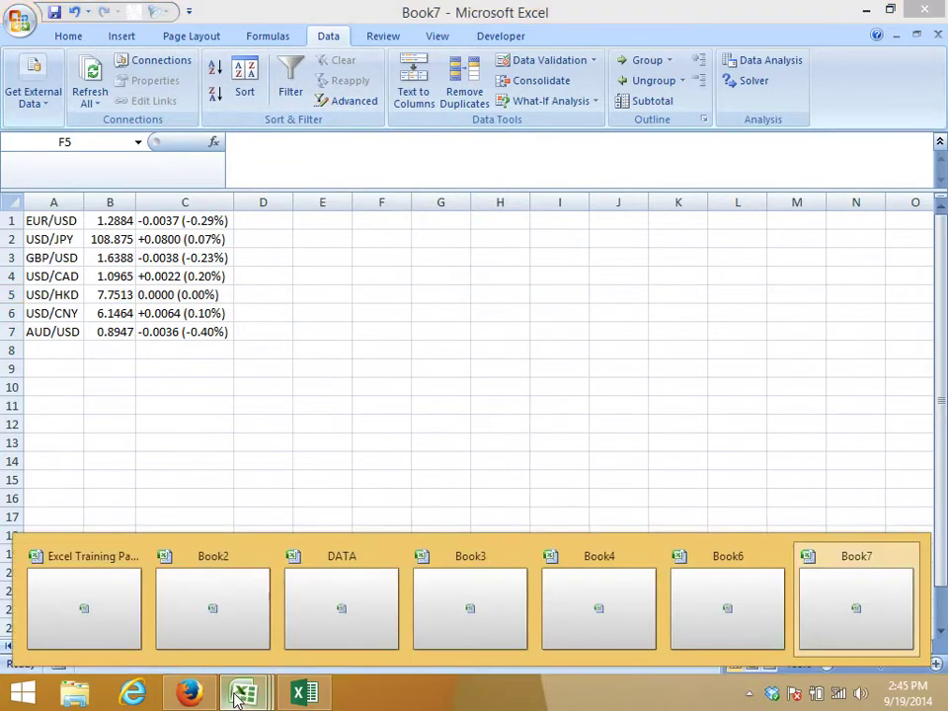
click(340, 602)
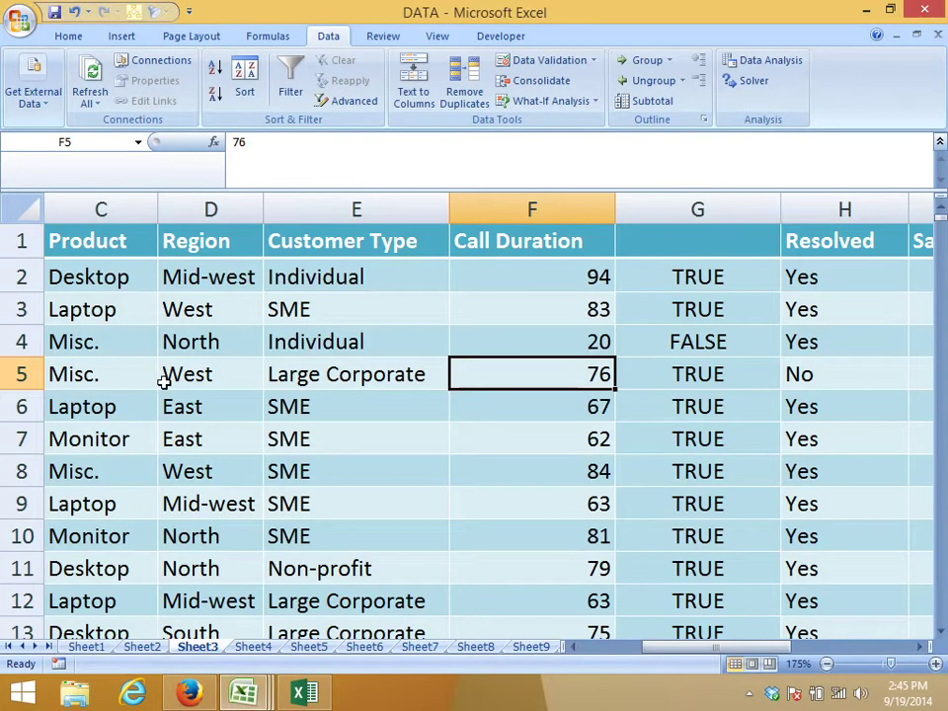
ctrl+scroll(164, 383, down, 2)
ctrl+scroll(163, 385, down, 2)
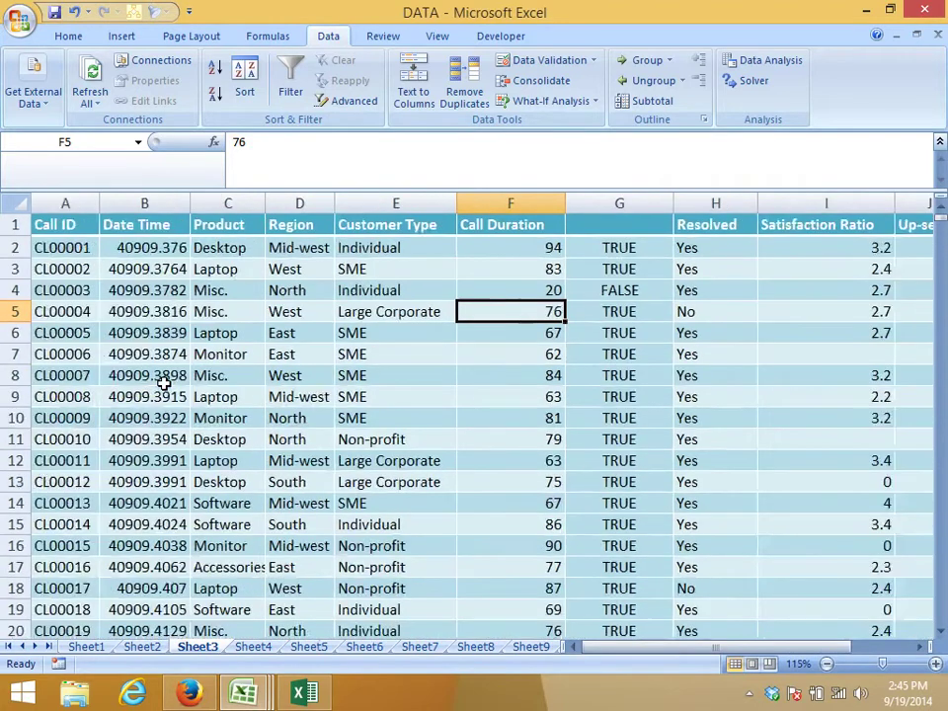
ctrl+scroll(164, 383, down, 1)
click(491, 200)
right_click(526, 207)
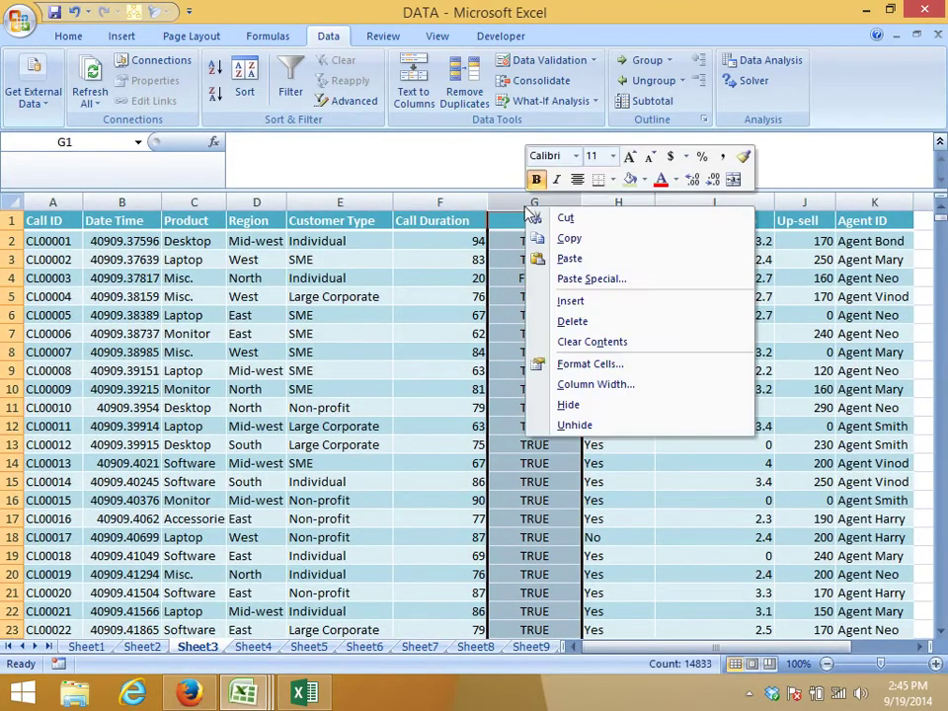
click(572, 321)
- Copy the entire call table and paste it into a new workbook, Book8
click(346, 220)
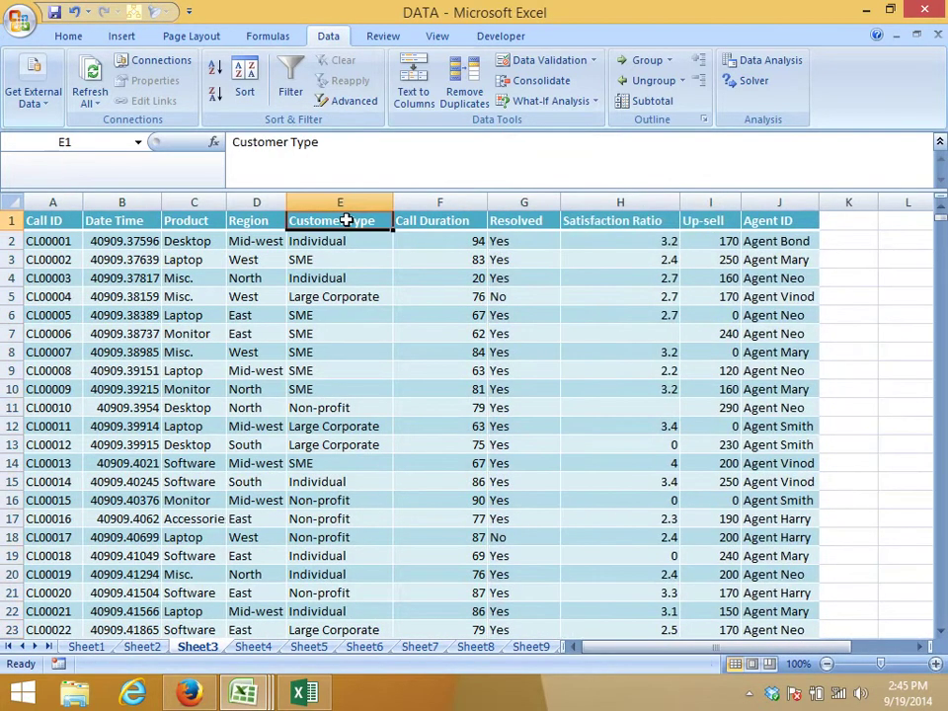
key(ctrl+Home)
key(ctrl+shift+End)
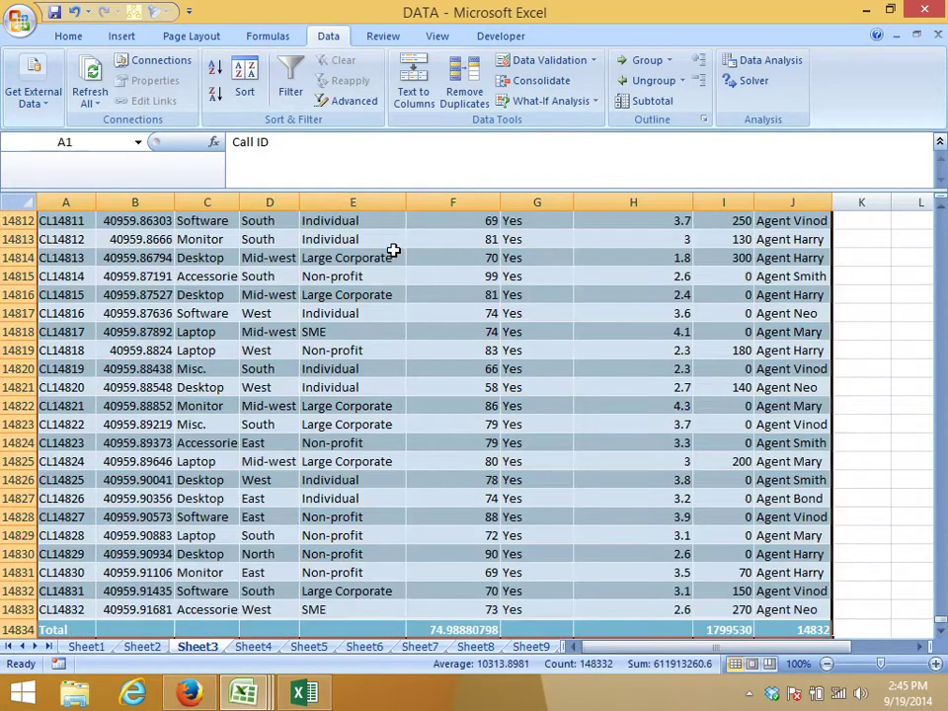
key(ctrl+c)
key(ctrl+n)
key(ctrl+v)
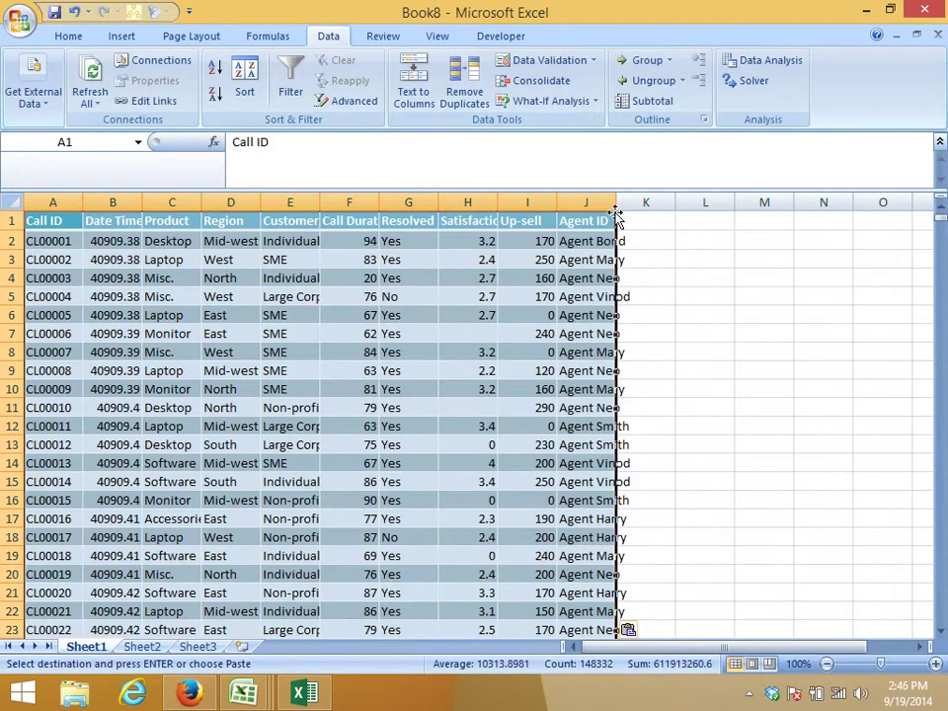
- Undo an accidental table move and select the Call ID header cell A1
mouse_move(616, 217)
mouse_down()
mouse_move(624, 221)
mouse_move(618, 209)
mouse_up()
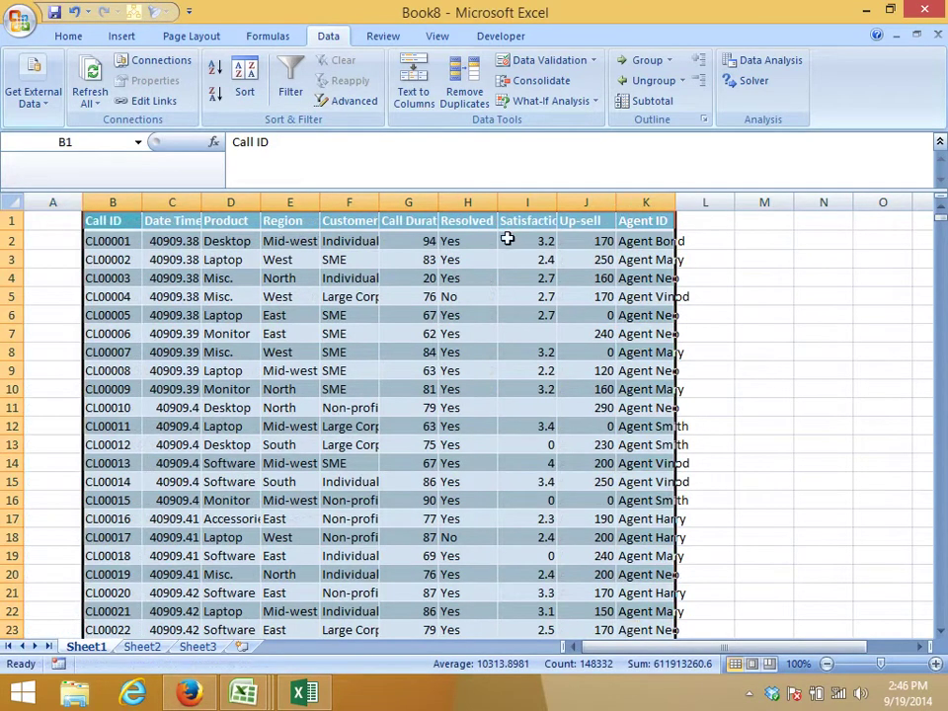
key(ctrl+z)
click(230, 389)
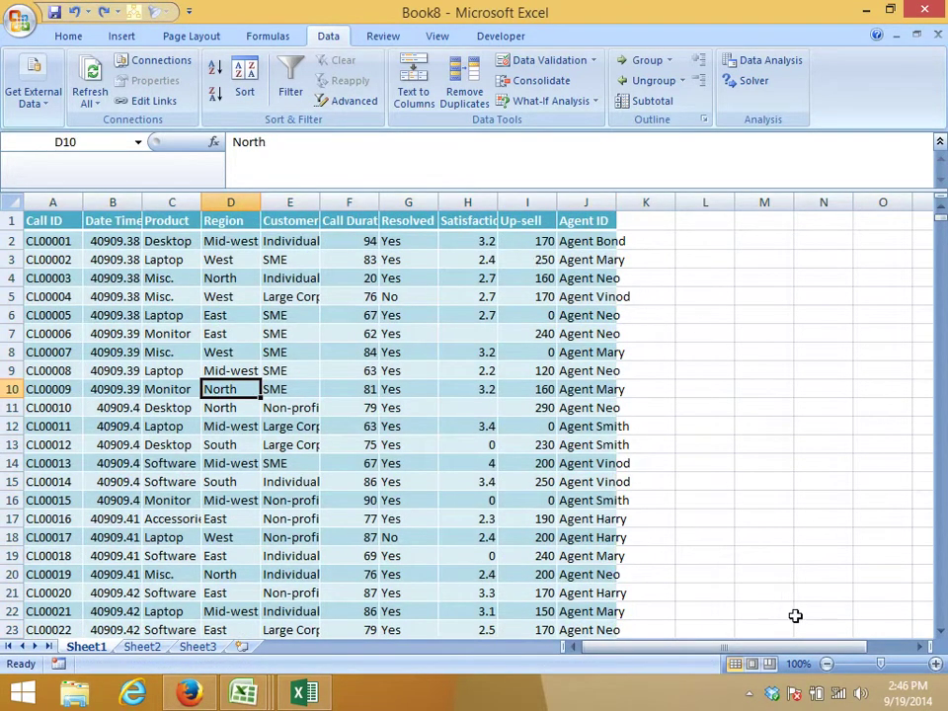
click(51, 223)
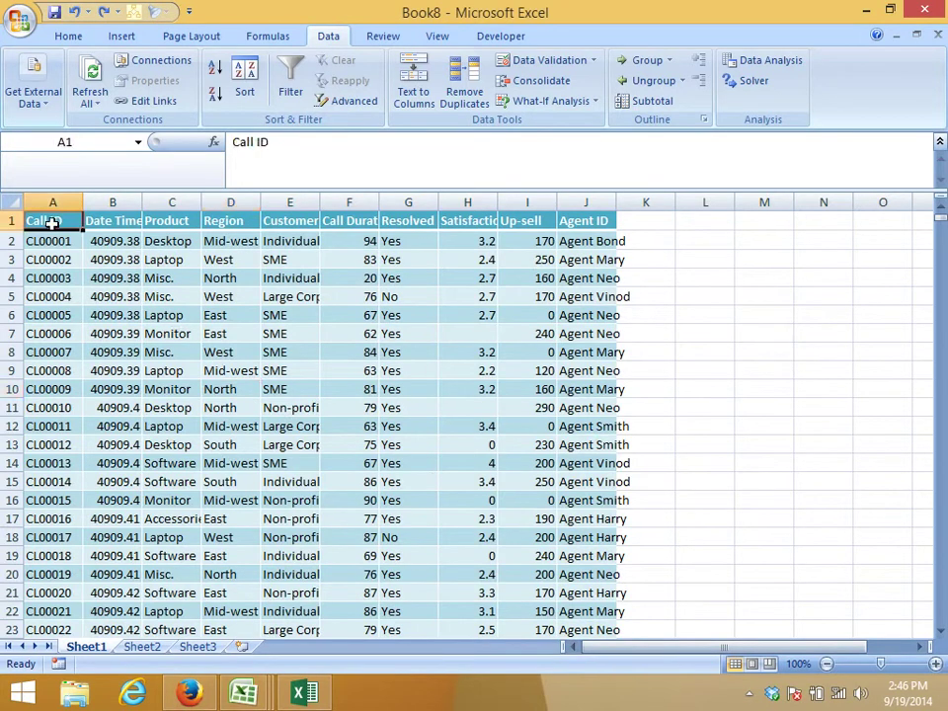
text(I)
key(Escape)
- Add AutoFilter to the header row, preview a Desktop-only Product filter, then cancel it
key(ctrl+shift+l)
click(193, 222)
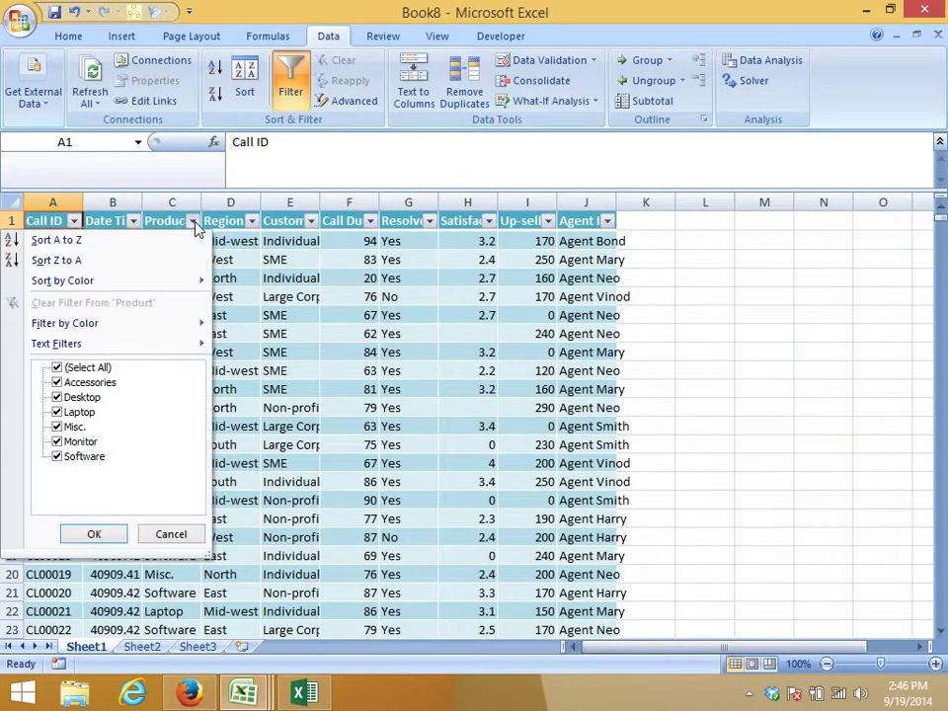
click(65, 367)
click(81, 397)
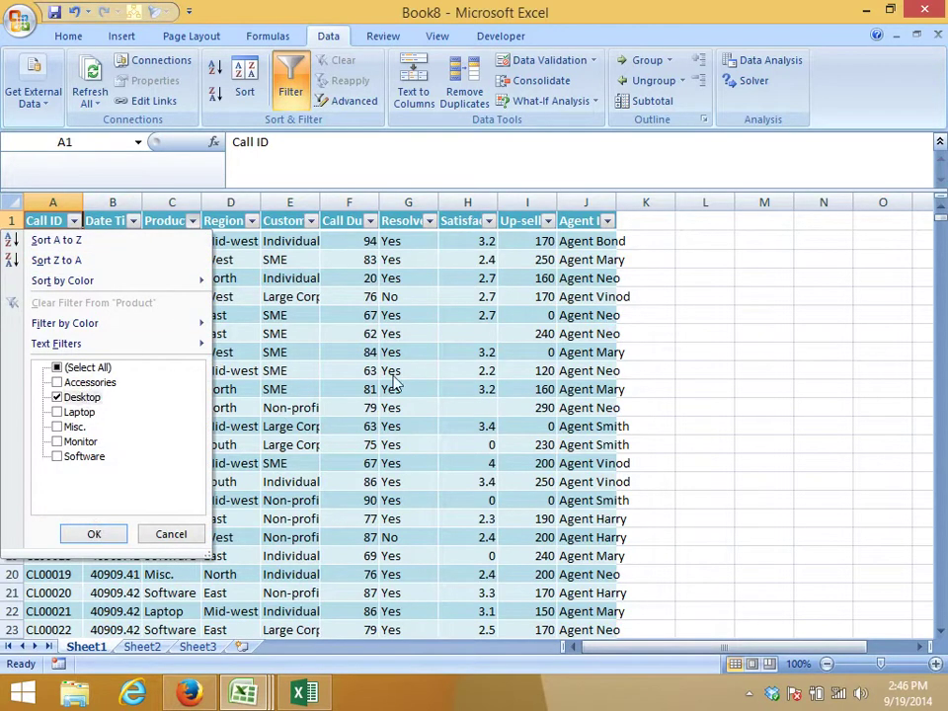
click(390, 286)
click(397, 221)
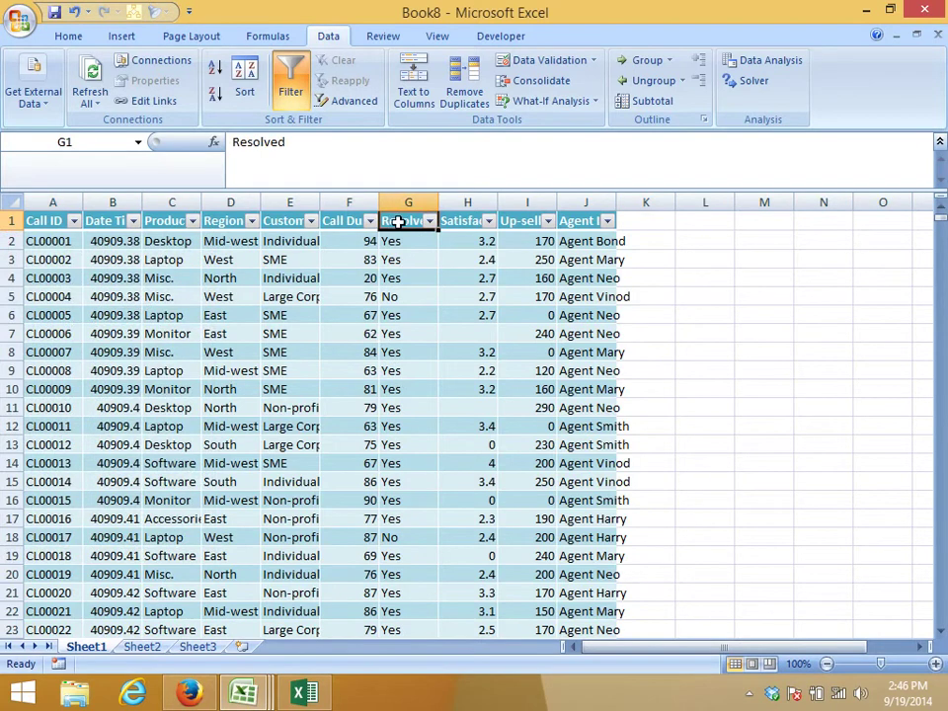
click(527, 221)
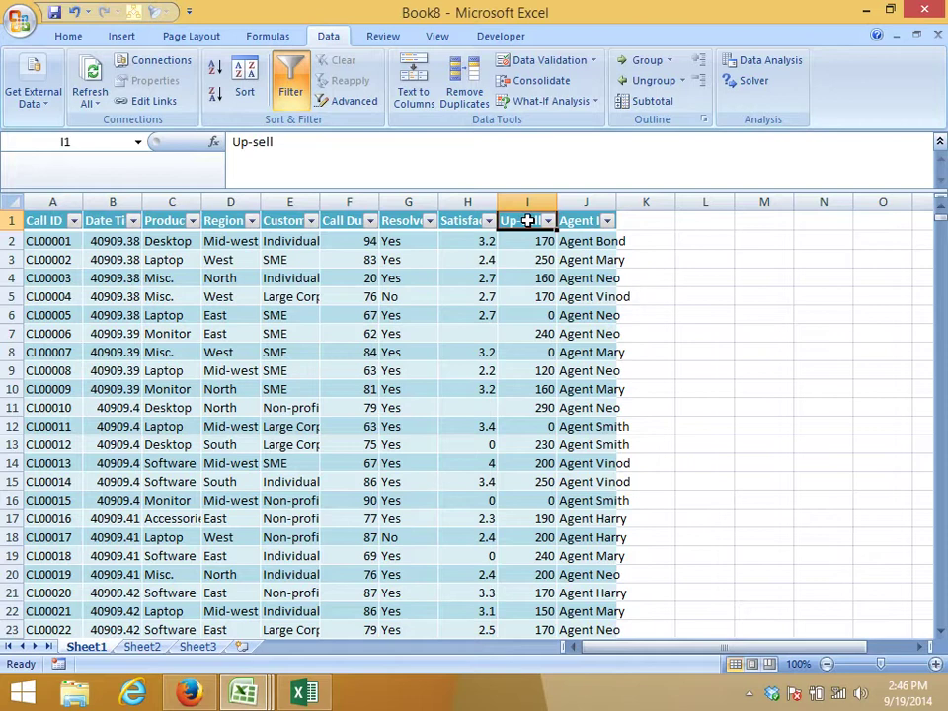
- Copy the Product through Agent ID headers (C1:J1) to start the criteria block at M1
key(Left)
key(Left)
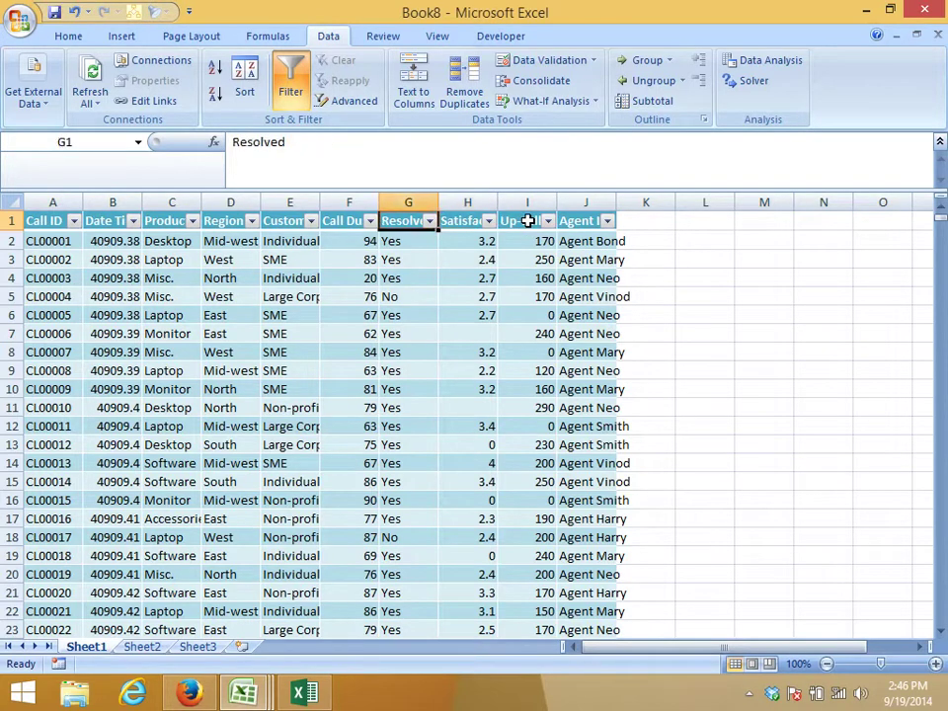
key(Left)
key(Left)
key(Left)
key(Left)
key(shift+Right)
key(shift+Right)
key(shift+Right)
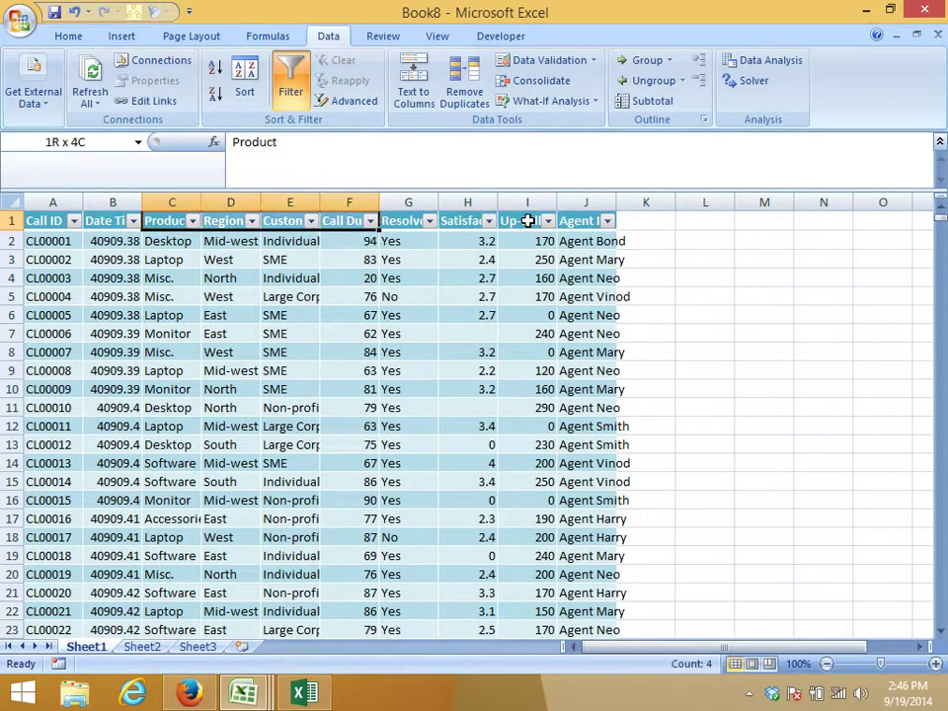
key(shift+Right)
key(shift+Right)
key(shift+Right)
key(shift+Right)
key(shift+Right)
key(shift+Left)
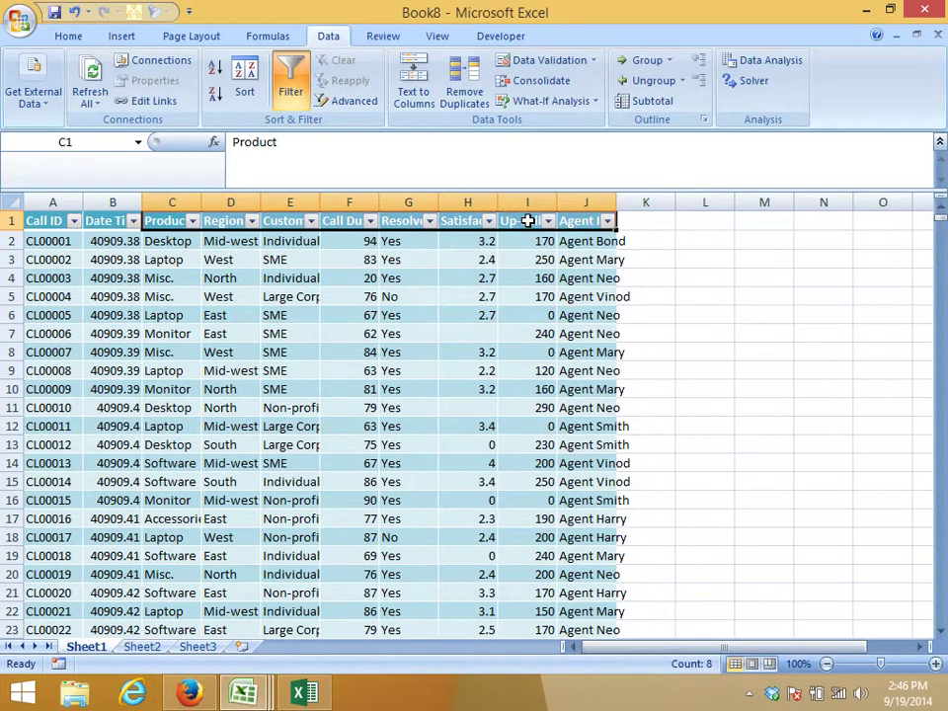
key(ctrl+c)
key(Right)
key(Right)
key(Right)
key(Right)
key(Right)
key(Right)
key(Right)
key(Right)
key(Right)
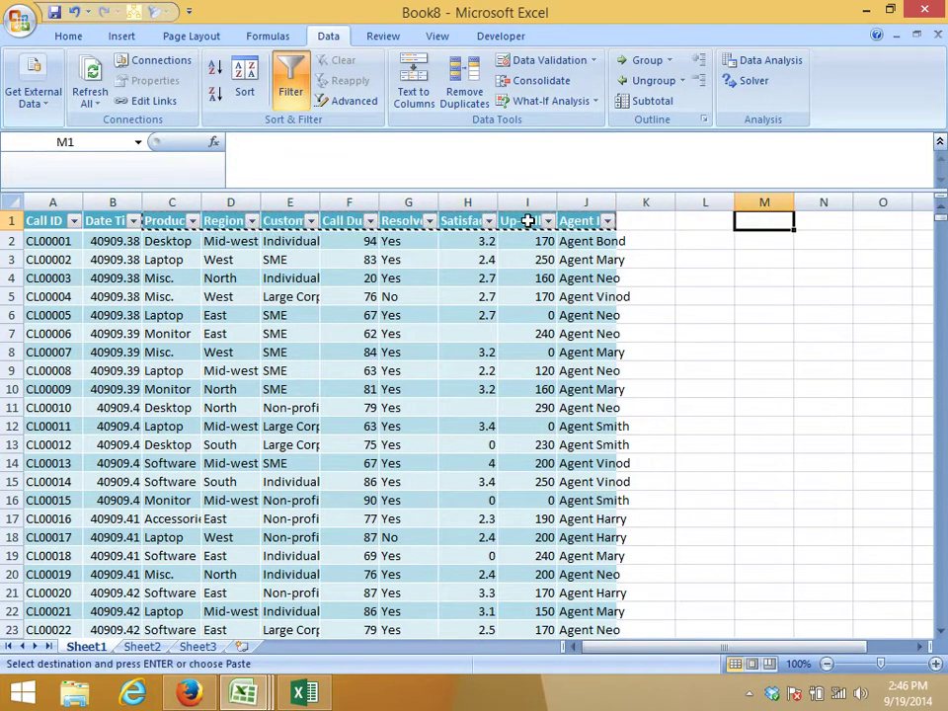
key(ctrl+v)
- Put Laptop into criteria cell M2, copied from the product column
key(Right)
key(Right)
key(Right)
key(Right)
key(Right)
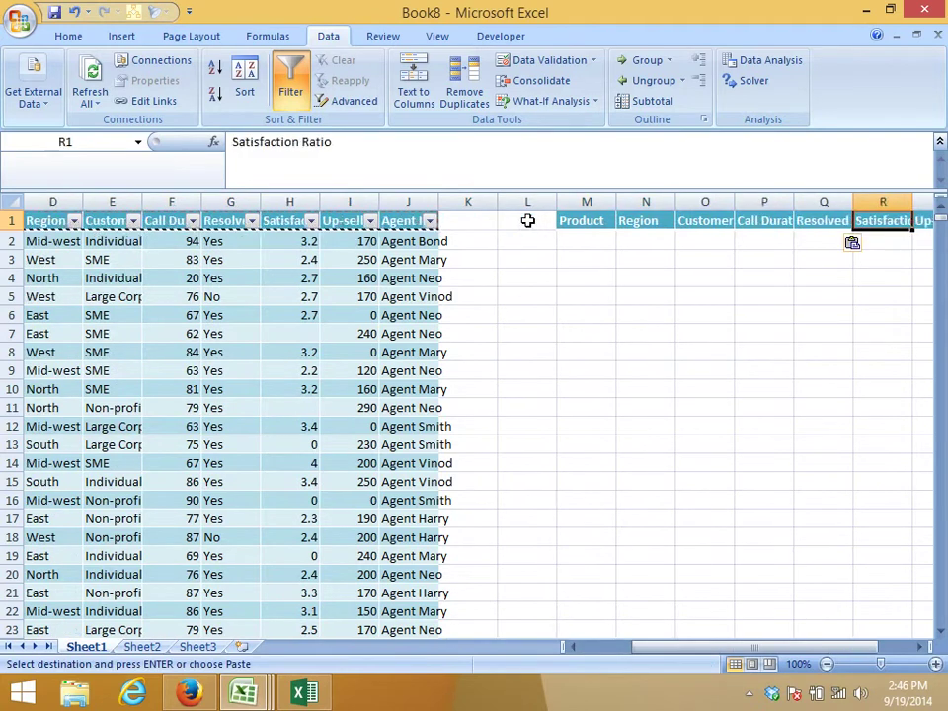
key(Left)
key(Left)
key(Home)
key(Right)
key(Right)
key(Down)
key(Down)
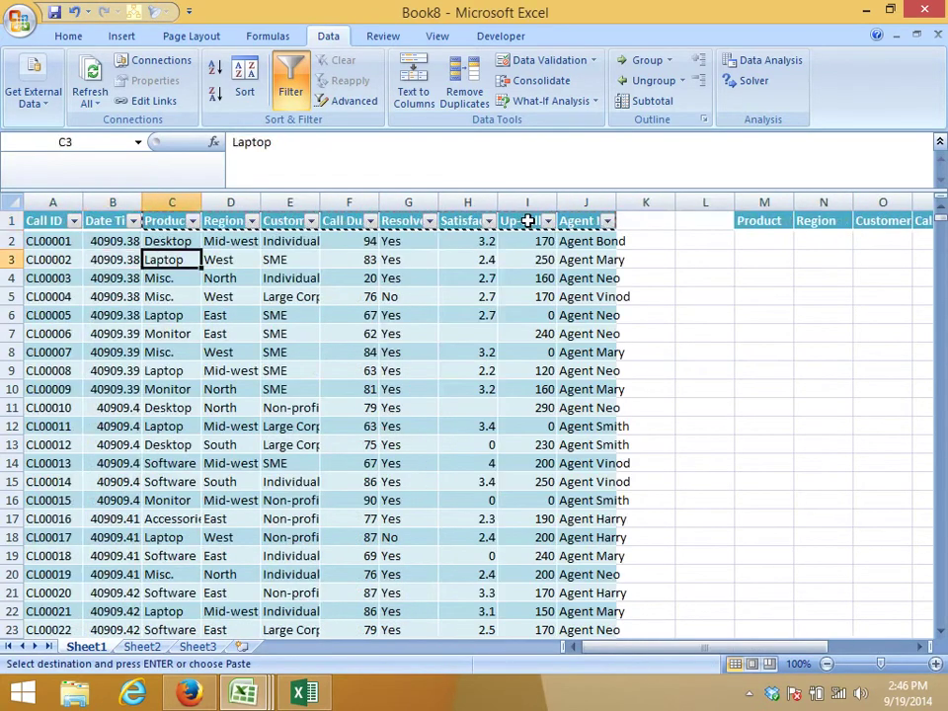
key(ctrl+c)
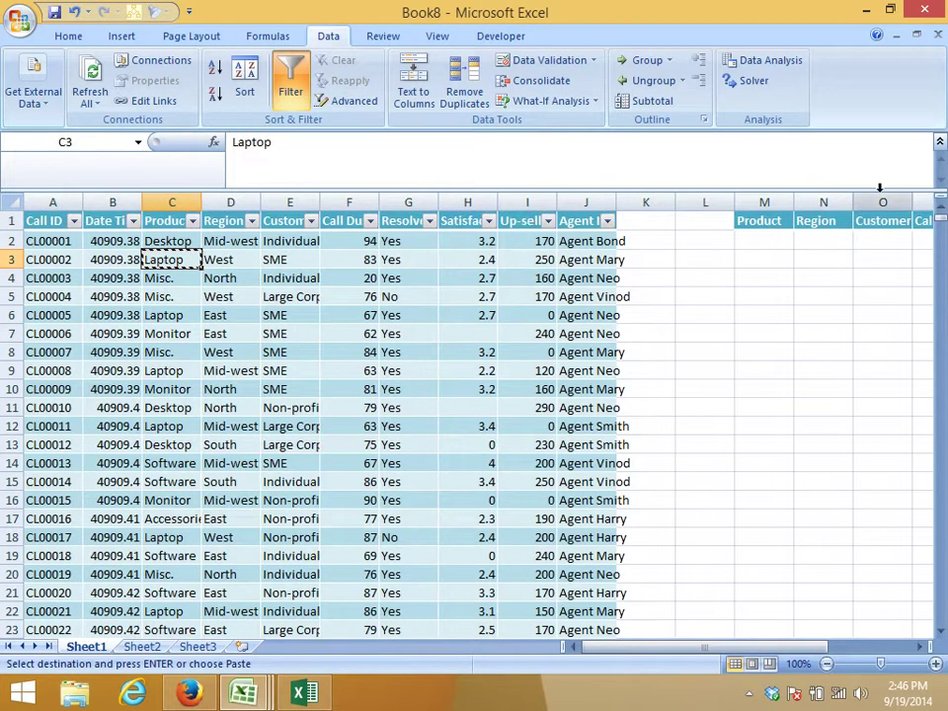
click(787, 240)
key(ctrl+v)
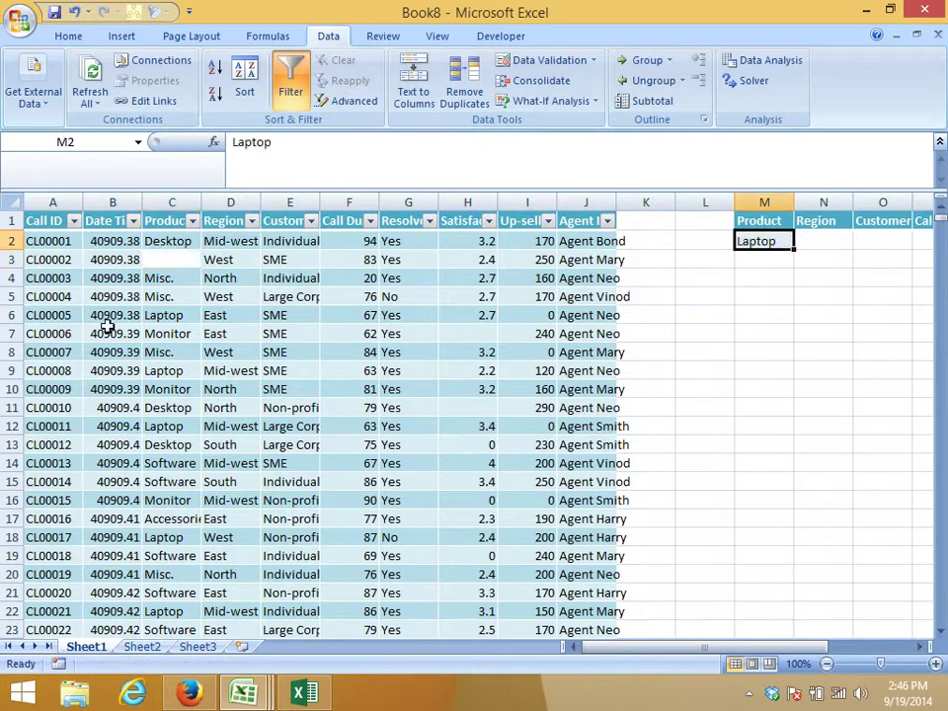
- Add Monitor and Desktop as the criteria products in M3 and M4
click(182, 334)
key(ctrl+x)
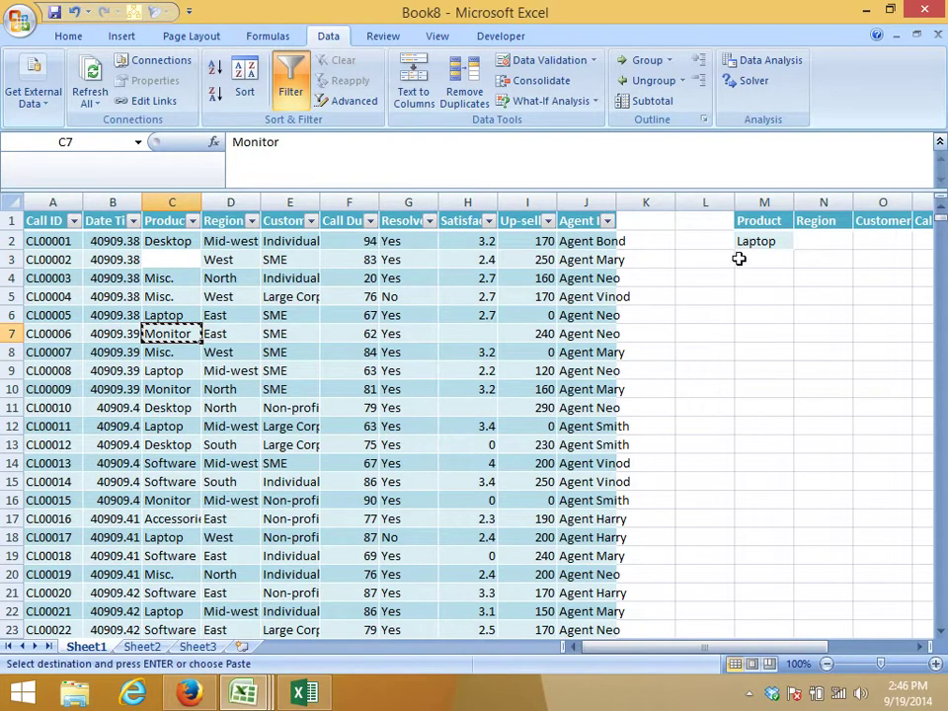
click(739, 259)
key(ctrl+v)
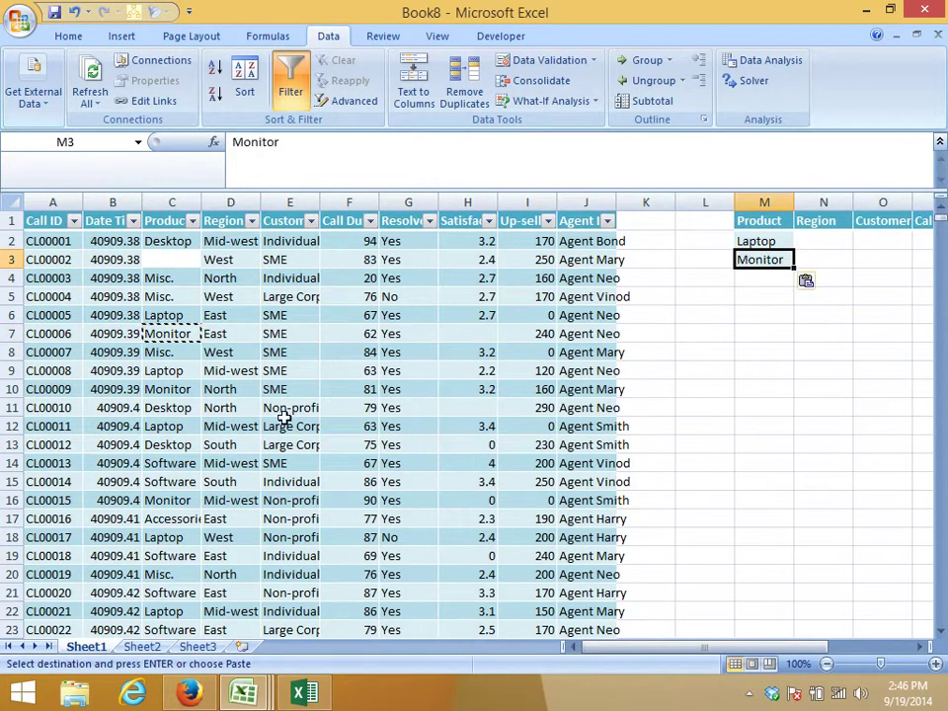
click(187, 444)
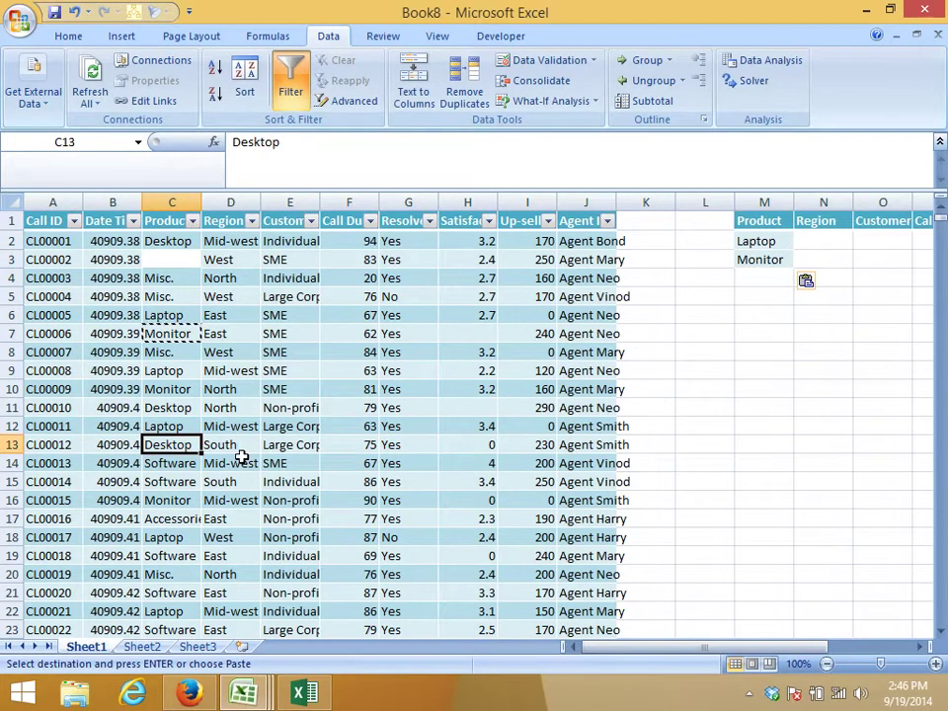
key(ctrl+c)
click(776, 277)
key(ctrl+v)
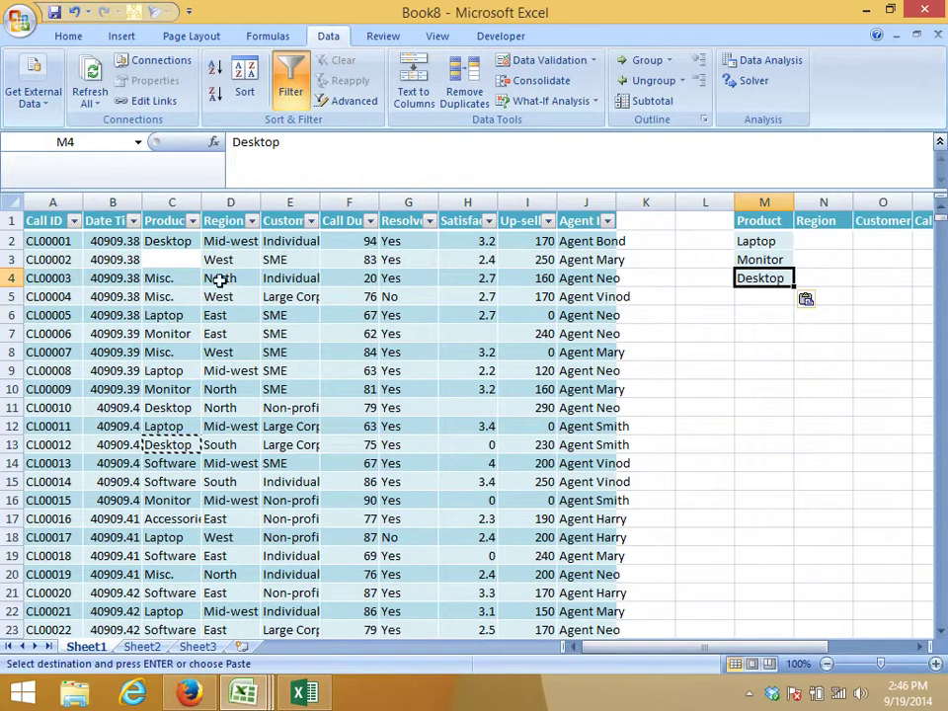
- Refill blank cell C3 with Laptop and set West as Laptop's region condition
click(190, 313)
key(ctrl+c)
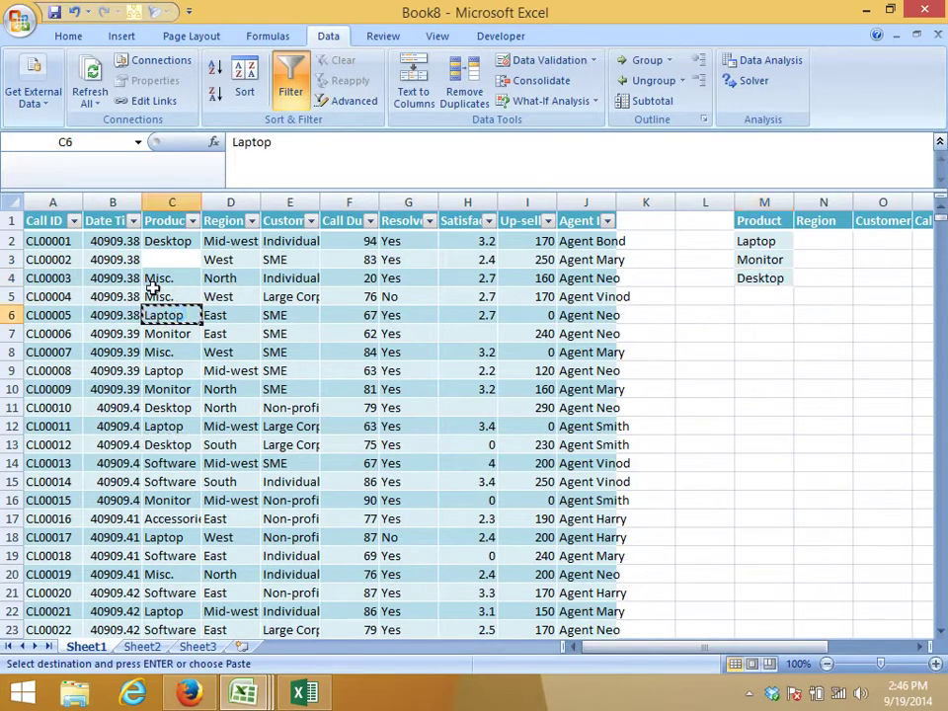
click(170, 260)
key(ctrl+v)
click(217, 260)
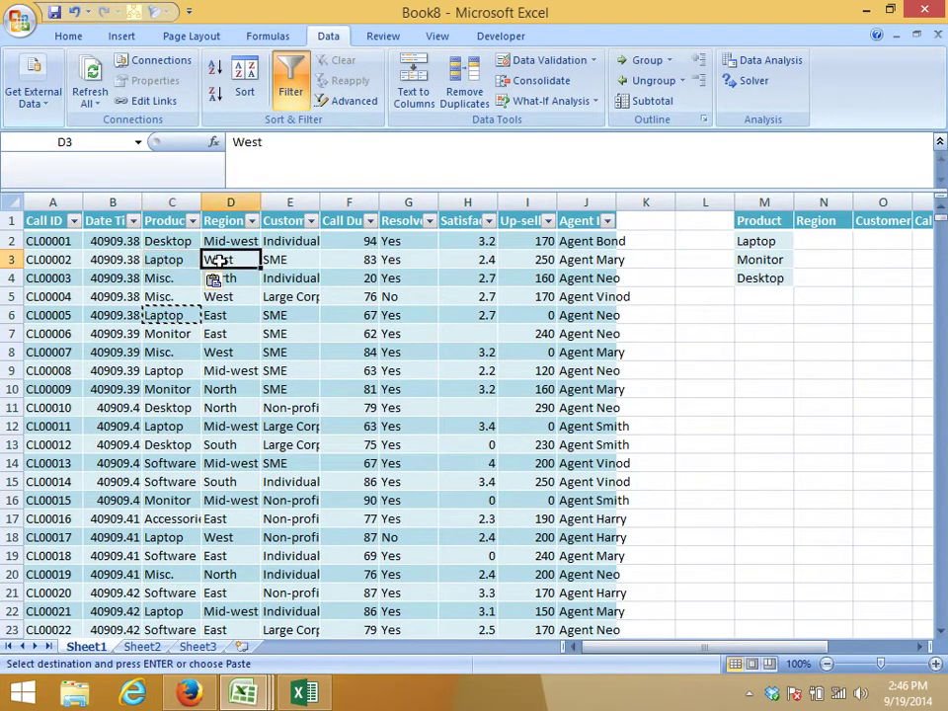
key(ctrl+c)
click(824, 240)
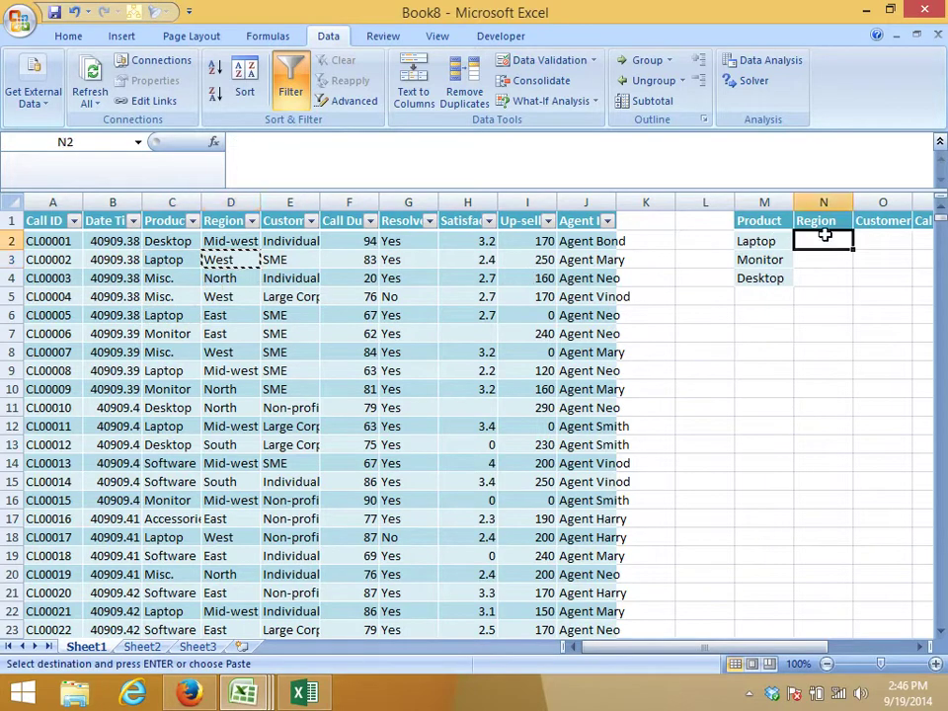
key(ctrl+v)
click(819, 261)
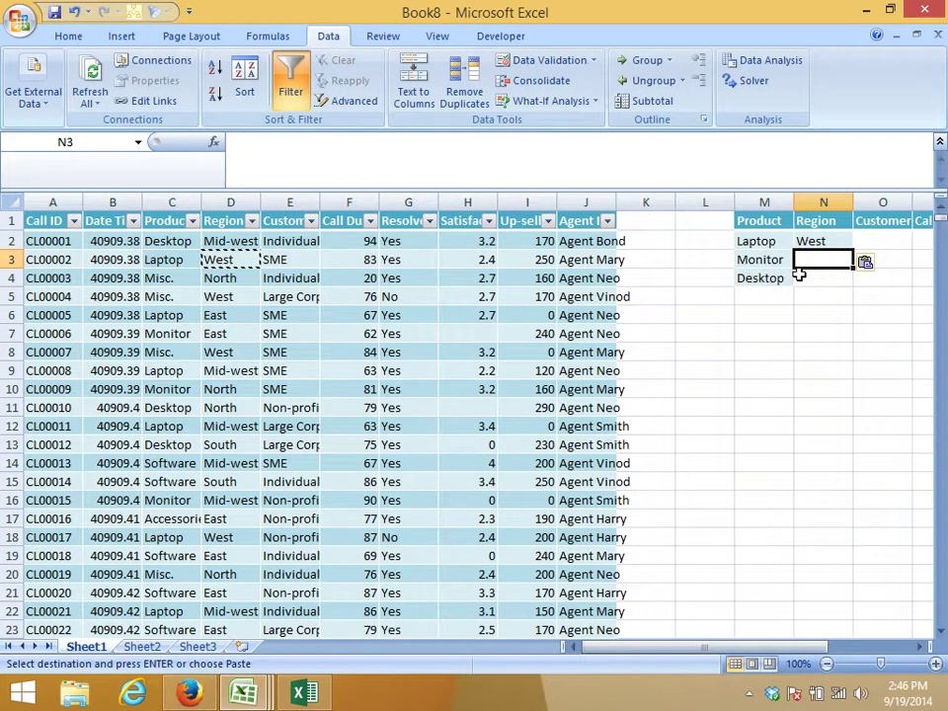
- Set East as Desktop's region condition in the criteria block
click(212, 332)
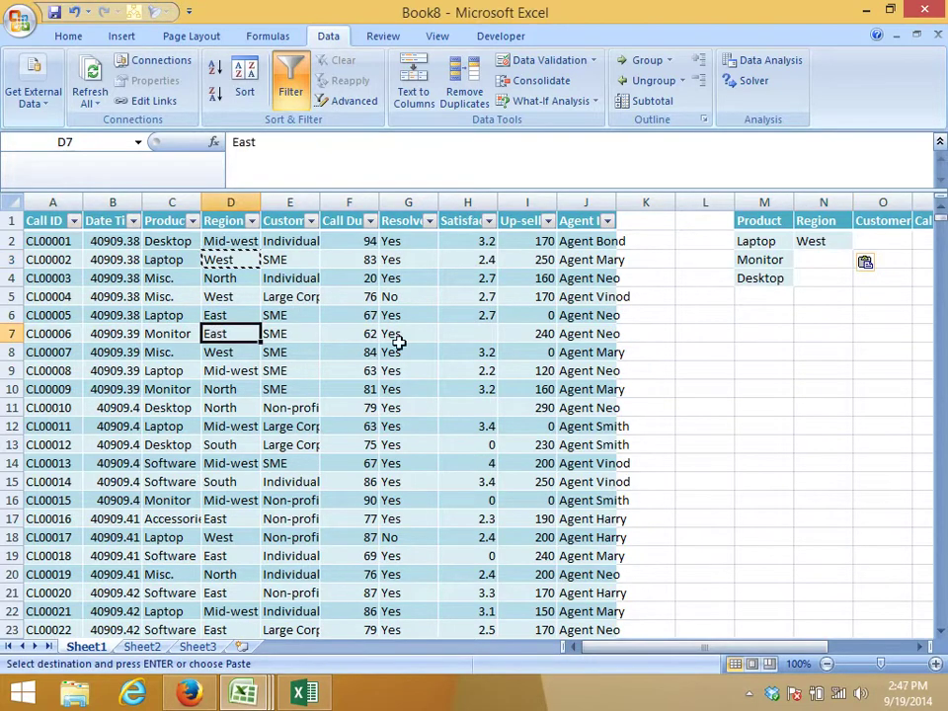
key(ctrl+c)
click(809, 277)
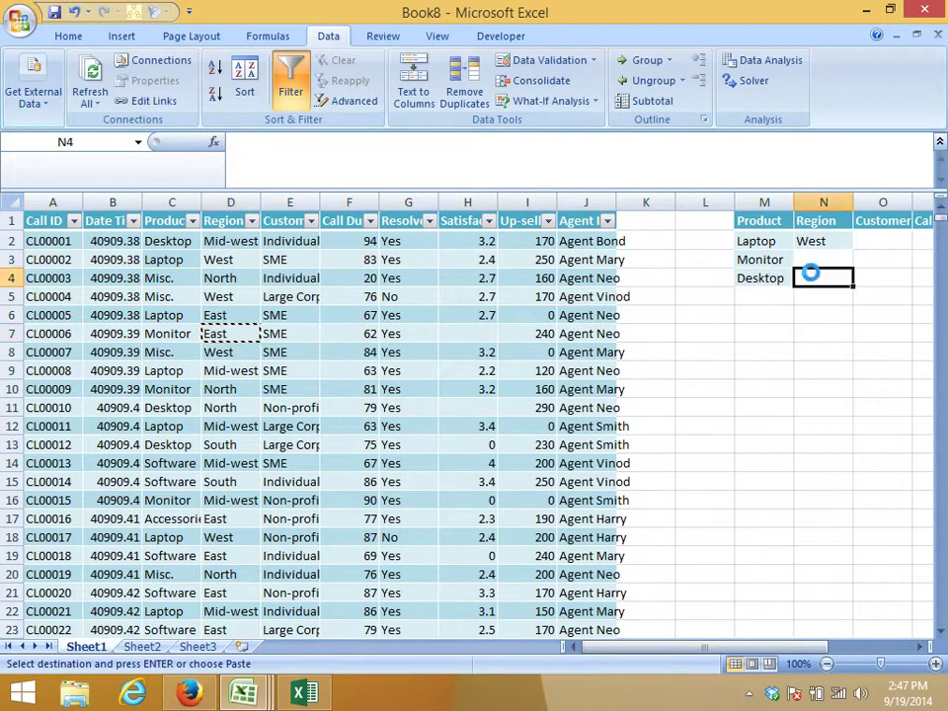
key(ctrl+v)
key(Right)
key(Right)
click(809, 276)
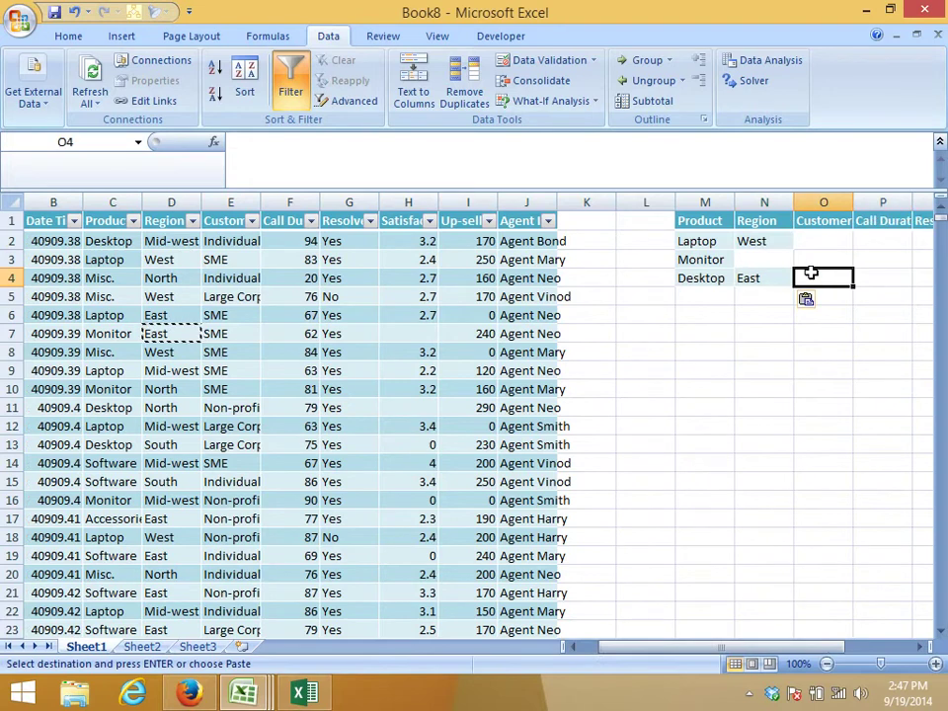
key(Up)
key(Up)
key(Down)
key(Down)
- Set SME as Desktop's customer-type condition
click(279, 318)
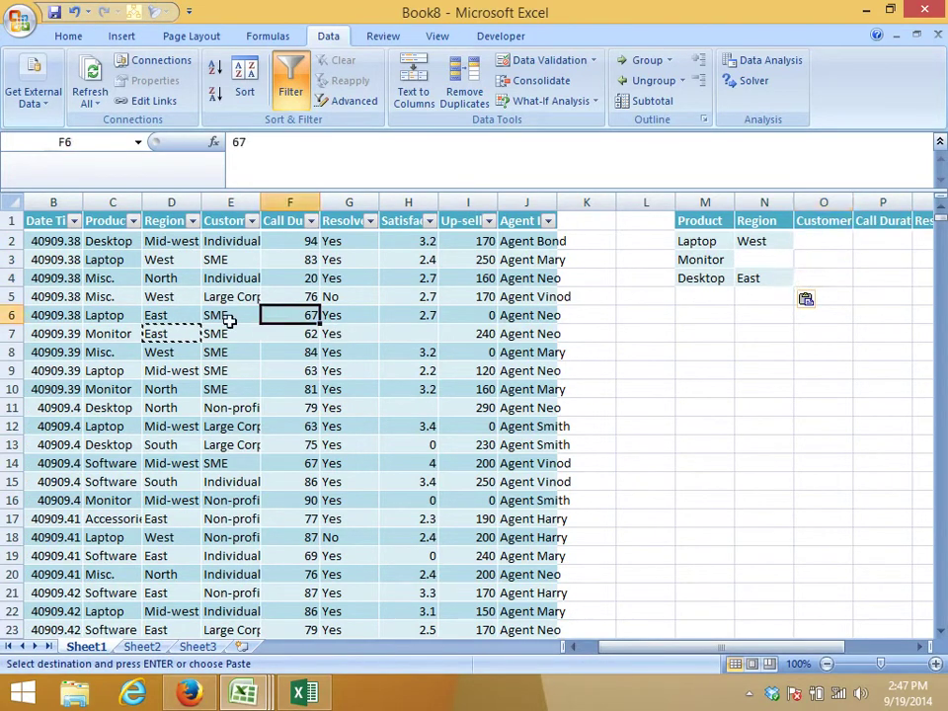
click(229, 318)
key(ctrl+c)
click(827, 281)
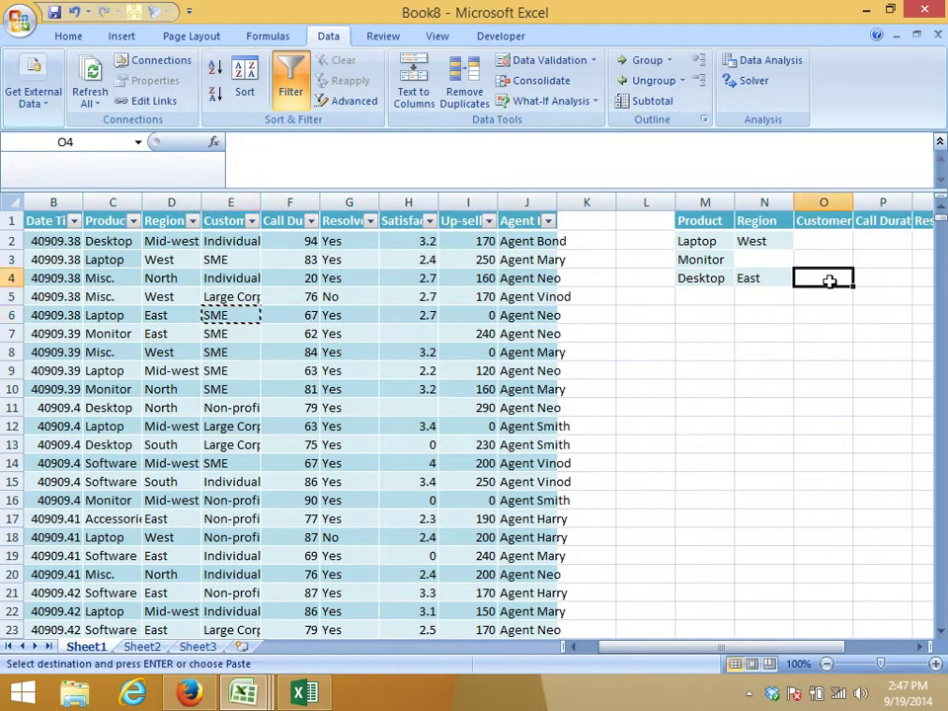
key(ctrl+v)
drag(785, 646, 825, 655)
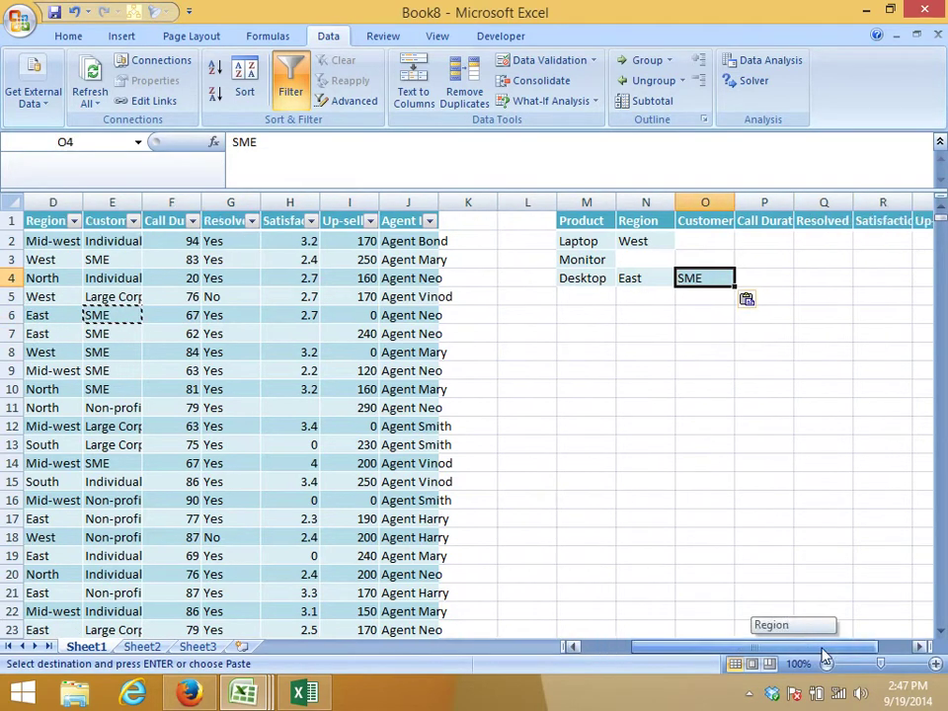
- Enter a >80 call-duration condition for Monitor
click(763, 258)
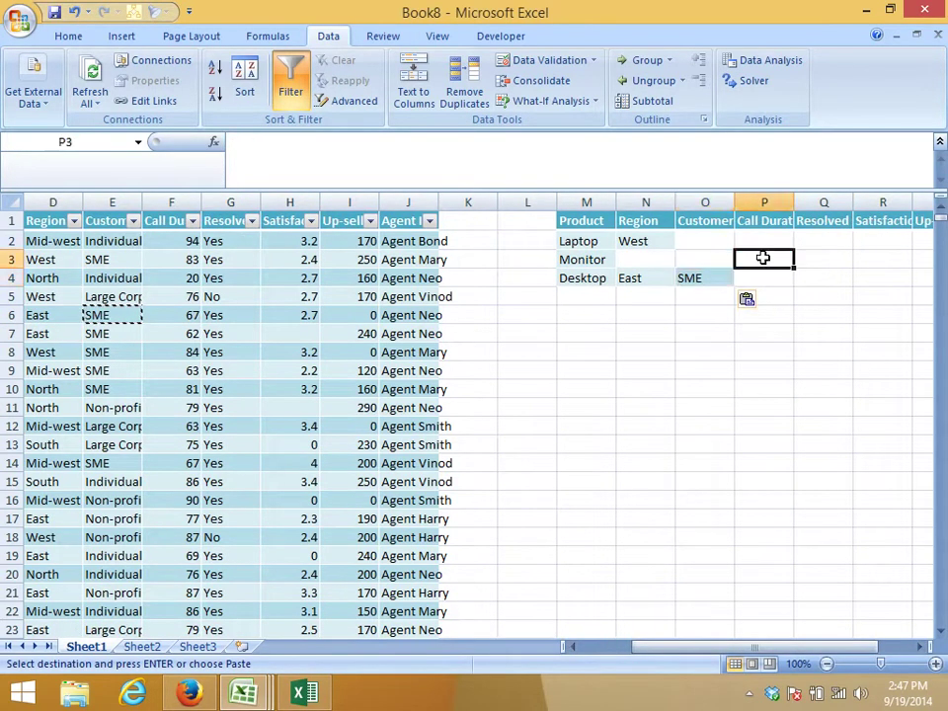
text(>80)
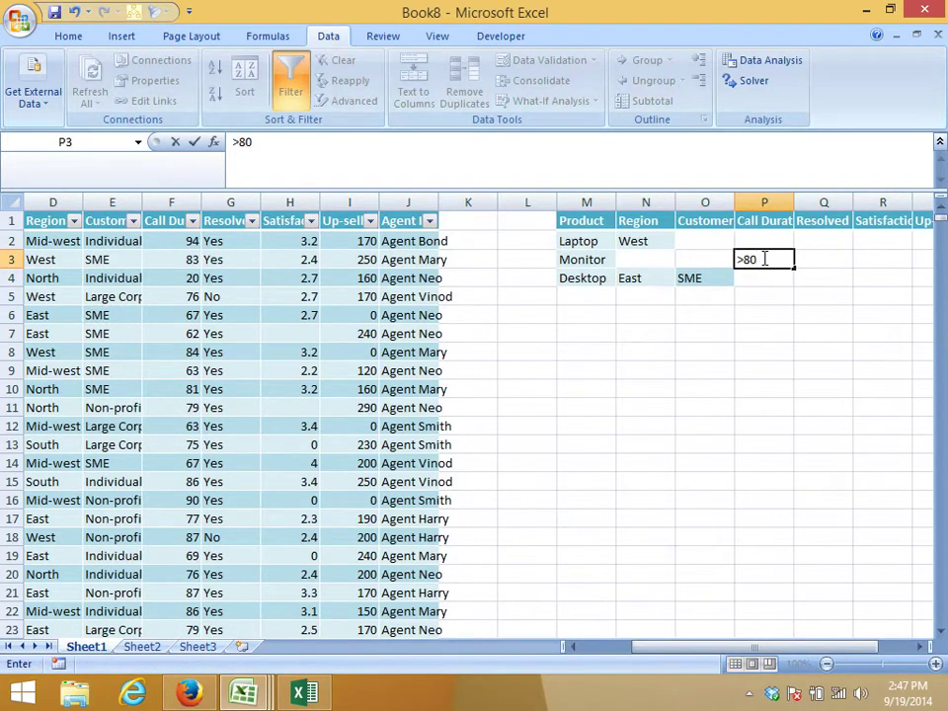
key(Tab)
scroll(739, 278, up, 4)
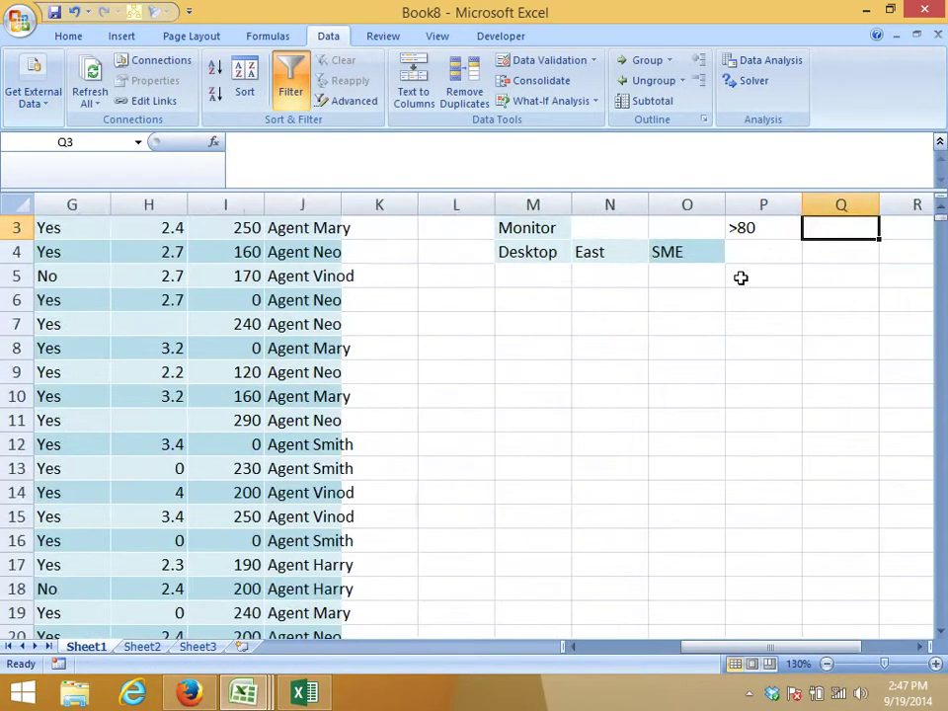
scroll(745, 315, up, 1)
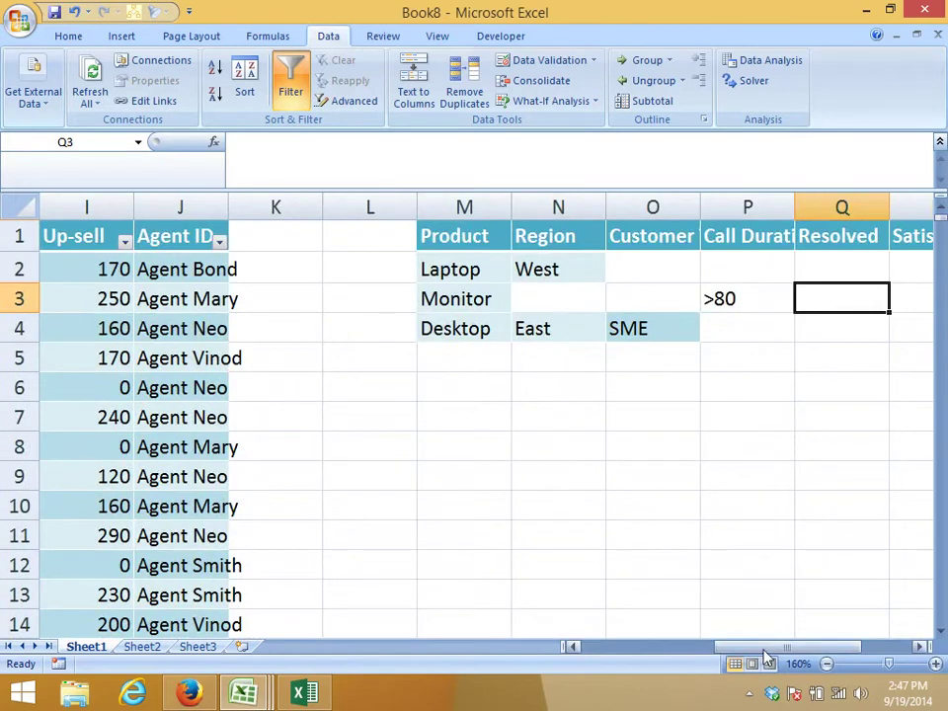
drag(780, 646, 804, 646)
- Set the resolved conditions to Yes for Laptop and Monitor and No for Desktop
click(647, 275)
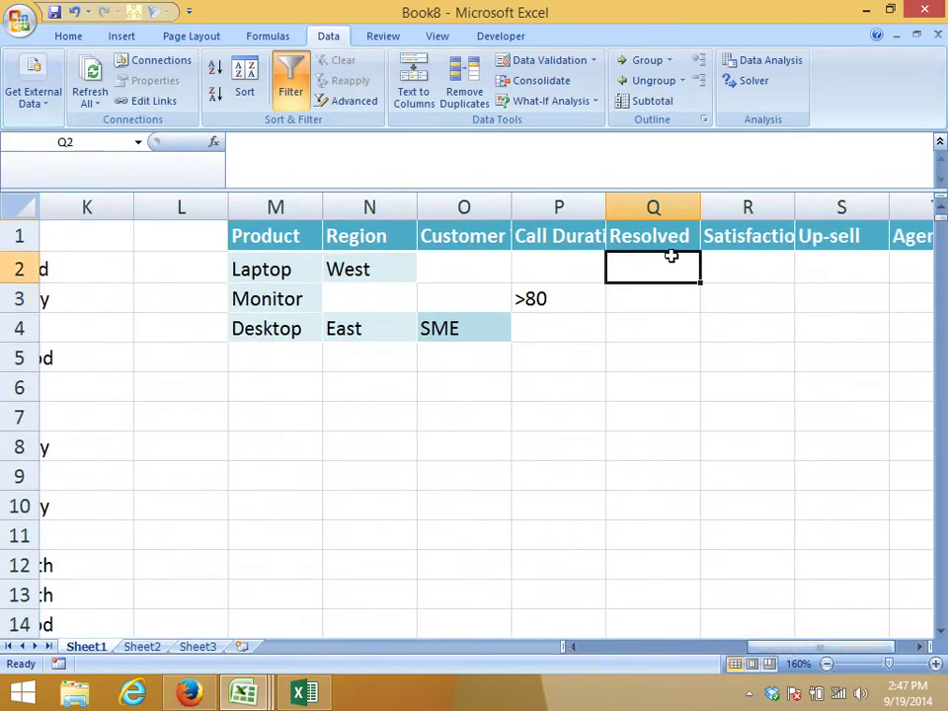
text(yE)
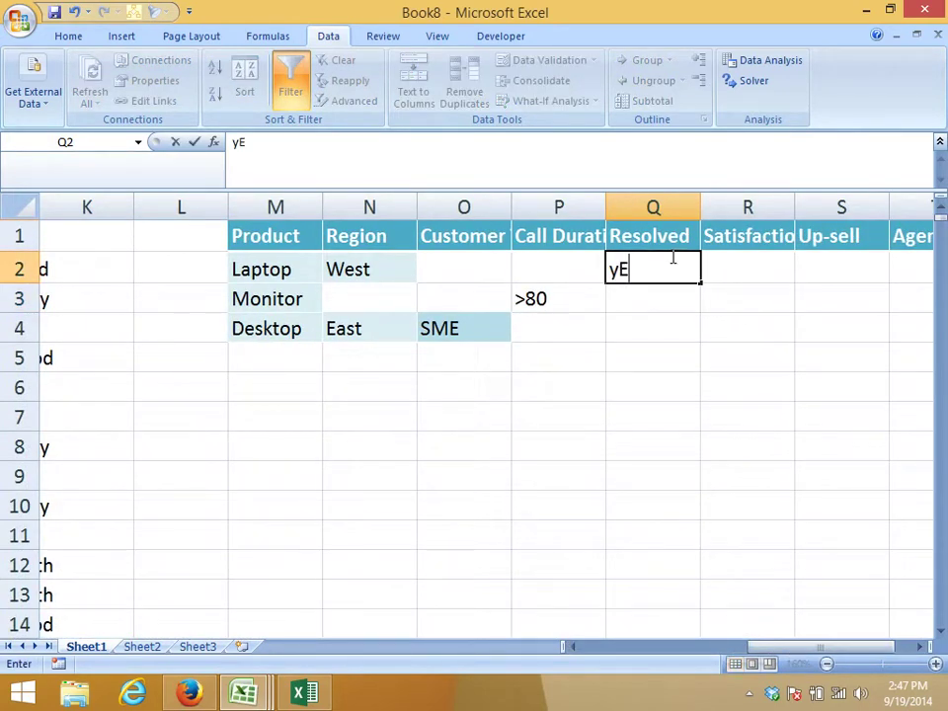
text(S)
key(Return)
drag(670, 258, 670, 296)
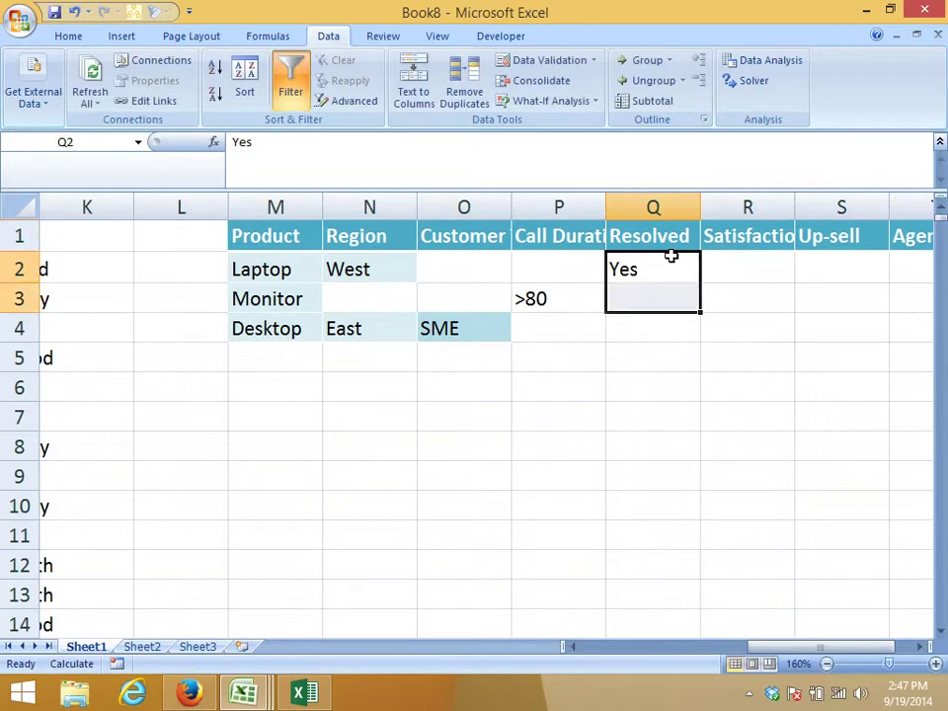
key(ctrl+d)
key(Down)
key(Down)
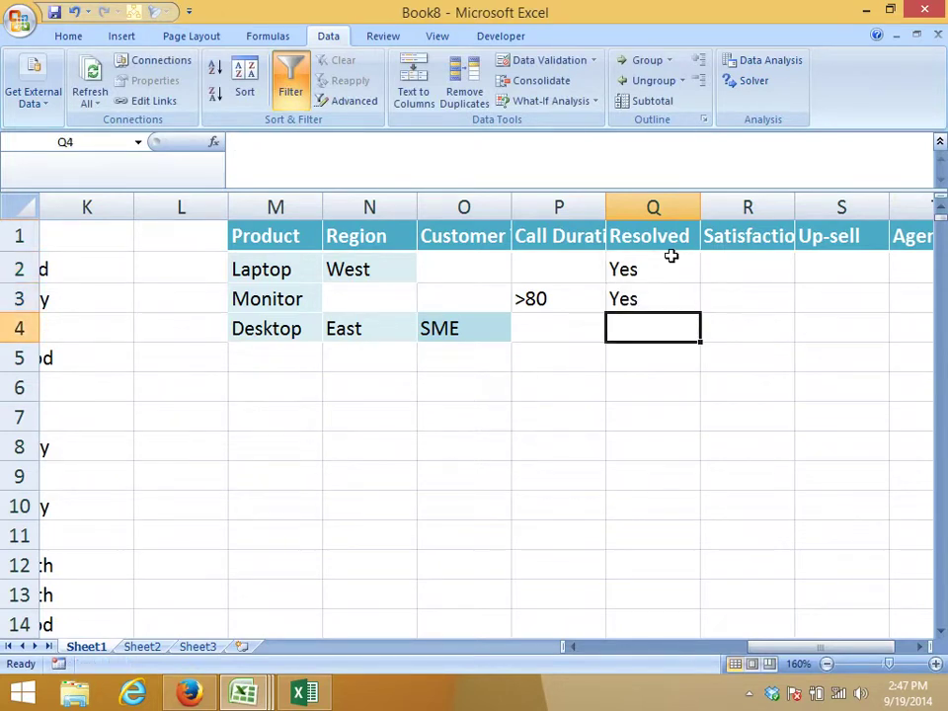
text(No)
key(Tab)
key(Tab)
key(Tab)
key(Tab)
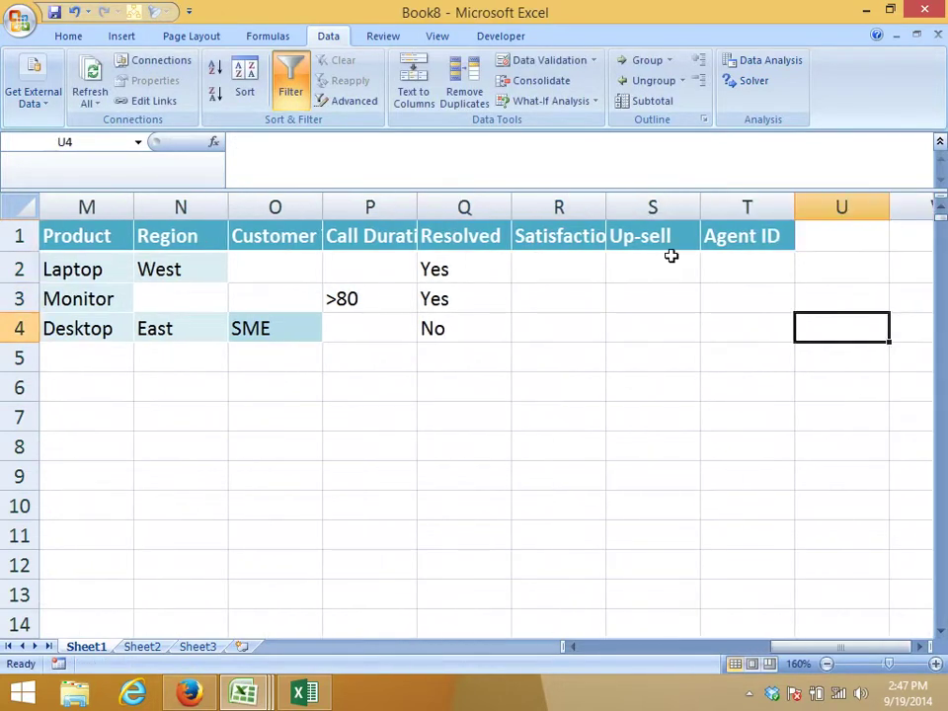
- Add the up-sell conditions >200 for Laptop and <200 for Desktop
key(Left)
key(Up)
key(Left)
key(Up)
text(>)
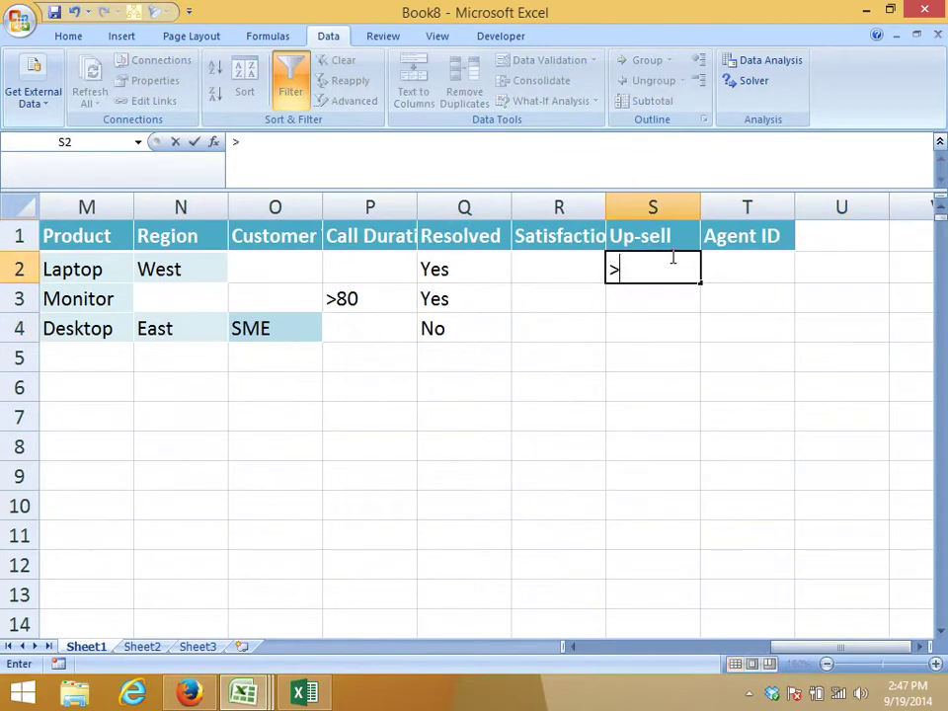
text(200)
key(Down)
key(Down)
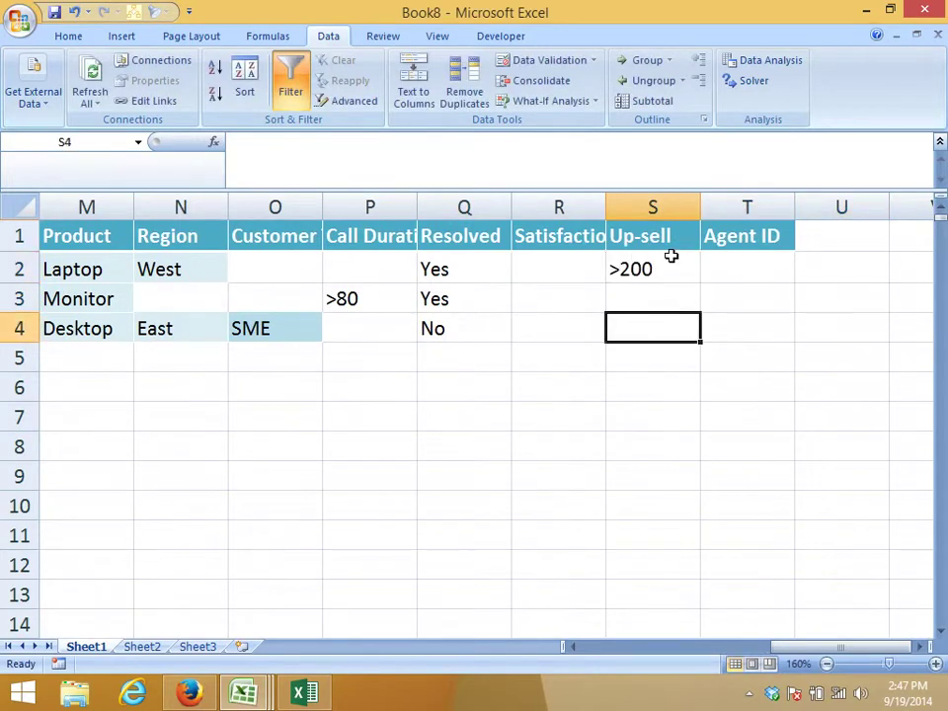
text(<200)
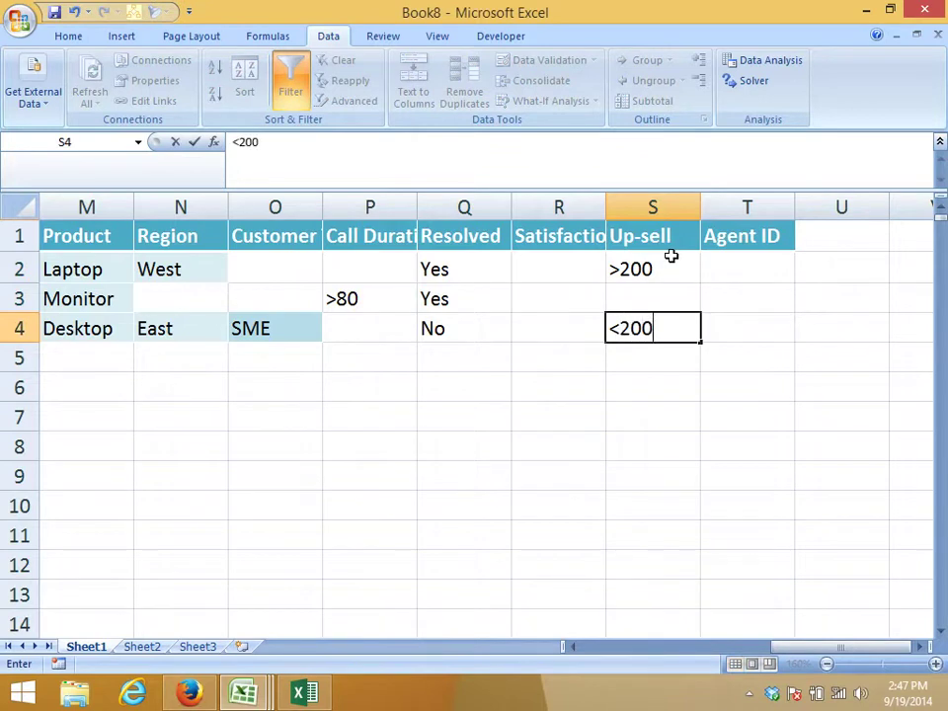
key(Right)
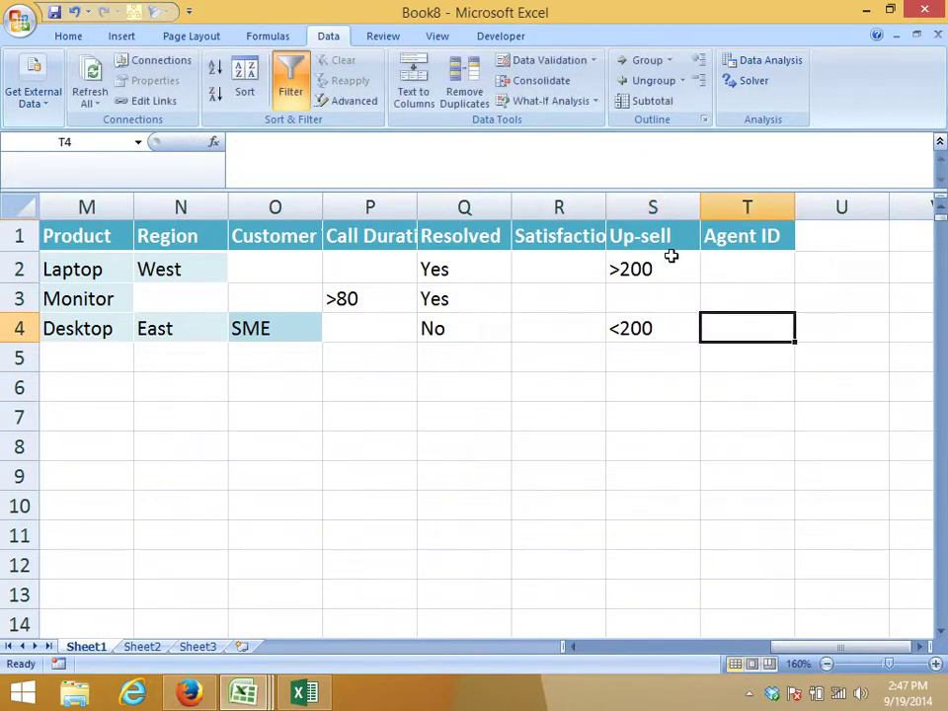
- Move from the criteria block back to the call data in row 5
key(Left)
key(Left)
key(Left)
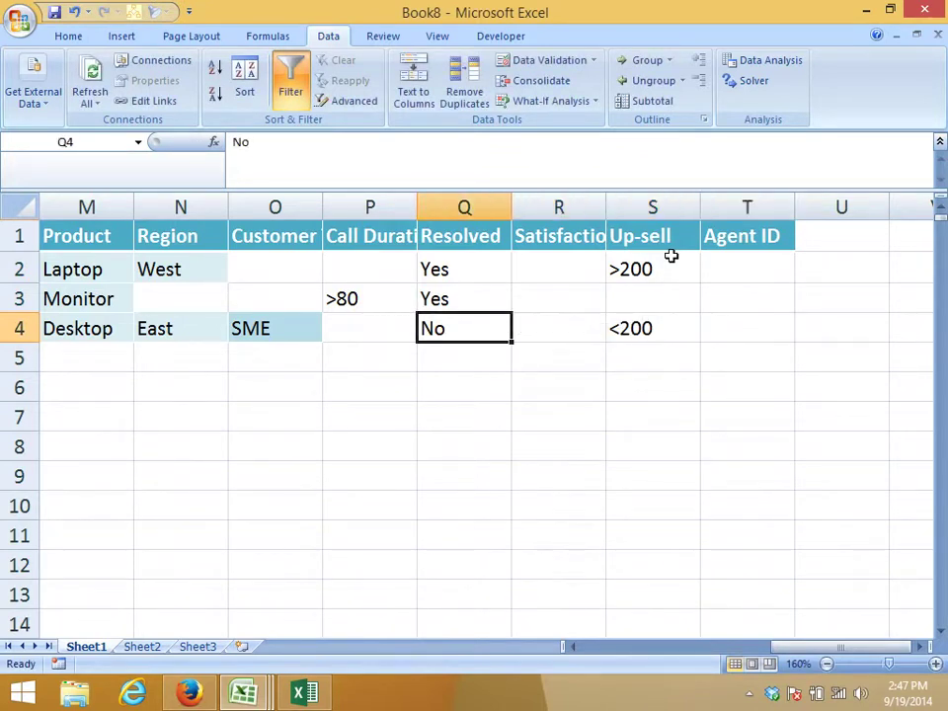
key(Left)
key(Left)
key(Left)
key(Left)
key(Left)
key(Right)
key(Right)
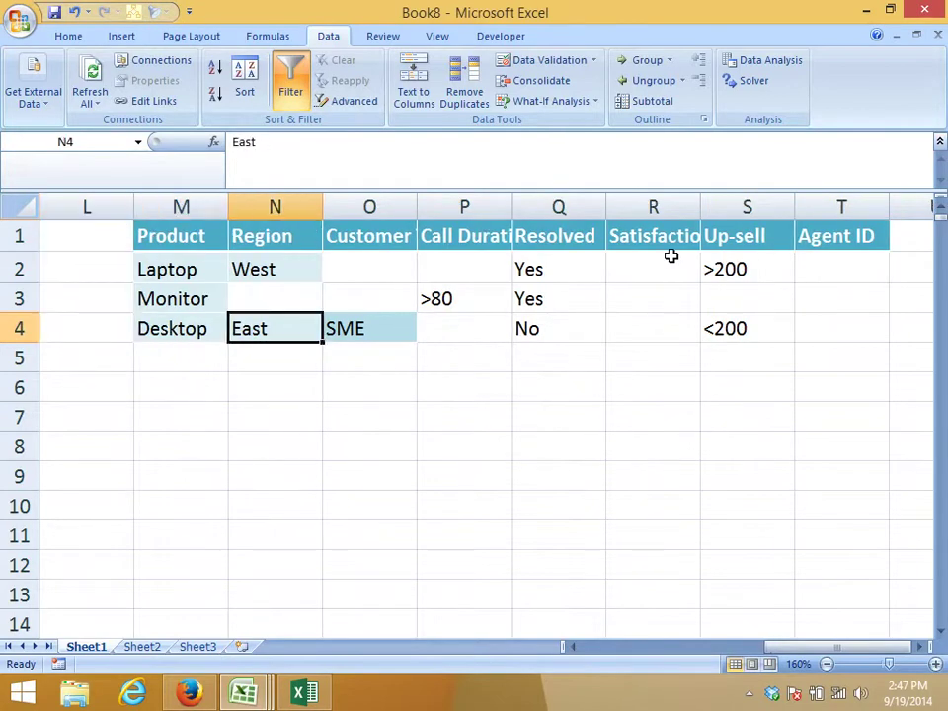
key(Down)
key(Left)
key(Left)
key(Home)
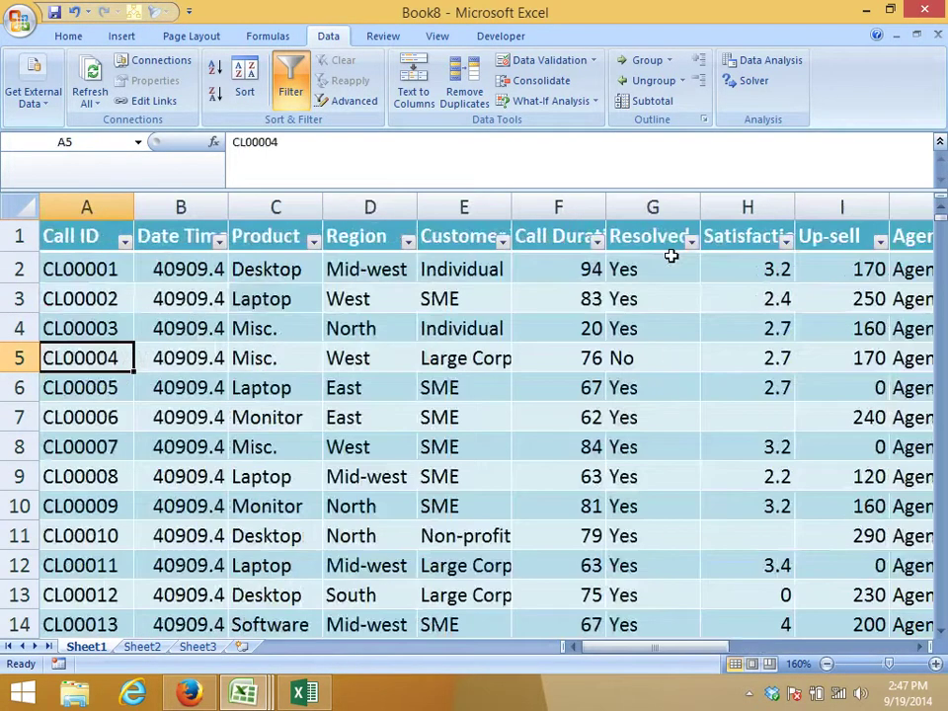
key(Right)
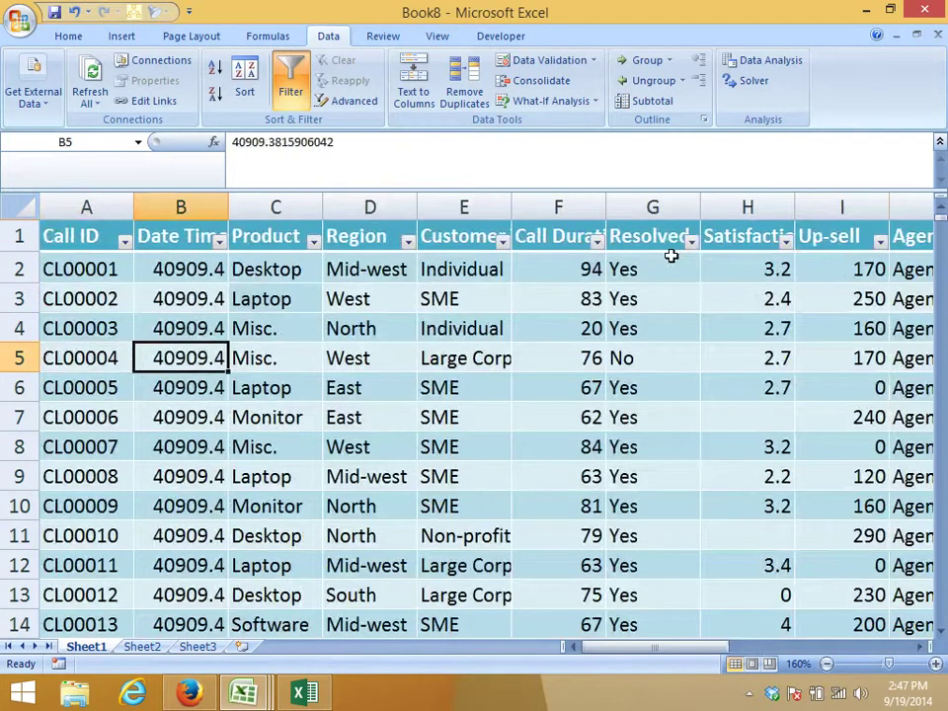
key(Right)
key(Right)
key(Right)
key(Right)
key(Right)
key(Right)
key(Right)
key(Right)
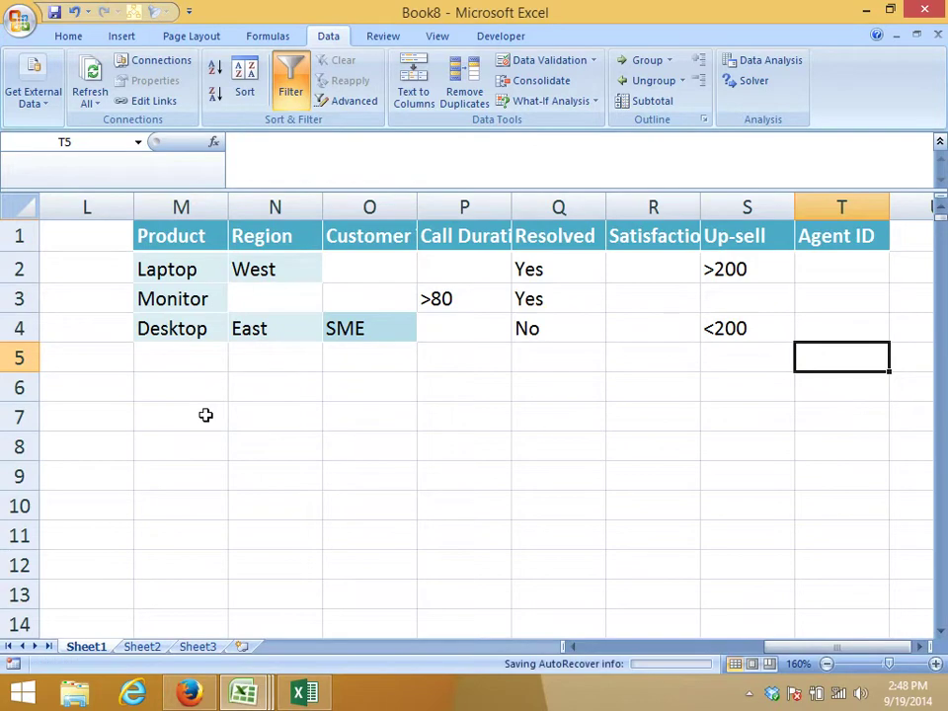
- Select the call table from the Call ID header across all columns down to row 14834
click(209, 335)
click(216, 367)
key(ctrl+Left)
key(ctrl+Left)
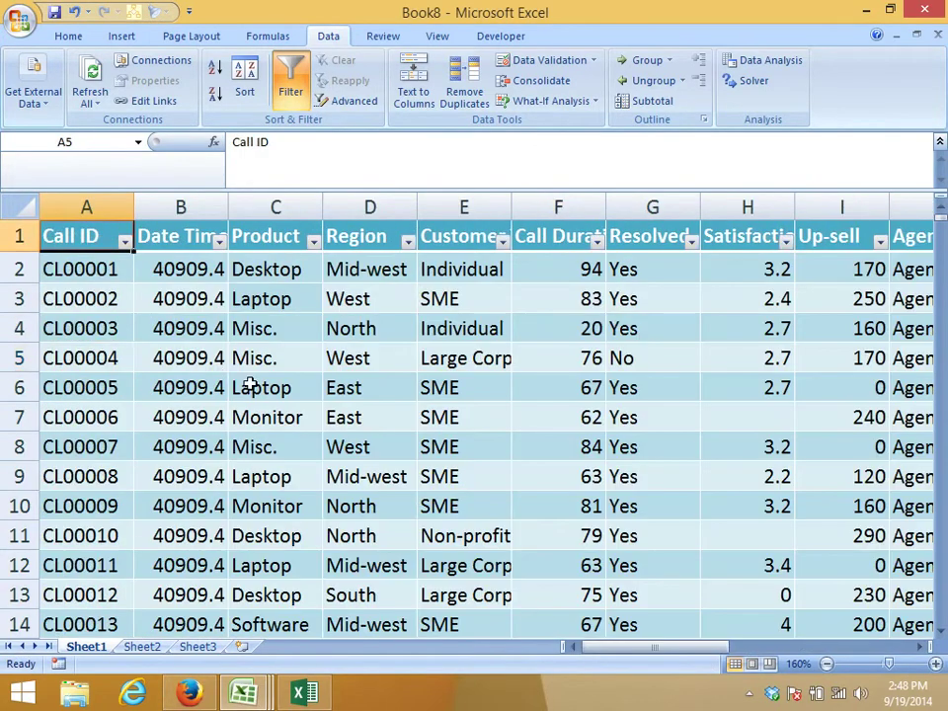
key(ctrl+Up)
key(ctrl+shift+Right)
key(ctrl+shift+Down)
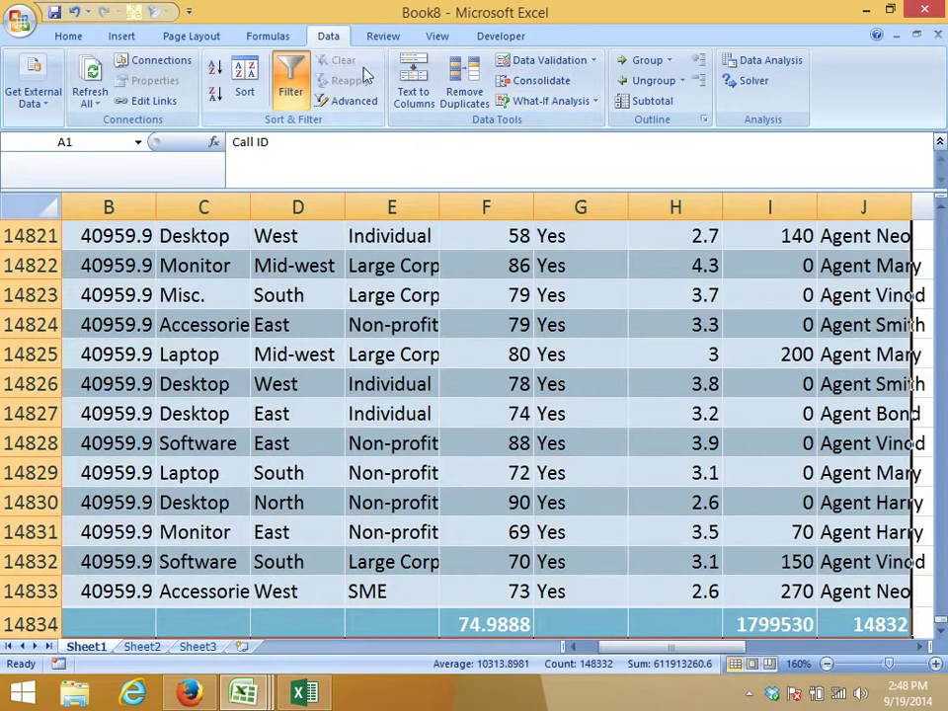
- Run Advanced Filter with criteria range M1:T4, copying matching records to M6
click(350, 102)
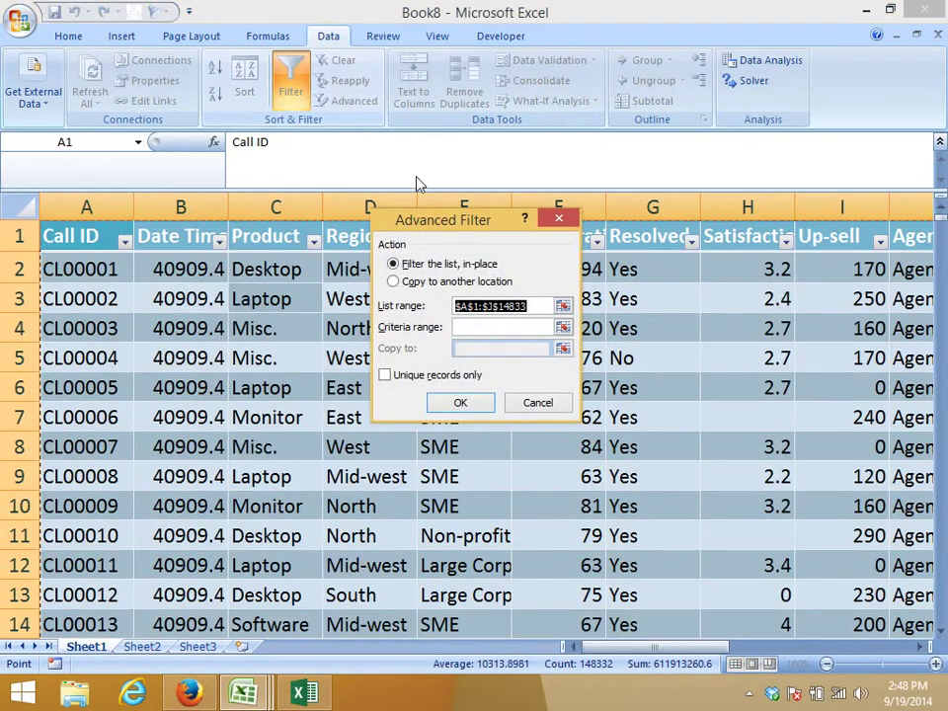
click(513, 326)
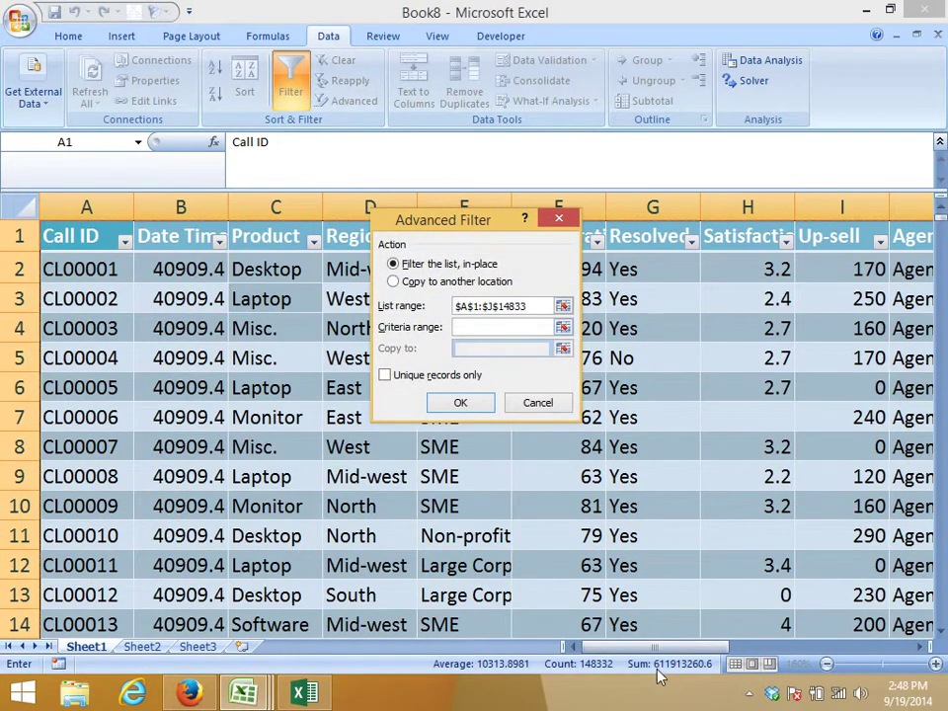
drag(642, 648, 735, 652)
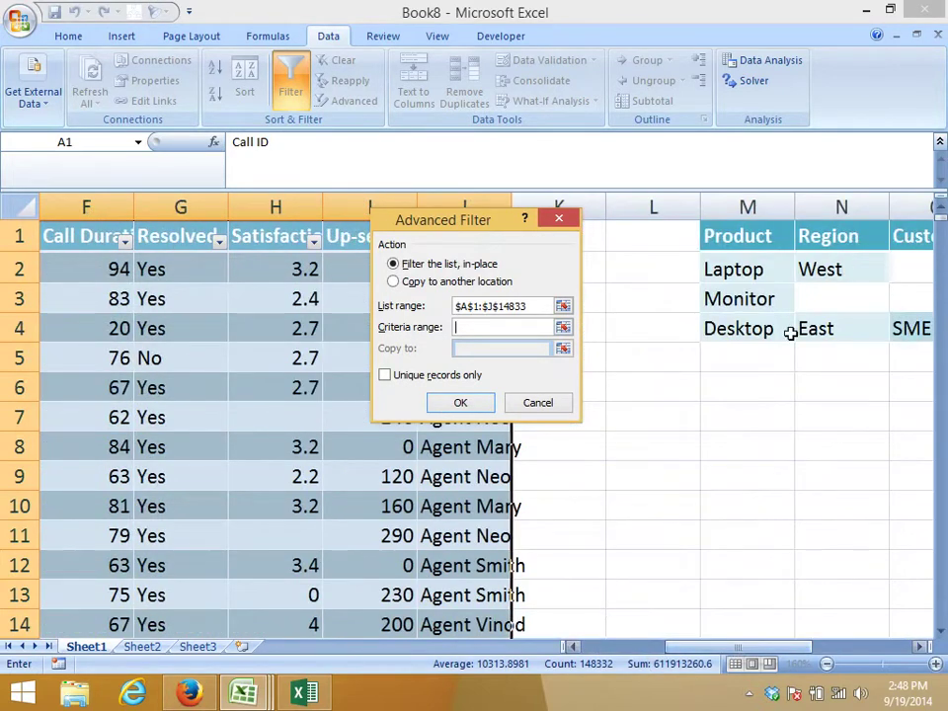
mouse_move(731, 238)
mouse_down()
mouse_move(945, 256)
mouse_move(819, 318)
mouse_up()
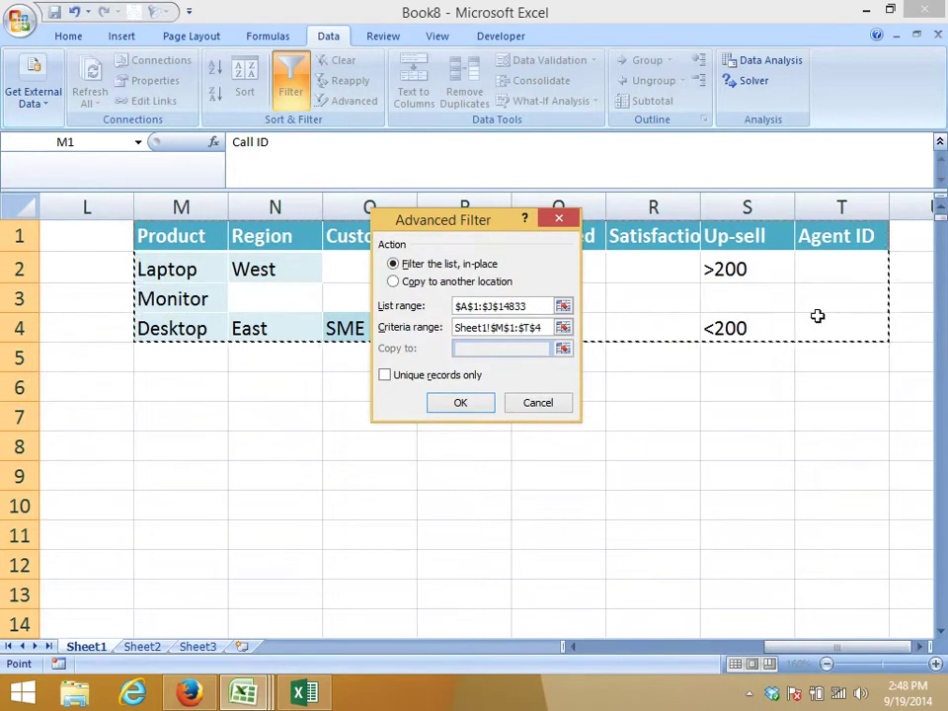
click(444, 281)
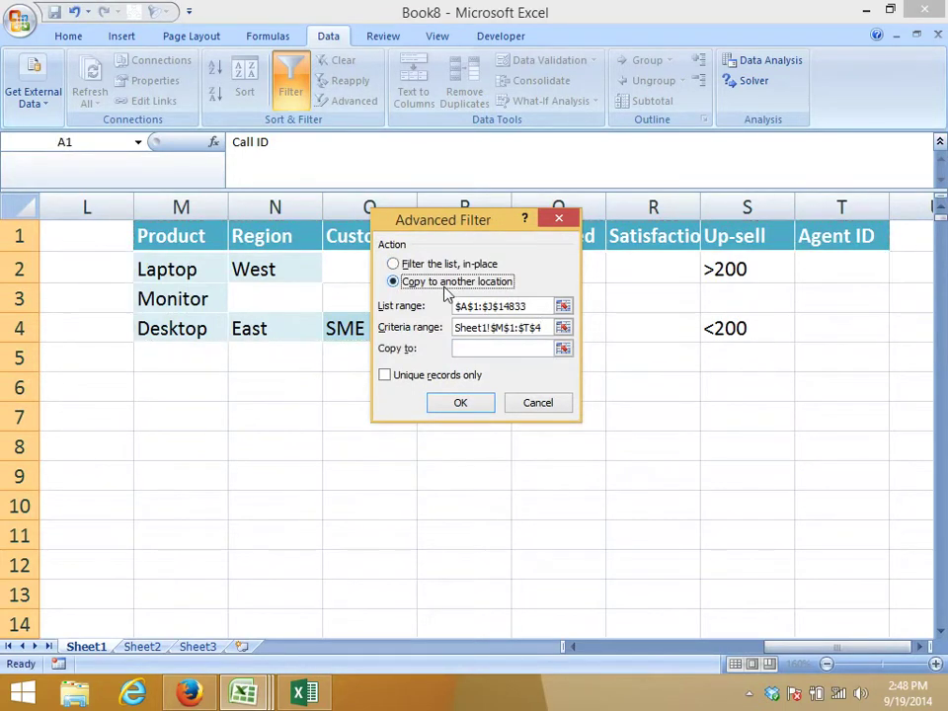
click(461, 348)
click(191, 397)
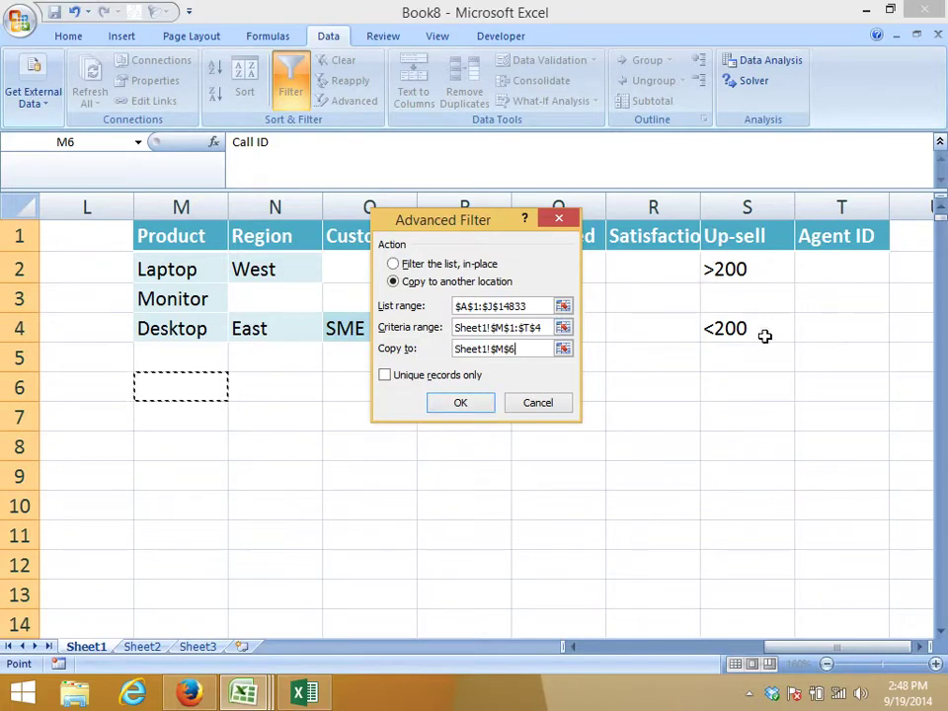
click(470, 405)
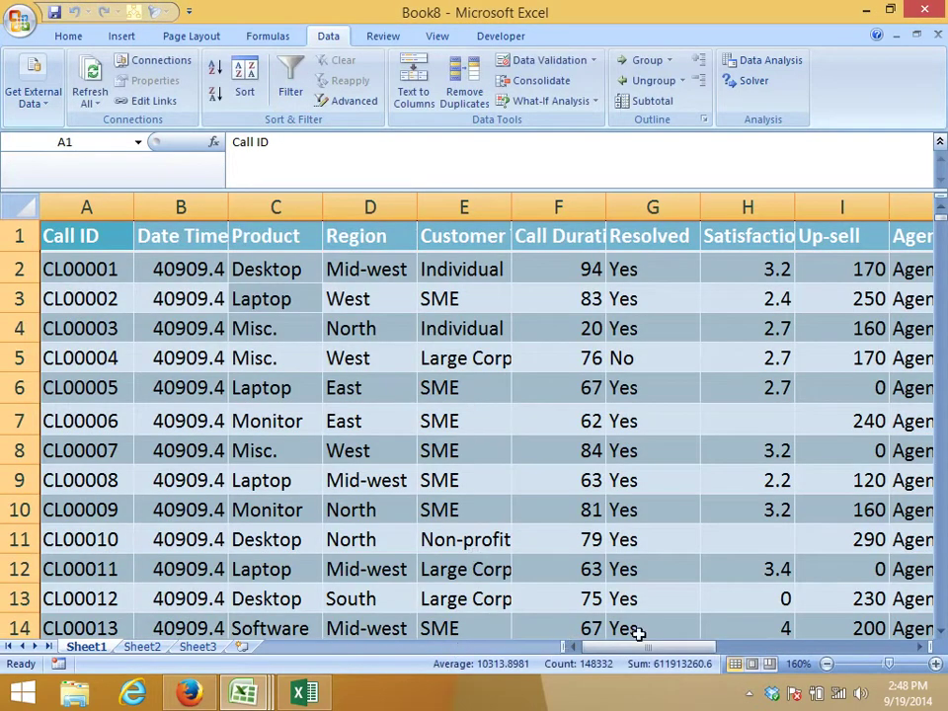
- Review the extracted records' product, region, call duration 81 and Resolved values
mouse_move(640, 648)
mouse_down()
mouse_move(746, 651)
mouse_move(813, 636)
mouse_up()
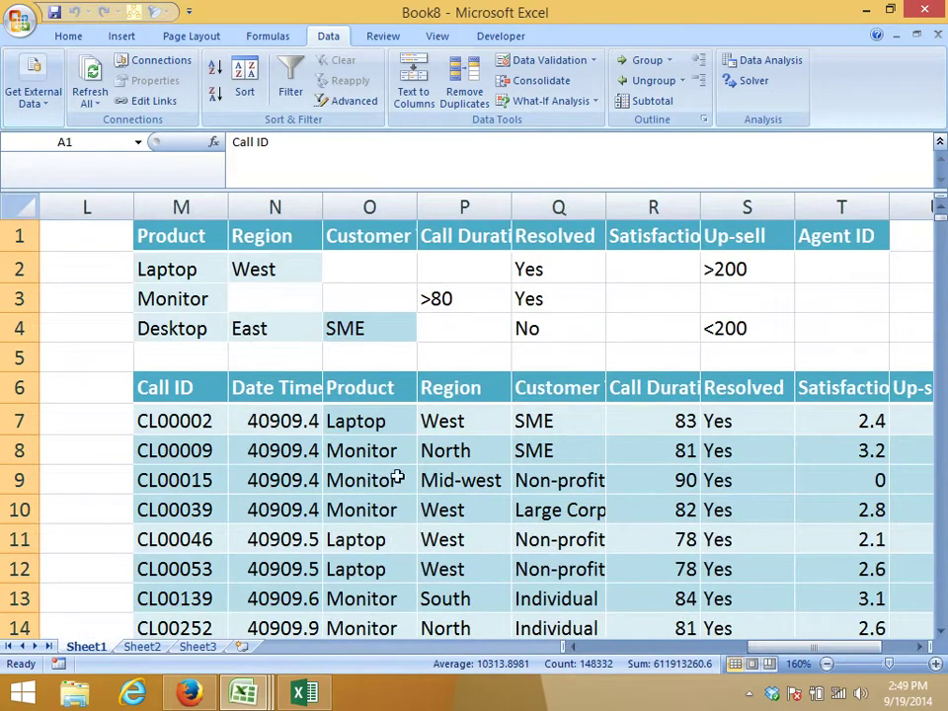
click(406, 417)
click(443, 419)
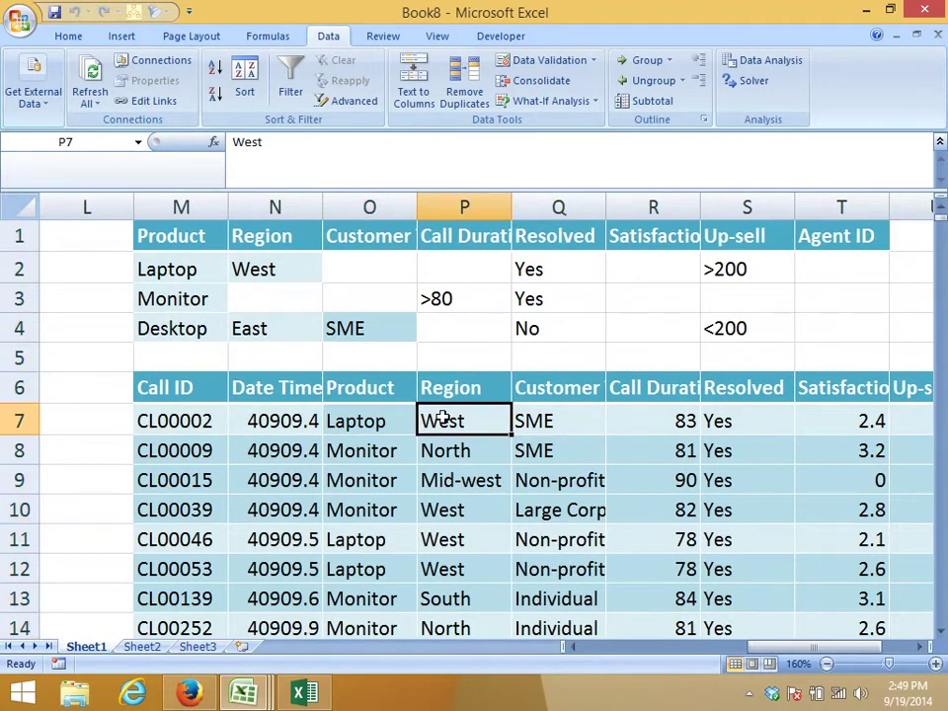
click(383, 450)
click(440, 450)
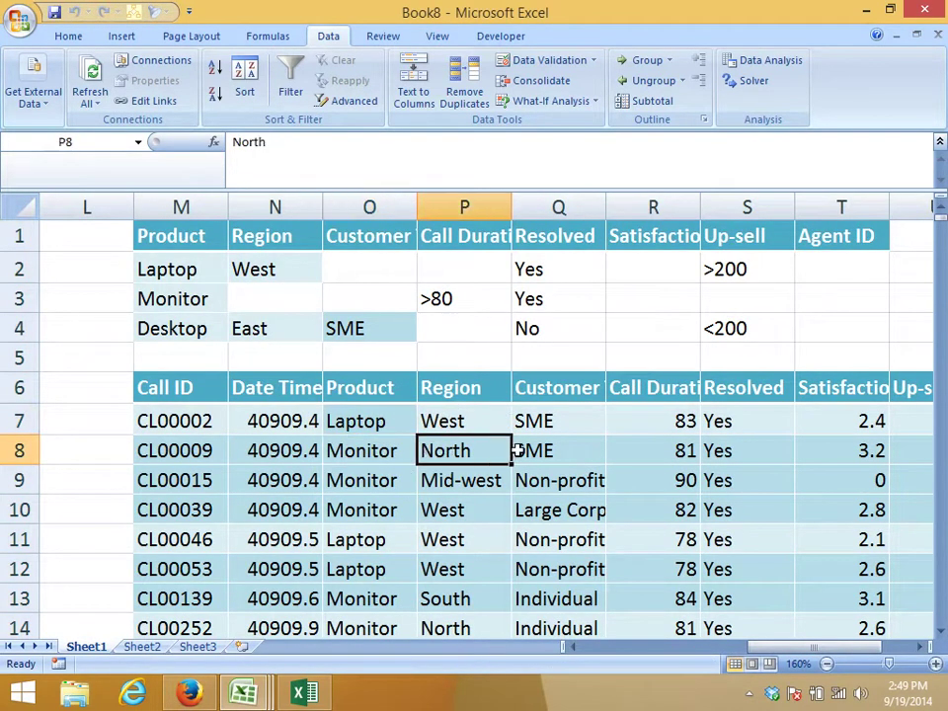
click(645, 451)
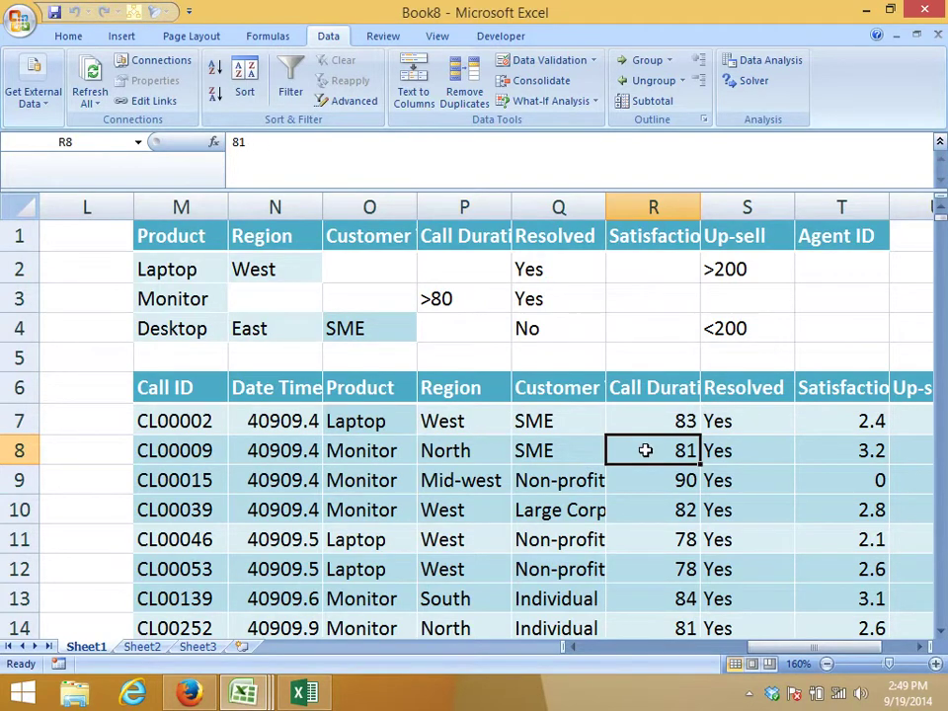
key(Right)
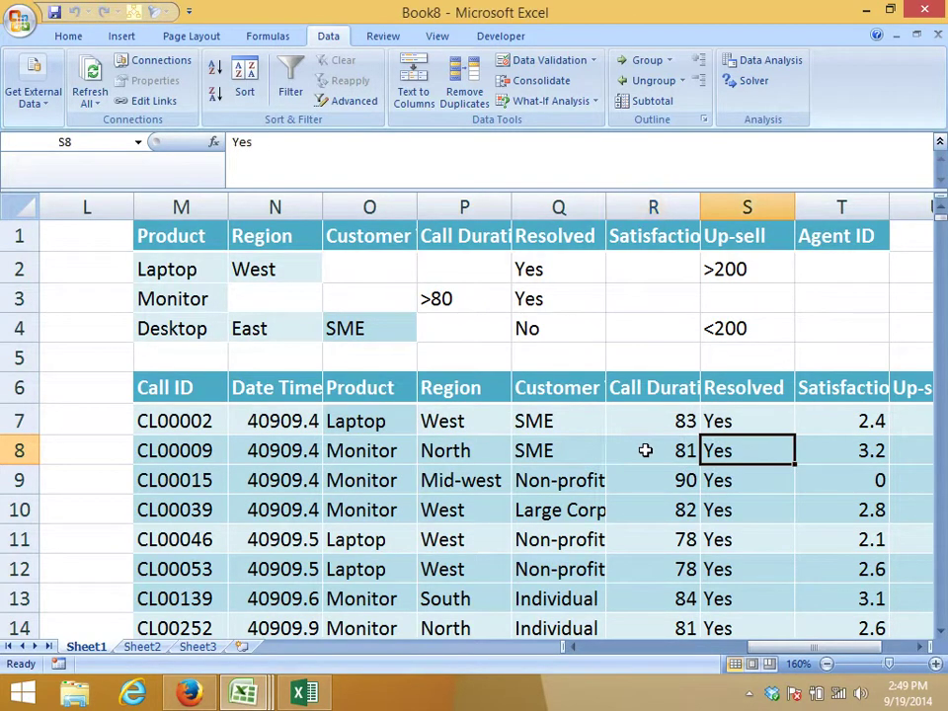
key(Down)
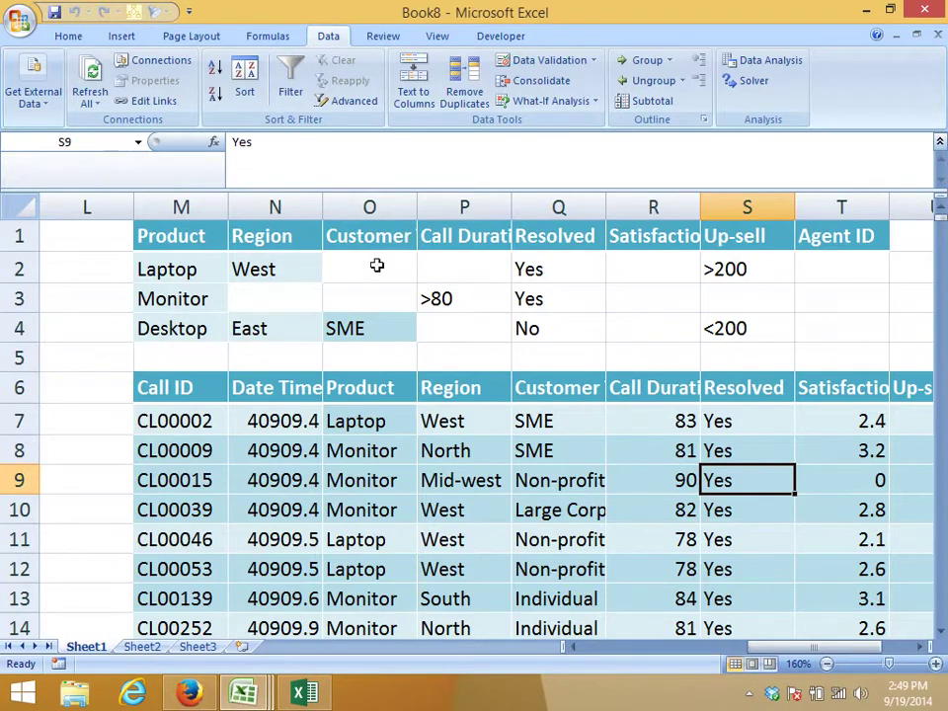
- Scroll through the filtered results, return to the top, and go to the empty Sheet2
scroll(243, 330, down, 4)
scroll(312, 384, down, 4)
scroll(398, 440, down, 9)
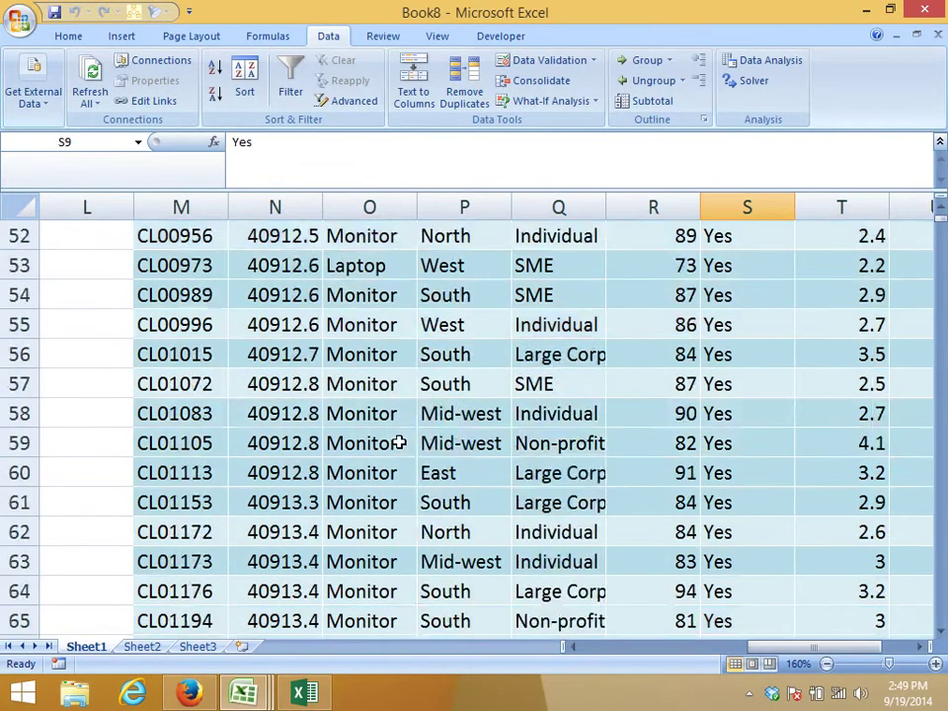
scroll(398, 442, down, 10)
scroll(398, 443, down, 10)
scroll(397, 442, down, 10)
scroll(398, 442, down, 13)
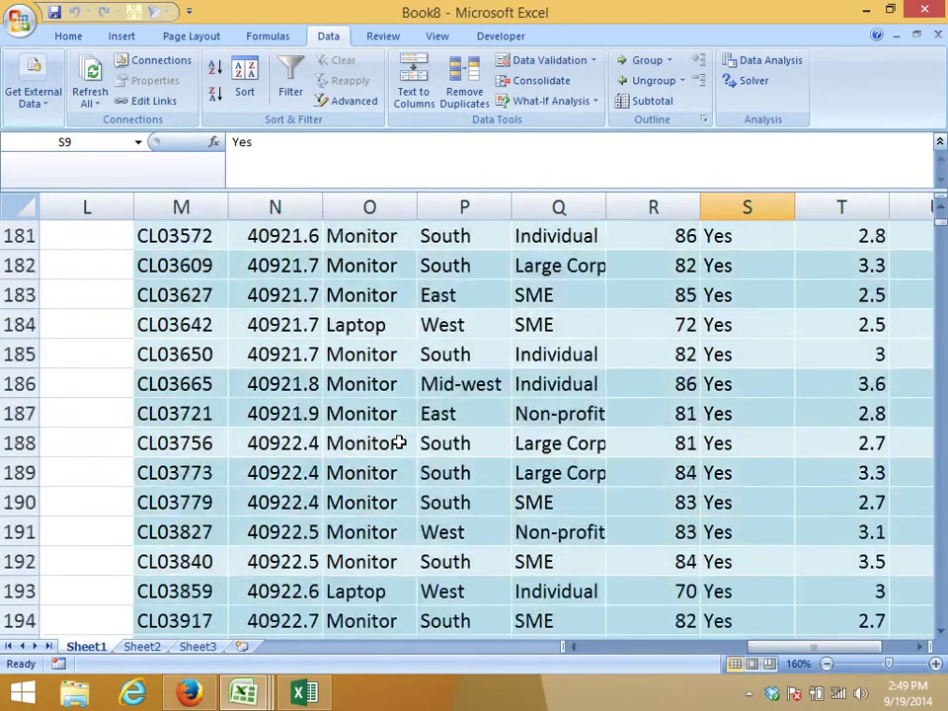
scroll(398, 442, down, 10)
scroll(398, 443, down, 6)
scroll(398, 442, down, 8)
scroll(397, 442, down, 11)
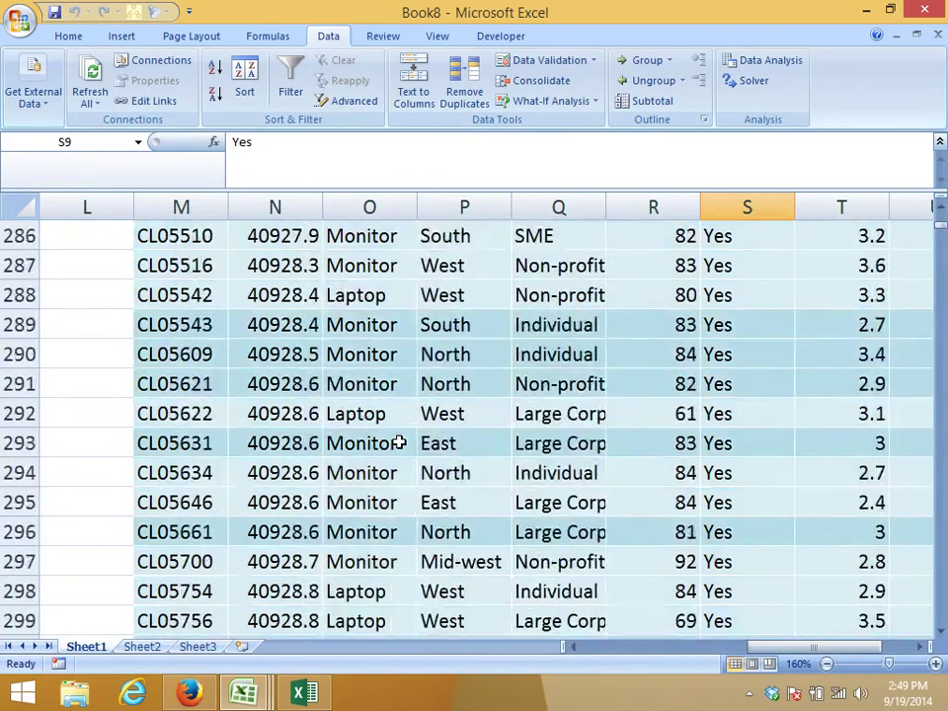
scroll(398, 442, down, 5)
scroll(397, 443, down, 3)
scroll(398, 442, down, 5)
scroll(398, 442, down, 10)
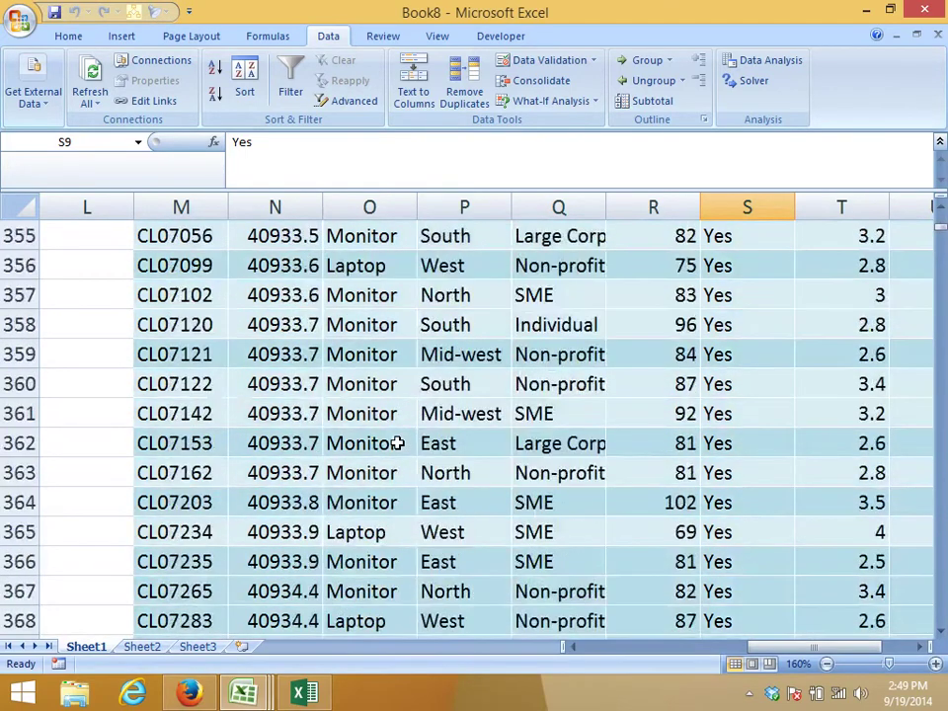
scroll(398, 442, up, 6)
scroll(398, 442, up, 14)
scroll(398, 442, up, 16)
scroll(398, 442, up, 12)
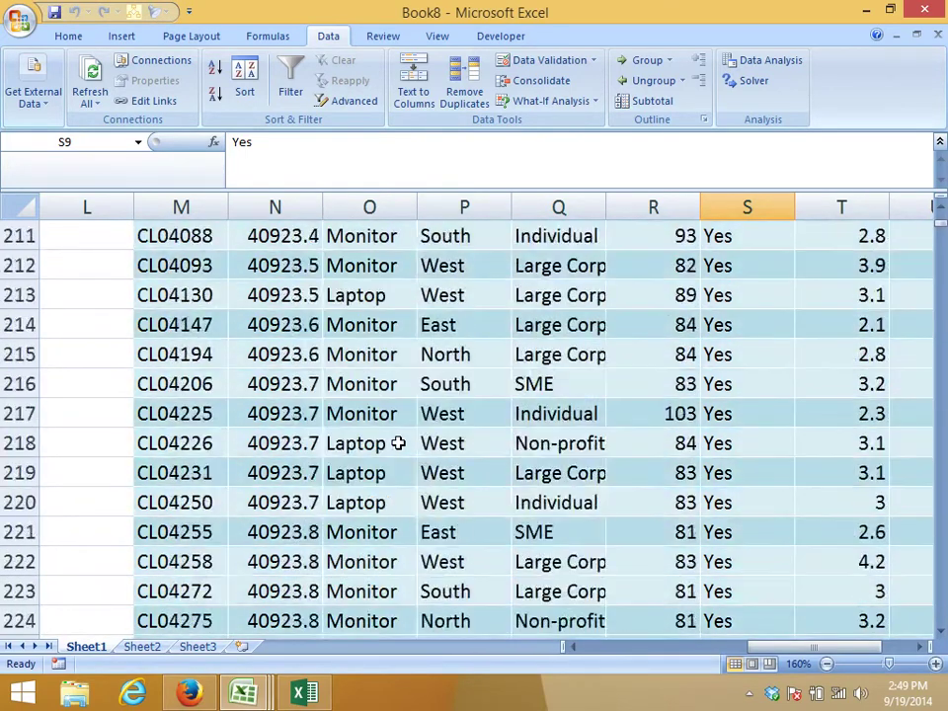
scroll(397, 442, up, 14)
scroll(398, 442, up, 13)
scroll(398, 442, up, 9)
scroll(397, 442, up, 7)
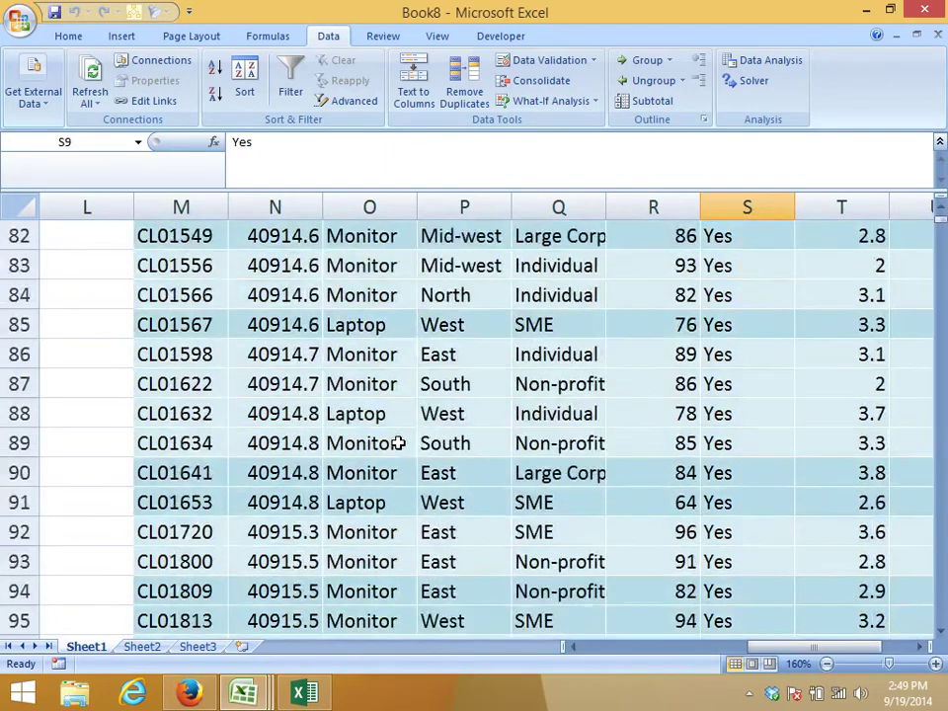
scroll(239, 389, up, 1)
scroll(239, 389, up, 12)
scroll(238, 389, up, 4)
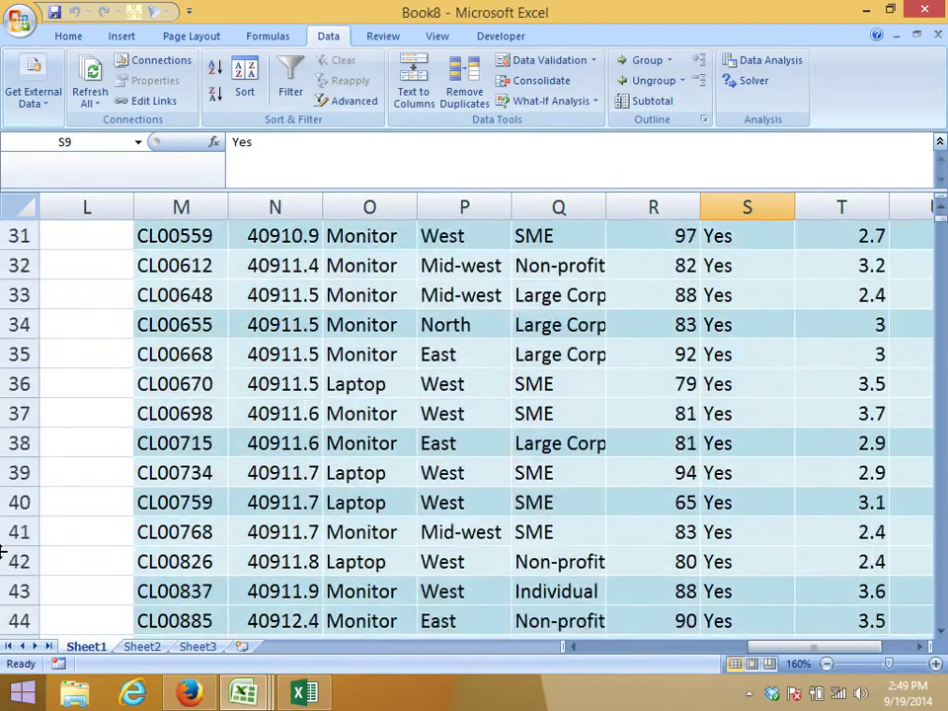
click(105, 369)
key(ctrl+Up)
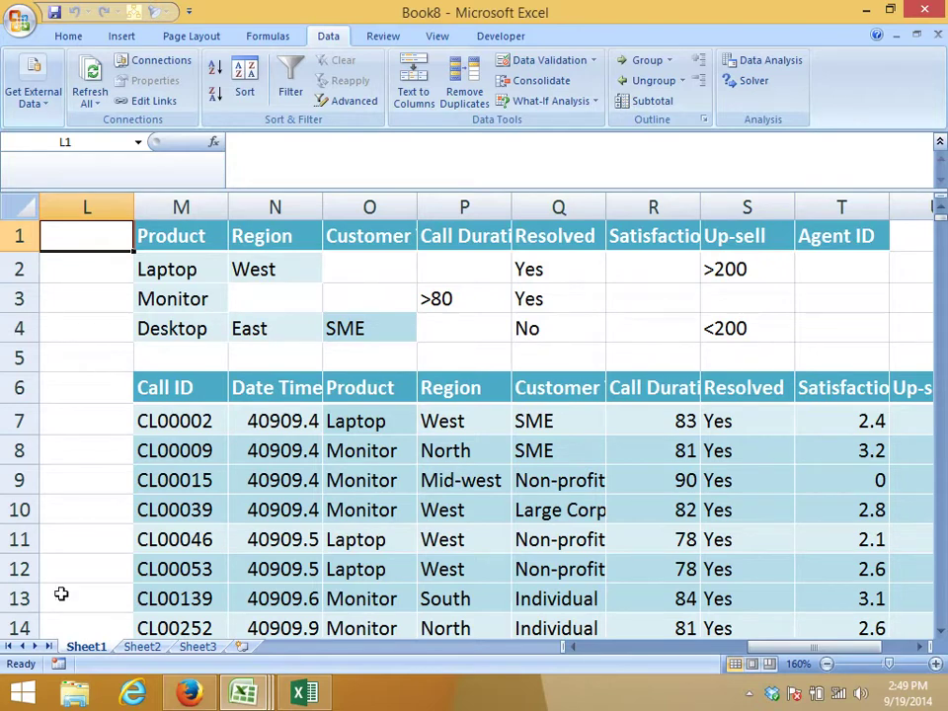
click(150, 646)
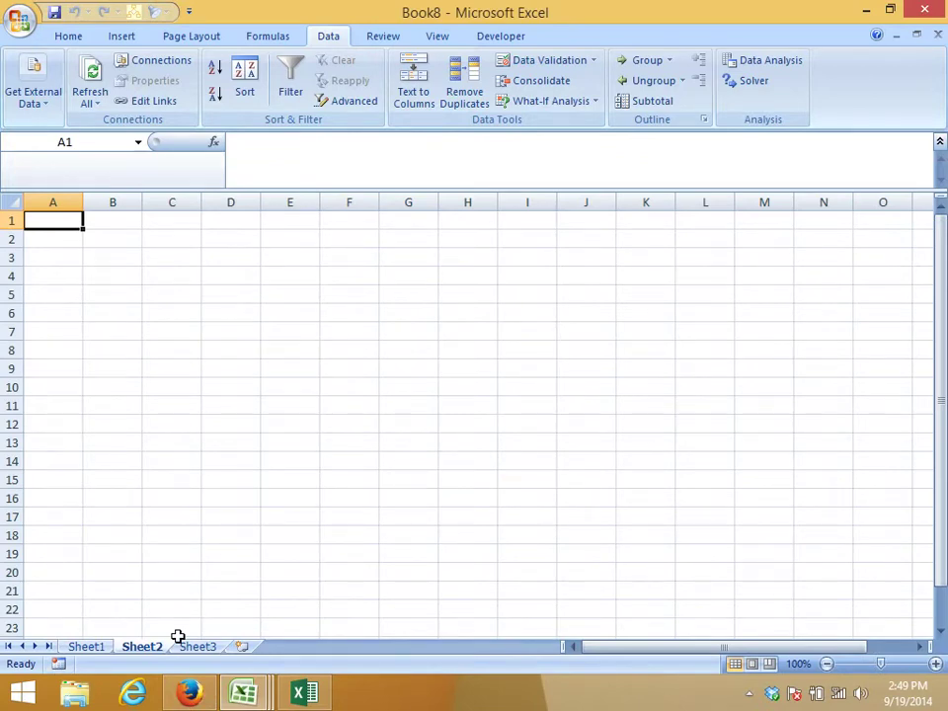
- Enter the dates 20.07.2013, 21.04.2013 and 24.09.2013 into cells A1 to A3
scroll(178, 636, up, 17)
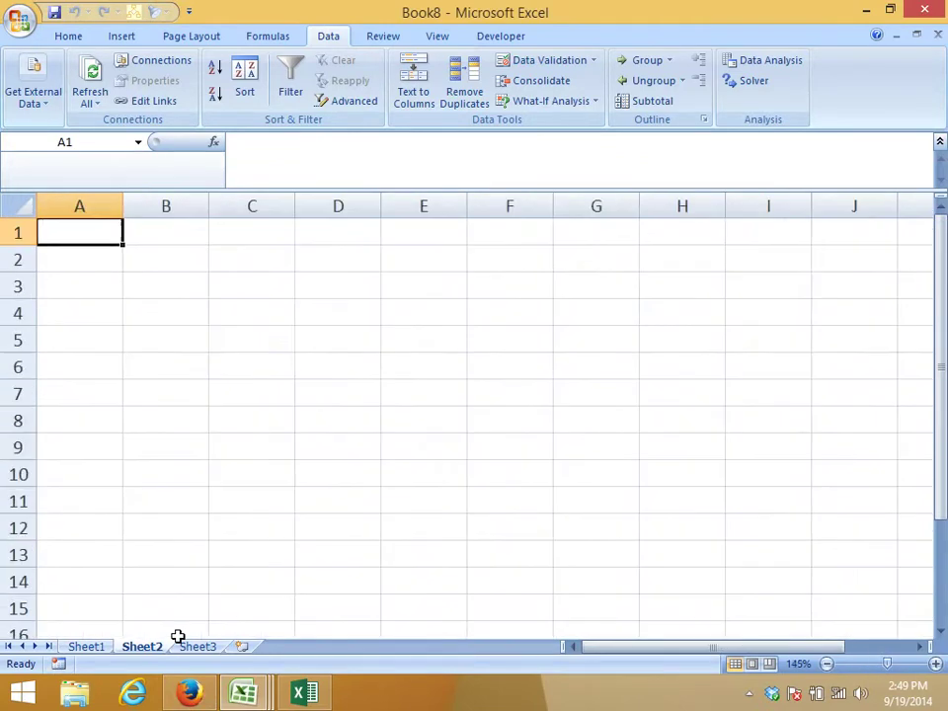
scroll(178, 636, up, 2)
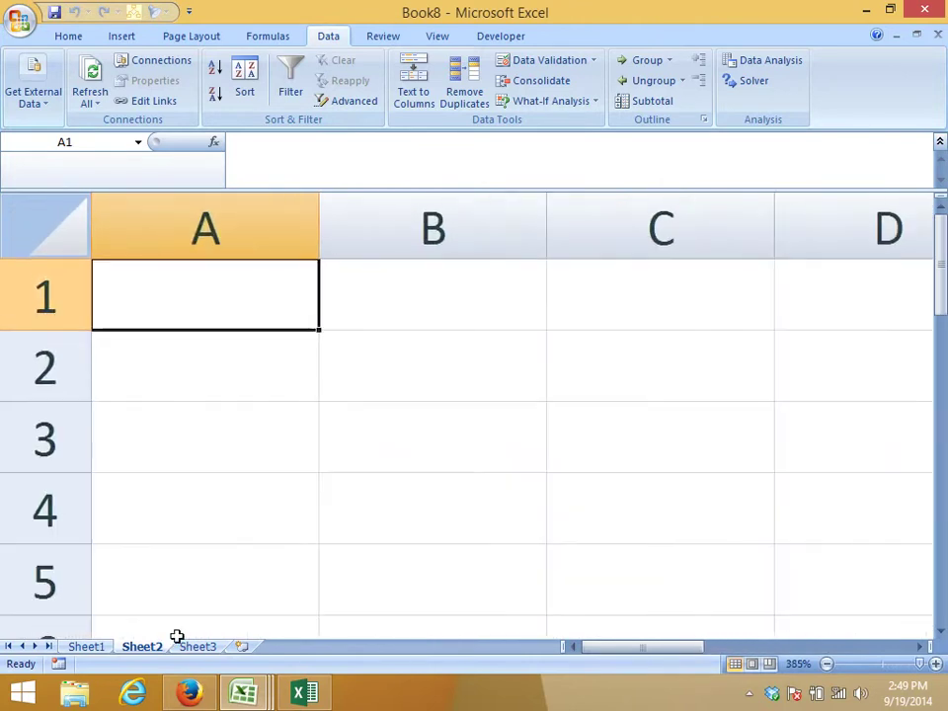
text(20.)
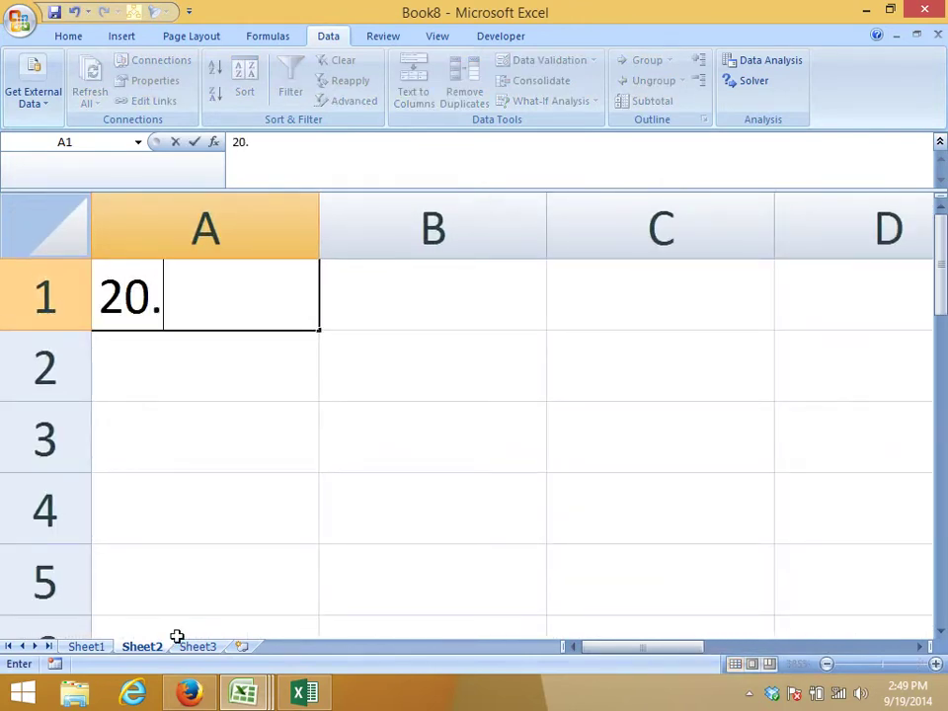
text(07.)
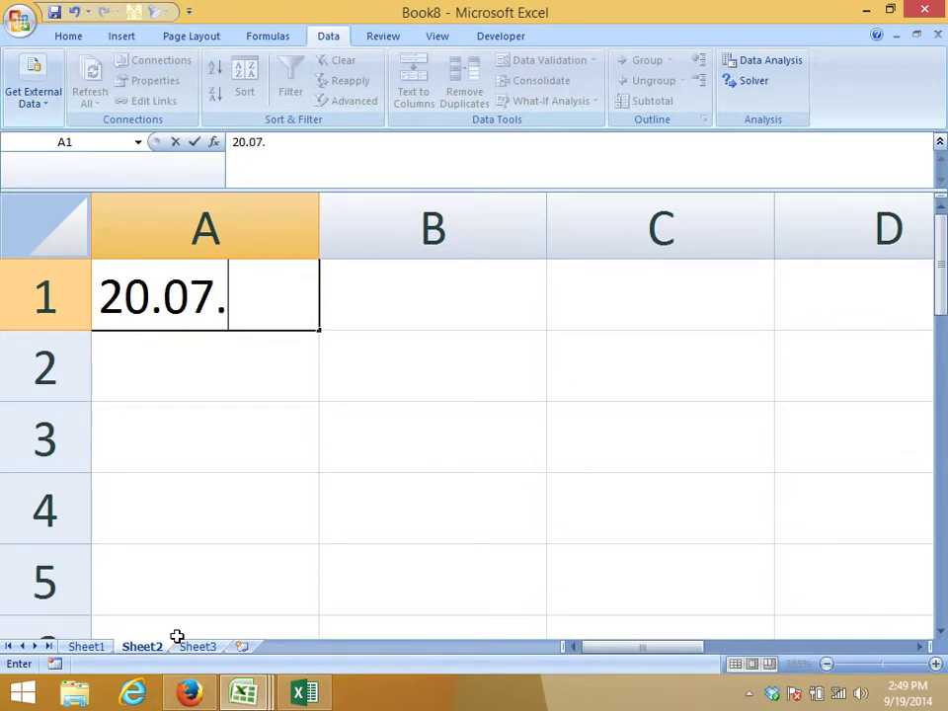
text(2013)
key(Return)
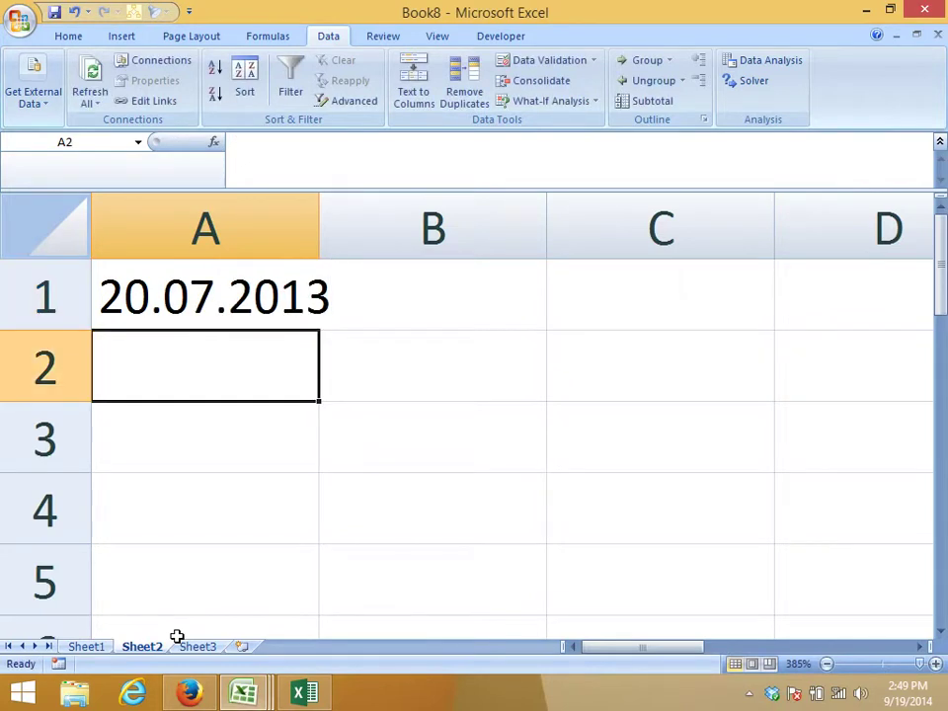
text(21.)
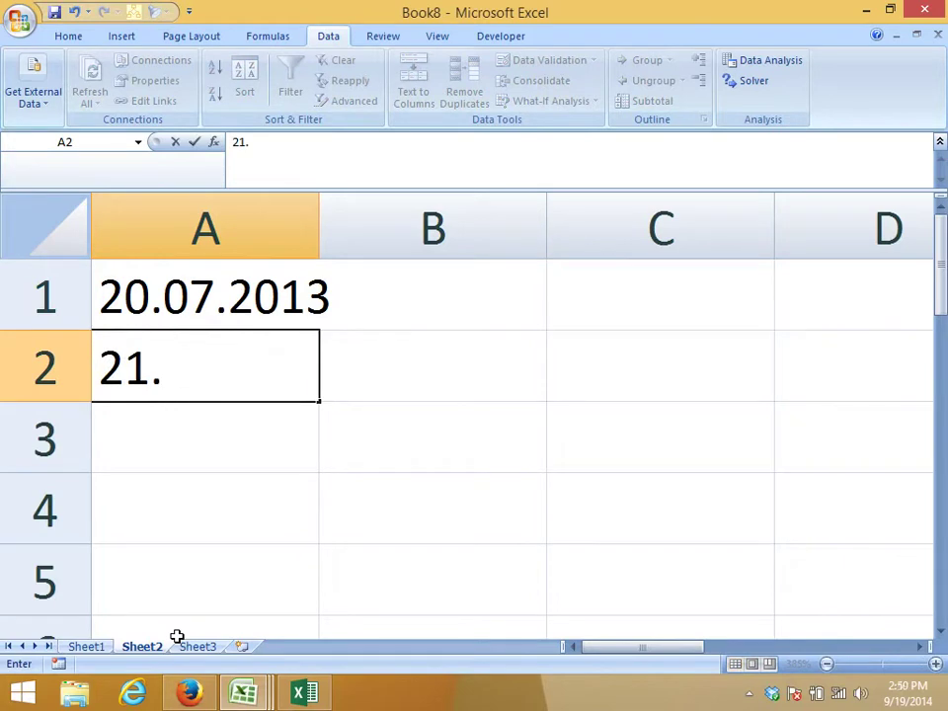
text(04.)
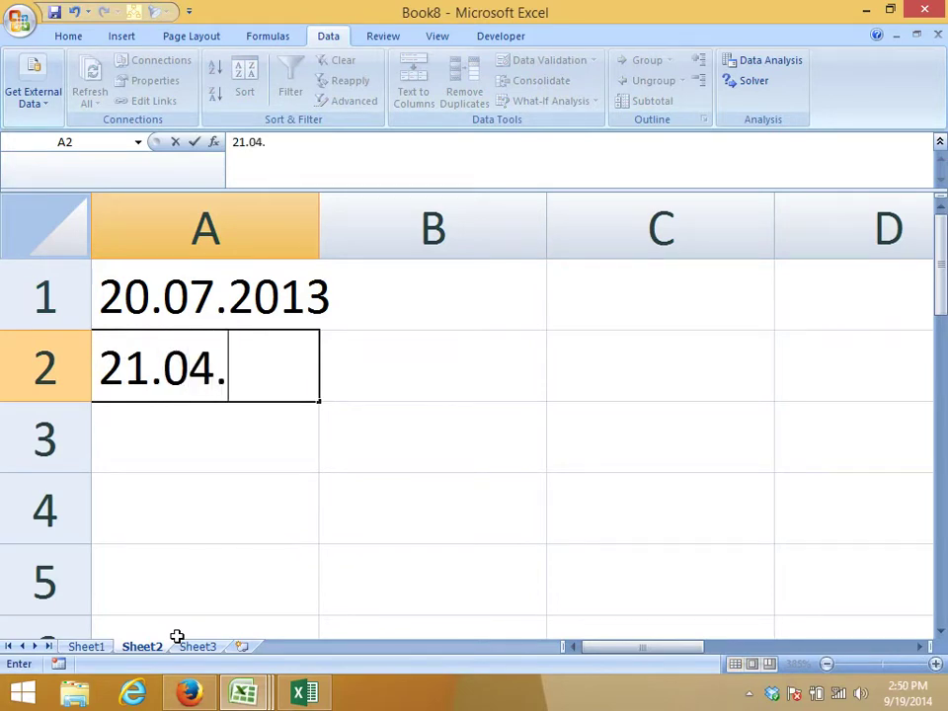
text(201)
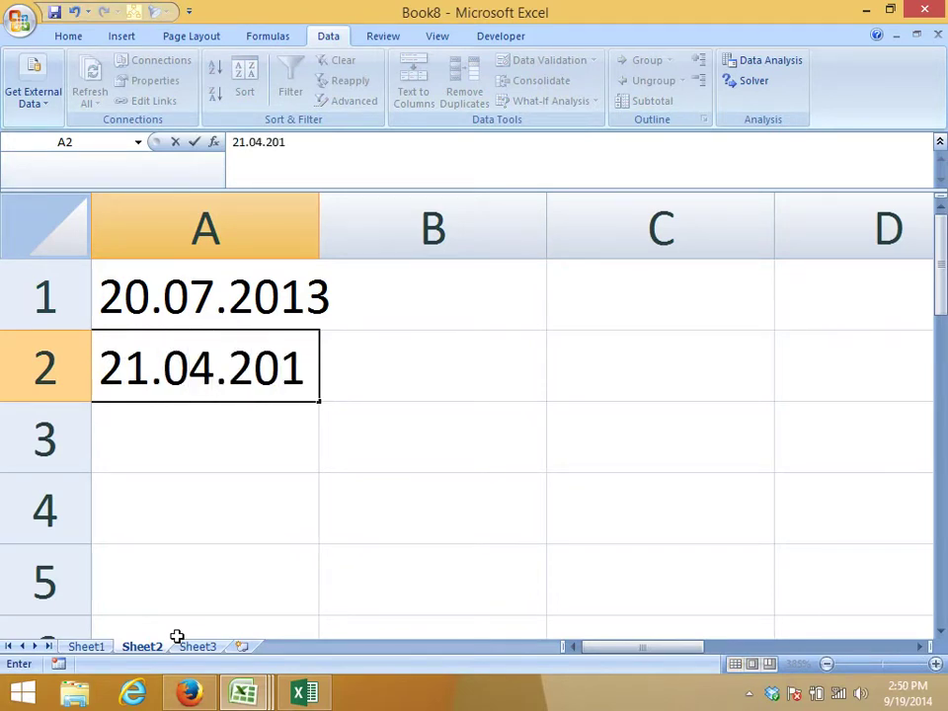
text(3)
key(Return)
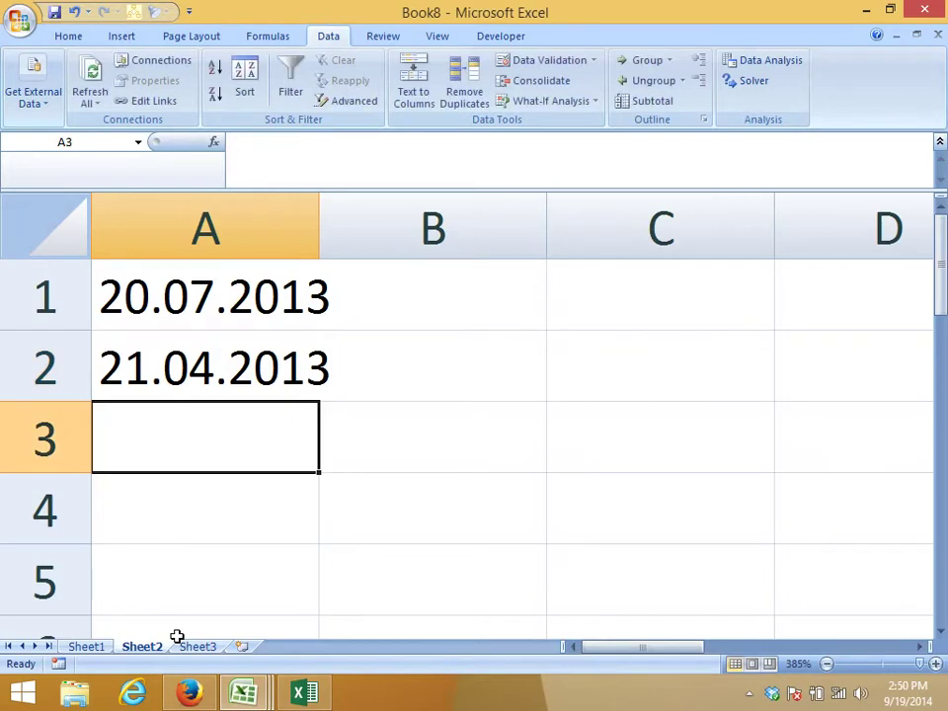
text(4.2)
key(BackSpace)
key(BackSpace)
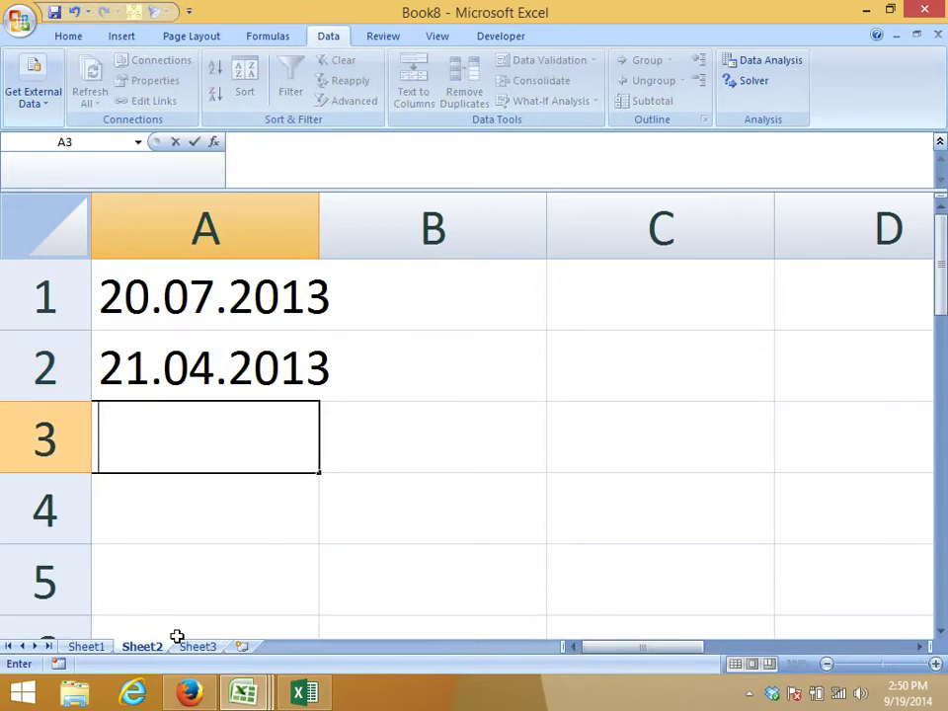
text(2)
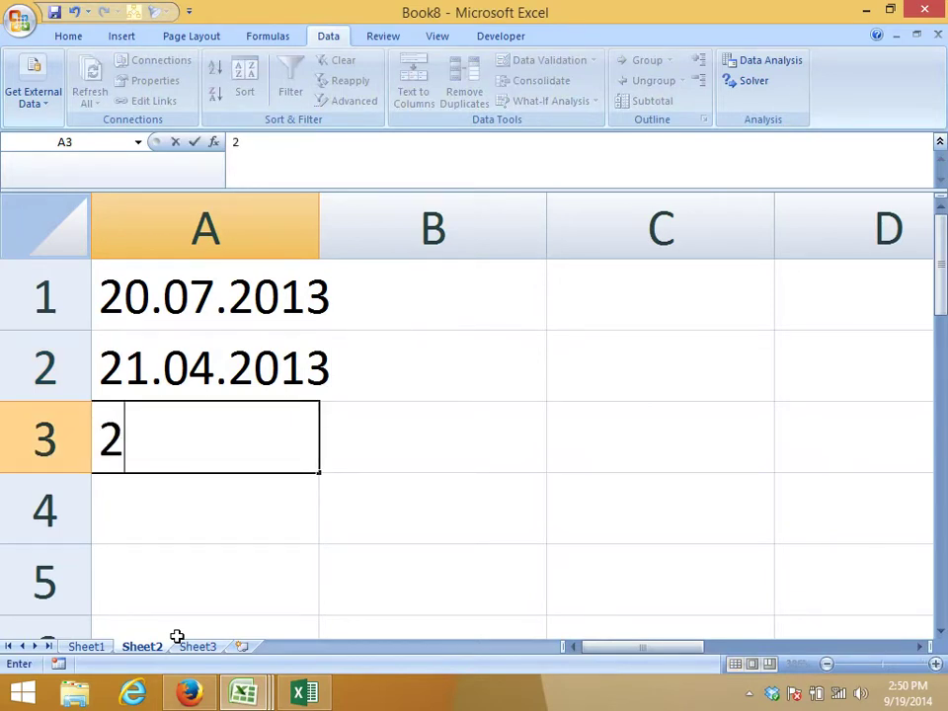
text(4.09)
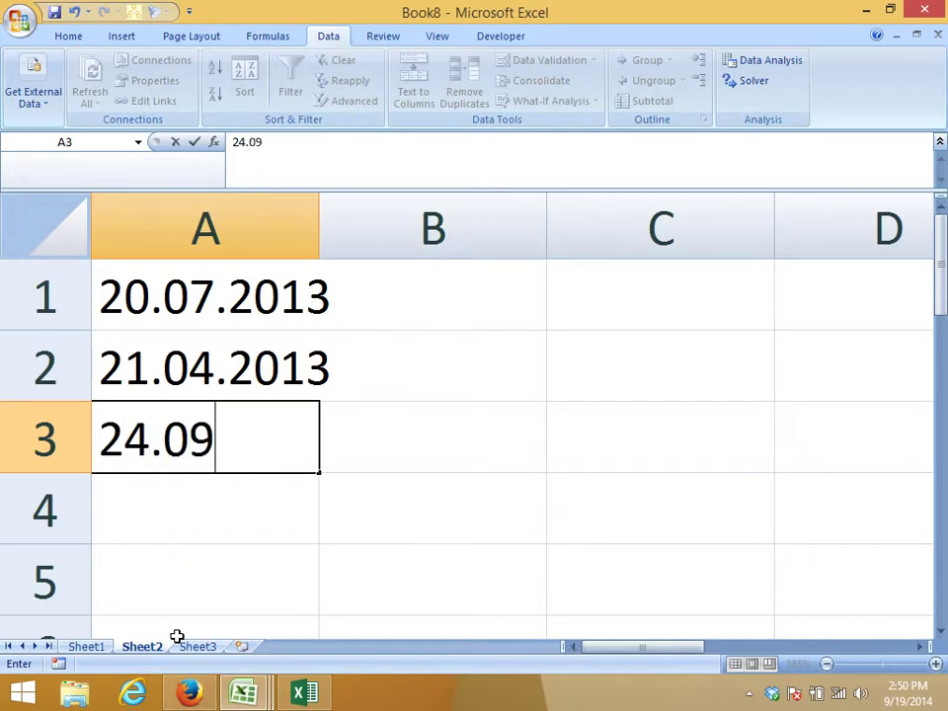
text(.201)
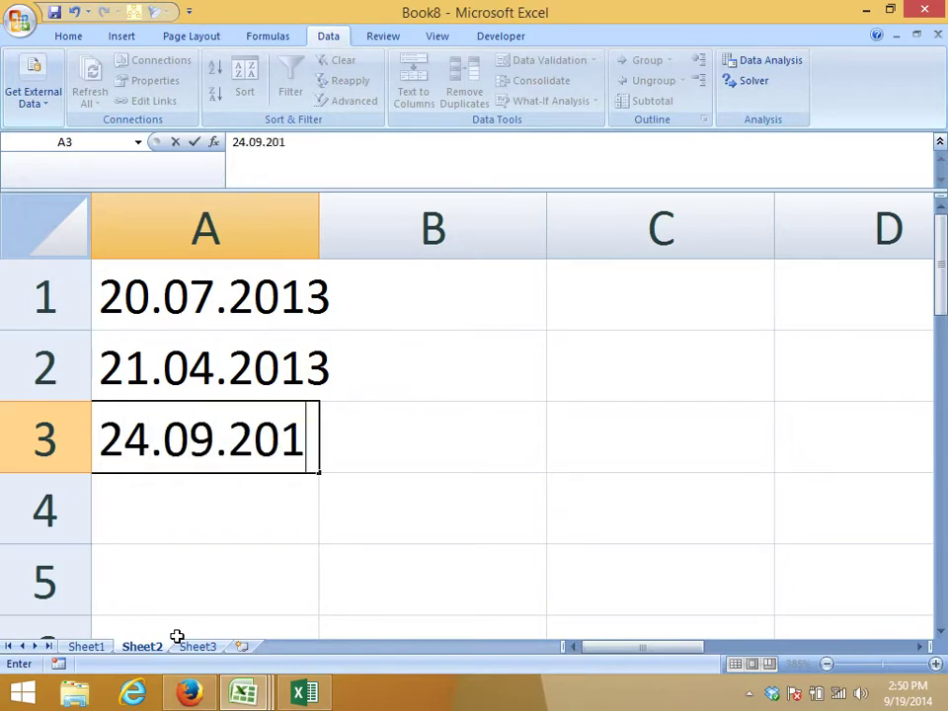
text(3)
key(Return)
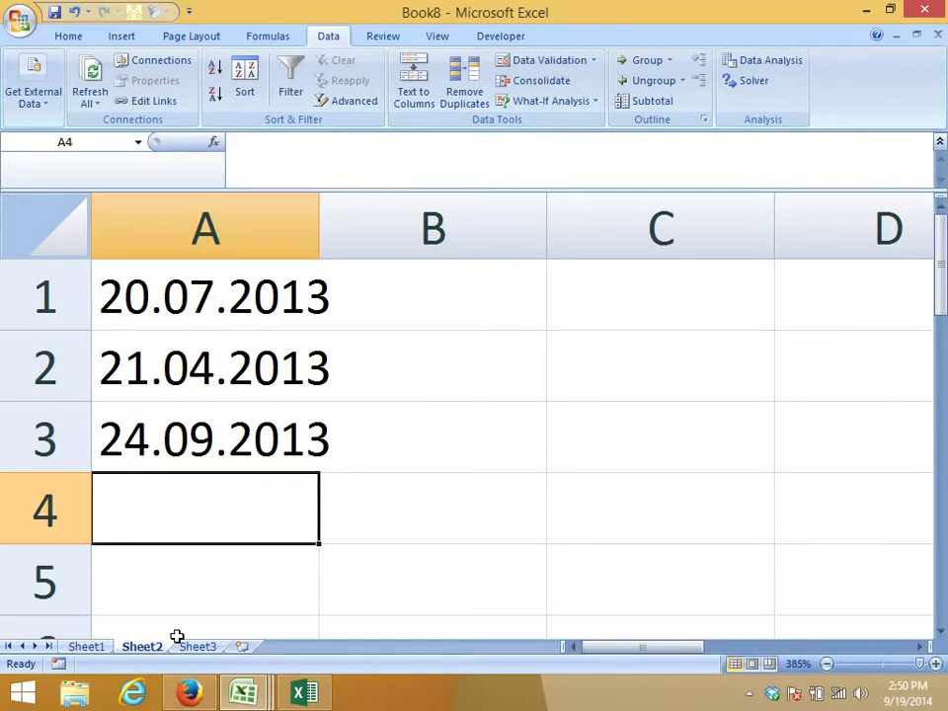
- Convert A1:A3 to dates using Text to Columns, with no space delimiter and DMY format
key(Up)
key(shift+Up)
key(shift+Up)
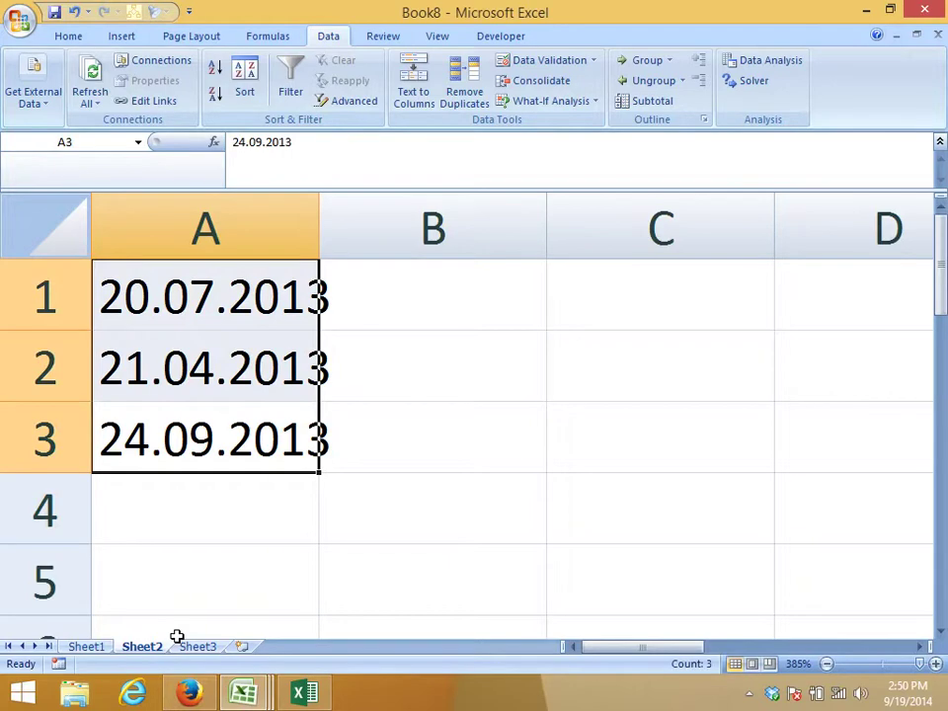
click(428, 100)
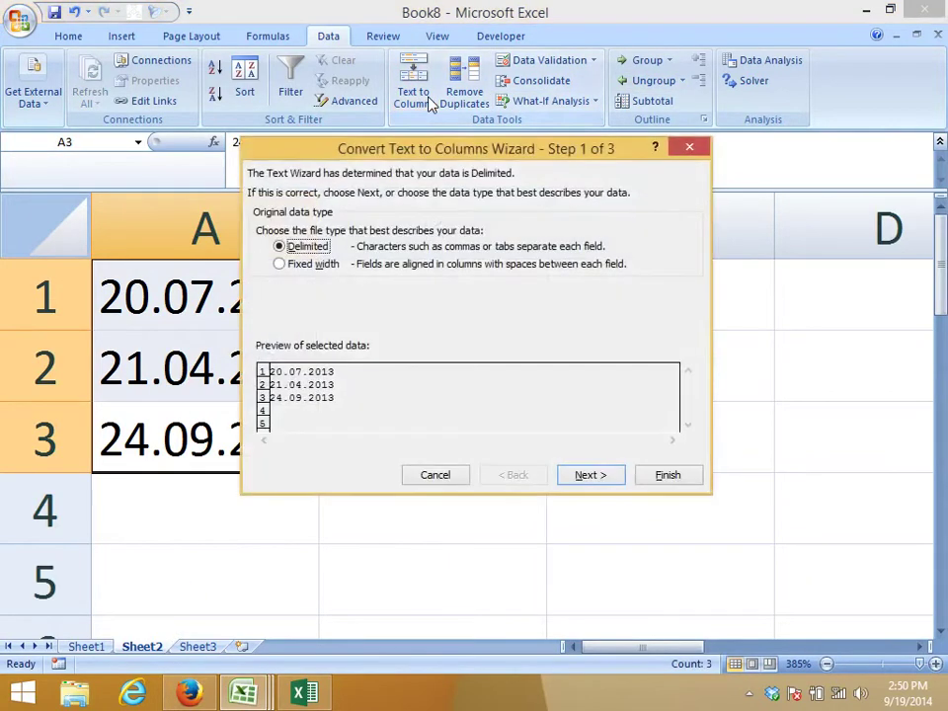
click(592, 479)
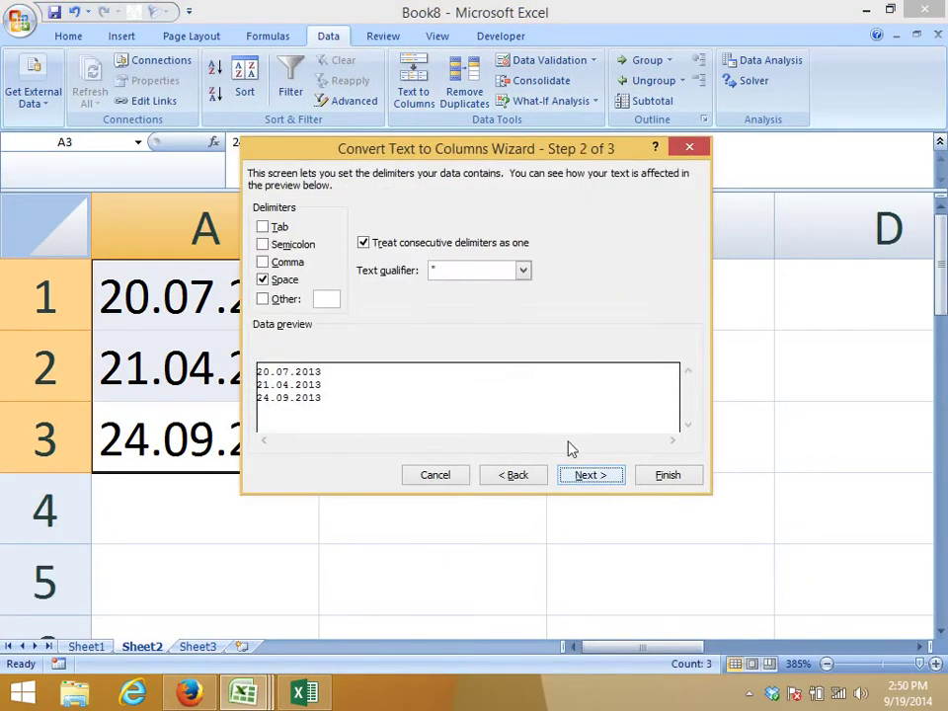
click(267, 279)
click(583, 475)
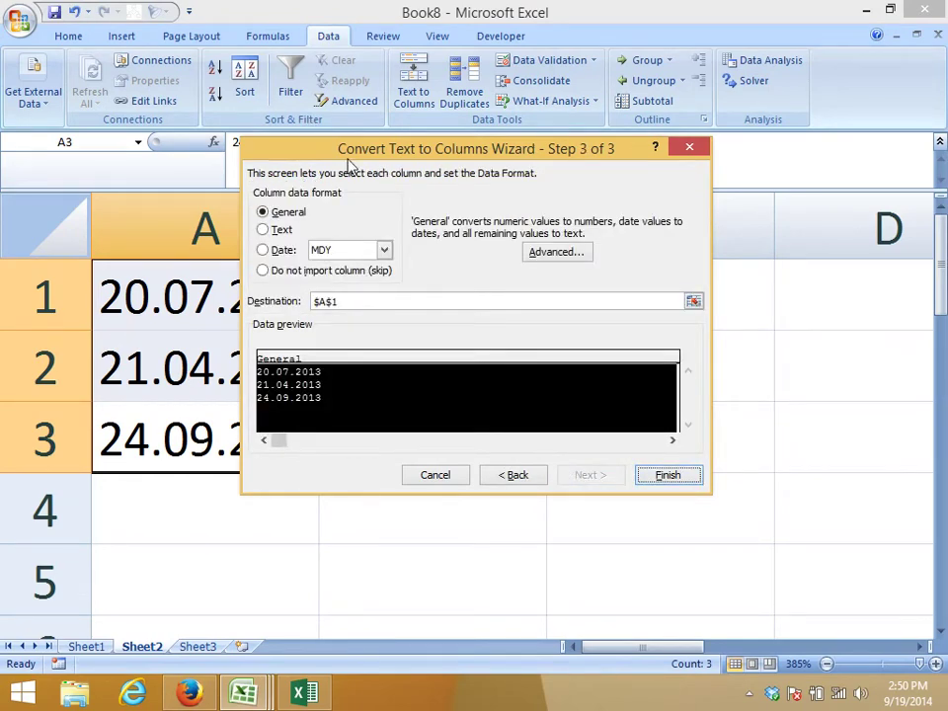
drag(347, 160, 547, 149)
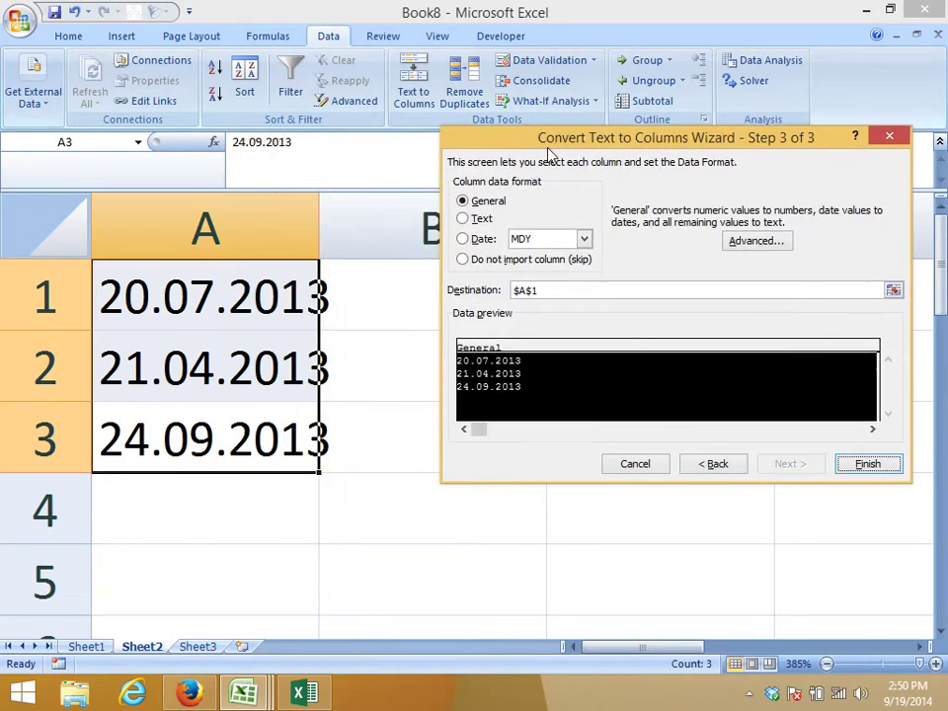
click(554, 242)
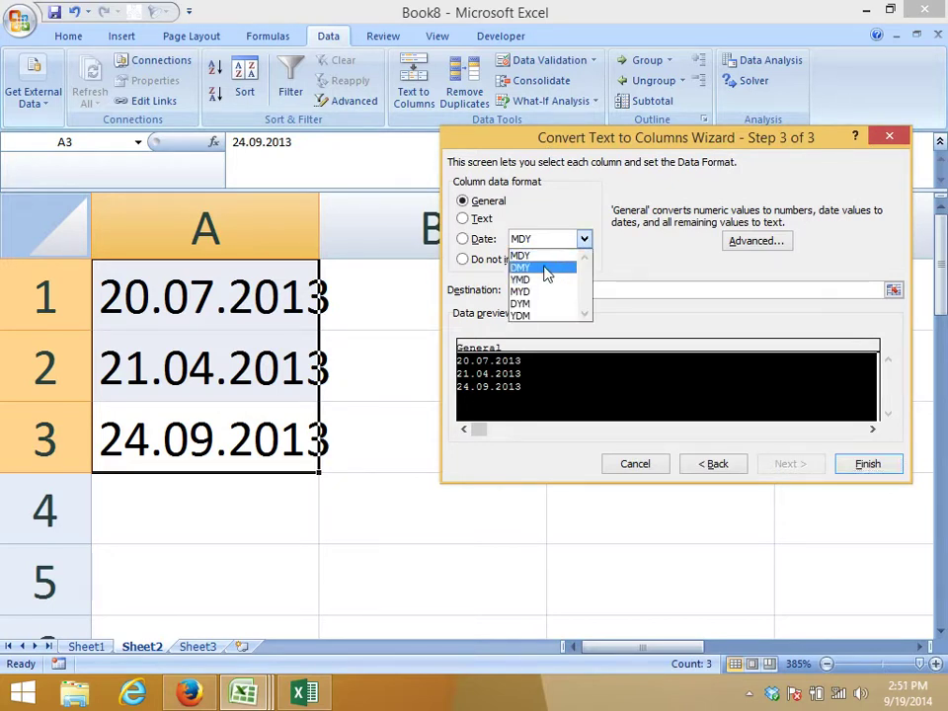
click(549, 268)
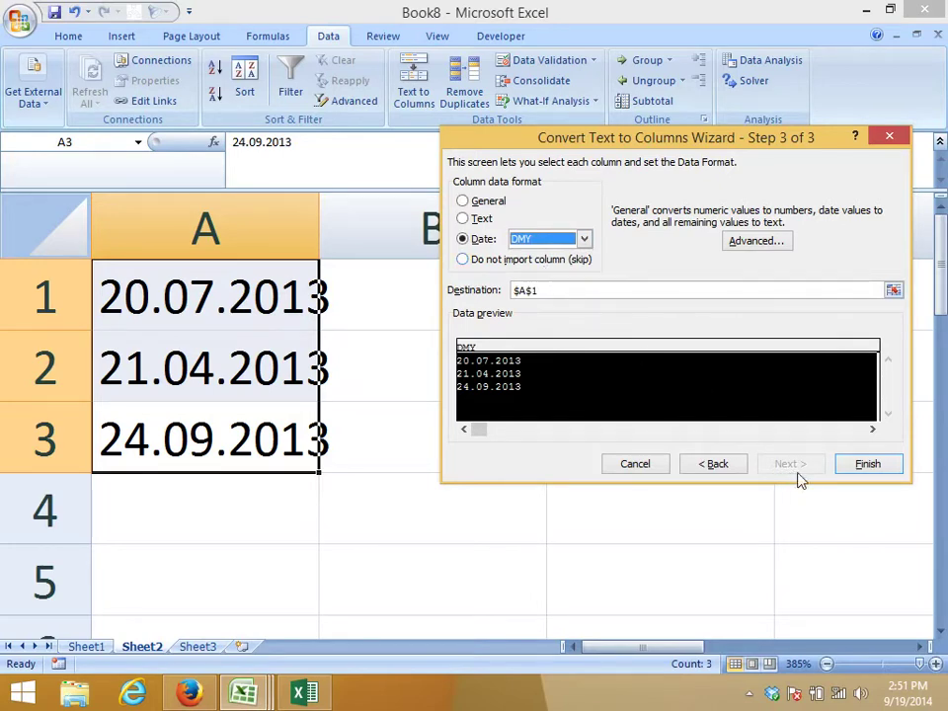
click(851, 462)
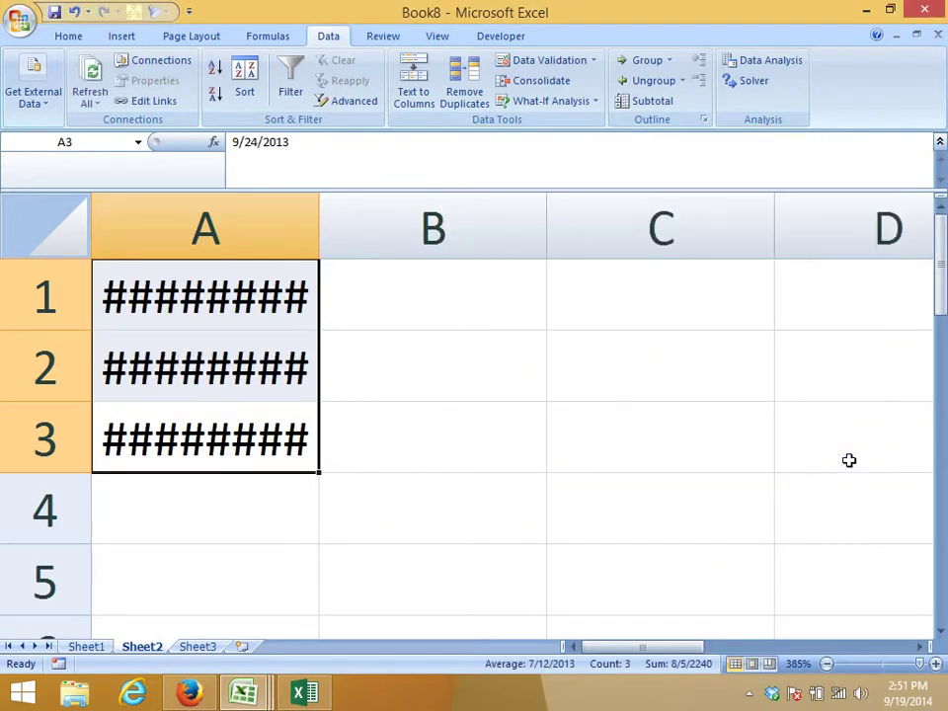
- Autofit column A to show the dates fully, then switch to Sheet3
double_click(319, 223)
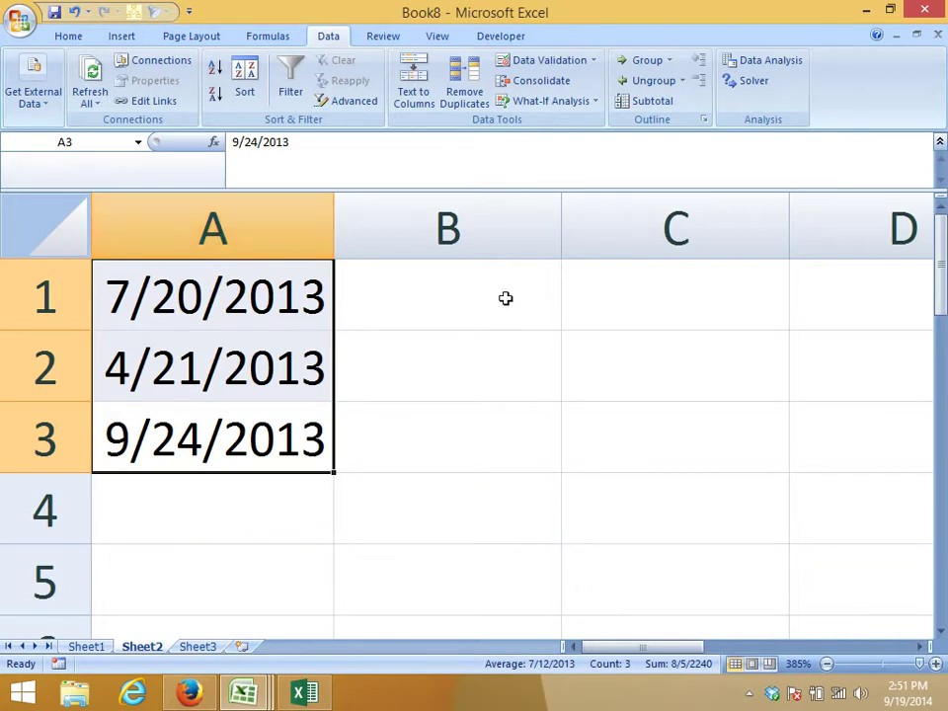
click(152, 301)
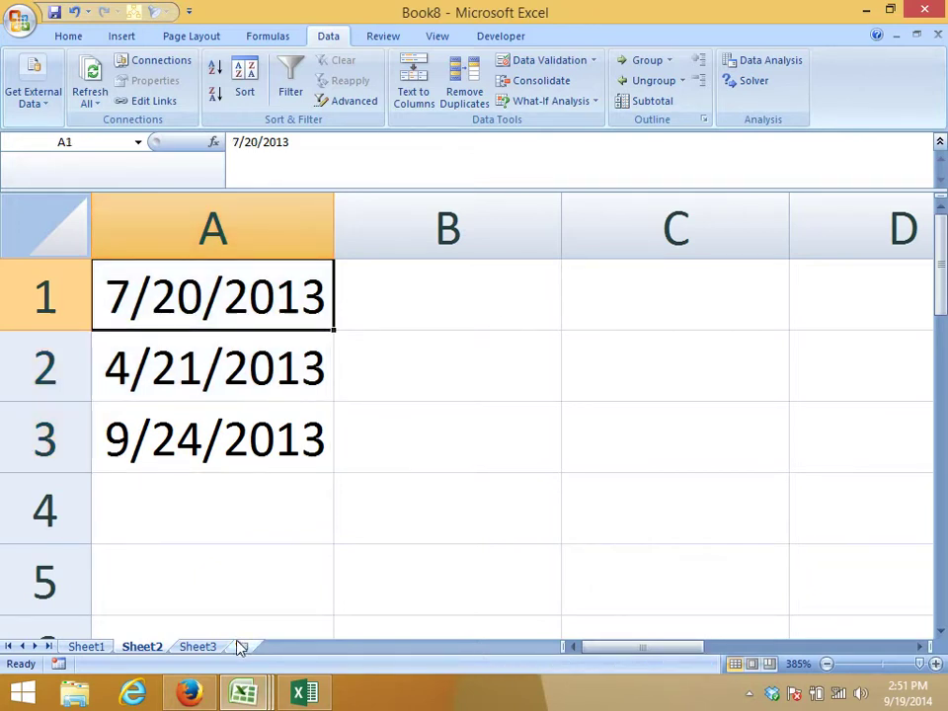
click(202, 646)
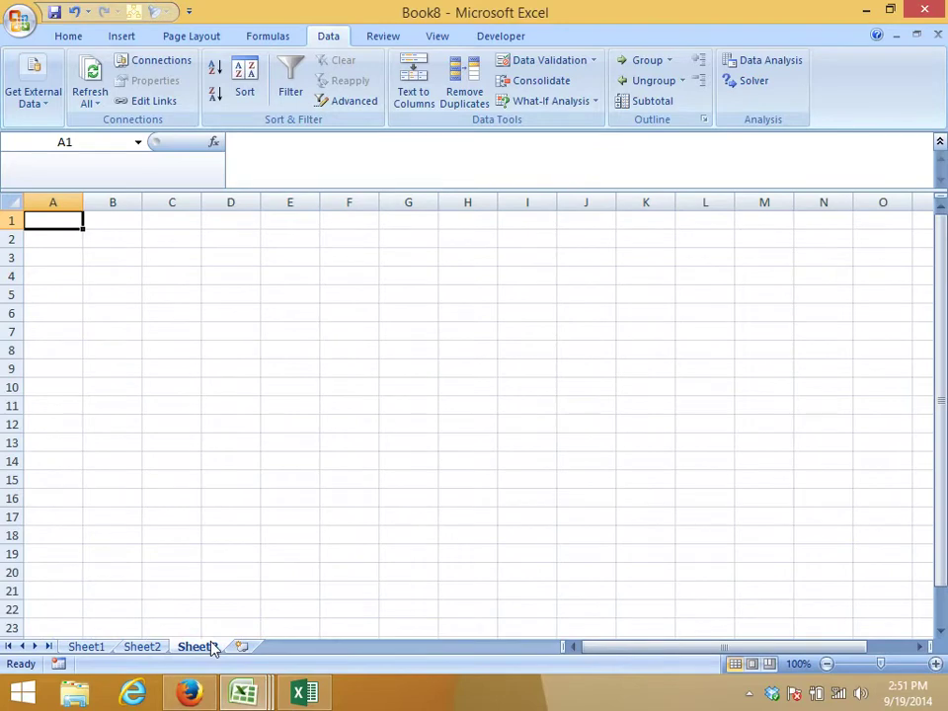
- Type the headings Name, Address and Mobile in A1:C1, then select column C
scroll(210, 647, up, 9)
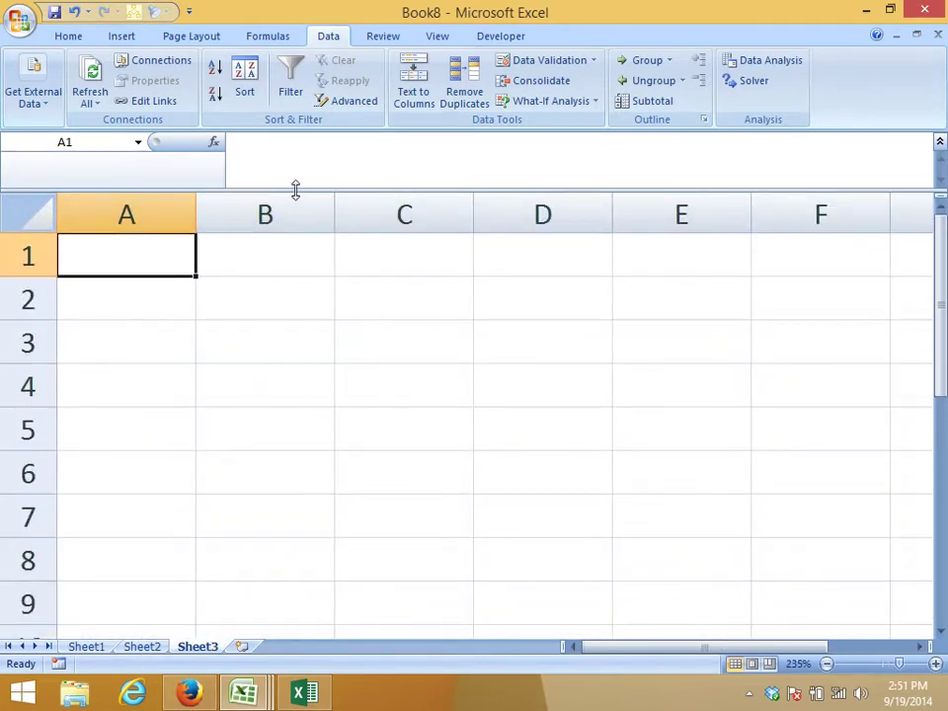
drag(295, 181, 298, 150)
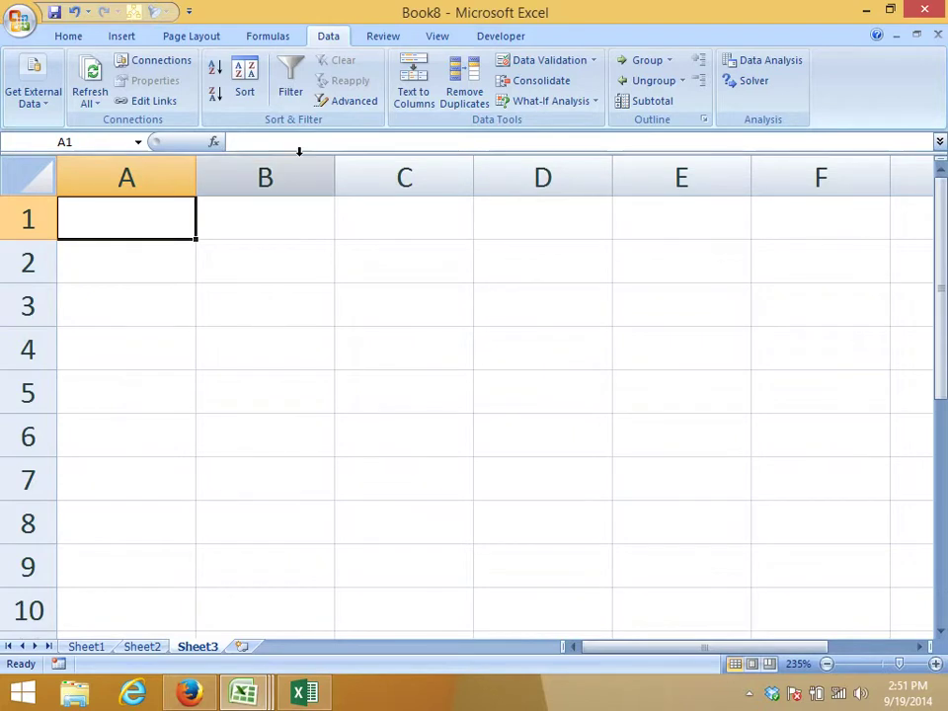
text(NAme)
click(268, 219)
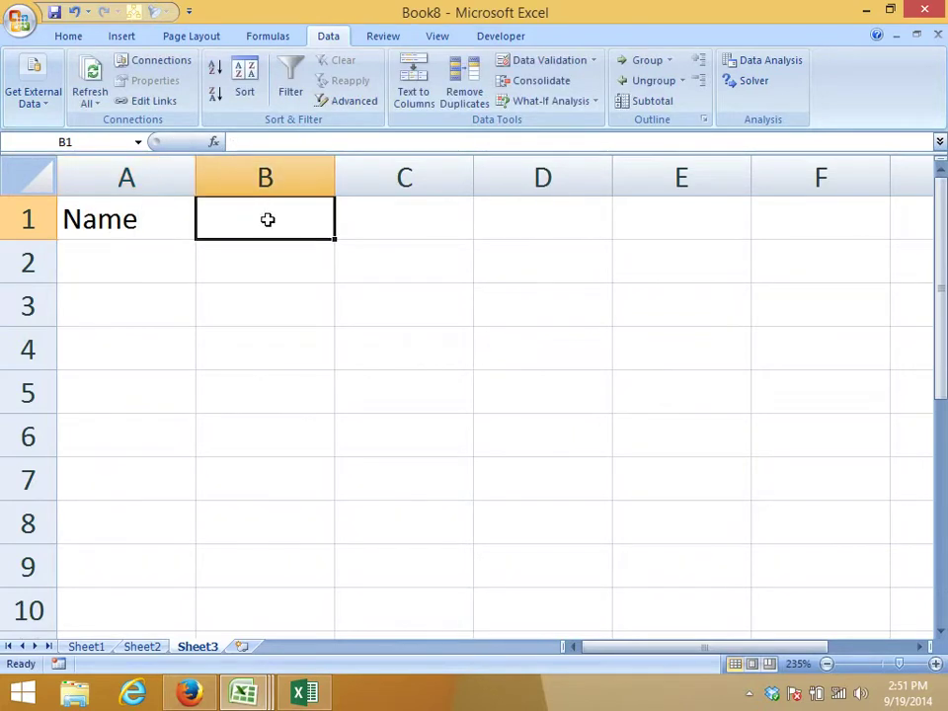
text(Addres)
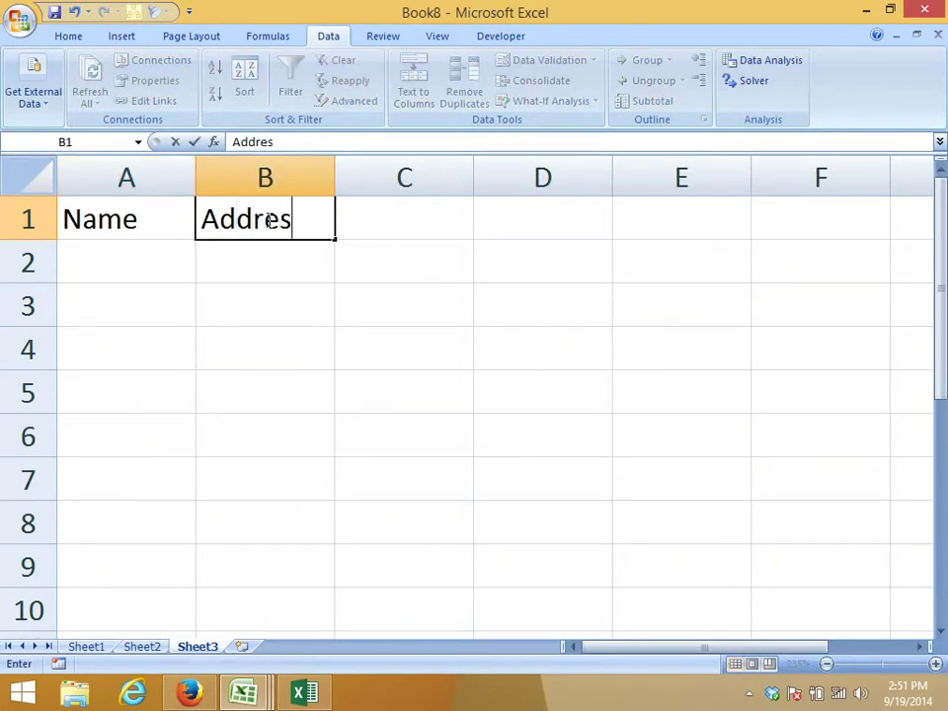
text(s)
key(Tab)
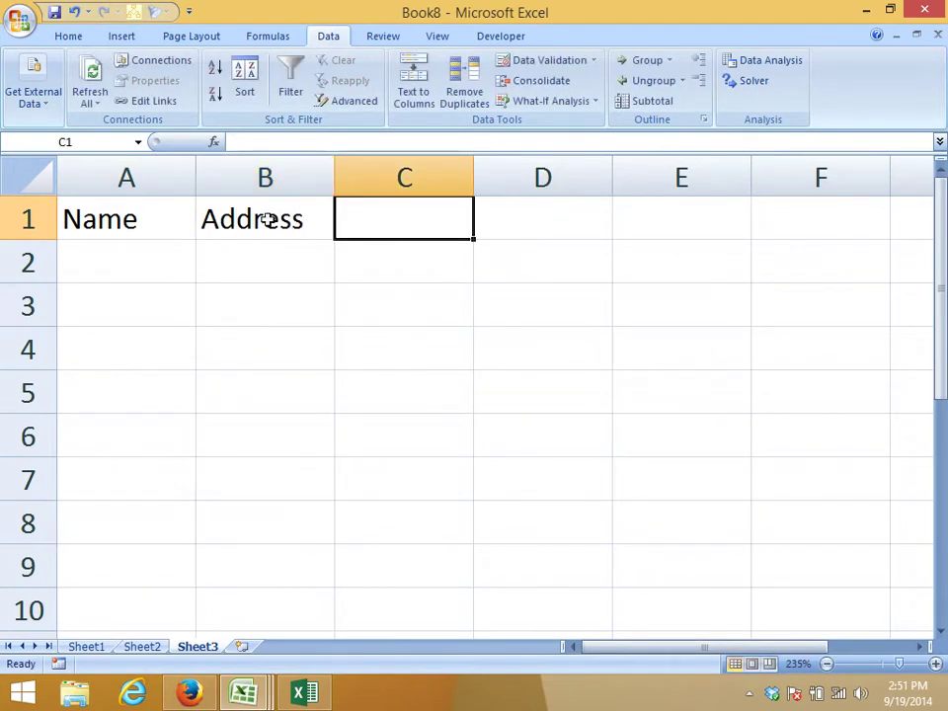
text(P)
key(BackSpace)
text(Mo)
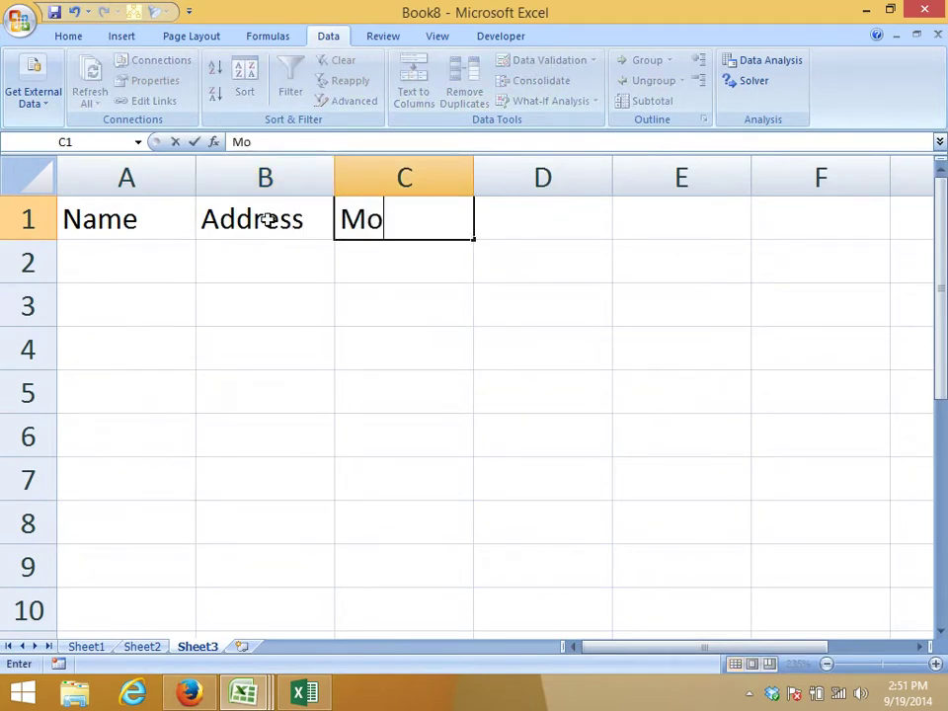
text(bile)
key(Return)
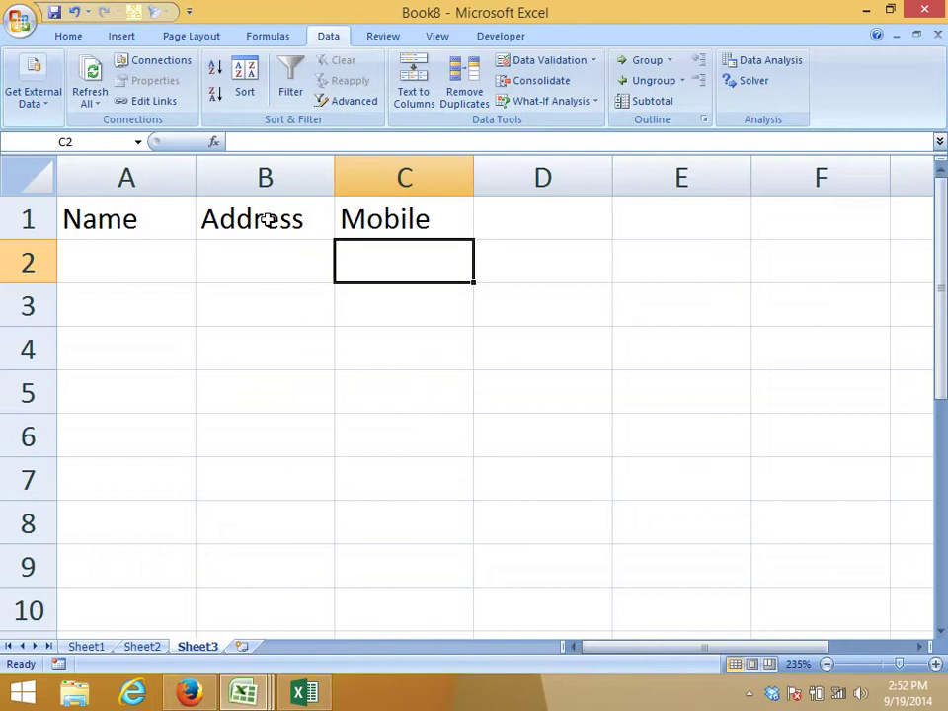
click(406, 161)
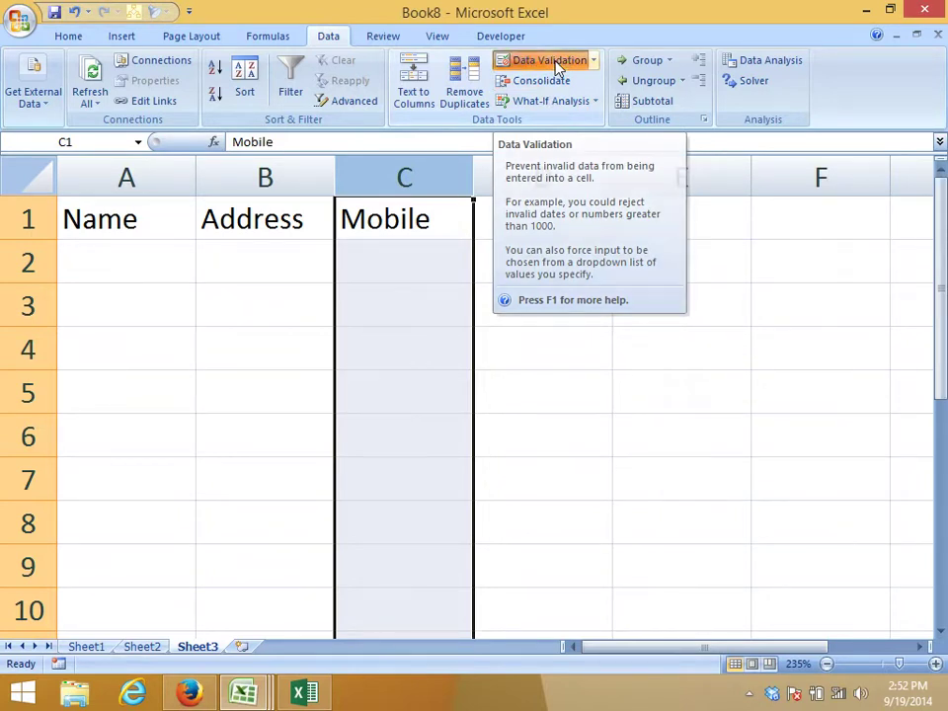
- Add a validation rule to column C: text length equal to 10
click(555, 61)
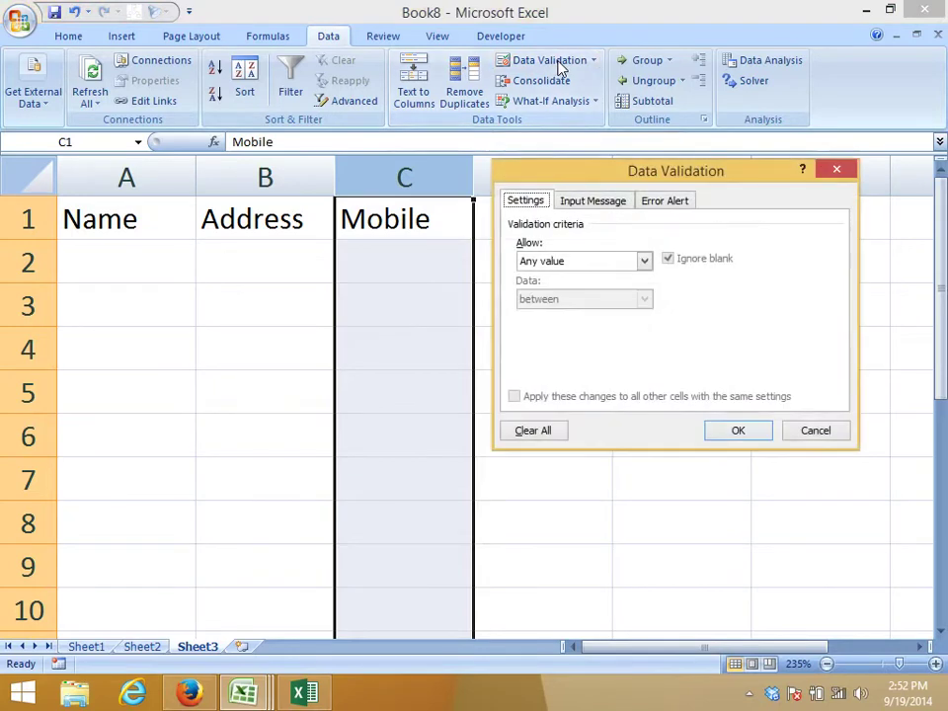
click(565, 264)
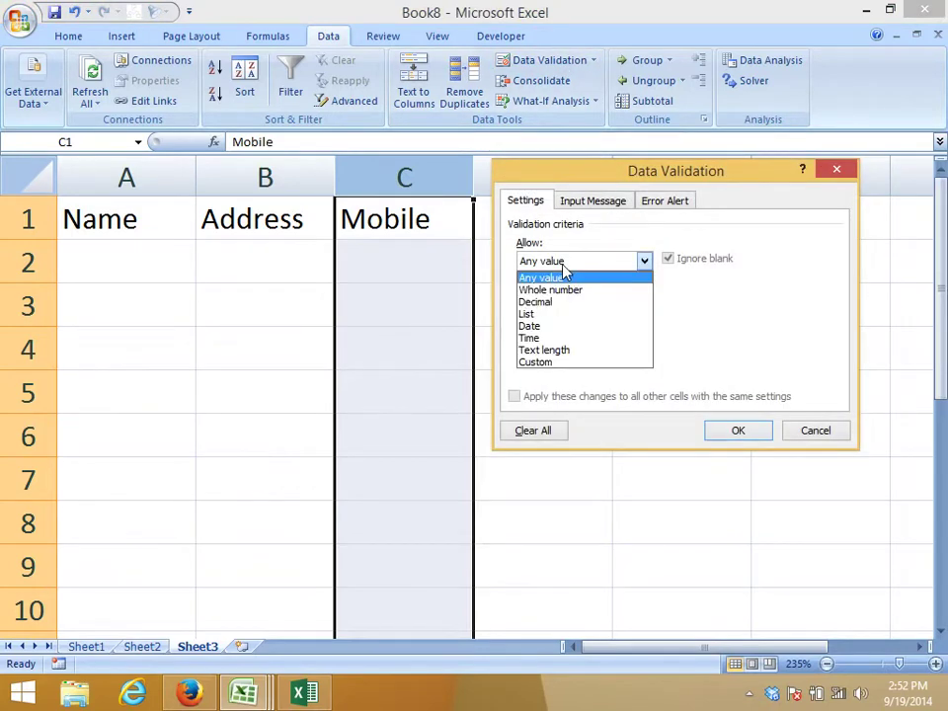
click(546, 350)
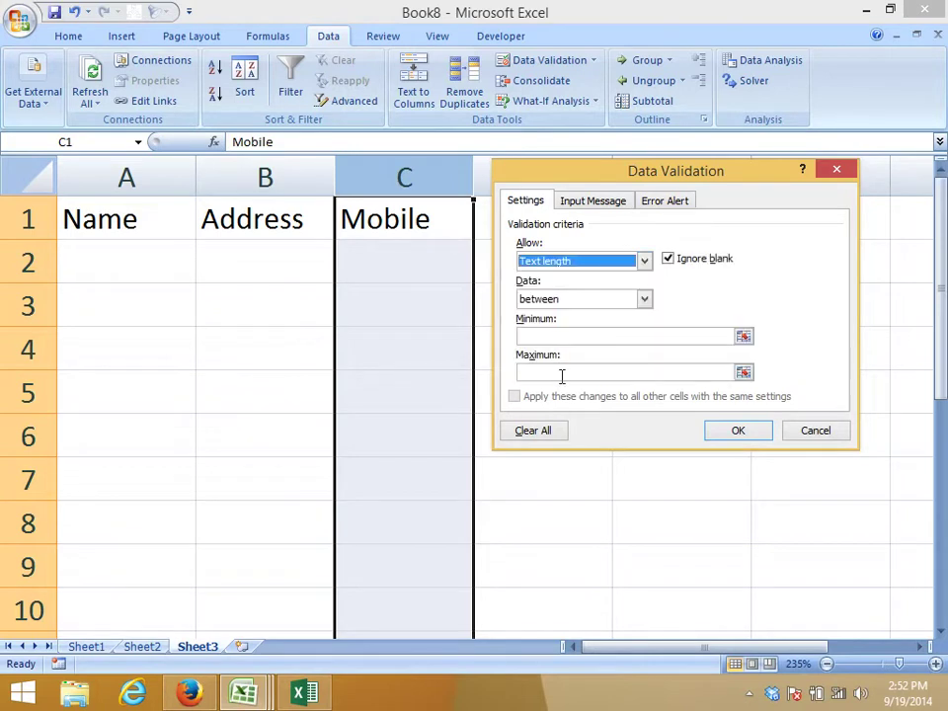
click(567, 300)
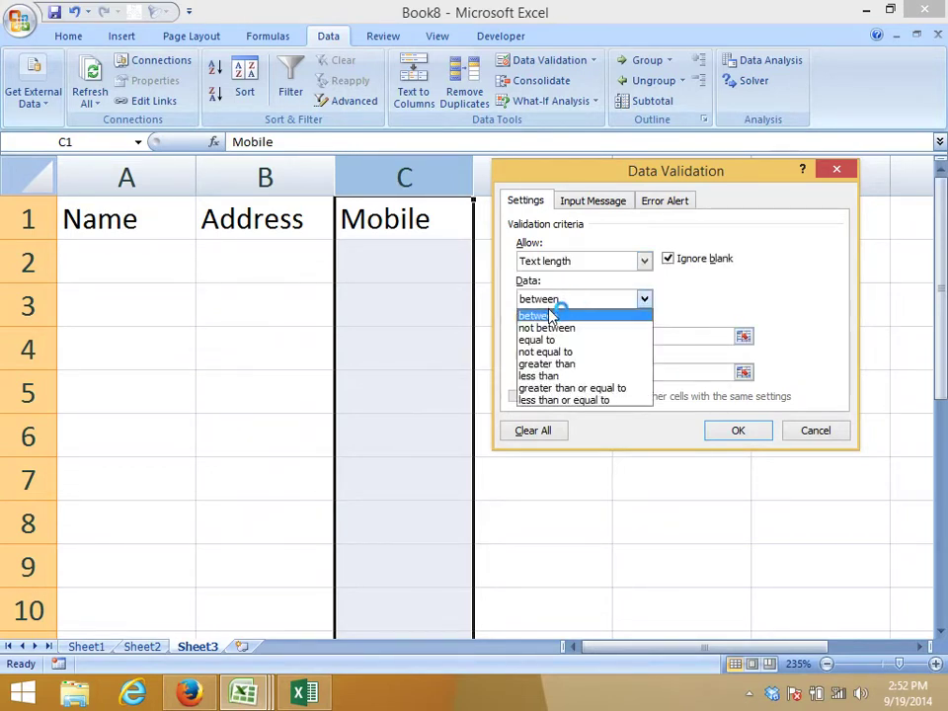
click(563, 339)
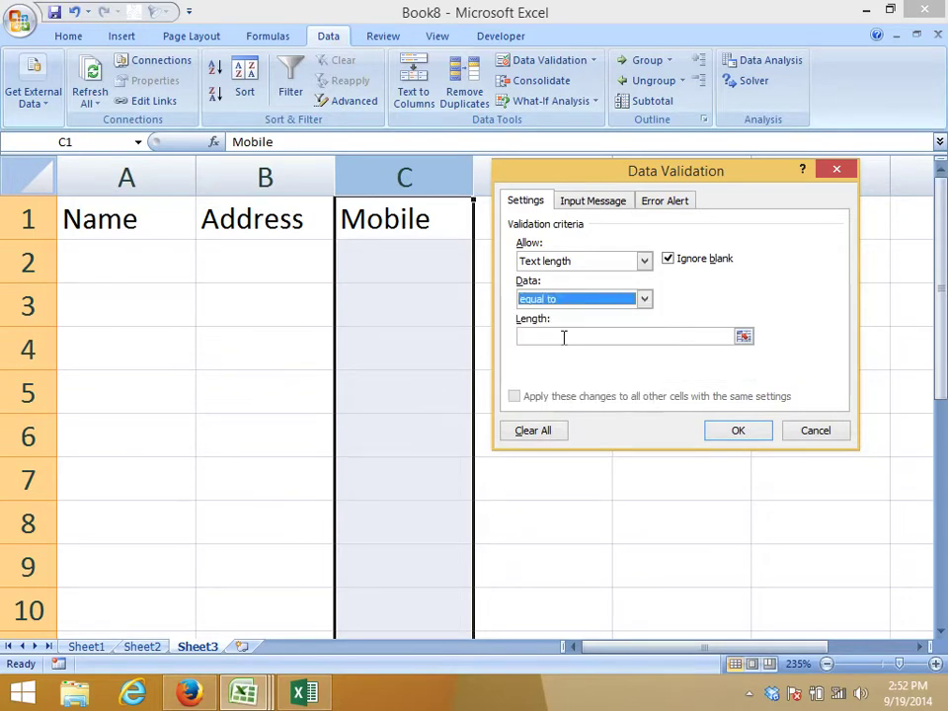
click(567, 339)
text(10)
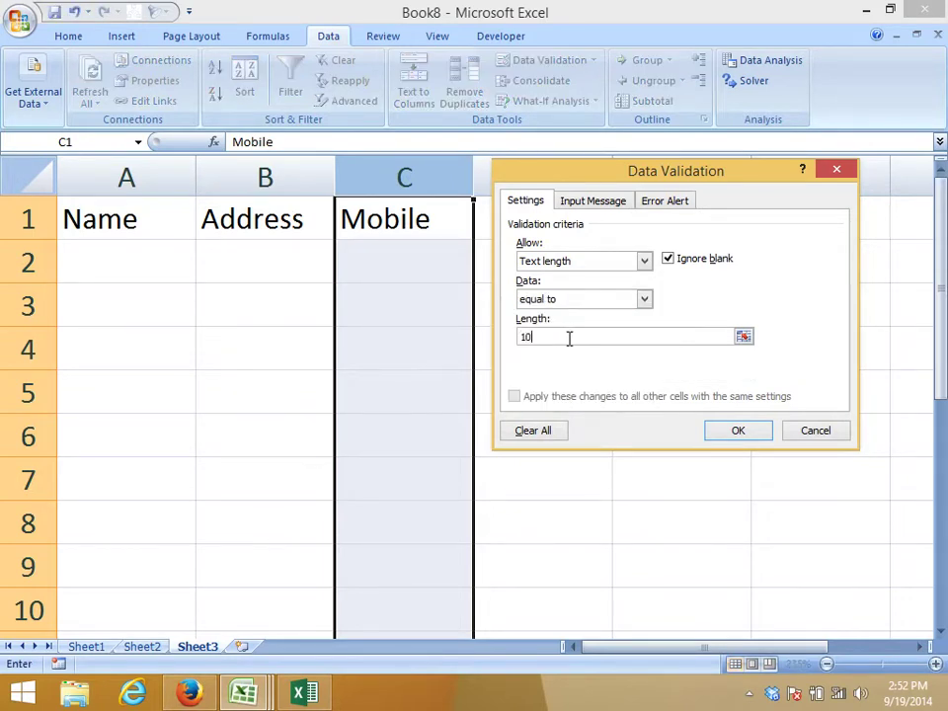
click(738, 432)
click(424, 277)
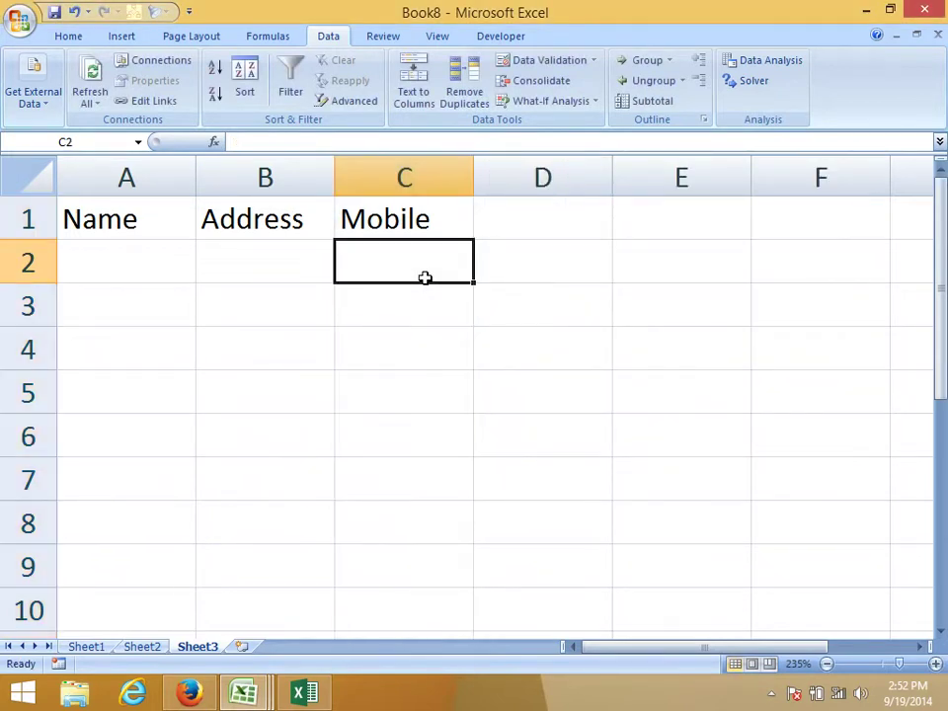
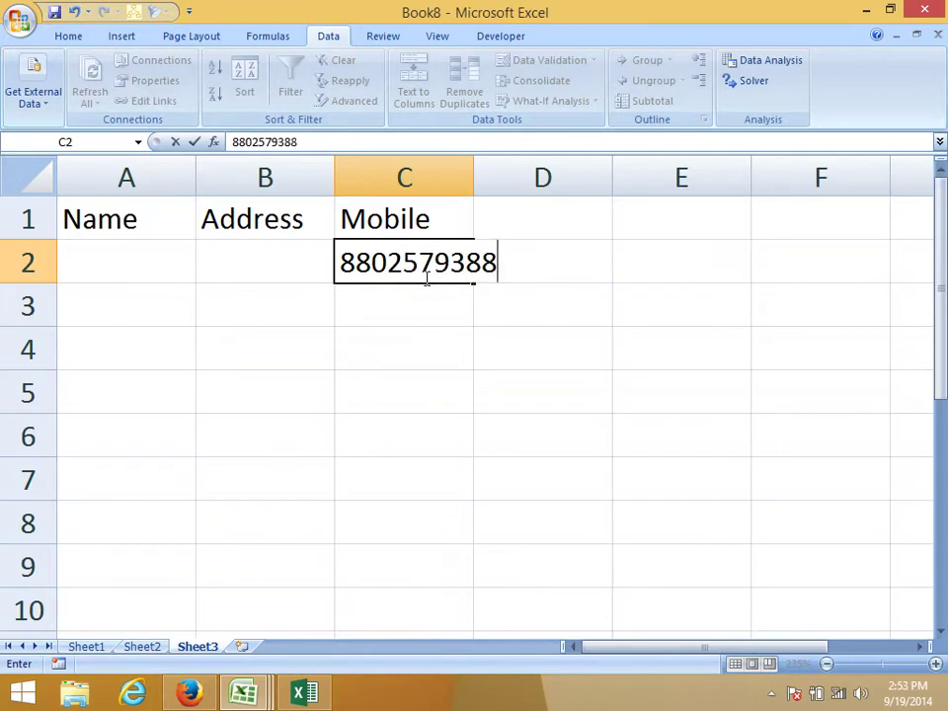
key(Return)
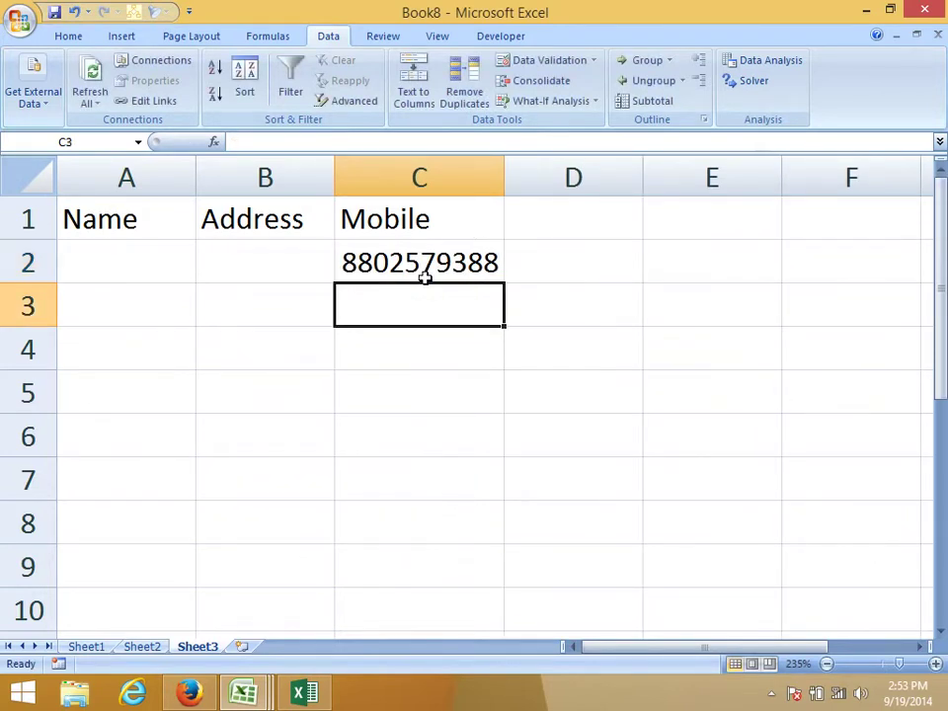
text(8797)
key(Return)
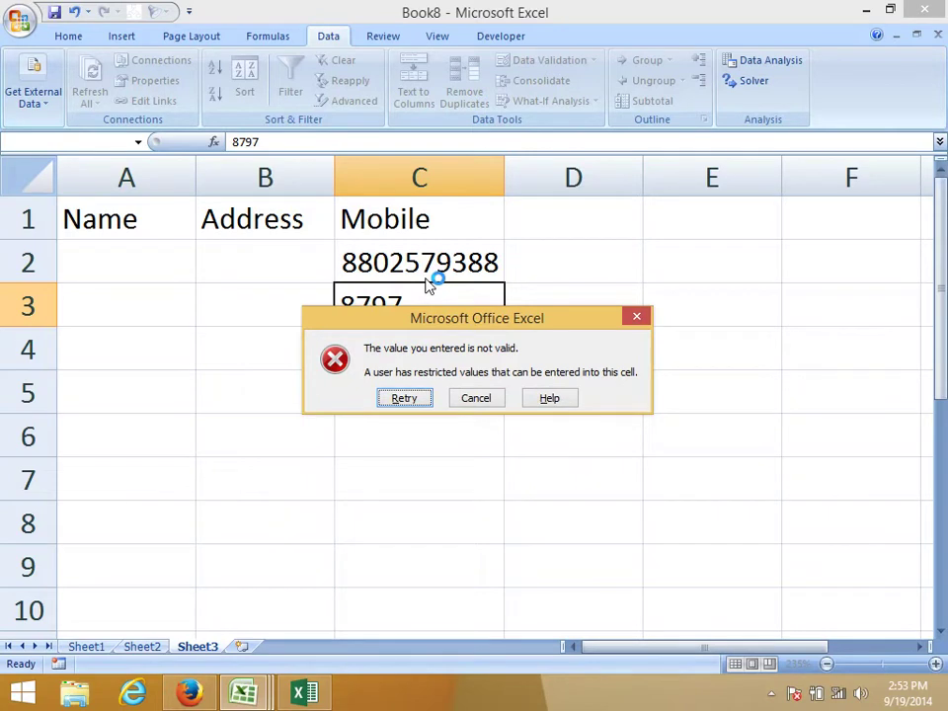
key(Return)
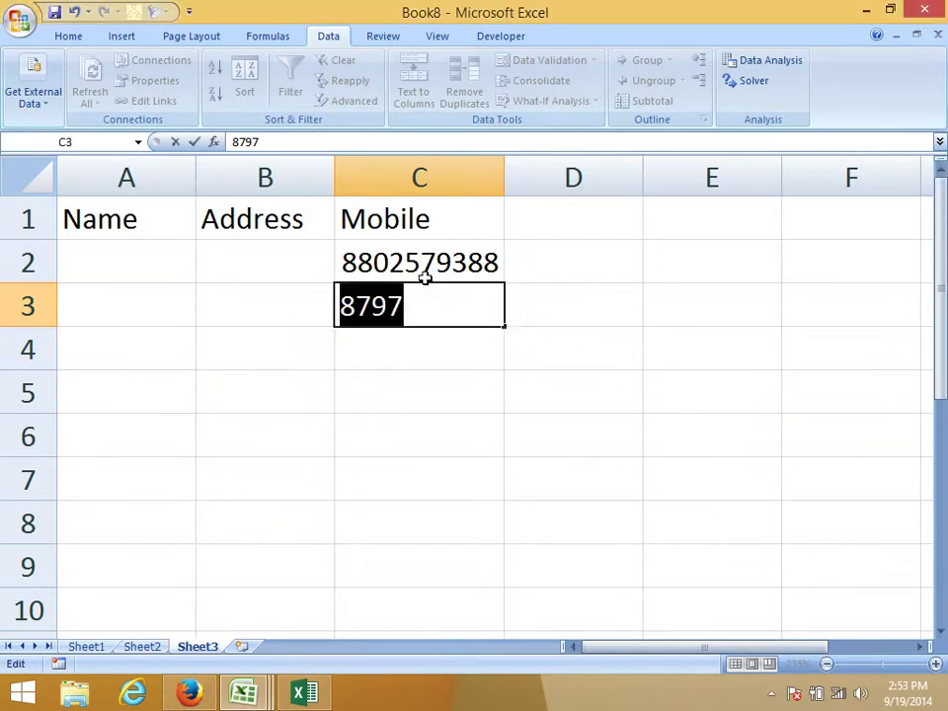
key(BackSpace)
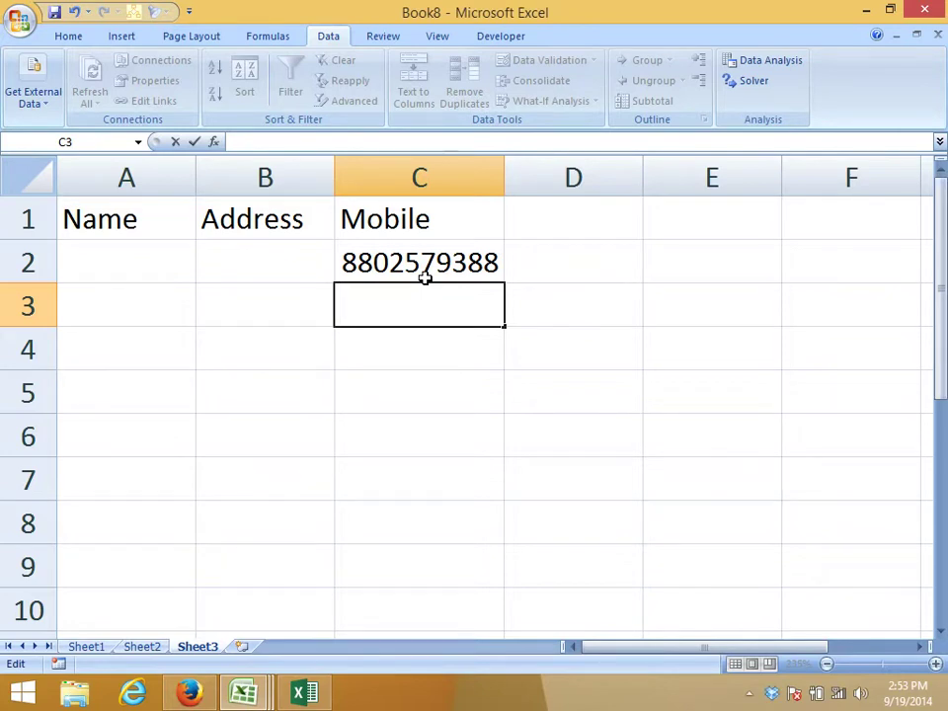
key(Return)
key(Up)
key(Up)
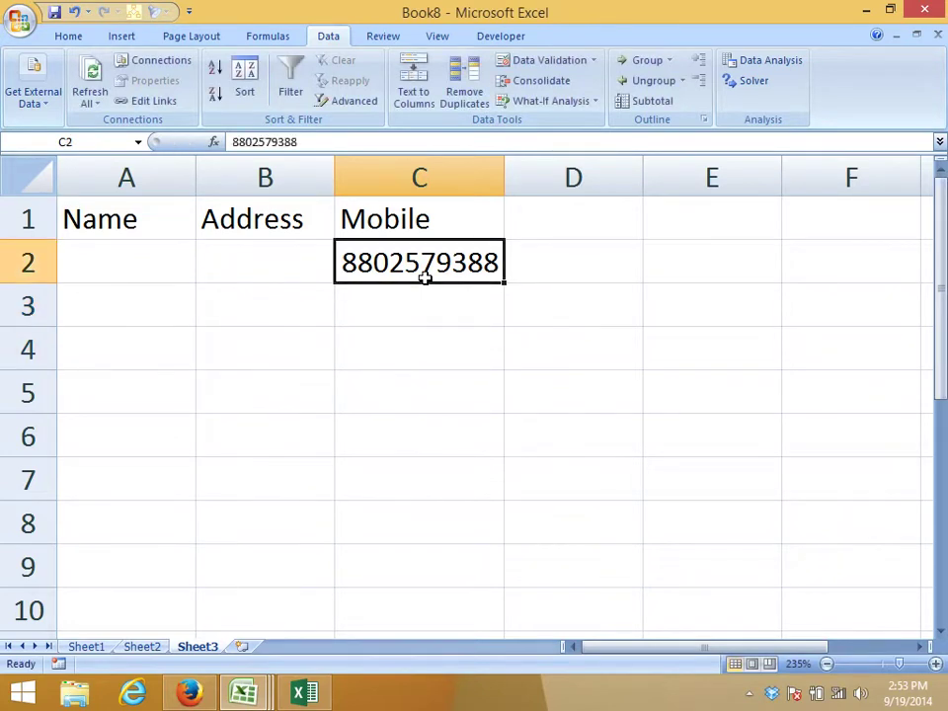
key(Up)
key(Right)
- Type MRP in D1 and restrict column D to whole numbers greater than 0
text(M)
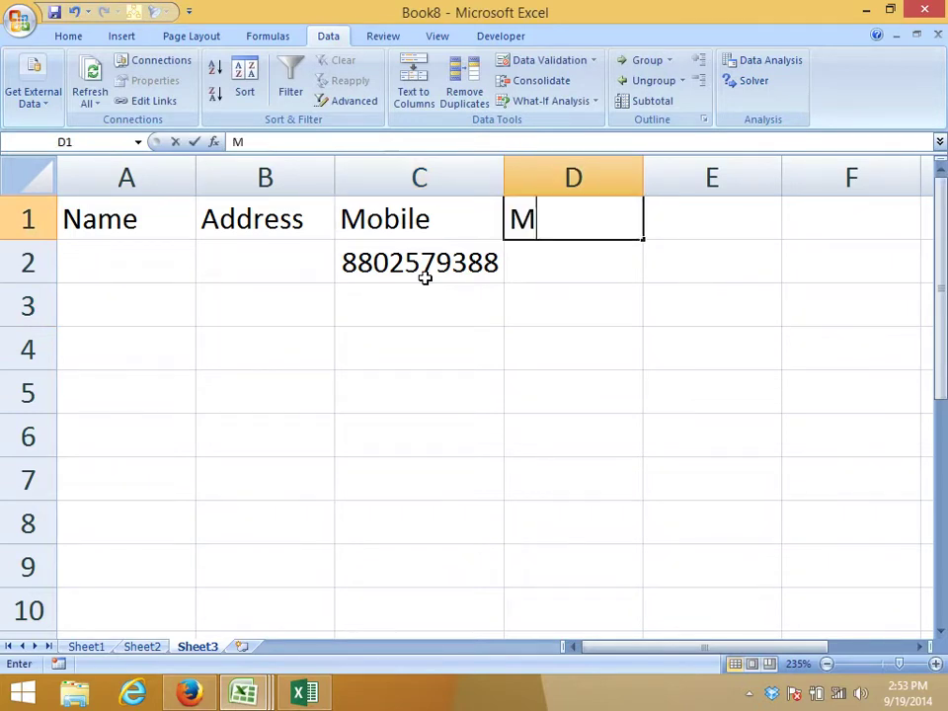
text(RP)
key(Return)
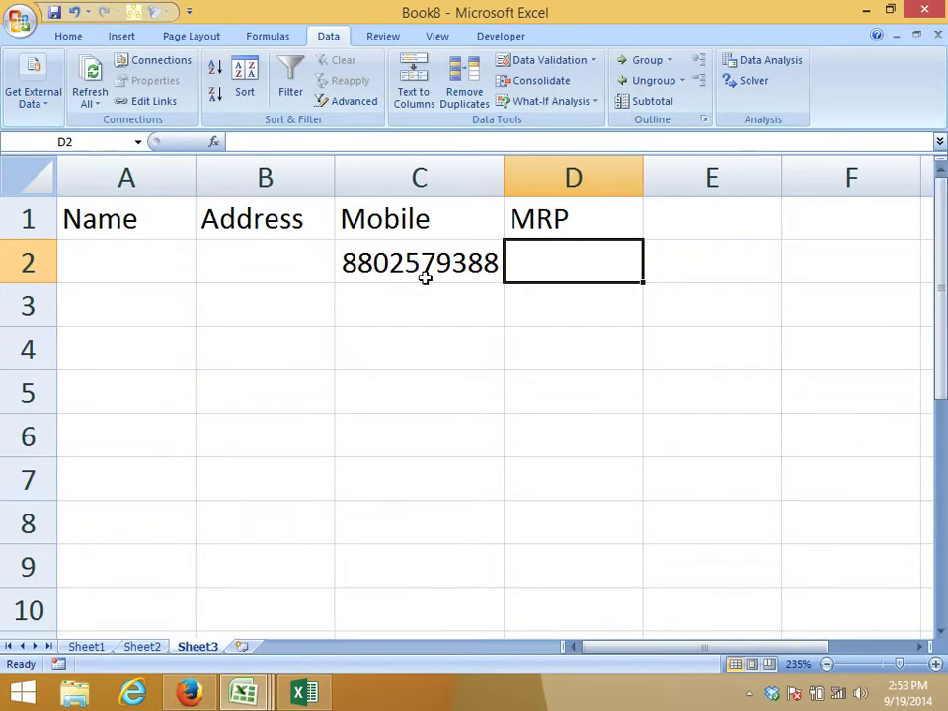
click(628, 167)
click(549, 61)
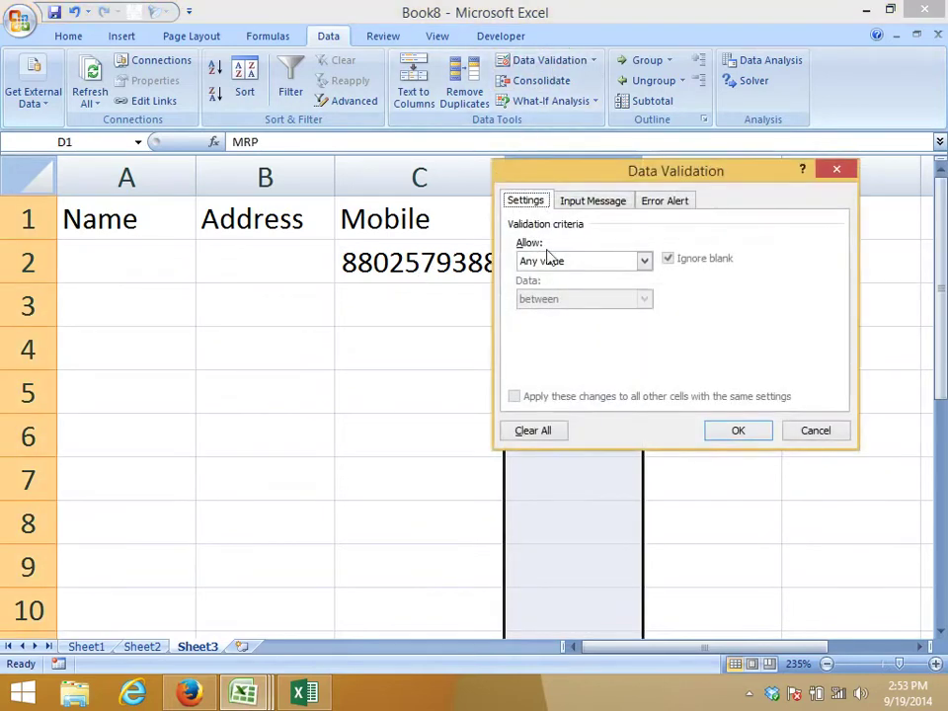
click(641, 261)
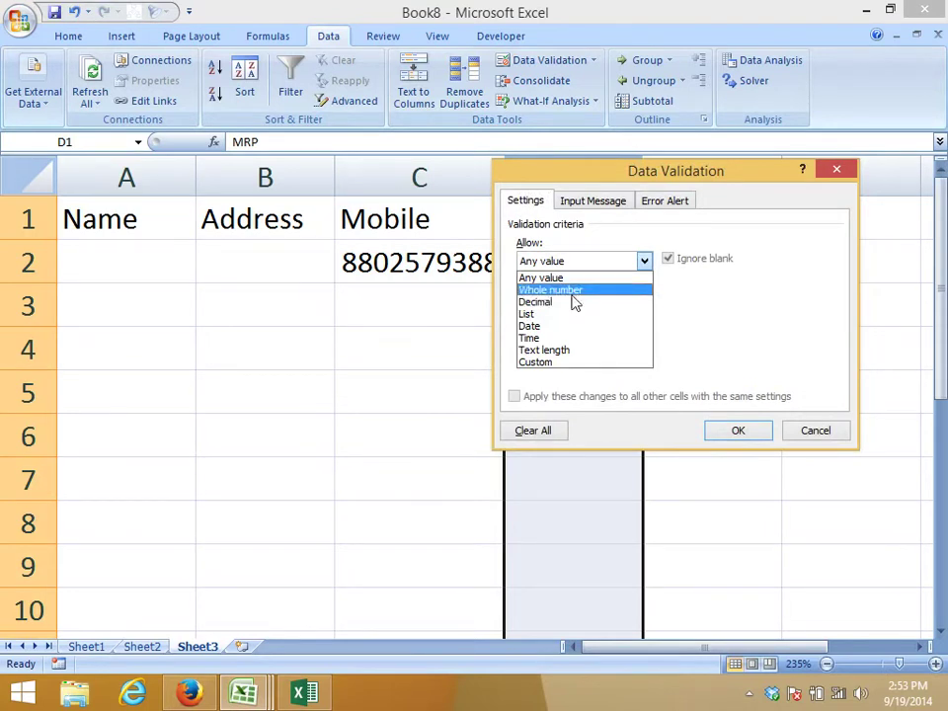
click(570, 295)
click(571, 300)
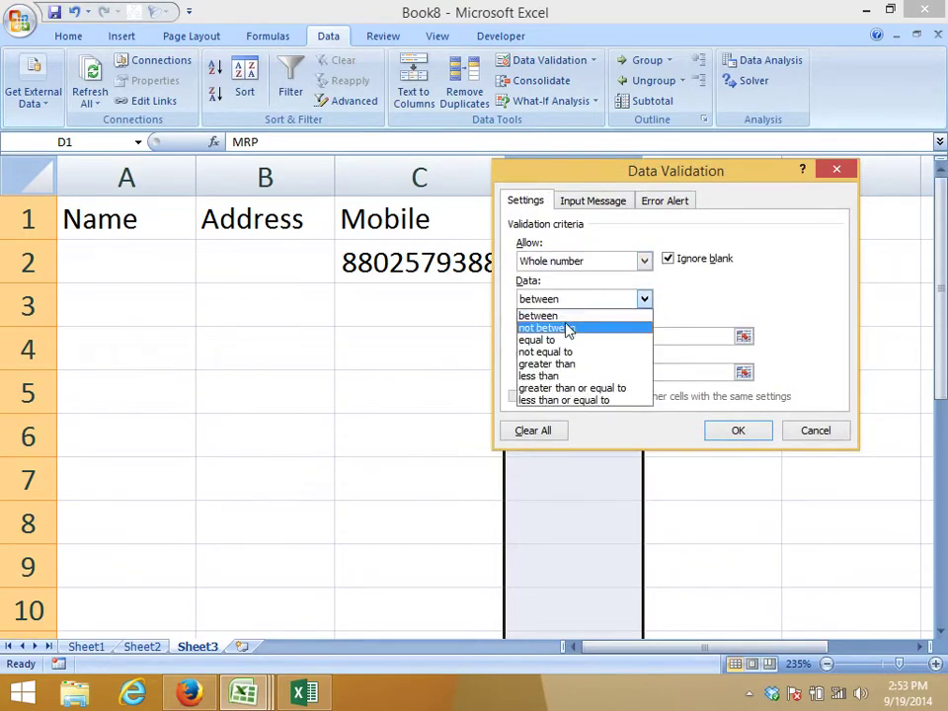
click(575, 364)
click(577, 334)
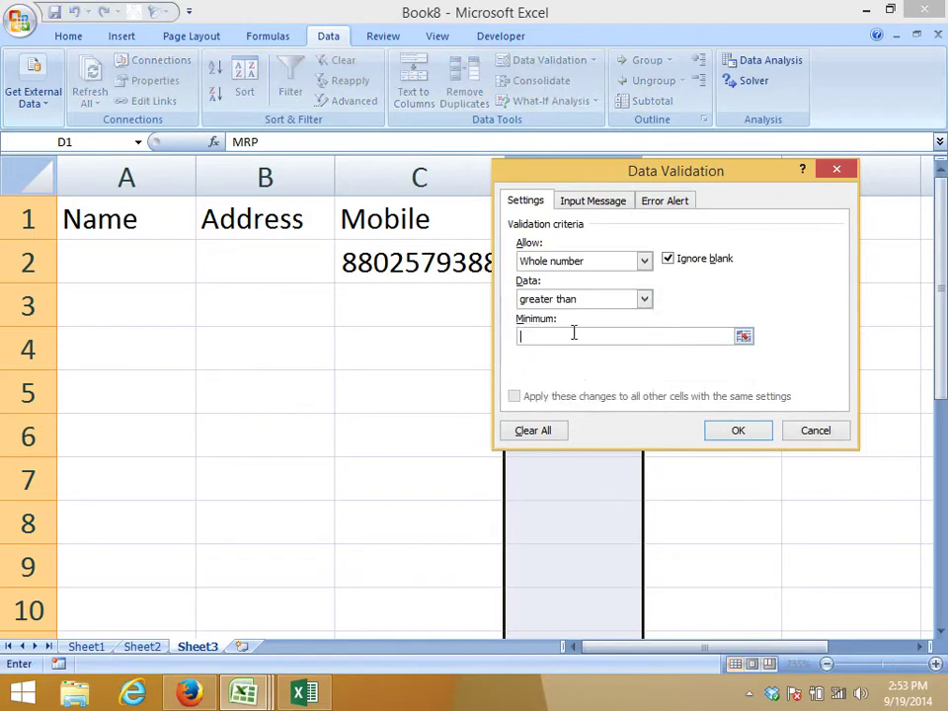
text(0)
click(738, 432)
- Try 98.90 in D2, see it rejected, then enter 0987
click(596, 259)
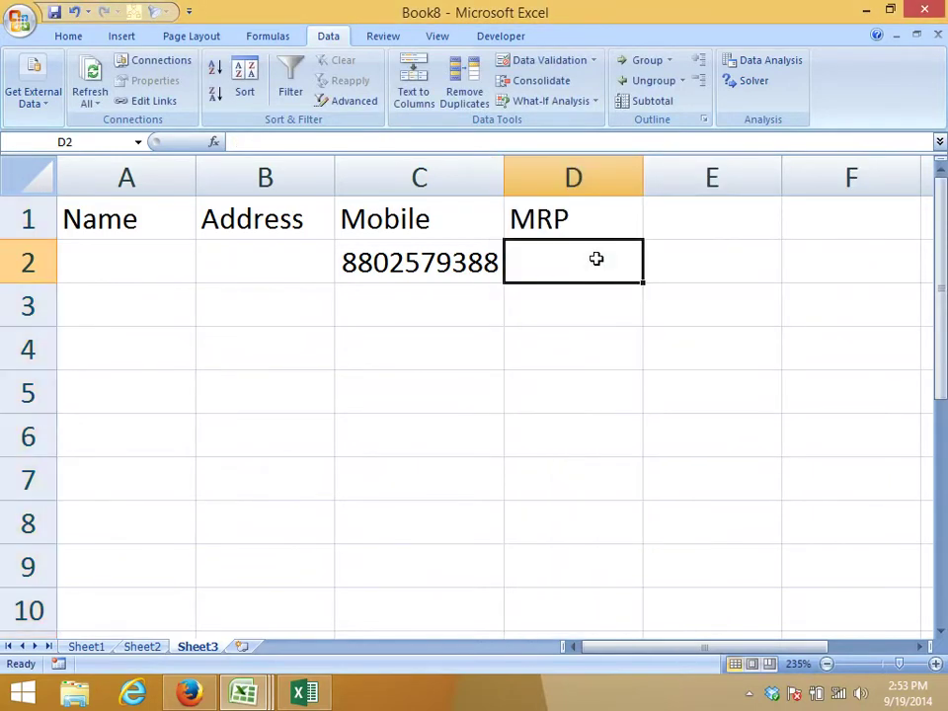
text(98)
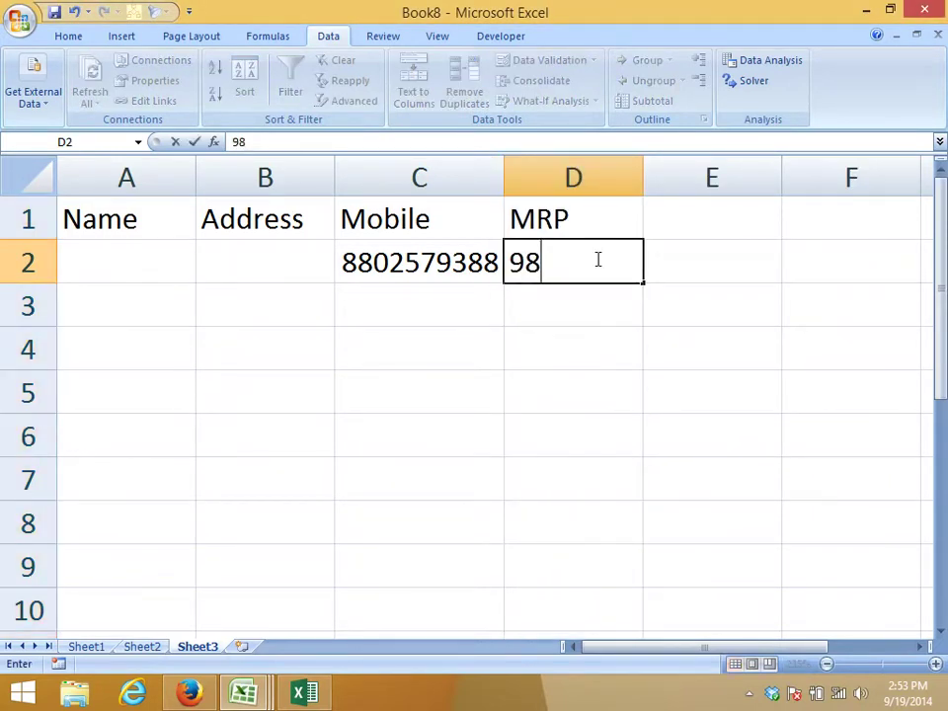
text(.90)
key(Return)
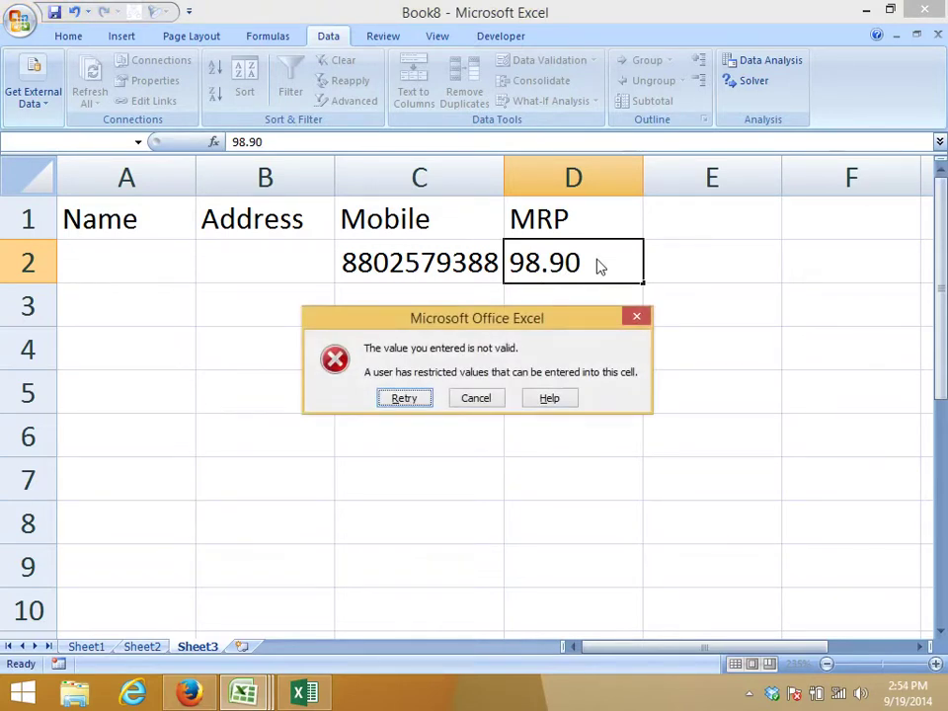
key(Return)
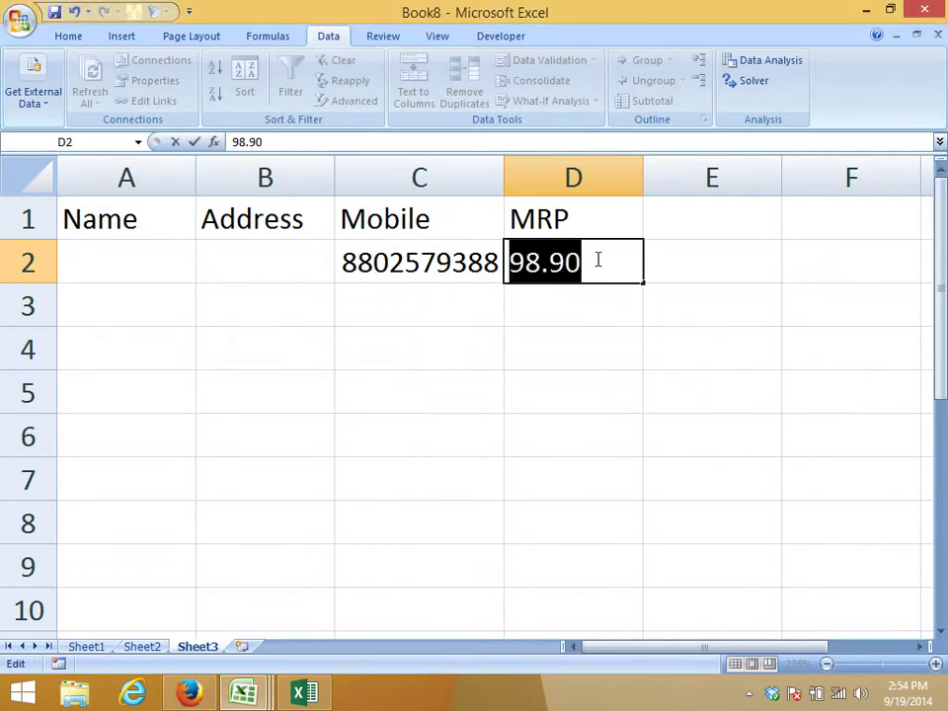
key(BackSpace)
text(0987)
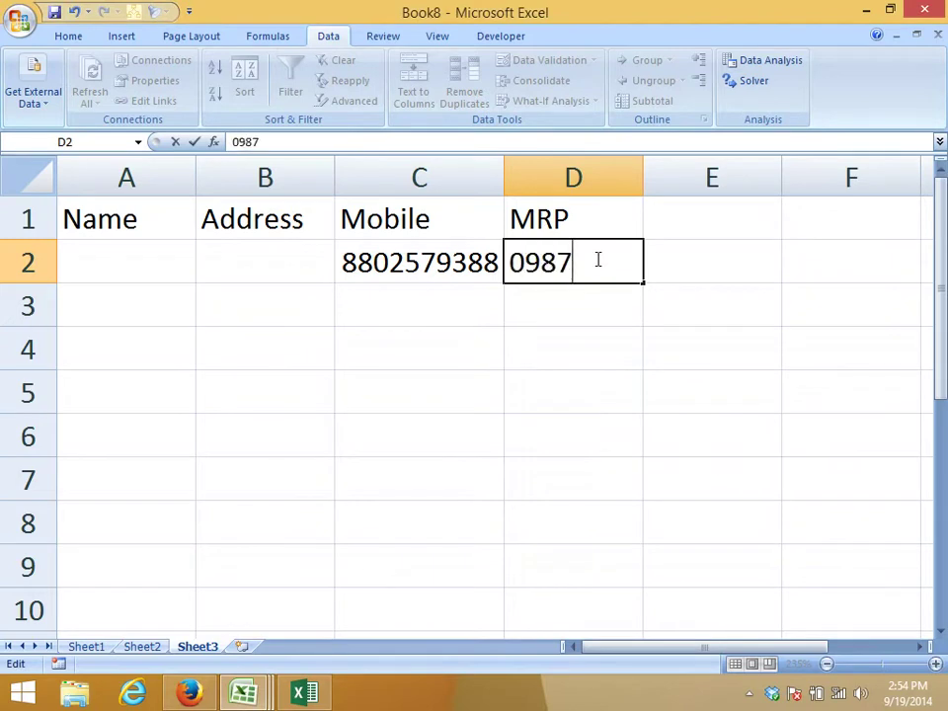
key(Return)
click(596, 260)
- Try -098 in D2, see it rejected, and leave D2 empty
text(-)
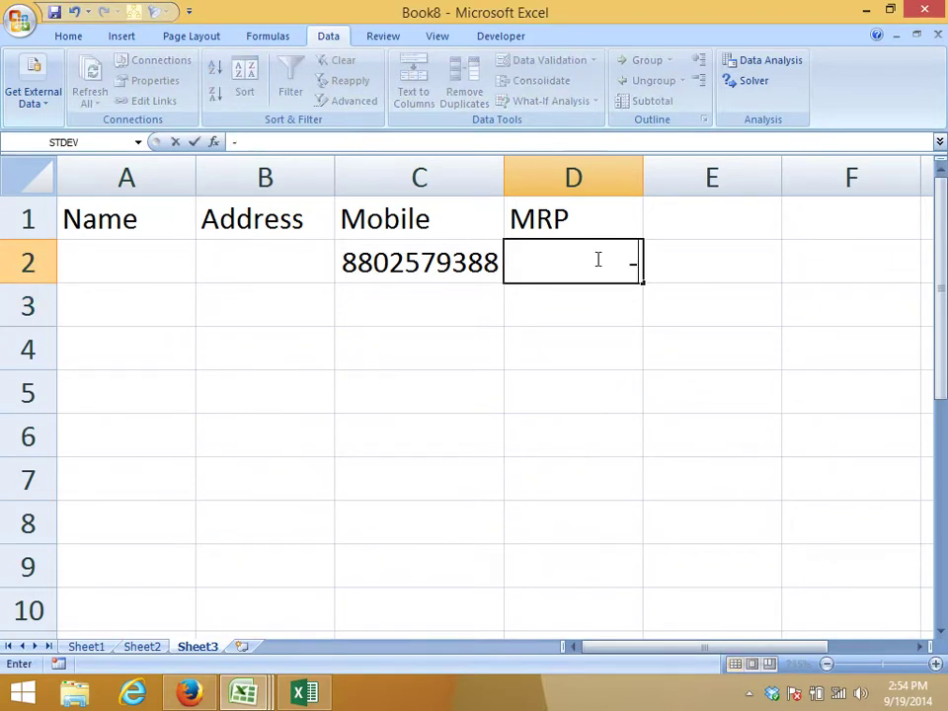
text(098)
key(Return)
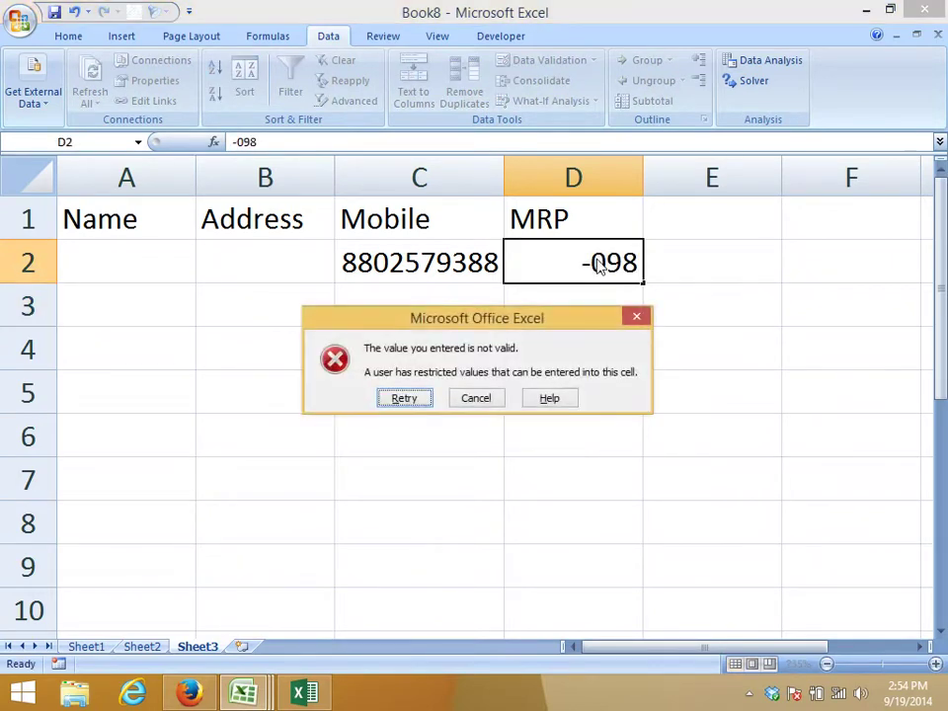
key(Return)
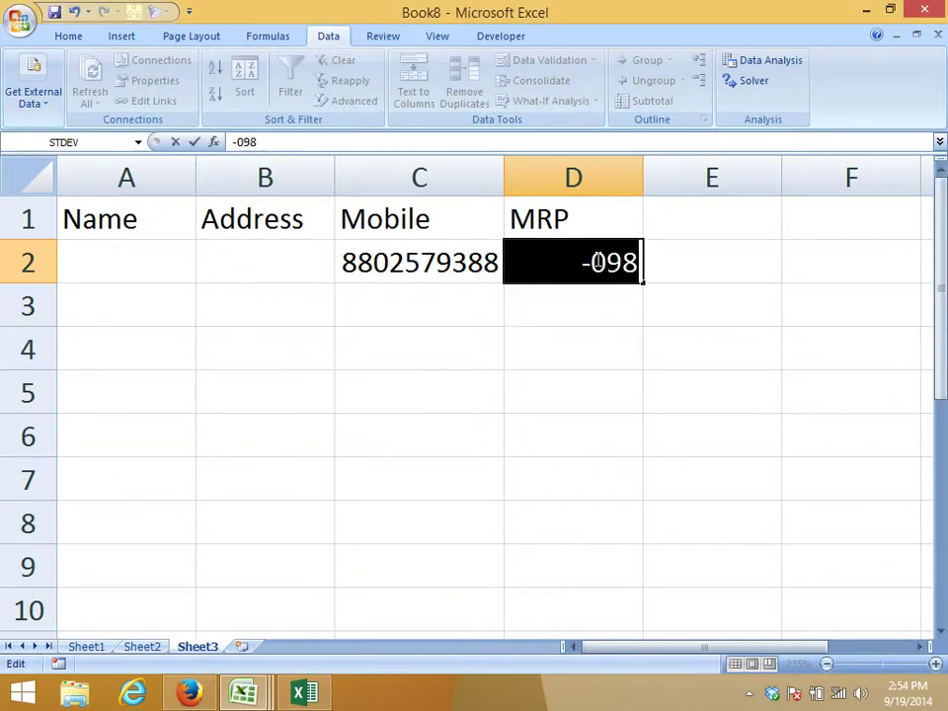
key(BackSpace)
key(Return)
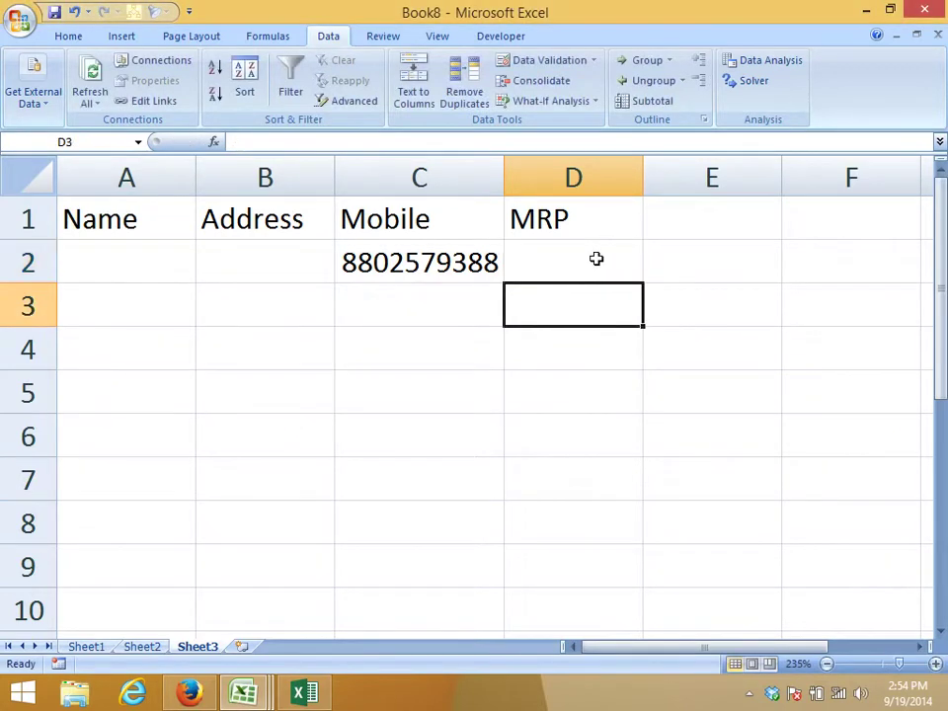
key(Up)
key(Up)
key(Right)
- Type the heading City in E1 and return to cell E2
text(Ci)
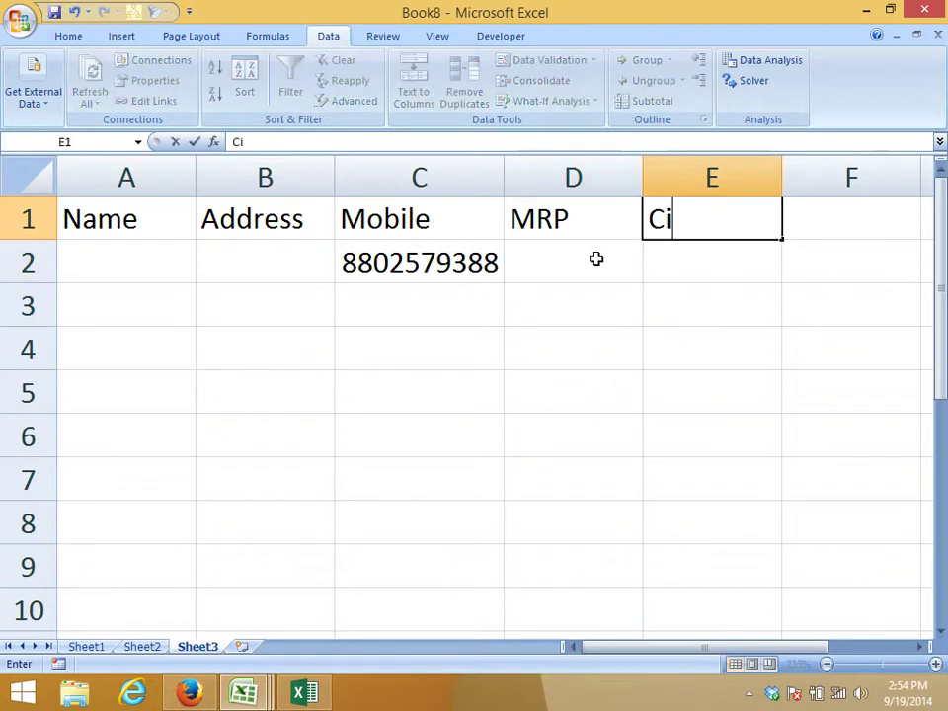
text(ty)
key(Return)
key(Right)
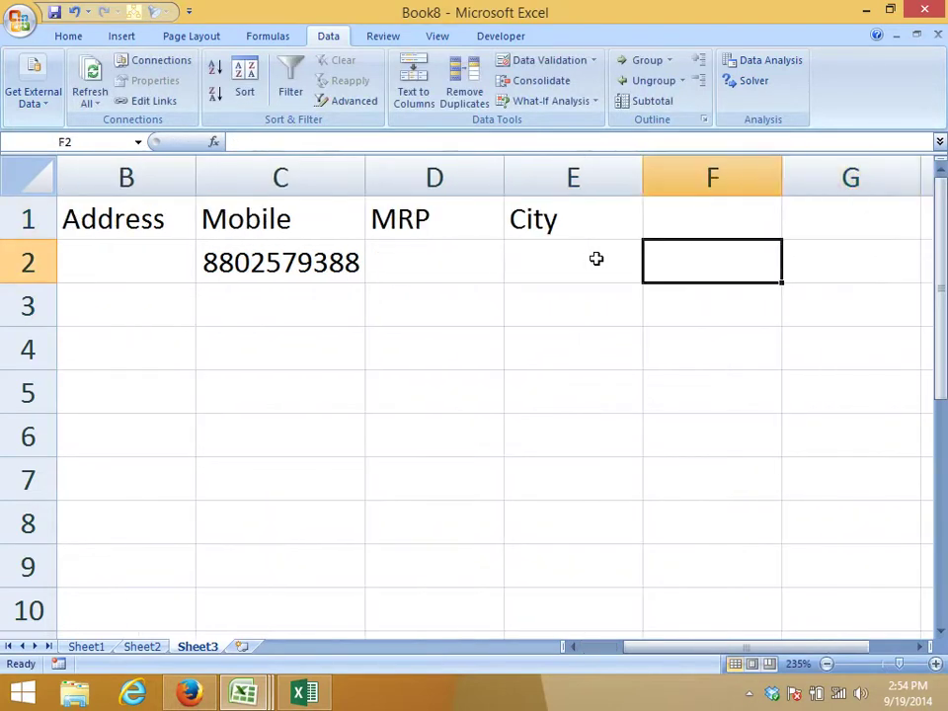
key(Left)
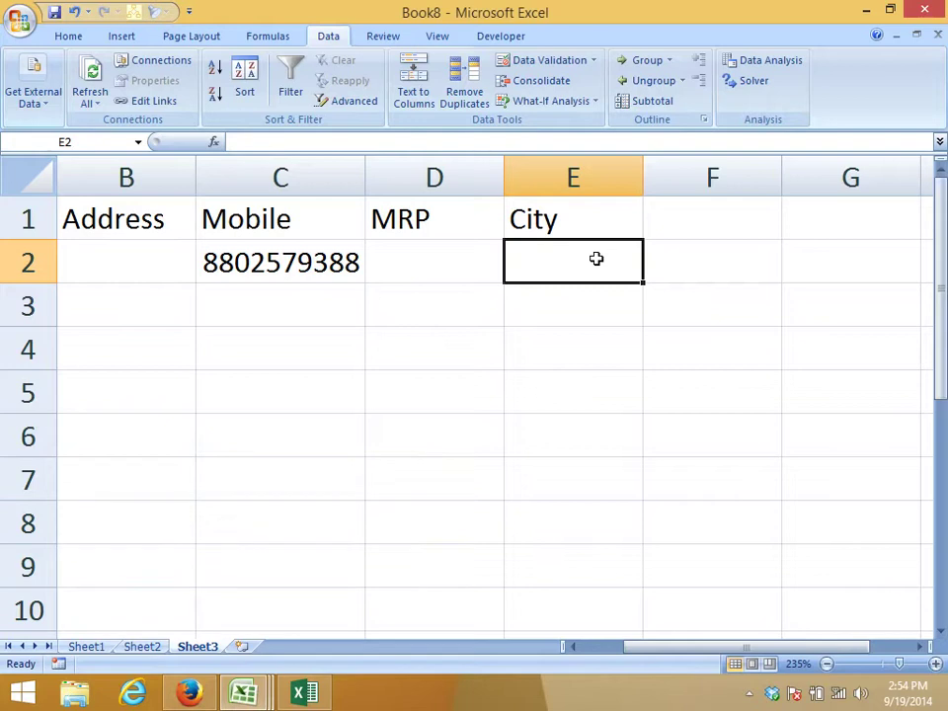
- Give column E a List validation with source New Delhi,Pune,Noida,Patna,Kanpur, then select E2
click(576, 179)
click(571, 61)
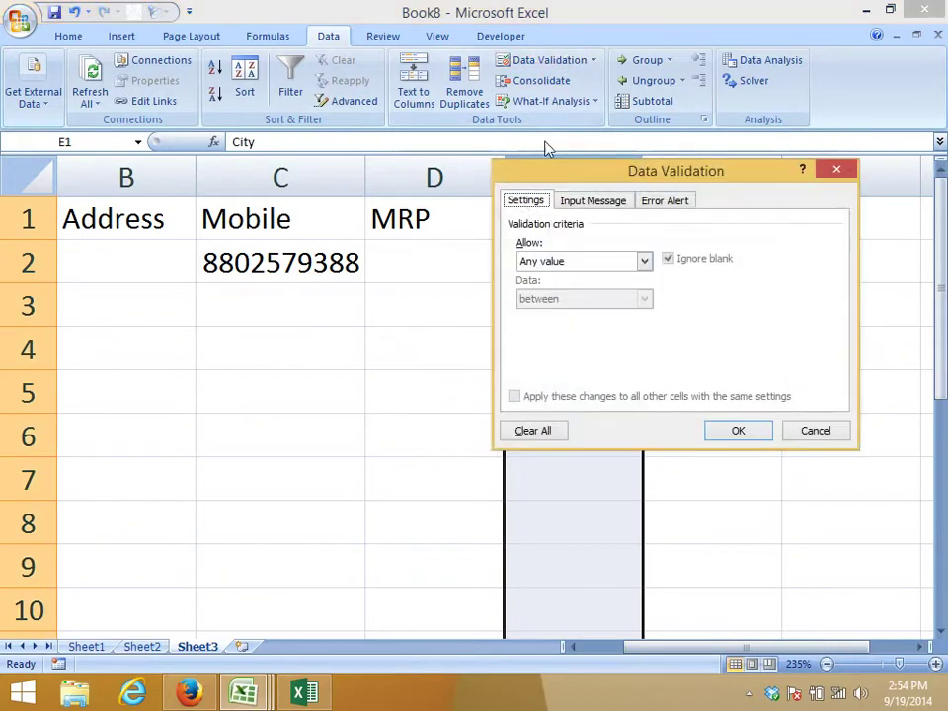
click(553, 263)
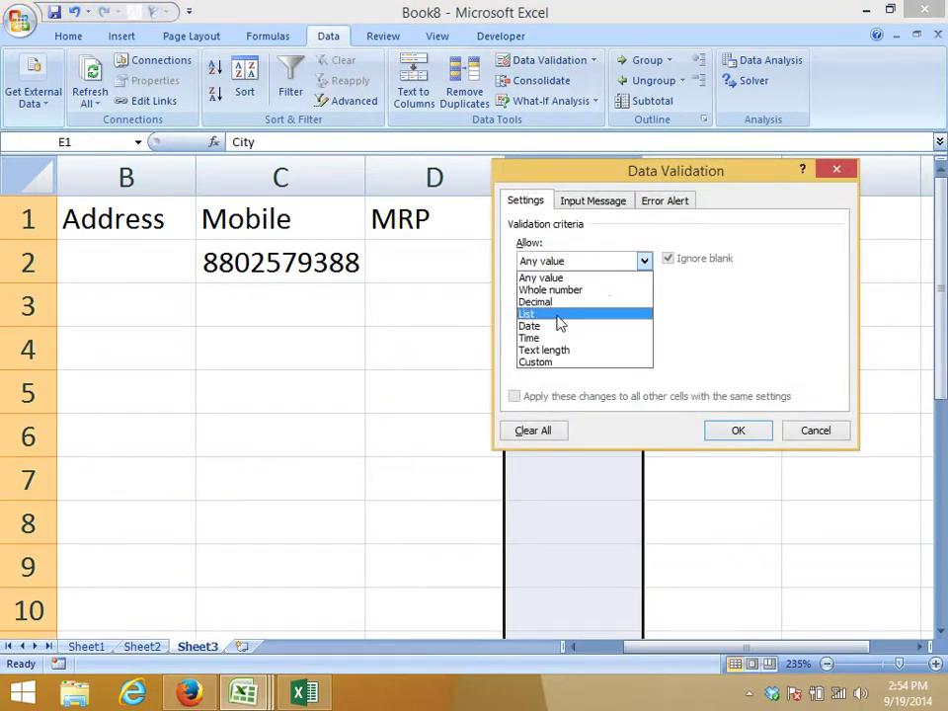
click(558, 315)
click(563, 336)
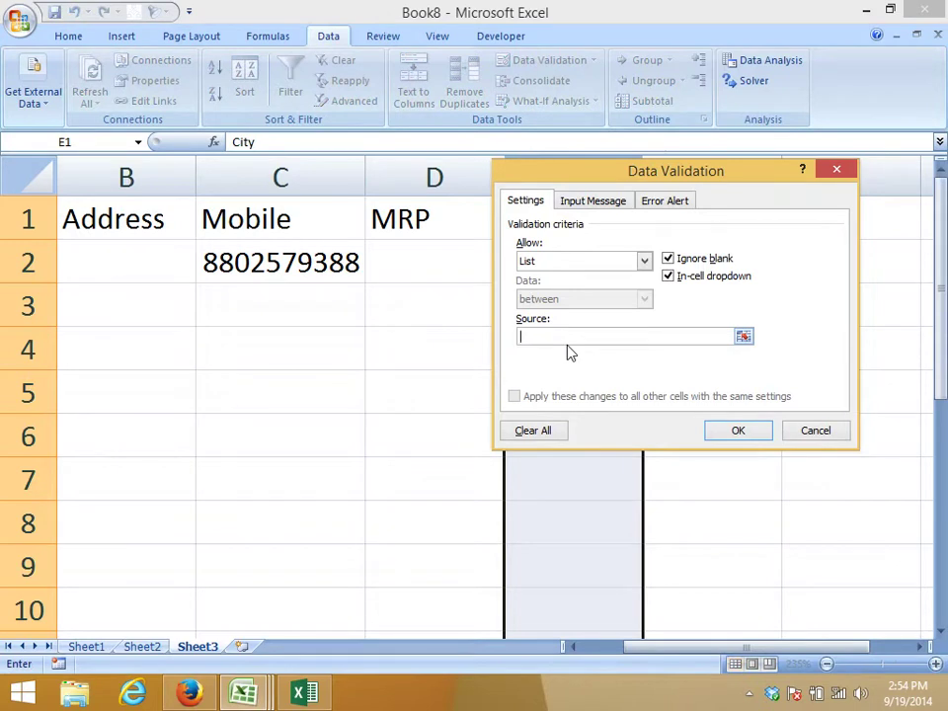
drag(599, 178, 403, 186)
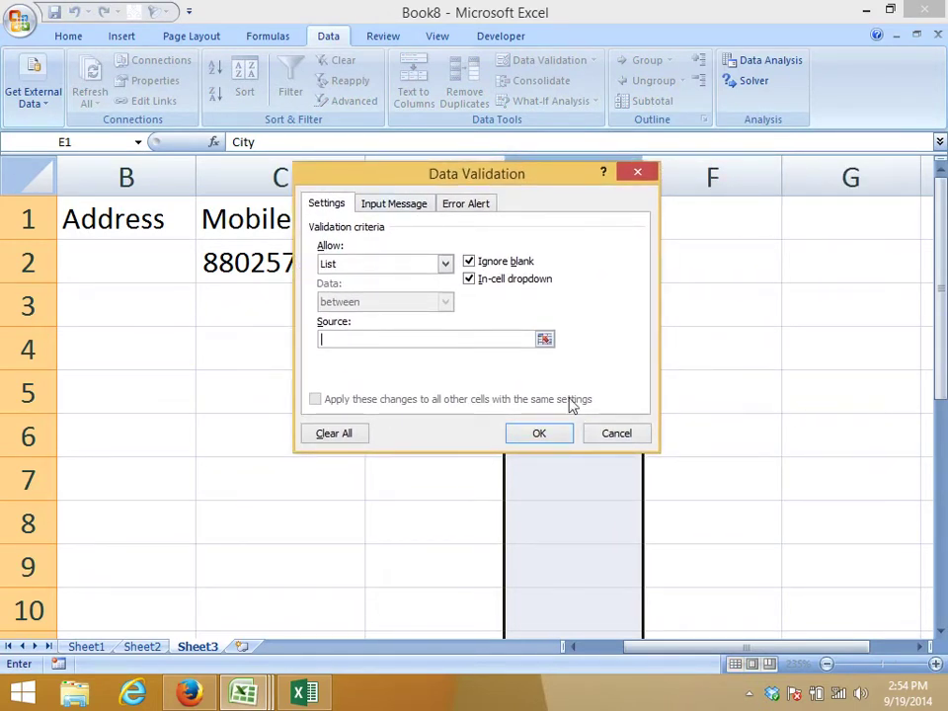
click(543, 338)
mouse_move(712, 219)
mouse_down()
mouse_move(746, 260)
mouse_move(794, 425)
mouse_up()
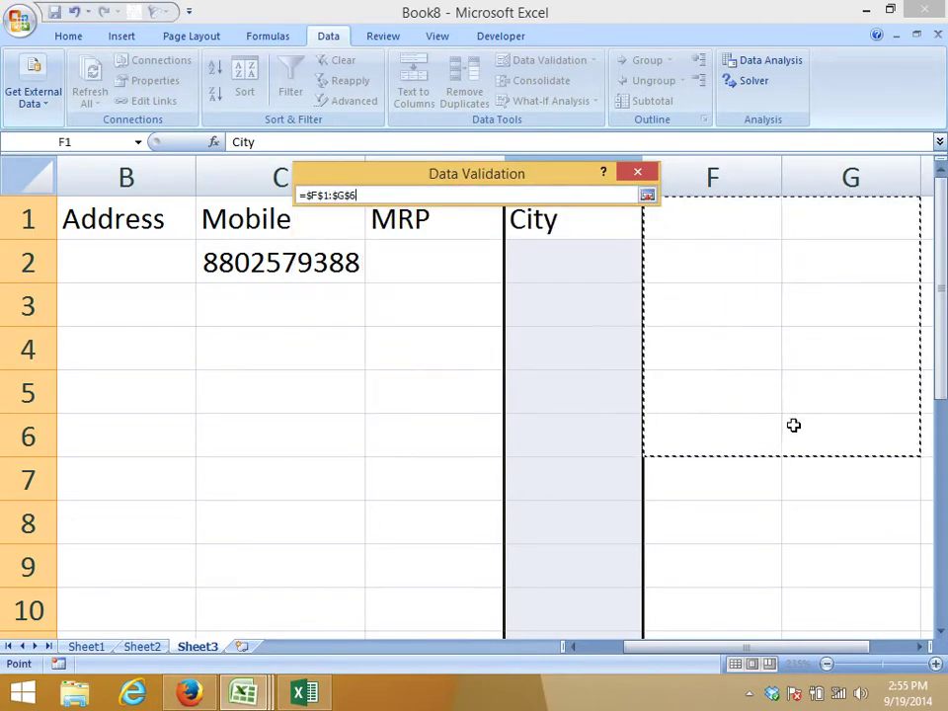
click(648, 197)
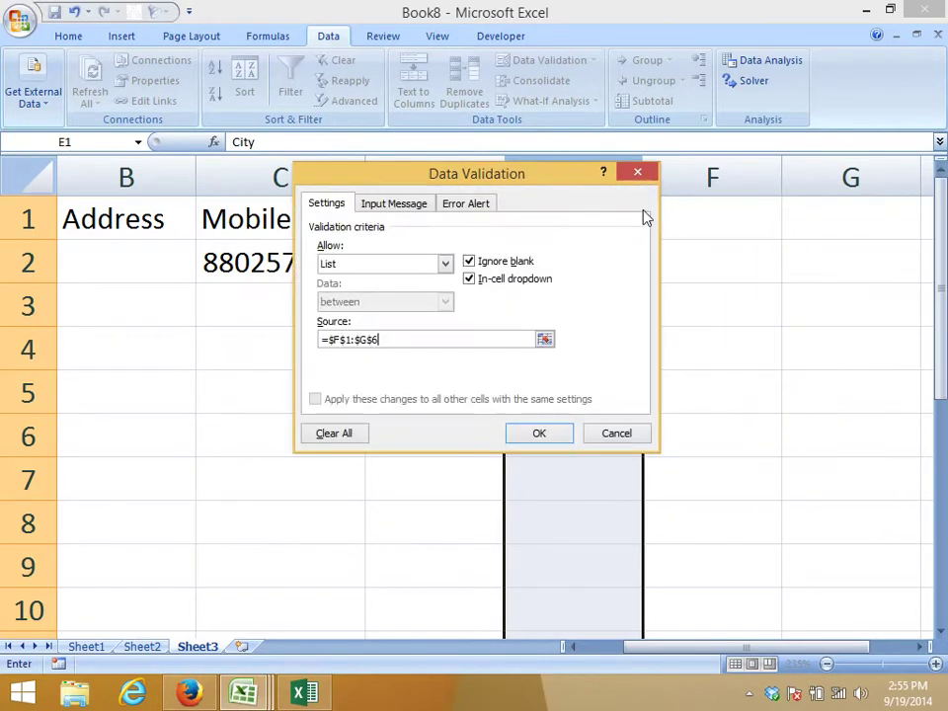
key(BackSpace)
key(BackSpace)
key(BackSpace)
key(BackSpace)
key(BackSpace)
key(BackSpace)
text(Ne)
text(w Delhi)
text(,Pu)
text(ne,N)
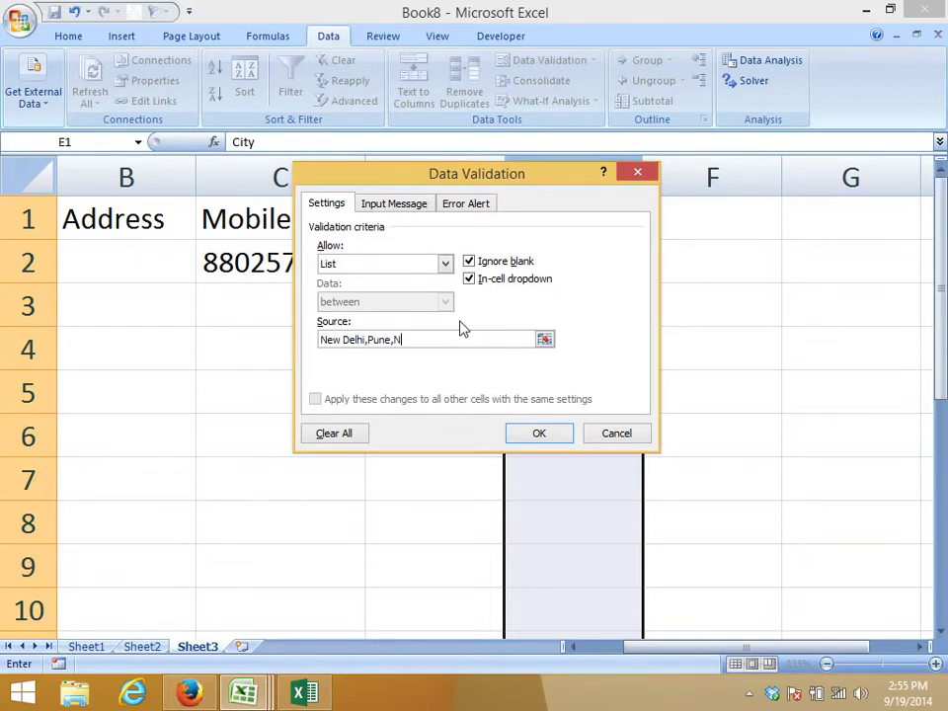
text(oida,)
text(Patna,)
text(Kanpur)
click(538, 433)
click(588, 262)
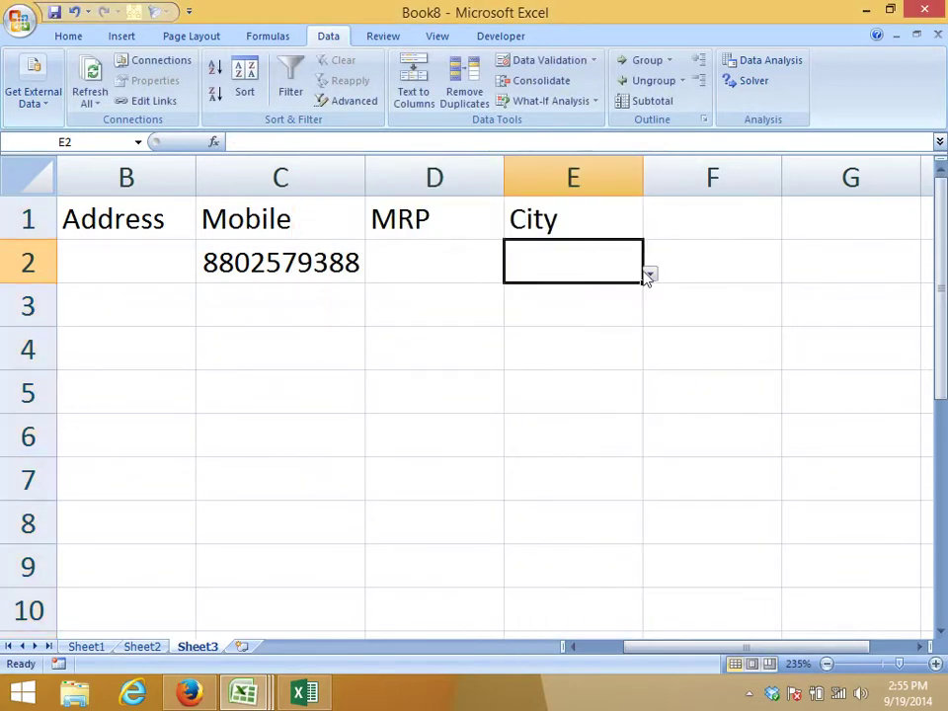
- Pick Noida from E2's city dropdown, and confirm that 'asdf' in E3 is rejected and cleared
click(649, 273)
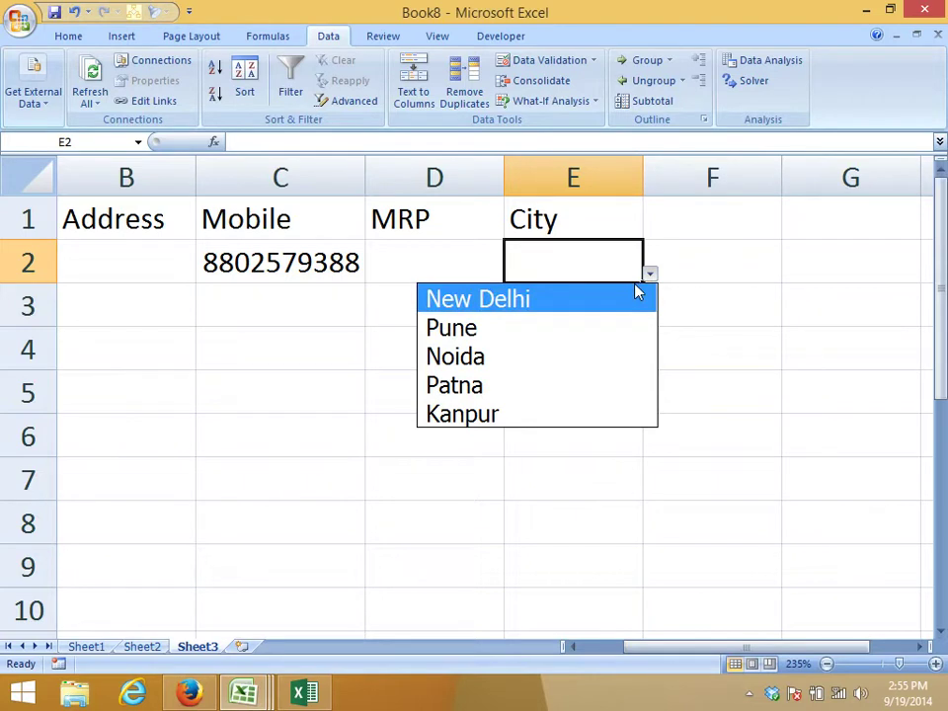
click(638, 353)
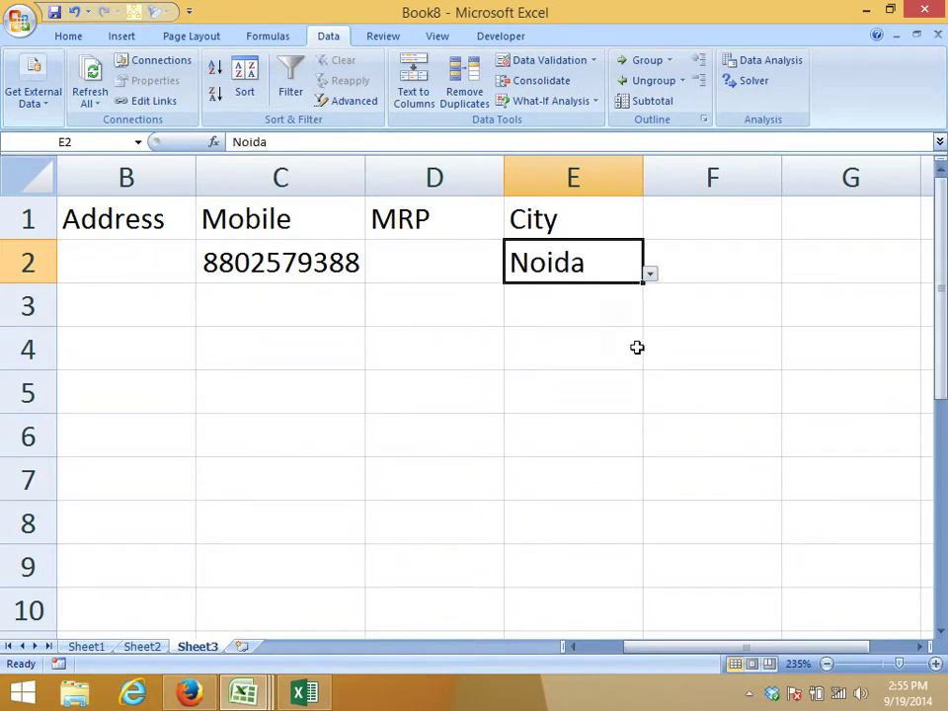
click(592, 299)
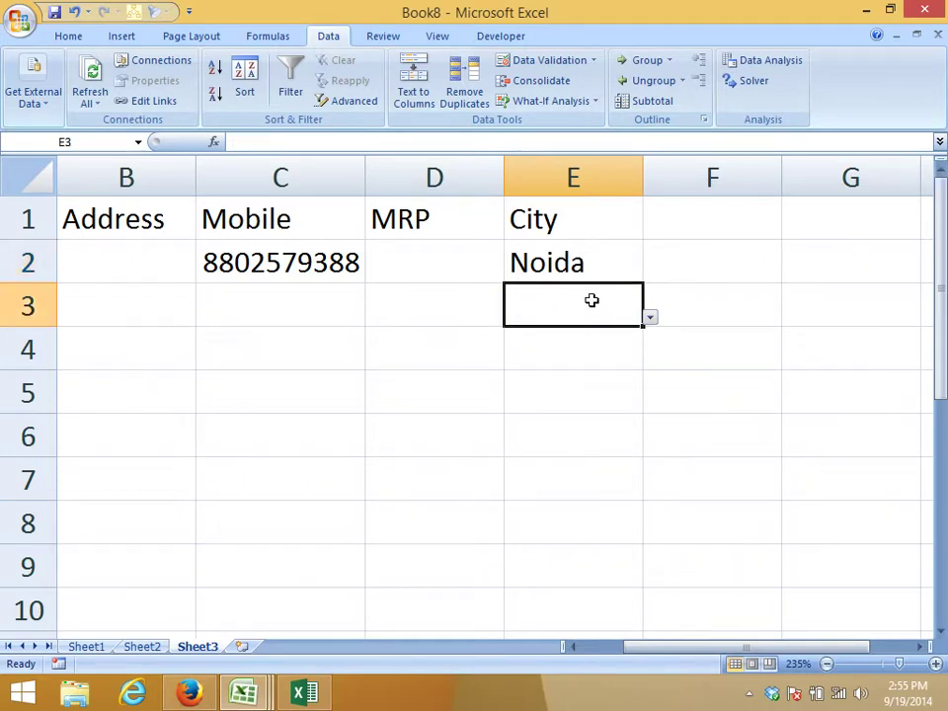
text(asdf)
key(Return)
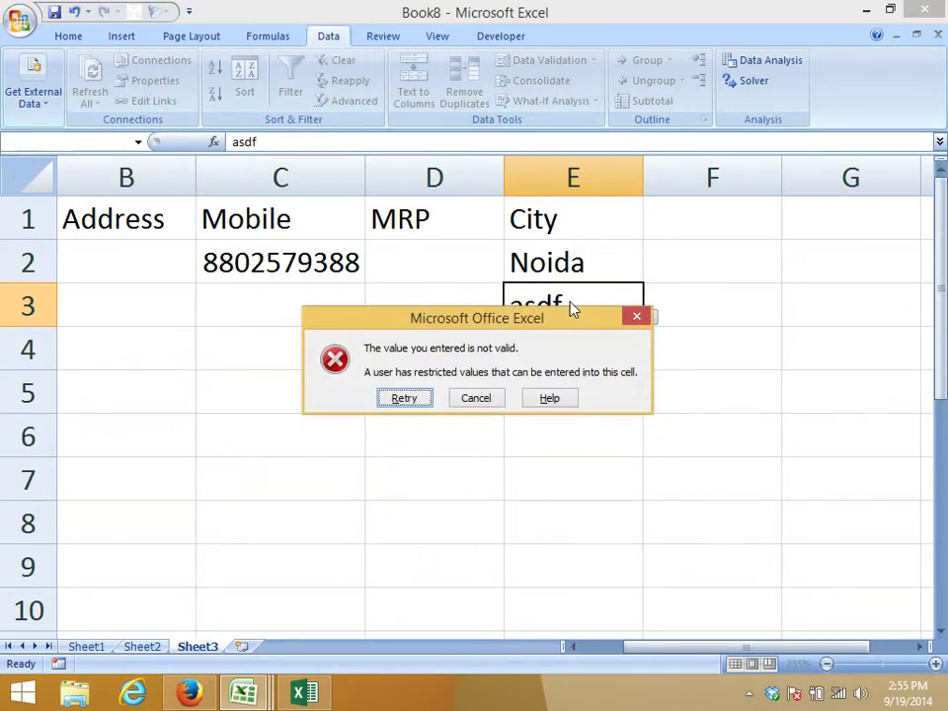
key(Return)
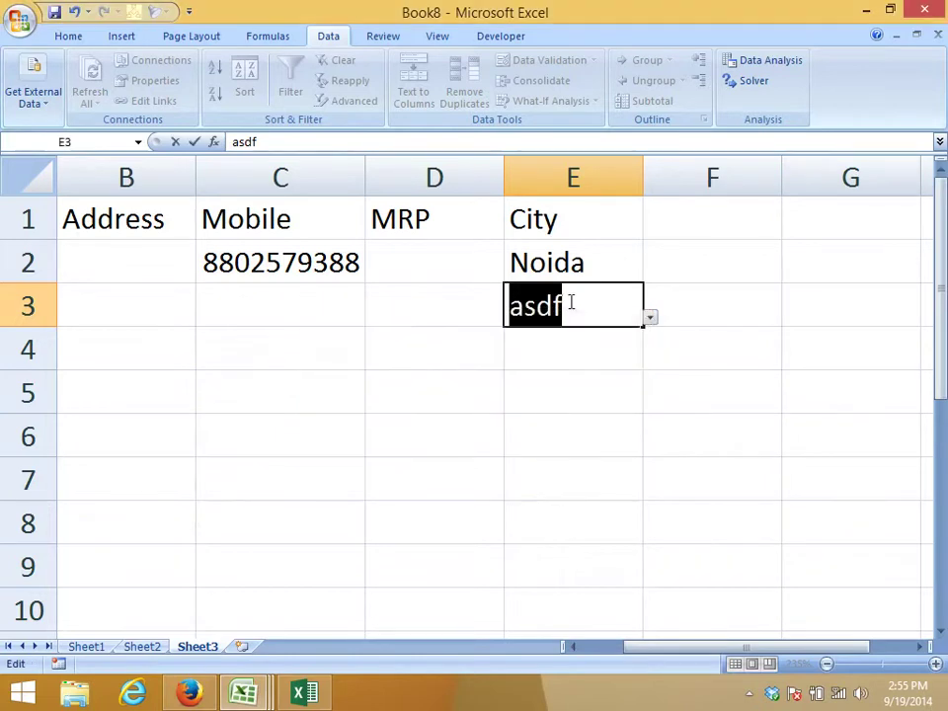
key(BackSpace)
key(Return)
key(Right)
key(Up)
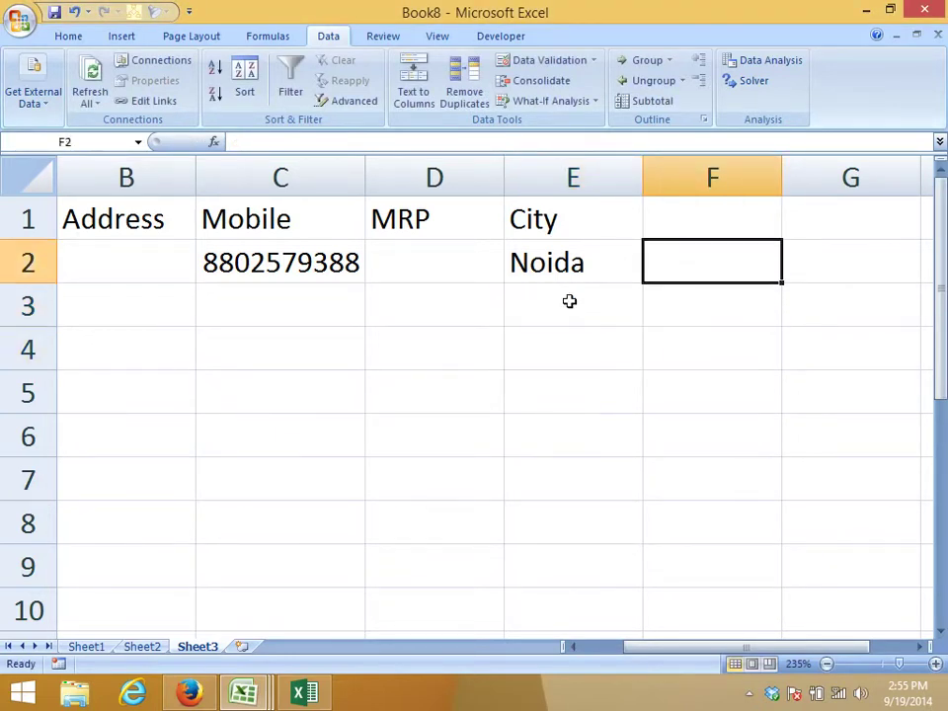
key(Up)
key(Up)
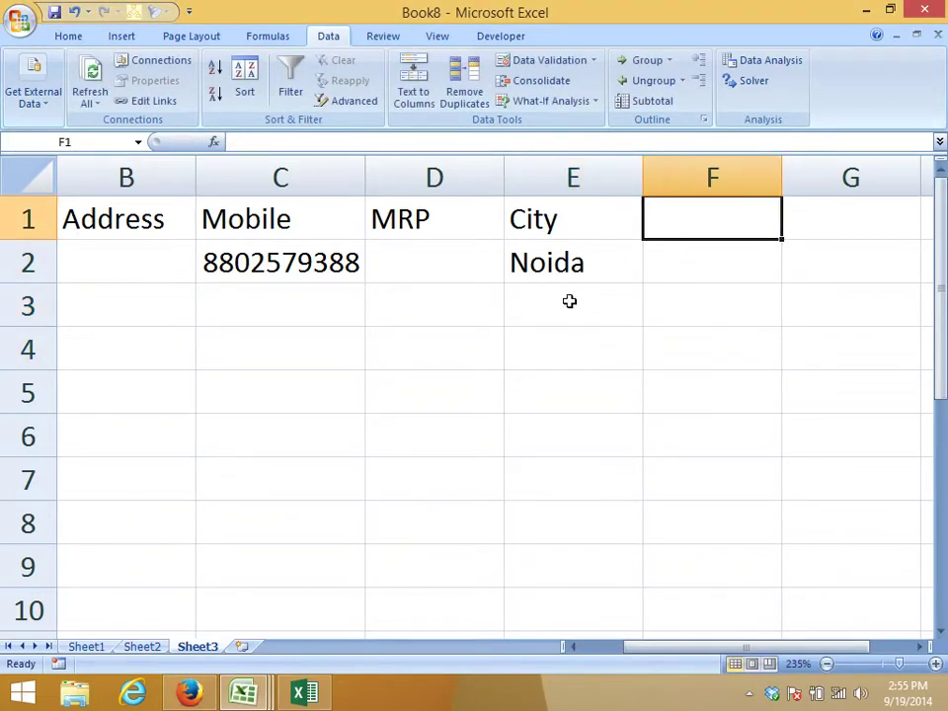
- Enter the heading A/c in F1 and 123 in F2, then start typing =isn in G2
text(A/c)
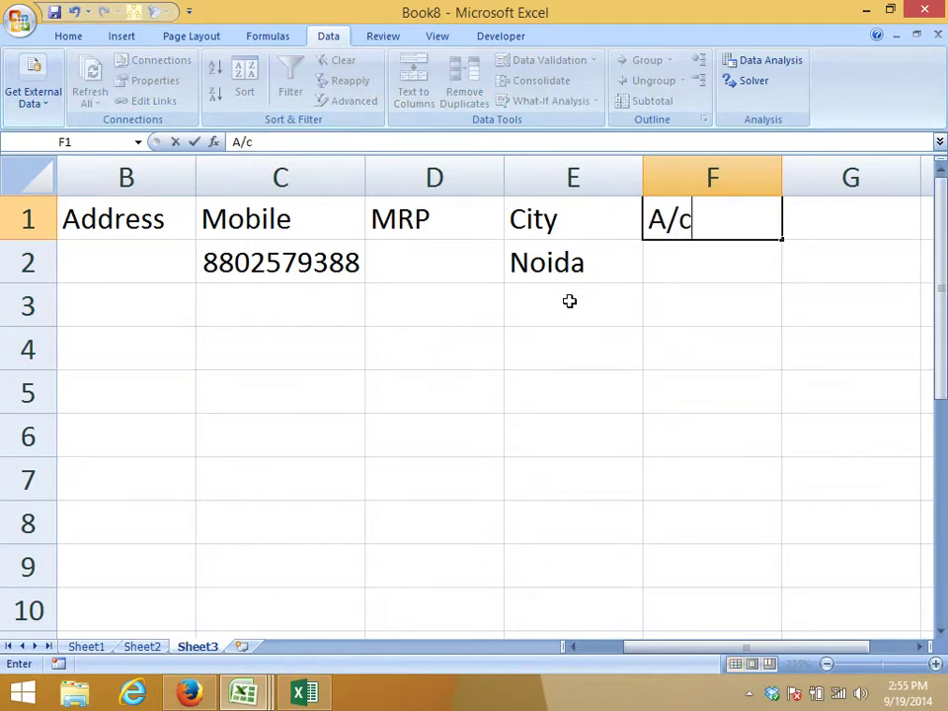
key(Return)
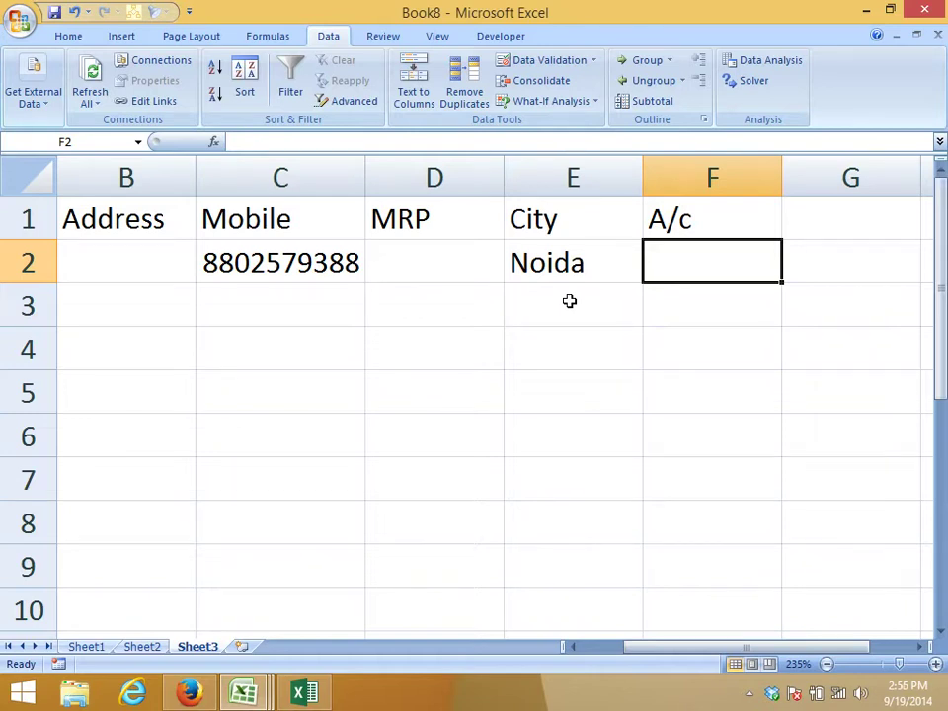
text(12)
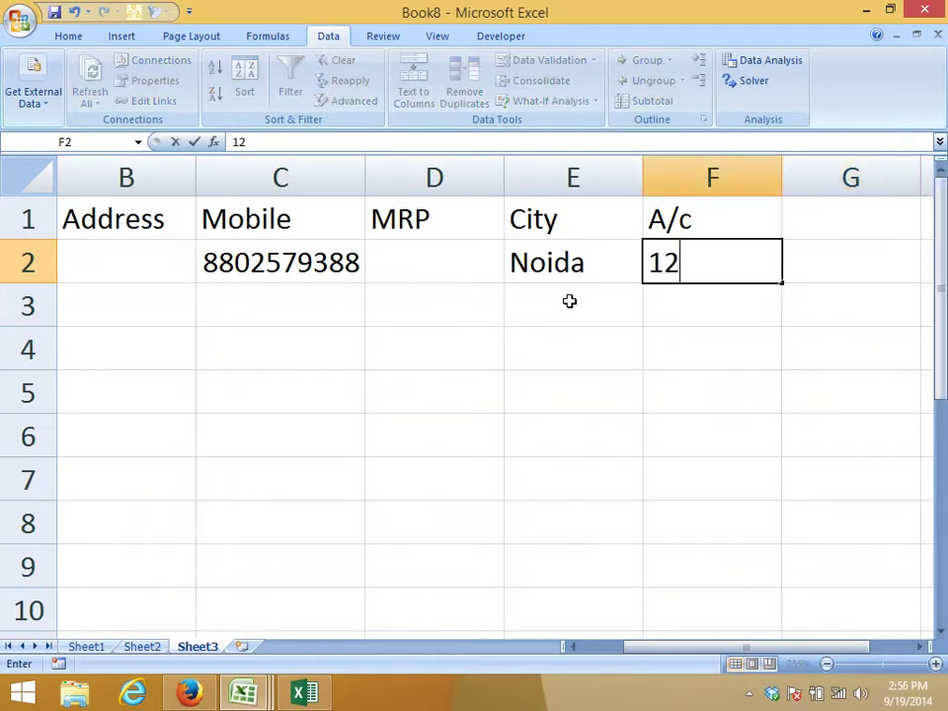
text(3)
key(Tab)
key(Tab)
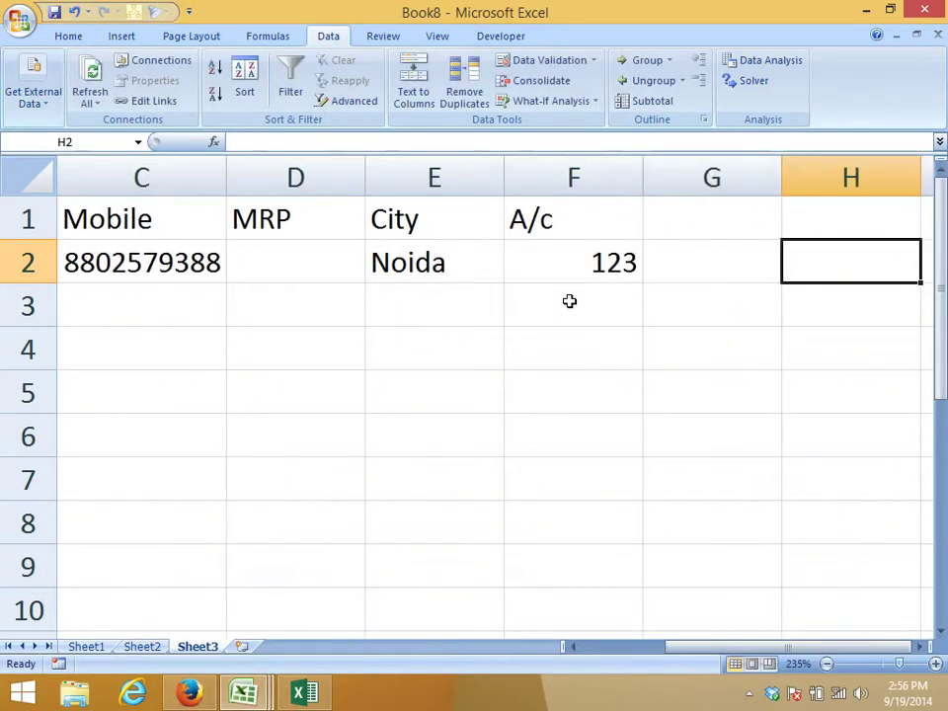
key(Left)
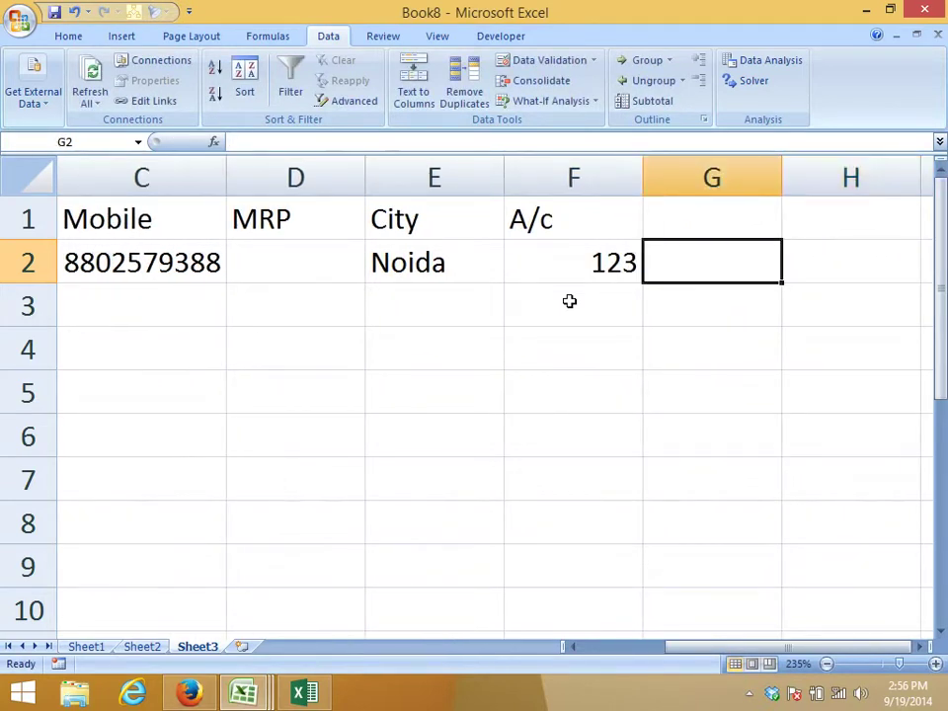
text(=)
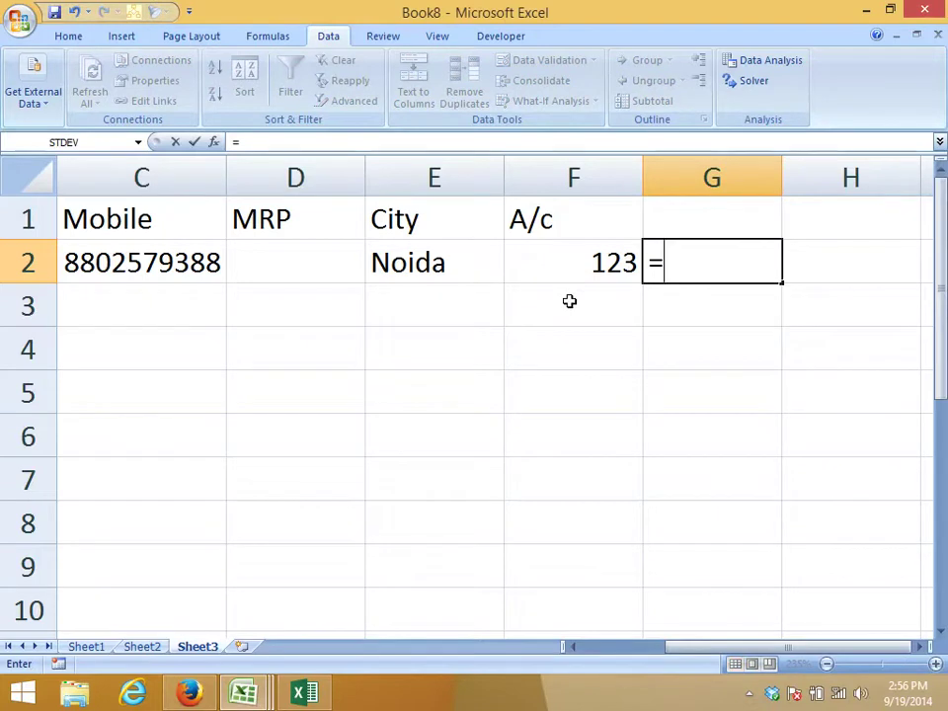
text(isn)
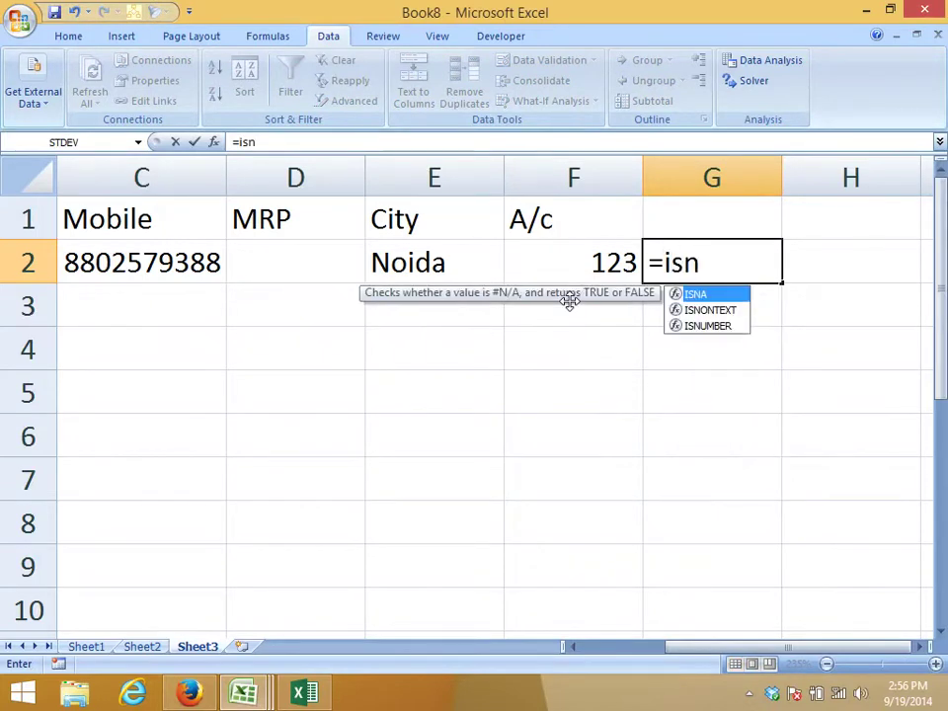
- Complete the formula =ISNUMBER(F2) in G2 from the autocomplete suggestions
key(Down)
key(Down)
key(Up)
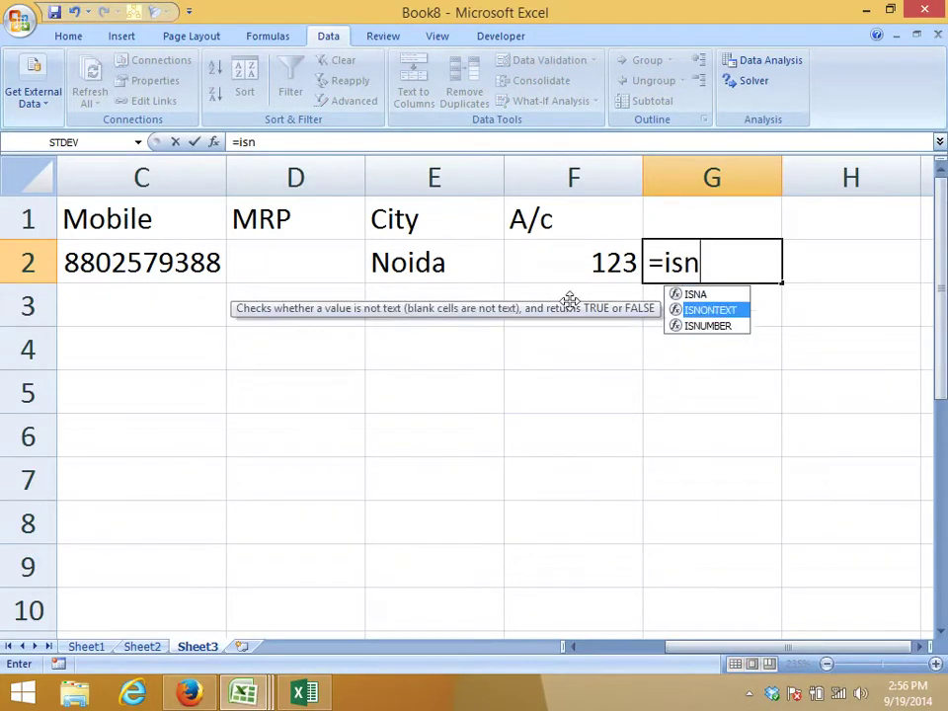
key(Down)
key(Tab)
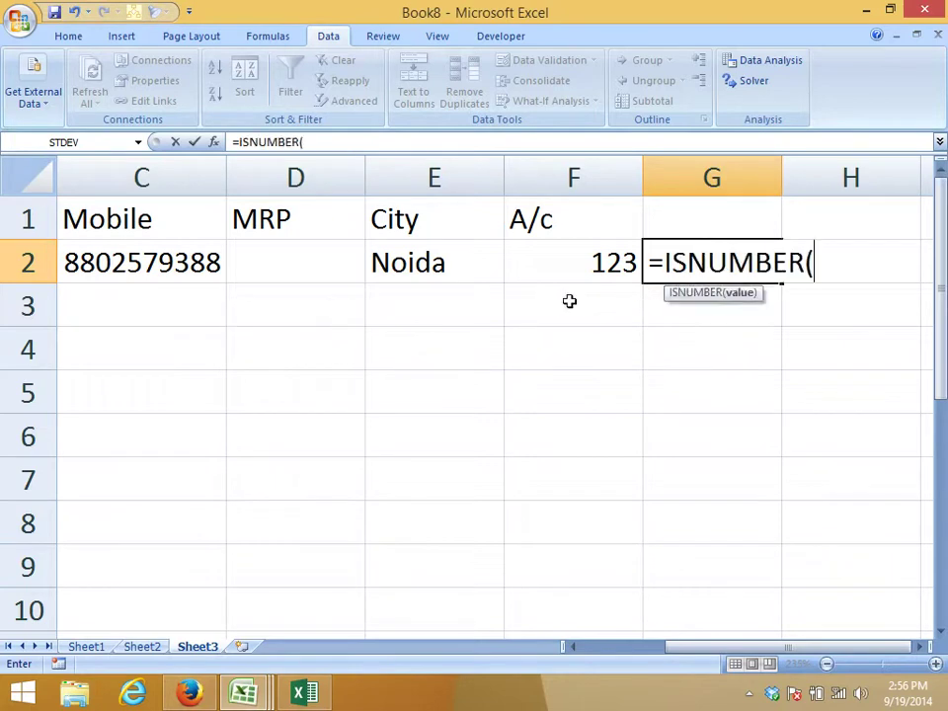
key(Left)
key(Return)
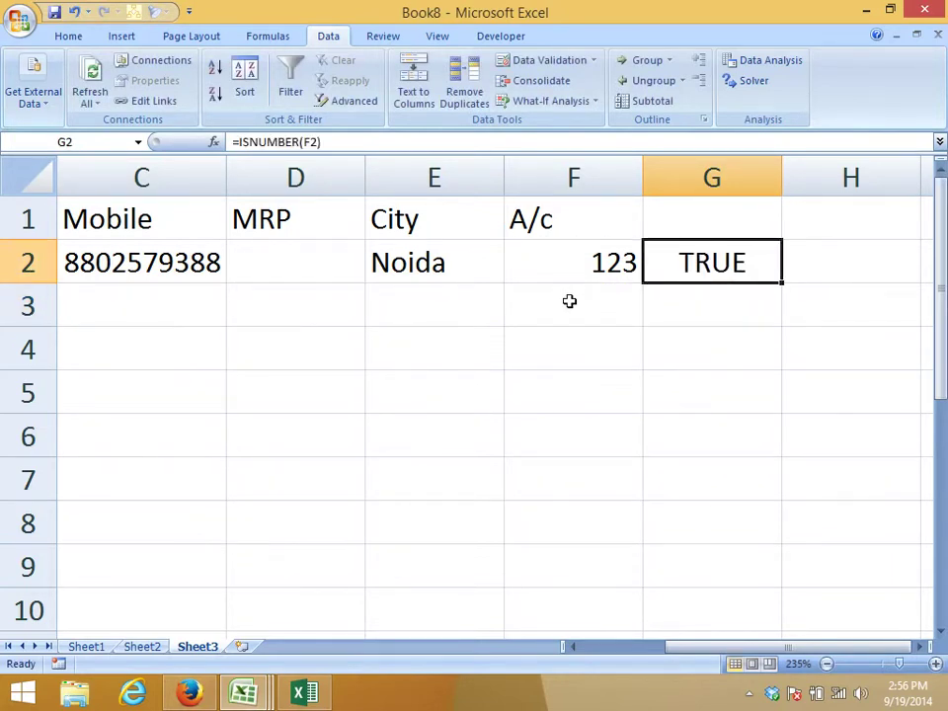
- Try 2342 and then the text 'asdas' in F2, then clear G2 and F2
key(Left)
text(2342)
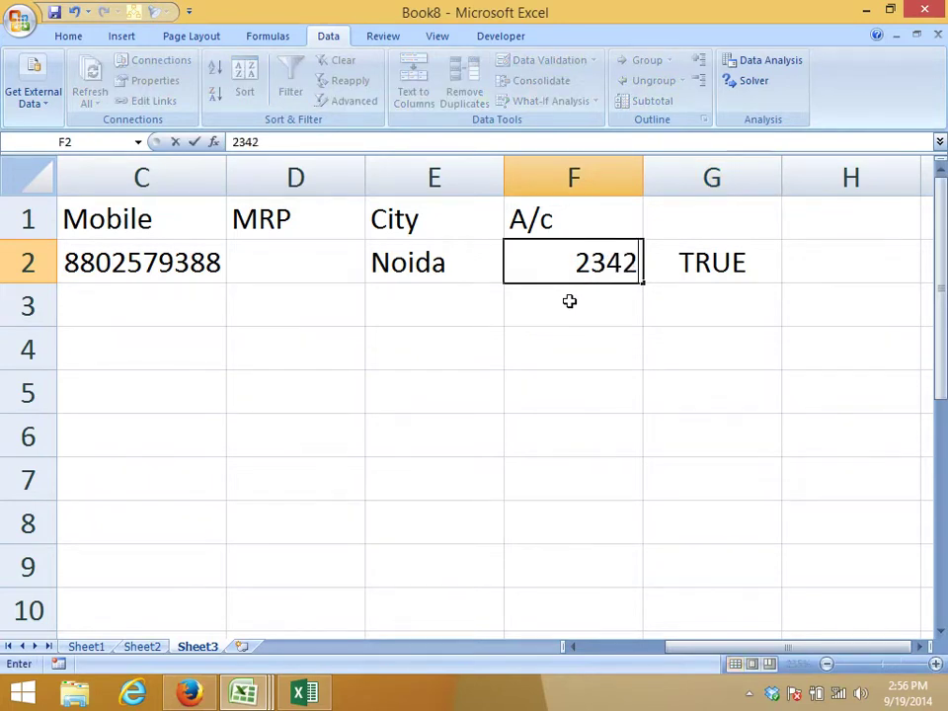
key(BackSpace)
key(BackSpace)
key(BackSpace)
key(BackSpace)
text(asdas)
key(Return)
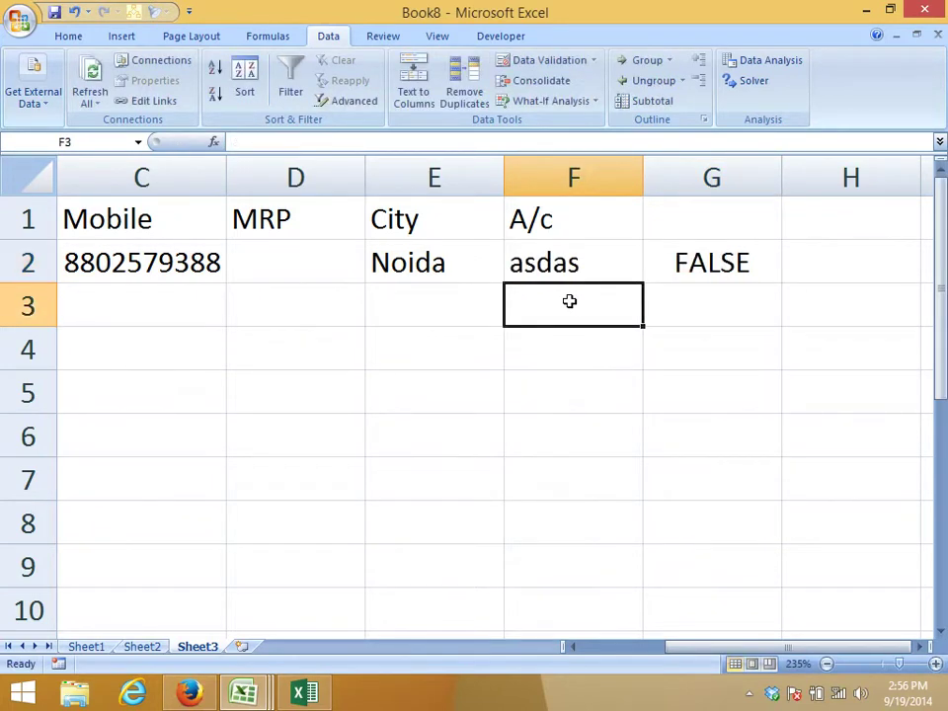
key(Up)
key(Right)
key(Left)
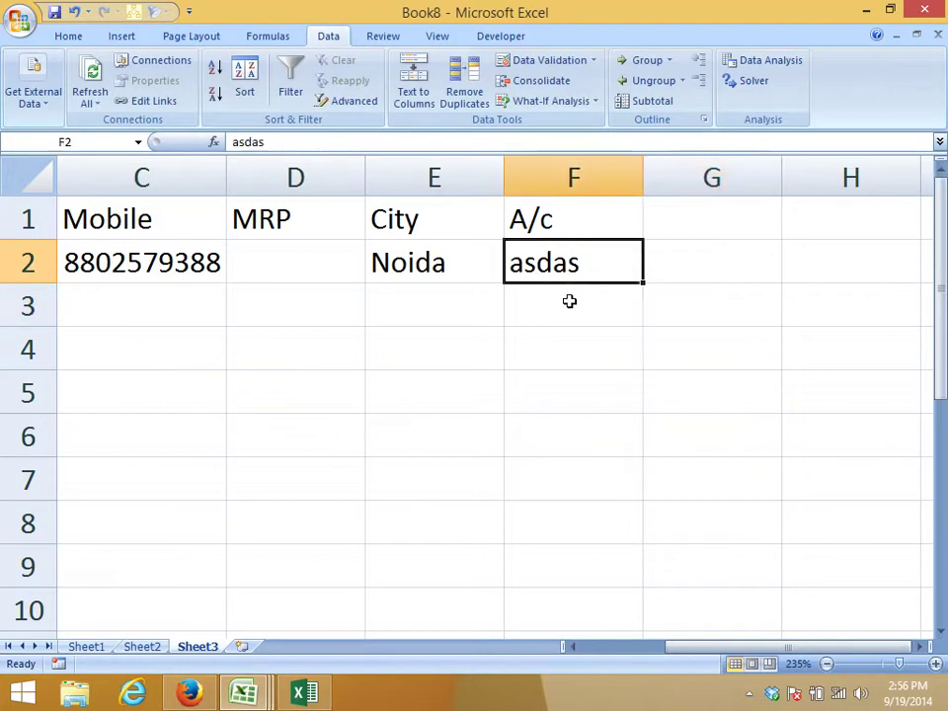
key(Delete)
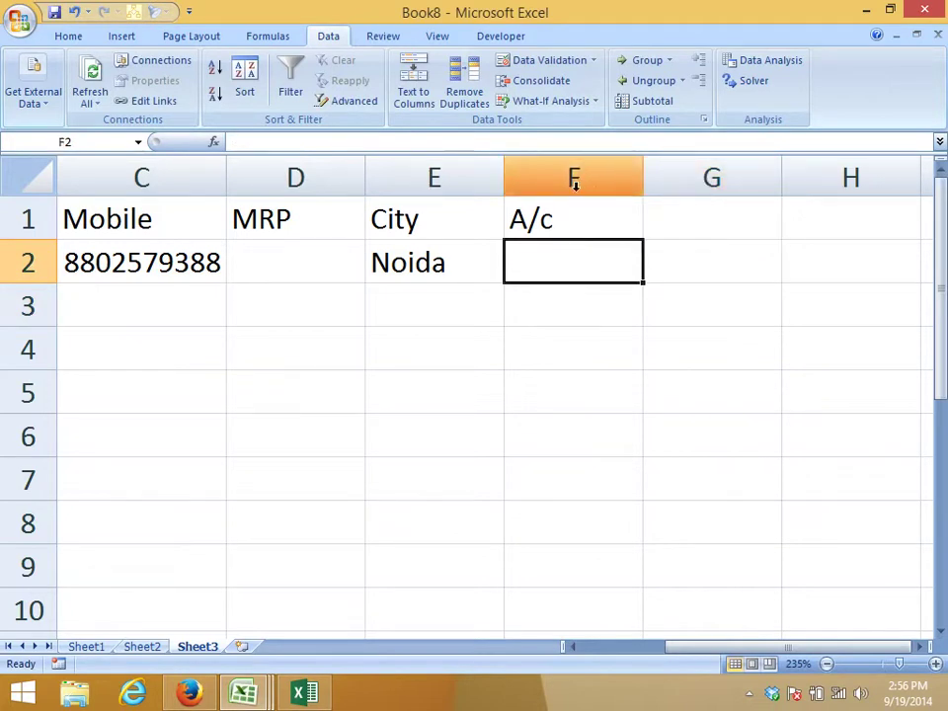
- Give F2 a Custom validation rule with formula =isnumber(F2), then copy F2
click(551, 62)
click(397, 266)
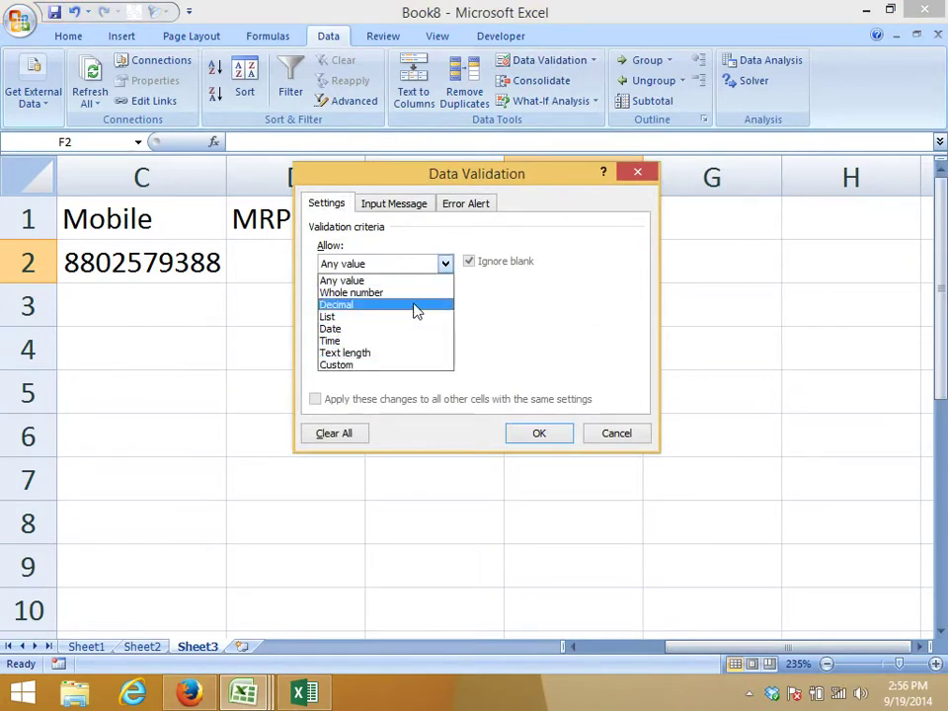
click(403, 365)
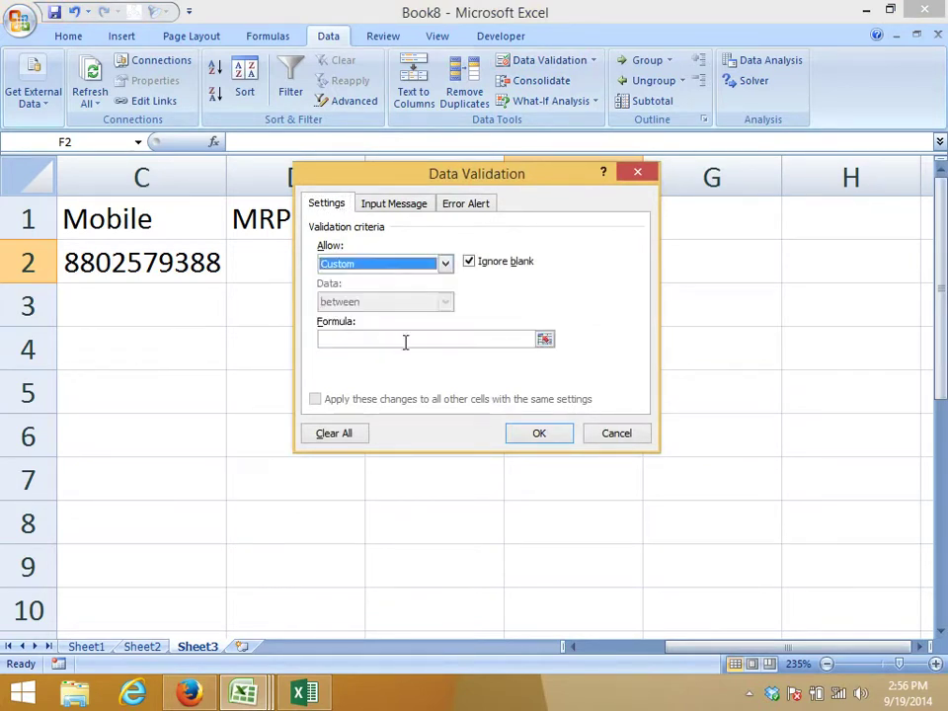
click(404, 339)
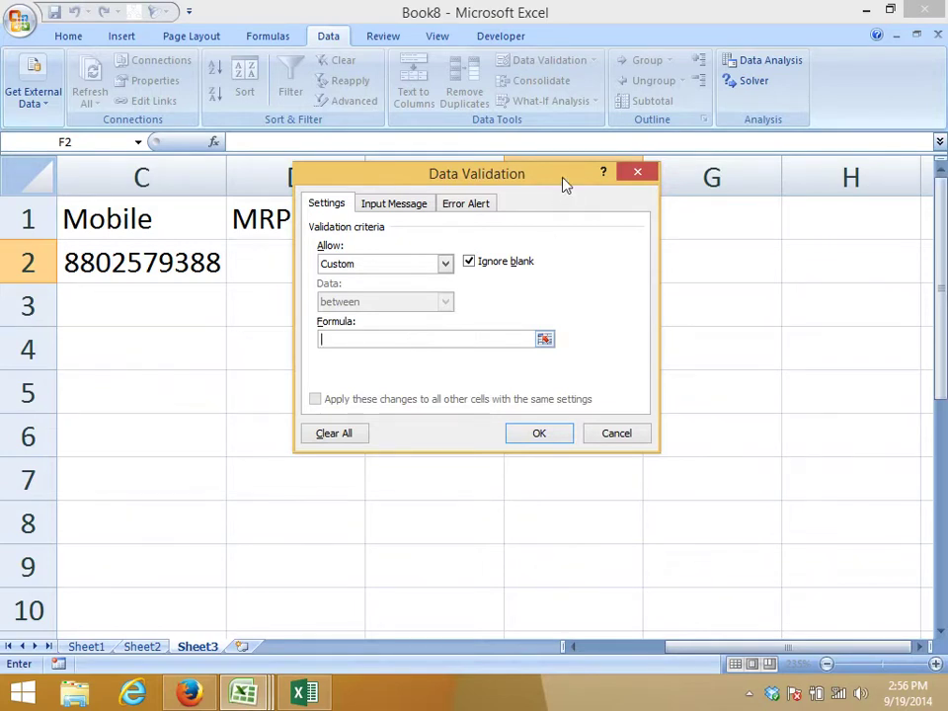
mouse_move(564, 181)
mouse_down()
mouse_move(799, 175)
mouse_move(921, 145)
mouse_up()
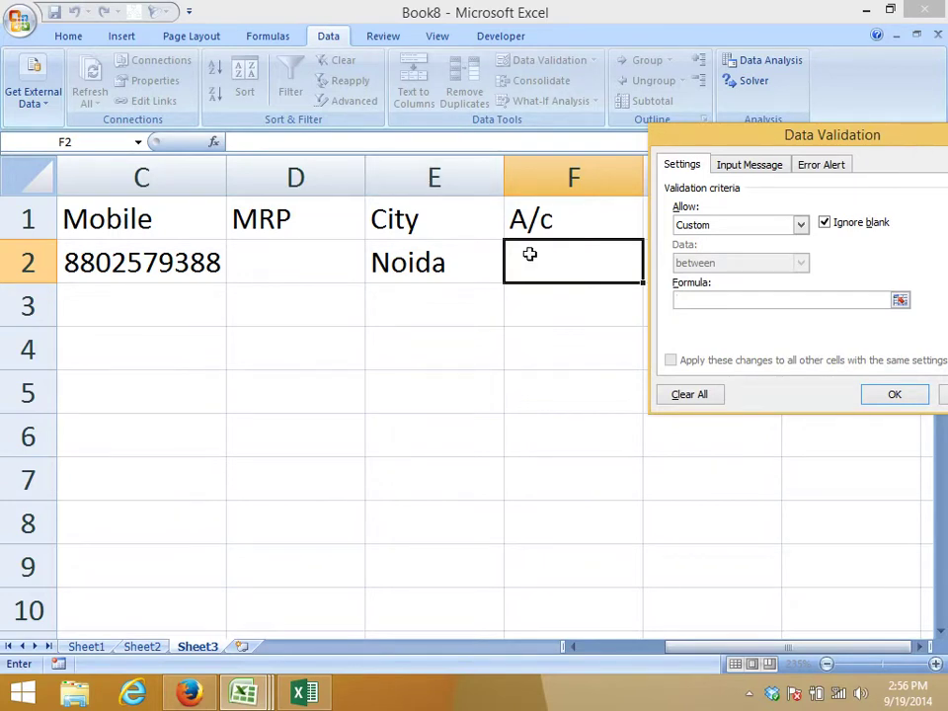
text(=)
text(isnu)
text(mber)
text(()
click(529, 254)
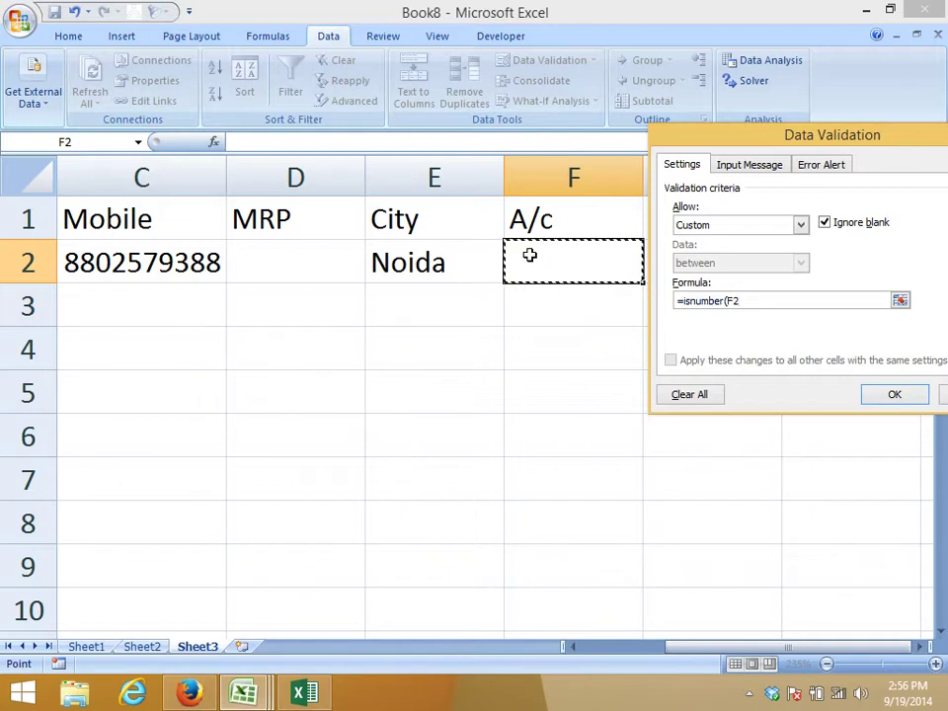
text())
drag(854, 148, 731, 135)
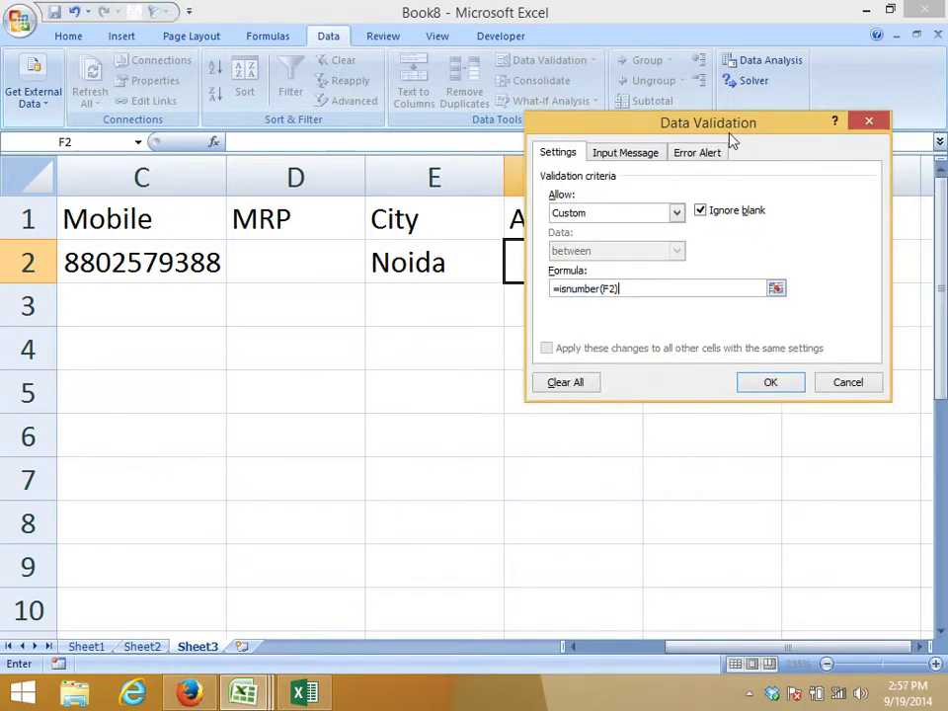
click(773, 382)
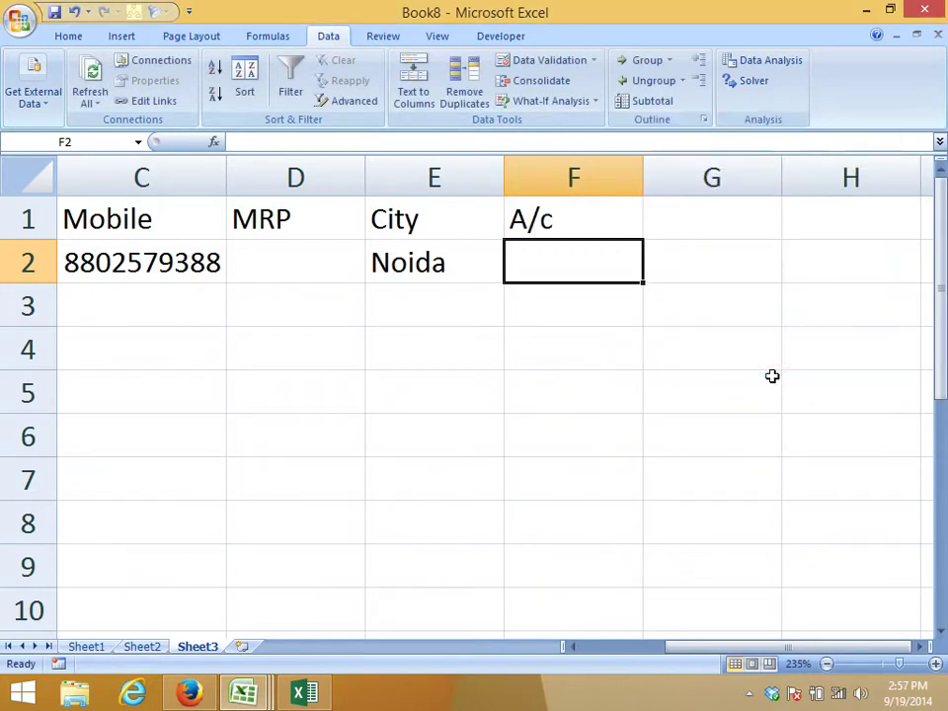
key(ctrl+c)
- Paste only the validation from F2 onto the A/c cells down column F
mouse_move(533, 301)
mouse_down()
mouse_move(578, 707)
mouse_move(586, 490)
mouse_up()
right_click(592, 407)
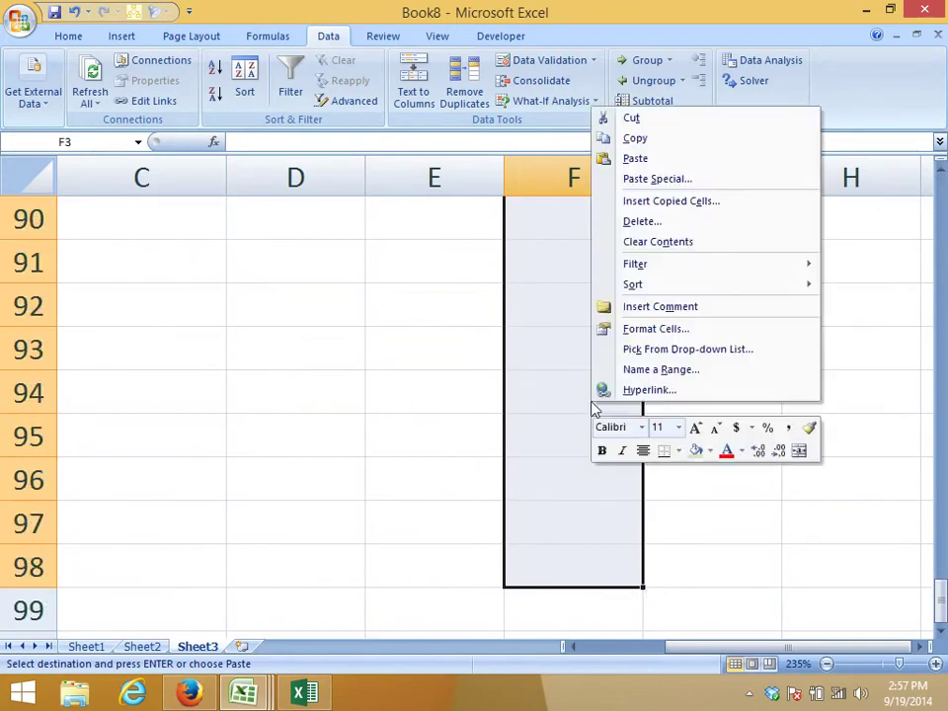
click(657, 179)
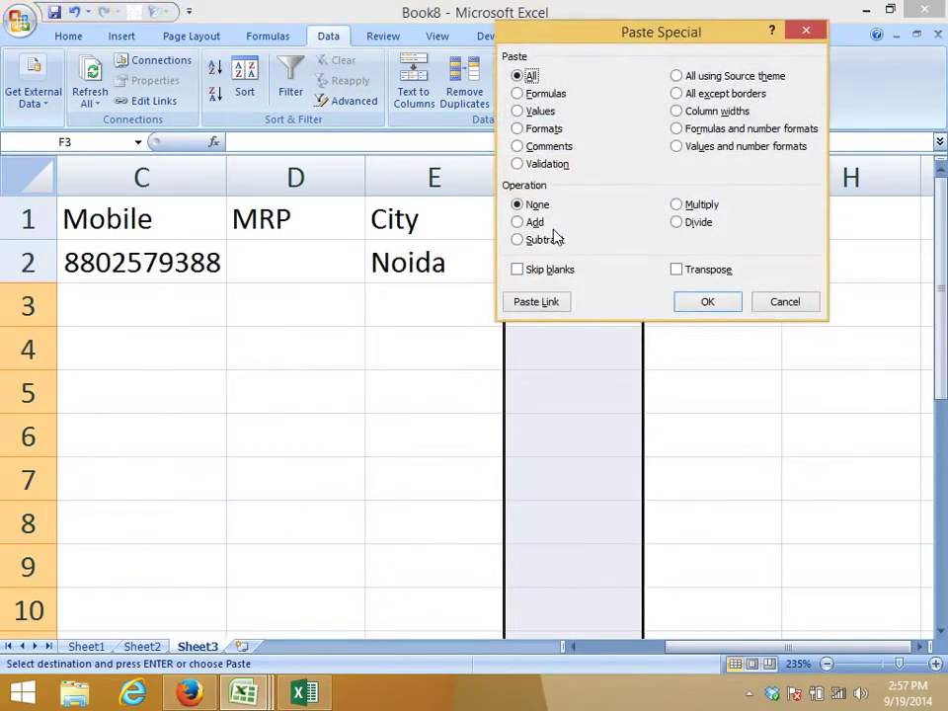
click(555, 167)
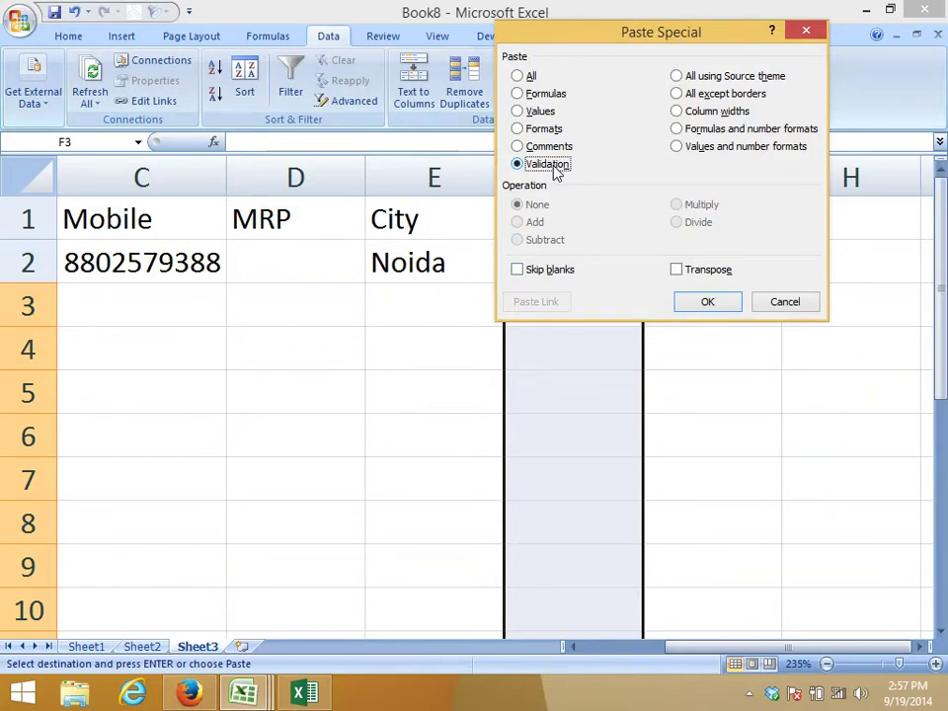
click(727, 307)
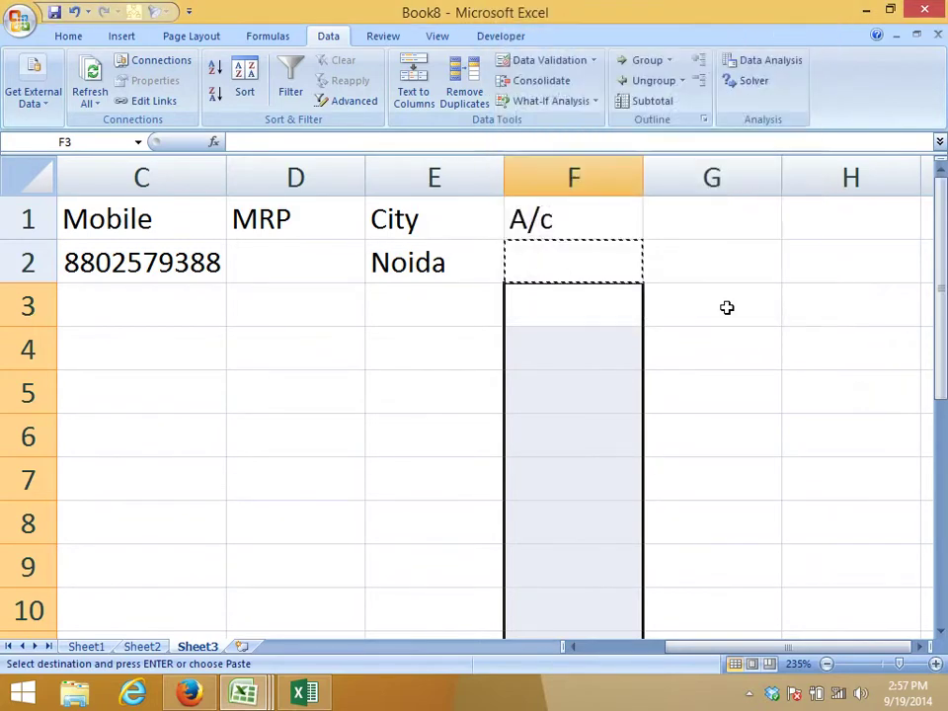
click(608, 262)
- Check that the text 'asdfdas' in F2 is rejected, leaving F2 empty
text(asdfdas)
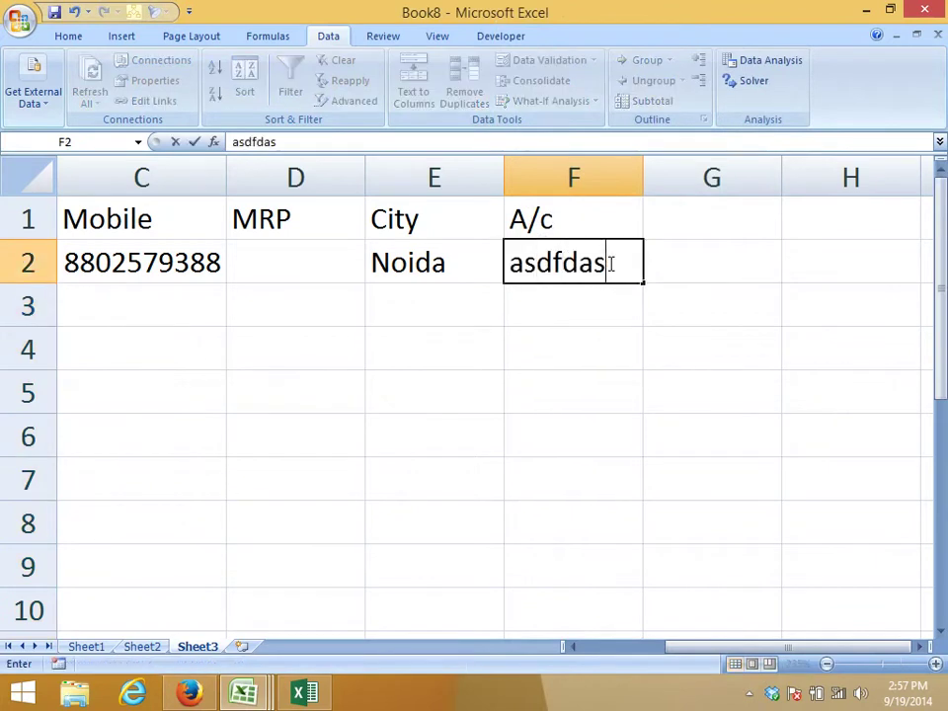
key(Return)
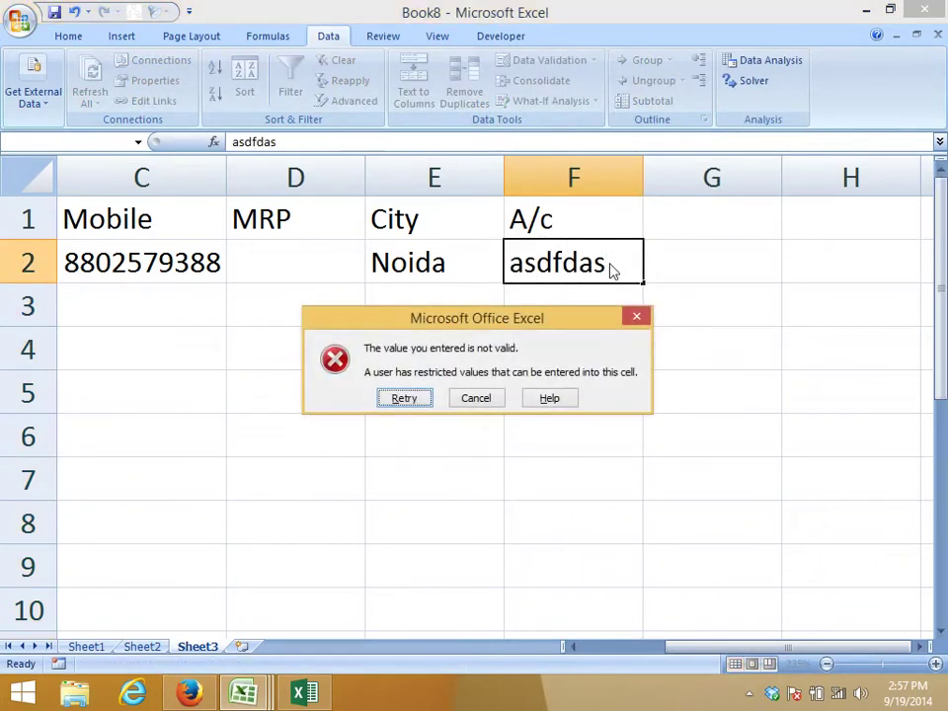
key(Return)
key(BackSpace)
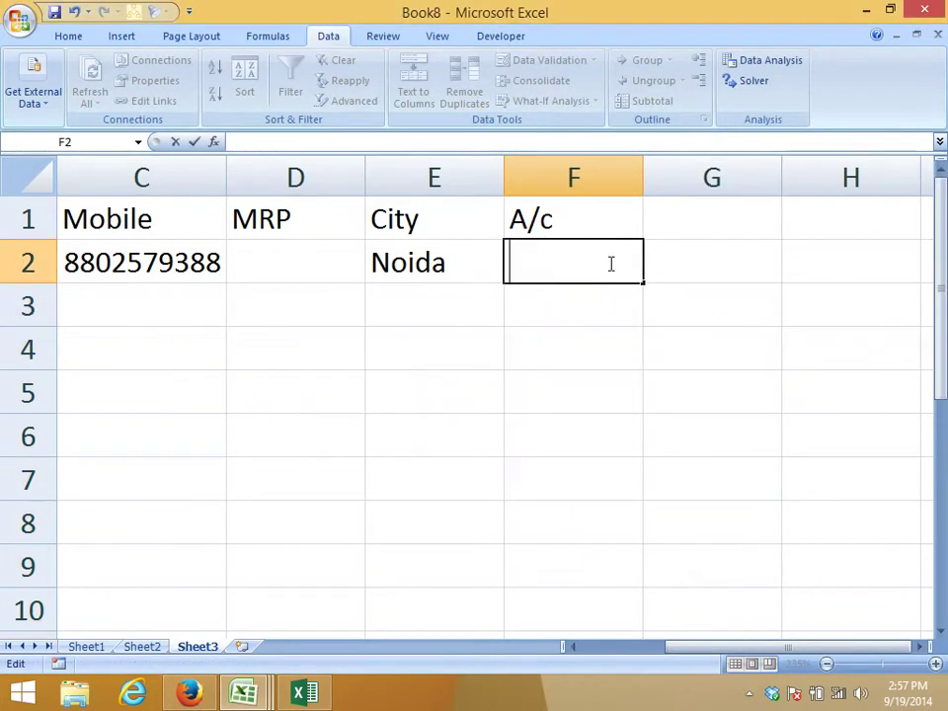
key(Return)
key(Up)
key(Left)
- Enter the invalid text 'eqwe' in Mobile cell C2, let it be rejected, and leave C2 empty
key(Home)
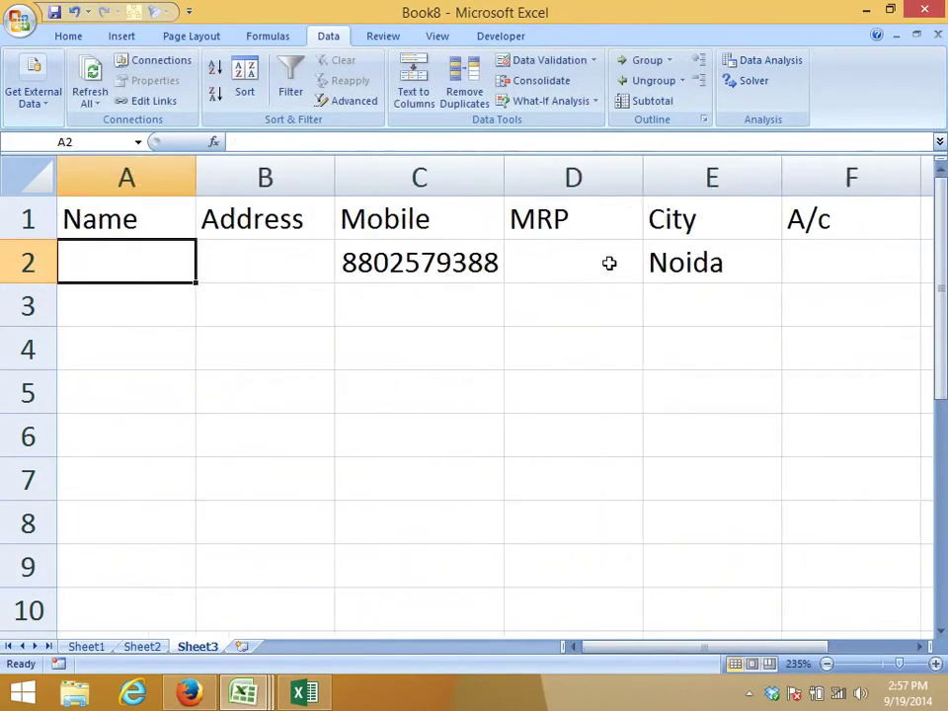
key(Right)
key(Right)
text(e)
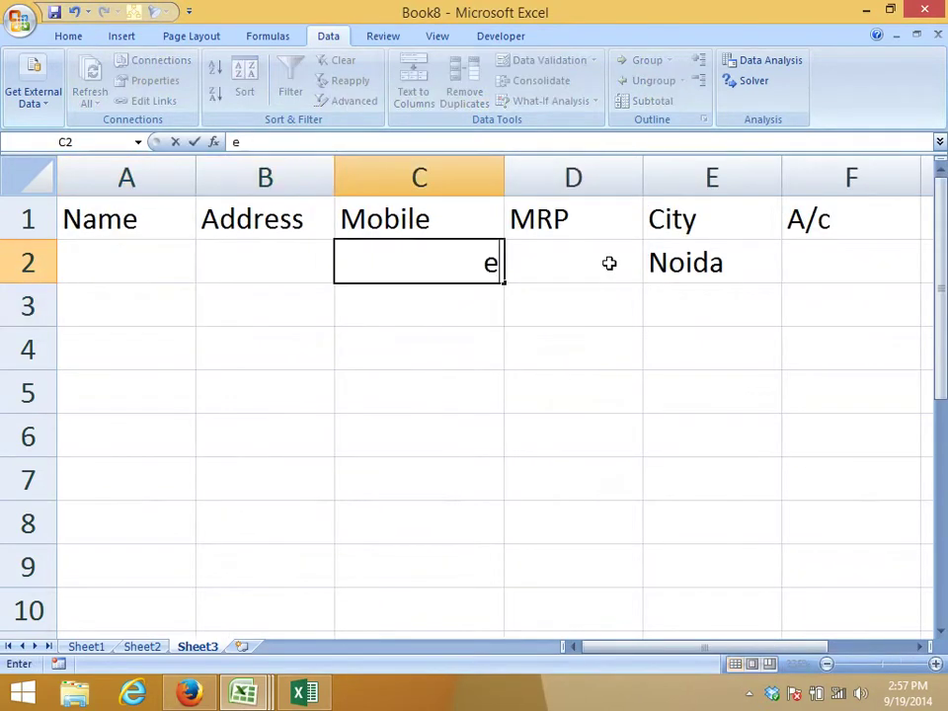
text(qwe)
key(Return)
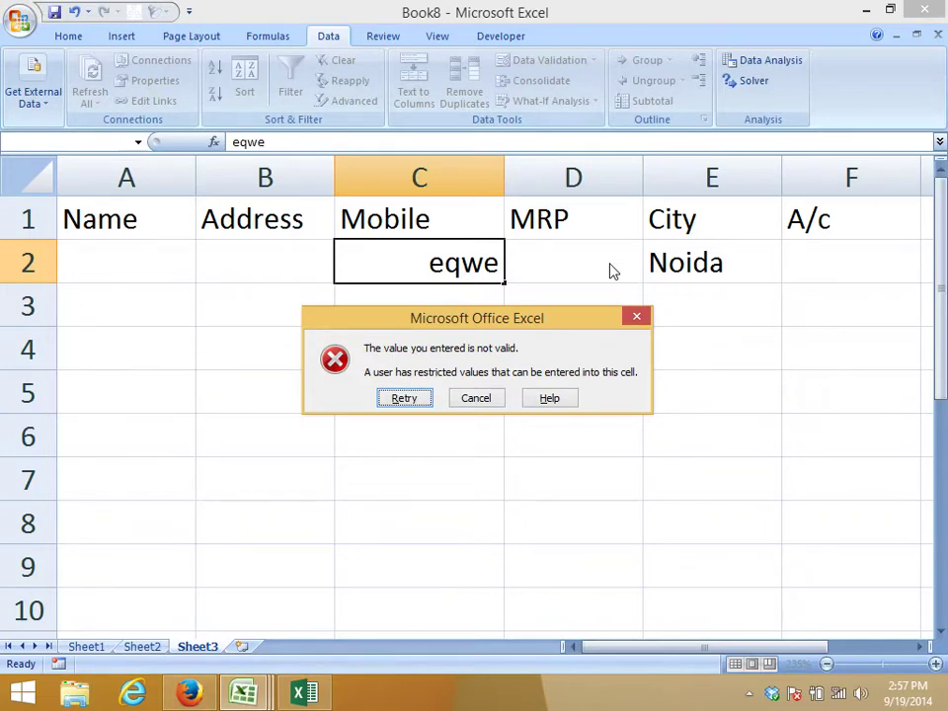
key(Return)
key(BackSpace)
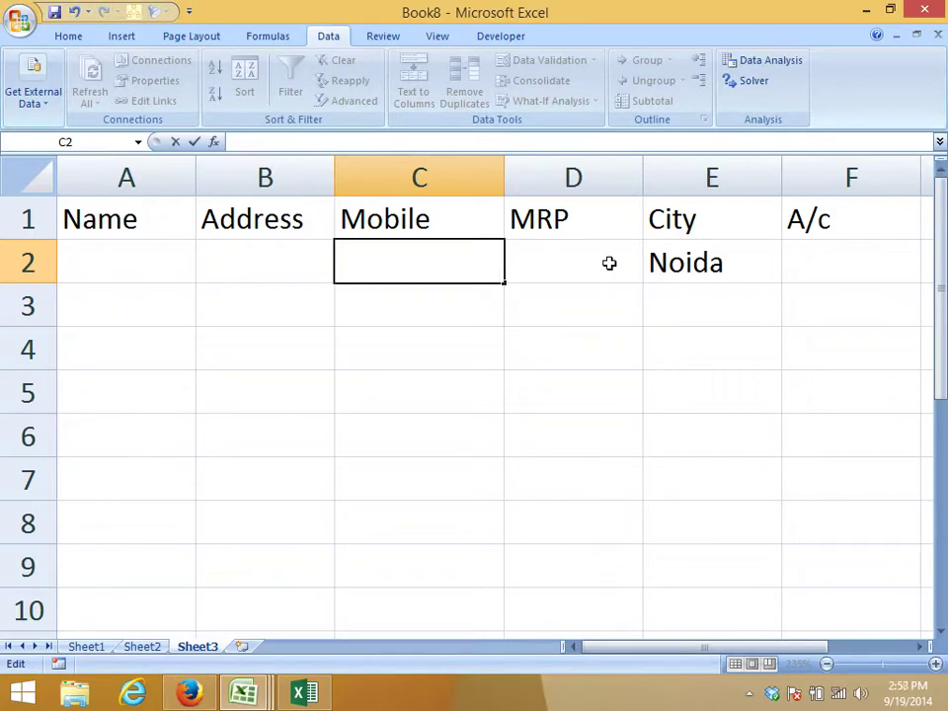
click(601, 269)
- Review column C's Data Validation input message settings and close without changes
click(409, 178)
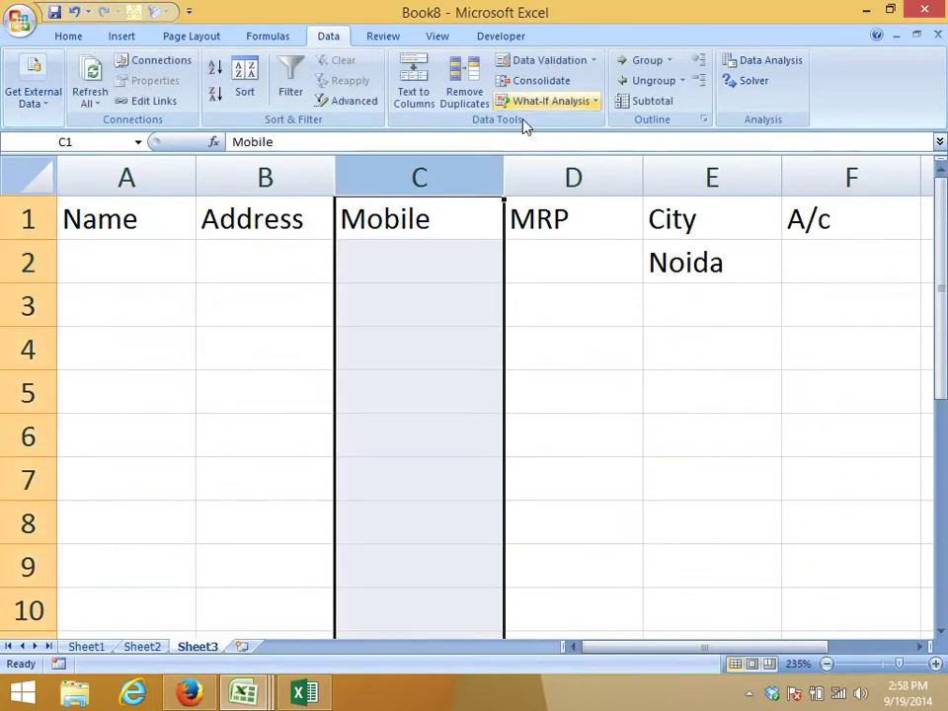
click(543, 67)
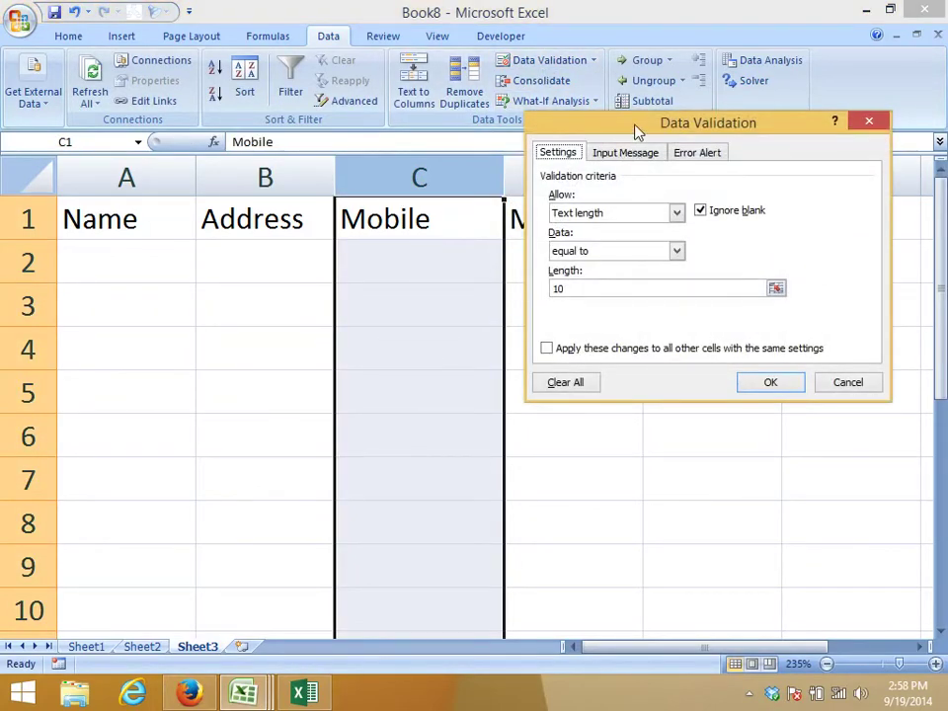
drag(636, 130, 545, 126)
click(542, 140)
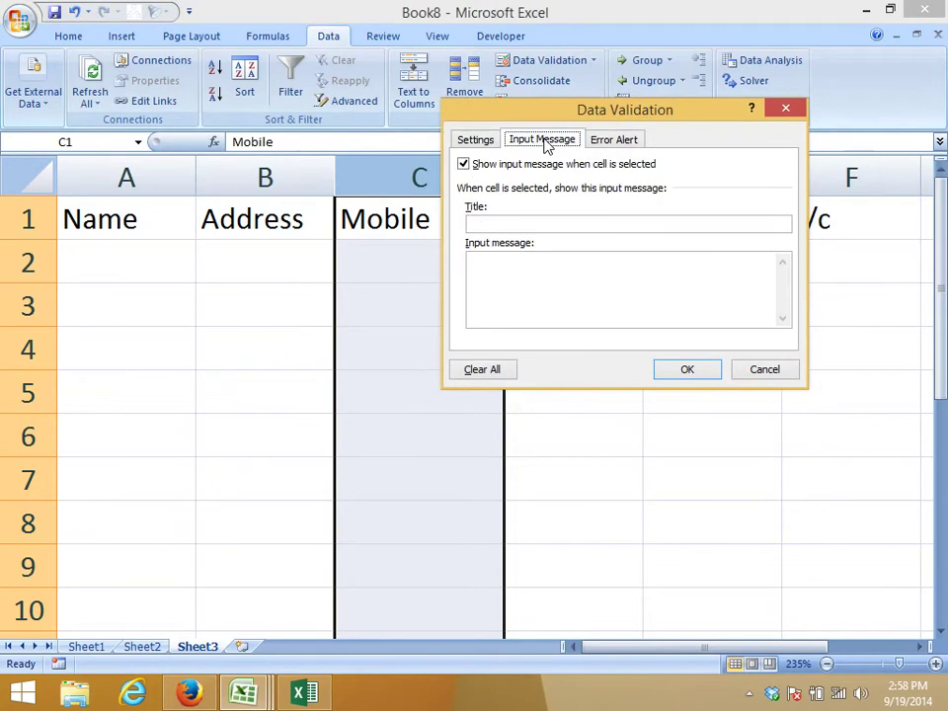
click(780, 110)
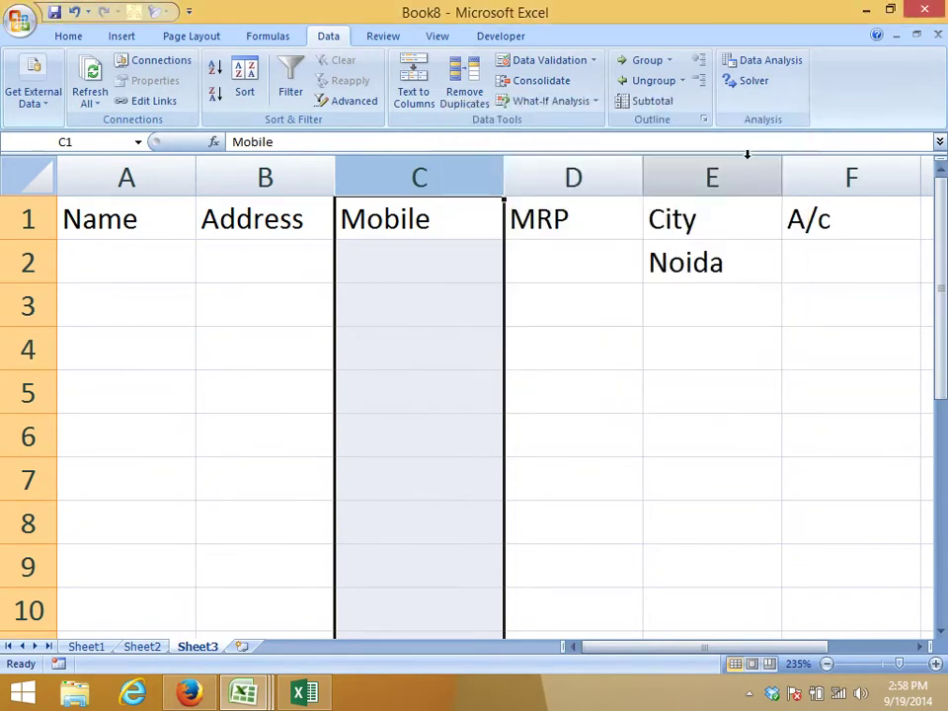
- Insert a comment on C1 reading 'Offical Mobile Number', removing the author name
click(425, 294)
click(423, 218)
right_click(423, 218)
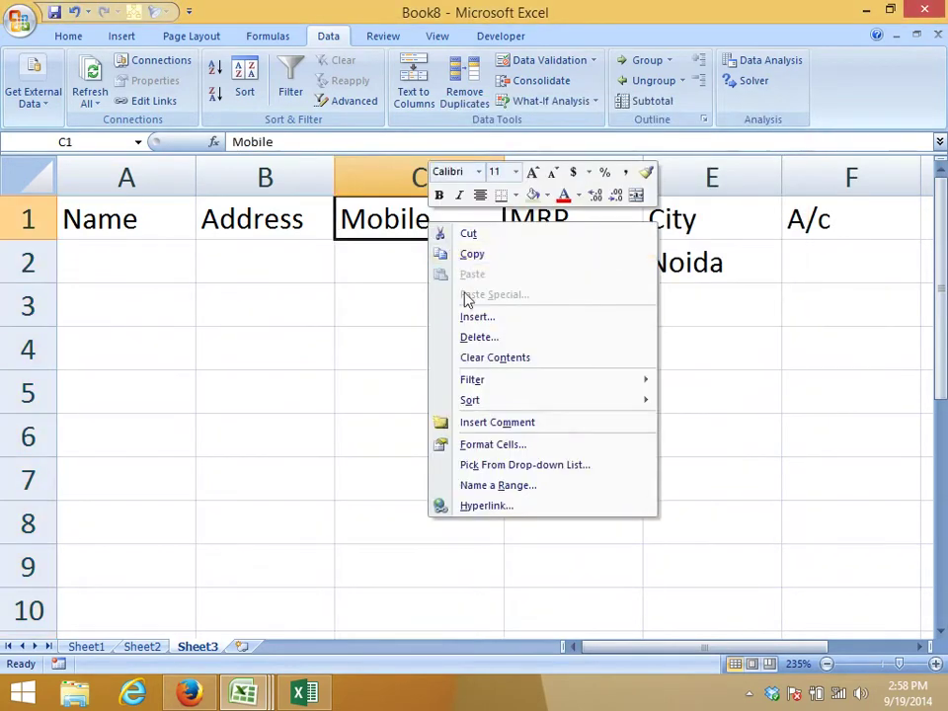
click(481, 426)
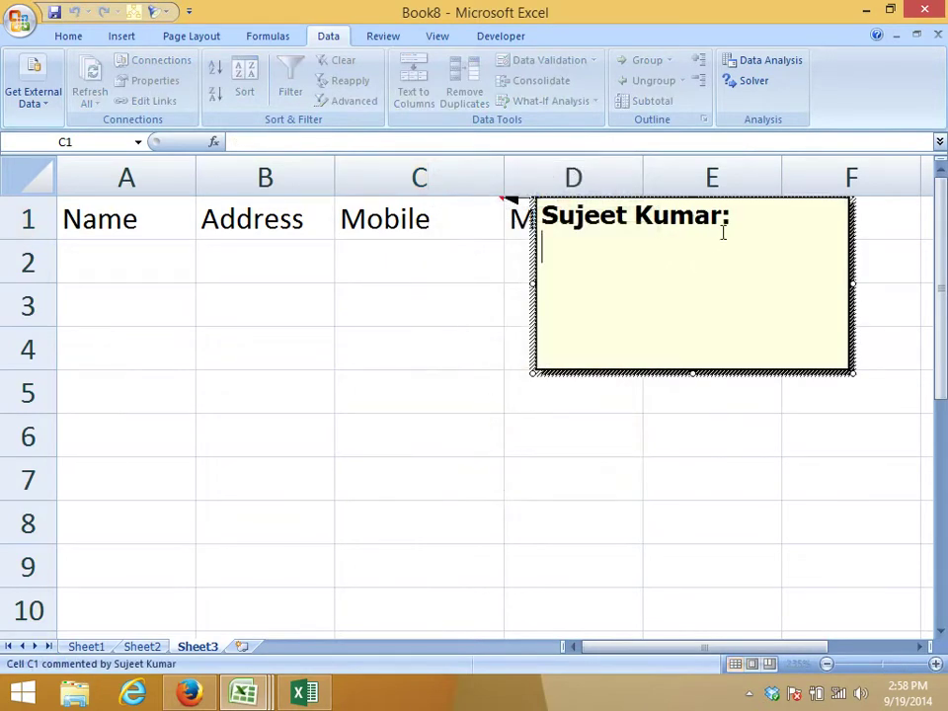
drag(728, 219, 538, 217)
key(Delete)
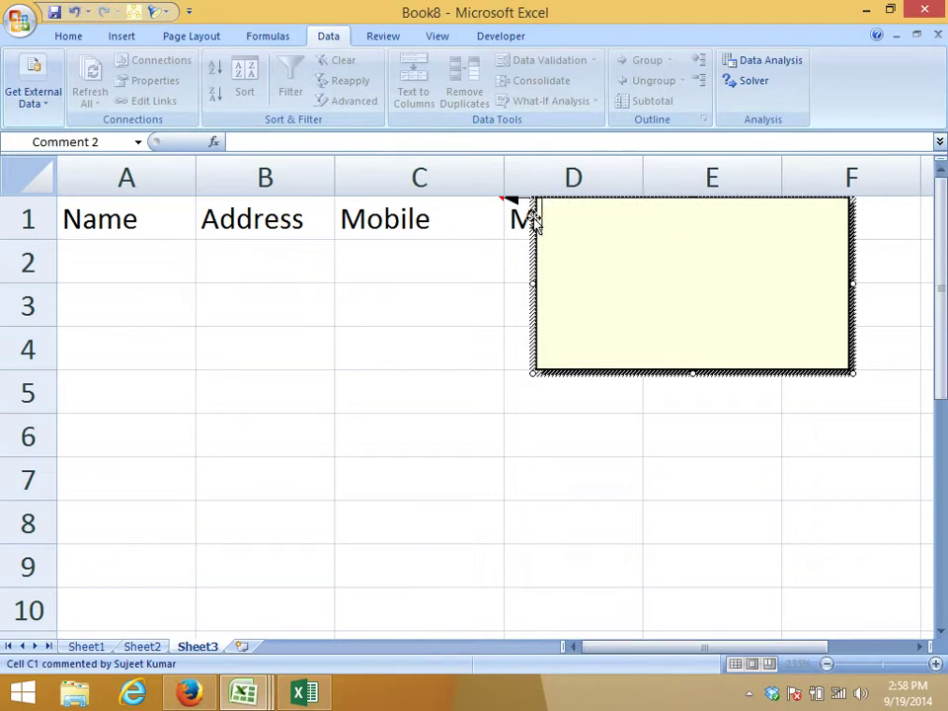
text(Off)
text(ical M)
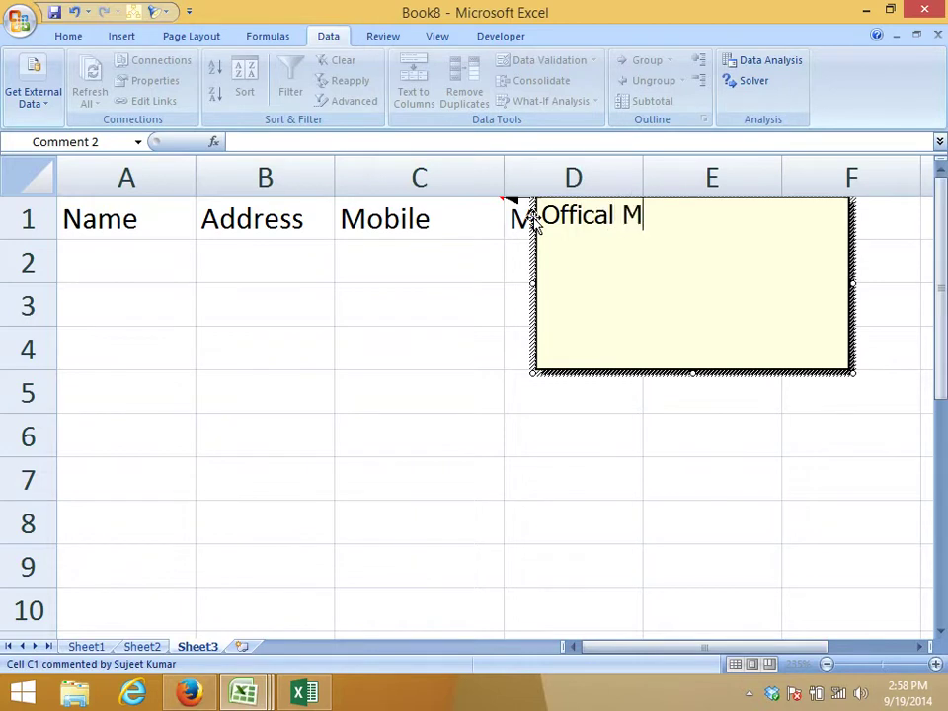
text(obile )
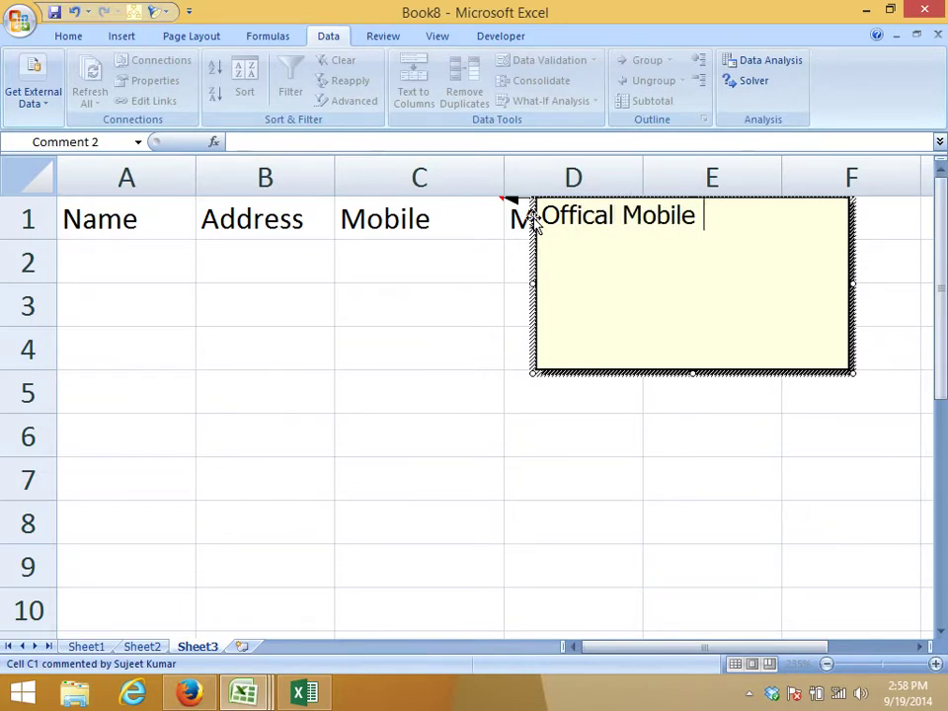
text(Number)
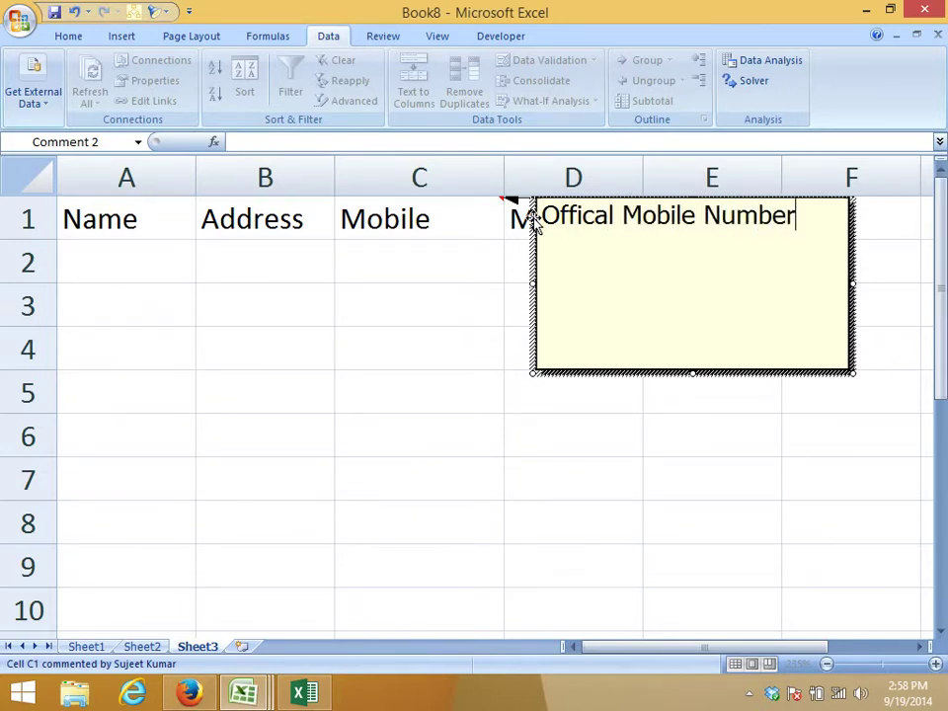
click(404, 389)
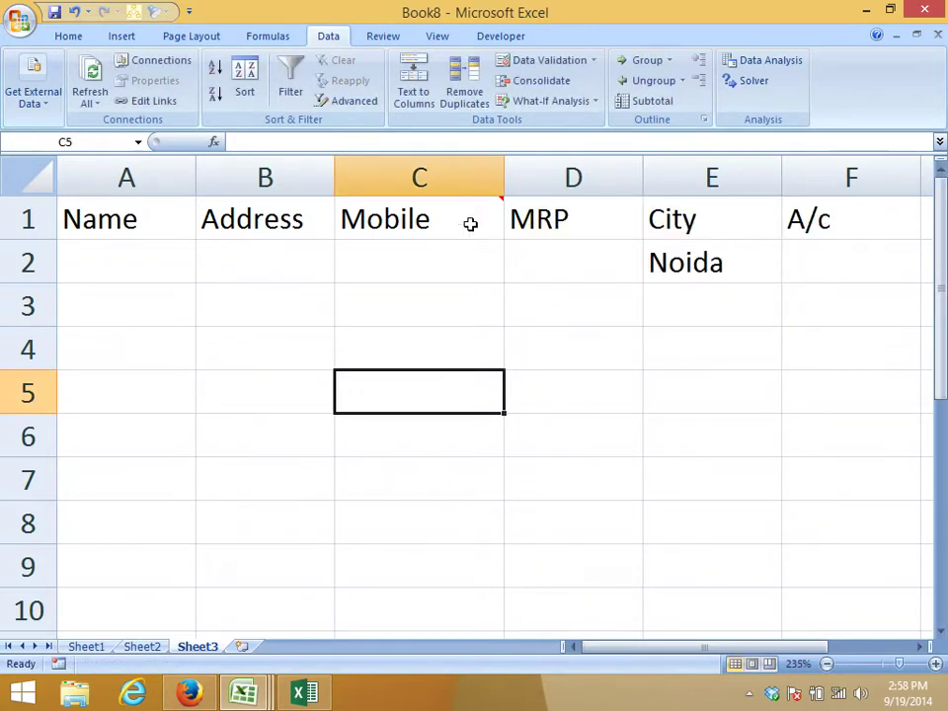
- Move through cells C1 to C5 and D6 to see what column C displays on selection
mouse_move(469, 224)
mouse_move(942, 699)
key(Up)
key(Up)
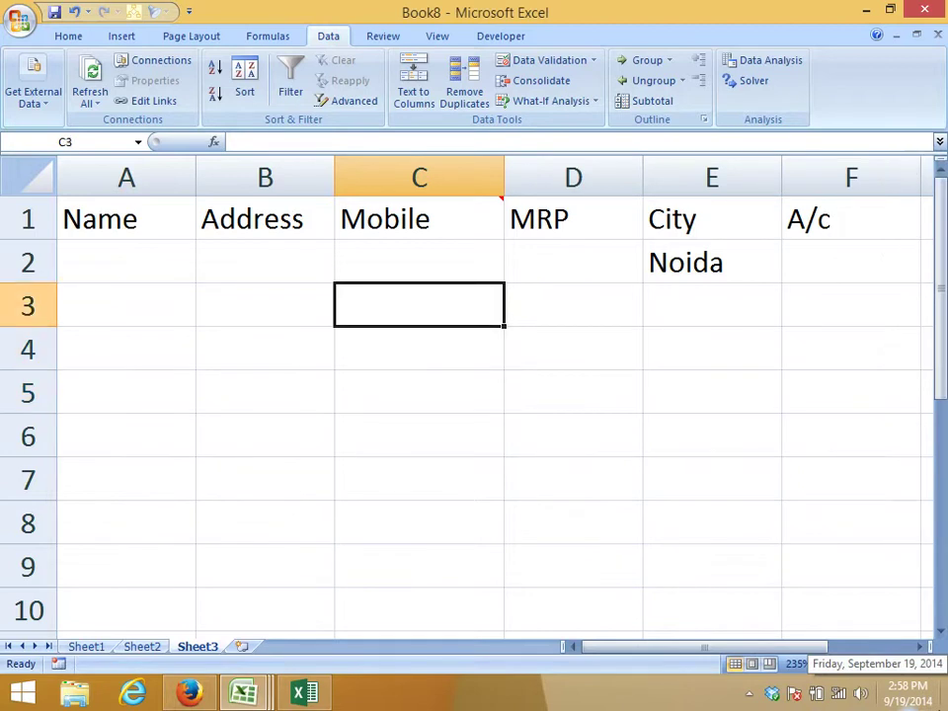
key(Up)
key(Up)
key(Down)
key(Up)
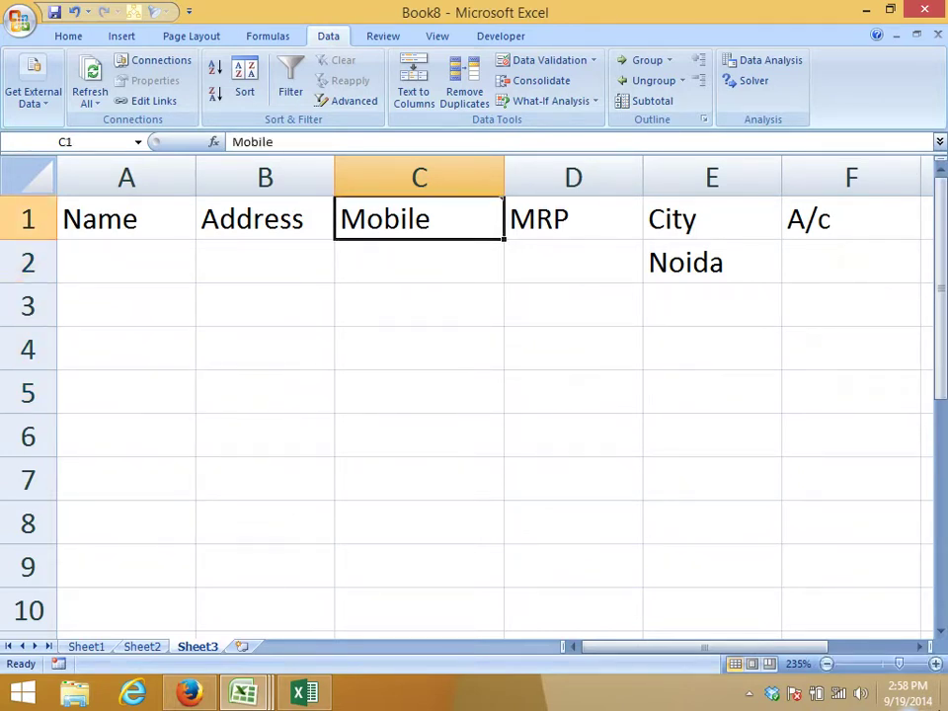
key(Down)
key(Down)
key(Down)
key(Down)
key(Down)
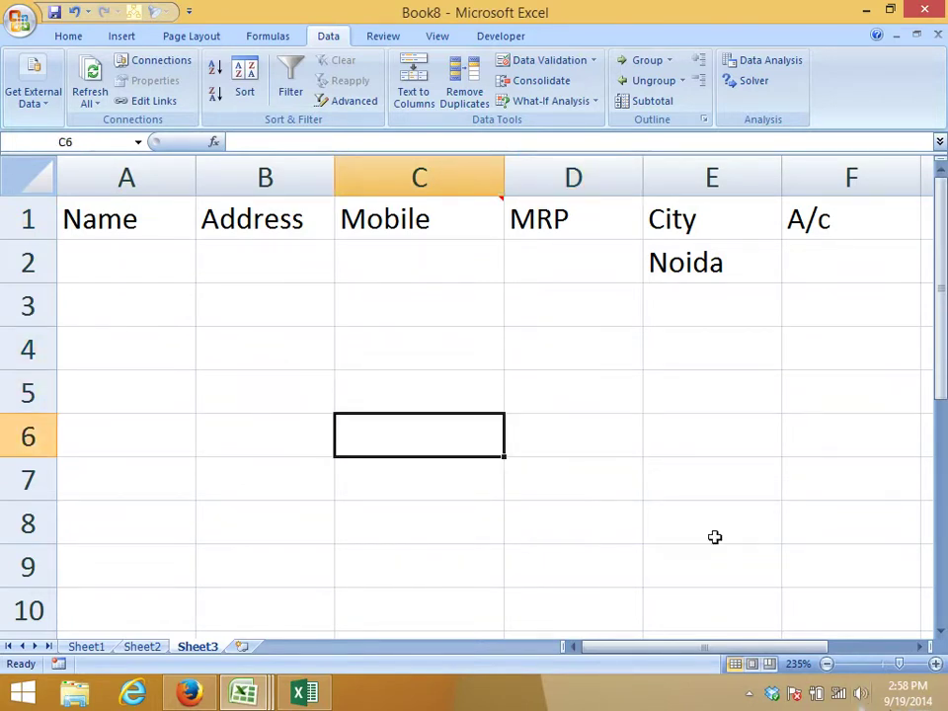
mouse_move(420, 237)
key(Right)
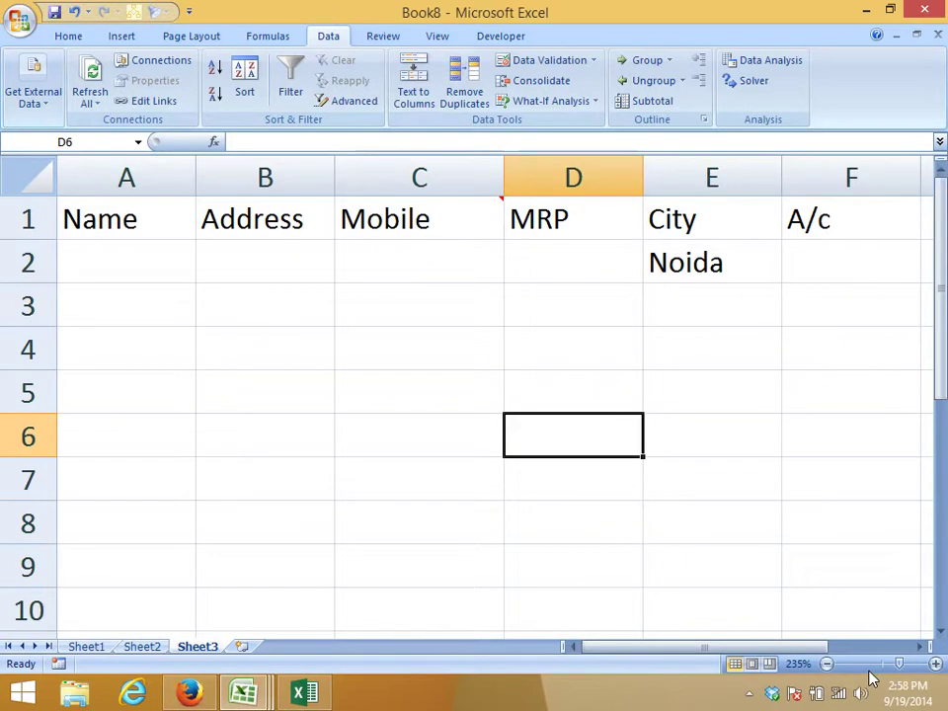
- Give all of column C the input message 'Enter Hare Official Mobile Number'
click(378, 215)
key(ctrl+space)
click(522, 61)
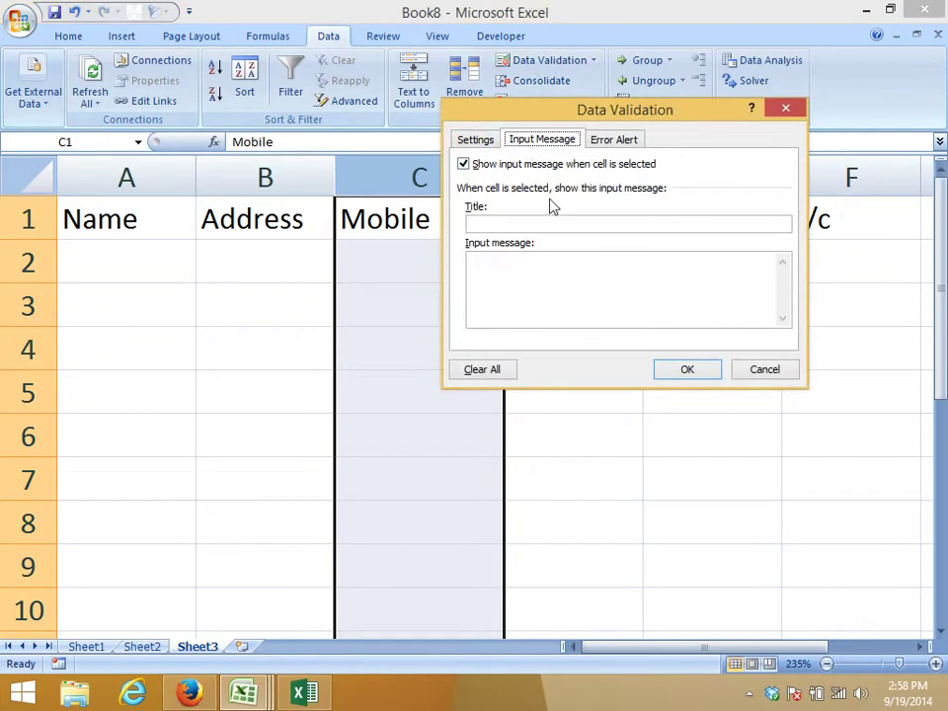
click(555, 223)
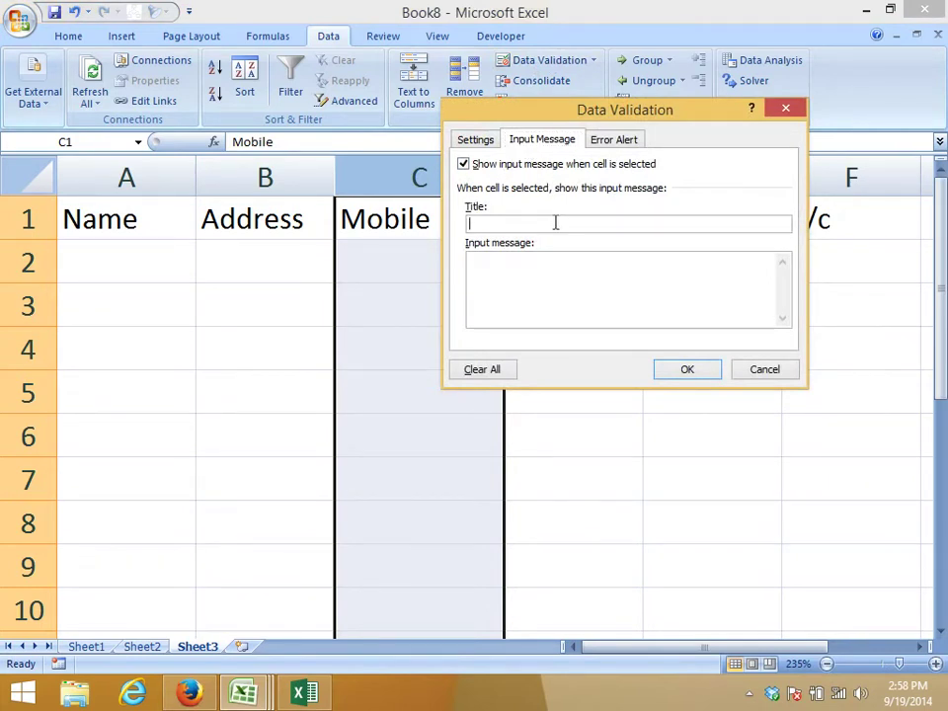
text(T)
text(his)
key(BackSpace)
key(BackSpace)
key(BackSpace)
text(E ter)
key(BackSpace)
key(BackSpace)
key(BackSpace)
key(BackSpace)
key(BackSpace)
text(nter )
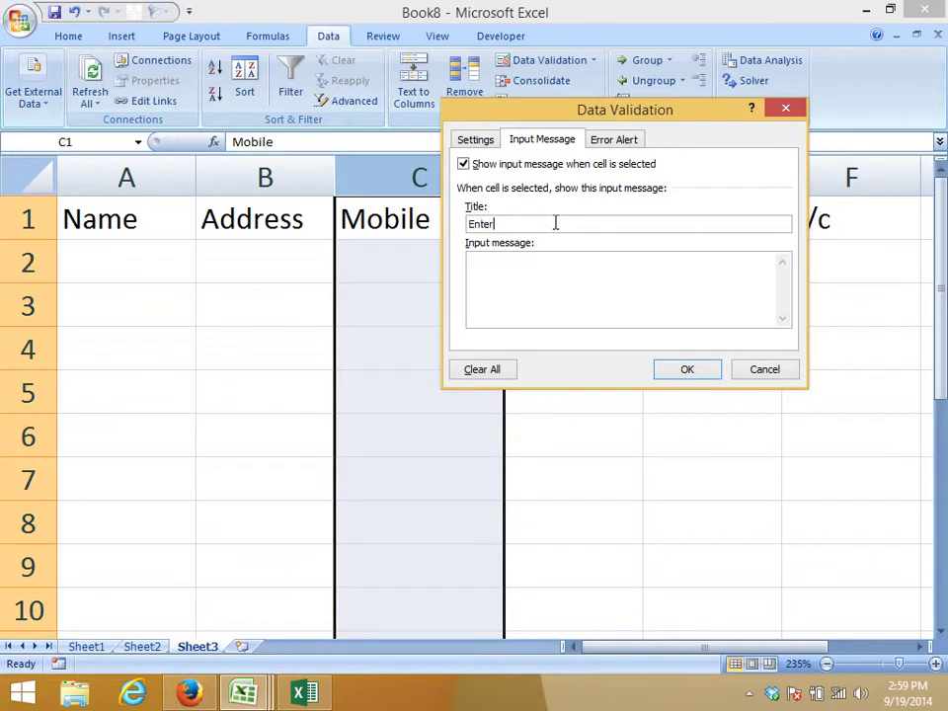
text(Hare )
text(Off)
text(icial M)
text(obile )
text(Numbe)
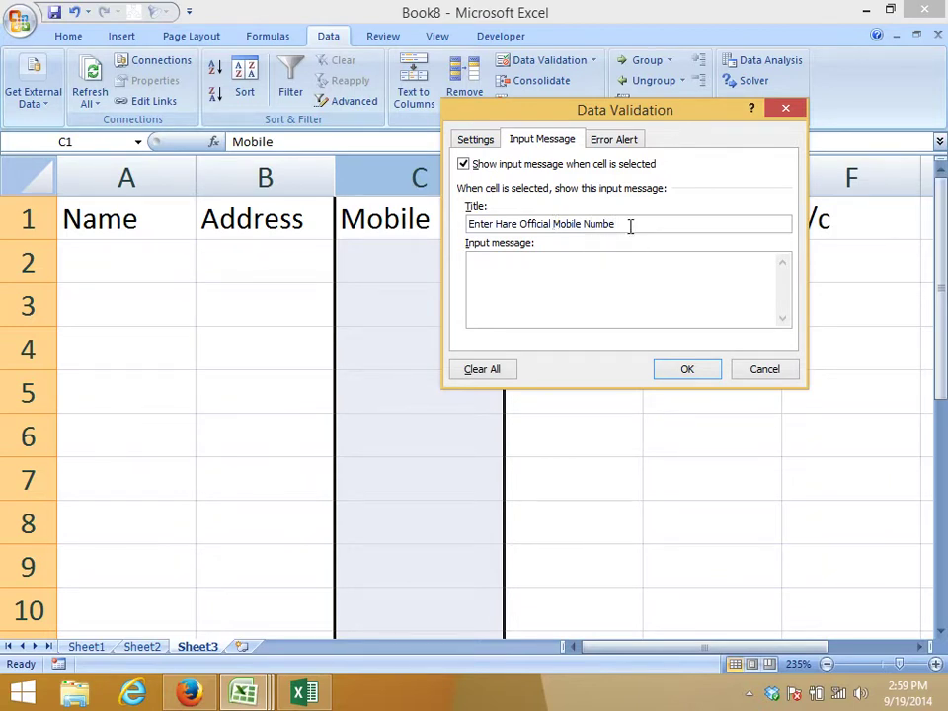
drag(629, 224, 449, 227)
key(ctrl+c)
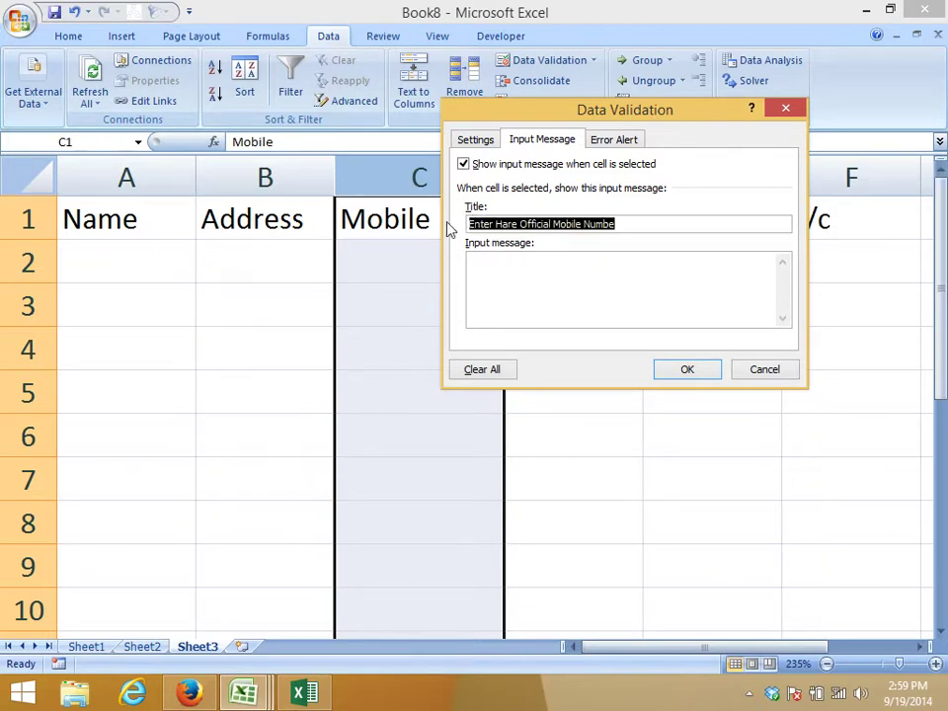
key(BackSpace)
key(ctrl+v)
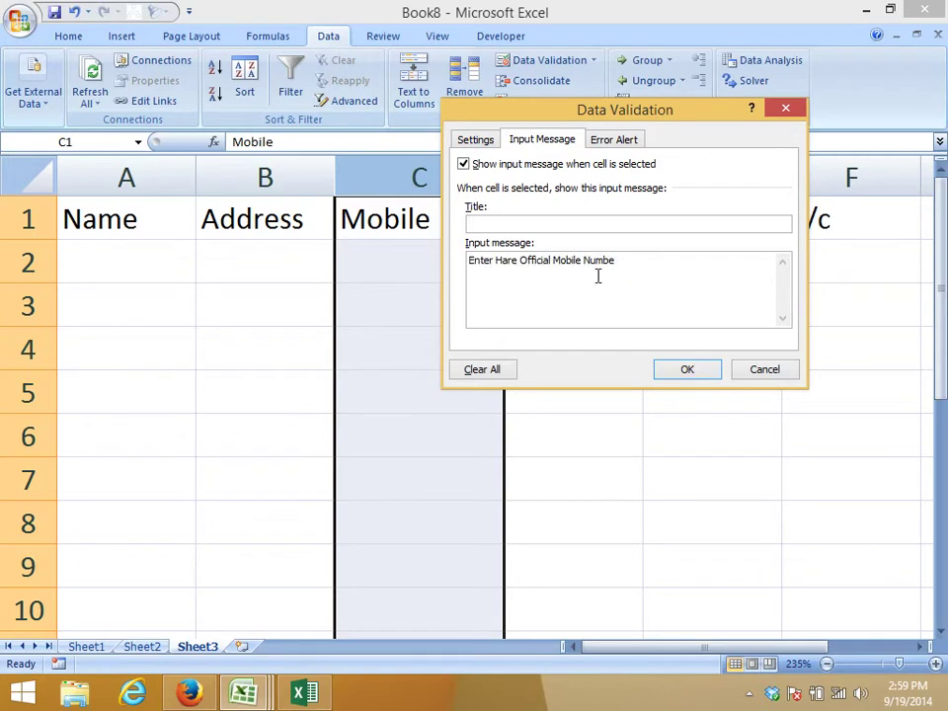
text(r)
click(669, 371)
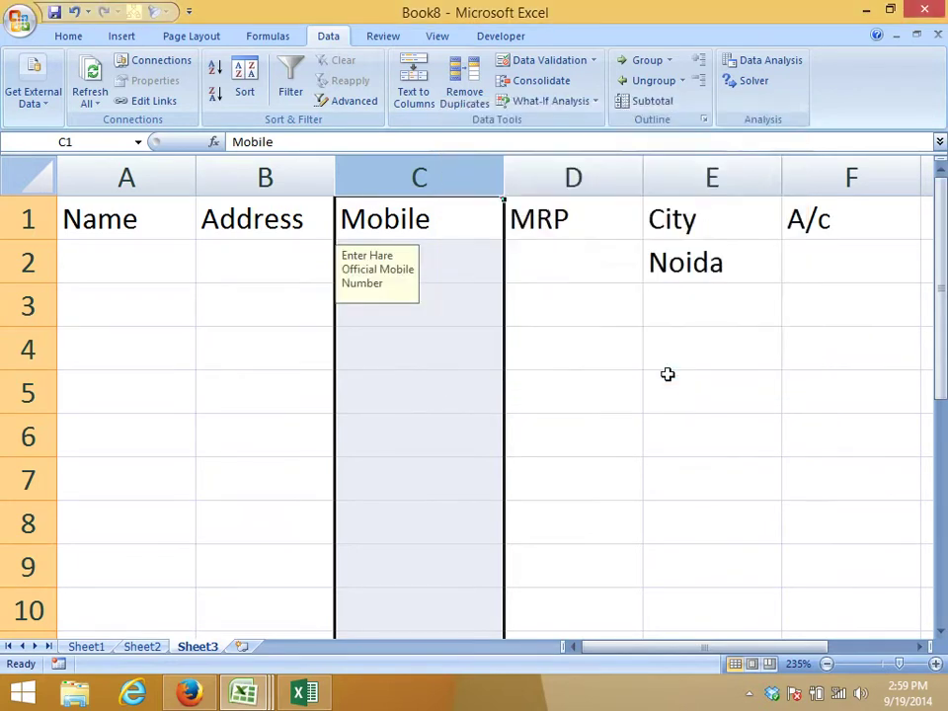
- Step through column C cells to confirm the input message appears, then select column C
click(667, 374)
key(Left)
key(Left)
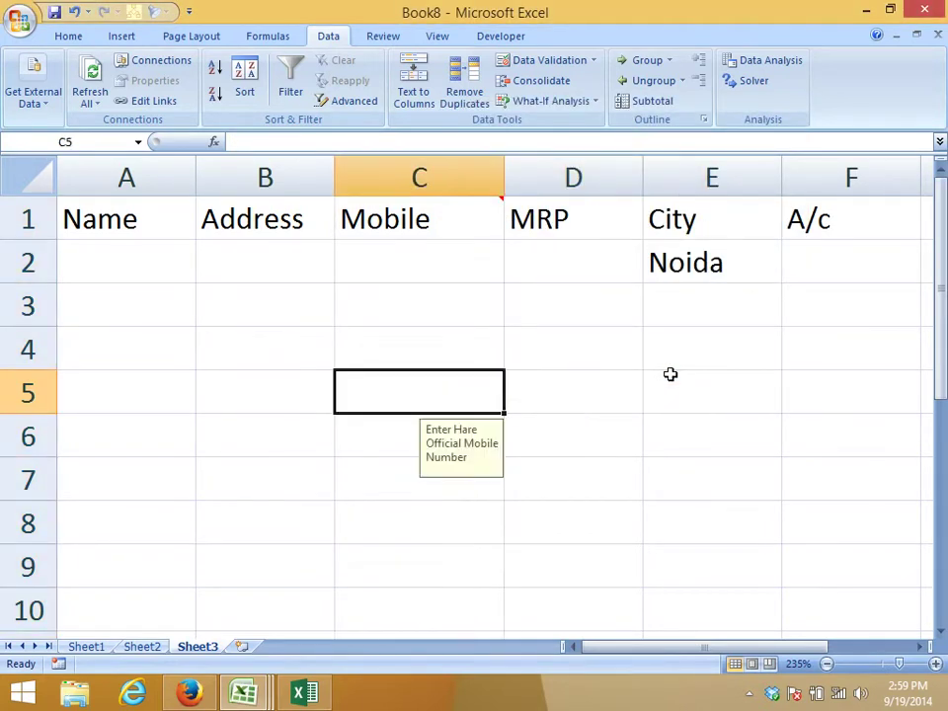
key(Up)
key(Up)
key(Down)
key(Down)
key(Down)
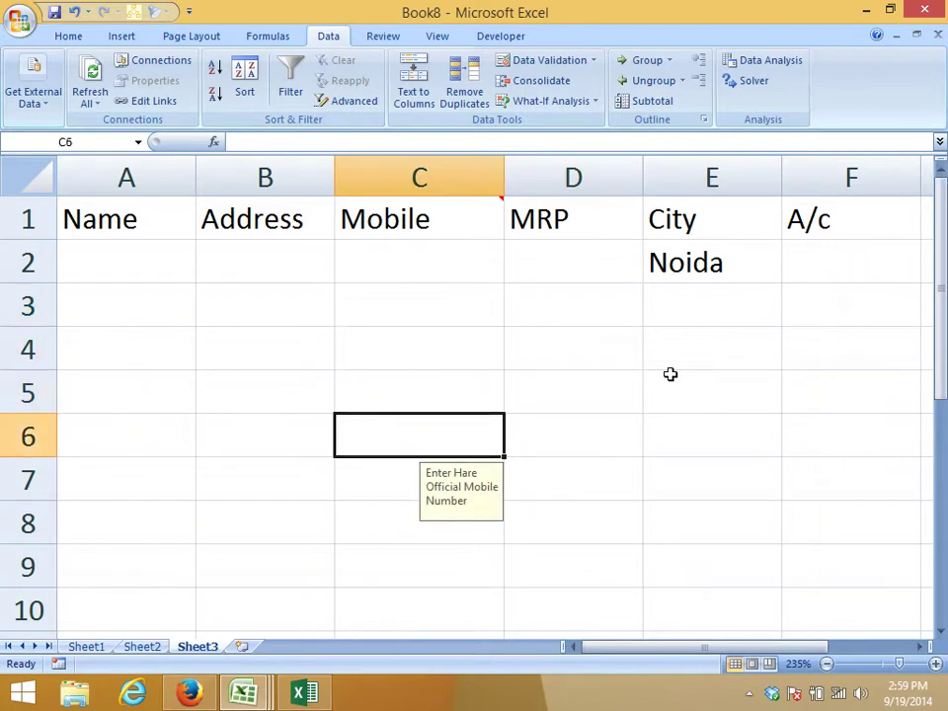
key(Up)
key(Up)
key(Up)
key(Up)
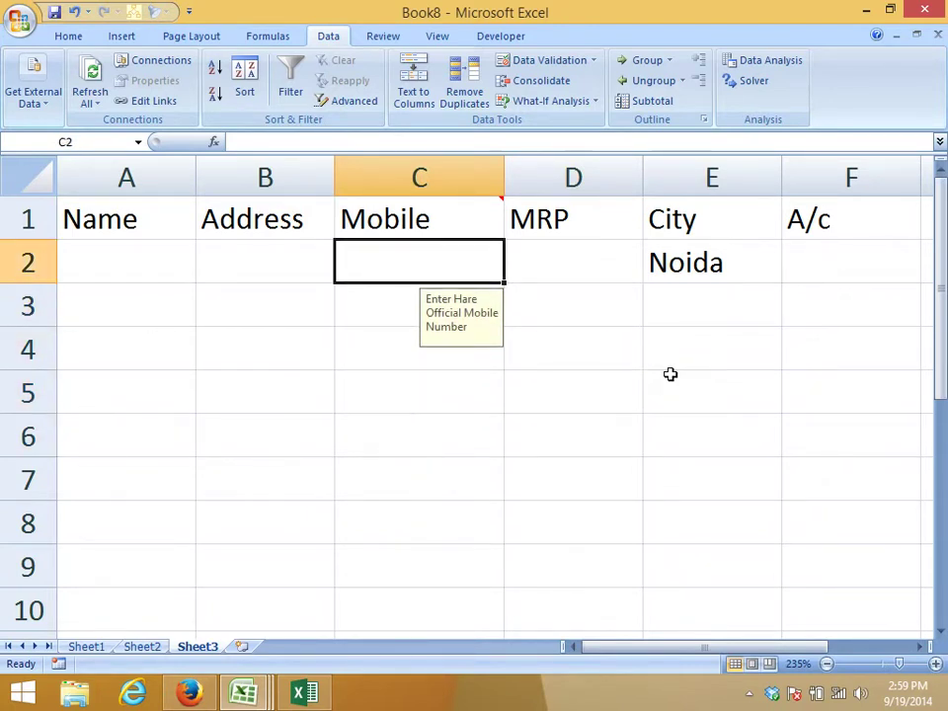
key(Down)
key(Down)
key(Down)
key(Down)
key(Up)
key(Up)
key(Up)
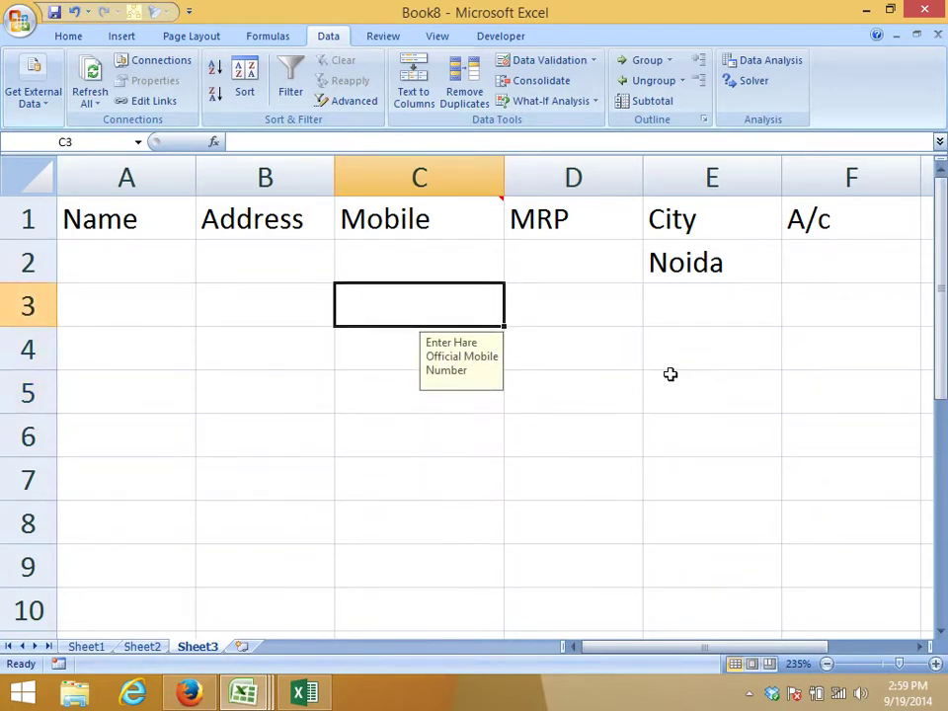
click(455, 175)
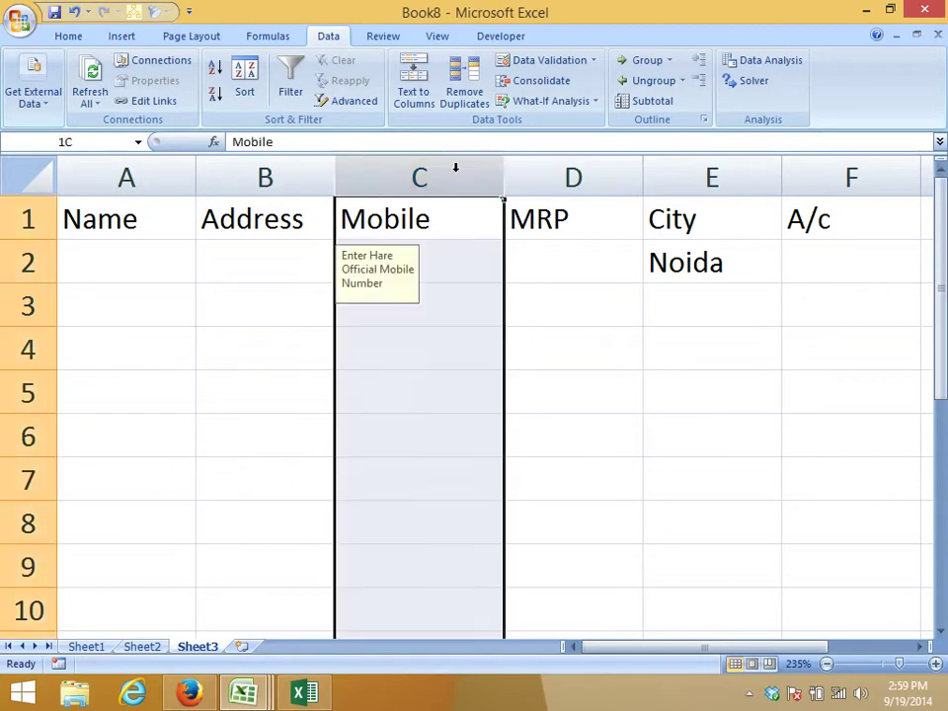
- Set column C's Stop error alert: title 'Wrong Mobile Number', message 'Please Enter 10 Digit Mobile Number'
click(546, 62)
click(611, 140)
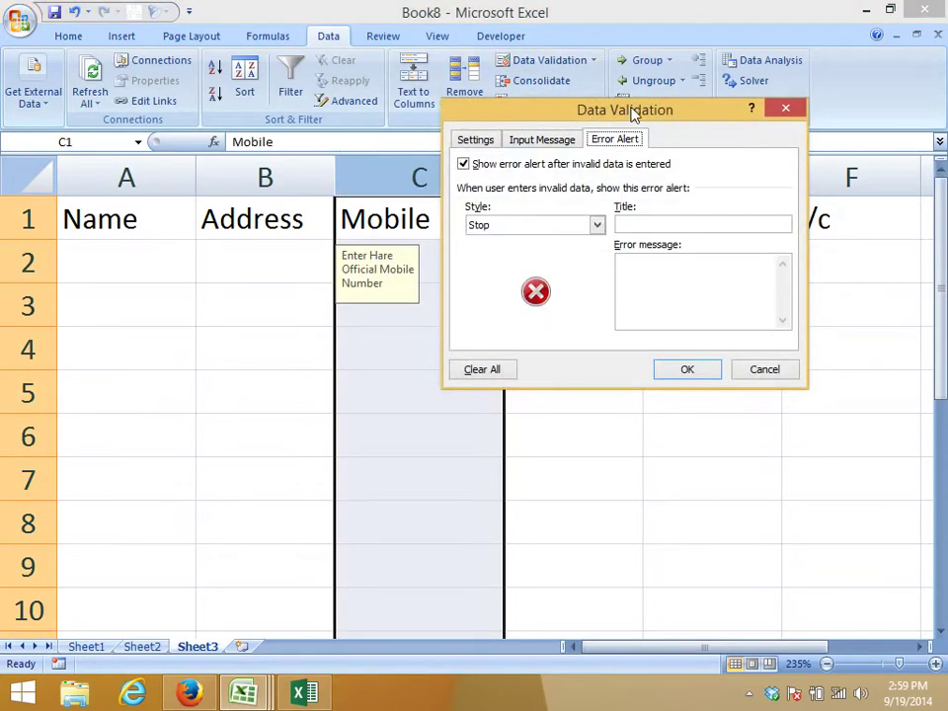
click(631, 226)
text(Wron)
text(g )
text(Mobile )
text(Number)
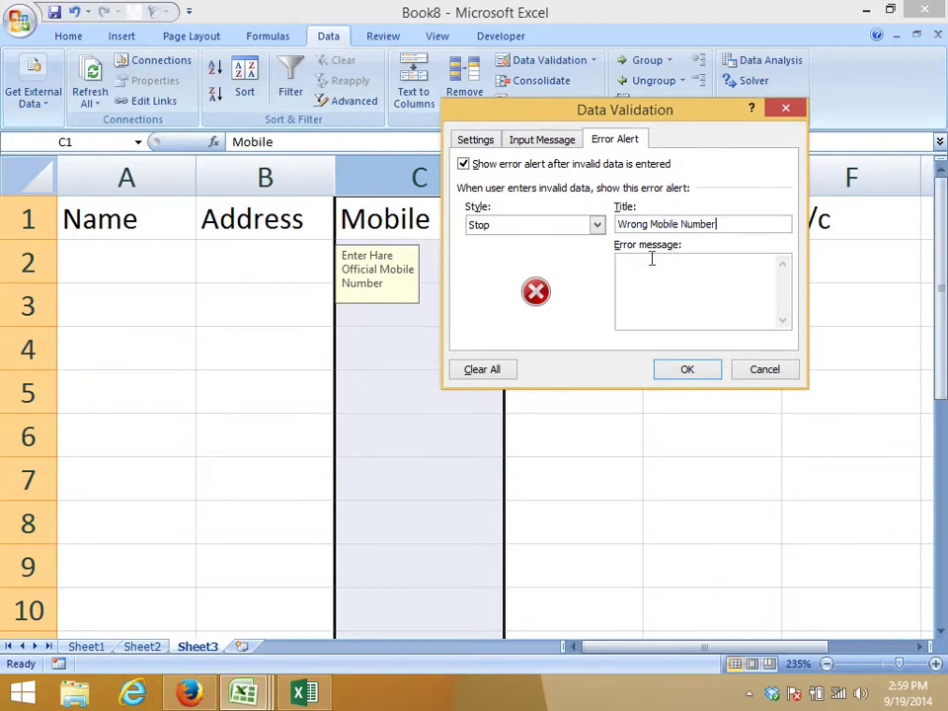
click(641, 296)
text(Pleas)
text(e Enter )
text(10 )
text(Digit )
text(Mobile )
text(Number)
click(687, 373)
- Test the alert by entering 'sdf' in C2, retry, and leave C2 empty
click(475, 258)
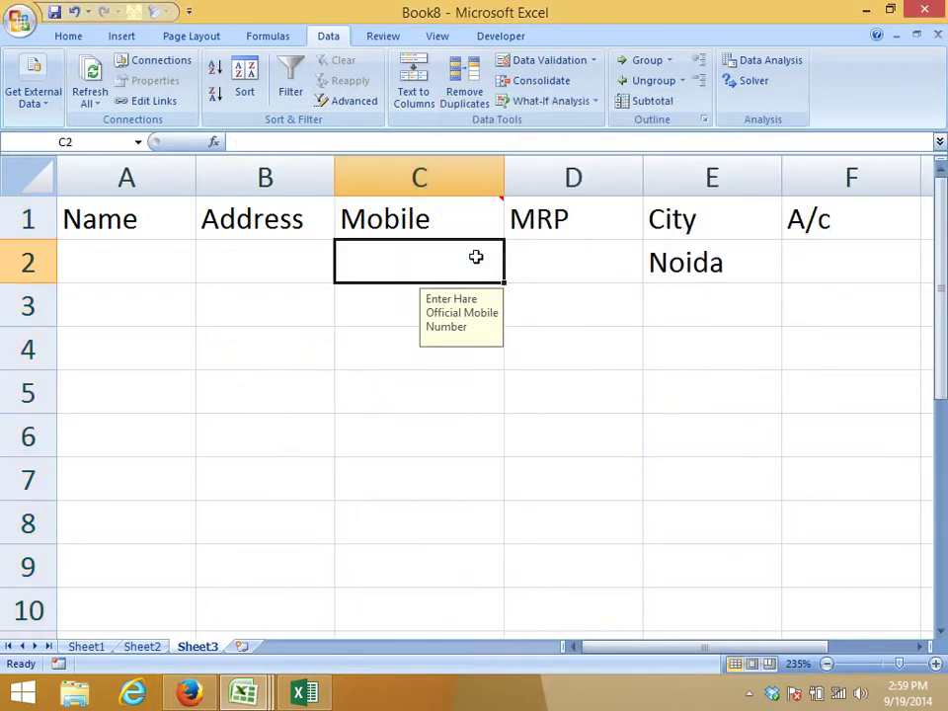
text(sdf)
key(Return)
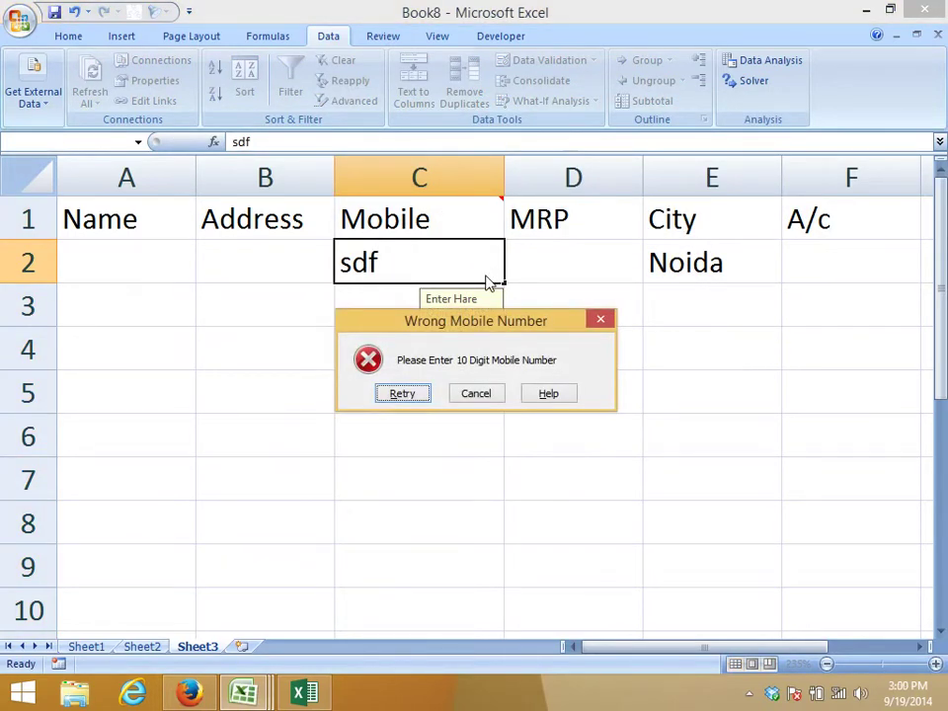
key(Return)
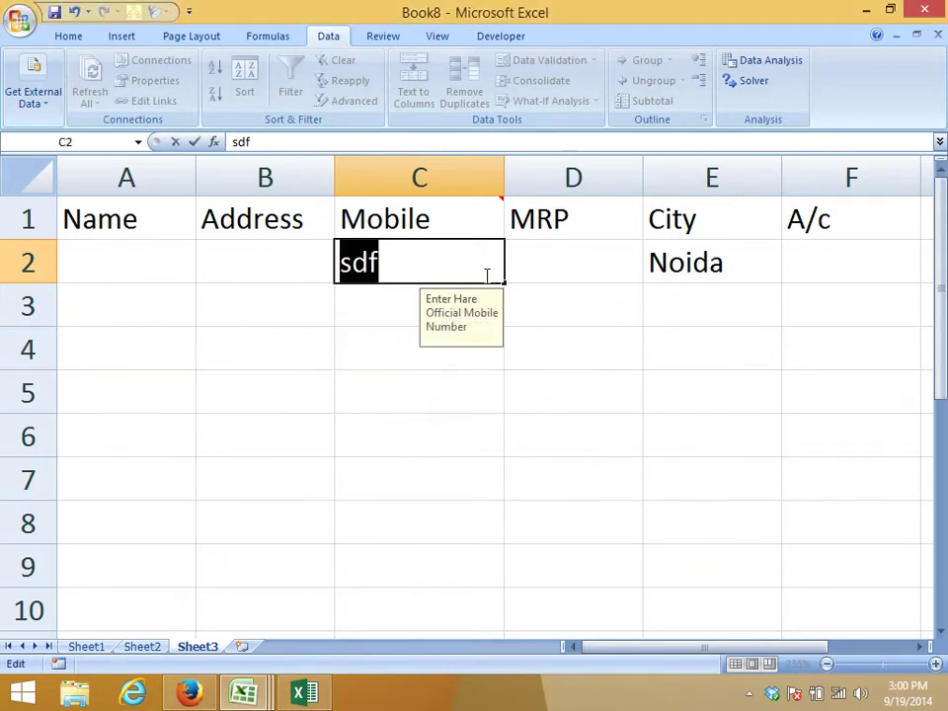
key(BackSpace)
click(613, 334)
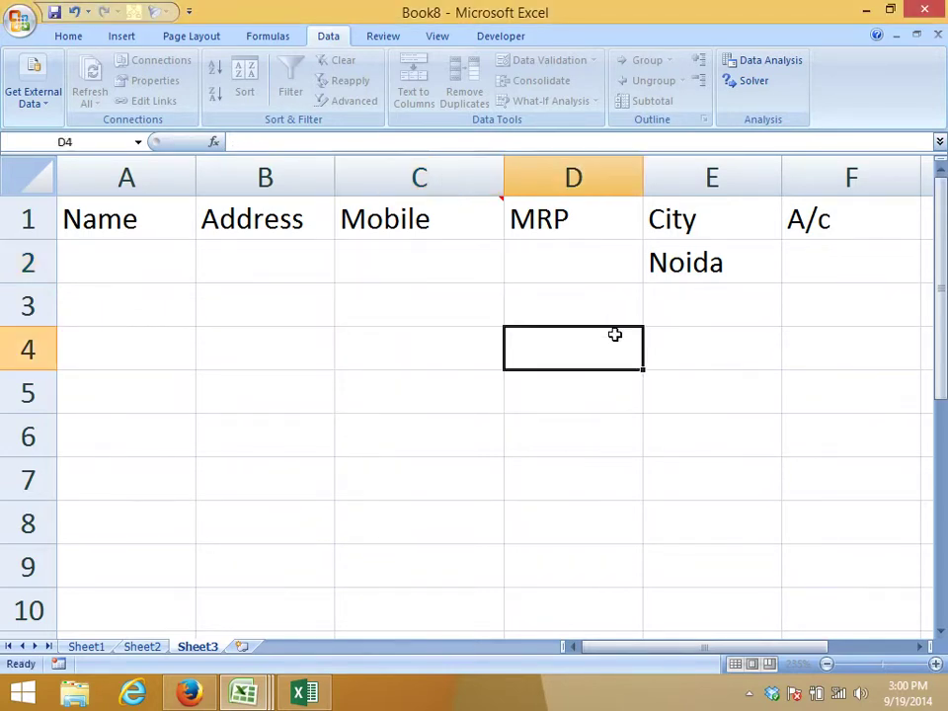
click(450, 184)
- Dismiss the Consolidate settings and change the Mobile column's error alert style to Warning
click(531, 79)
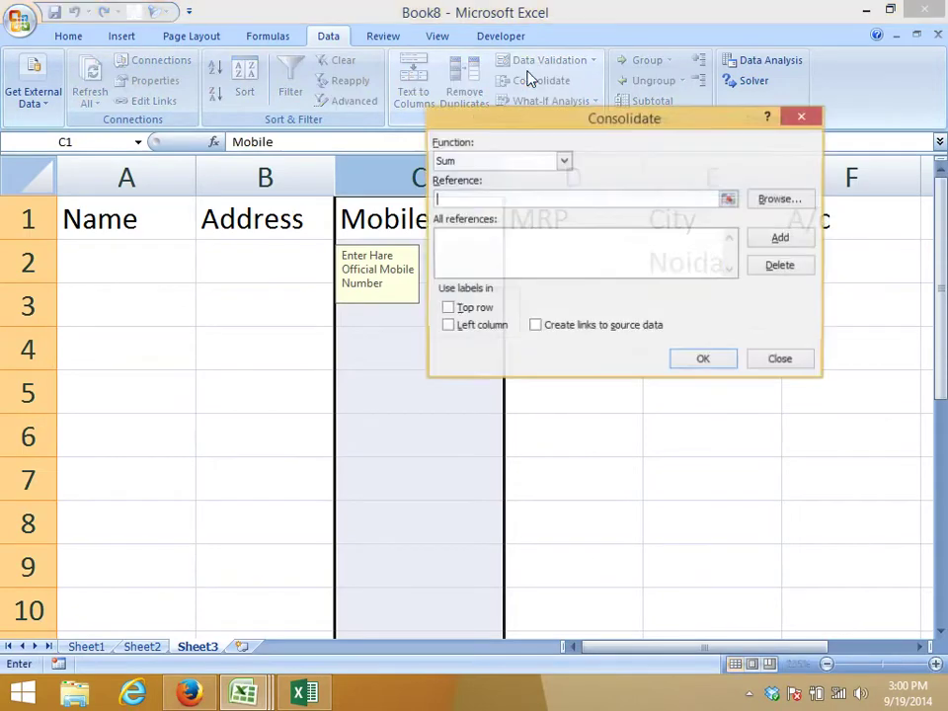
key(Escape)
click(543, 65)
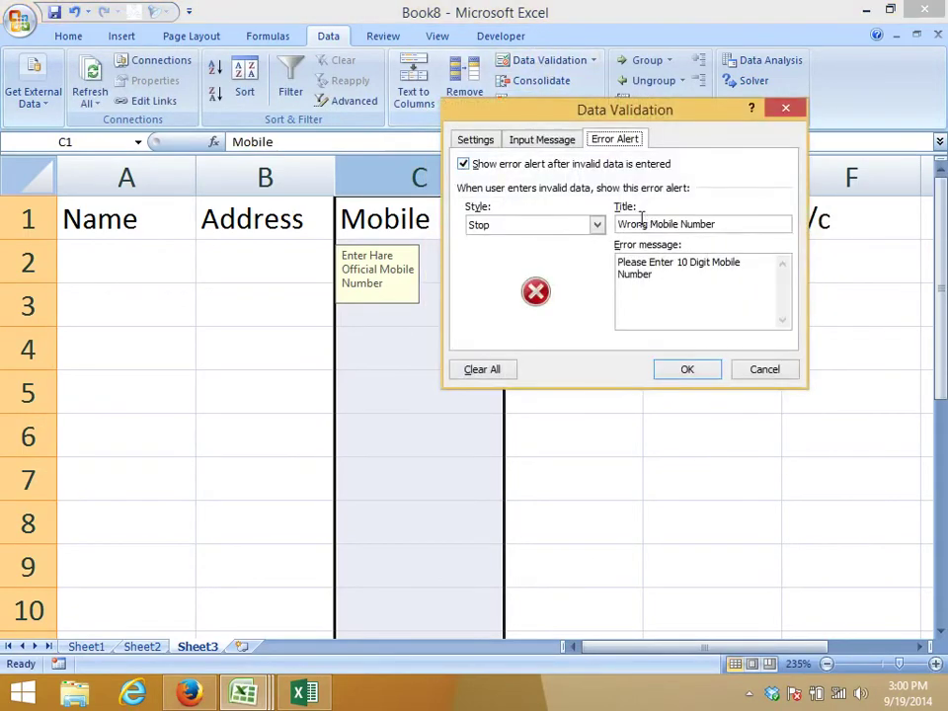
click(514, 226)
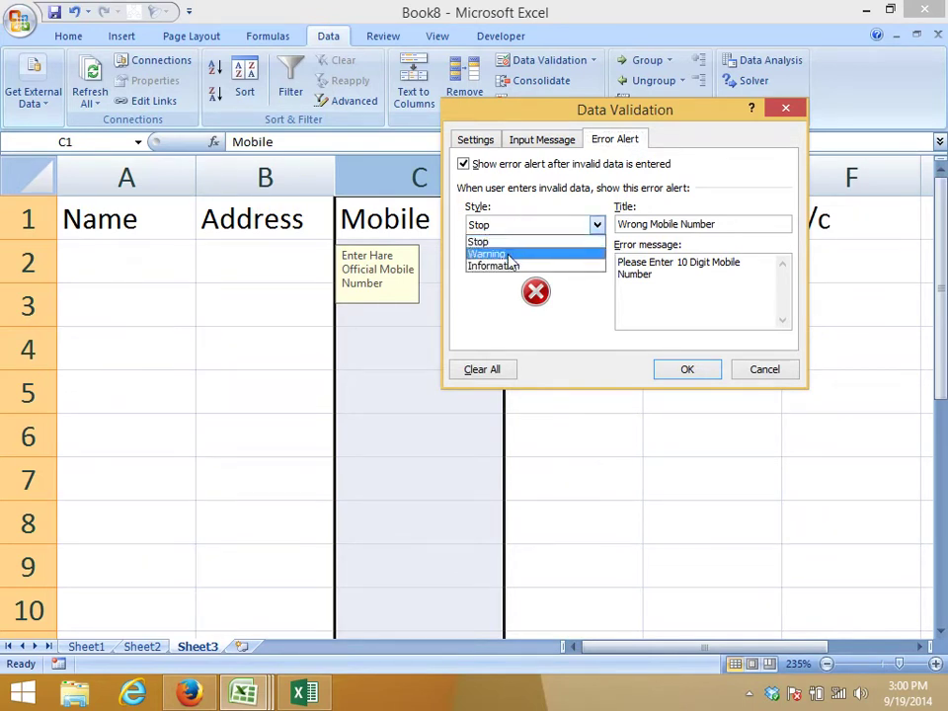
click(509, 252)
click(671, 369)
- Enter the invalid value 'dsfs' in C2, accept it past the warning, then clear C2
click(506, 269)
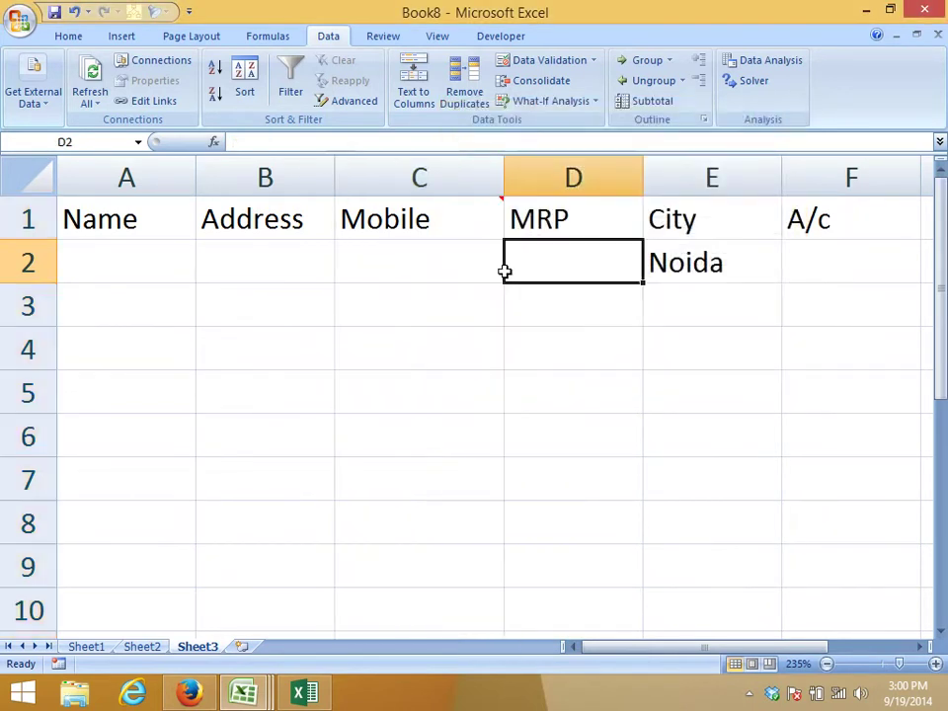
click(475, 259)
text(dsfs)
key(Return)
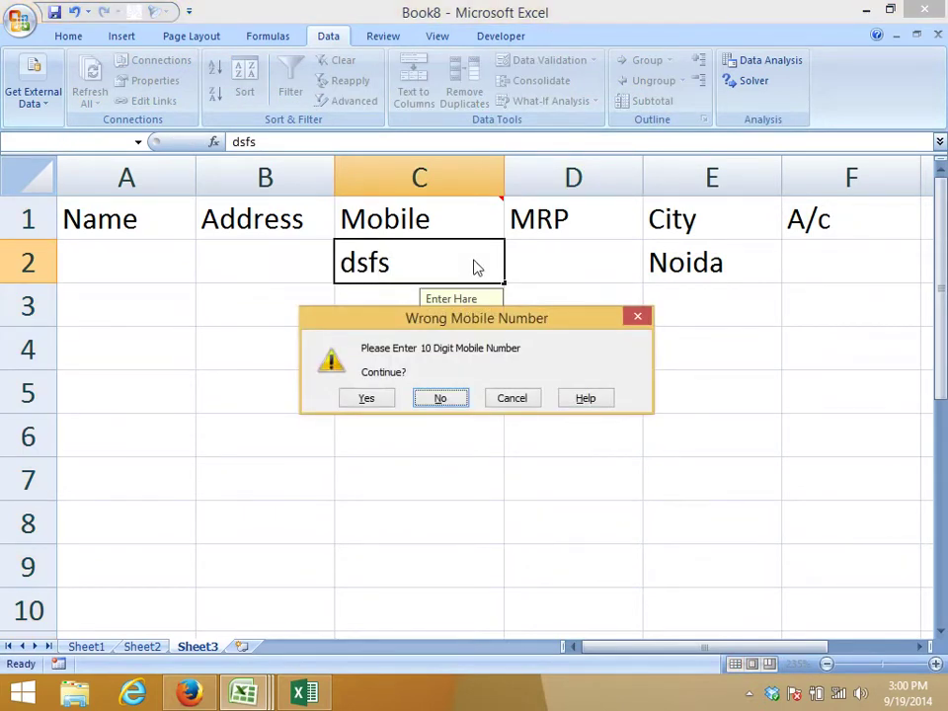
key(y)
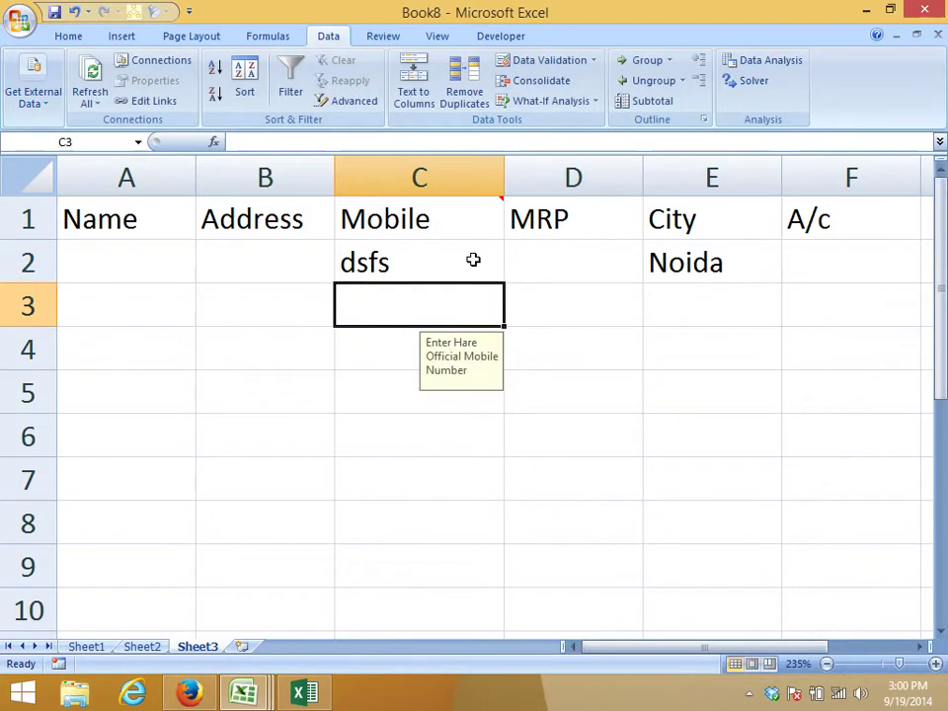
click(472, 260)
key(Delete)
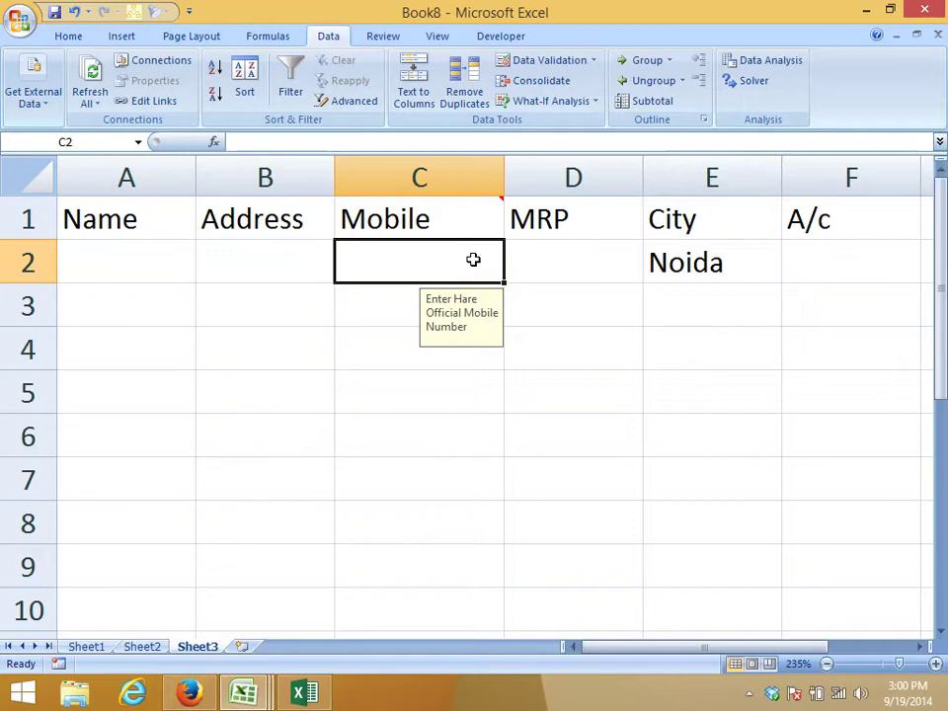
- Change column C's data validation error alert style to Information
click(419, 177)
click(538, 60)
click(506, 225)
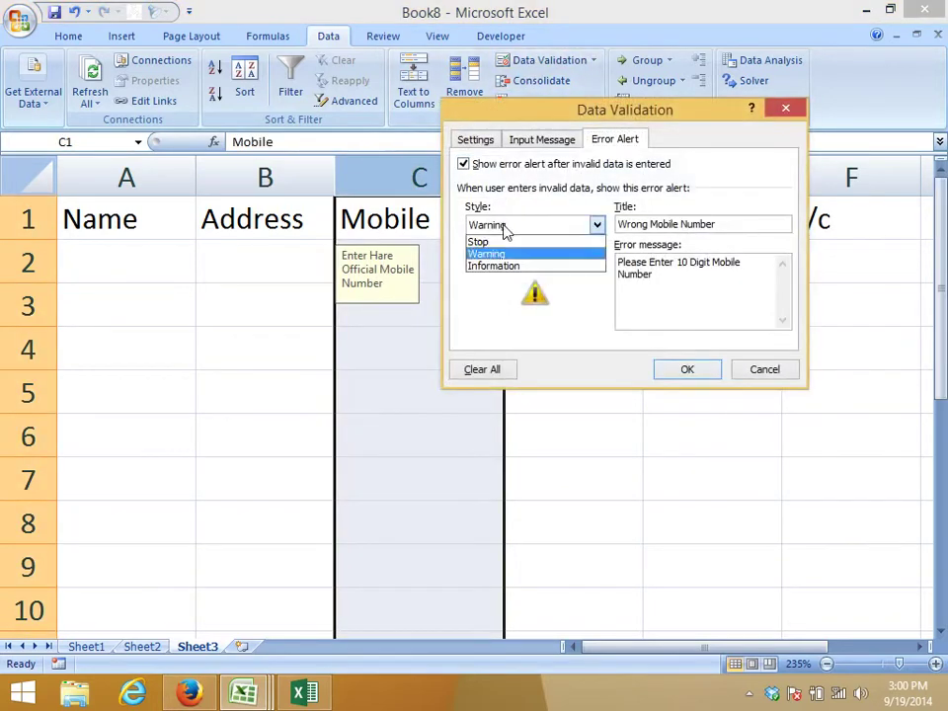
click(505, 263)
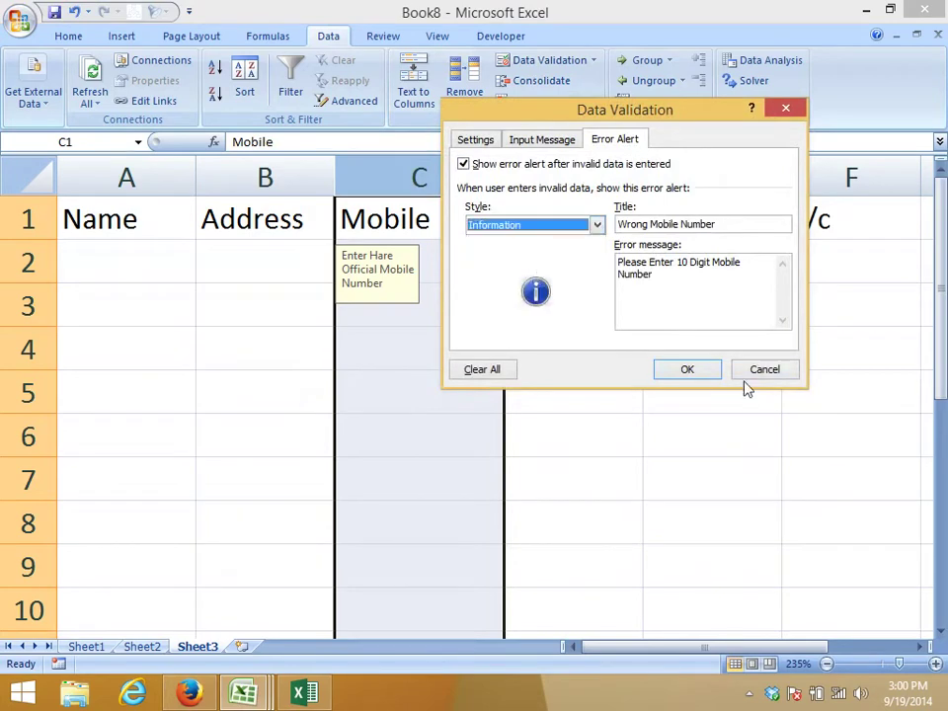
click(697, 368)
- Enter invalid test values 'kjhgiu' in C2 and 'bkj' in C3, acknowledging the information alerts
click(461, 254)
text(kjhgiu)
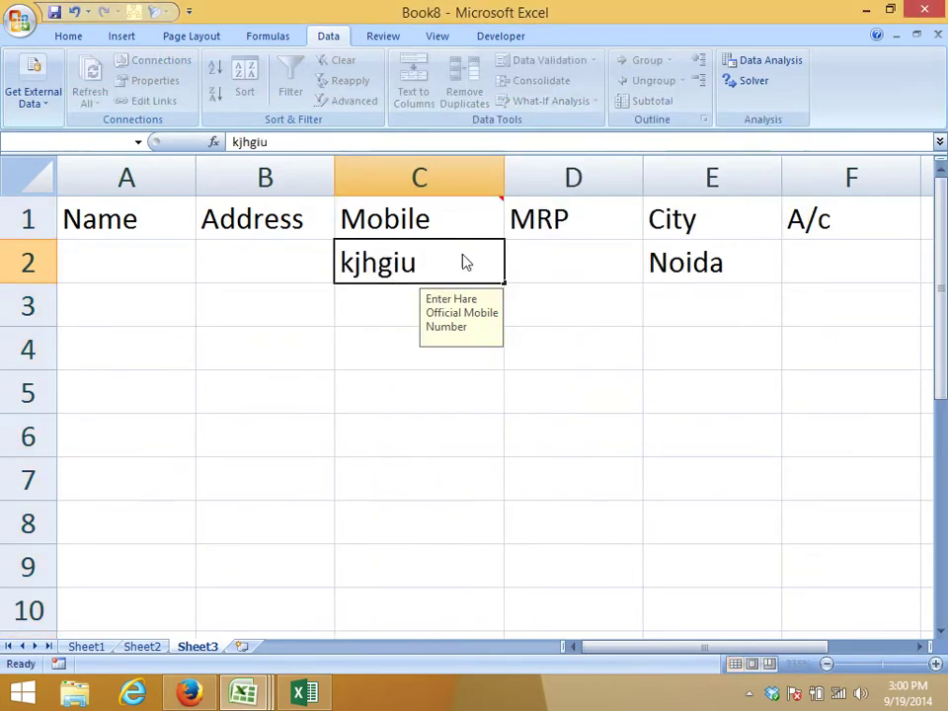
key(Return)
key(Return)
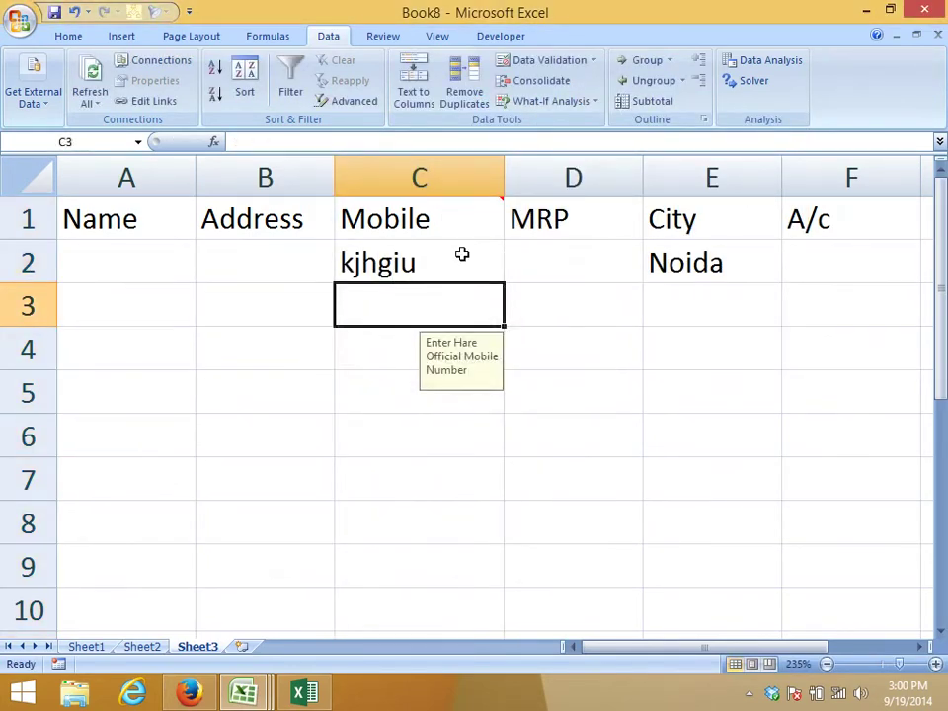
text(bkj)
key(Return)
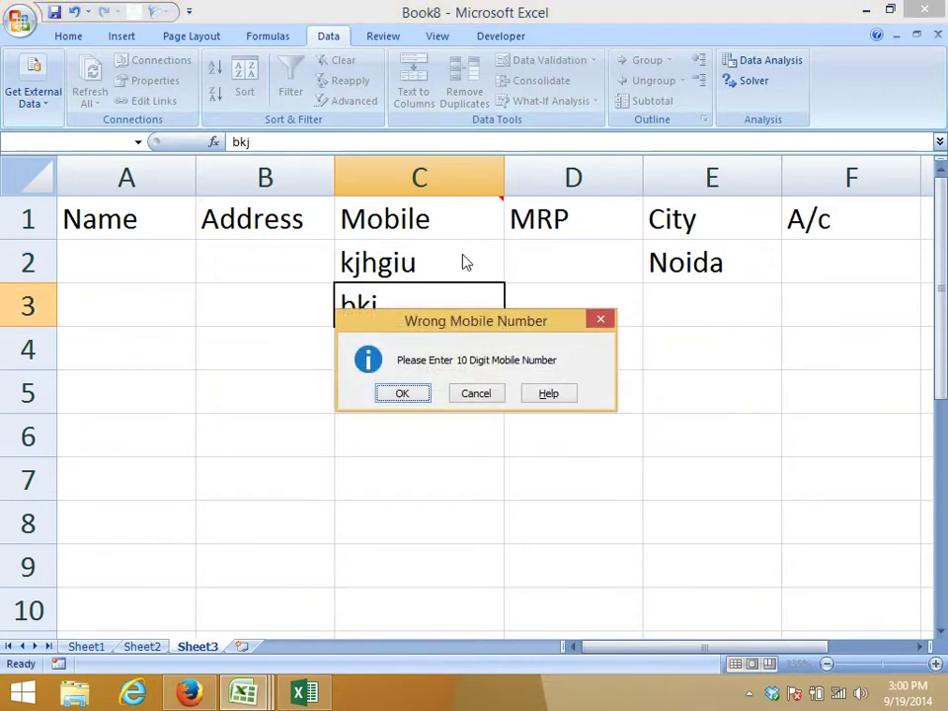
key(Return)
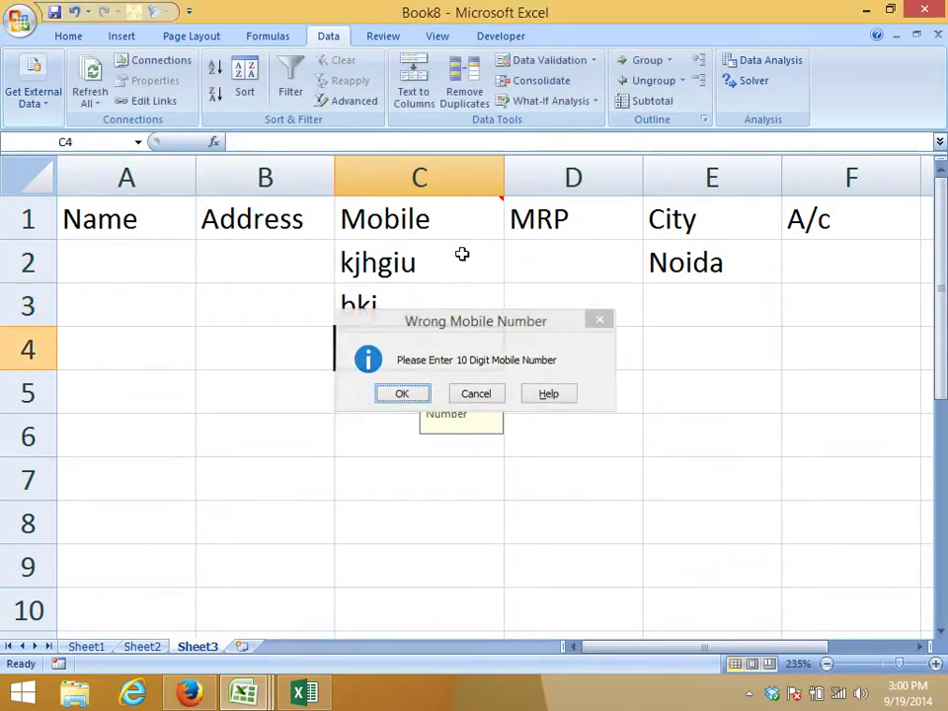
- Clear the test values from C2 and C3, returning to header cell C1
click(461, 253)
key(Delete)
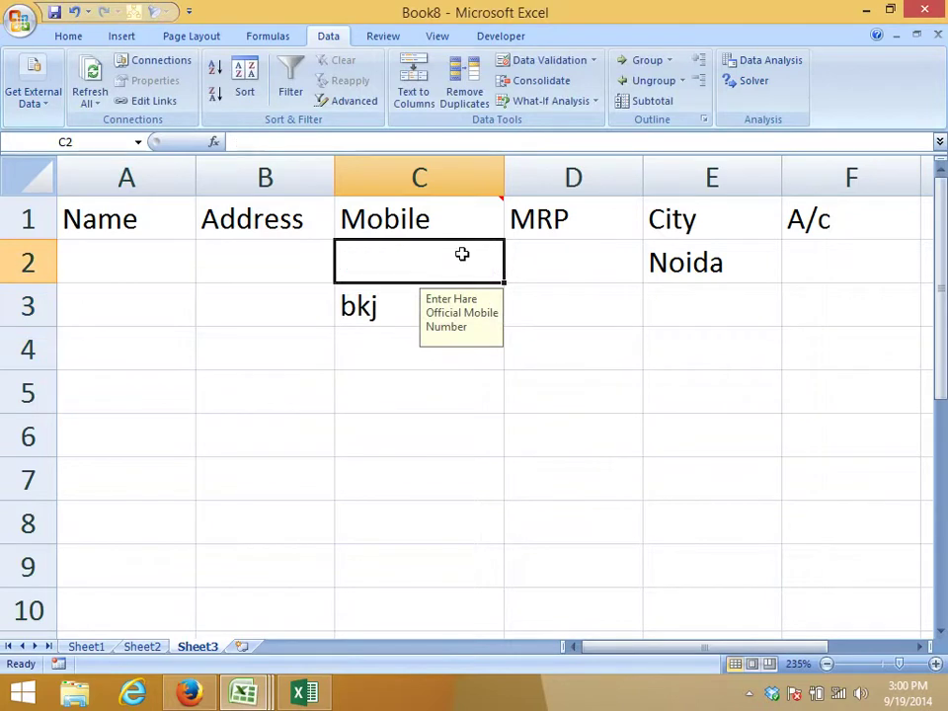
key(Down)
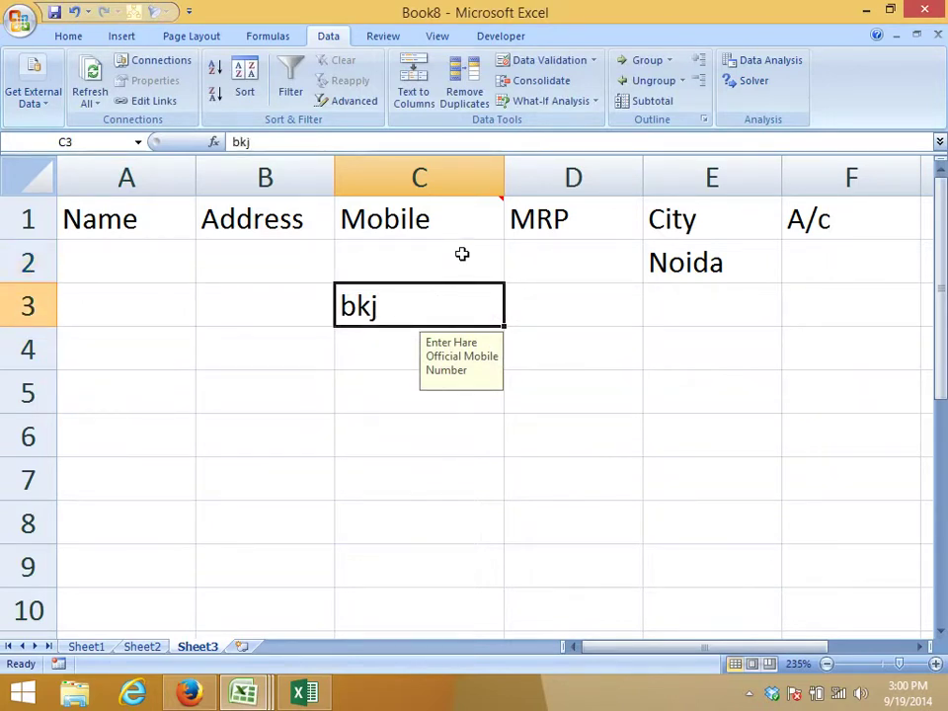
key(Delete)
key(Up)
key(Up)
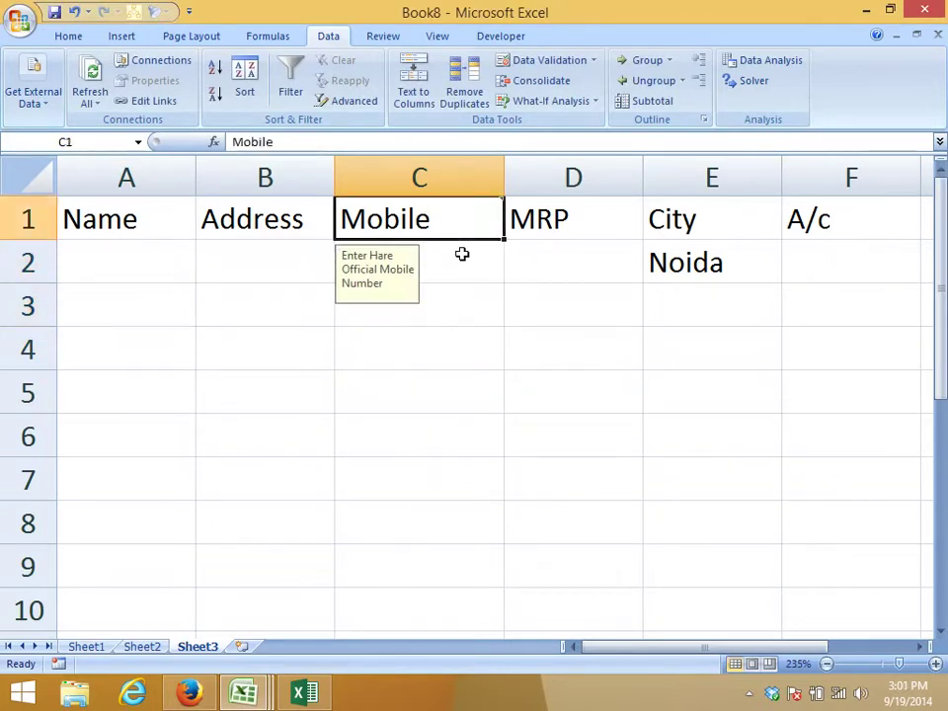
- Add a new worksheet and enter 12, 32, 45 and 65 across A3:D3
click(241, 646)
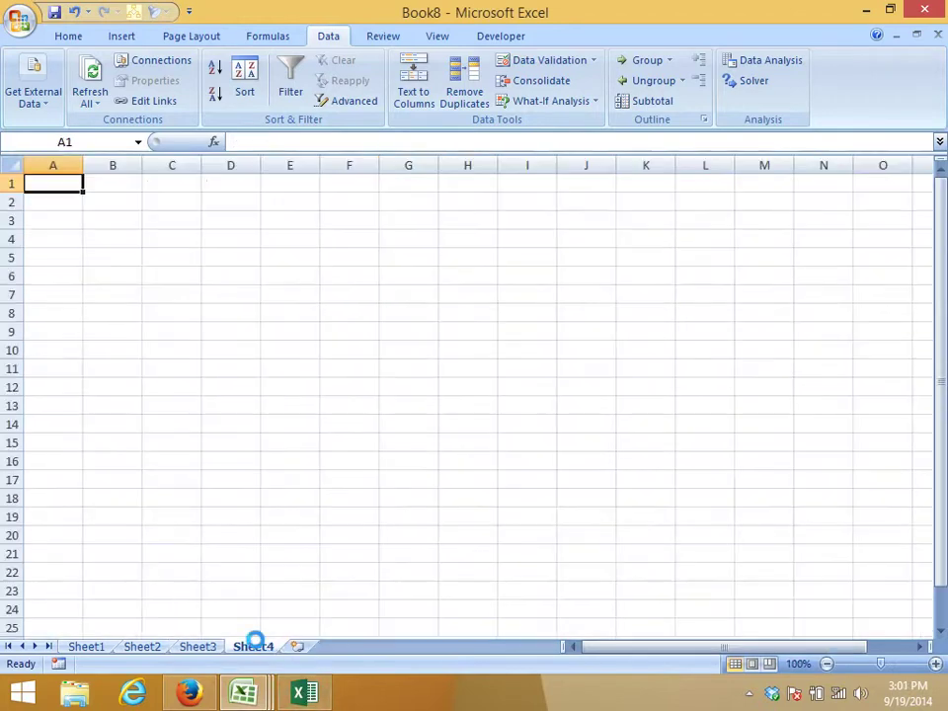
scroll(241, 645, up, 9)
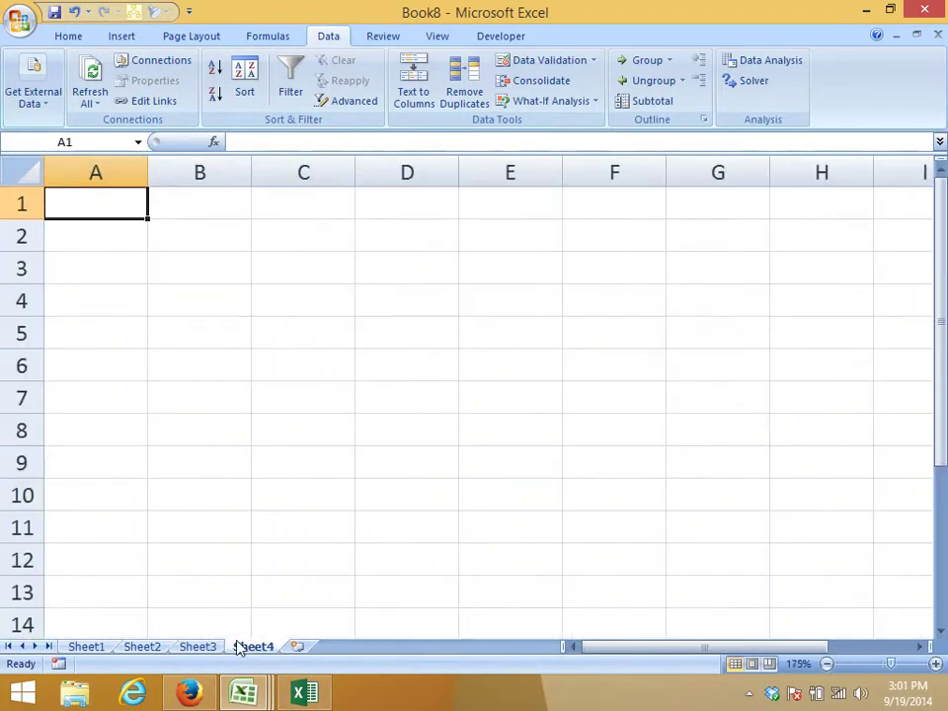
click(107, 319)
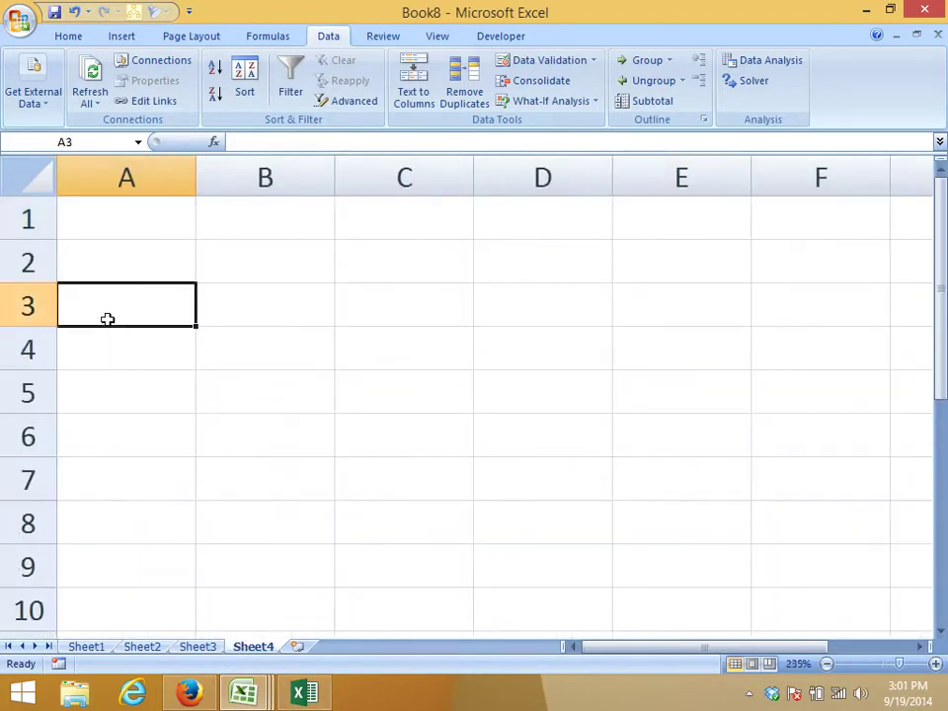
text(12)
key(Tab)
text(32)
key(Tab)
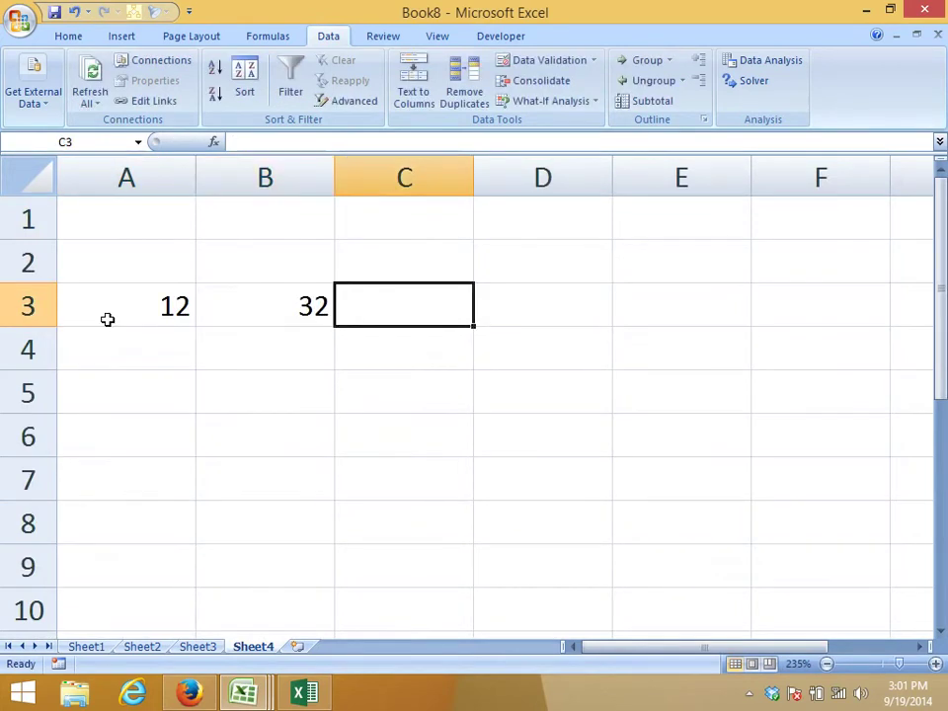
text(45)
key(Tab)
text(65)
key(Tab)
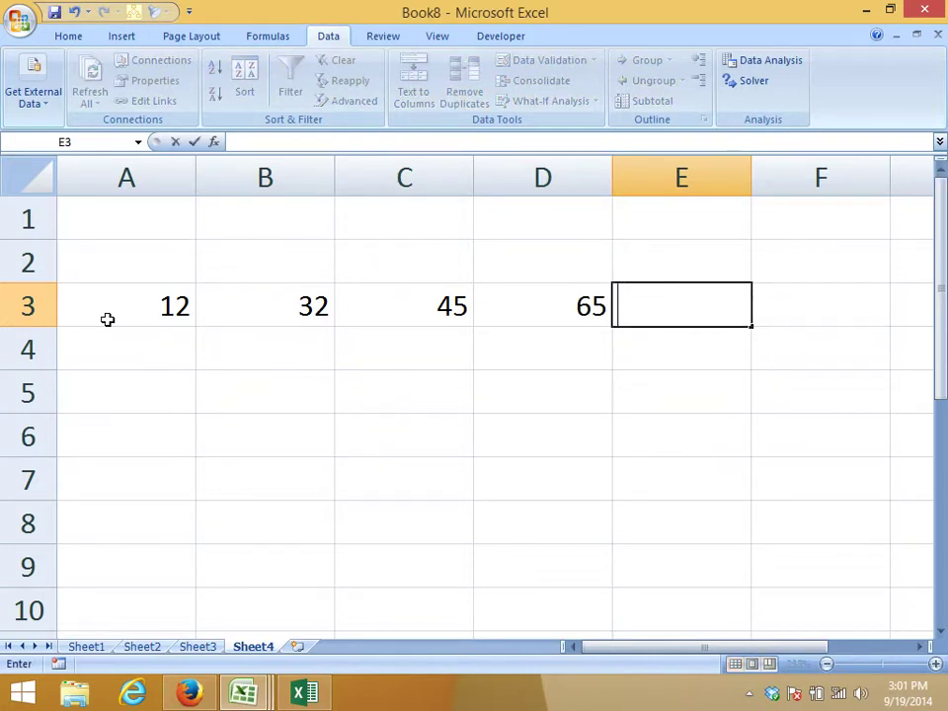
- Total A3:D3 in E3 with AutoSum, giving =SUM(A3:D3) = 154
key(Escape)
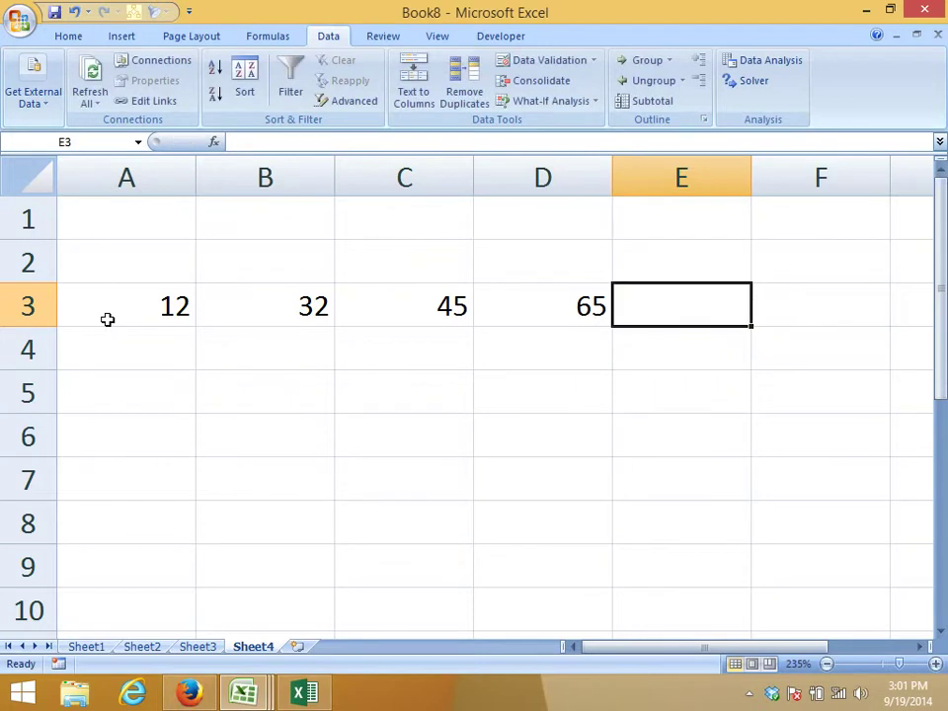
key(alt+equal)
key(Return)
key(Up)
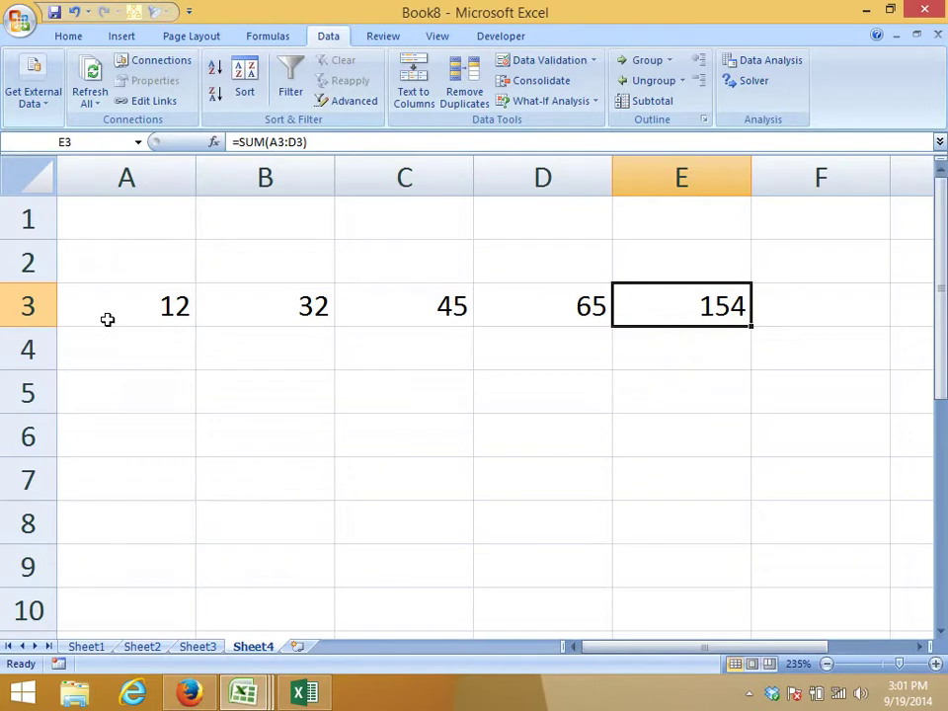
click(107, 319)
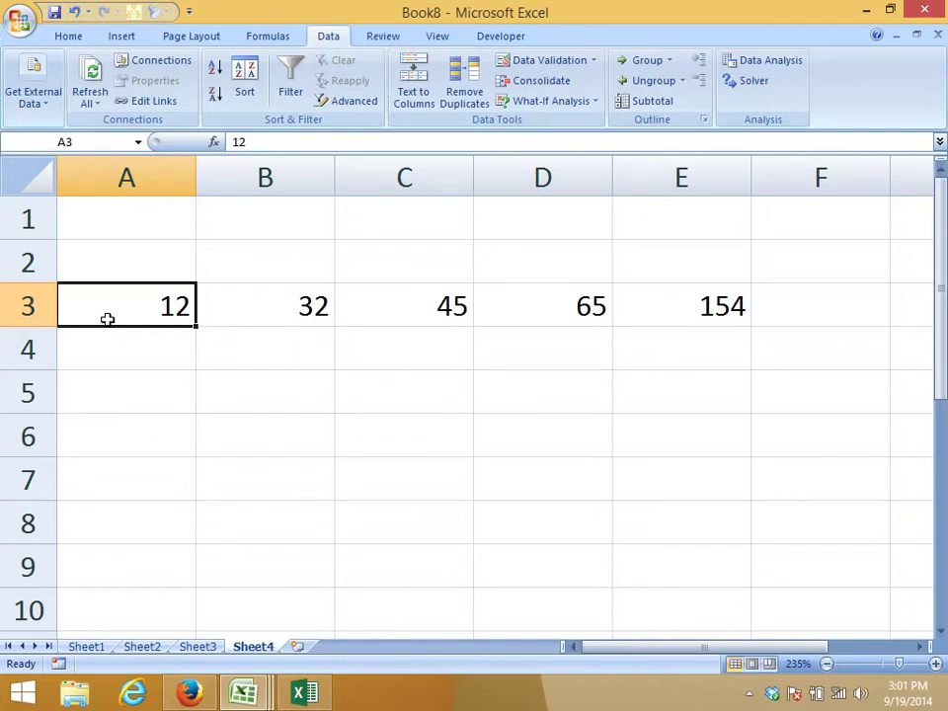
- Goal Seek the E3 total to 200 by changing only A3, which becomes 58
click(707, 306)
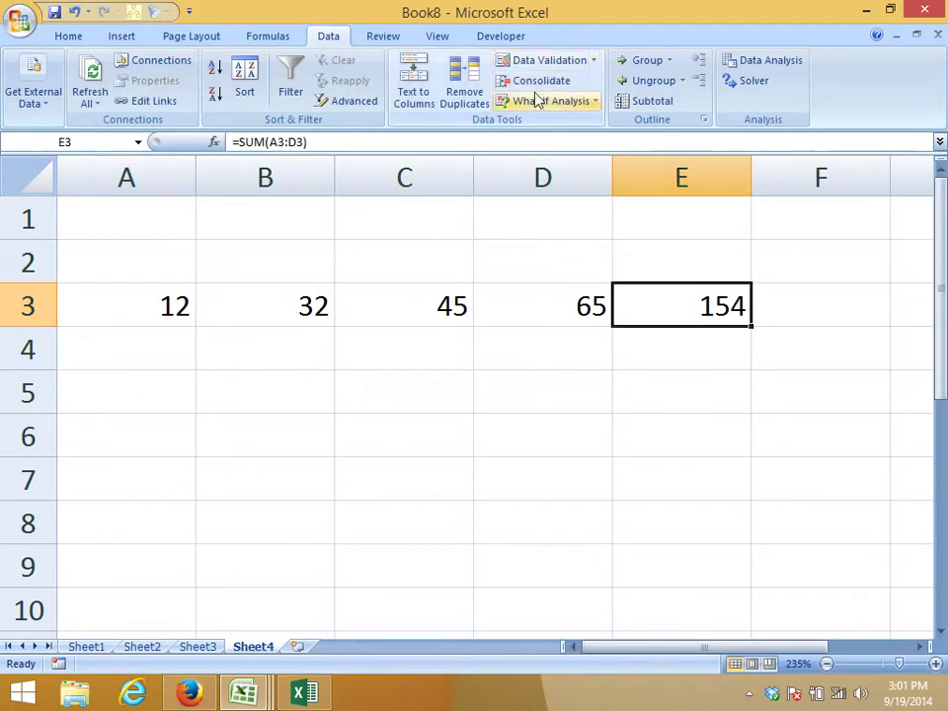
click(594, 61)
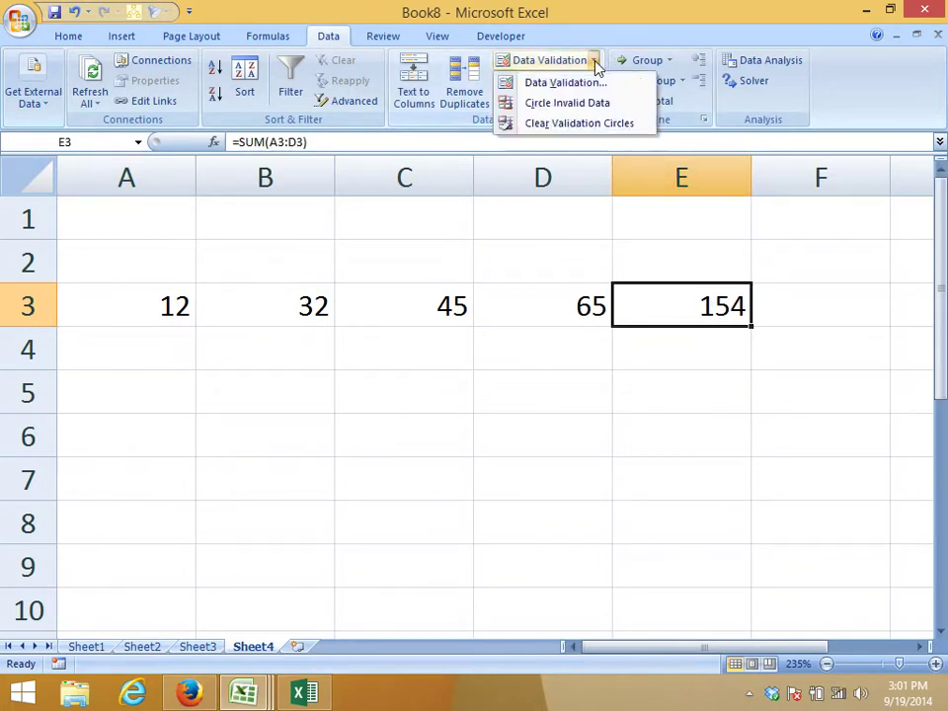
click(668, 46)
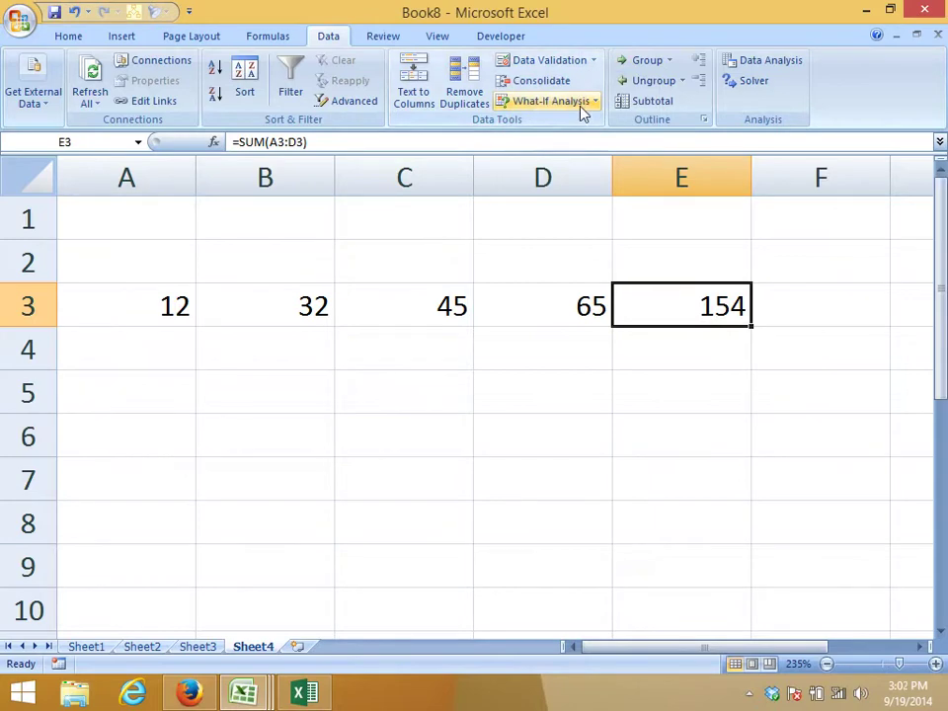
click(590, 102)
click(580, 145)
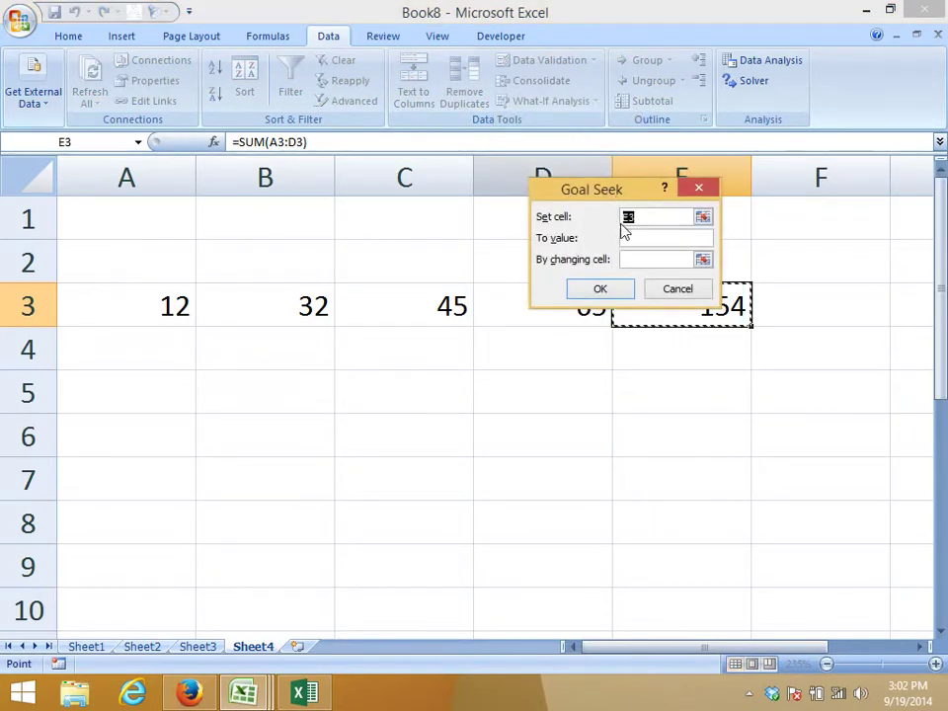
click(626, 238)
text(200)
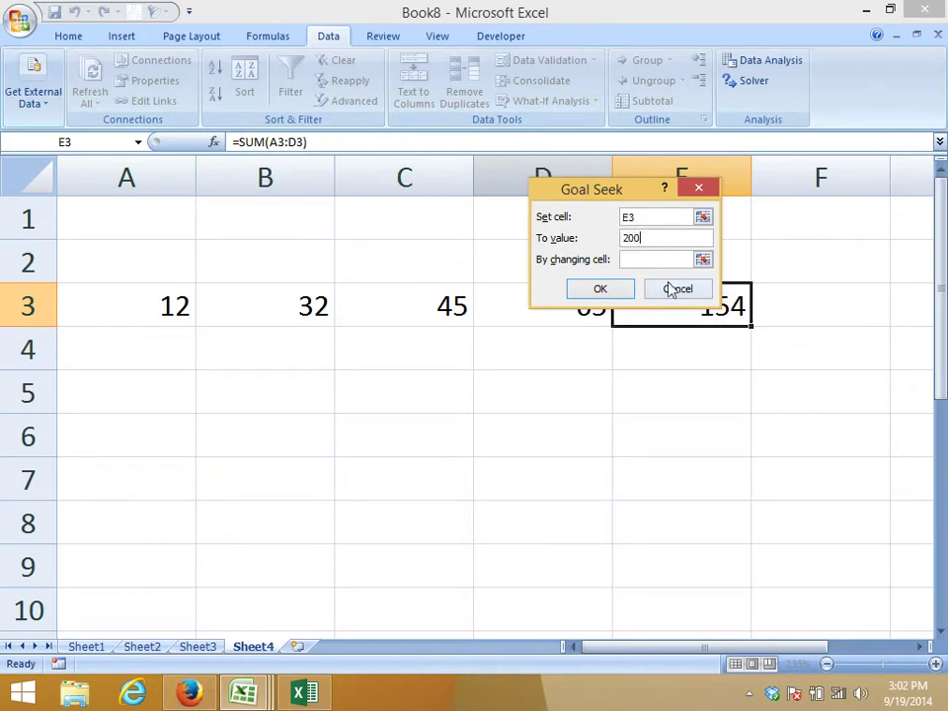
click(663, 258)
drag(170, 306, 513, 321)
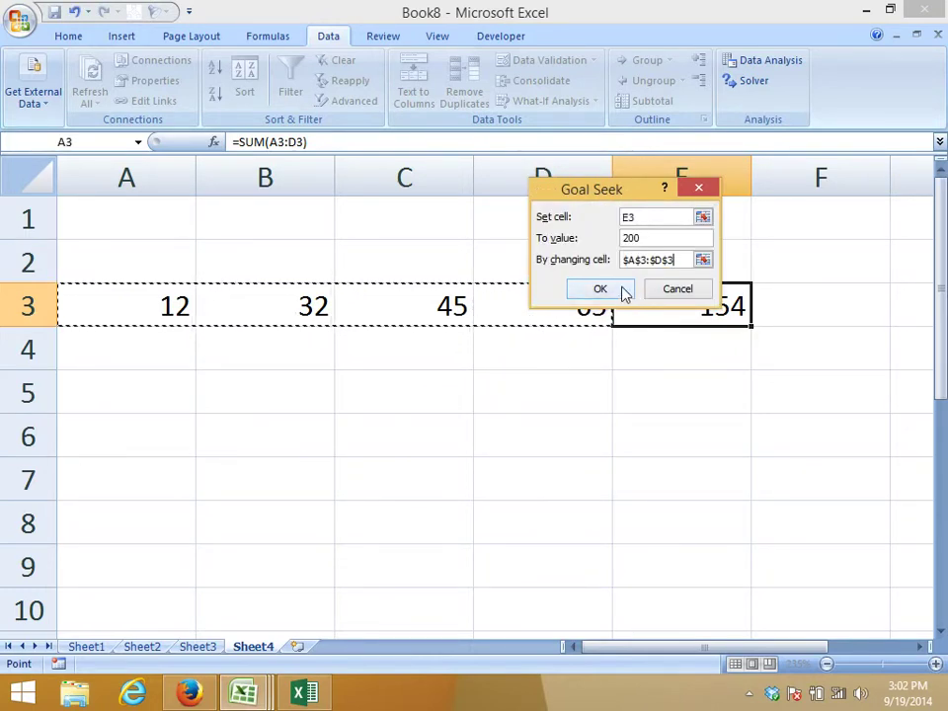
key(BackSpace)
key(BackSpace)
key(BackSpace)
key(BackSpace)
key(BackSpace)
key(BackSpace)
key(BackSpace)
key(BackSpace)
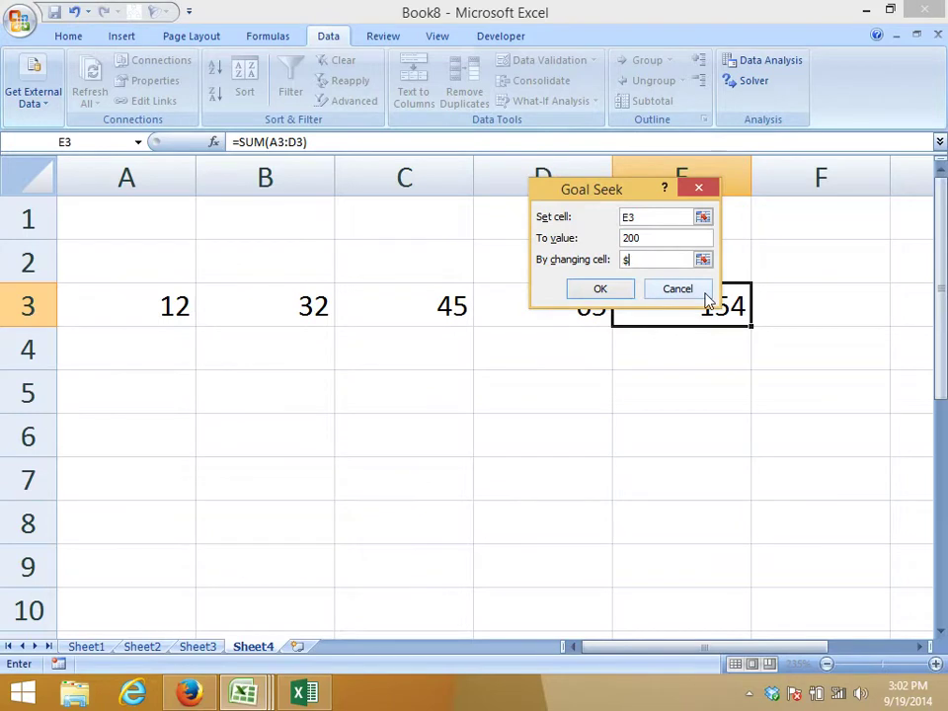
click(79, 302)
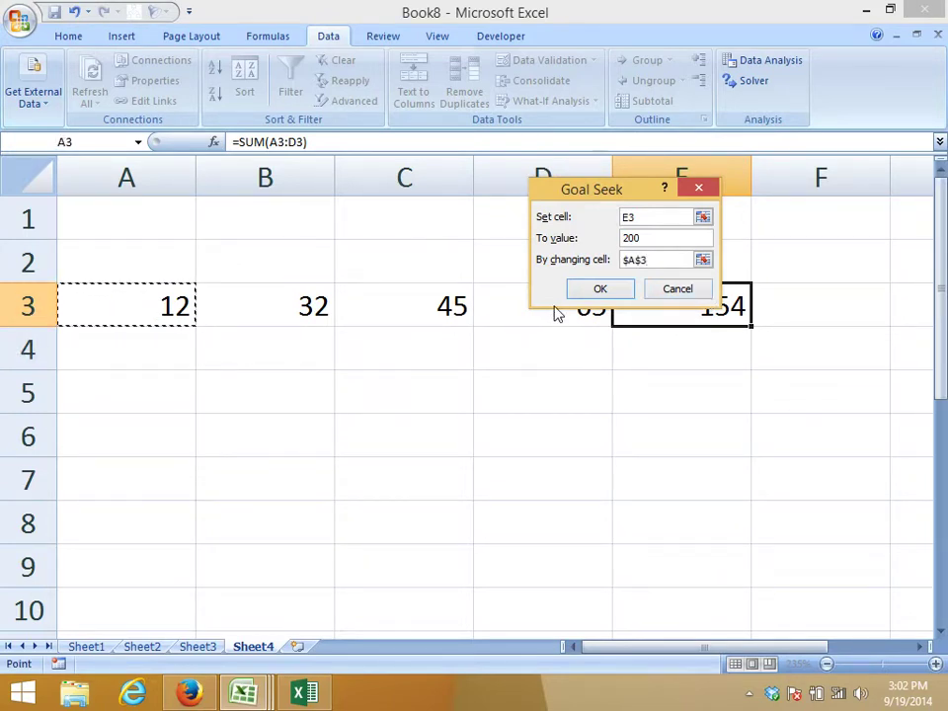
click(596, 289)
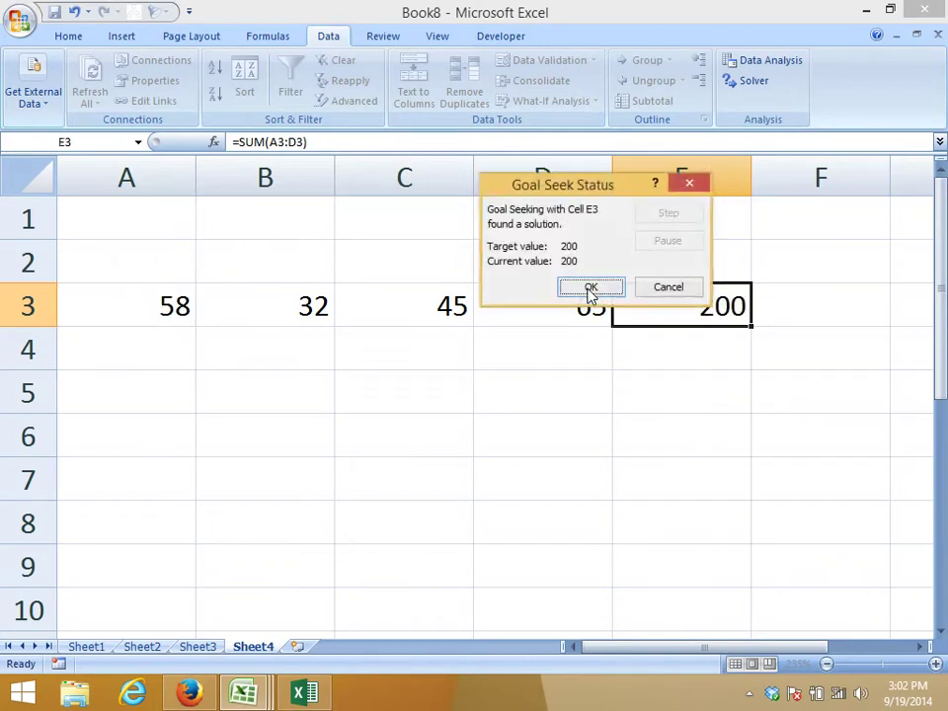
drag(607, 186, 445, 126)
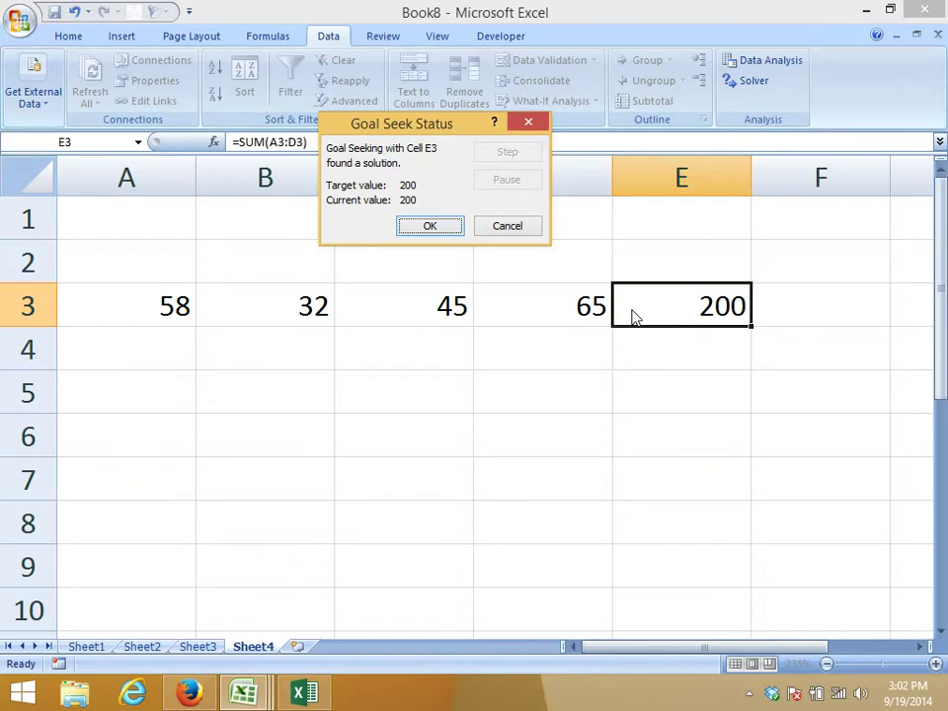
- Accept the Goal Seek result and check the new values along row 3
click(430, 226)
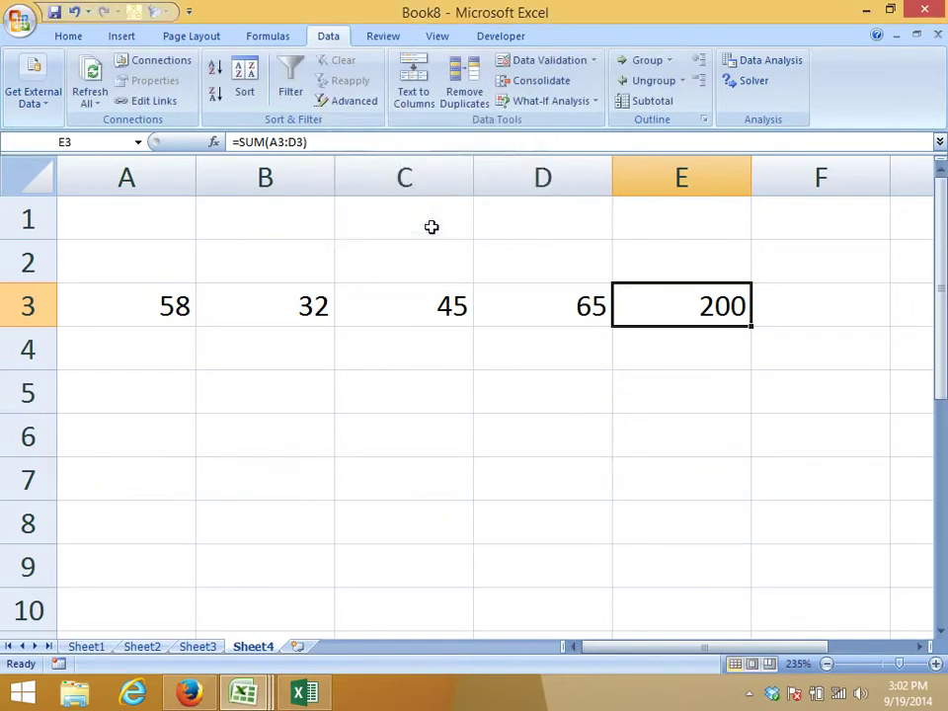
click(392, 342)
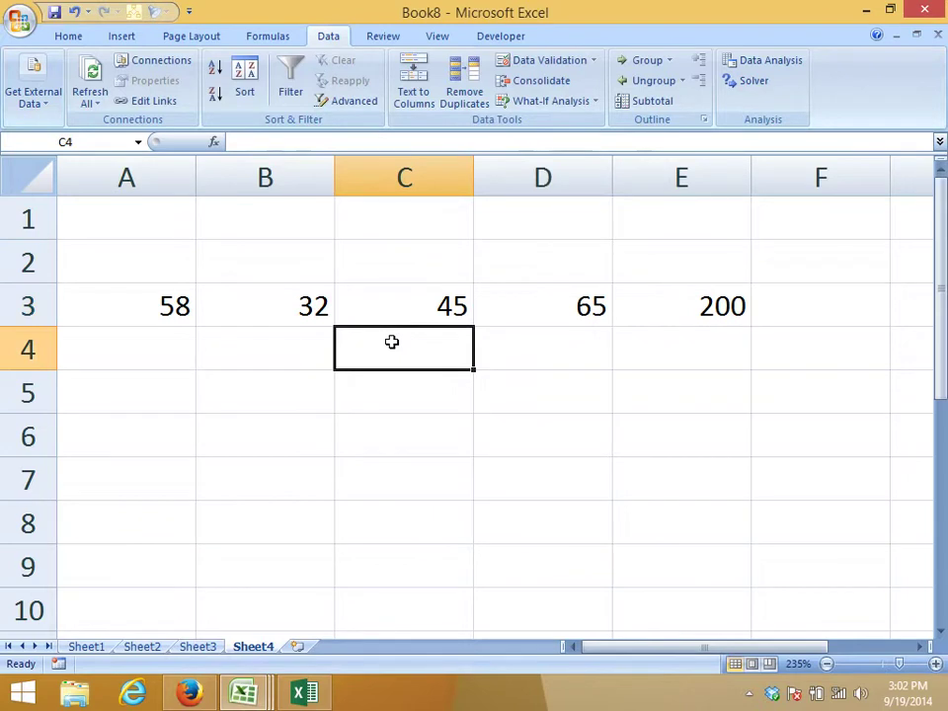
click(513, 301)
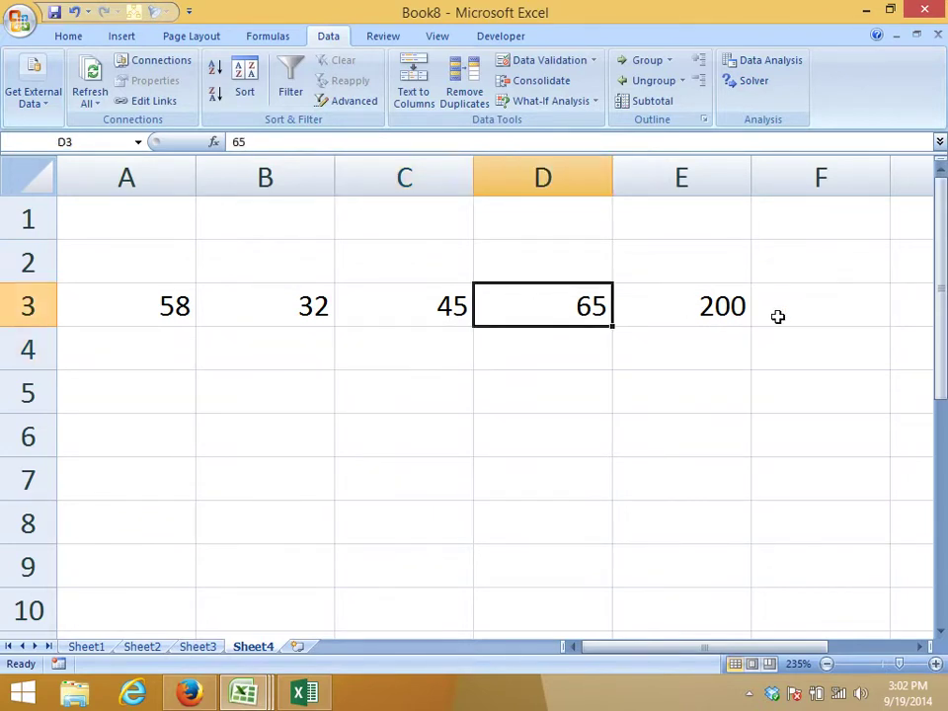
click(705, 313)
click(543, 336)
click(366, 311)
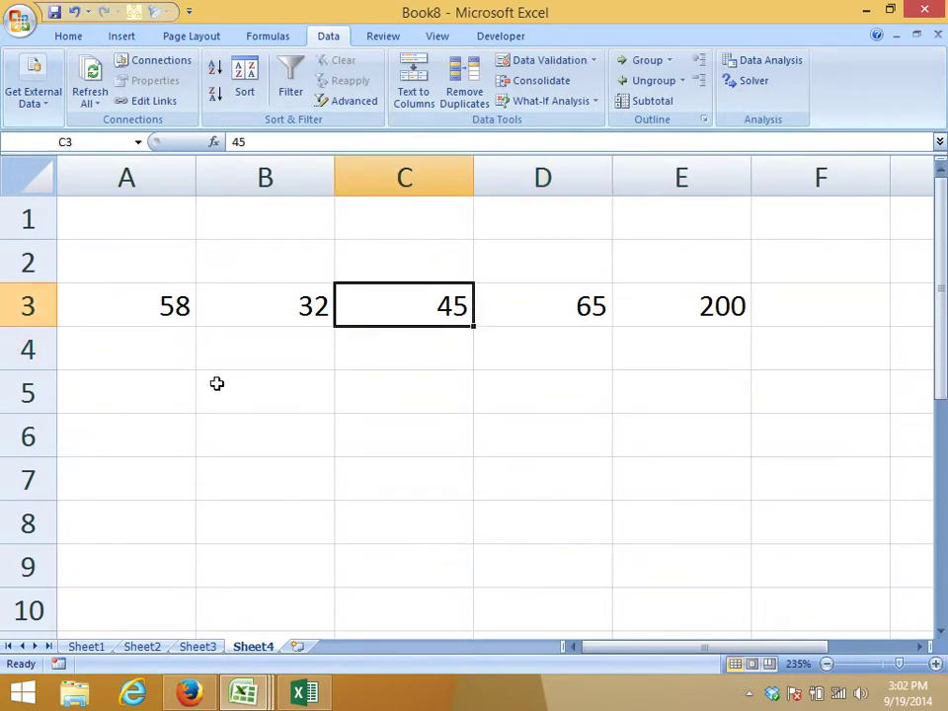
click(250, 431)
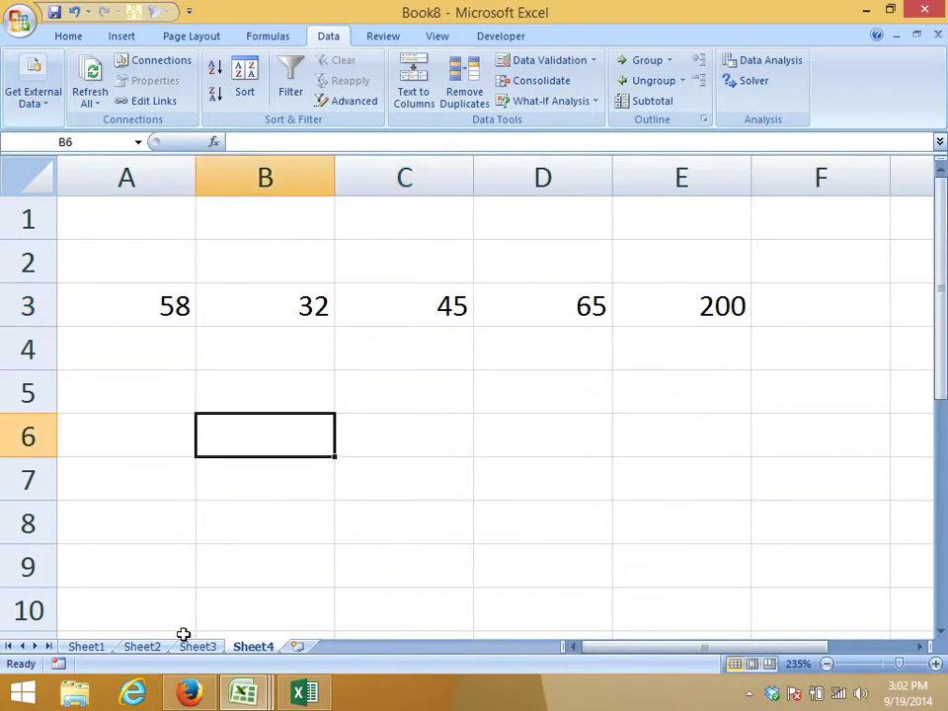
- On Sheet1, delete the criteria and extract table columns and return to A1
click(86, 647)
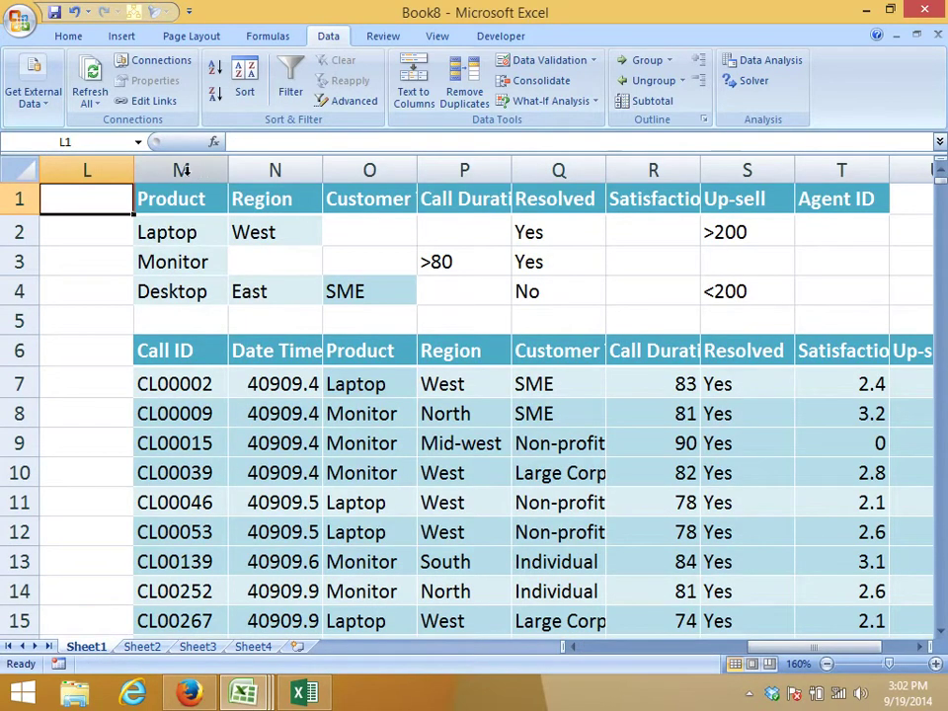
drag(184, 171, 789, 171)
key(ctrl+minus)
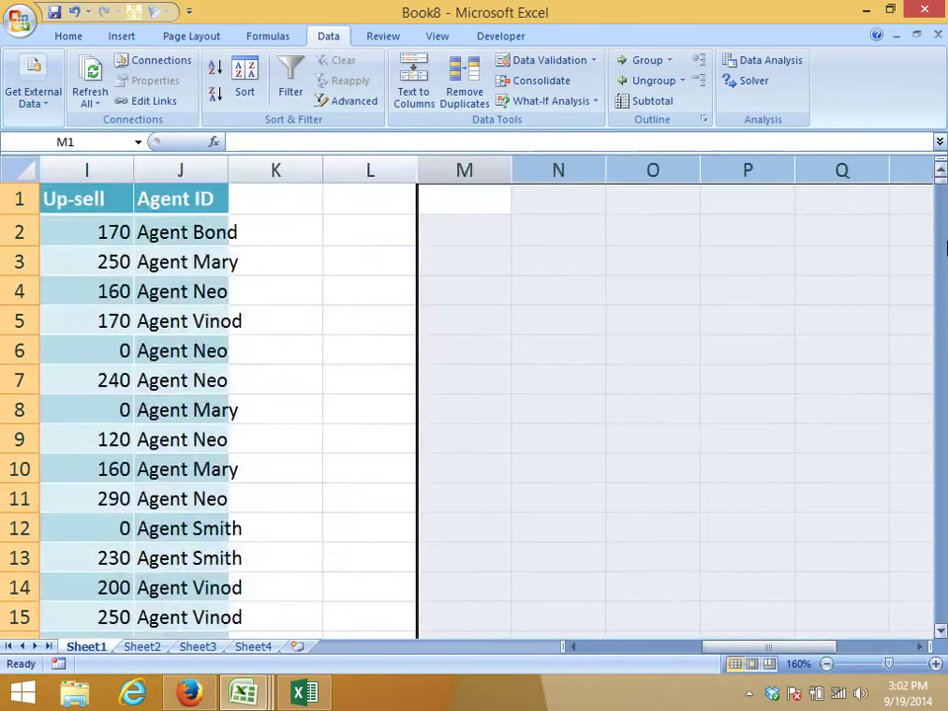
key(Left)
key(Left)
key(alt)
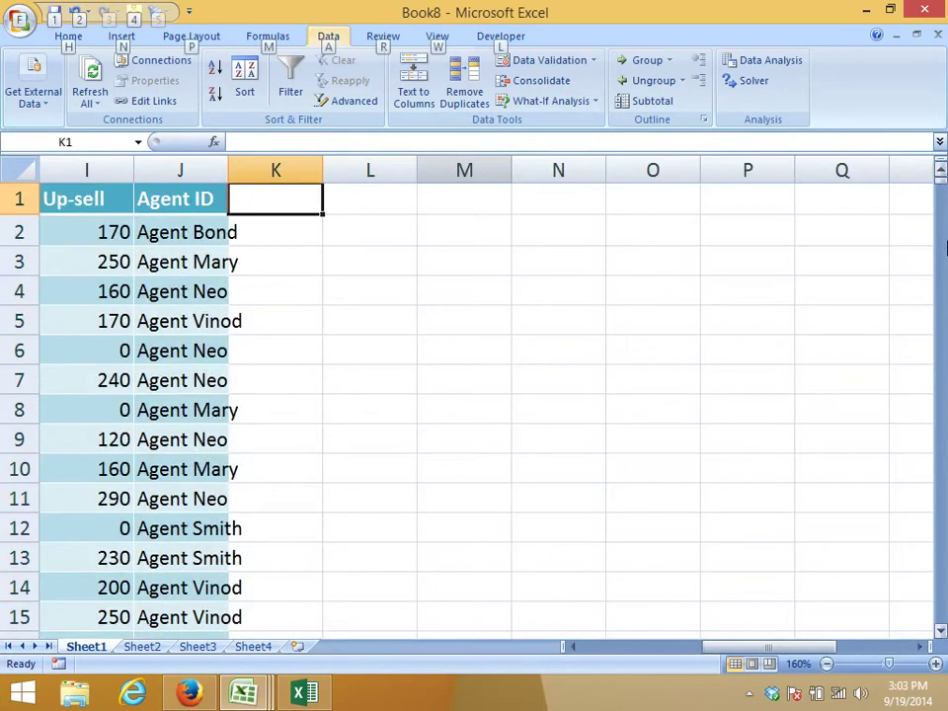
key(alt)
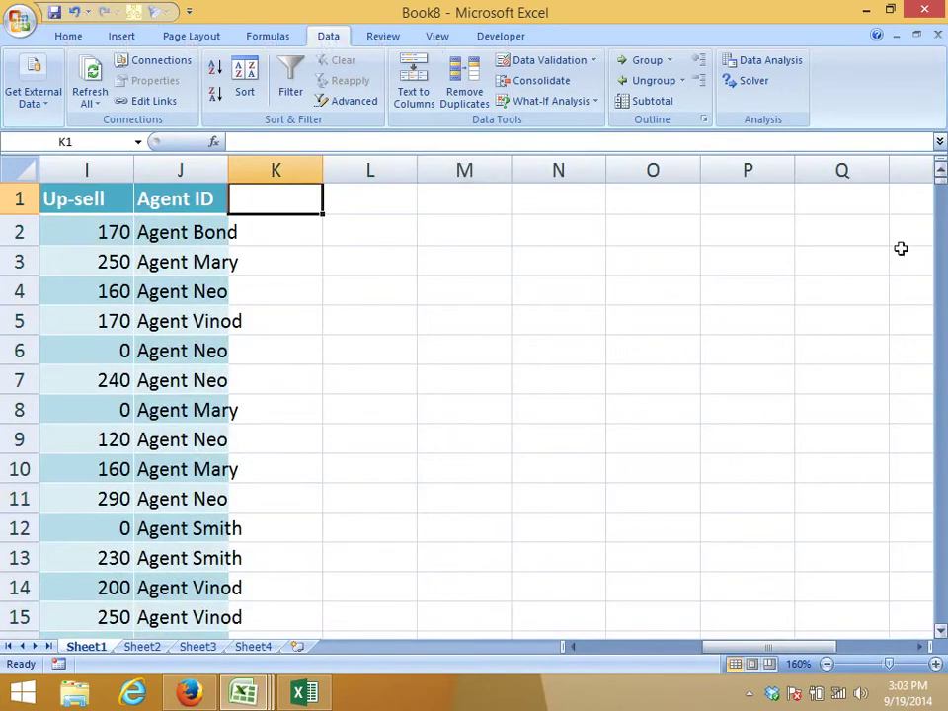
drag(296, 169, 772, 193)
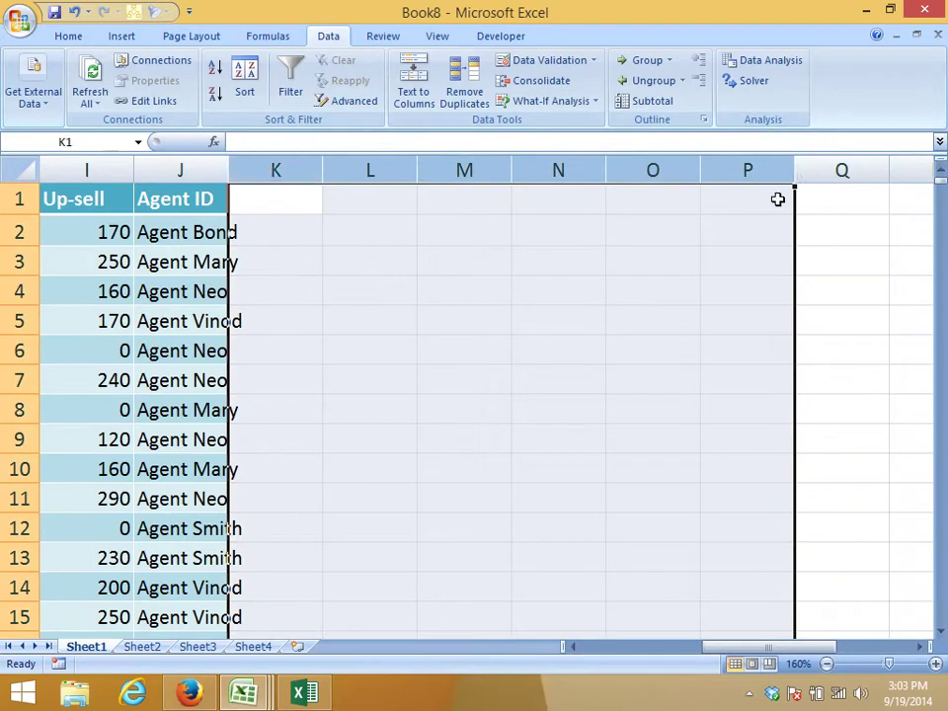
key(ctrl+Left)
key(ctrl+Left)
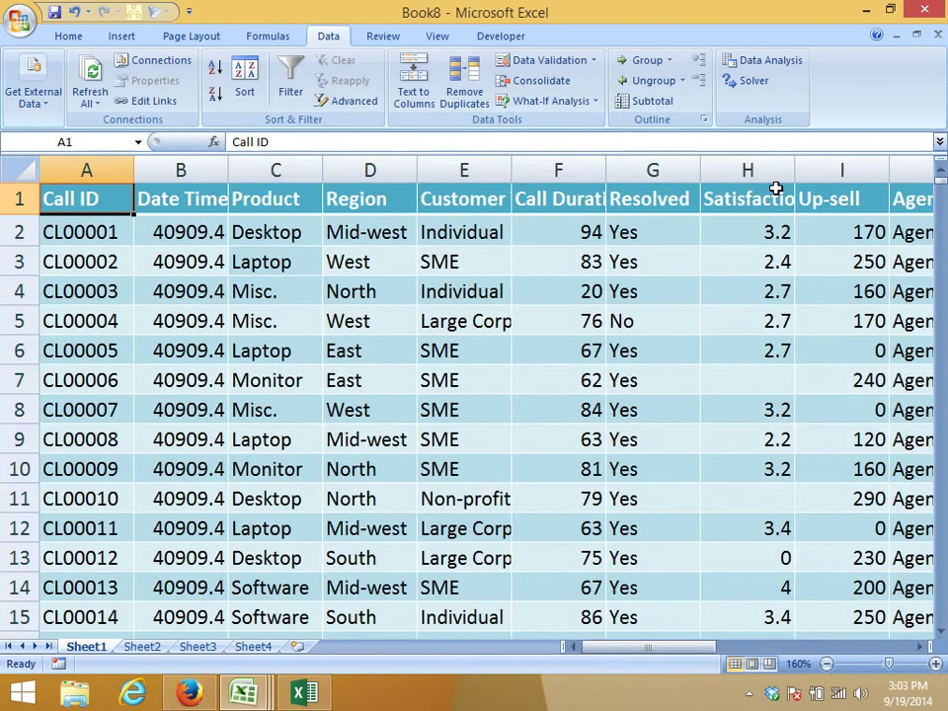
- Open the print preview of the call data and zoom in on the page
click(20, 22)
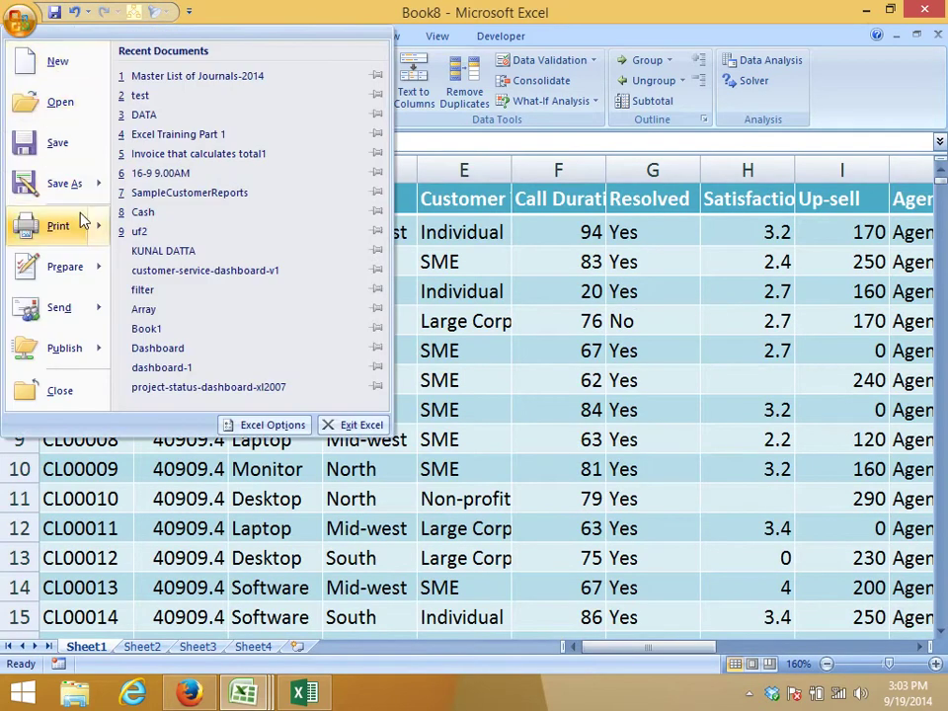
mouse_move(39, 223)
click(133, 194)
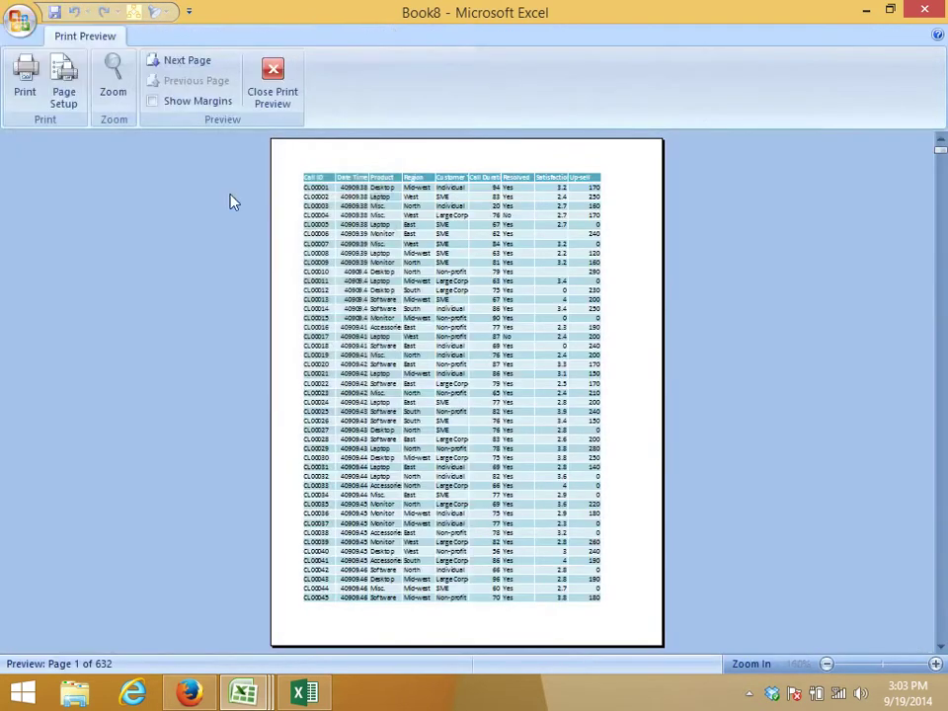
click(327, 196)
scroll(332, 210, up, 3)
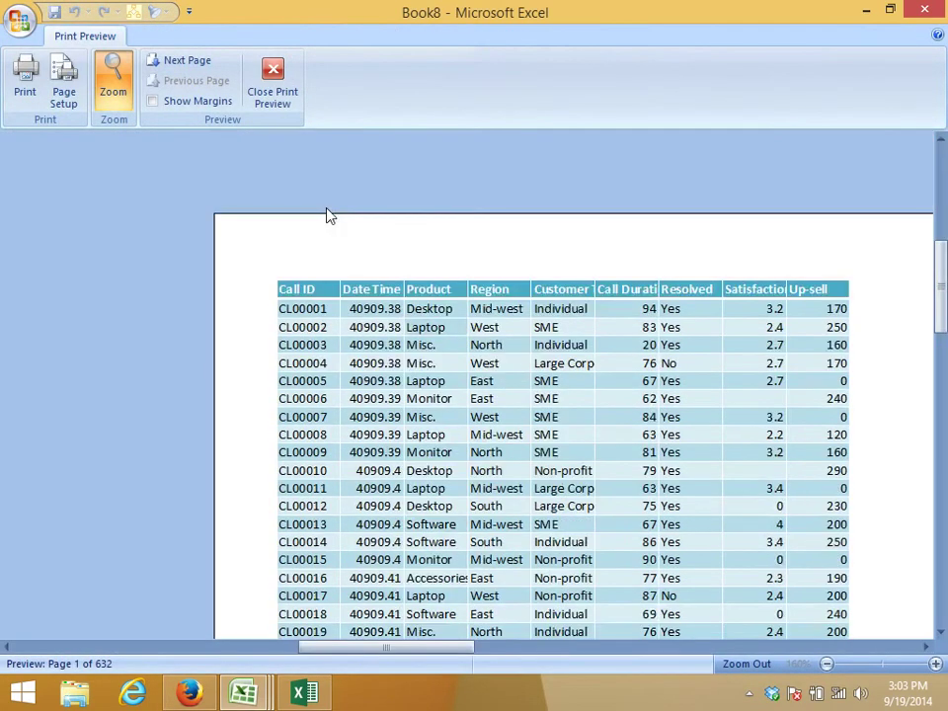
scroll(329, 215, down, 2)
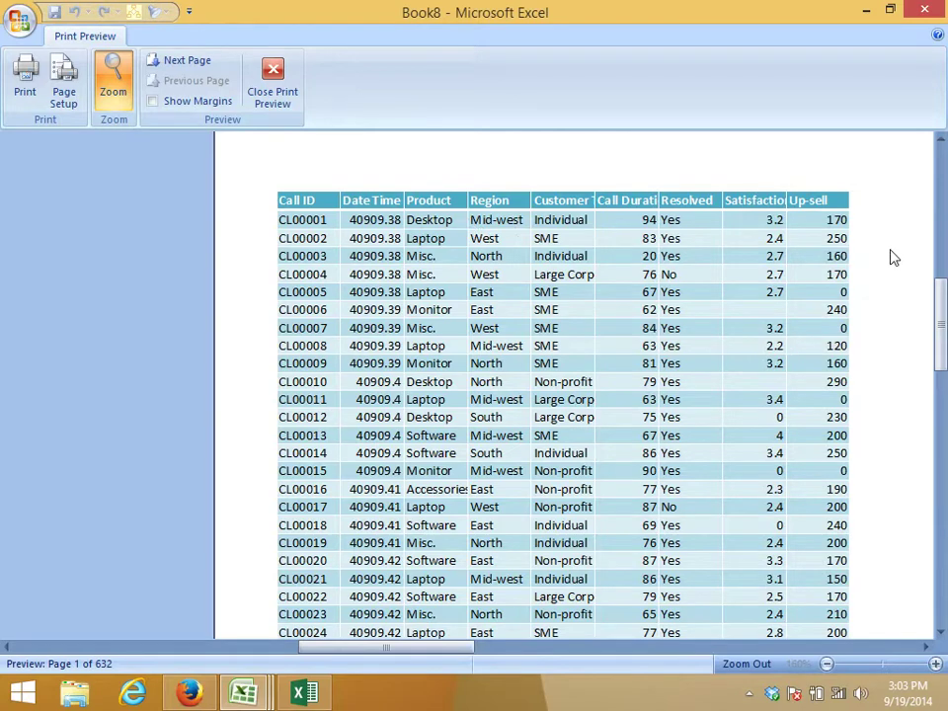
- Show margins, narrow the left margin to 0.21 so Agent ID fits, then close preview
click(209, 104)
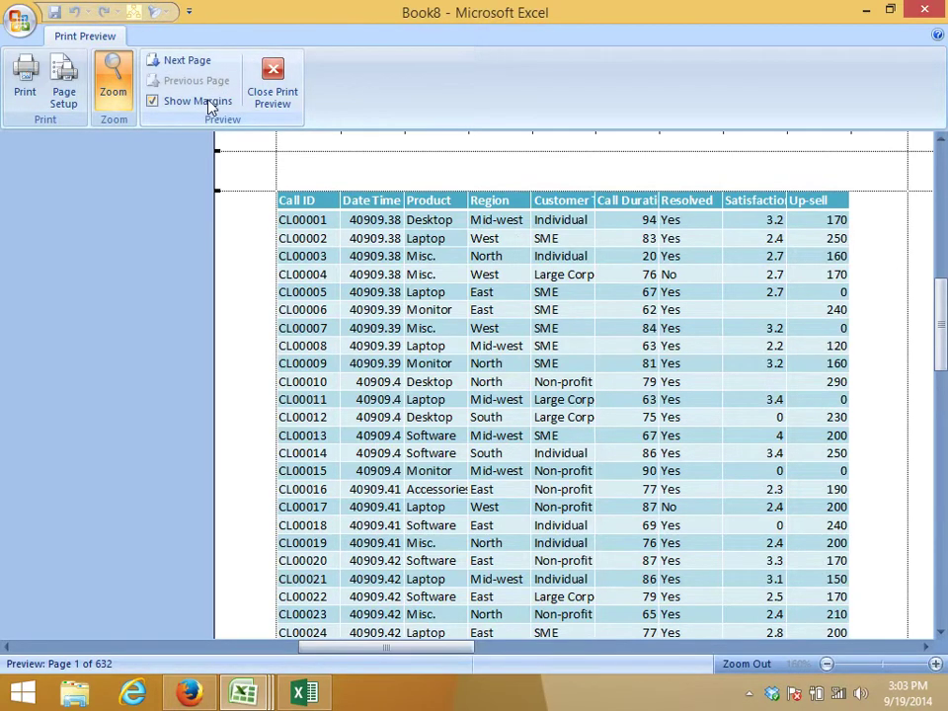
click(273, 174)
click(324, 233)
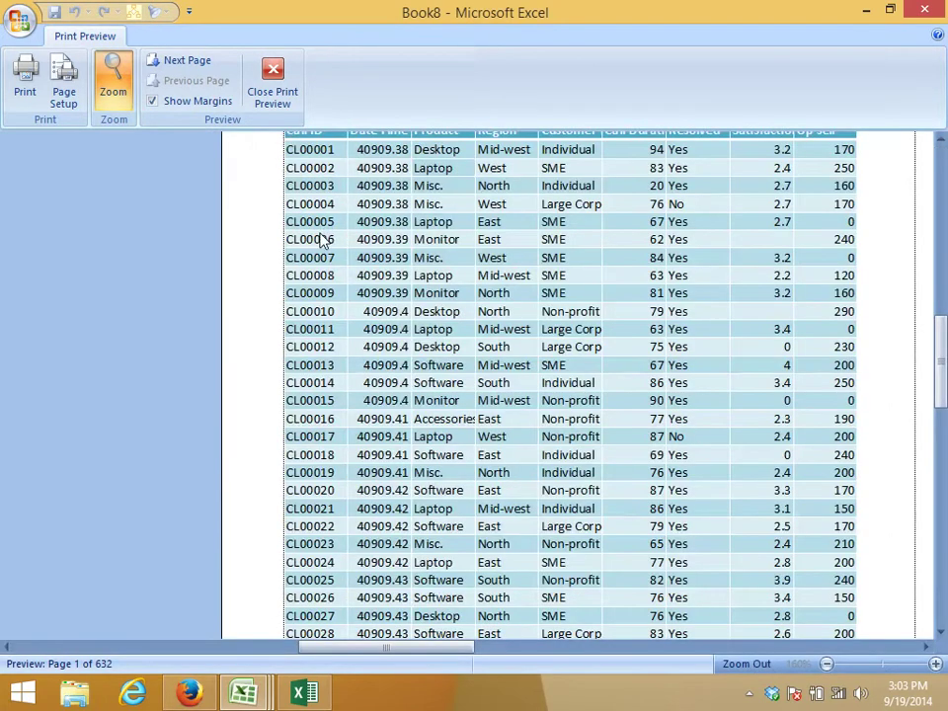
drag(283, 182, 238, 183)
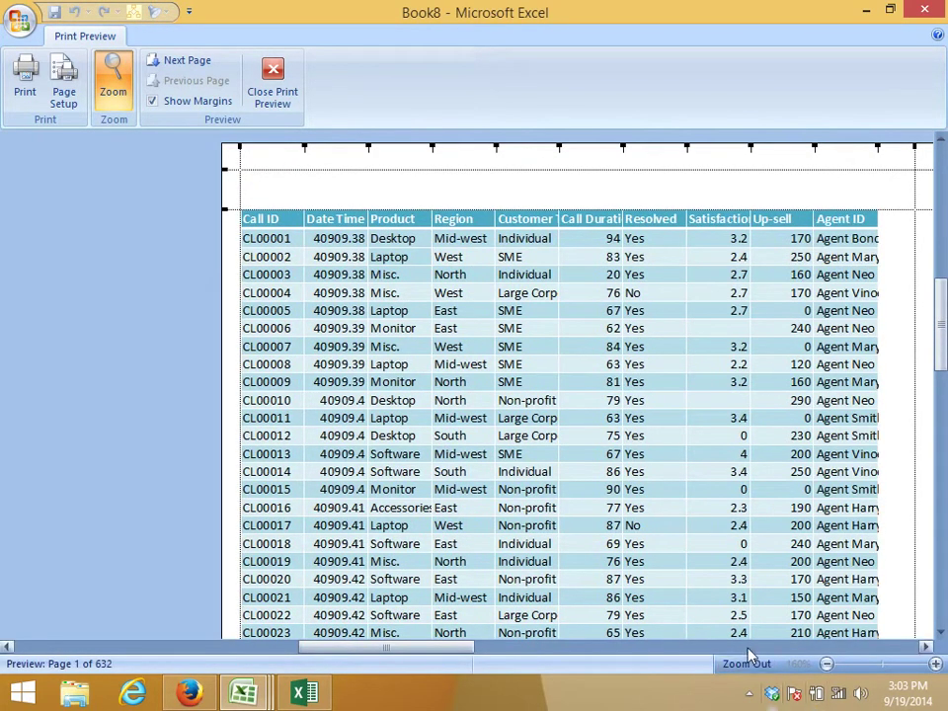
drag(465, 652, 596, 656)
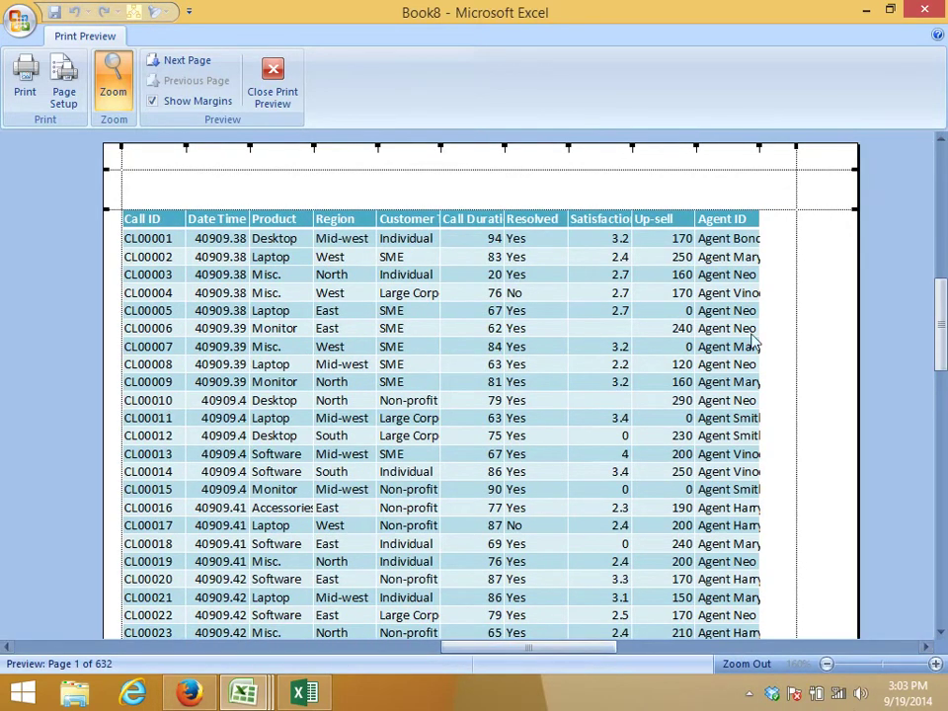
drag(794, 201, 837, 202)
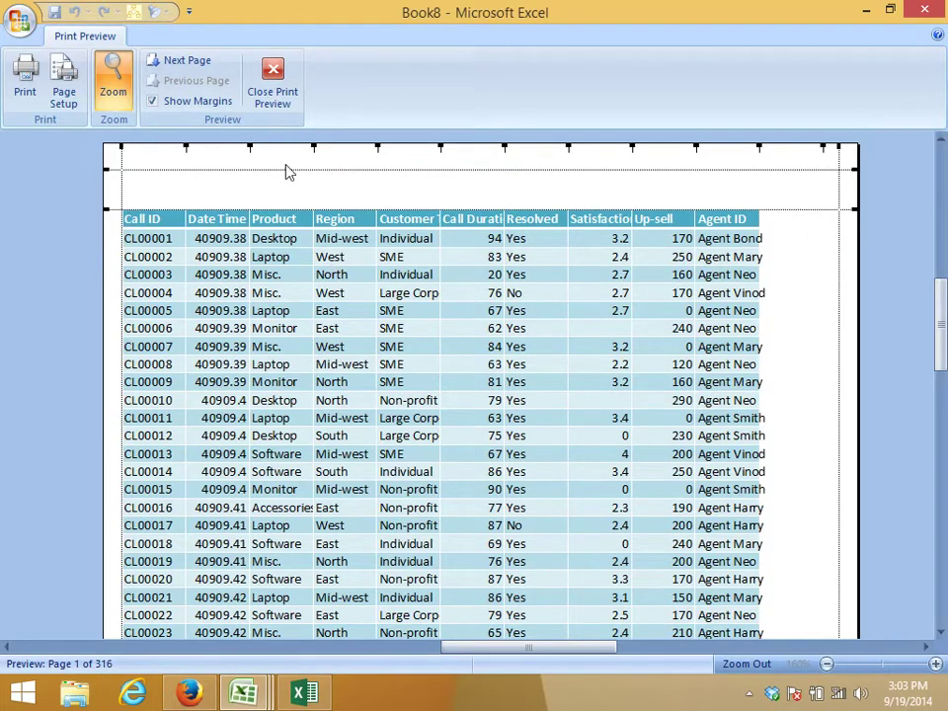
scroll(288, 163, down, 5)
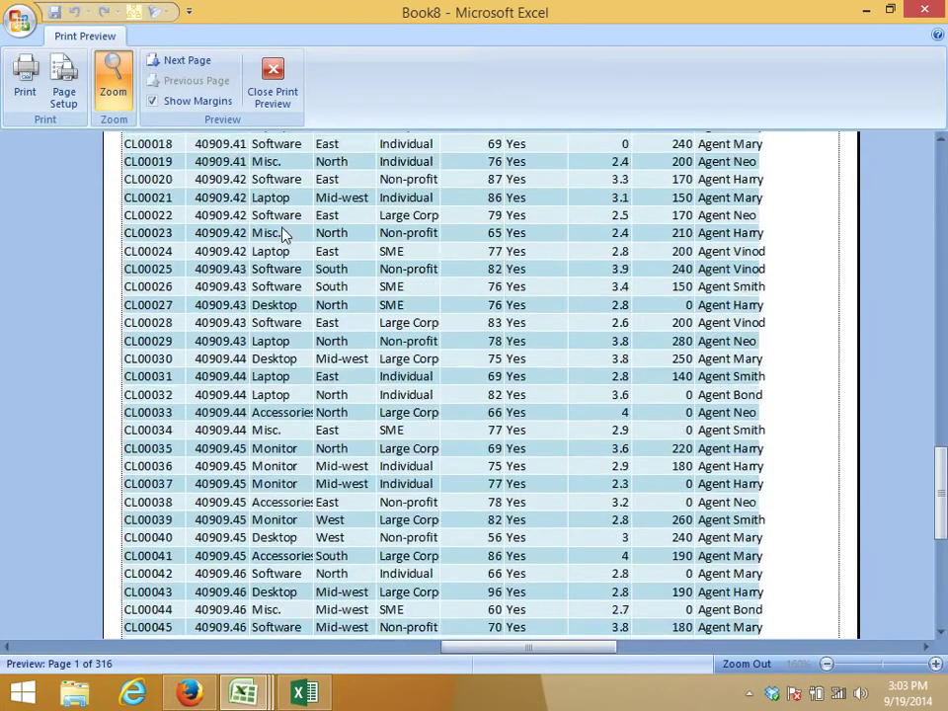
scroll(284, 232, down, 5)
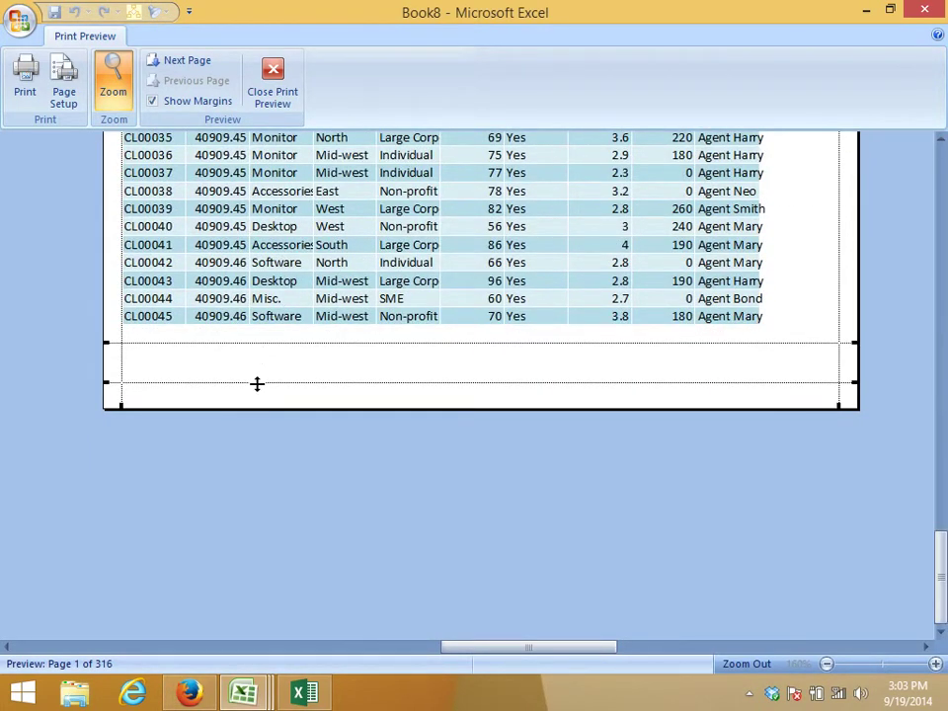
scroll(256, 394, up, 4)
scroll(258, 391, up, 4)
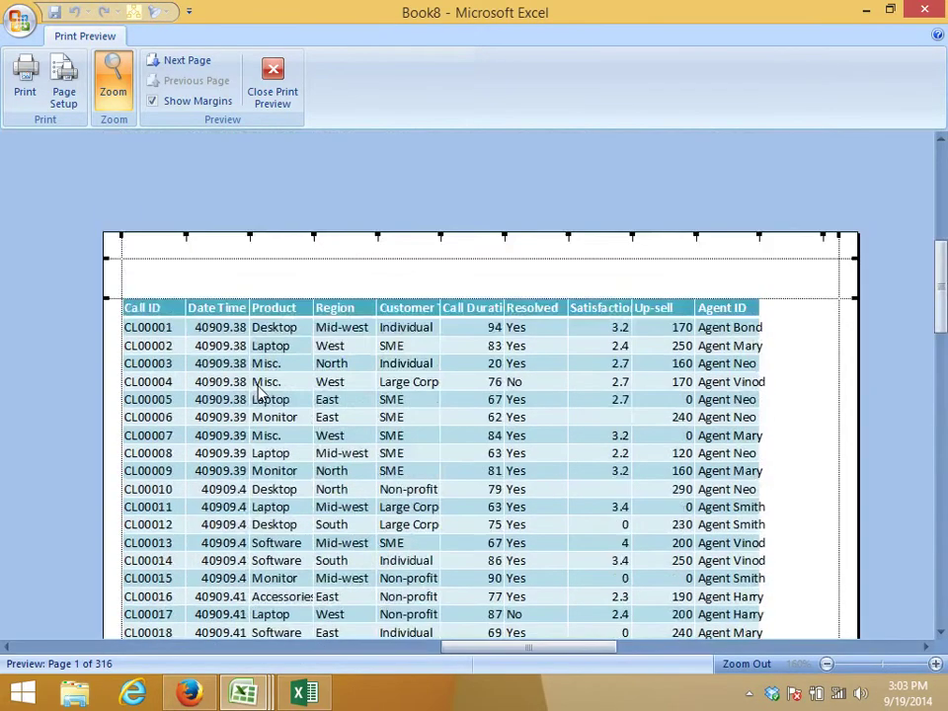
scroll(262, 365, up, 2)
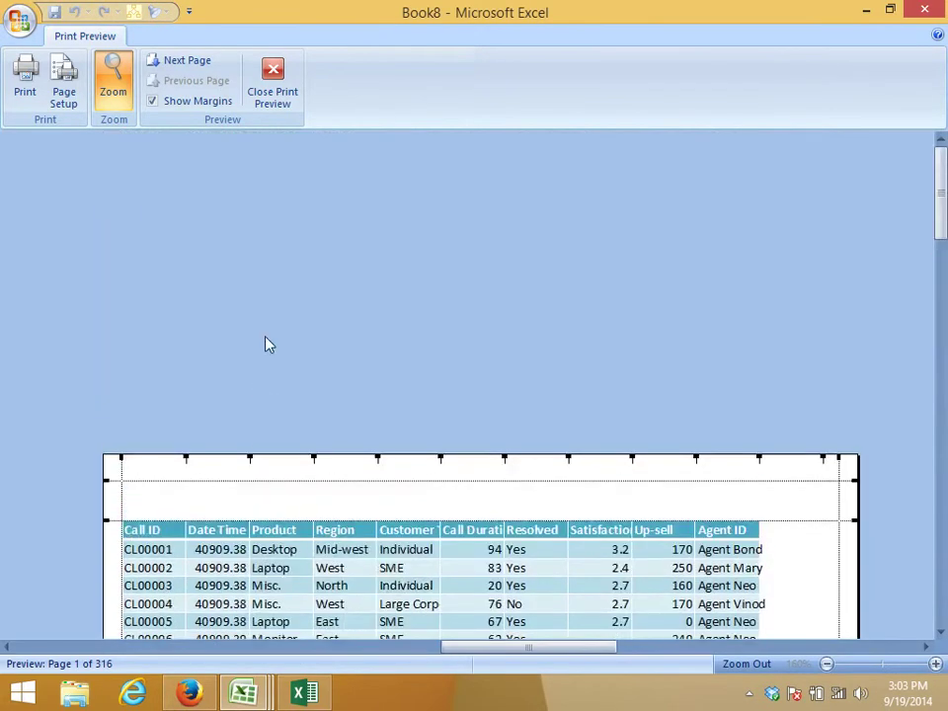
click(264, 109)
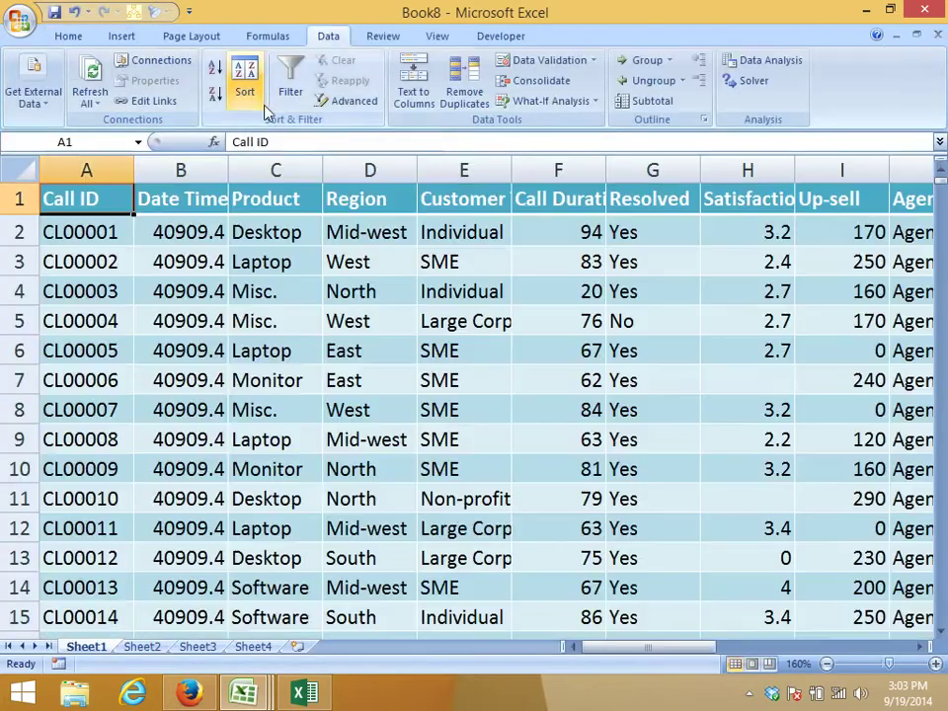
- In Page Layout view, enter 'Daily Sales Details' in the header's right section
click(751, 663)
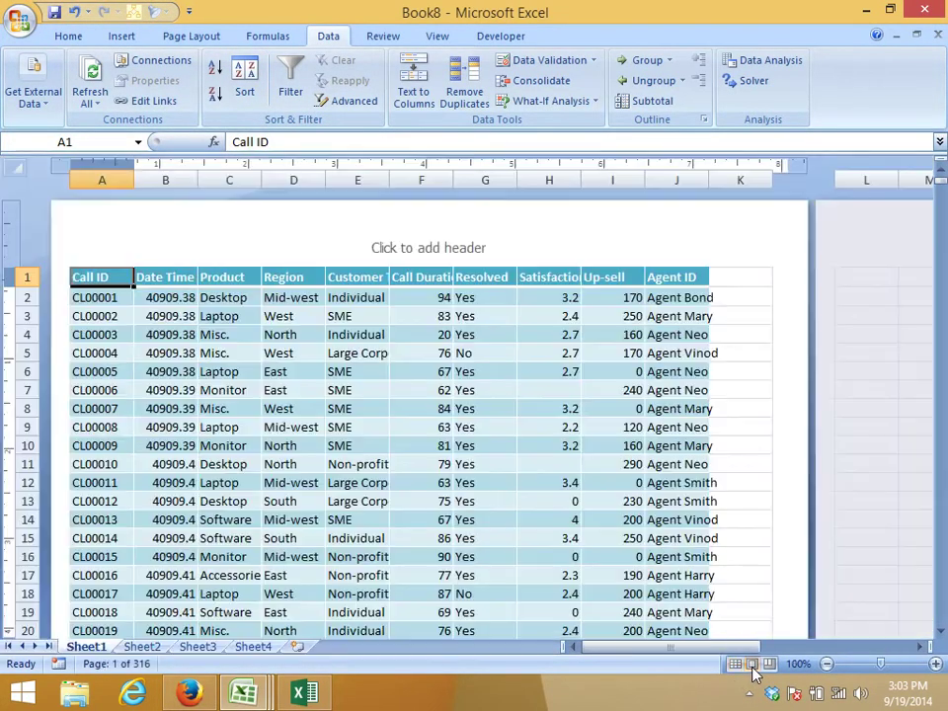
click(344, 282)
click(328, 255)
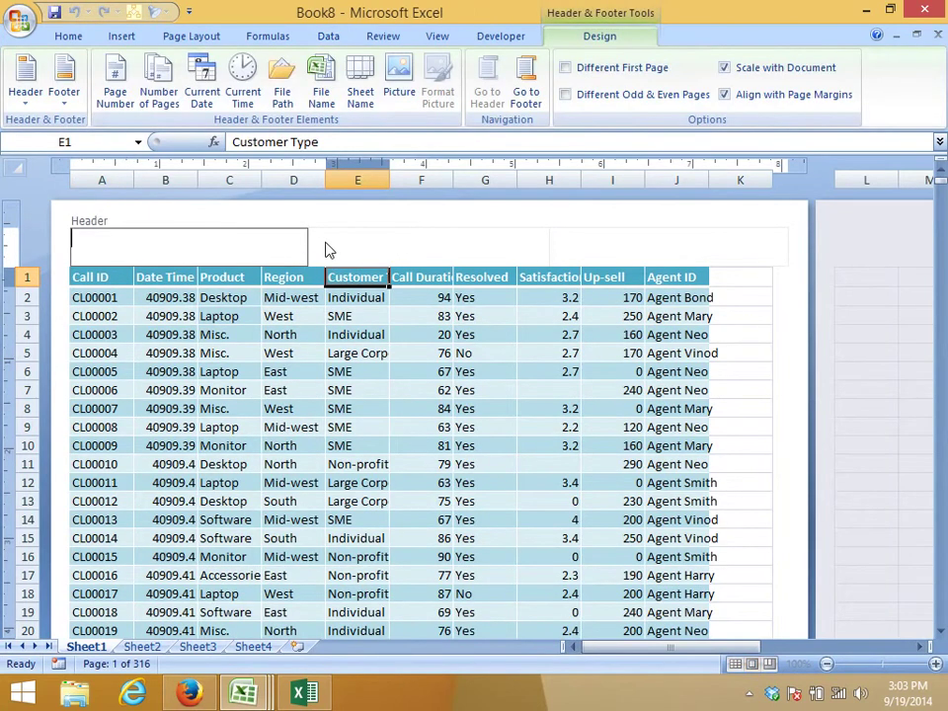
click(216, 238)
click(311, 240)
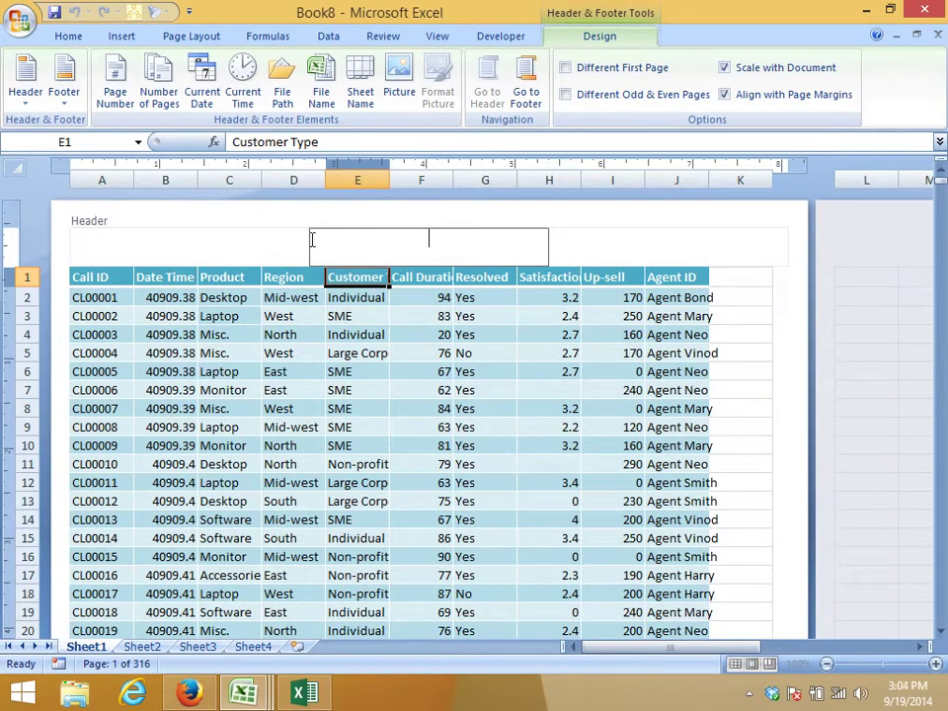
click(561, 246)
click(260, 243)
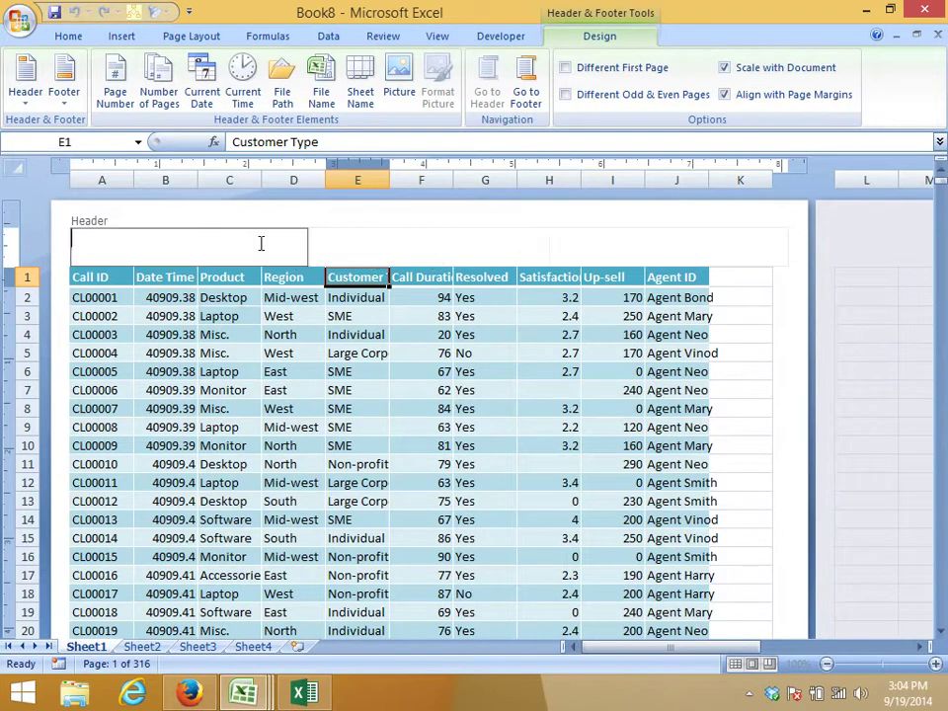
click(586, 253)
text(D)
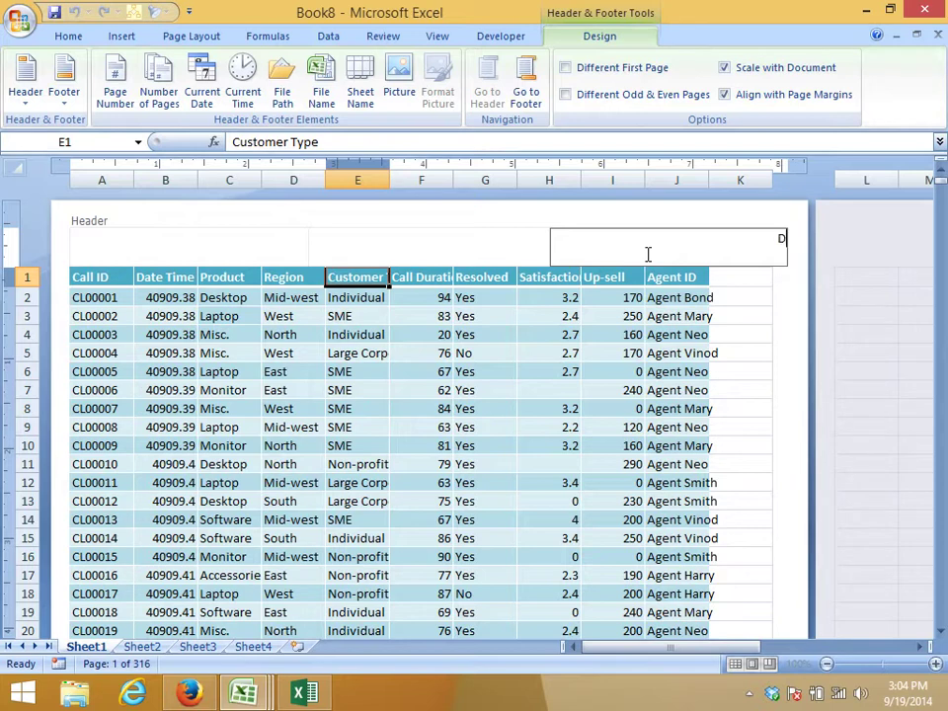
text(aily)
text( Sales)
text( Detail)
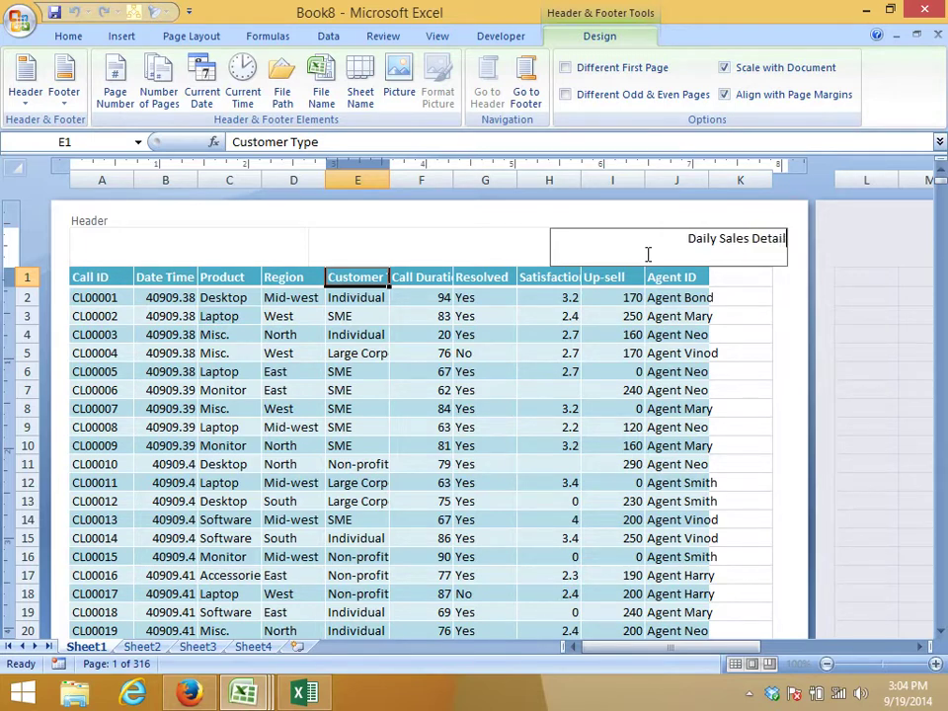
text(s)
click(453, 235)
click(301, 245)
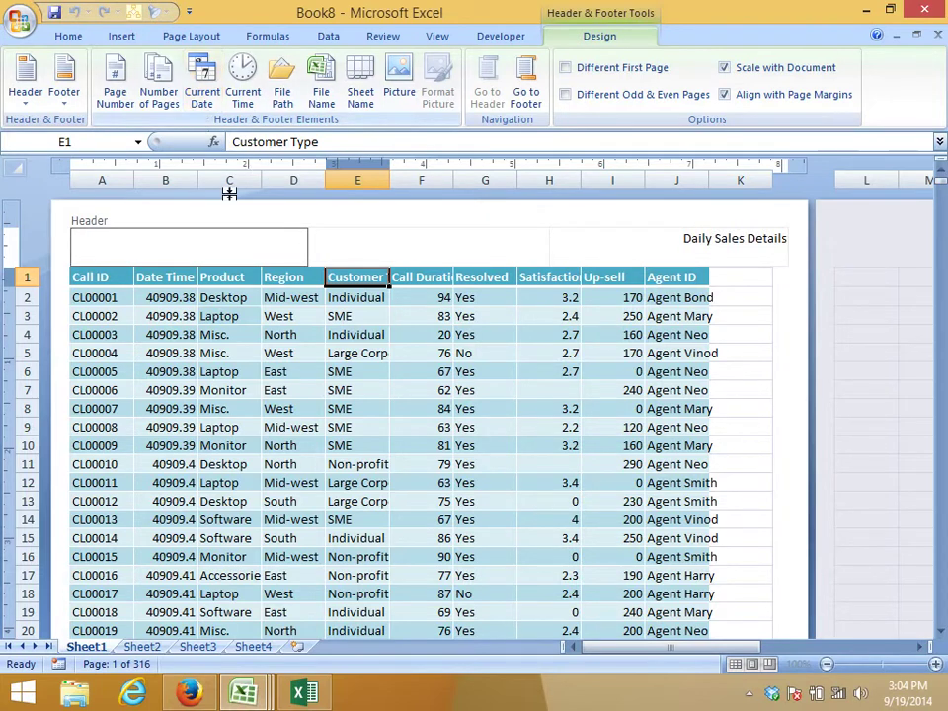
- Insert the add1 picture from the Desktop folder into the left header section
click(398, 94)
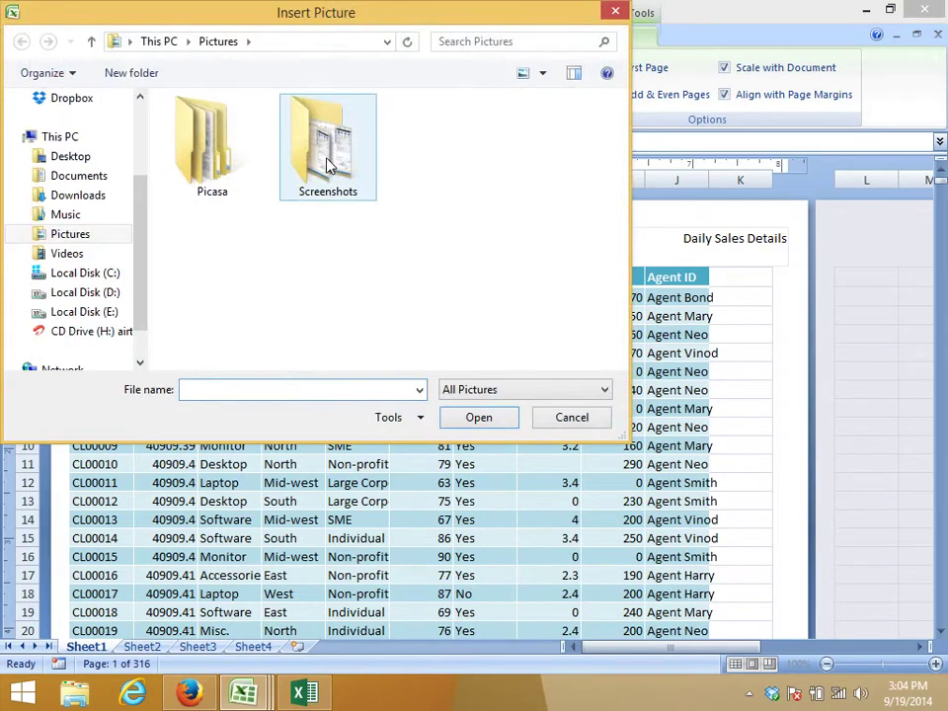
click(101, 275)
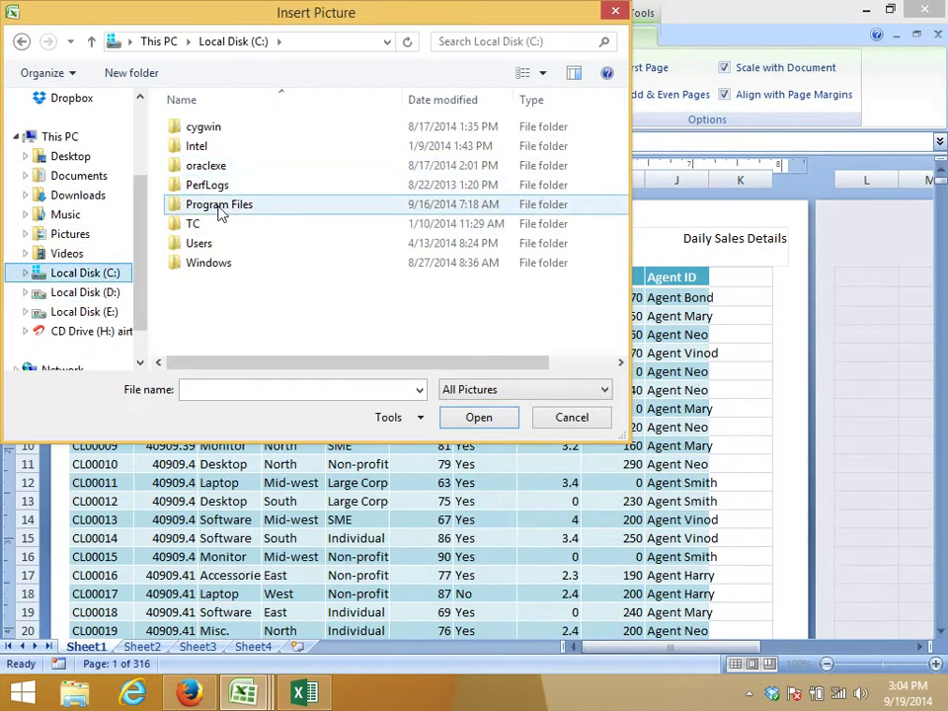
double_click(218, 243)
double_click(216, 246)
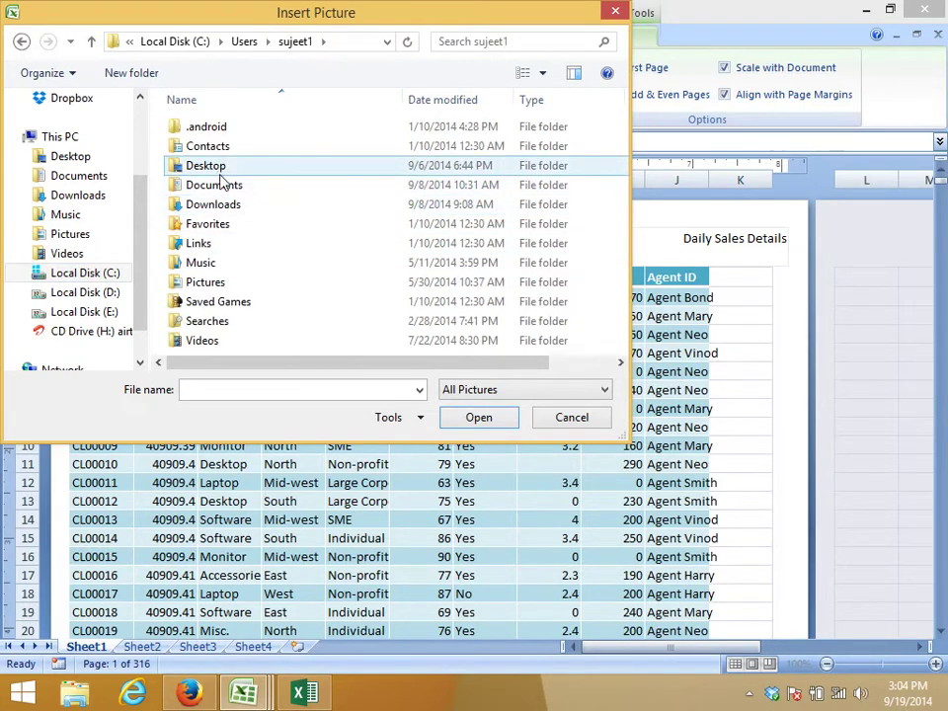
double_click(219, 168)
scroll(222, 197, down, 4)
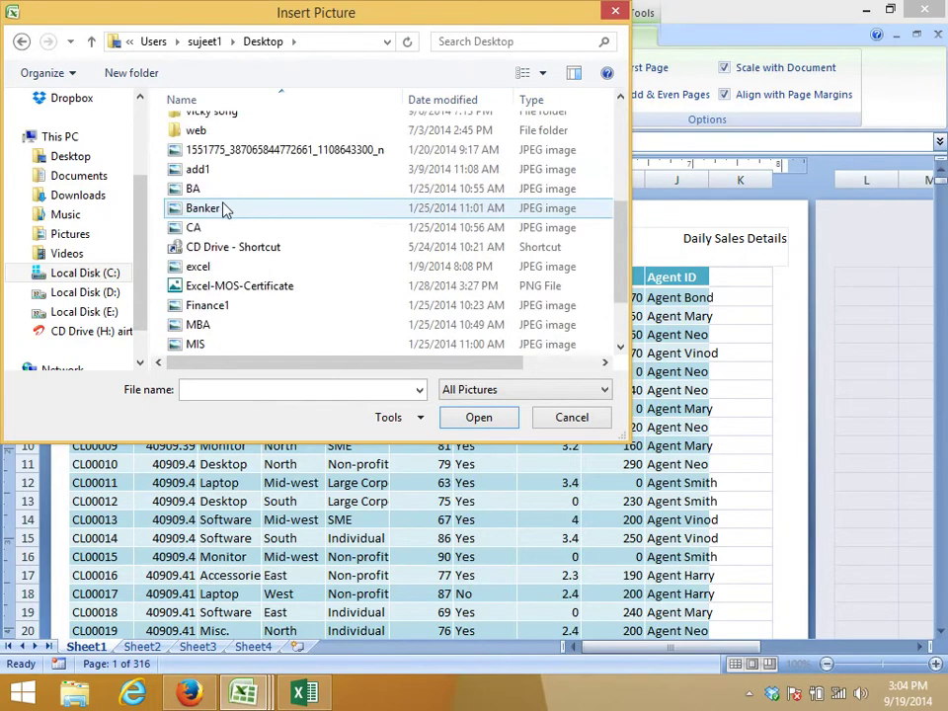
click(229, 208)
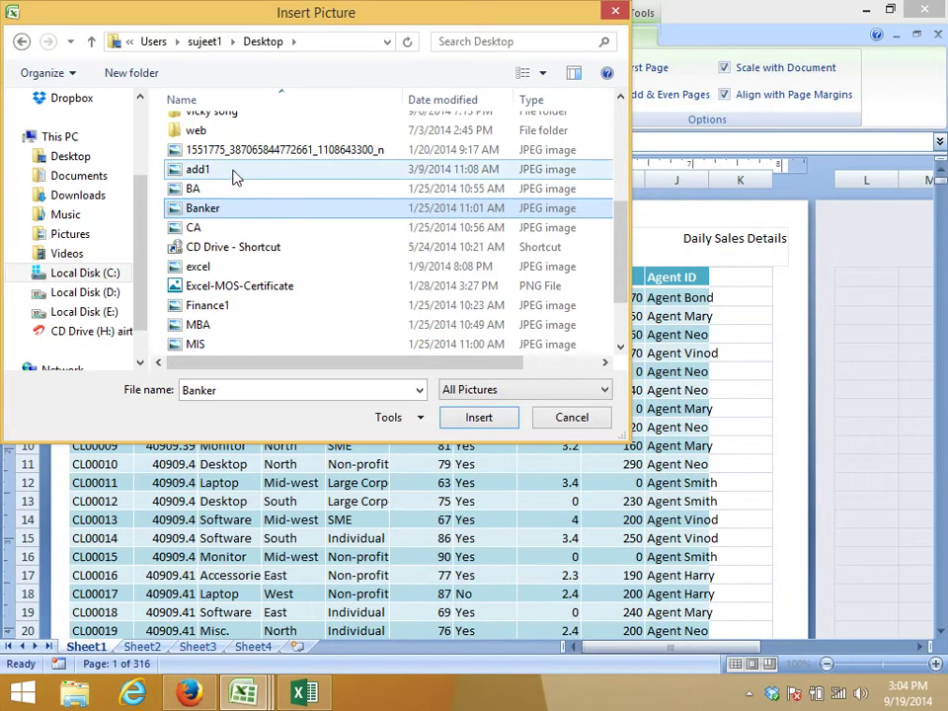
scroll(242, 296, down, 2)
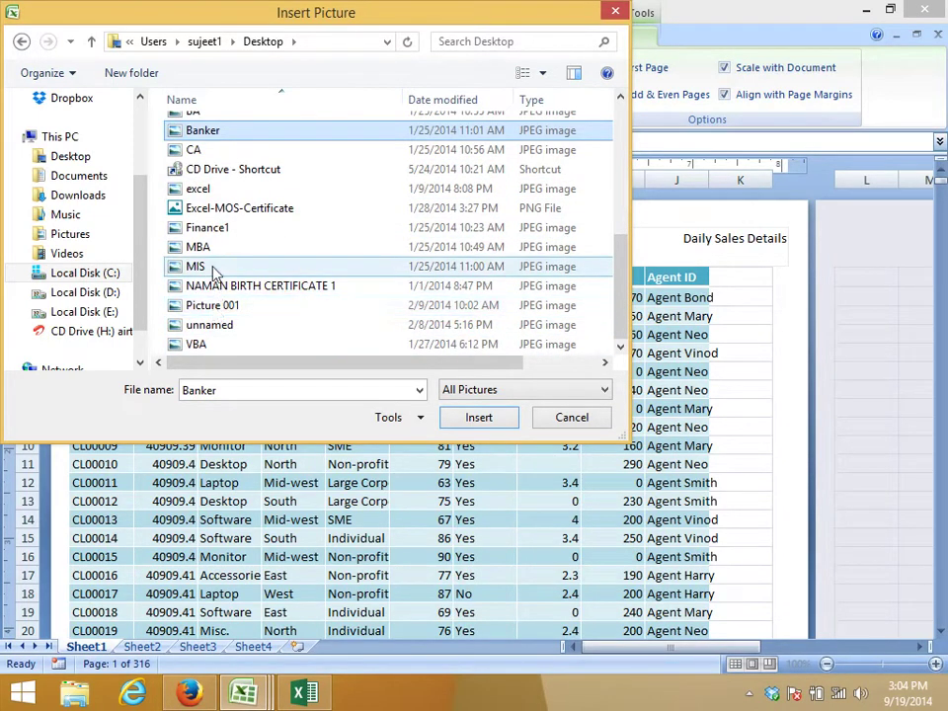
scroll(209, 261, up, 1)
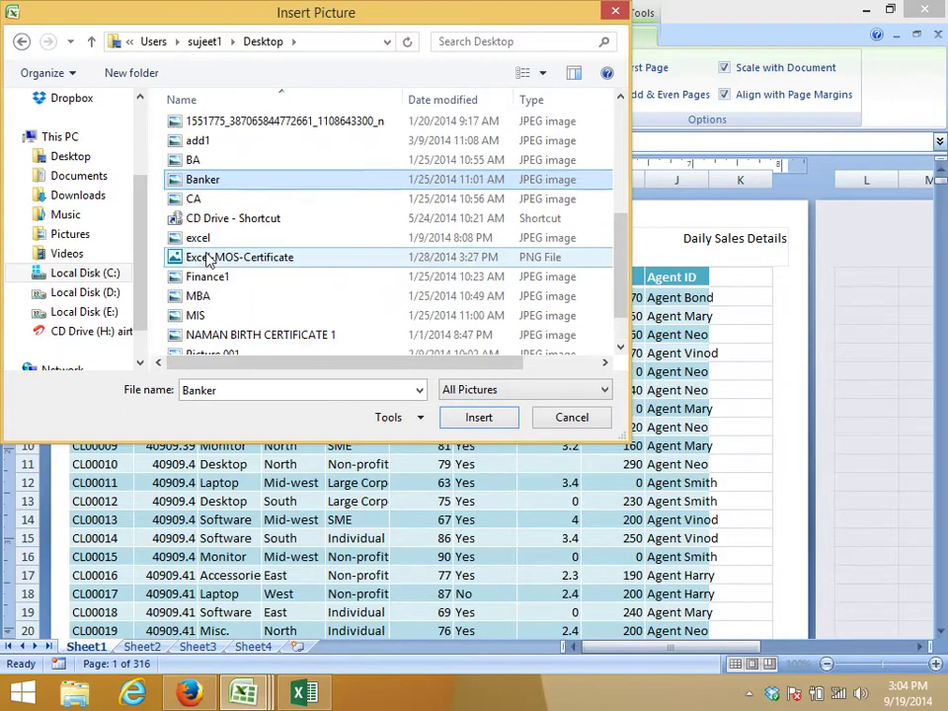
click(195, 161)
double_click(199, 142)
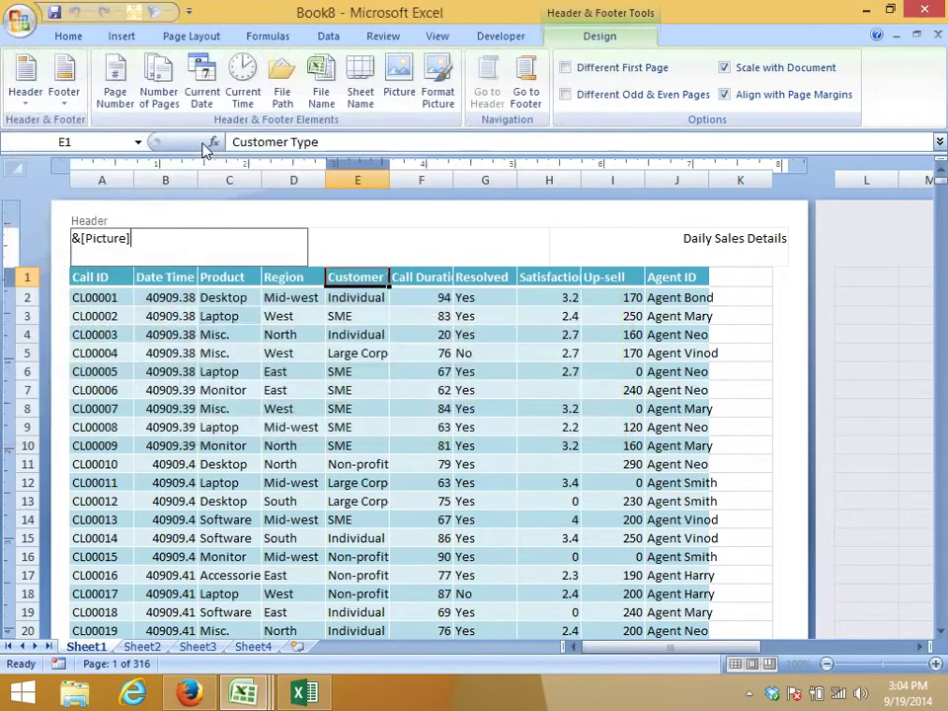
- Exit the header to show the Advanced Excel Training banner, then edit the left footer
click(222, 311)
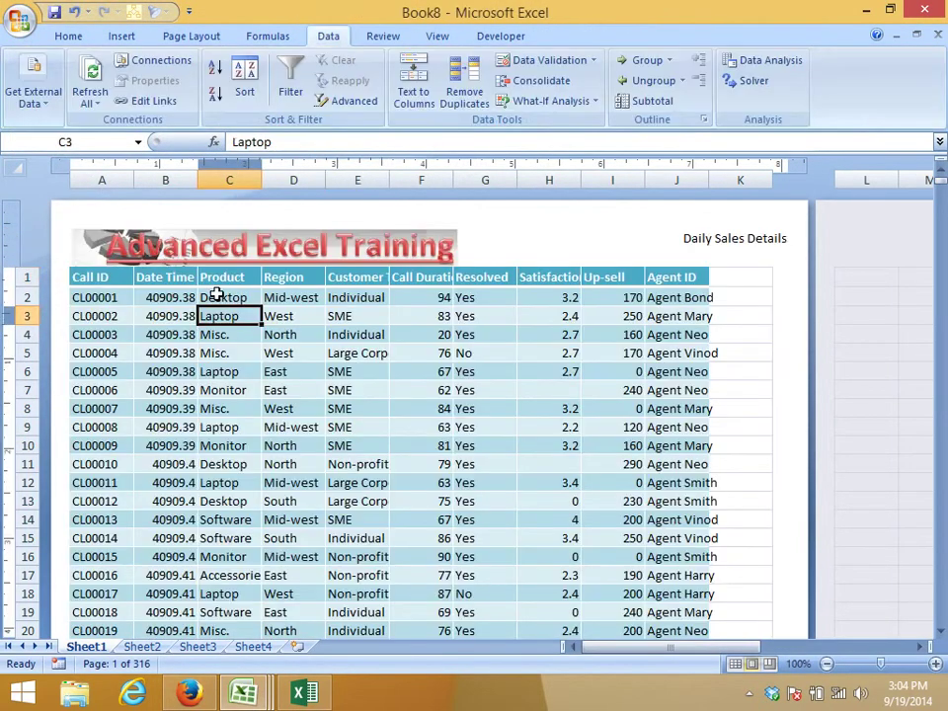
click(225, 254)
click(417, 333)
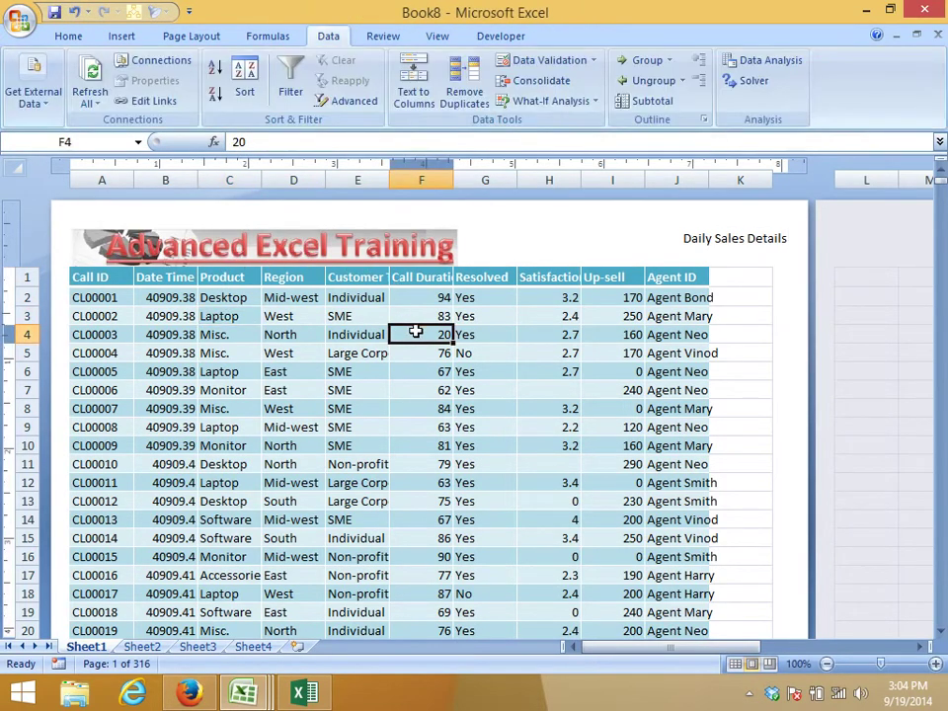
scroll(702, 300, down, 2)
scroll(705, 296, up, 2)
scroll(703, 306, down, 10)
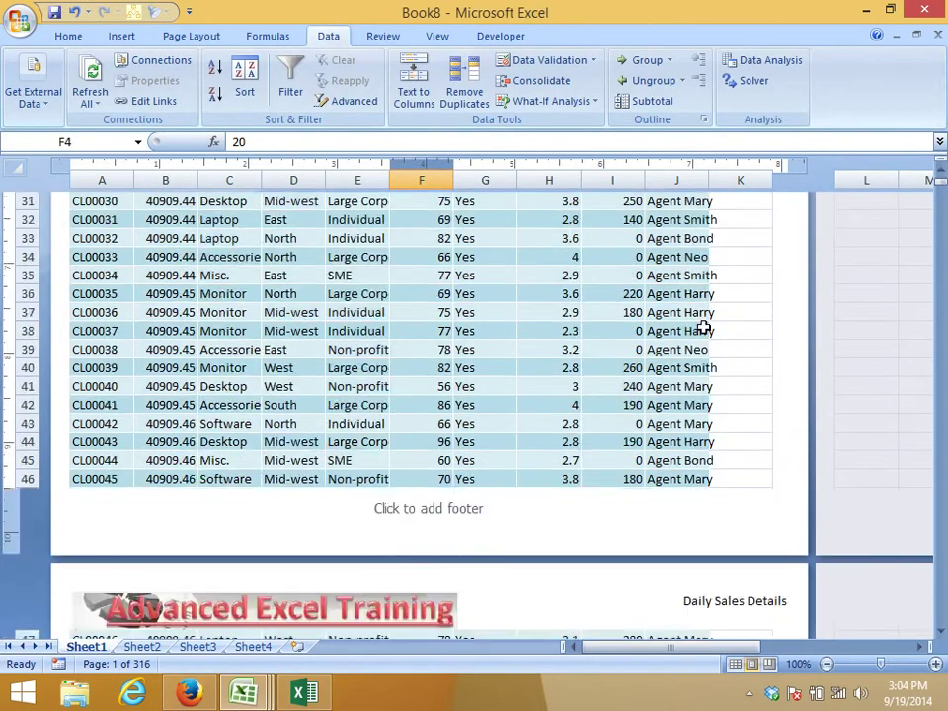
scroll(703, 331, down, 5)
scroll(704, 347, up, 2)
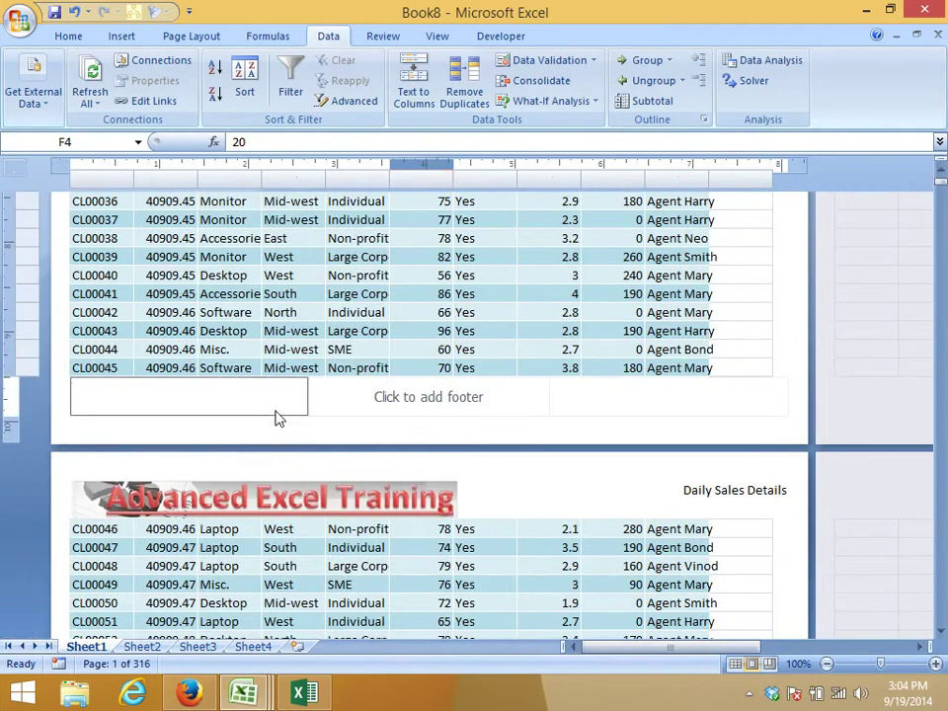
click(273, 409)
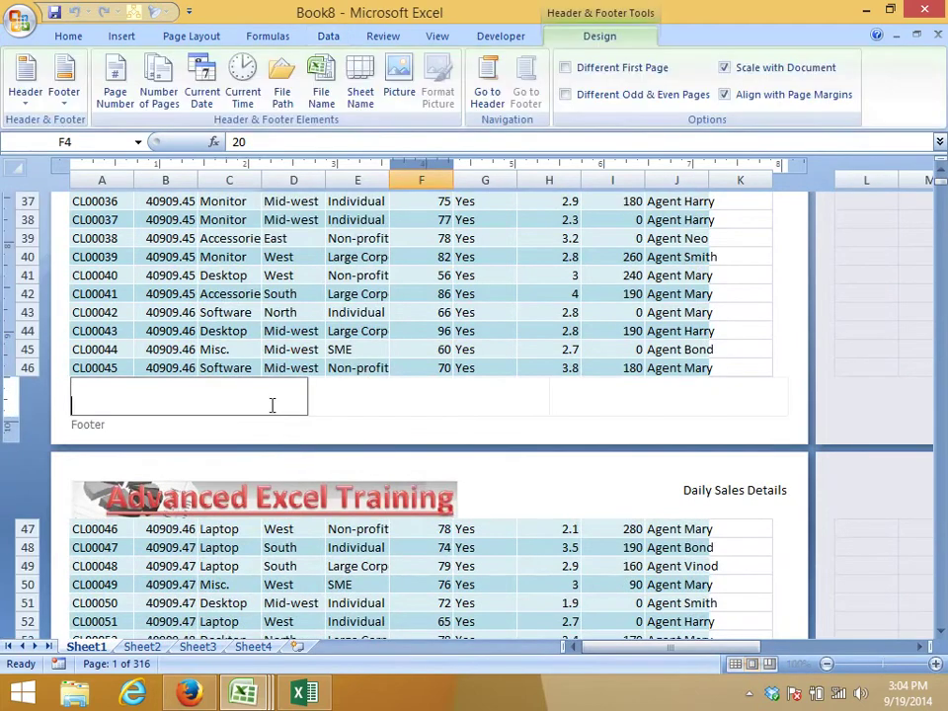
- Insert the page number into the left footer and check it on the page
click(119, 96)
click(357, 405)
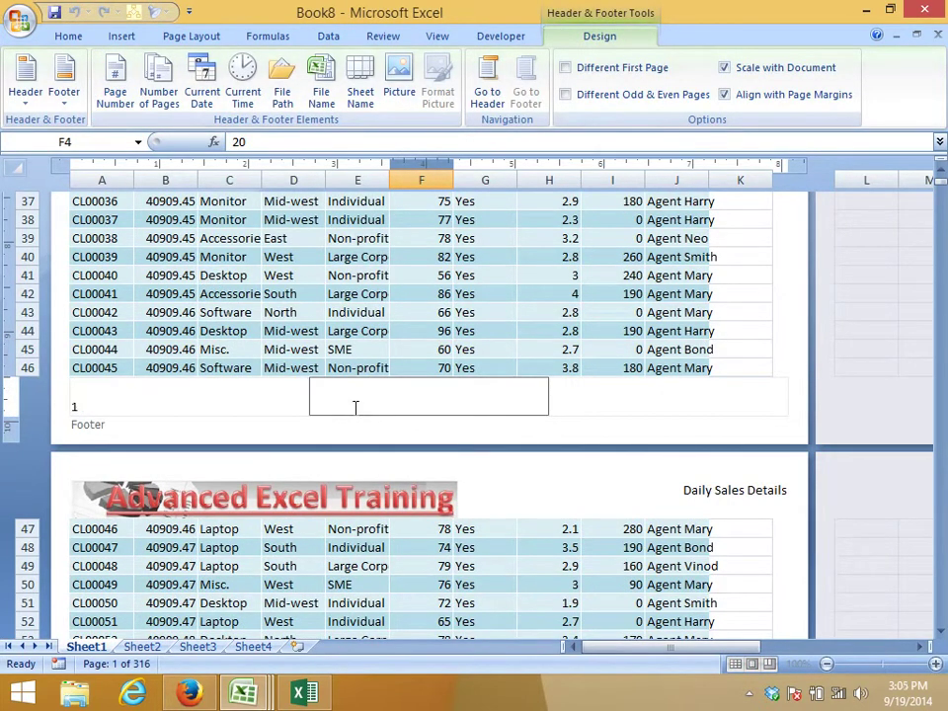
drag(296, 330, 328, 331)
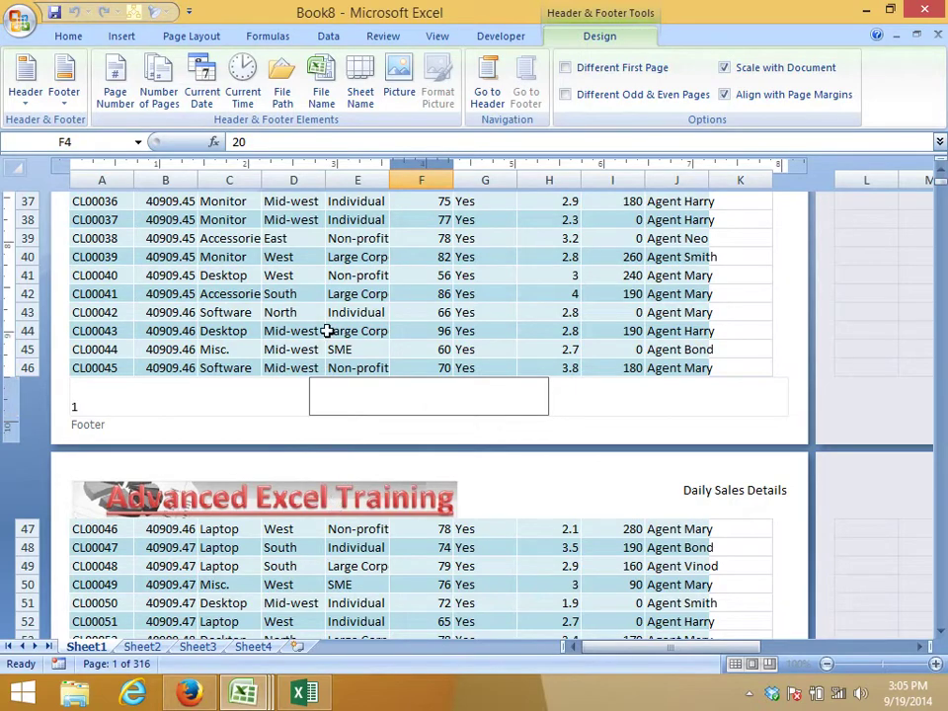
scroll(329, 385, down, 10)
scroll(329, 385, down, 7)
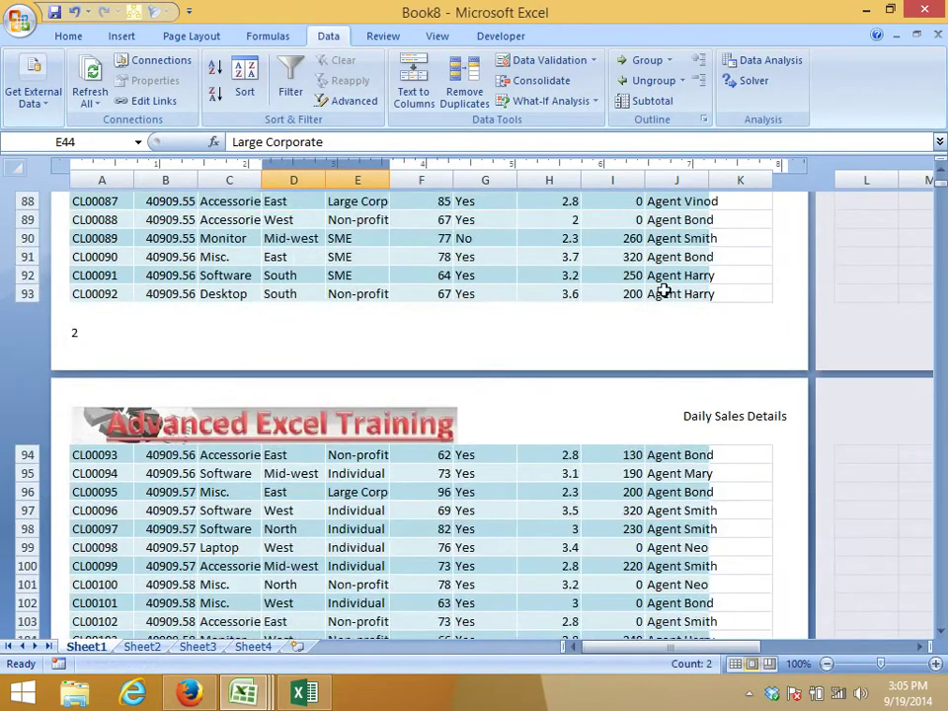
scroll(657, 314, up, 5)
scroll(657, 313, up, 9)
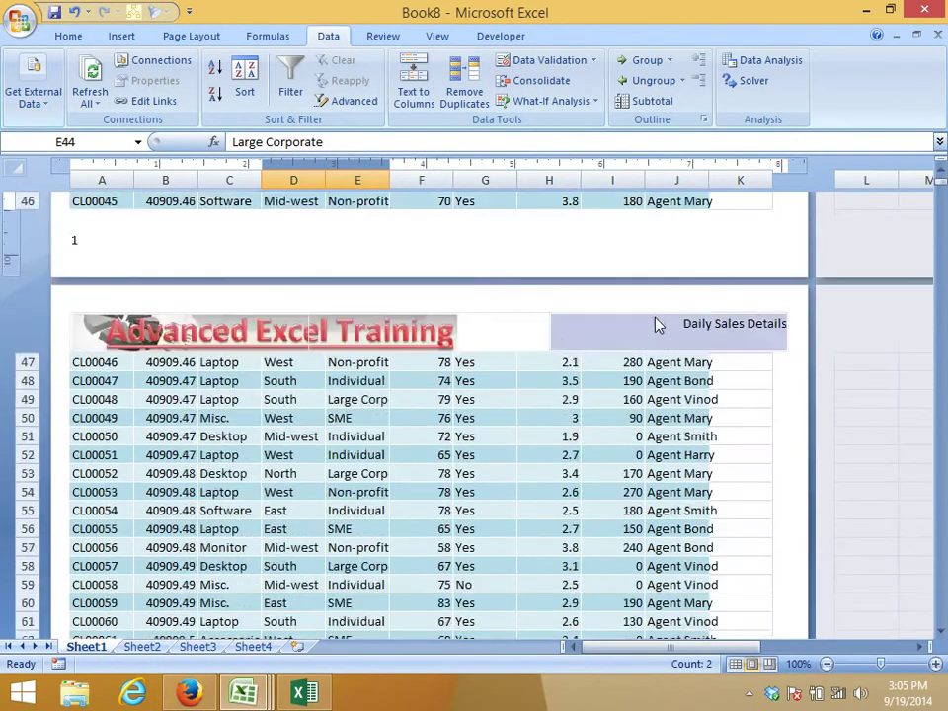
scroll(657, 314, up, 4)
- Add the total page count so the left footer reads '1 of 316'
click(173, 461)
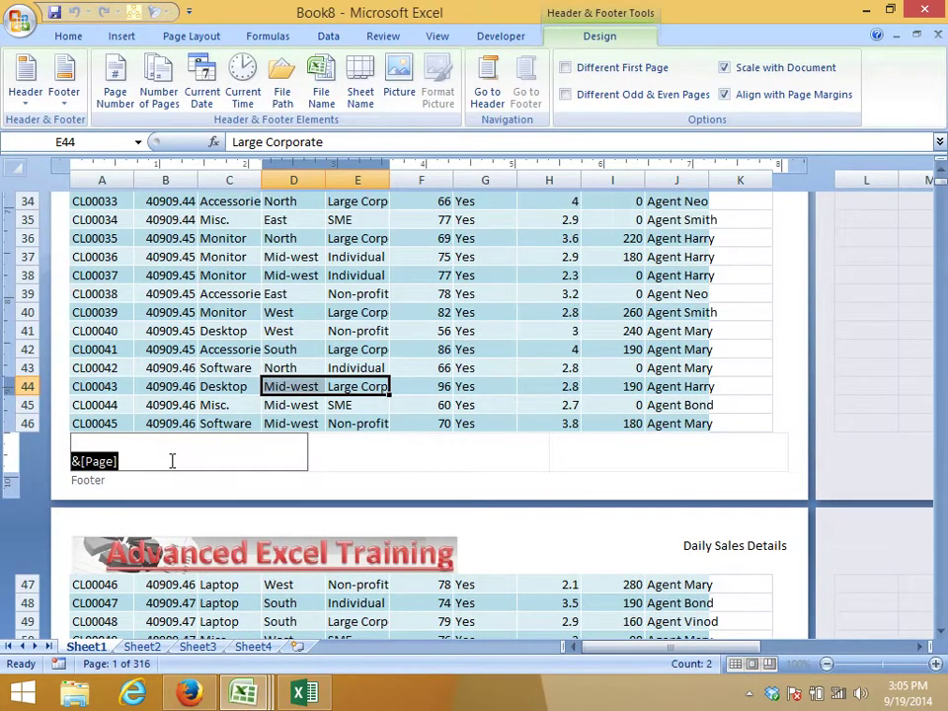
click(202, 461)
text(of)
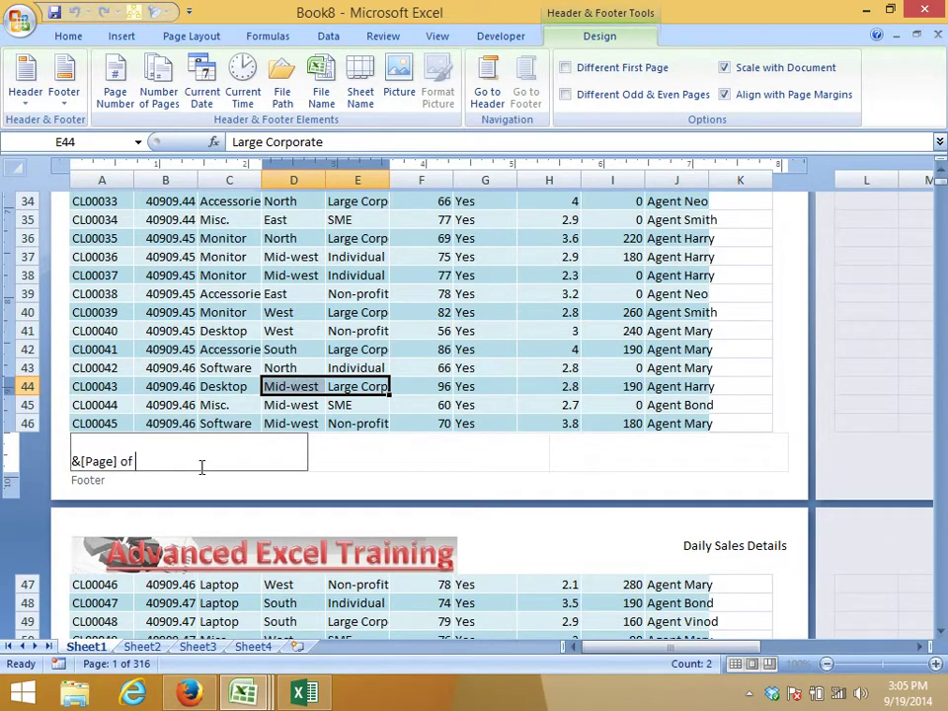
click(151, 111)
click(363, 478)
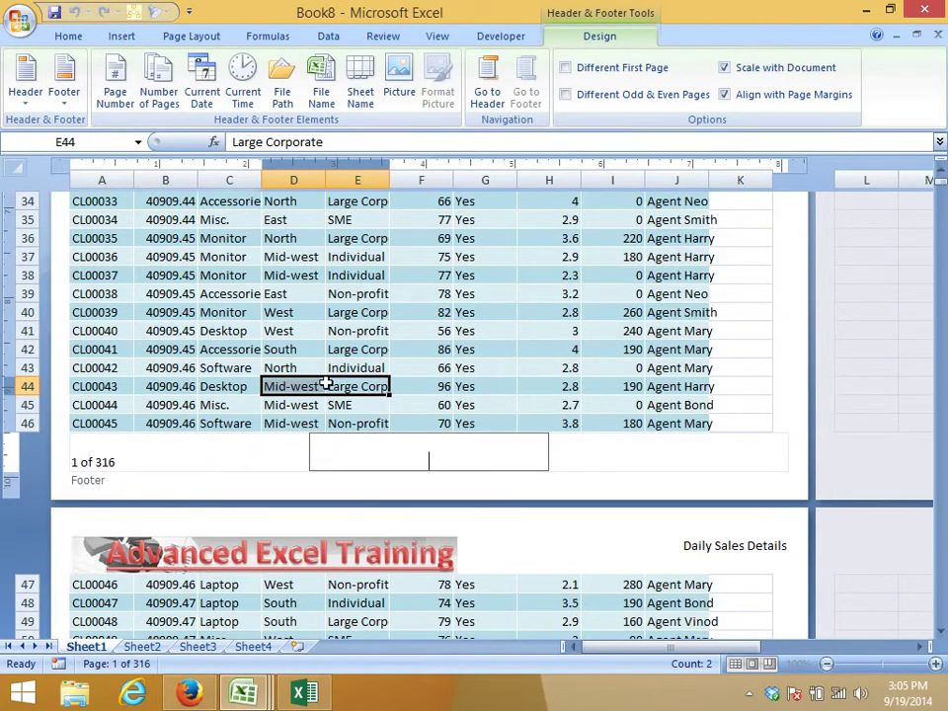
click(244, 287)
- Scroll through the later pages of call data to check the footer numbering
scroll(325, 439, down, 2)
scroll(326, 439, down, 6)
scroll(322, 442, down, 8)
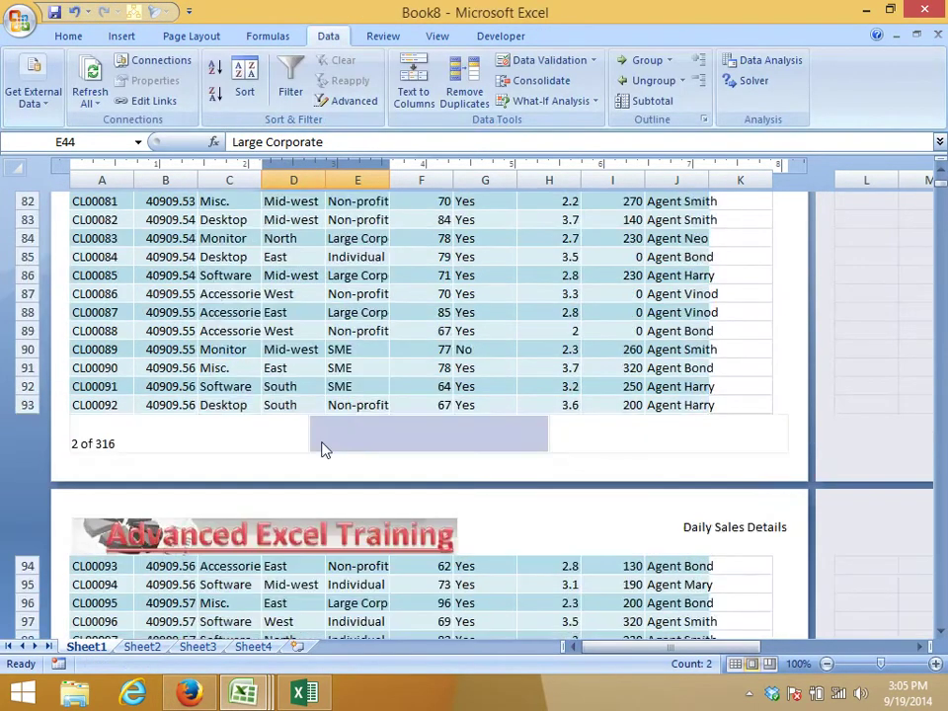
scroll(322, 447, down, 9)
scroll(321, 446, down, 7)
scroll(322, 446, up, 4)
scroll(322, 441, up, 18)
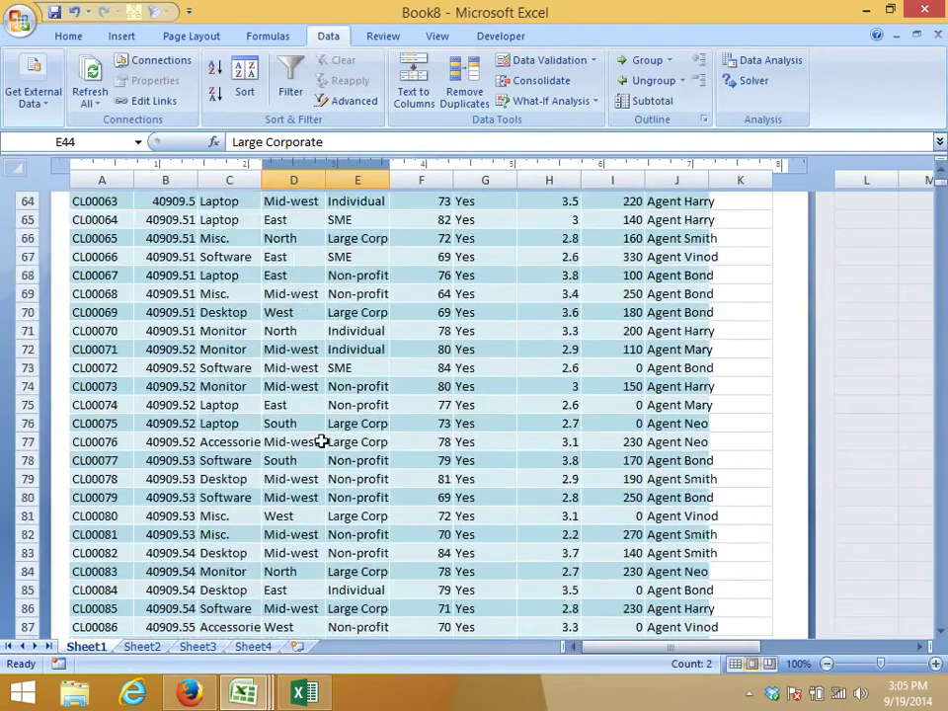
scroll(324, 444, down, 6)
scroll(323, 445, up, 5)
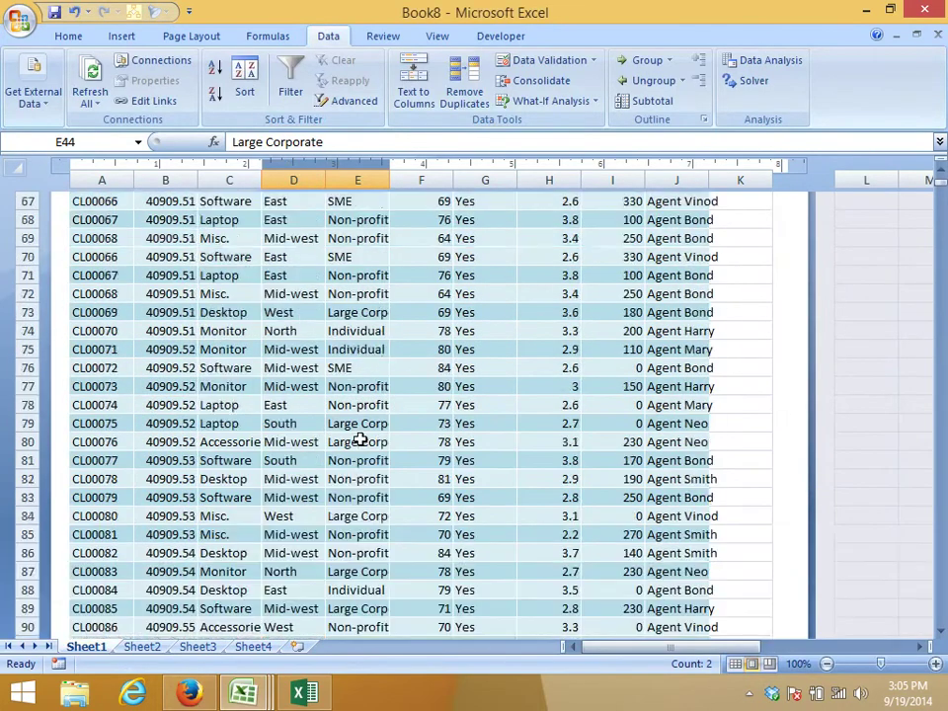
scroll(361, 437, up, 10)
scroll(362, 437, up, 1)
click(364, 465)
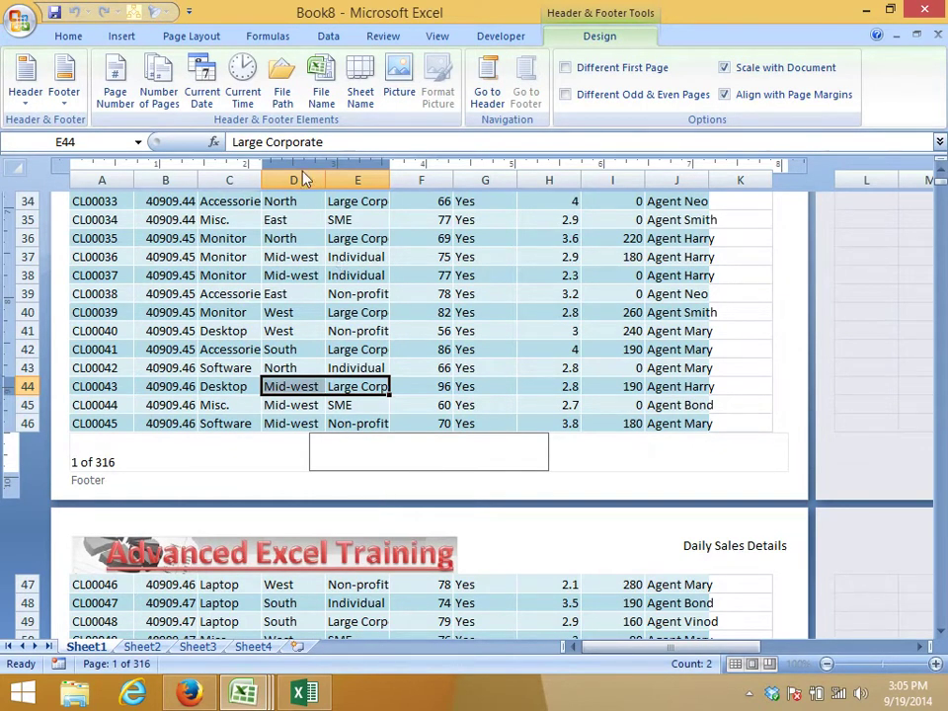
- Put the current date and time (9/19/2014 3:05 PM) in the centre footer
click(202, 95)
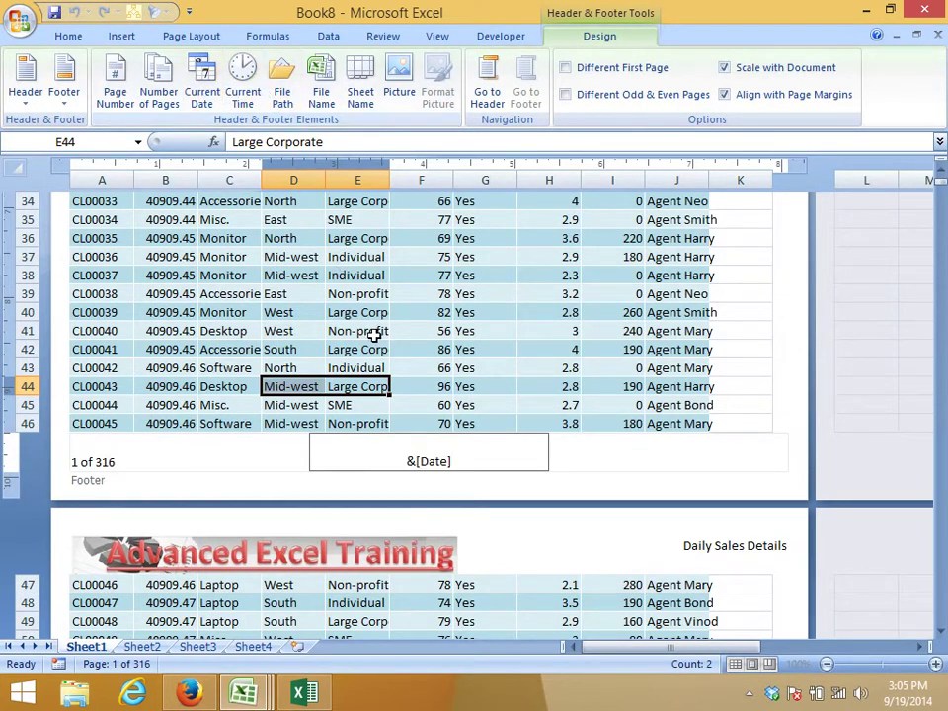
click(242, 89)
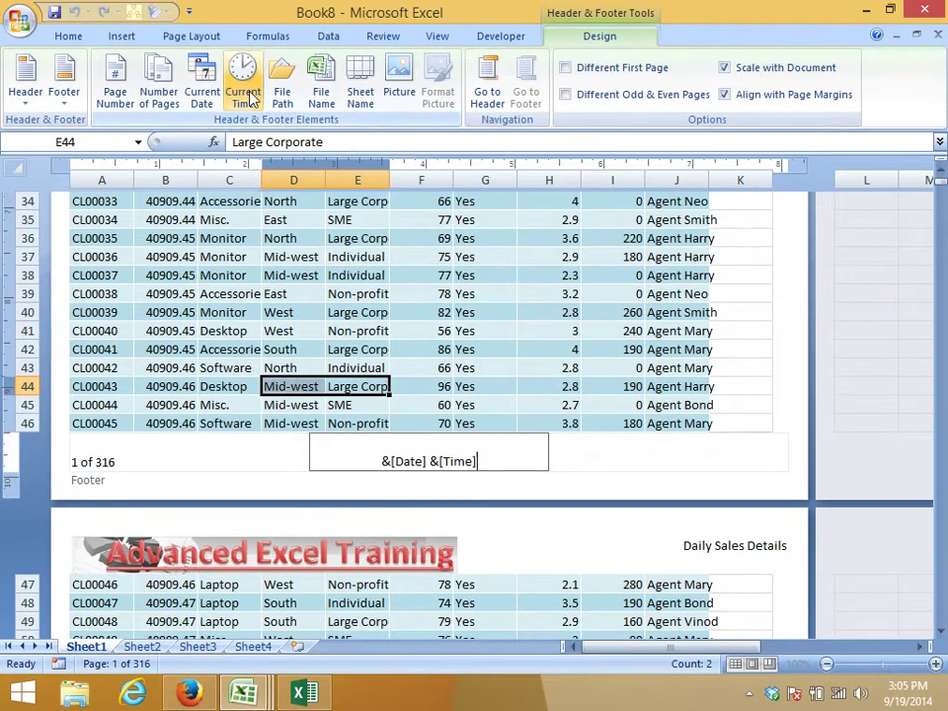
click(560, 384)
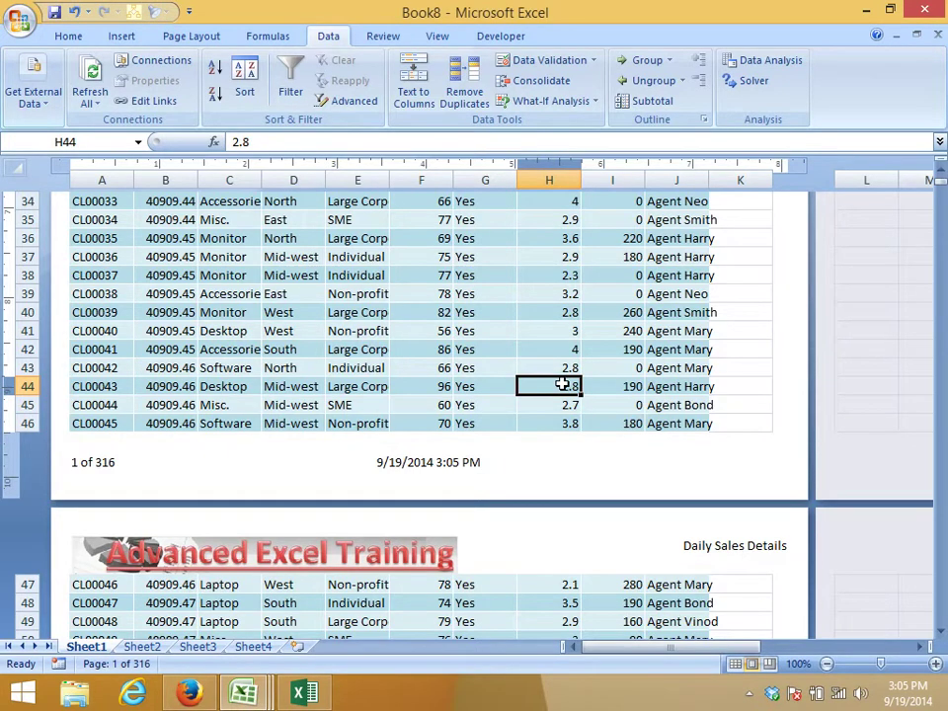
click(620, 457)
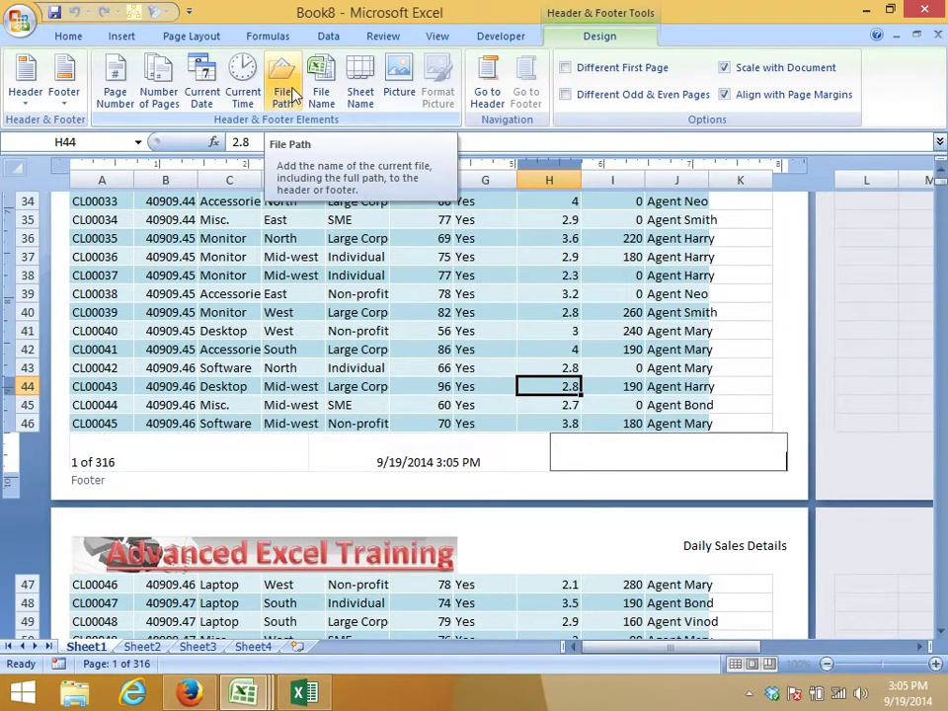
- Insert the file path so the right footer reads D:\Book8, then verify it
click(279, 98)
click(523, 353)
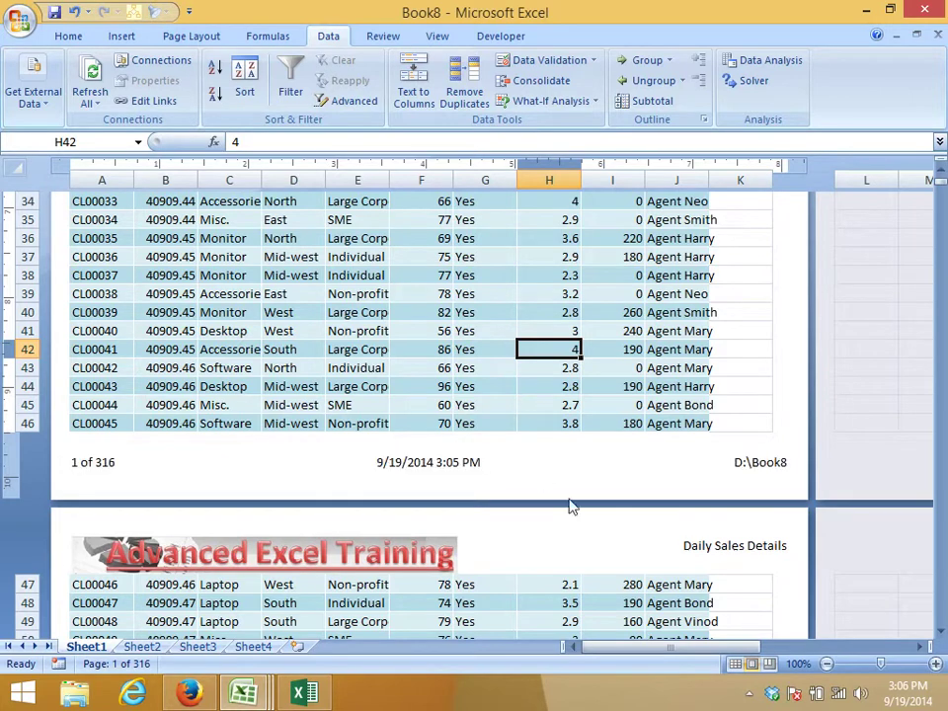
click(647, 464)
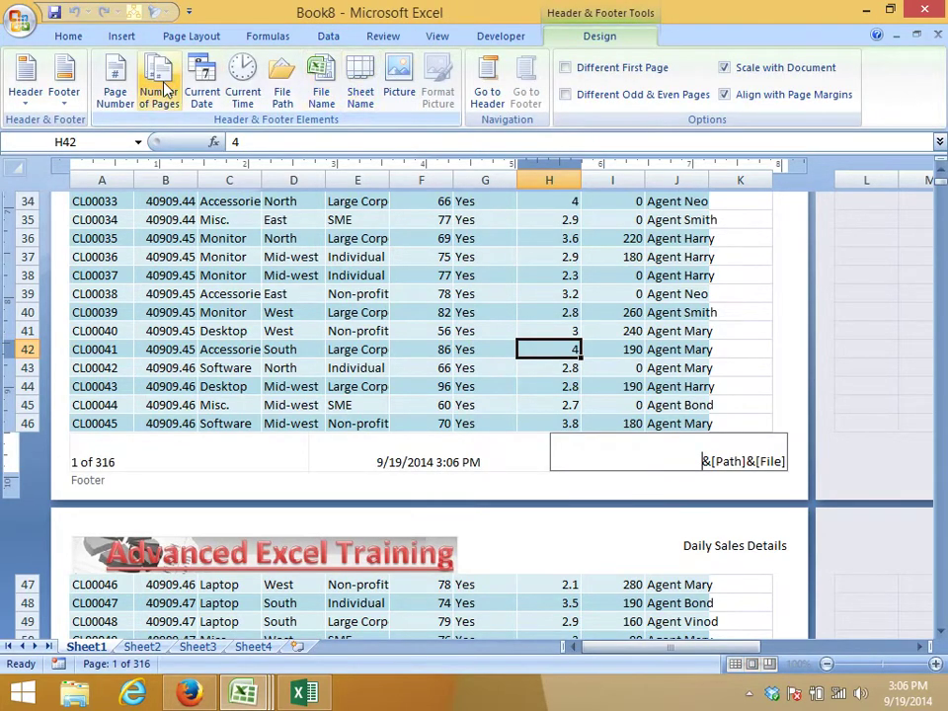
drag(417, 383, 415, 367)
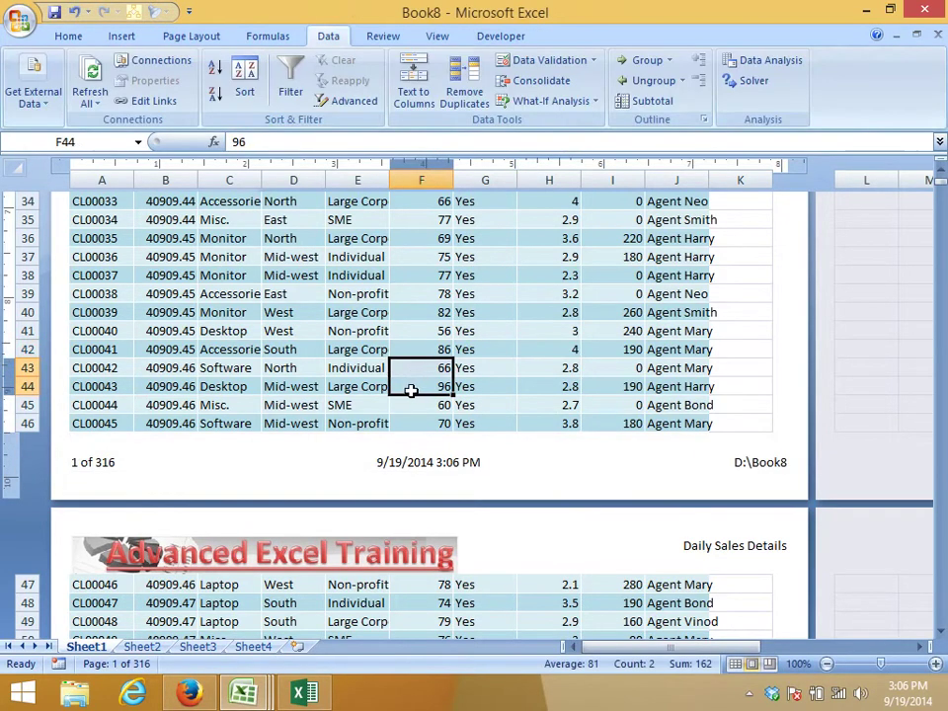
scroll(410, 389, up, 9)
scroll(411, 388, up, 3)
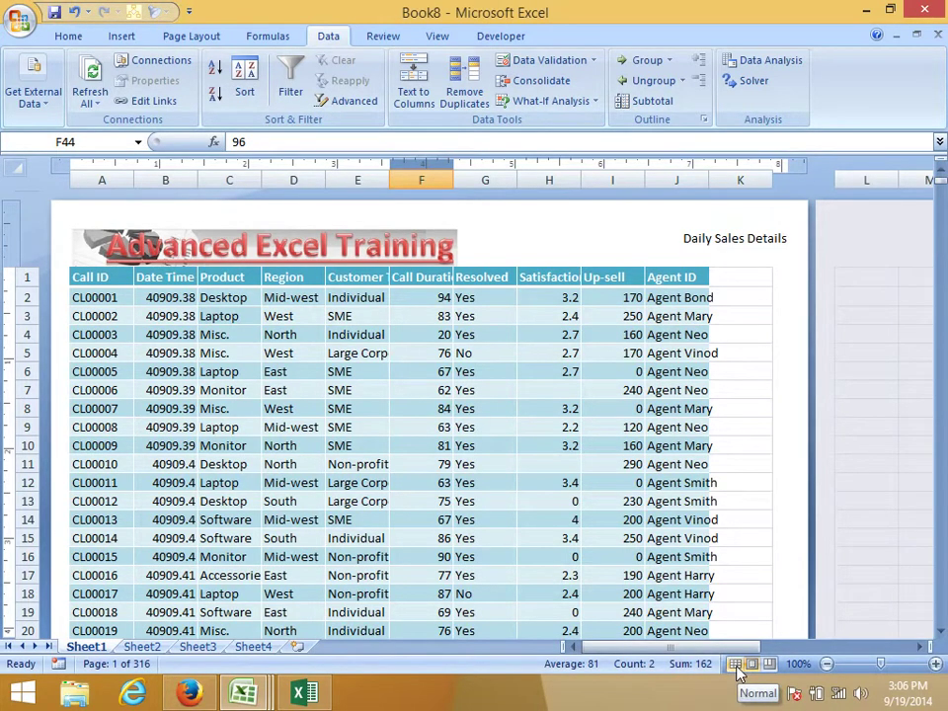
- Return to Normal view and open the print preview of Sheet1
click(735, 667)
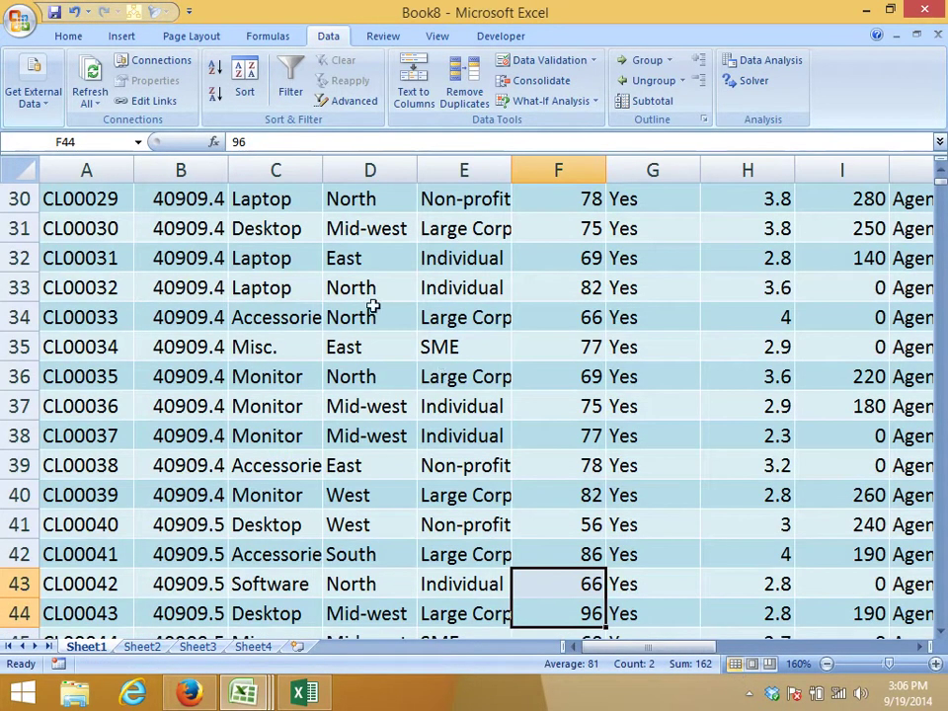
click(266, 259)
click(18, 16)
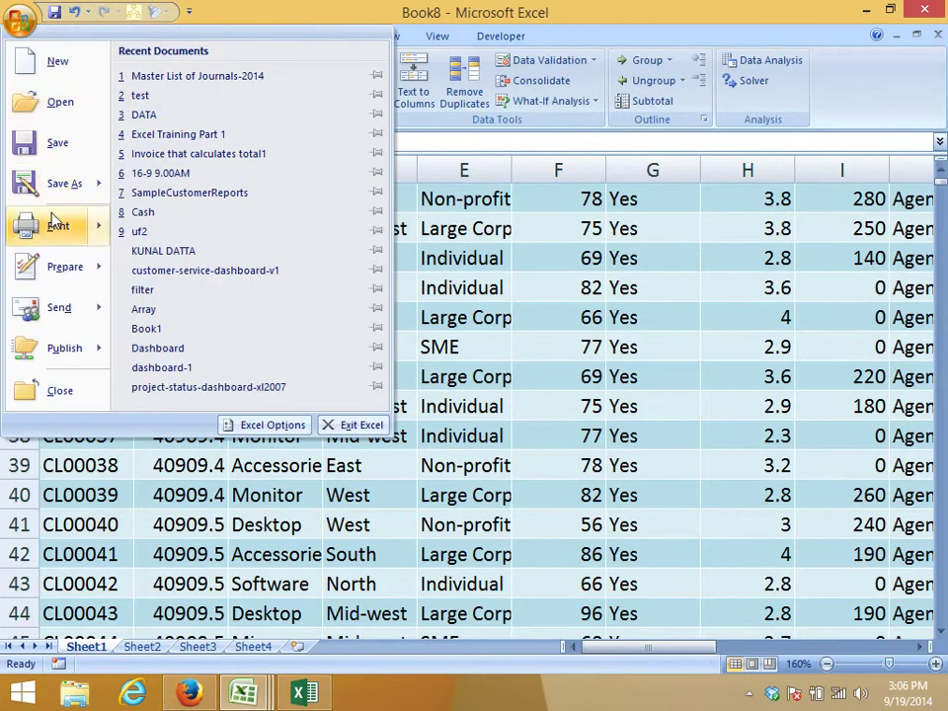
mouse_move(60, 226)
click(195, 194)
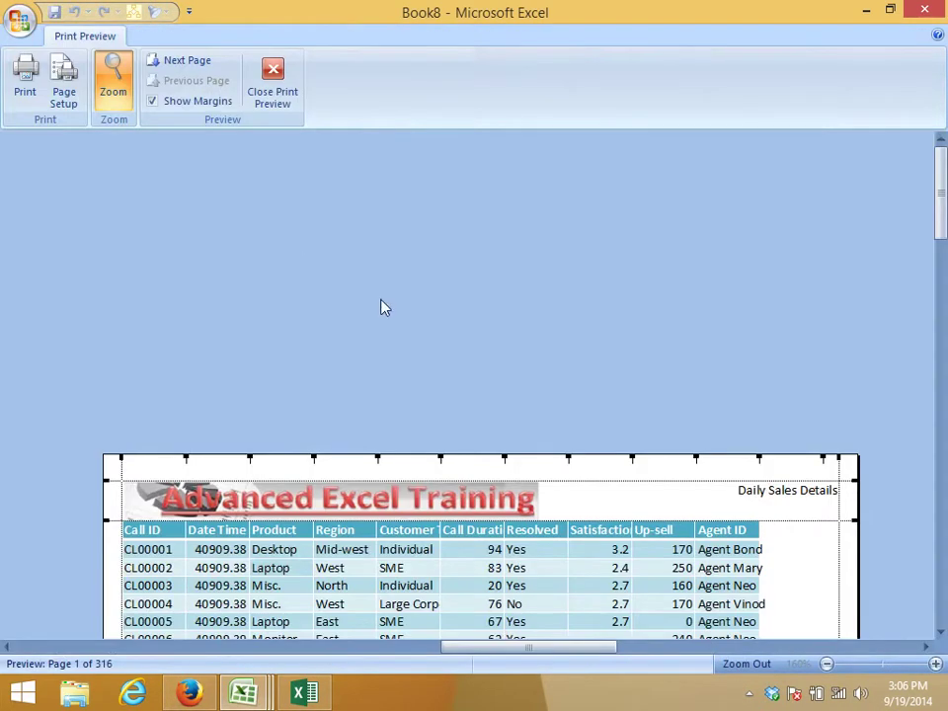
scroll(384, 307, down, 3)
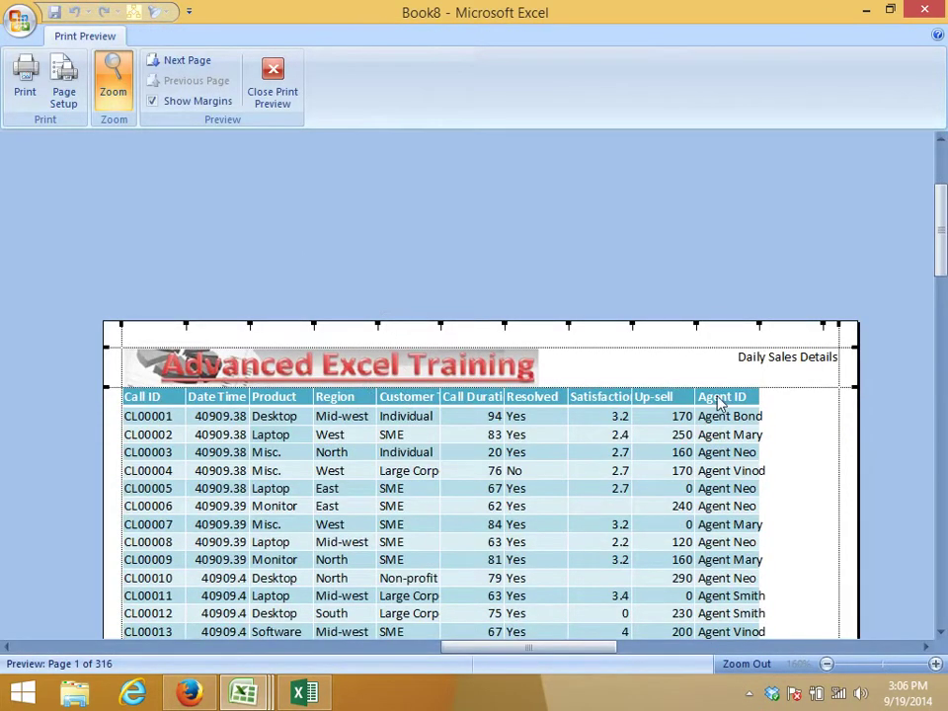
scroll(719, 403, down, 3)
scroll(715, 400, down, 9)
scroll(715, 419, down, 9)
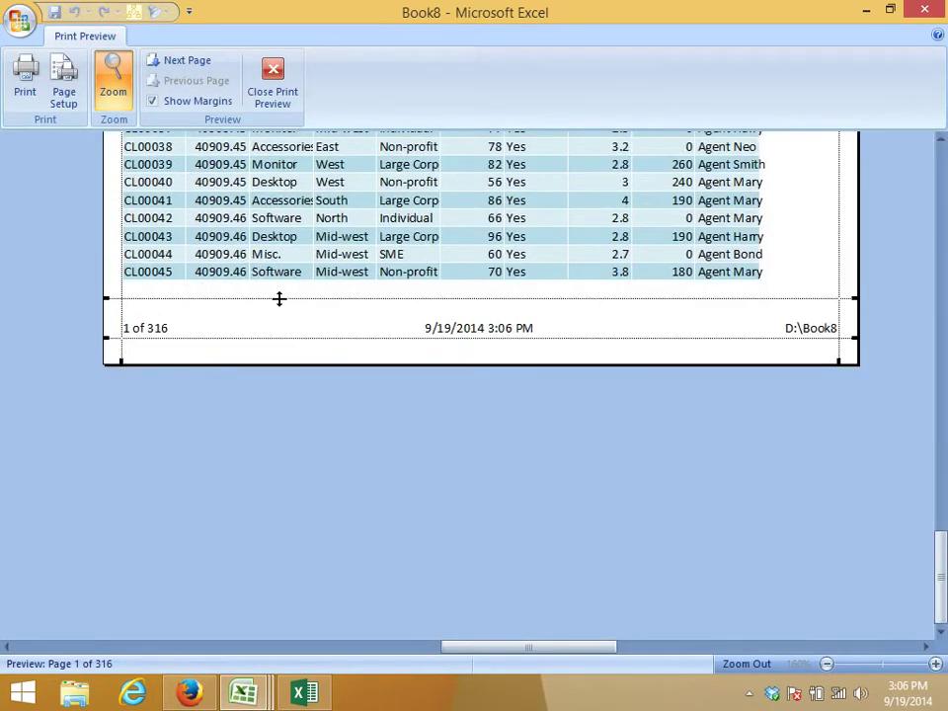
- Lower the bottom margin to 0.54 inches, cutting the printout to 310 pages, and check page 2
drag(279, 299, 278, 317)
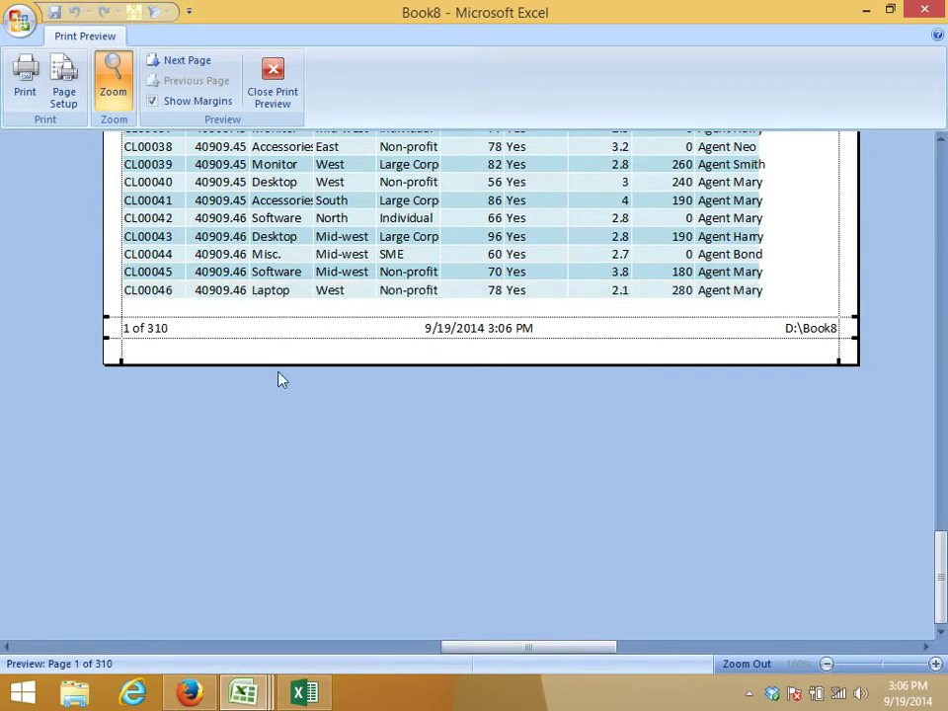
scroll(280, 379, up, 5)
scroll(280, 379, up, 6)
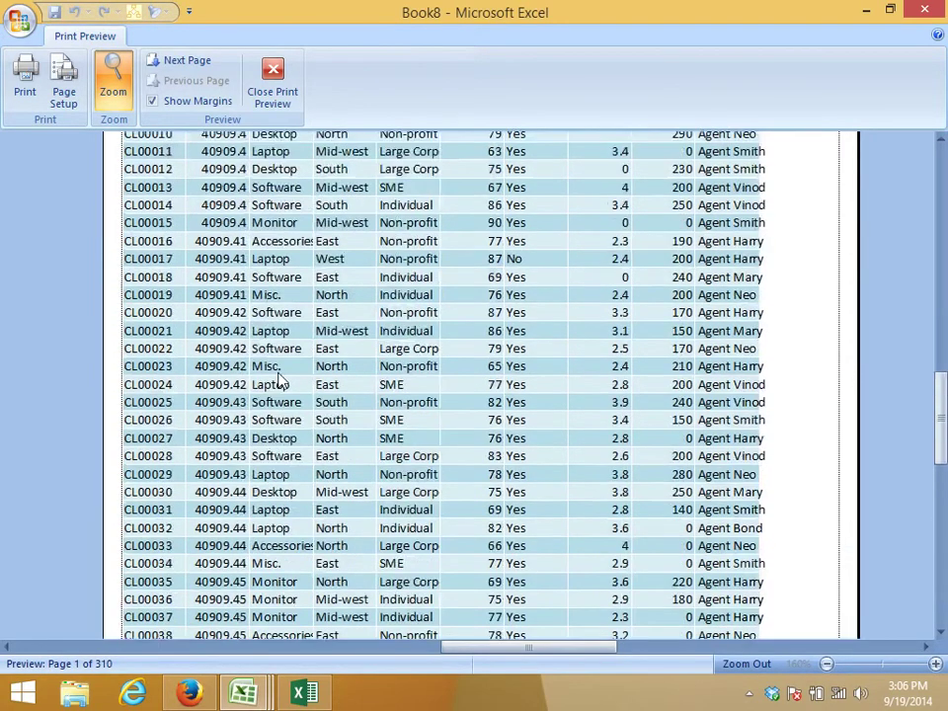
scroll(280, 379, up, 8)
click(168, 62)
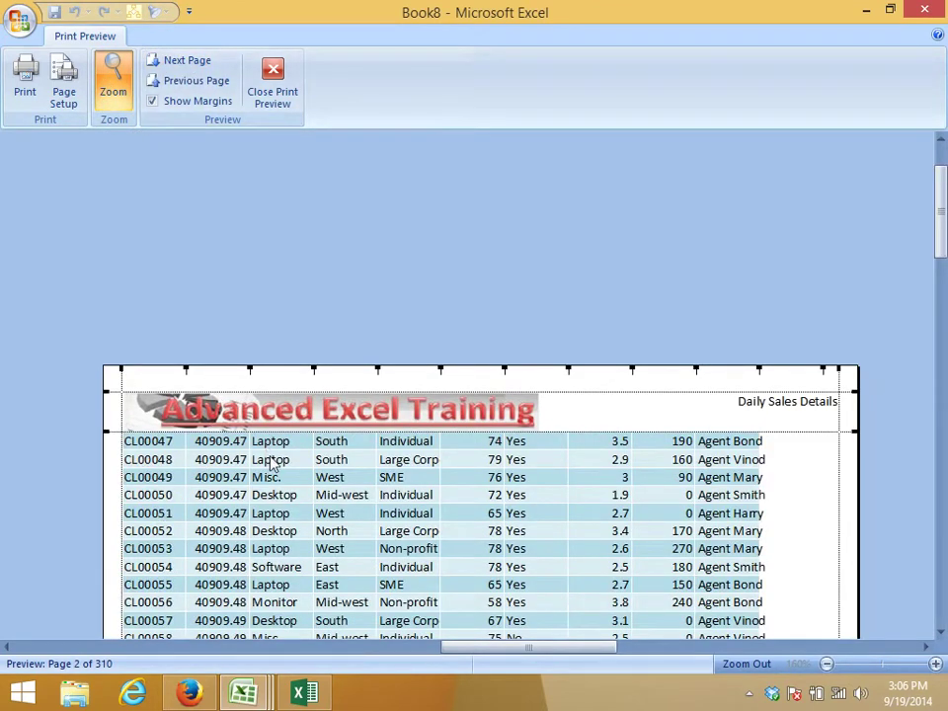
scroll(272, 466, up, 1)
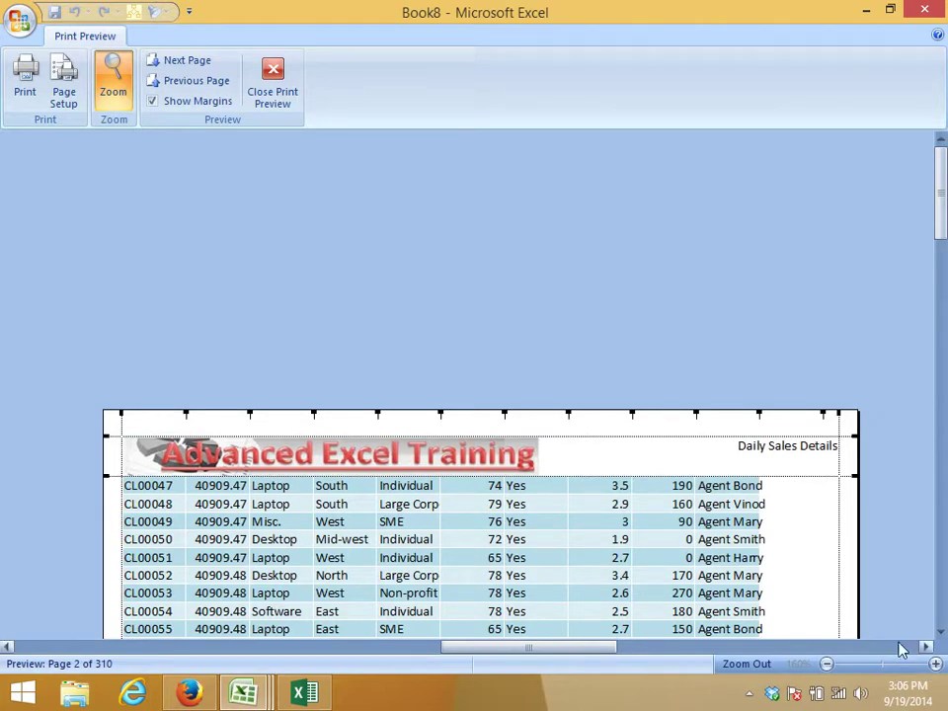
scroll(514, 554, down, 3)
scroll(514, 553, down, 3)
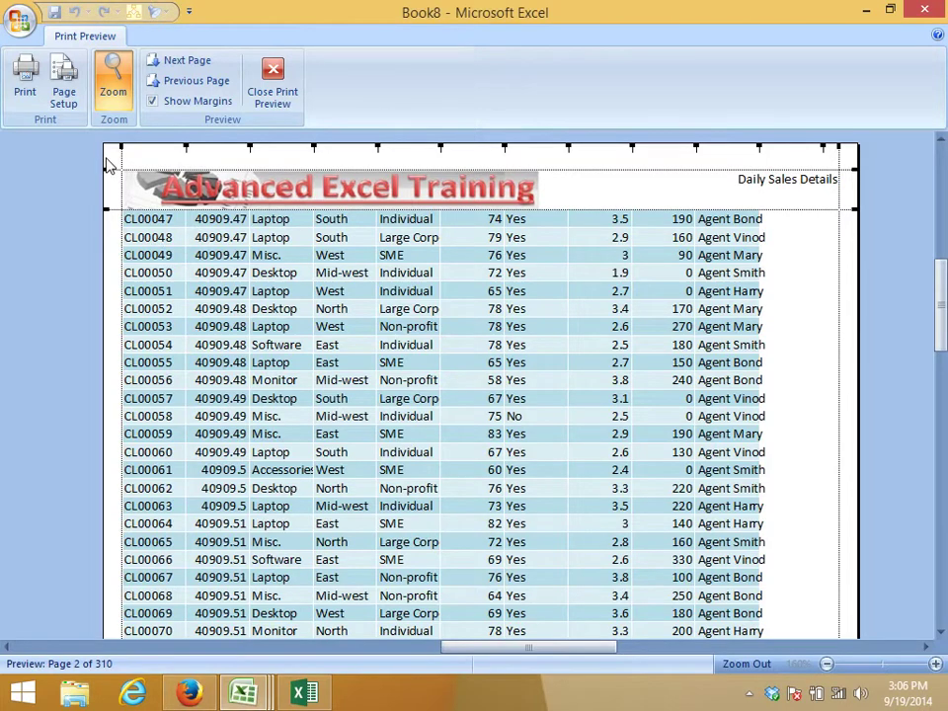
- Close the print preview and return to the top of the sheet
click(273, 84)
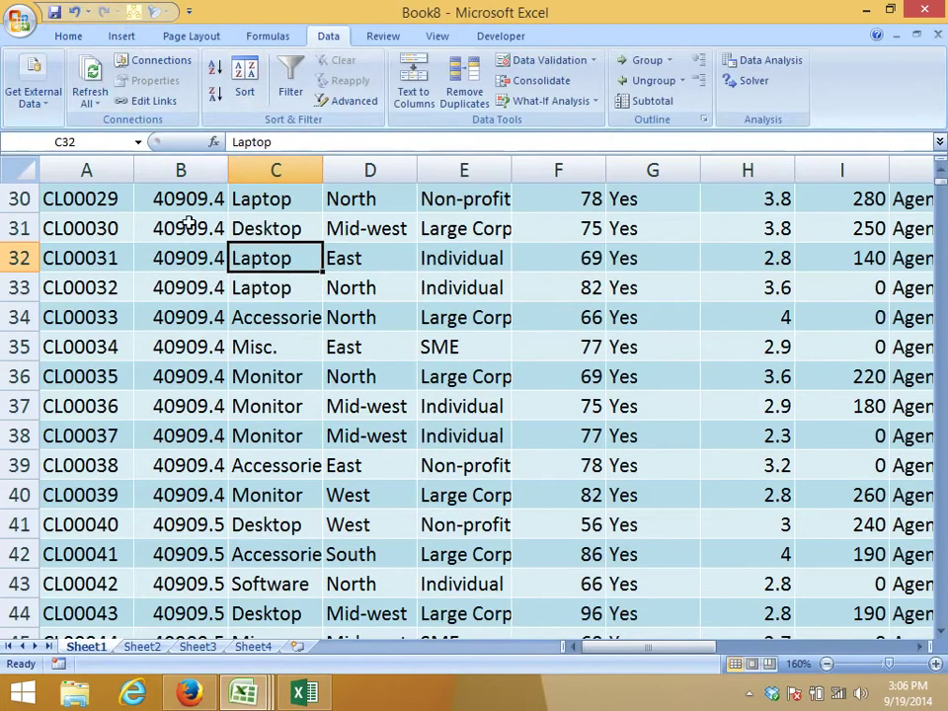
scroll(178, 266, up, 8)
click(63, 287)
key(ctrl+Home)
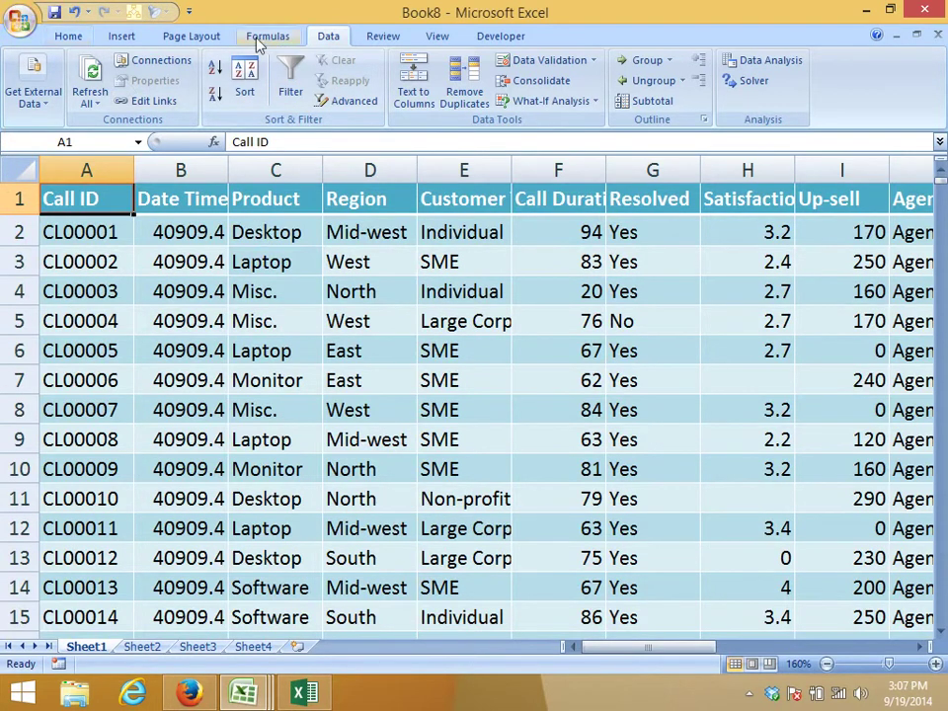
- Set row 1 ($1:$1) as the print title row repeating at the top of each page
click(205, 37)
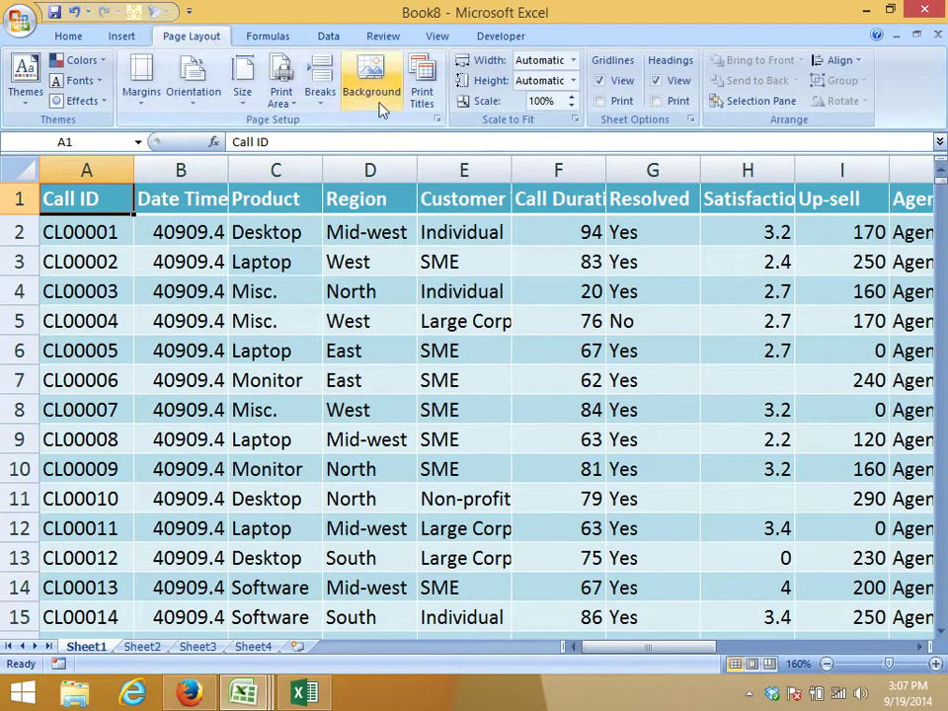
click(421, 99)
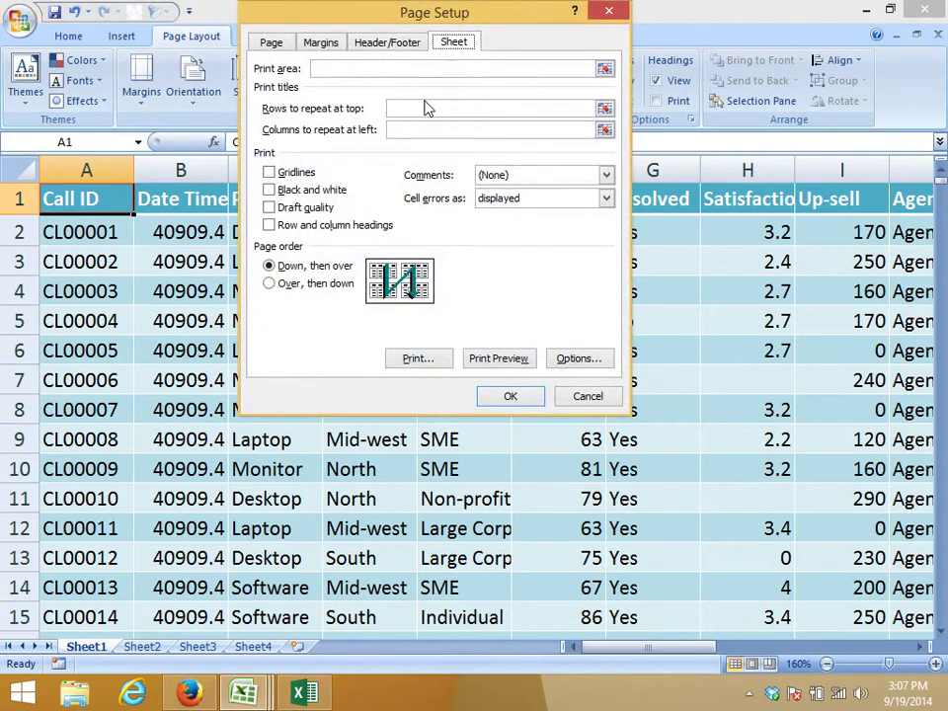
click(523, 112)
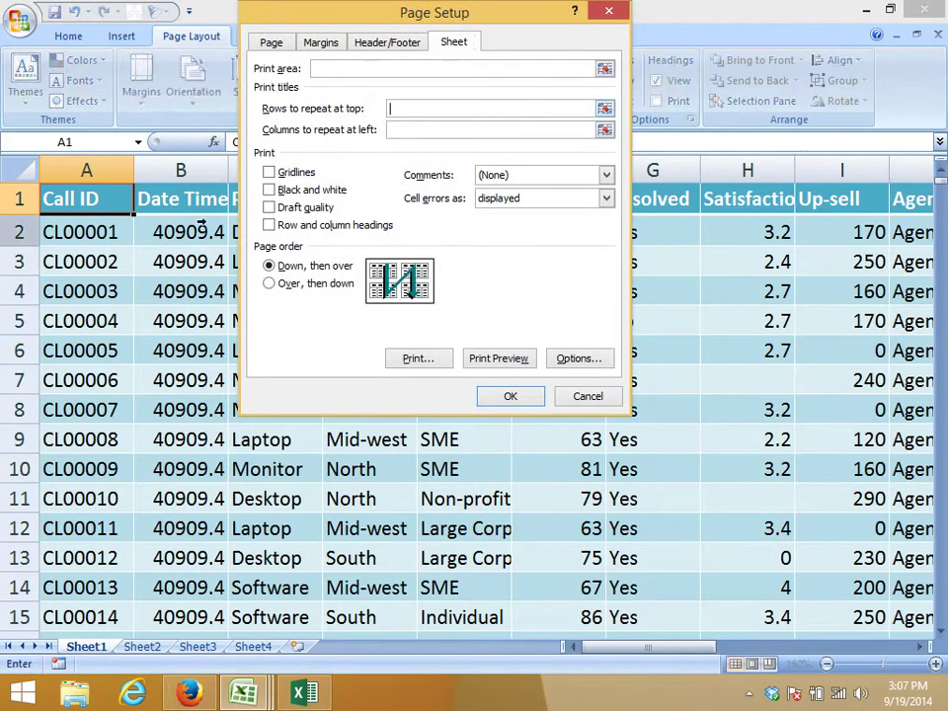
click(20, 198)
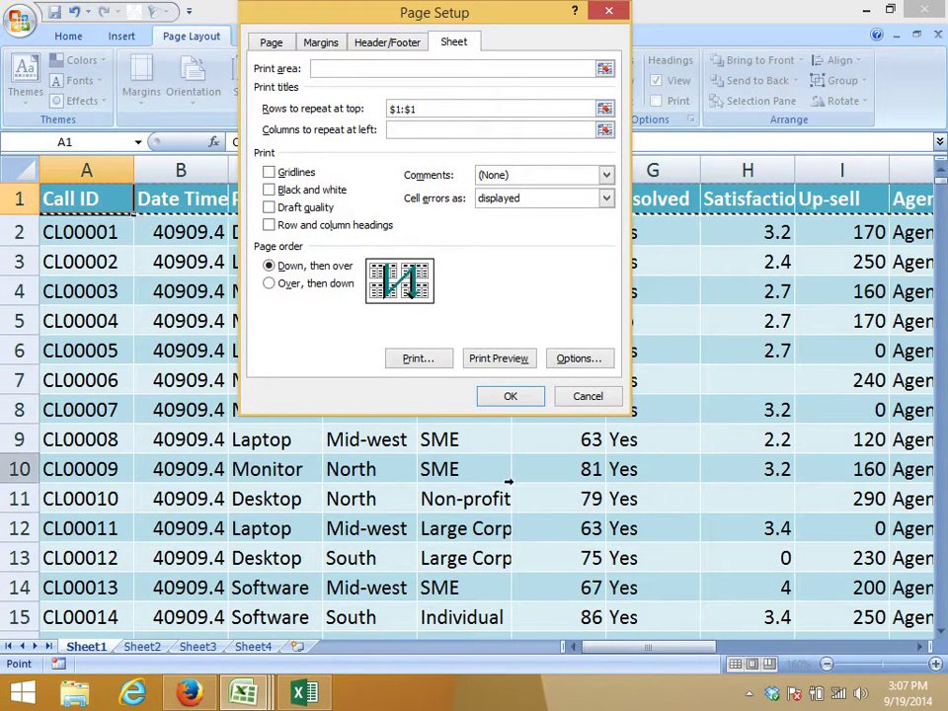
click(510, 396)
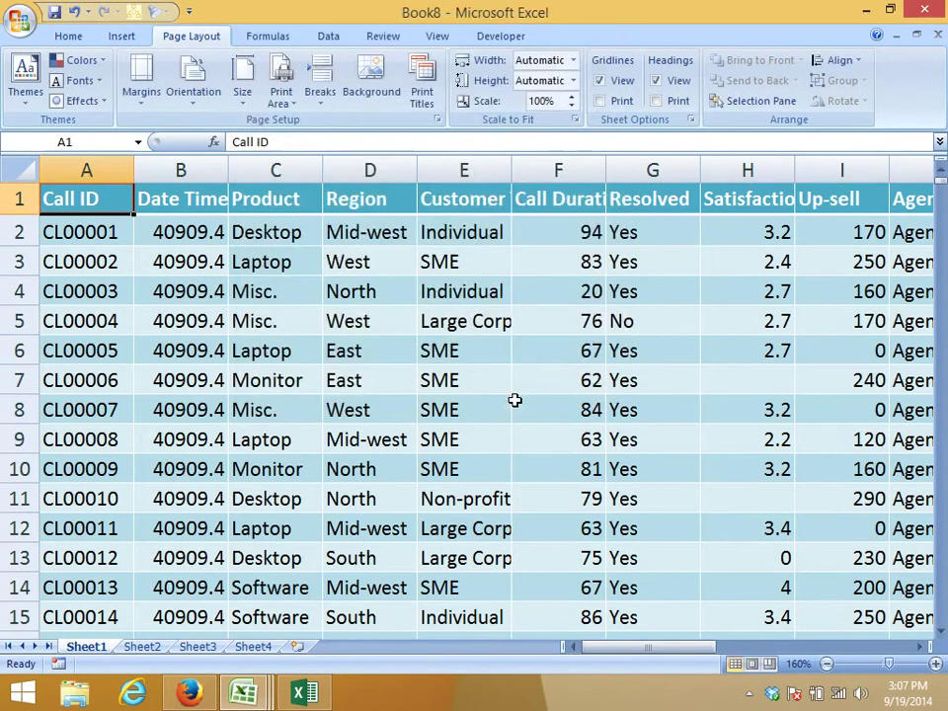
click(180, 292)
click(20, 18)
mouse_move(71, 229)
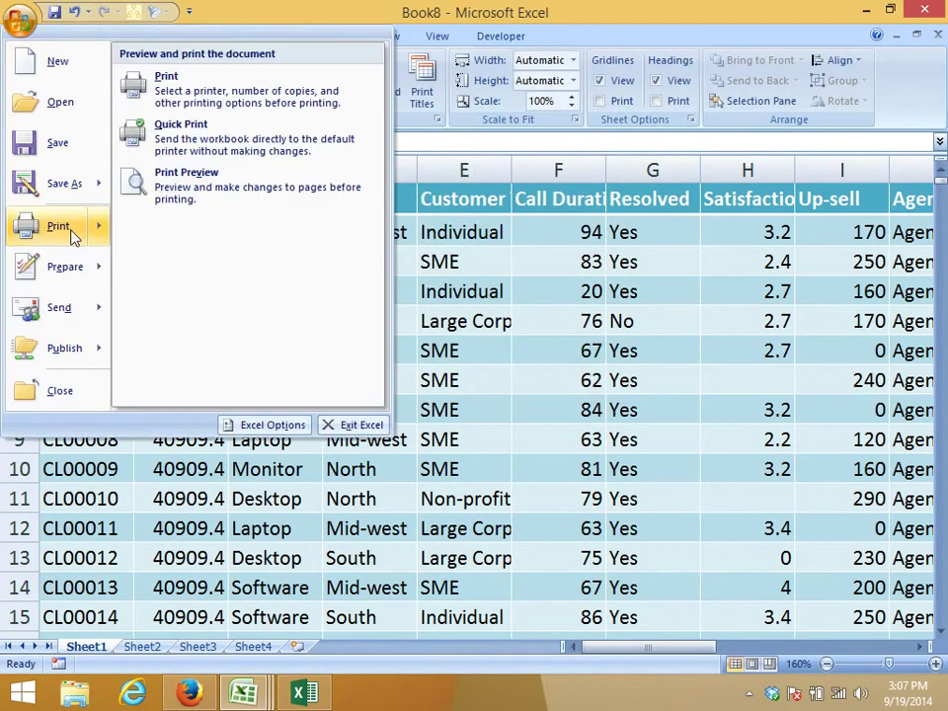
click(166, 197)
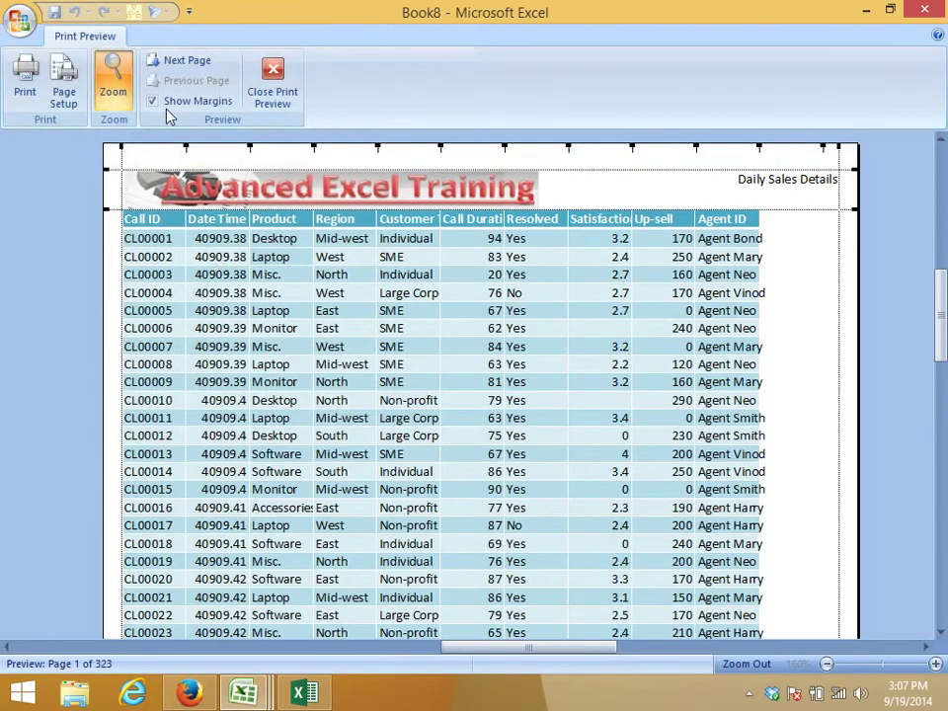
click(183, 64)
click(184, 64)
click(184, 64)
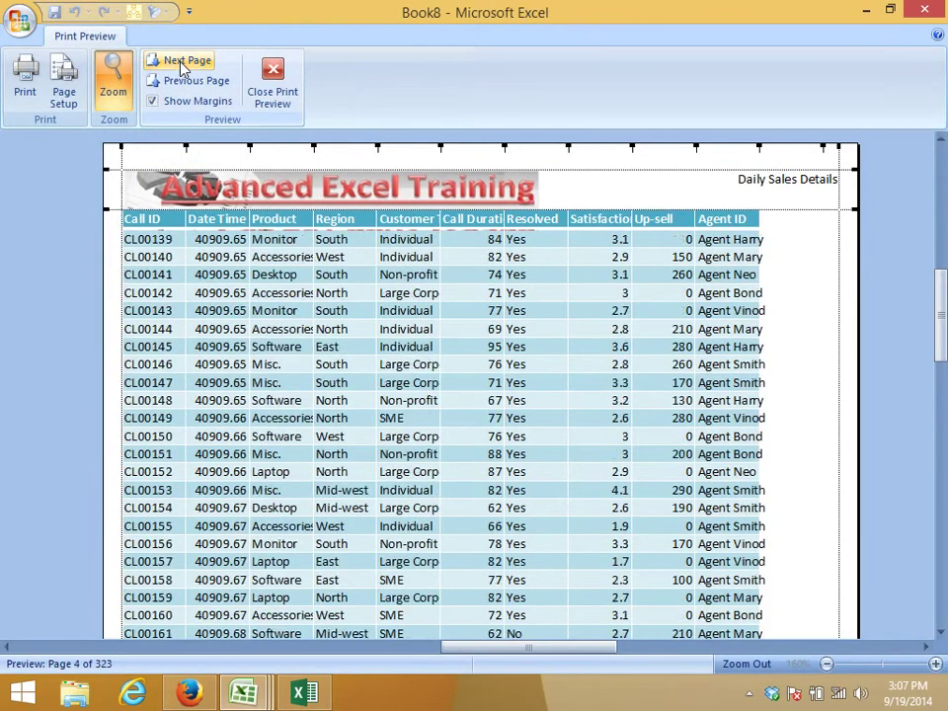
click(182, 64)
double_click(181, 63)
double_click(181, 63)
triple_click(180, 63)
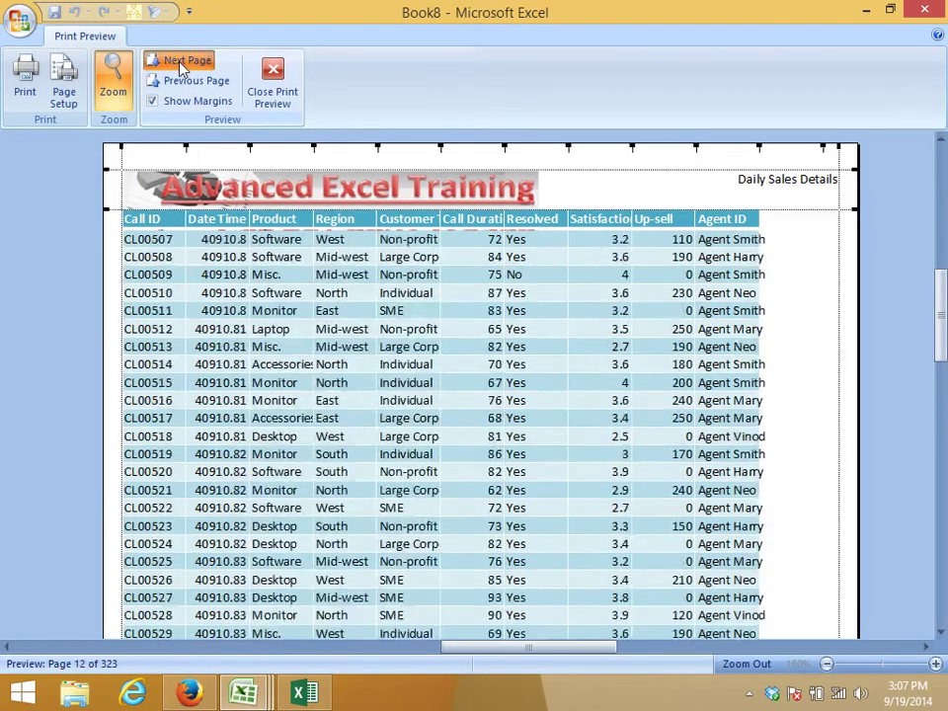
double_click(181, 63)
click(182, 65)
click(181, 65)
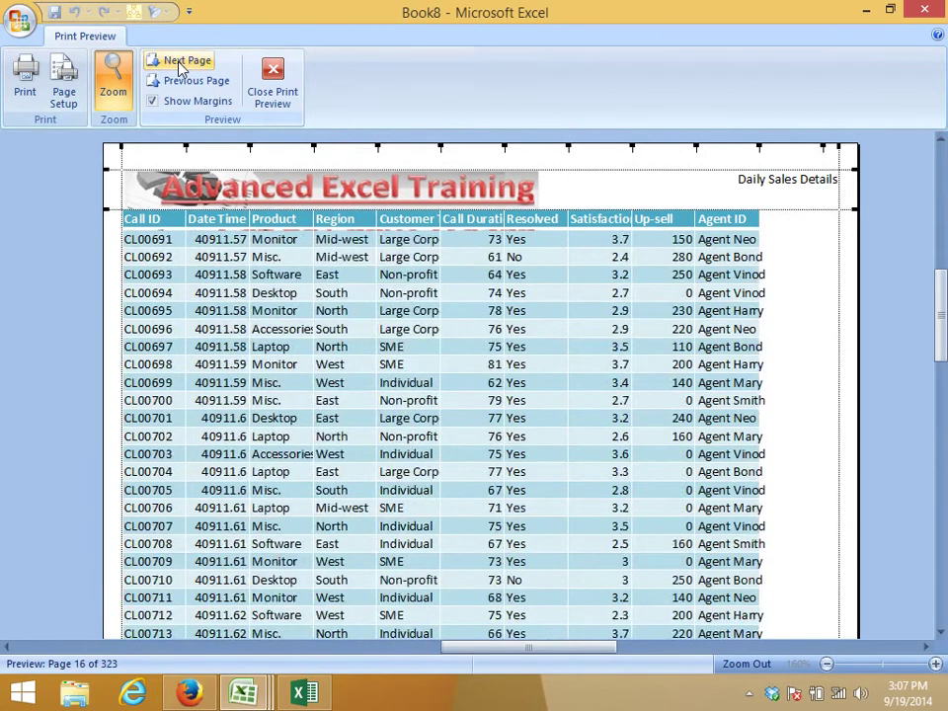
click(256, 98)
click(237, 281)
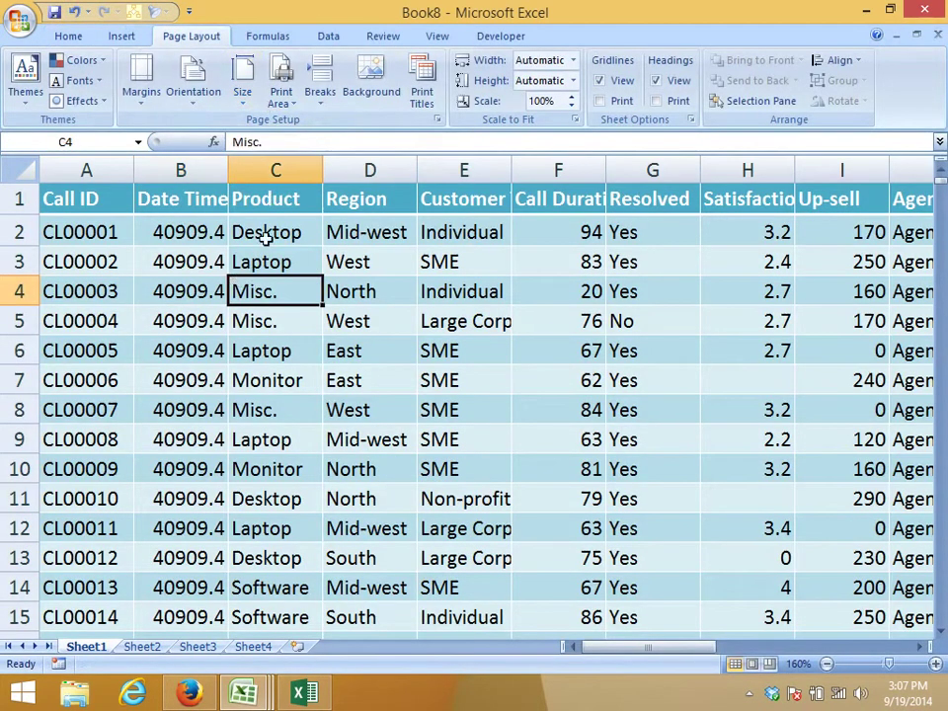
- Look through the paper size, orientation and margin presets unchanged, then choose Background
click(273, 253)
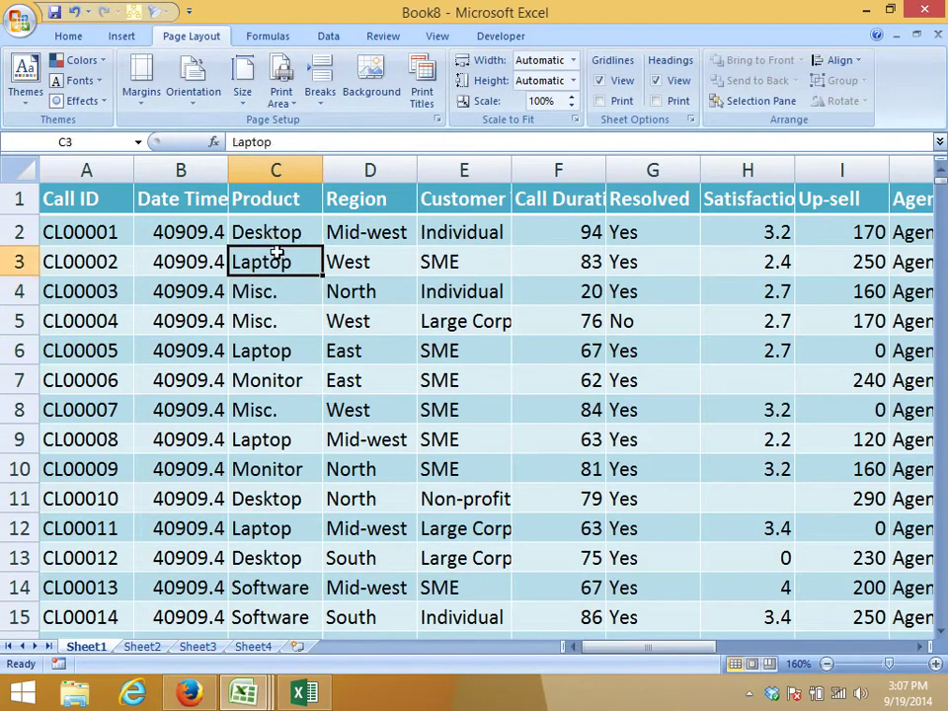
click(242, 87)
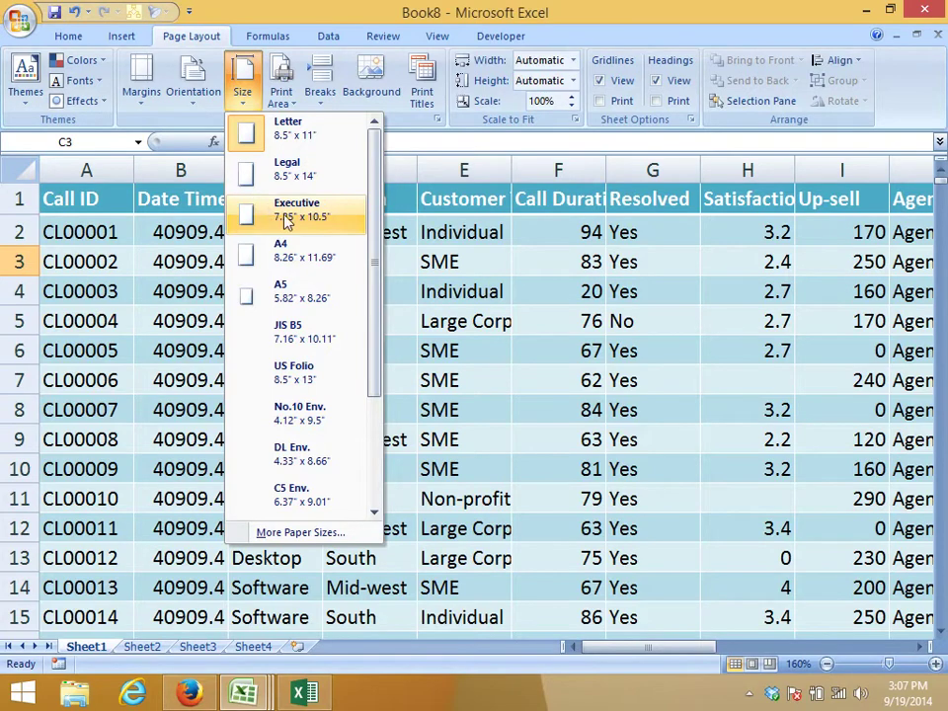
key(Escape)
click(195, 109)
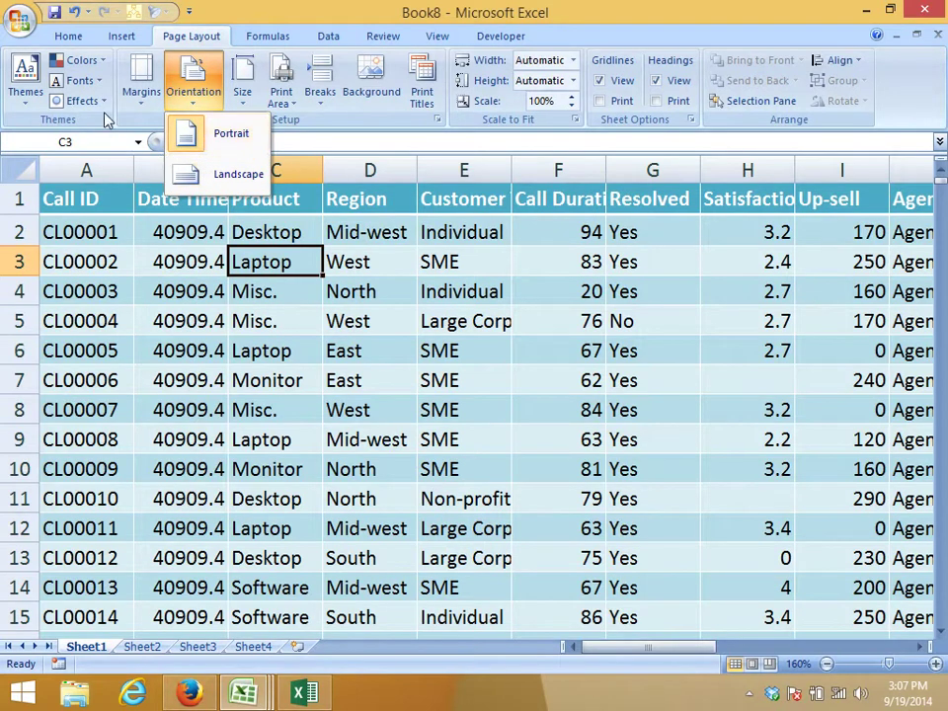
click(138, 99)
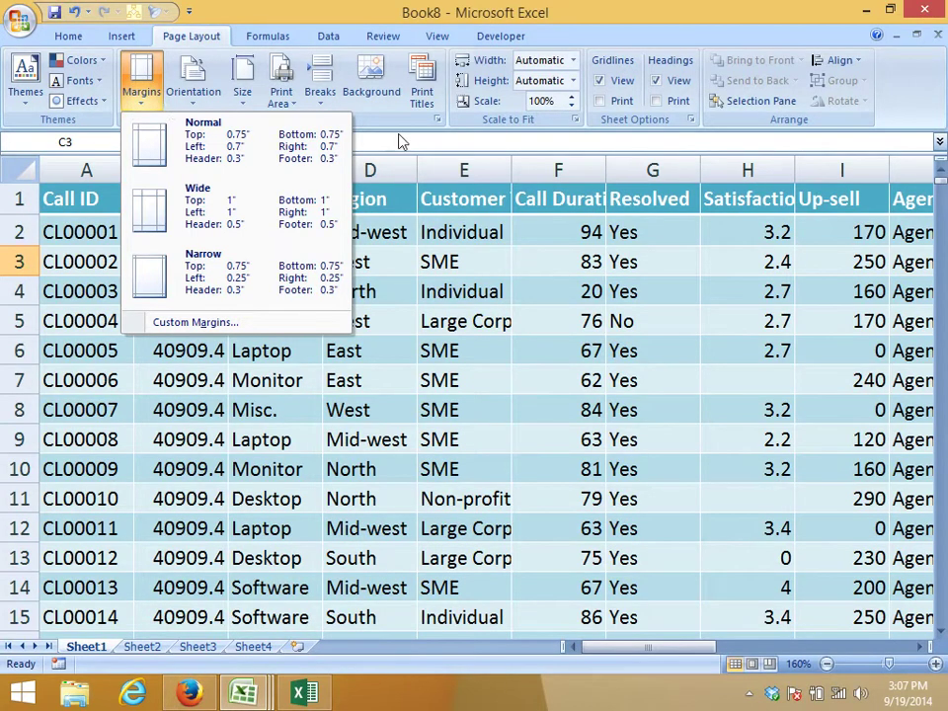
click(526, 304)
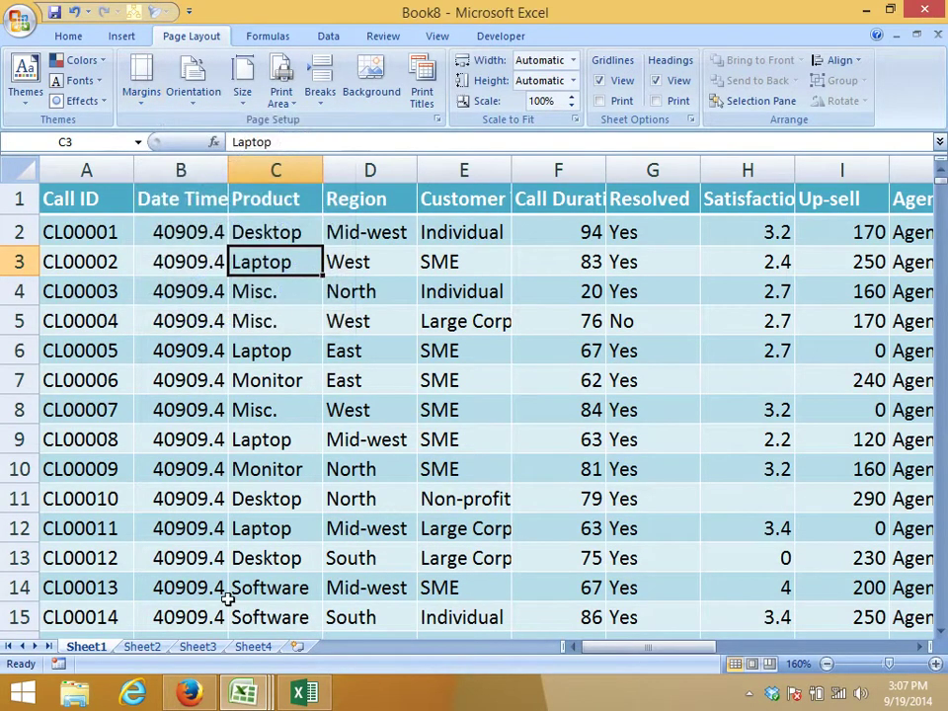
click(371, 79)
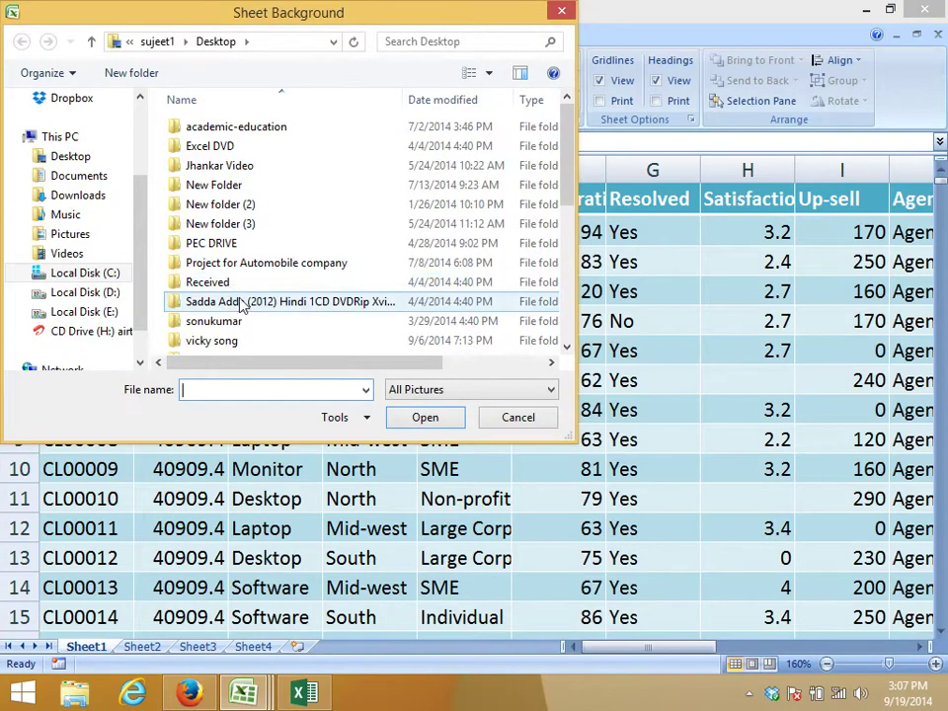
- Apply the VBA picture as the sheet background and jump to the last data rows
scroll(546, 250, down, 5)
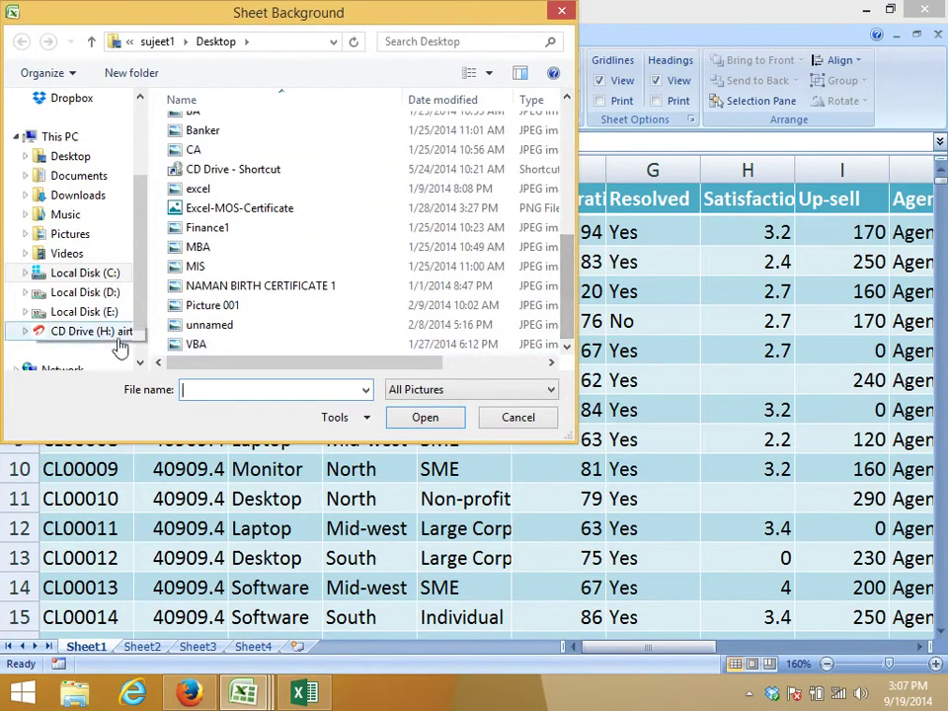
double_click(176, 346)
click(283, 329)
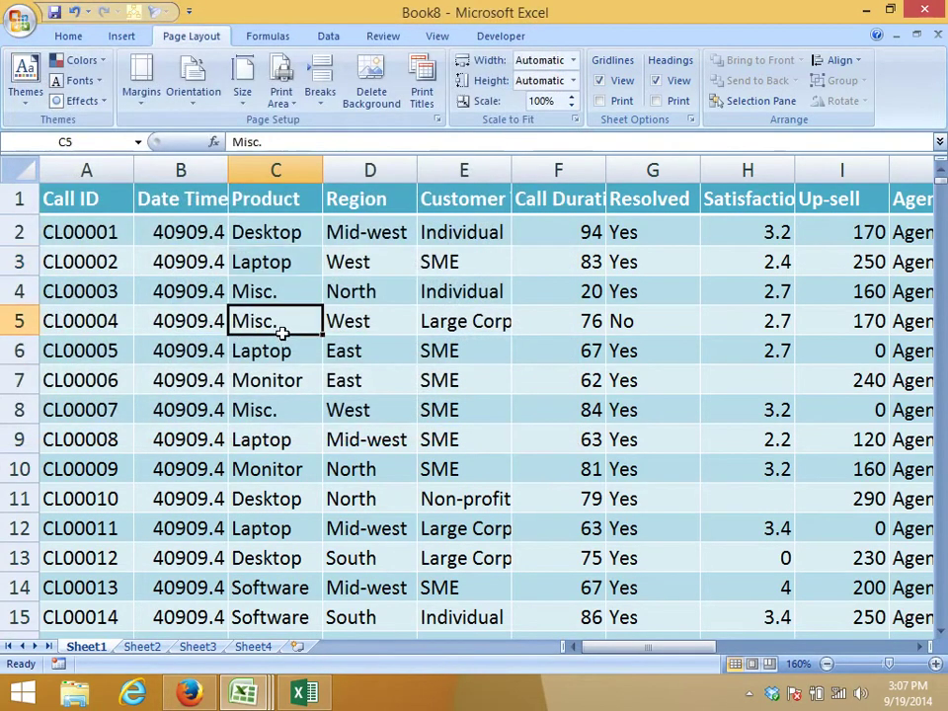
scroll(279, 359, down, 6)
scroll(280, 359, down, 4)
click(304, 376)
key(ctrl+Down)
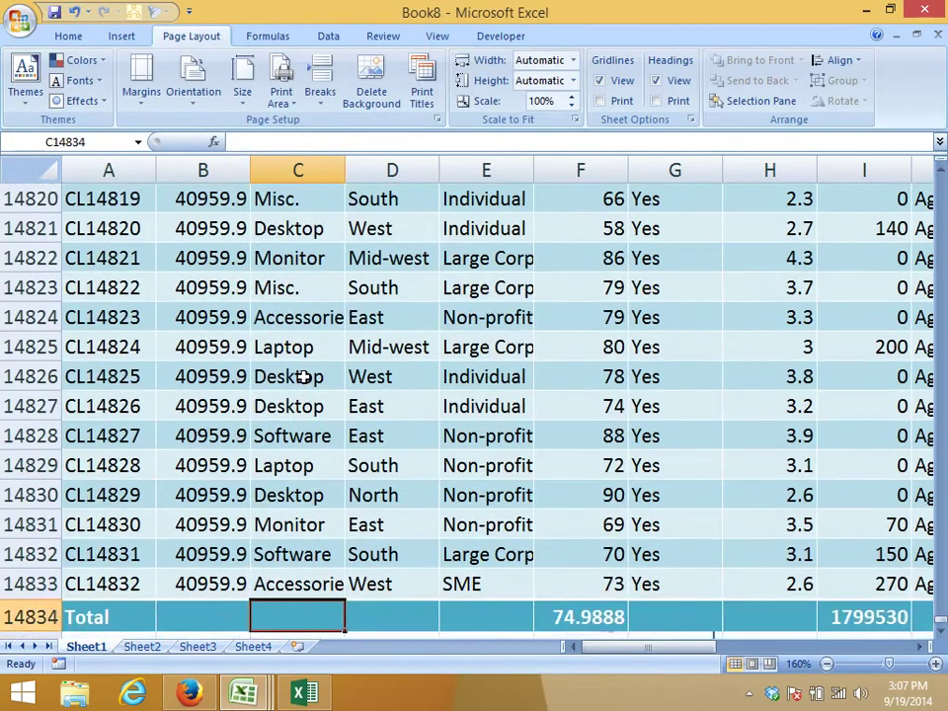
- Scroll through the tiled background, then delete the background picture from the sheet
scroll(439, 613, down, 8)
scroll(437, 613, down, 1)
scroll(444, 593, down, 7)
scroll(444, 593, down, 5)
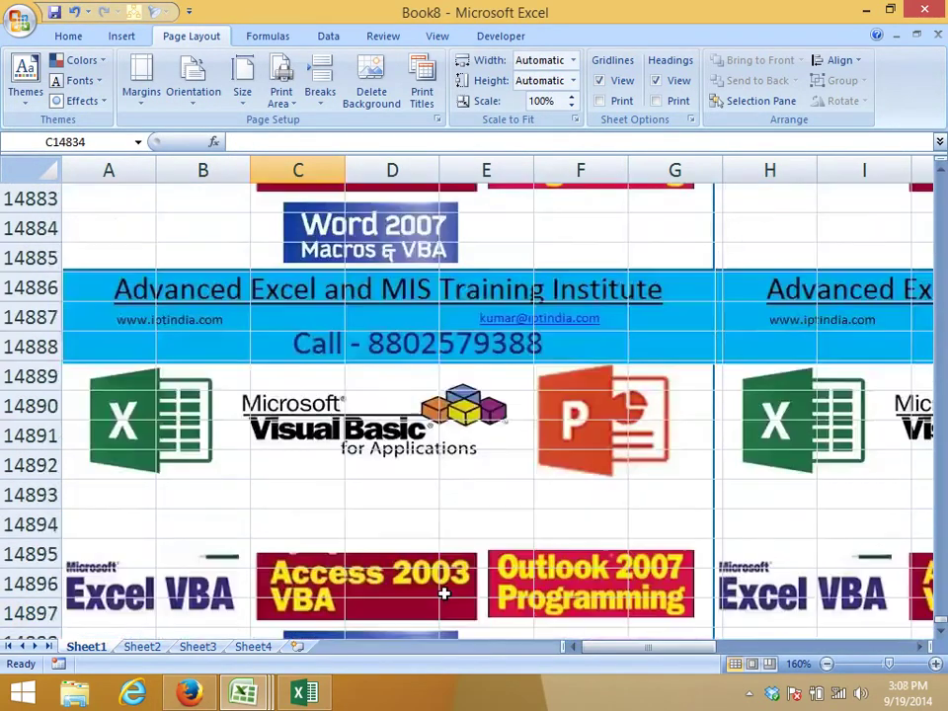
scroll(444, 592, down, 3)
scroll(447, 595, up, 2)
scroll(446, 595, up, 3)
scroll(141, 230, up, 10)
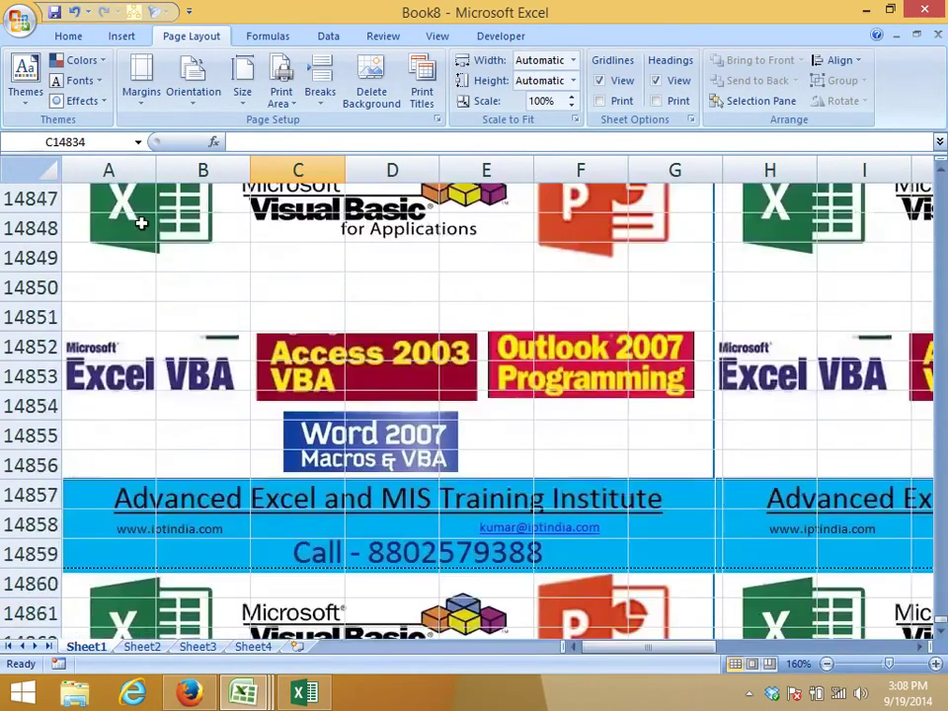
scroll(142, 230, up, 7)
scroll(142, 230, up, 12)
scroll(141, 227, up, 5)
scroll(179, 254, up, 10)
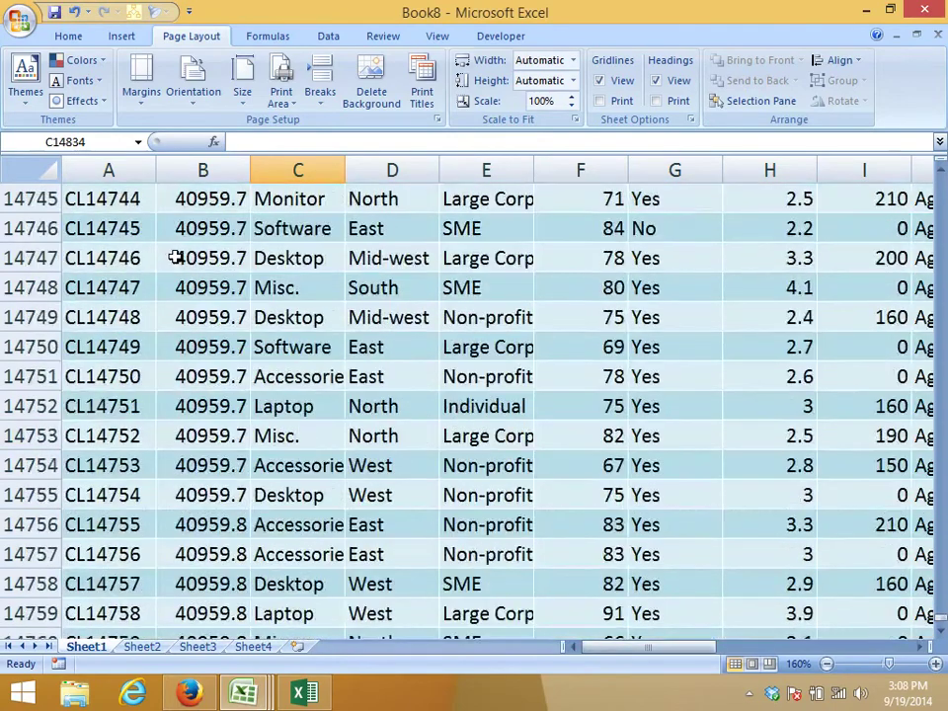
scroll(179, 254, up, 6)
scroll(179, 254, up, 3)
click(383, 81)
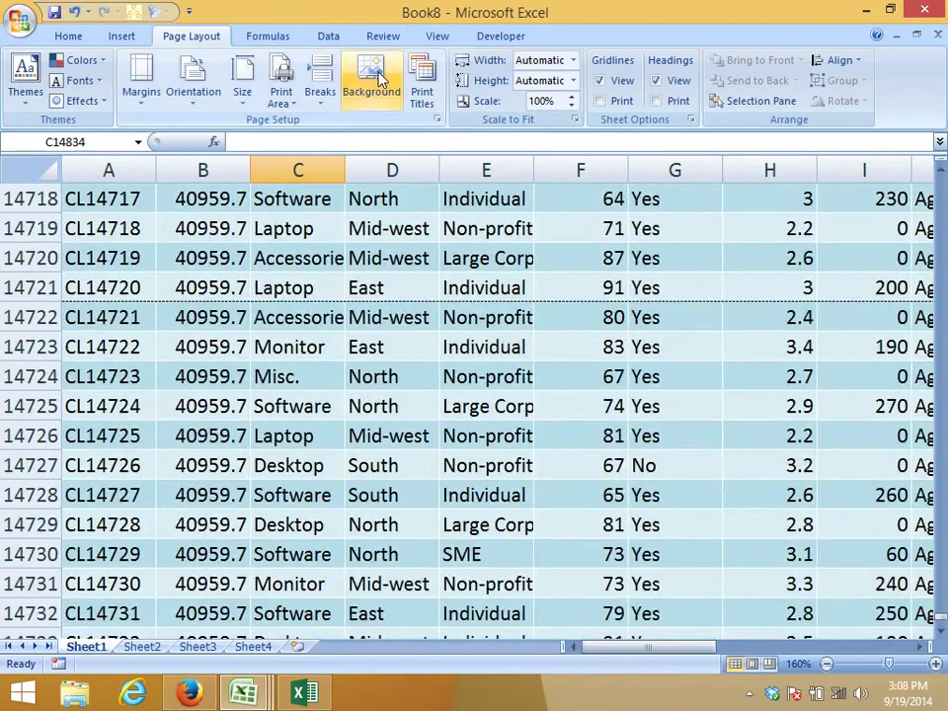
click(391, 202)
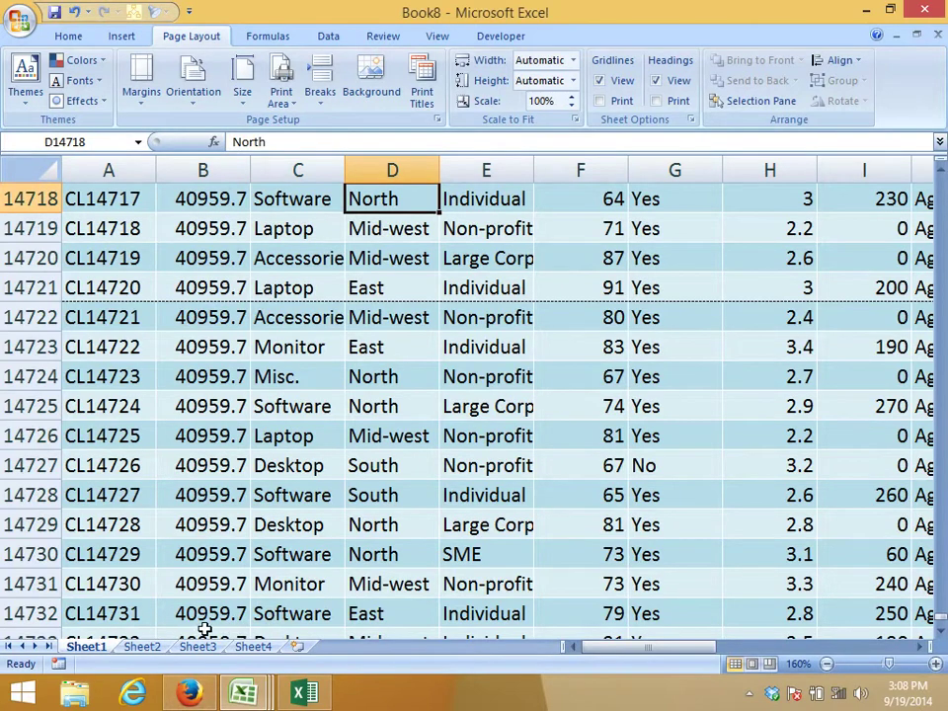
- Look through the Sheet2, Sheet3 and Sheet4 tabs of the current workbook
click(136, 647)
click(198, 646)
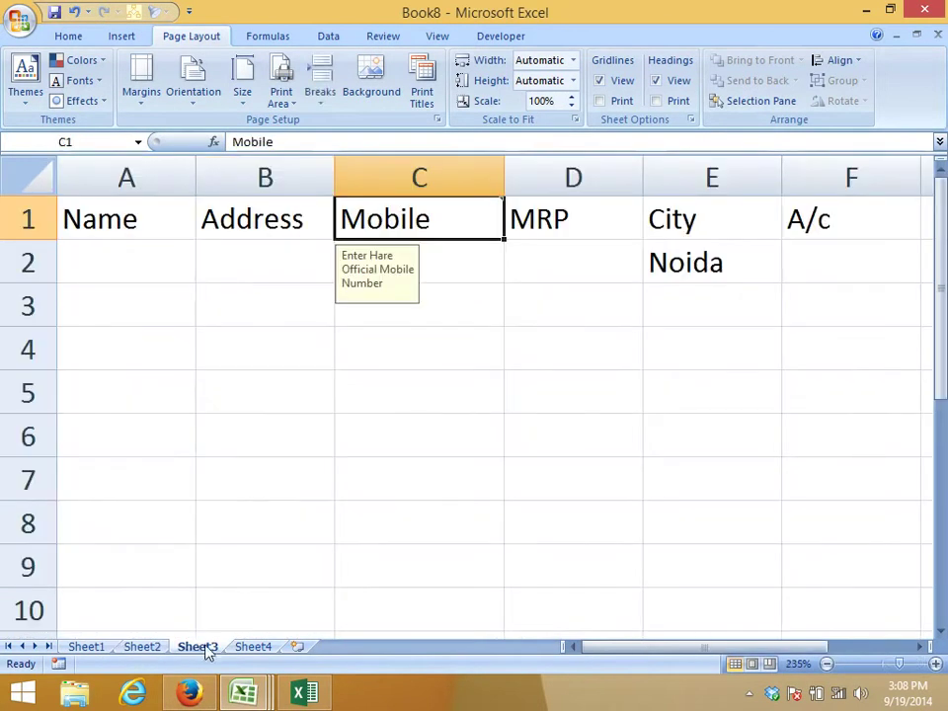
click(259, 646)
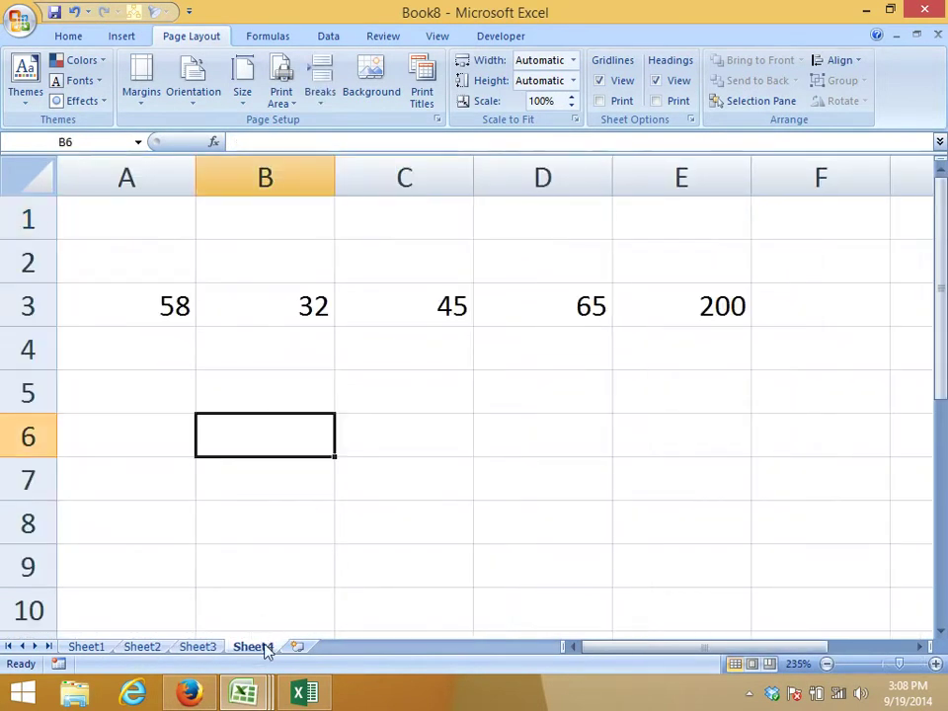
- Switch through Book3 and Book4 to Book6 and select its Month/Payout table A1:C14
click(242, 691)
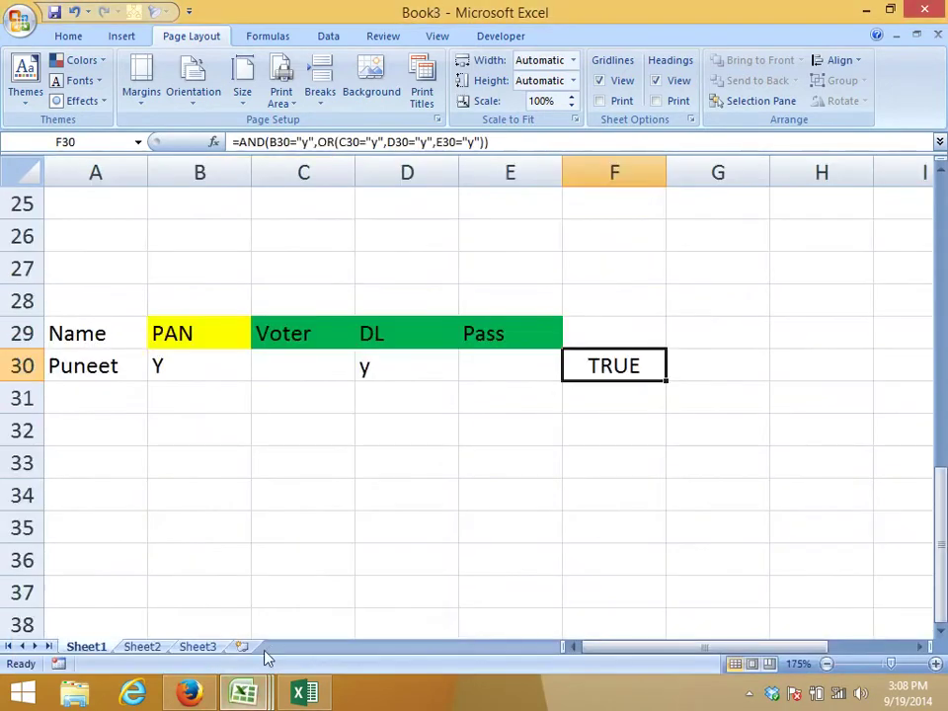
click(148, 647)
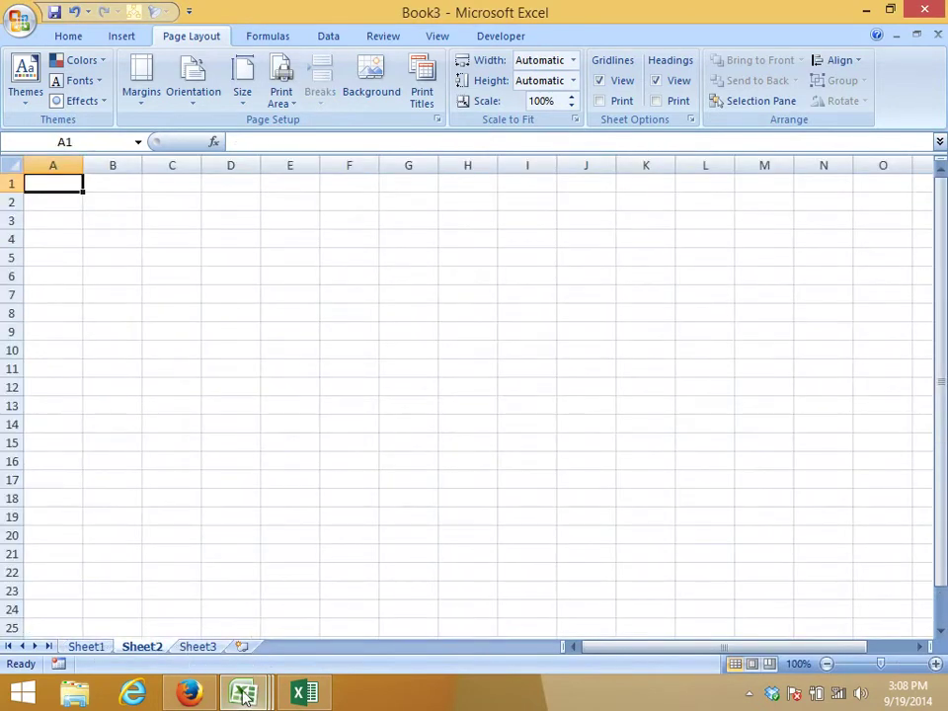
mouse_move(244, 691)
click(530, 629)
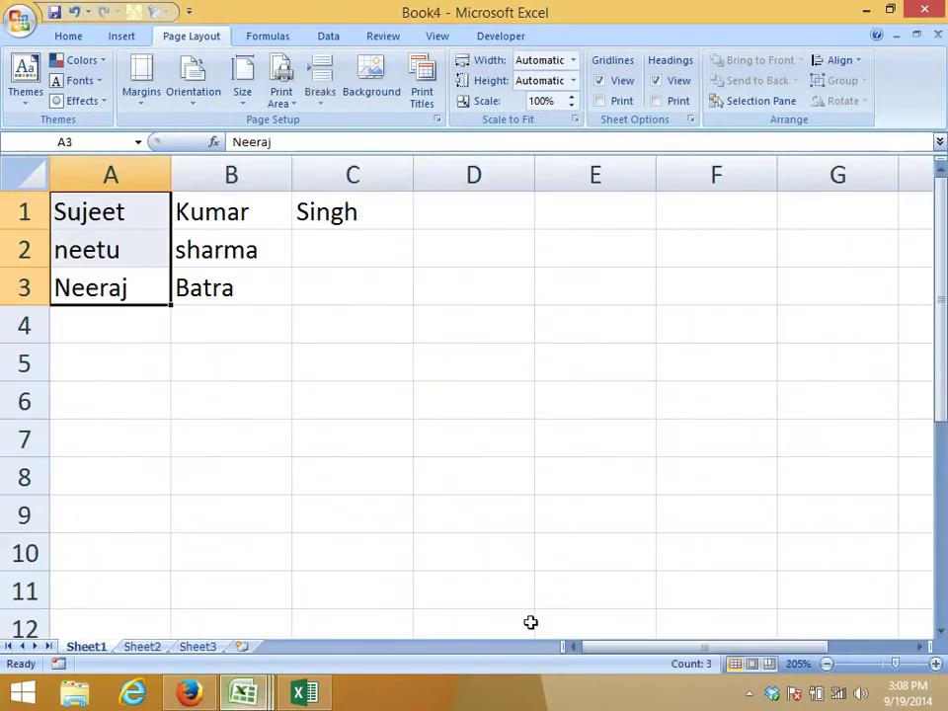
mouse_move(268, 698)
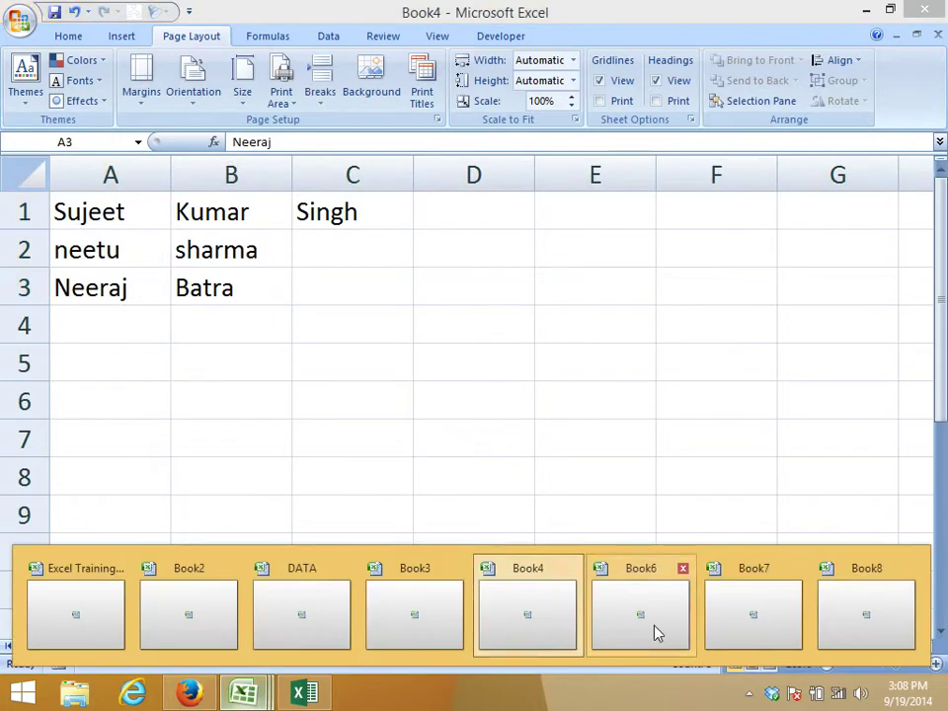
click(656, 631)
click(217, 478)
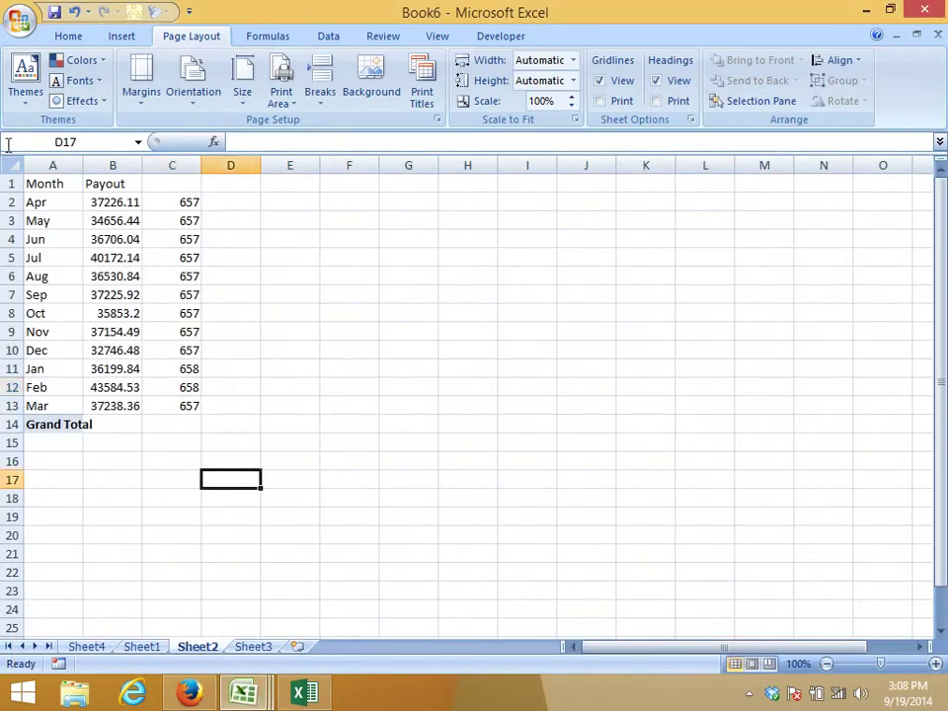
drag(47, 182, 175, 427)
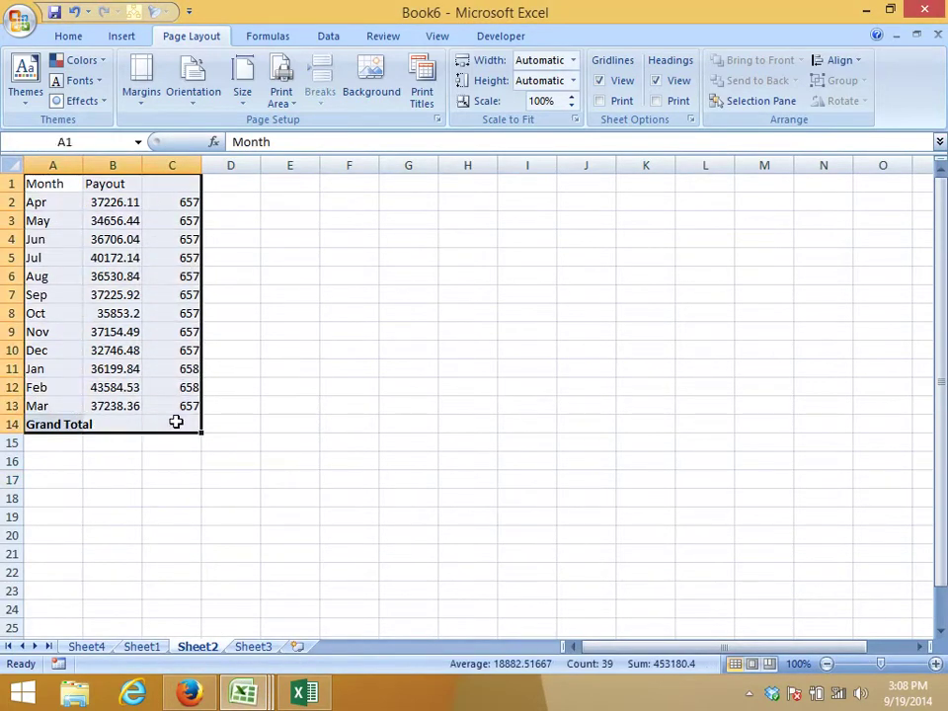
click(71, 38)
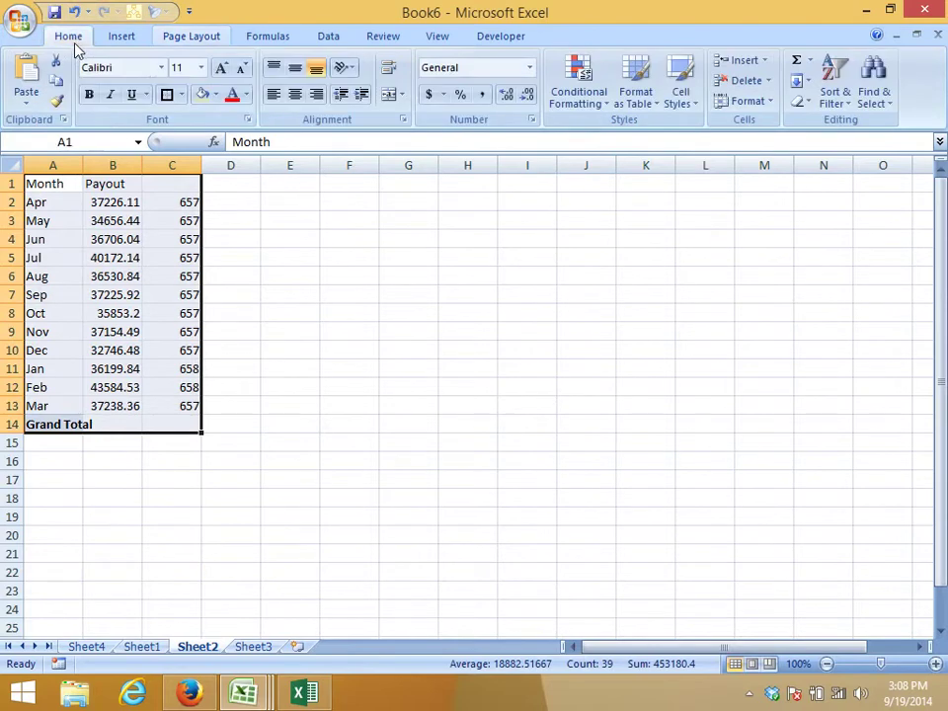
click(181, 94)
click(184, 240)
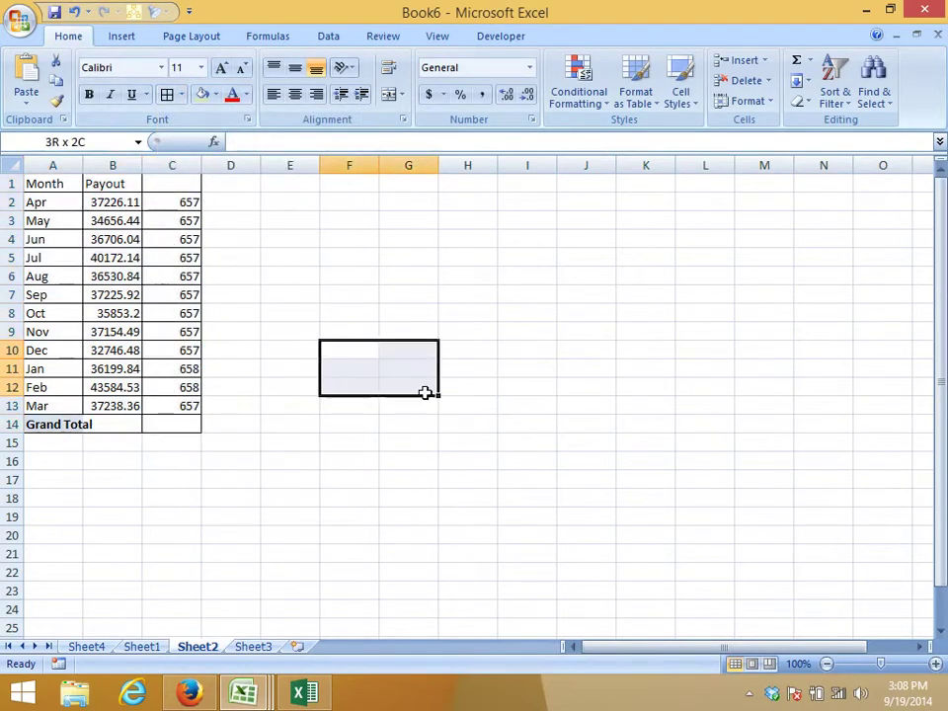
drag(340, 350, 434, 409)
text(sdfsdf)
click(468, 498)
text(sdf)
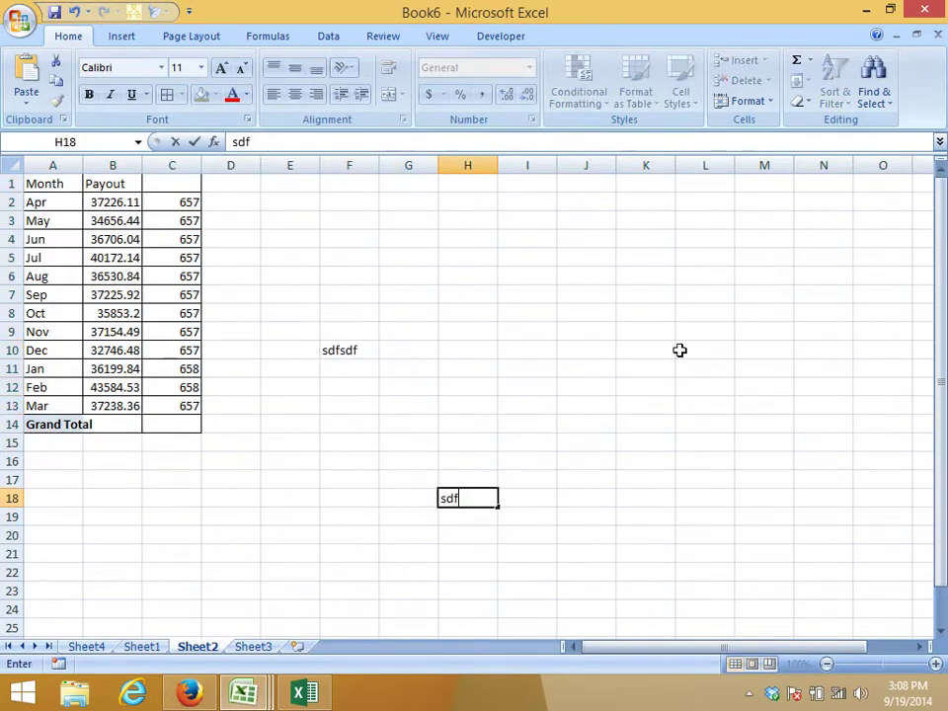
click(704, 294)
text(sdf)
click(585, 257)
text(sdfsdf)
click(398, 254)
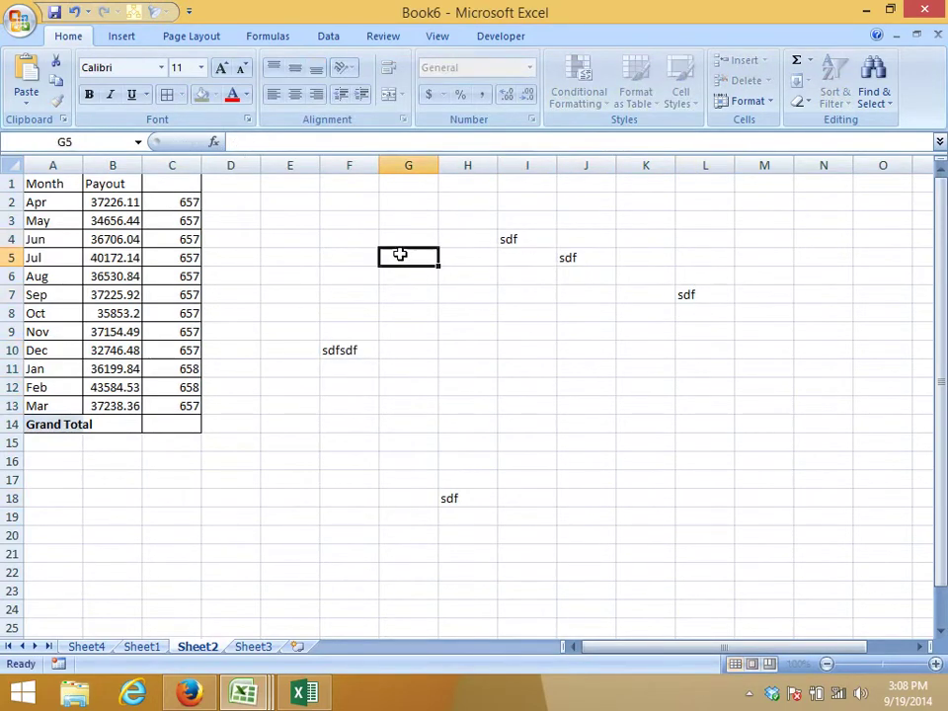
mouse_move(59, 188)
mouse_down()
mouse_move(136, 201)
mouse_move(185, 425)
mouse_up()
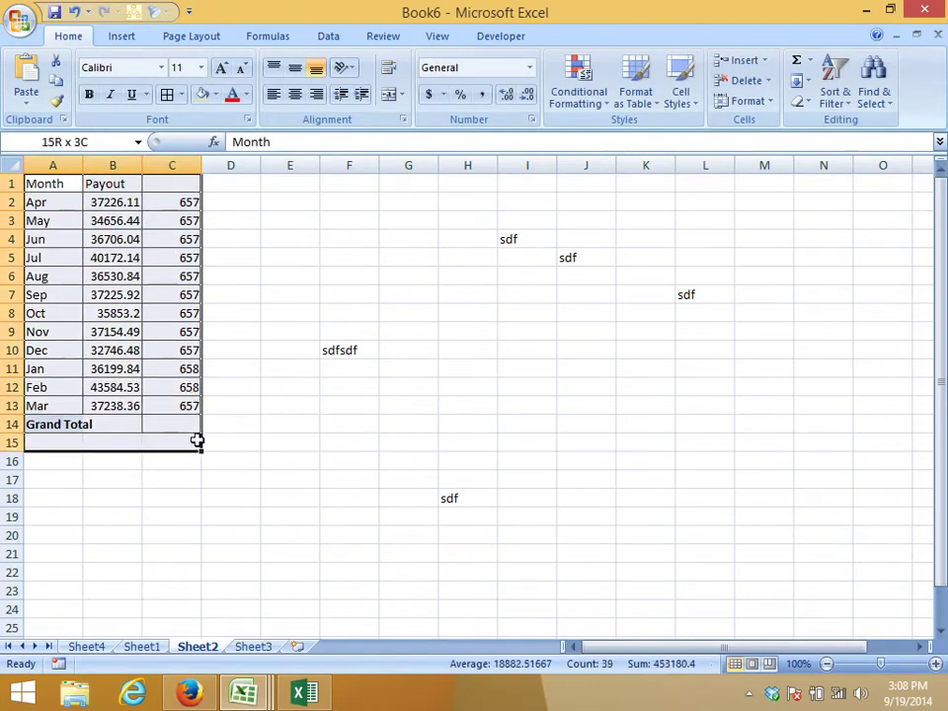
key(ctrl+p)
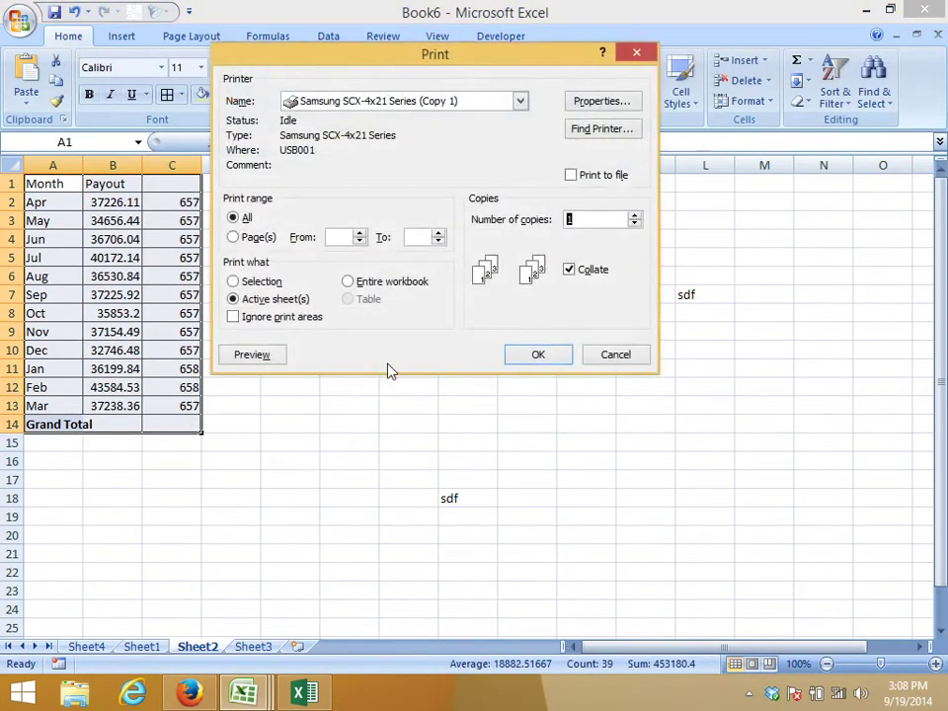
click(235, 284)
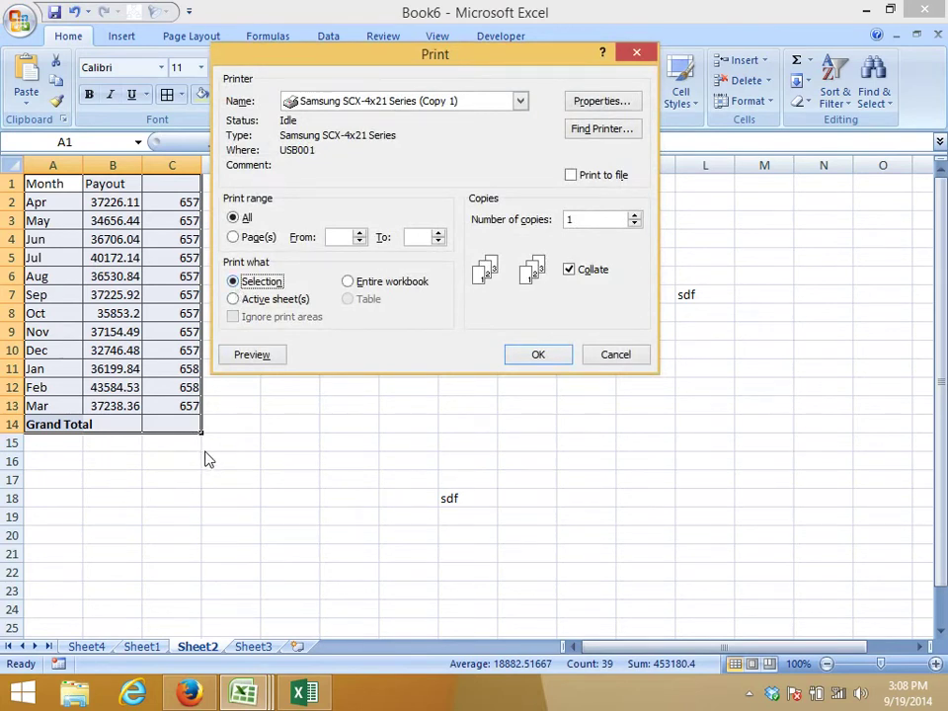
click(612, 361)
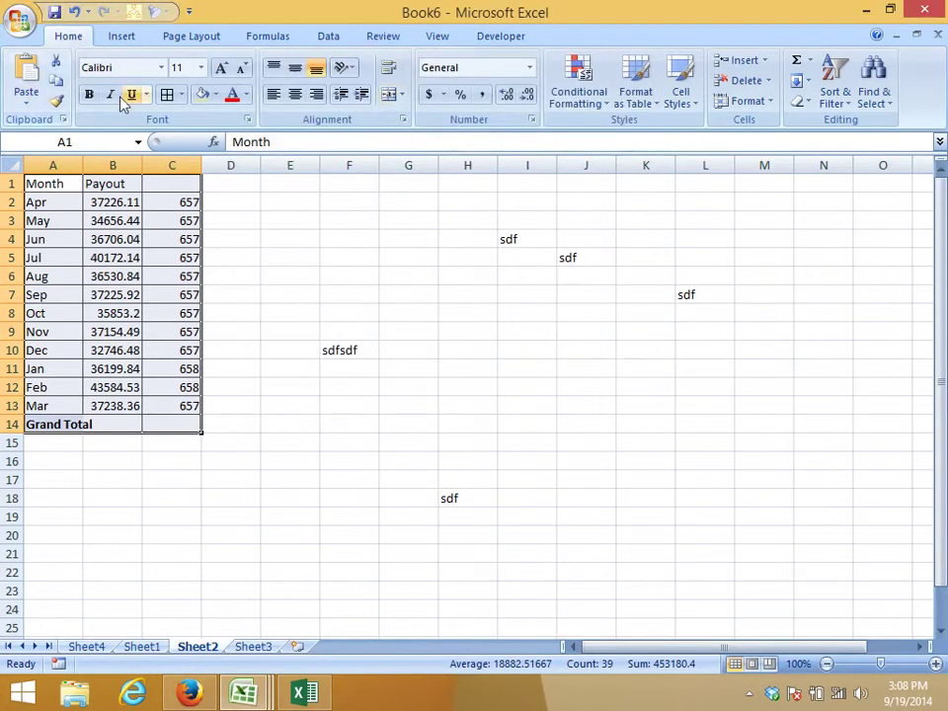
- Set the selected Month/Payout table A1:C14 as the print area
click(215, 37)
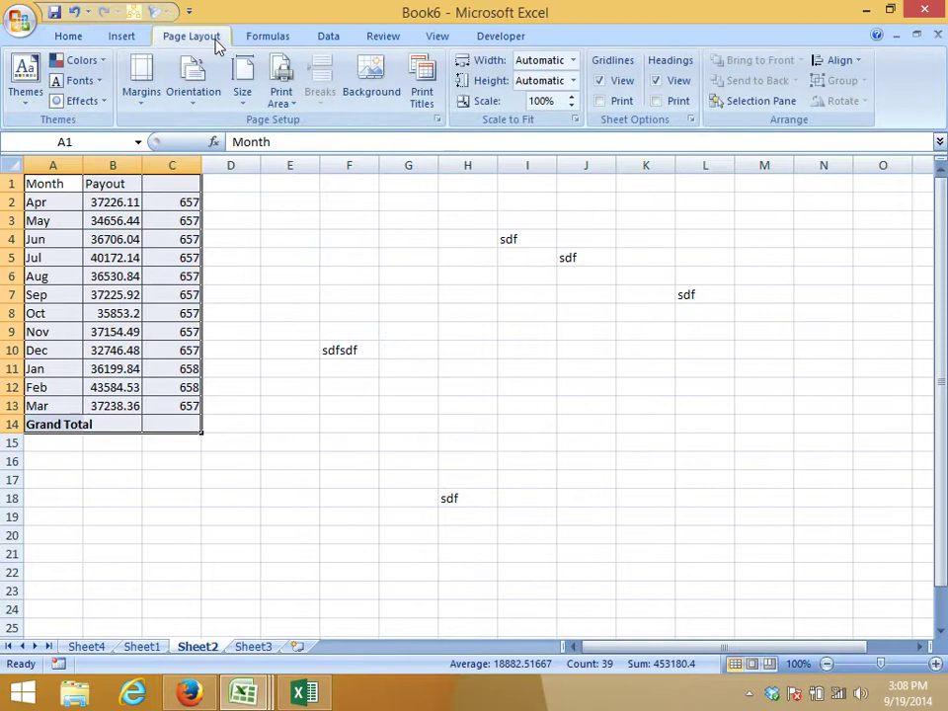
click(281, 95)
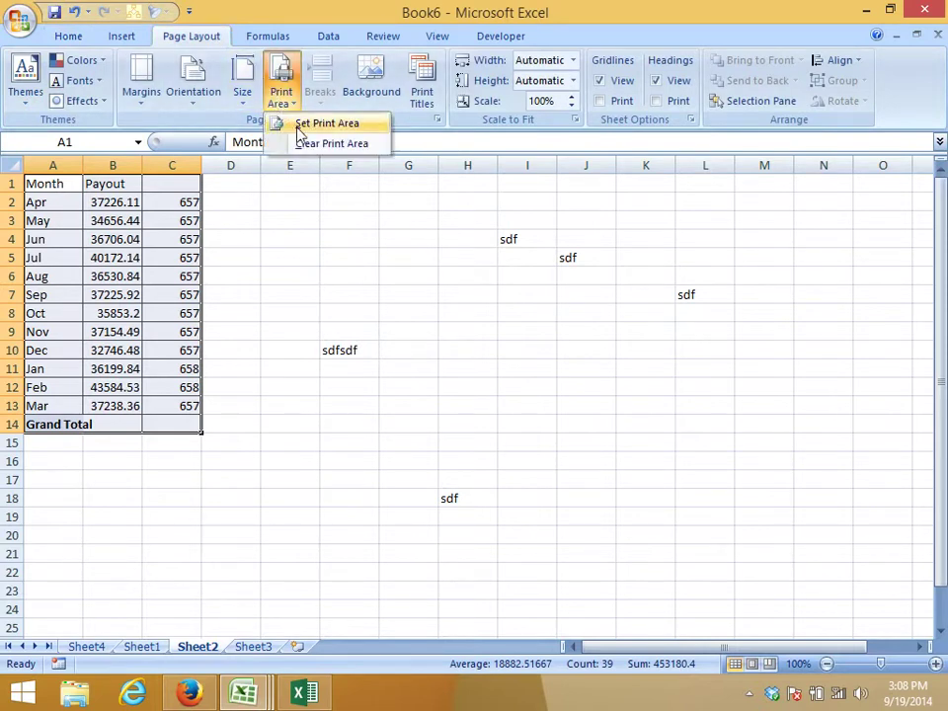
click(299, 127)
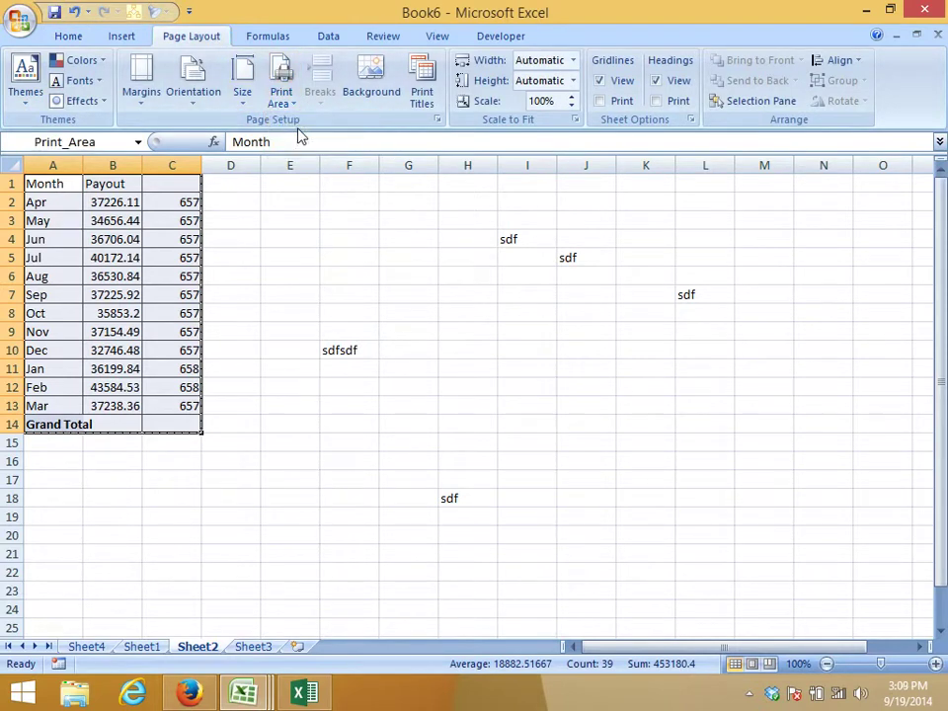
click(467, 350)
- Check the printed page in Print Preview, zooming in on the table, then close it
click(20, 20)
mouse_move(62, 190)
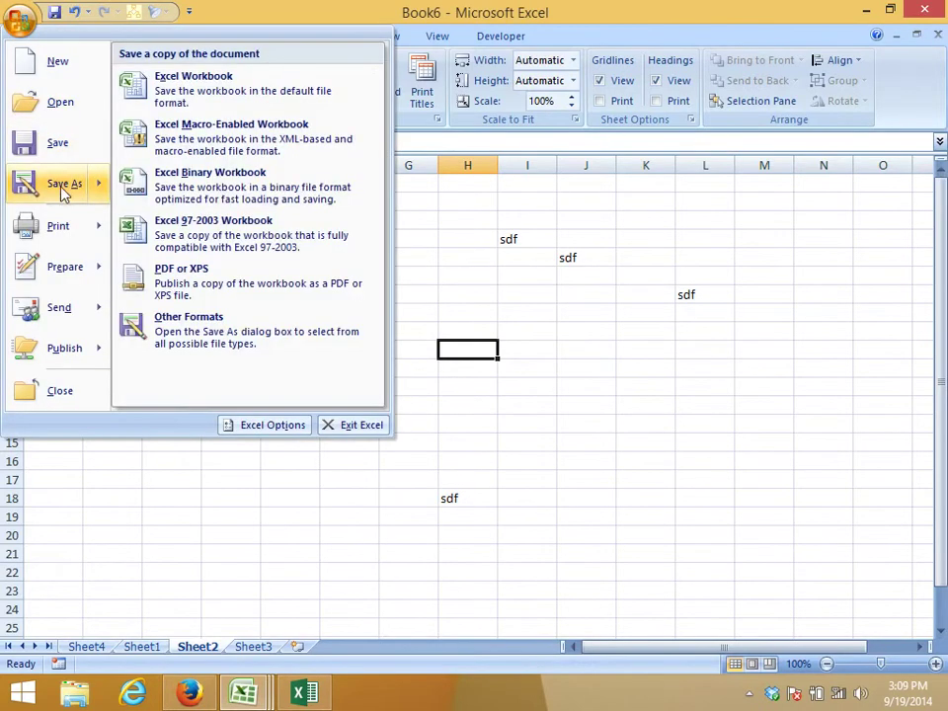
mouse_move(95, 223)
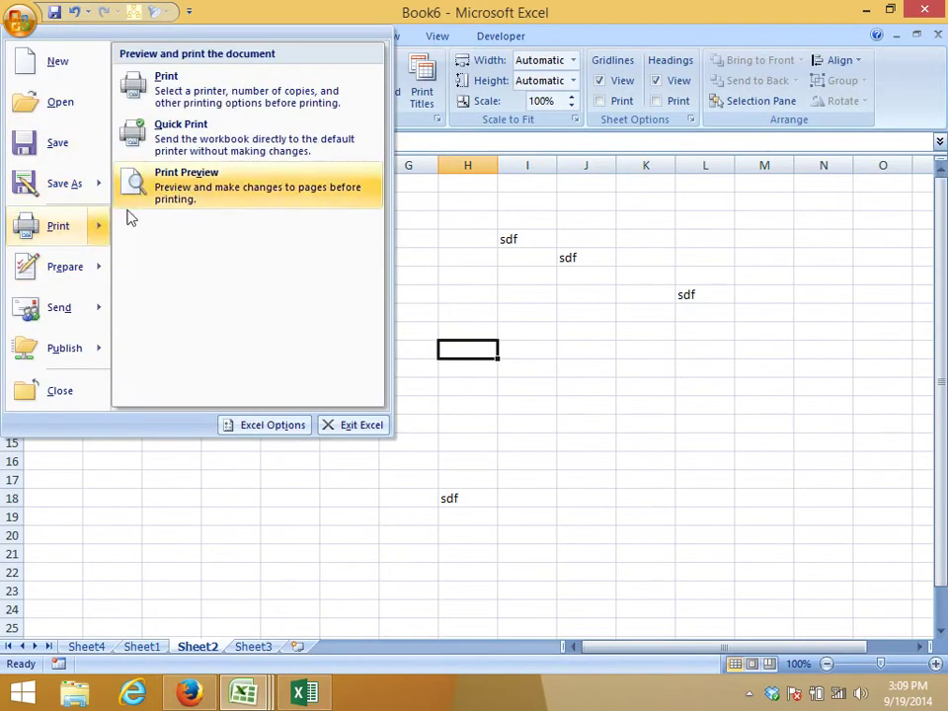
click(197, 177)
click(651, 423)
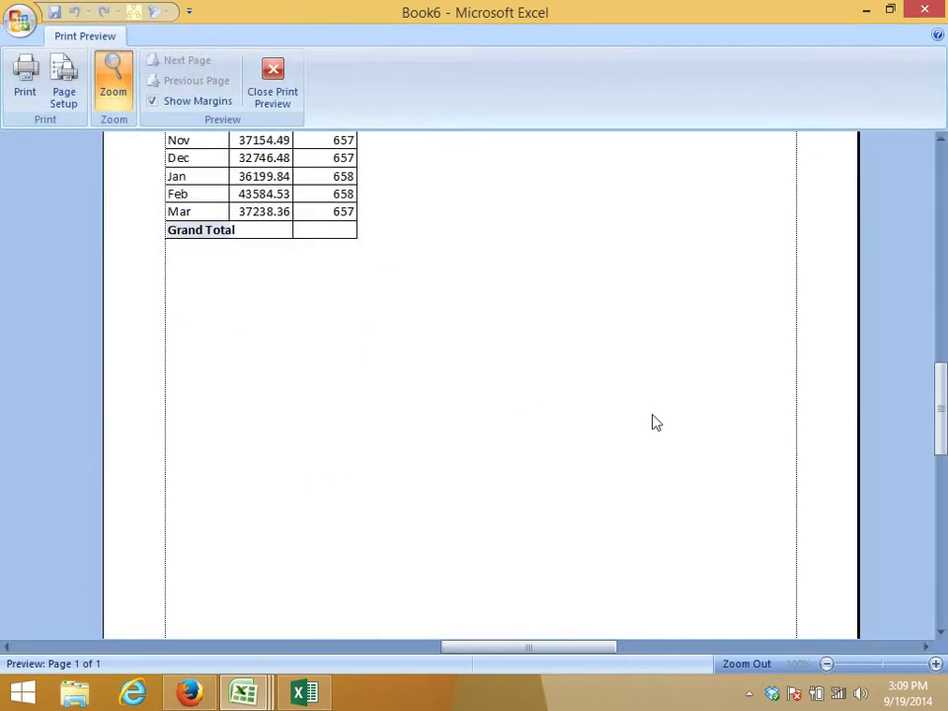
scroll(652, 422, down, 5)
scroll(649, 423, up, 5)
scroll(650, 424, up, 5)
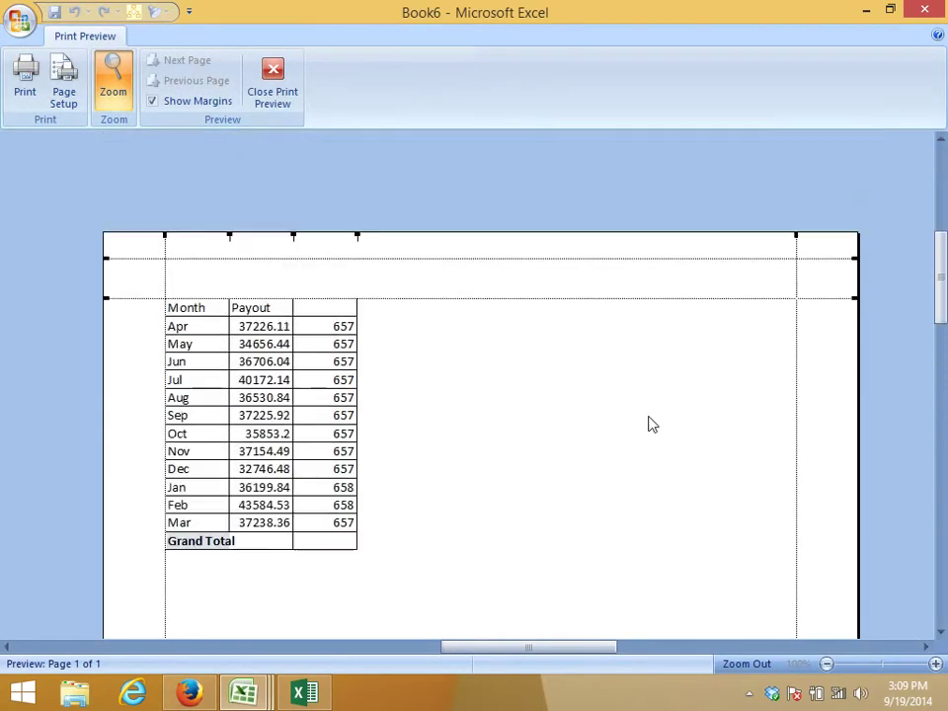
click(279, 107)
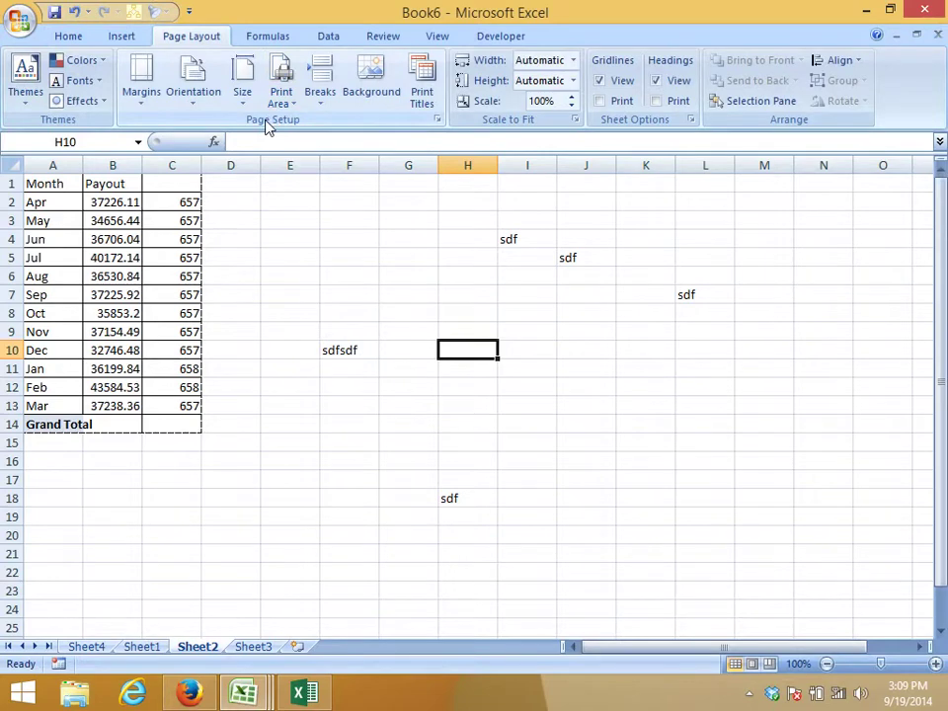
- Open the Print dialog, try Page(s) versus All, and toggle Ignore print areas off again
click(126, 239)
key(ctrl+p)
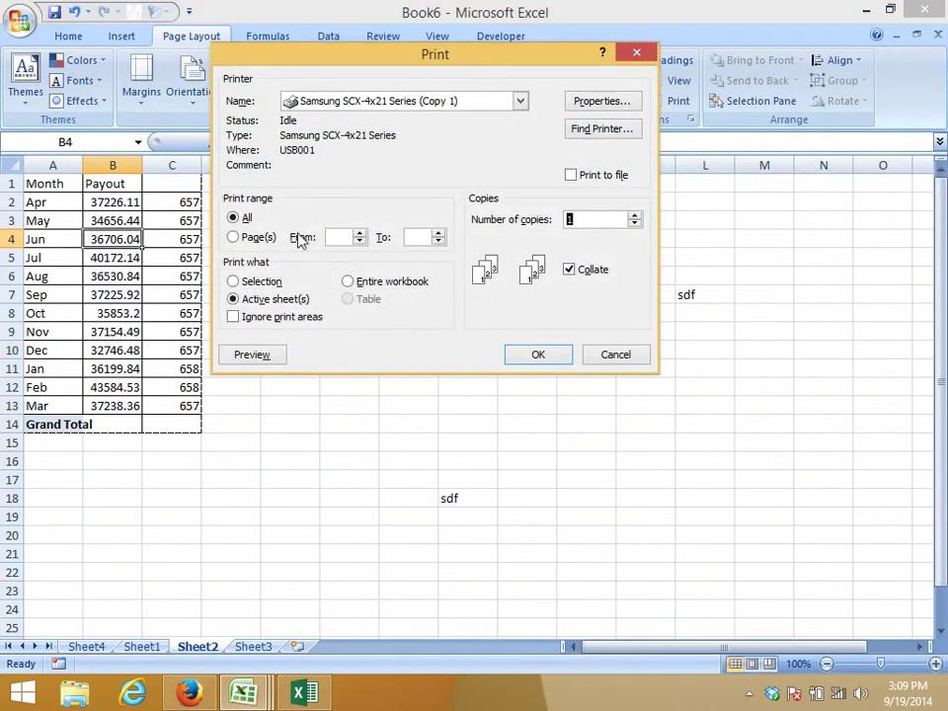
click(240, 242)
click(243, 218)
drag(299, 62, 435, 47)
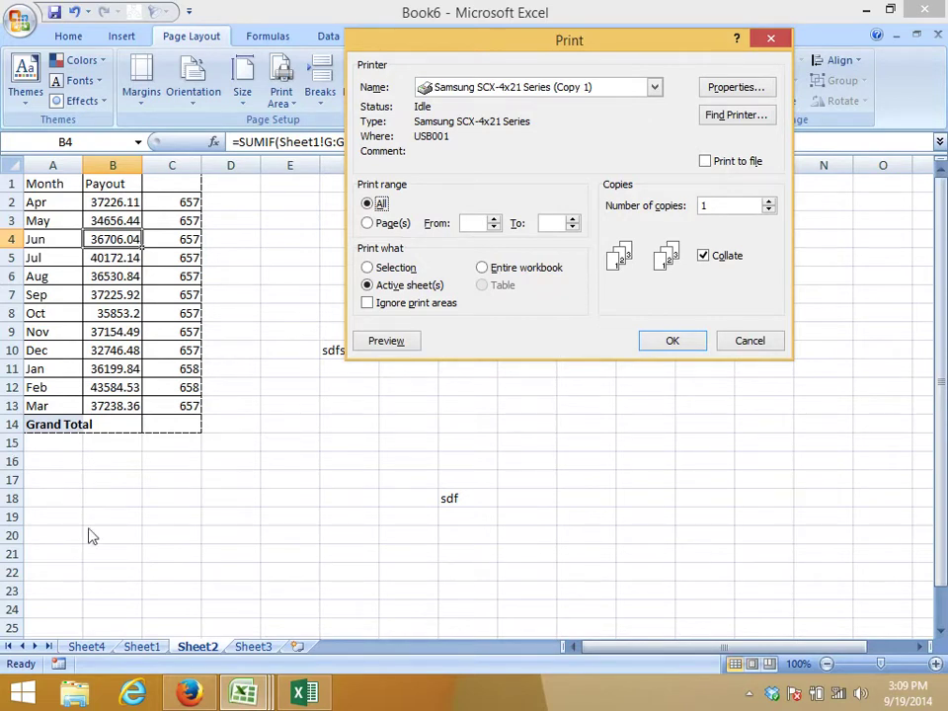
click(385, 306)
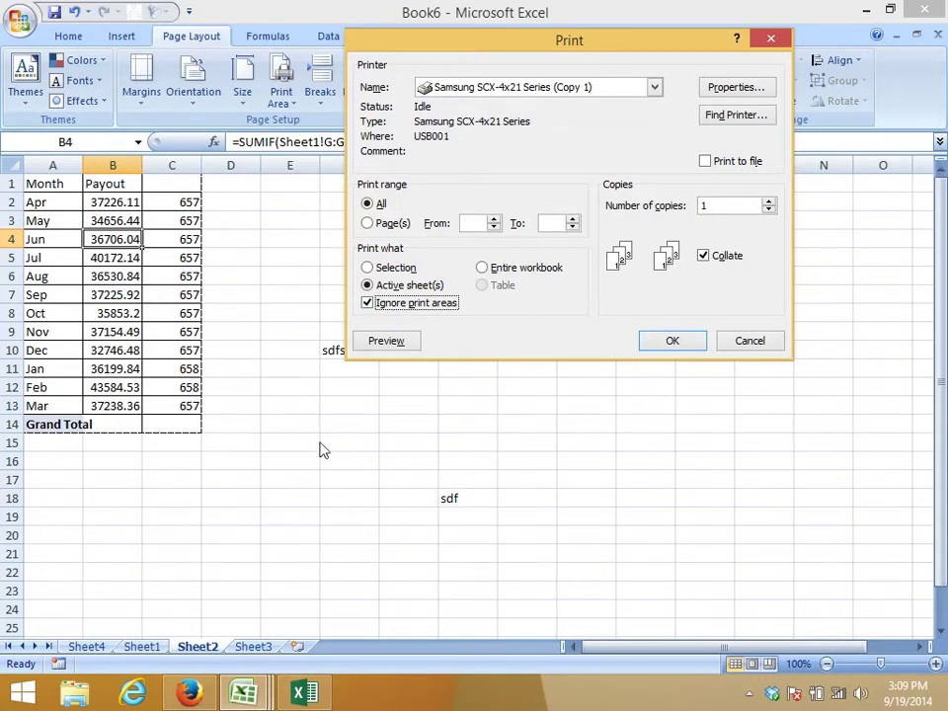
click(385, 305)
- Try pages 1 to 5 with 3 collated copies, then cancel without printing
click(494, 219)
click(572, 219)
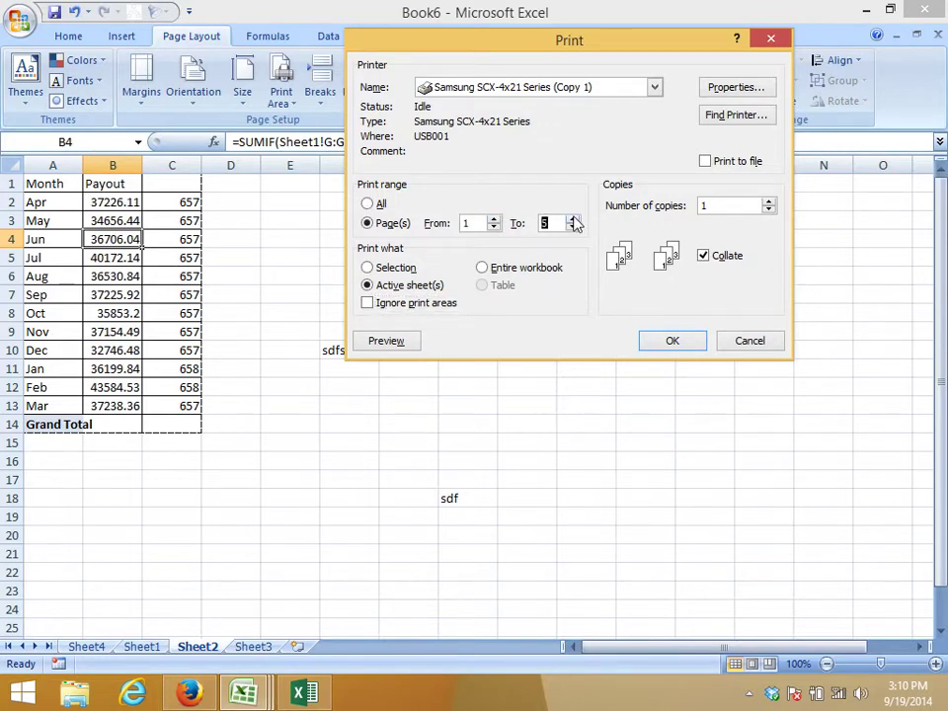
drag(711, 205, 700, 209)
text(3)
click(725, 256)
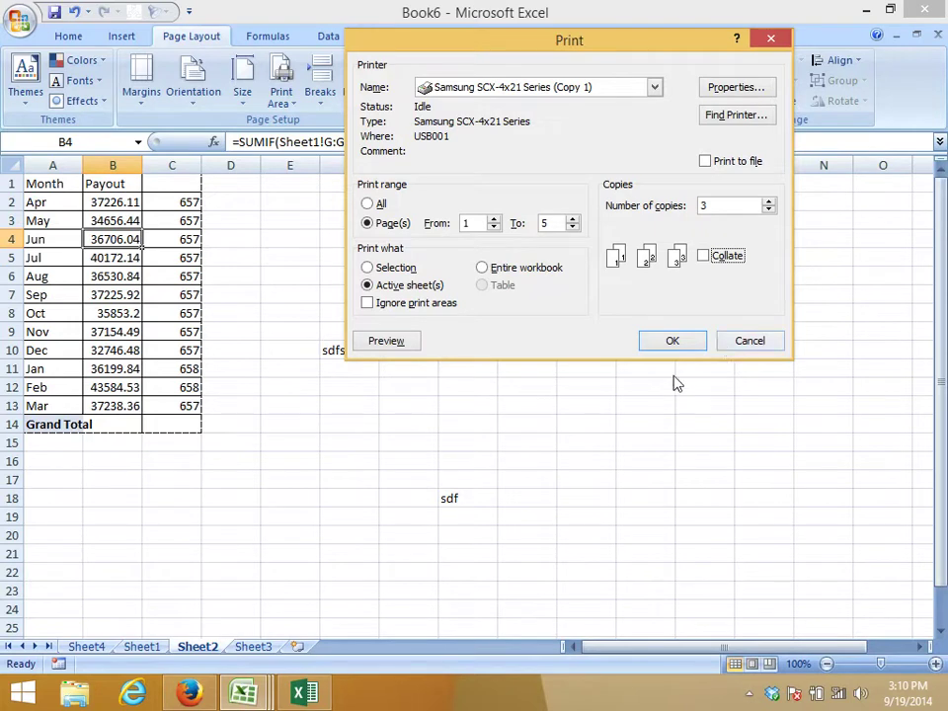
click(715, 255)
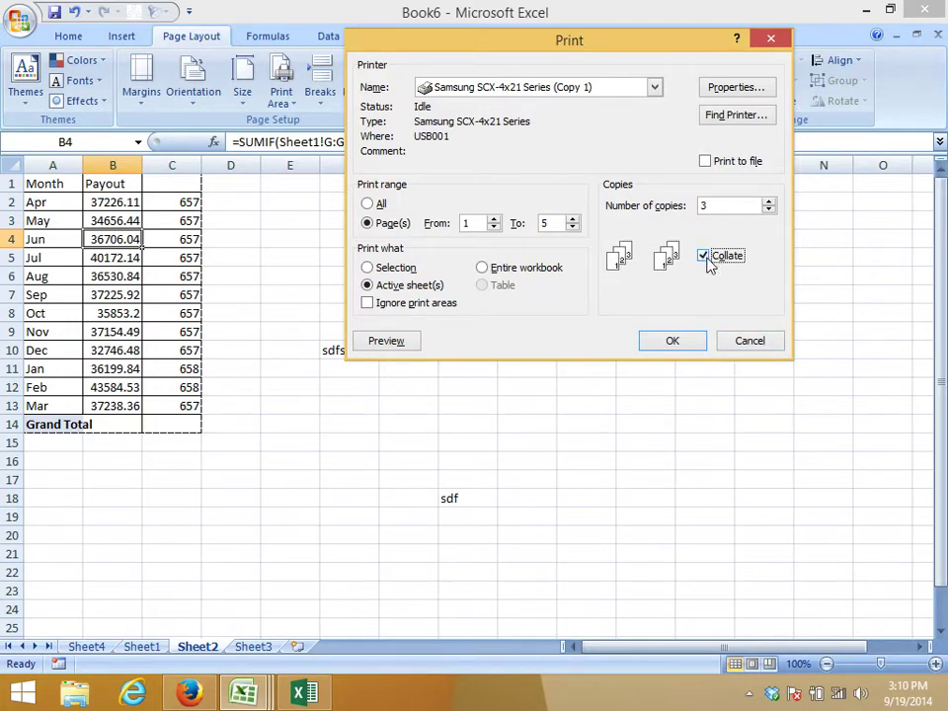
click(771, 341)
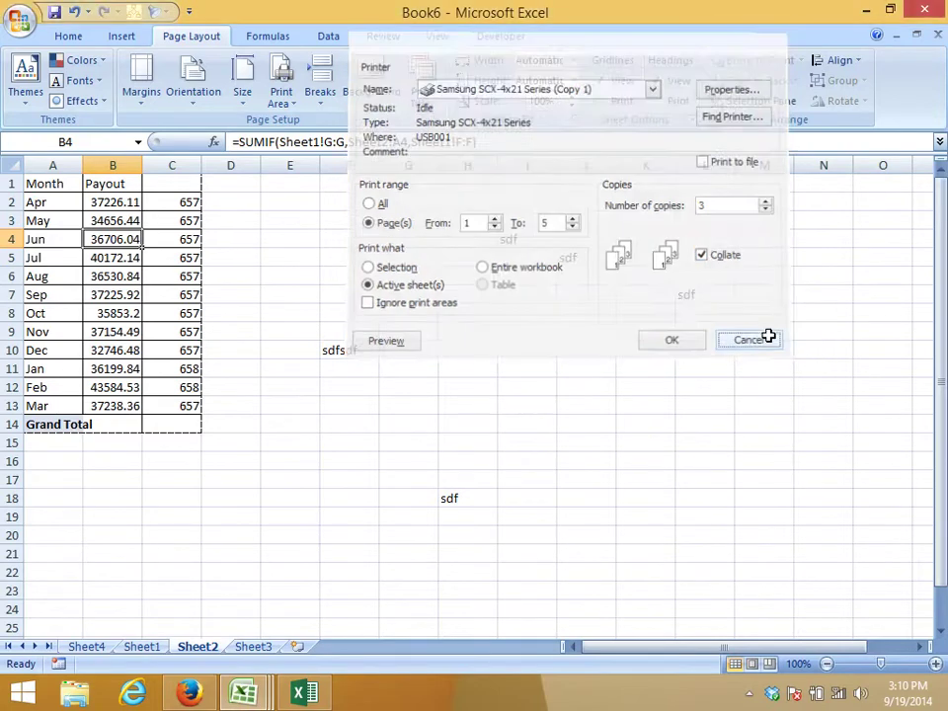
- Launch Microsoft Office Word 2007 from the Windows Start screen
click(525, 356)
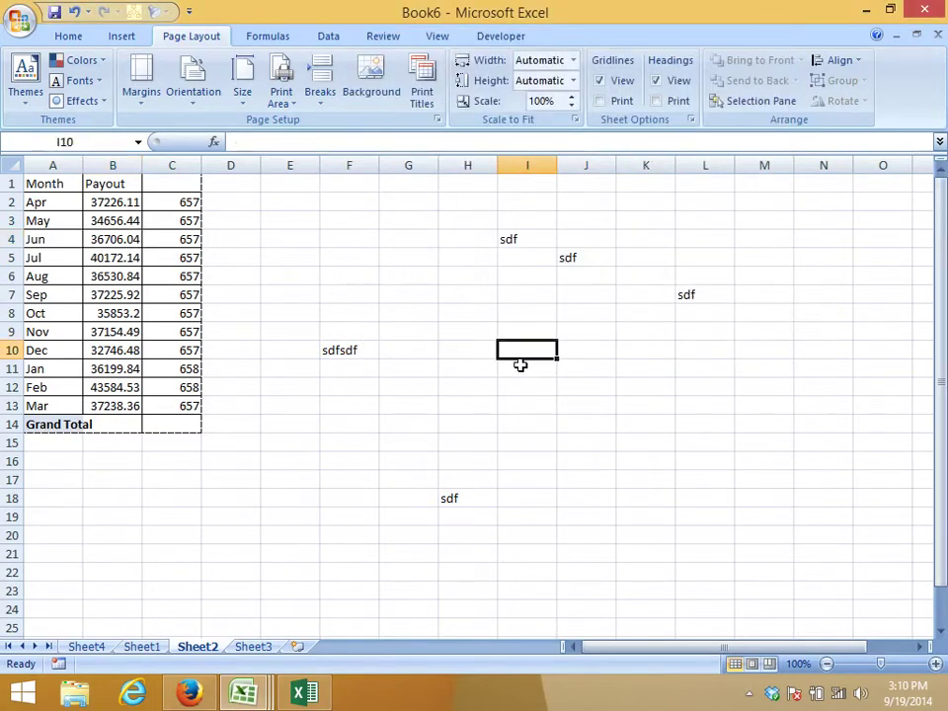
key(super)
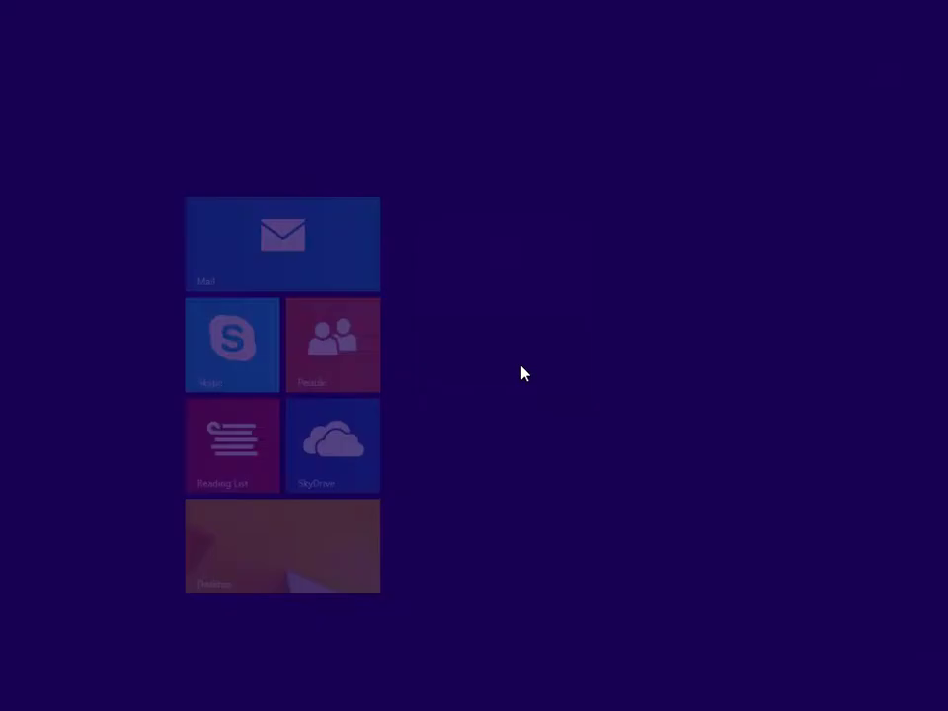
click(301, 579)
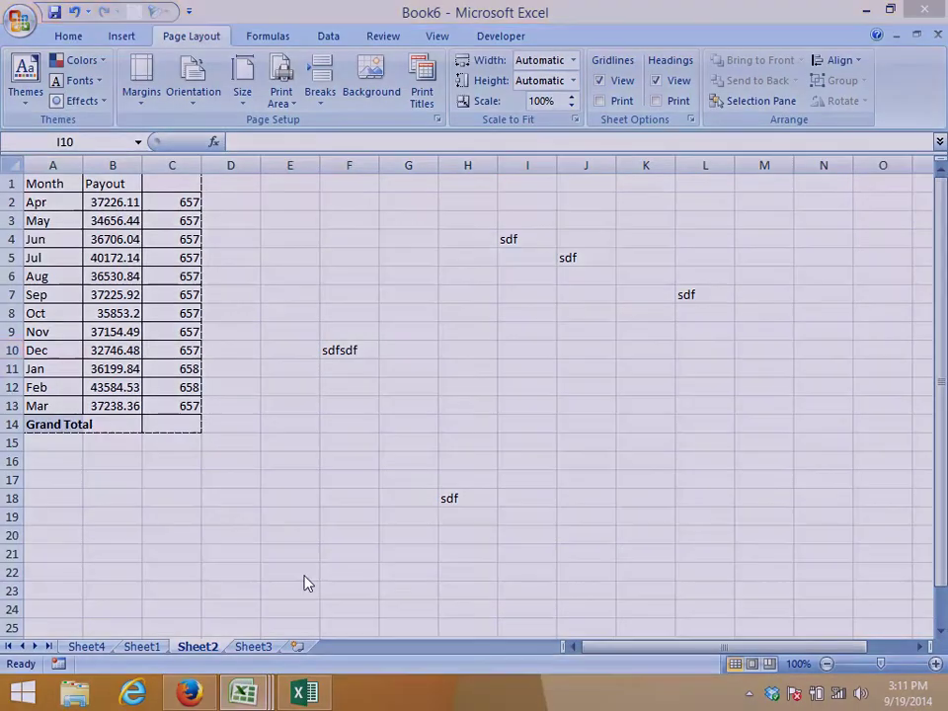
key(super)
text(word 2007)
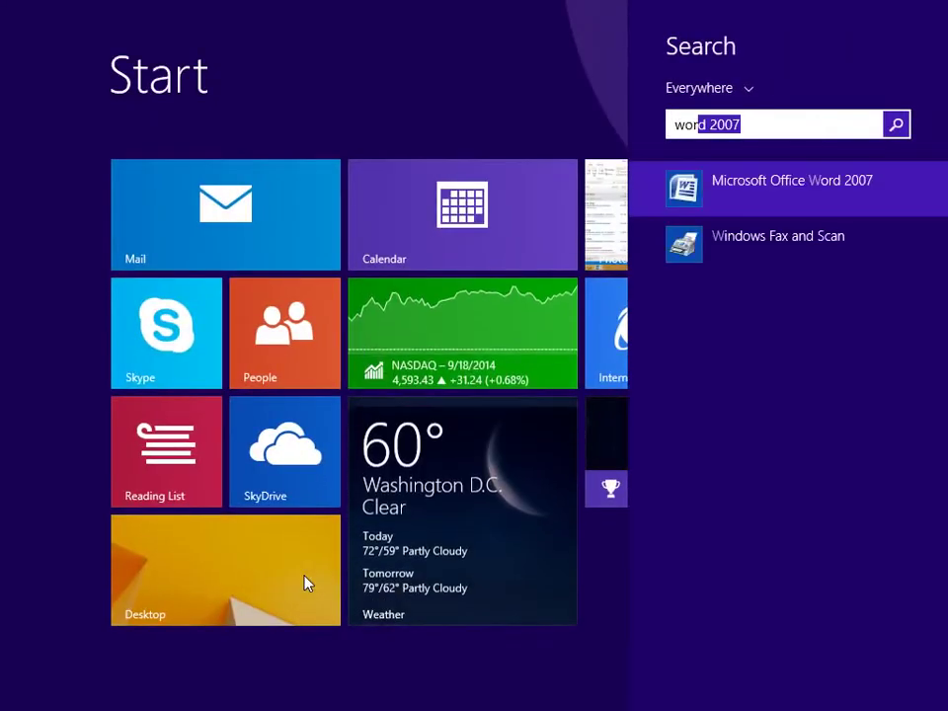
click(772, 183)
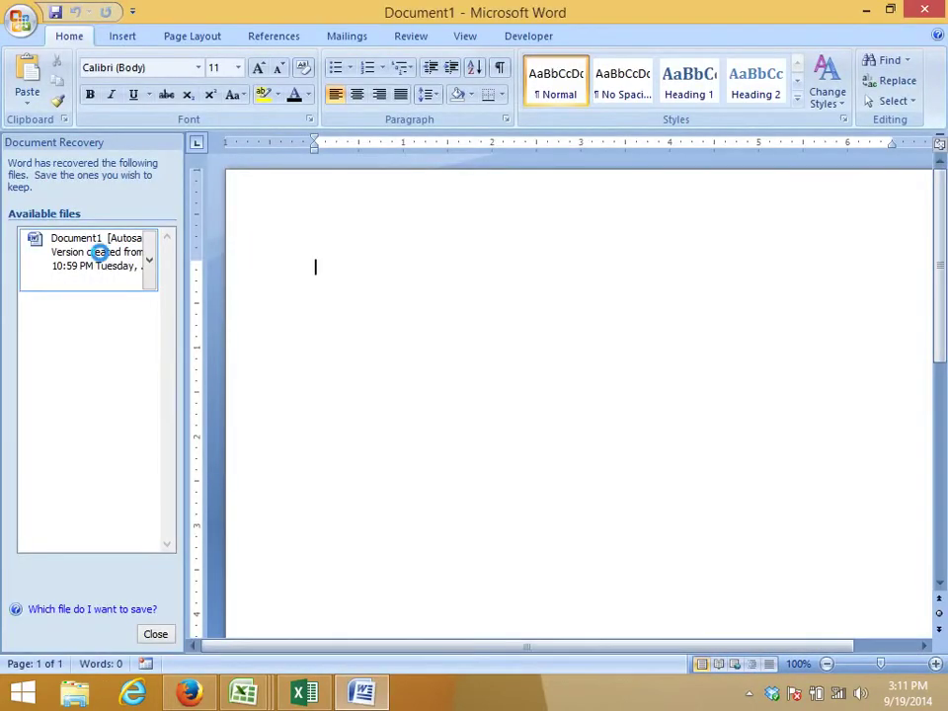
- Open the recovered Document1, close Document Recovery, and bring up its Print dialog
click(113, 252)
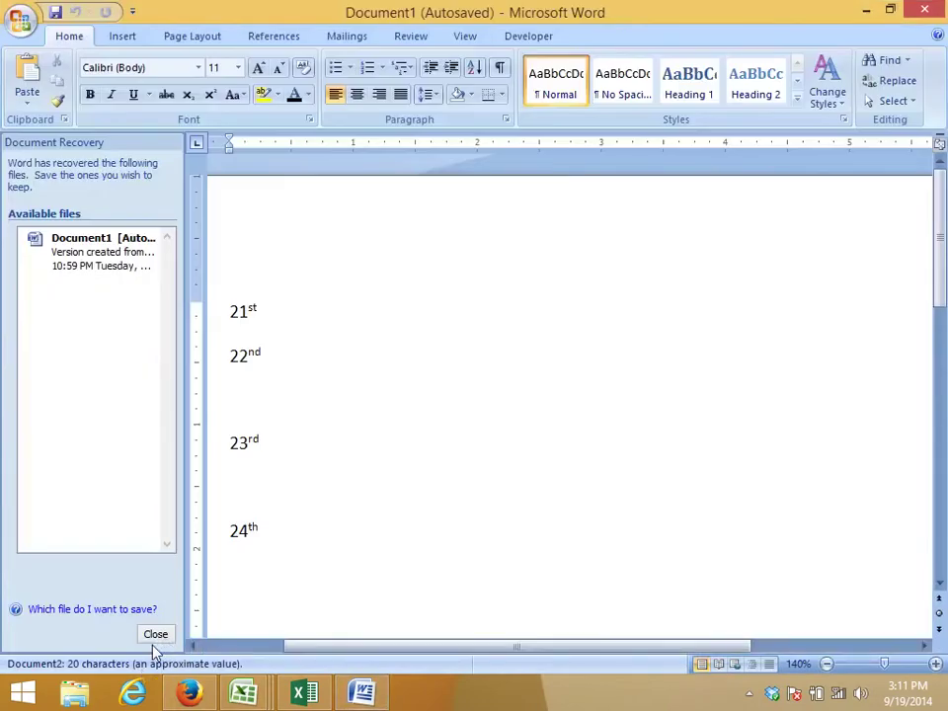
click(154, 634)
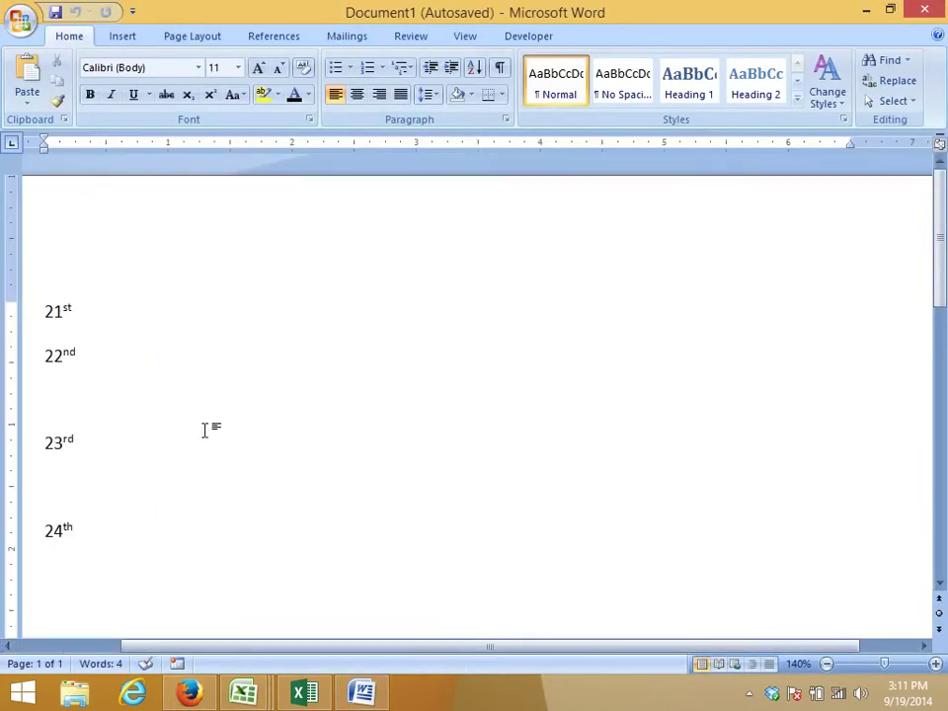
key(ctrl+p)
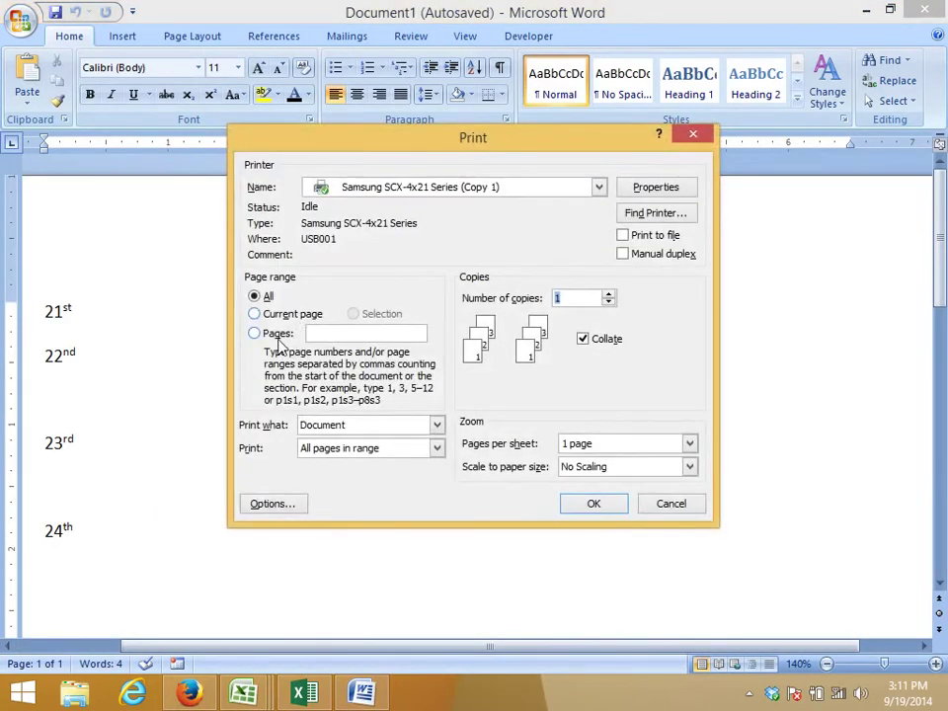
click(275, 335)
click(335, 450)
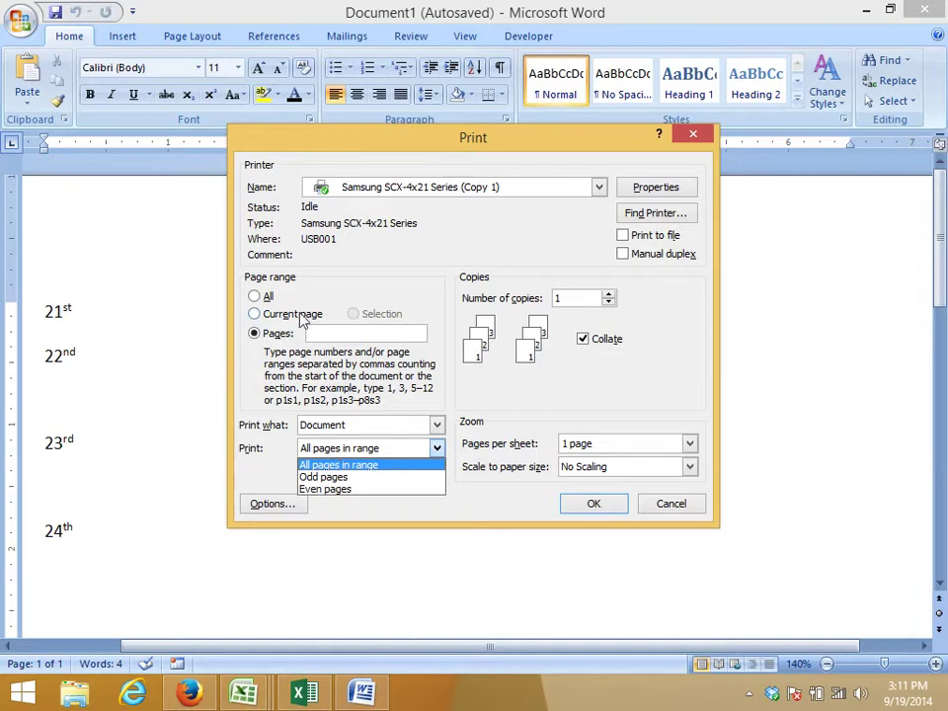
click(265, 298)
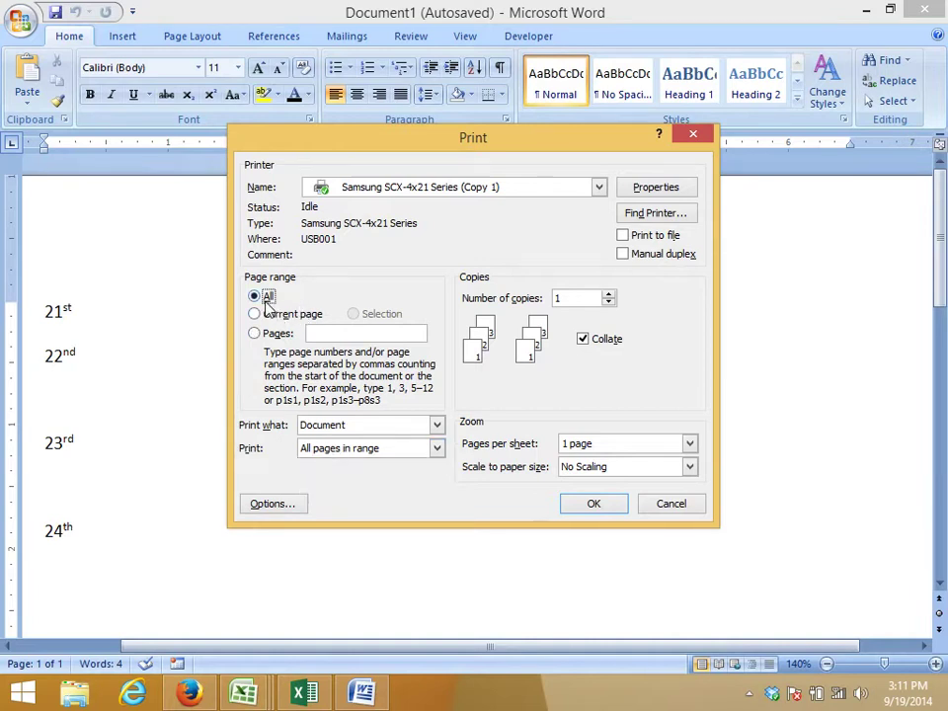
click(346, 452)
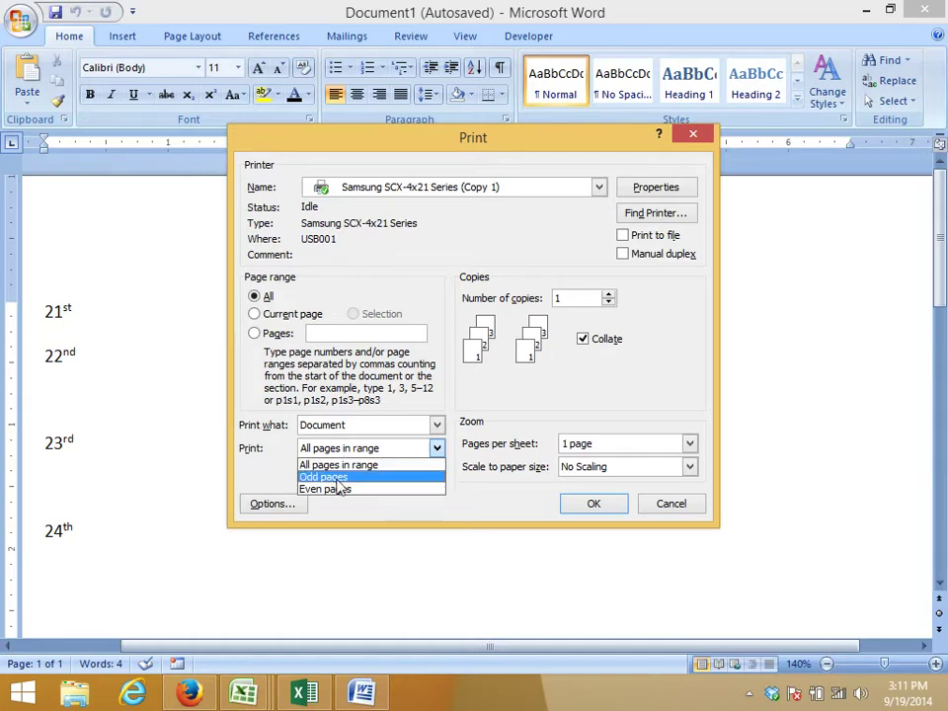
click(334, 480)
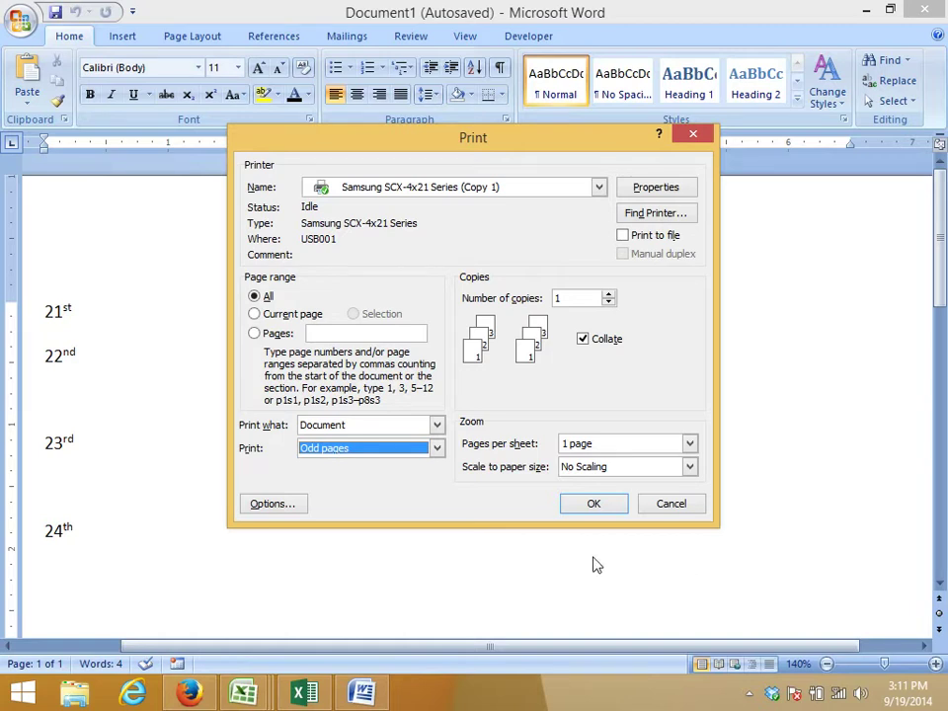
click(333, 449)
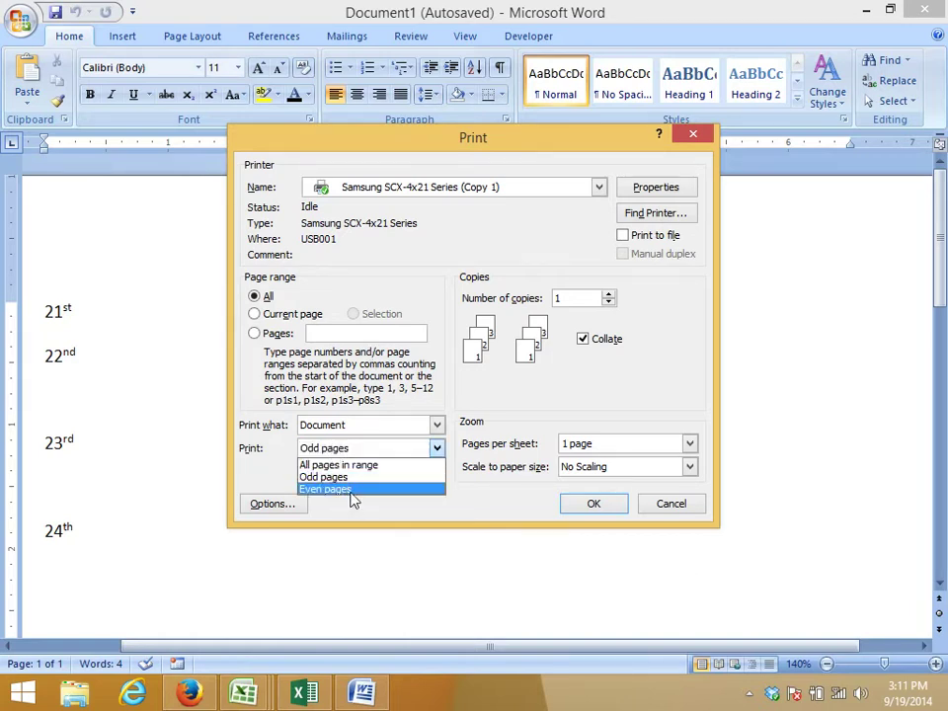
click(351, 489)
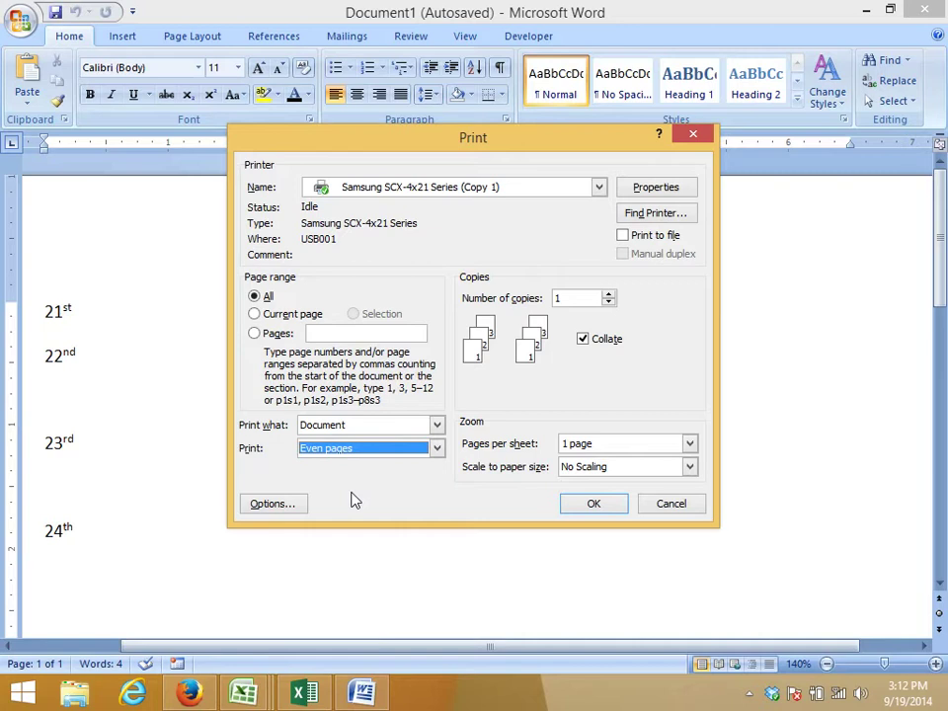
click(304, 447)
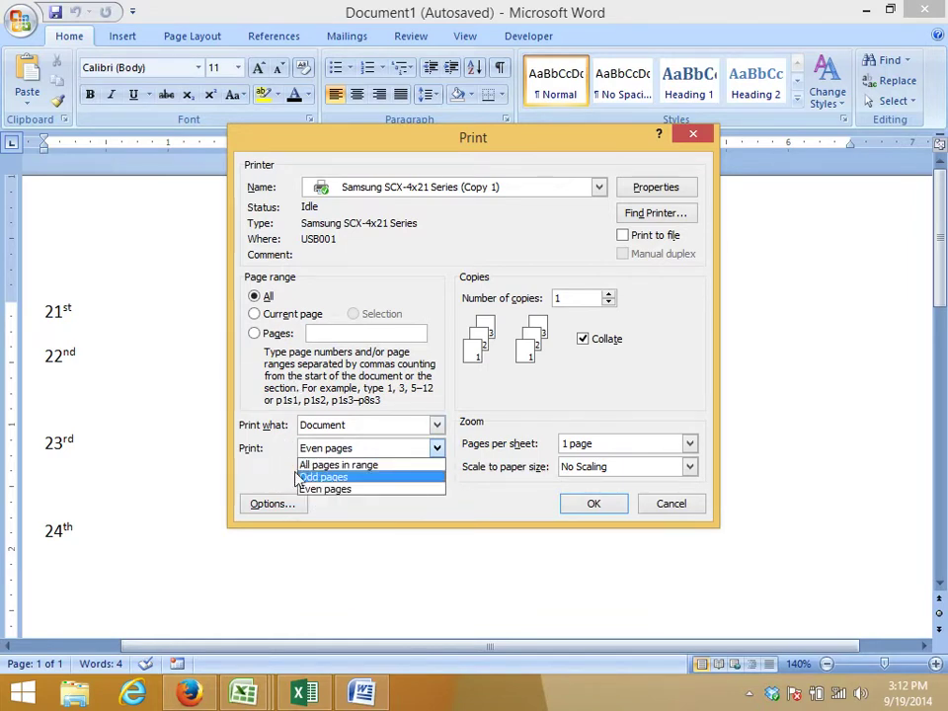
click(676, 515)
- Switch to the Excel Training Part 1 workbook's sheet 39 and open the Print dialog
click(324, 698)
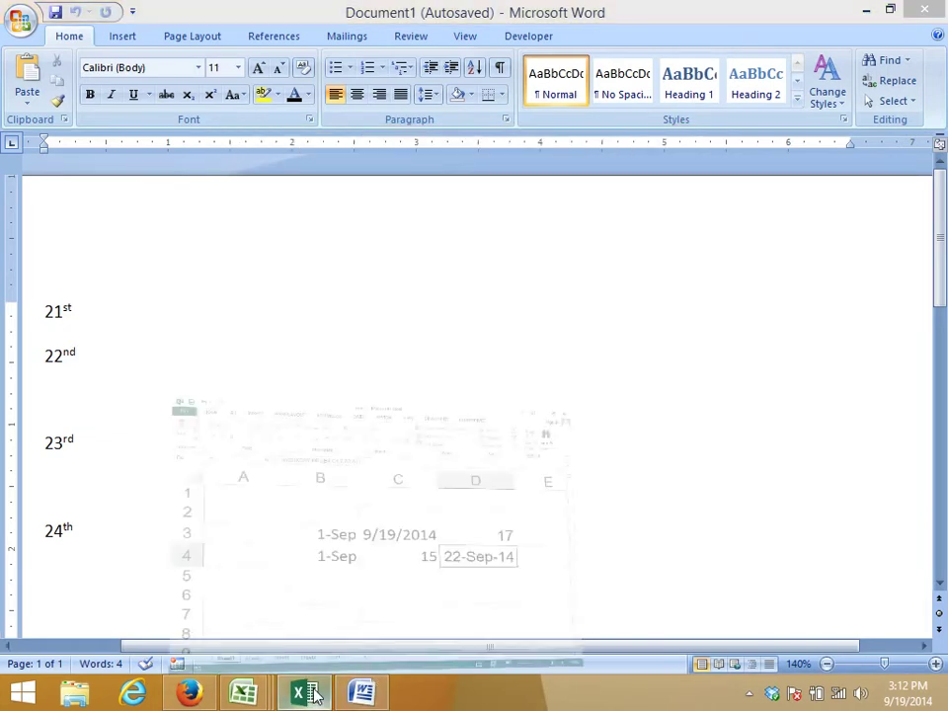
mouse_move(287, 696)
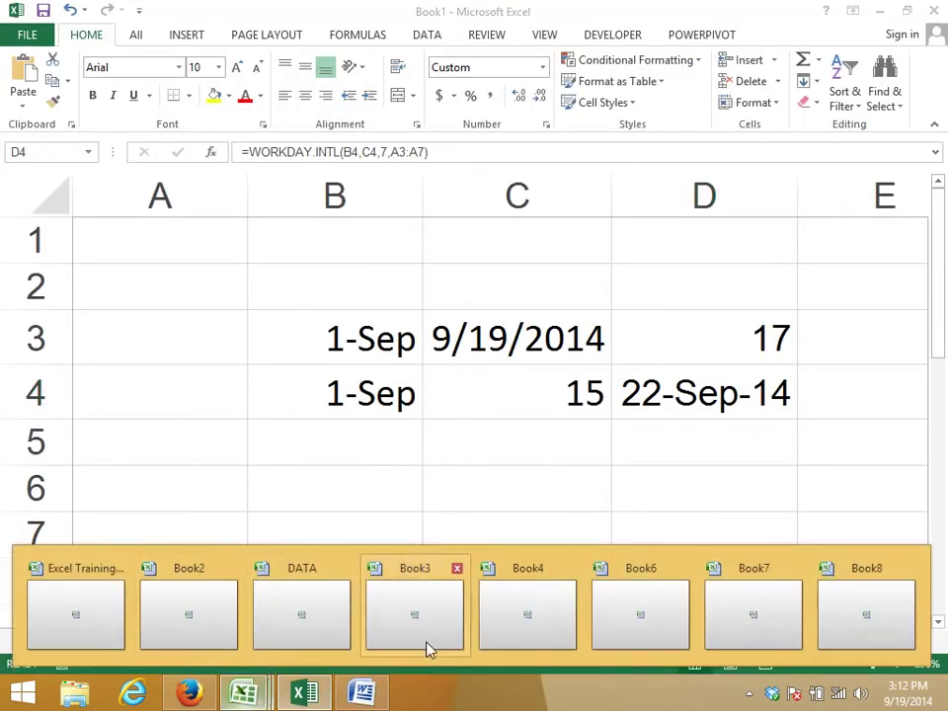
click(110, 616)
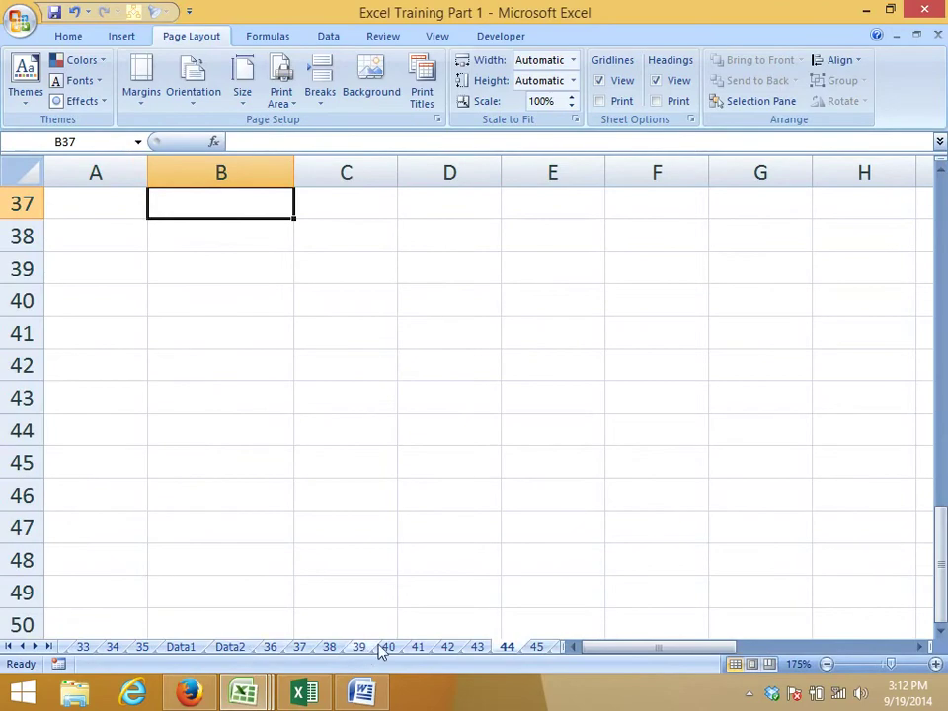
click(371, 647)
scroll(240, 368, up, 4)
click(240, 368)
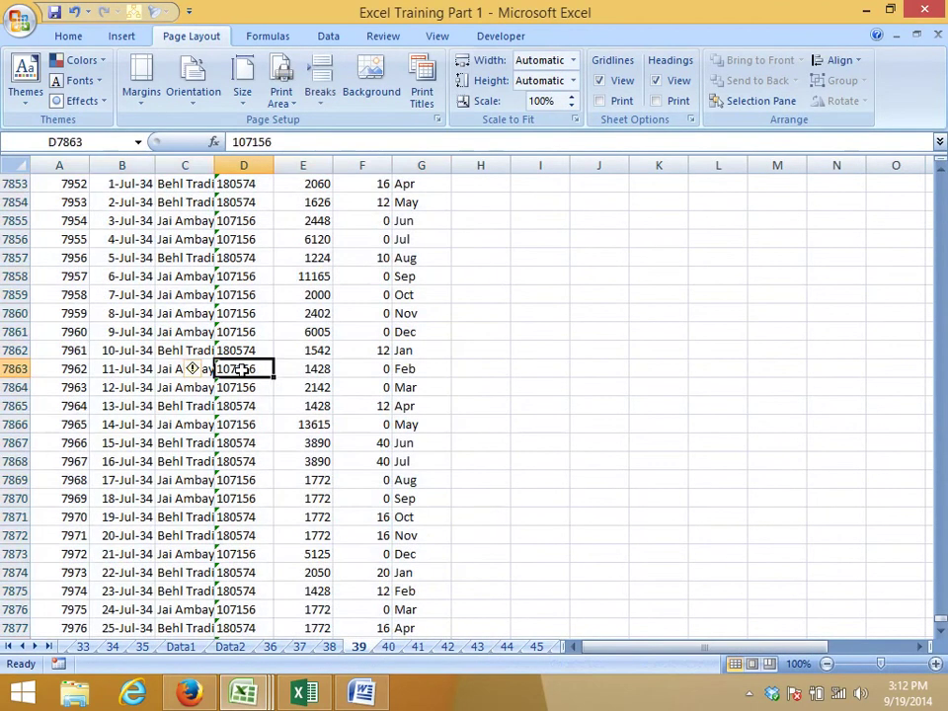
key(ctrl+p)
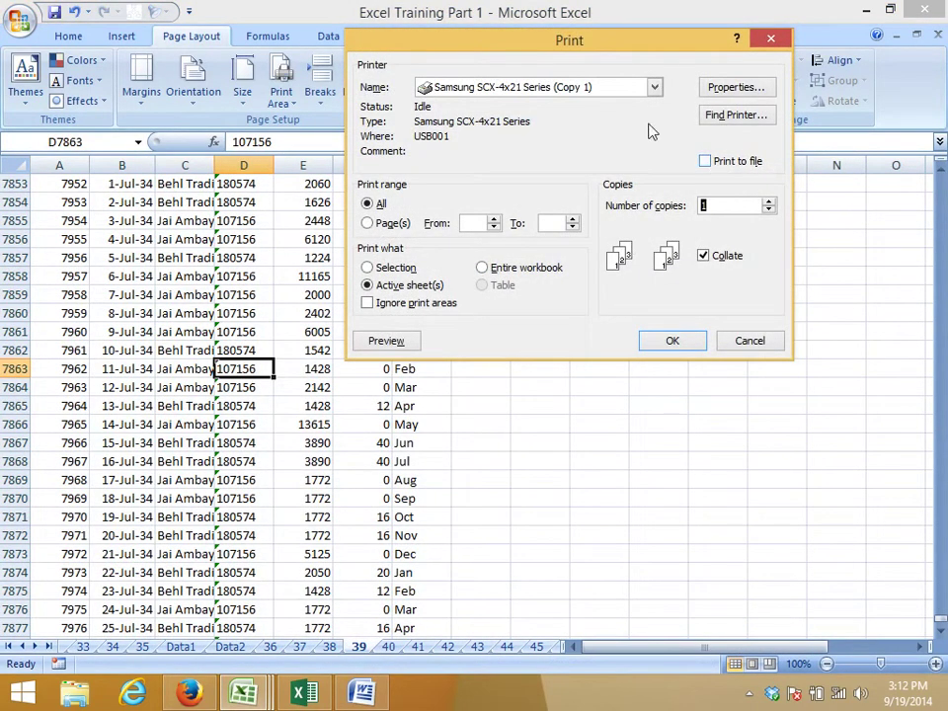
- Browse the Samsung printer Properties tabs, keeping Multiple Pages per Side, and close them unchanged
click(723, 89)
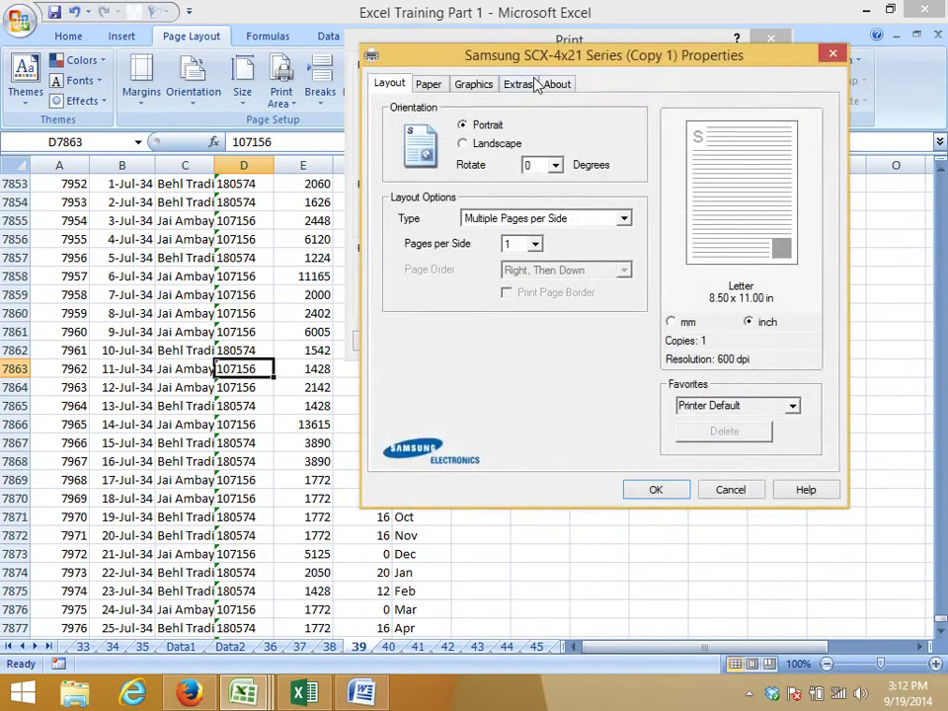
click(479, 220)
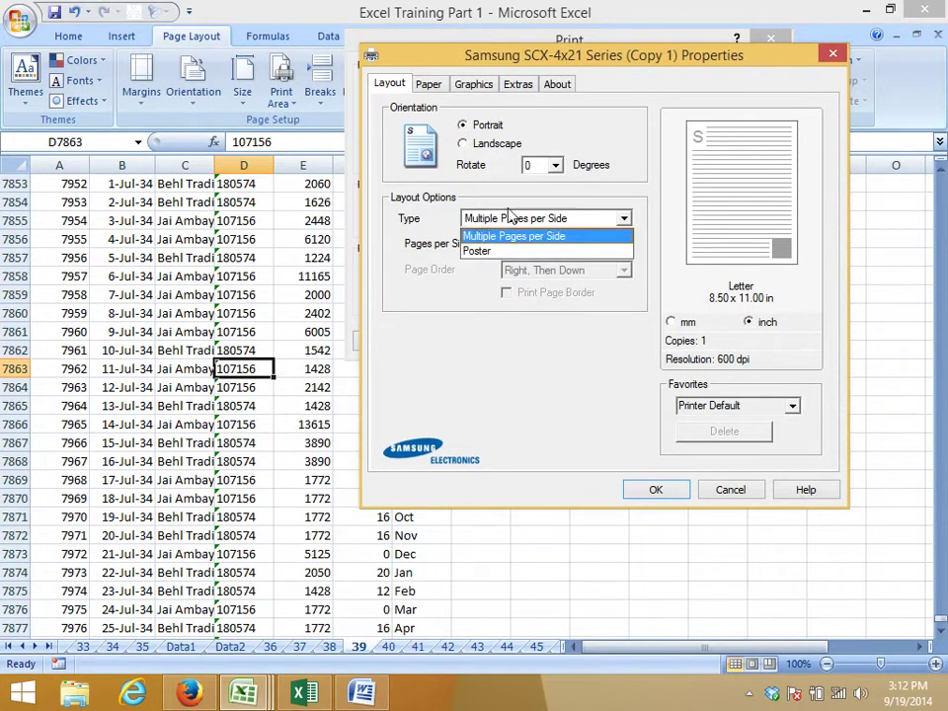
click(464, 205)
click(425, 91)
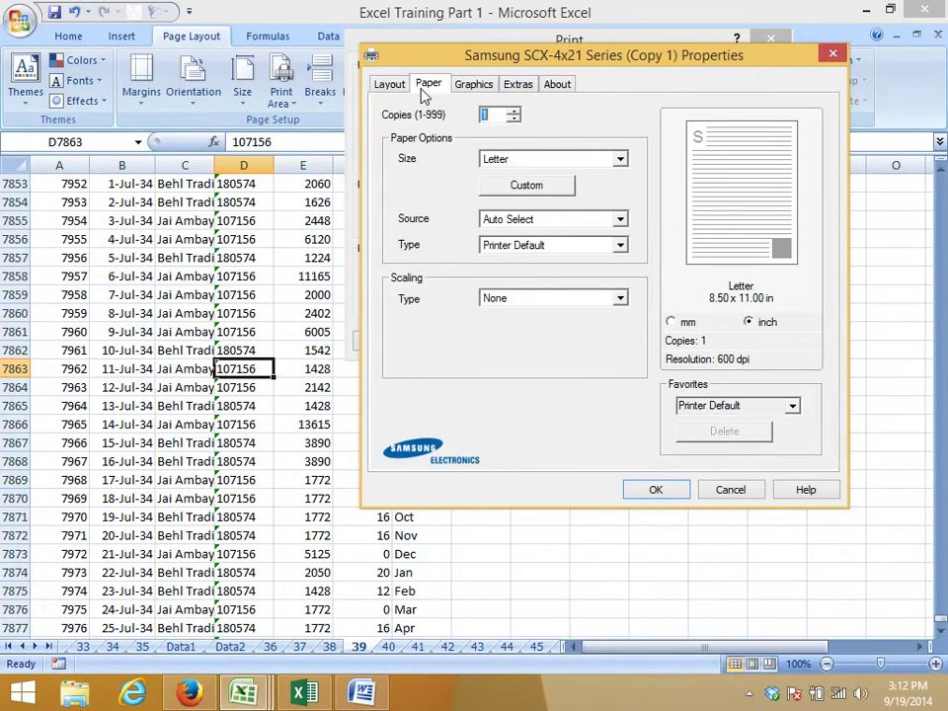
click(468, 87)
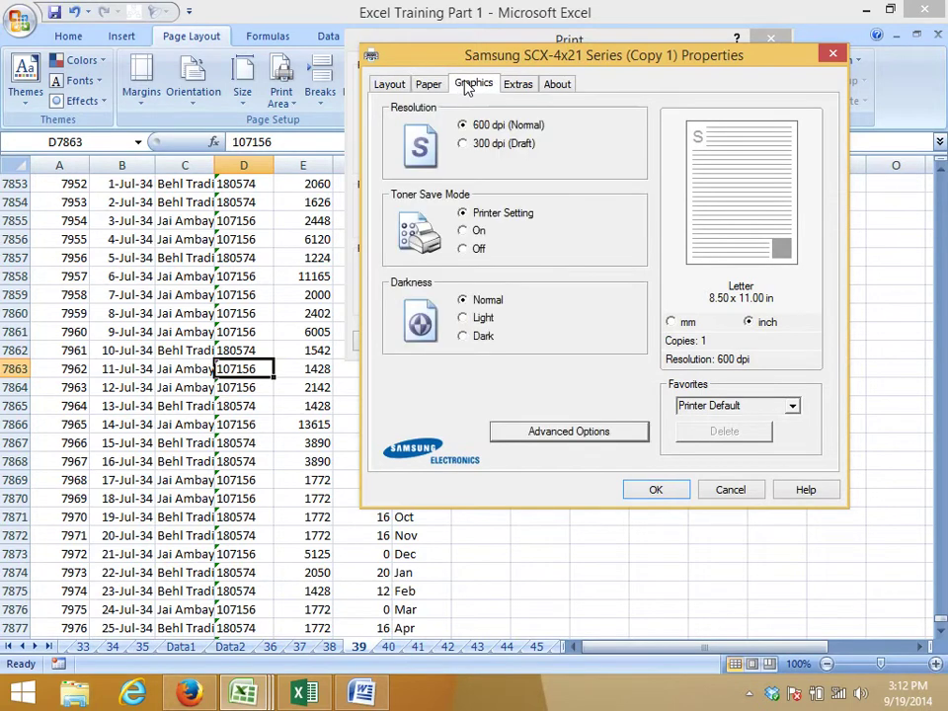
click(513, 86)
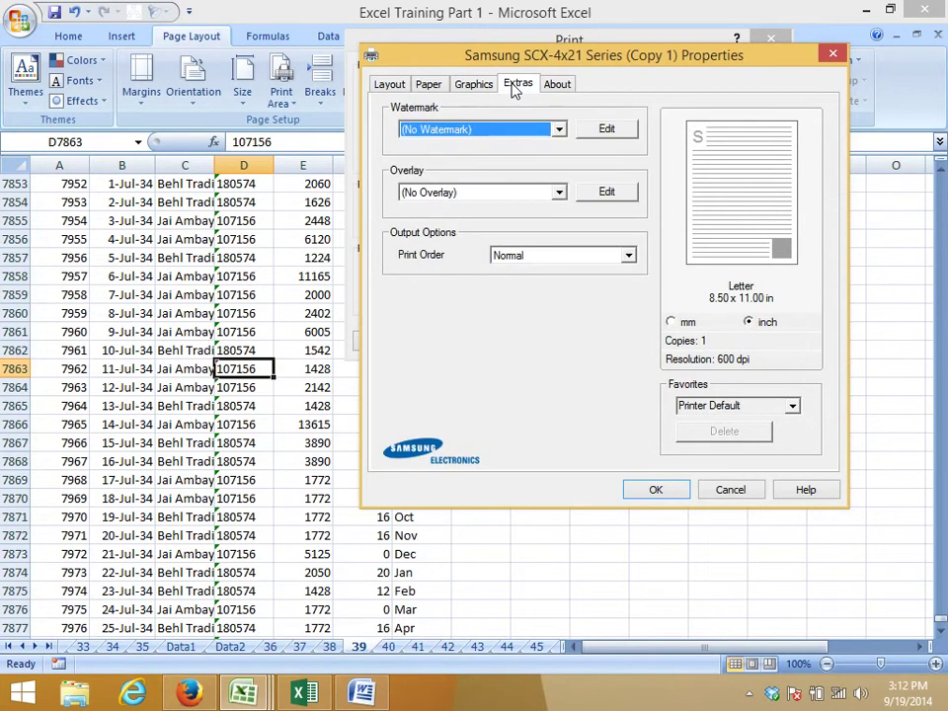
click(560, 87)
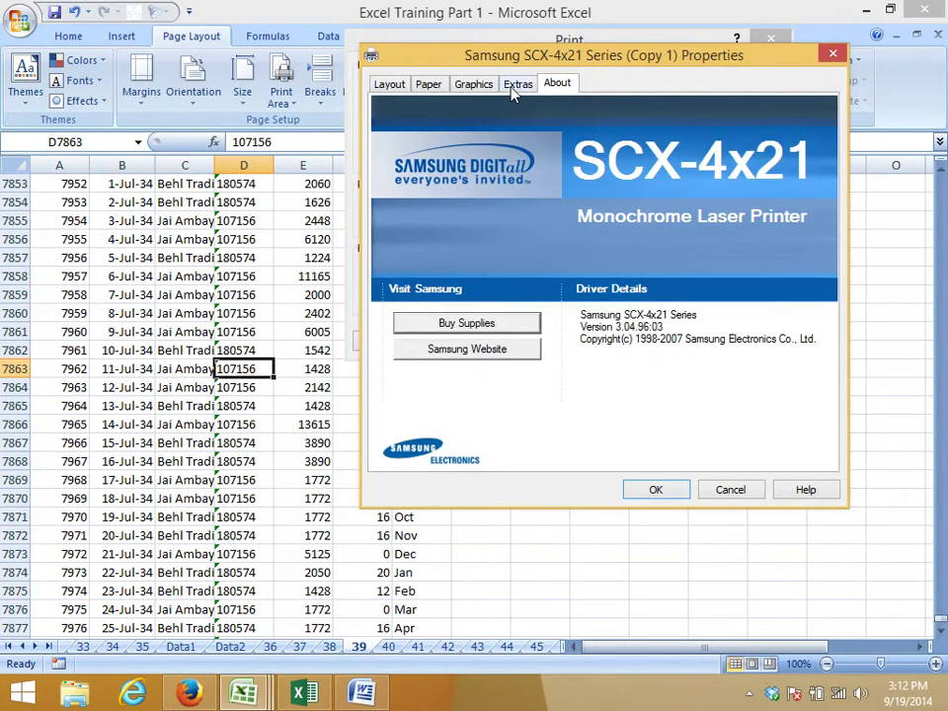
click(516, 85)
click(446, 86)
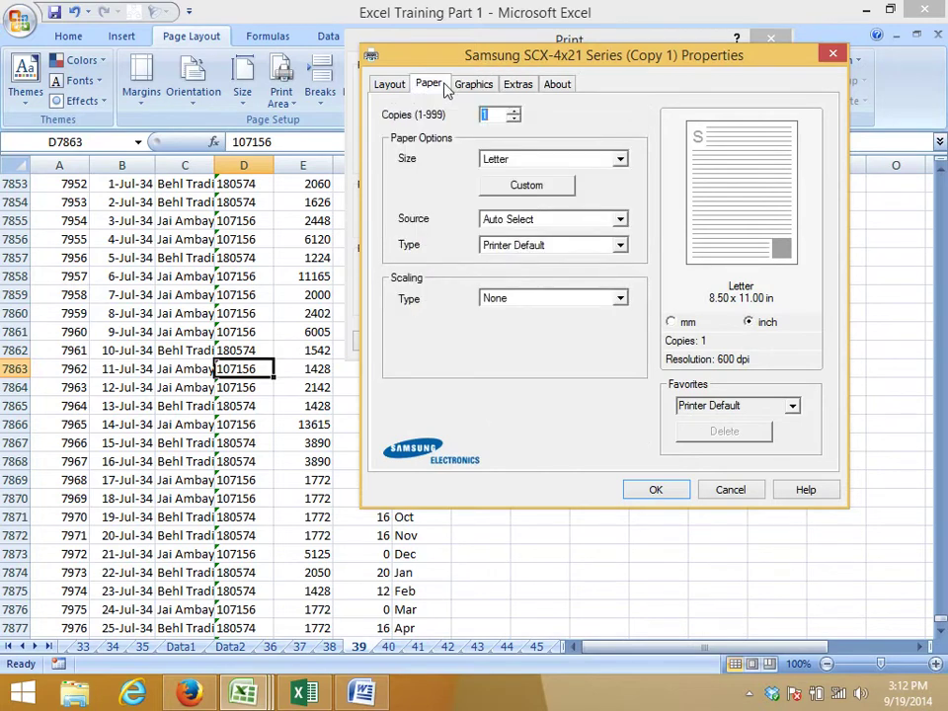
click(395, 87)
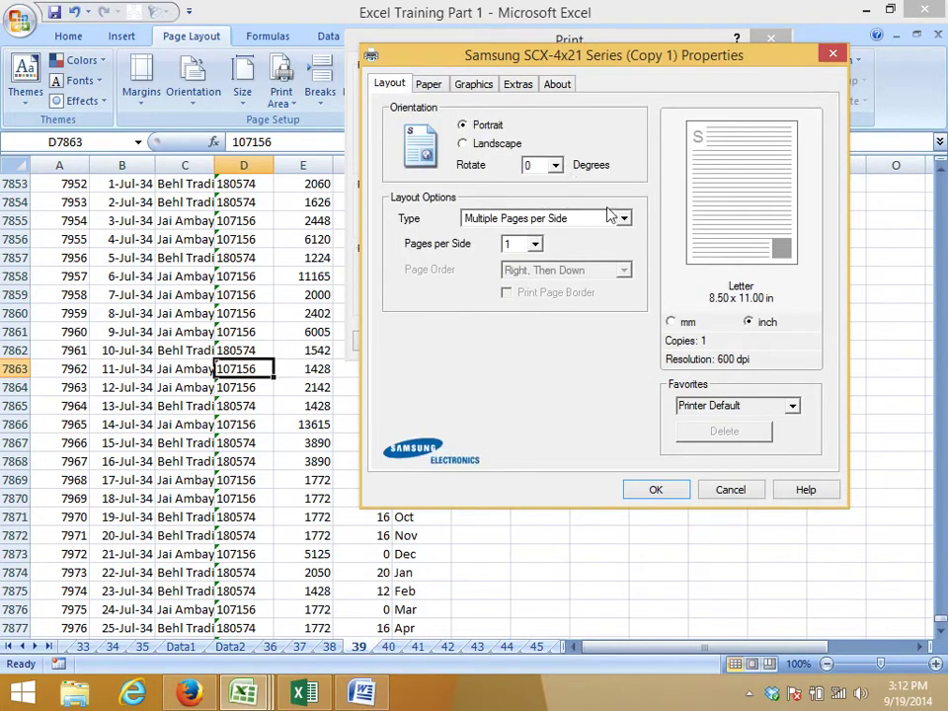
click(609, 216)
click(784, 312)
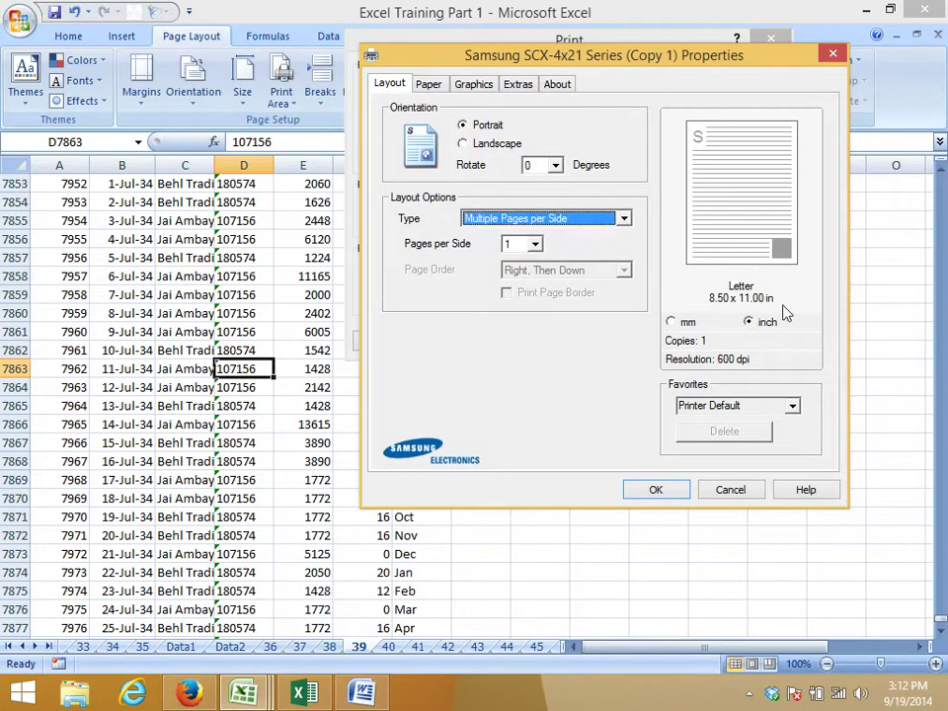
click(734, 490)
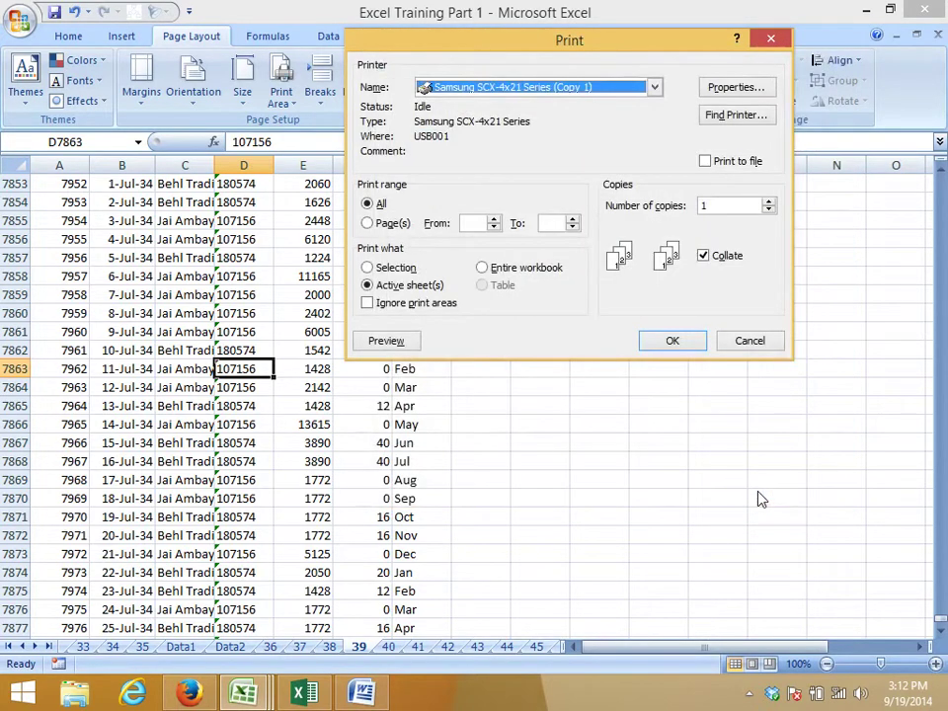
- Choose EPSON L110 Series from the printer Name list instead of the Samsung
click(555, 88)
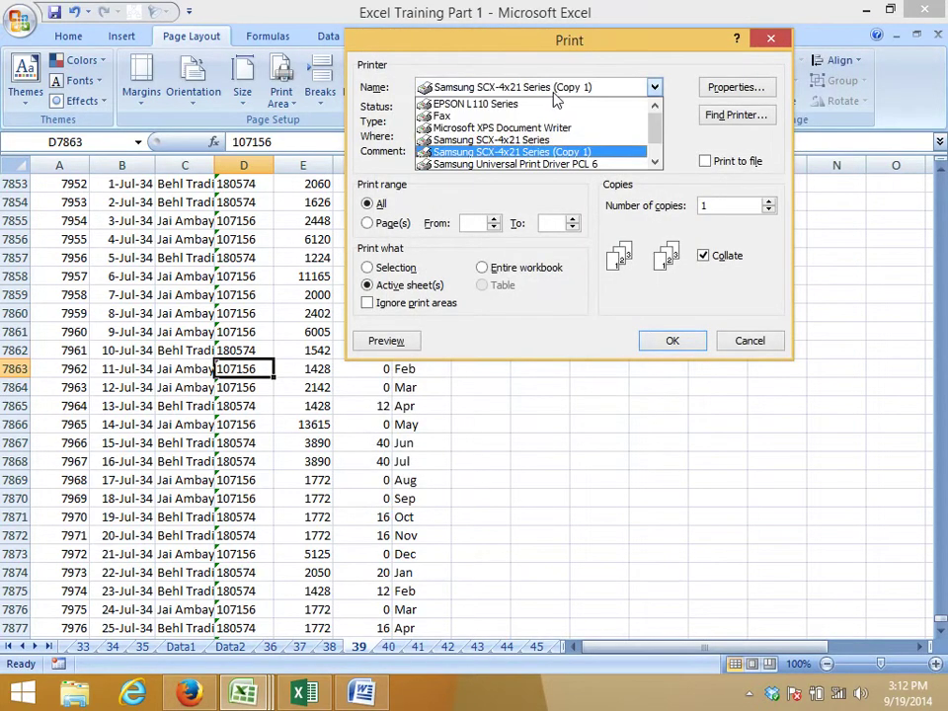
click(652, 162)
click(652, 162)
click(652, 106)
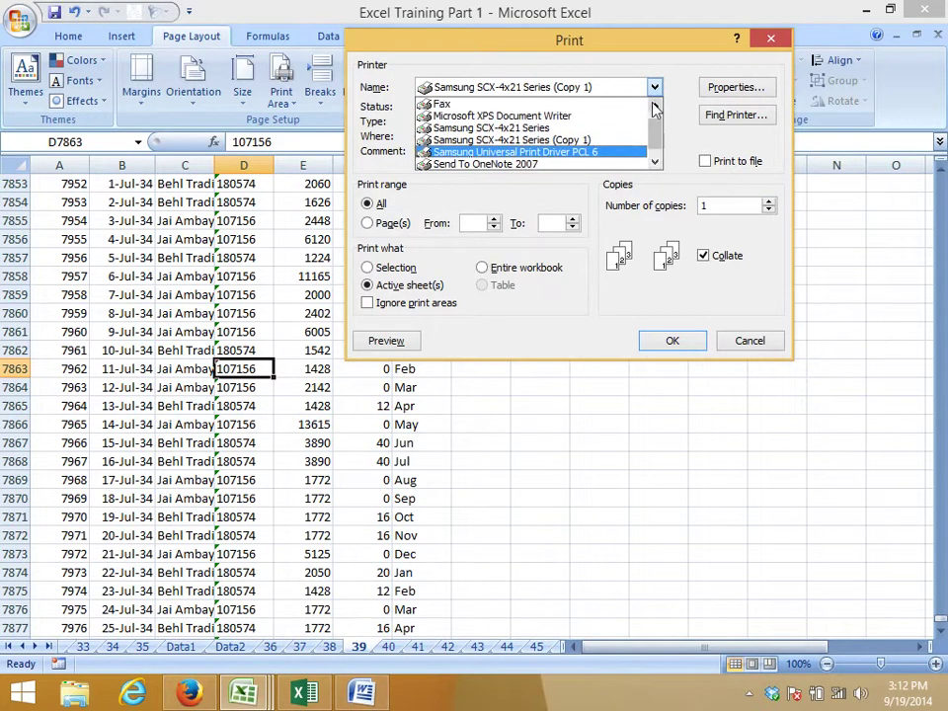
click(653, 107)
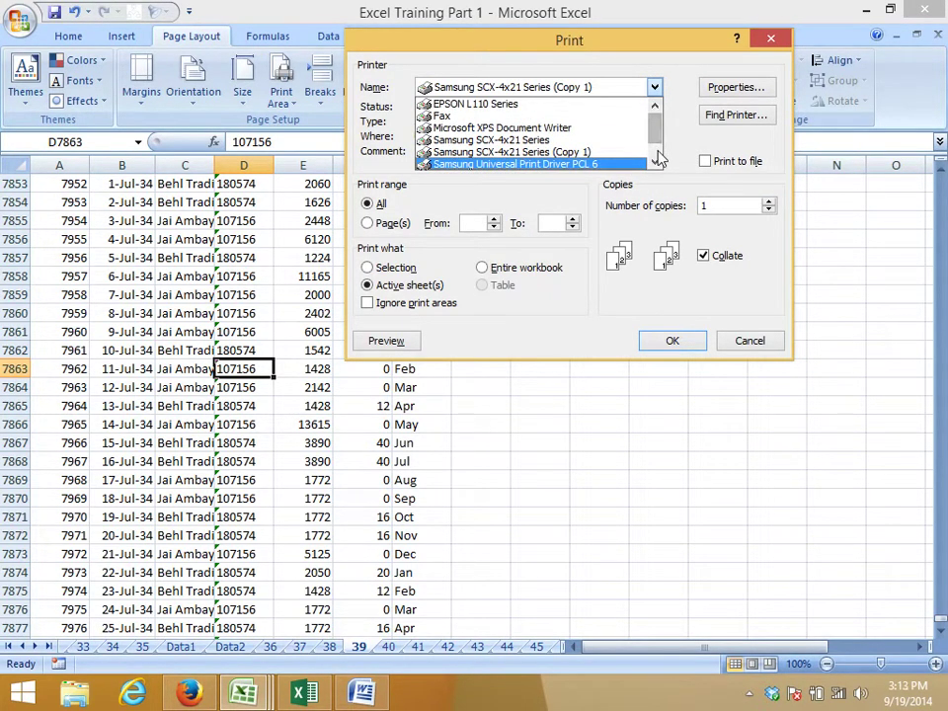
key(Escape)
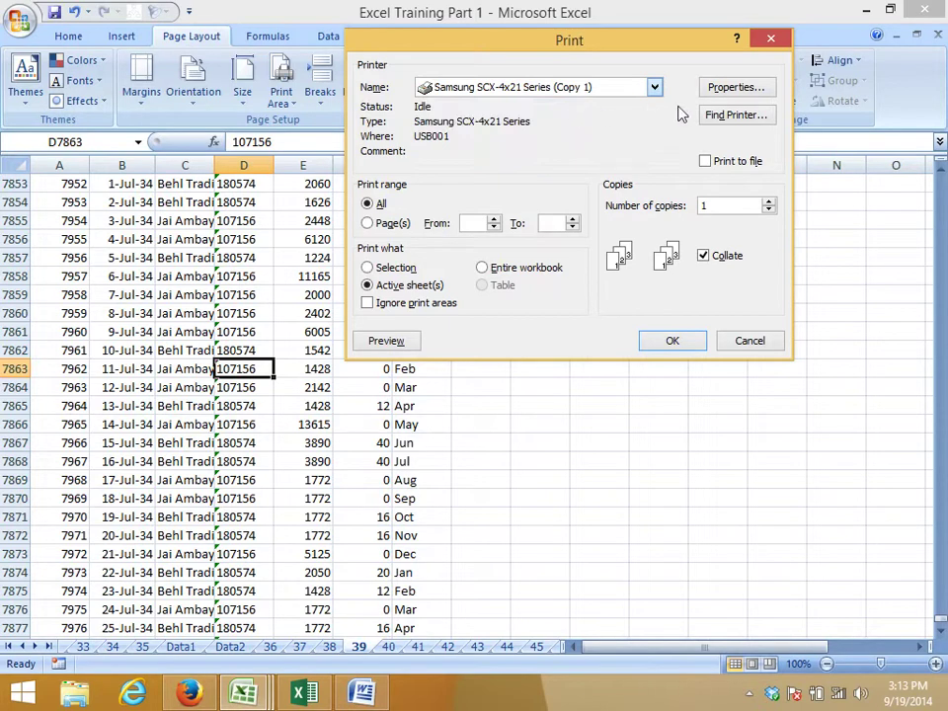
click(541, 88)
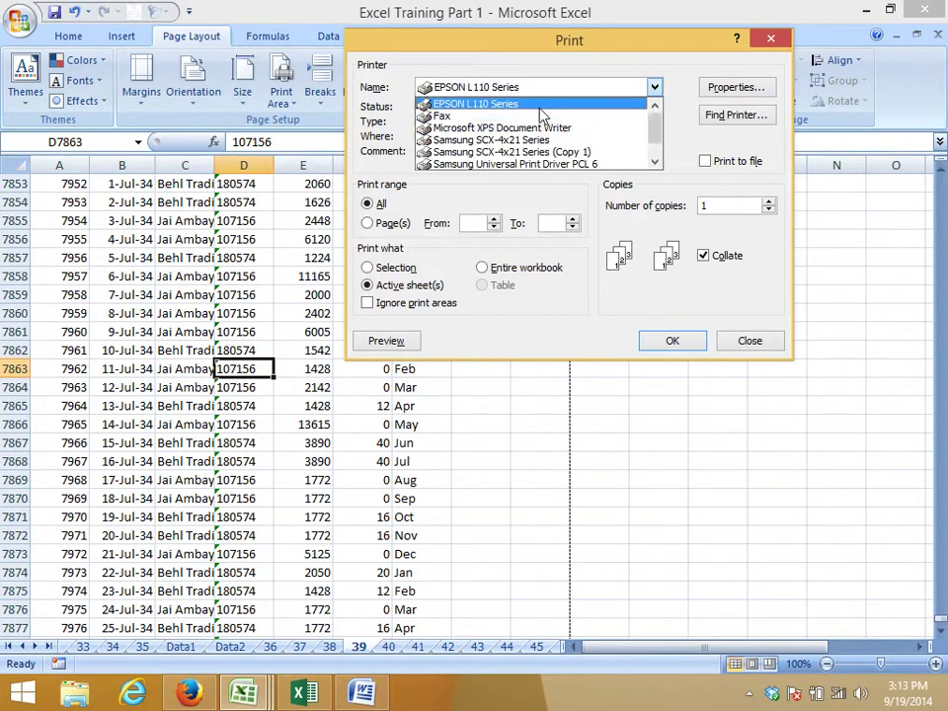
click(547, 104)
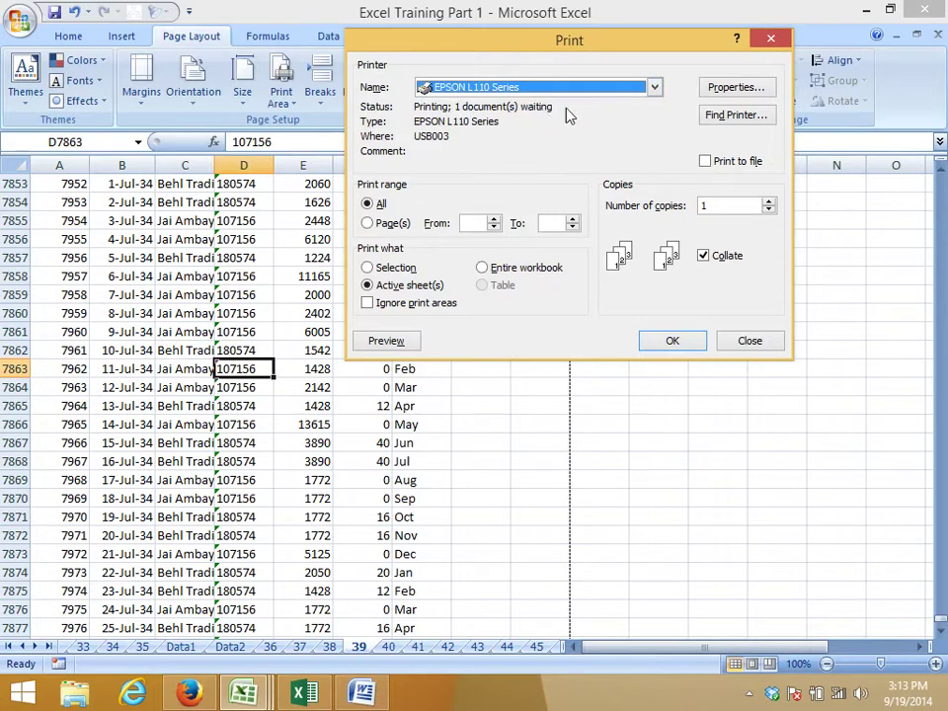
click(735, 88)
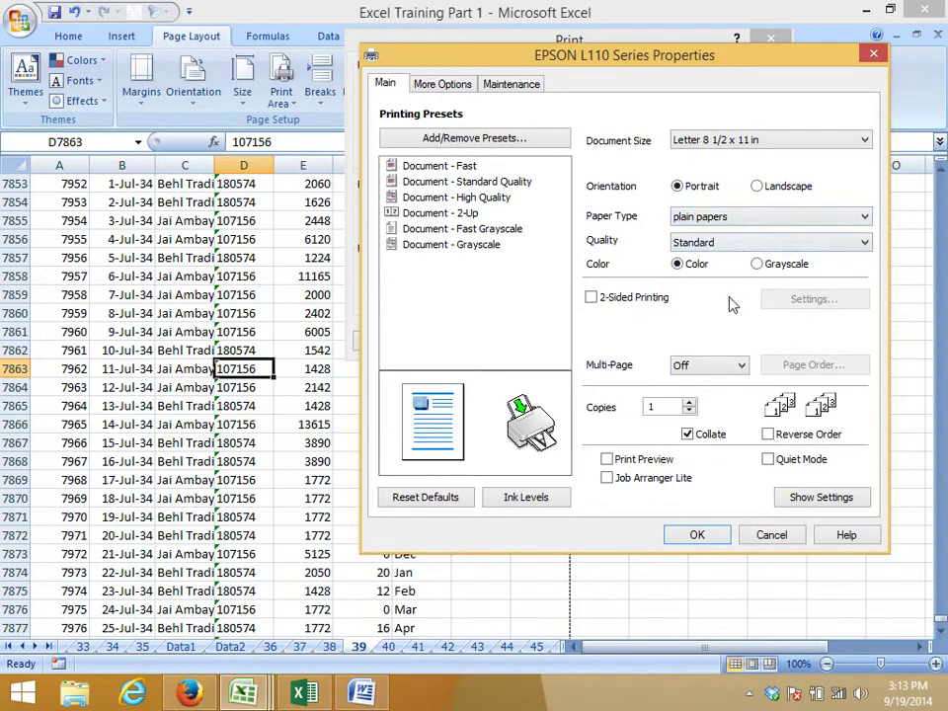
click(673, 364)
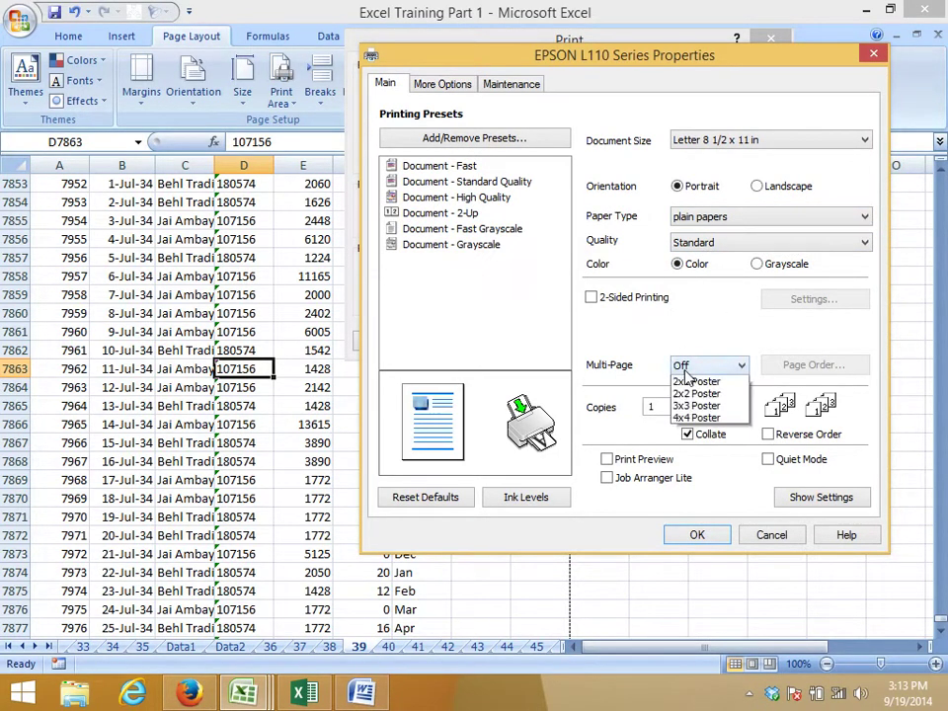
click(667, 354)
click(591, 297)
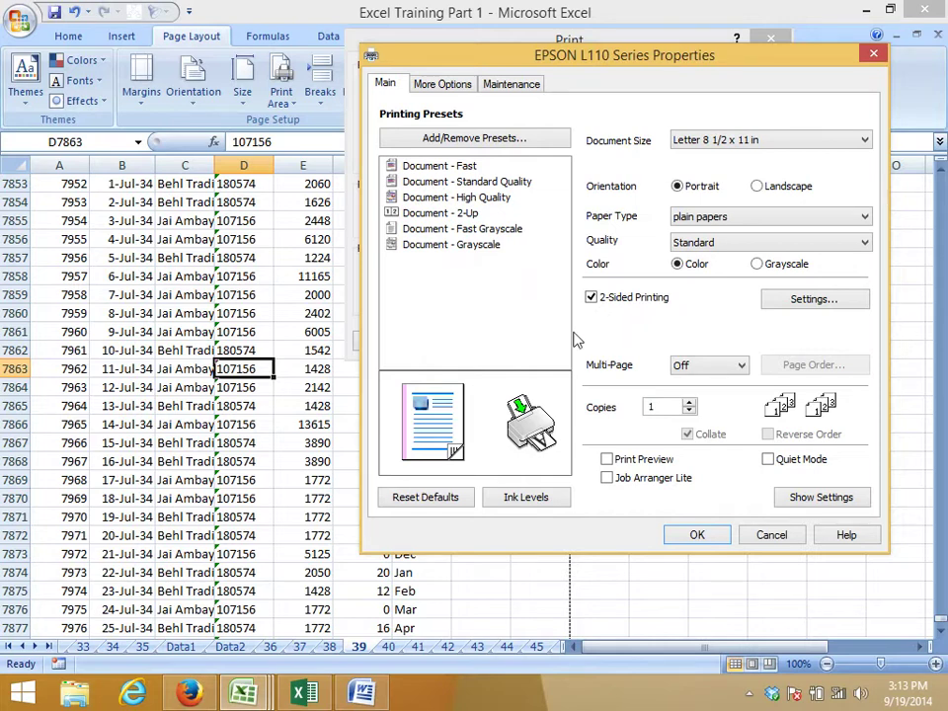
click(595, 303)
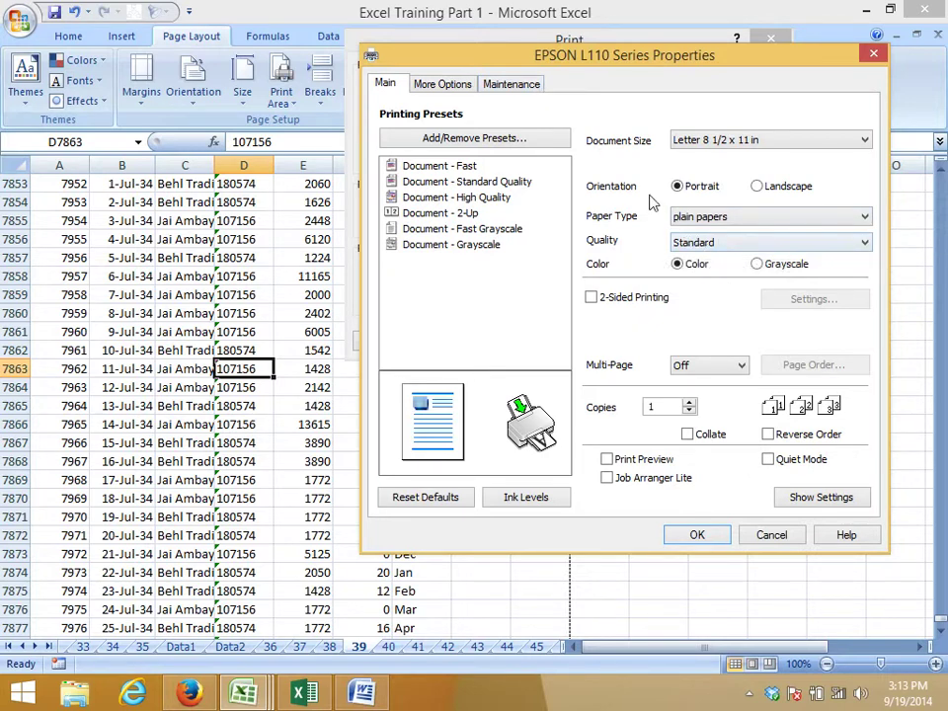
click(787, 534)
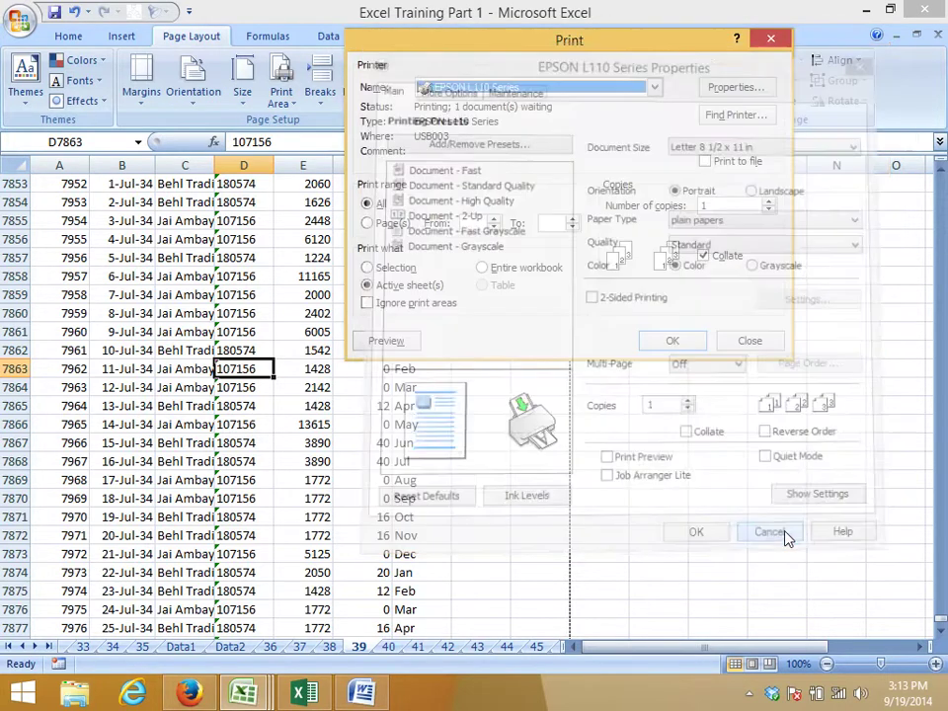
- Choose the Samsung SCX-4x21 Series printer and view its watermark options in printer properties
click(430, 87)
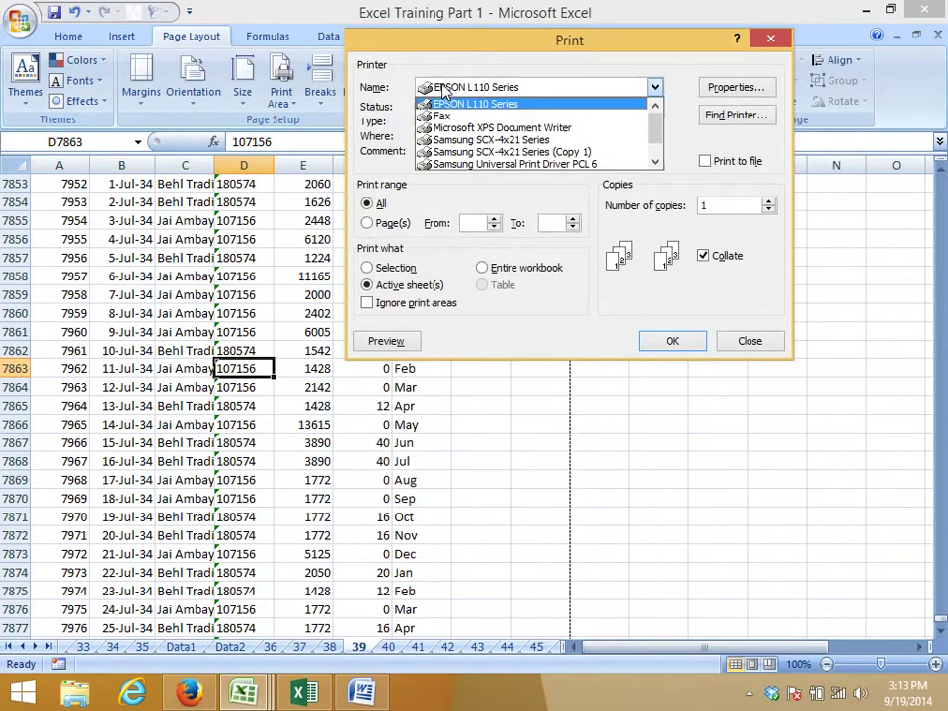
click(461, 140)
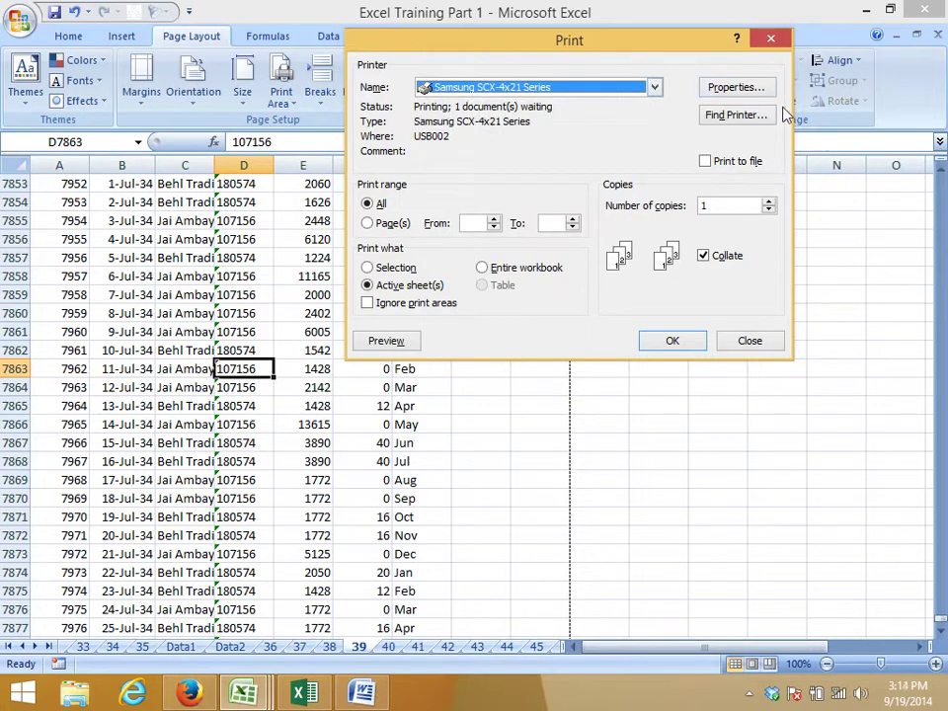
click(750, 91)
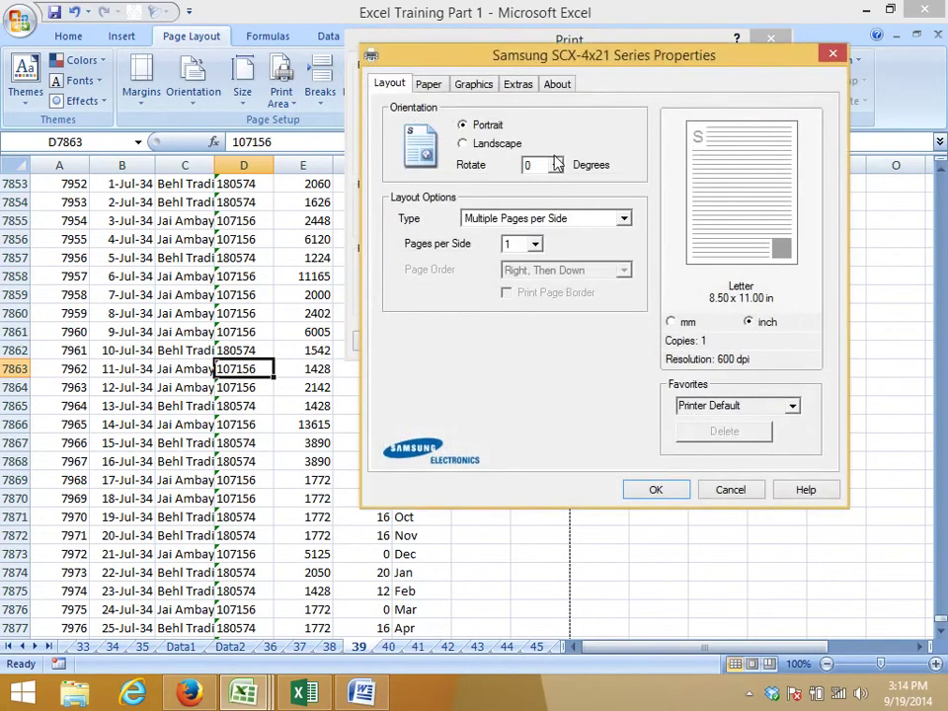
click(426, 87)
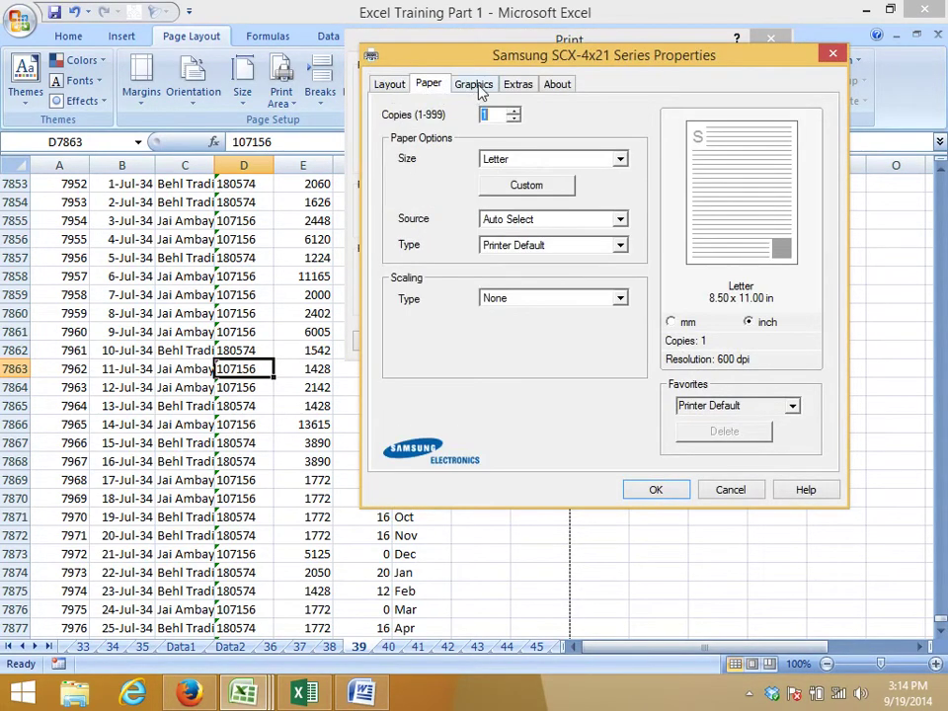
click(474, 86)
click(526, 86)
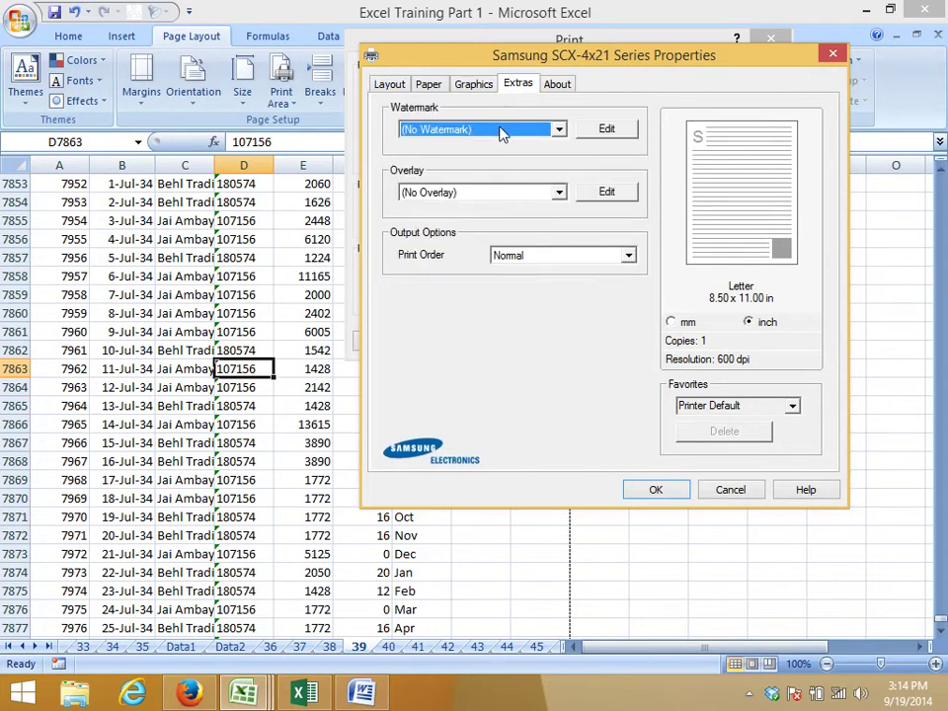
click(501, 131)
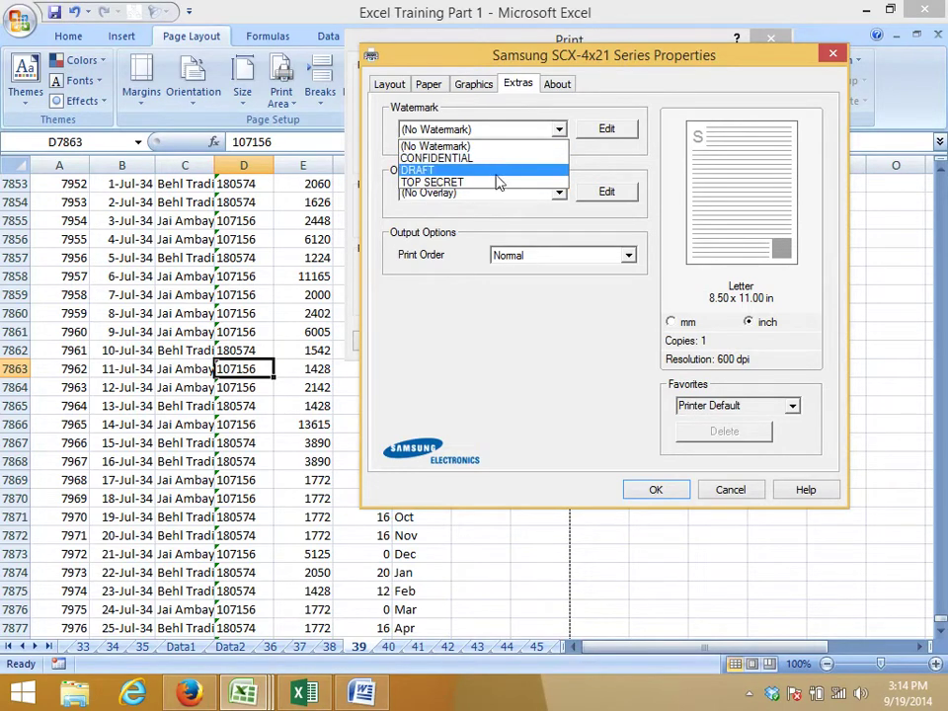
- Add a custom 'IPT' watermark, accept the printer settings, and print the sheet
click(637, 167)
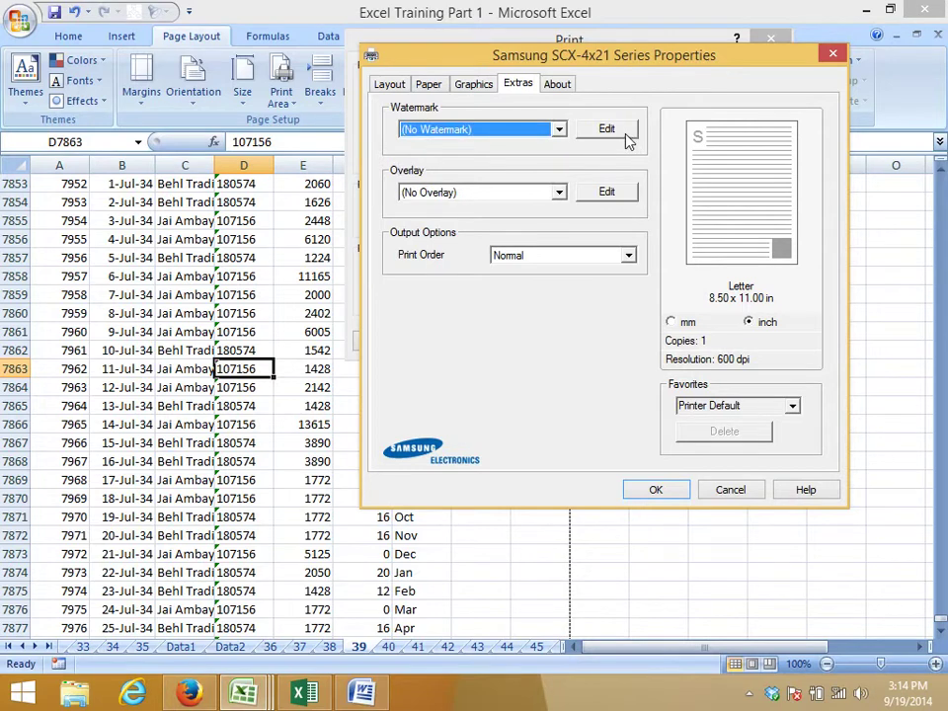
click(625, 138)
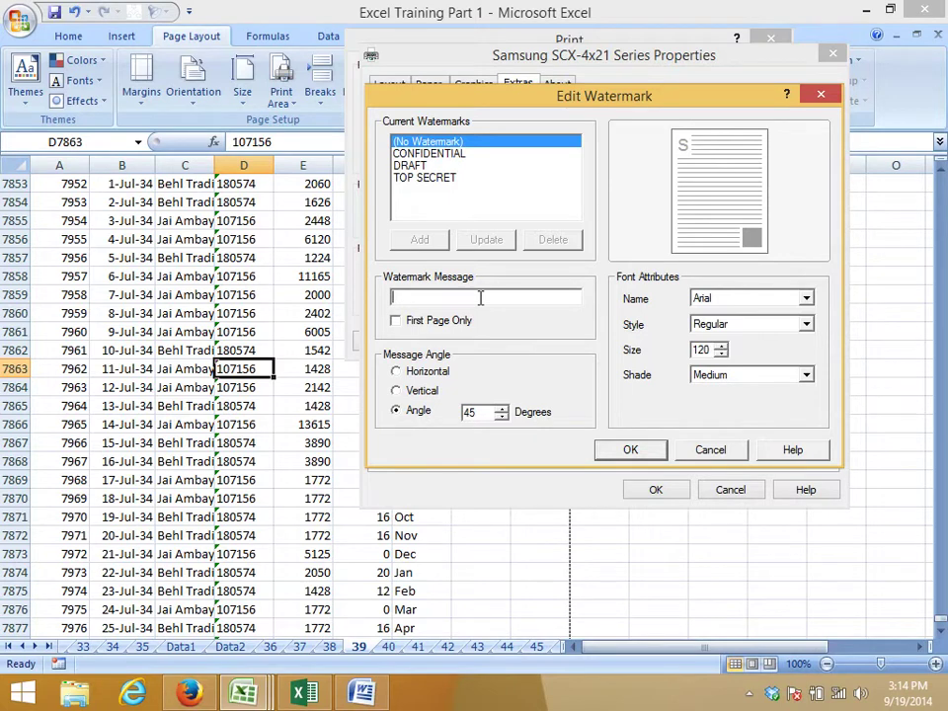
text(IPT)
click(422, 245)
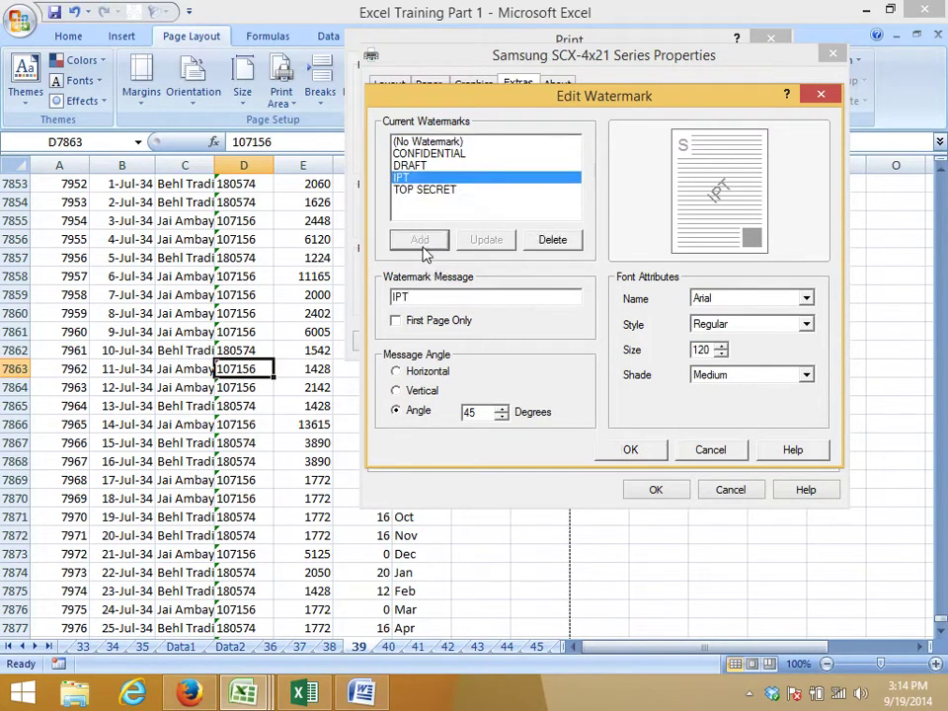
click(631, 449)
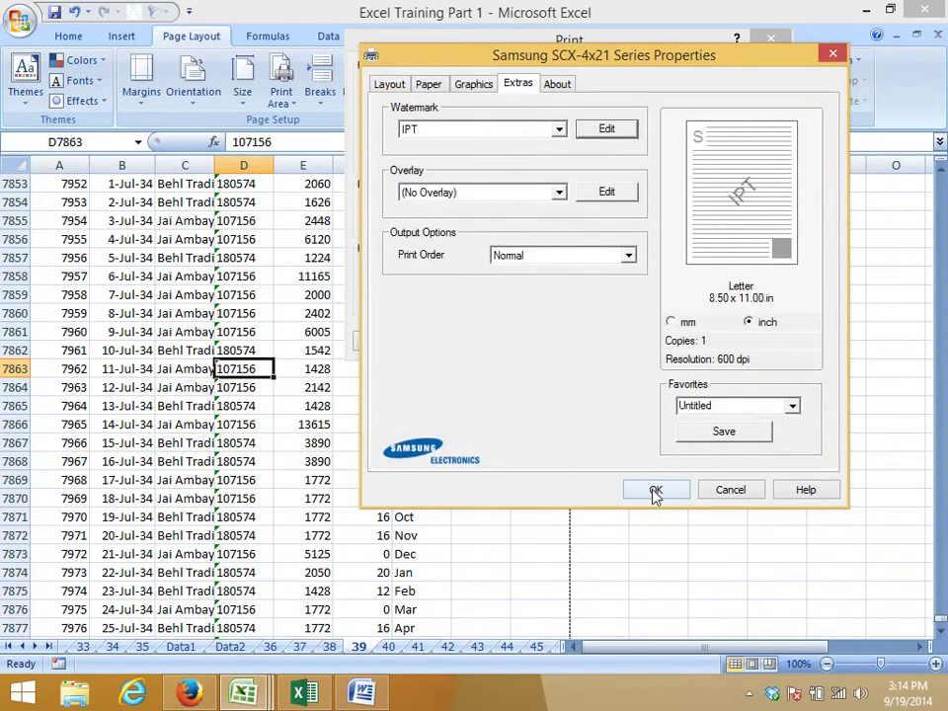
click(655, 493)
click(671, 340)
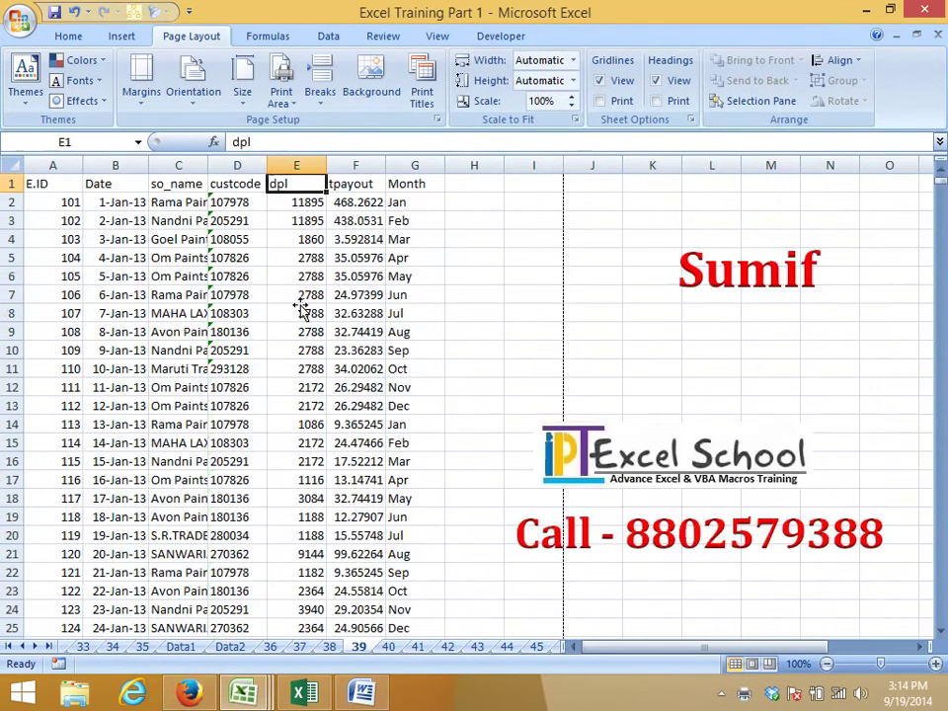
click(301, 309)
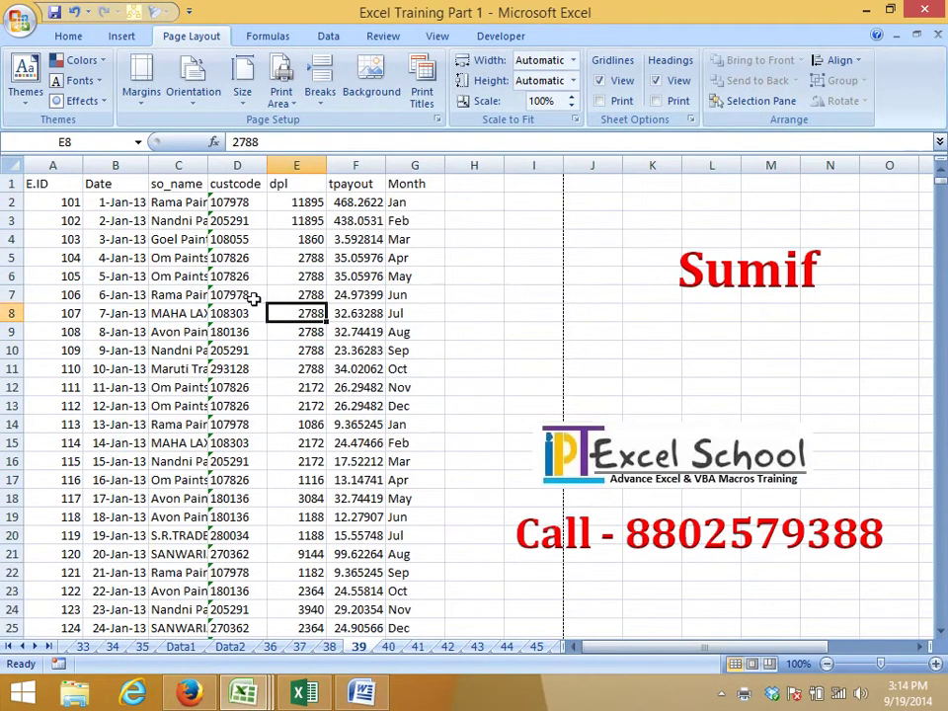
click(20, 21)
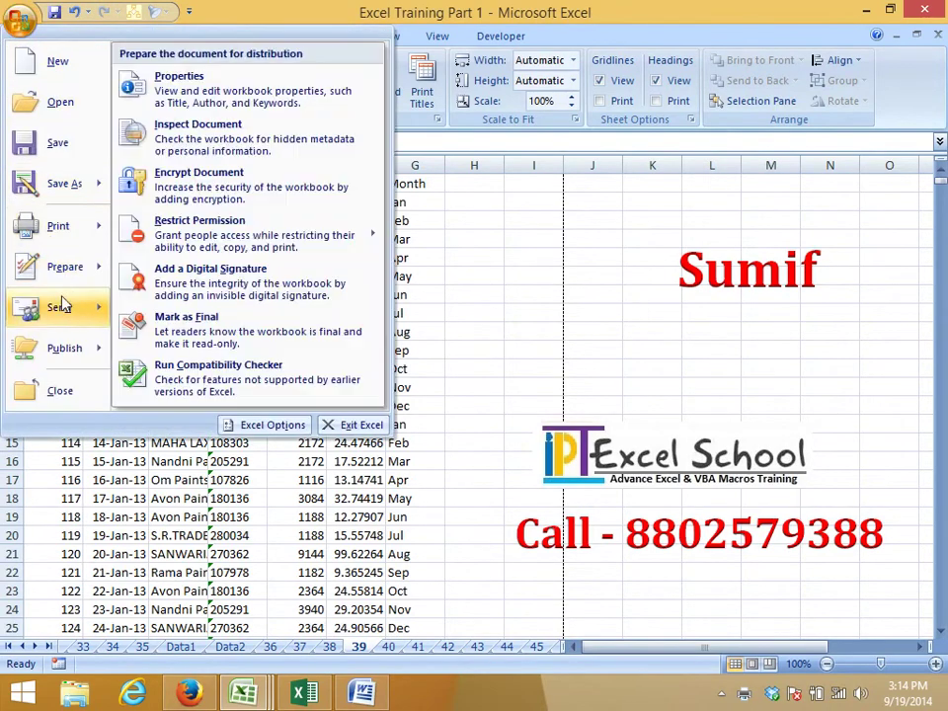
mouse_move(61, 233)
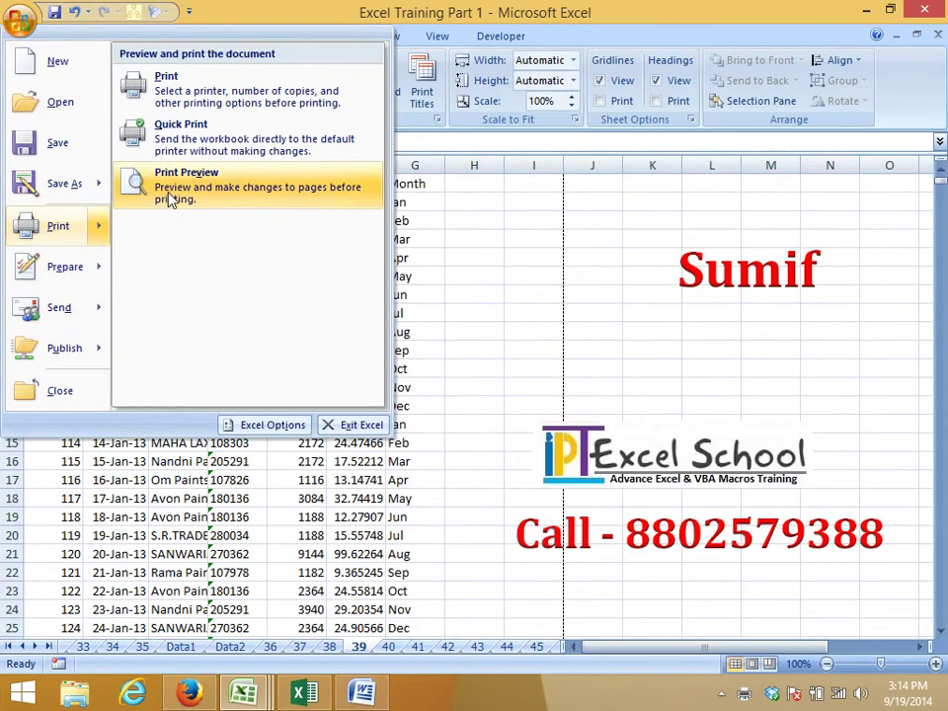
click(170, 201)
scroll(395, 445, down, 3)
click(375, 403)
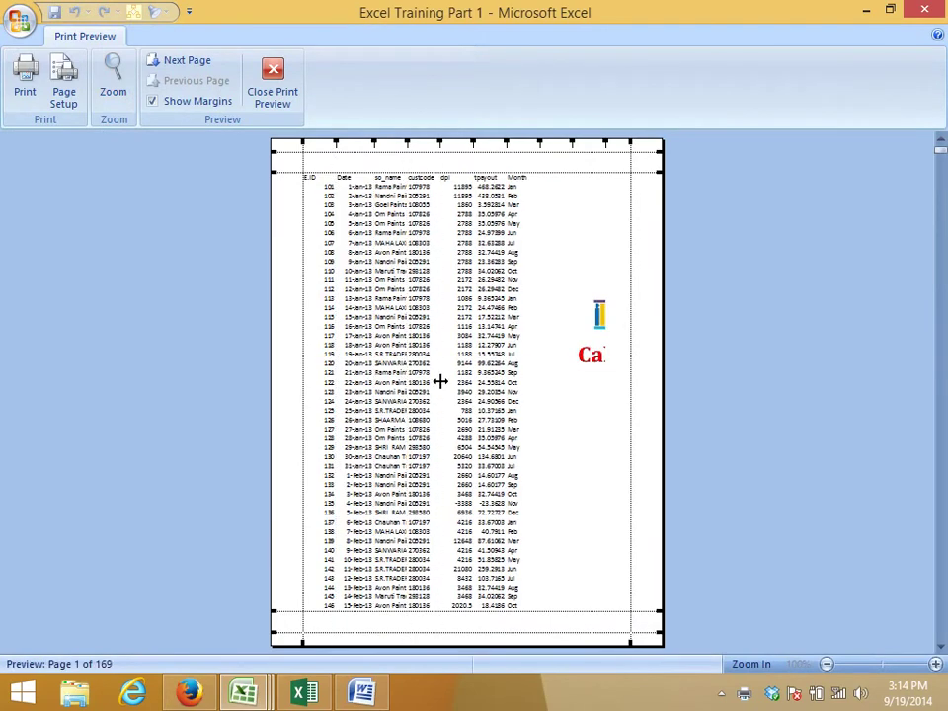
click(434, 344)
scroll(385, 494, down, 2)
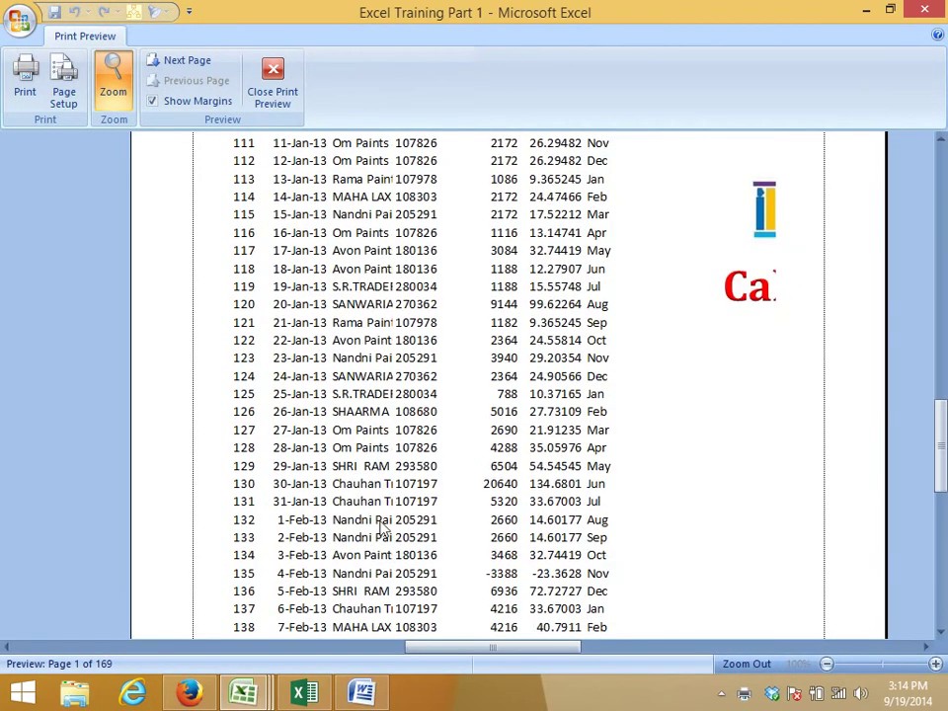
scroll(279, 648, down, 5)
scroll(279, 648, down, 5)
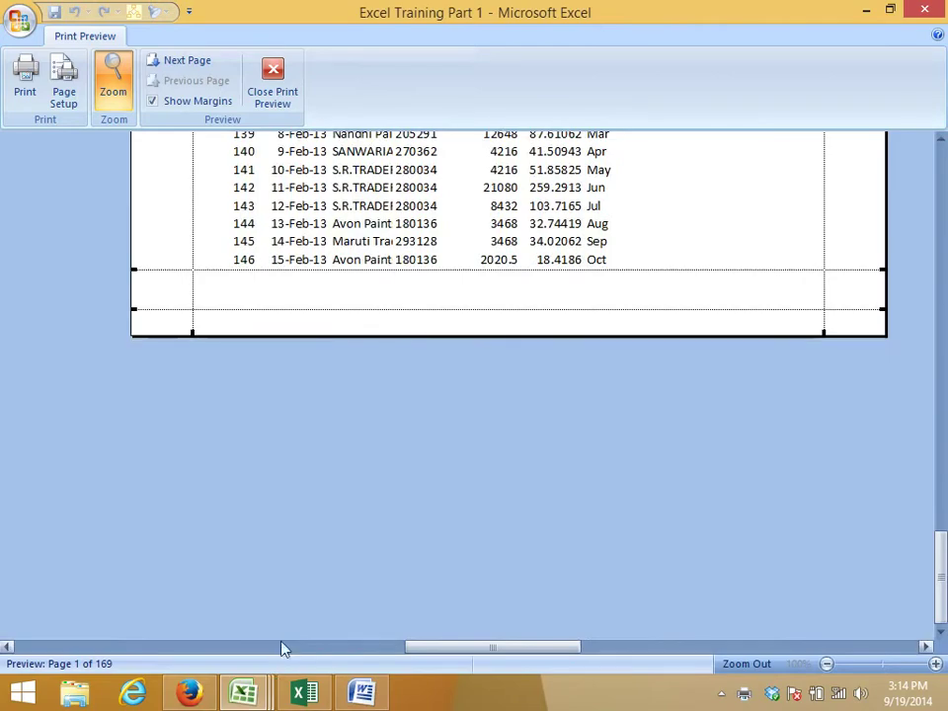
scroll(281, 649, up, 5)
click(180, 63)
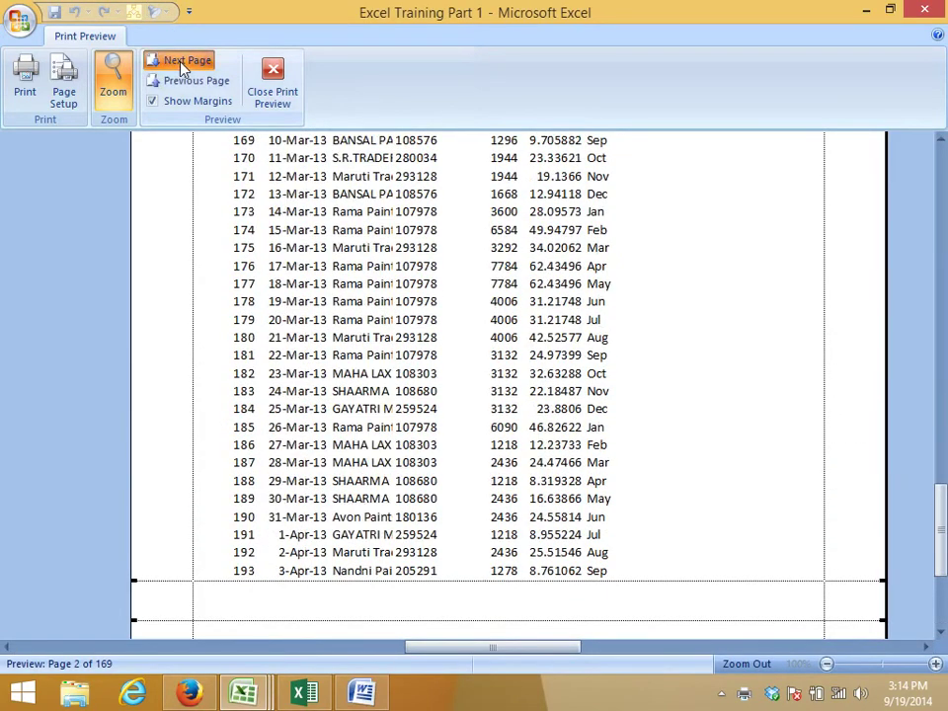
triple_click(181, 64)
click(180, 63)
key(Escape)
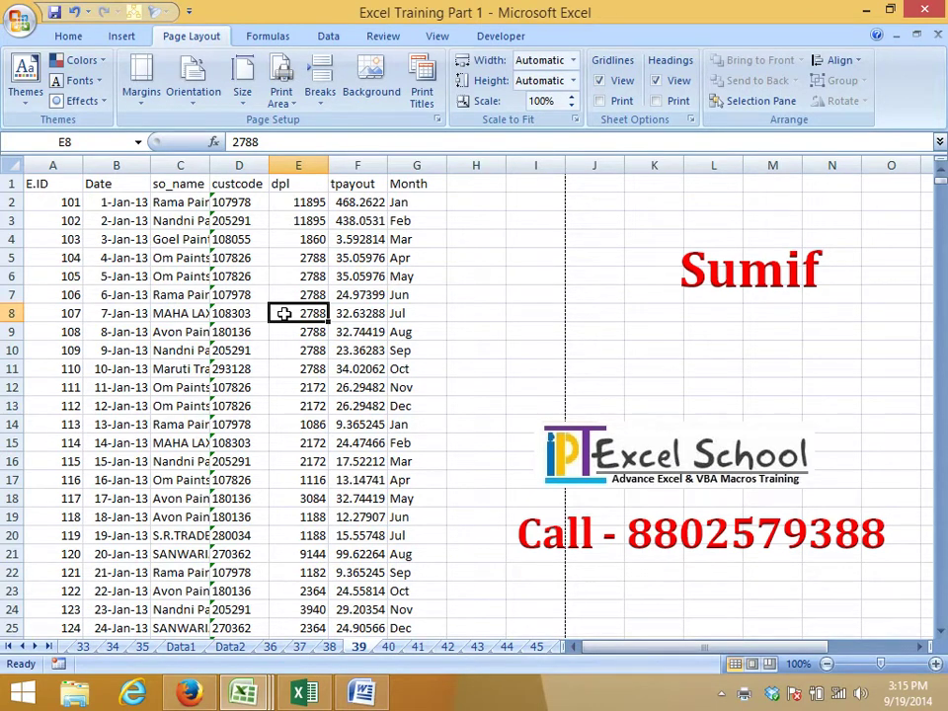
- Copy the whole E.ID-to-Month table from Excel Training Part 1 into the new workbook Book10
key(ctrl+n)
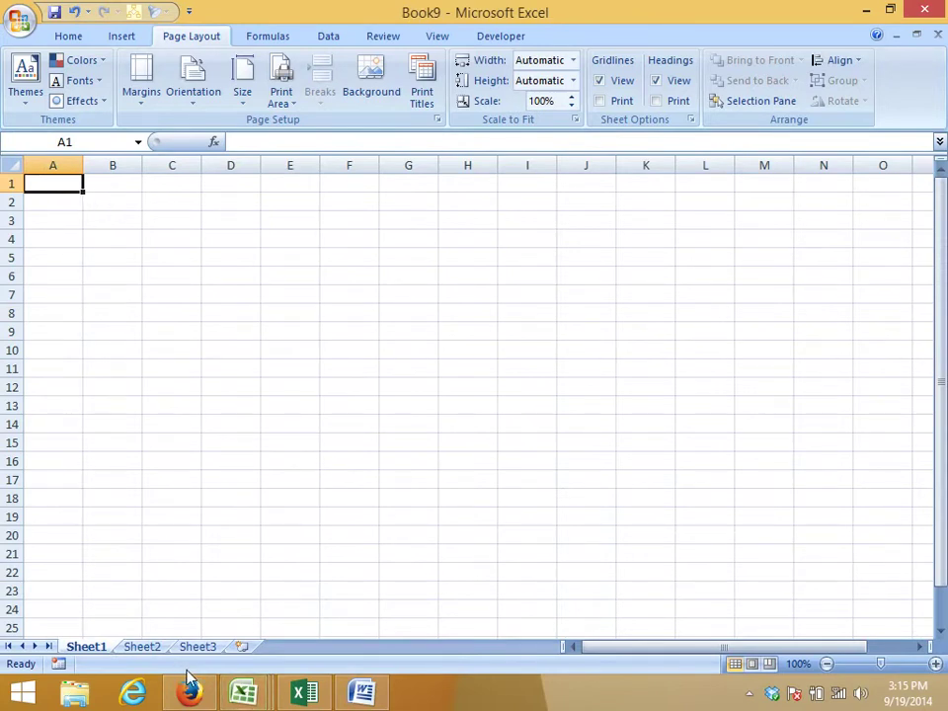
click(260, 691)
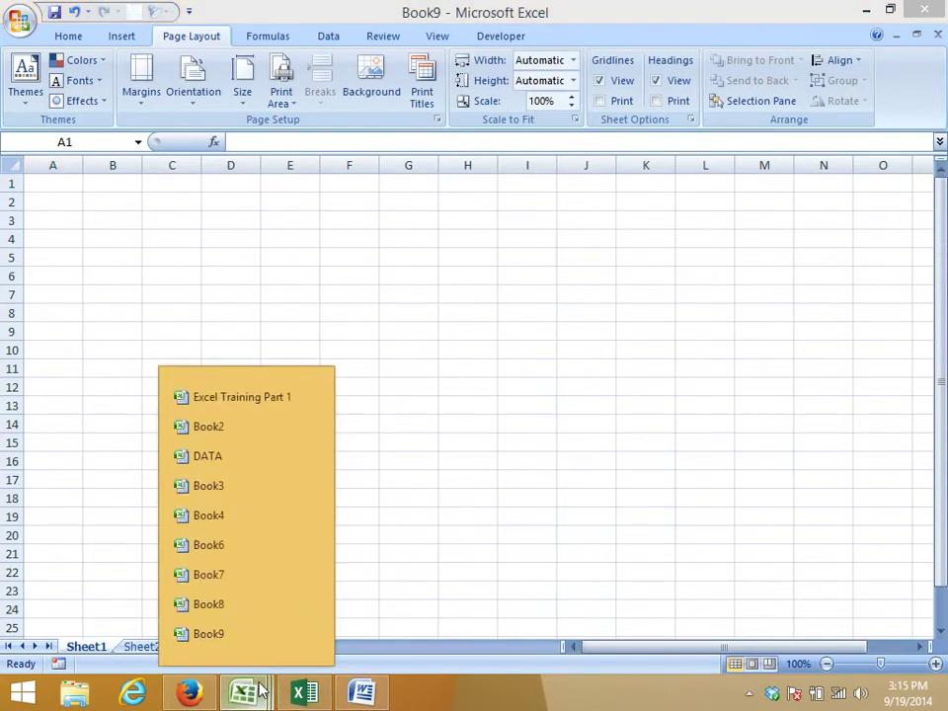
click(259, 398)
click(180, 186)
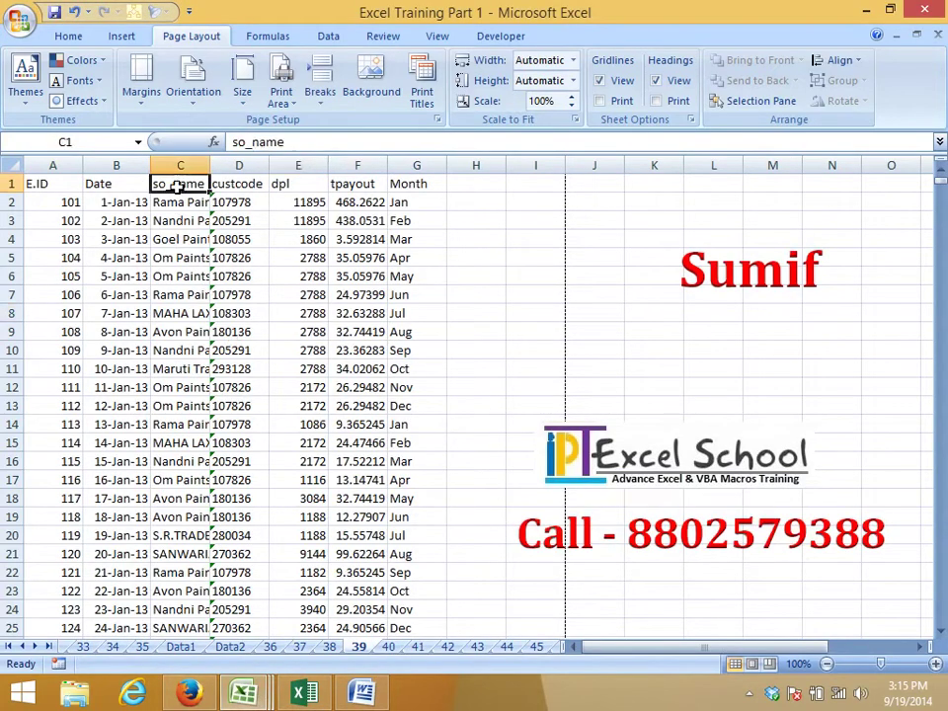
key(ctrl+Home)
key(ctrl+shift+Right)
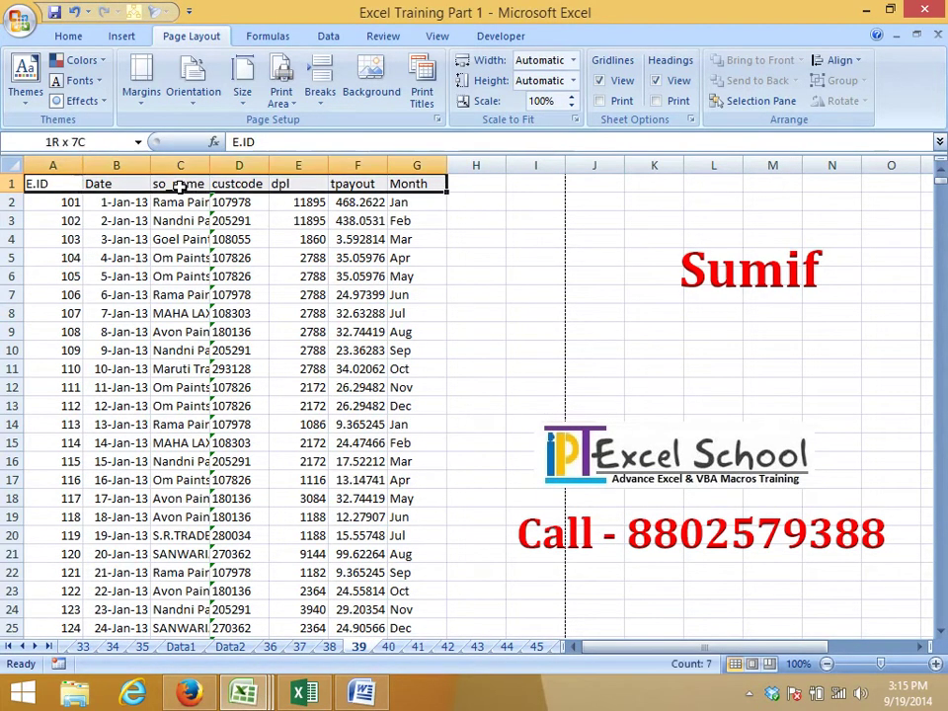
key(ctrl+shift+Down)
key(ctrl+c)
key(ctrl+Tab)
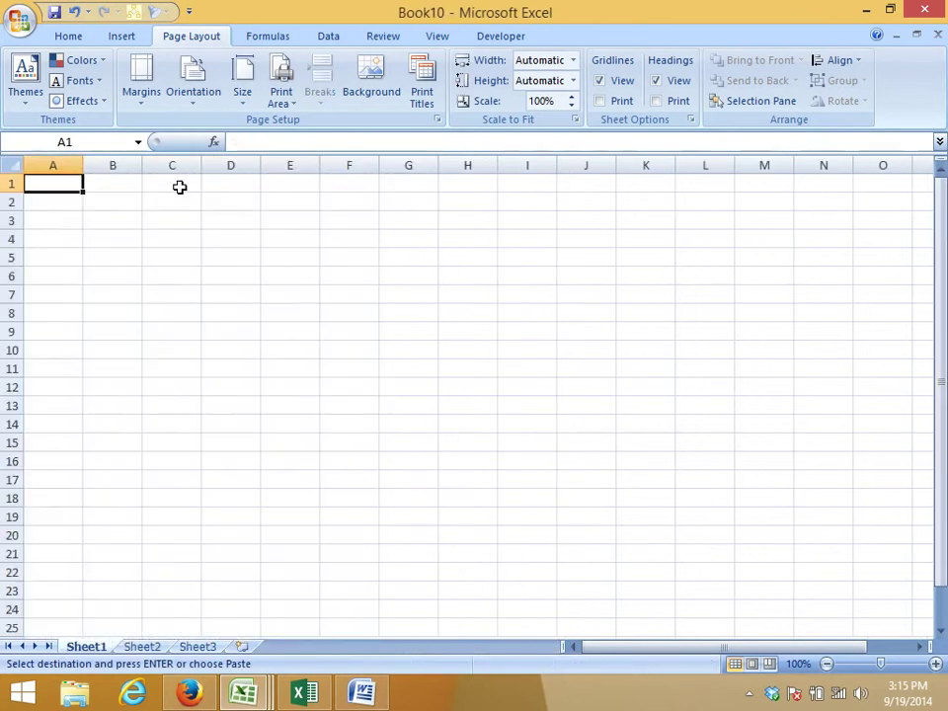
key(ctrl+v)
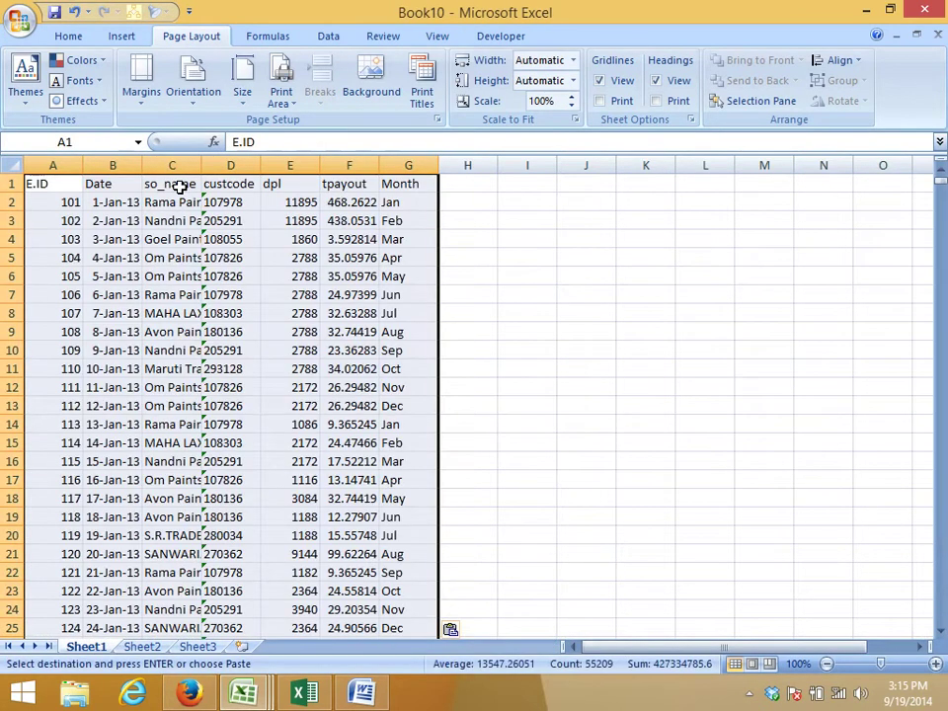
- Save Book10 to the Desktop as 'b1', then select headers and first record A1:F2
click(56, 14)
scroll(237, 212, down, 3)
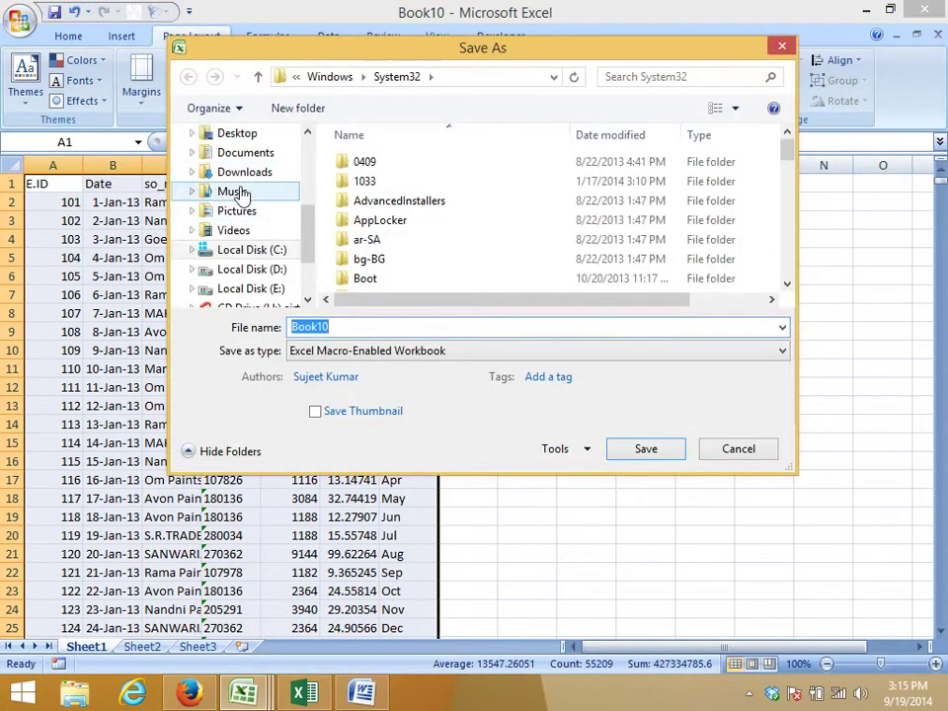
scroll(301, 197, up, 3)
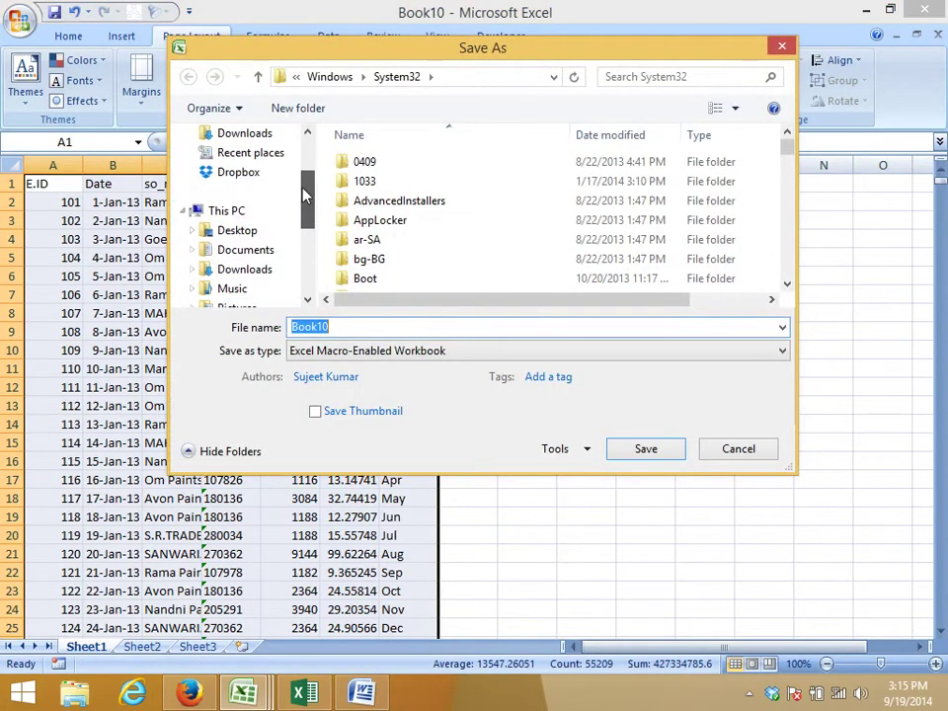
click(284, 234)
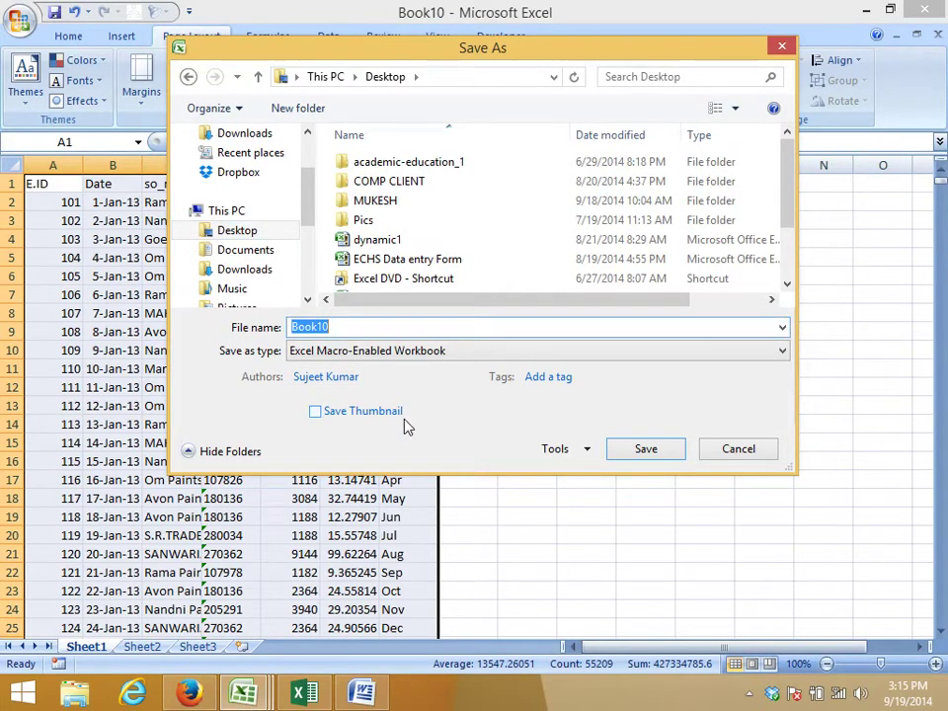
text(d)
key(BackSpace)
text(b)
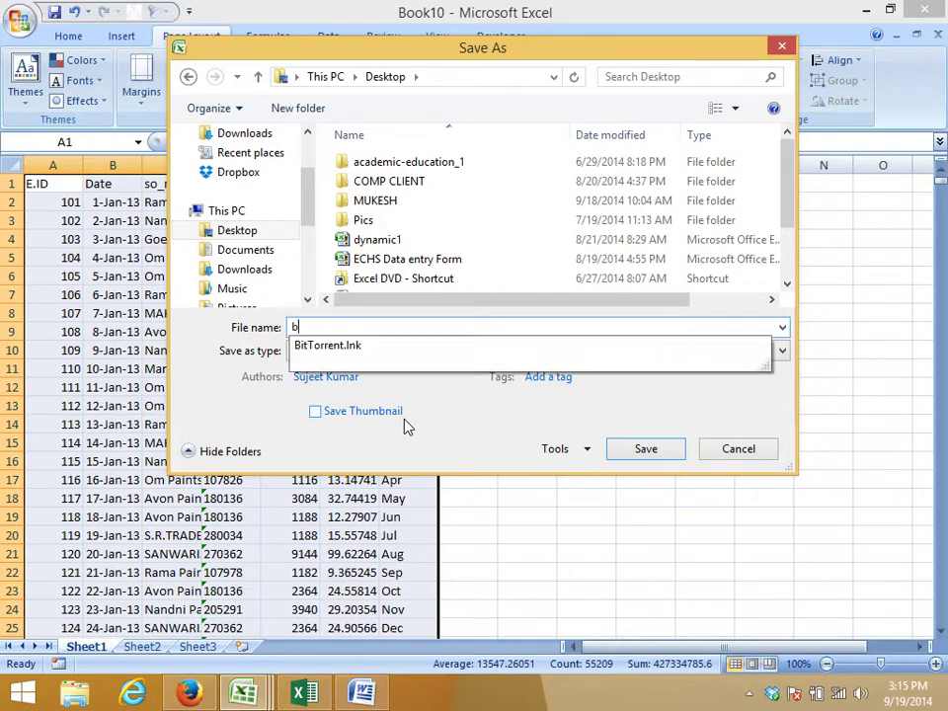
text(1)
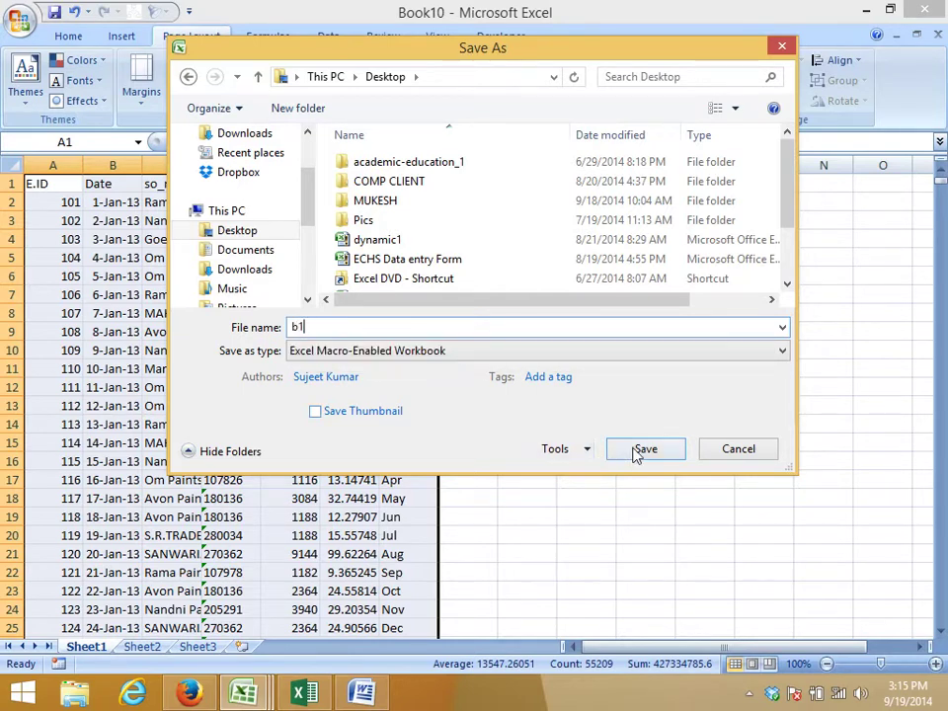
click(644, 449)
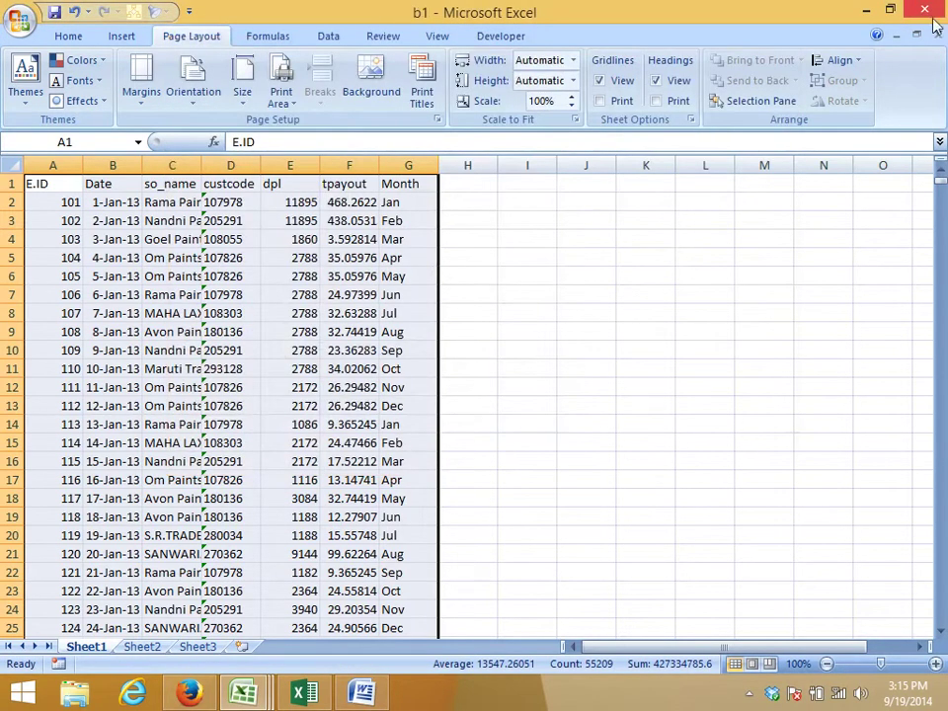
drag(76, 184, 362, 201)
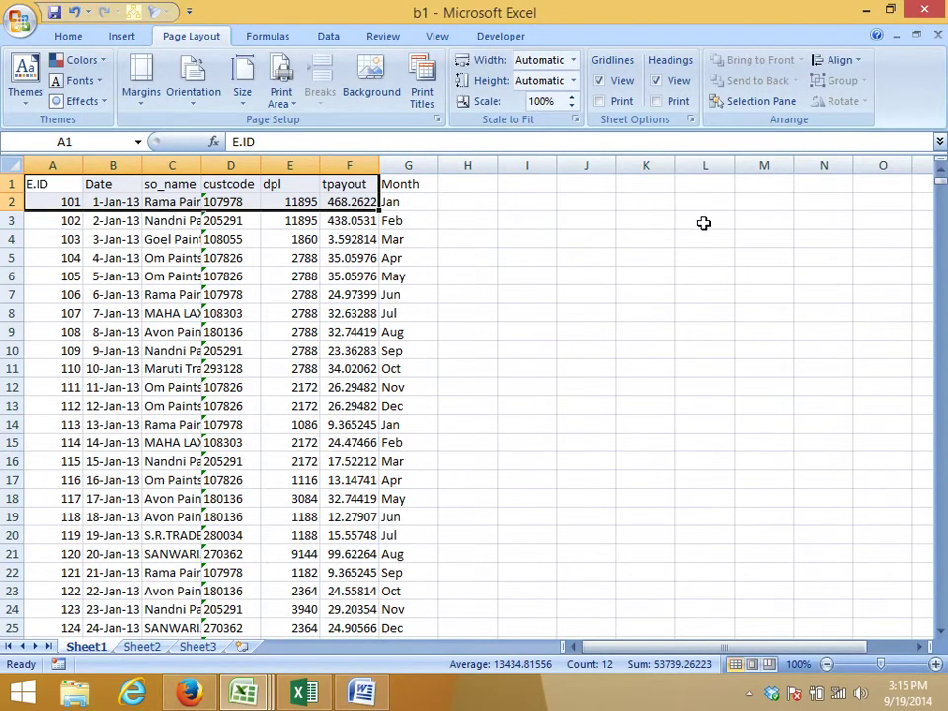
- Launch Word 2007 via search and delete the old 21st-to-24th date lines
key(super)
text(w)
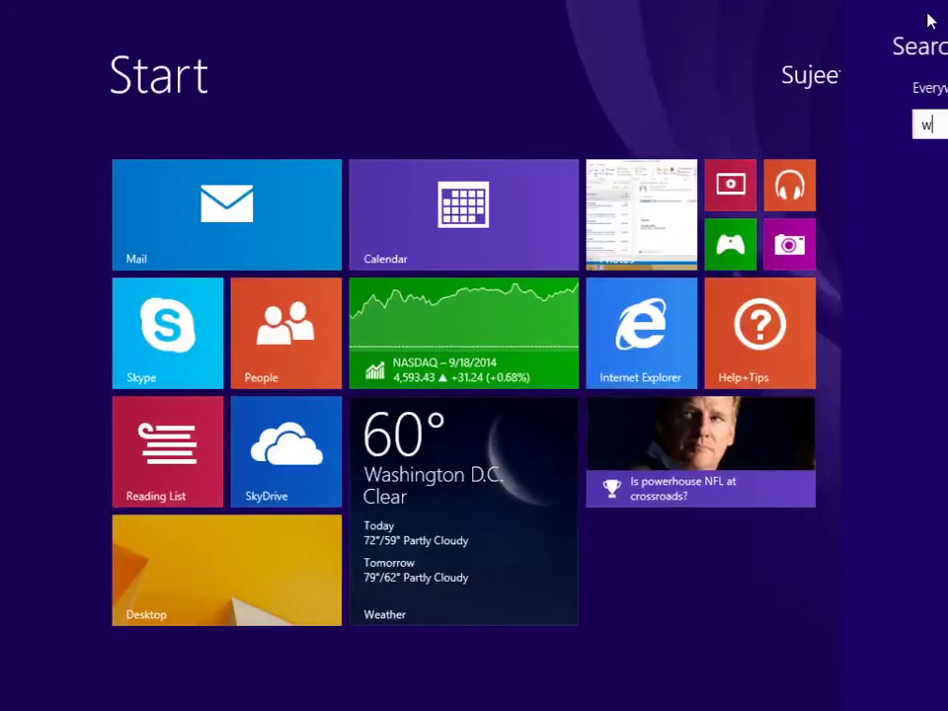
text(ord 2007)
key(Return)
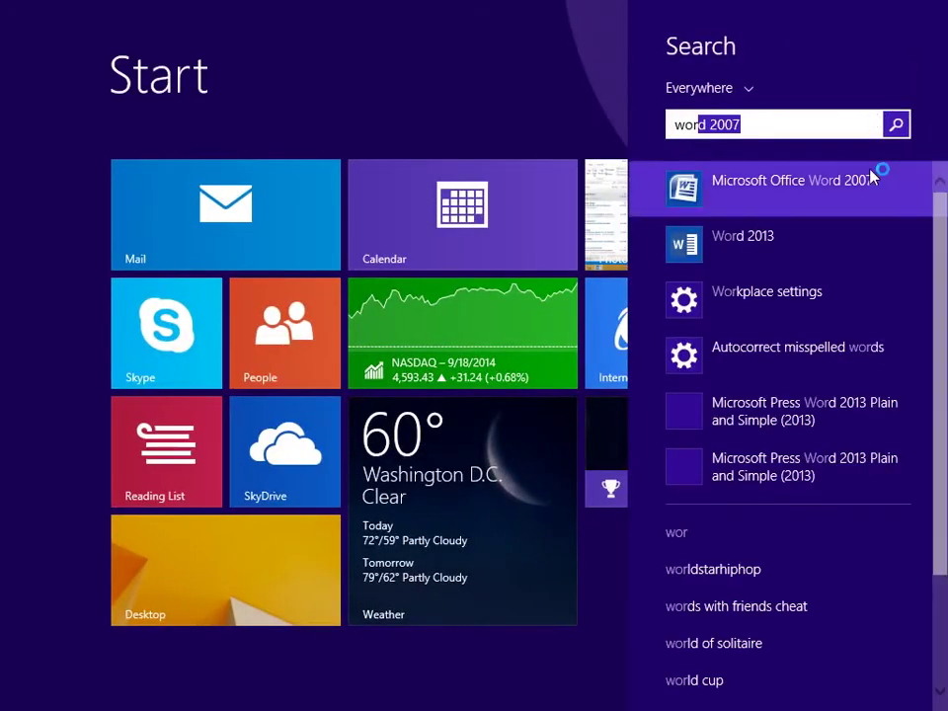
drag(226, 535, 3, 237)
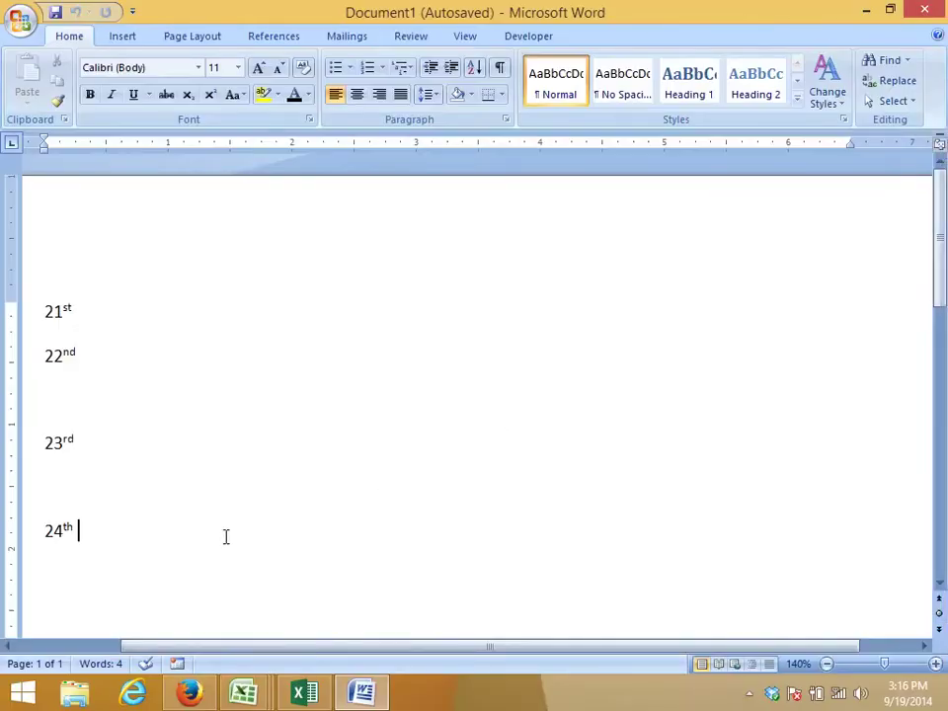
key(Delete)
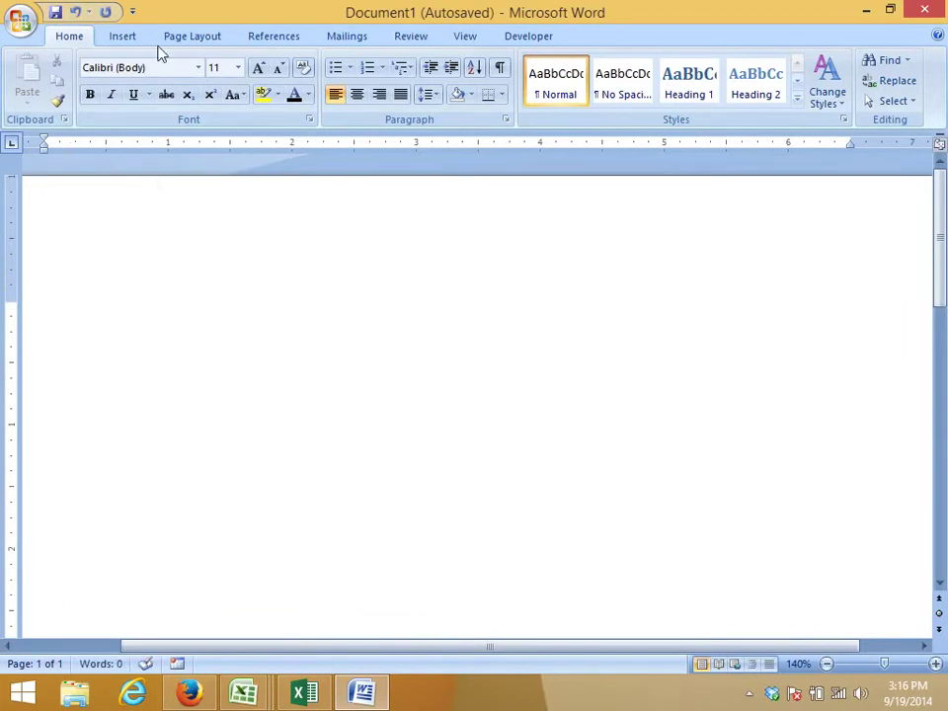
- Create a new blank document and show the Start Mail Merge document types
key(ctrl+n)
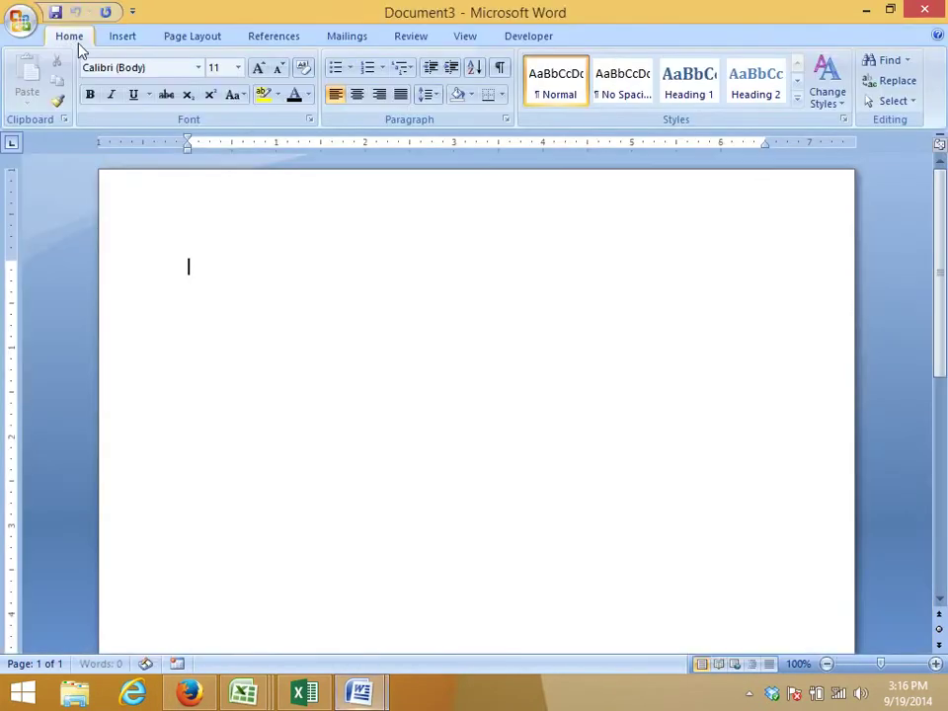
click(346, 37)
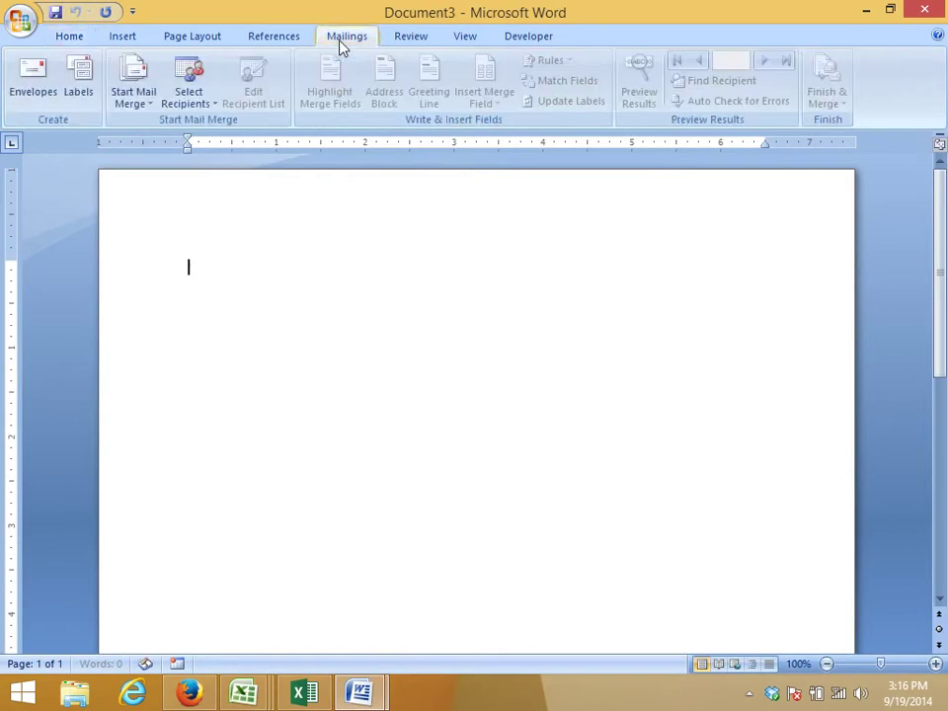
click(150, 102)
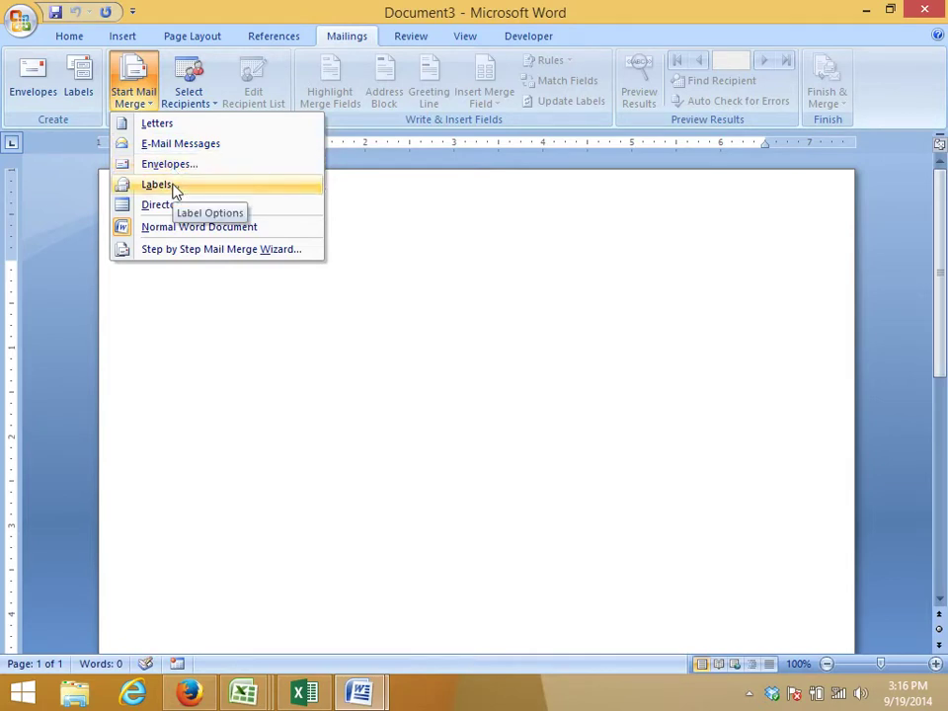
- Make Document3 a Letters merge using Sheet1$ of Desktop\b1 as the recipient list
click(183, 126)
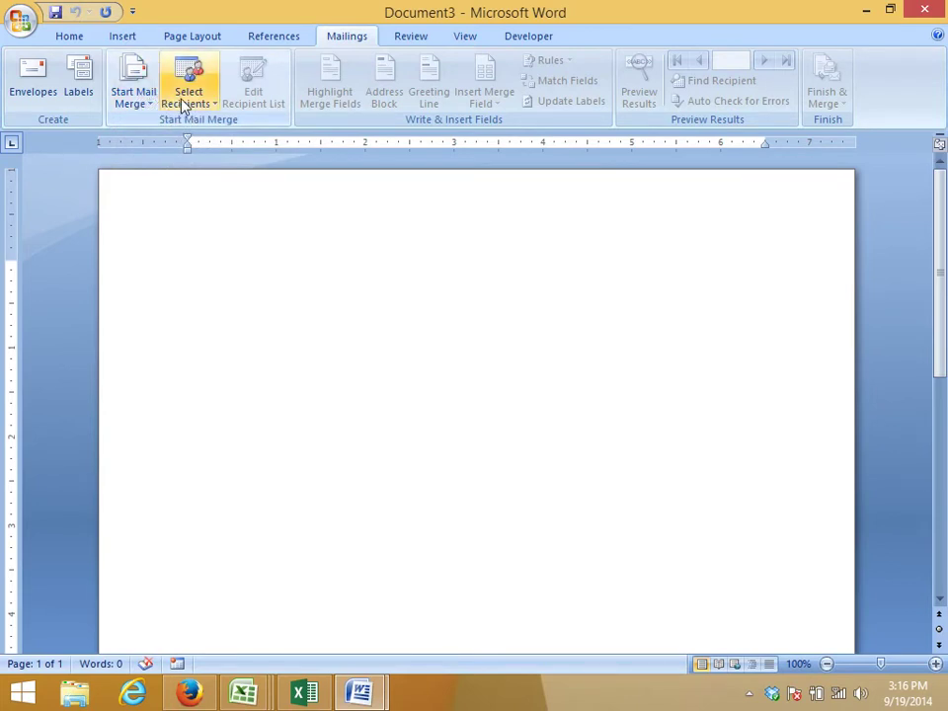
click(186, 104)
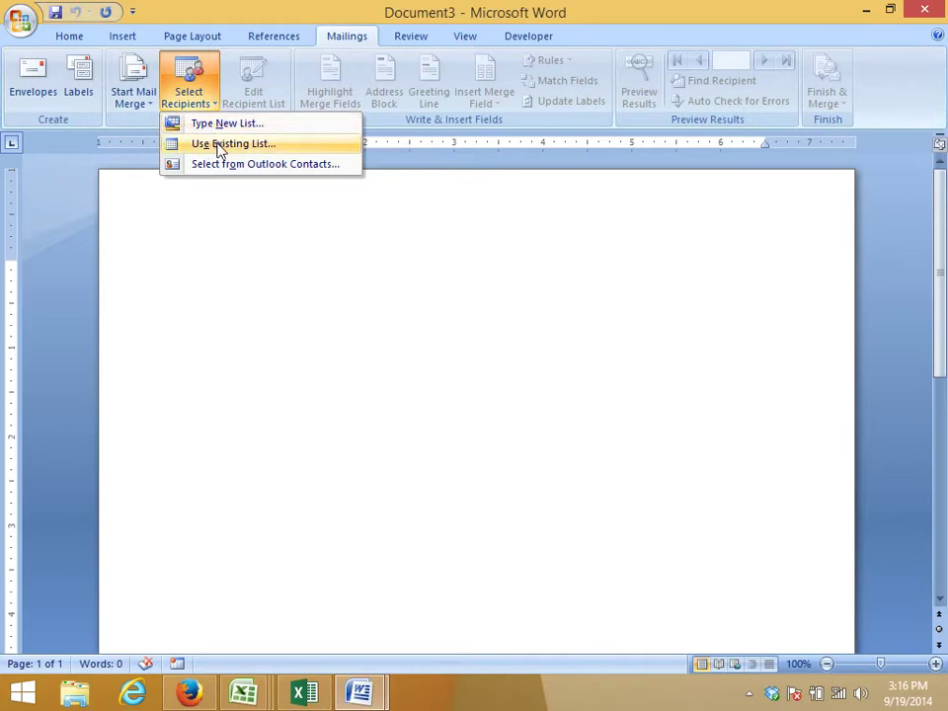
click(219, 145)
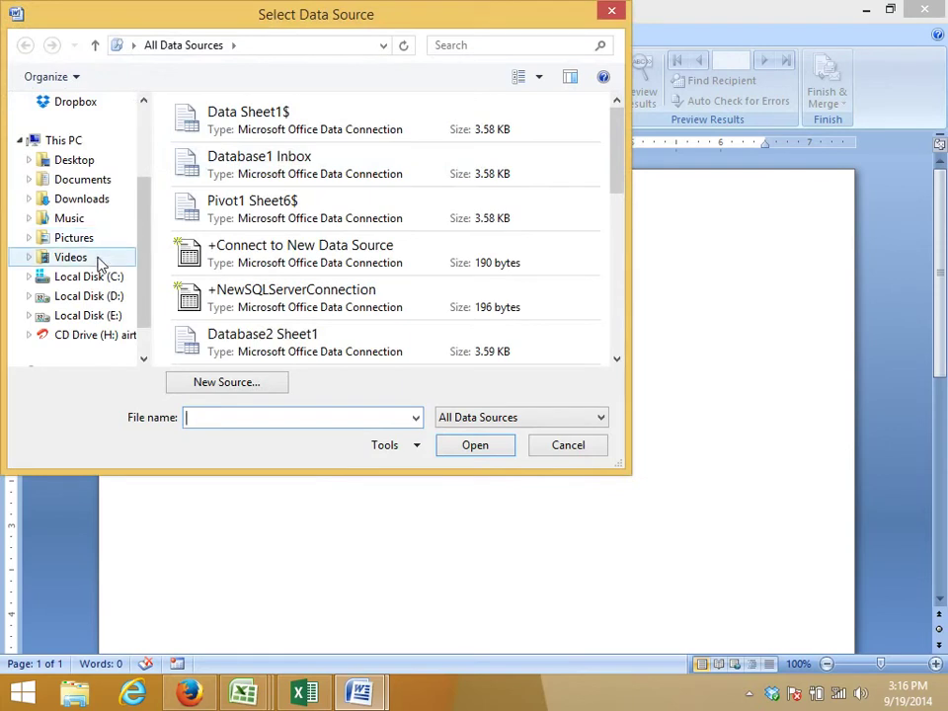
click(87, 161)
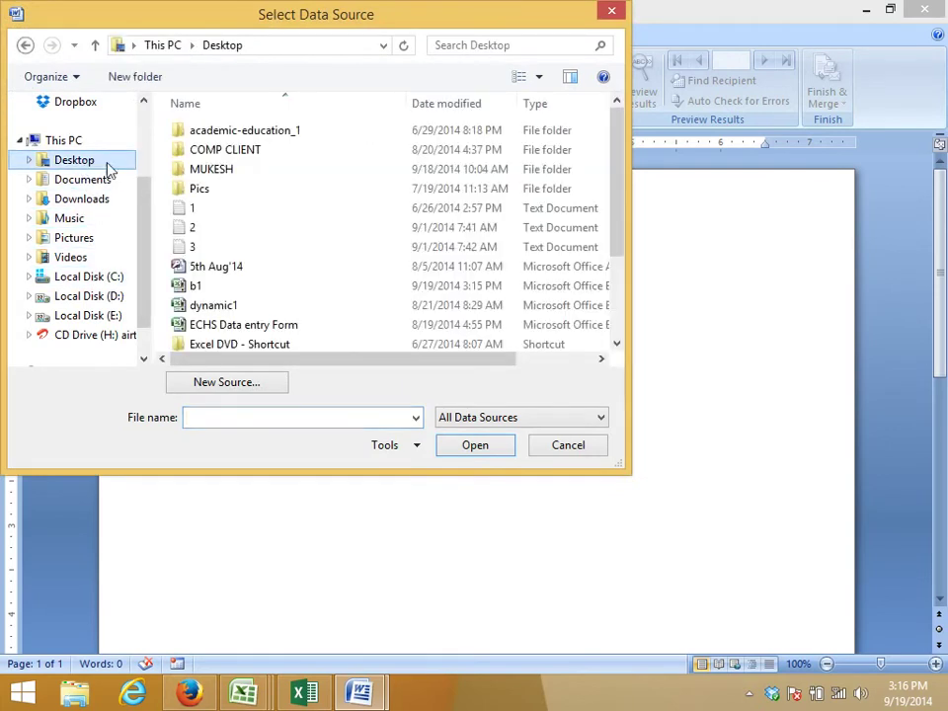
click(199, 190)
click(197, 286)
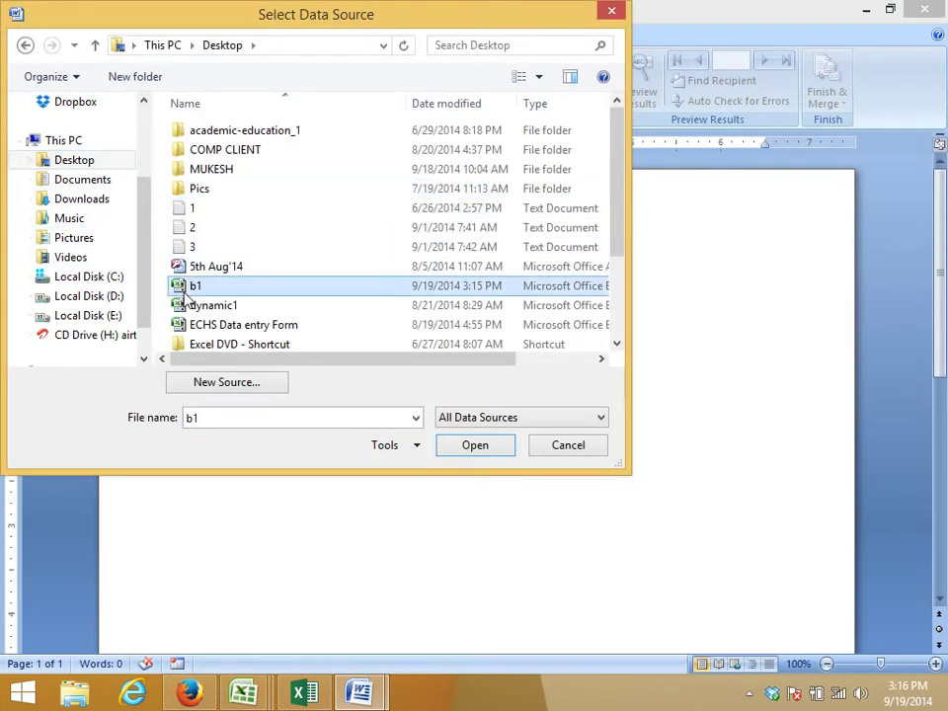
click(469, 445)
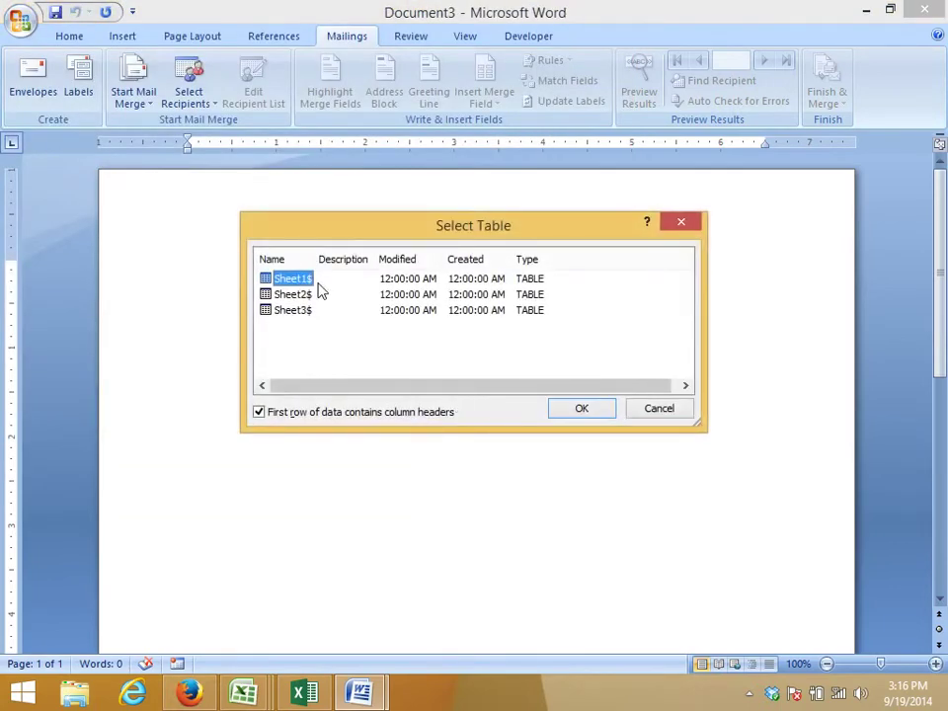
click(583, 413)
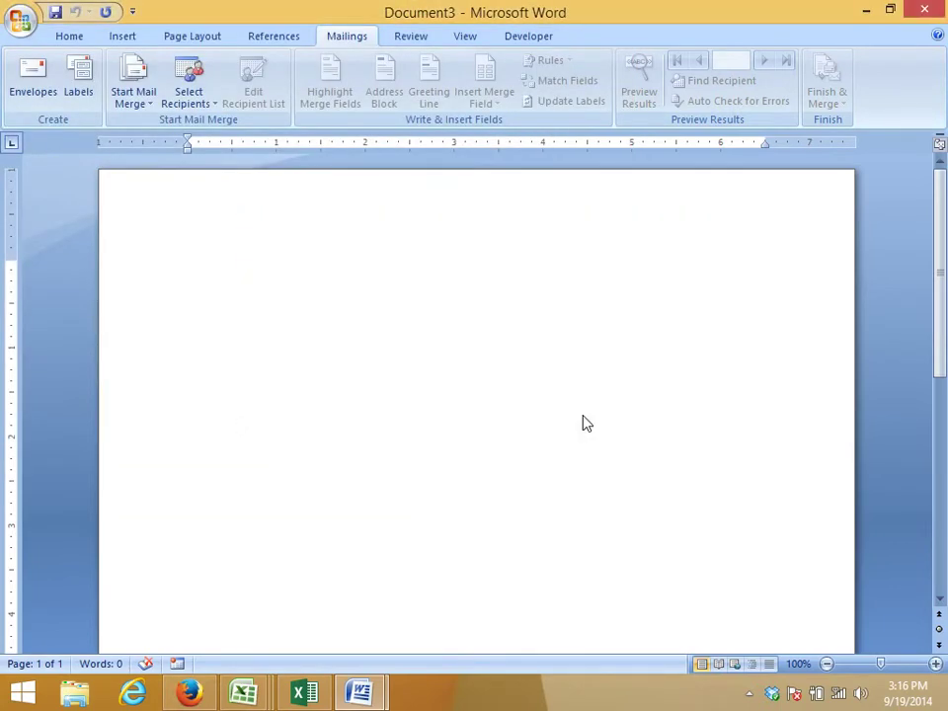
click(184, 92)
- Review the b1 sales records in Edit Recipient List, then close the list
click(233, 289)
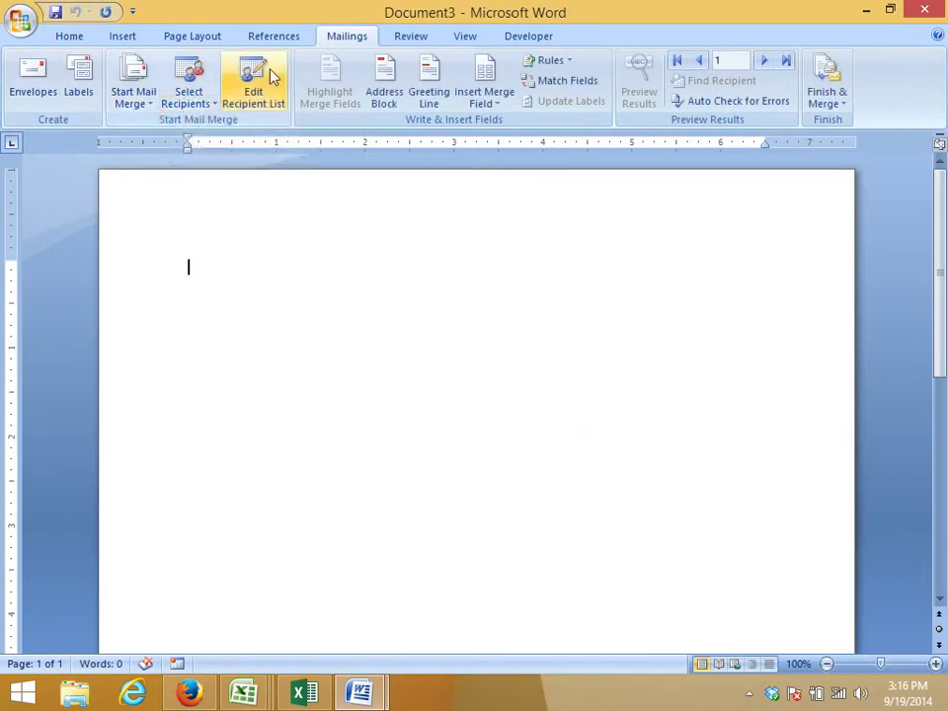
click(271, 74)
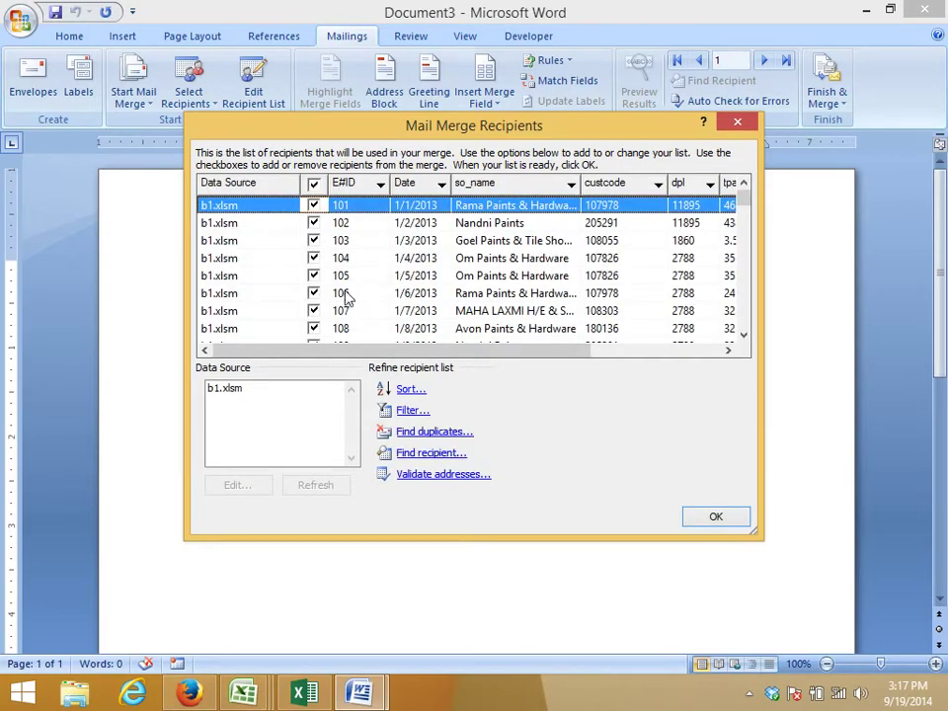
click(743, 121)
- Write the 'EID :' label followed by the «EID» merge field
click(499, 103)
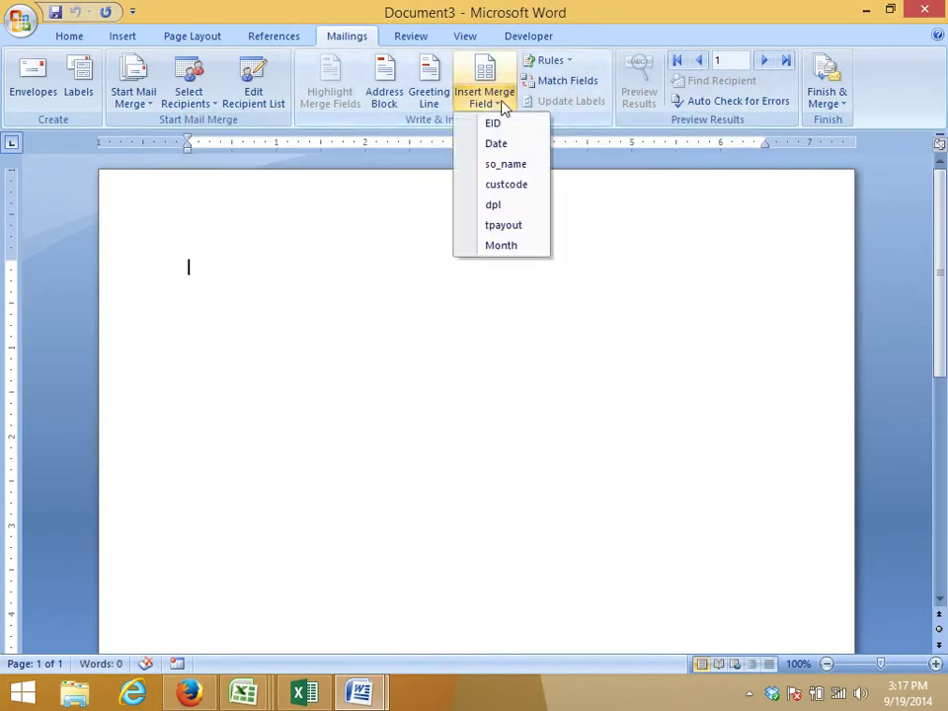
click(506, 126)
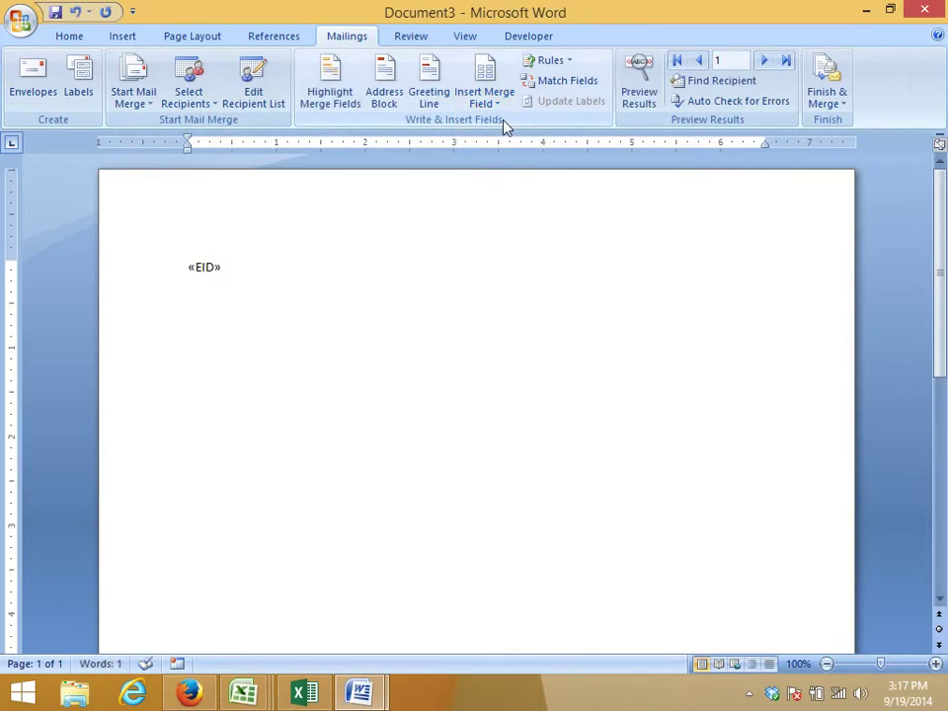
key(Return)
key(BackSpace)
key(BackSpace)
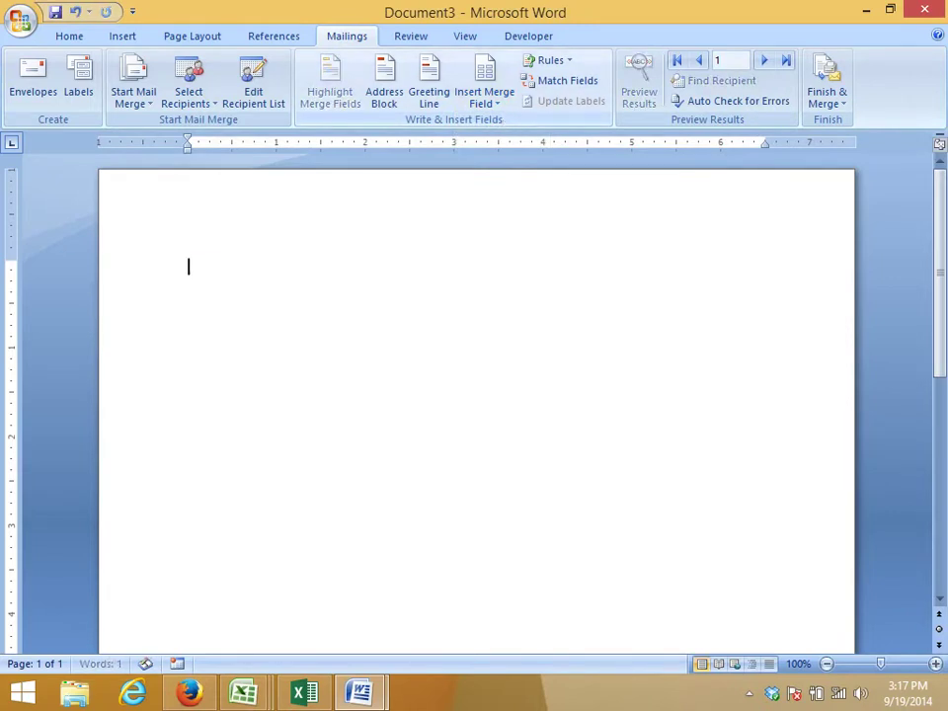
text(EID)
key(Return)
text(:-)
click(485, 98)
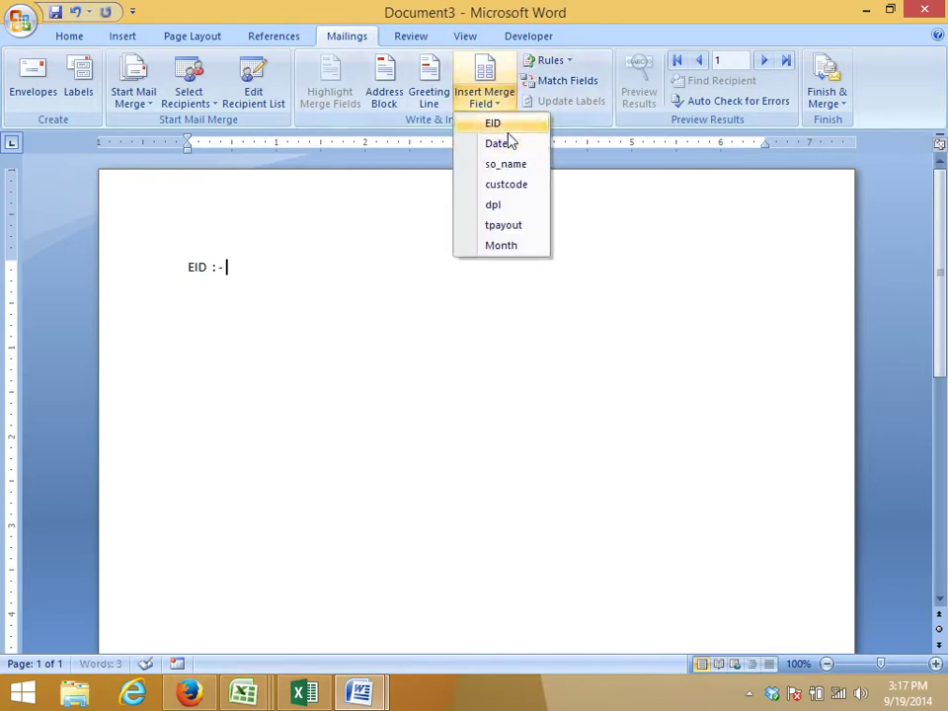
click(508, 133)
key(Return)
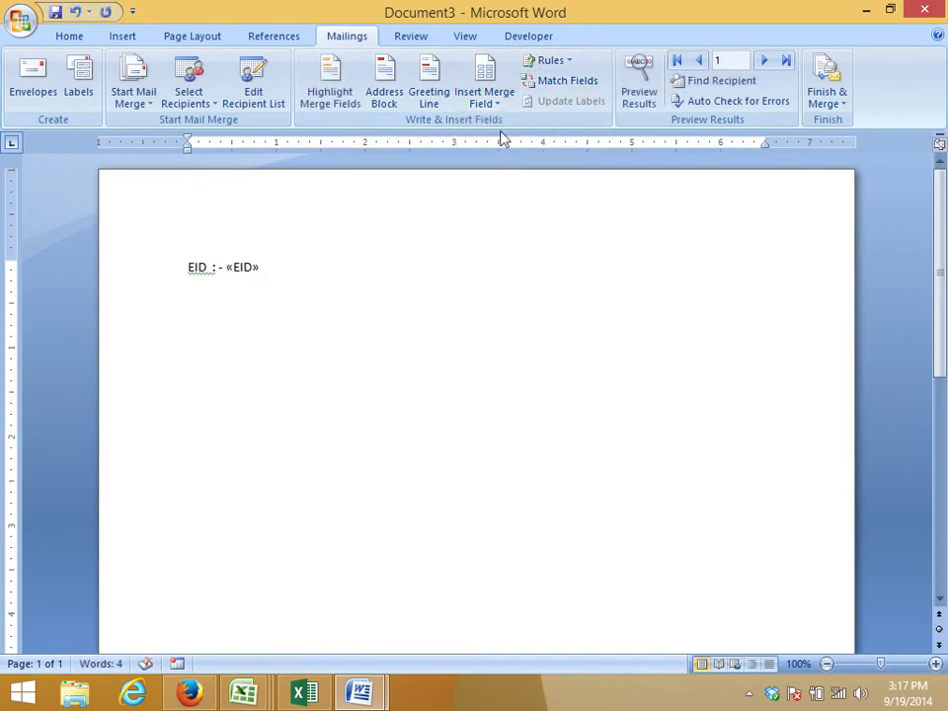
- Add a 'Date : -' line followed by the «Date» merge field
click(485, 95)
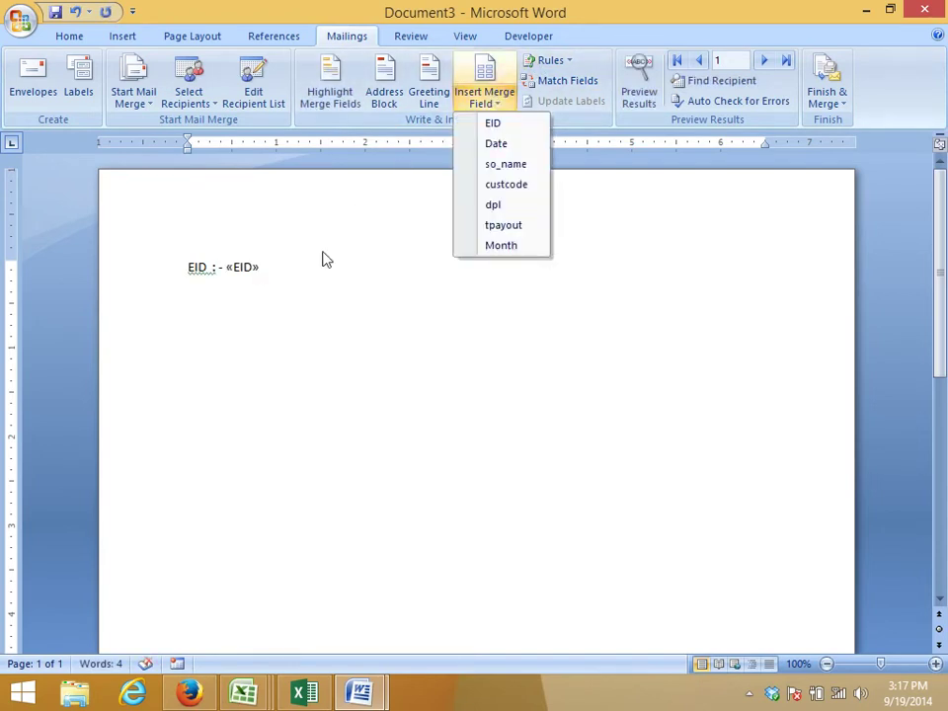
click(265, 298)
text(Date)
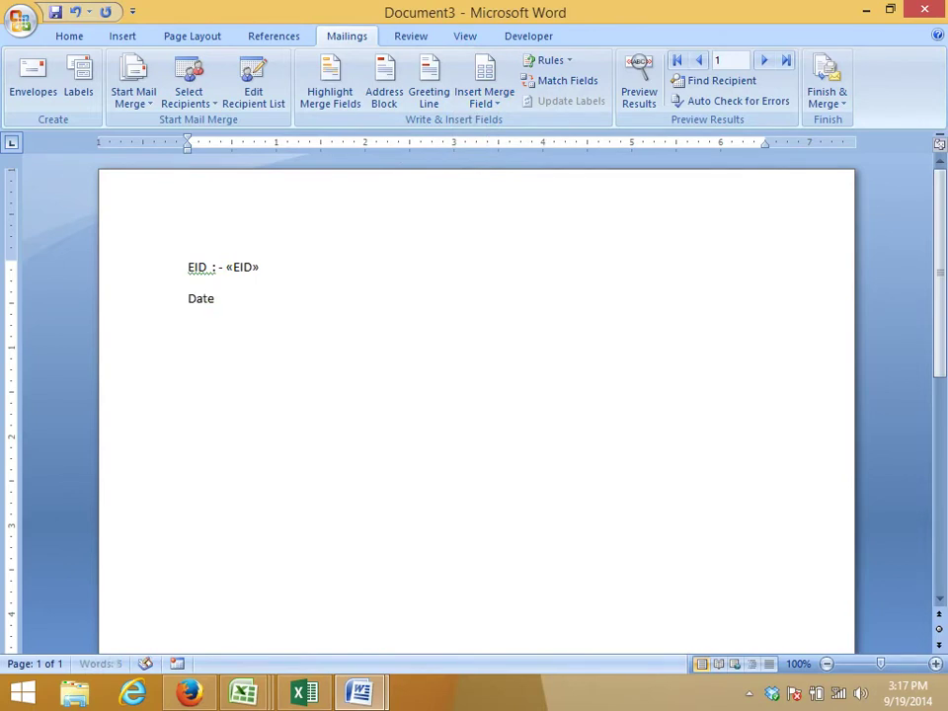
text( : -)
click(485, 96)
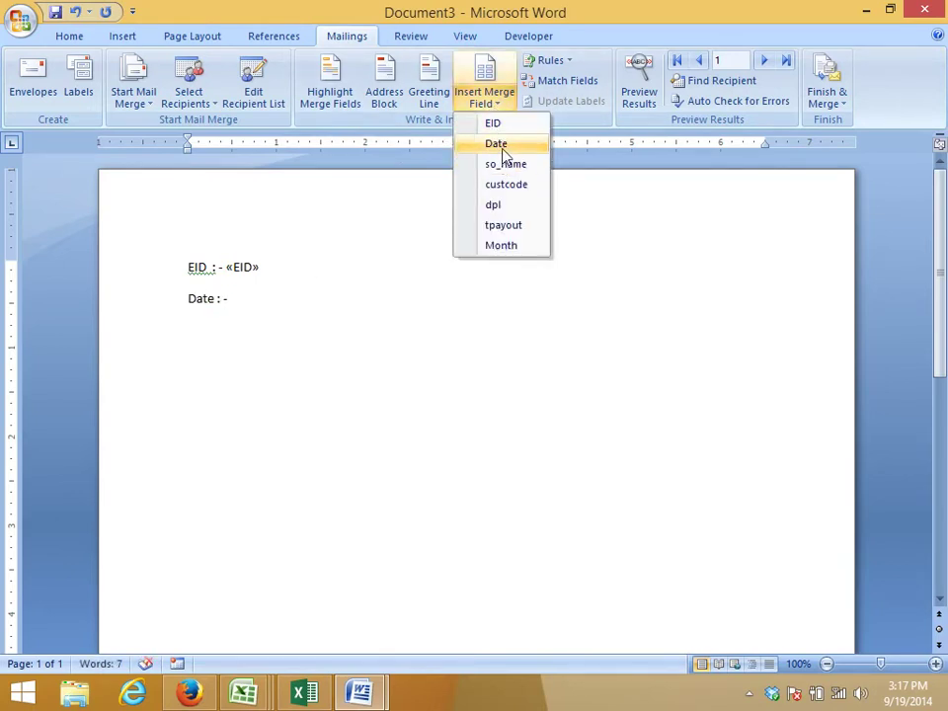
click(496, 144)
key(Return)
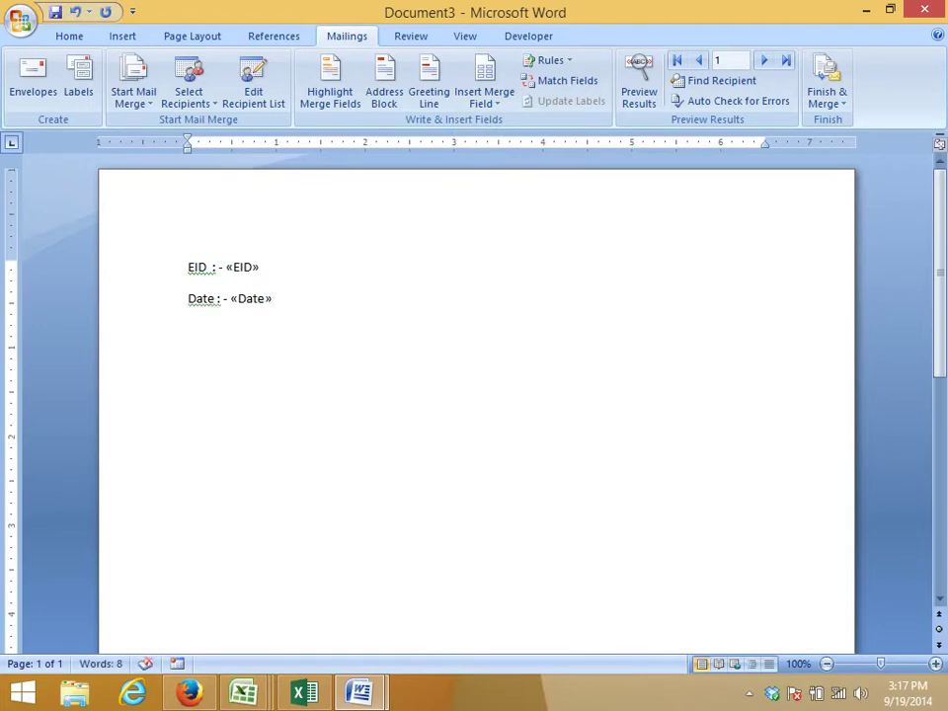
- Add a 'Name : -' line followed by the «so_name» merge field
click(486, 98)
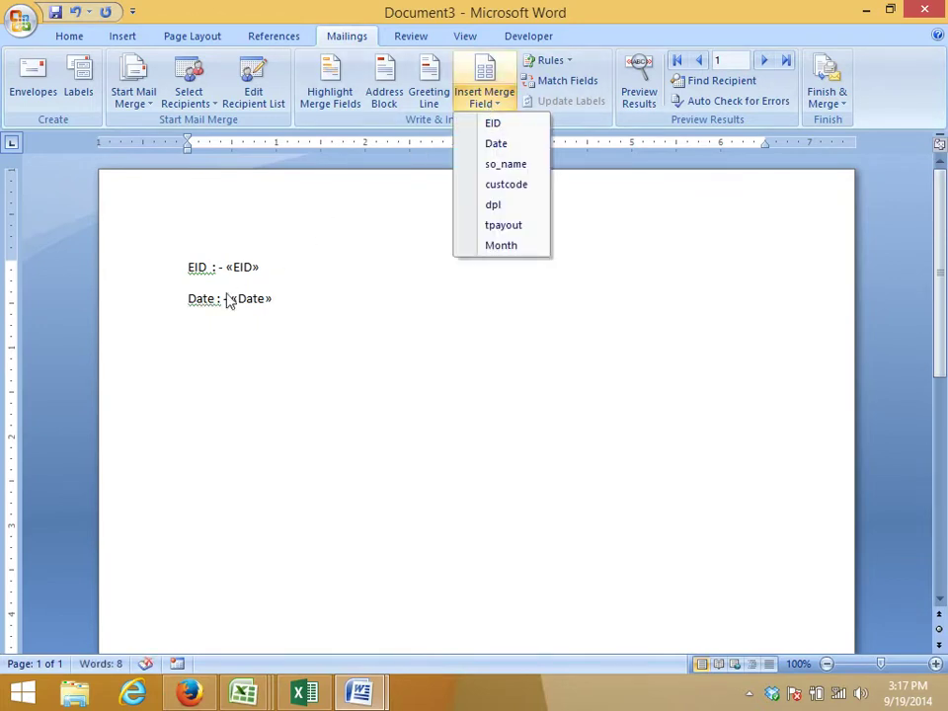
click(183, 327)
text(Na)
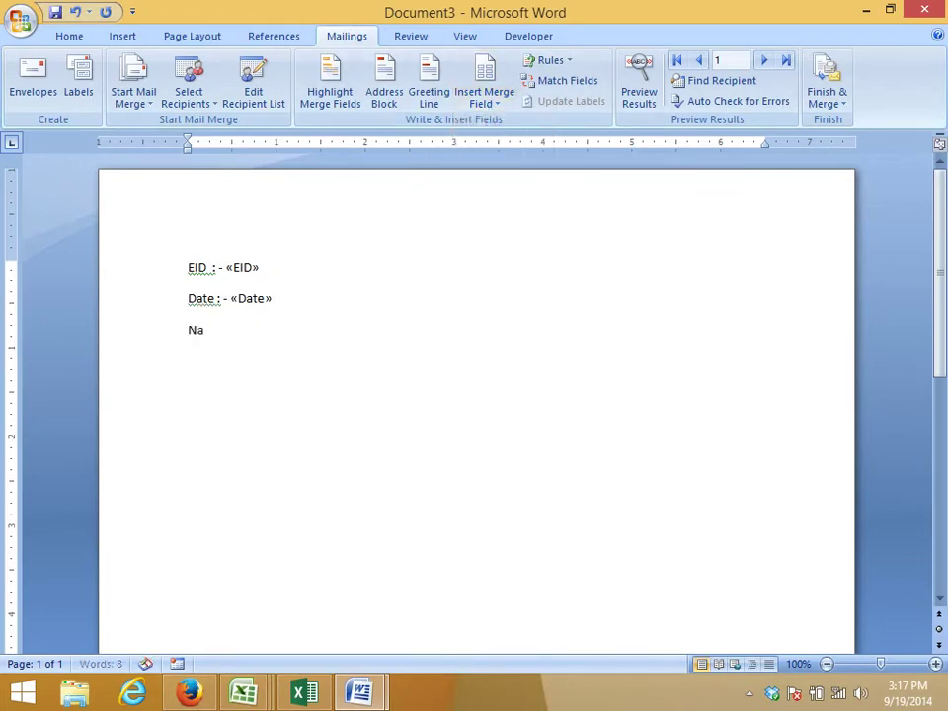
text(me : -)
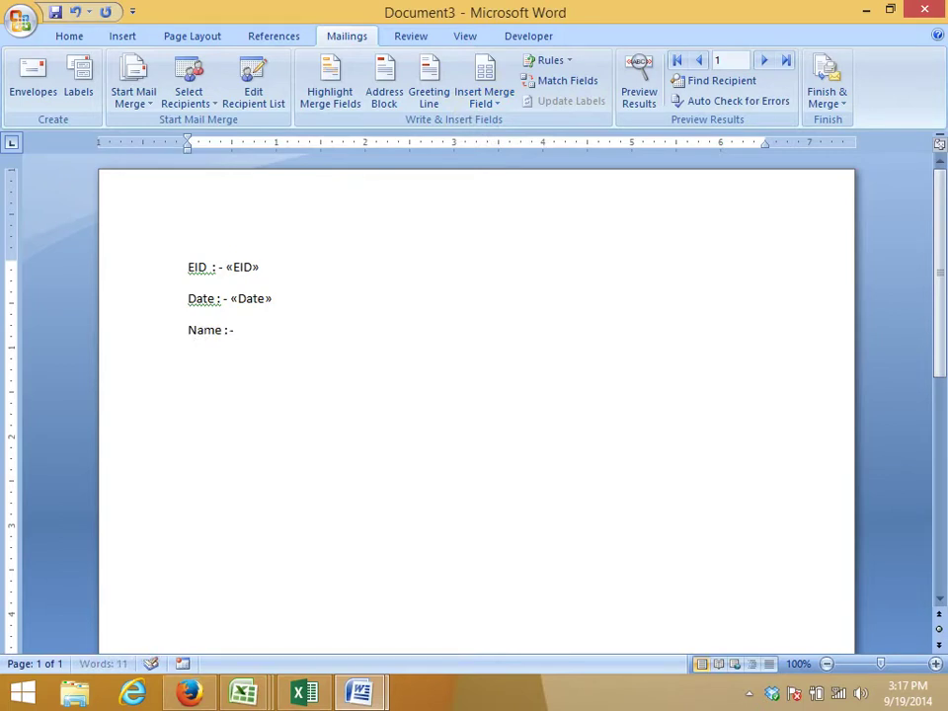
click(484, 98)
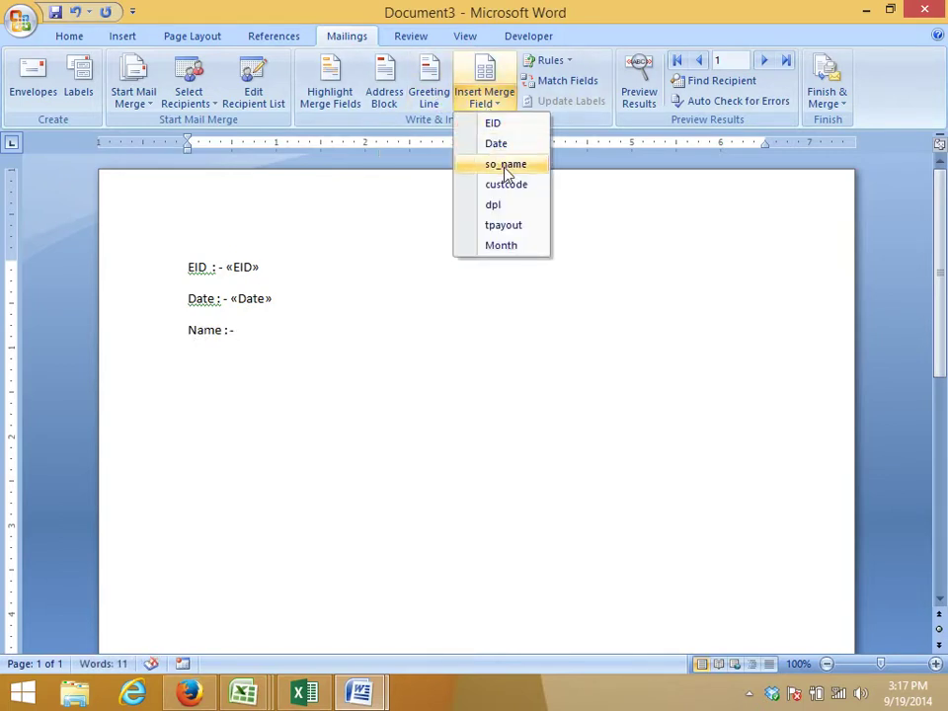
click(506, 163)
key(Return)
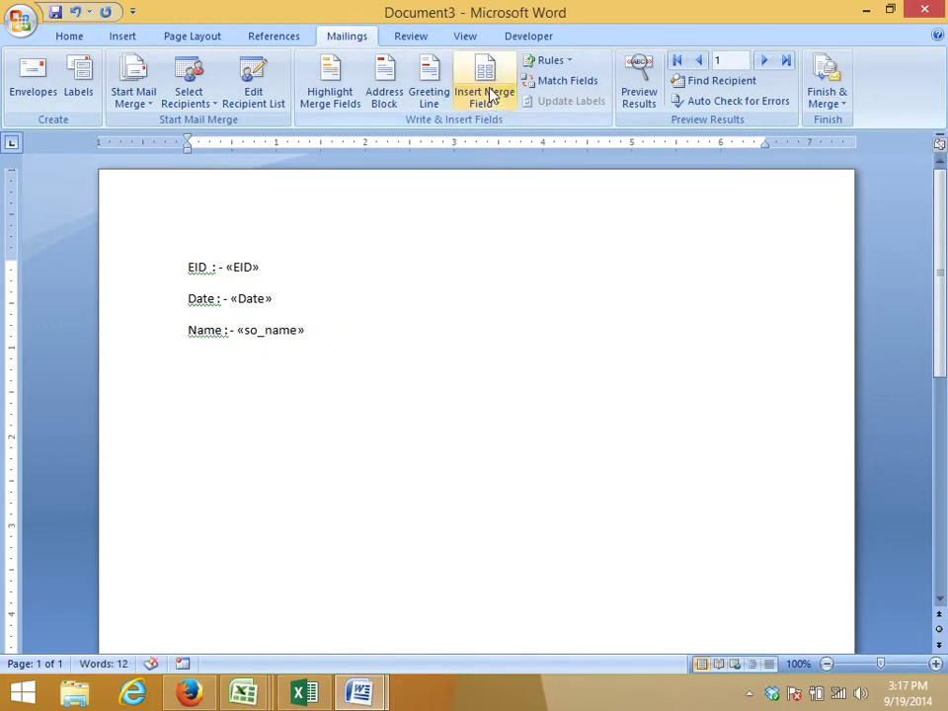
click(483, 97)
- Add a 'Code : -' line followed by the «custcode» merge field
click(202, 353)
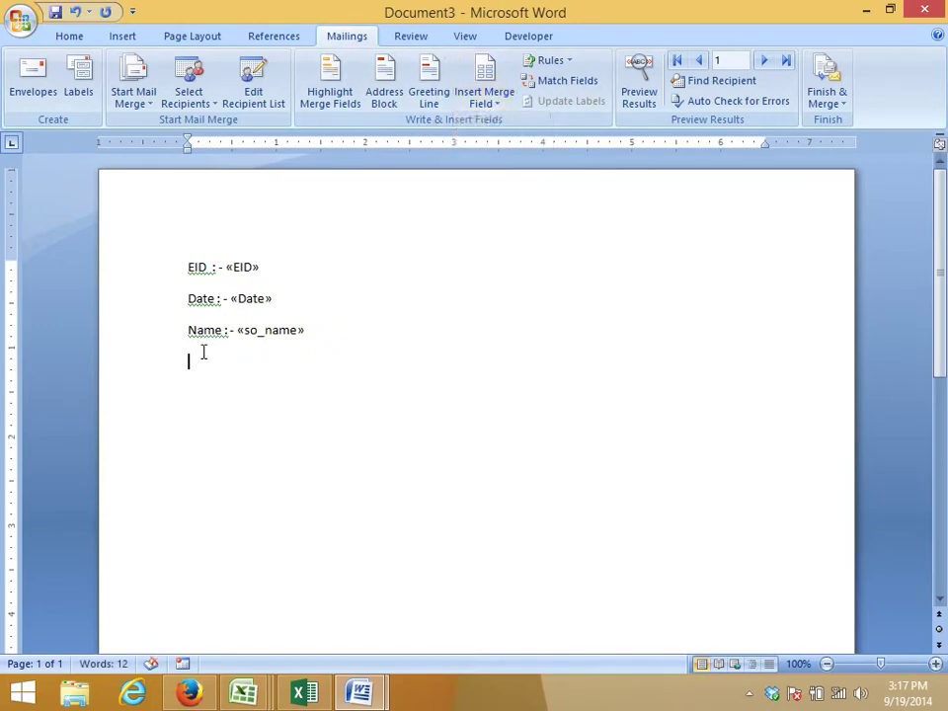
text(Code)
text( : -)
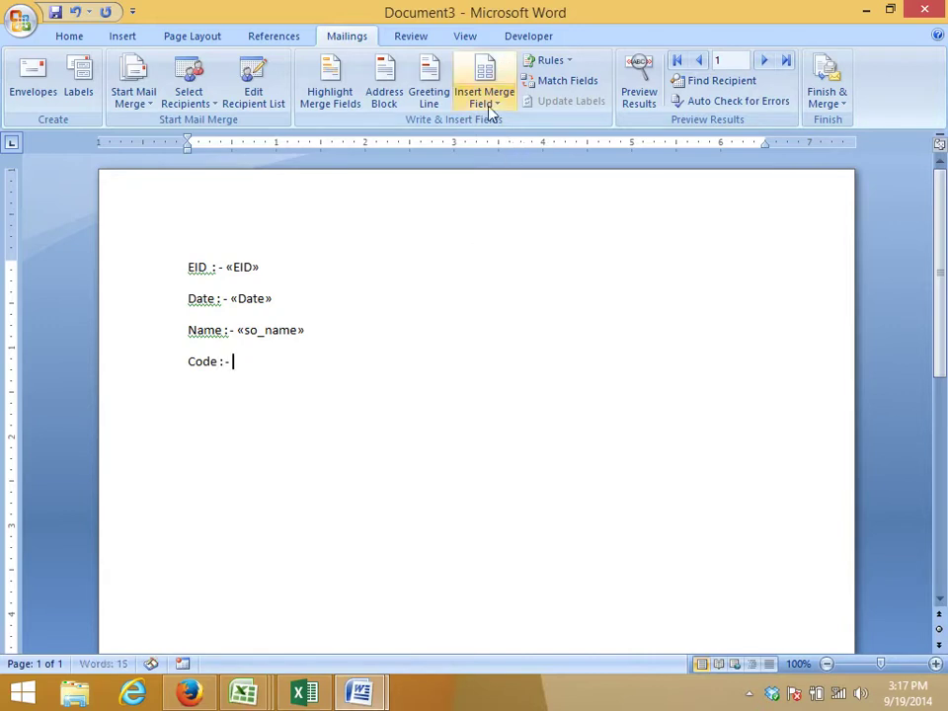
click(485, 98)
click(507, 186)
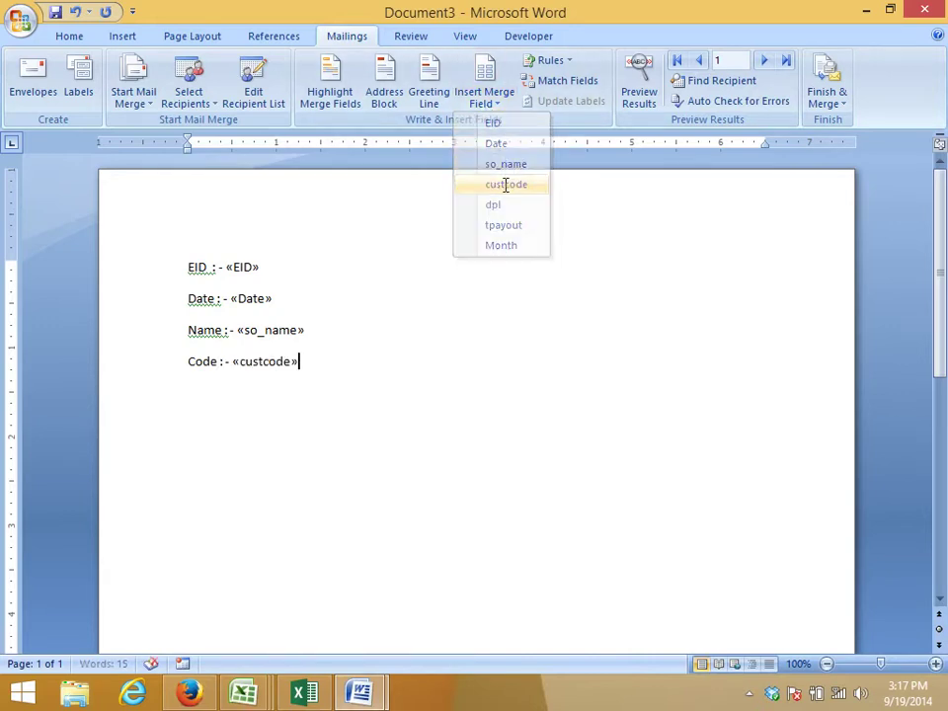
key(Return)
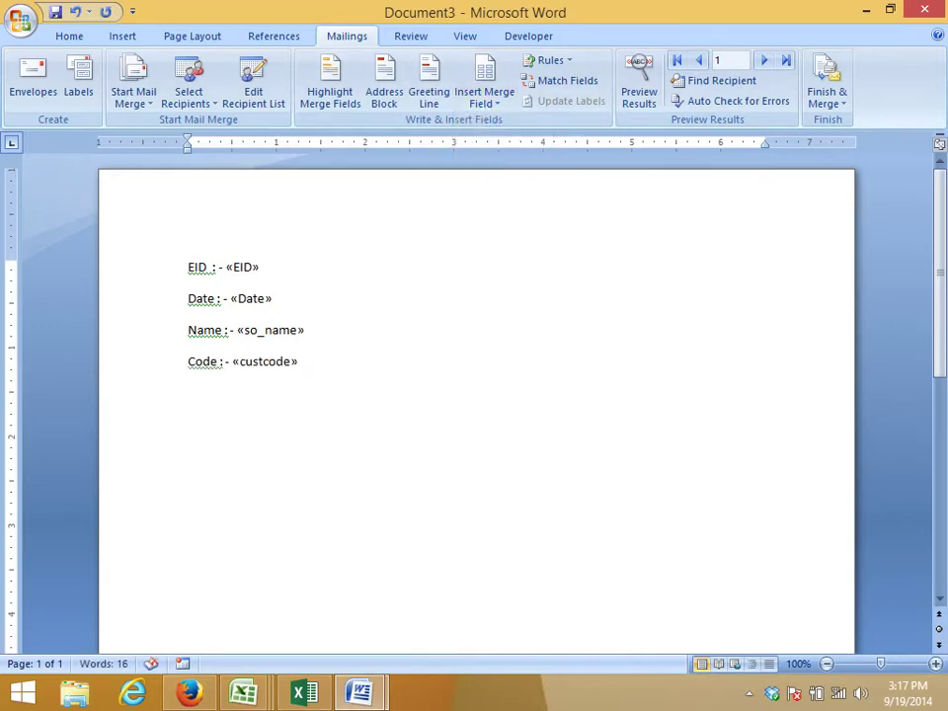
- Add an 'Amt. : -' line followed by the «tpayout» merge field
text(Amt.)
text( : -)
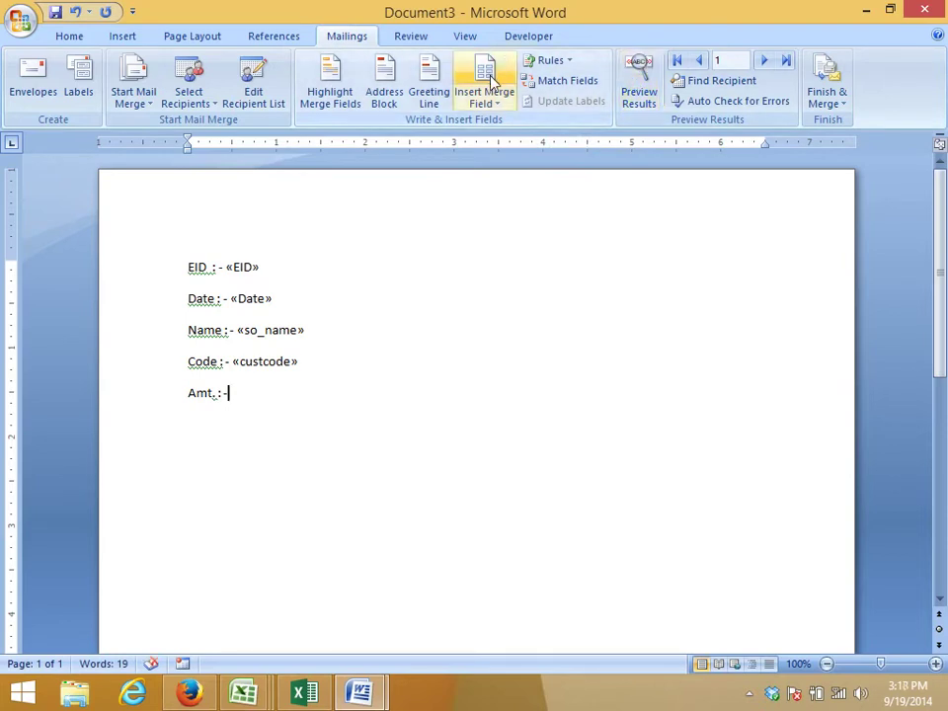
click(493, 99)
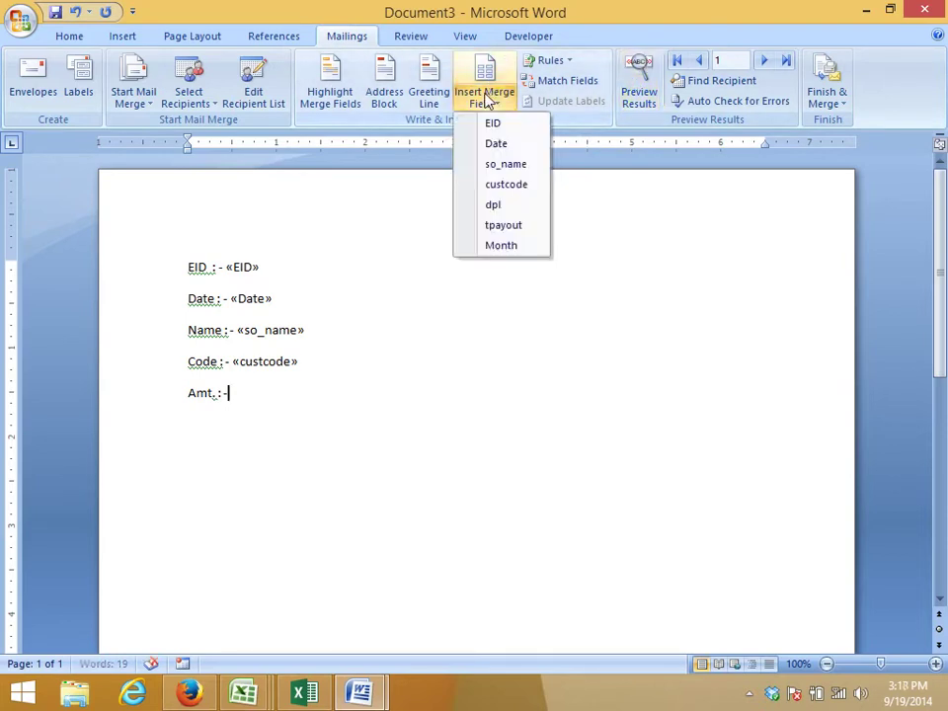
click(519, 230)
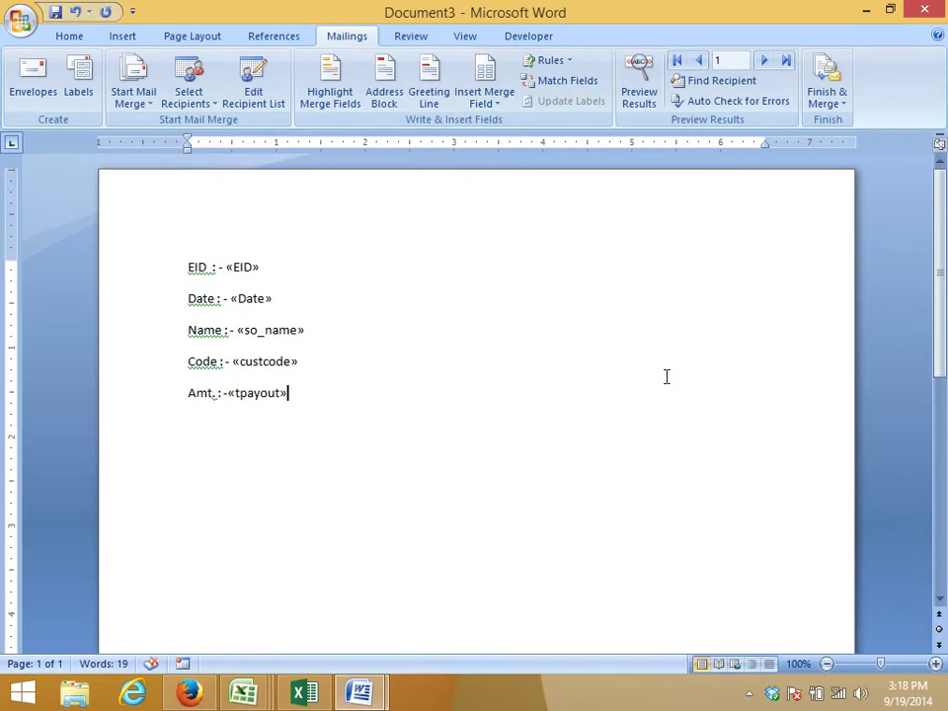
scroll(460, 580, down, 3)
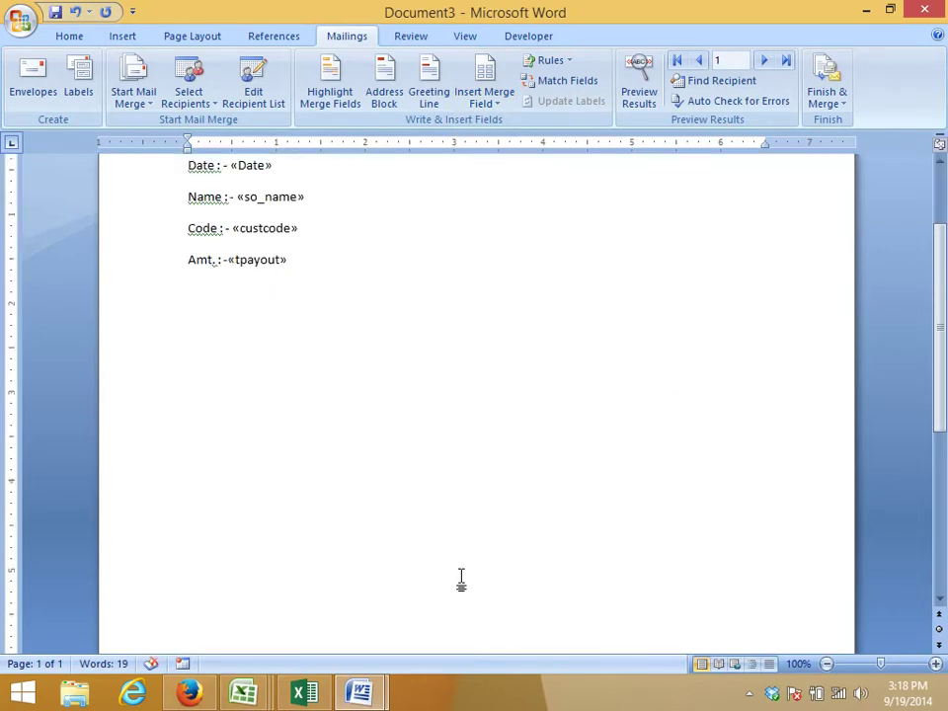
scroll(571, 593, down, 3)
scroll(571, 592, down, 2)
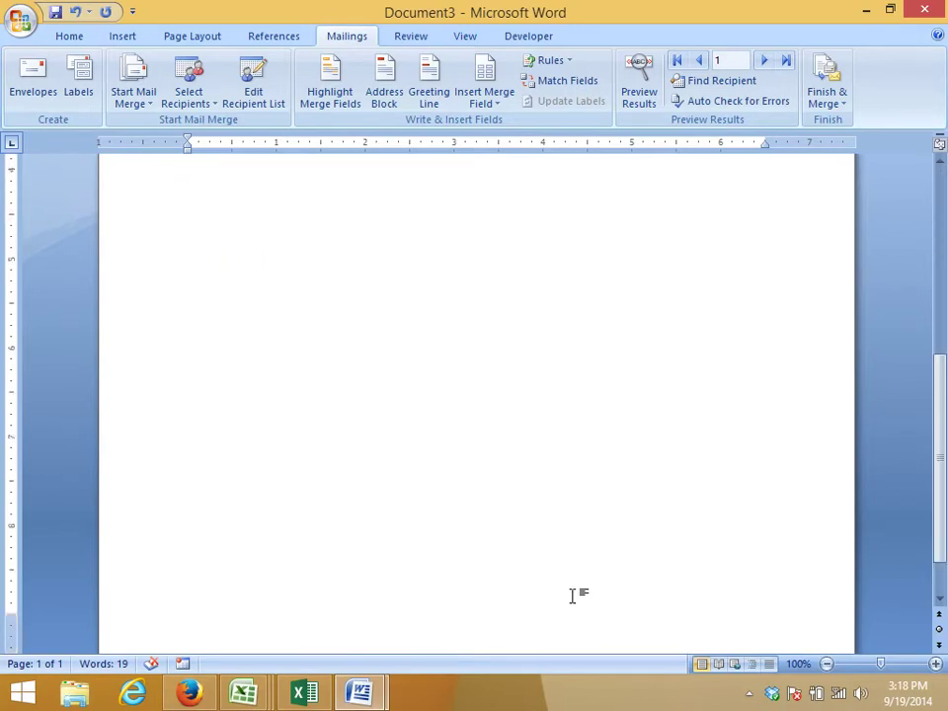
scroll(571, 595, up, 8)
- Merge records 1 to 10 into individual editable letters via Finish & Merge
click(841, 104)
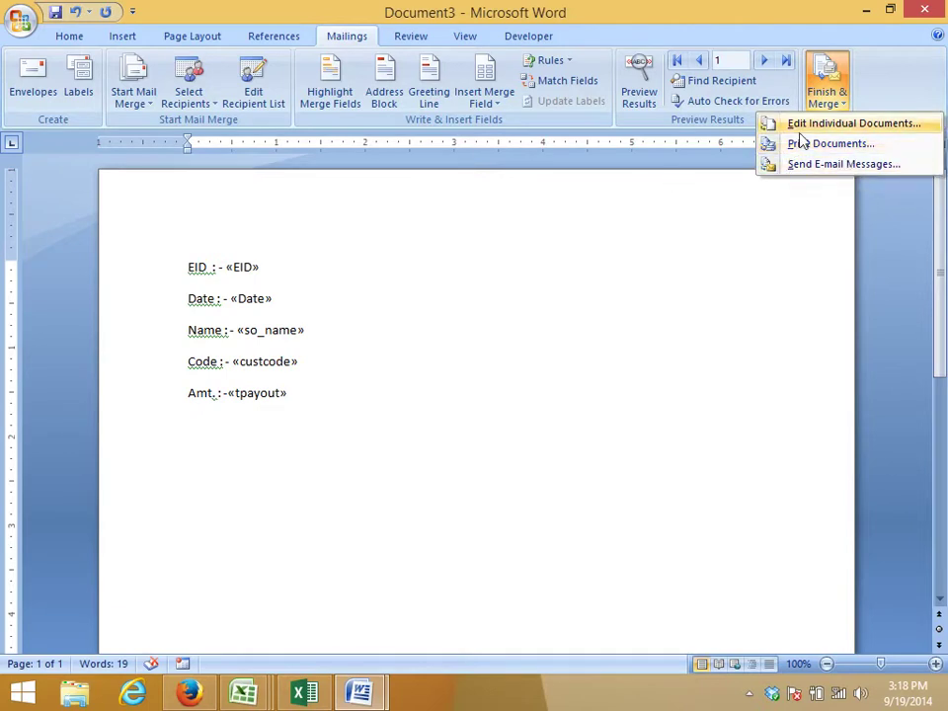
click(805, 124)
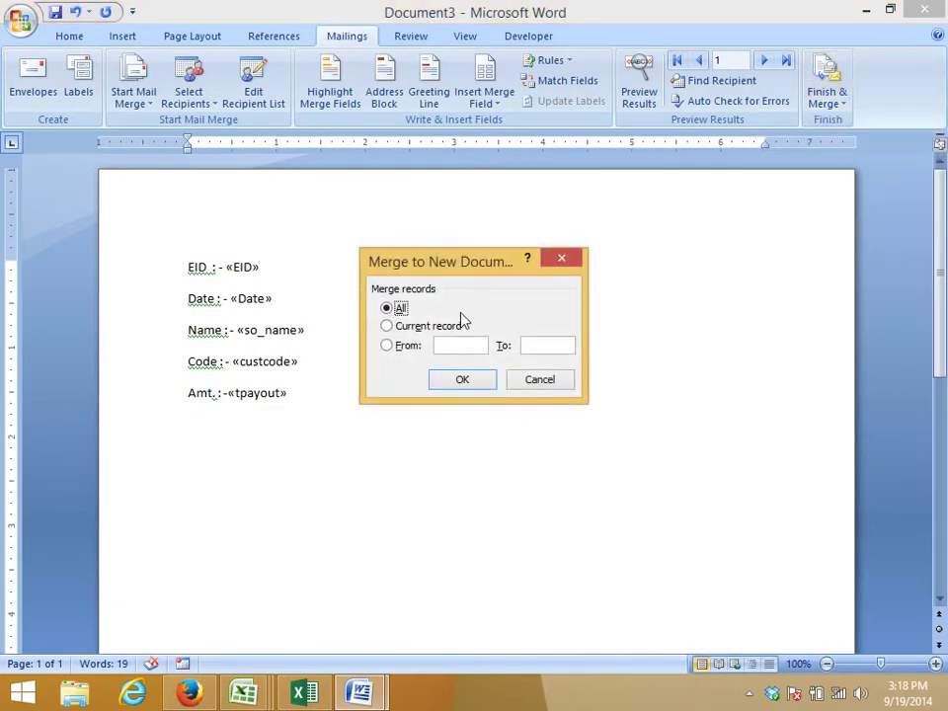
click(407, 345)
text(1)
click(542, 345)
text(10)
click(472, 382)
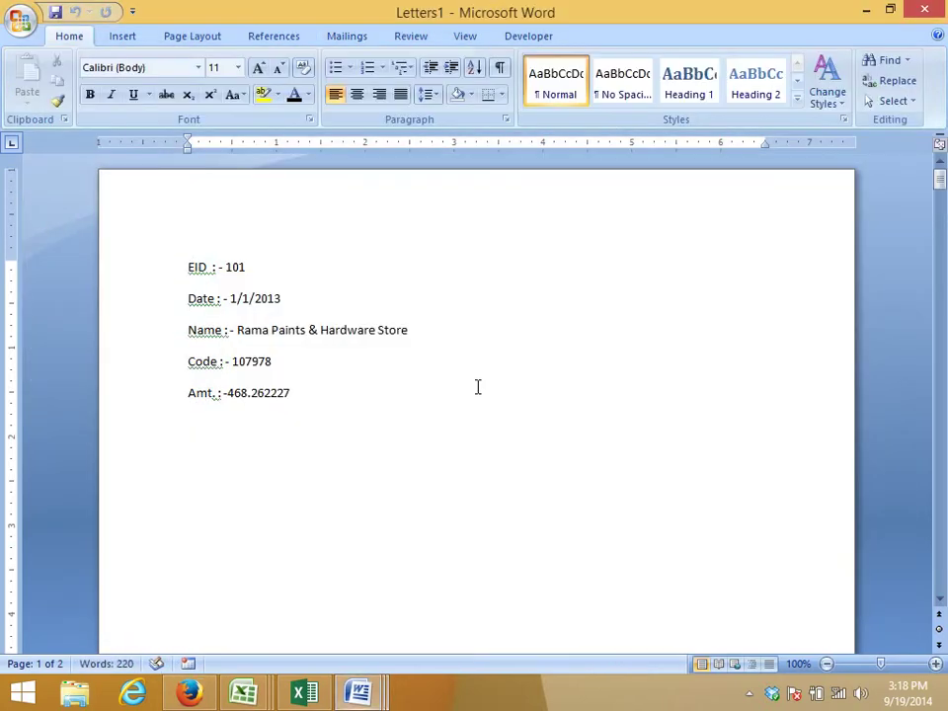
- Scroll through Letters1 checking the letters for EIDs 101 to 104, then switch back toward Document3
scroll(472, 393, down, 10)
scroll(469, 393, down, 8)
scroll(469, 393, down, 2)
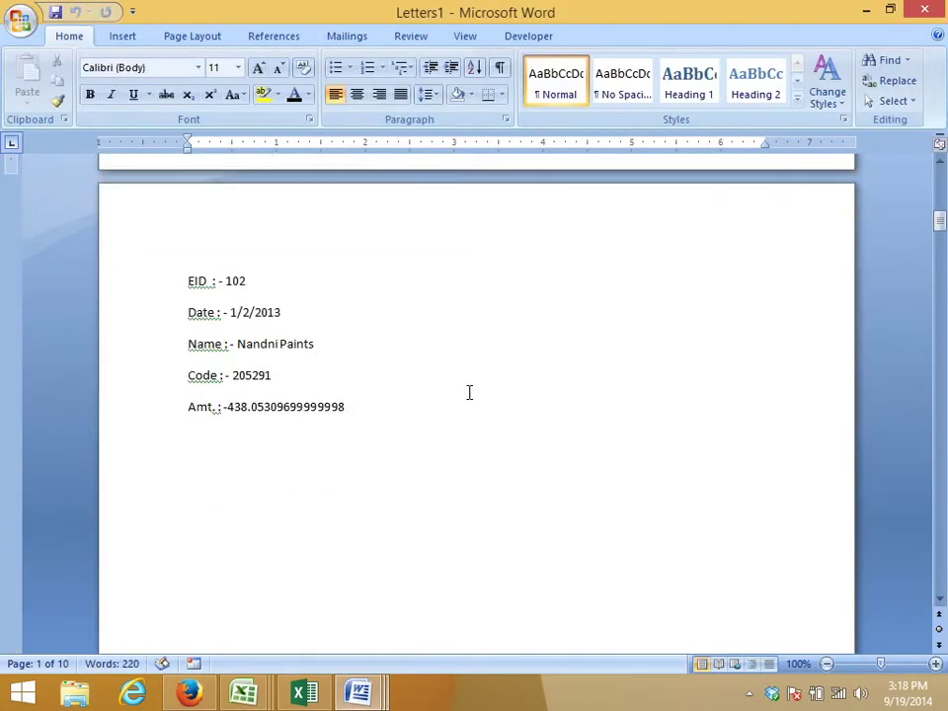
scroll(469, 393, down, 2)
scroll(469, 393, down, 7)
scroll(470, 392, down, 8)
scroll(470, 392, down, 10)
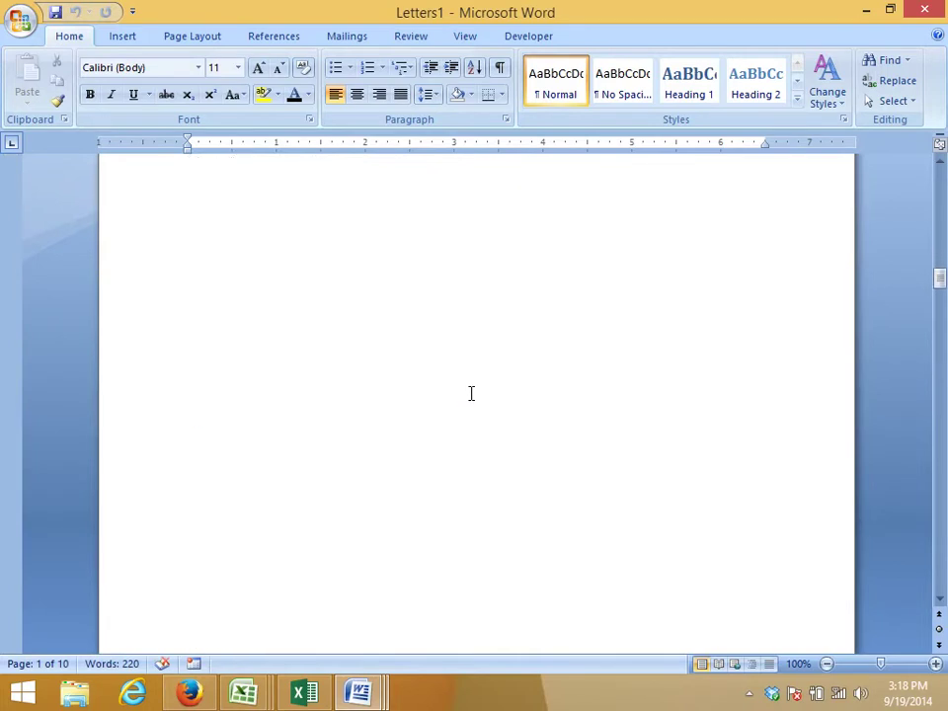
scroll(518, 492, up, 5)
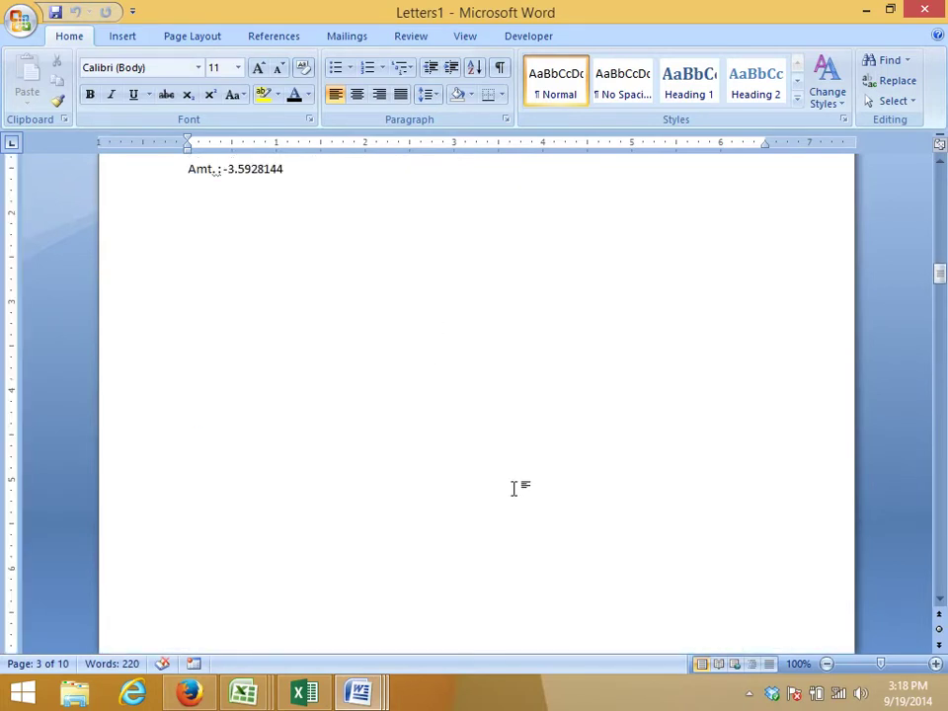
scroll(514, 490, up, 5)
scroll(513, 490, up, 5)
scroll(511, 489, up, 4)
scroll(511, 488, up, 3)
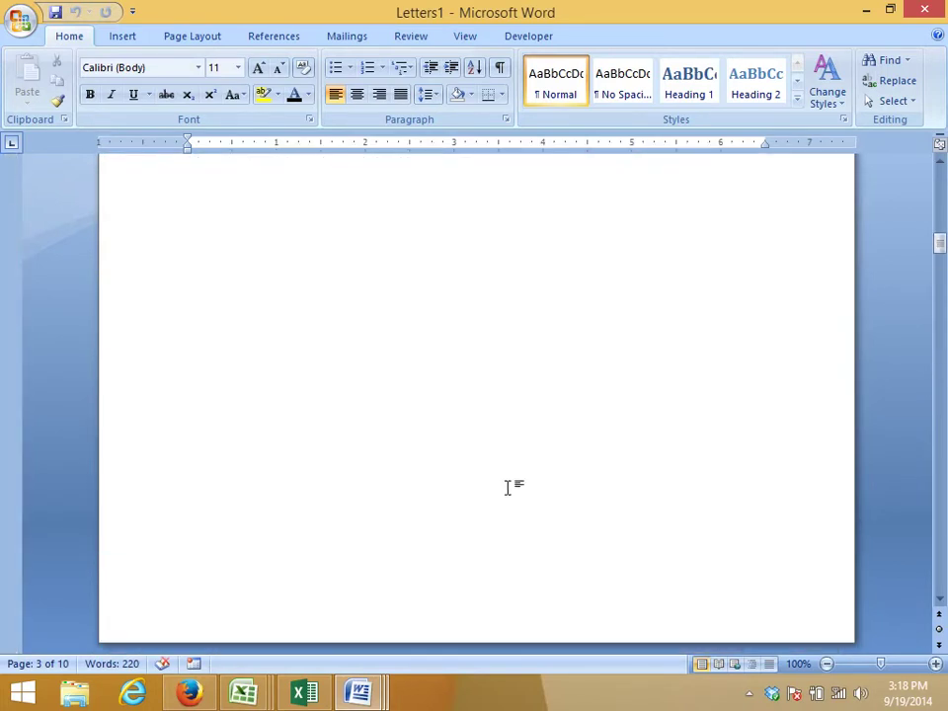
scroll(511, 487, down, 10)
scroll(511, 487, down, 6)
scroll(511, 487, down, 8)
scroll(512, 487, down, 5)
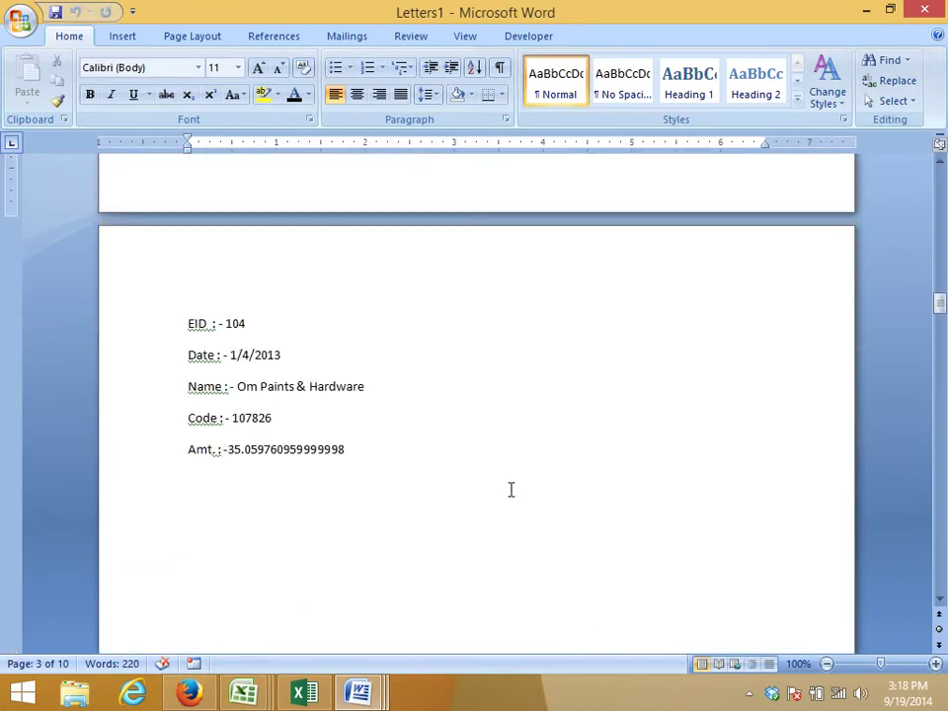
scroll(511, 489, up, 1)
scroll(509, 491, up, 14)
scroll(508, 490, up, 14)
scroll(508, 490, up, 15)
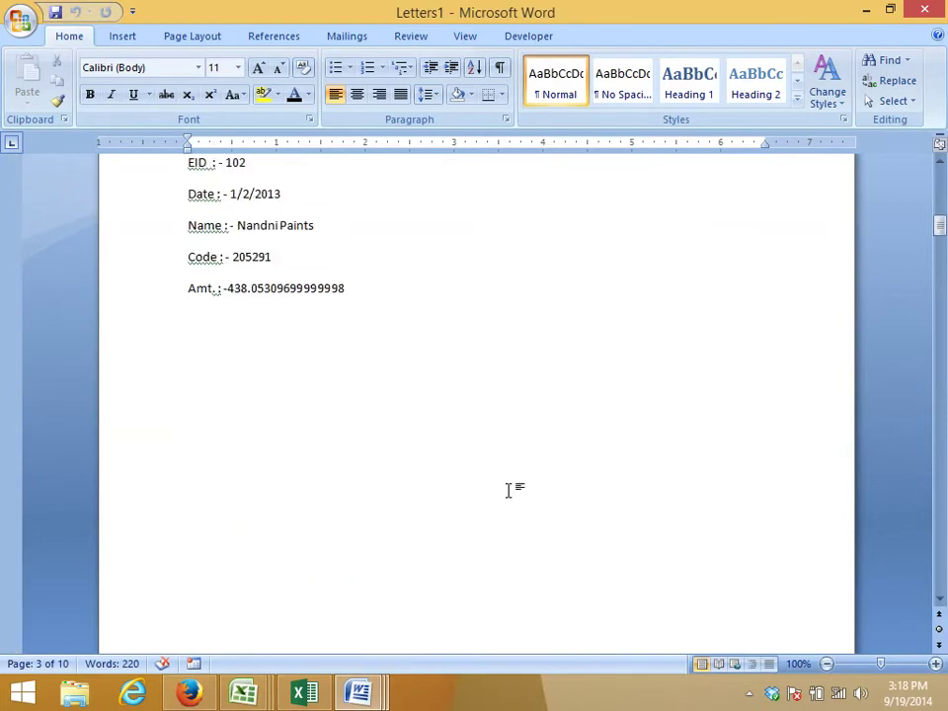
scroll(508, 490, up, 10)
scroll(507, 489, up, 9)
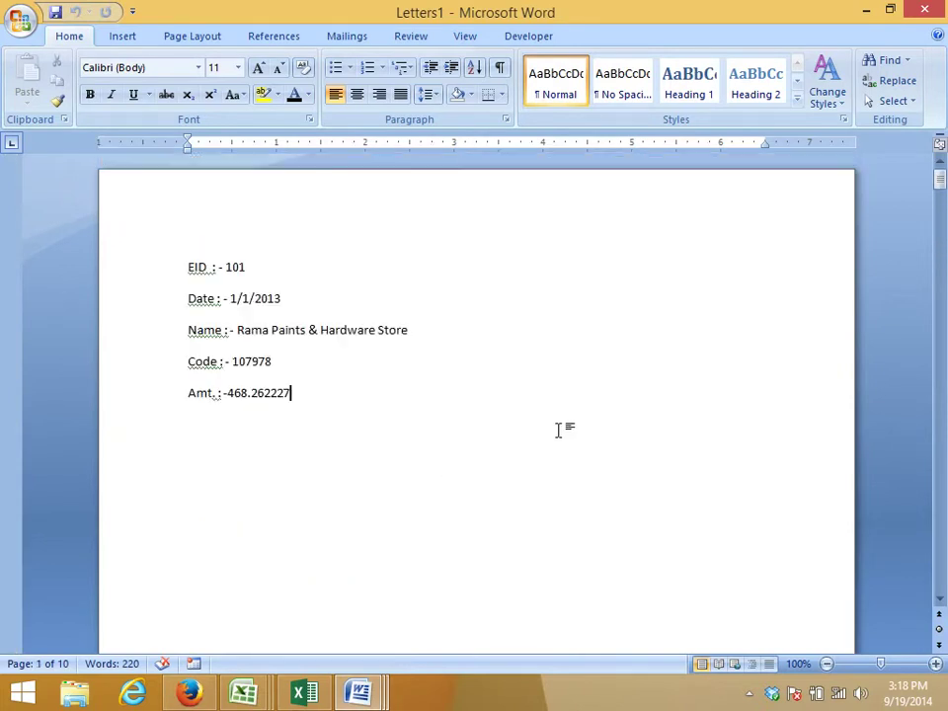
click(352, 33)
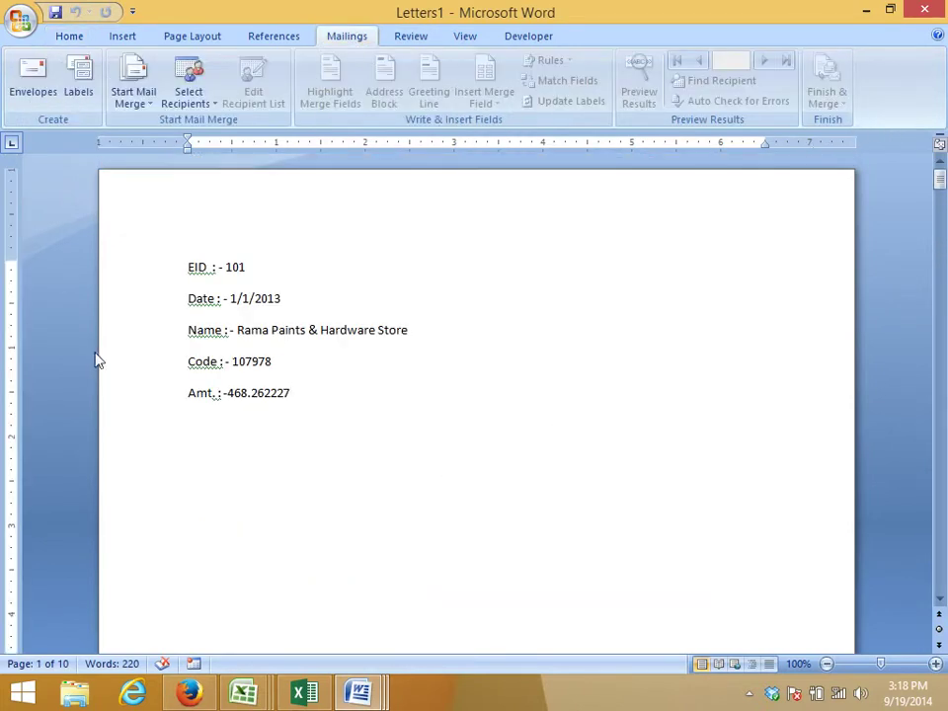
click(359, 693)
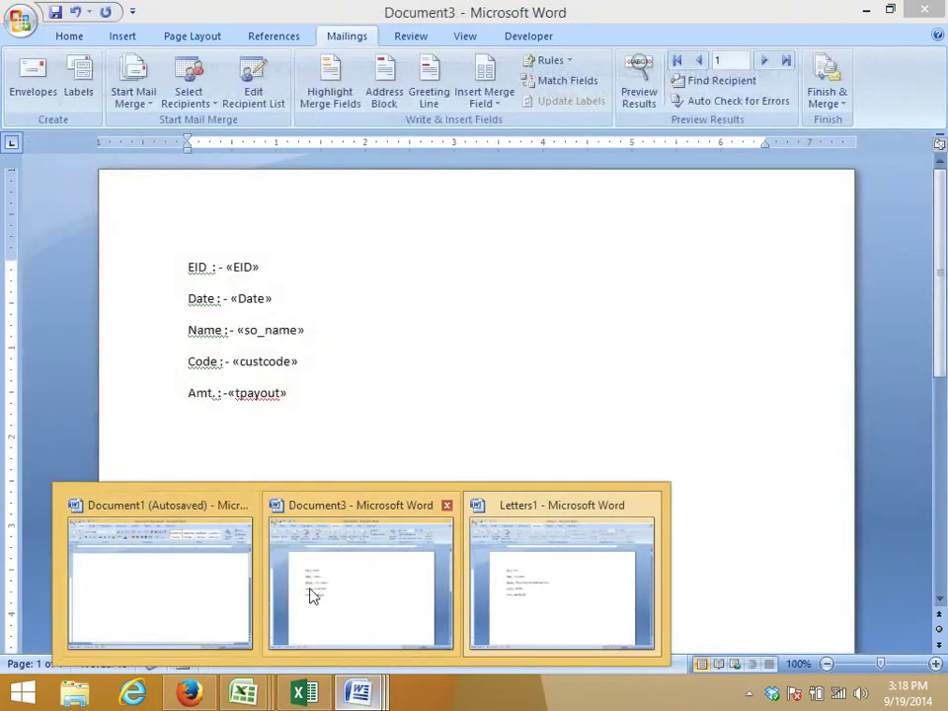
- From Document3, open Send E-mail Messages and list the fields available for the To box
click(313, 594)
click(834, 110)
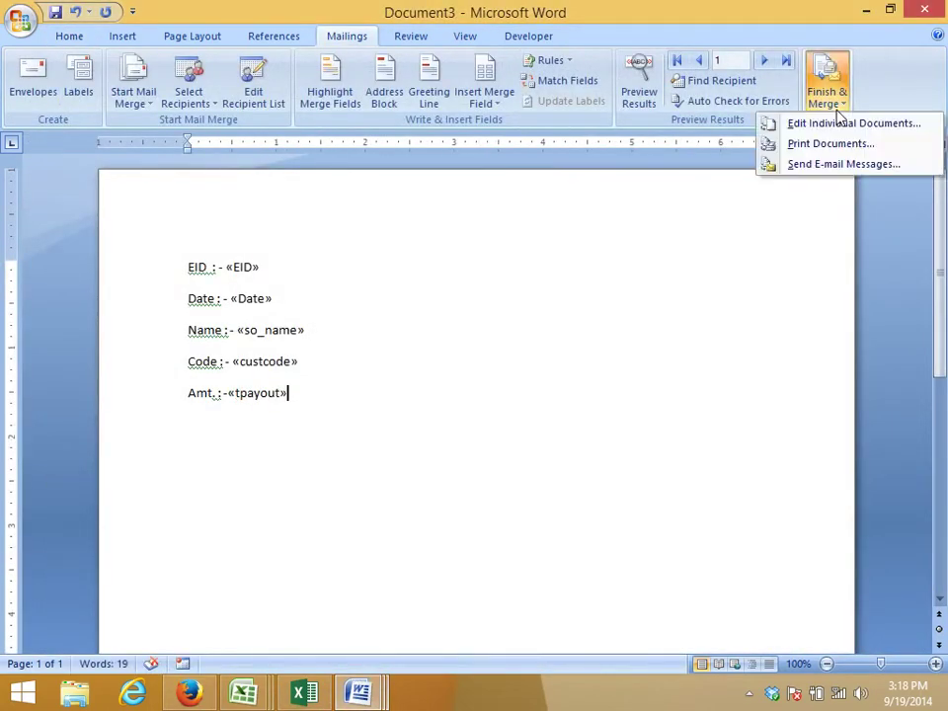
click(844, 164)
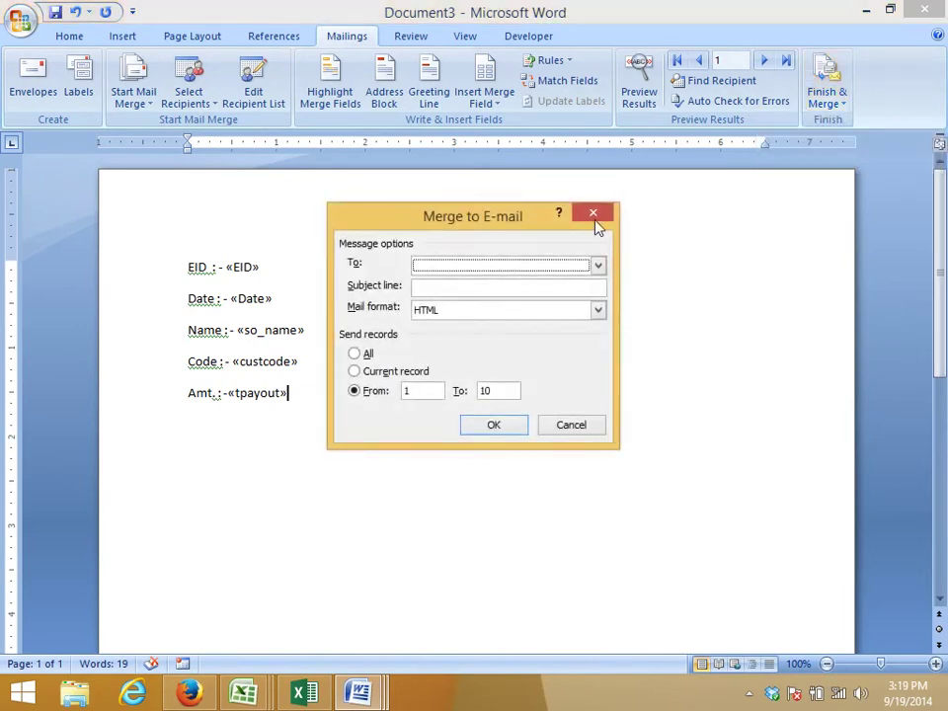
click(597, 266)
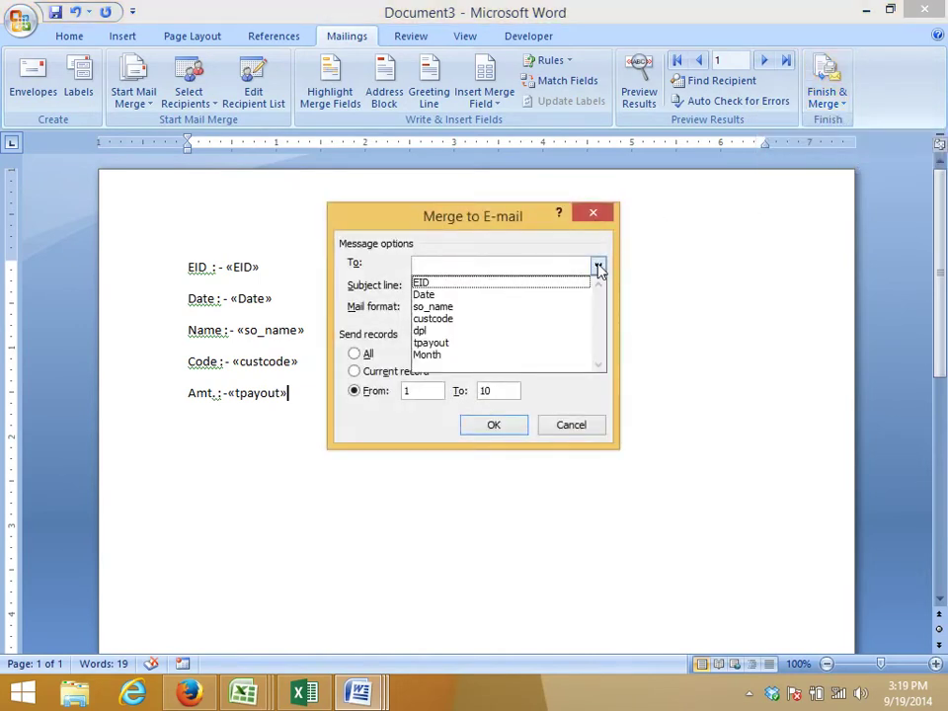
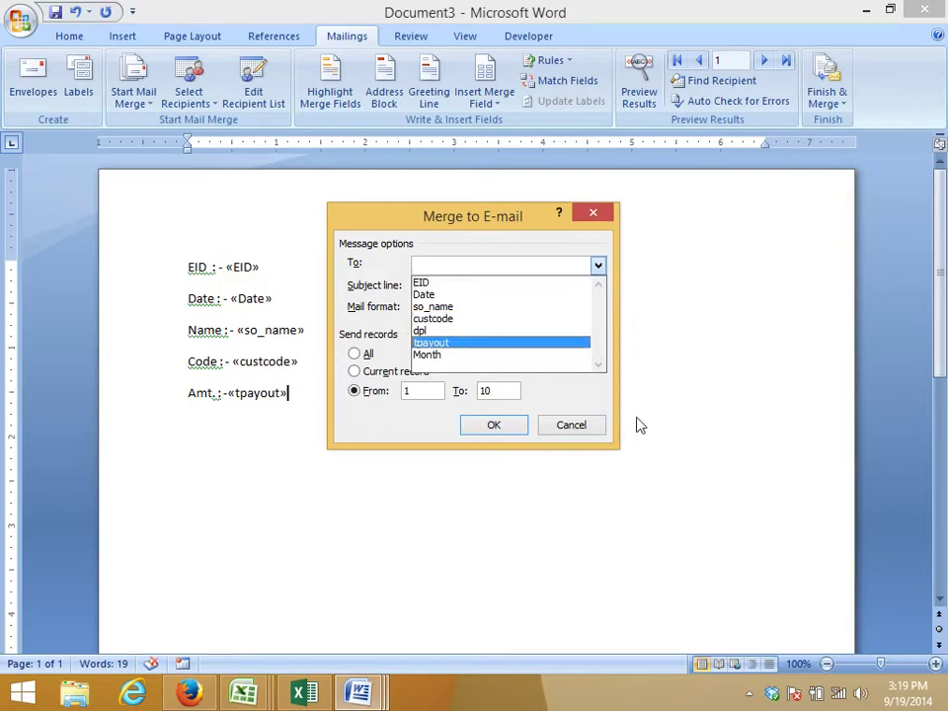
- Cancel the e-mail merge and close Document3, Letters1 and the blank document, answering No to each save prompt
click(578, 427)
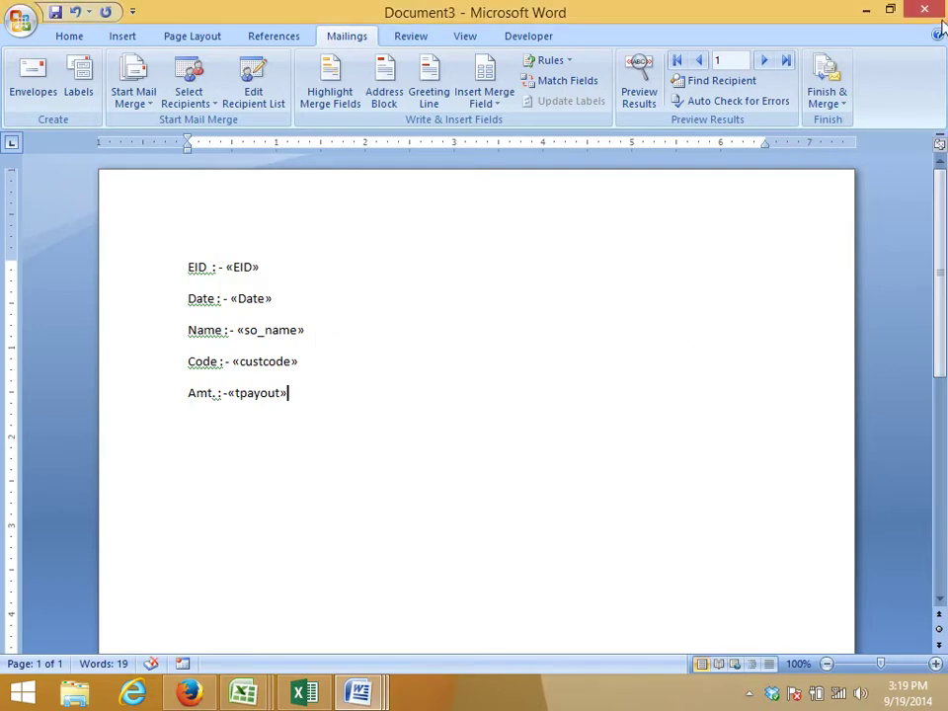
click(923, 9)
click(482, 392)
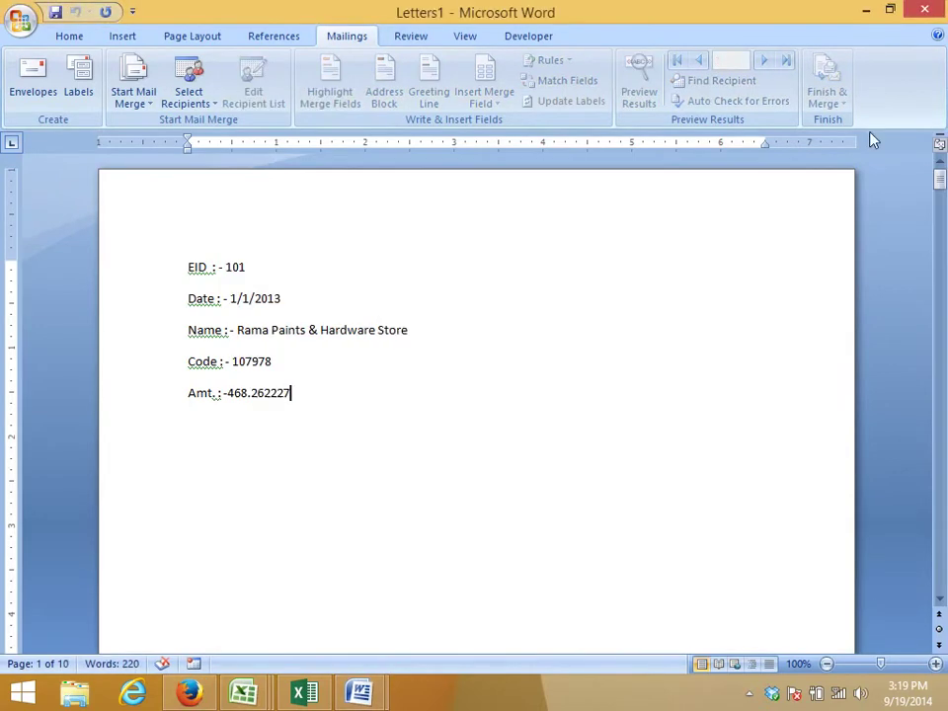
click(924, 9)
click(476, 393)
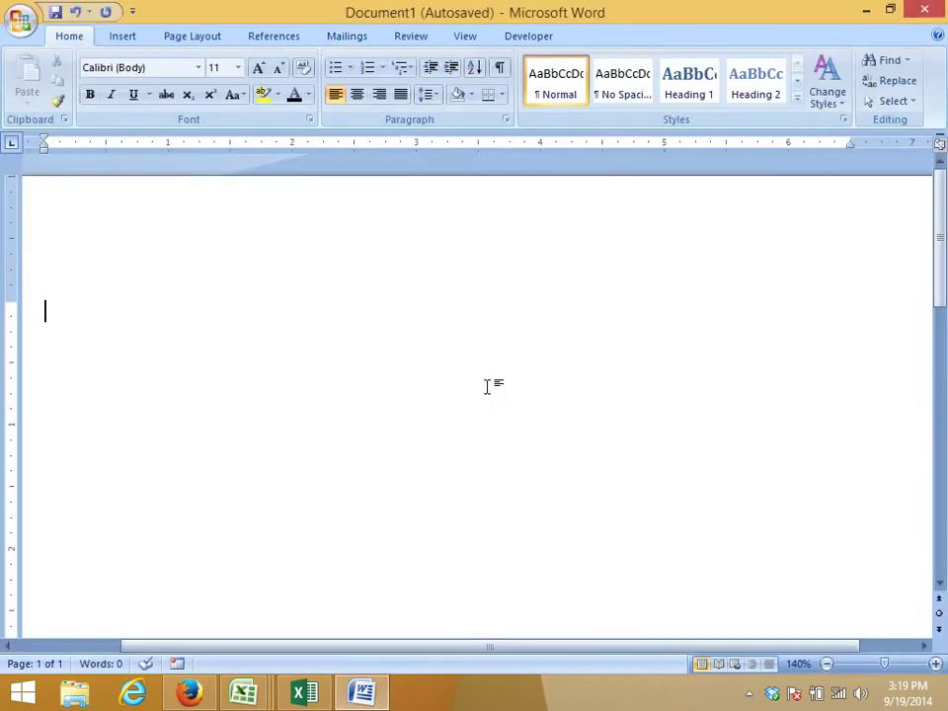
click(924, 9)
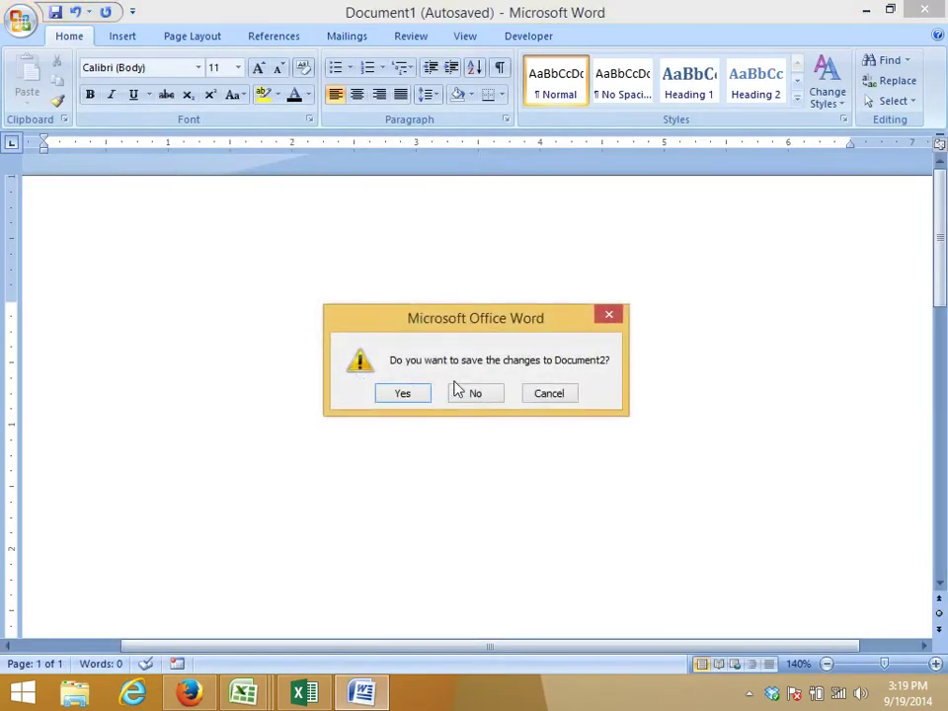
click(455, 393)
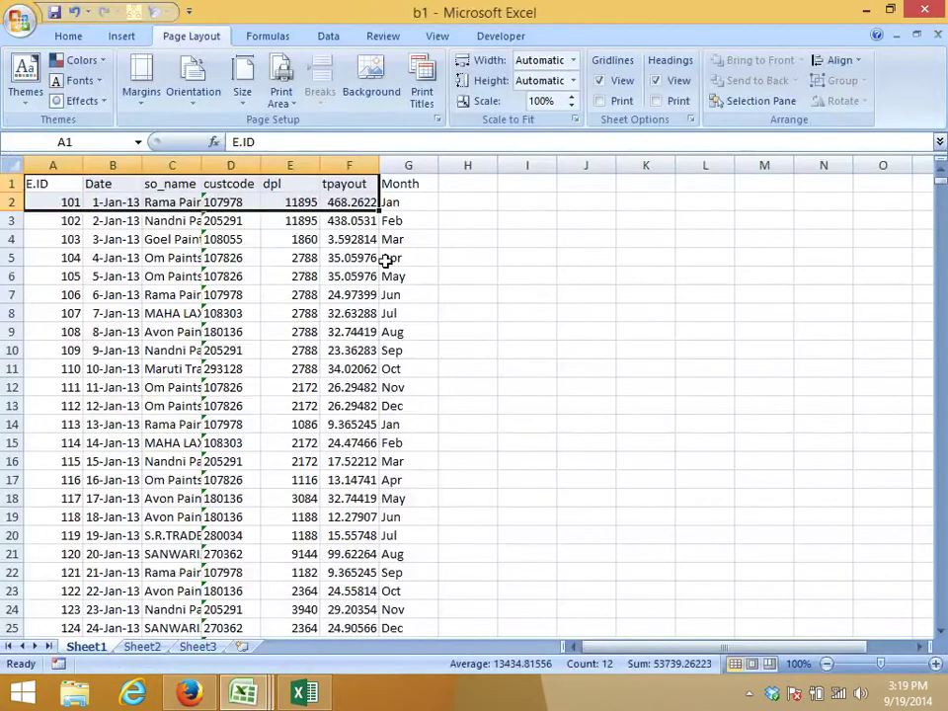
- Copy Sheet1's range A1:G12 and search the Start screen for Word 2007
click(420, 296)
click(249, 554)
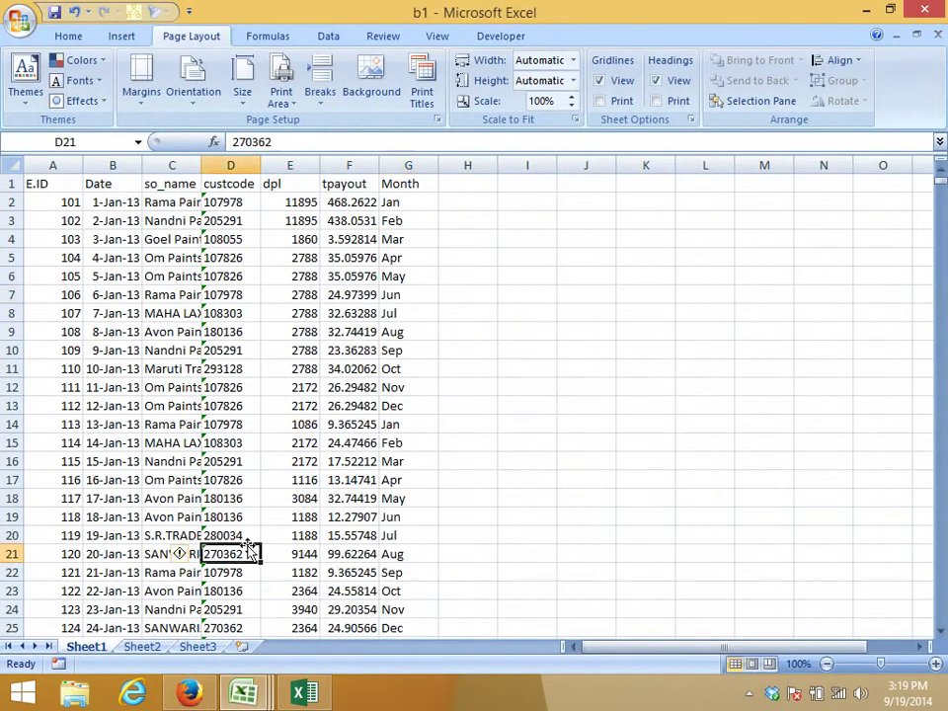
mouse_move(38, 183)
mouse_down()
mouse_move(362, 267)
mouse_move(391, 383)
mouse_up()
click(71, 36)
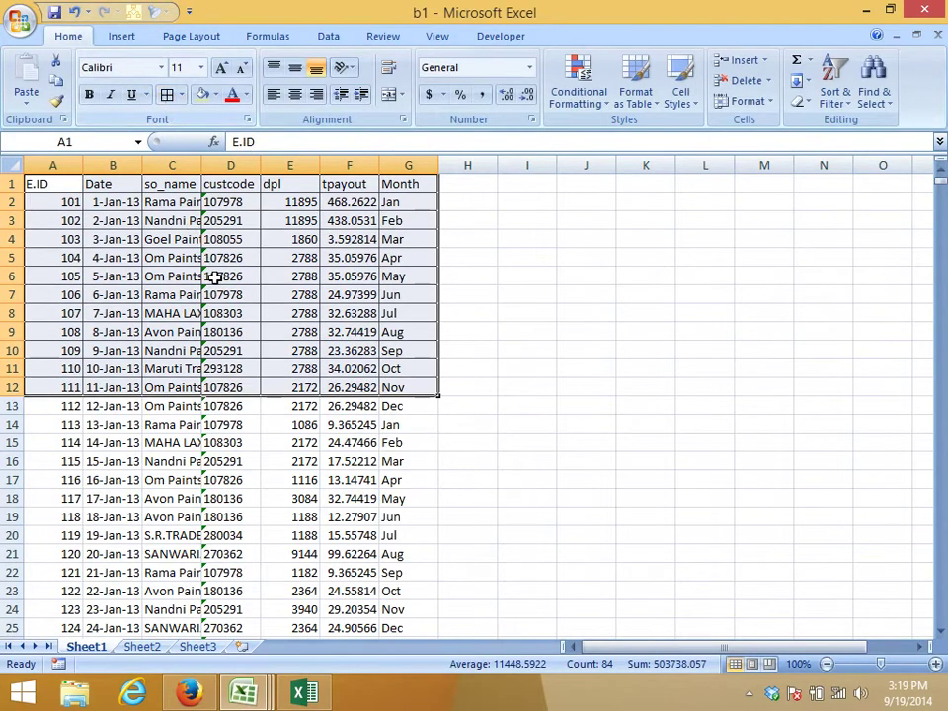
key(super)
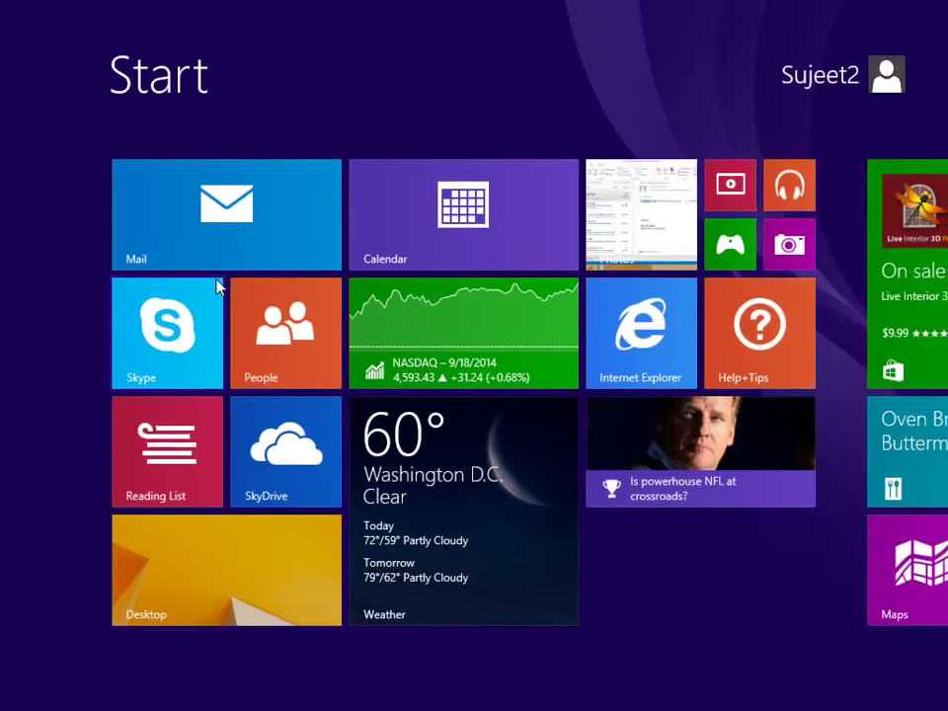
text(word 2007)
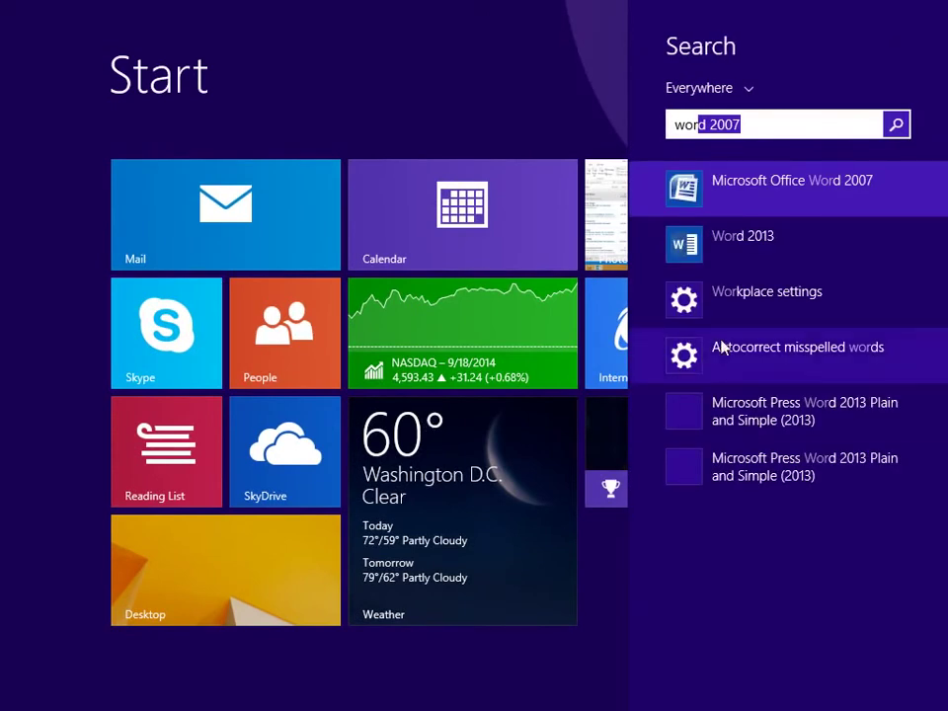
- Launch Word 2007, paste the Excel rows as a table, select that table, and return to Excel
click(774, 190)
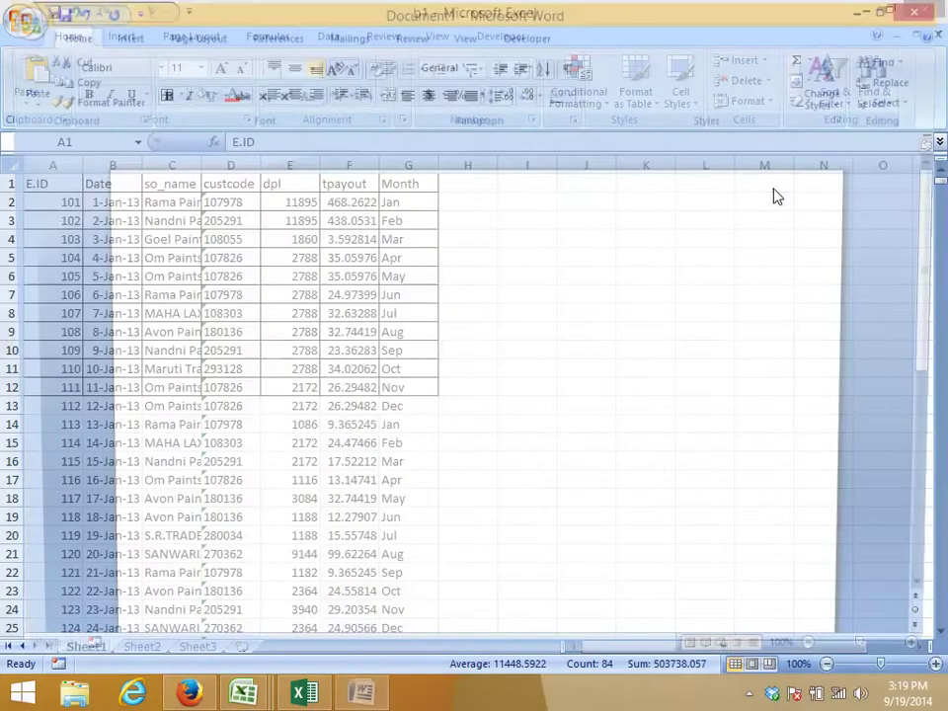
key(alt+Tab)
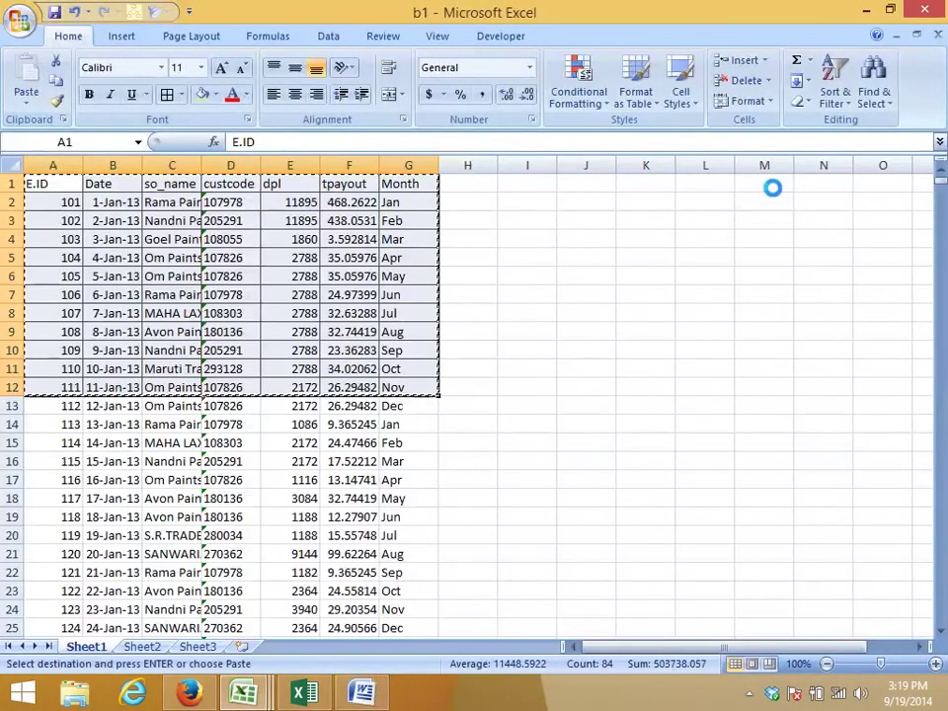
key(alt+Tab)
key(ctrl+v)
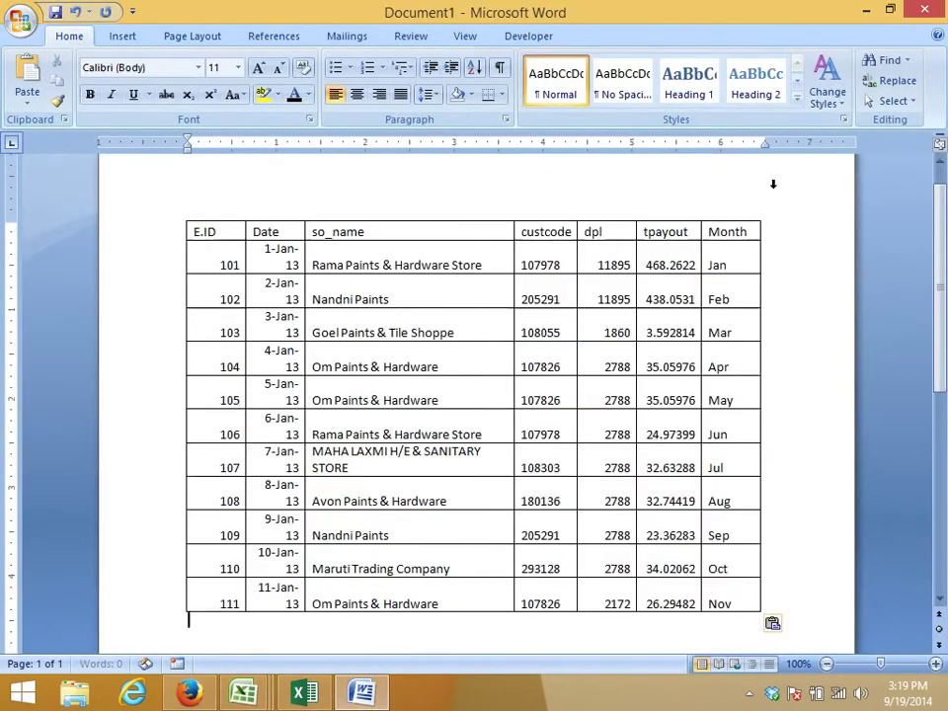
click(499, 350)
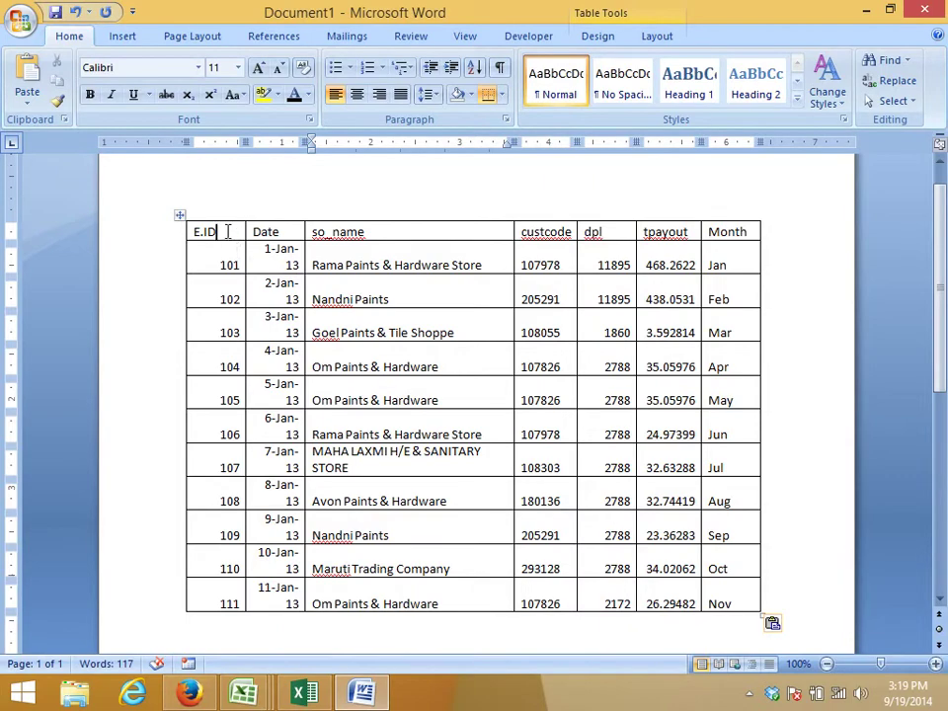
mouse_move(175, 248)
mouse_down()
mouse_move(675, 496)
mouse_move(766, 620)
mouse_up()
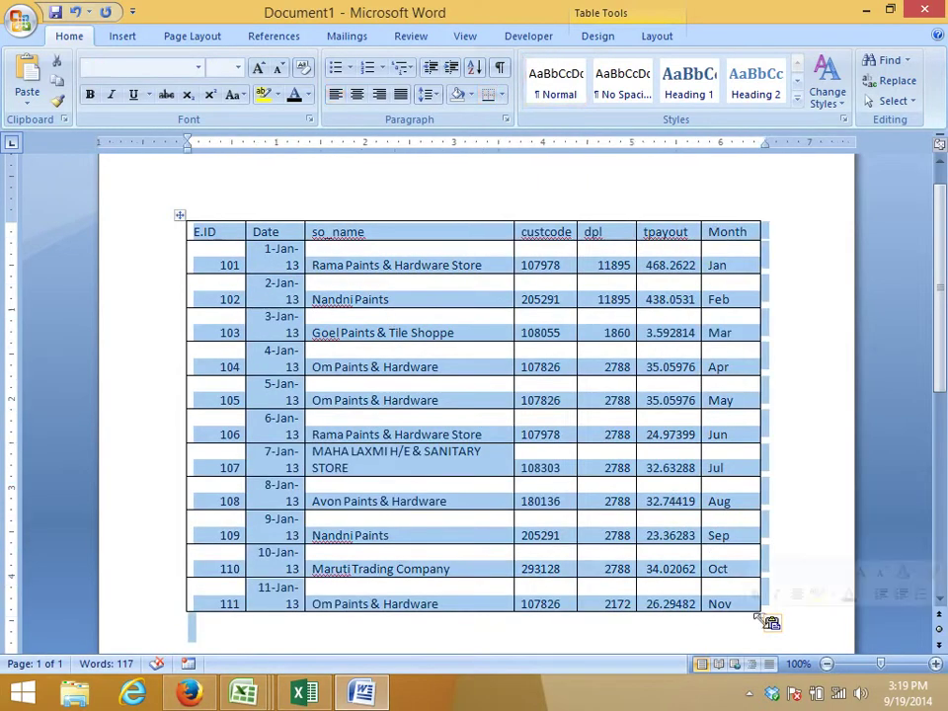
key(alt+Tab)
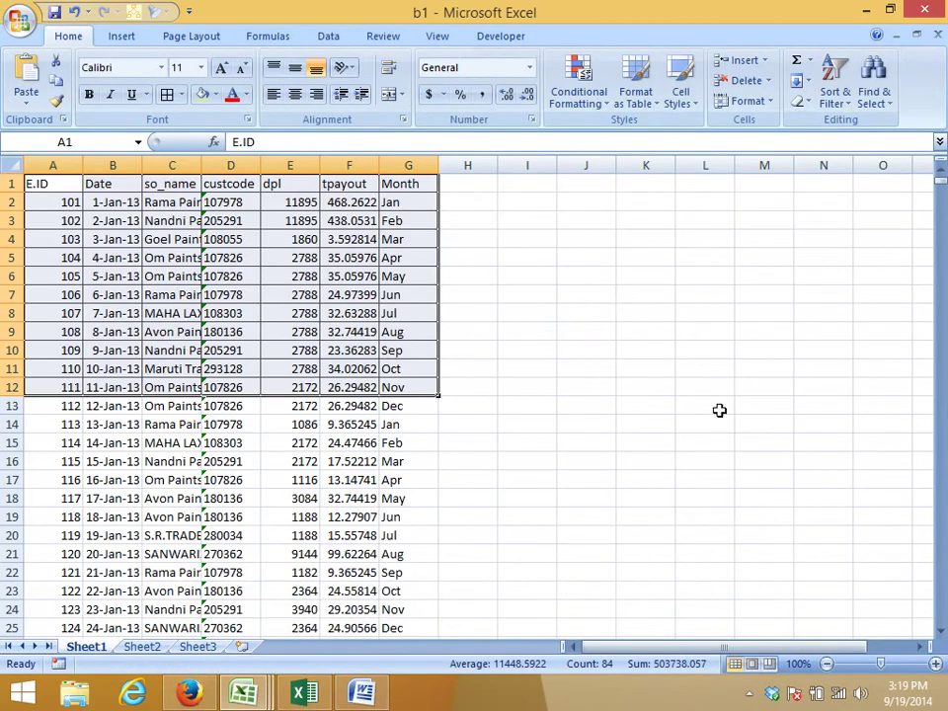
- Paste the Word table into Sheet1 starting at cell K2
click(646, 164)
click(656, 198)
key(ctrl+v)
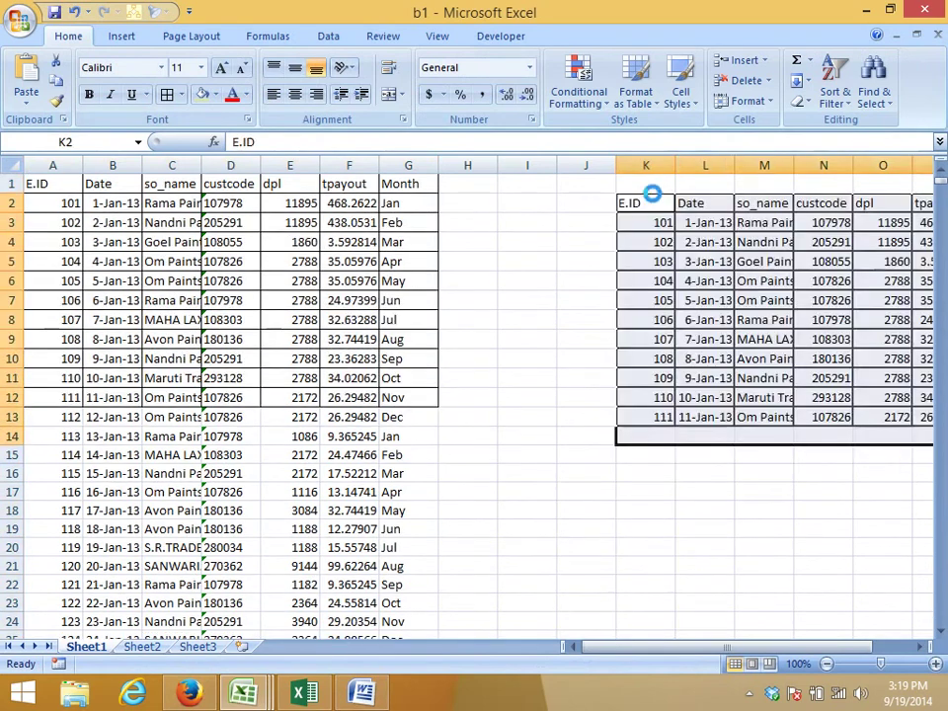
click(660, 473)
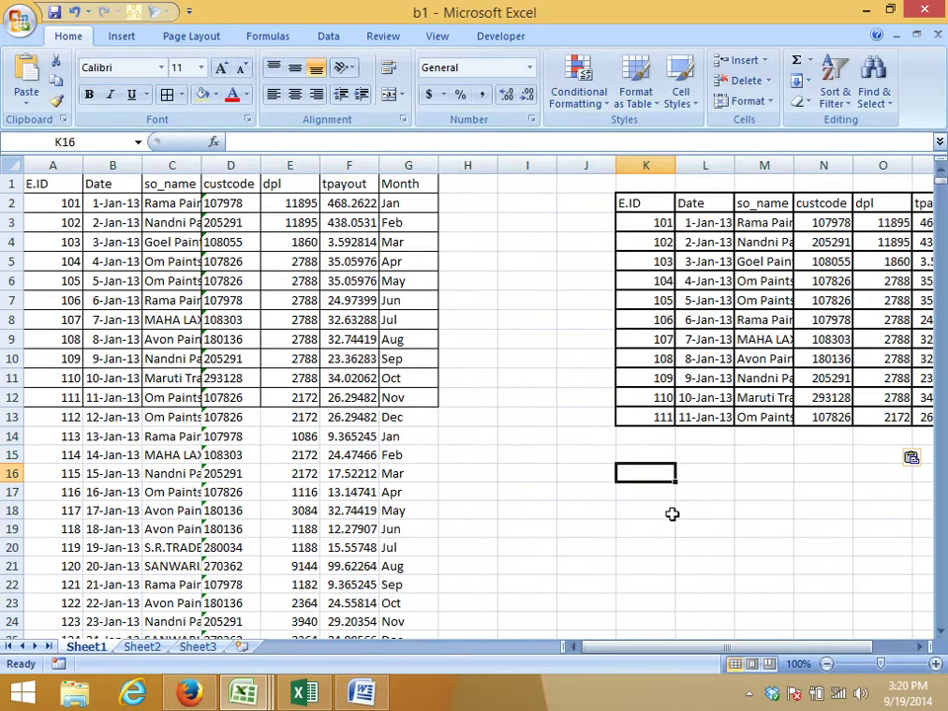
- Look over Sheet2 and the date in Sheet1's B2, then insert a new worksheet, Sheet4
click(141, 646)
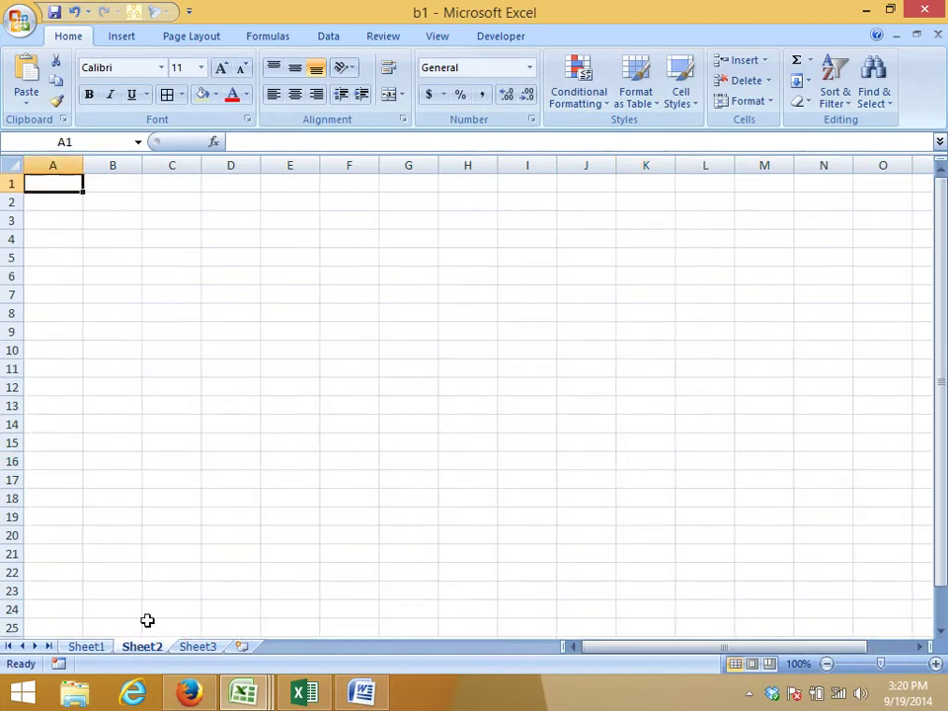
click(237, 414)
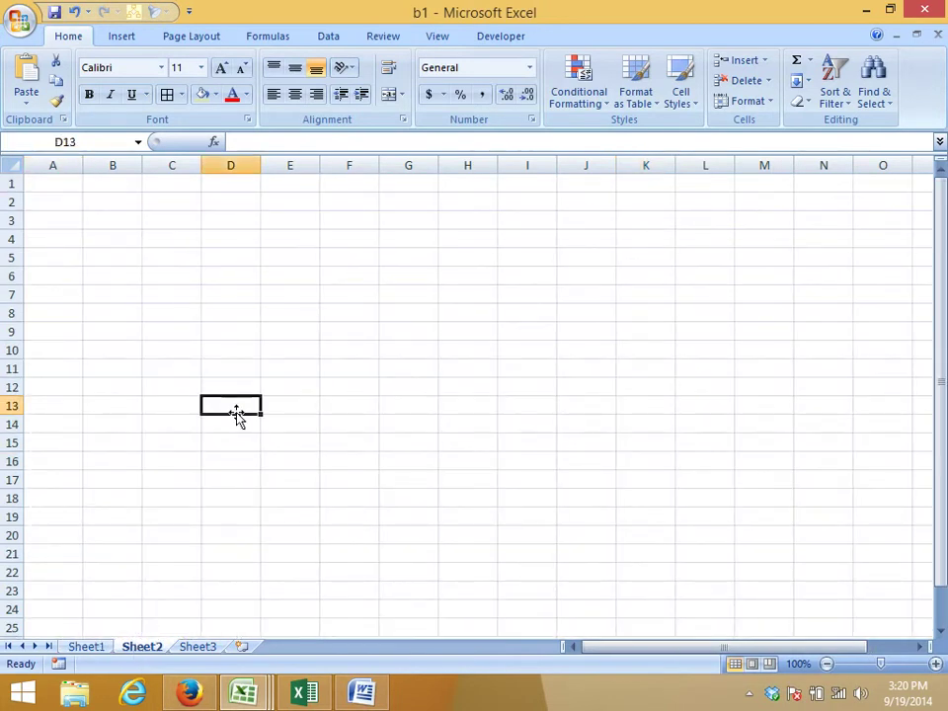
click(90, 646)
click(121, 205)
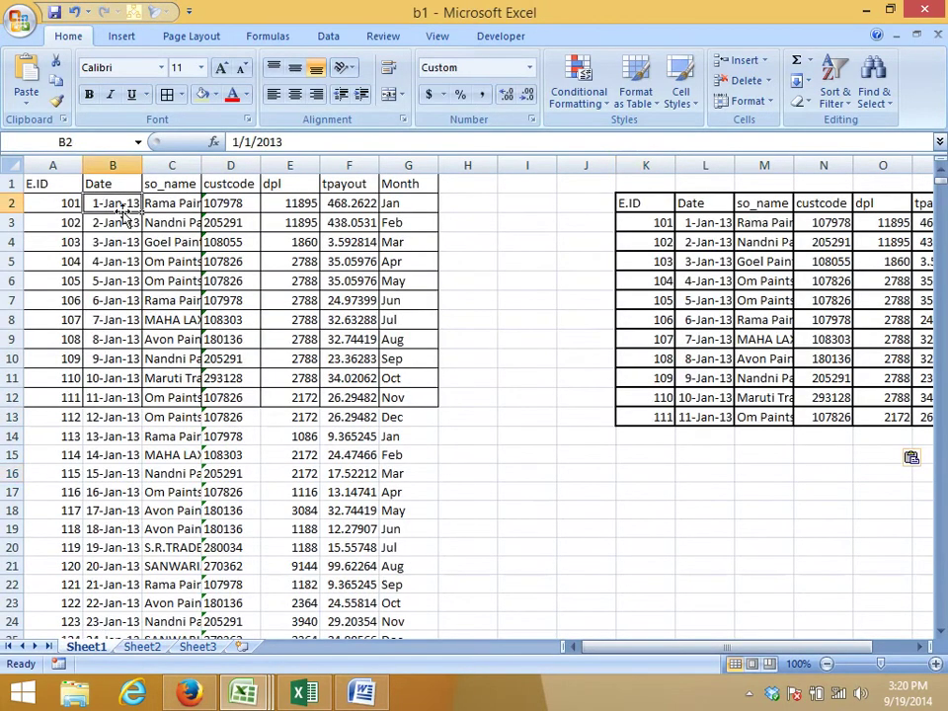
click(243, 648)
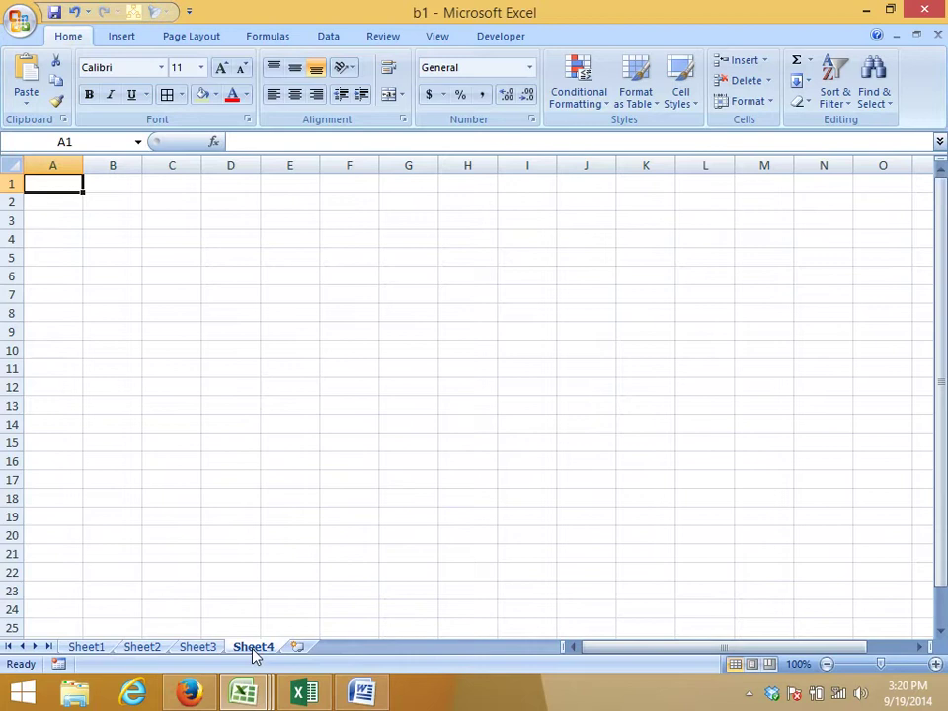
- Enter the NAME header in A1 and fill month headers Jan through Jul across B1:H1
text(C)
key(BackSpace)
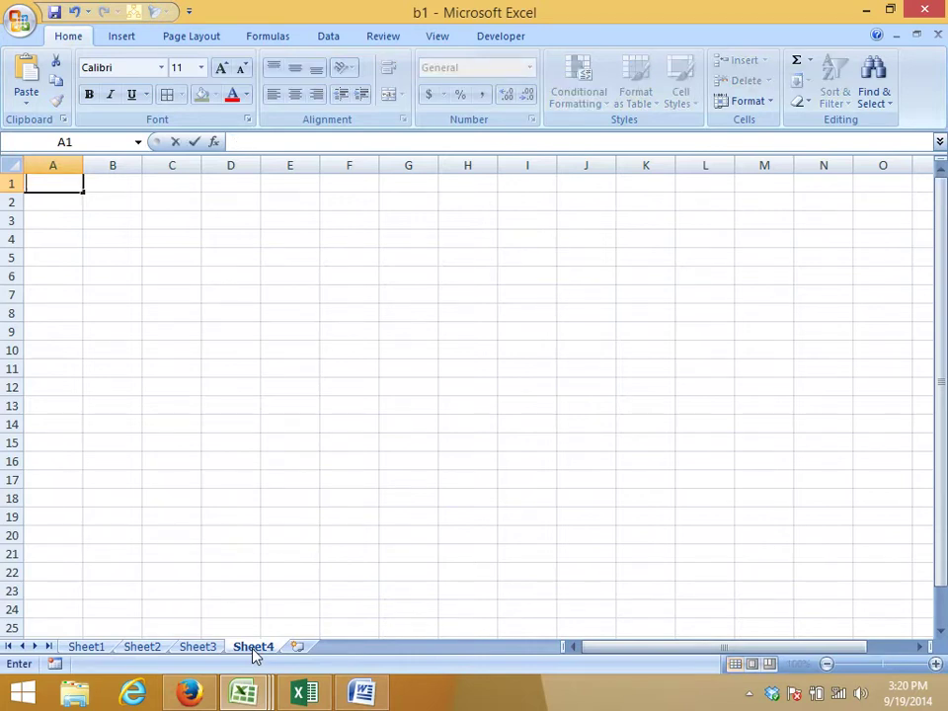
text(NAM)
text(E)
key(Tab)
text(p)
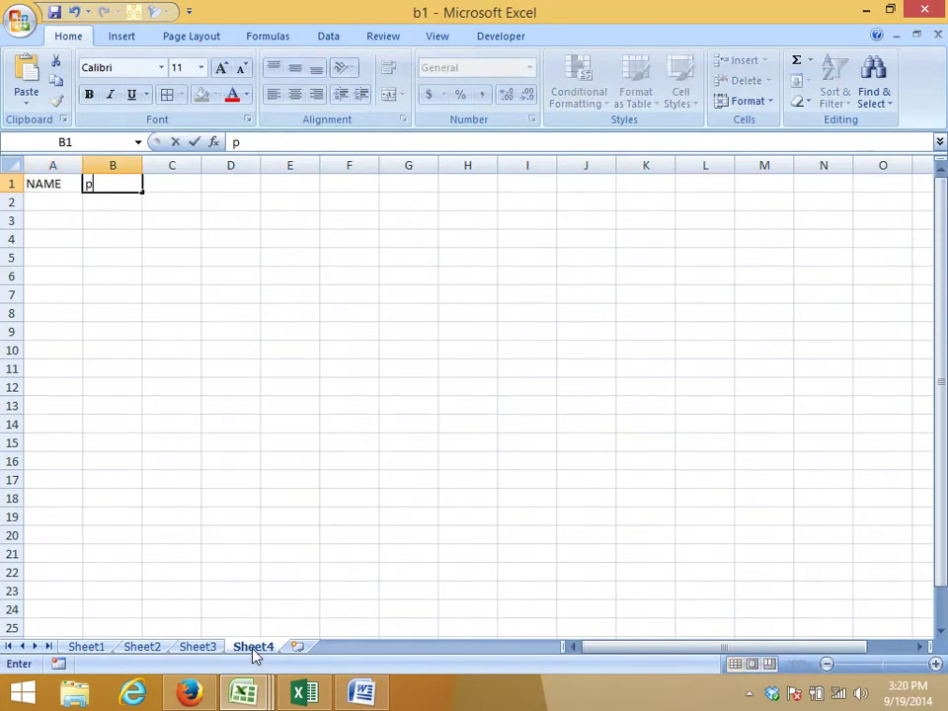
key(BackSpace)
text(jaN)
click(172, 239)
click(127, 187)
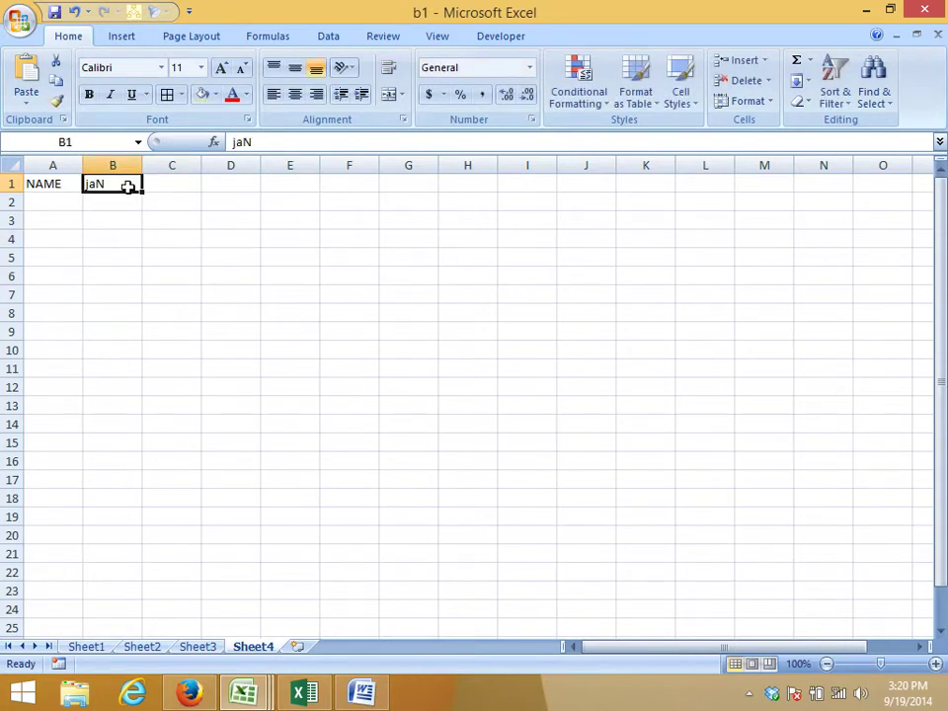
text(Jan)
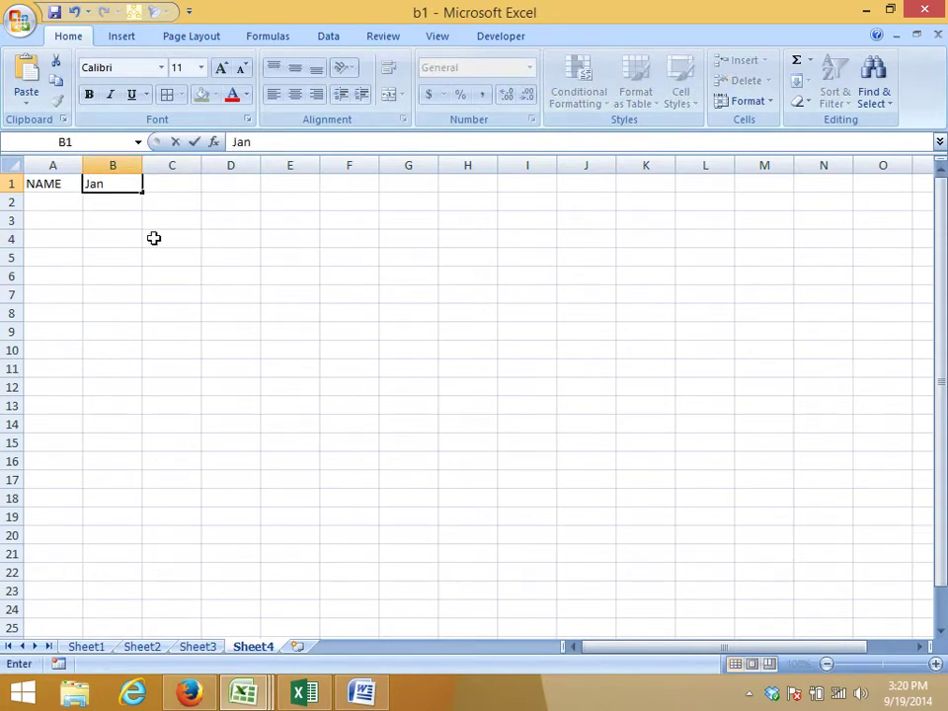
click(163, 256)
click(139, 185)
drag(143, 192, 506, 193)
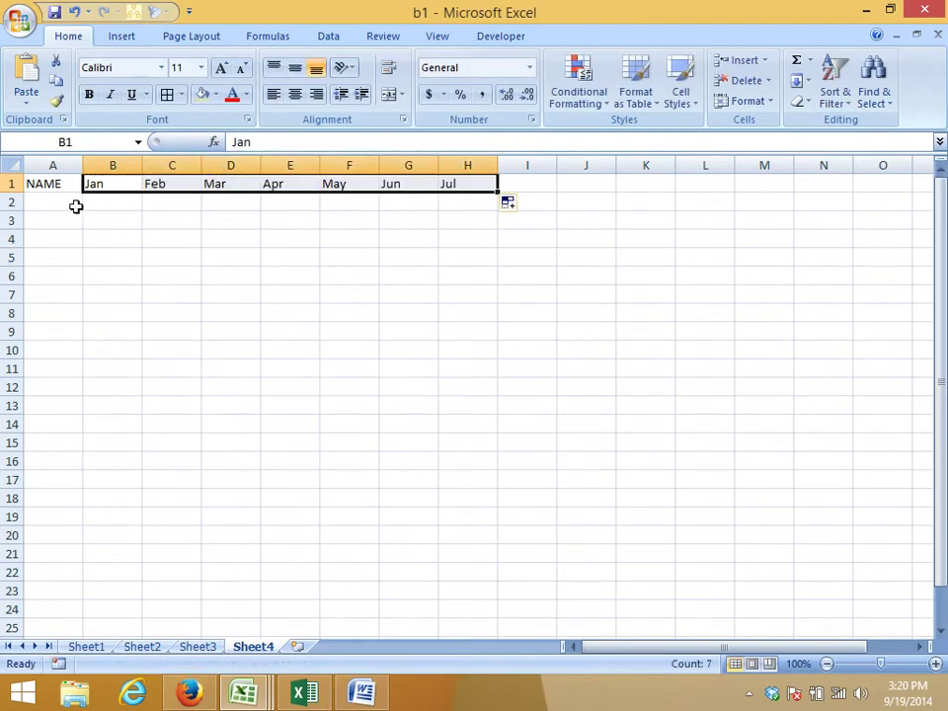
- Type Puneet in A2 and fill the repeating name list down column A to row 28
click(72, 204)
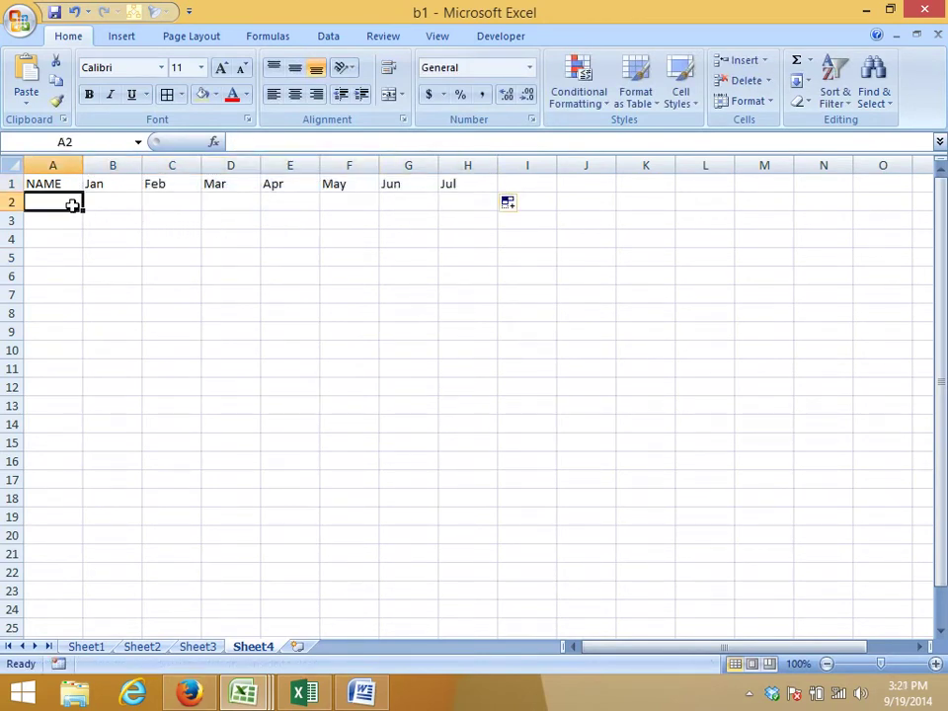
text(Punee)
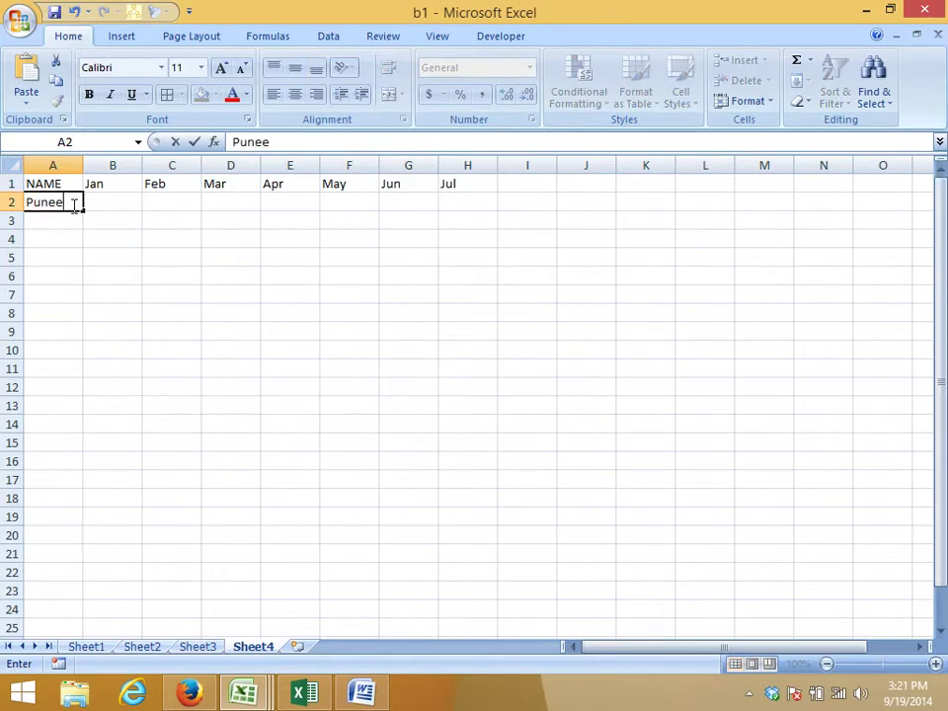
text(t)
key(Return)
click(63, 201)
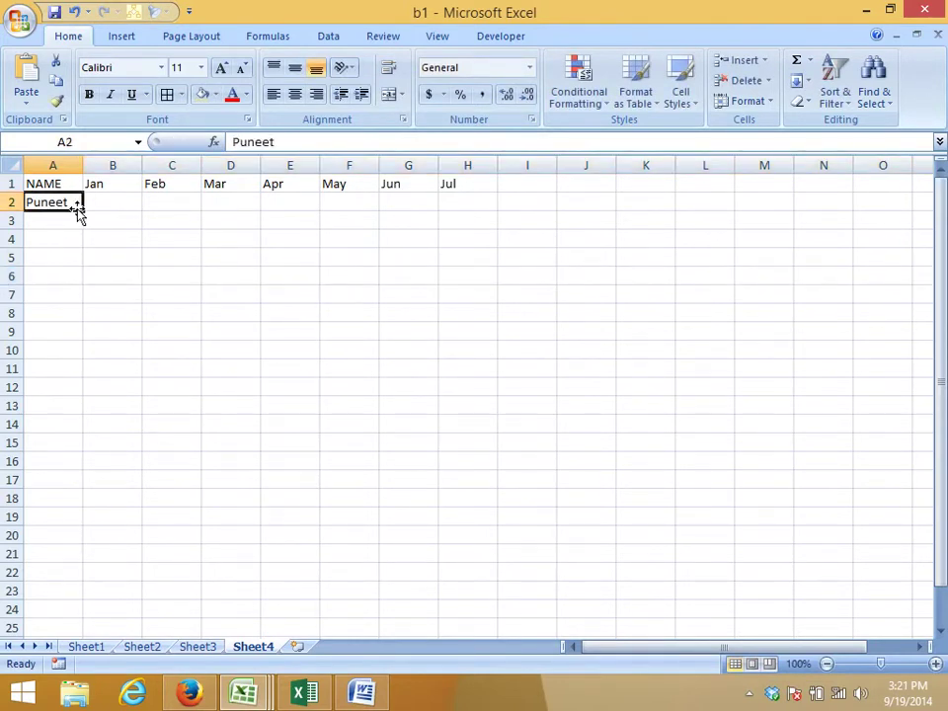
drag(79, 212, 87, 612)
scroll(81, 555, up, 2)
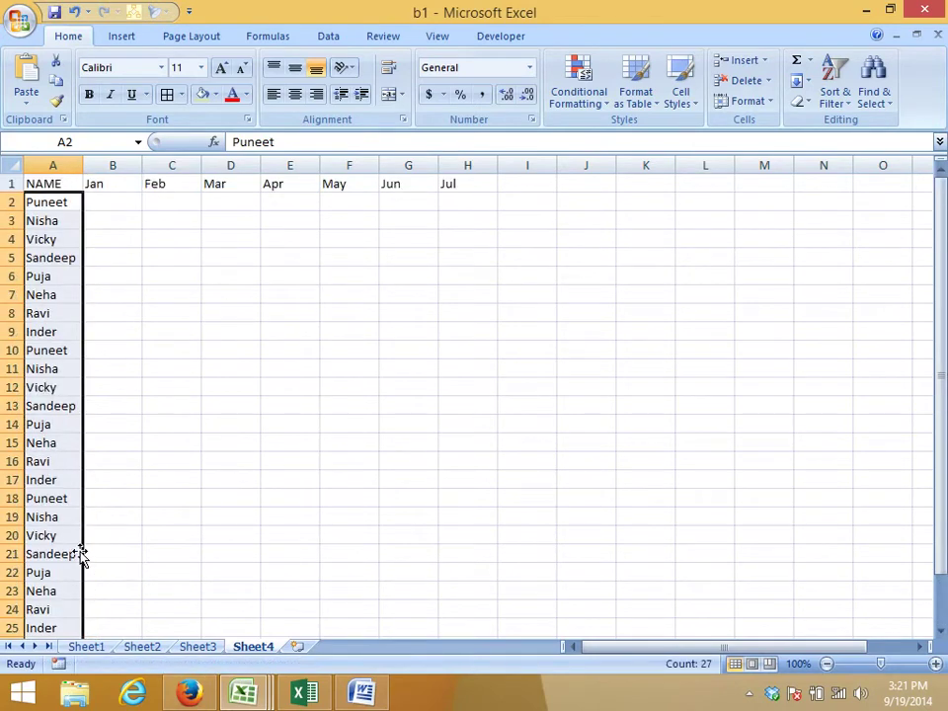
key(Up)
key(Right)
key(Down)
- Enter the formula =RANDBETWEEN(10,90) in cell B2
text(=)
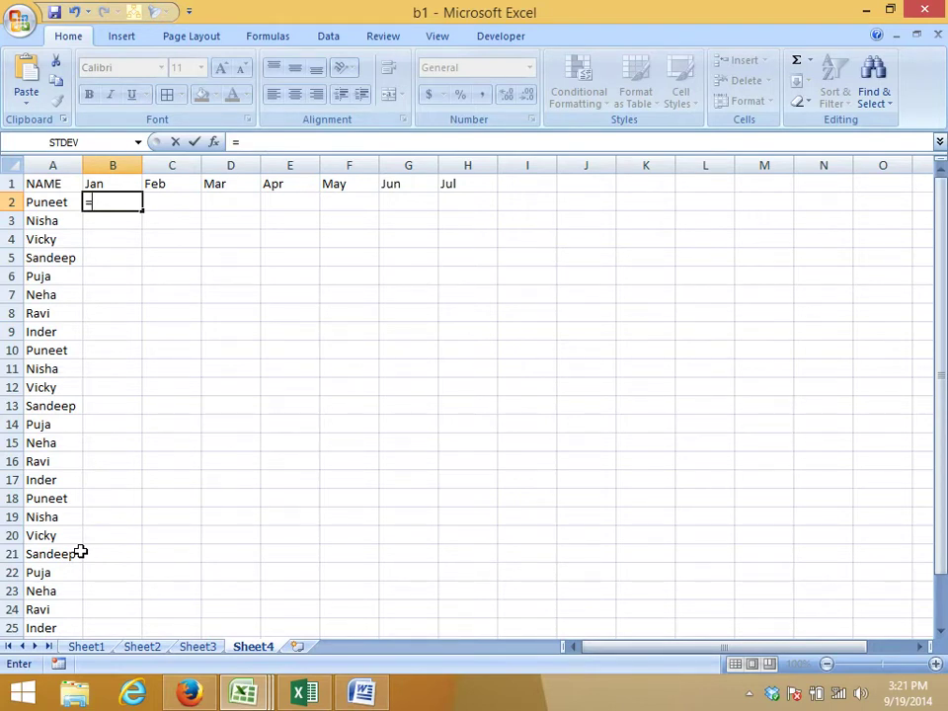
text(b)
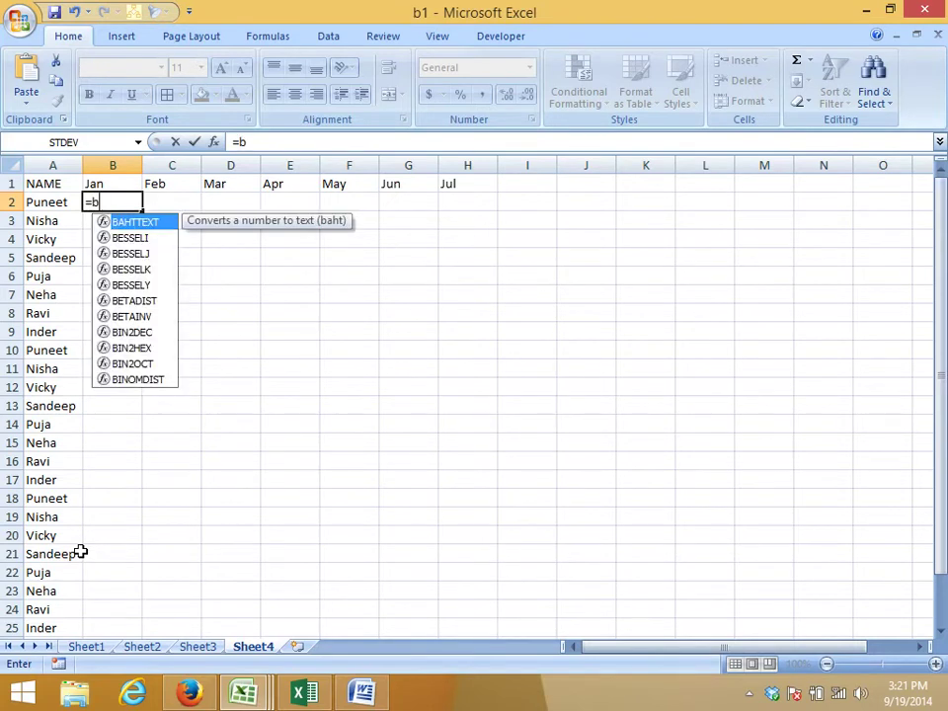
key(BackSpace)
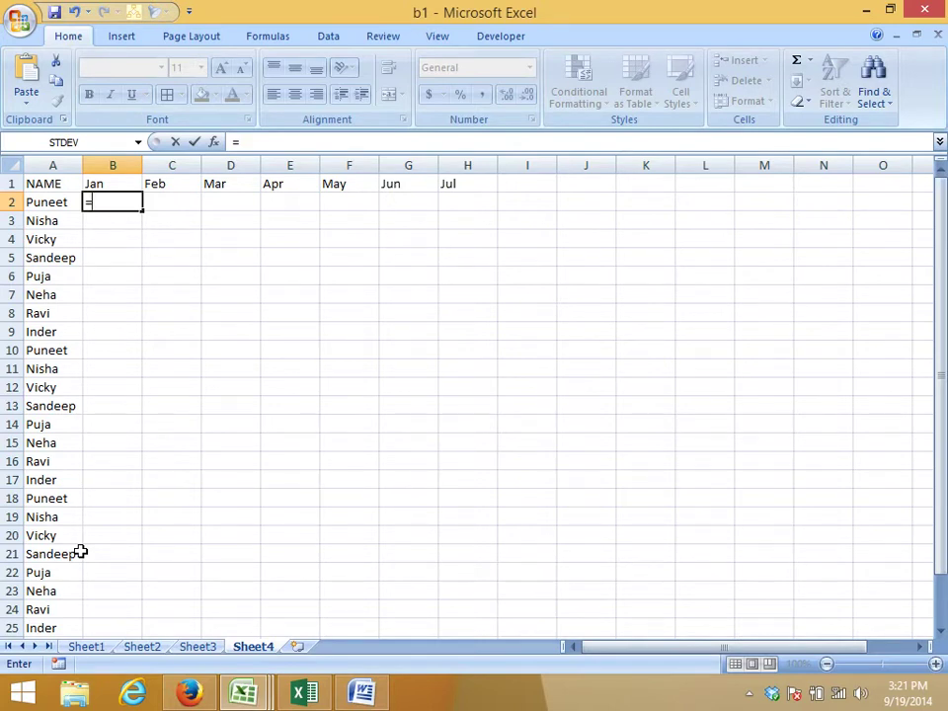
text(r)
key(Down)
key(Down)
key(Tab)
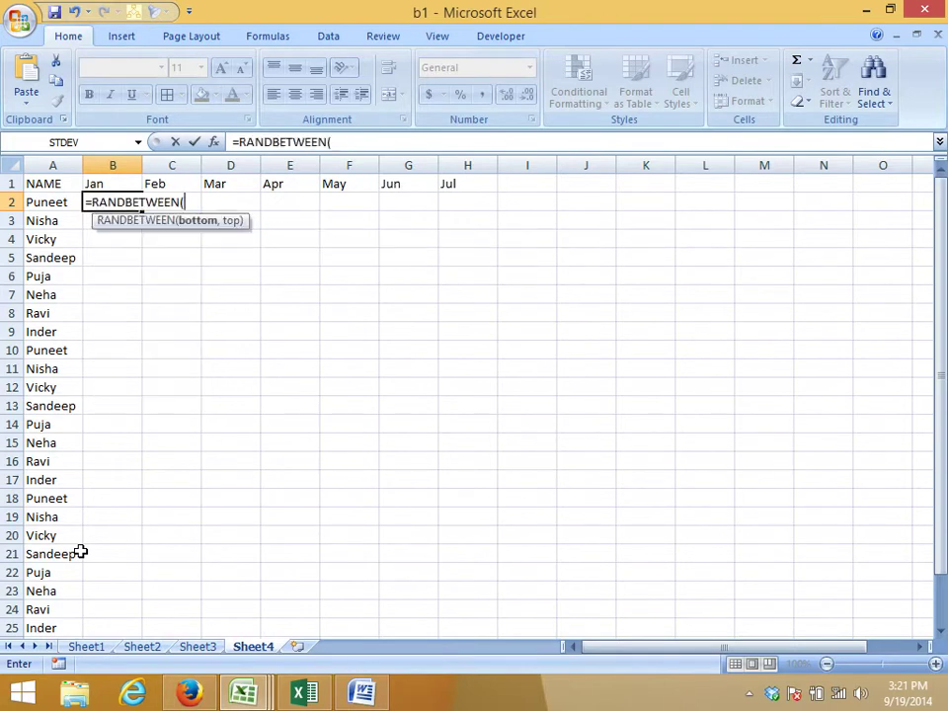
text(10,90)
key(Return)
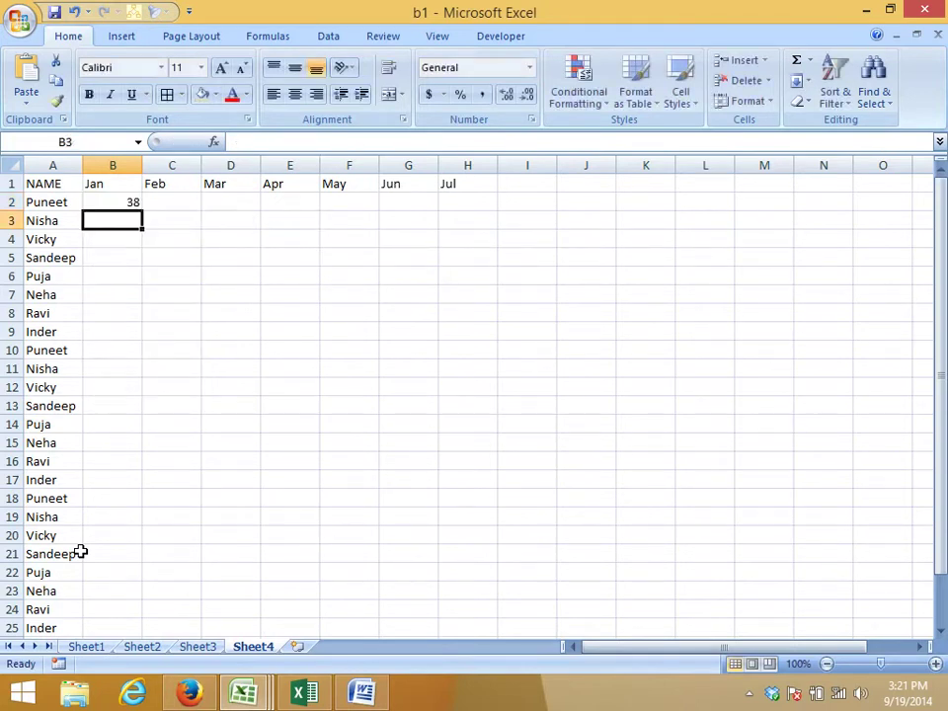
- Fill the RANDBETWEEN formula across to H2 and down through row 28
key(Up)
key(shift+Right)
key(shift+Right)
key(shift+Right)
key(shift+Right)
key(shift+Right)
key(shift+Right)
key(ctrl+r)
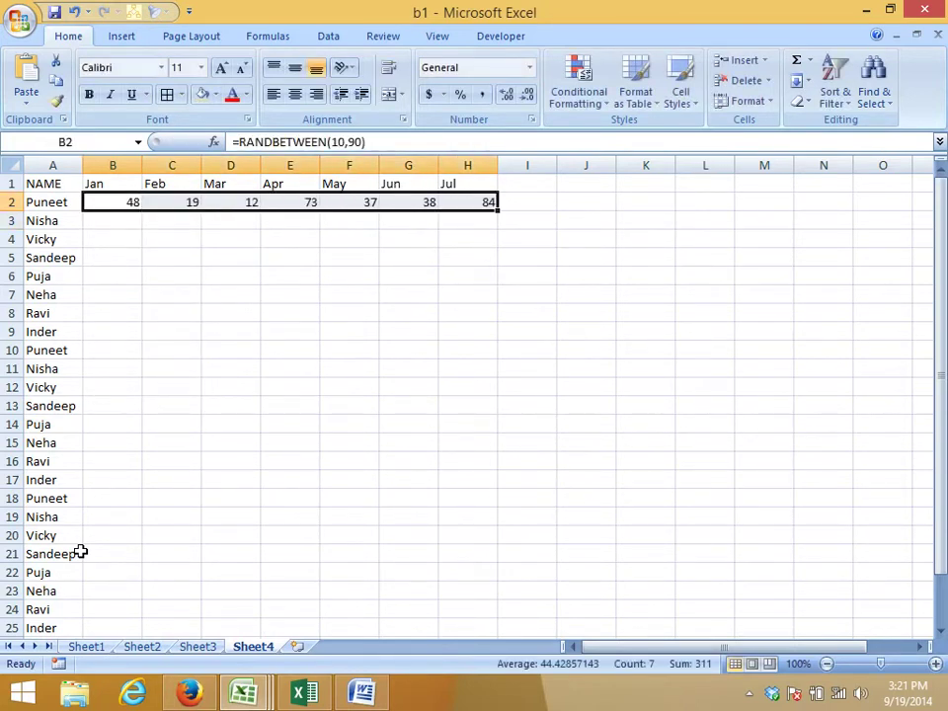
key(Left)
key(ctrl+Down)
key(Right)
key(ctrl+shift+Up)
key(shift+Right)
key(shift+Right)
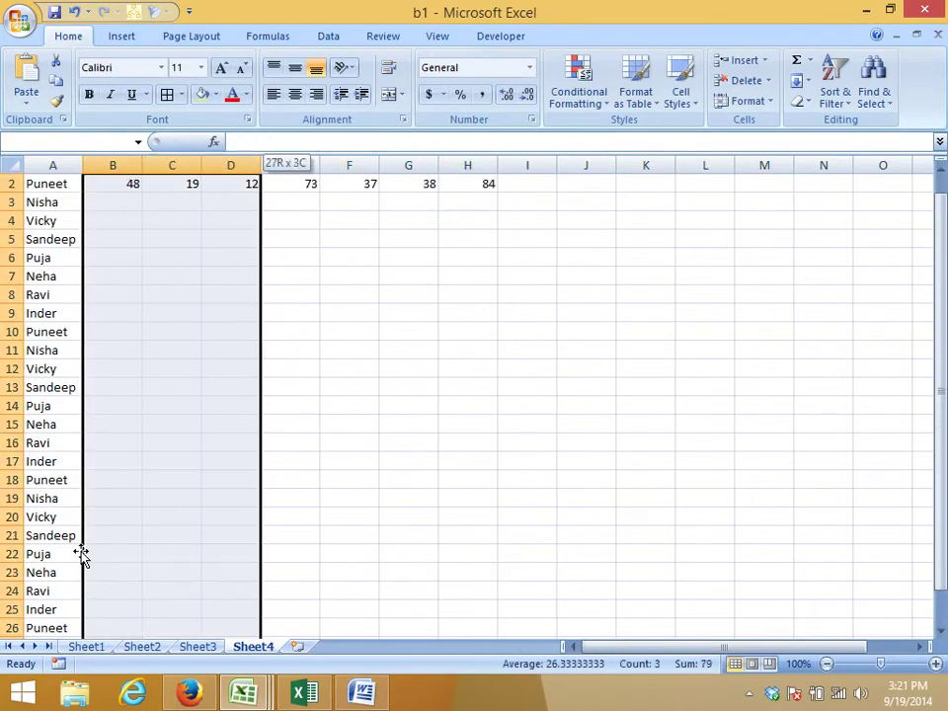
key(shift+Right)
key(shift+Right)
key(shift+Right)
key(ctrl+d)
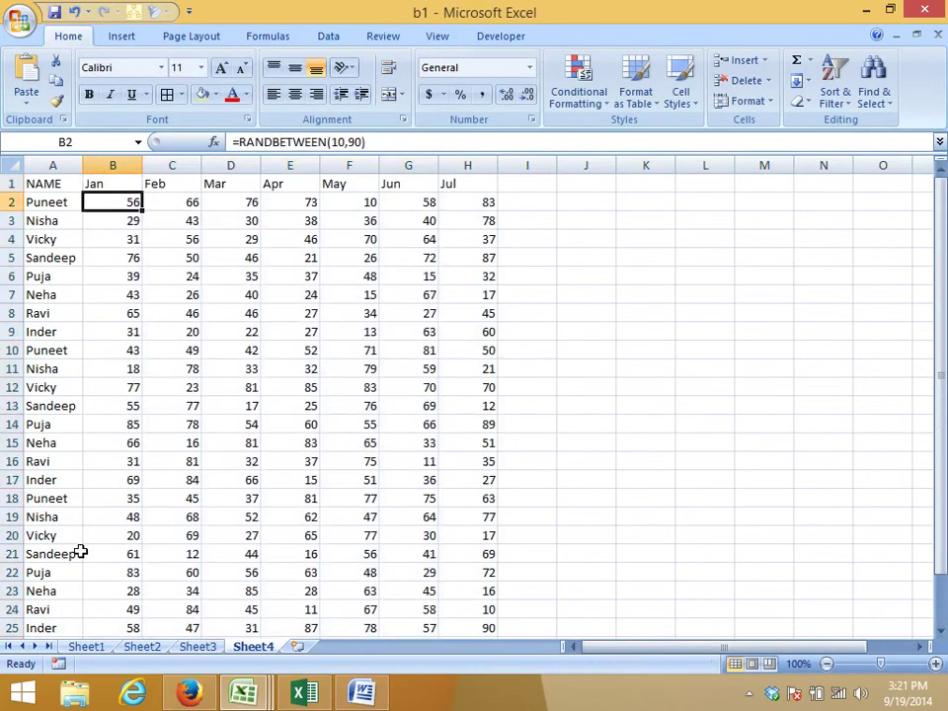
- Copy B2:H28 and paste it back as values only so the numbers stay fixed
key(ctrl+c)
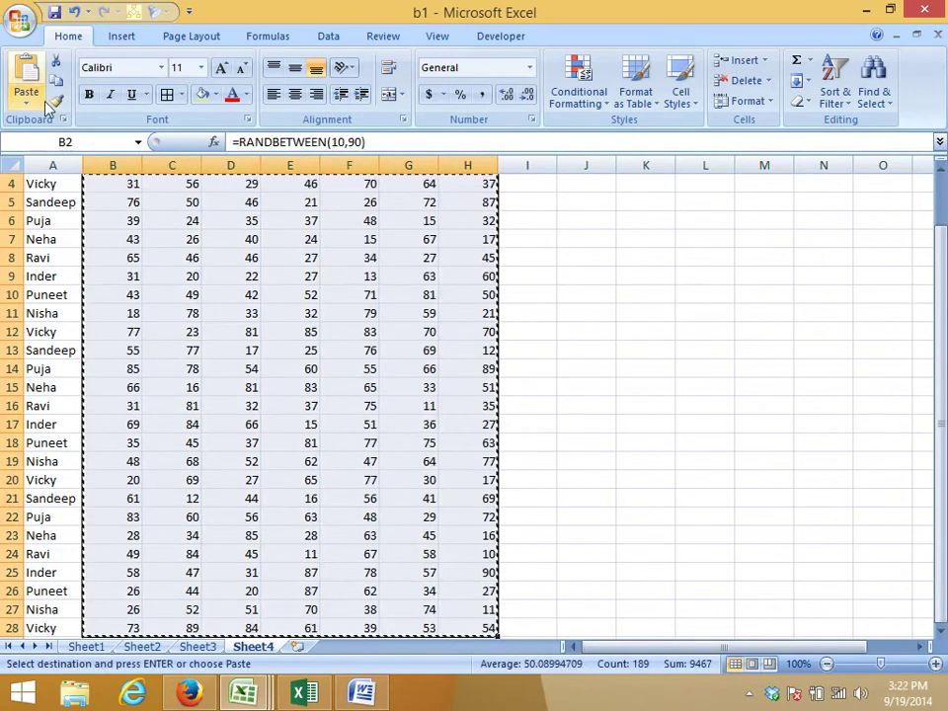
click(27, 103)
click(61, 162)
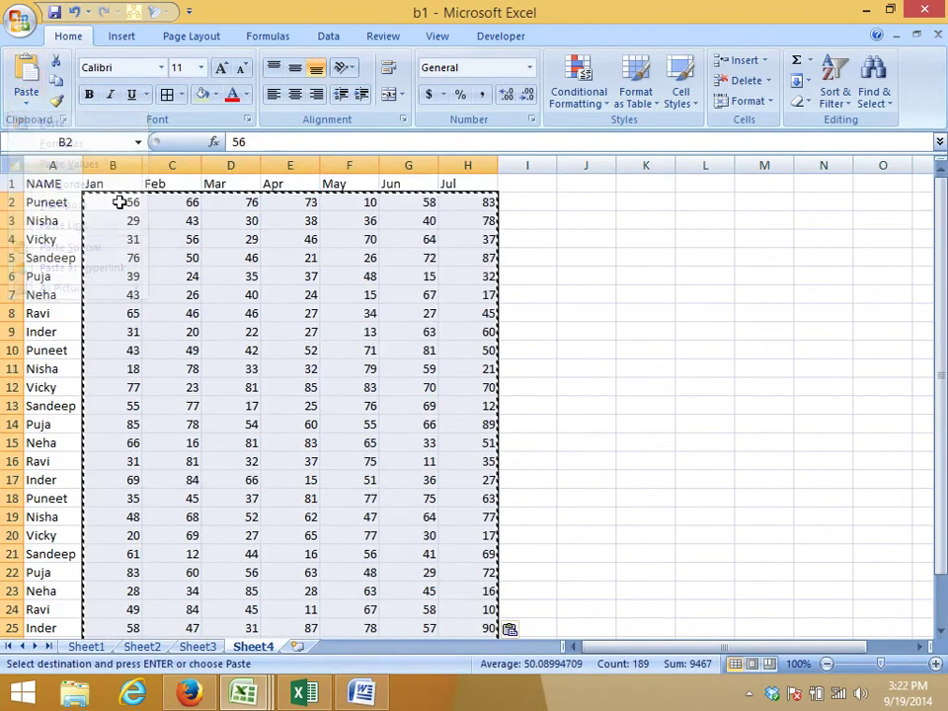
click(162, 279)
key(Escape)
- Clear the extra rows 13–28 and return to the top of the sheet
click(99, 383)
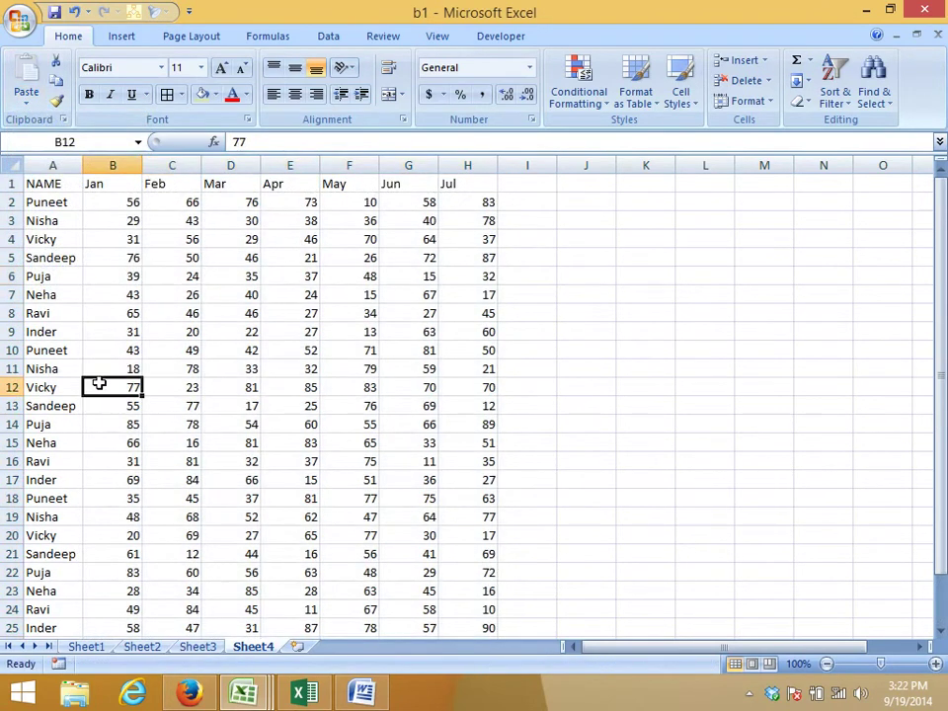
key(Left)
key(Down)
key(ctrl+shift+Right)
key(ctrl+shift+Down)
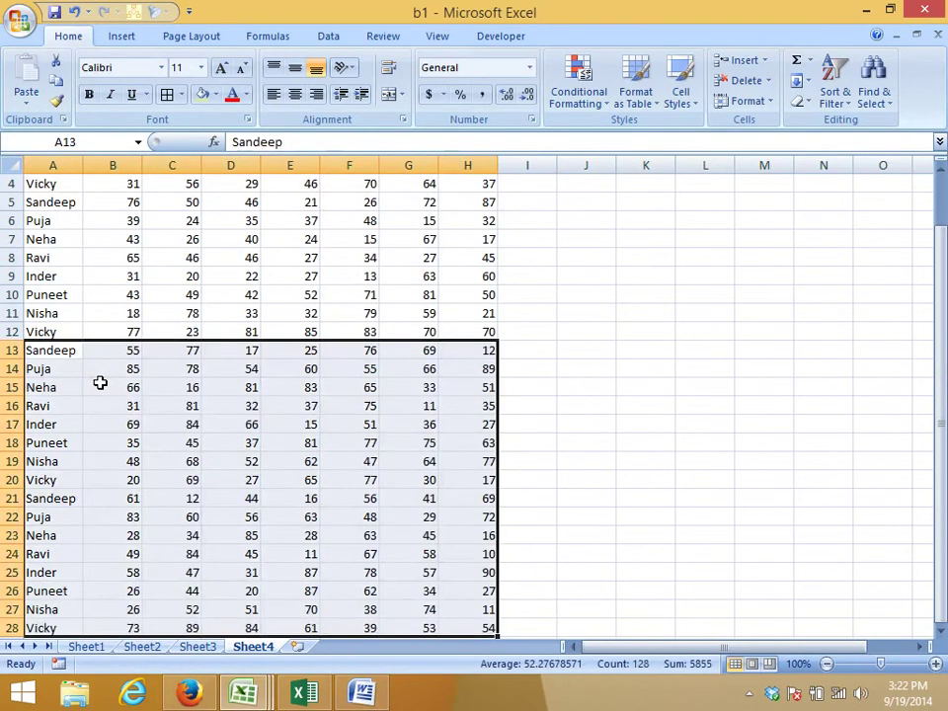
key(Delete)
key(Up)
key(ctrl+Home)
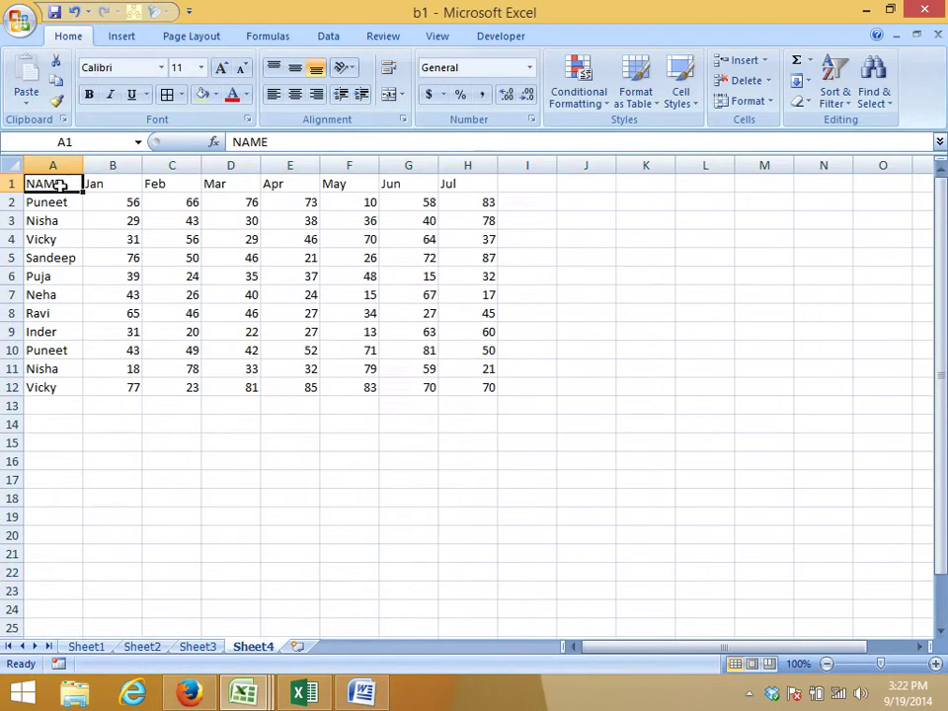
mouse_move(70, 184)
mouse_down()
mouse_move(384, 413)
mouse_move(472, 369)
mouse_up()
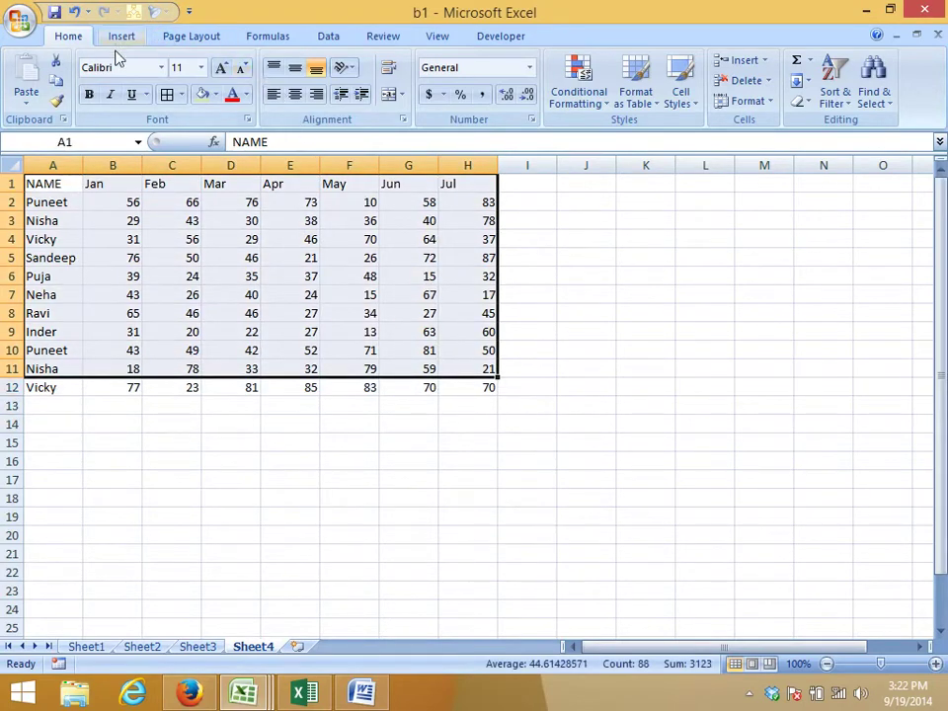
key(shift+Down)
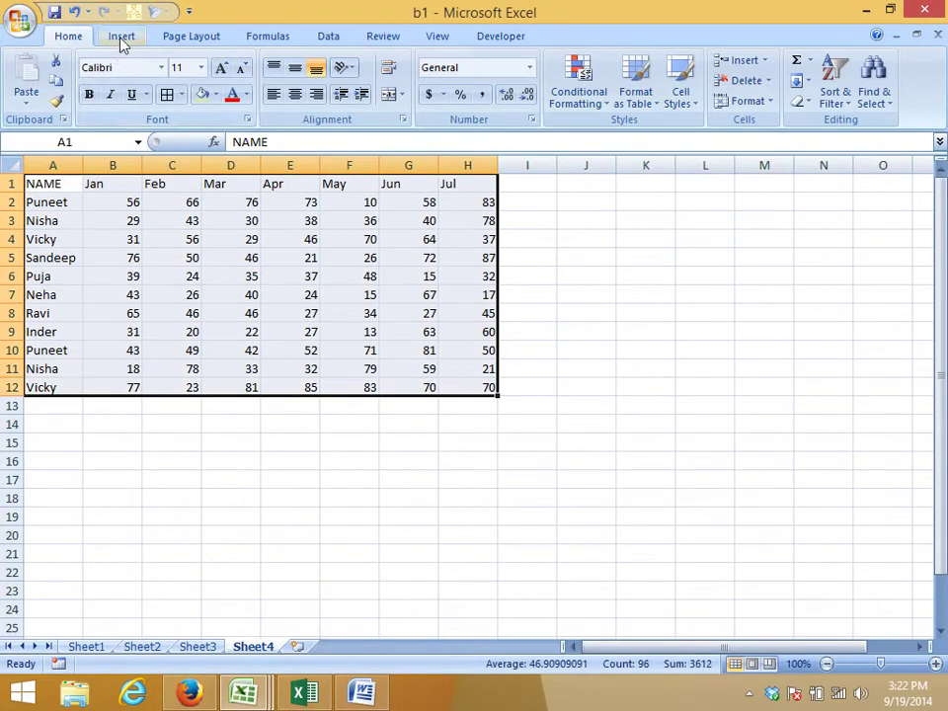
click(122, 39)
click(300, 79)
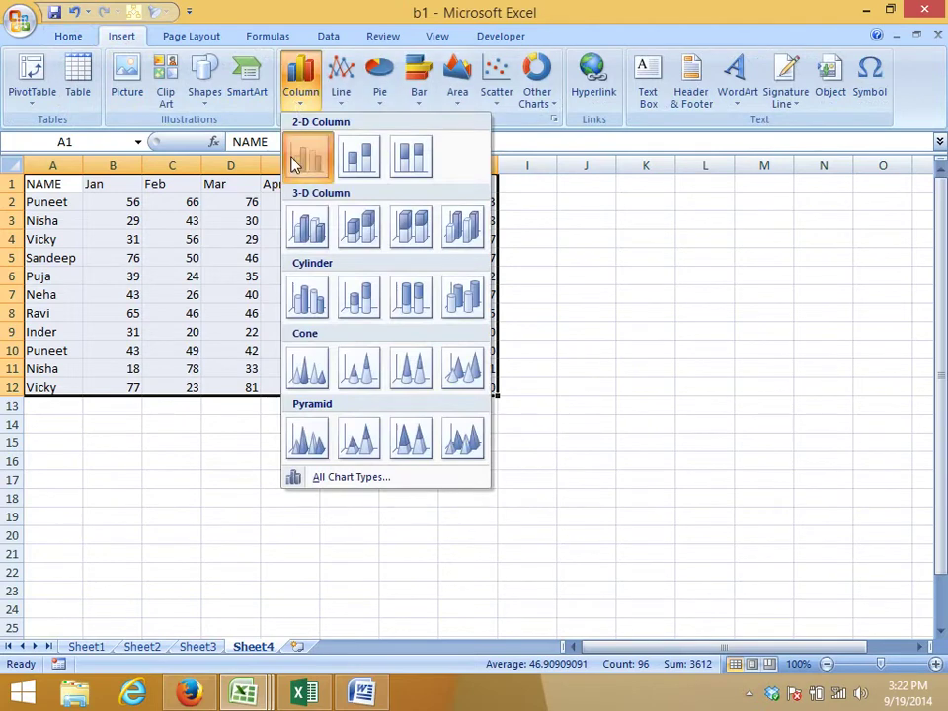
click(292, 156)
mouse_move(413, 350)
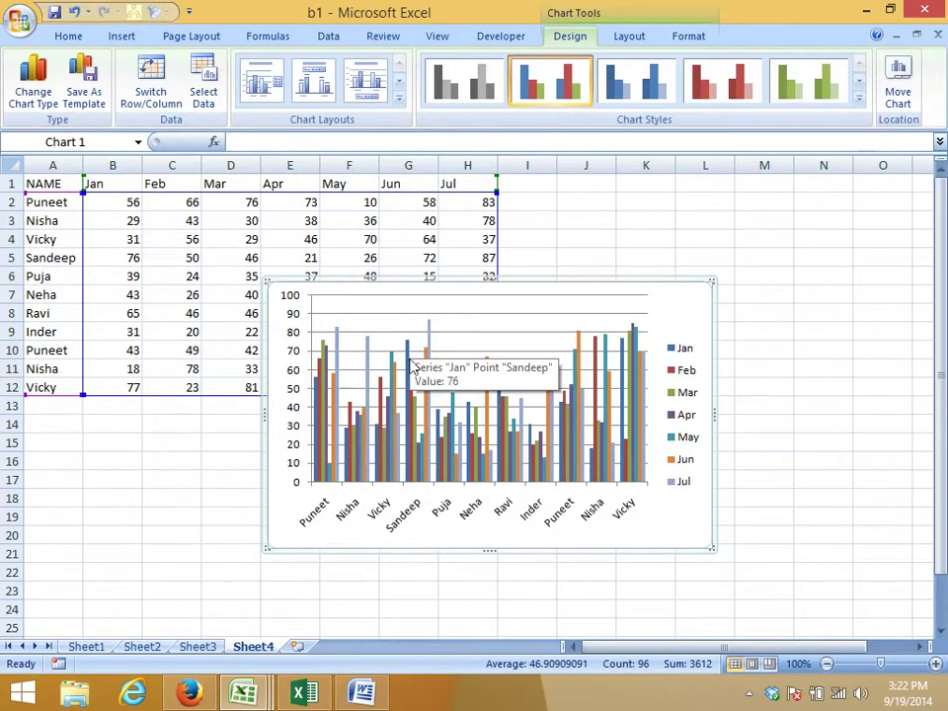
key(Delete)
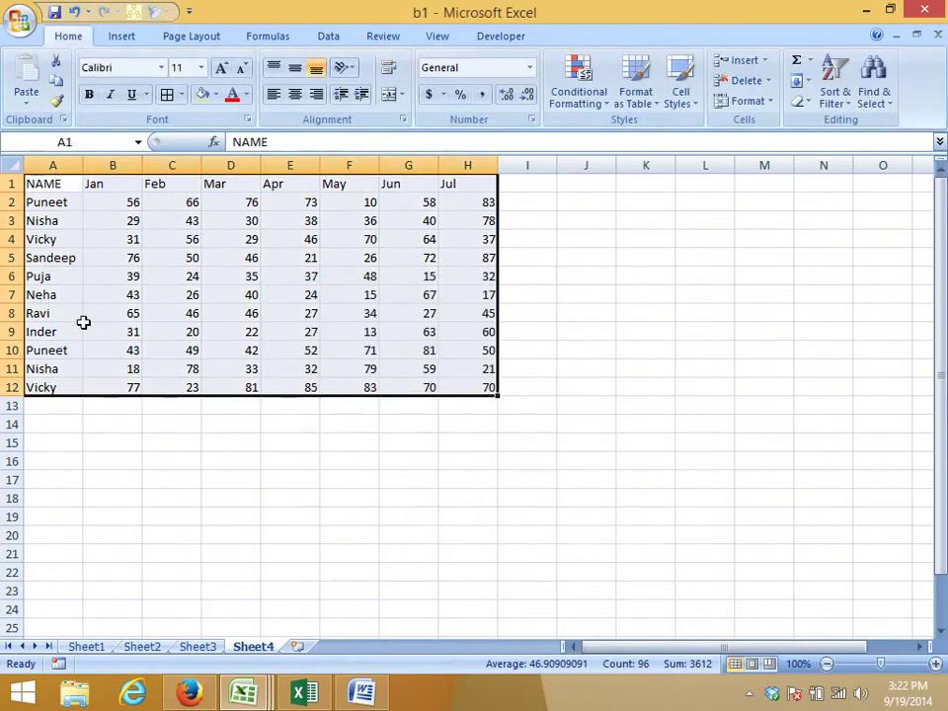
- Select A1:H2 and insert a clustered column chart for Puneet, placed to the right of the table
drag(40, 201, 48, 221)
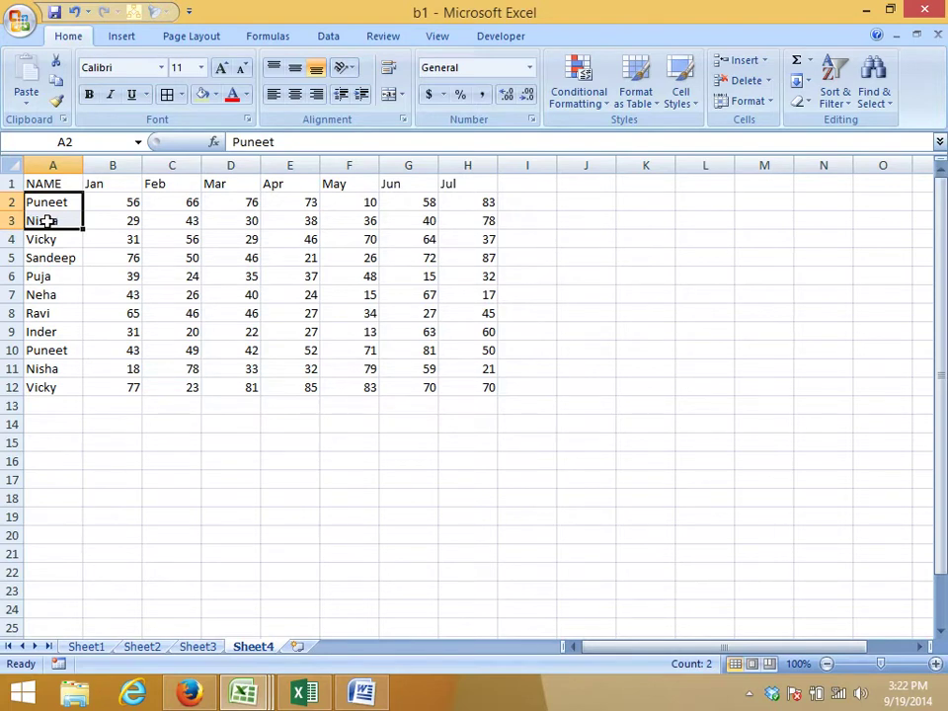
drag(46, 184, 459, 203)
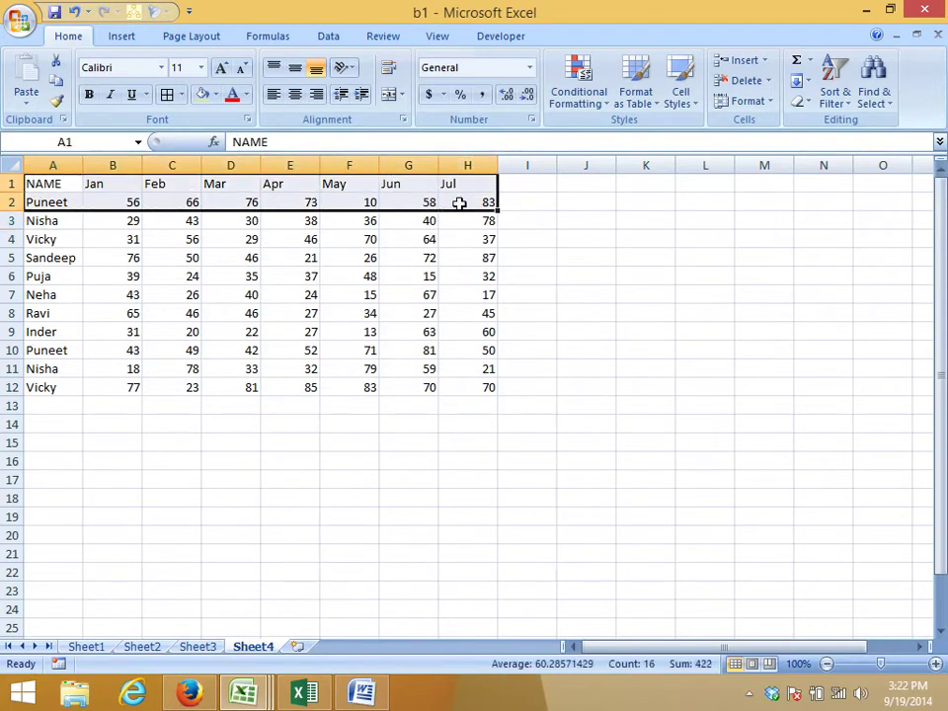
click(122, 36)
click(300, 84)
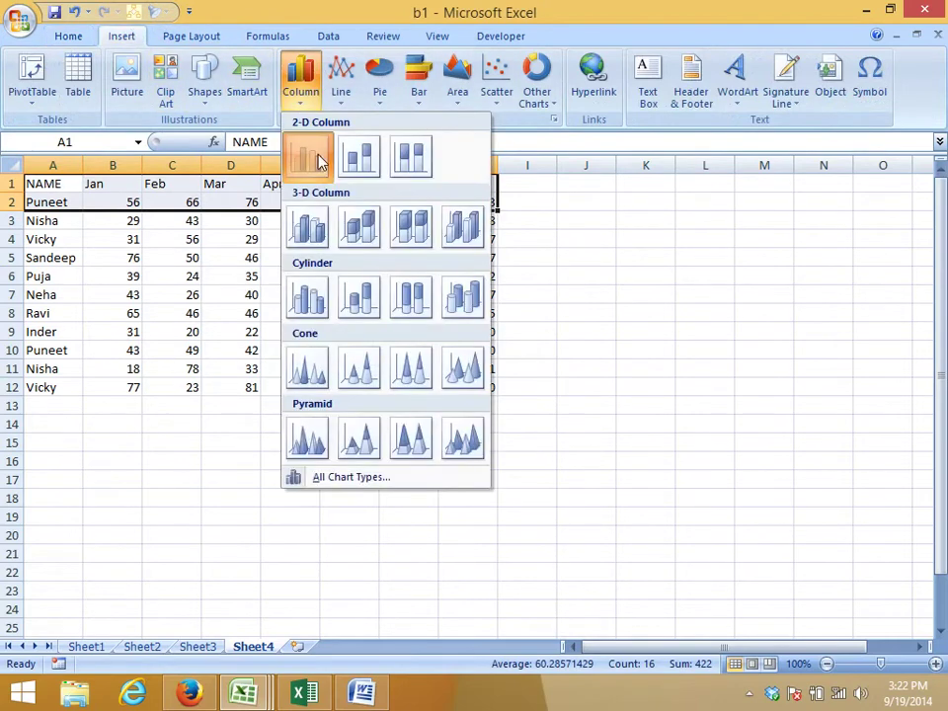
click(319, 163)
drag(399, 299, 634, 194)
click(46, 218)
click(45, 238)
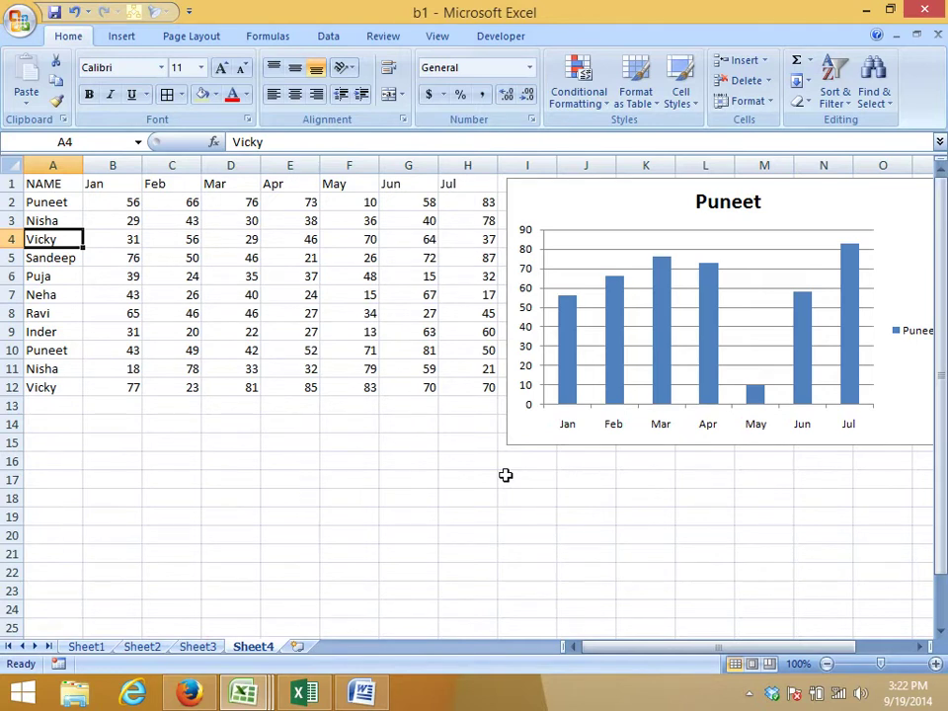
click(629, 227)
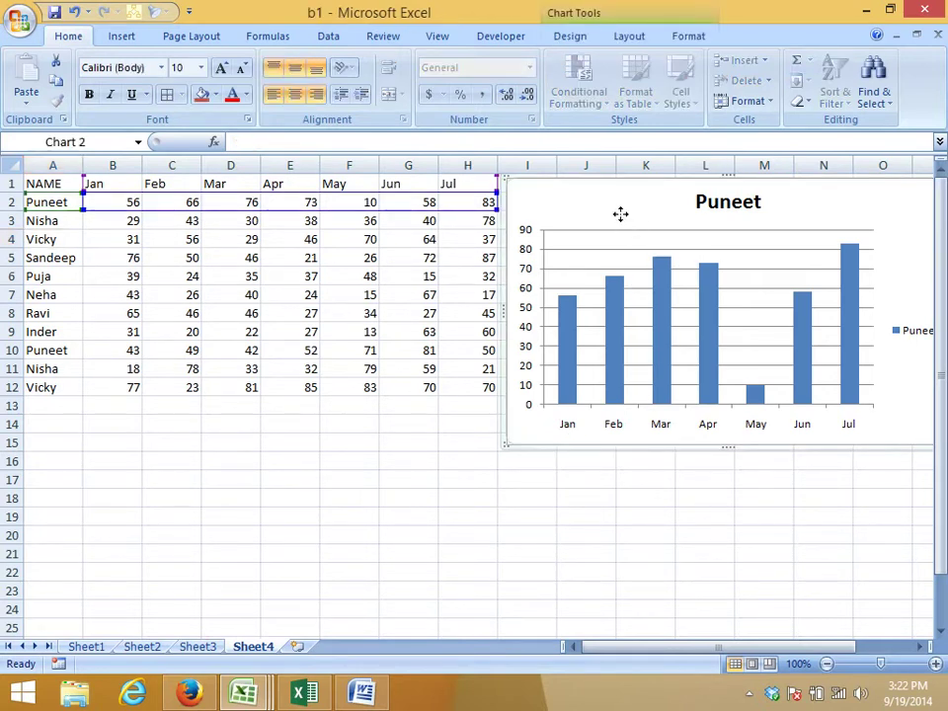
- Delete the Puneet chart and copy the NAME–Jul header row down into row 16
key(Delete)
click(61, 184)
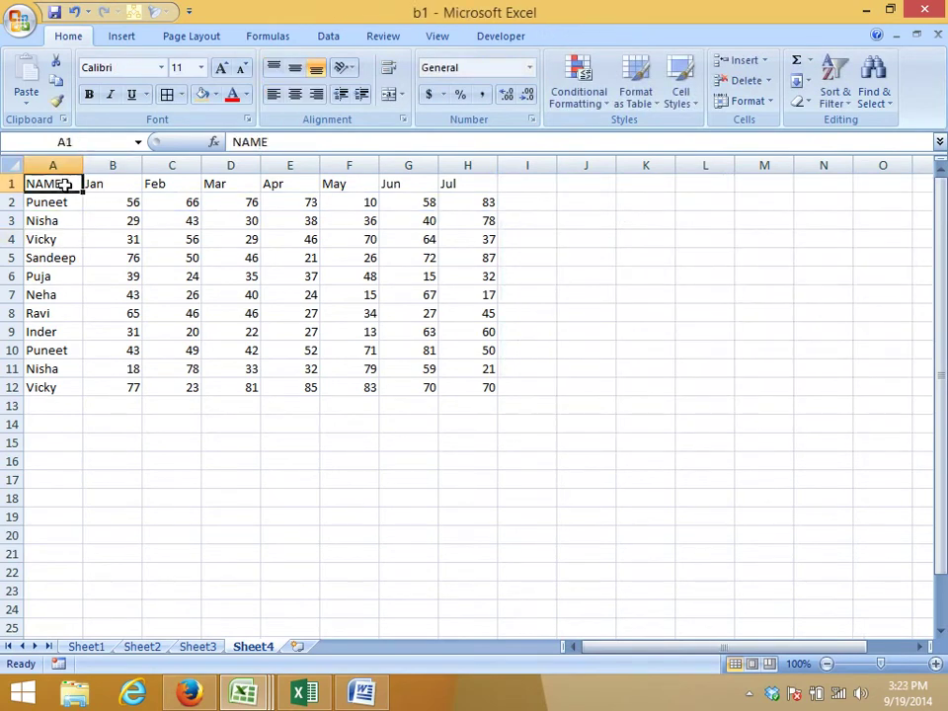
key(ctrl+shift+Right)
key(ctrl+c)
key(Down)
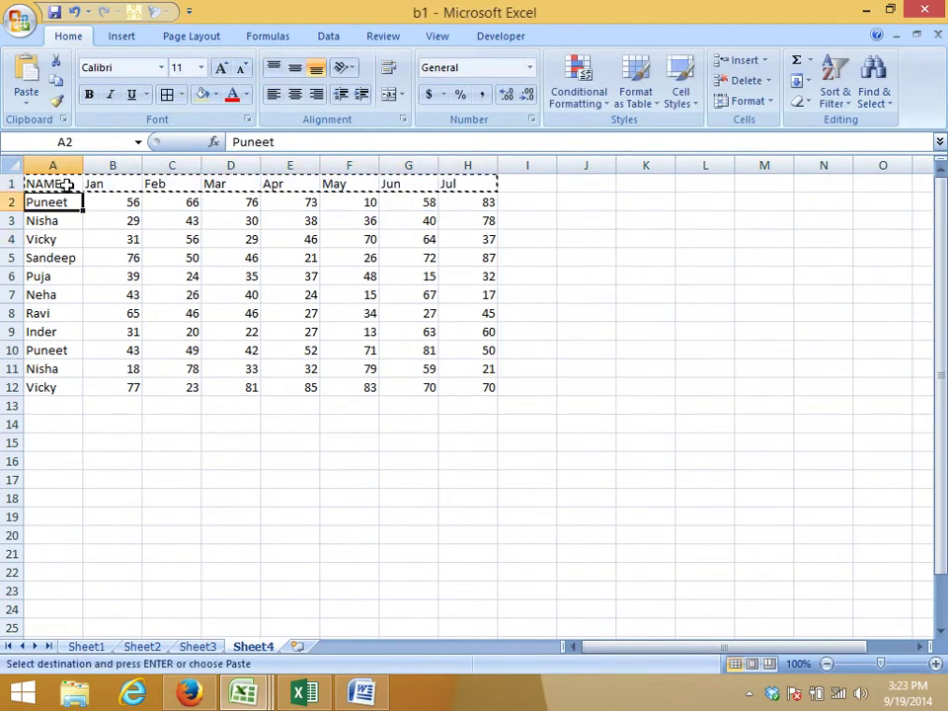
key(Down)
key(Down)
key(Down)
key(ctrl+v)
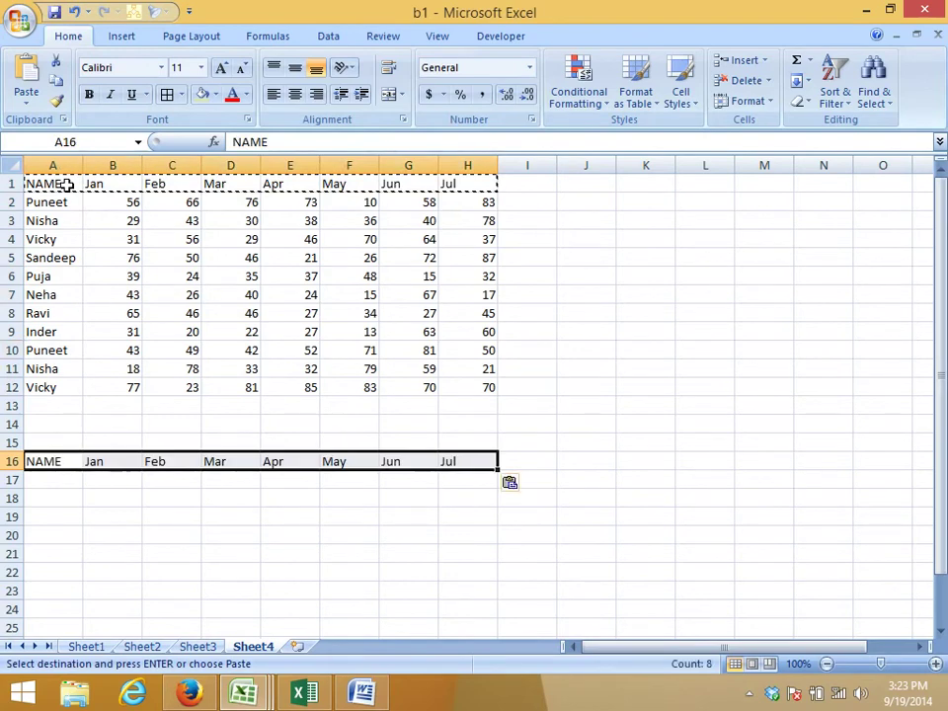
- Enter 1 in A15 as the row index
key(Up)
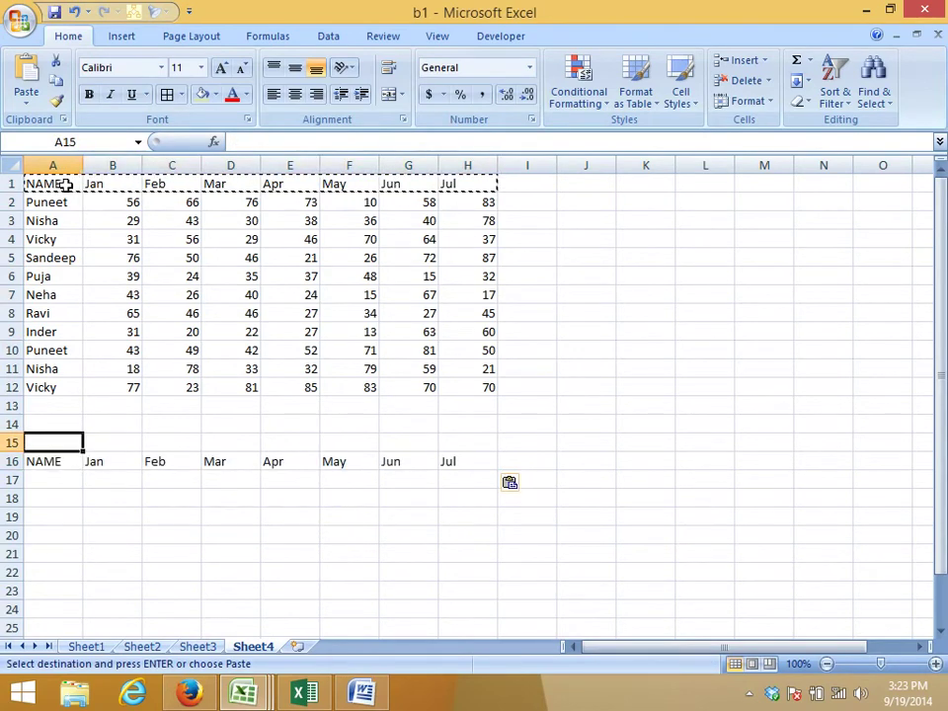
scroll(40, 246, up, 5)
scroll(17, 355, up, 2)
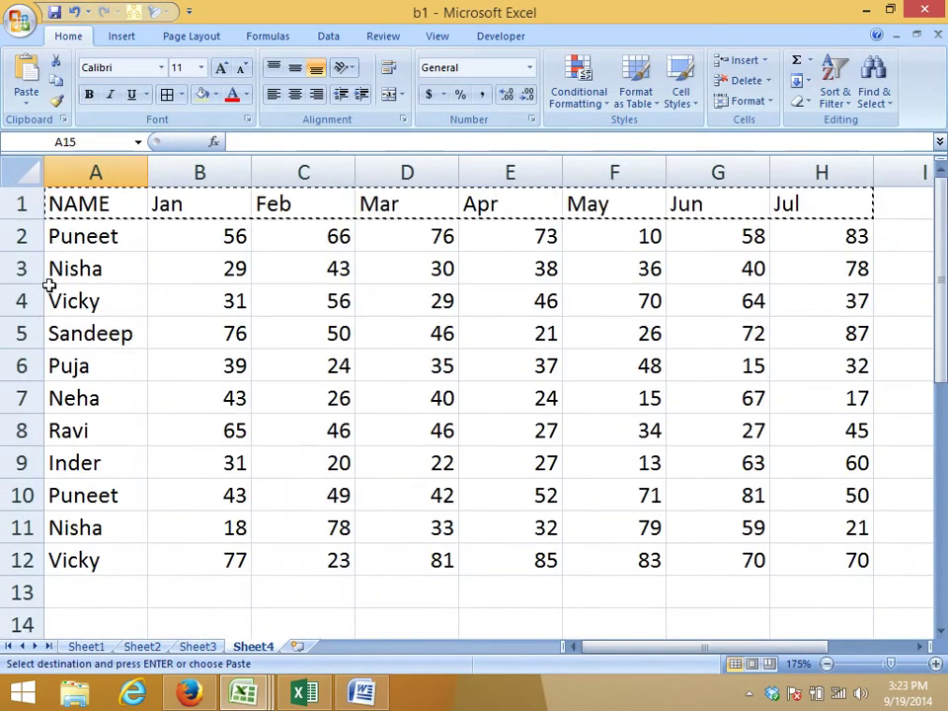
scroll(47, 284, down, 3)
text(1)
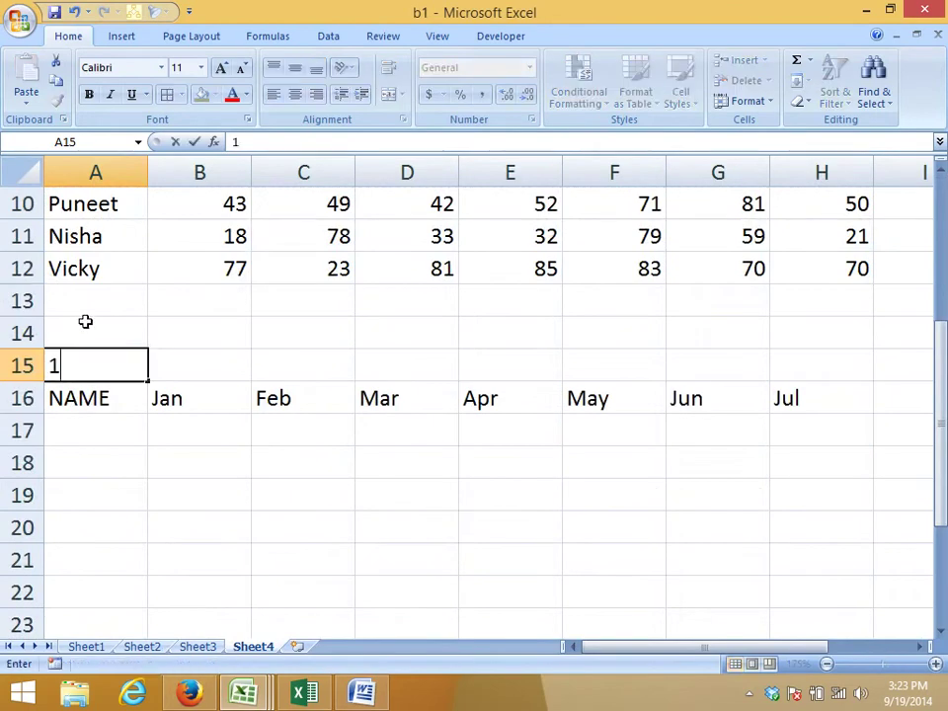
key(Return)
key(Return)
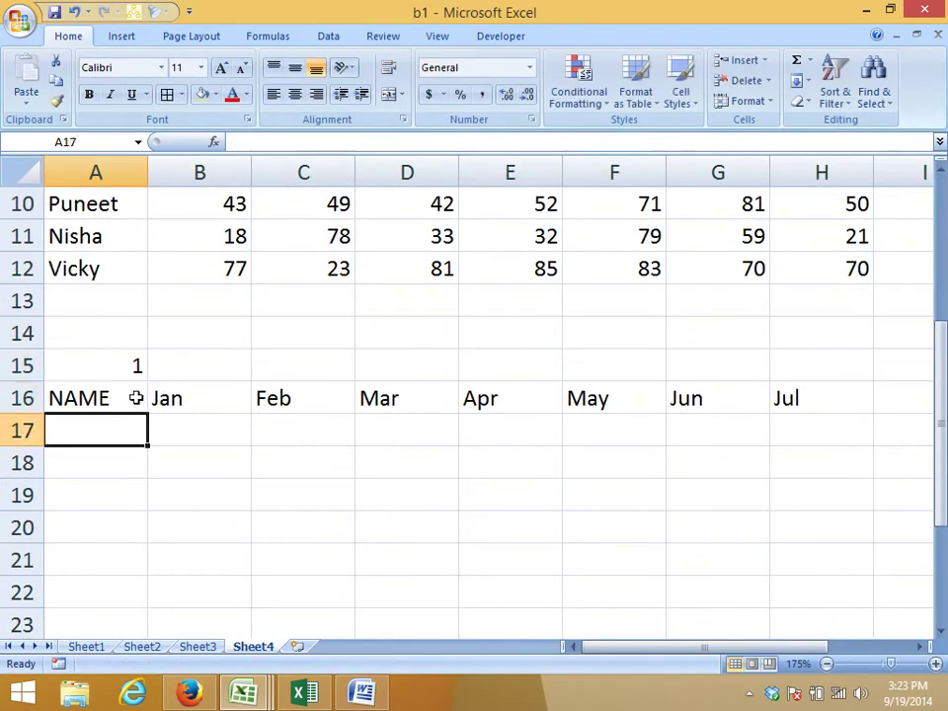
- Enter =OFFSET(A1,A15,0) in A17 to look up the indexed name
scroll(228, 439, up, 3)
scroll(228, 440, down, 3)
text(=of)
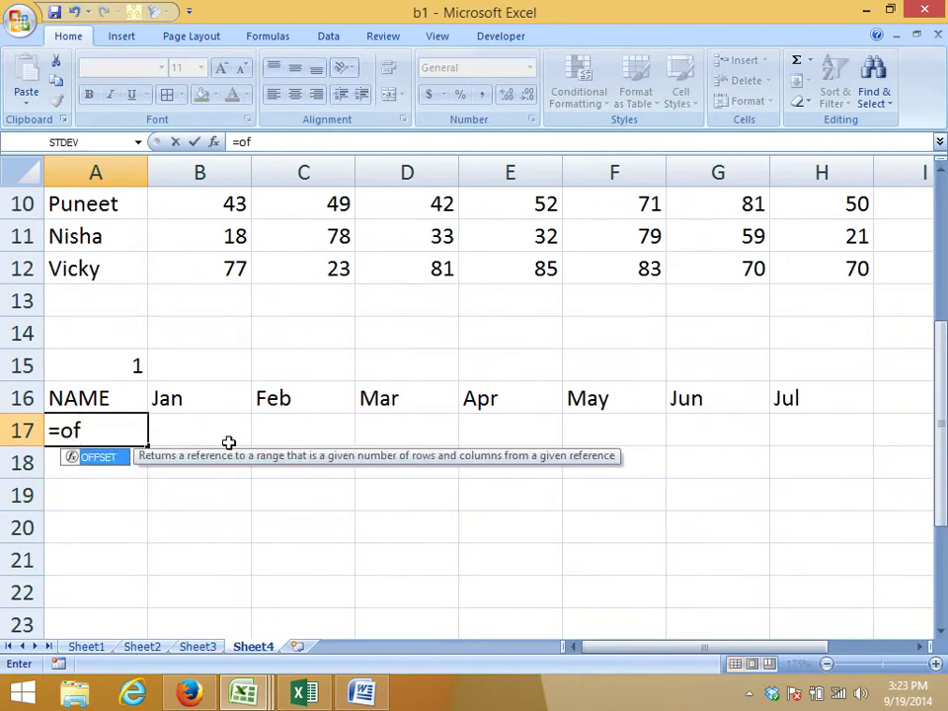
key(Tab)
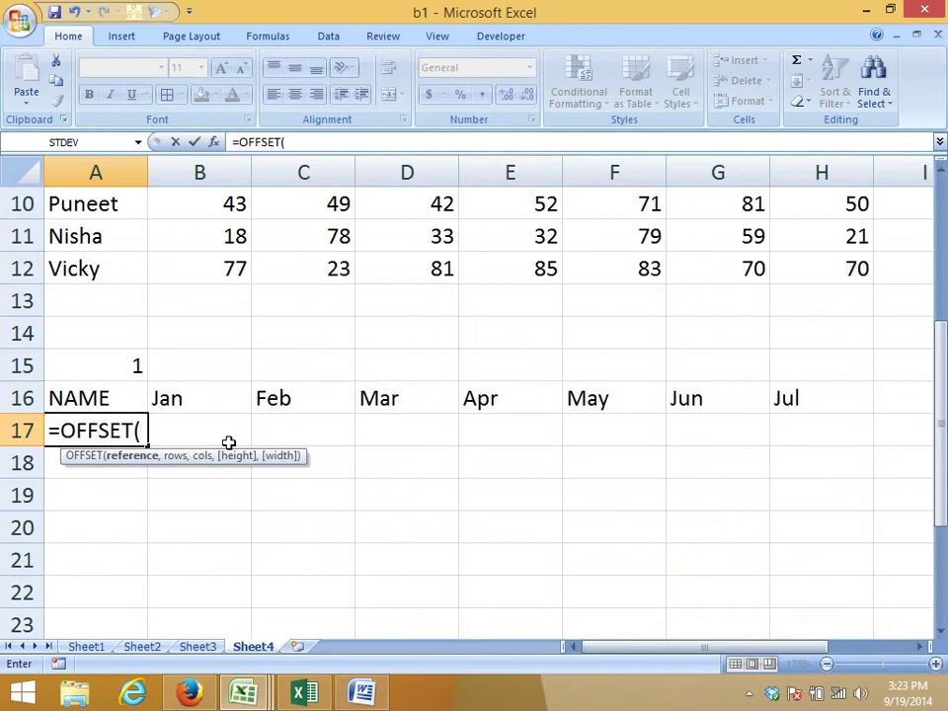
scroll(226, 440, up, 3)
click(65, 203)
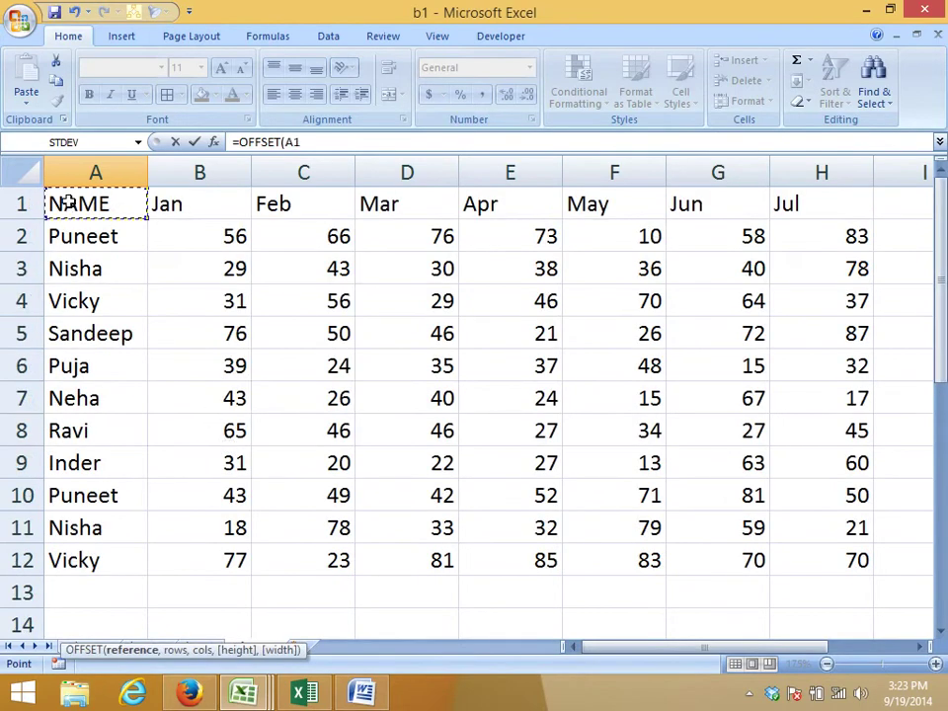
text(,)
scroll(65, 198, down, 3)
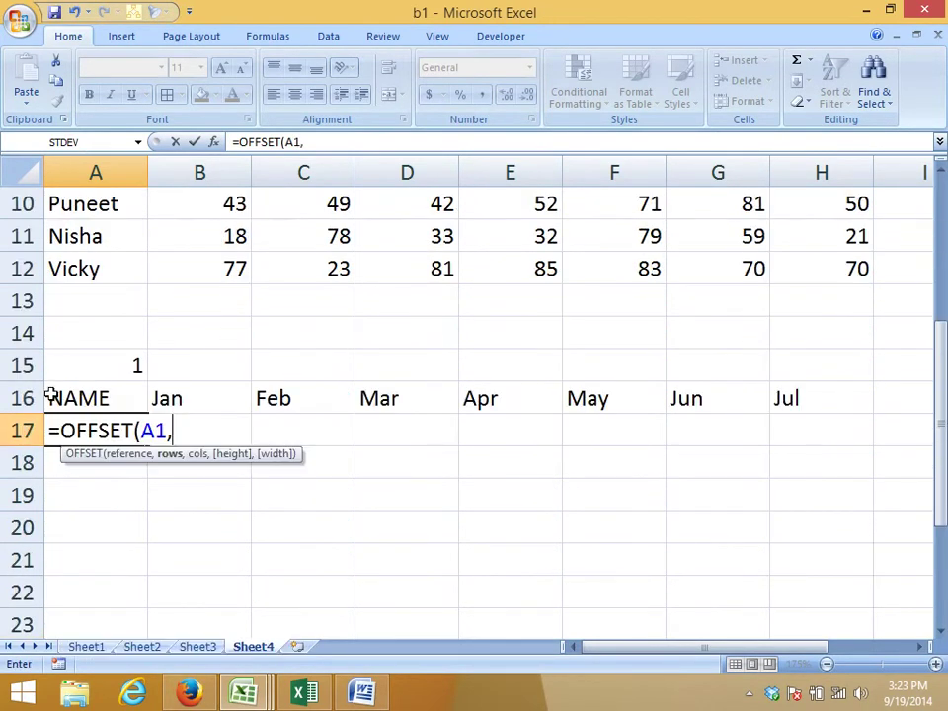
click(99, 364)
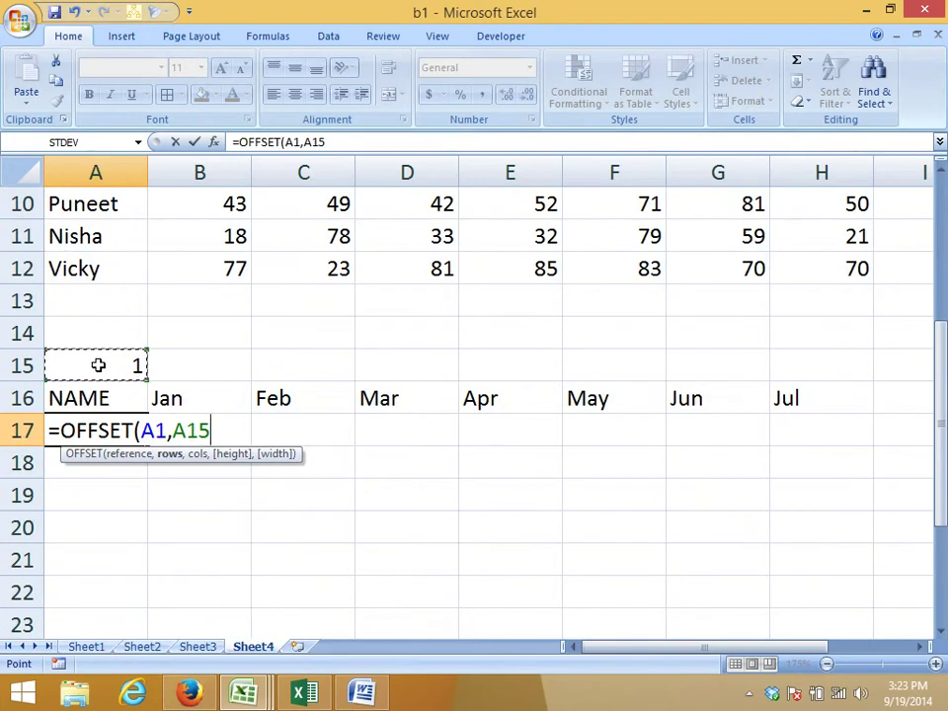
text(,0)
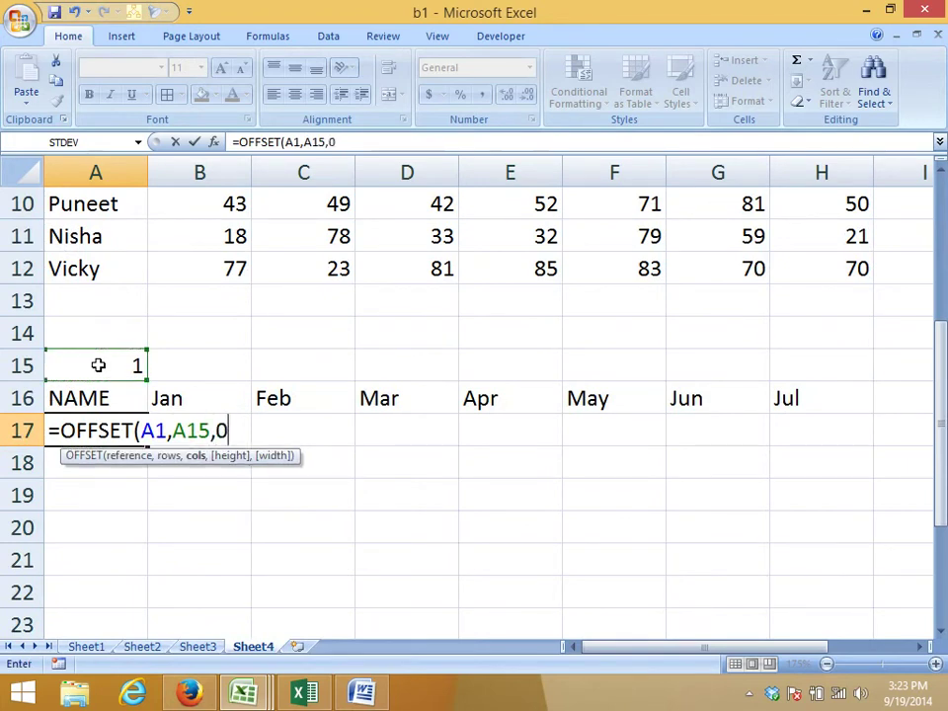
key(ctrl+Return)
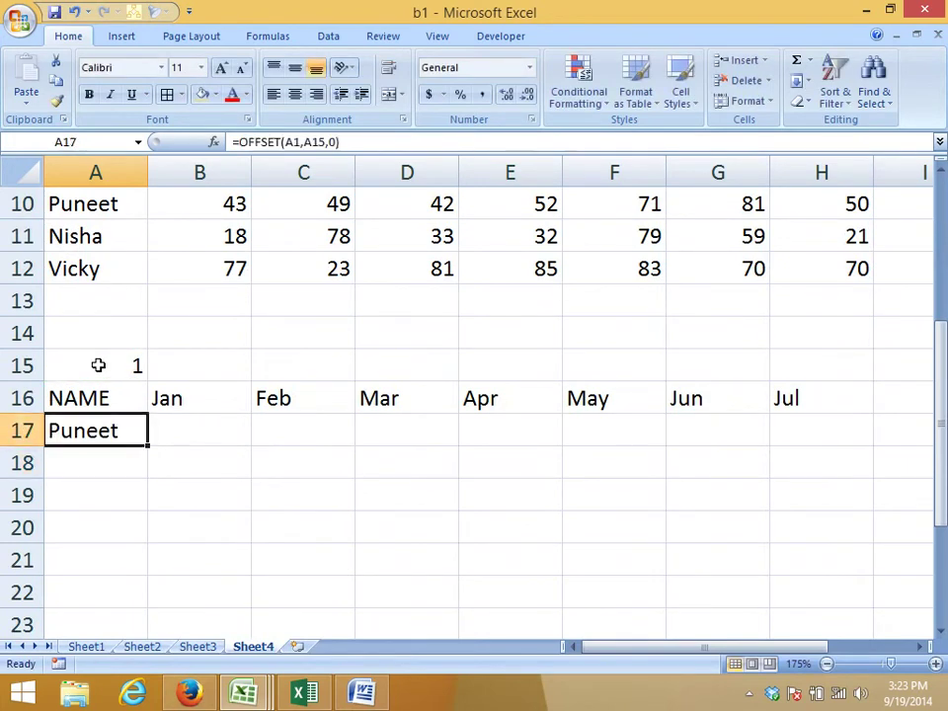
- Change A15 to 2 and confirm A17 now shows Nisha, the second name
scroll(99, 364, up, 3)
click(102, 203)
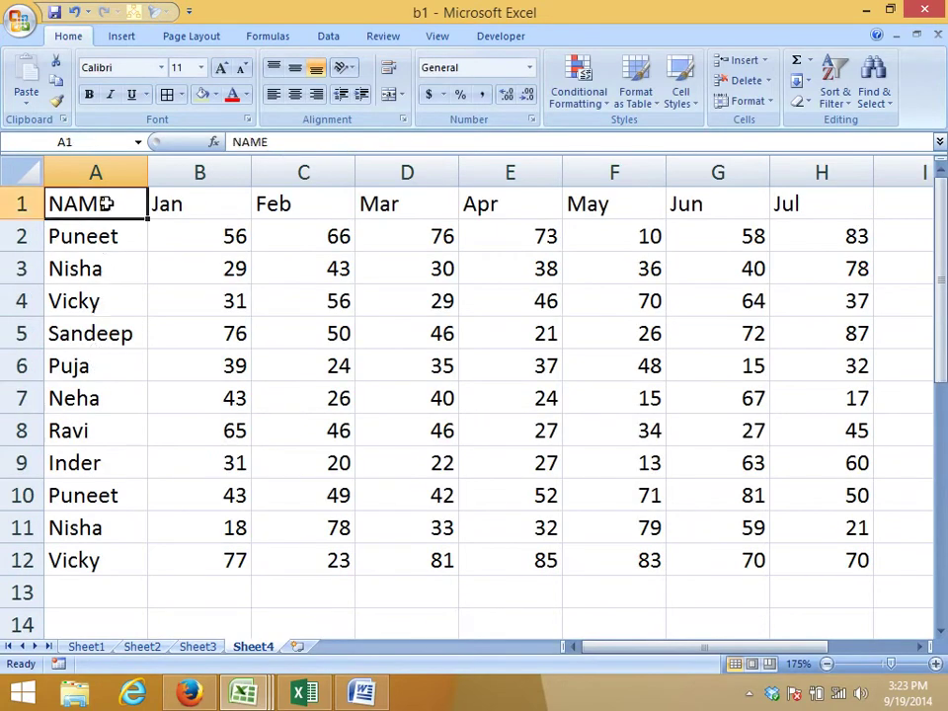
key(Down)
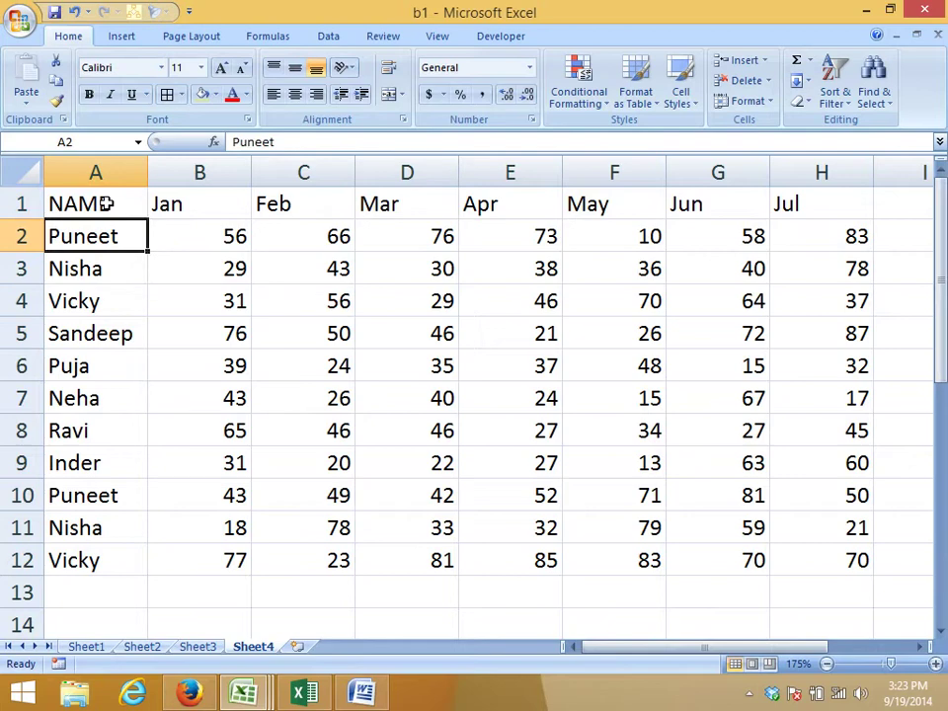
scroll(135, 323, down, 5)
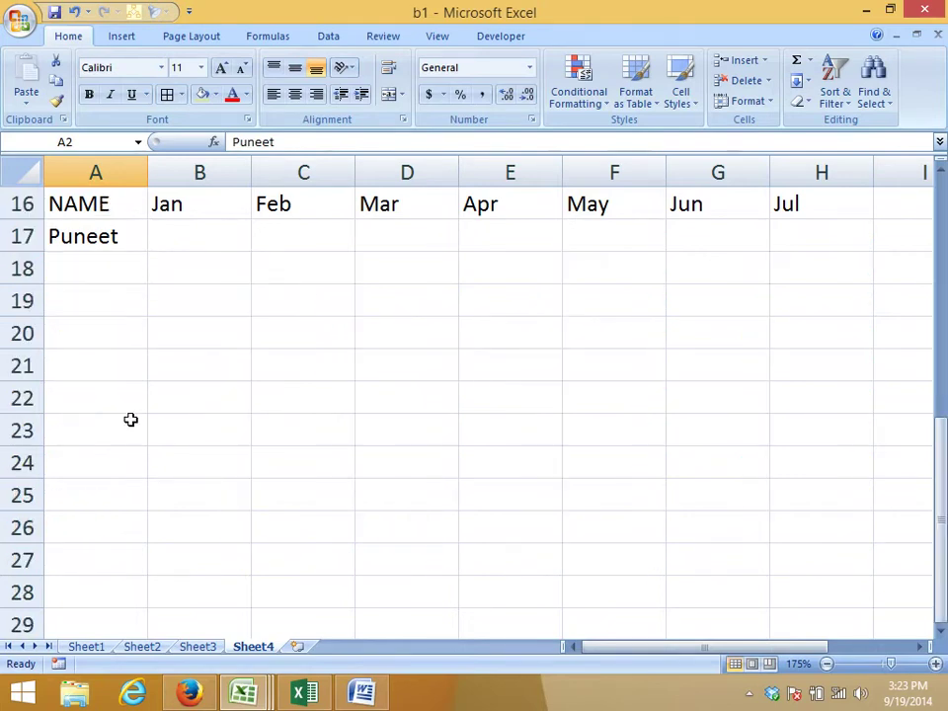
scroll(131, 420, up, 2)
click(134, 368)
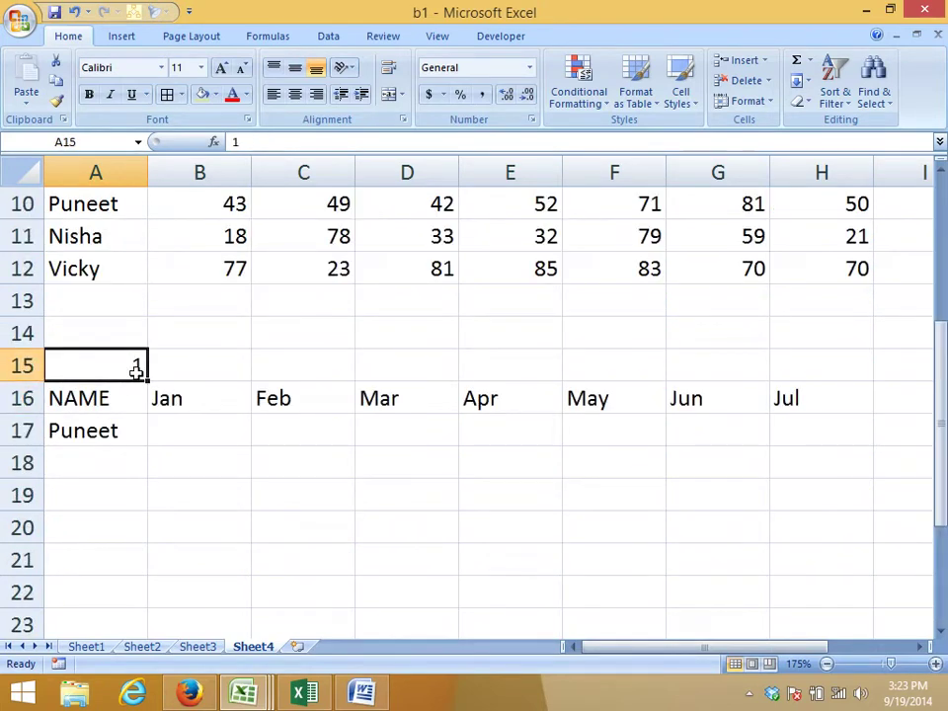
text(2)
key(Up)
scroll(148, 459, up, 3)
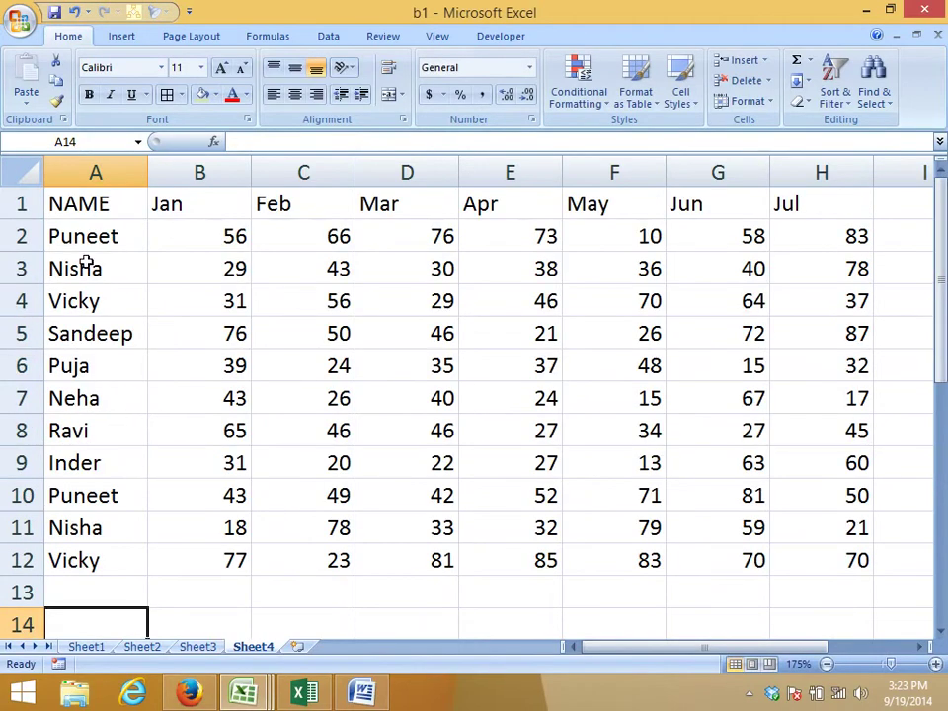
click(83, 267)
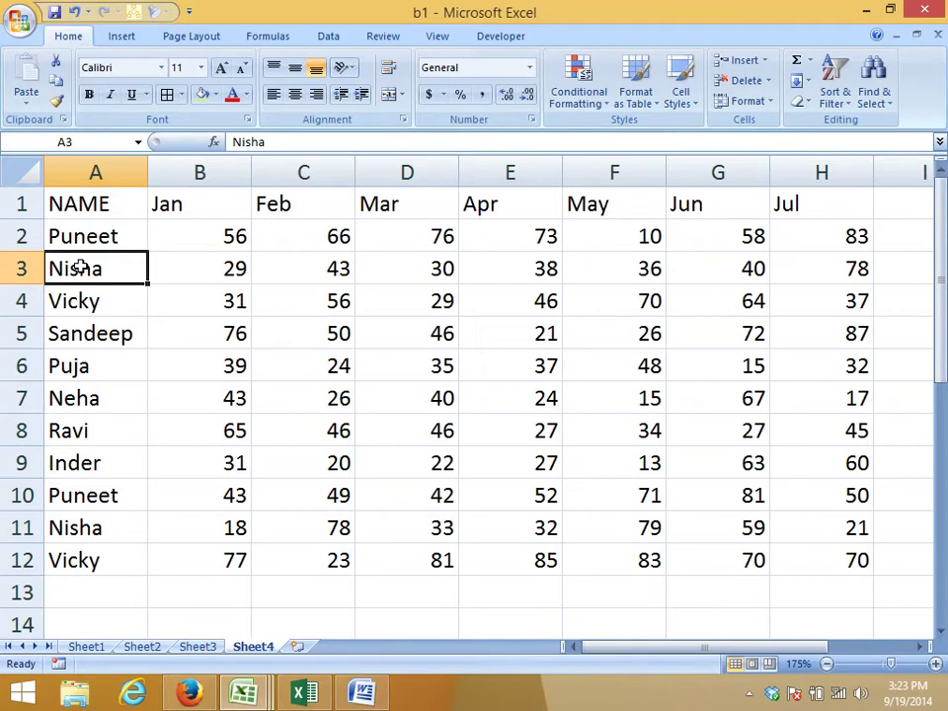
scroll(249, 364, down, 4)
click(95, 331)
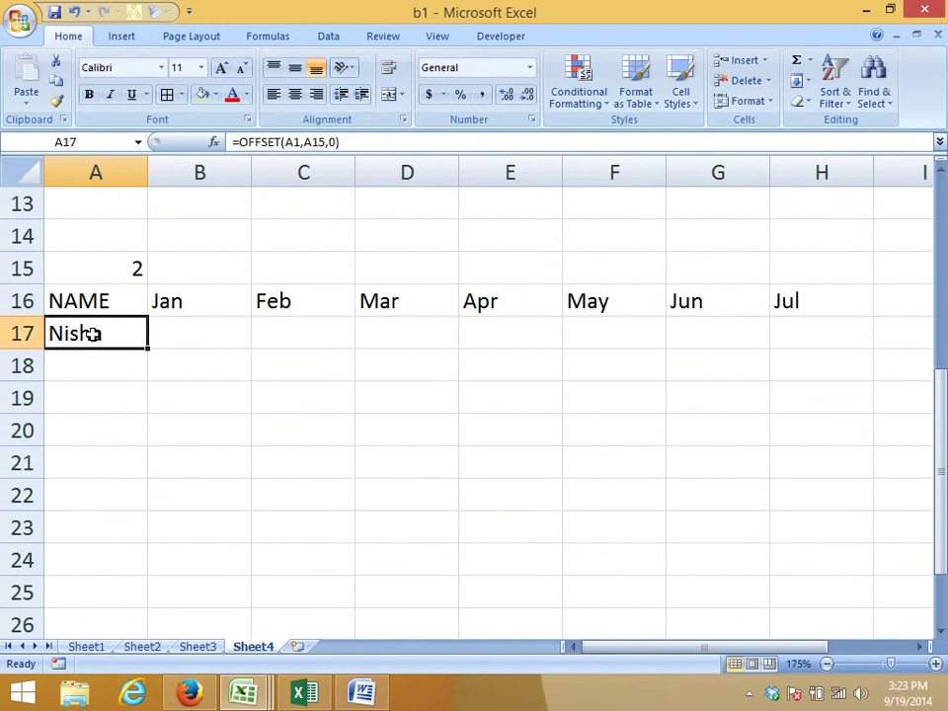
- Enter =OFFSET(B1,A15,0) in B17 under the Jan column
click(156, 334)
text(=of)
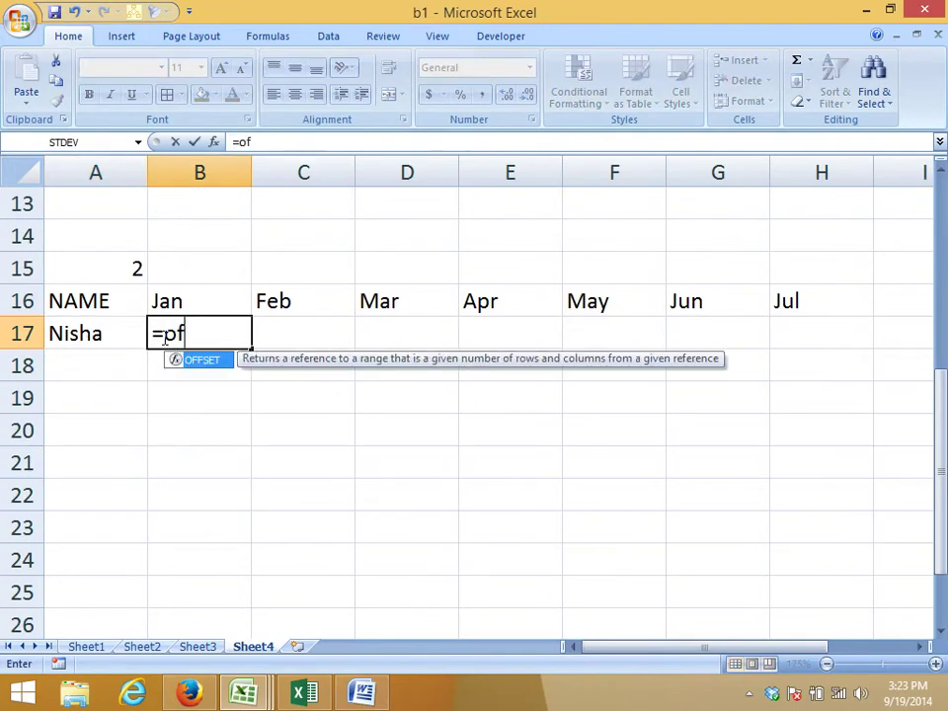
key(Tab)
scroll(161, 343, up, 4)
click(201, 202)
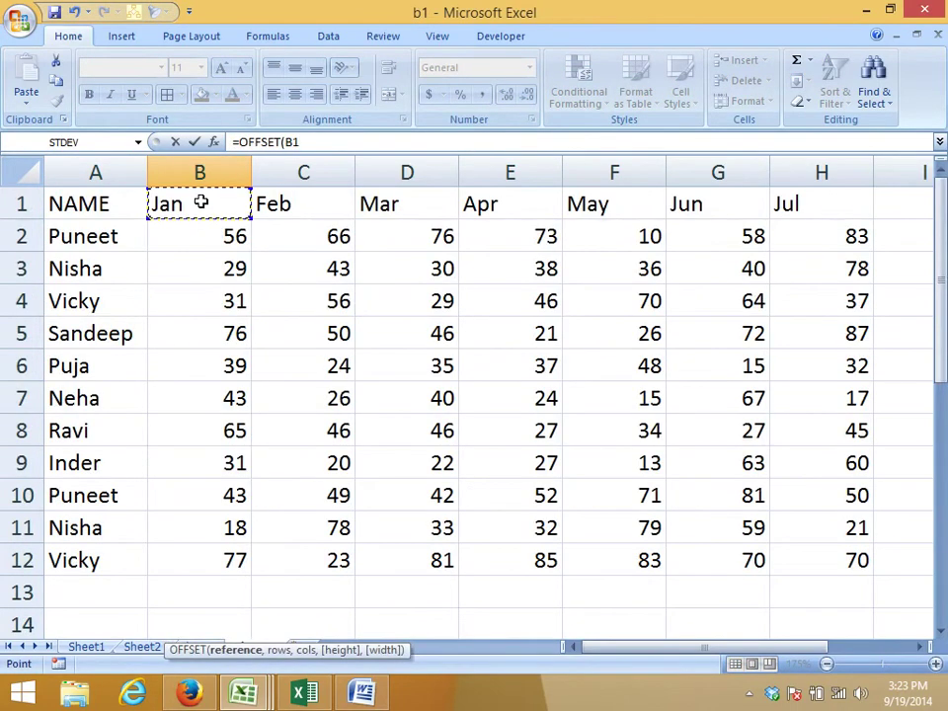
text(,)
scroll(190, 207, down, 3)
scroll(190, 230, down, 3)
scroll(158, 225, up, 1)
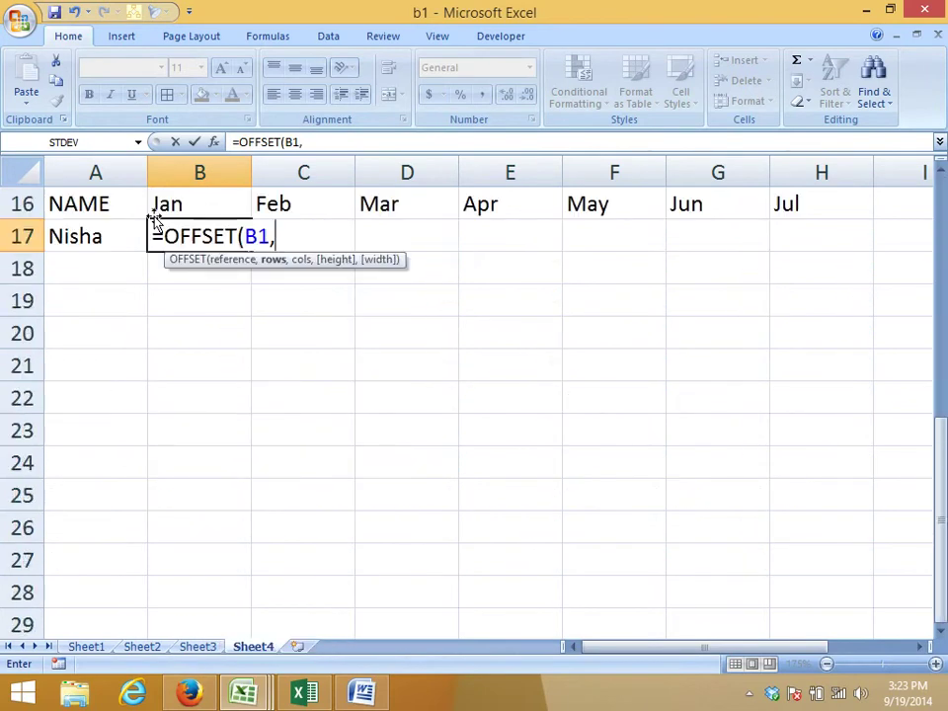
scroll(148, 227, up, 2)
click(122, 368)
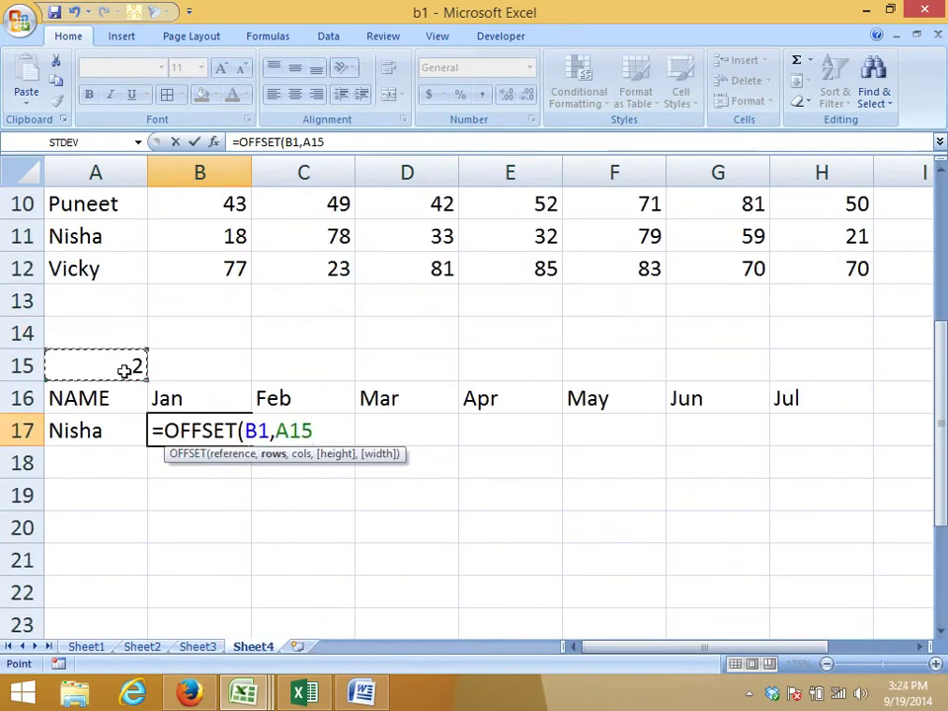
text(,0)
key(Return)
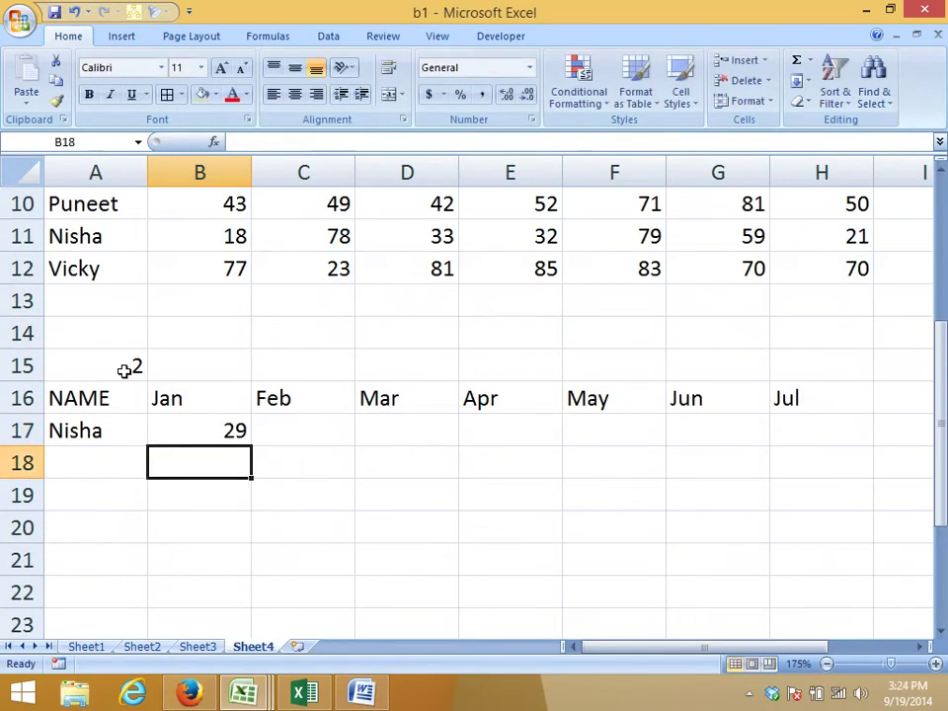
- Compare the result with Nisha's Jan value of 29 below the B1 header
scroll(124, 370, up, 3)
click(154, 207)
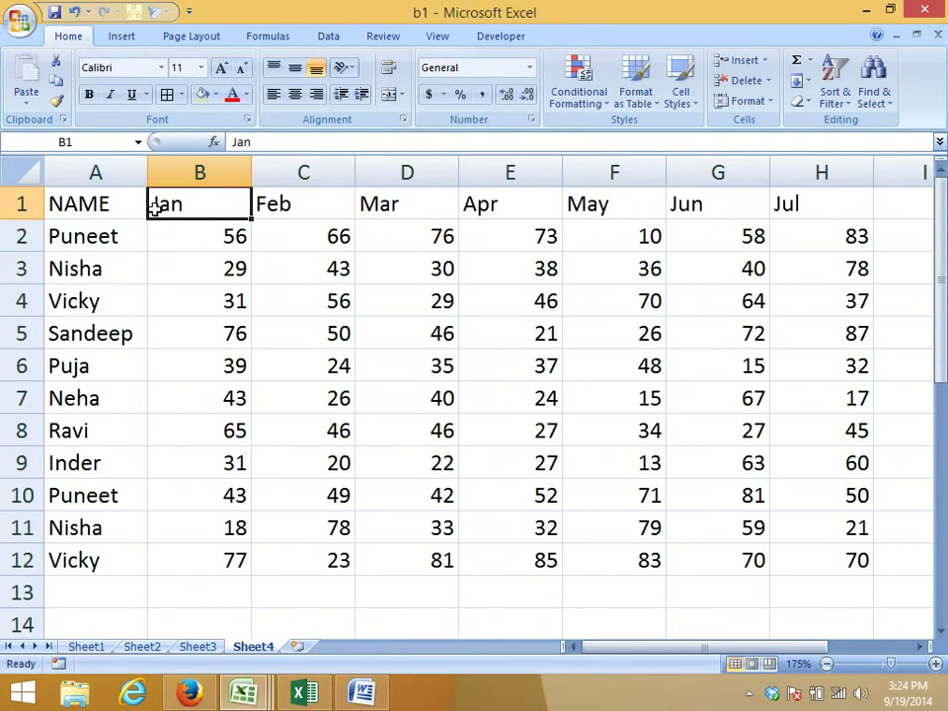
key(Down)
key(Down)
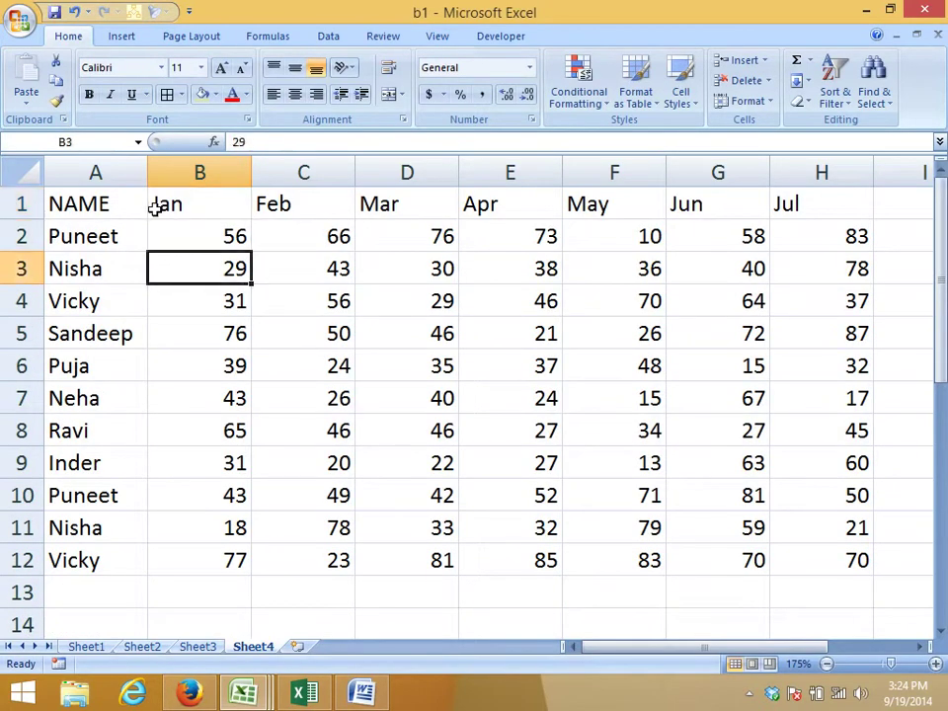
scroll(155, 207, down, 2)
- Make the A15 reference absolute and fill the OFFSET formula across B17:H17
click(238, 533)
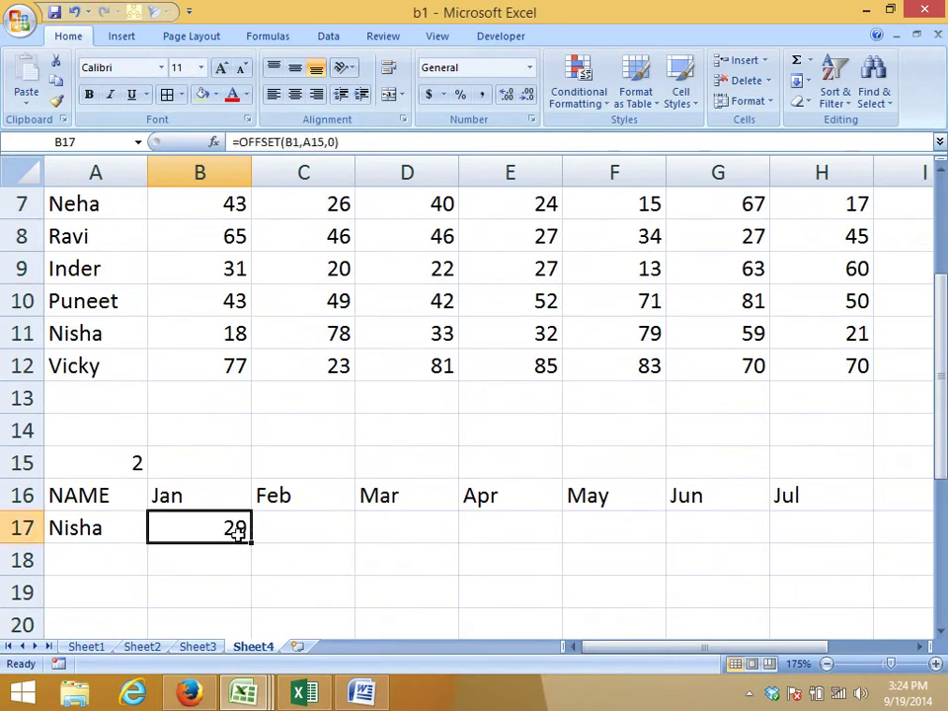
click(323, 142)
key(F4)
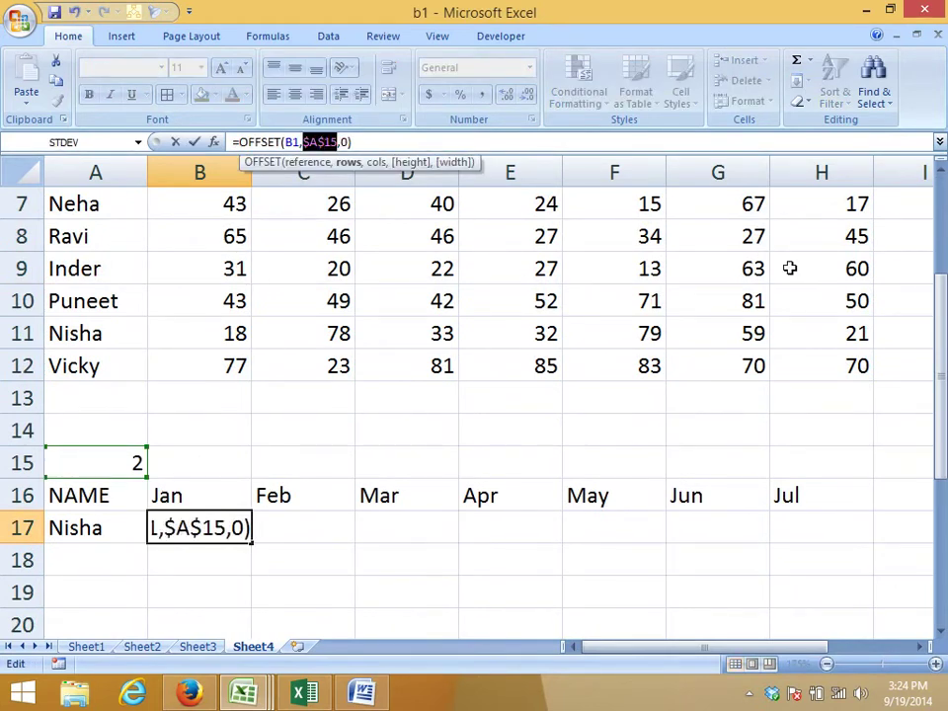
key(Return)
key(Up)
key(shift+Right)
key(shift+Right)
key(shift+Right)
key(shift+Right)
key(shift+Right)
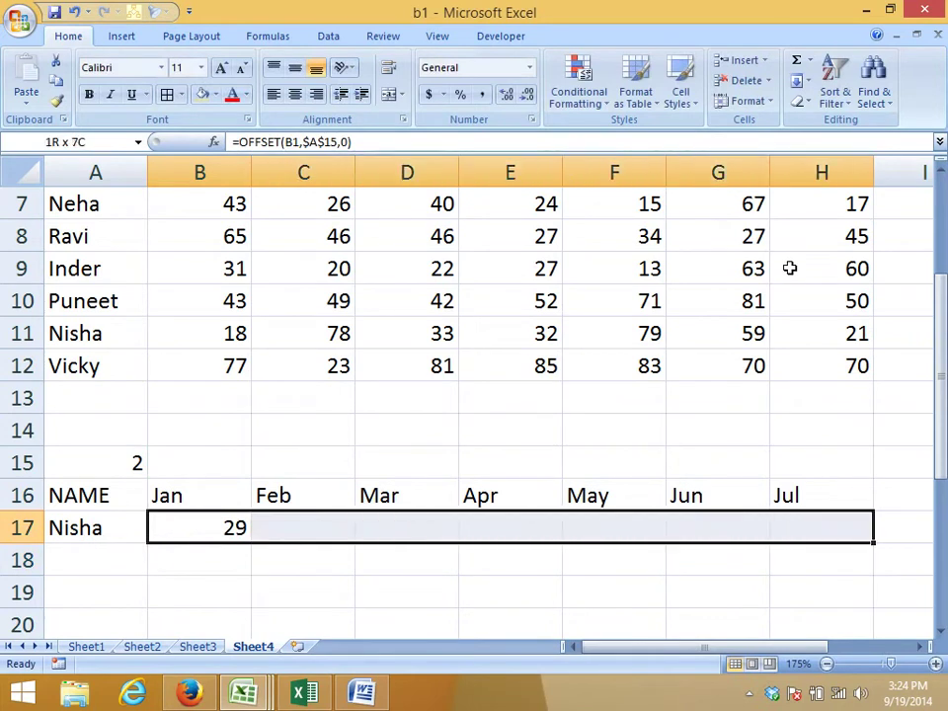
key(ctrl+r)
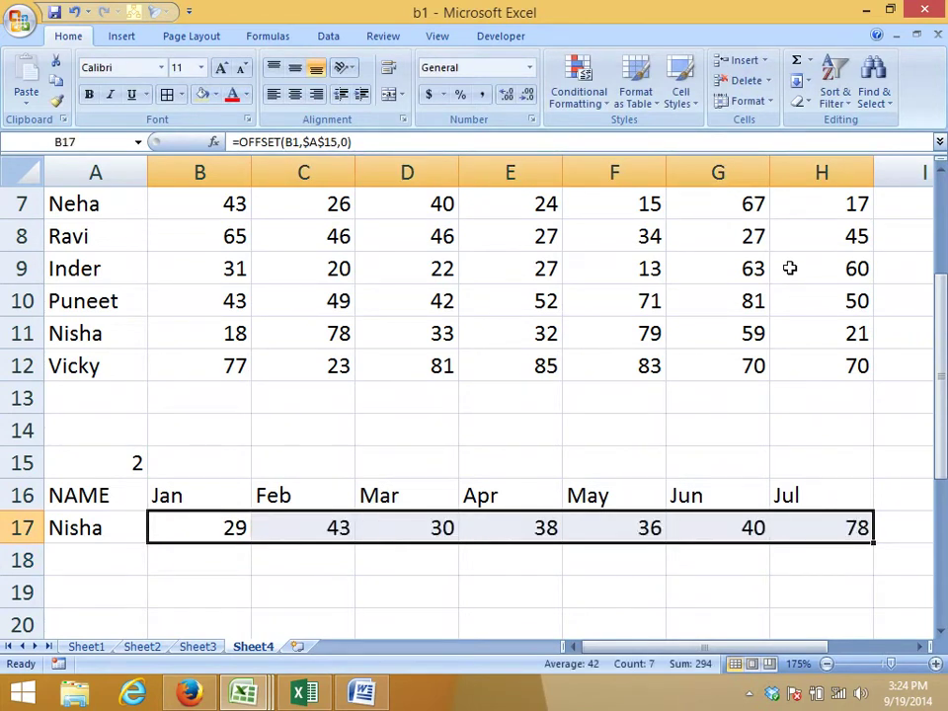
key(Left)
key(Up)
key(Up)
- Set A15 to 3 and make the A15 reference in A17's formula absolute
text(3)
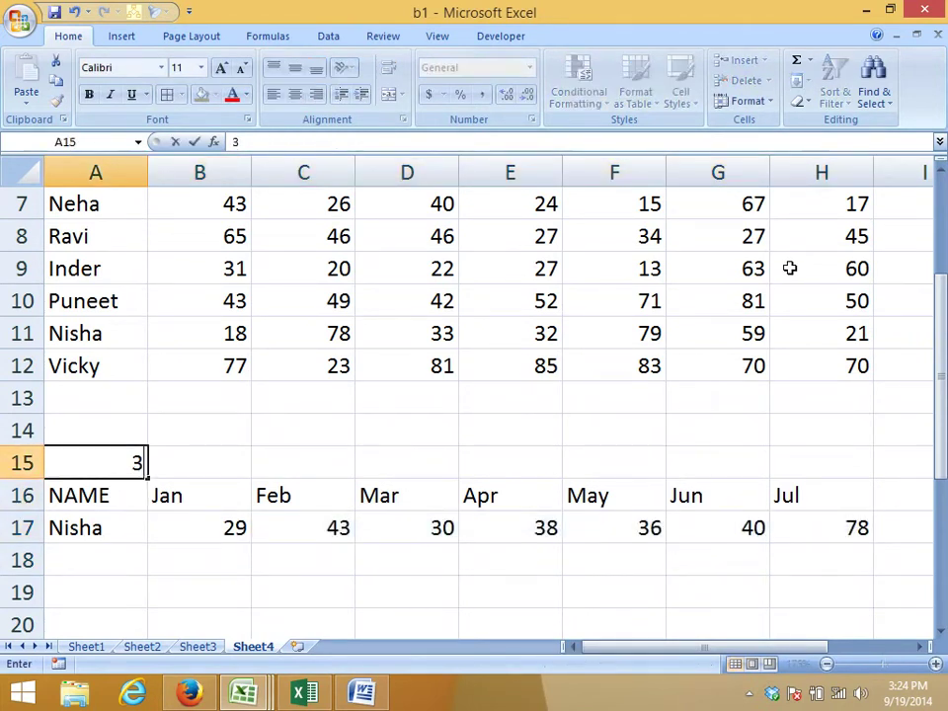
key(Return)
key(Down)
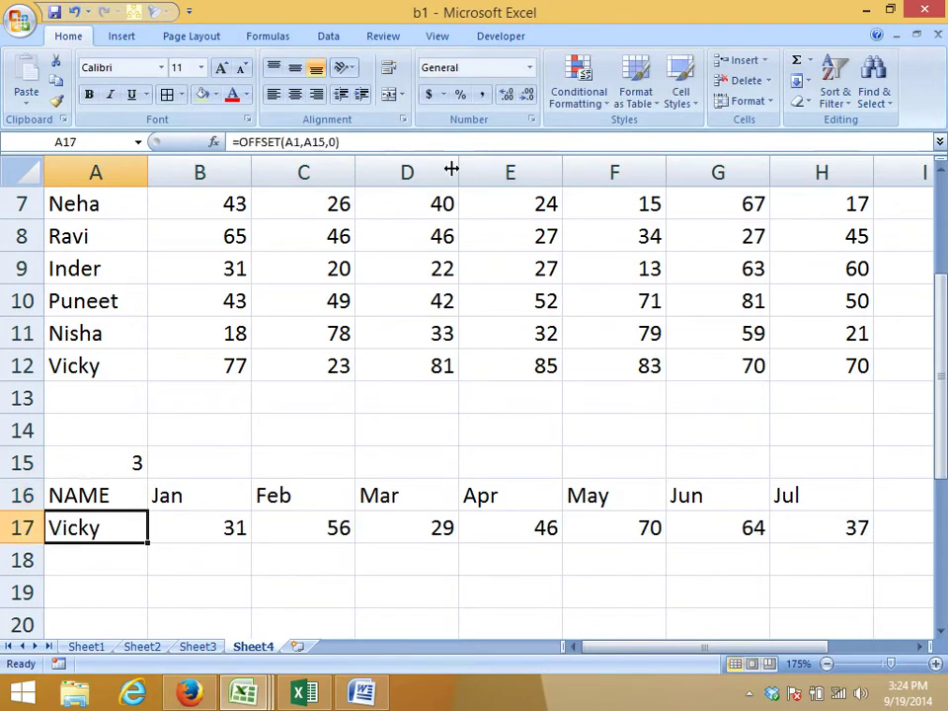
click(312, 142)
key(F4)
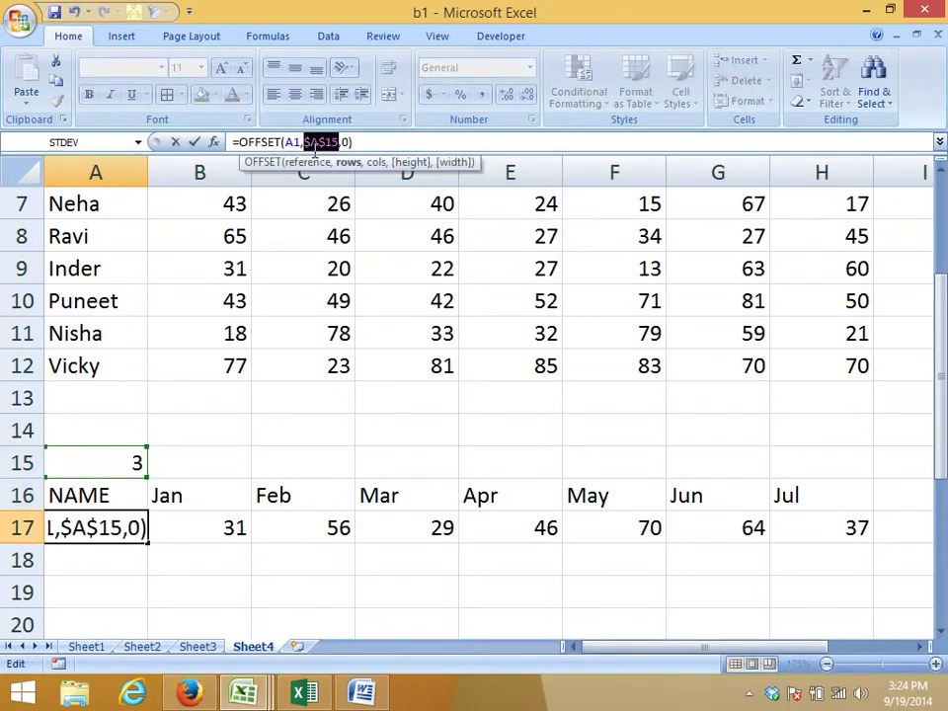
key(ctrl+Return)
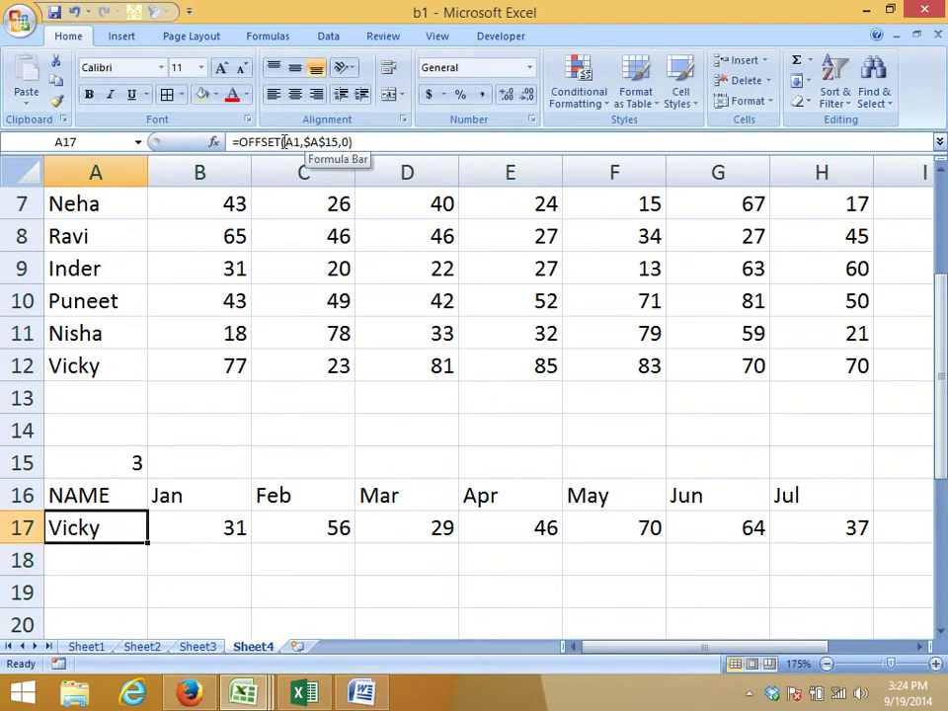
- Check that A17 now shows Vicky against the Jan and Feb headers
scroll(211, 334, up, 2)
click(205, 218)
click(268, 197)
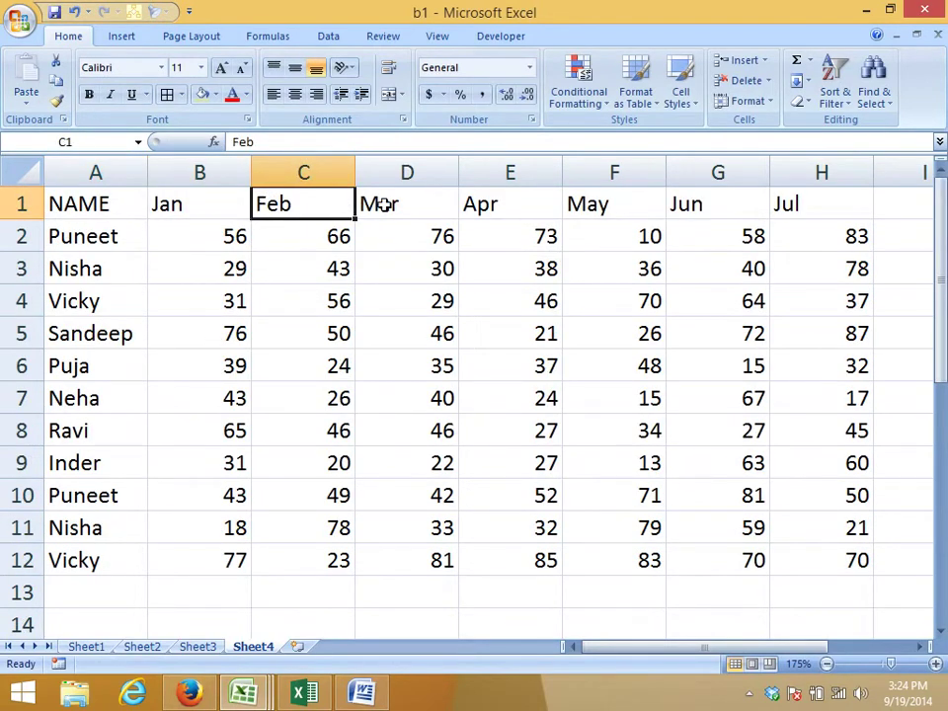
scroll(325, 325, down, 3)
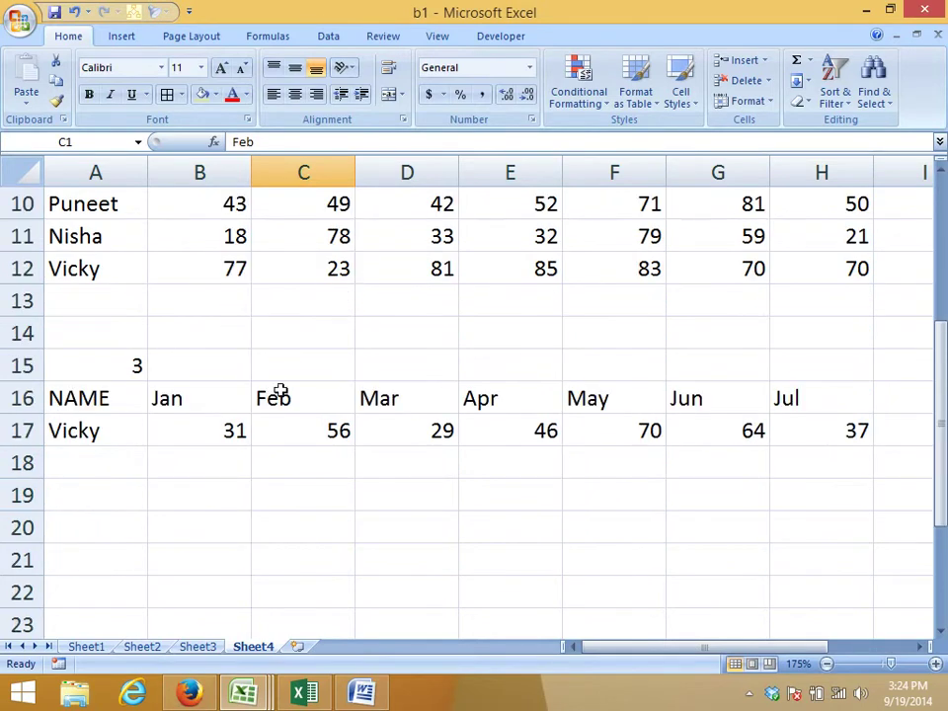
click(57, 435)
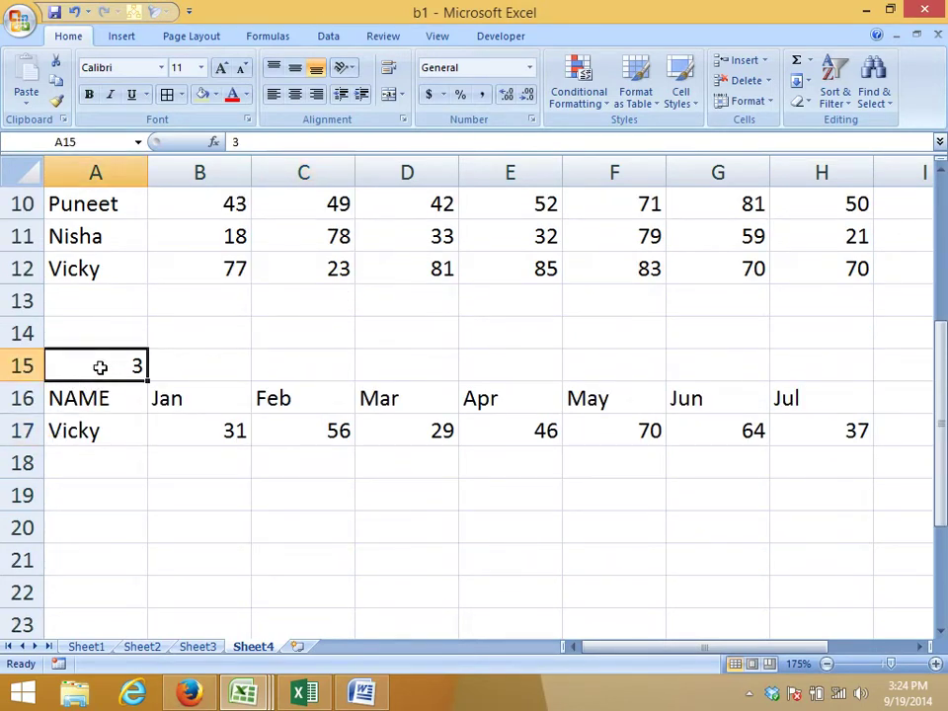
click(105, 395)
click(100, 429)
- Select A16:H17 and insert a clustered column chart of Vicky's scores
click(104, 397)
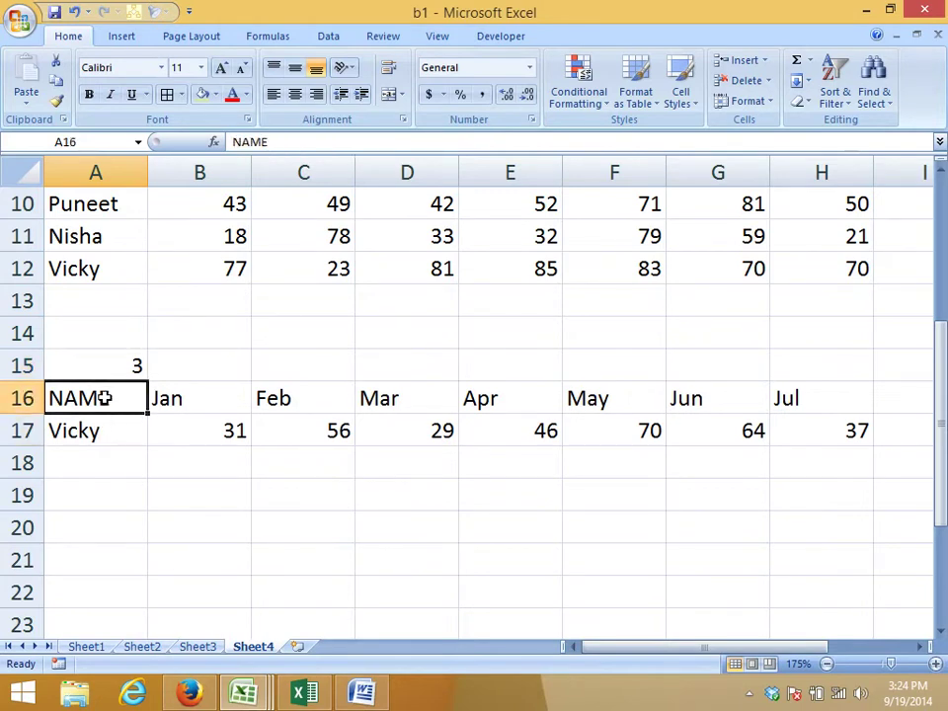
key(ctrl+shift+Right)
key(ctrl+shift+Down)
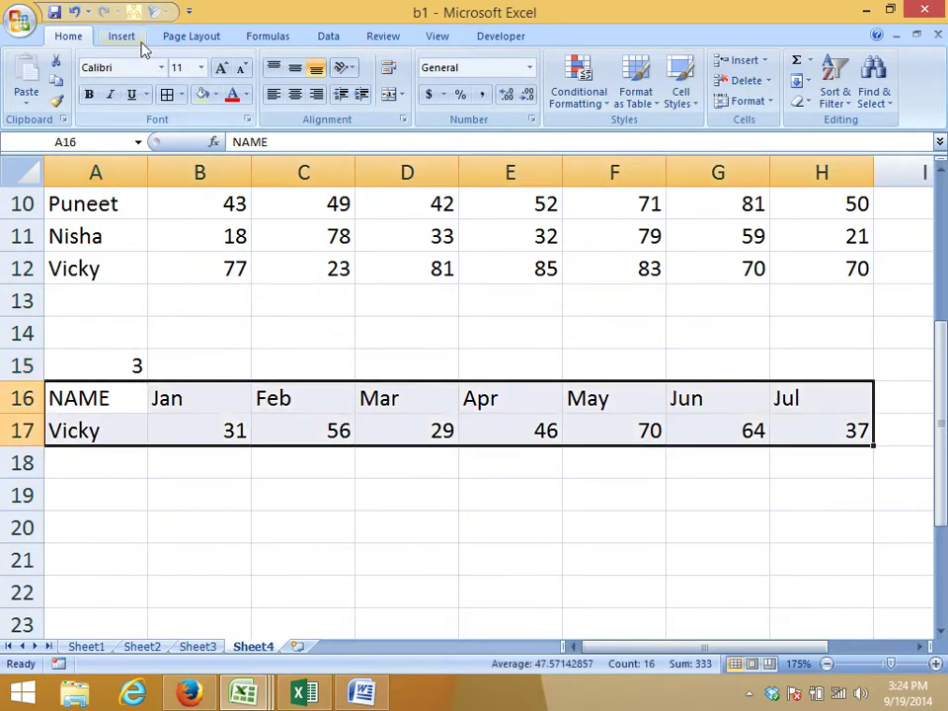
click(128, 38)
click(300, 84)
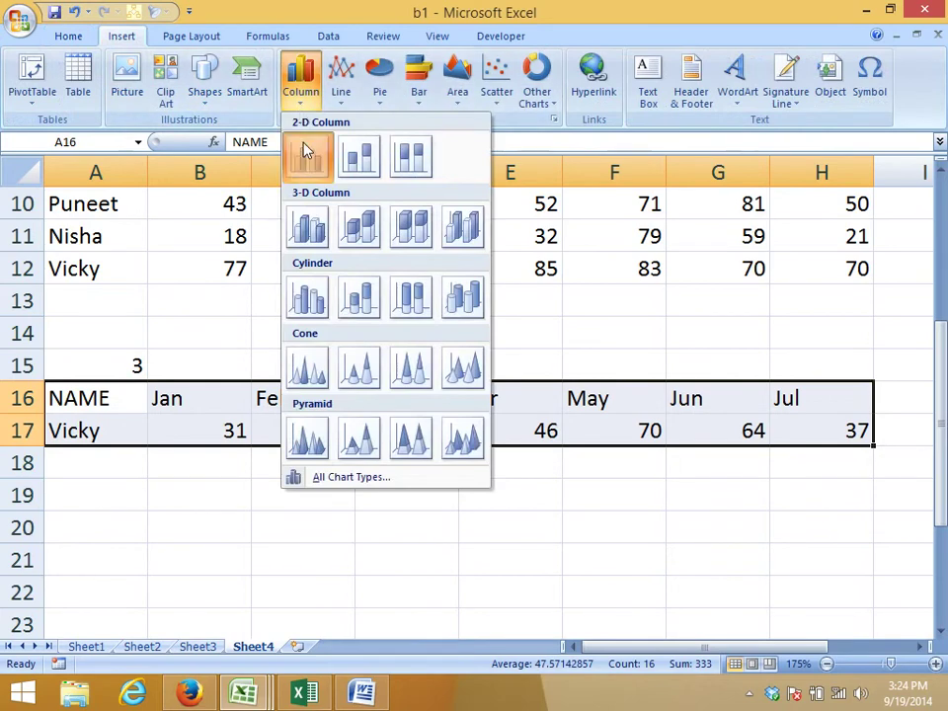
click(306, 150)
scroll(424, 322, up, 3)
- Drag the Vicky chart up beside the score table, right of the Jul column, then deselect it
ctrl+scroll(424, 322, down, 3)
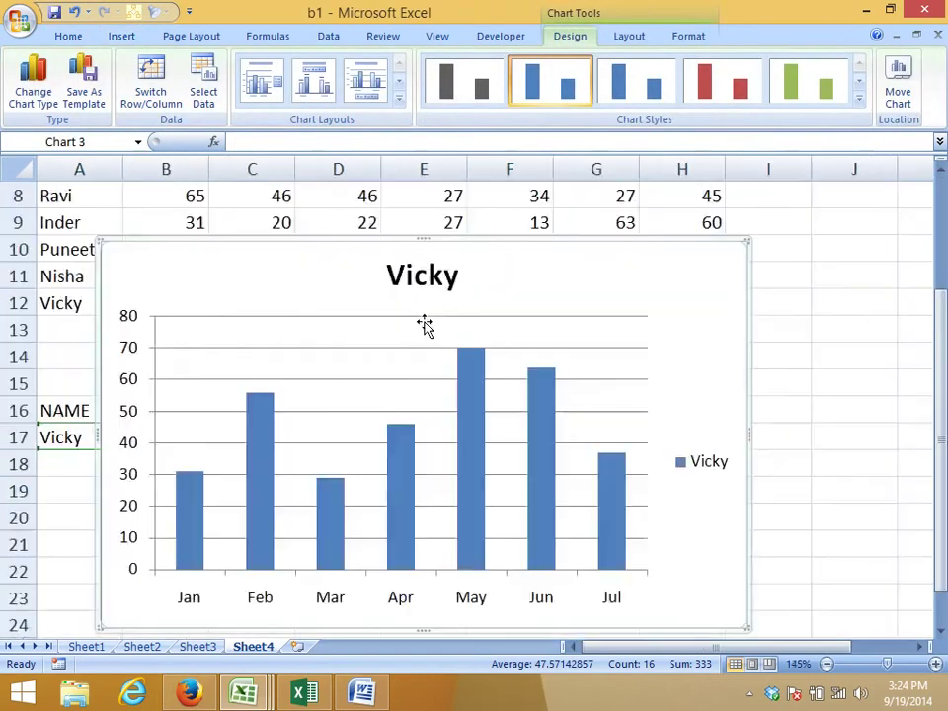
mouse_move(294, 279)
mouse_down()
mouse_move(490, 271)
mouse_move(677, 202)
mouse_up()
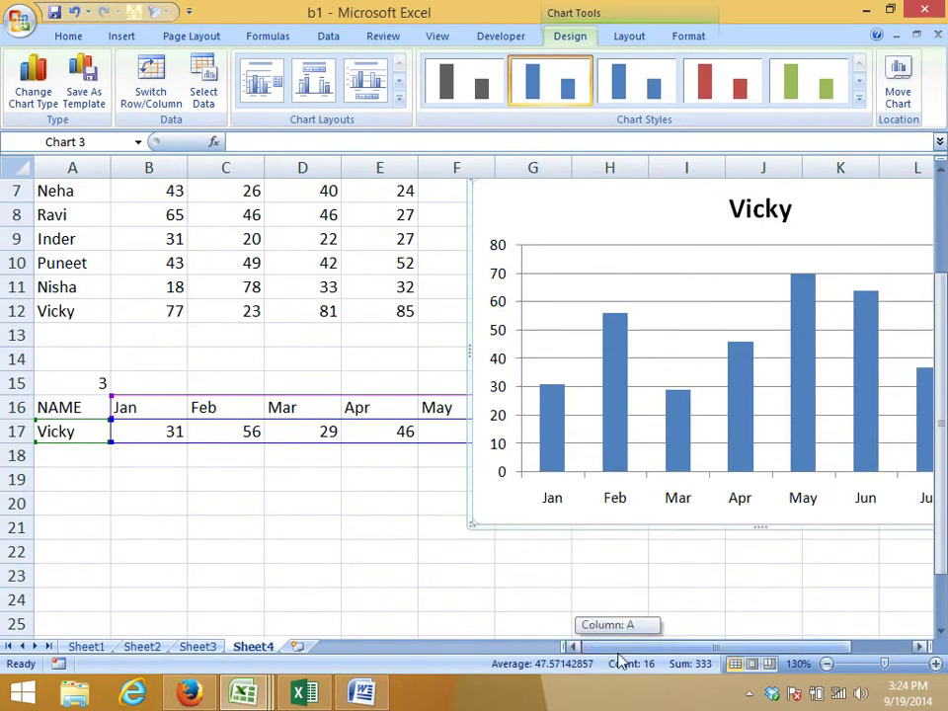
drag(597, 646, 713, 644)
drag(474, 243, 582, 233)
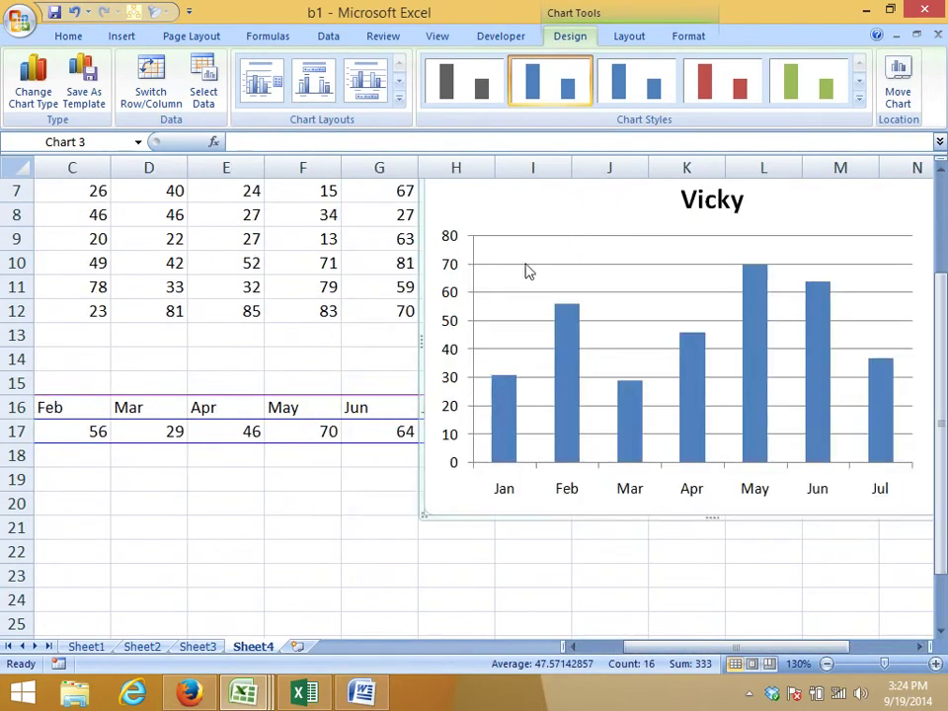
scroll(524, 270, up, 1)
drag(524, 270, 597, 216)
scroll(598, 217, up, 1)
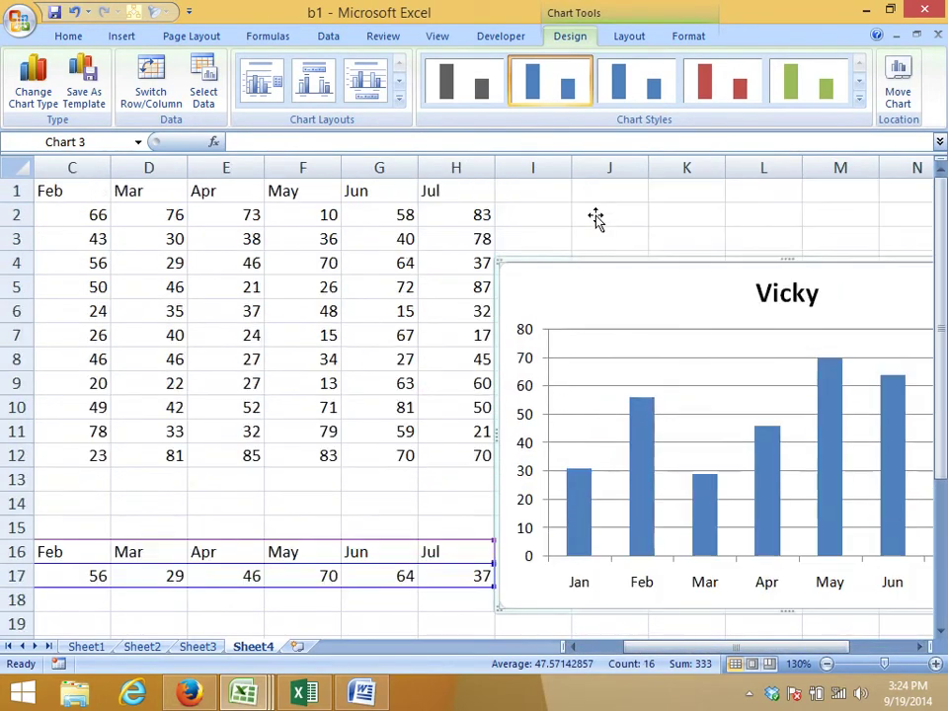
drag(587, 281, 589, 217)
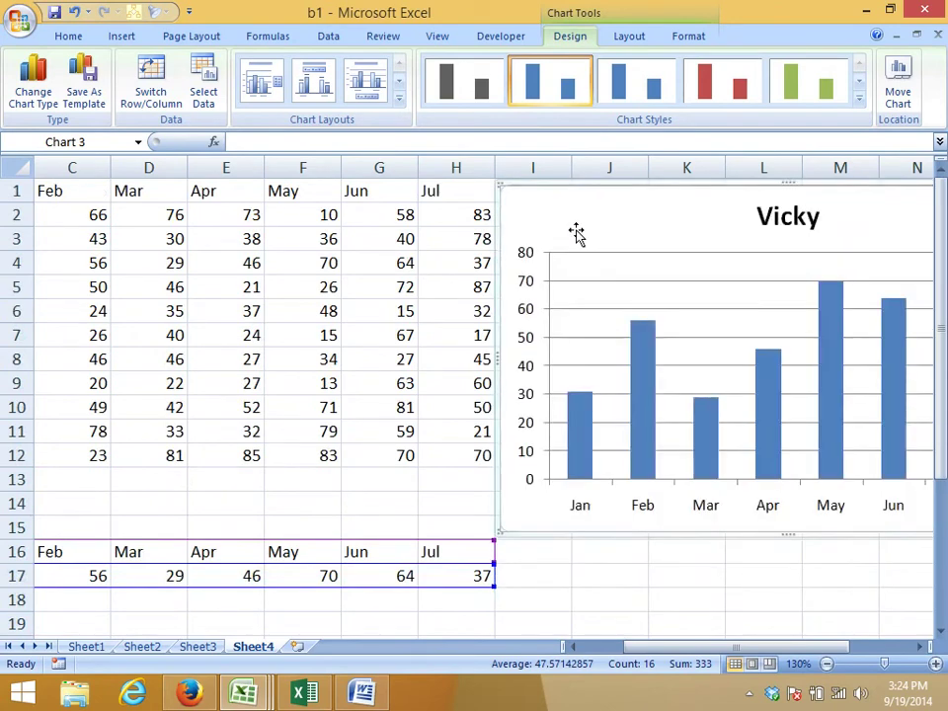
ctrl+scroll(577, 235, down, 1)
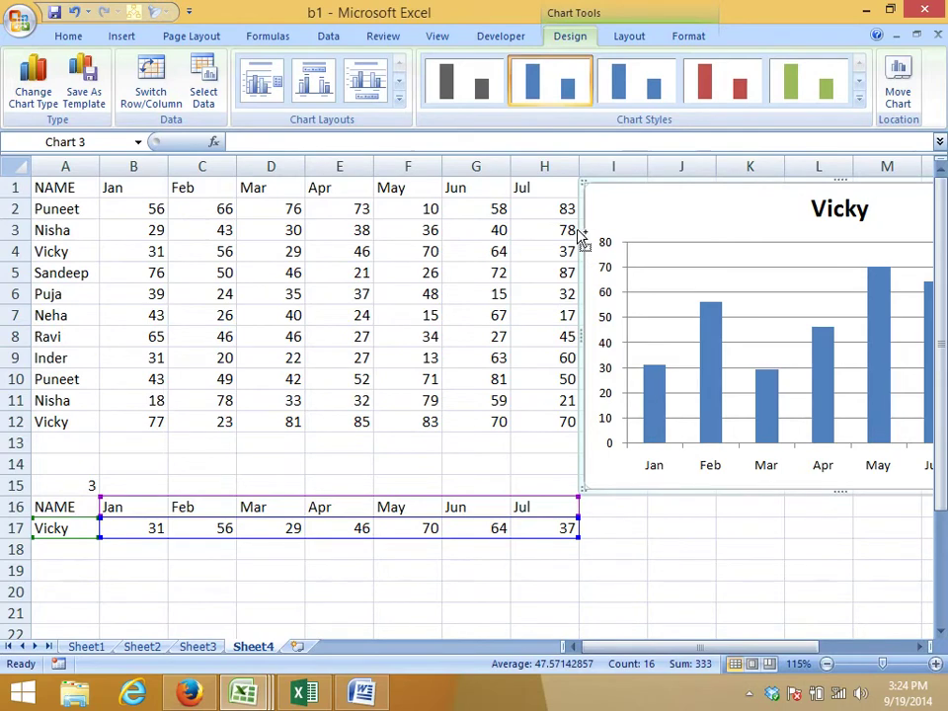
ctrl+scroll(581, 237, down, 1)
click(407, 553)
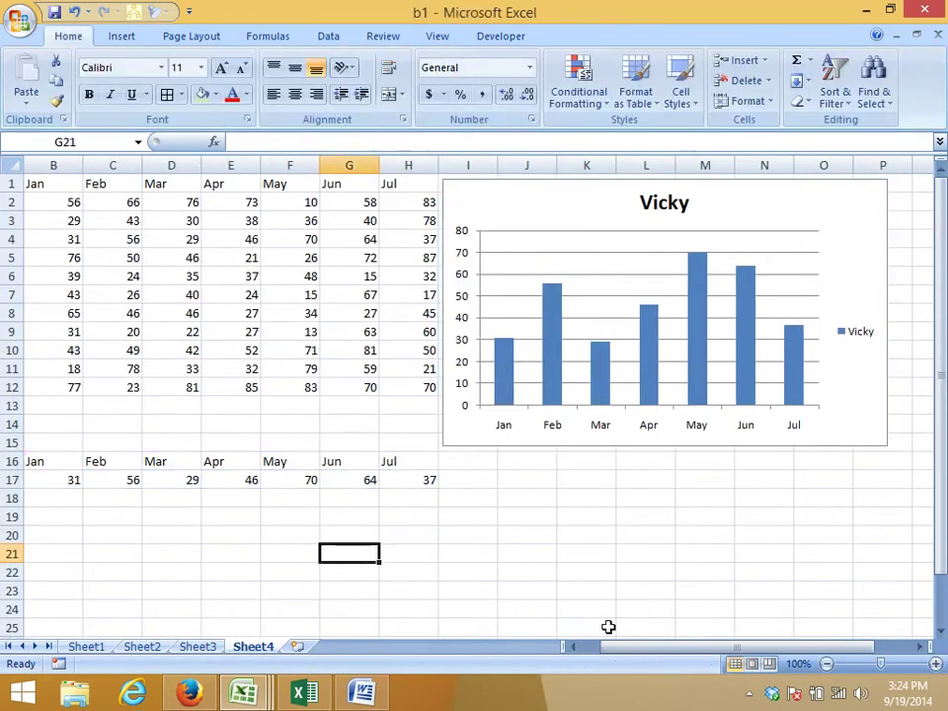
drag(657, 648, 609, 650)
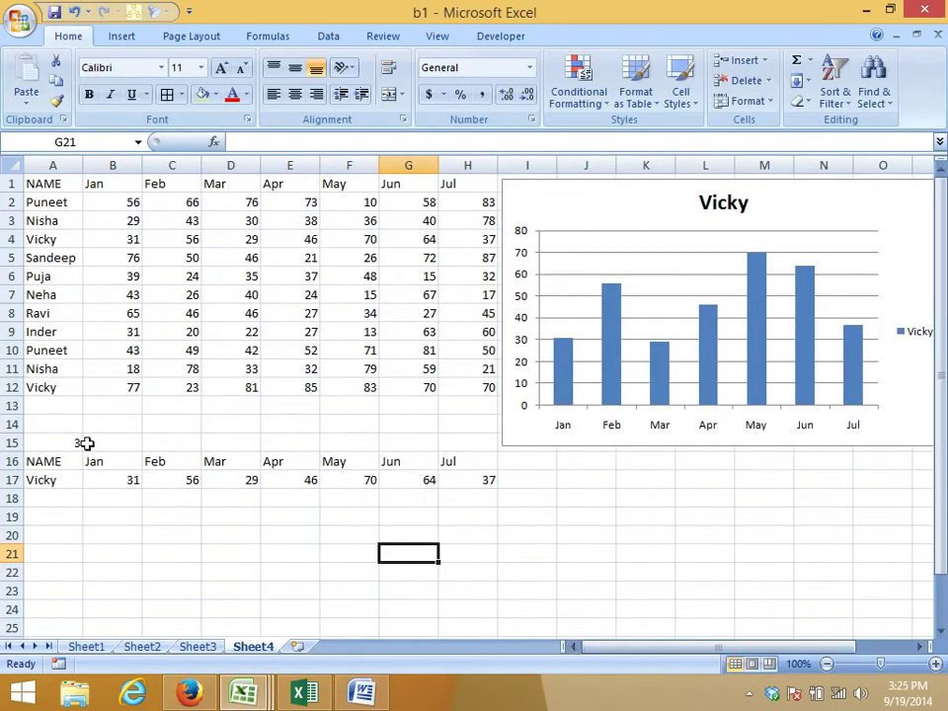
click(74, 441)
text(1)
key(Return)
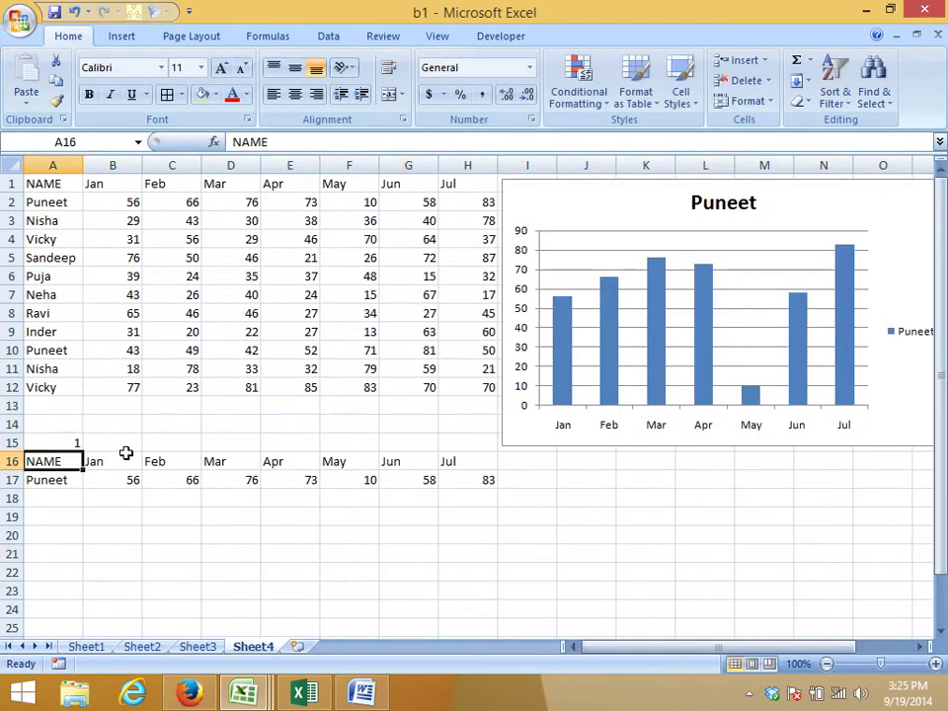
key(Up)
text(2)
key(Return)
key(Up)
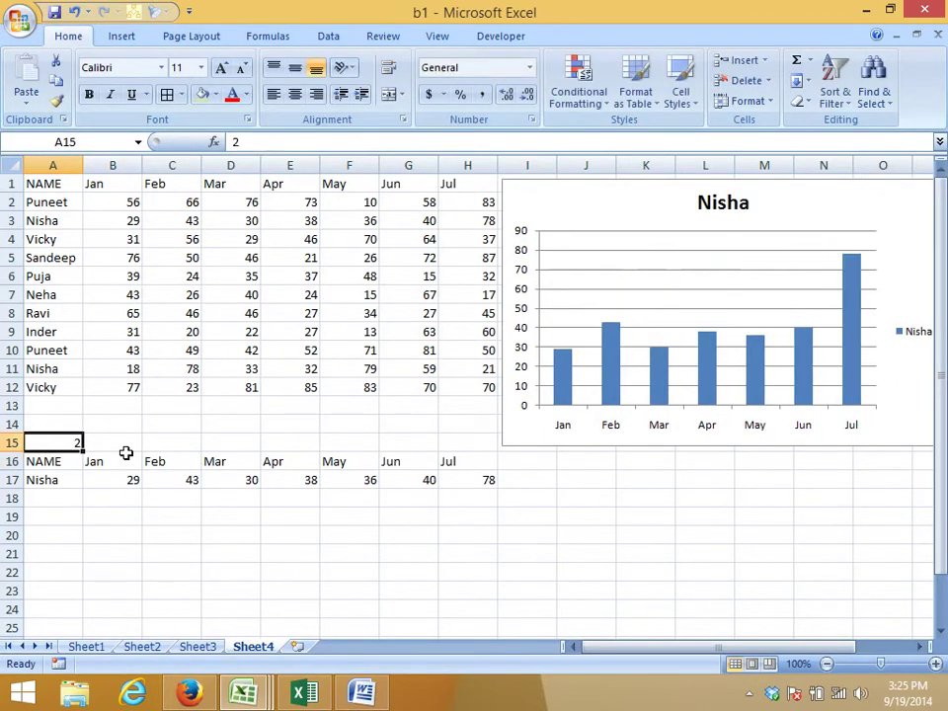
text(3)
key(Return)
key(Up)
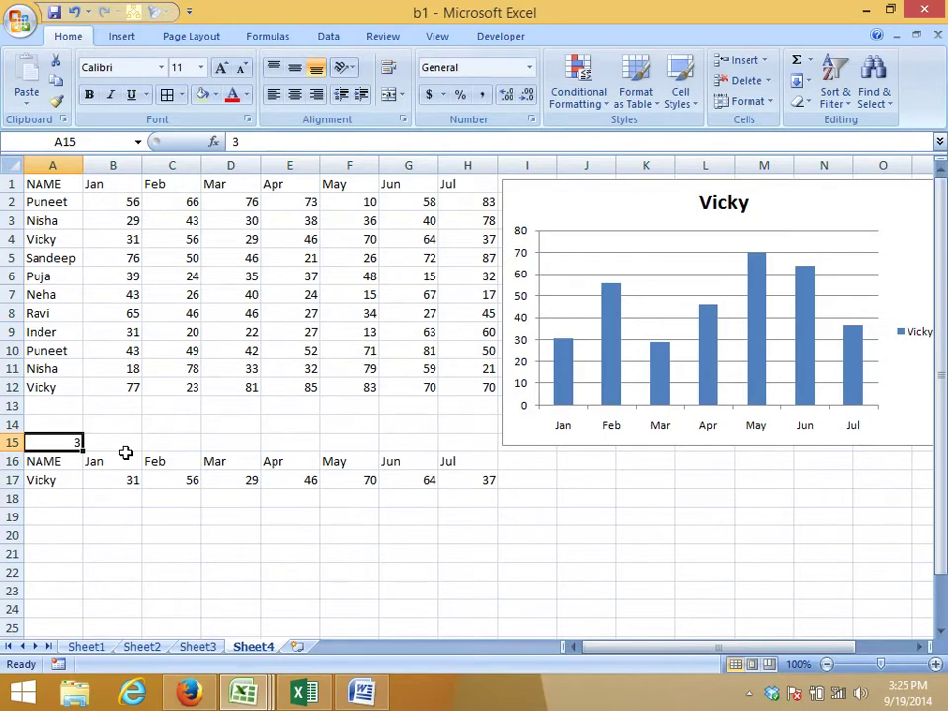
drag(59, 479, 491, 482)
click(645, 390)
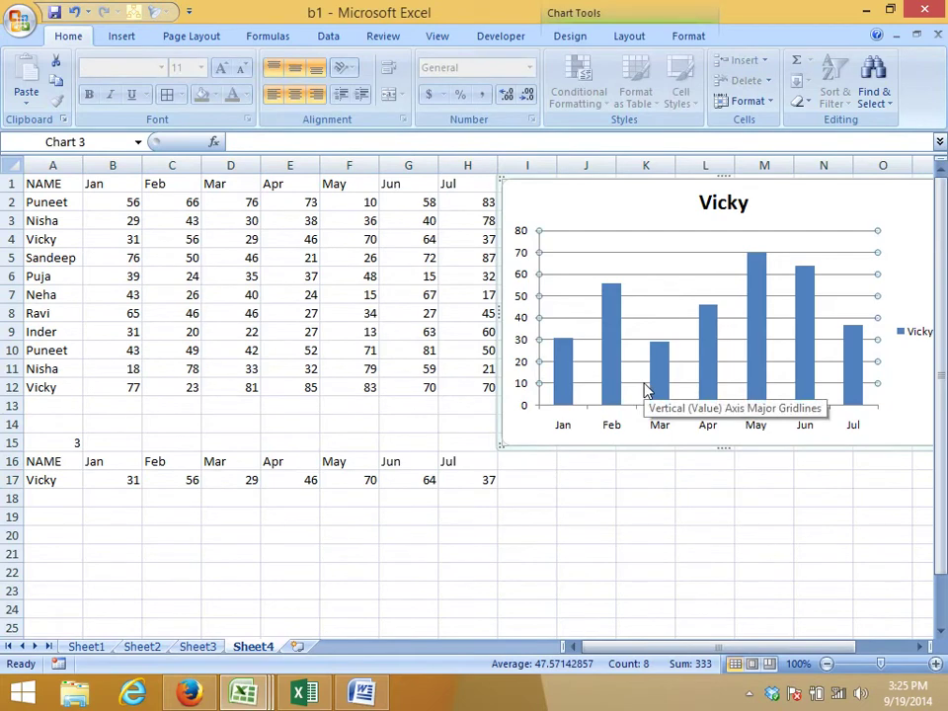
click(79, 572)
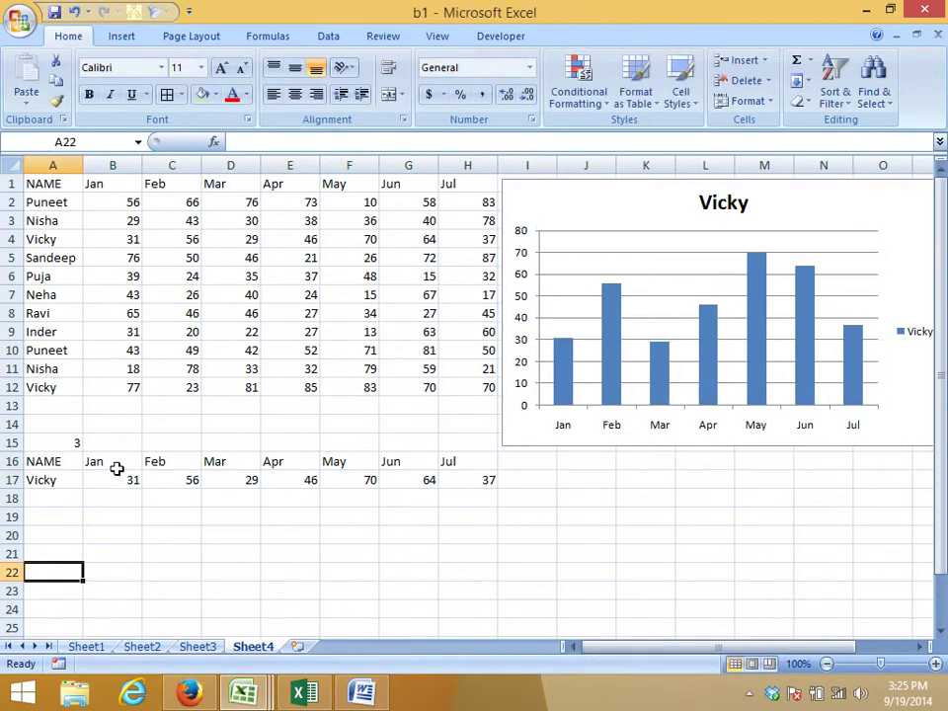
drag(61, 383, 50, 213)
click(47, 438)
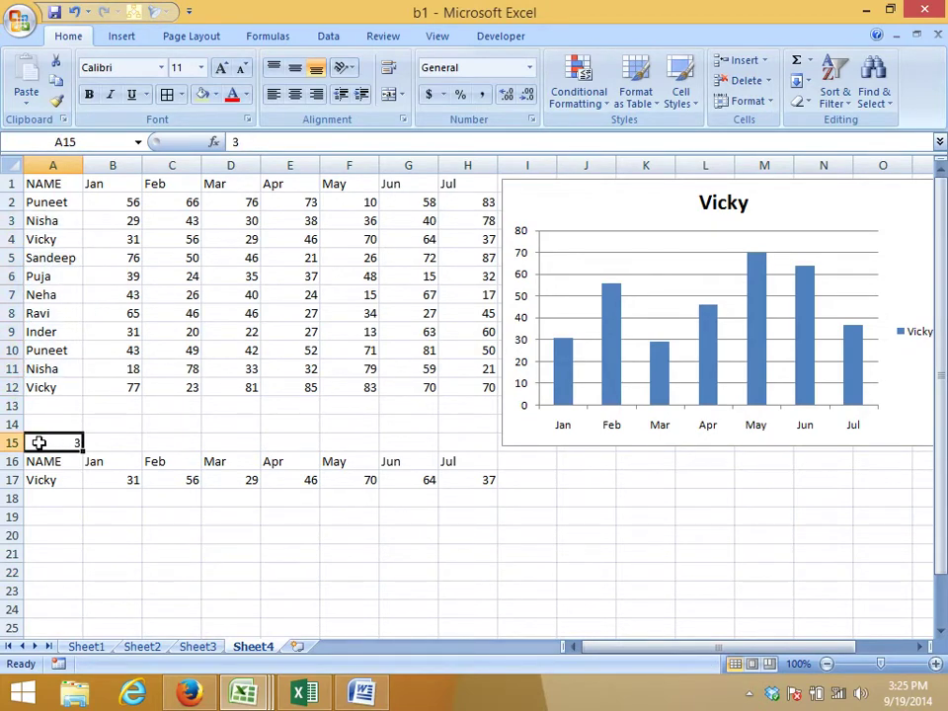
- On the Developer tab, glance at Excel Options unchanged, then open the Insert controls gallery
click(513, 37)
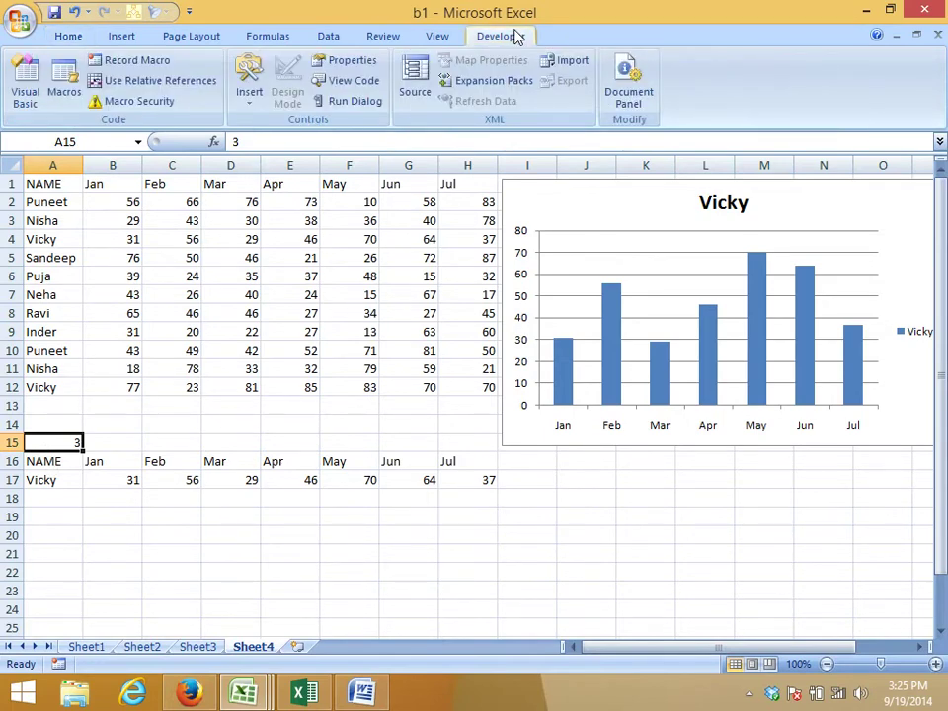
click(28, 20)
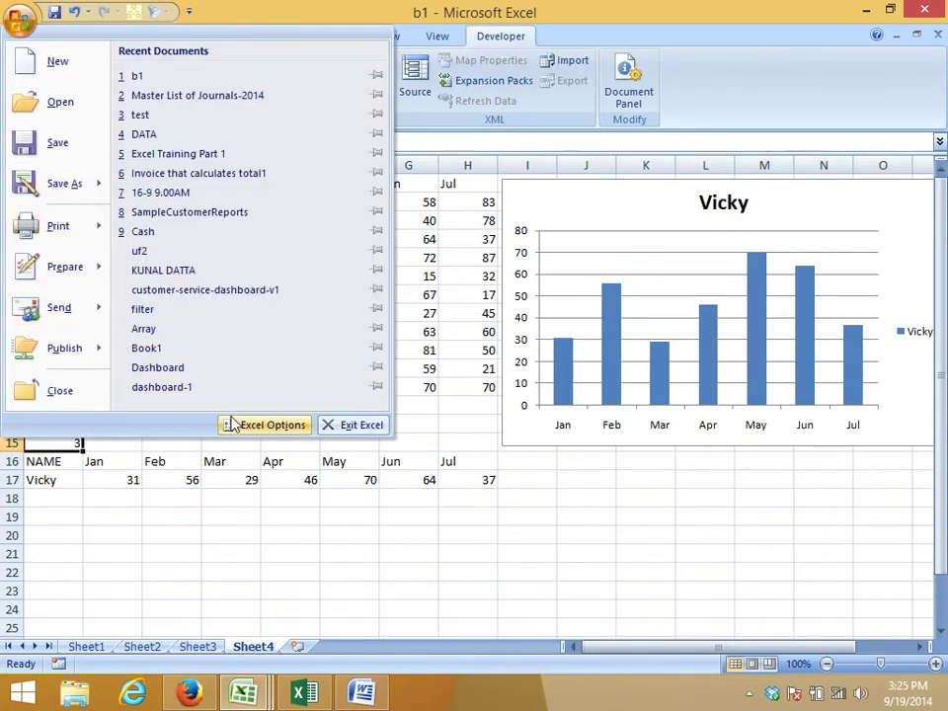
click(266, 424)
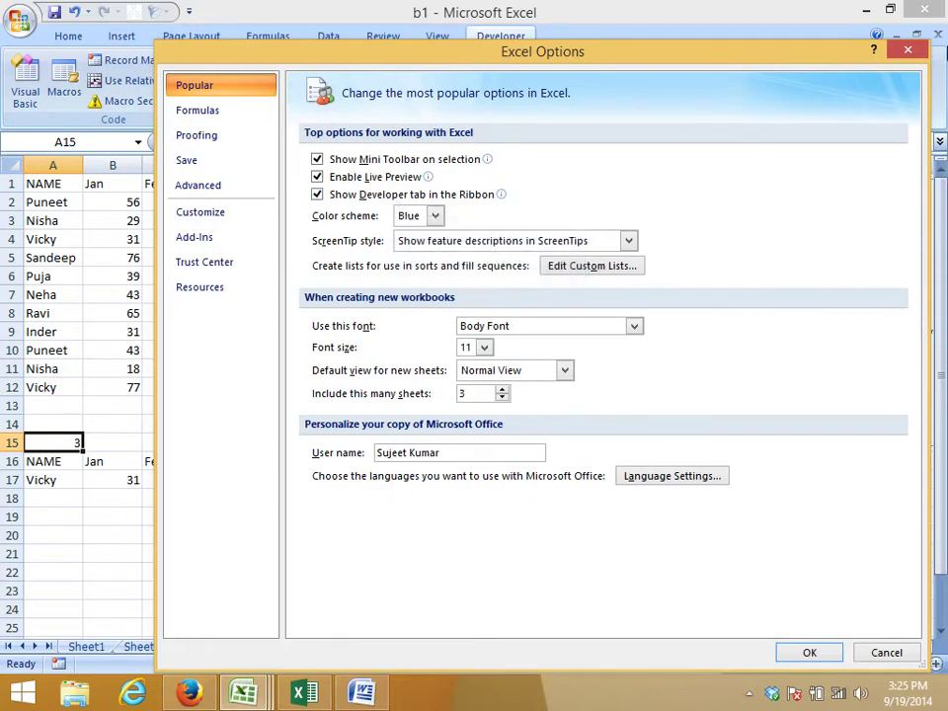
click(907, 50)
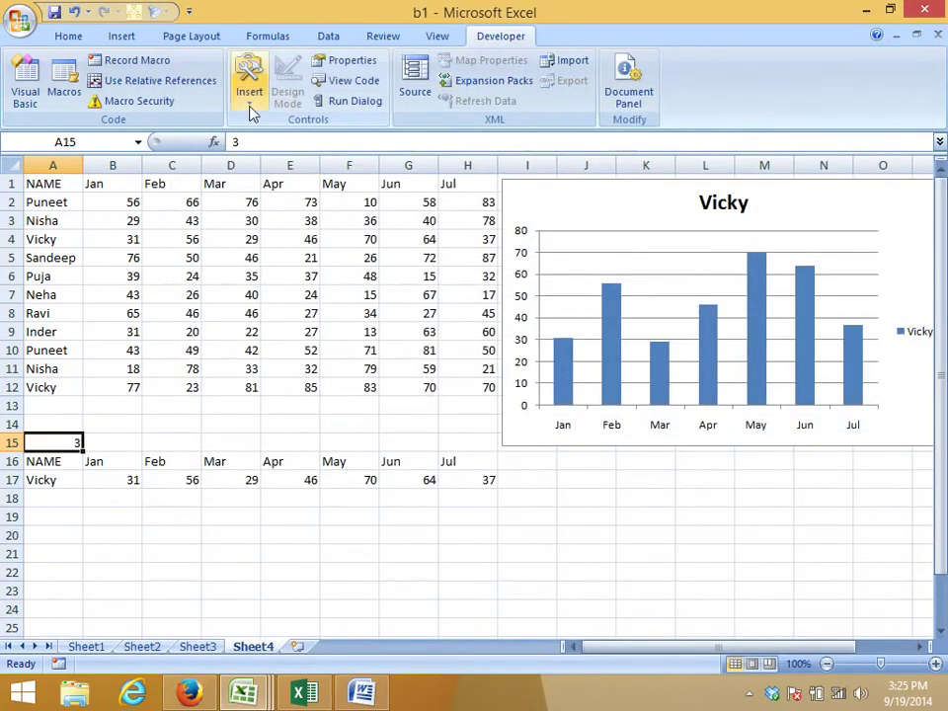
click(246, 109)
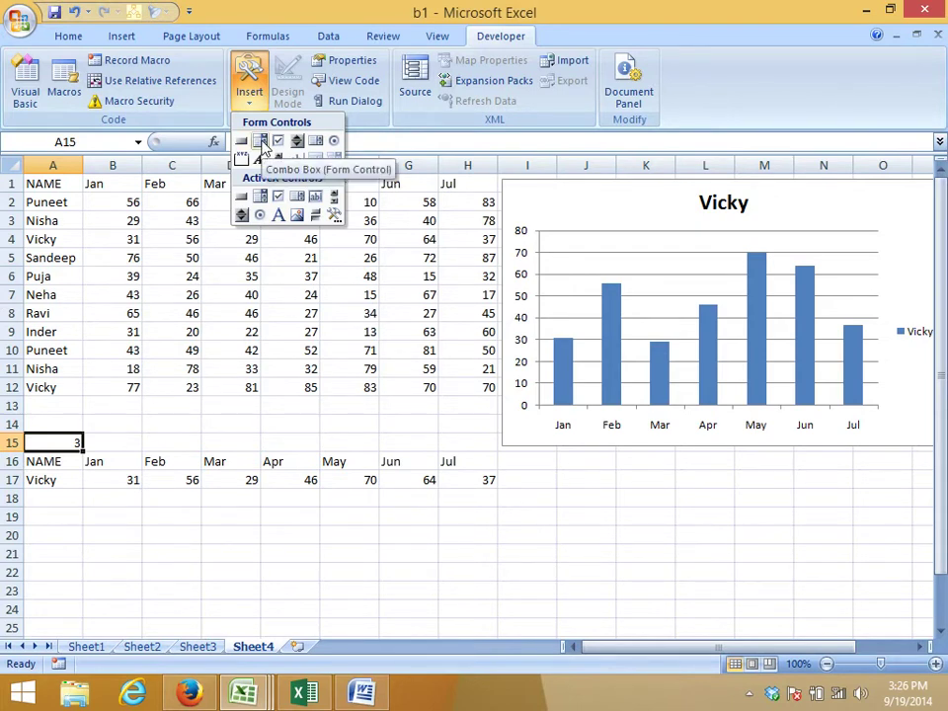
- Draw a combo box at the chart's top-left and set its input range to $A$2:$A$12
click(262, 145)
mouse_move(510, 191)
mouse_down()
mouse_move(584, 216)
mouse_move(683, 216)
mouse_up()
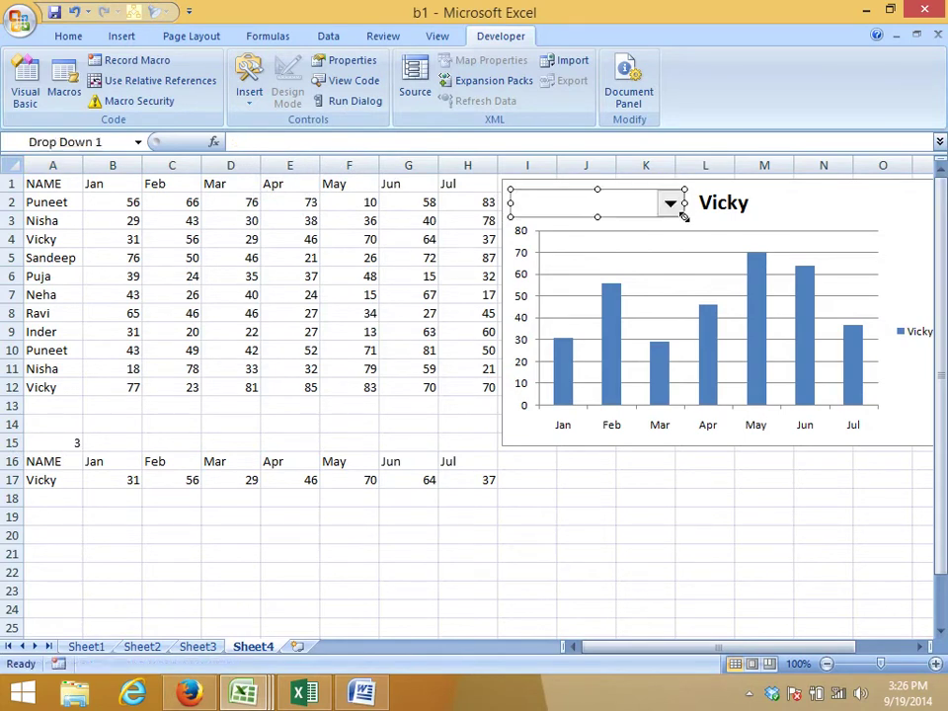
right_click(642, 209)
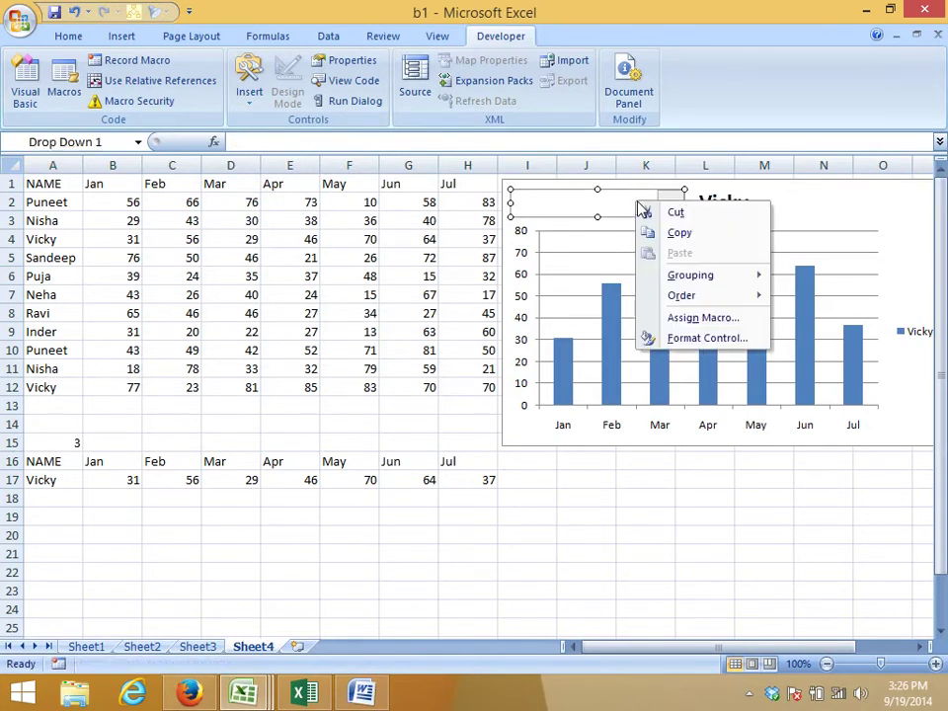
click(729, 339)
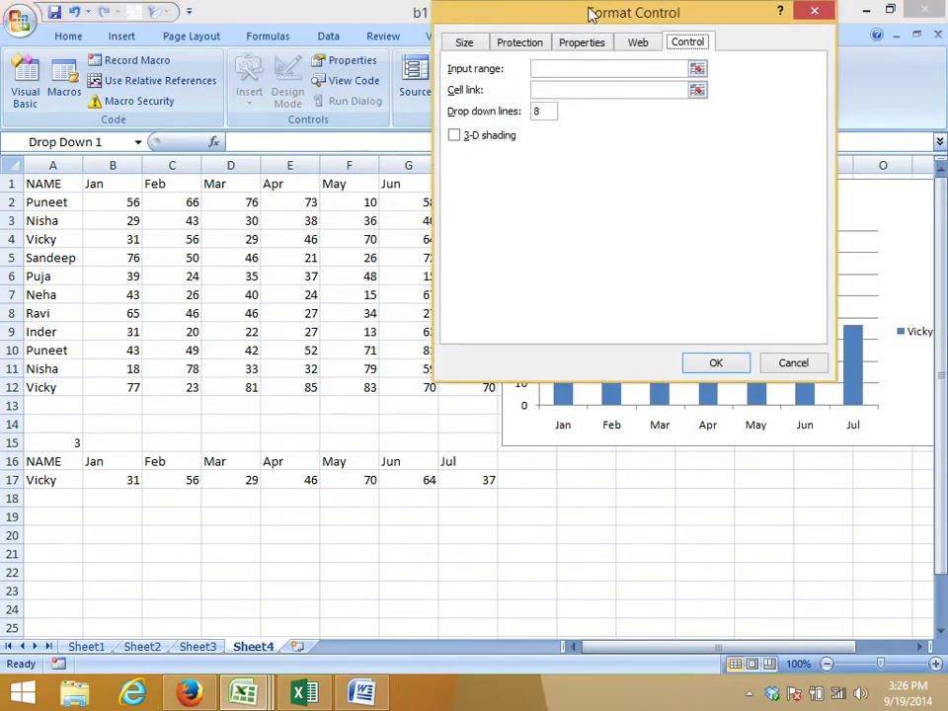
drag(591, 13, 729, 71)
drag(825, 88, 787, 57)
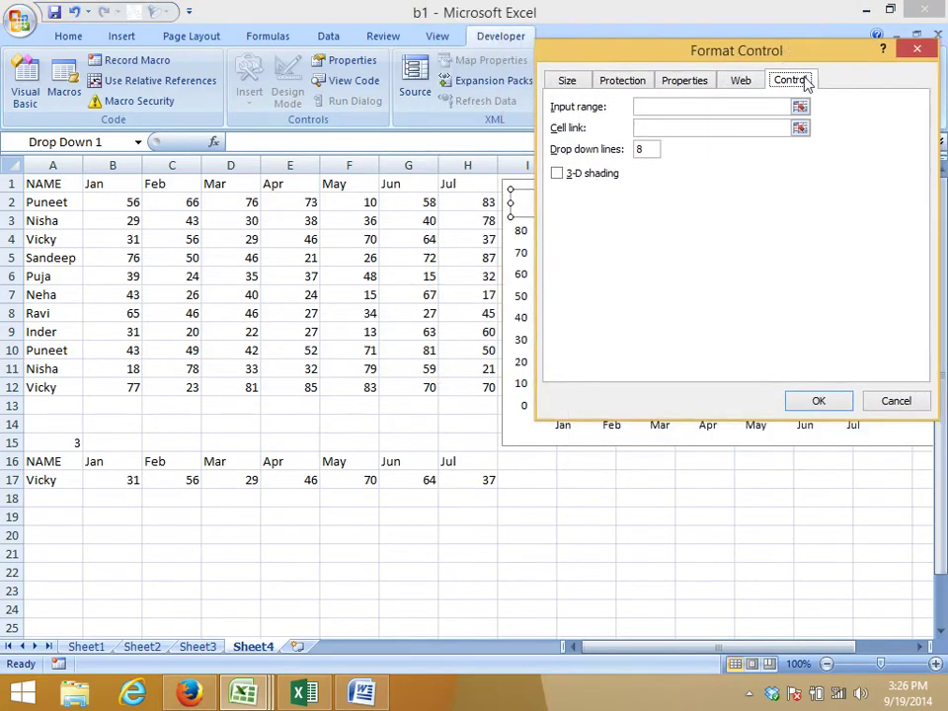
click(732, 105)
drag(68, 202, 71, 385)
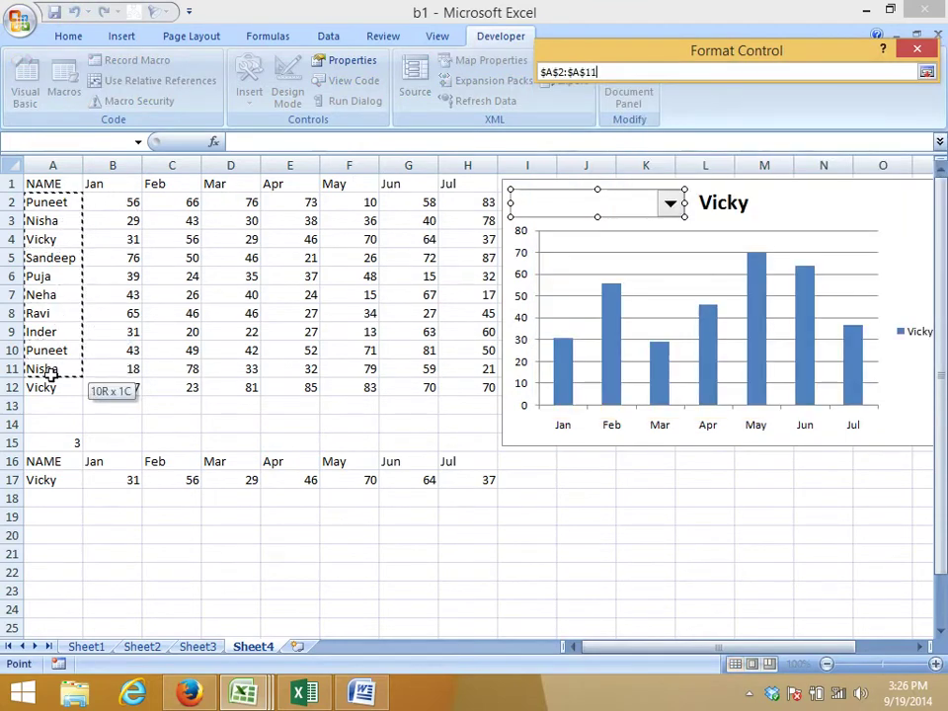
click(837, 404)
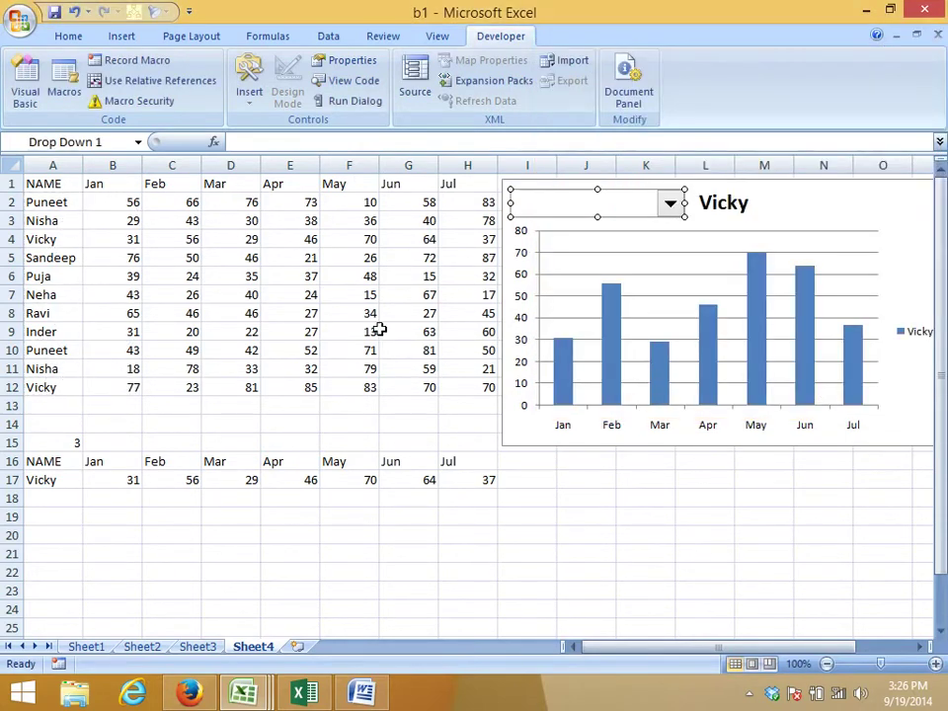
drag(365, 332, 415, 314)
- Pick Vicky in the drop-down and link the control to cell $A$15
click(668, 211)
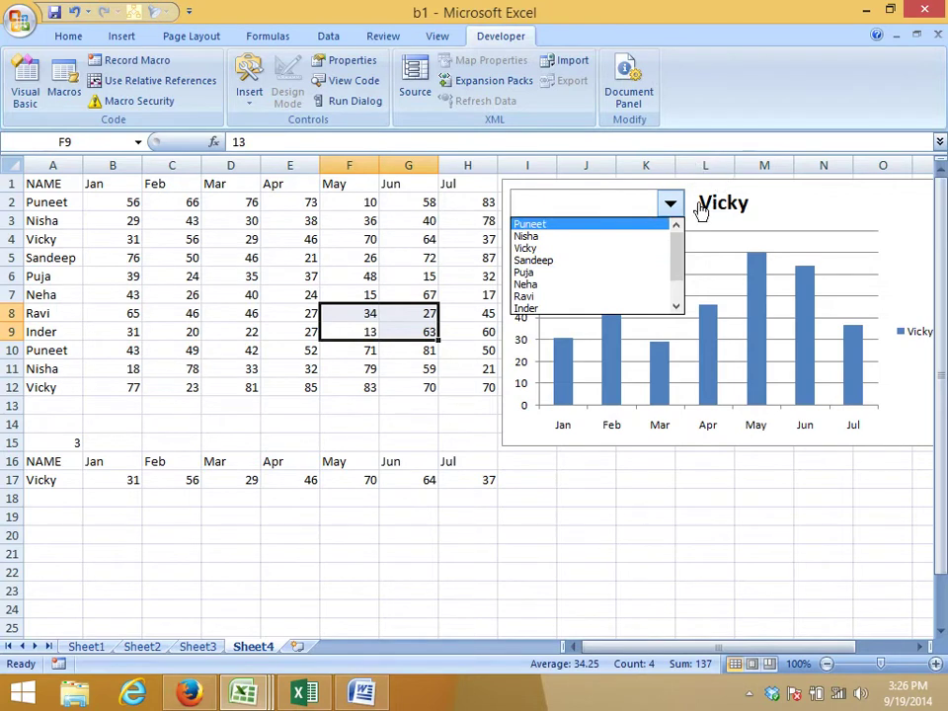
click(586, 249)
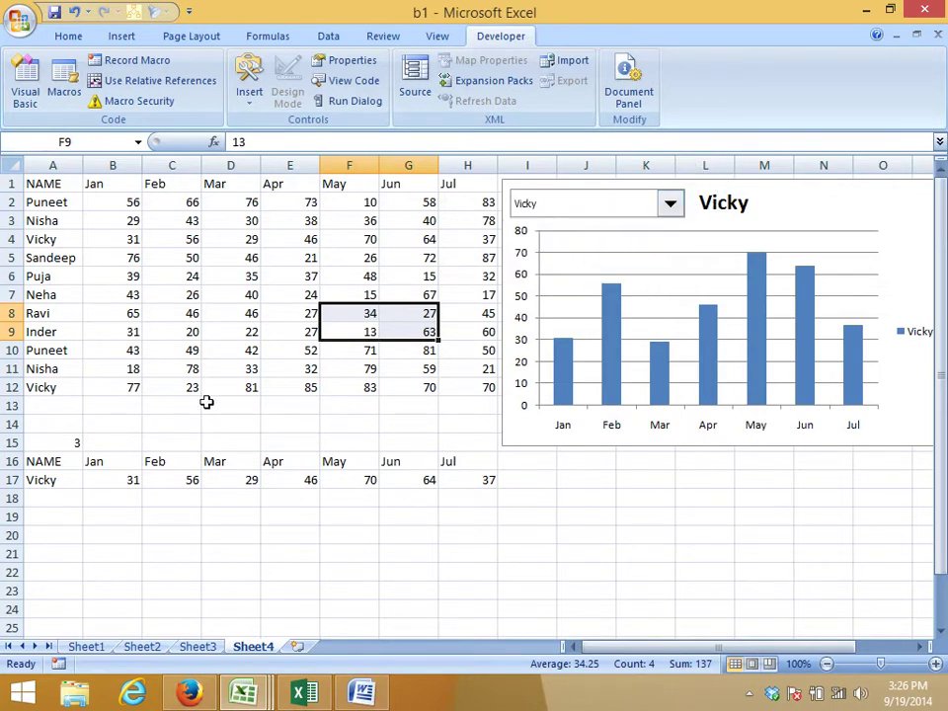
right_click(531, 207)
click(593, 342)
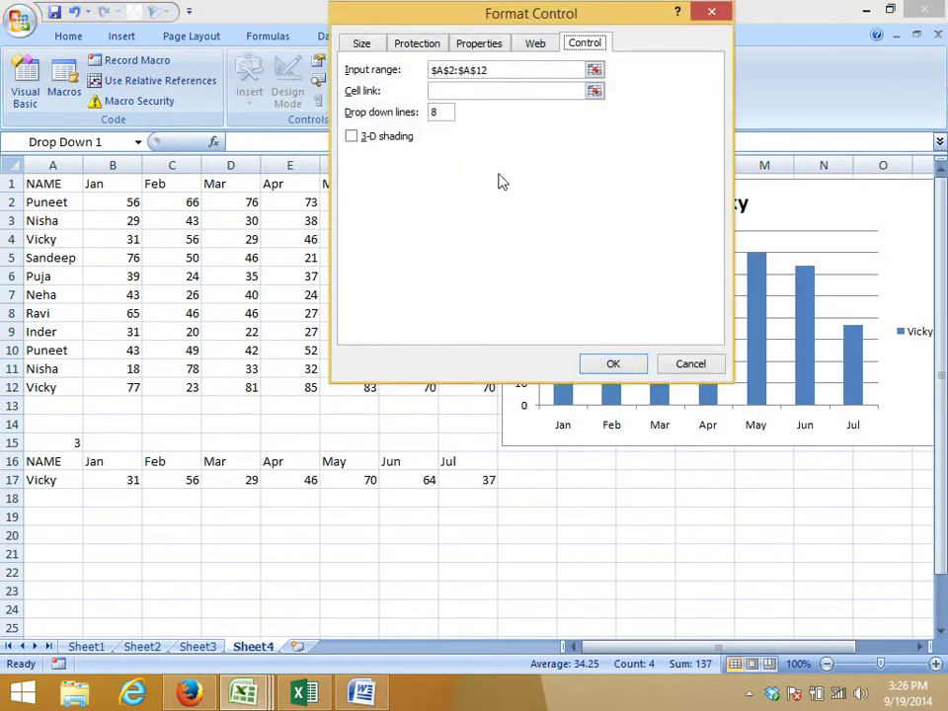
click(459, 89)
drag(436, 18, 619, 191)
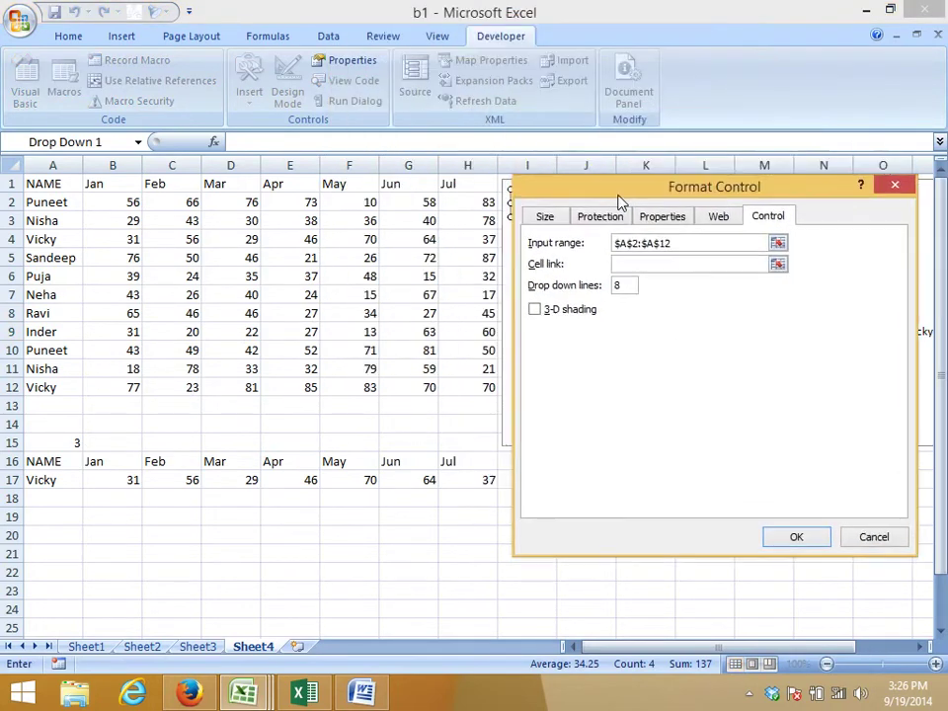
click(46, 443)
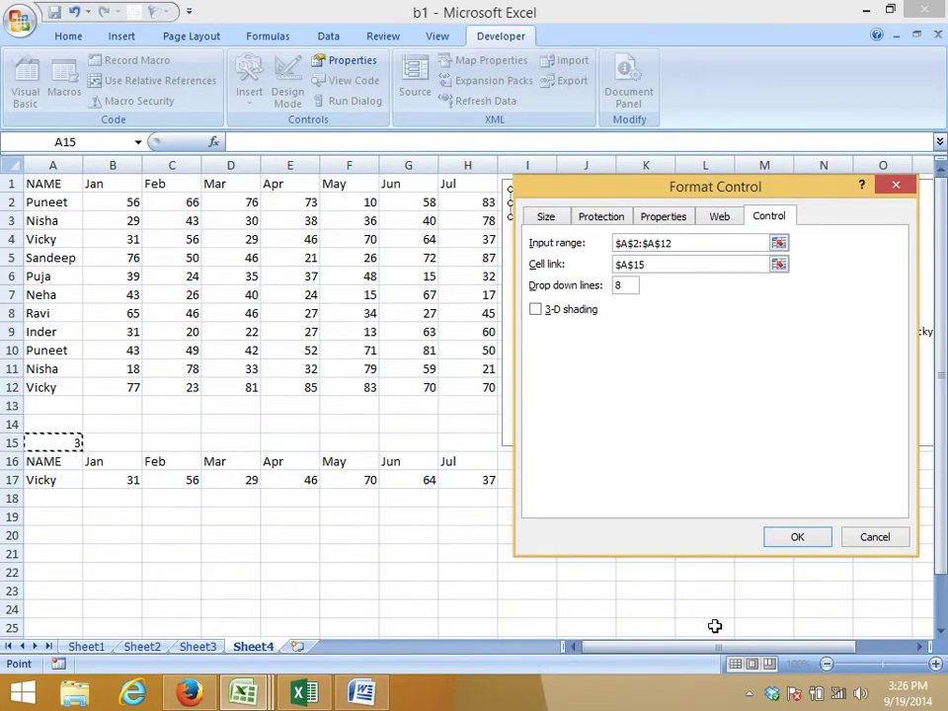
click(774, 536)
click(360, 313)
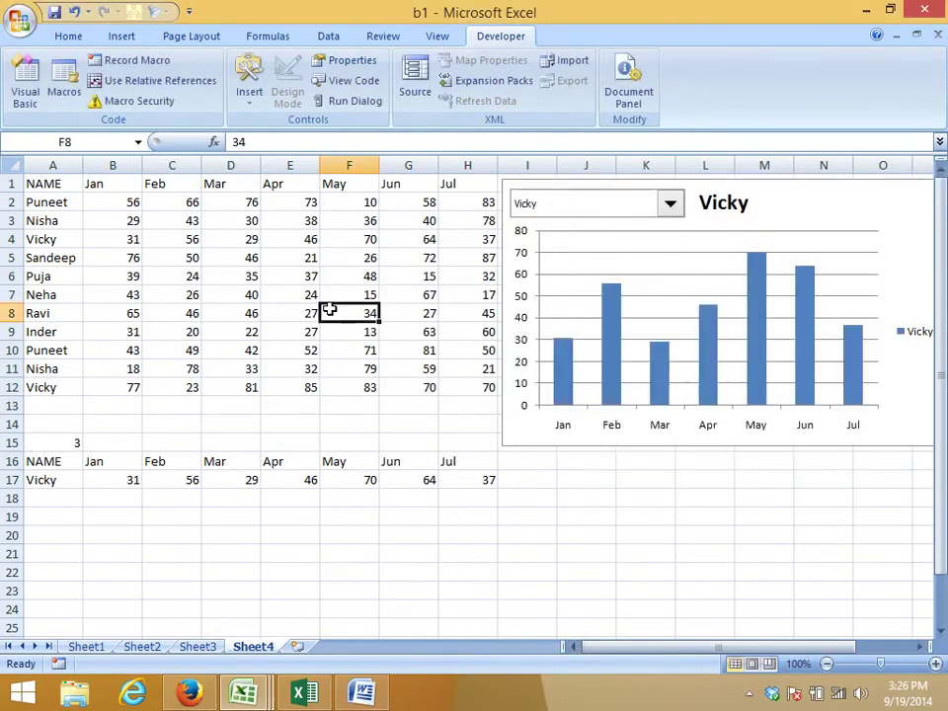
- Choose Sandeep in the drop-down and confirm A15 and row 17 update
click(530, 210)
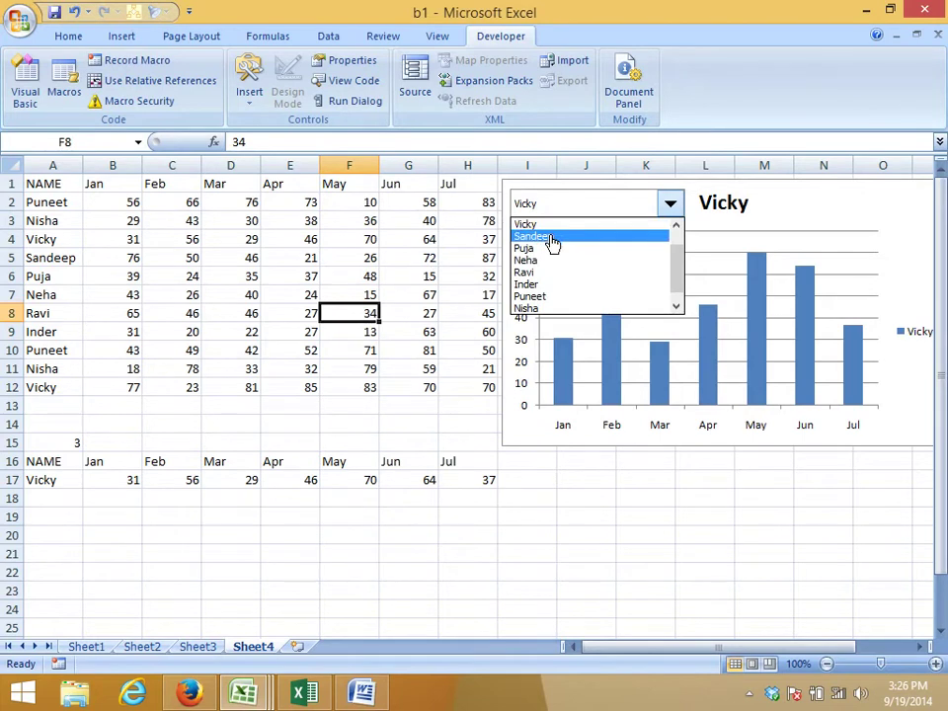
drag(680, 271, 677, 247)
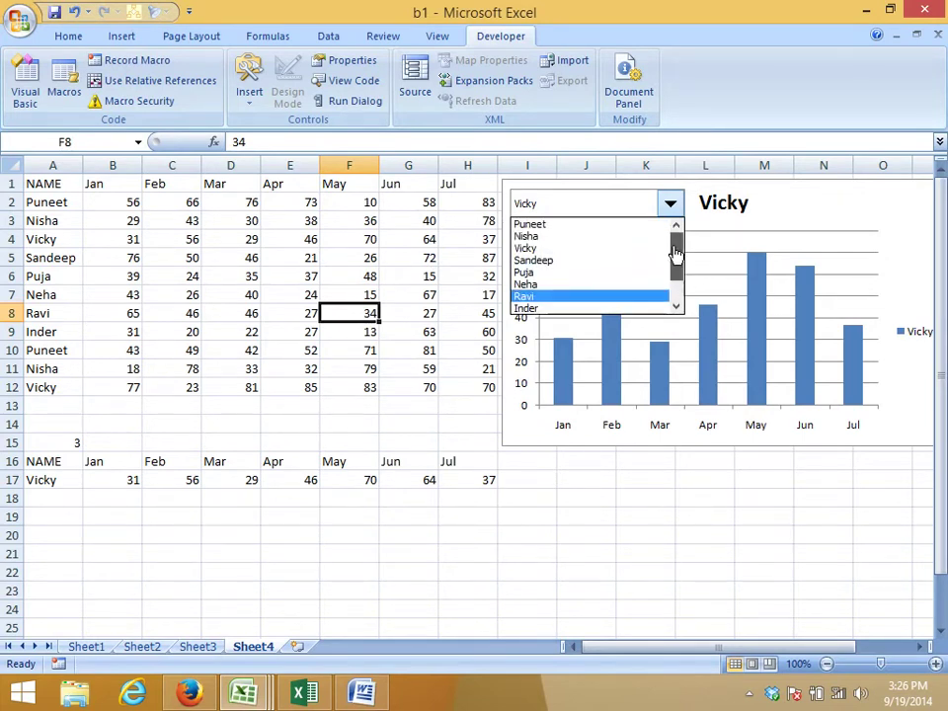
click(533, 262)
click(63, 442)
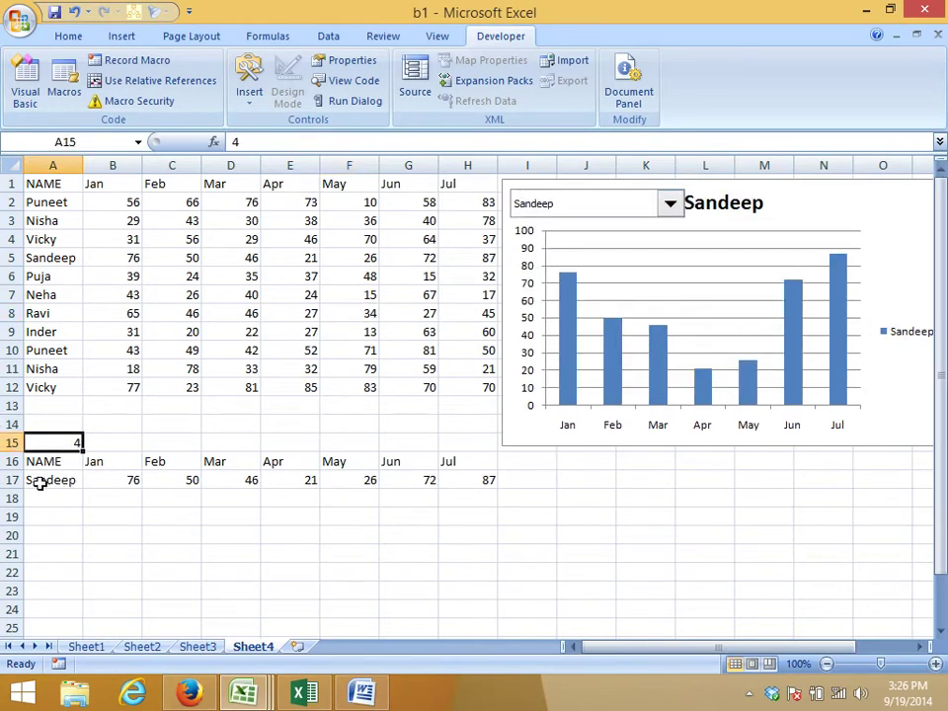
drag(42, 480, 361, 480)
click(819, 205)
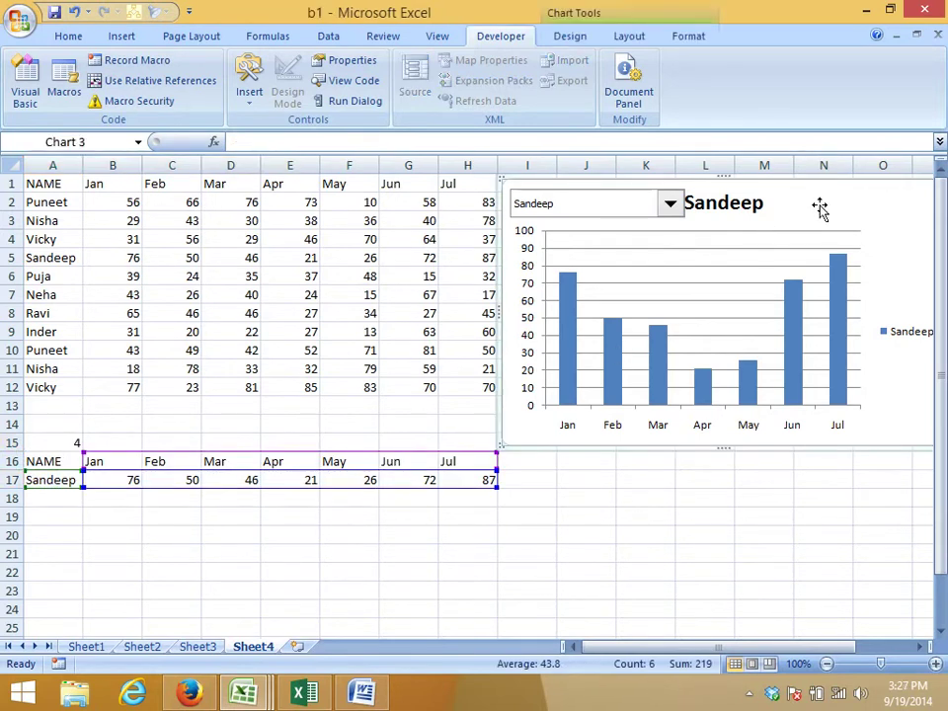
- Switch the chart through Puja, Ravi, Inder and Puneet, ending on Nisha
click(618, 205)
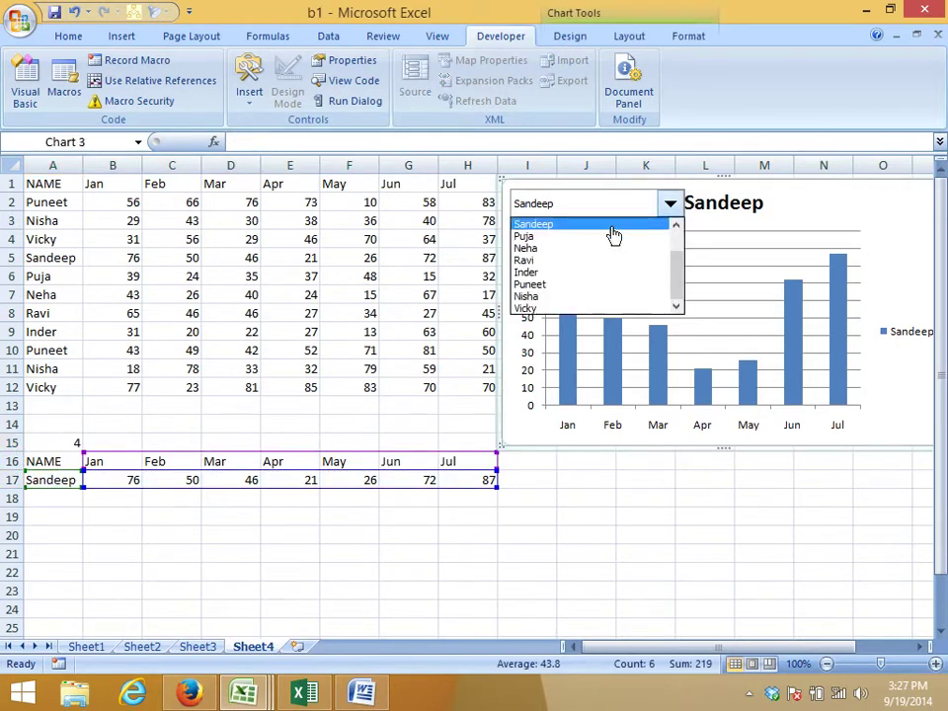
click(612, 234)
click(590, 205)
click(568, 260)
click(576, 207)
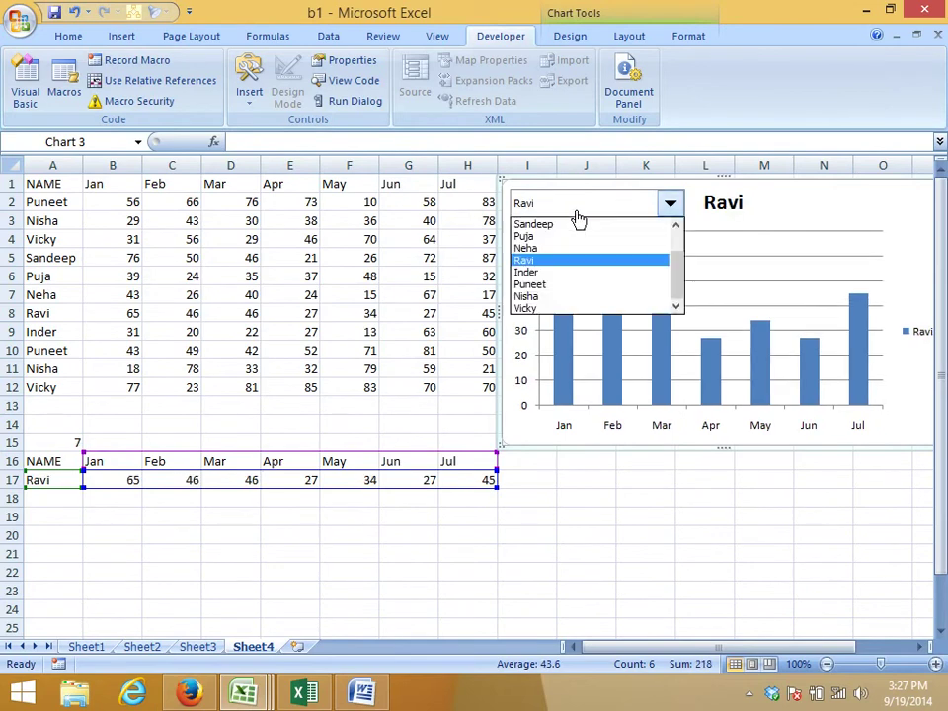
click(570, 260)
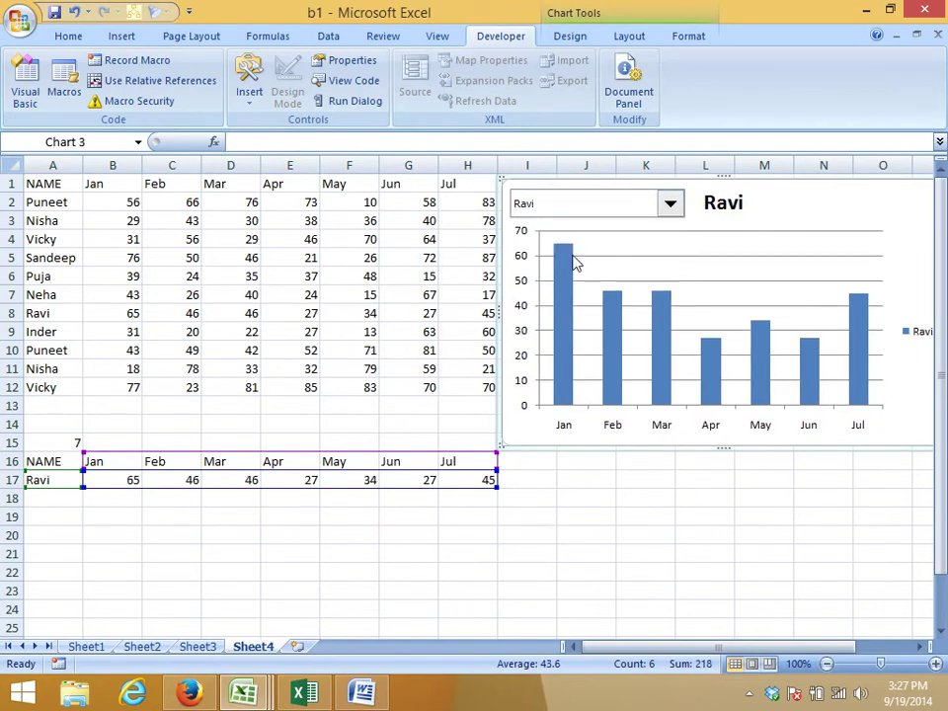
click(567, 207)
click(552, 271)
click(556, 207)
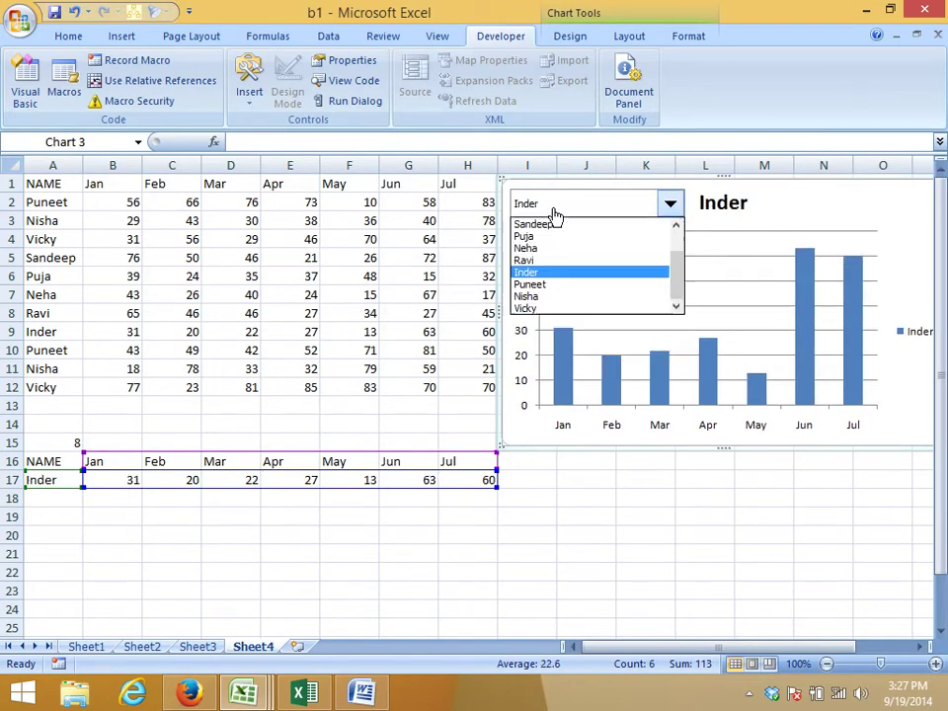
click(531, 285)
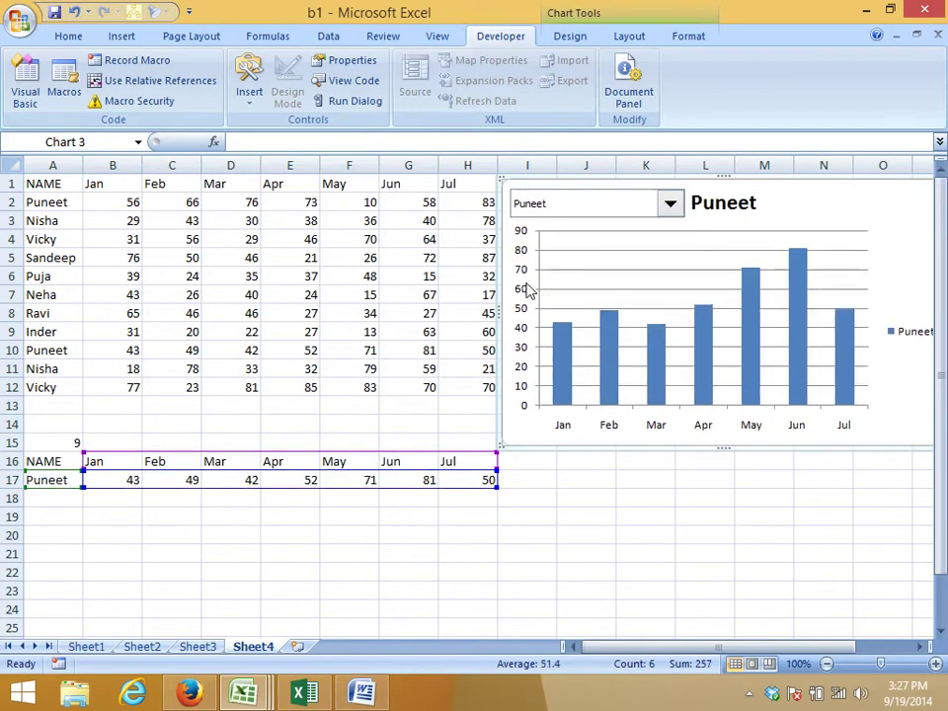
click(544, 206)
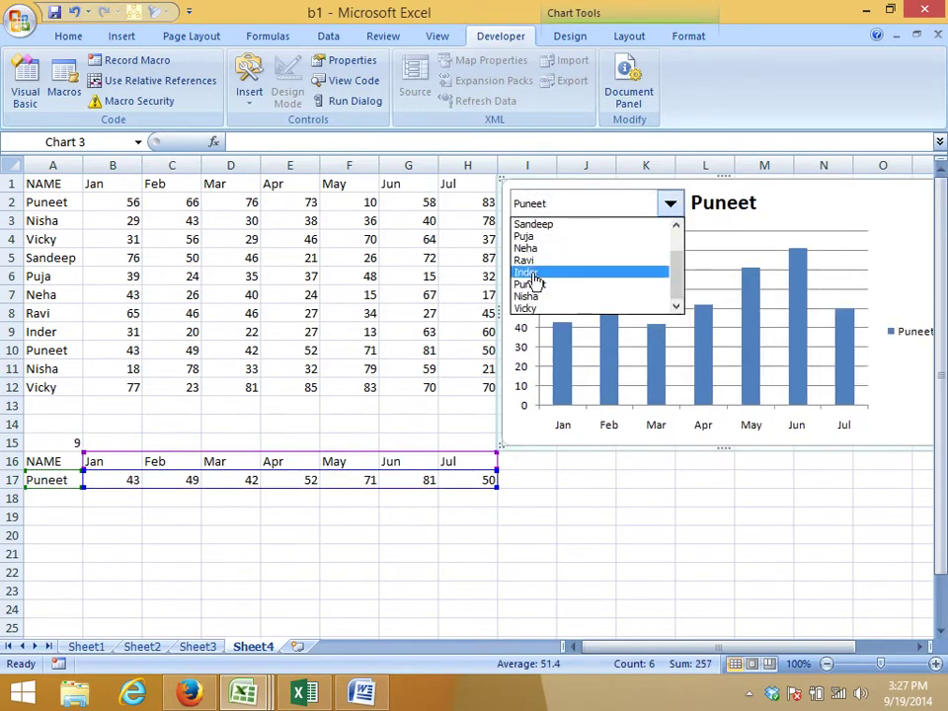
click(526, 298)
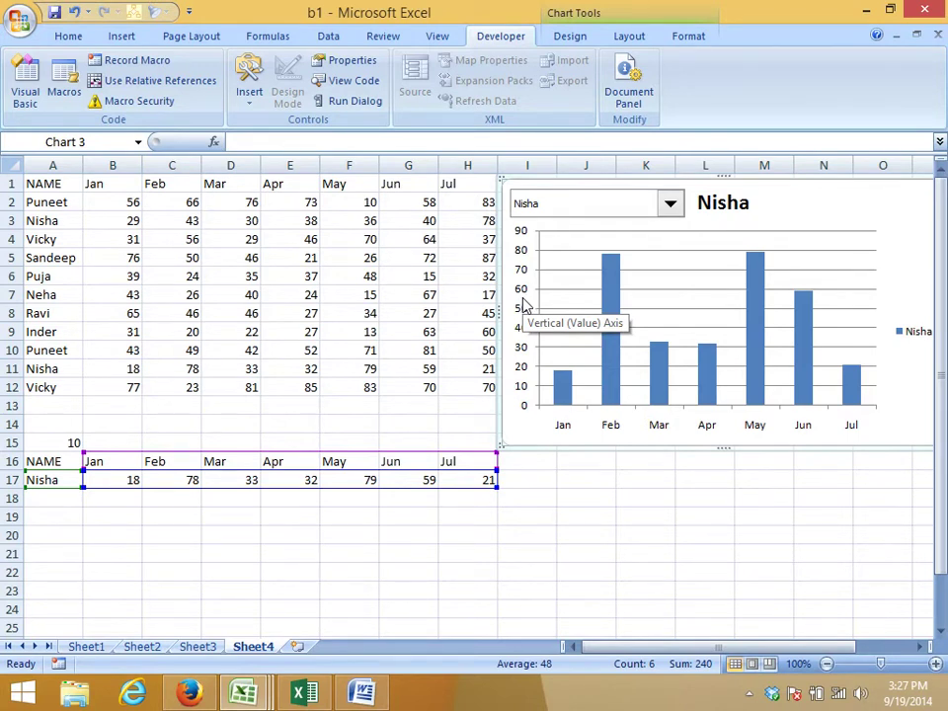
- Label cell A13 as Target
click(78, 418)
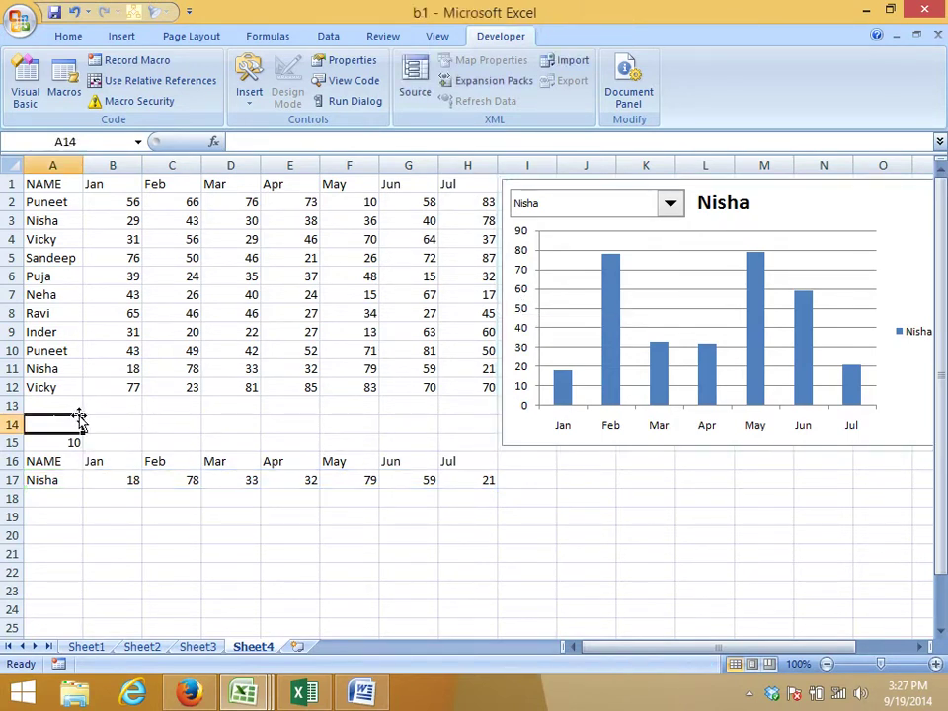
click(79, 412)
text(T)
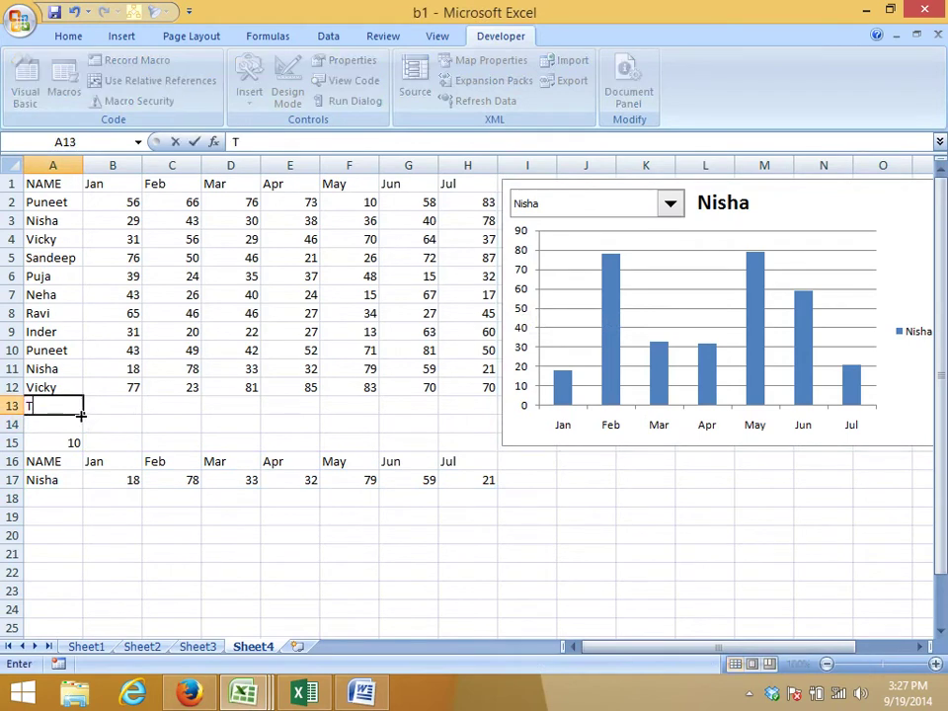
text(ag)
key(BackSpace)
text(rget)
key(Return)
- Enter monthly targets 23, 45, 45, 56, 67, 54, 67 in B13:H13
key(Right)
key(Up)
text(234)
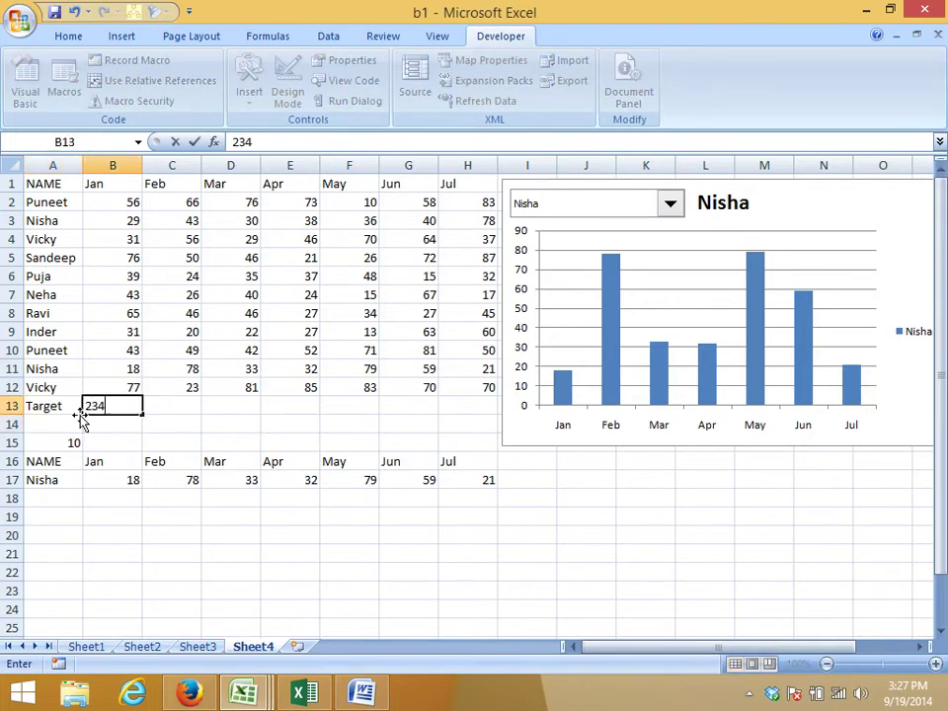
key(Right)
text(4)
key(Left)
text(2)
text(34)
key(BackSpace)
key(Right)
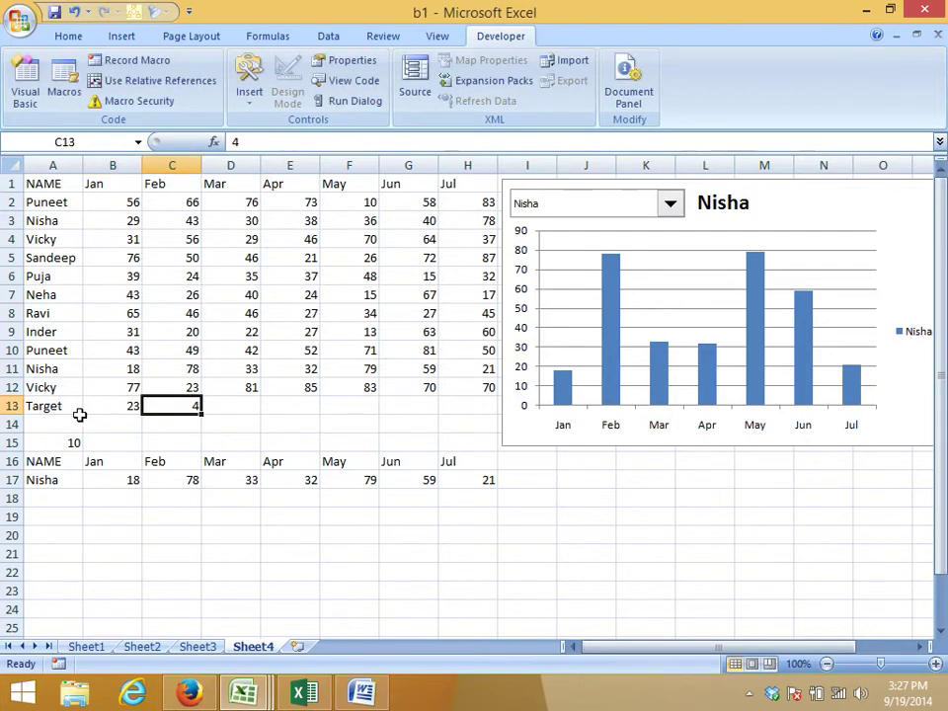
text(45)
key(Right)
text(45)
key(Right)
text(5)
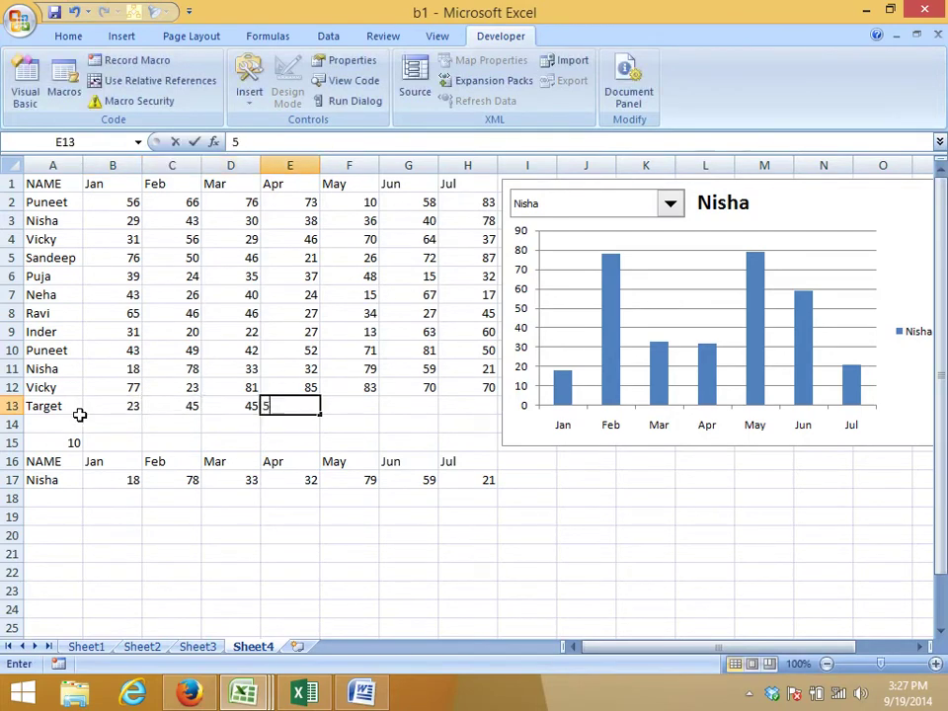
text(6)
key(Right)
text(67)
key(Right)
text(54)
key(Right)
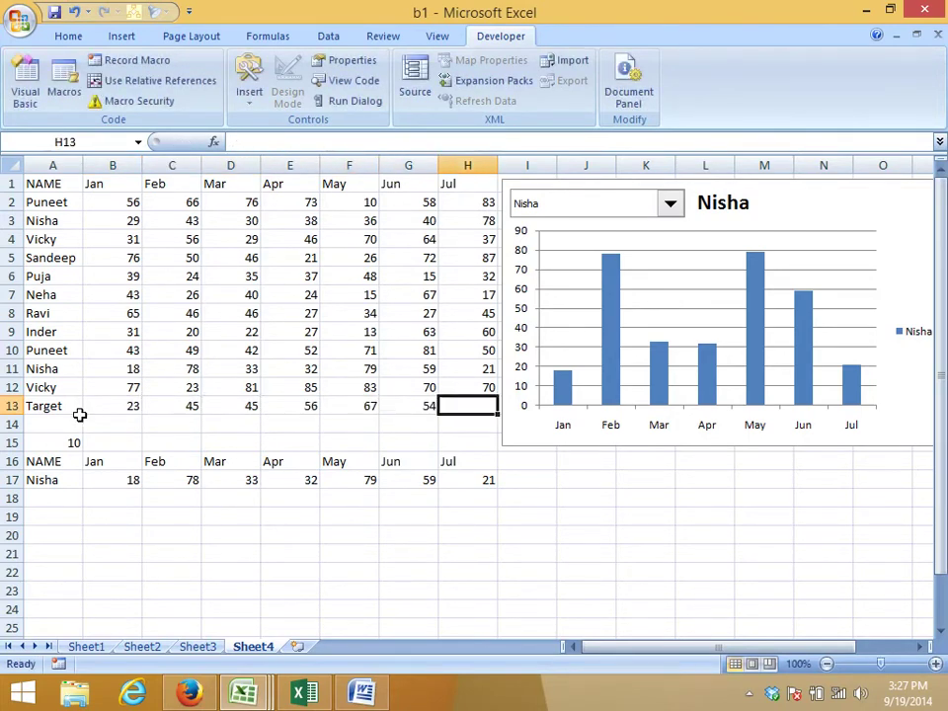
text(67)
key(Right)
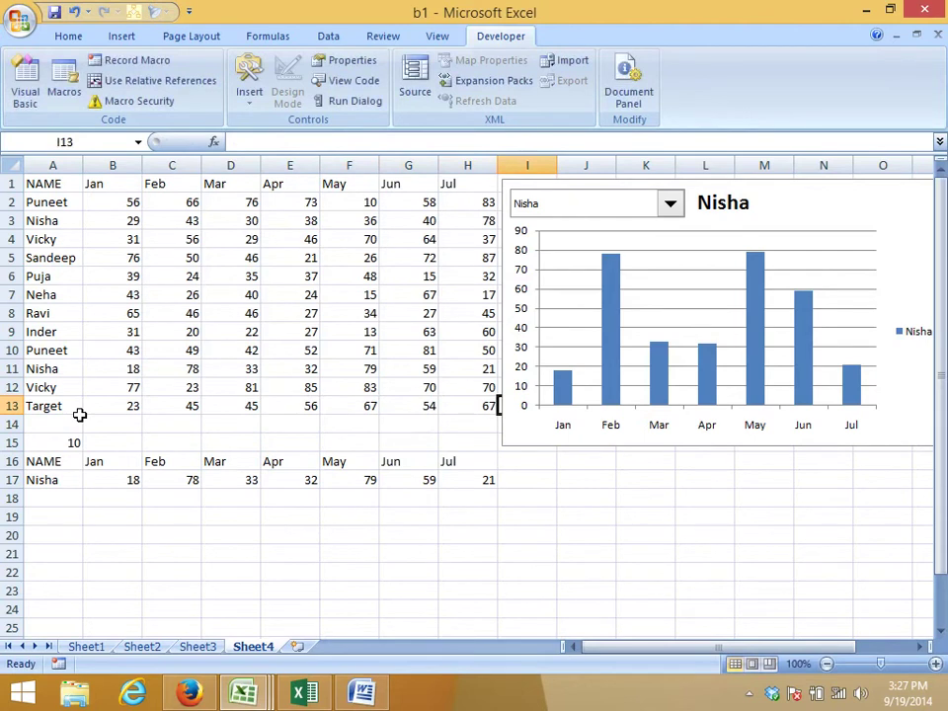
- Bring up the Developer Insert gallery of form controls
key(Down)
key(Left)
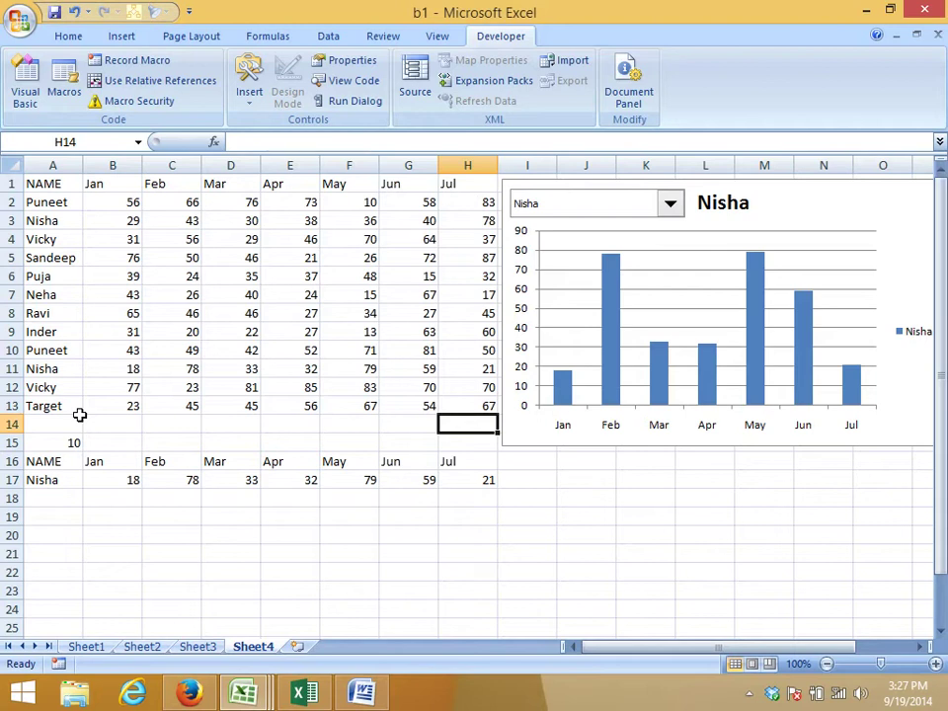
click(418, 243)
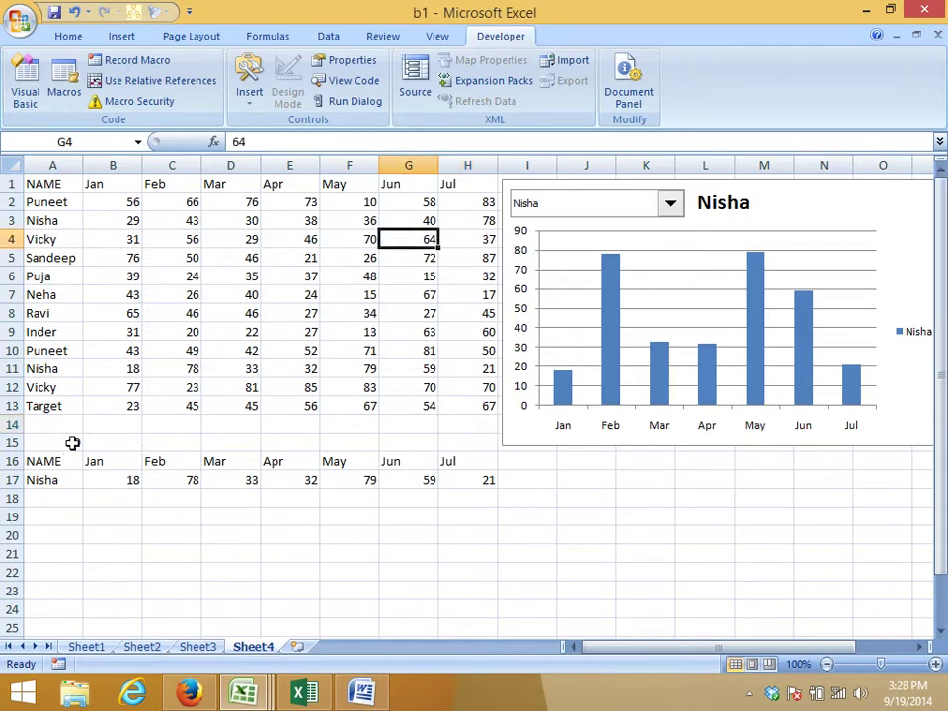
click(245, 99)
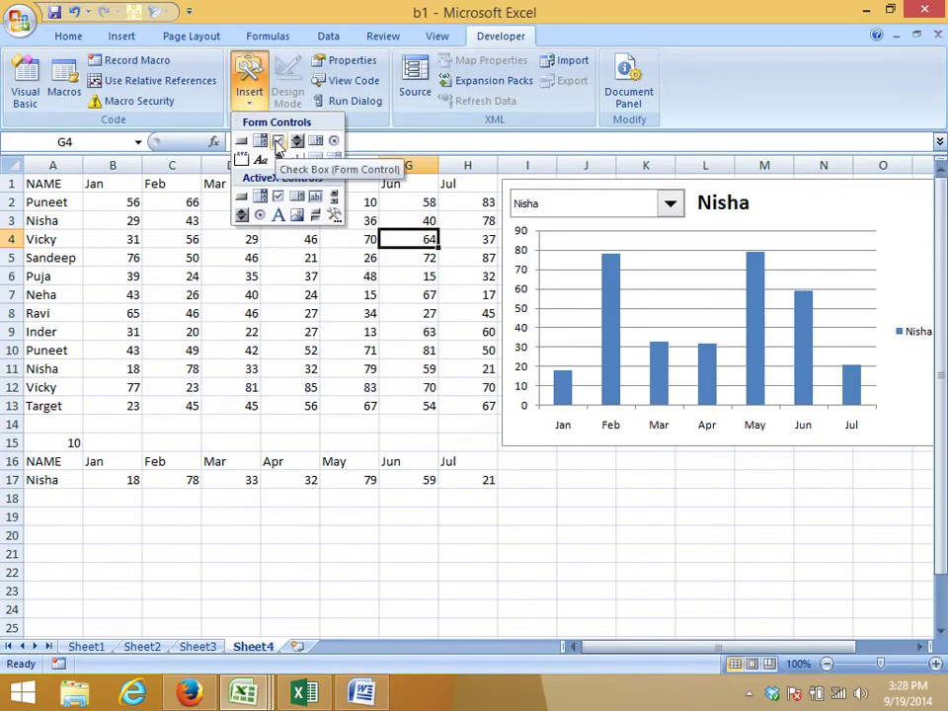
- Draw a check box at the chart's top-right captioned Target, sized to fit
click(276, 143)
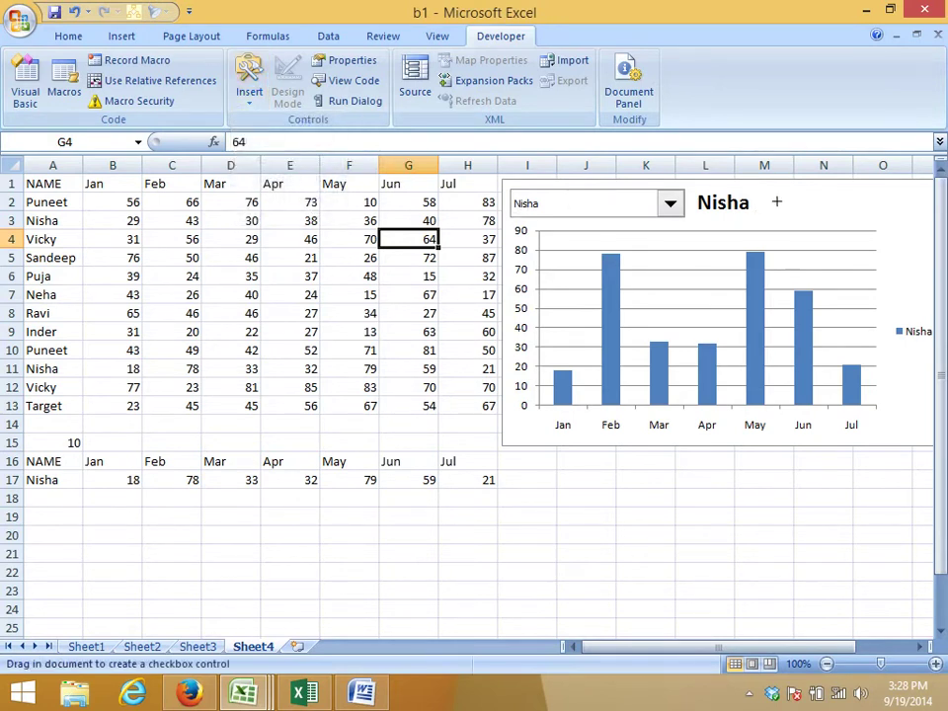
drag(798, 188, 908, 215)
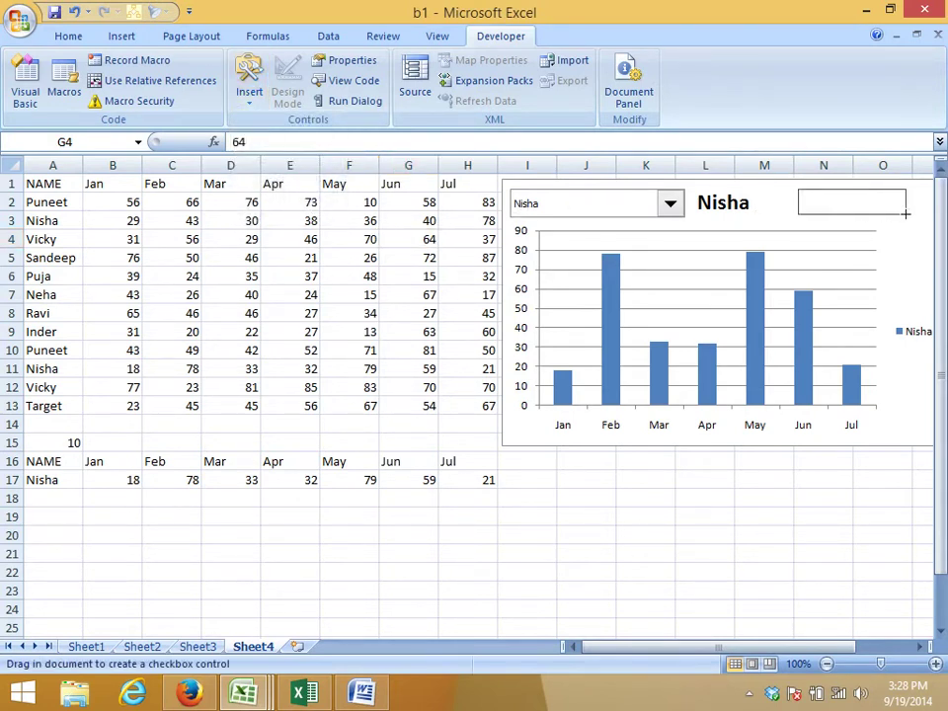
drag(823, 201, 874, 200)
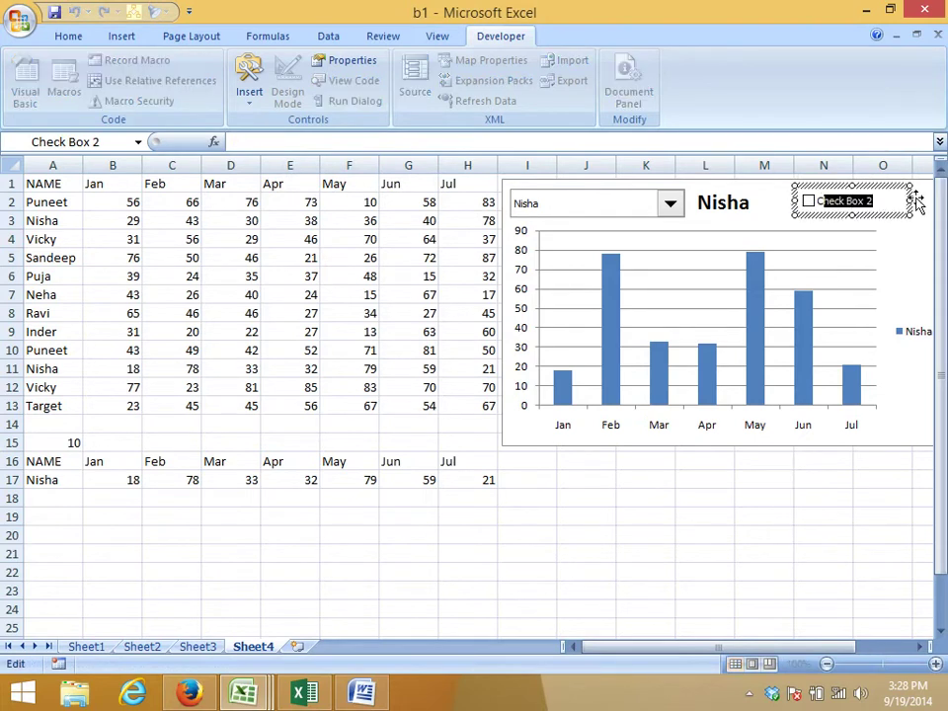
key(Delete)
text(Target)
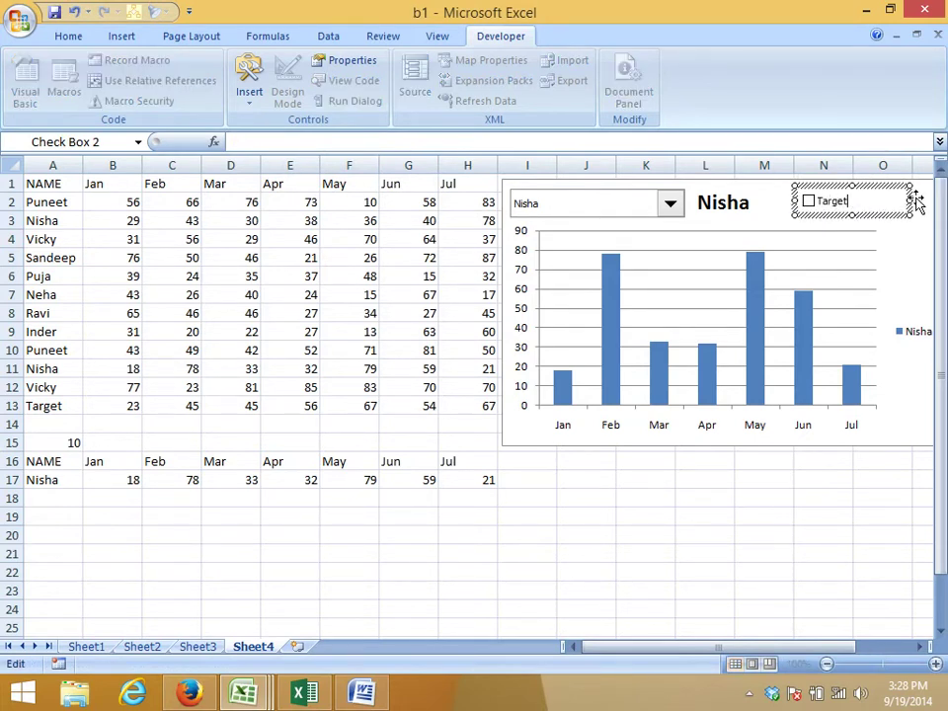
drag(914, 203, 869, 207)
click(195, 298)
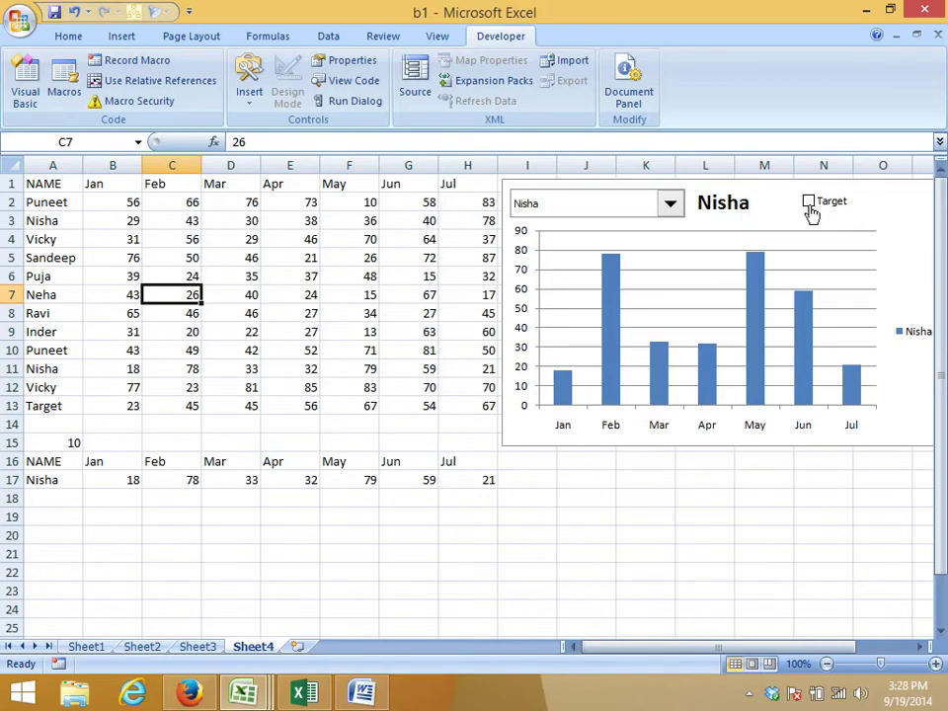
- Link the Target checkbox to cell $B$15 and turn on 3-D shading
right_click(808, 207)
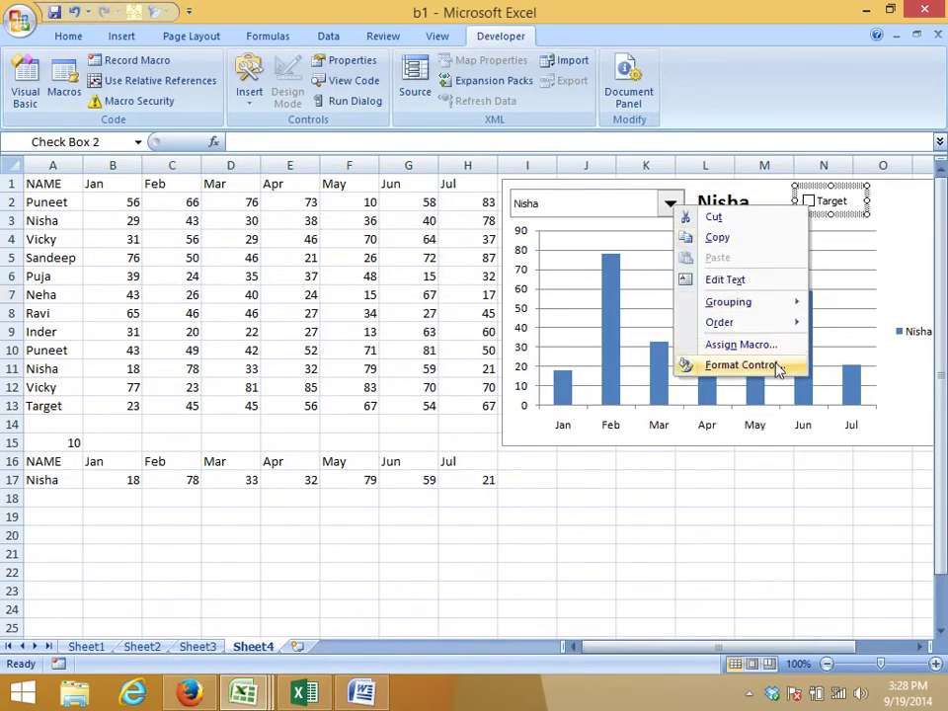
click(778, 366)
click(647, 153)
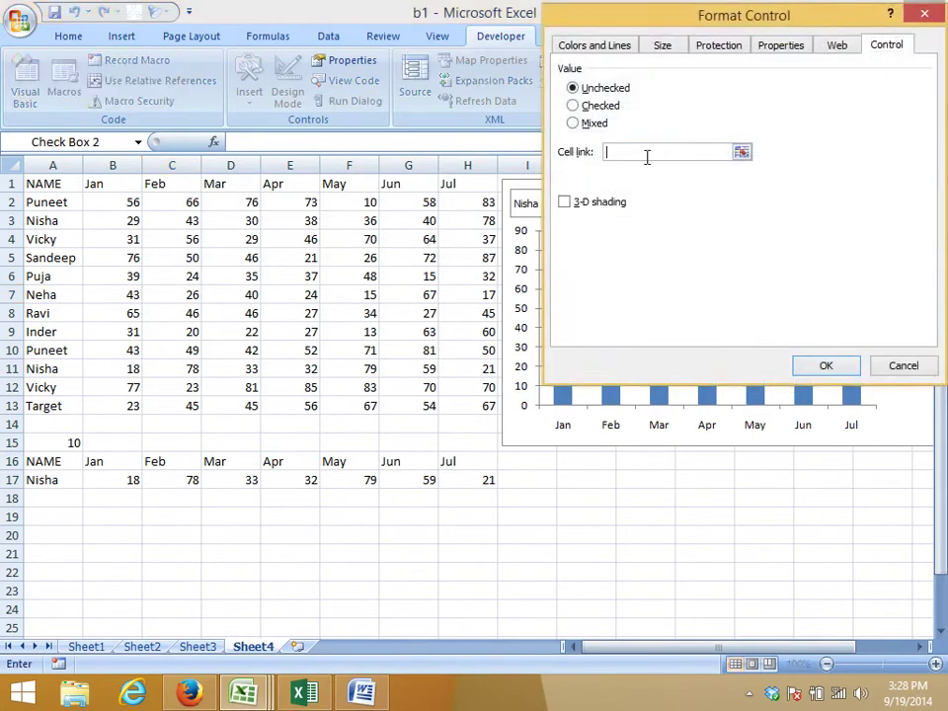
click(133, 441)
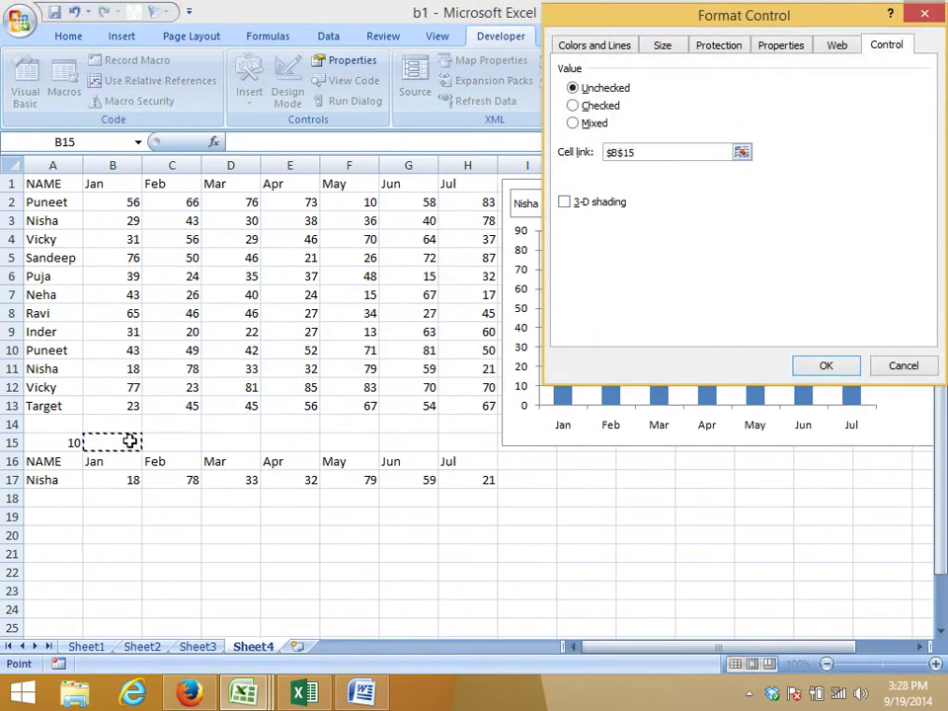
click(595, 209)
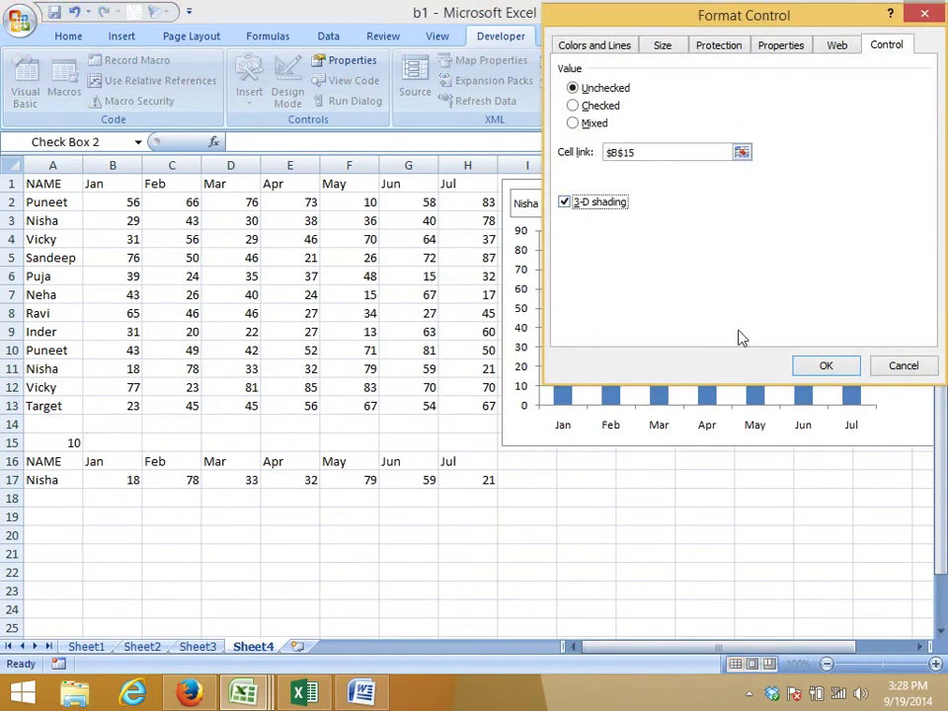
click(825, 365)
- Tick and untick the Target checkbox to confirm B15 switches between TRUE and FALSE
click(113, 534)
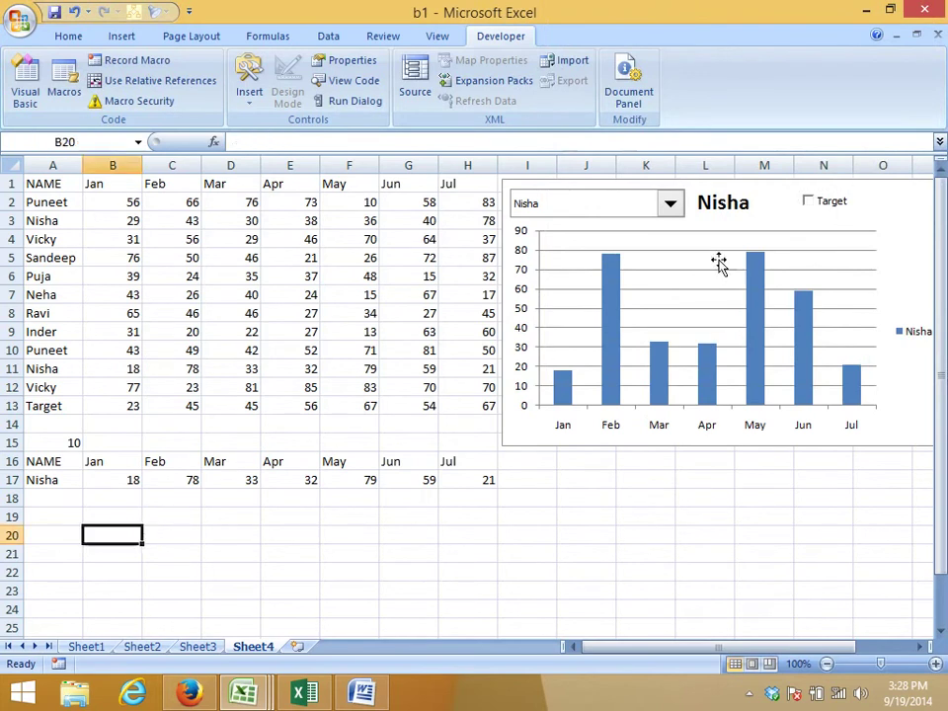
click(808, 201)
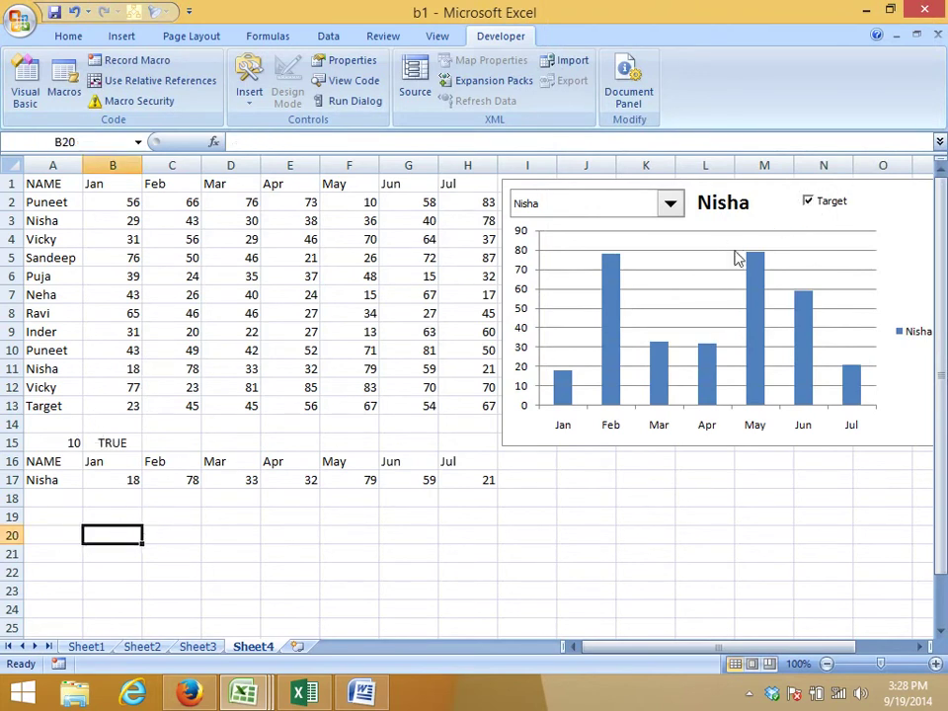
click(819, 211)
click(54, 495)
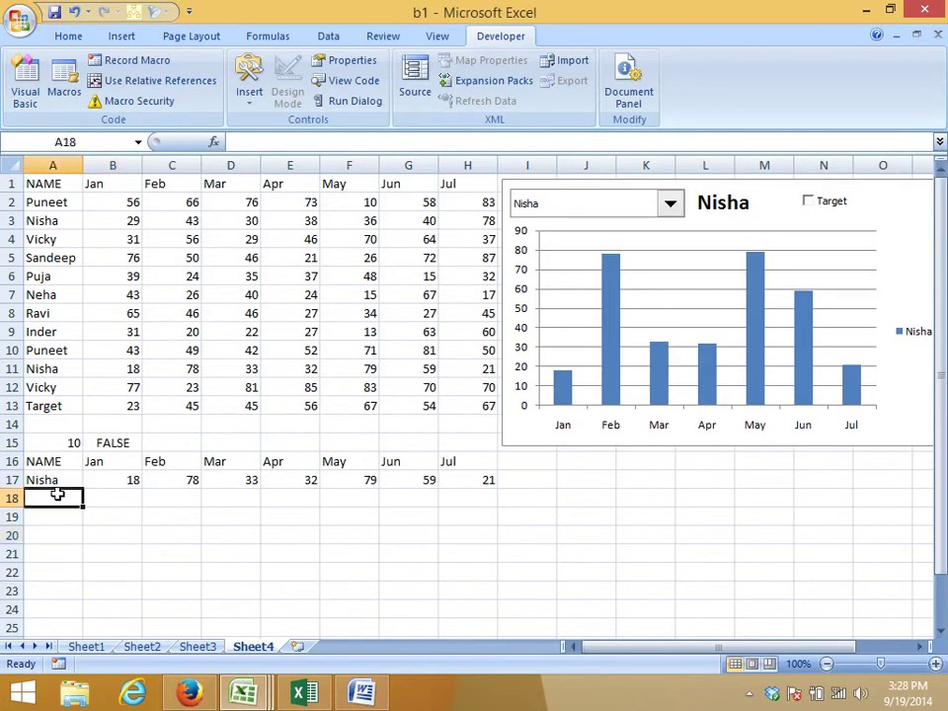
- Enter =IF(B15,A13,"") in cell A18
text(=IF()
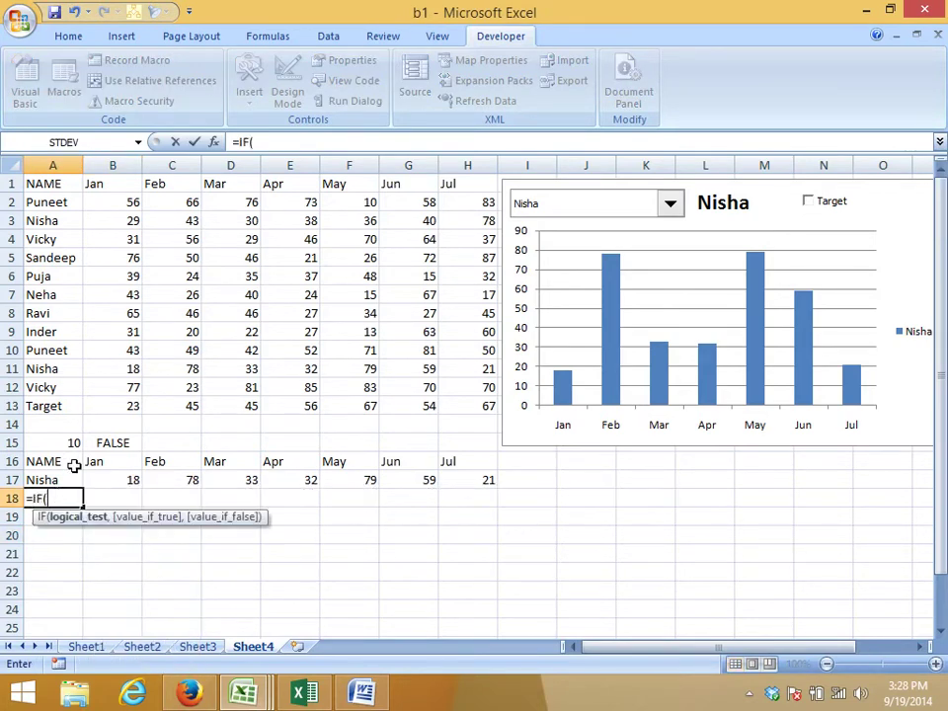
click(95, 444)
text(,)
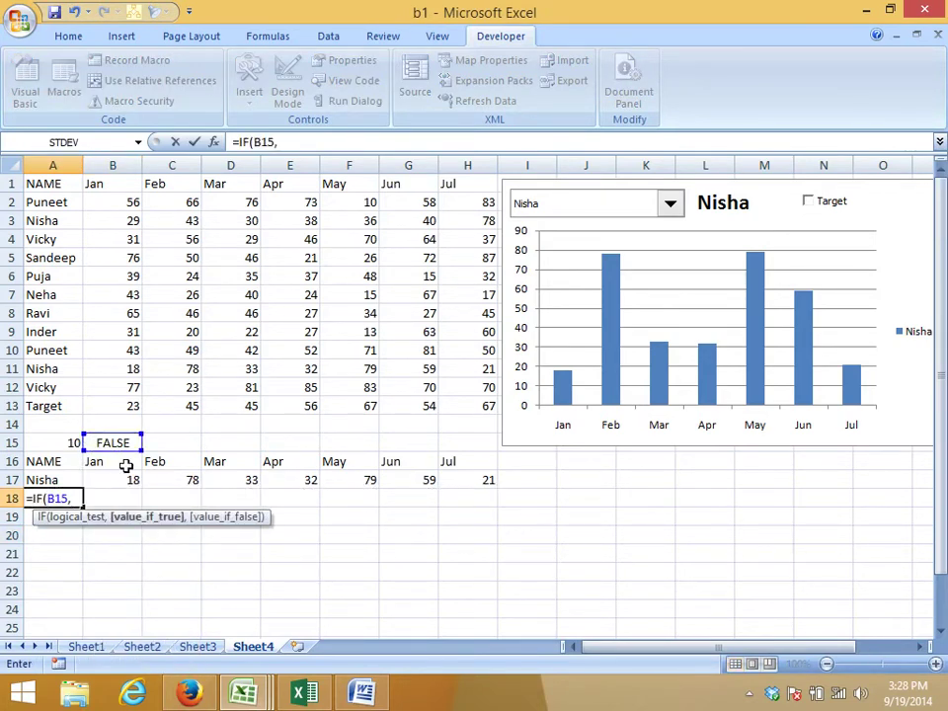
click(45, 407)
text(,)
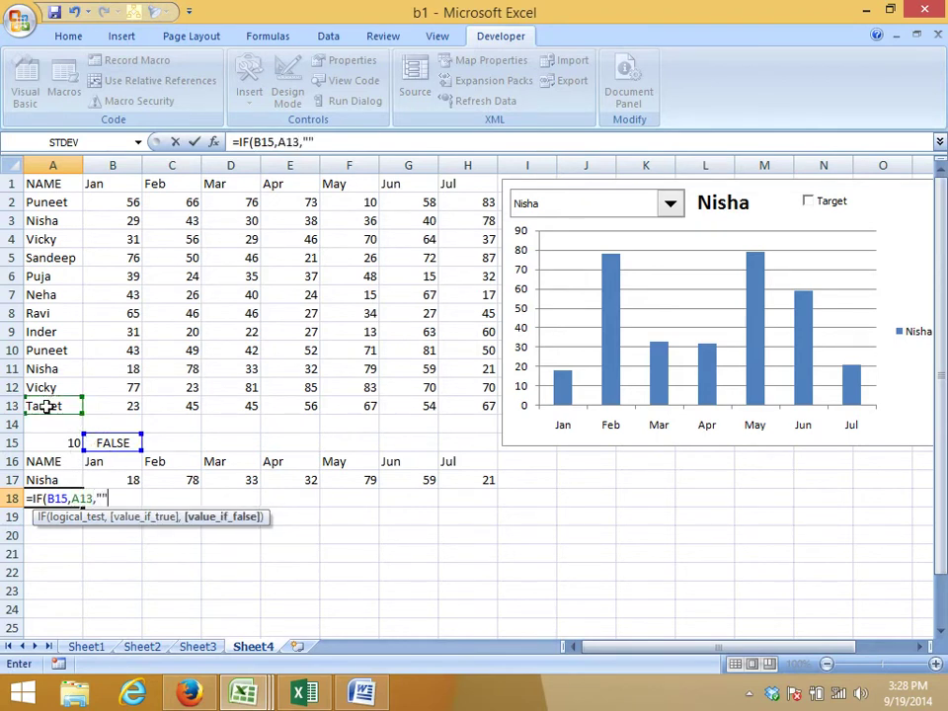
key(Return)
key(Up)
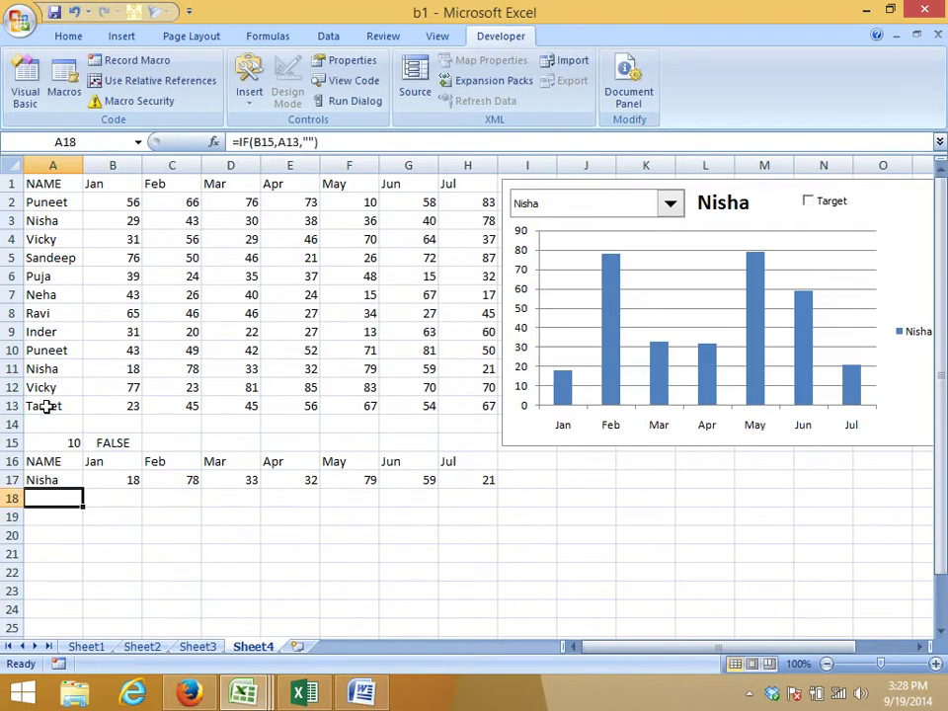
key(F2)
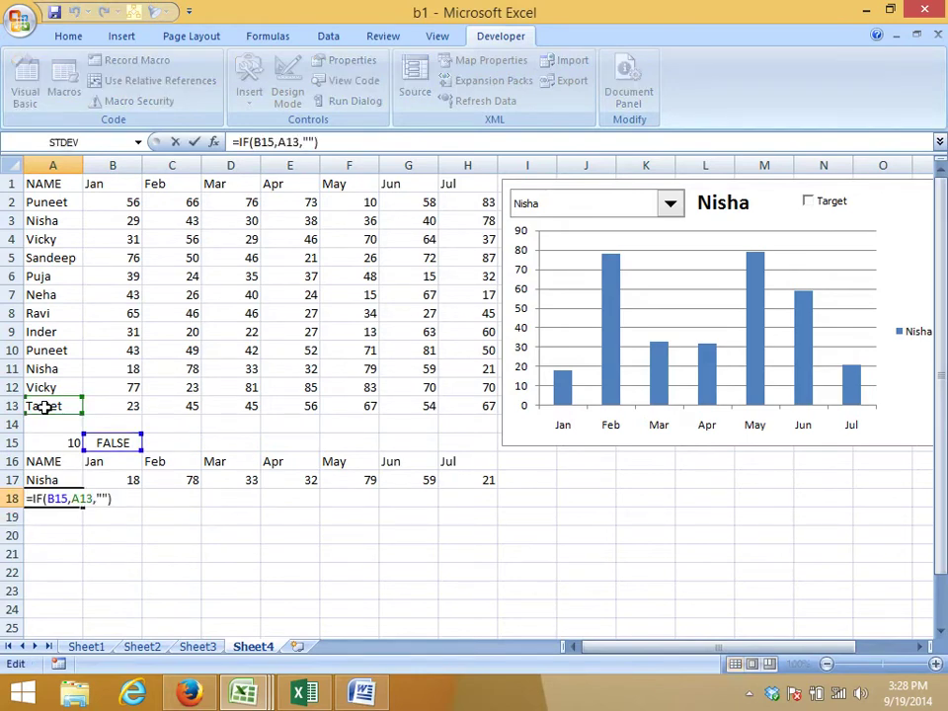
key(Return)
- Make the B15 reference absolute with F4 and extend the formula across row 18
ctrl+scroll(92, 520, up, 3)
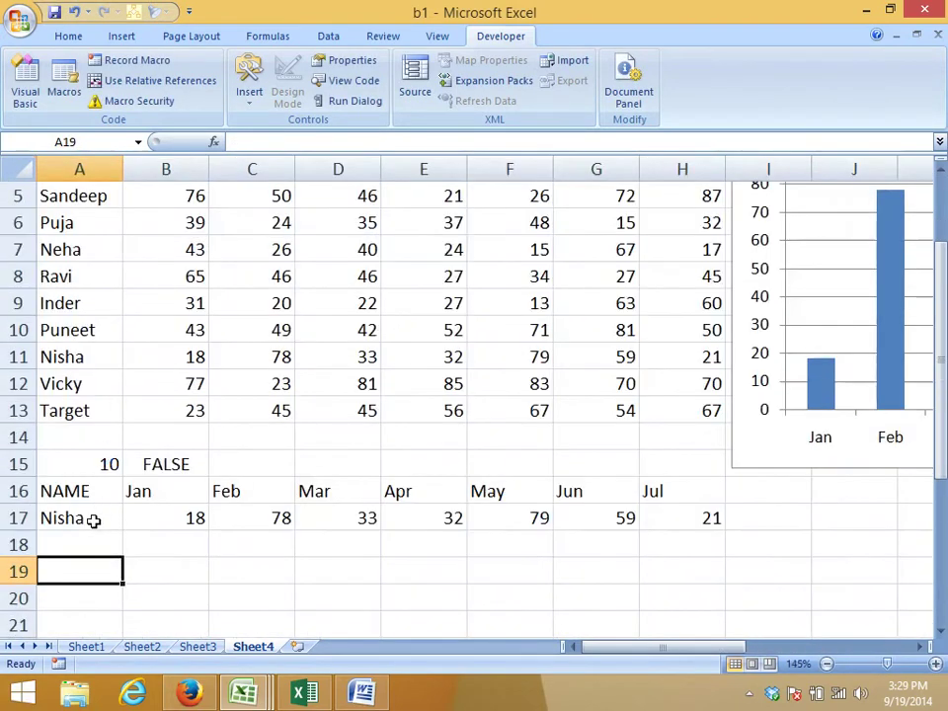
ctrl+scroll(92, 520, up, 1)
click(90, 550)
double_click(89, 553)
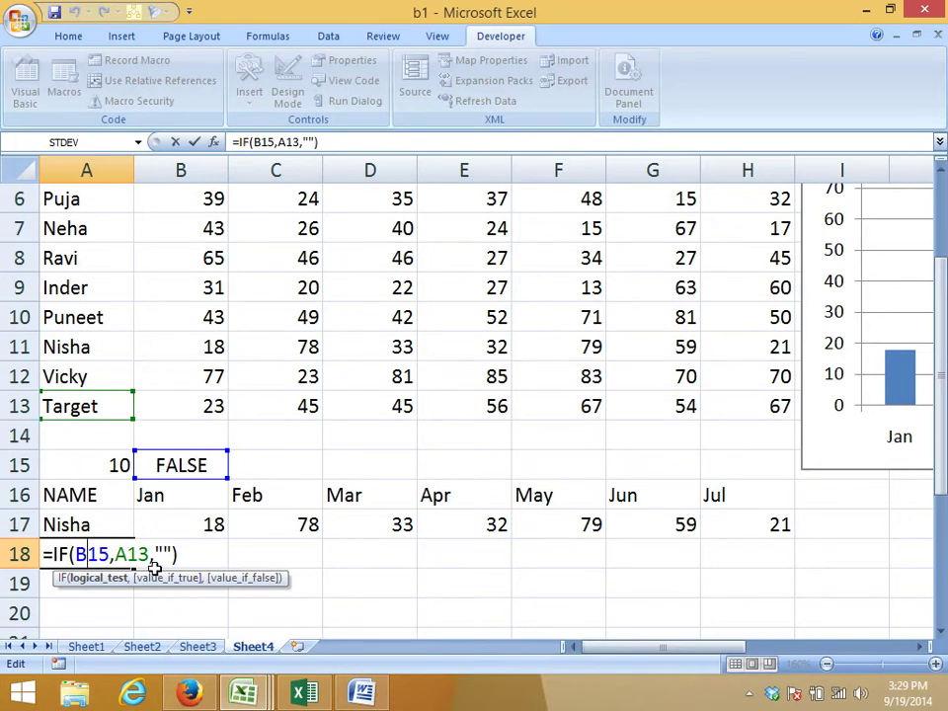
key(F4)
key(Return)
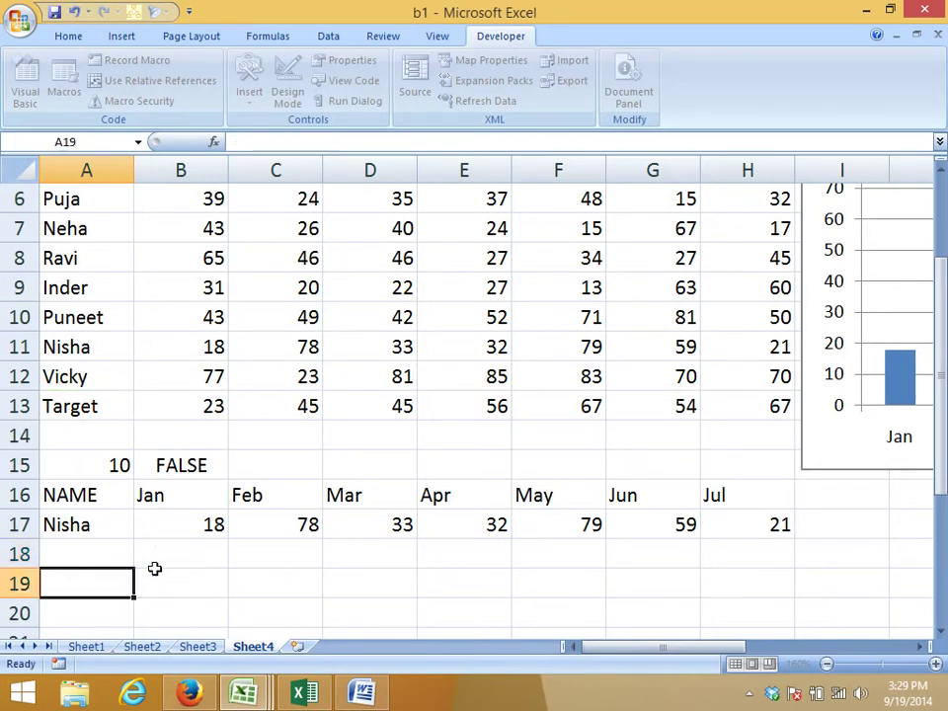
key(Up)
key(shift+Right)
key(shift+Right)
key(shift+Right)
key(shift+Right)
key(shift+Right)
key(shift+Right)
key(shift+Right)
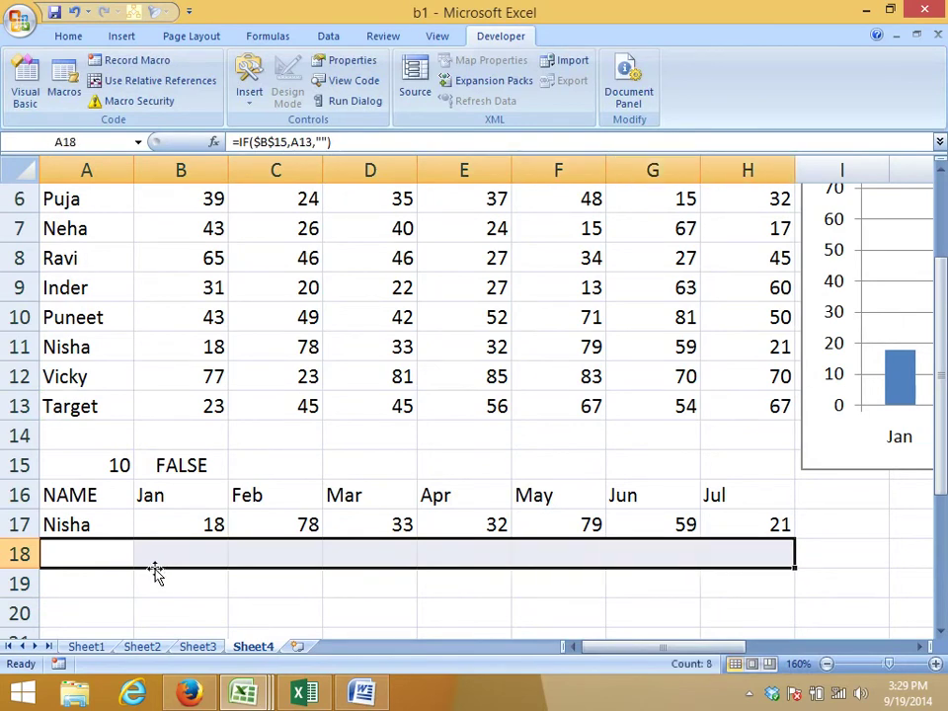
click(347, 500)
- Tick Target so B15 reads TRUE and row 18 shows the Target values 23–67
scroll(761, 603, up, 2)
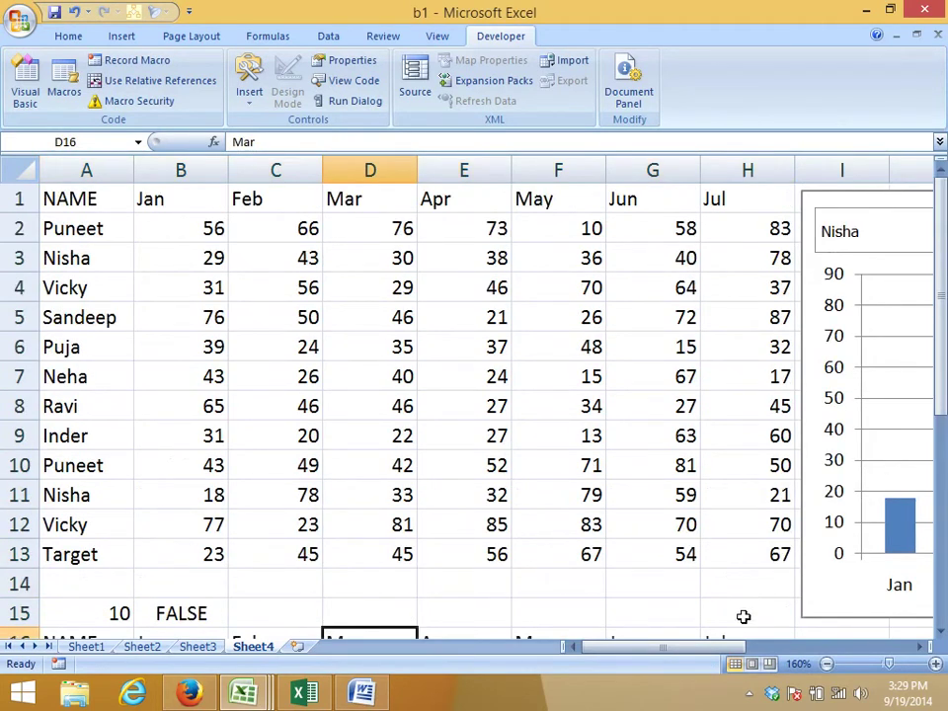
drag(728, 651, 844, 634)
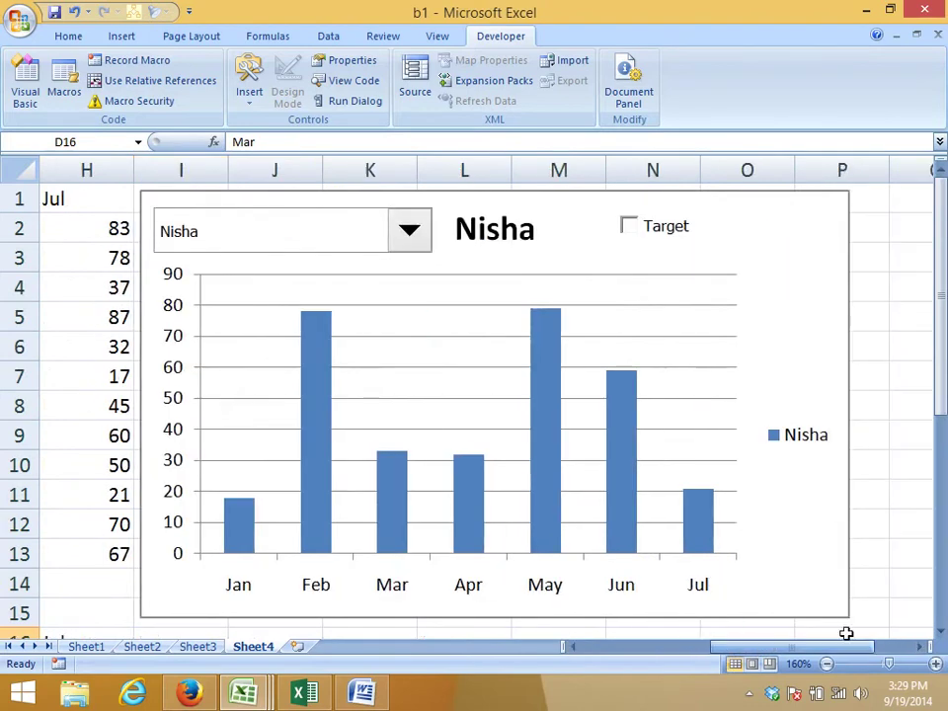
click(661, 240)
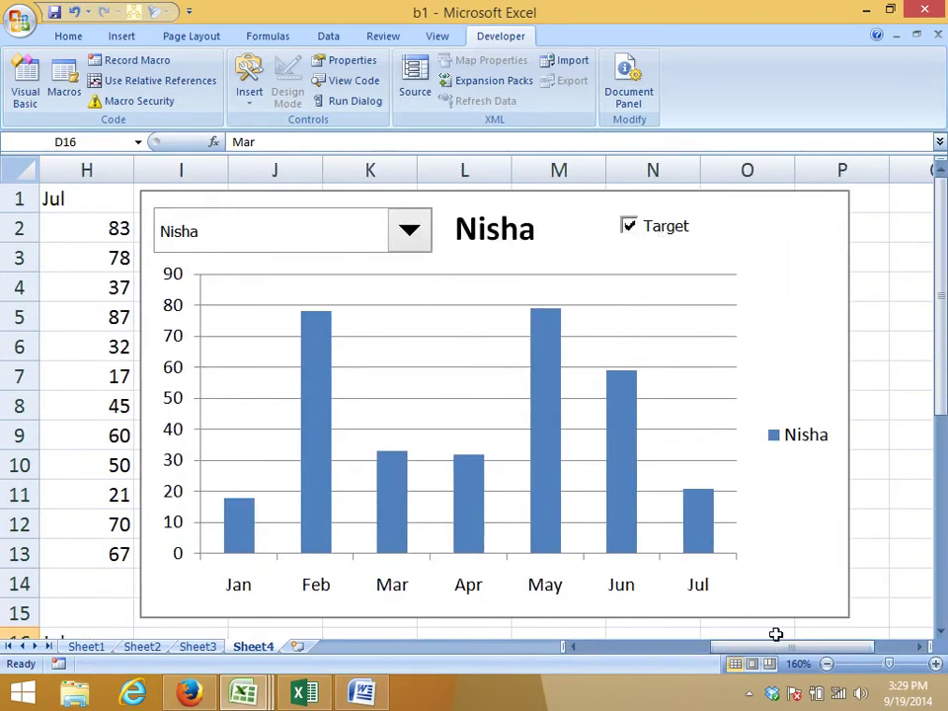
drag(777, 650, 624, 661)
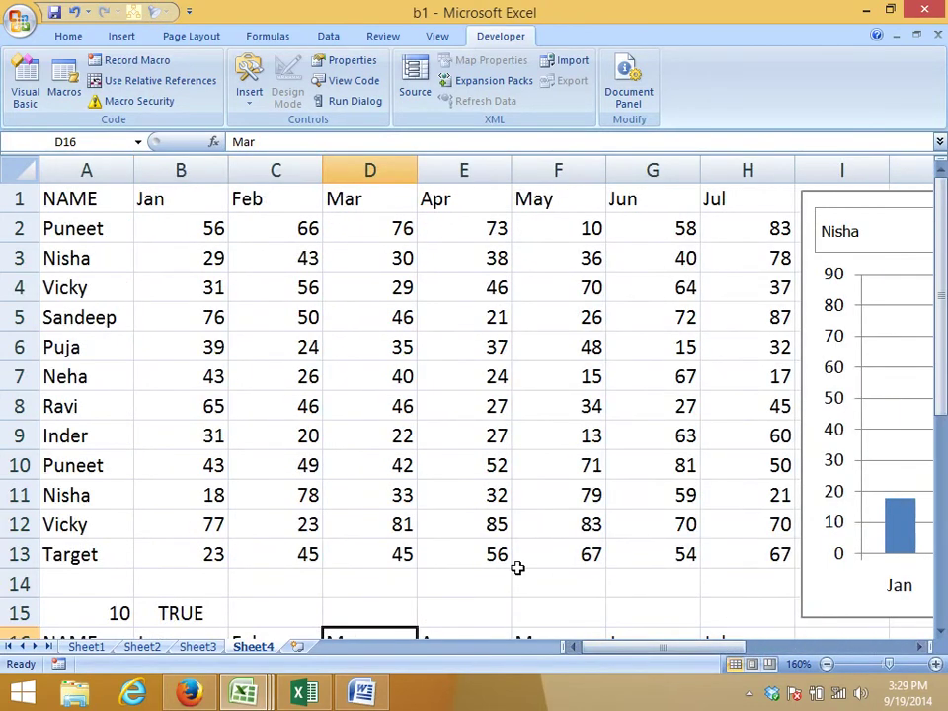
click(170, 616)
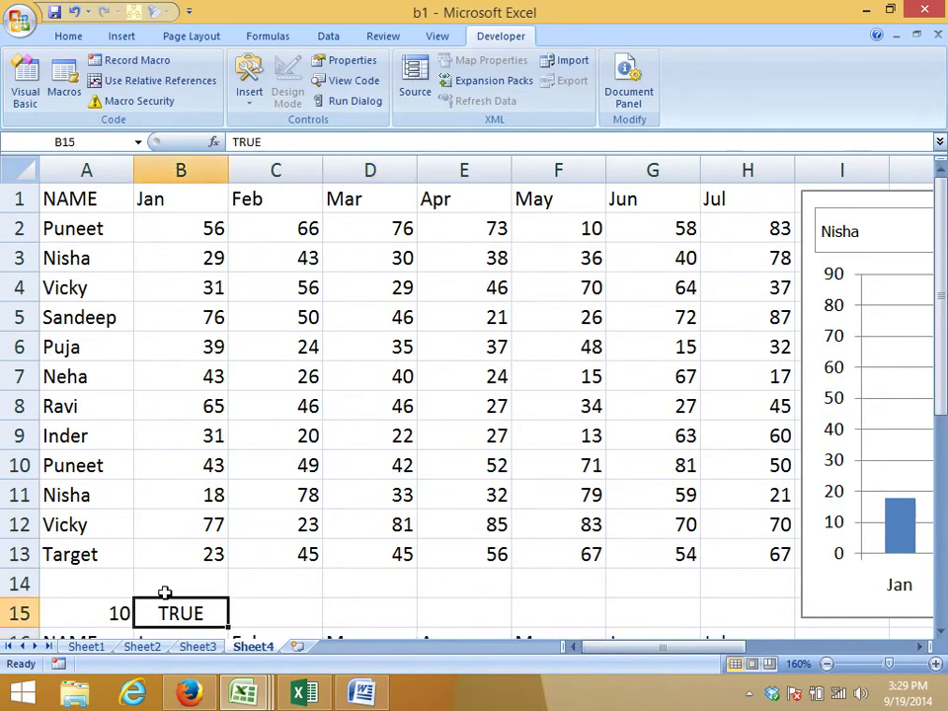
scroll(162, 583, down, 3)
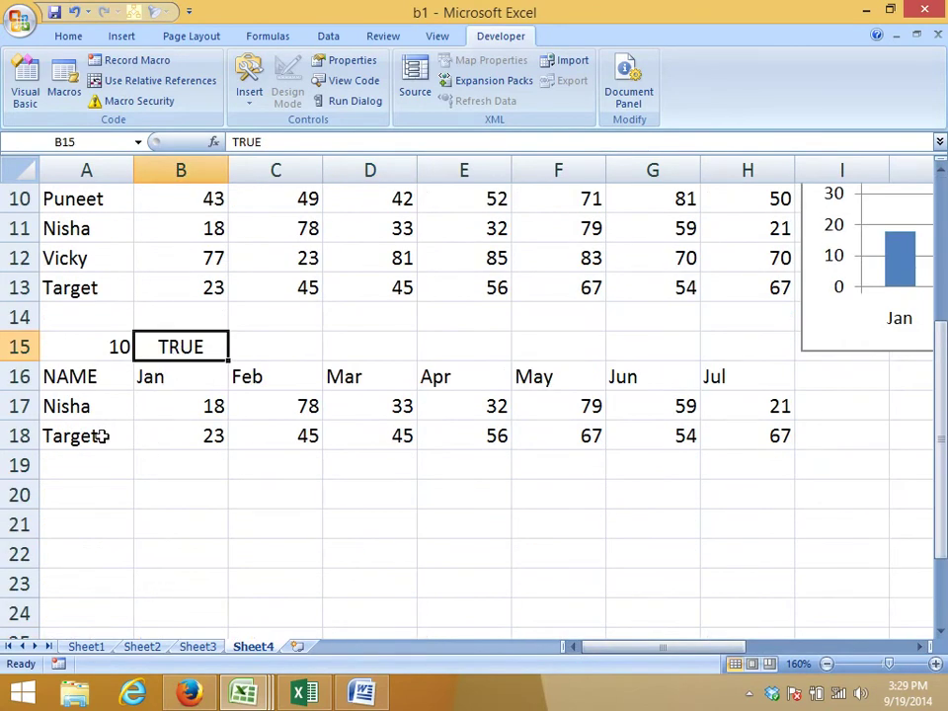
drag(102, 435, 741, 421)
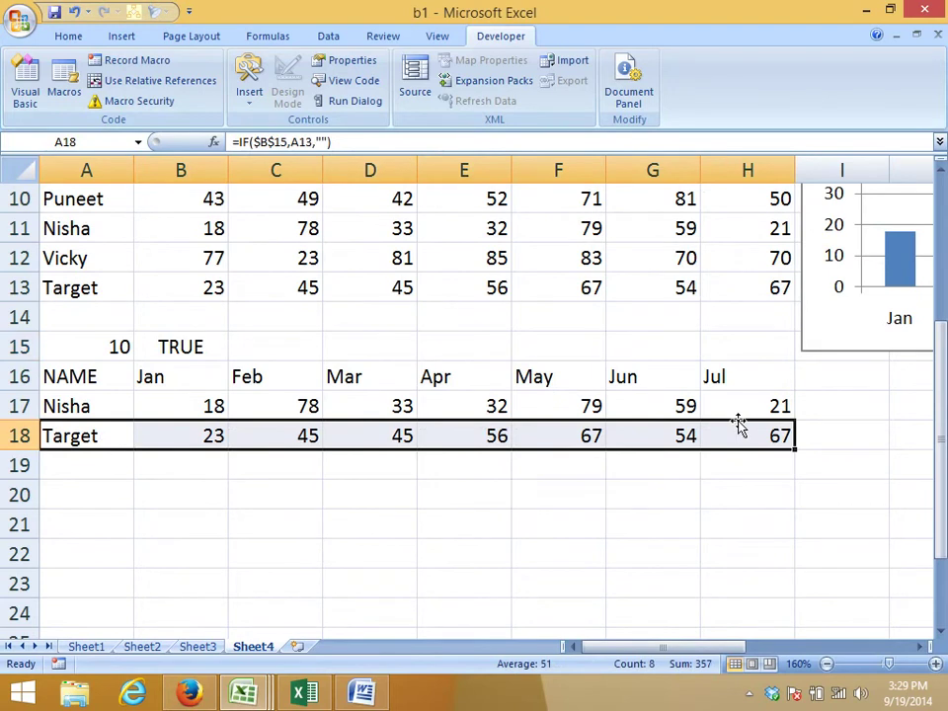
click(846, 324)
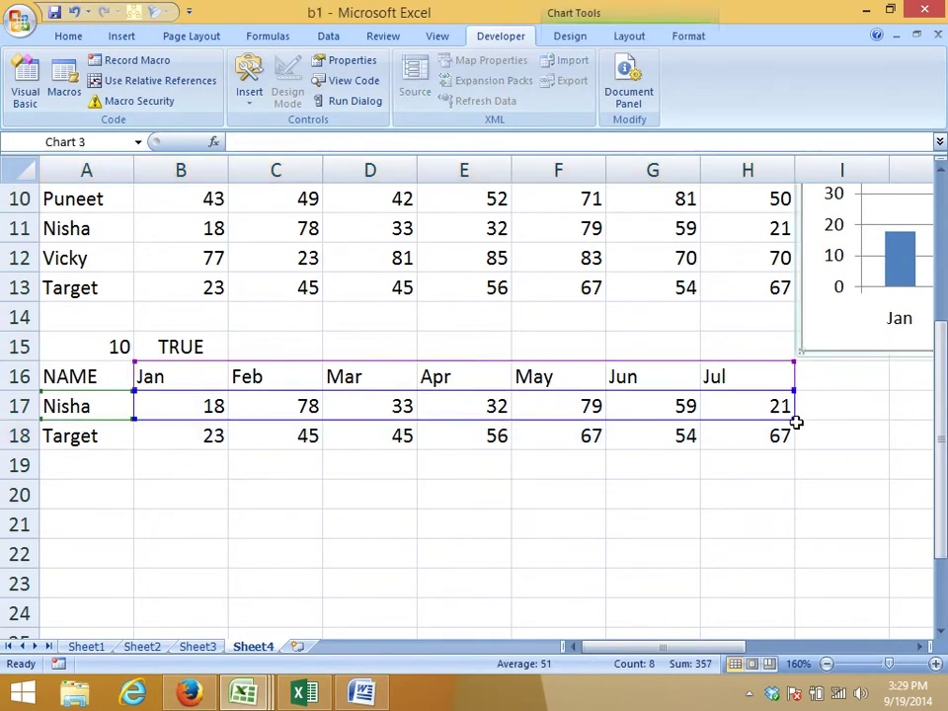
- Extend the chart's source range down to include row 18's Target values
drag(795, 422, 789, 449)
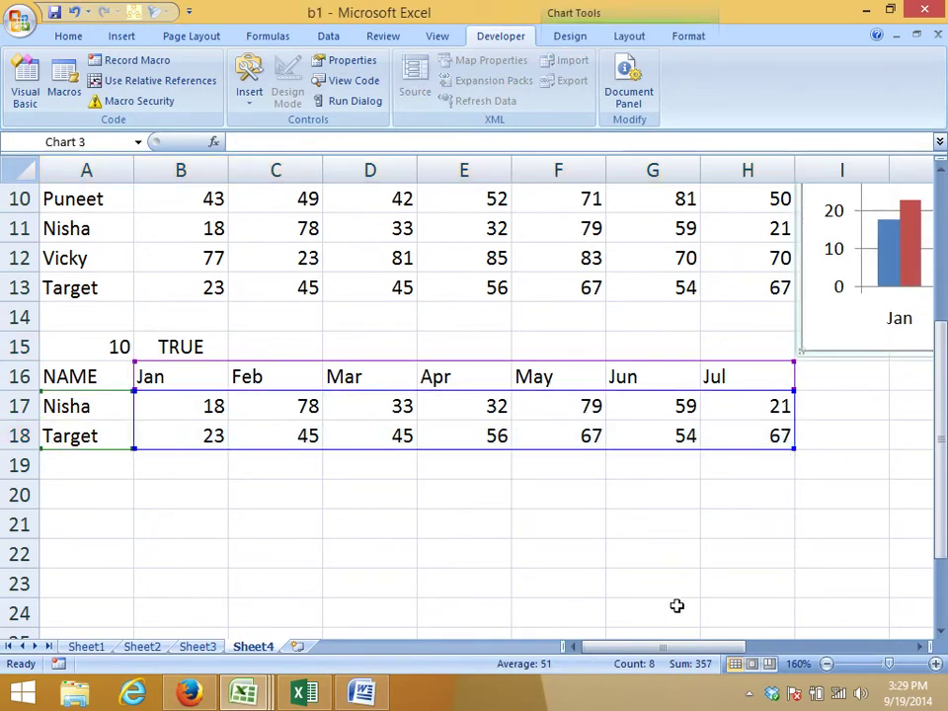
drag(663, 646, 782, 644)
scroll(765, 530, up, 2)
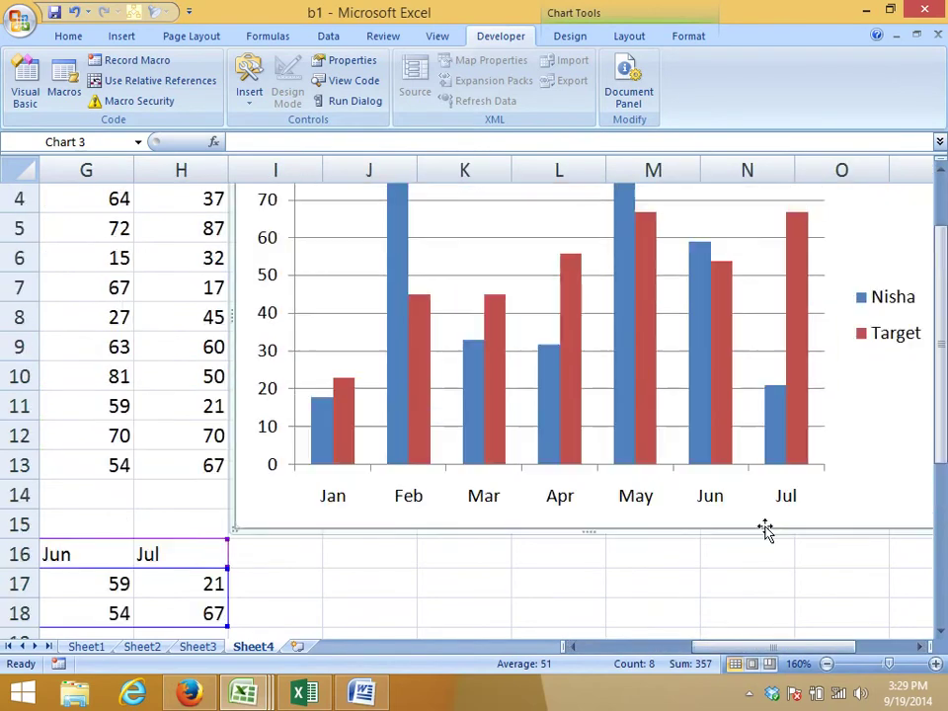
scroll(765, 530, up, 1)
- Toggle the Target checkbox repeatedly to show and hide the red Target bars, ending hidden
click(753, 233)
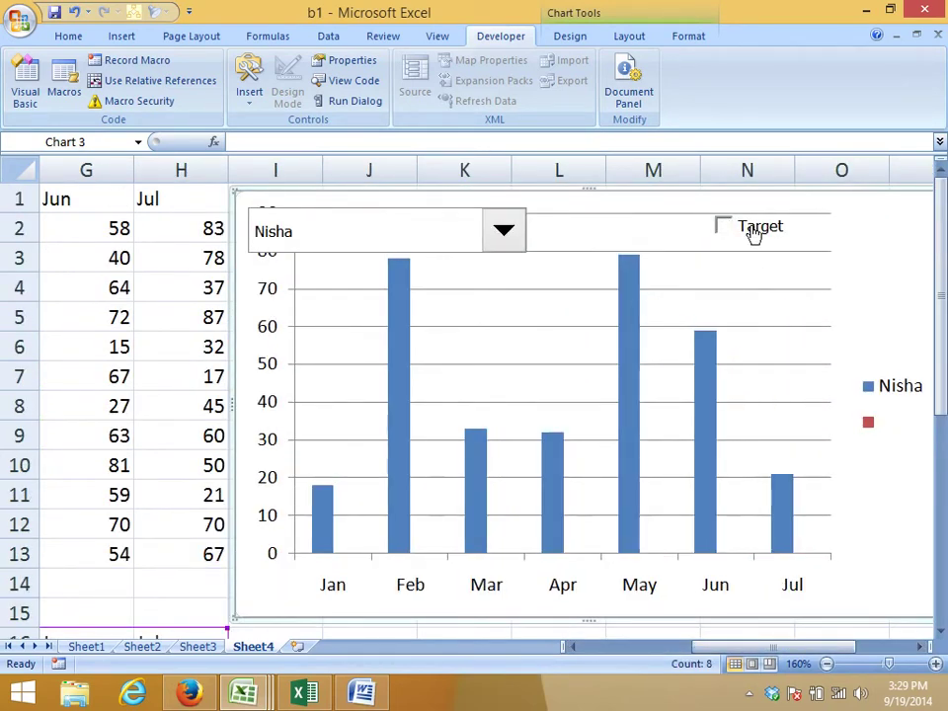
click(753, 233)
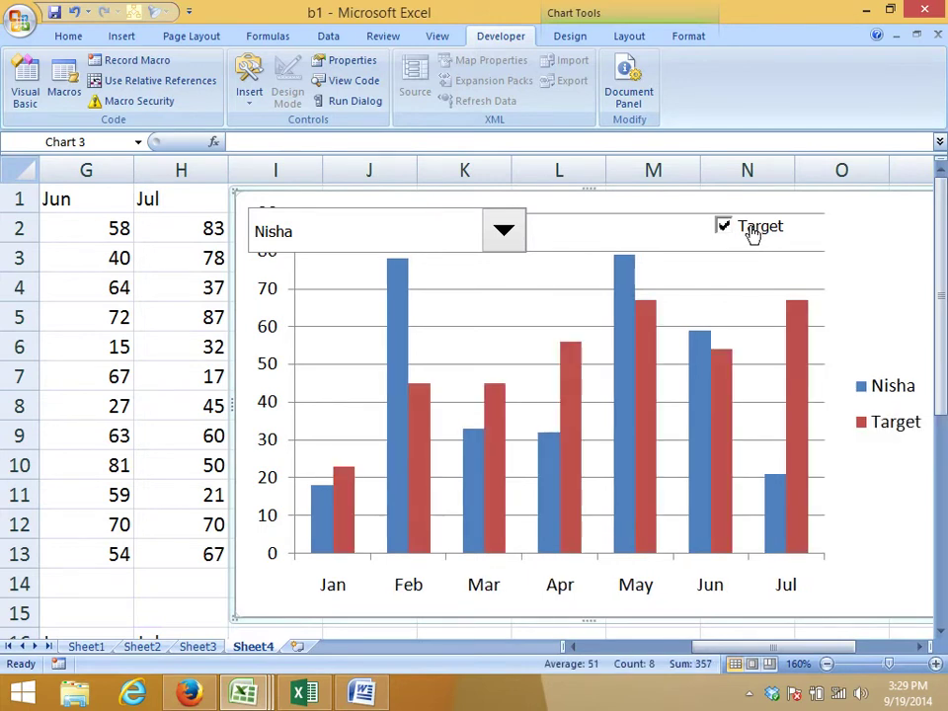
click(753, 233)
click(753, 233)
click(754, 233)
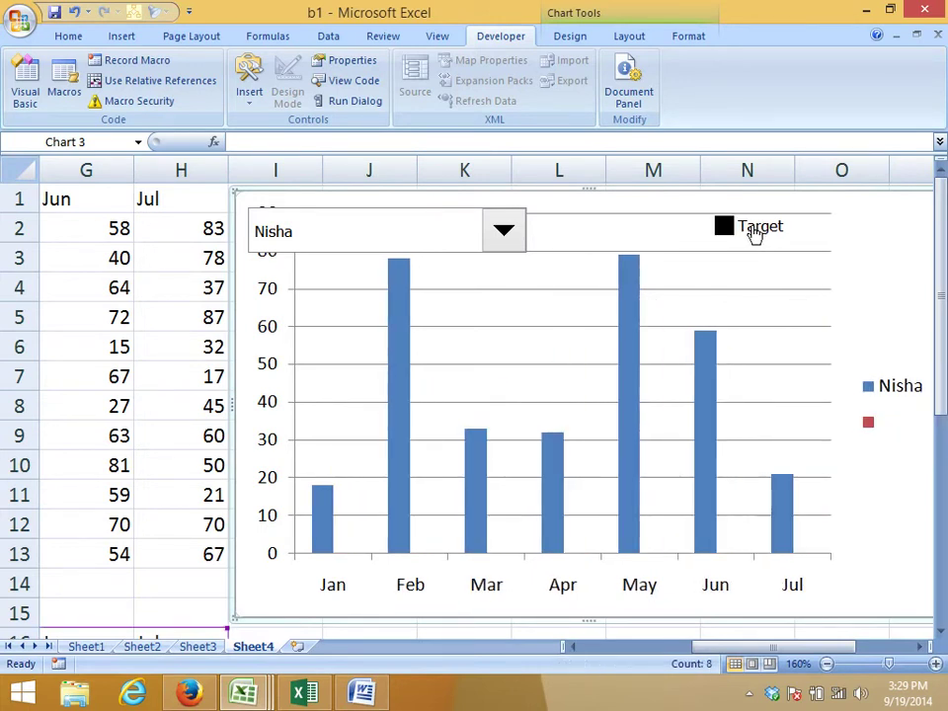
click(753, 232)
click(753, 233)
click(753, 233)
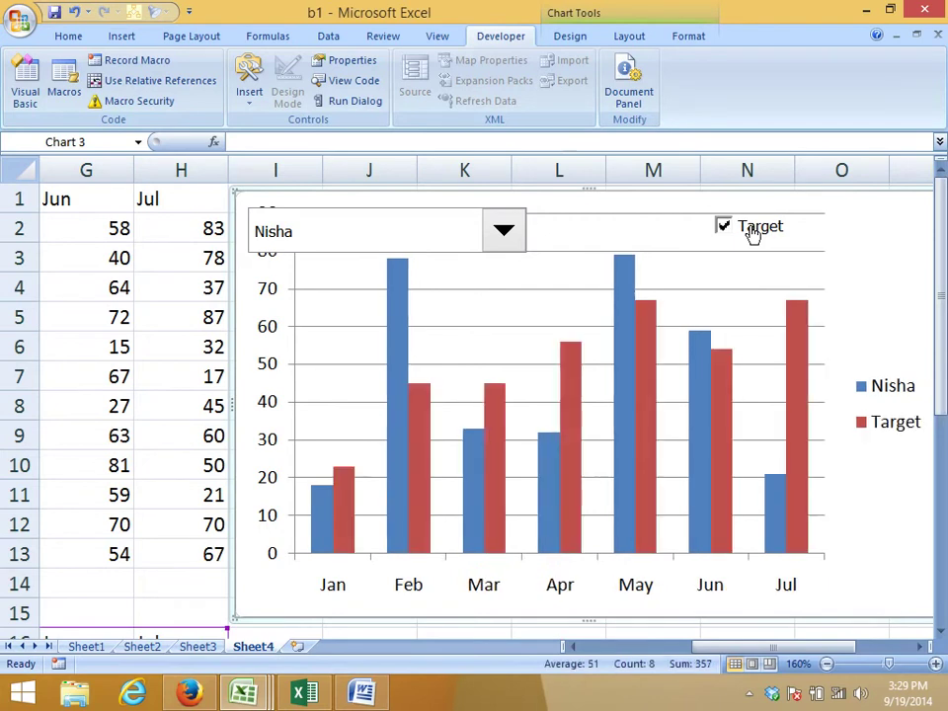
click(753, 233)
click(753, 233)
click(753, 232)
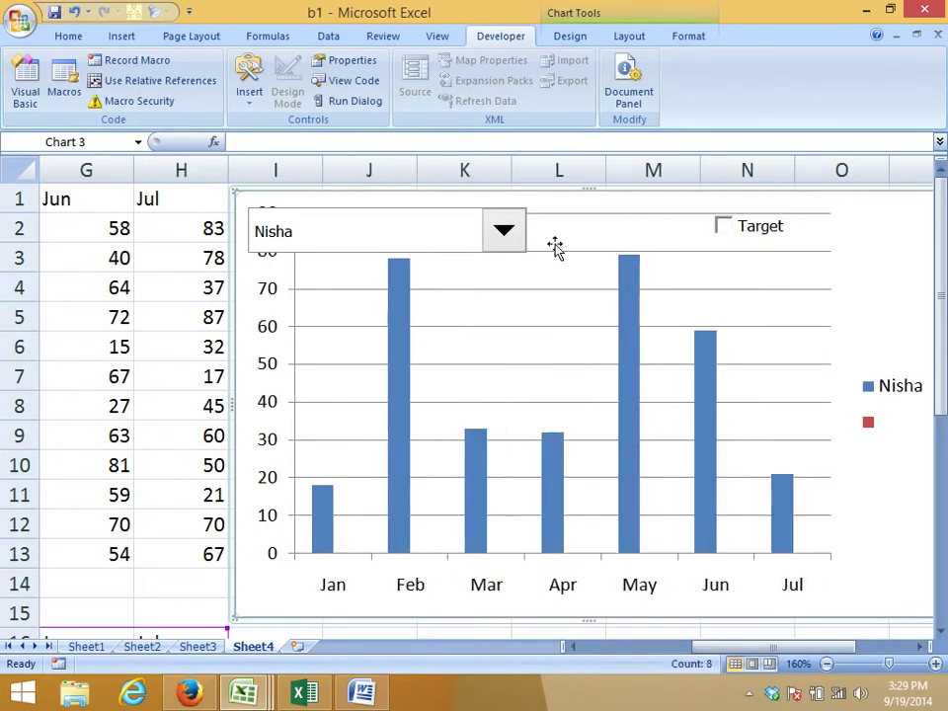
- Check the name list still shows Nisha, then leave the chart
click(503, 233)
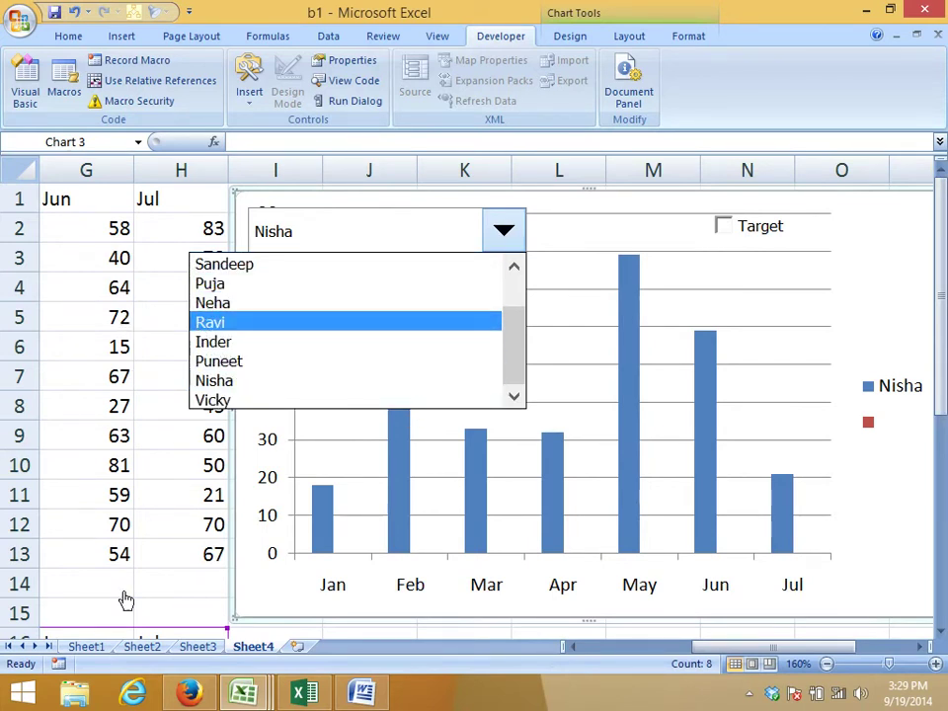
click(192, 637)
click(188, 464)
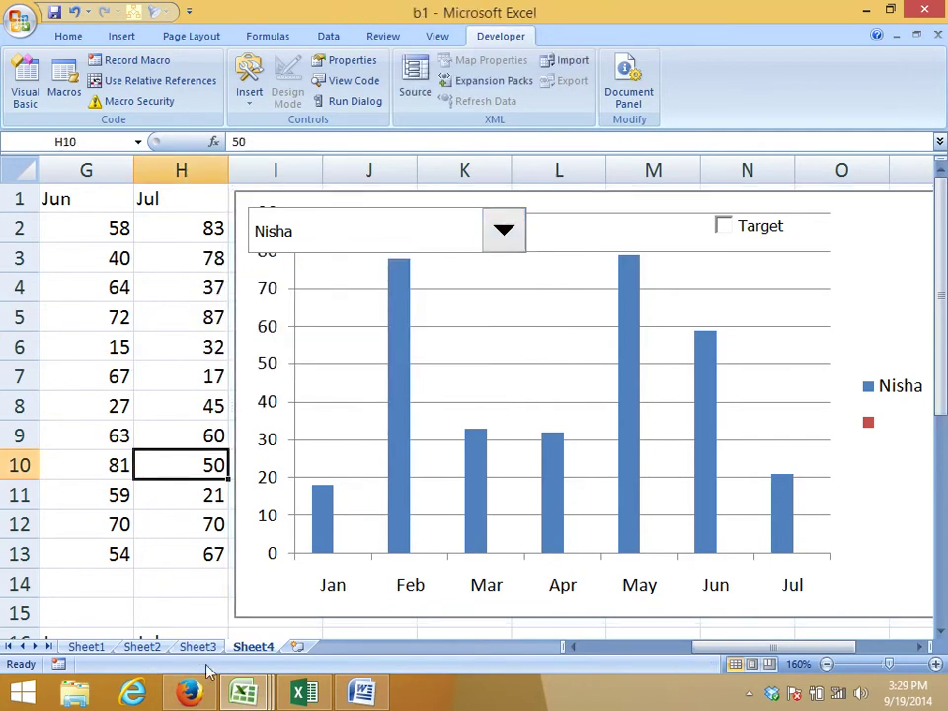
click(197, 647)
- On Sheet4, select the data table A1:H17
click(143, 646)
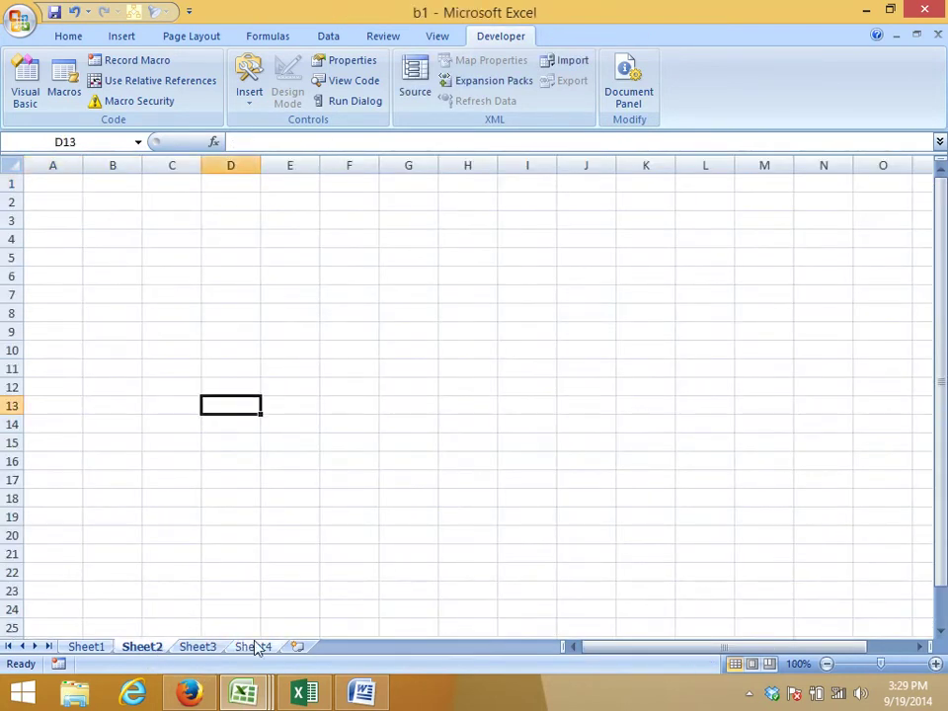
click(253, 646)
click(93, 436)
key(ctrl+Up)
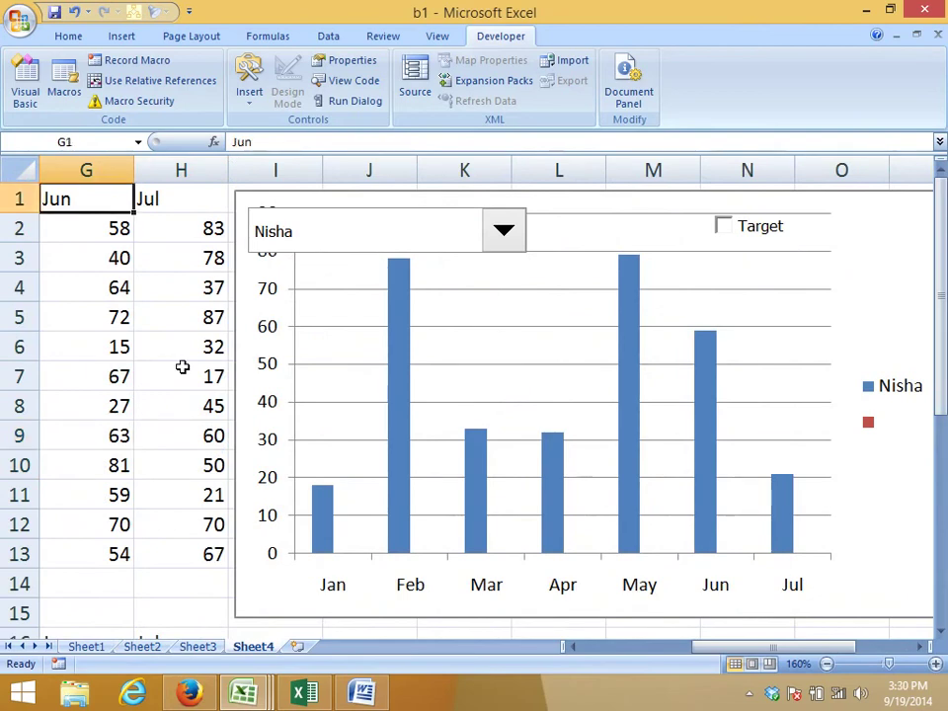
key(ctrl+Left)
key(ctrl+shift+Right)
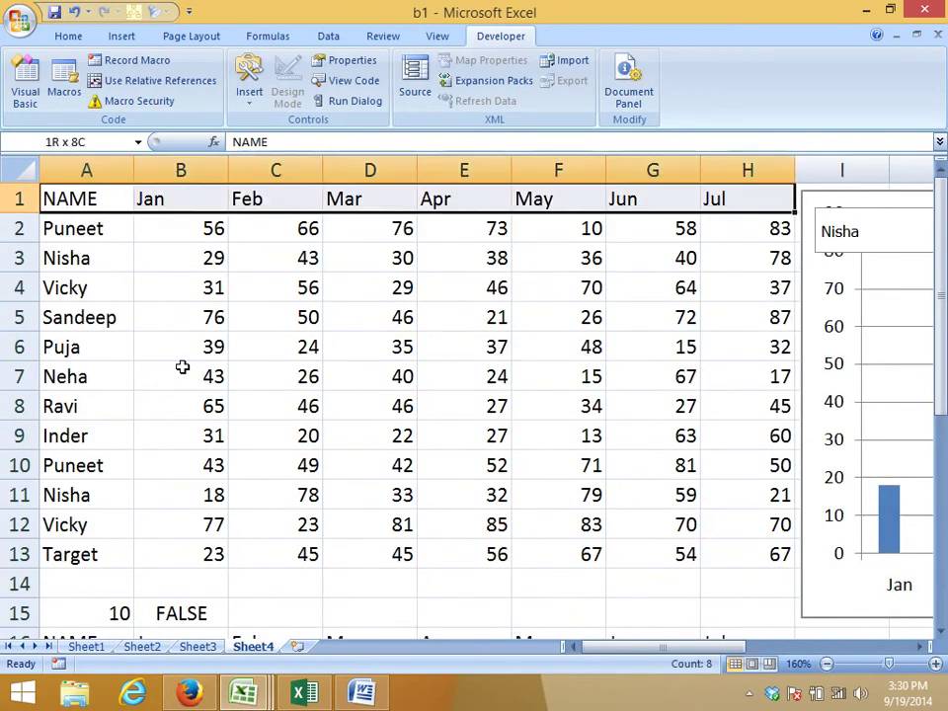
key(ctrl+shift+Down)
key(shift+Down)
key(shift+Down)
key(shift+Down)
key(shift+Down)
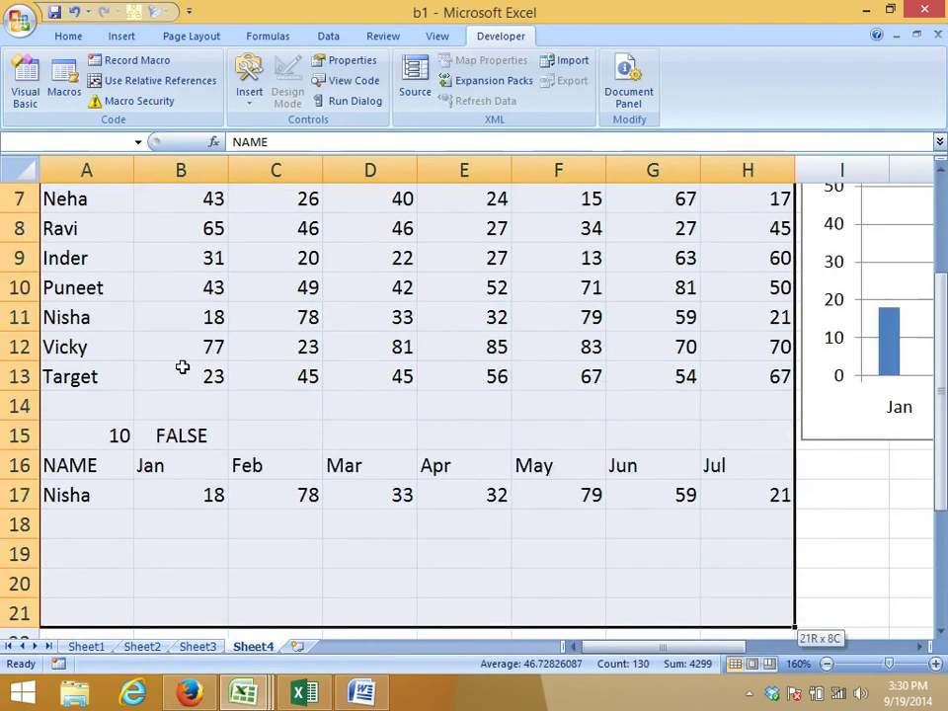
key(shift+Down)
key(shift+Up)
- Copy A1:H17 and paste it onto a new Sheet5
key(ctrl+c)
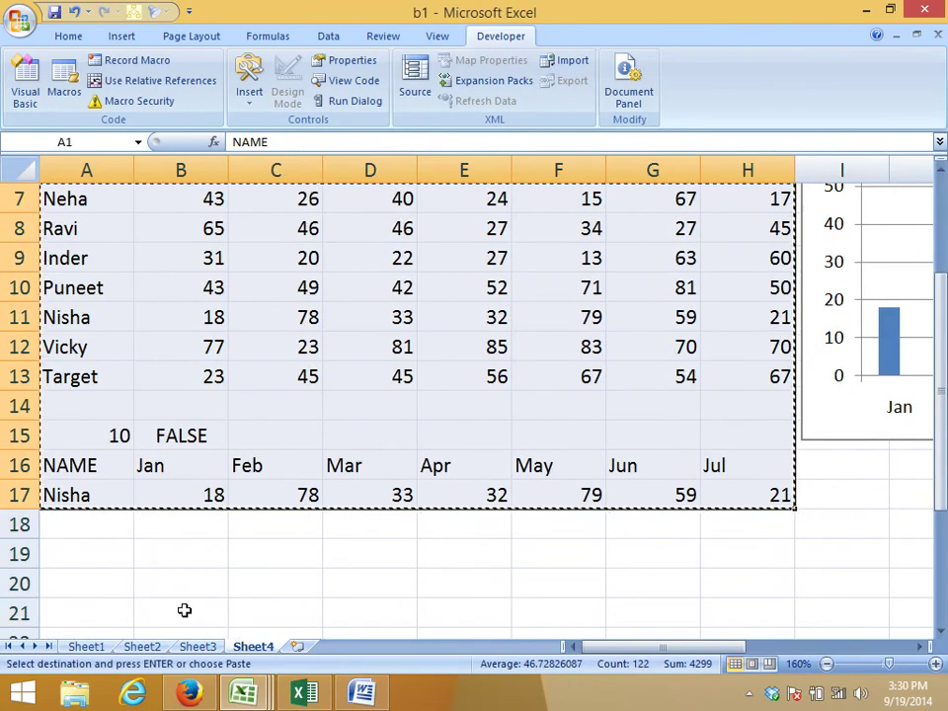
click(301, 645)
key(ctrl+v)
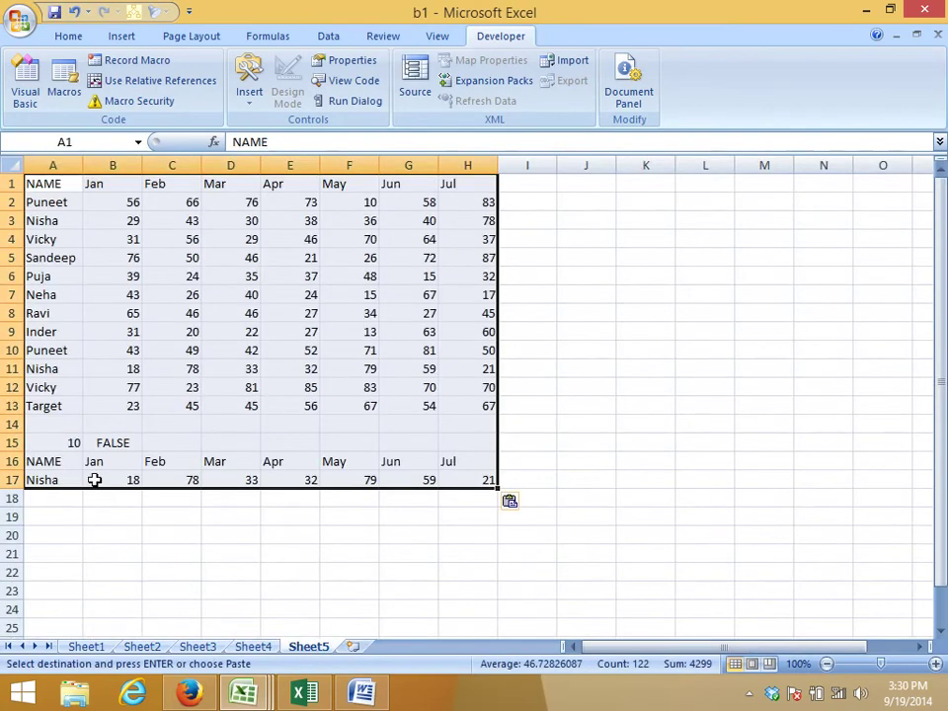
click(115, 464)
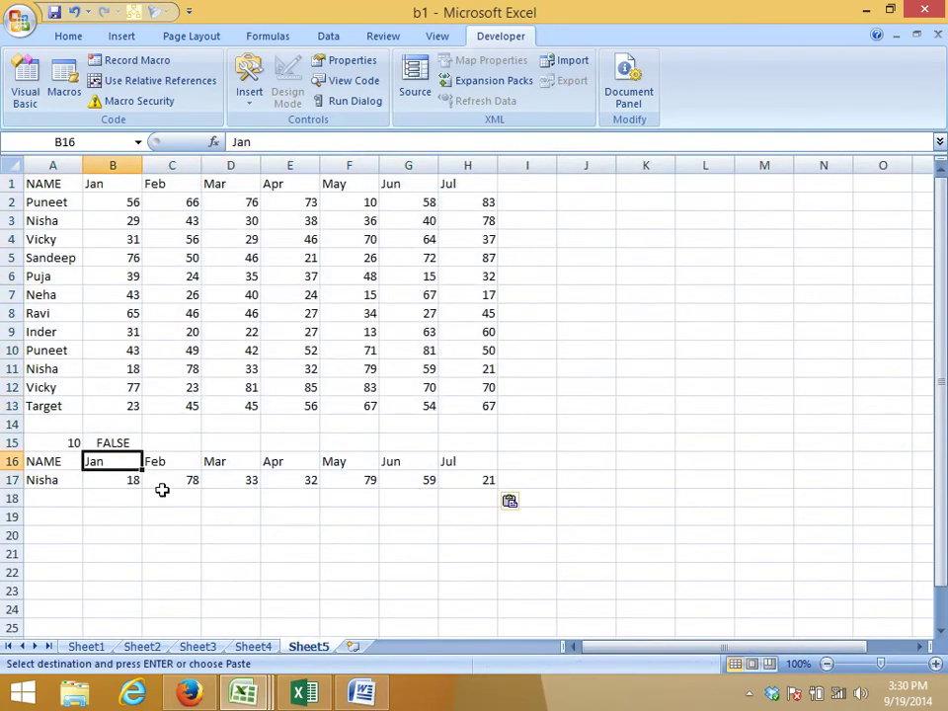
click(130, 443)
- Clear B15 and insert a clustered column chart of A16:H17
key(Delete)
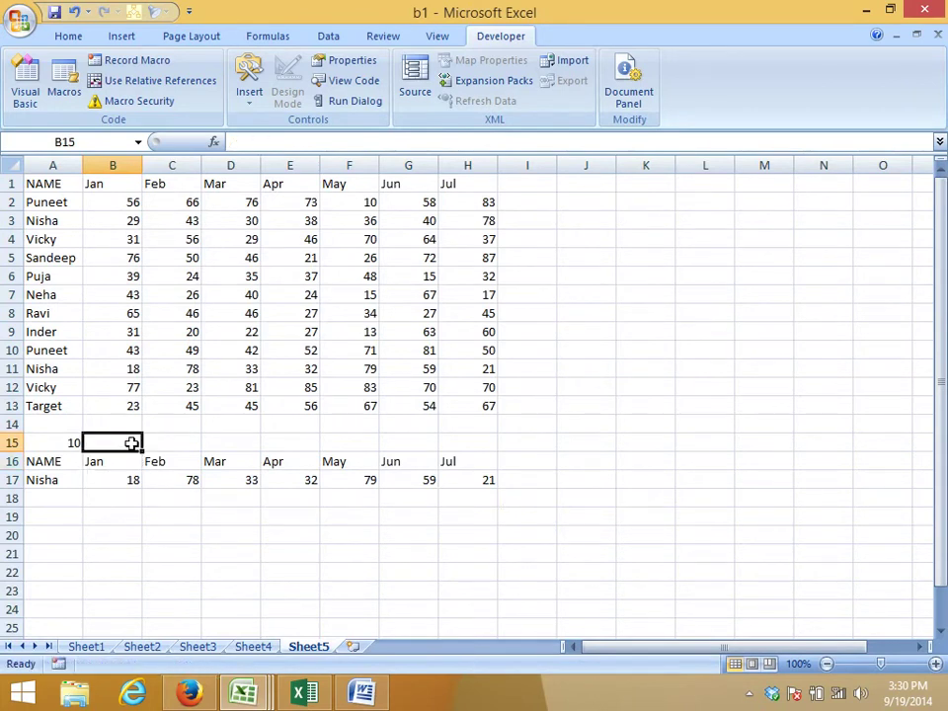
drag(59, 461, 484, 477)
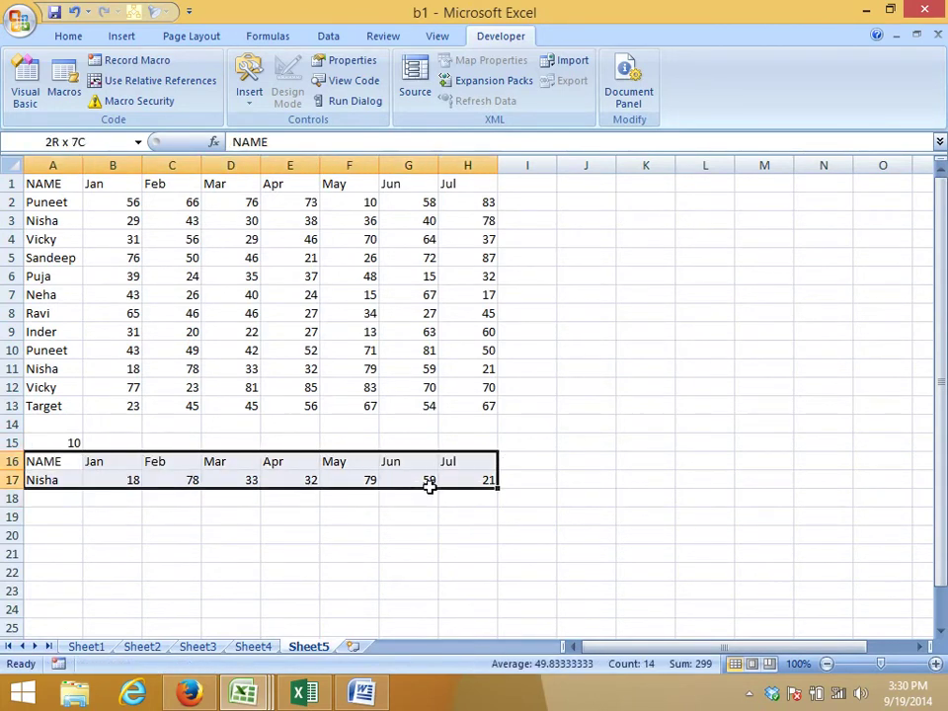
click(69, 36)
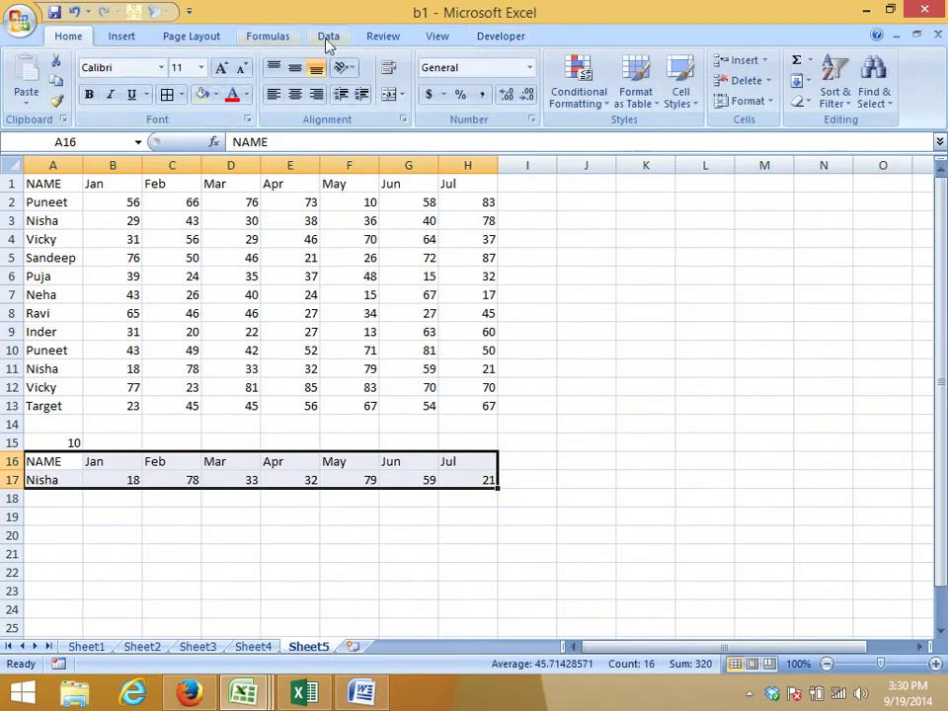
click(119, 36)
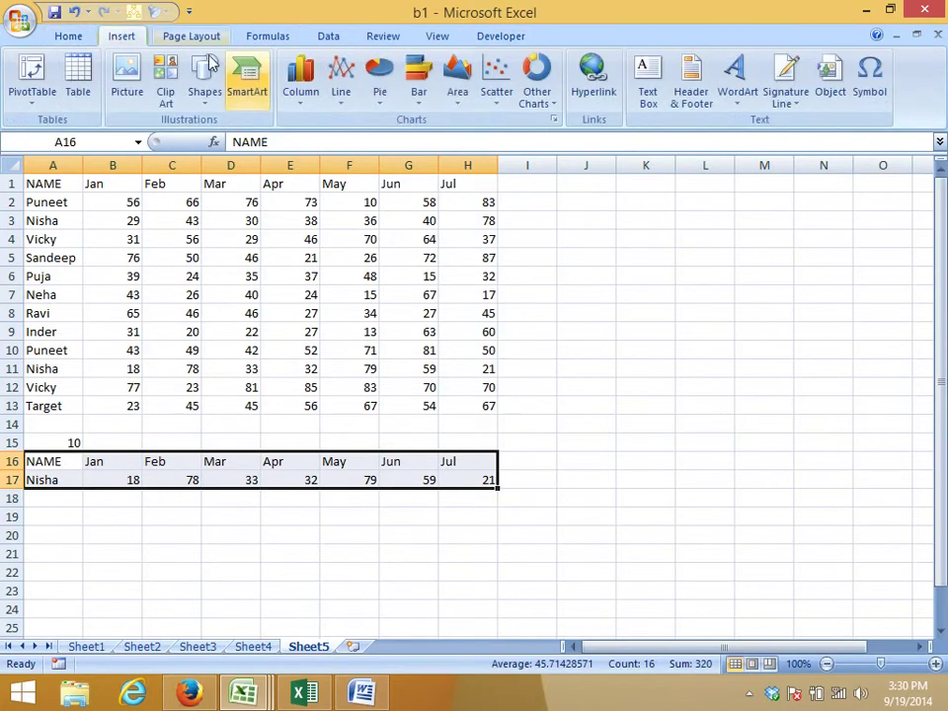
click(307, 98)
click(307, 158)
- Move the chart beside the table and drag its legend to the top-left corner
drag(584, 316, 769, 197)
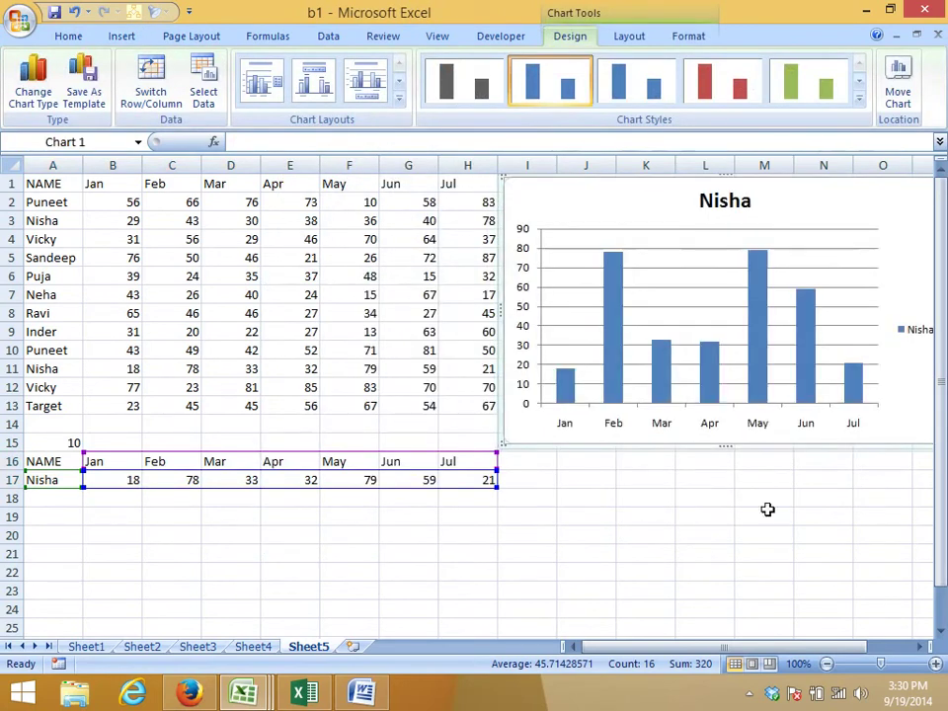
click(703, 610)
drag(695, 651, 757, 650)
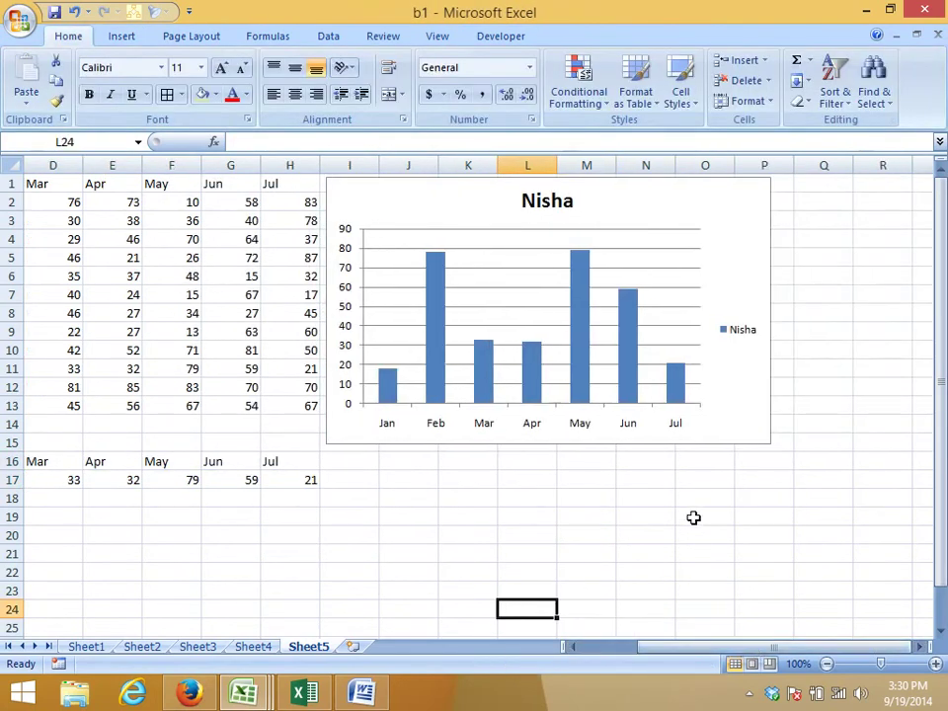
click(742, 334)
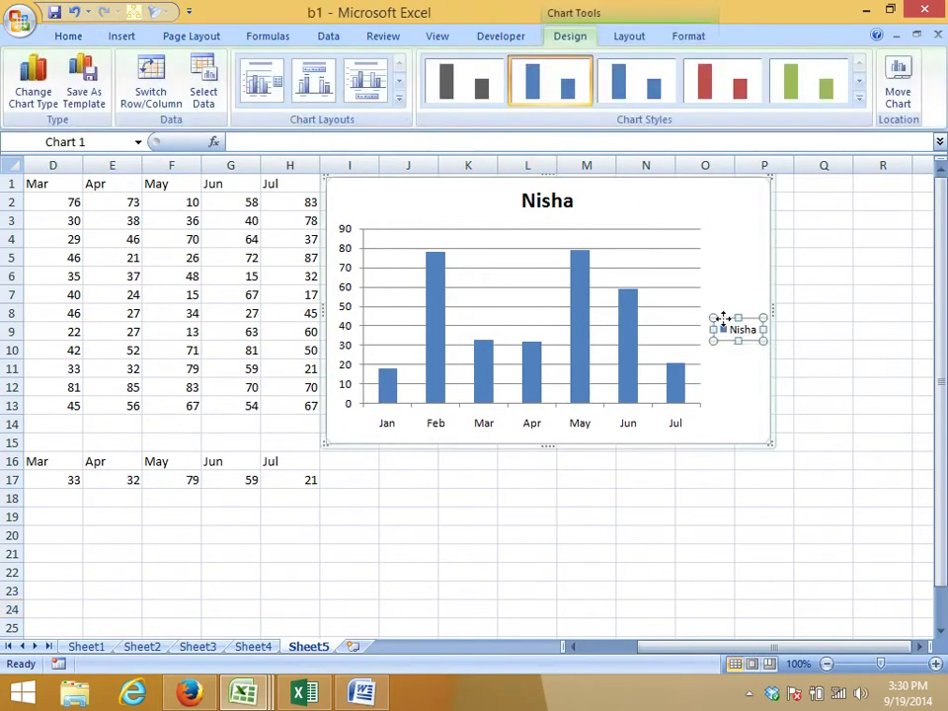
drag(505, 229, 336, 178)
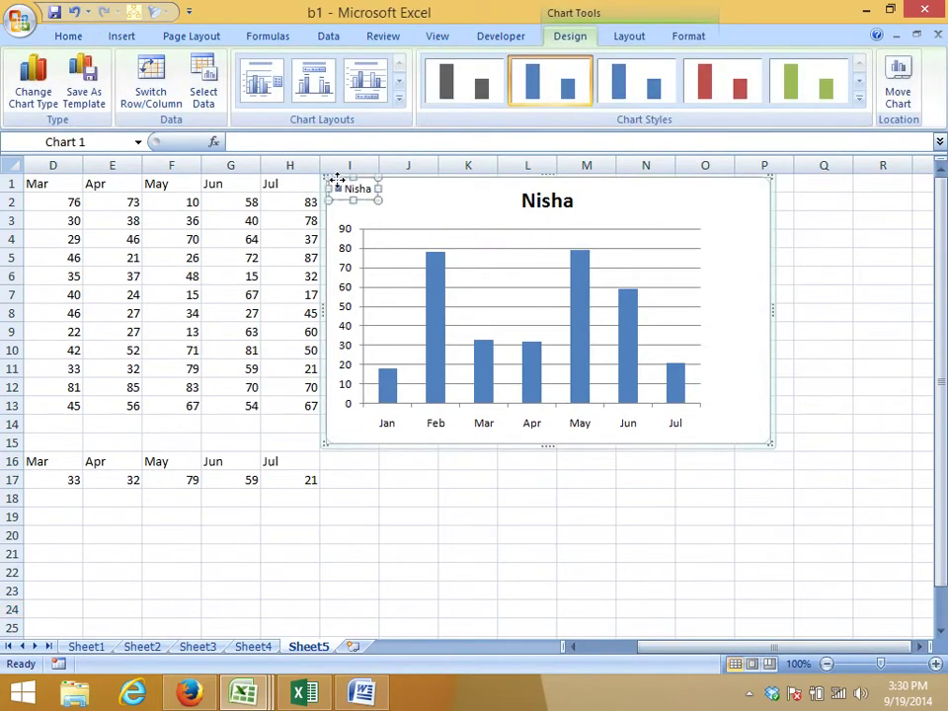
click(468, 533)
click(122, 35)
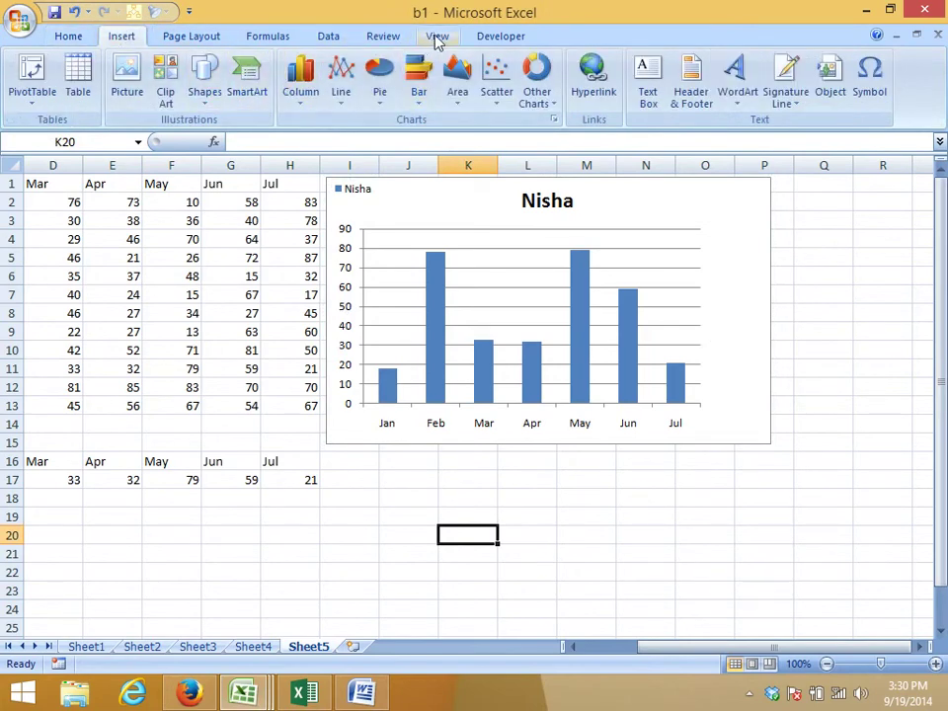
- Draw an option button form control on the chart's upper right
click(490, 37)
click(249, 87)
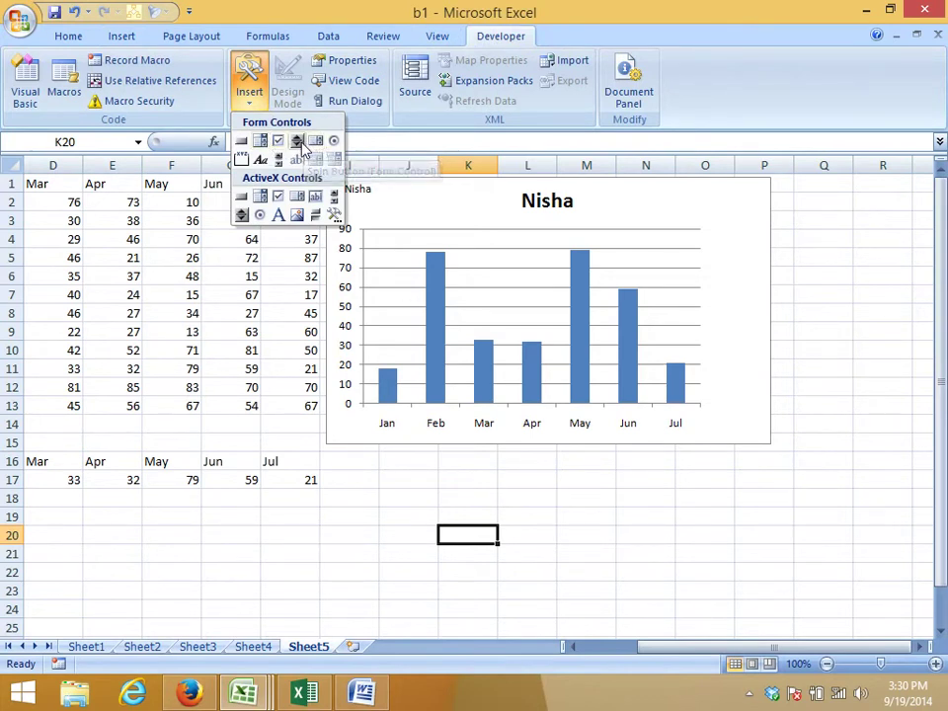
click(332, 140)
drag(705, 182, 757, 243)
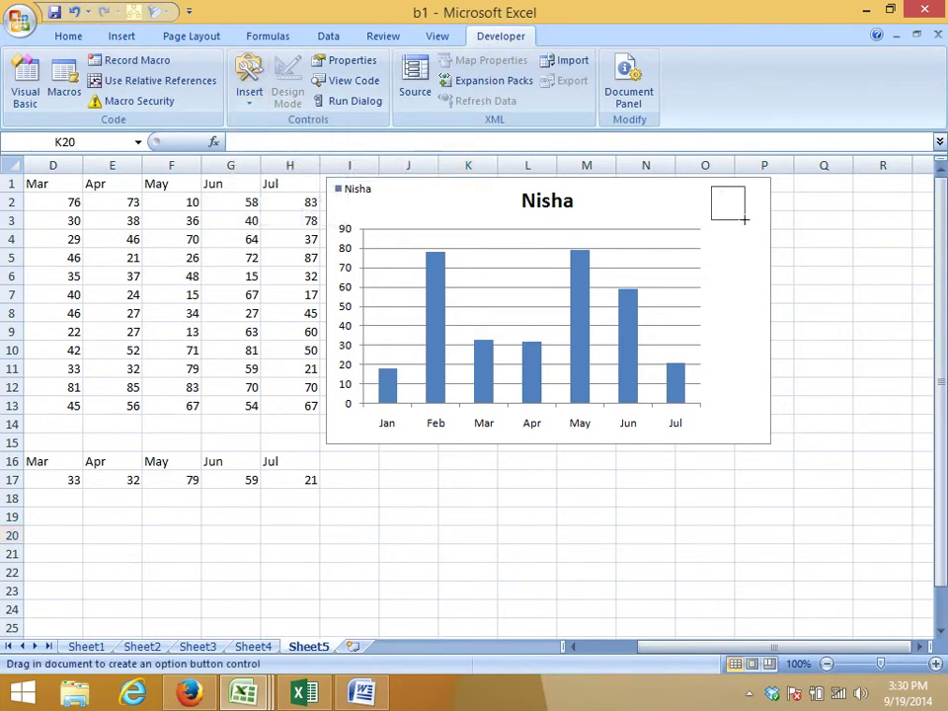
click(735, 223)
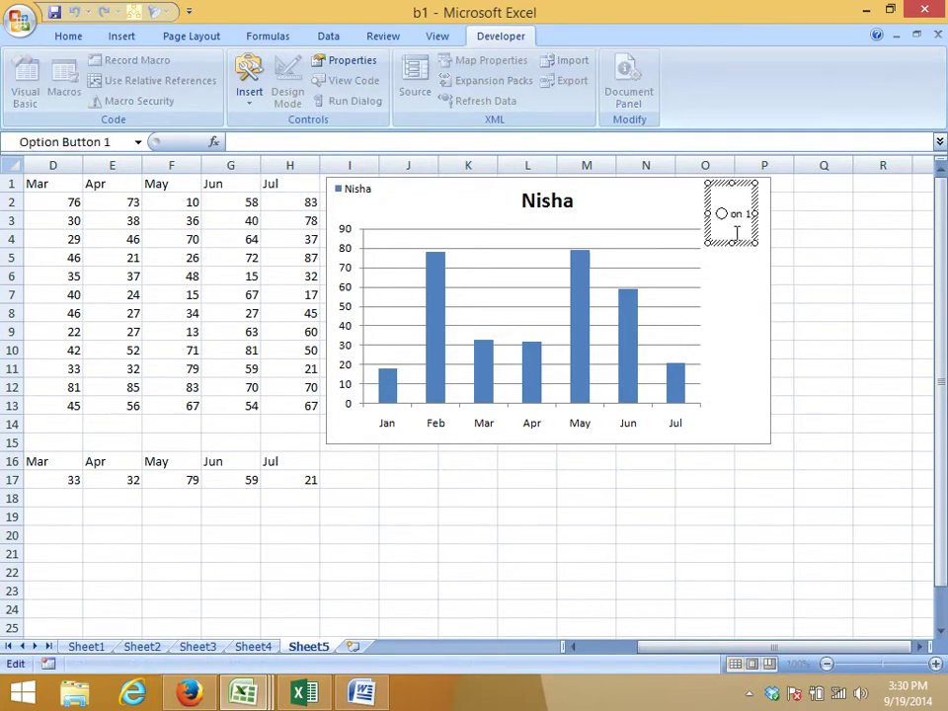
key(Escape)
key(Escape)
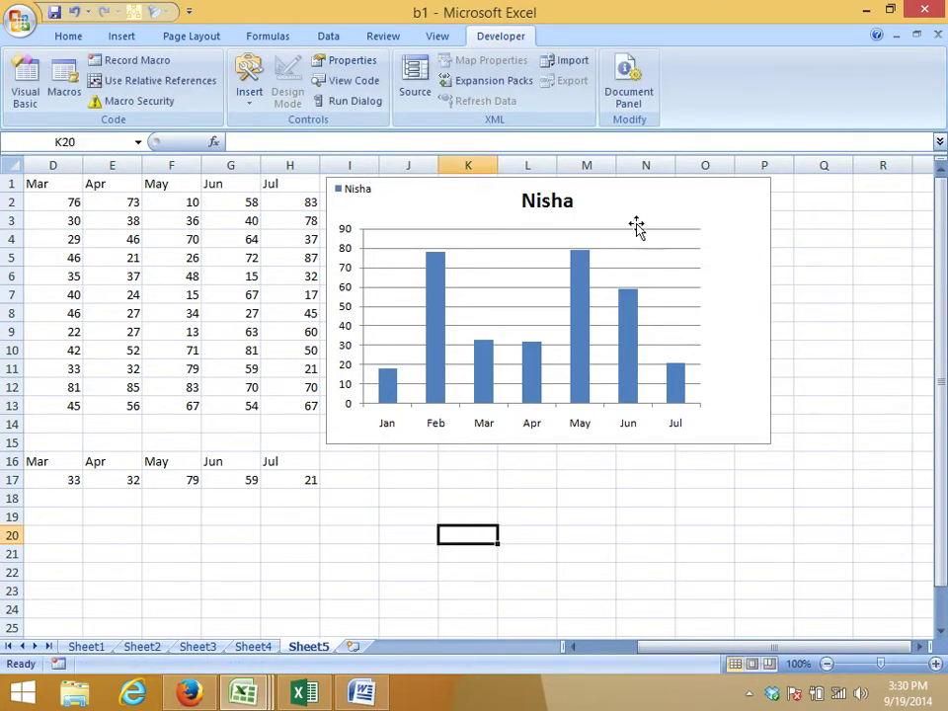
- Draw a spin button over the chart's top-right corner, nudging it slightly right
click(250, 96)
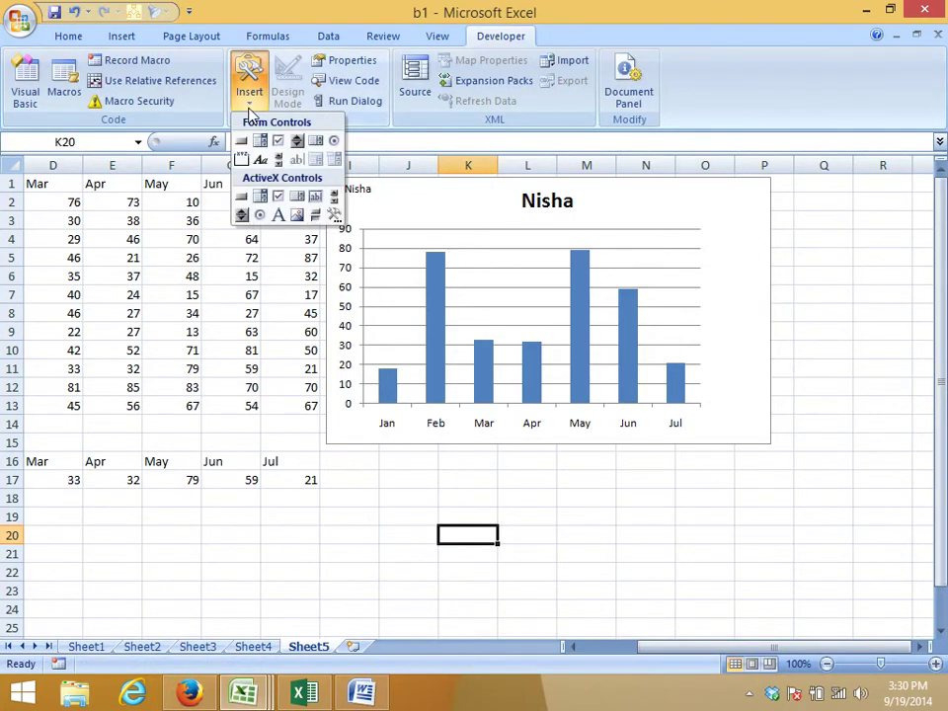
click(296, 141)
drag(719, 186, 756, 246)
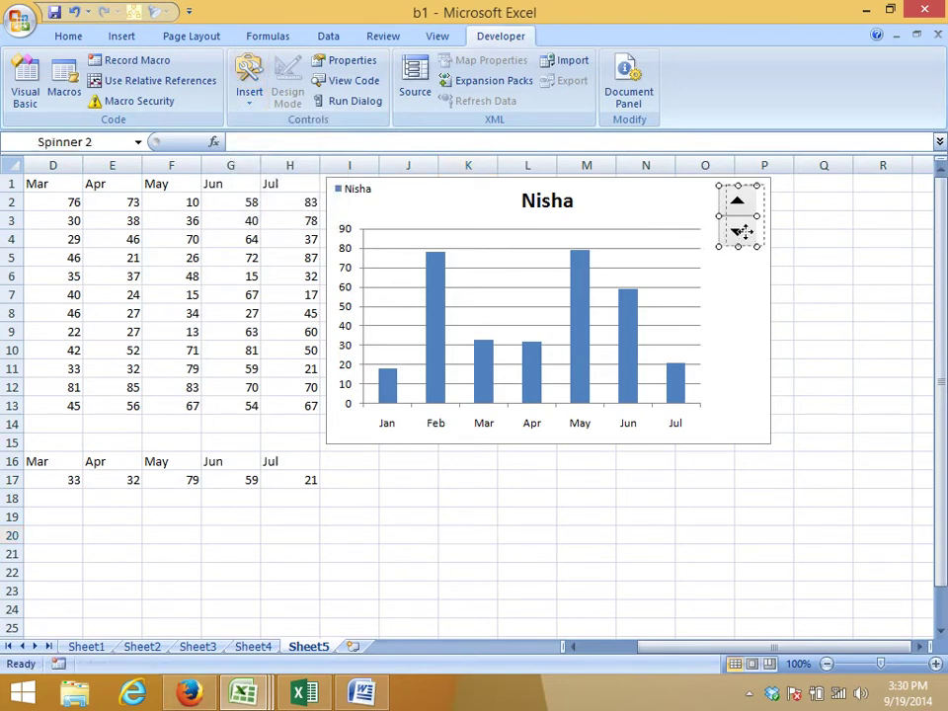
drag(745, 218, 754, 215)
click(809, 253)
- Set the spin button's minimum to 1, maximum to 12, and cell link to $A$15
right_click(748, 228)
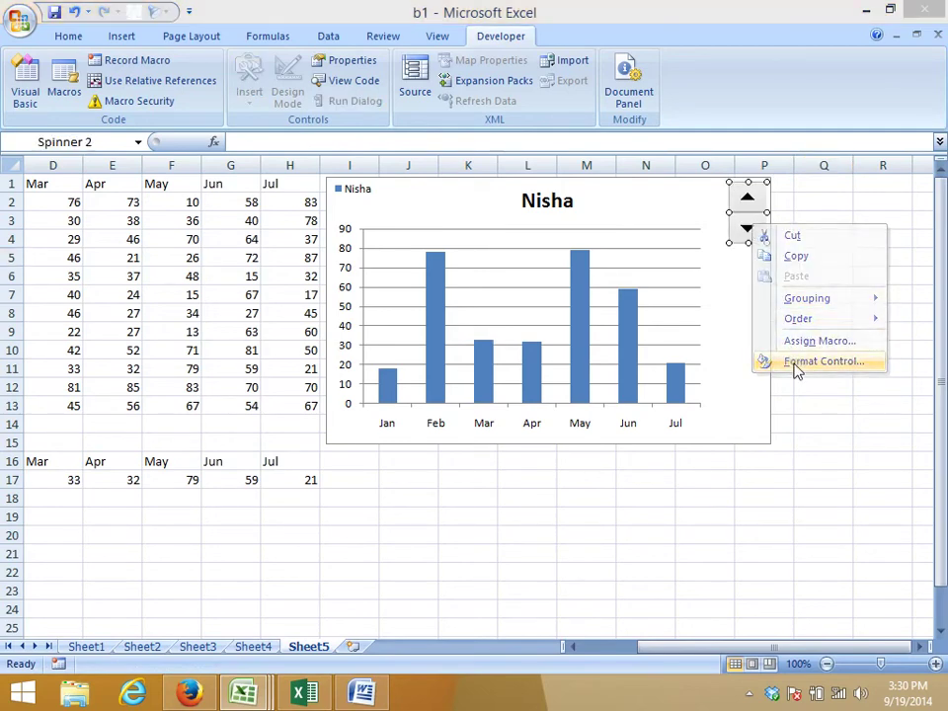
click(797, 363)
double_click(664, 113)
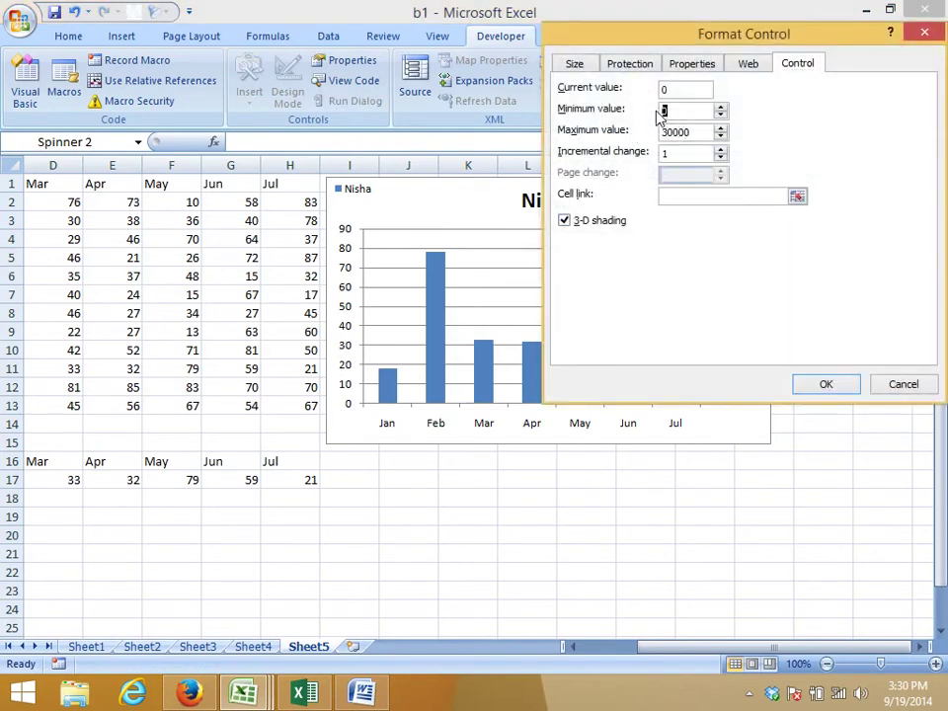
text(1)
drag(691, 132, 659, 143)
key(BackSpace)
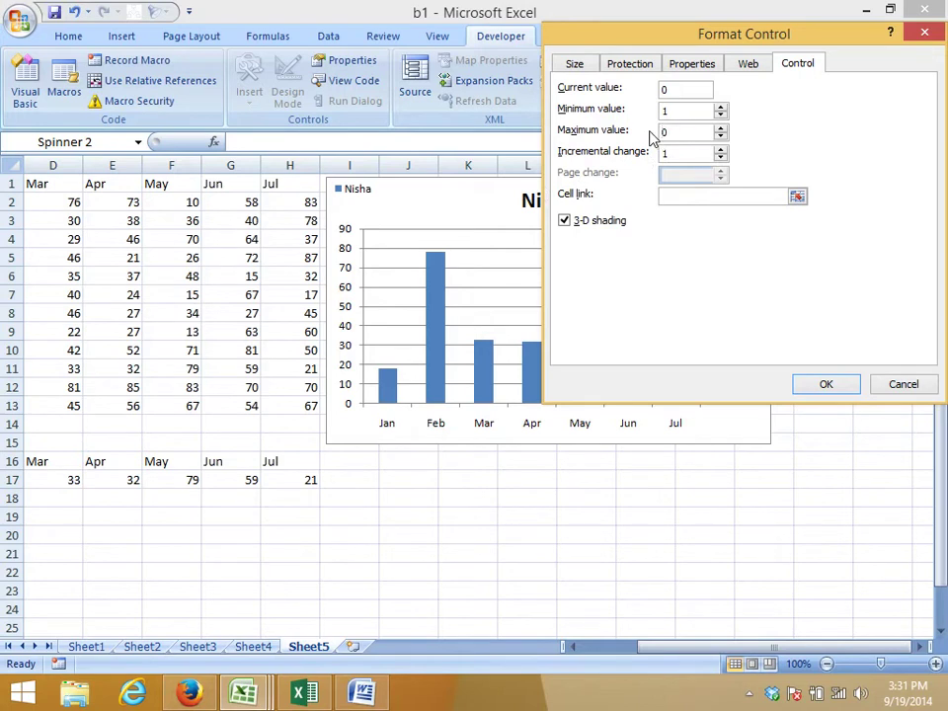
text(12)
click(681, 196)
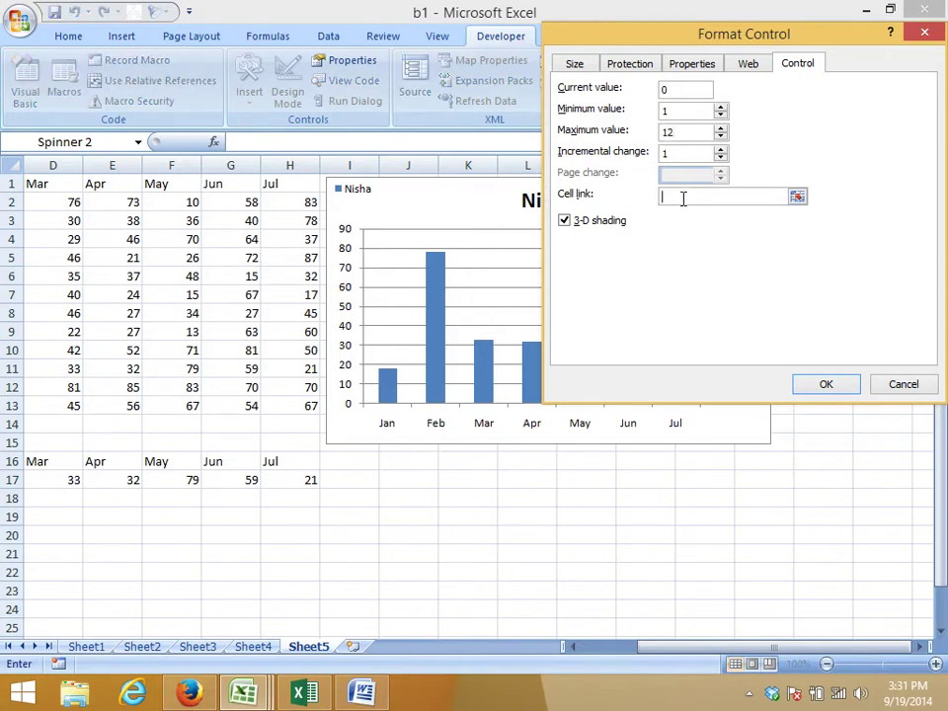
click(796, 195)
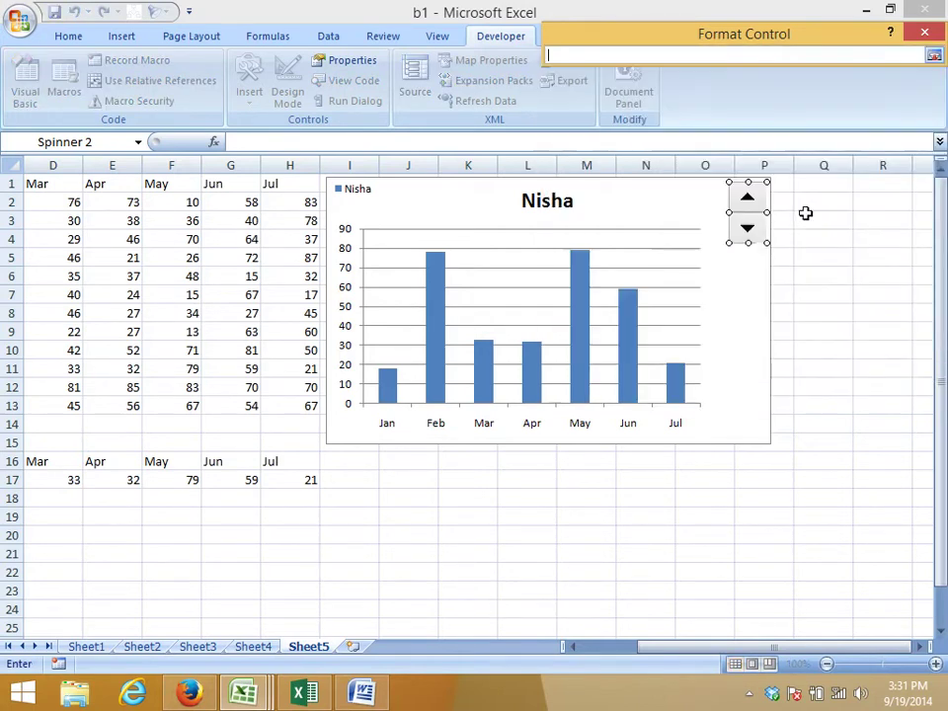
drag(730, 646, 681, 647)
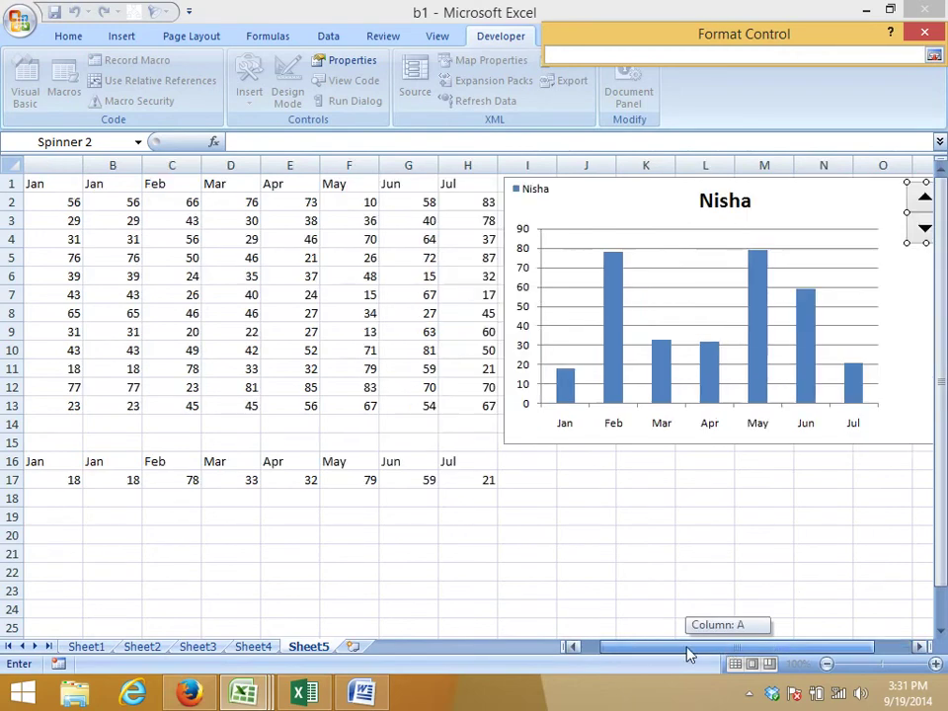
click(53, 441)
drag(805, 33, 571, 34)
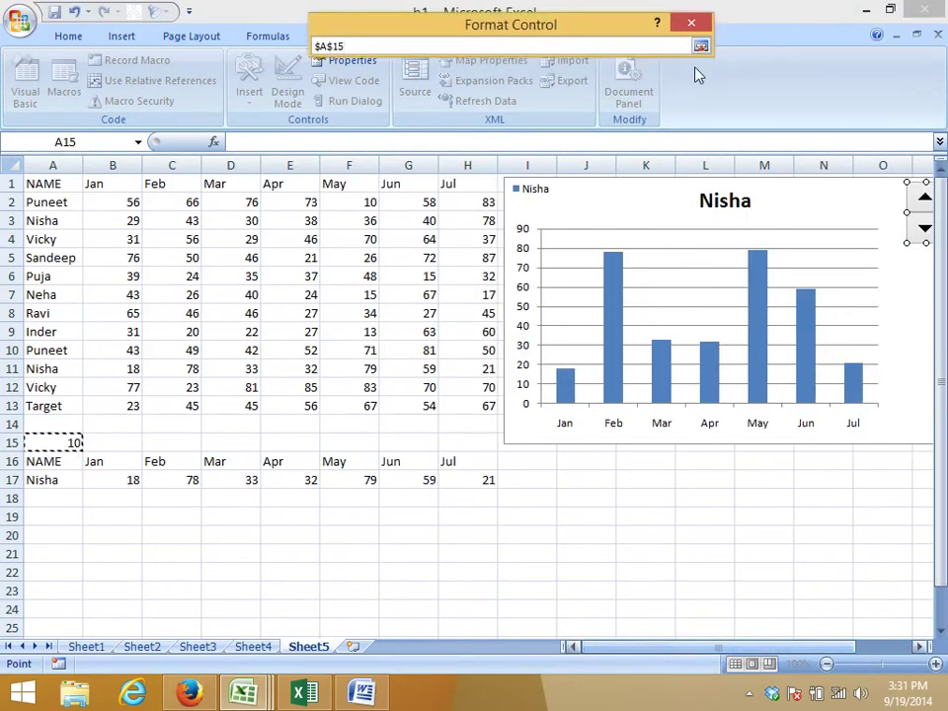
click(694, 46)
- Apply the spin button settings and step it up and down to switch the chart between people
click(582, 383)
click(681, 493)
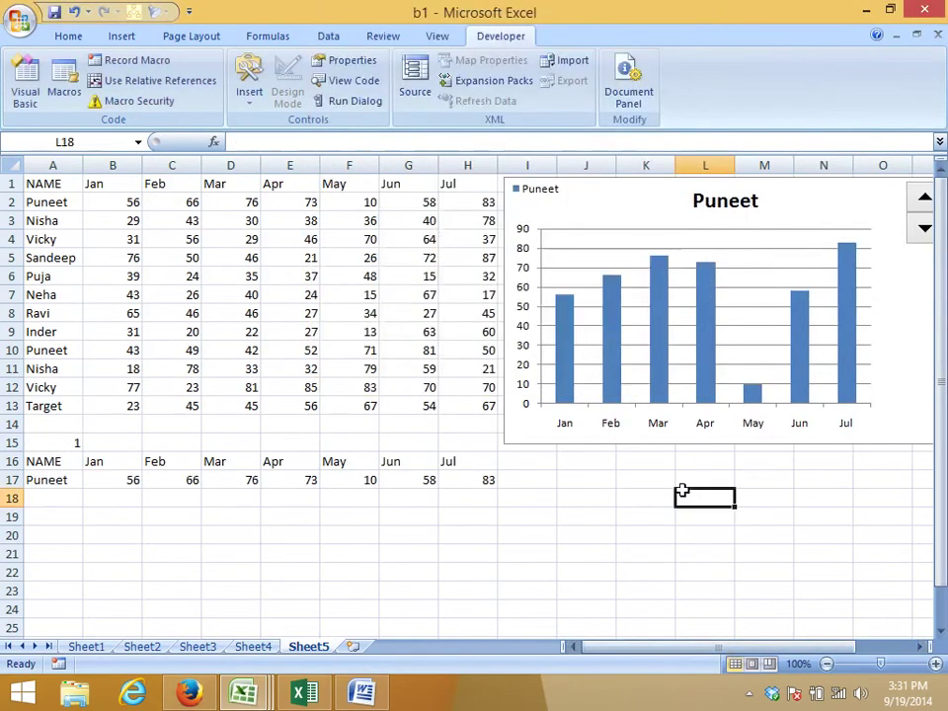
drag(795, 649, 856, 651)
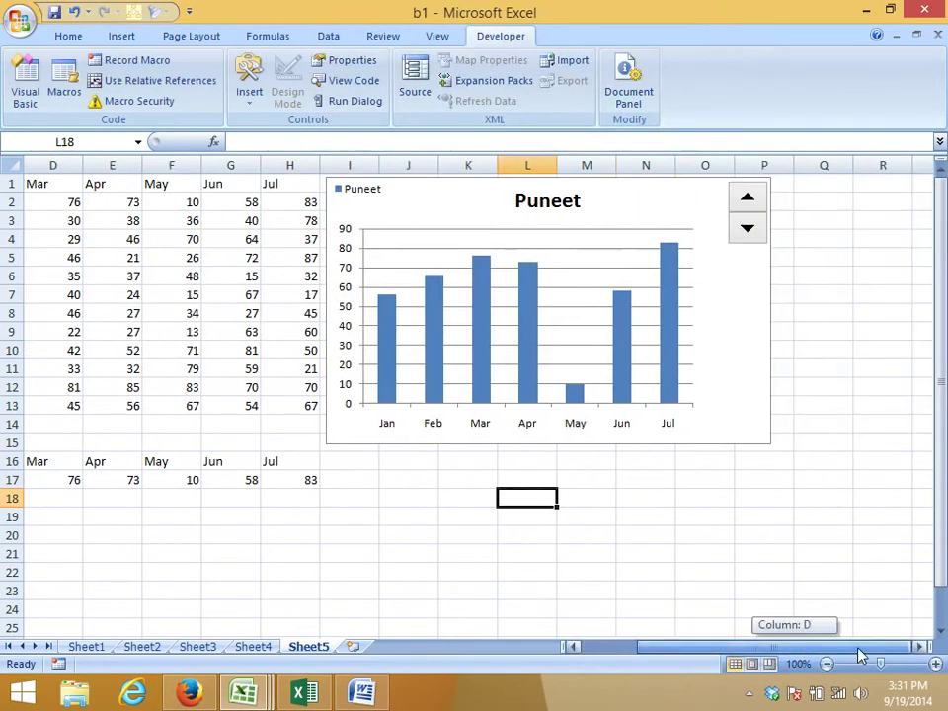
click(749, 203)
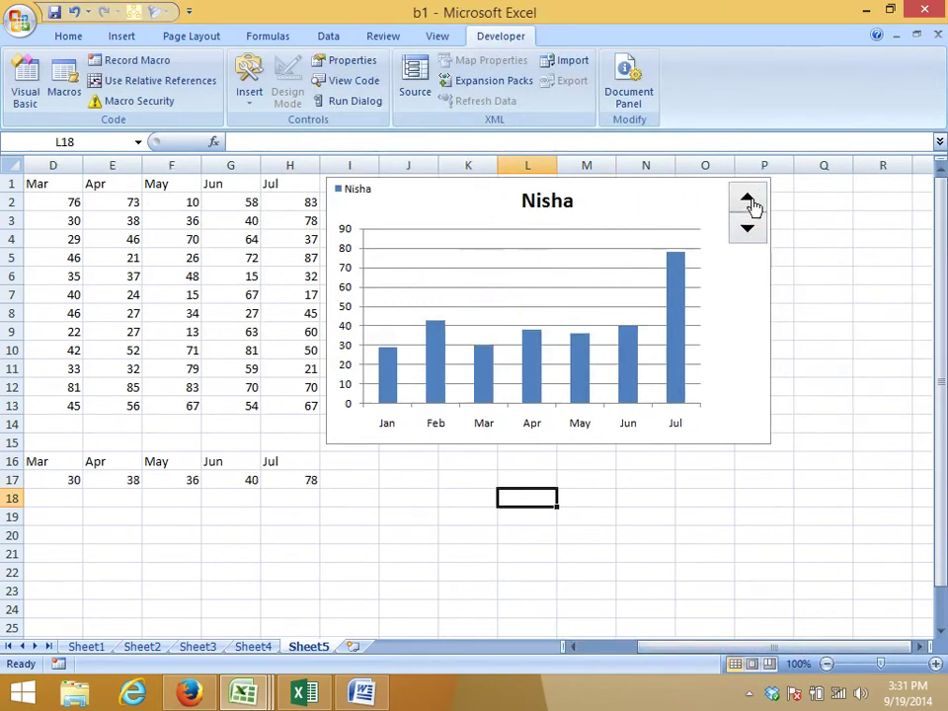
click(750, 201)
click(750, 202)
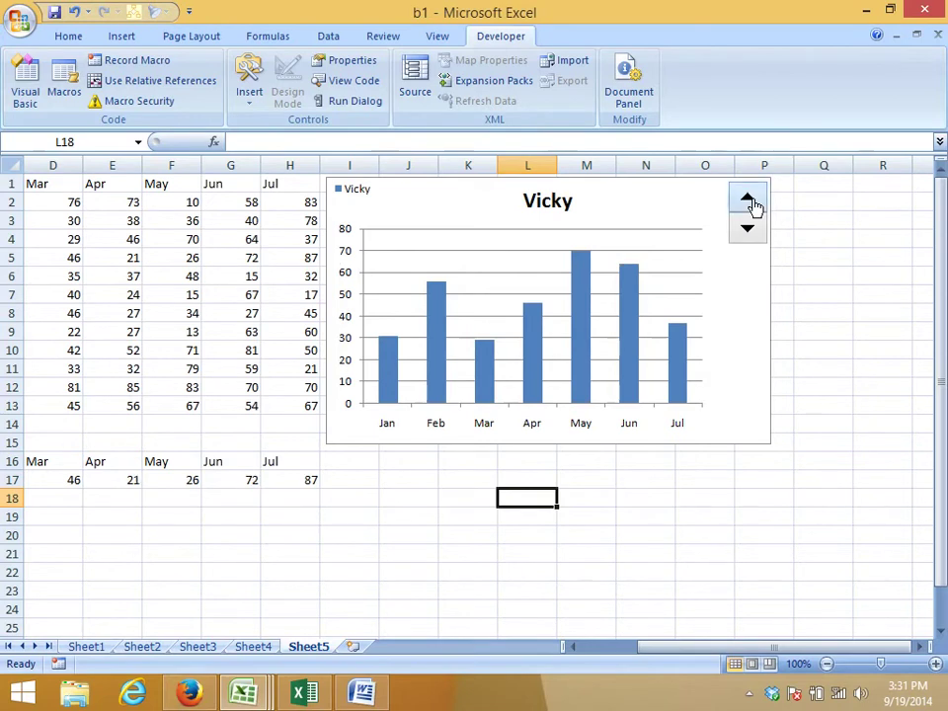
click(750, 202)
click(748, 228)
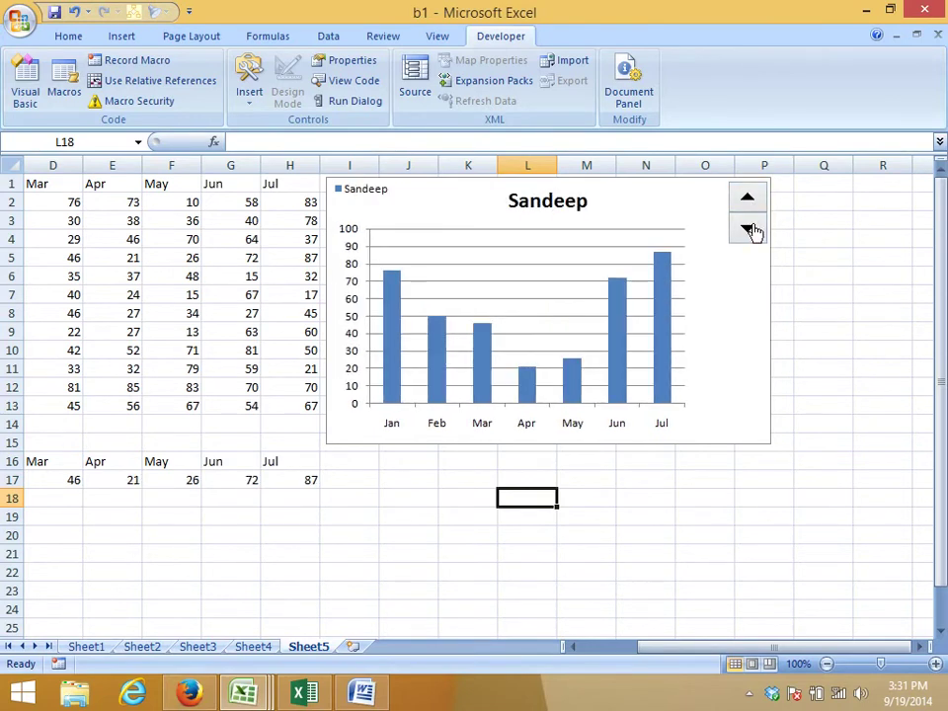
click(748, 228)
click(748, 228)
- Toggle the spinner between neighbouring people's data, finishing on Vicky's chart
click(747, 198)
click(747, 230)
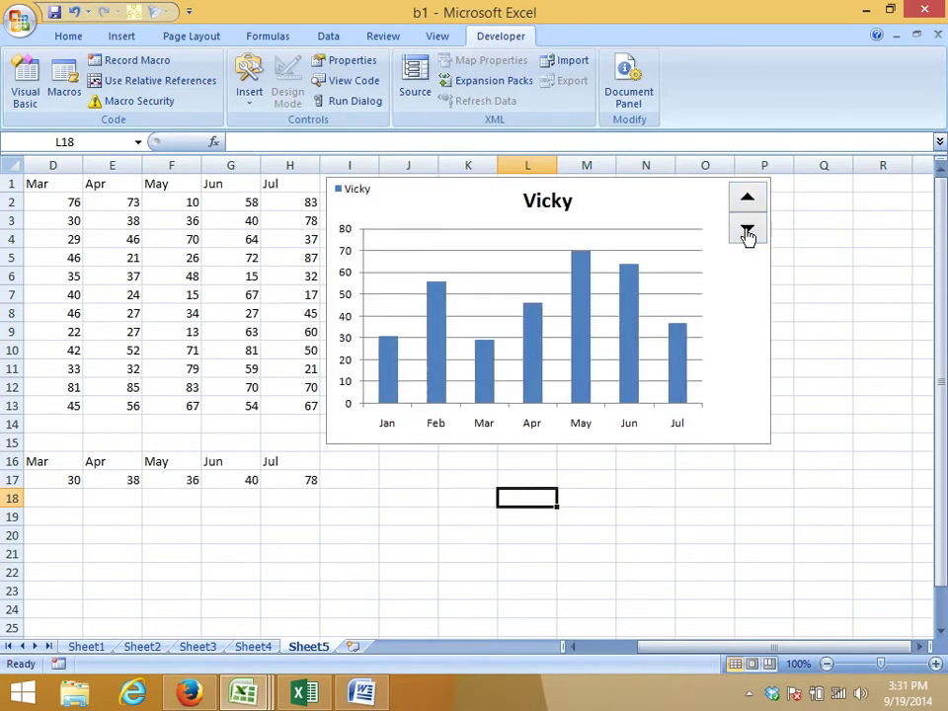
click(749, 202)
click(748, 223)
click(748, 199)
click(747, 227)
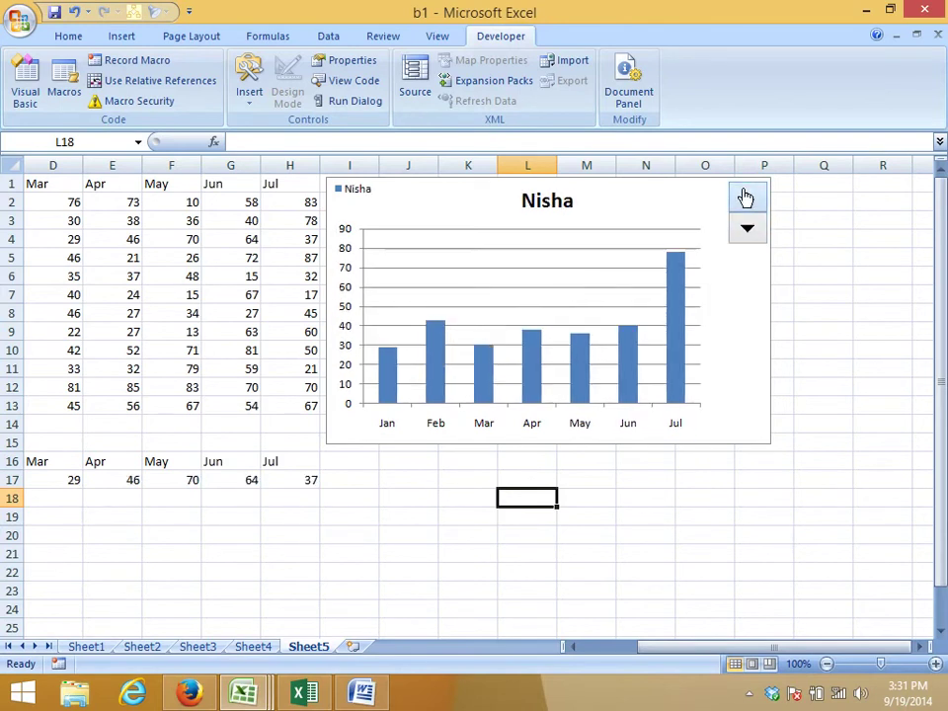
click(746, 197)
click(750, 227)
click(755, 183)
click(752, 197)
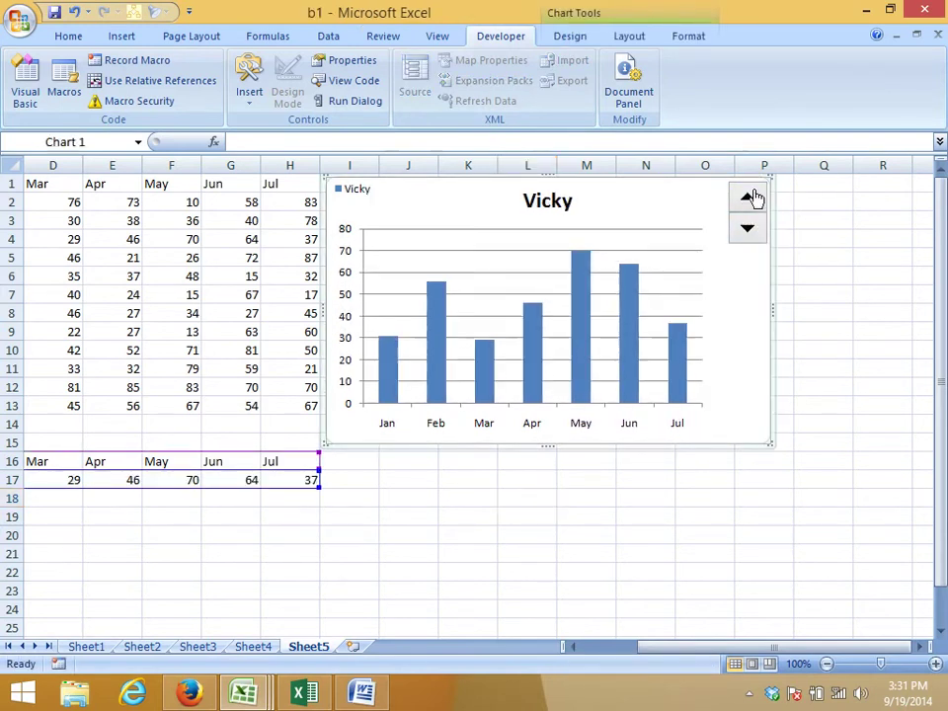
click(826, 236)
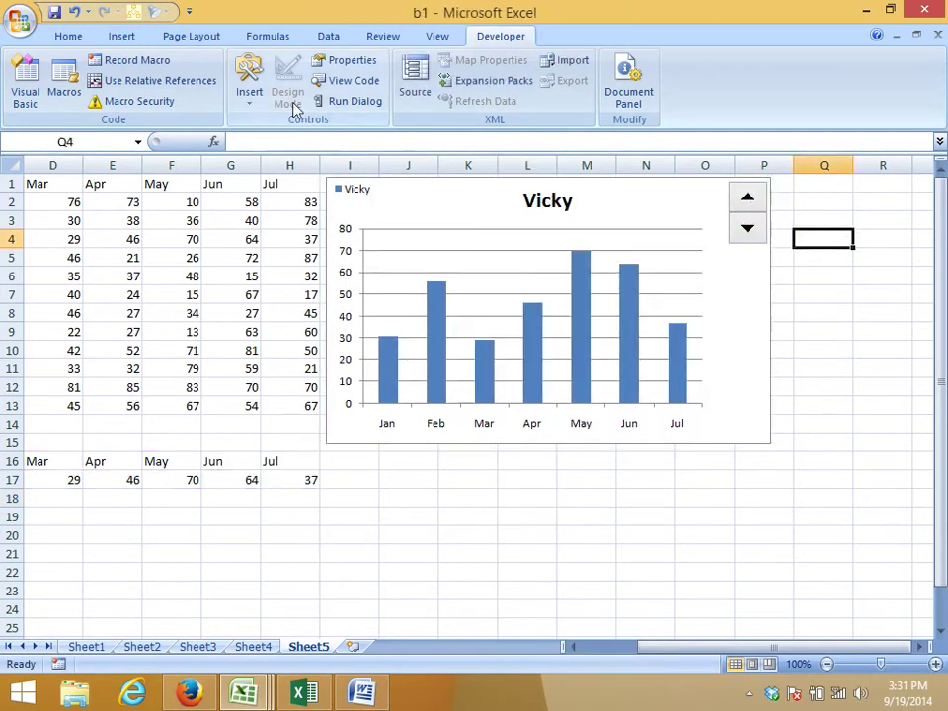
click(259, 99)
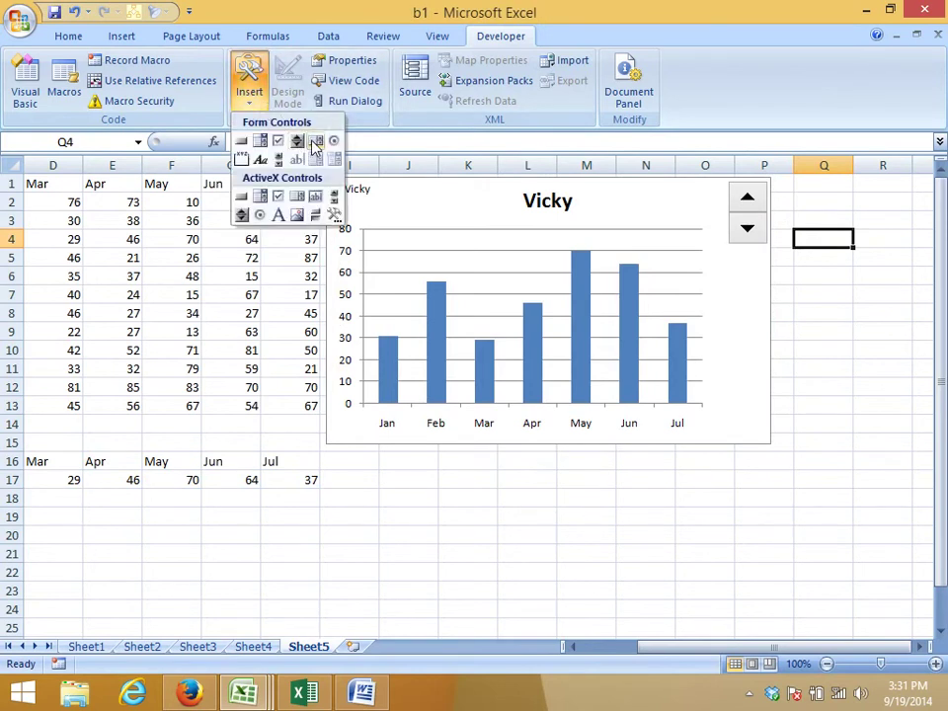
- Draw a list box beside the chart and set its input range to $A$2:$A$13
click(314, 141)
mouse_move(708, 259)
mouse_down()
mouse_move(719, 260)
mouse_move(768, 432)
mouse_up()
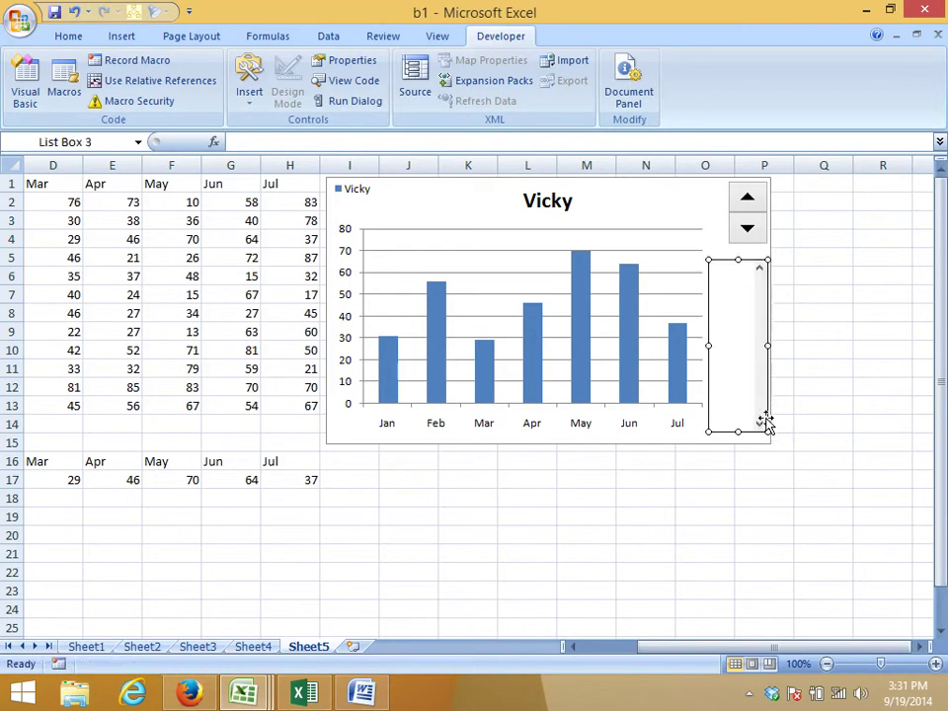
right_click(734, 360)
click(783, 499)
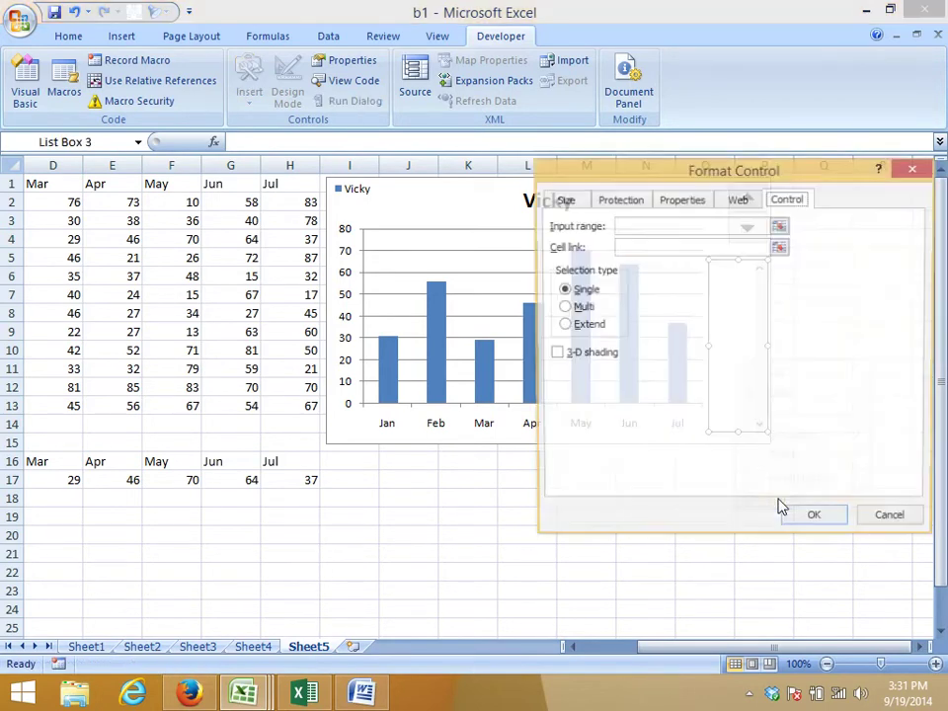
click(645, 228)
drag(733, 654, 613, 650)
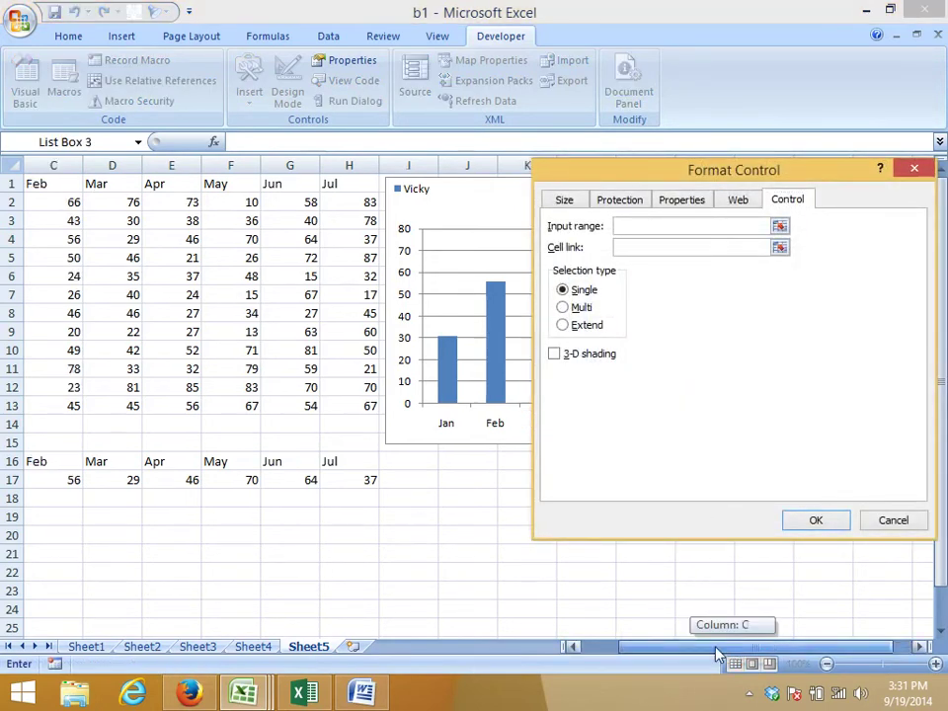
click(62, 203)
drag(63, 202, 54, 405)
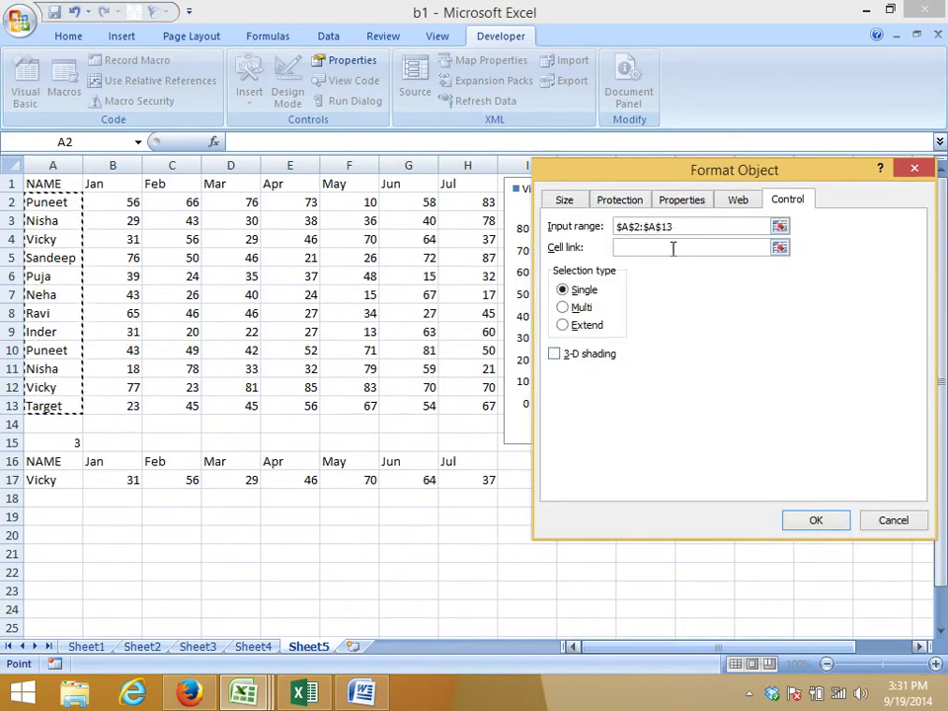
- Link the list box to cell $A$15 with 3-D shading and apply the settings
click(673, 248)
click(67, 442)
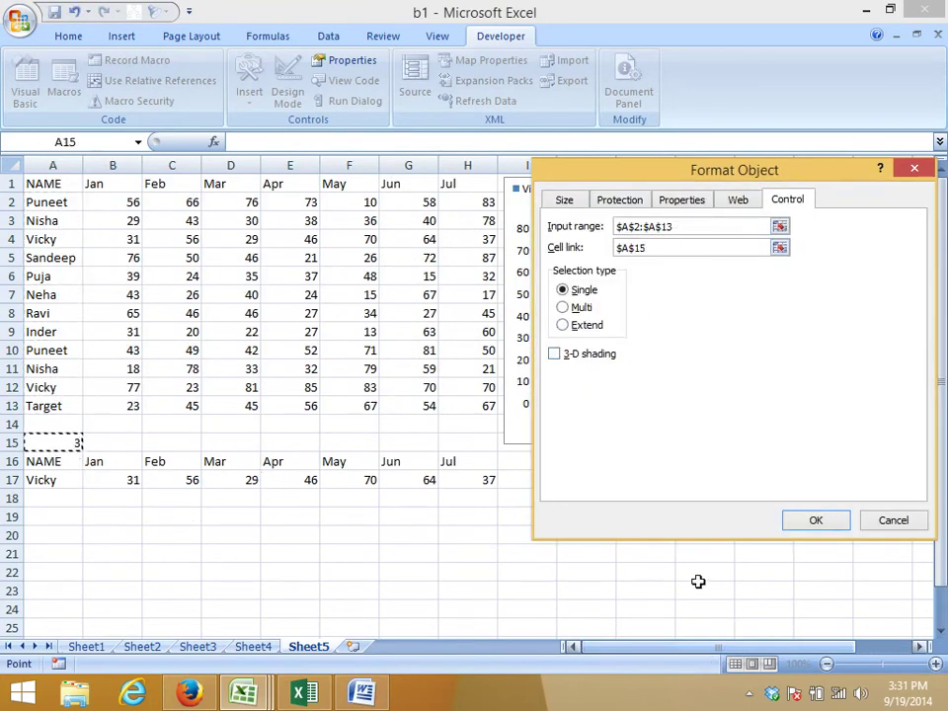
click(576, 366)
click(580, 364)
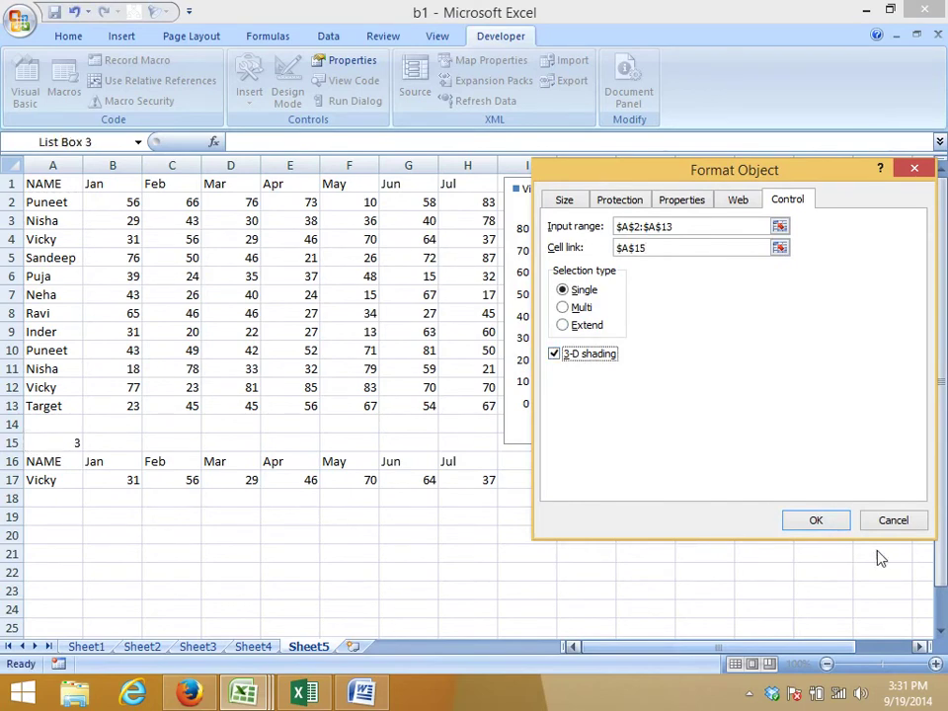
click(815, 521)
click(761, 568)
- Pick Sandeep, Ravi, Inder, Vicky, Nisha, Puja and Neha in the list box to confirm the chart switches
drag(733, 647, 788, 646)
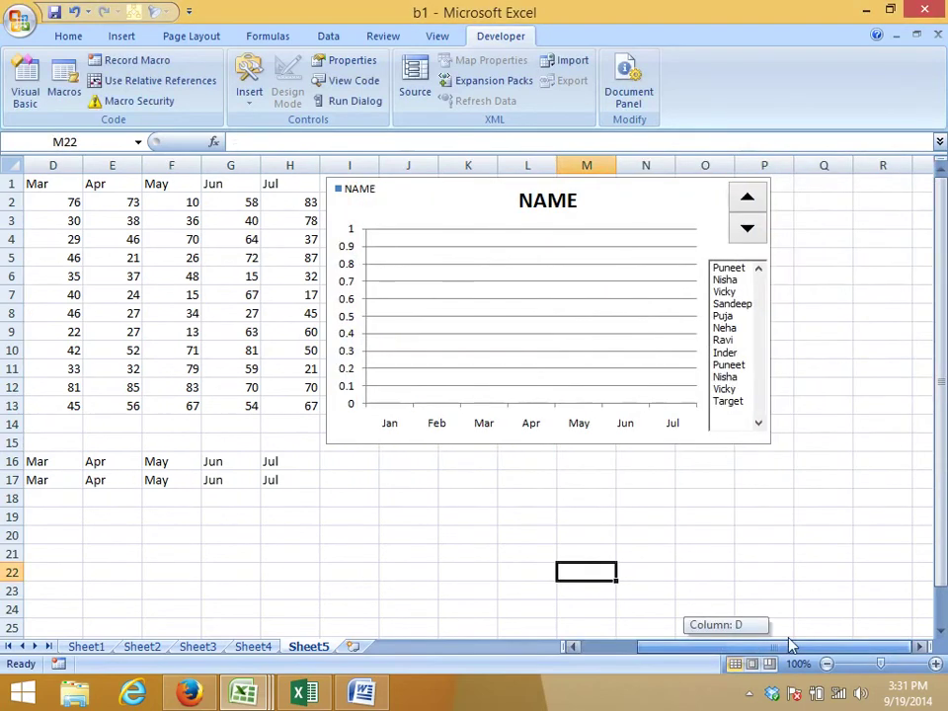
click(734, 304)
click(721, 341)
click(724, 389)
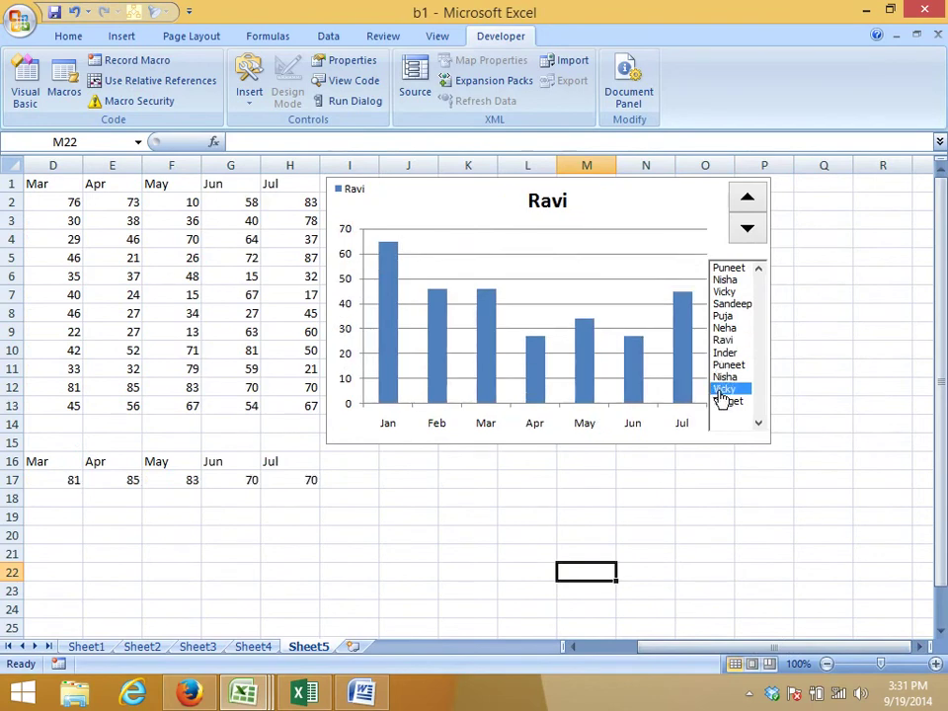
click(723, 352)
click(724, 293)
click(727, 281)
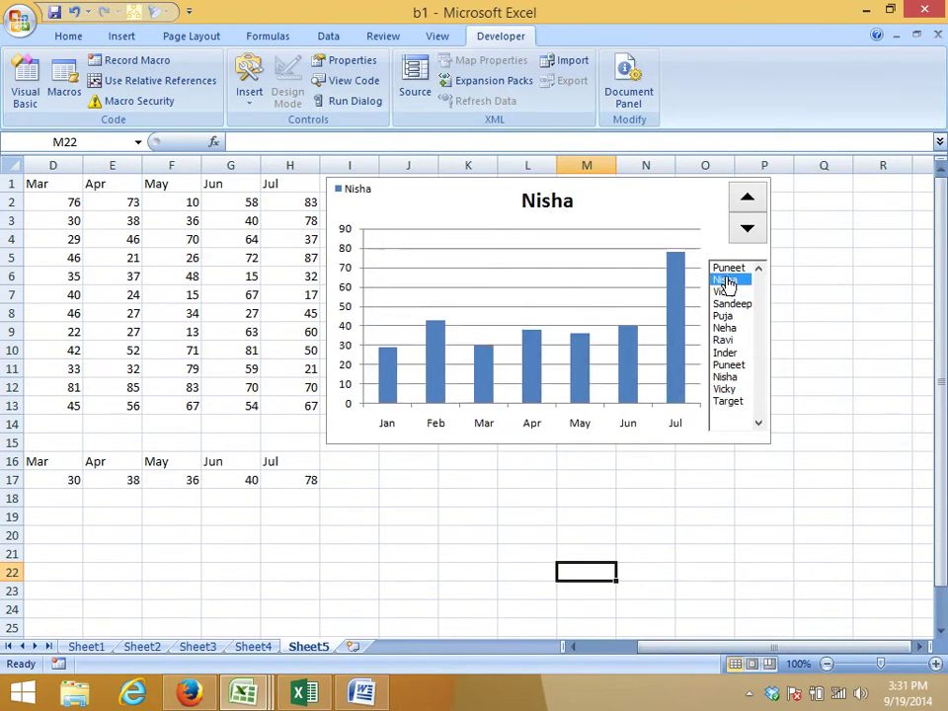
click(726, 292)
click(730, 316)
click(735, 328)
click(740, 353)
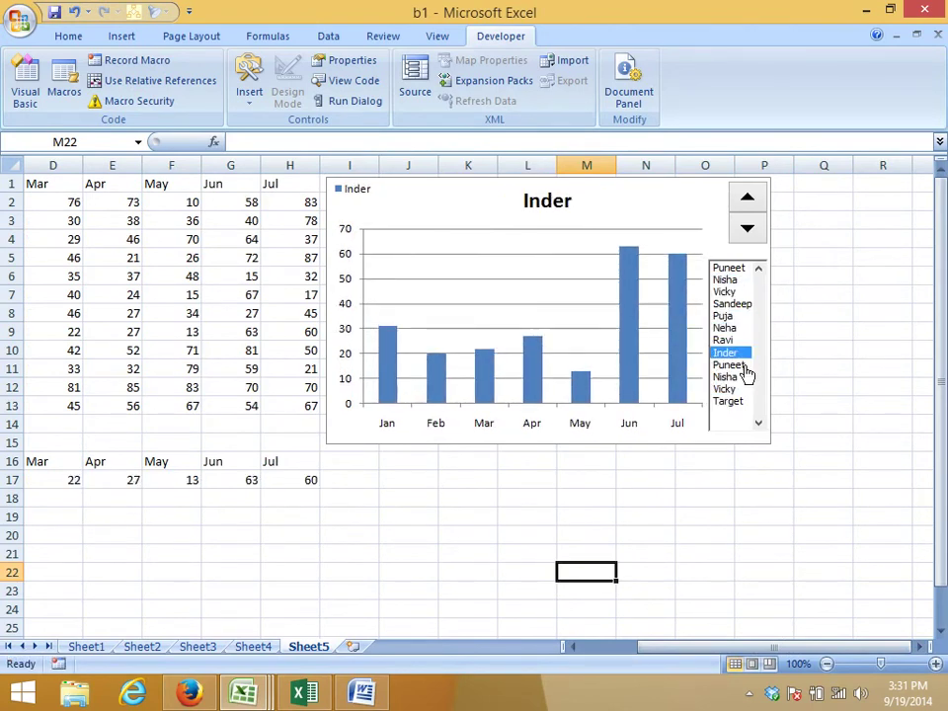
click(731, 389)
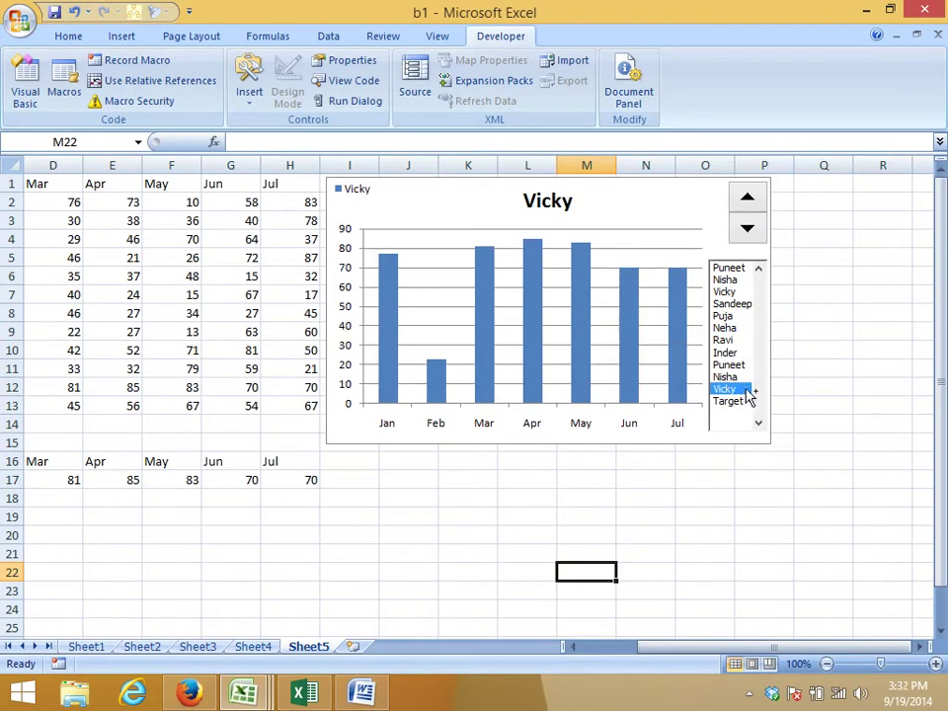
ctrl+click(722, 329)
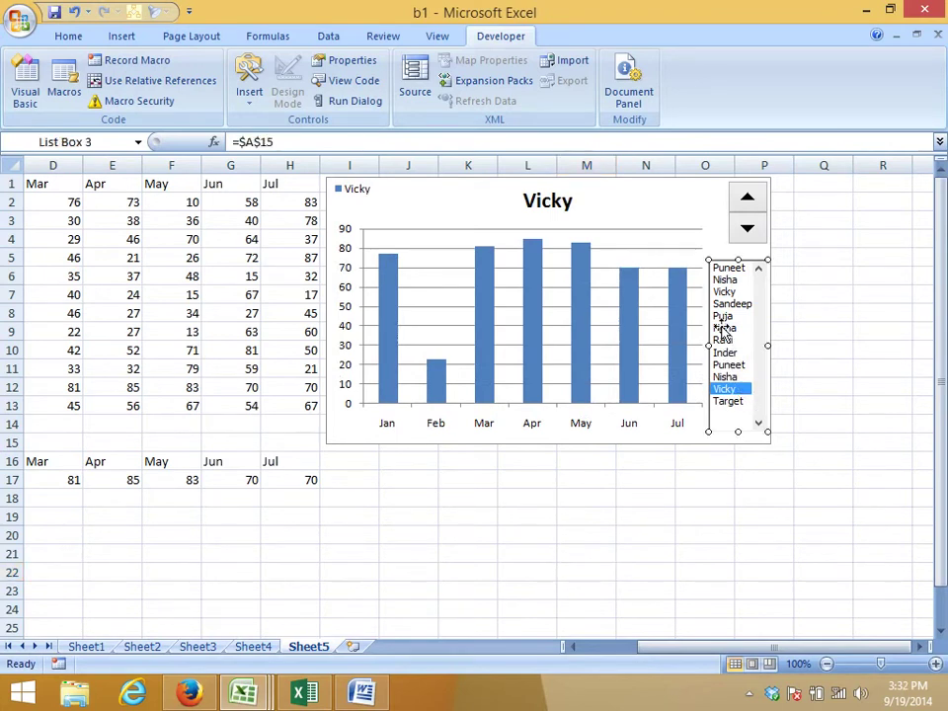
- Draw a horizontal form-control scroll bar along the top of the chart
click(561, 202)
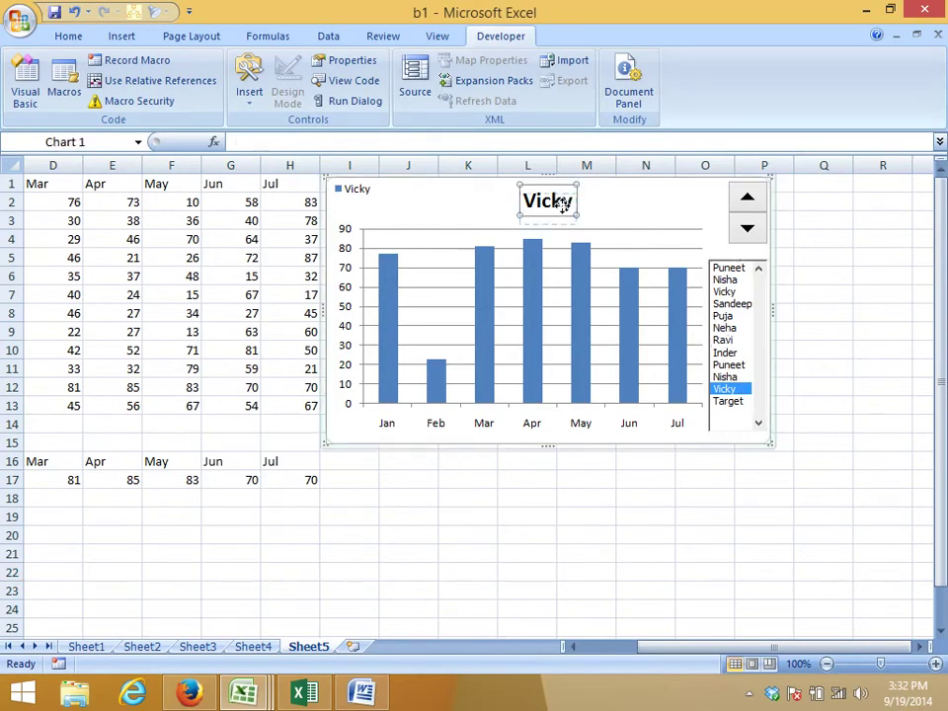
click(603, 213)
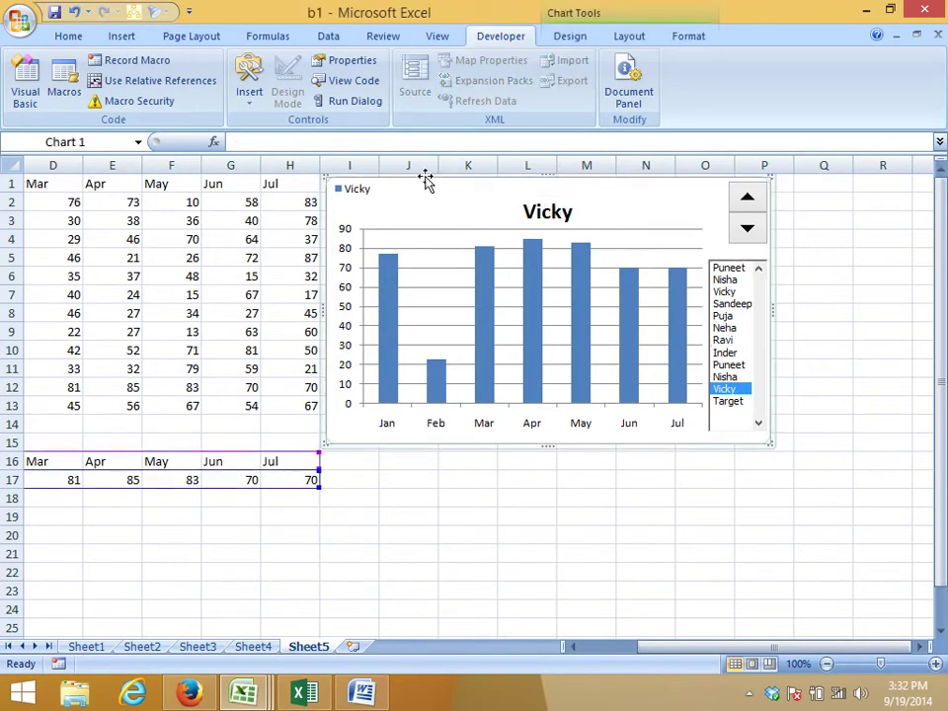
click(241, 94)
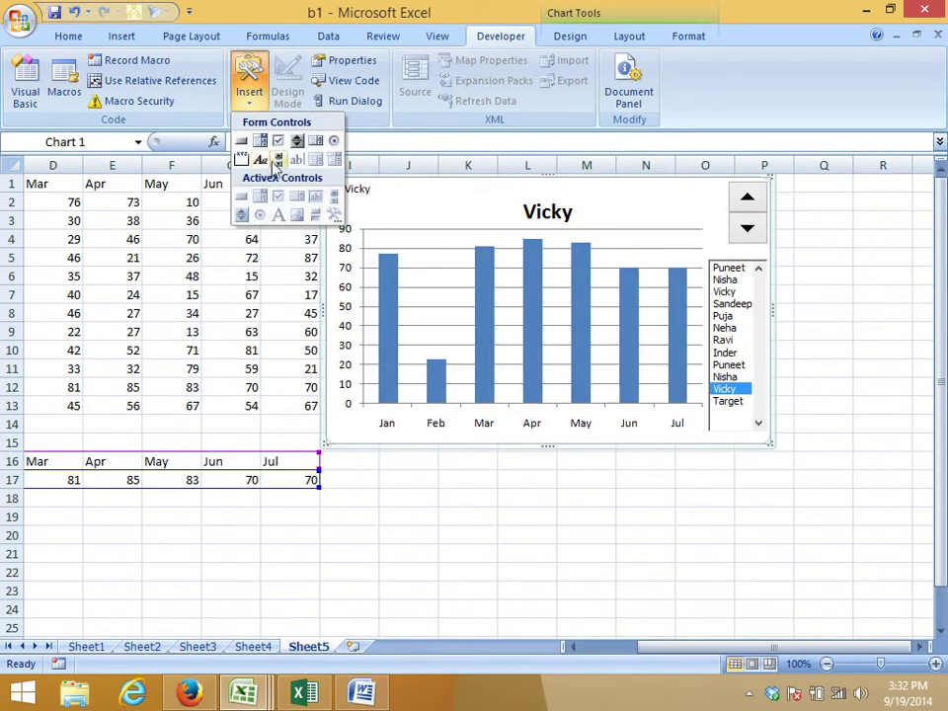
click(280, 160)
drag(398, 184, 717, 202)
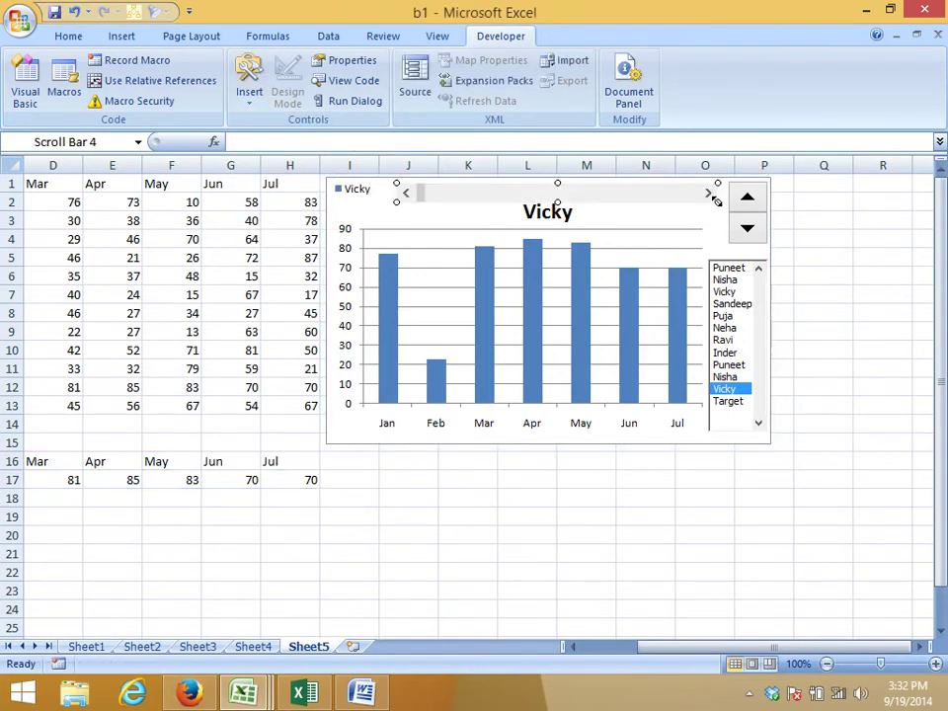
right_click(635, 197)
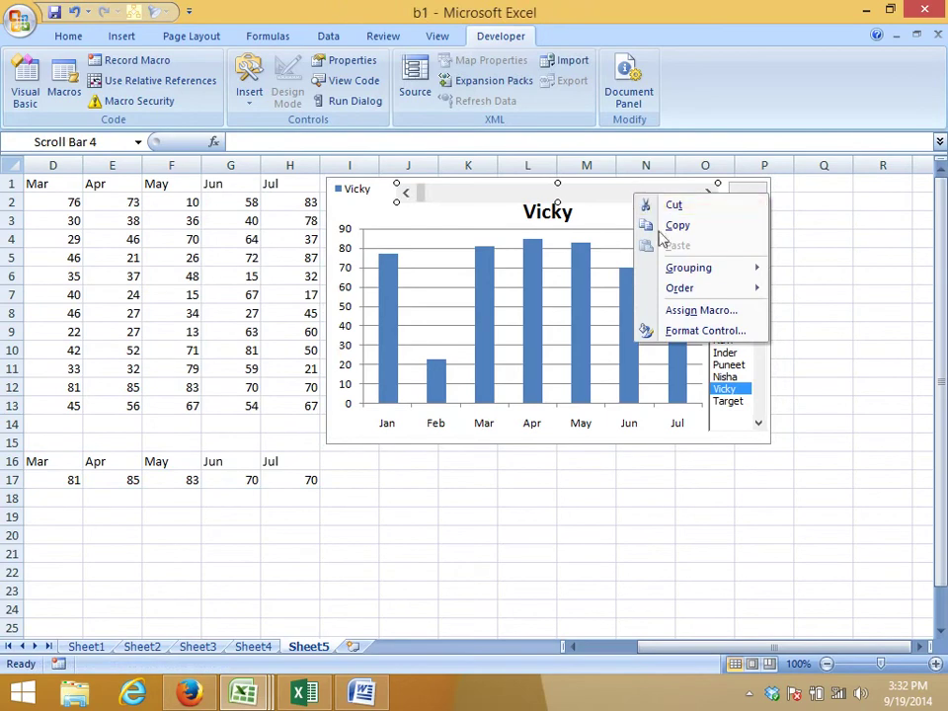
- Give the scroll bar minimum 1, maximum 12 and cell link $A$15, resetting the chart to Puneet
click(692, 331)
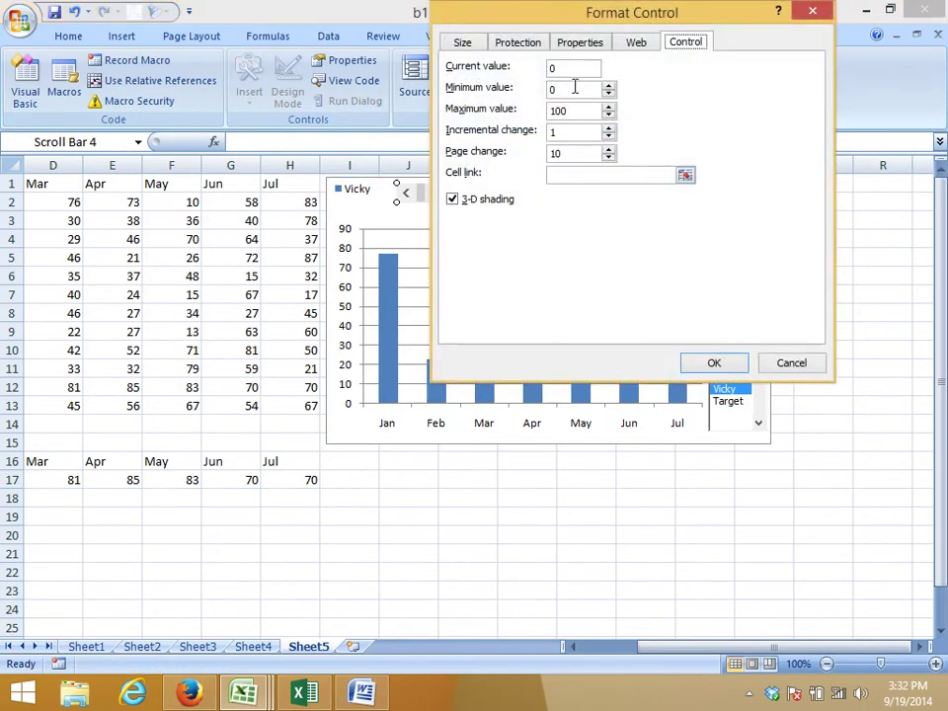
double_click(575, 88)
text(1)
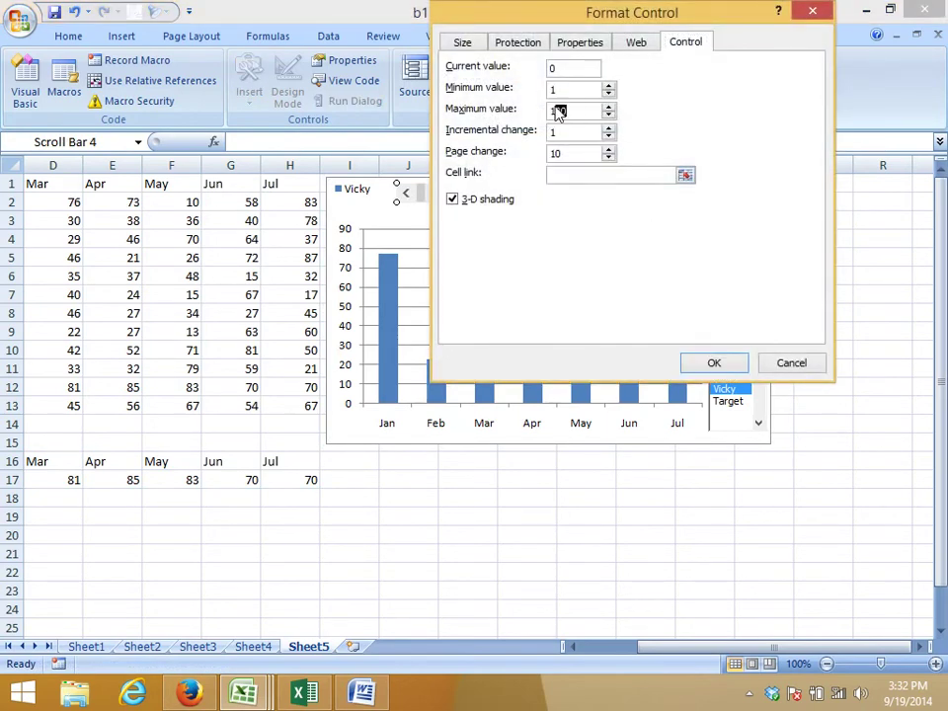
double_click(558, 109)
text(12)
drag(652, 648, 587, 646)
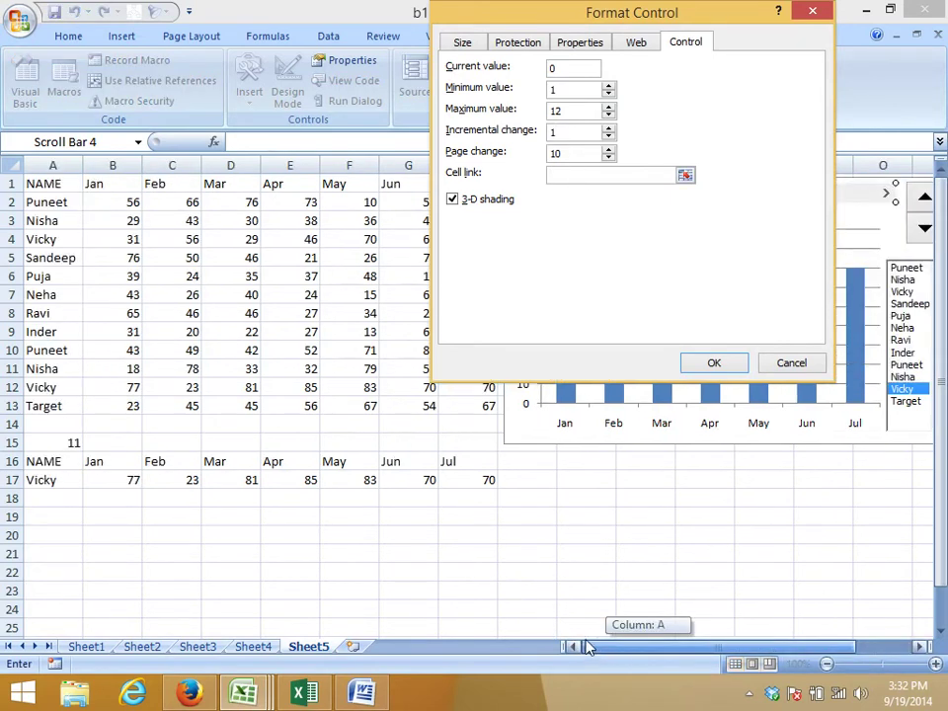
click(69, 443)
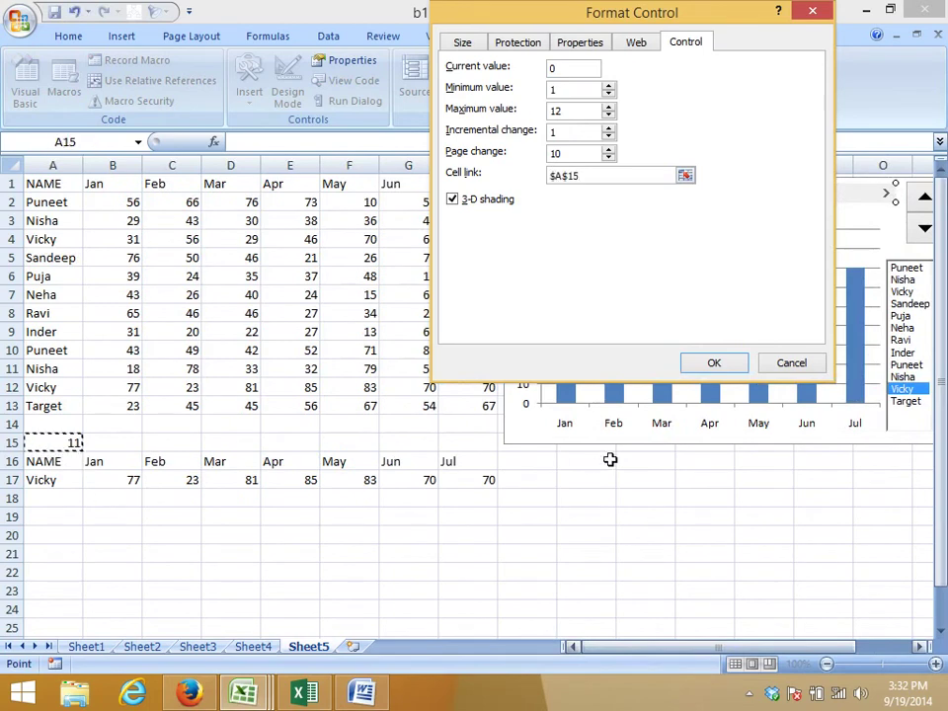
click(691, 366)
key(Escape)
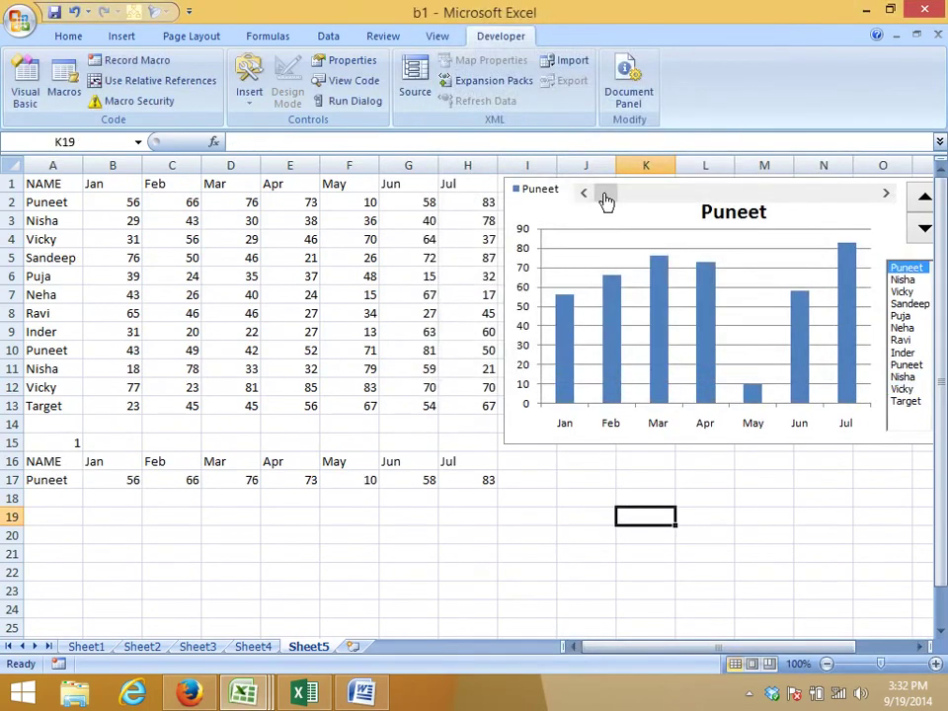
- Step the chart through names with the scroll bar arrows and thumb, then add Sheet6
click(641, 202)
click(681, 200)
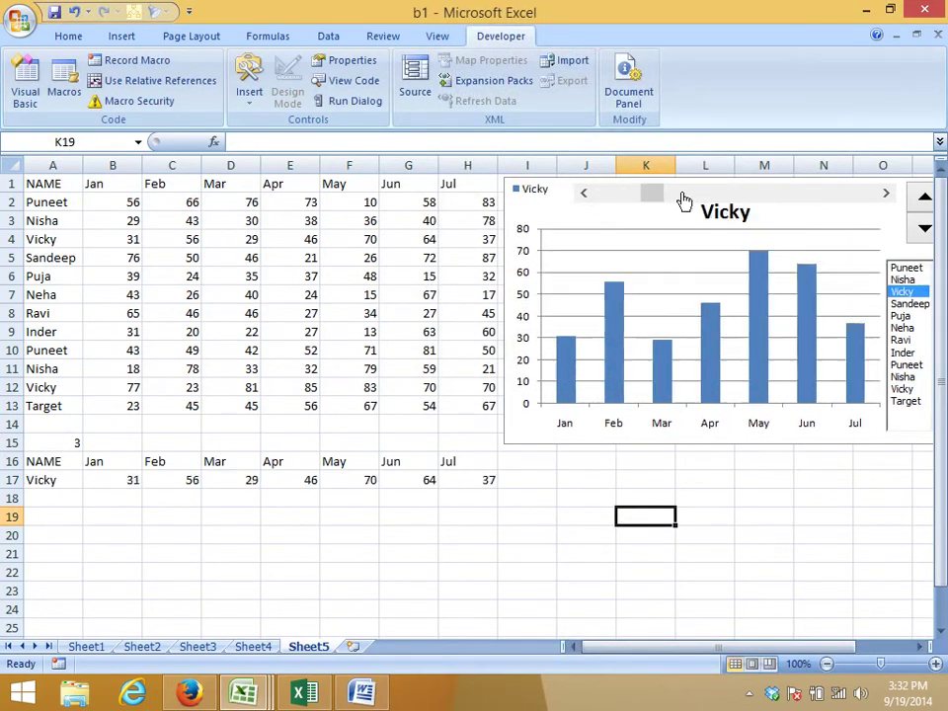
mouse_move(650, 195)
mouse_down()
mouse_move(770, 209)
mouse_move(721, 203)
mouse_move(865, 205)
mouse_move(782, 203)
mouse_up()
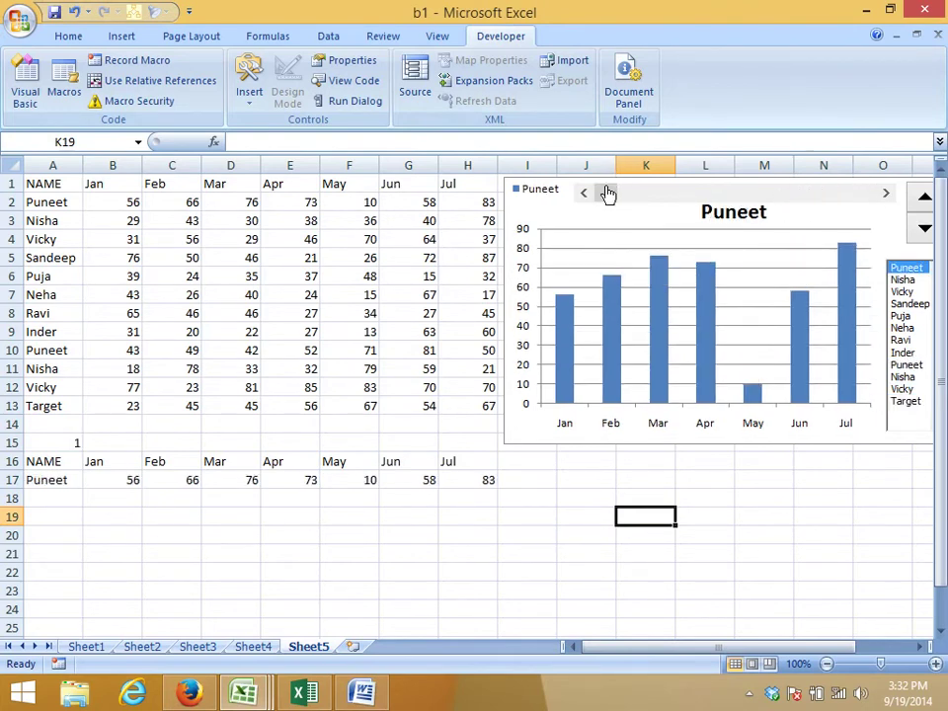
drag(607, 194, 662, 202)
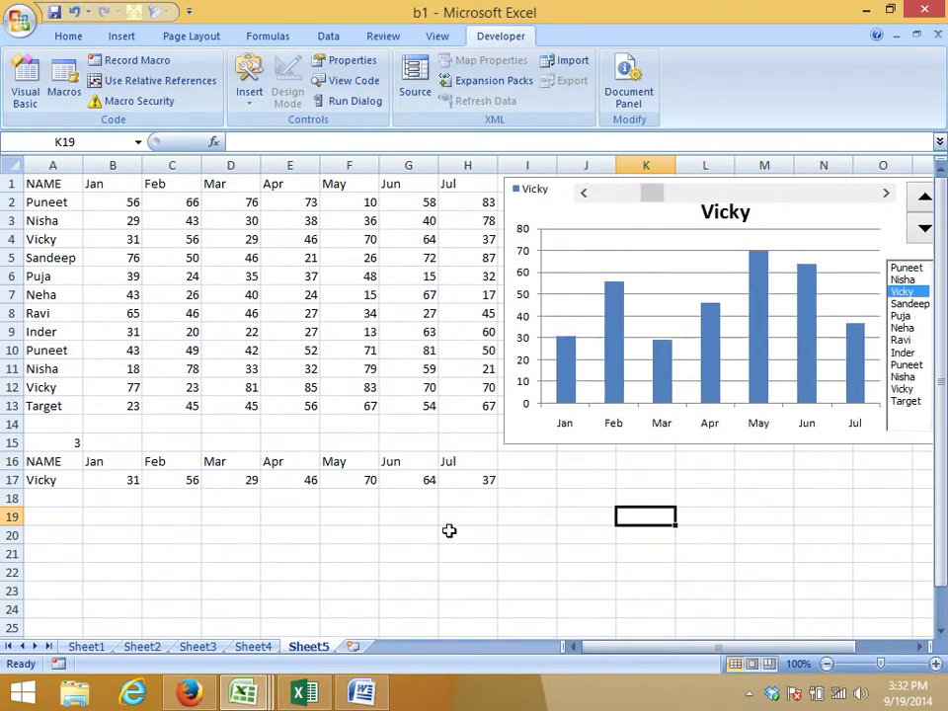
click(356, 647)
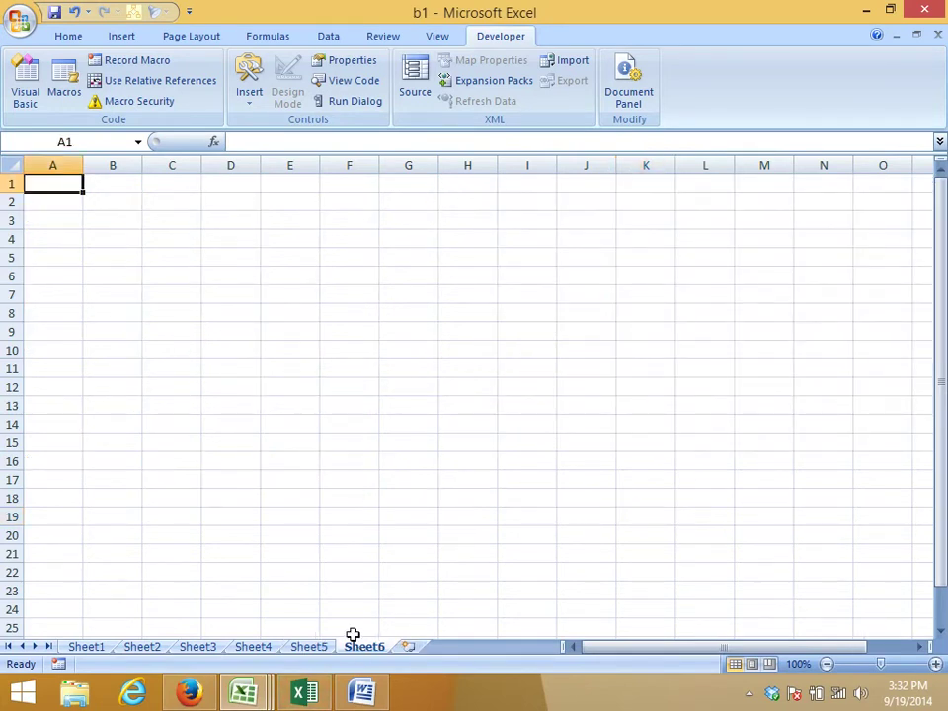
- Enter the label P in A1 with principal 50000 in B1
click(65, 196)
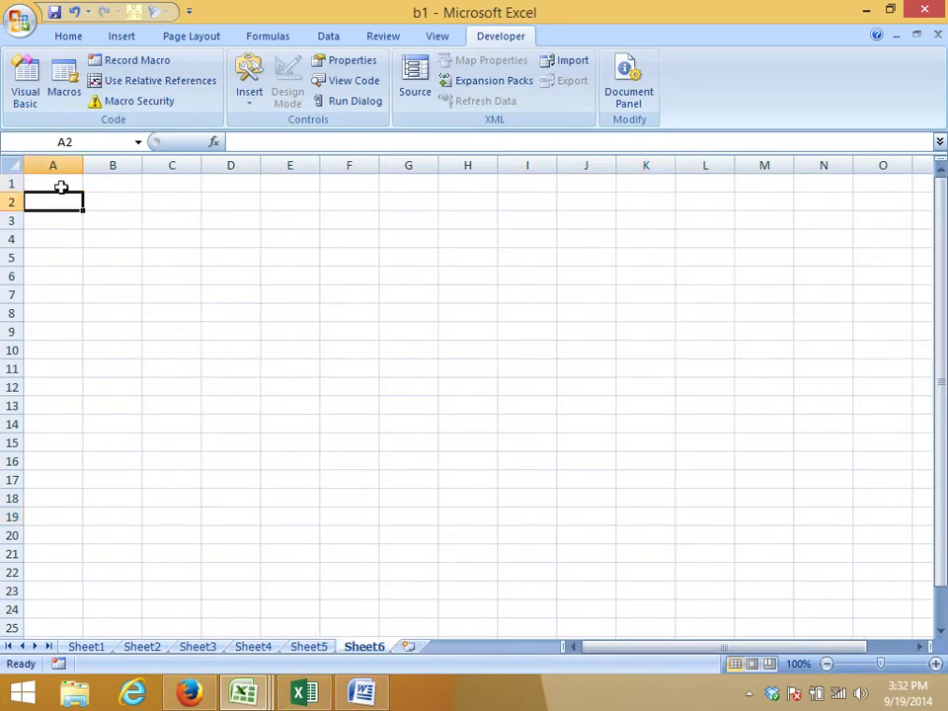
click(60, 187)
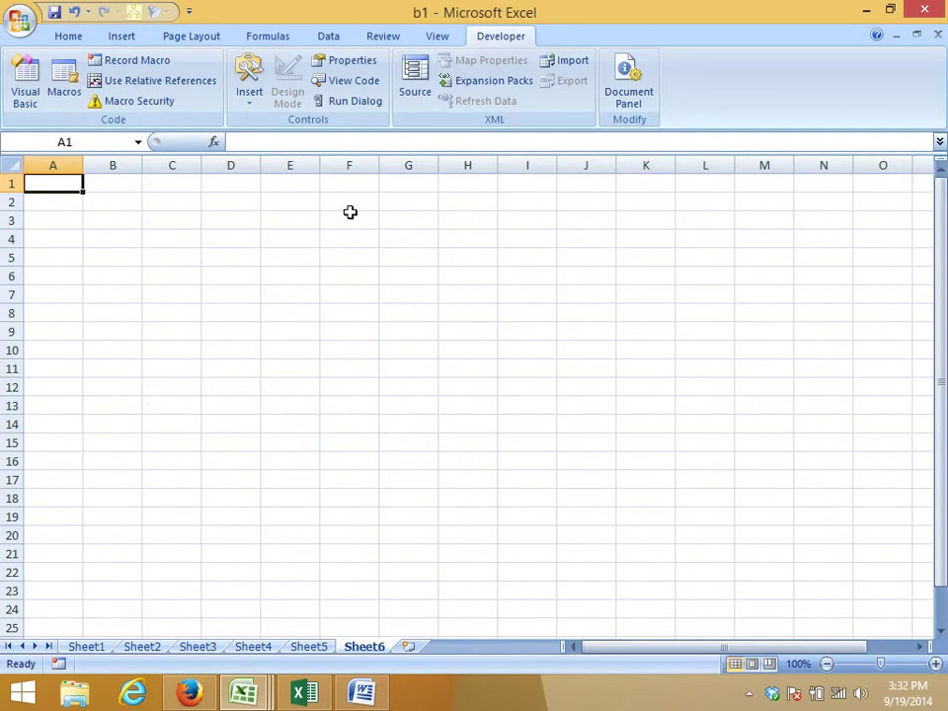
key(Down)
key(Up)
key(Down)
key(Up)
scroll(162, 311, up, 2)
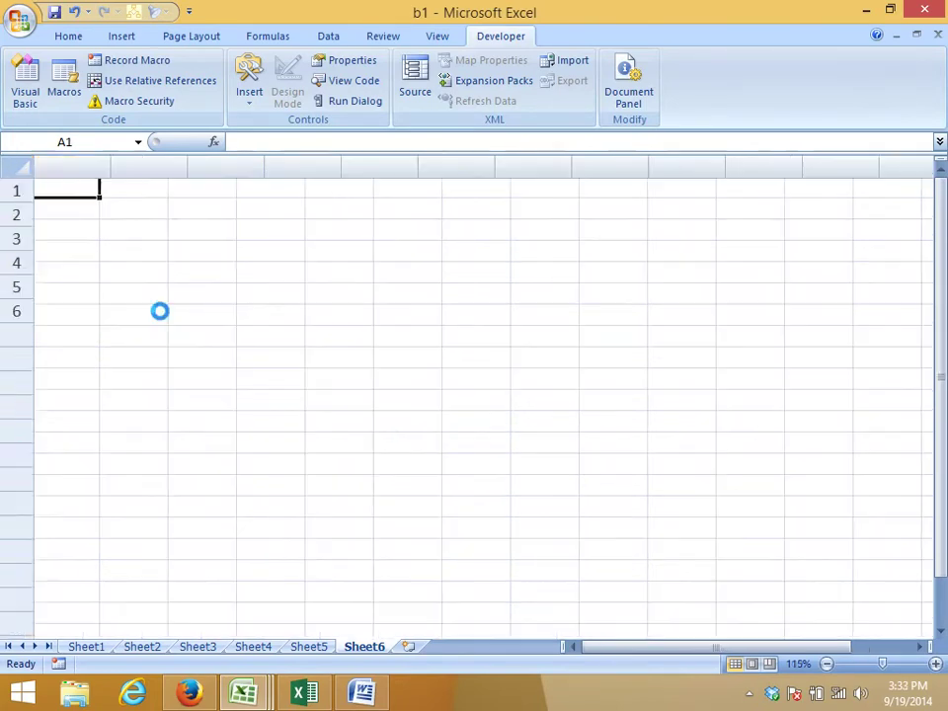
scroll(160, 310, up, 2)
scroll(160, 311, up, 4)
scroll(160, 311, up, 2)
scroll(160, 311, up, 1)
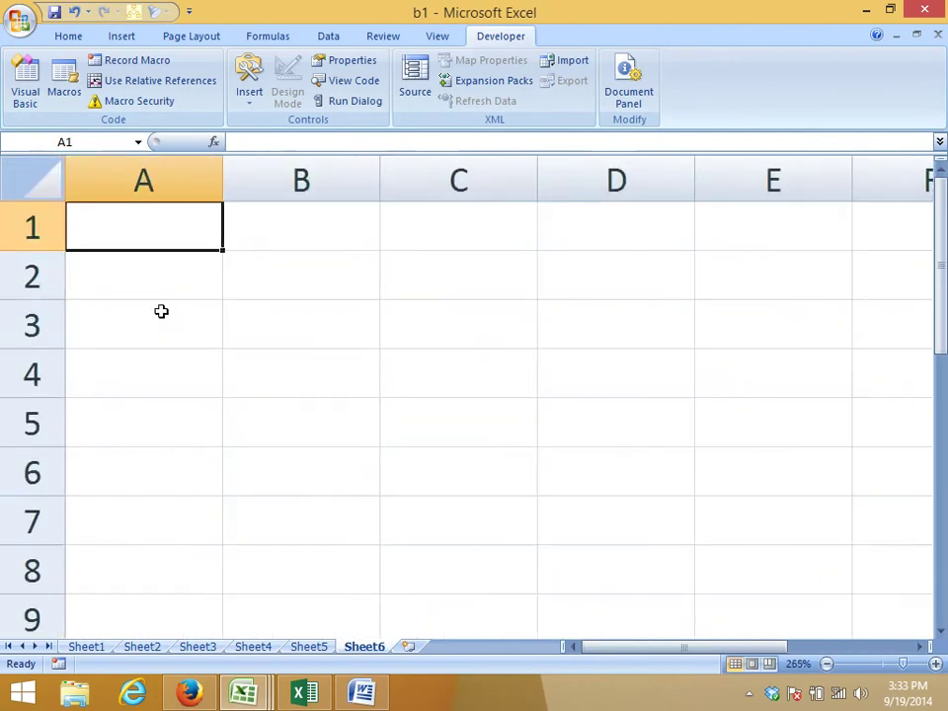
key(Down)
key(Down)
key(Down)
click(165, 241)
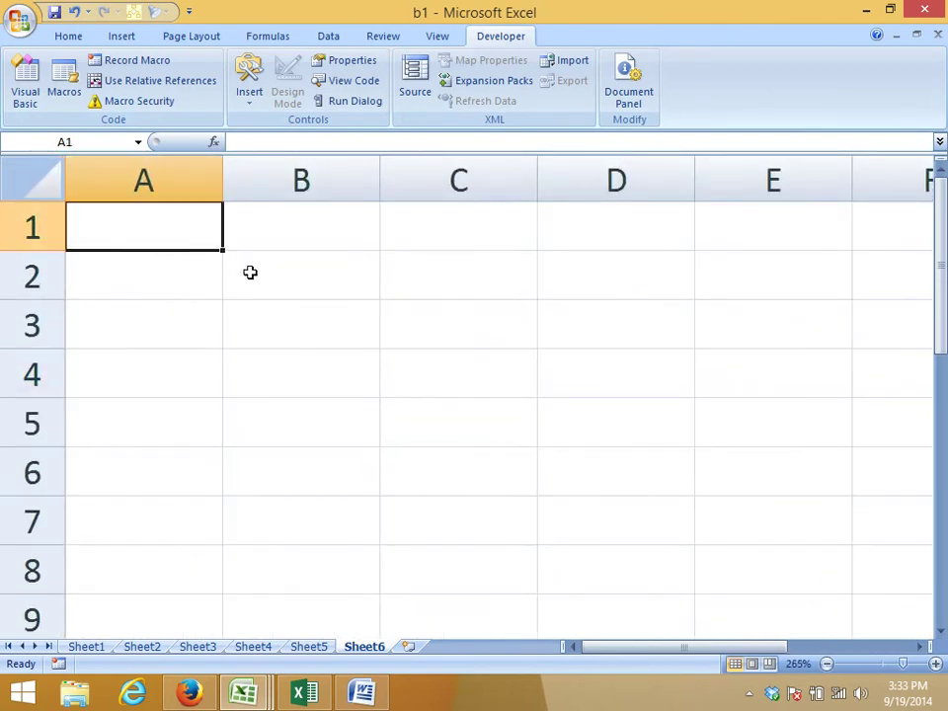
text(P)
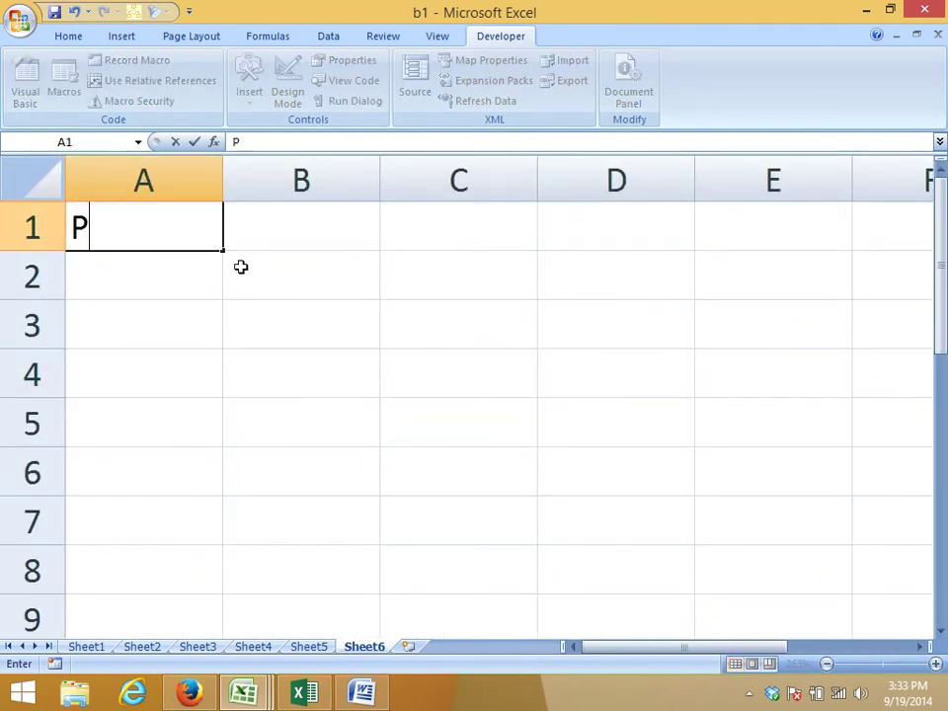
key(Tab)
text(5000)
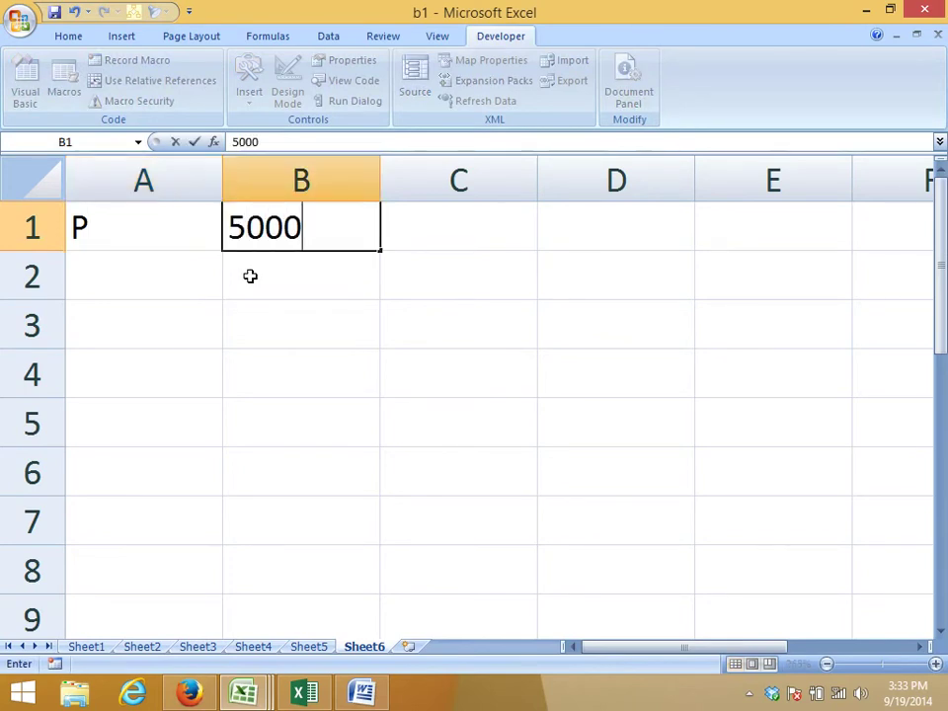
text(0)
key(Return)
key(Left)
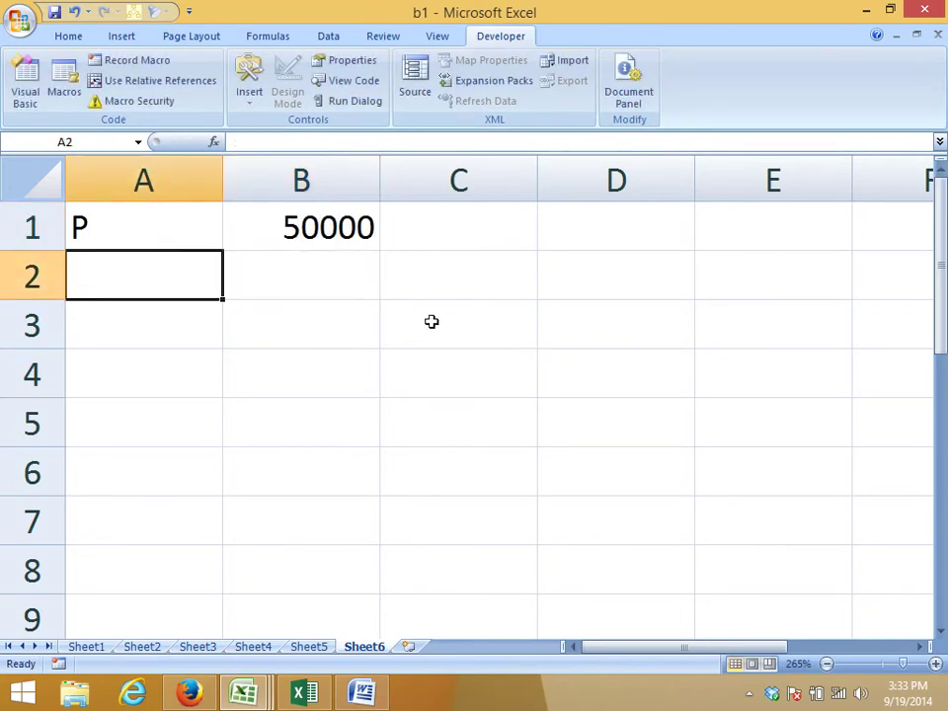
- Enter the label R in A2 with rate 9% in B2
text(R)
key(Tab)
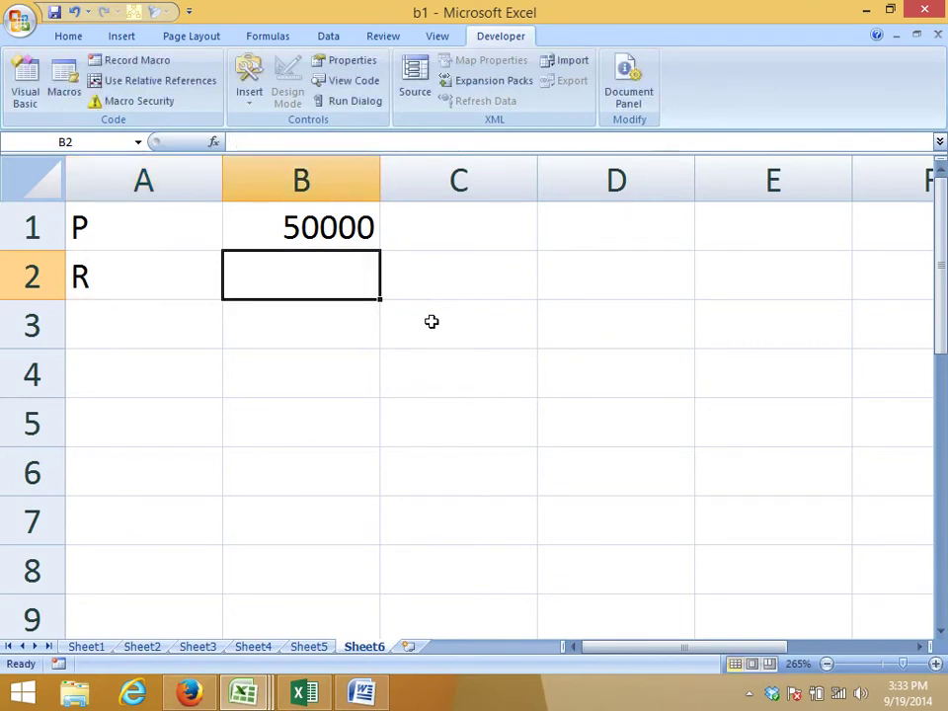
text(9%)
key(Return)
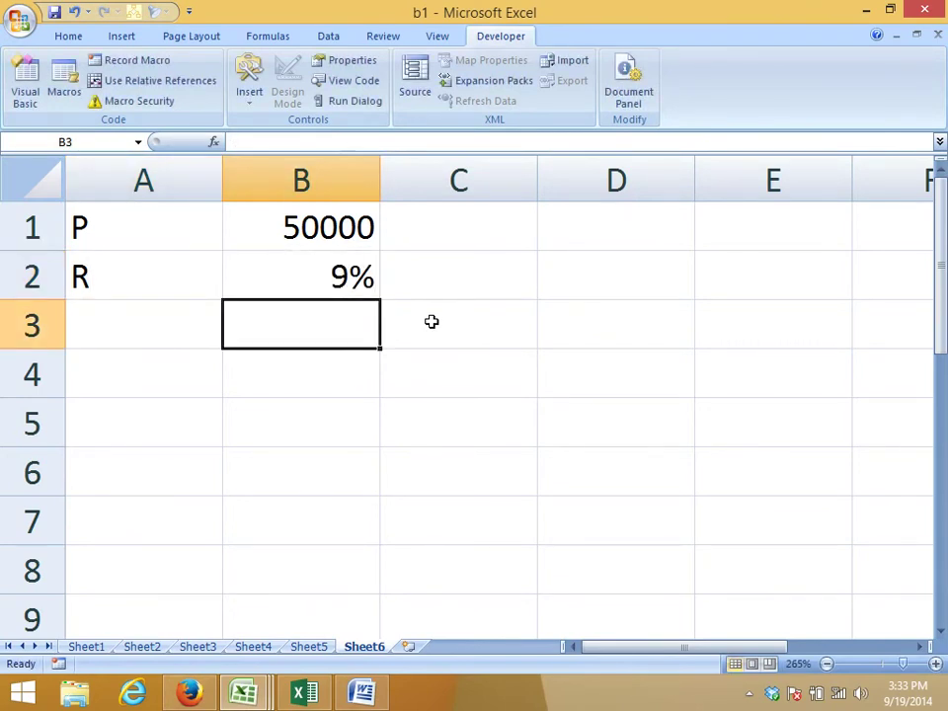
key(Left)
key(Up)
key(Right)
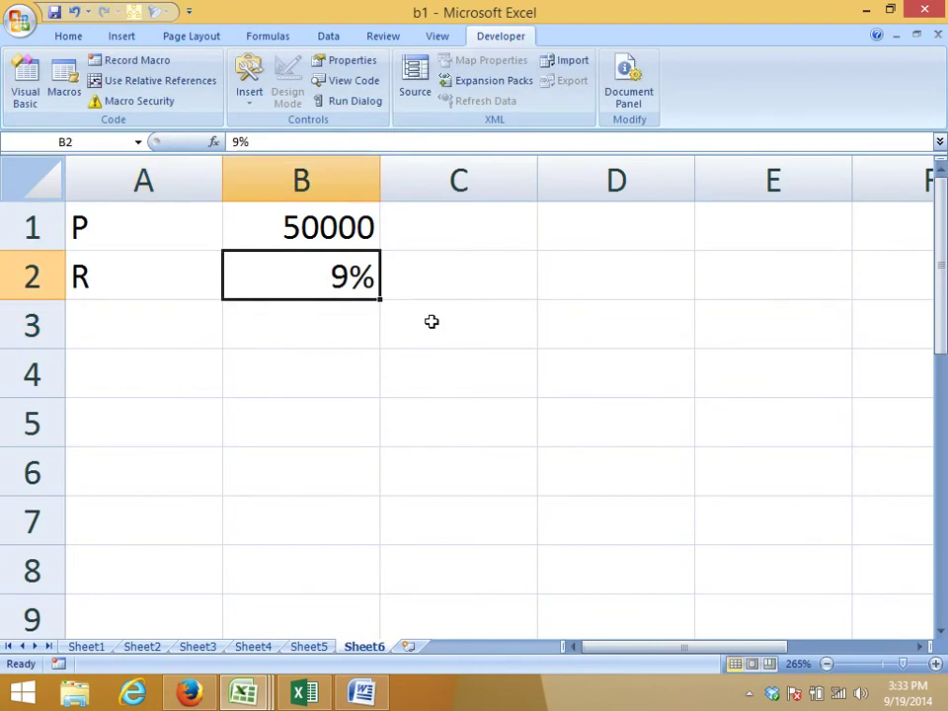
text(9)
key(Return)
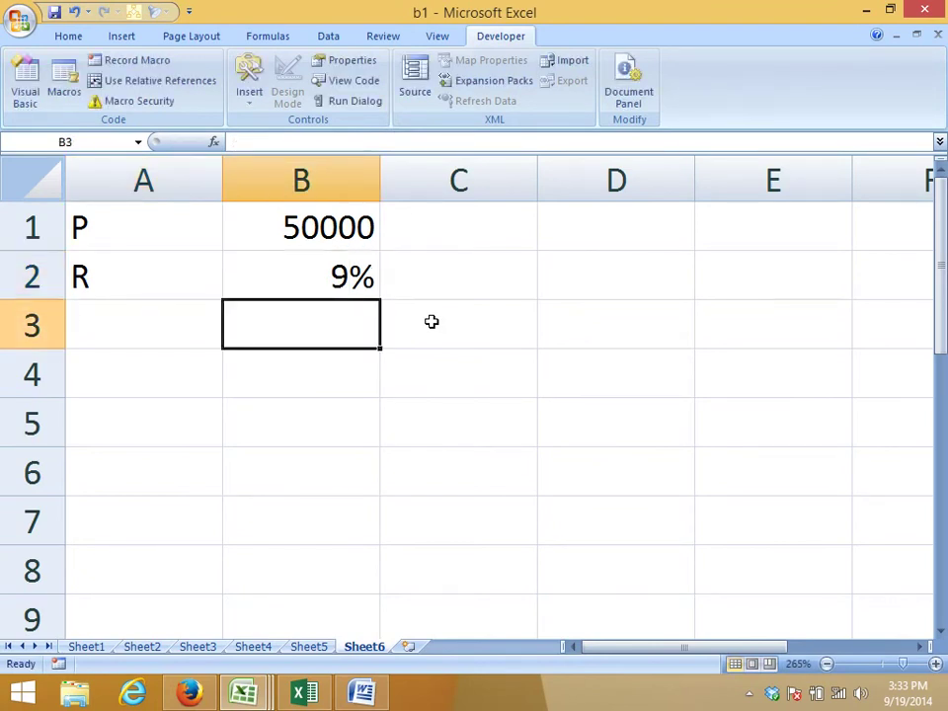
- Enter the label T in A3 with term 10 in B3, then select B4:C5
key(Return)
key(Up)
key(Left)
text(T)
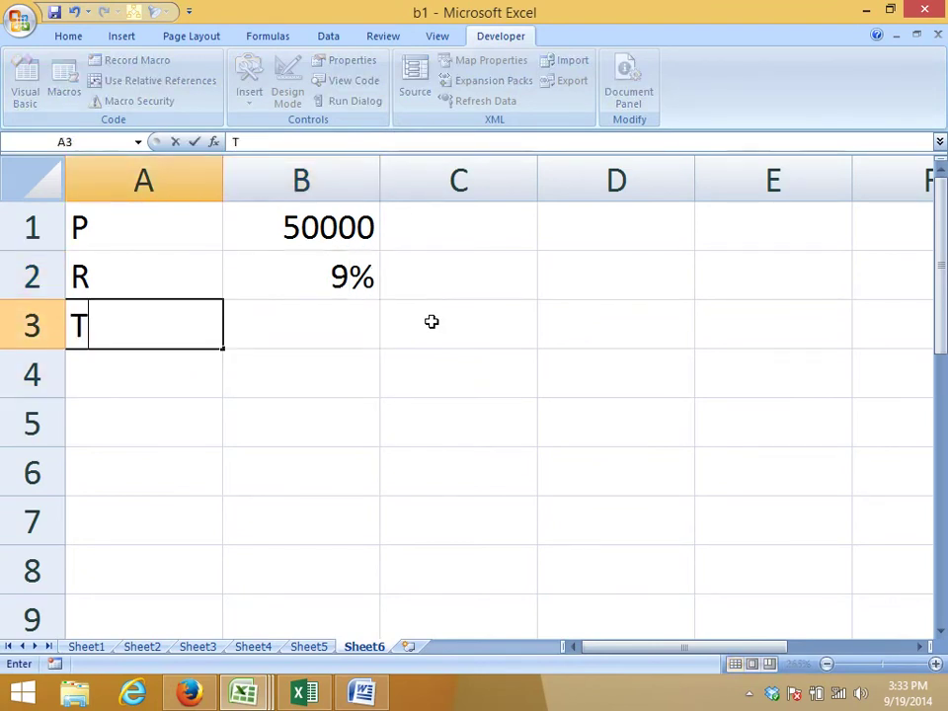
key(Tab)
text(10)
key(Return)
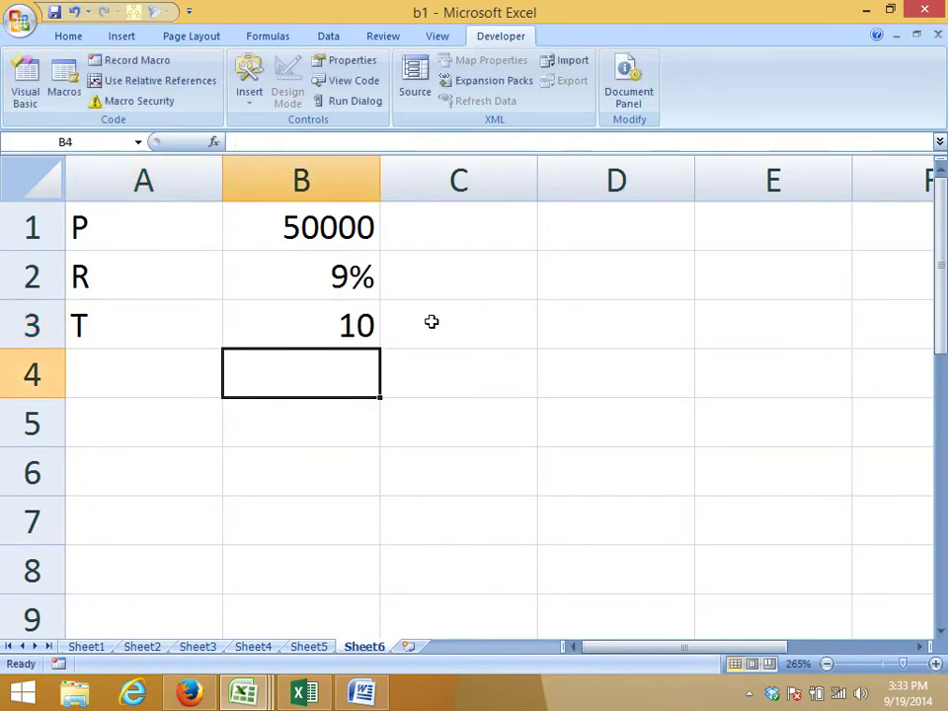
key(Return)
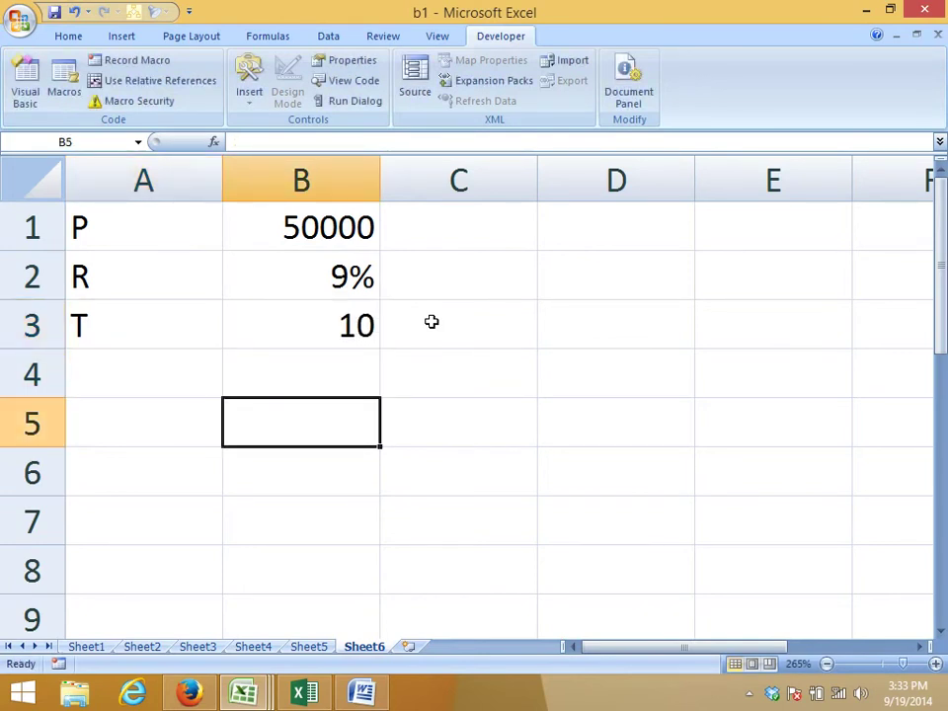
drag(351, 372, 484, 433)
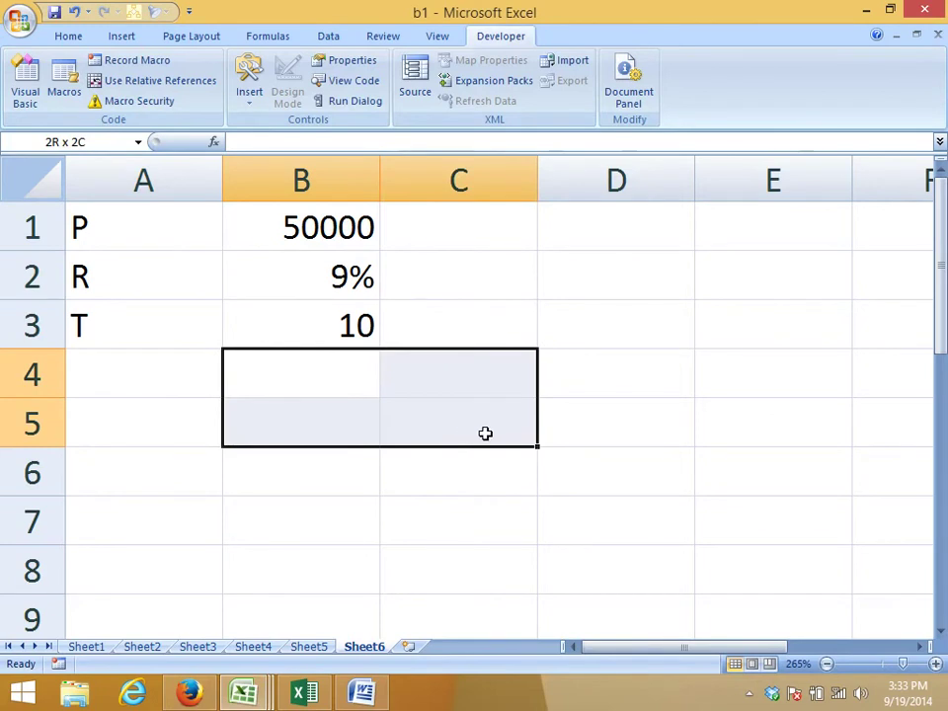
- Merge and center B4:C5 and enter =PMT(B2/12,B3*12,B1) in it
click(79, 38)
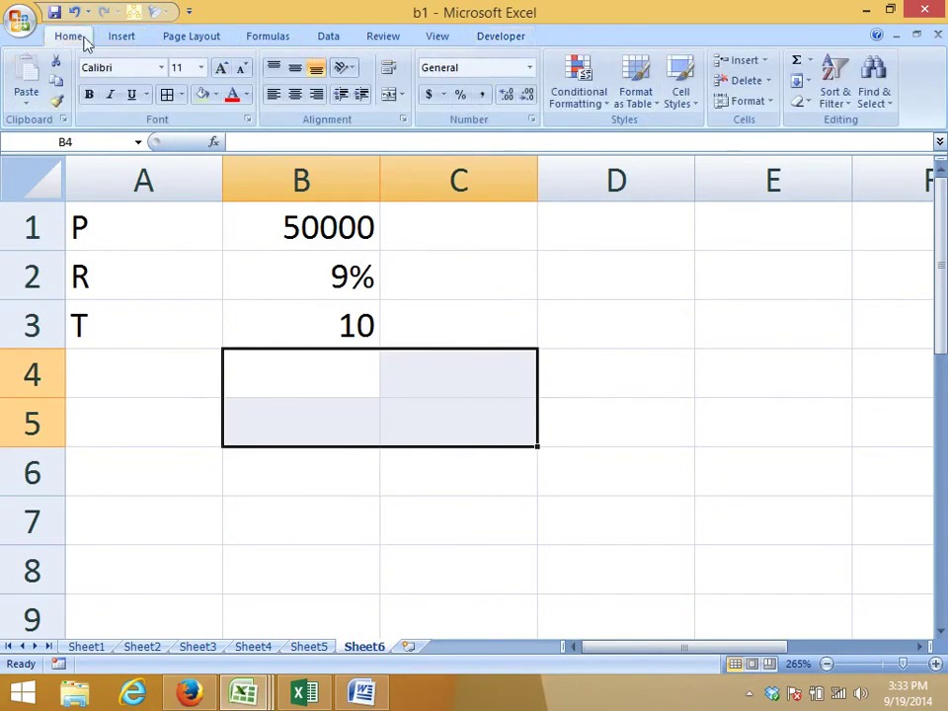
click(386, 96)
text(=)
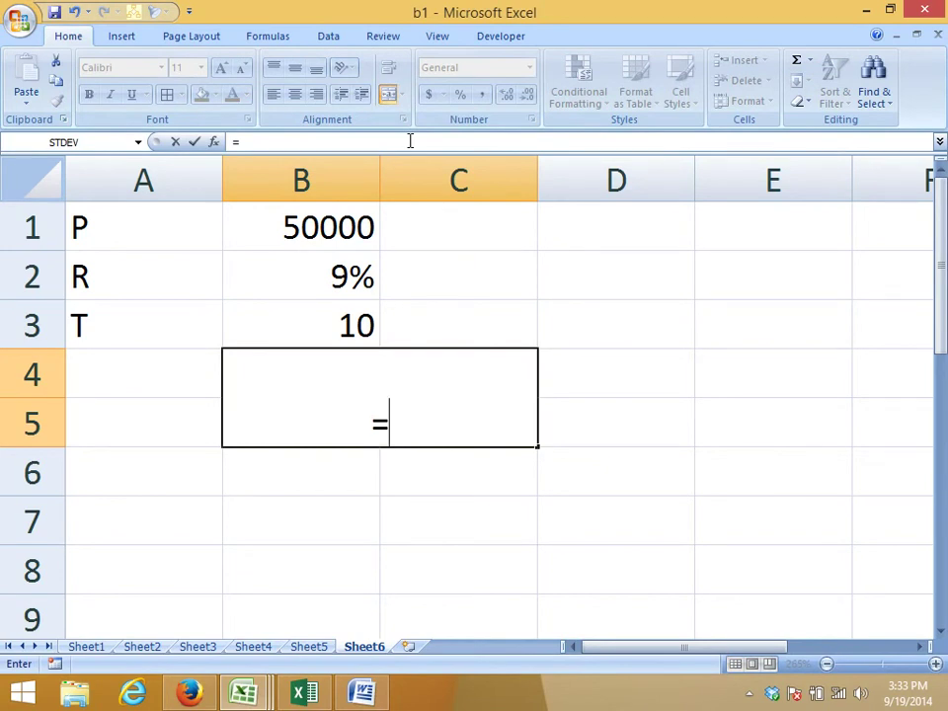
text(pmt)
key(Tab)
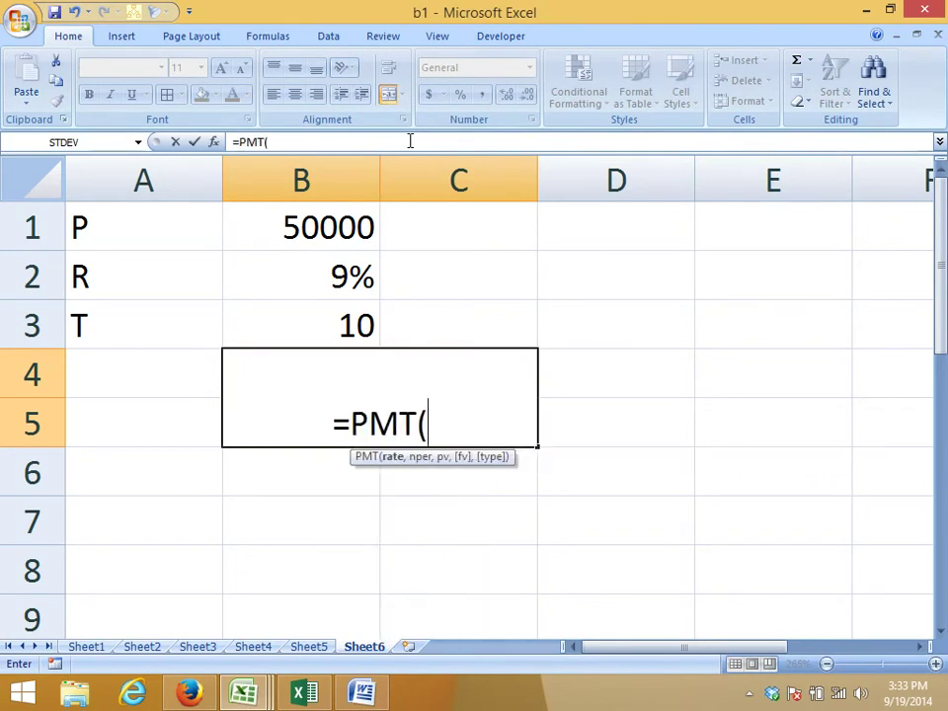
click(352, 277)
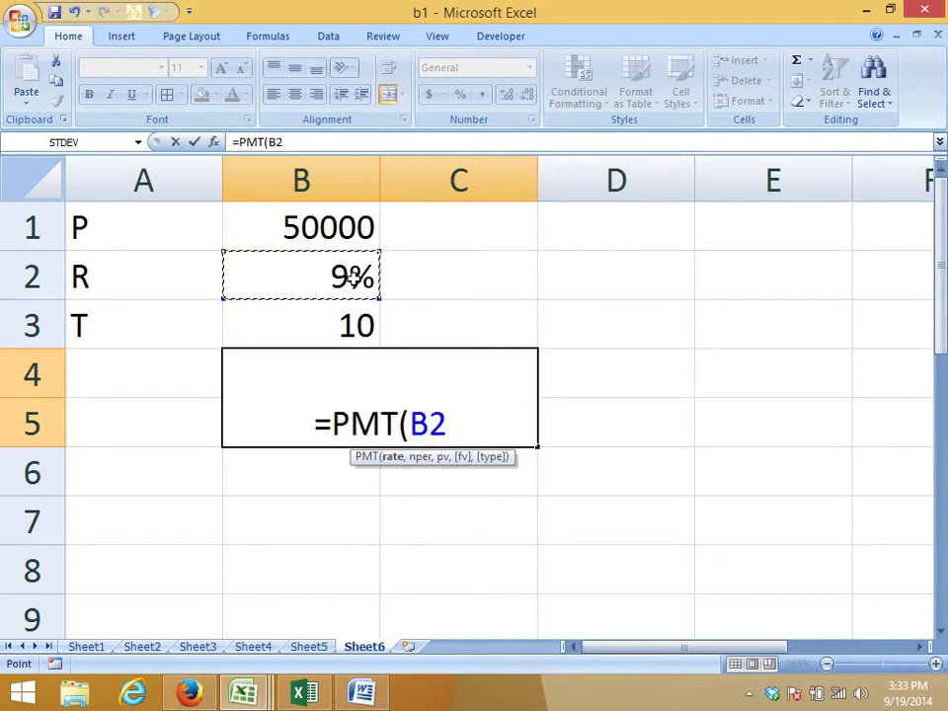
text(/12)
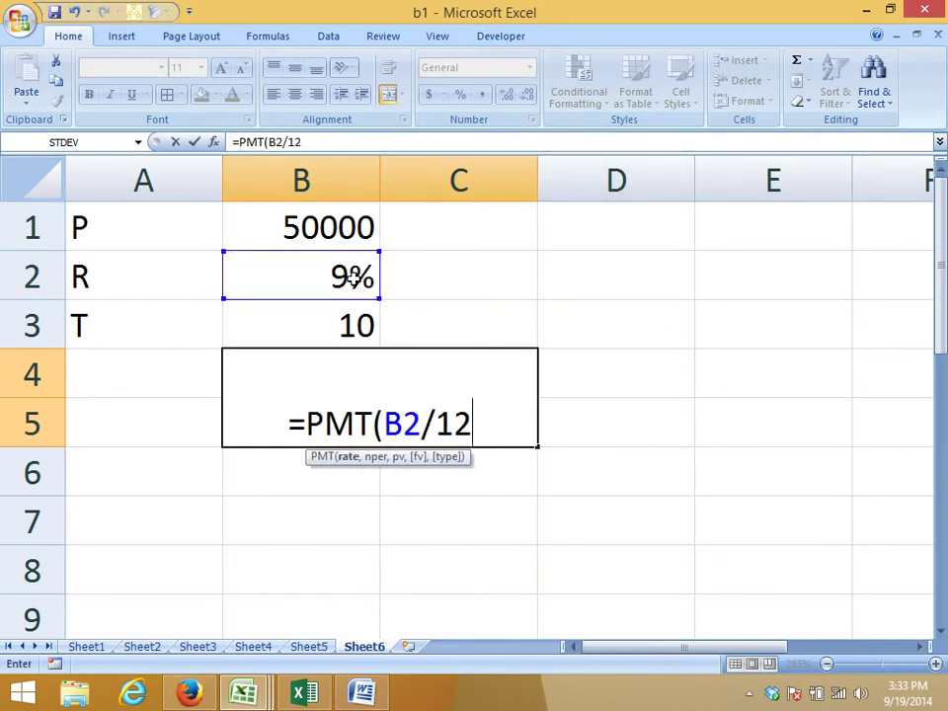
text(,)
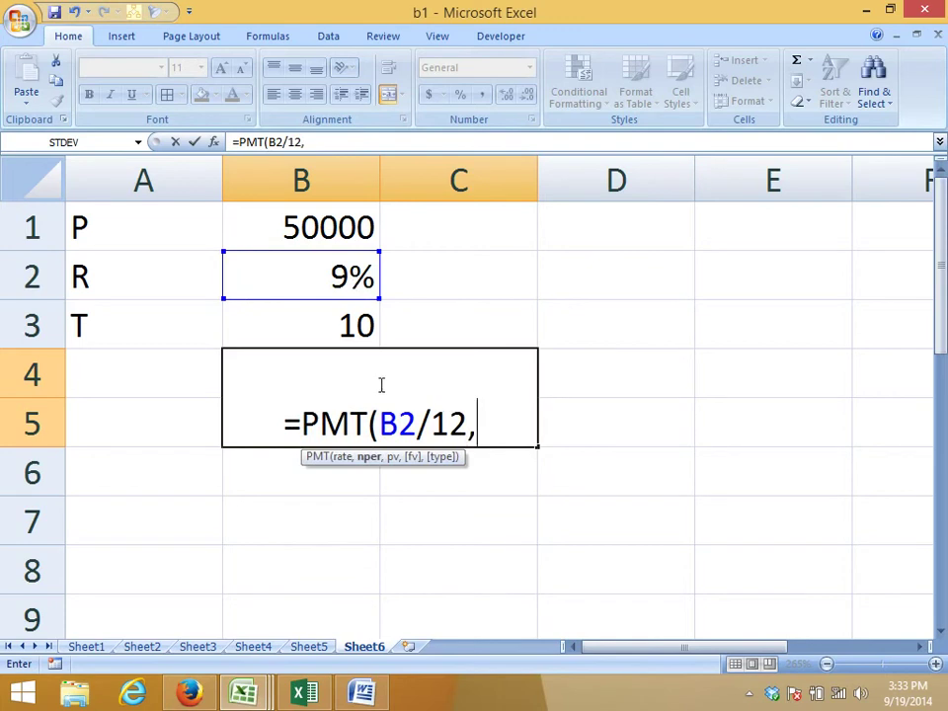
click(348, 328)
text(*)
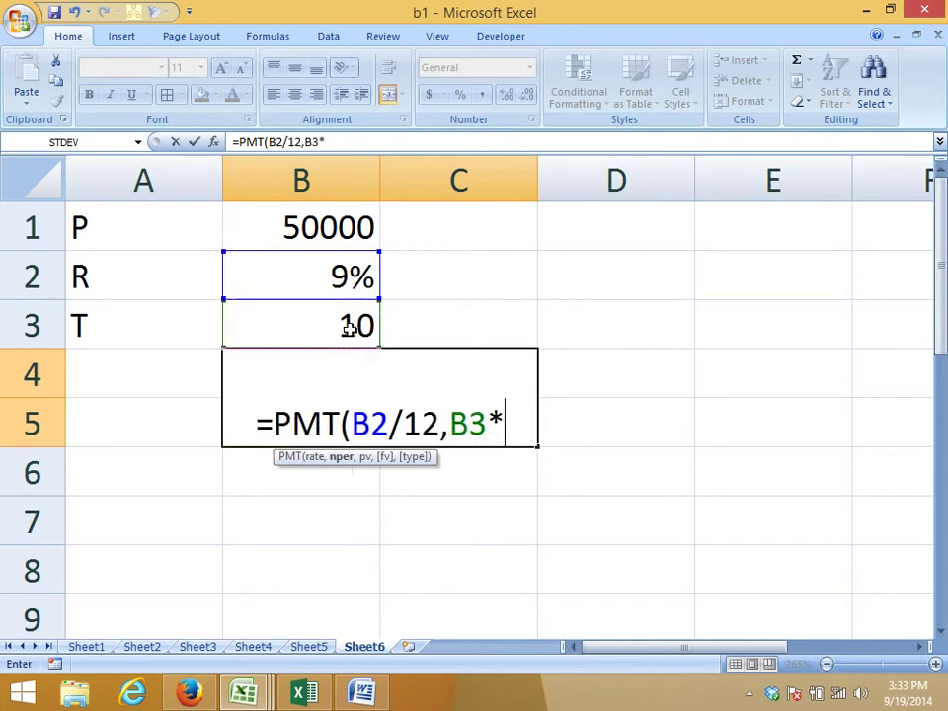
text(12,)
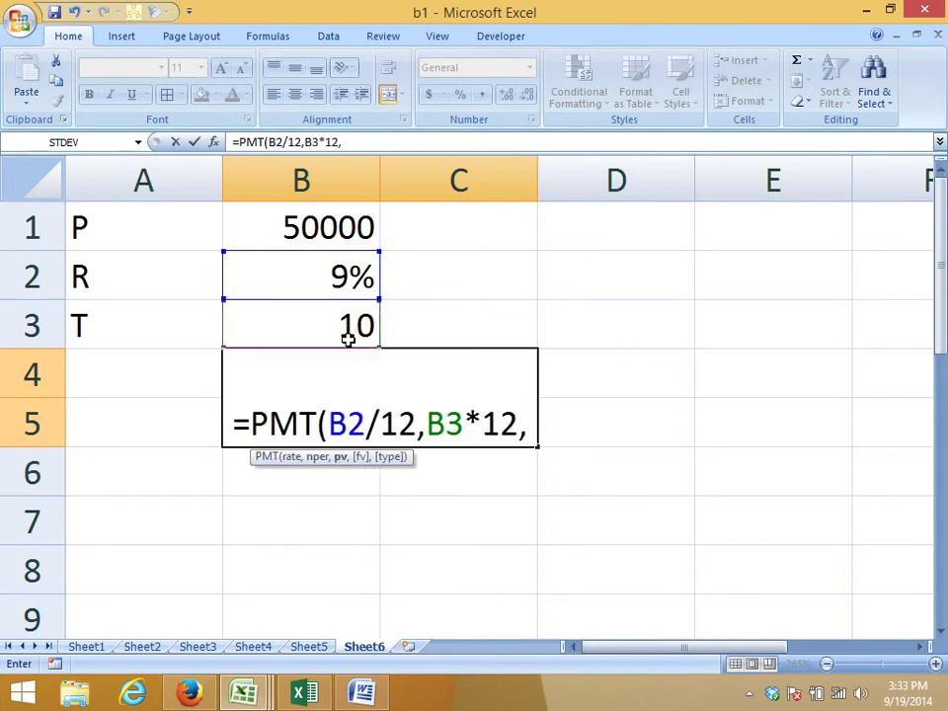
click(326, 227)
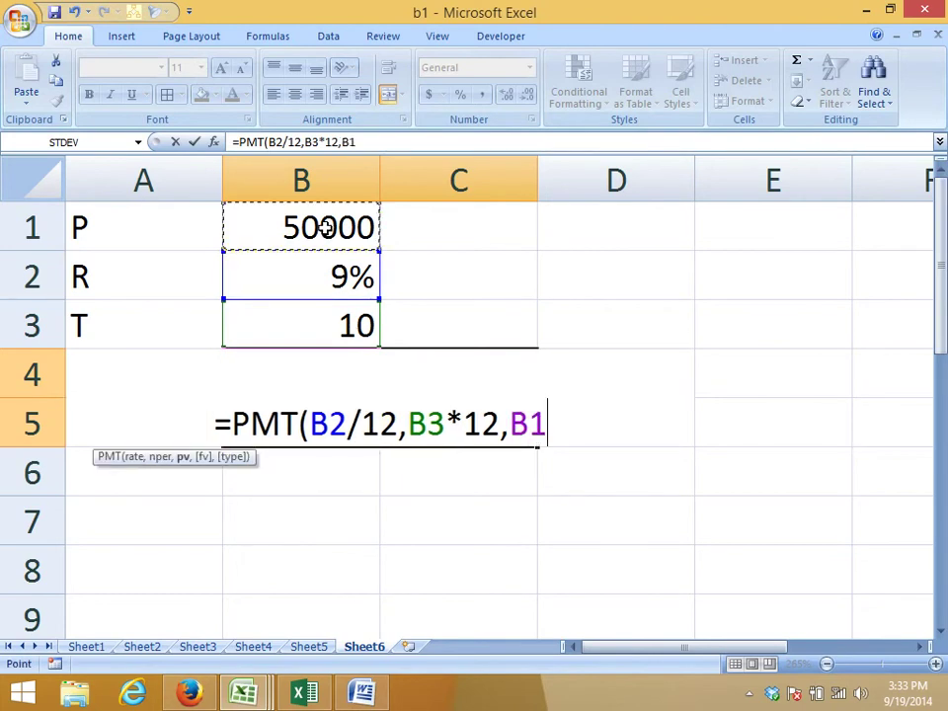
key(Return)
key(Up)
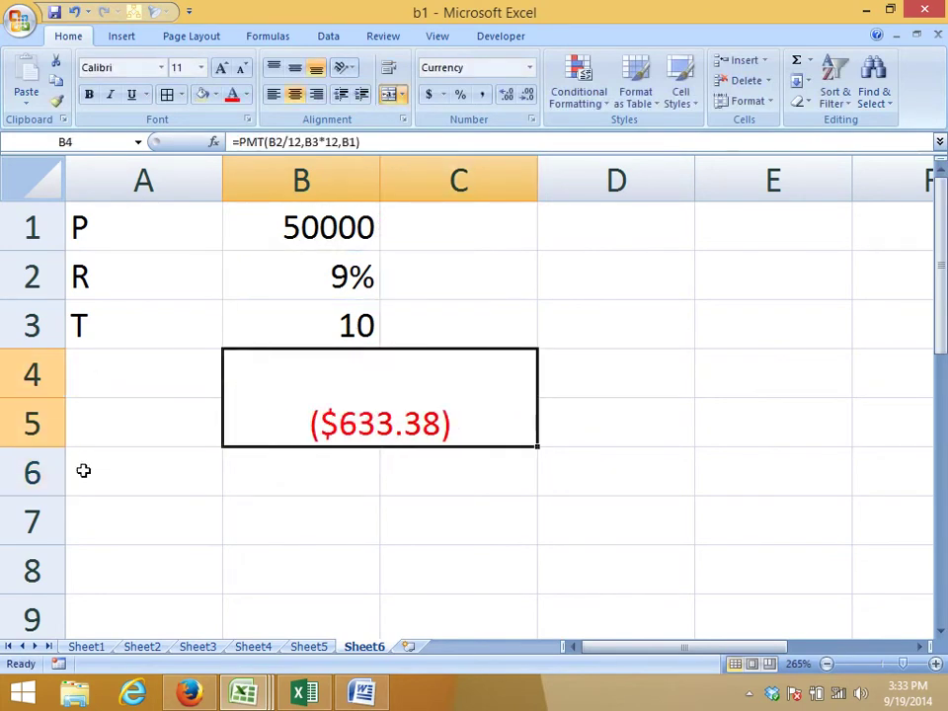
- Wrap the formula as =ABS(PMT(B2/12,B3*12,B1)) so the payment shows $633.38
double_click(281, 423)
click(225, 418)
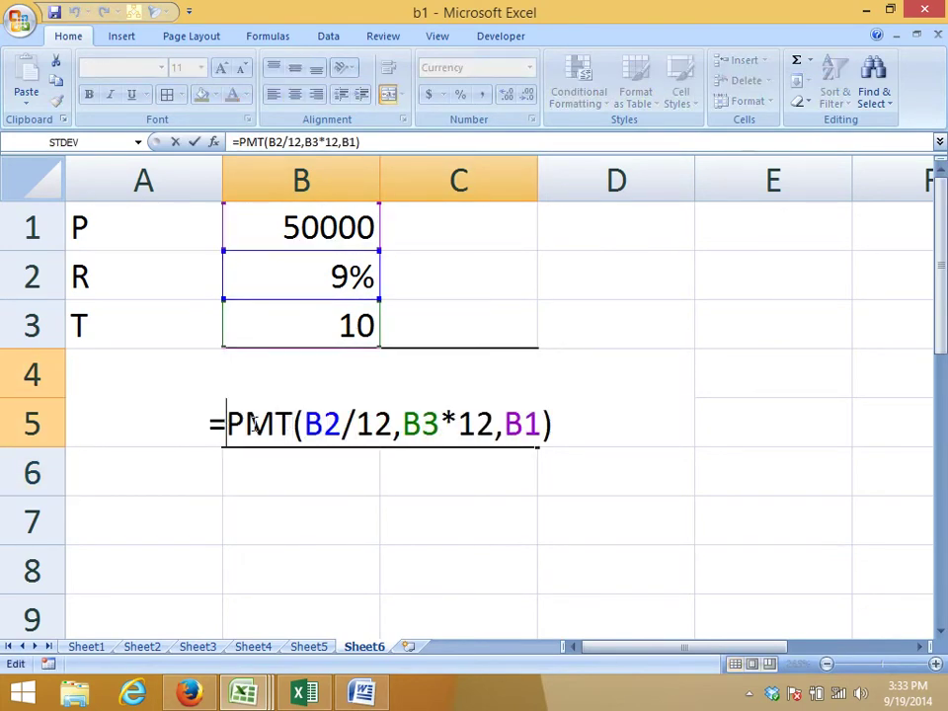
text(and)
key(BackSpace)
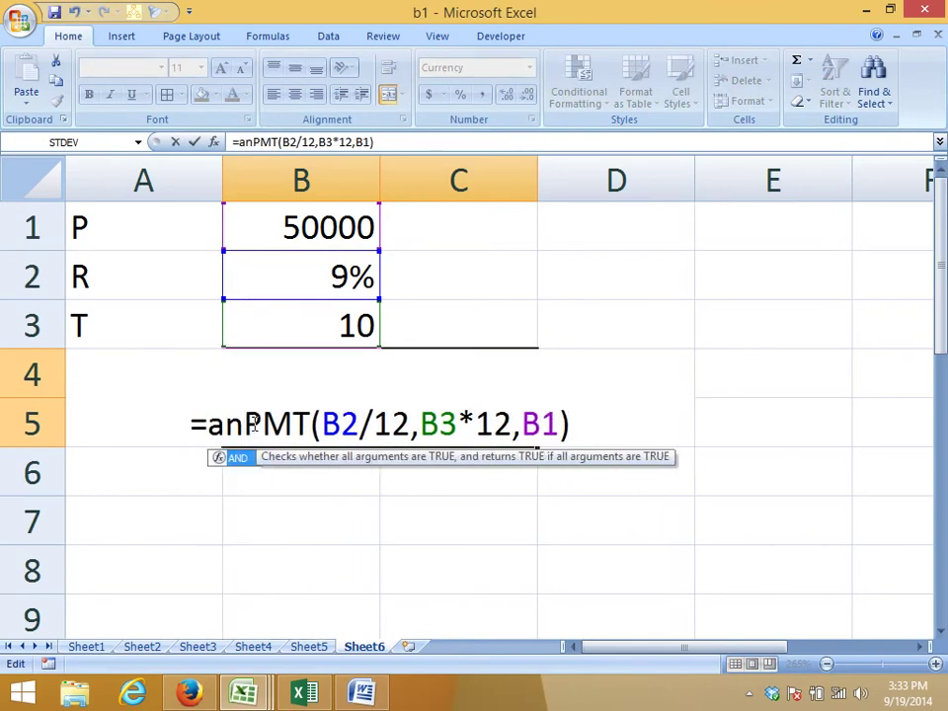
key(BackSpace)
text(bs)
key(Tab)
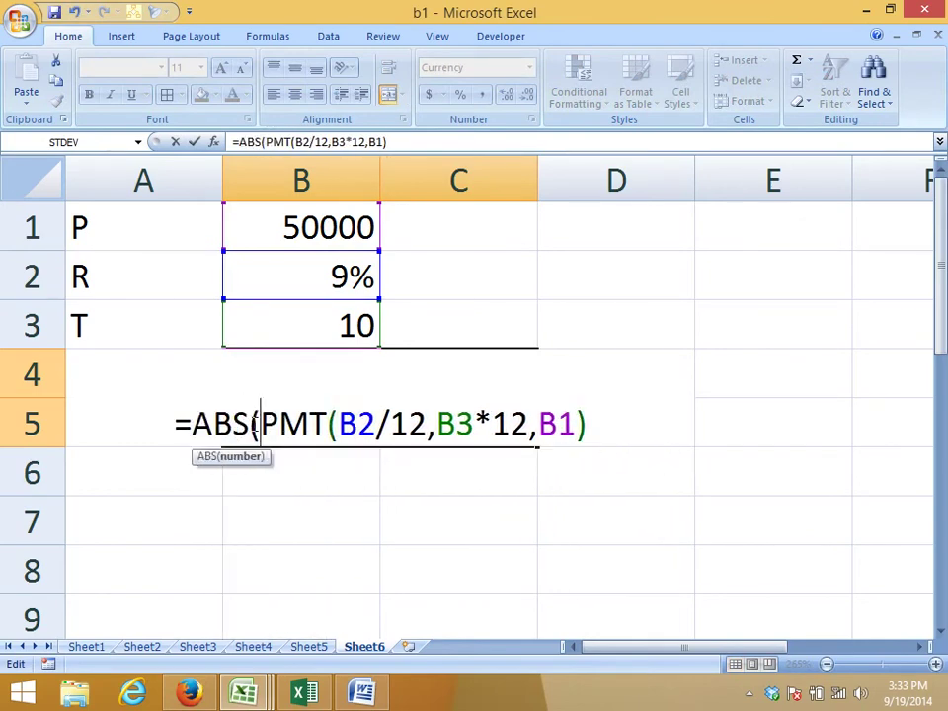
key(Return)
key(Return)
click(253, 423)
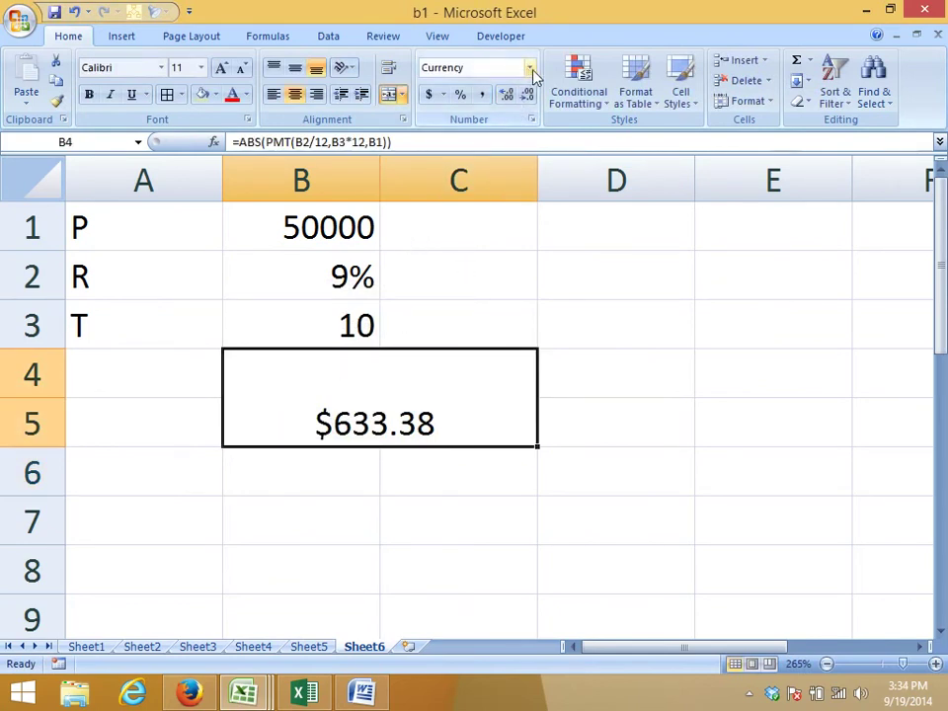
- Format the merged payment cell as Accounting with the ₹ English (India) symbol, showing ₹ 633.38
right_click(443, 396)
click(491, 326)
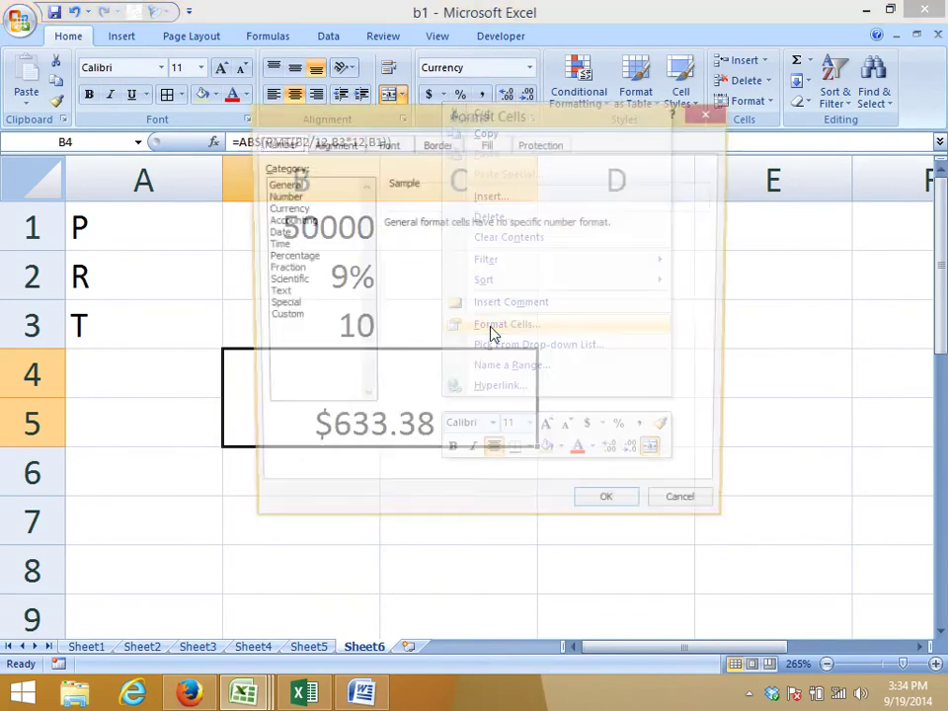
click(285, 221)
click(452, 247)
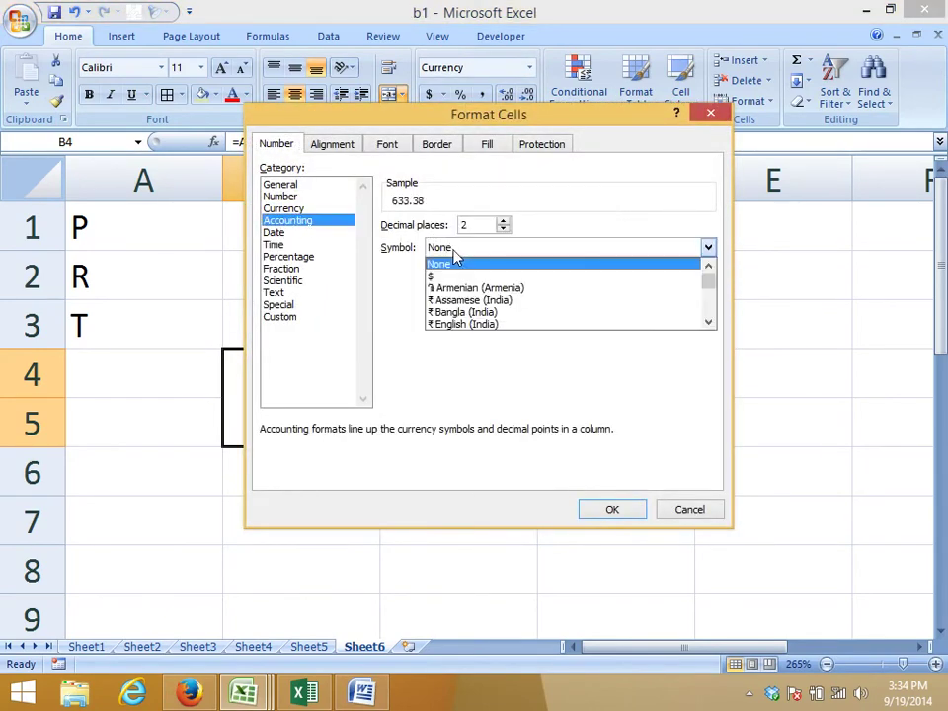
click(491, 325)
click(609, 511)
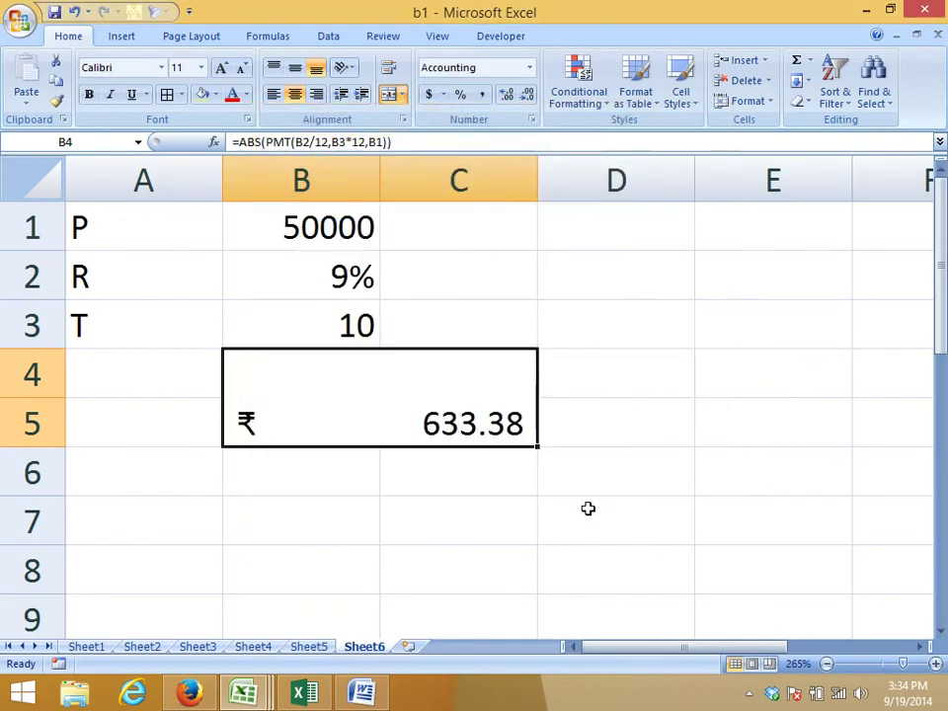
click(588, 508)
click(477, 426)
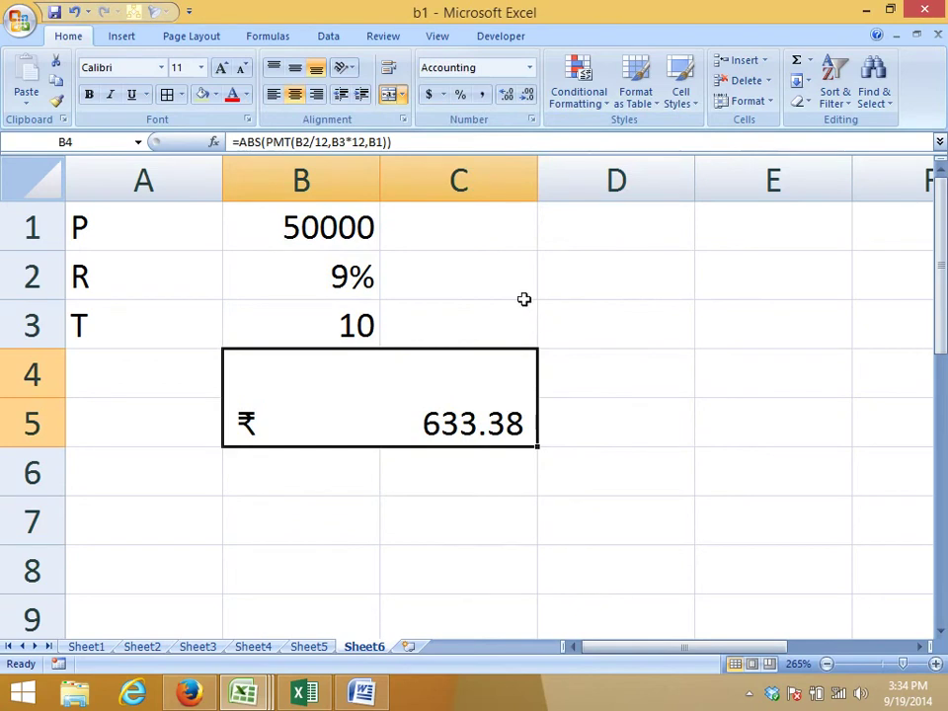
click(364, 283)
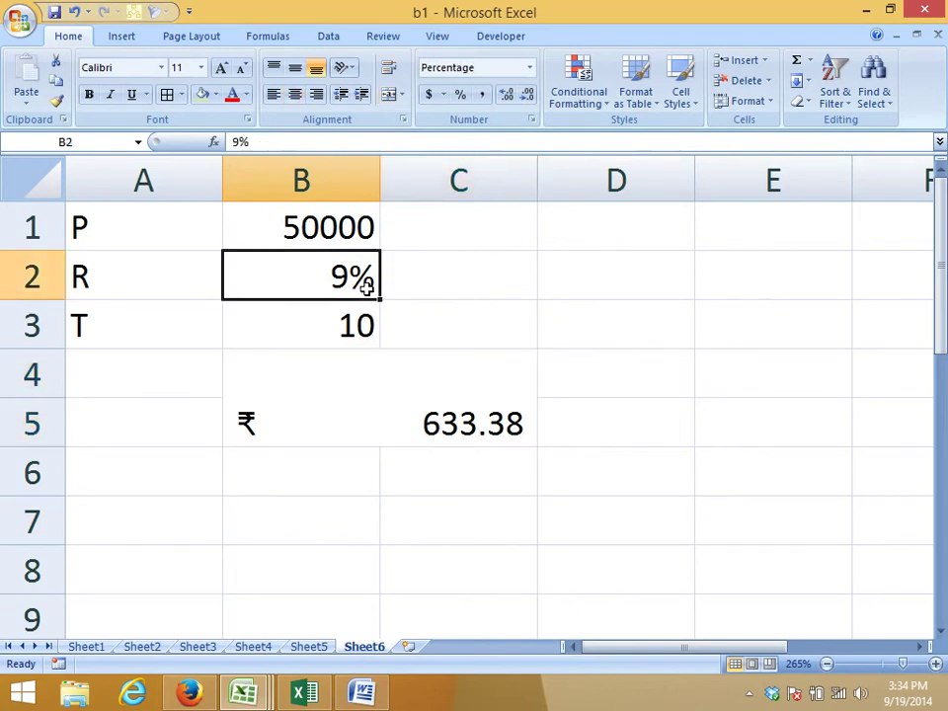
click(391, 237)
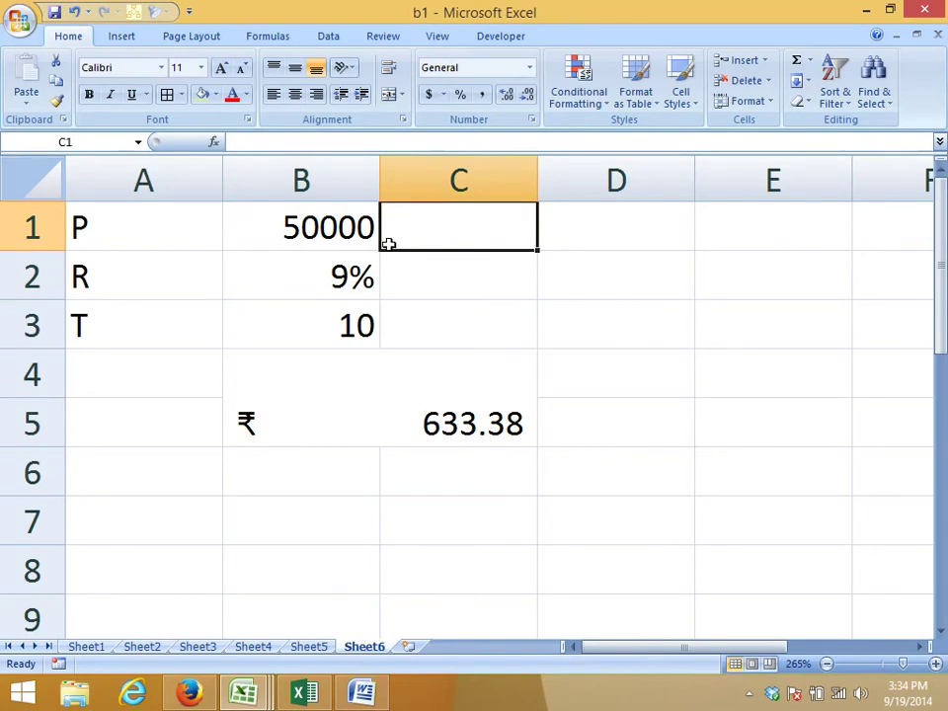
- Draw a Form Controls horizontal scroll bar across cells C1 to E1 on Sheet6
click(503, 37)
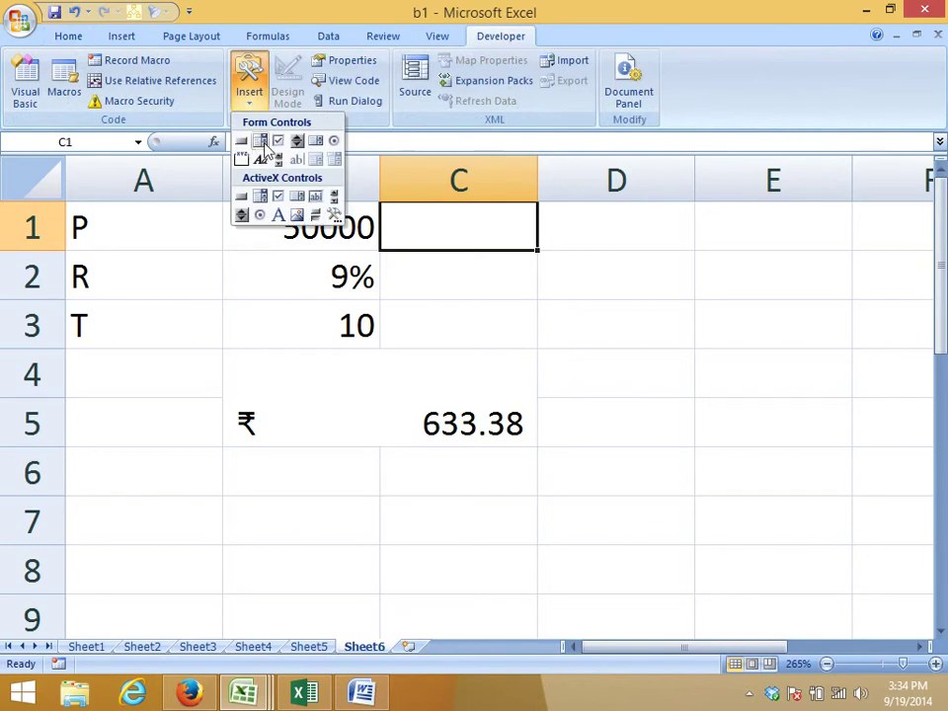
click(278, 159)
drag(405, 219, 411, 224)
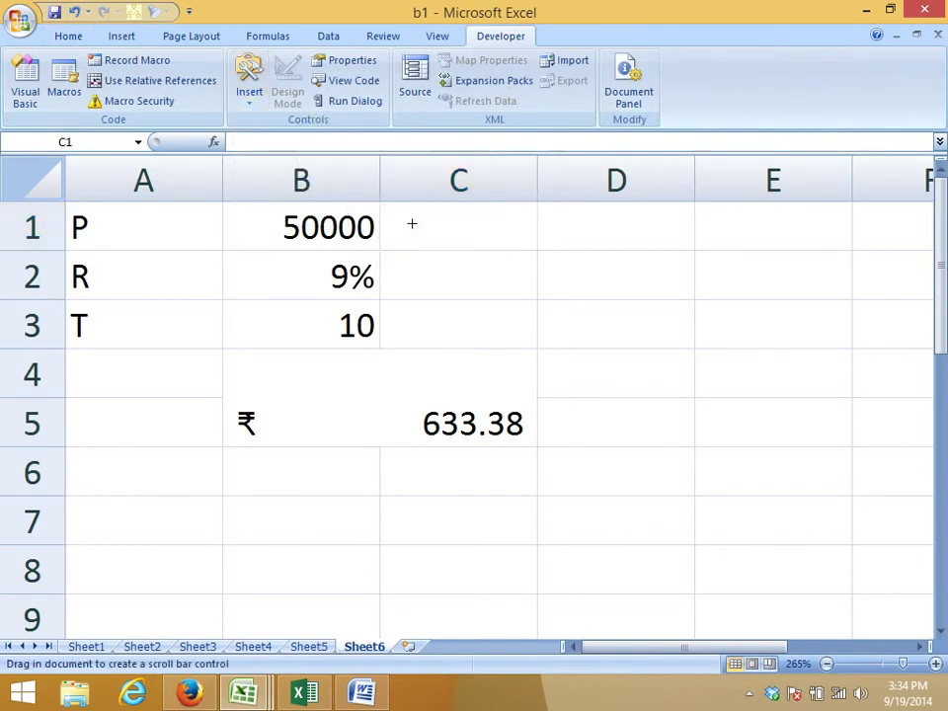
drag(731, 223, 811, 250)
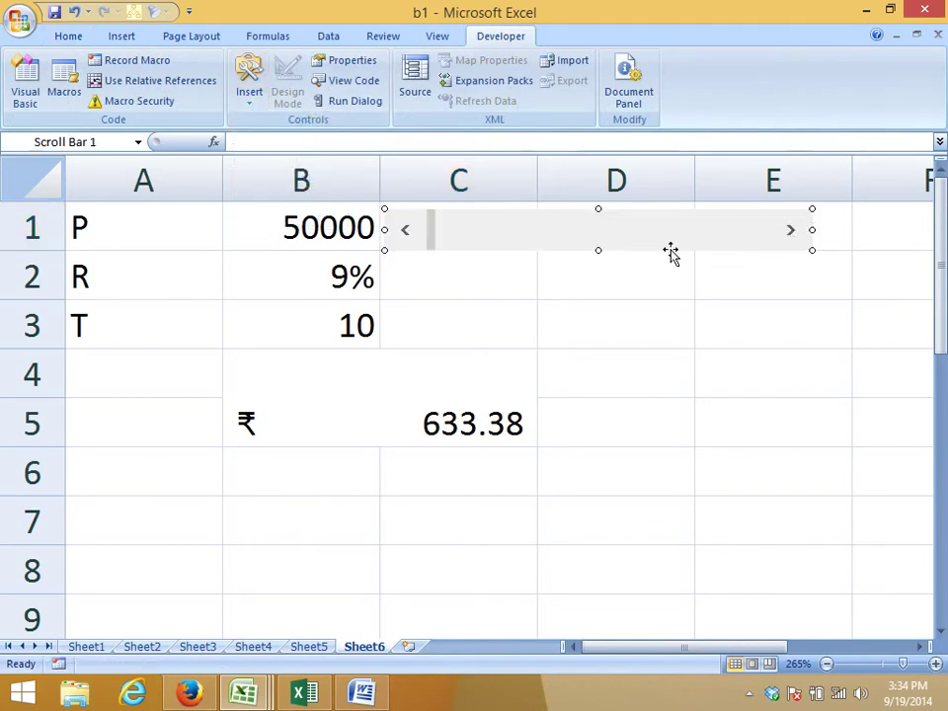
mouse_move(597, 250)
mouse_down()
mouse_move(598, 218)
mouse_move(596, 249)
mouse_up()
click(580, 283)
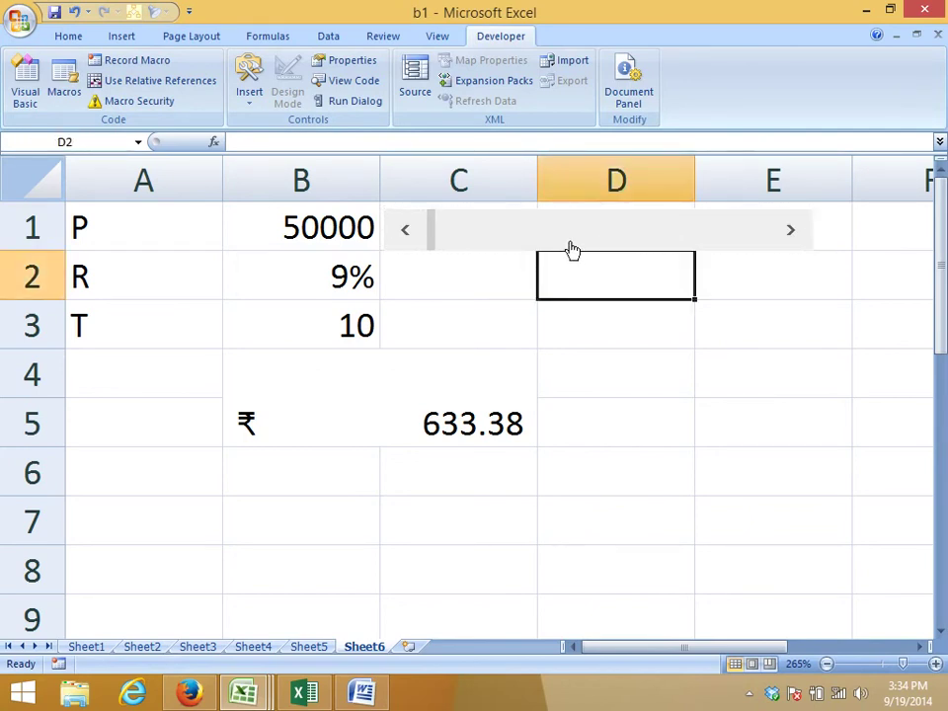
click(571, 247)
ctrl+click(538, 231)
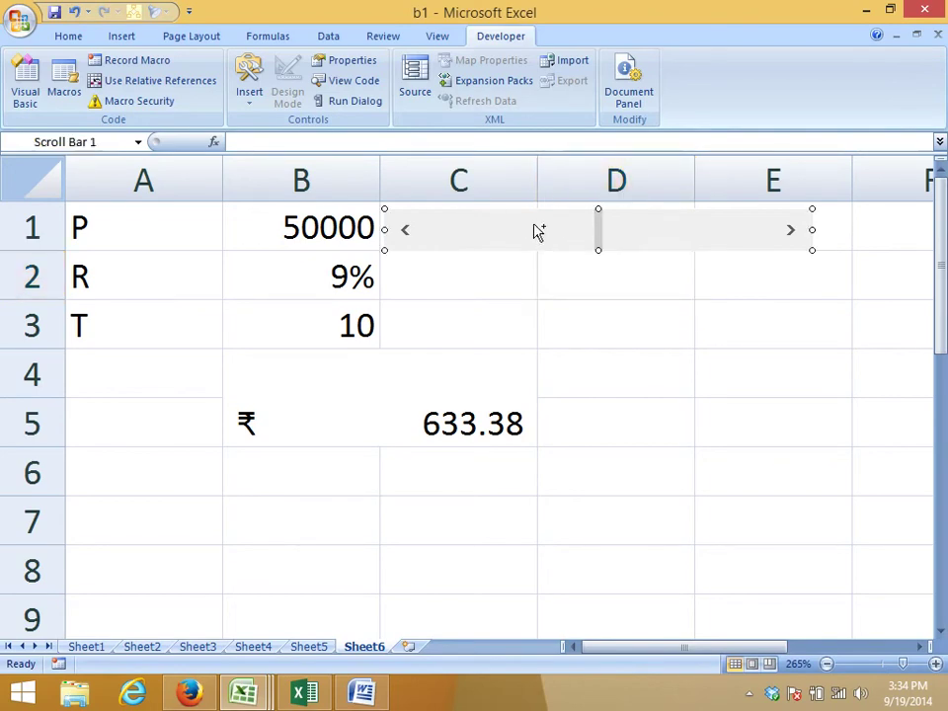
- Open Format Control for the scroll bar and look through its tabs before returning to Control
drag(538, 231, 533, 227)
right_click(533, 226)
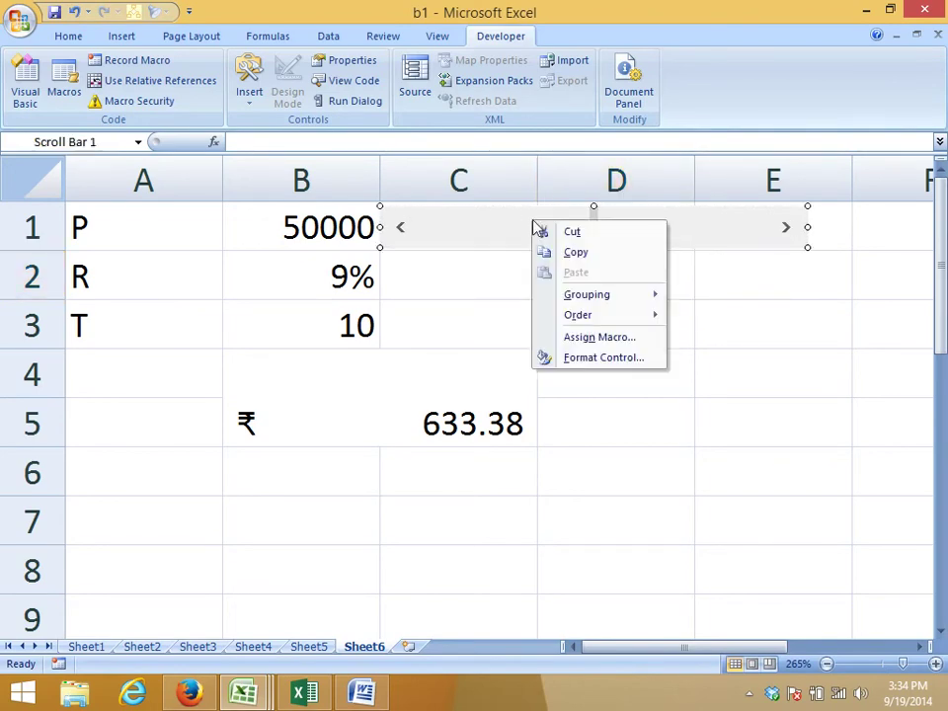
click(588, 357)
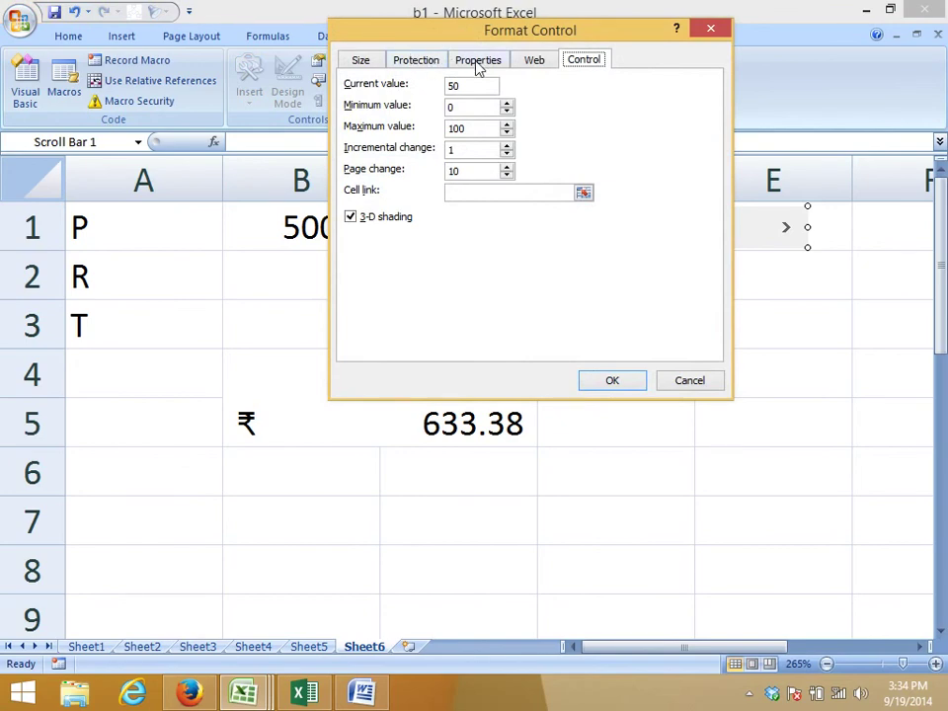
drag(477, 37, 661, 123)
click(550, 150)
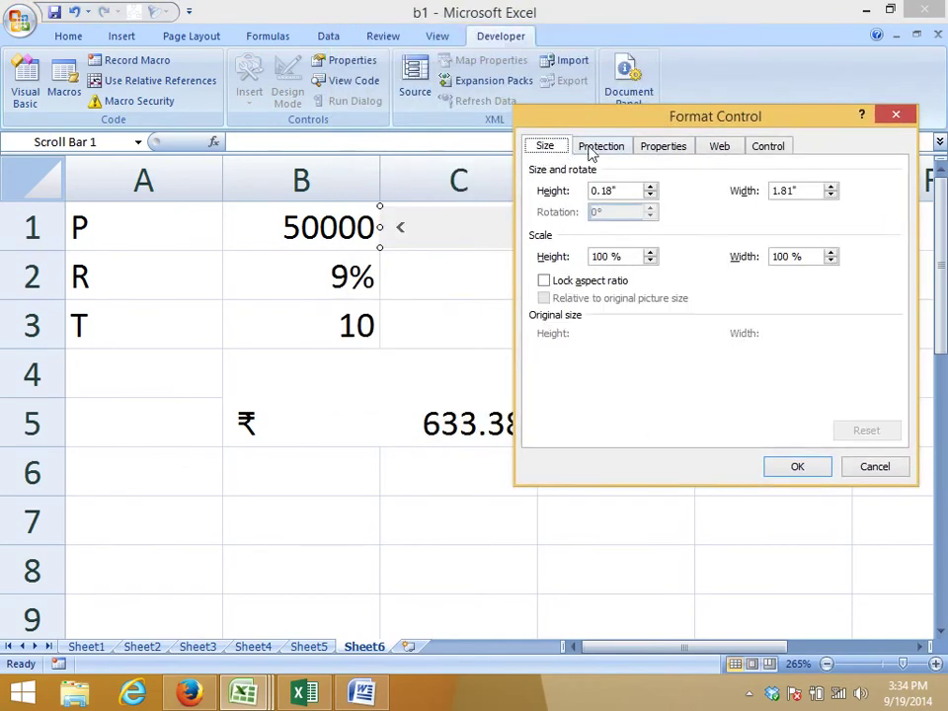
click(593, 152)
click(654, 149)
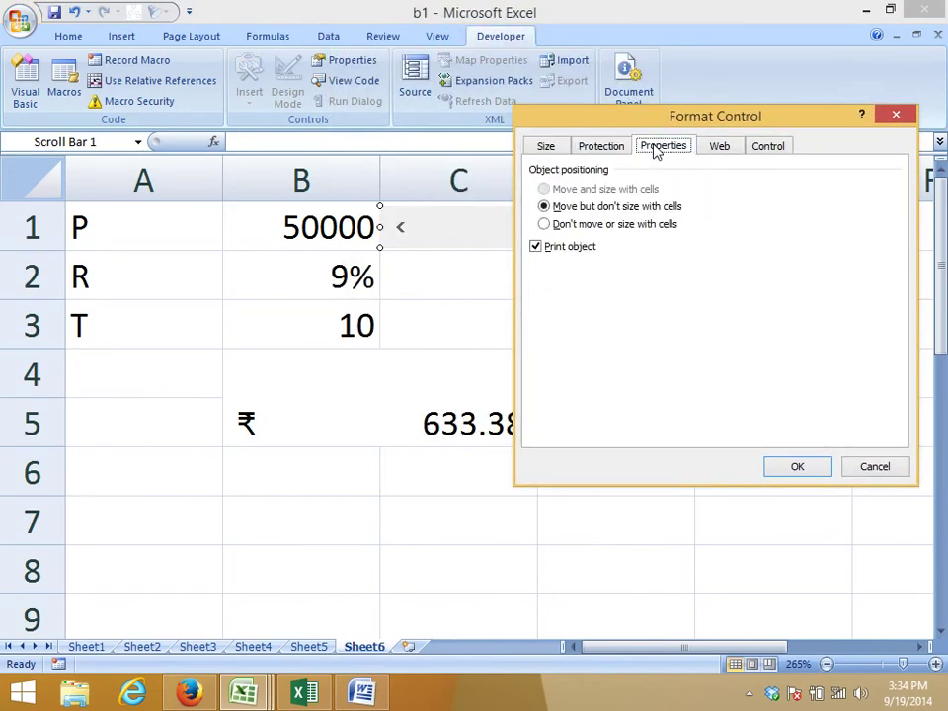
click(730, 148)
click(784, 148)
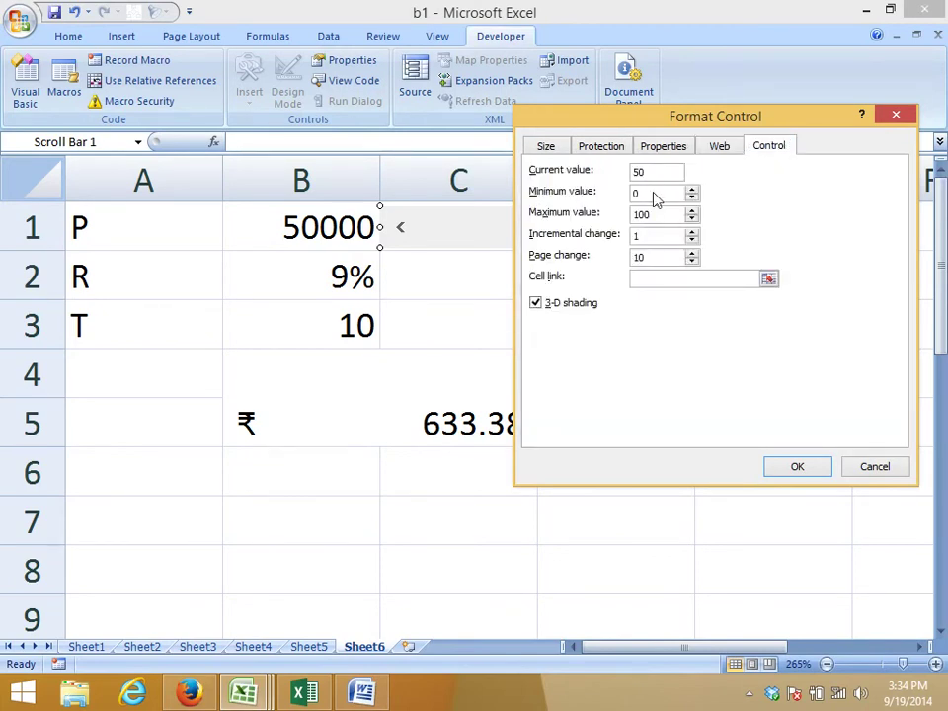
- Enter a maximum value, set the cell link to B1, and apply, dismissing the out-of-range warning
double_click(634, 192)
click(668, 215)
drag(648, 217, 615, 217)
text(000000000)
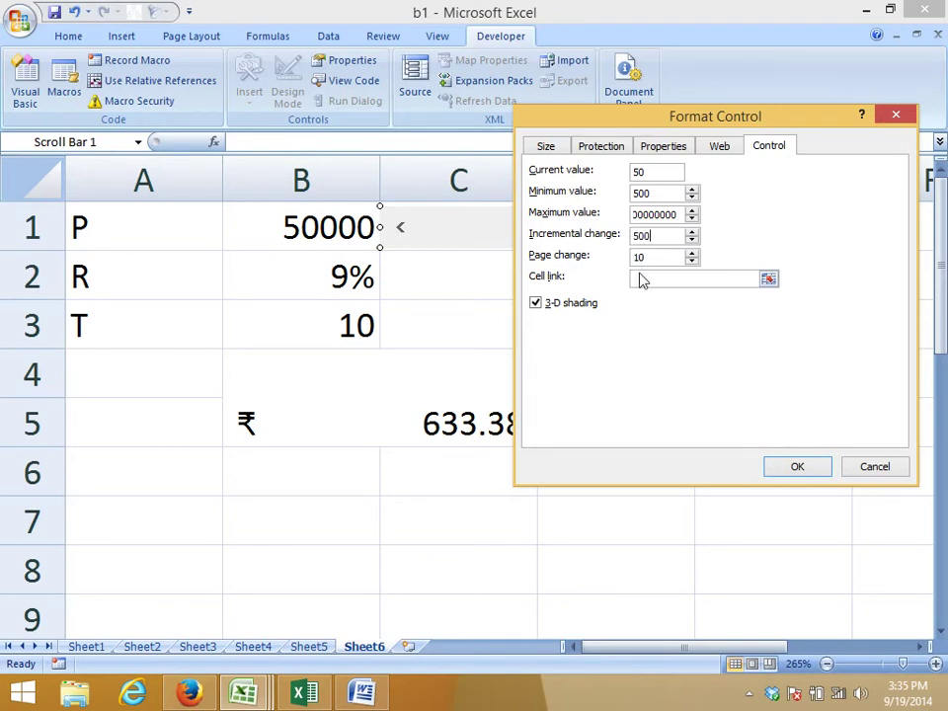
click(638, 277)
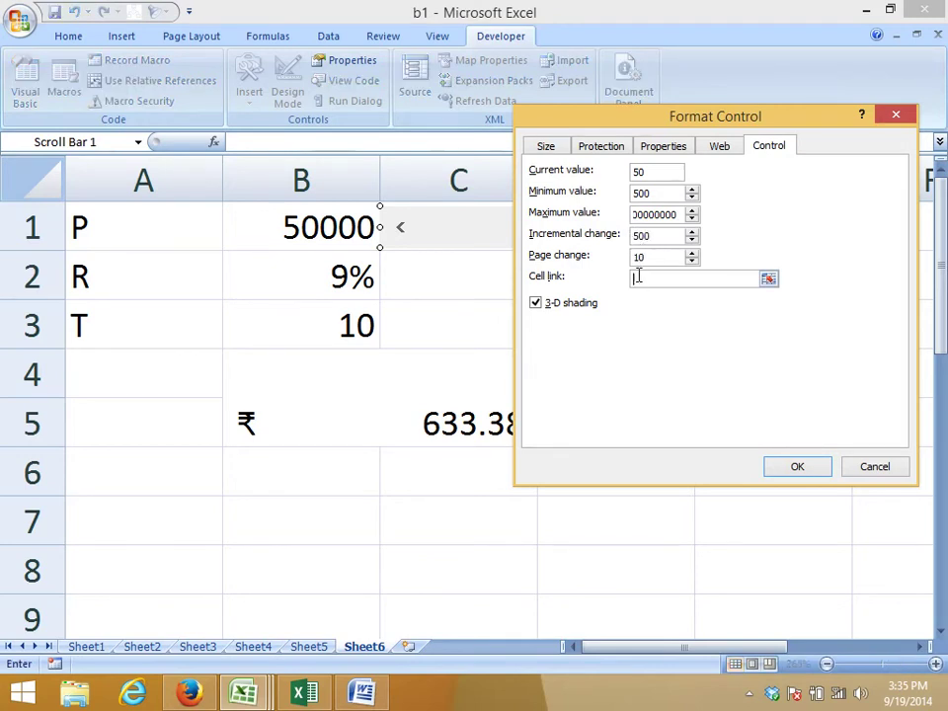
click(296, 231)
click(802, 473)
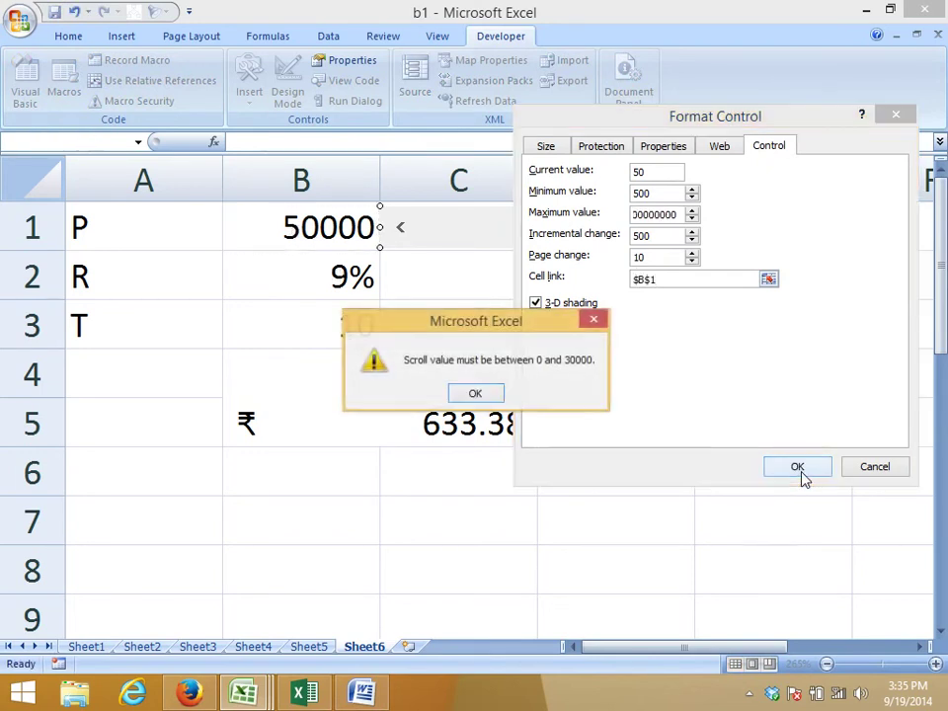
click(482, 395)
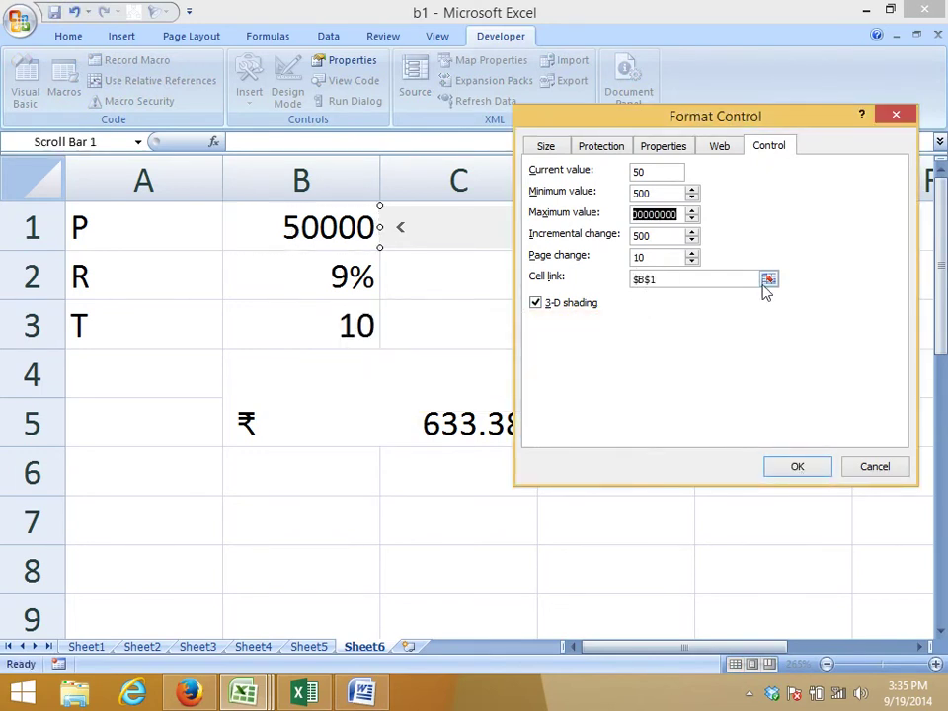
- Correct the scroll bar to minimum 1, maximum 30000, incremental change 1, and apply
key(End)
key(BackSpace)
key(BackSpace)
key(BackSpace)
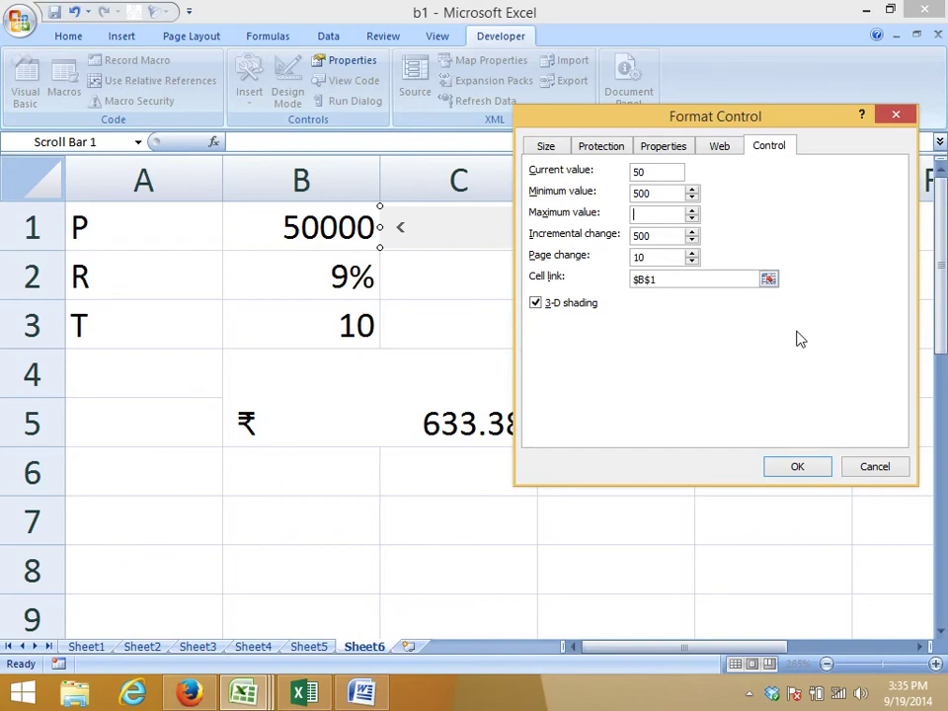
drag(665, 194, 632, 195)
text(1)
text(30000)
drag(651, 237, 626, 237)
text(1)
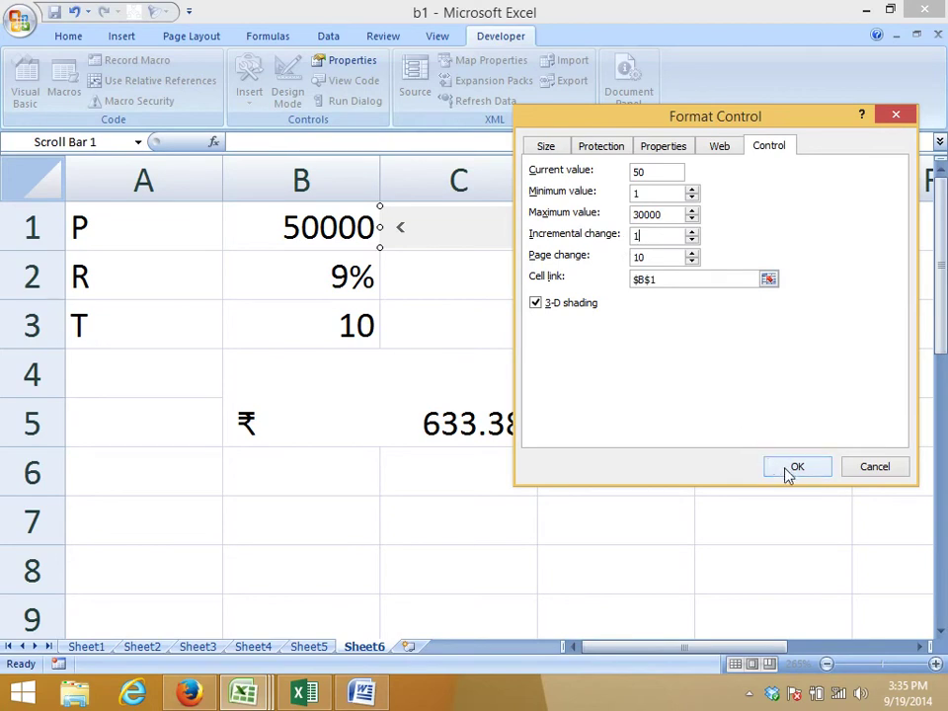
click(792, 470)
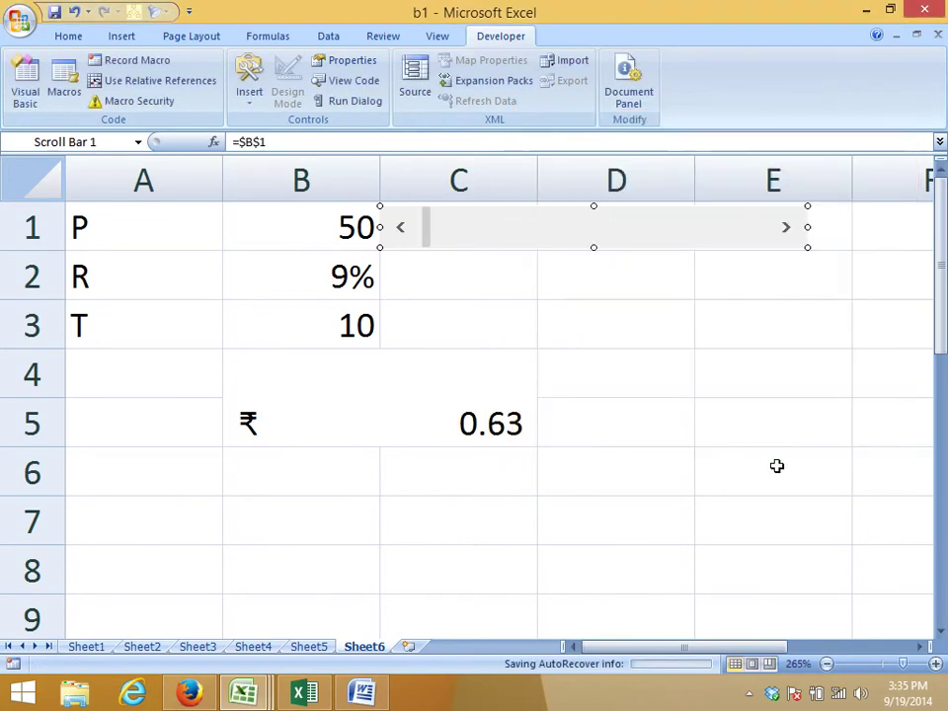
- Change the scroll bar's cell link from $B$1 to $A$4
right_click(510, 230)
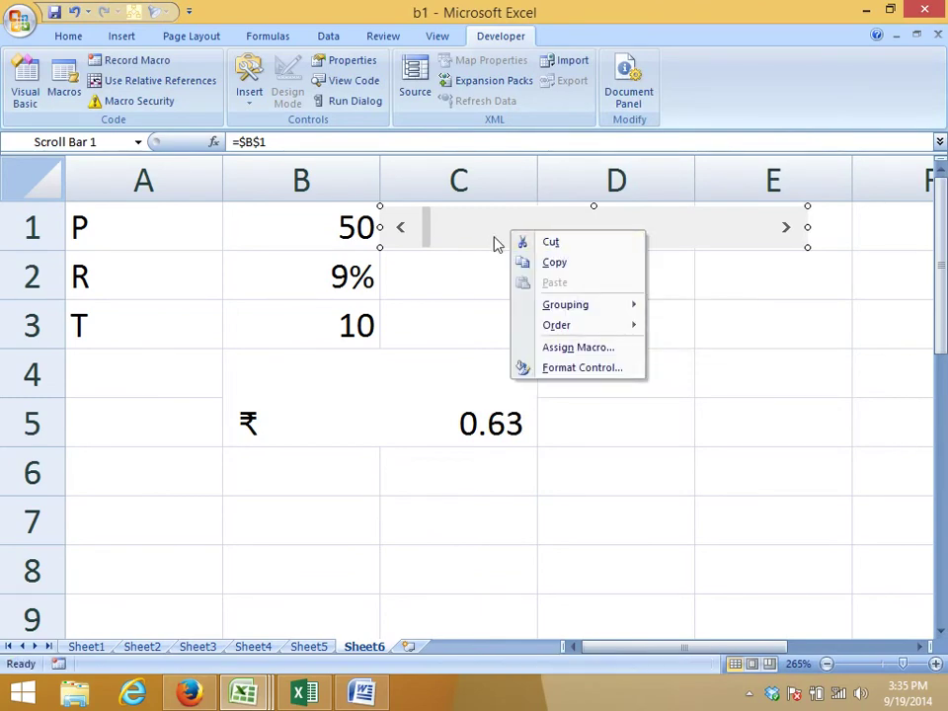
click(582, 367)
drag(452, 203, 400, 205)
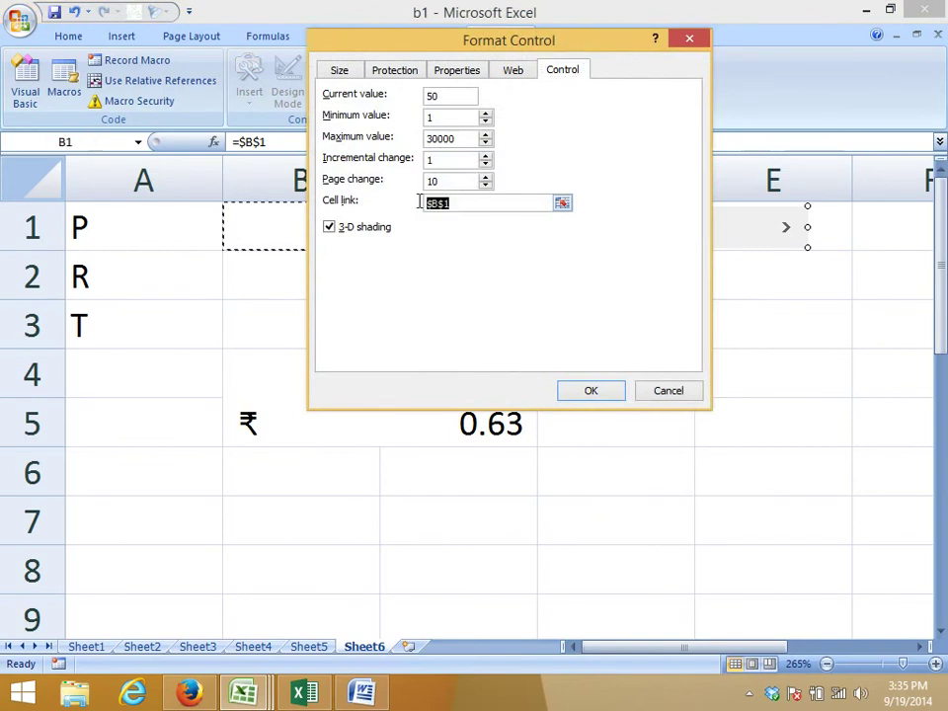
key(BackSpace)
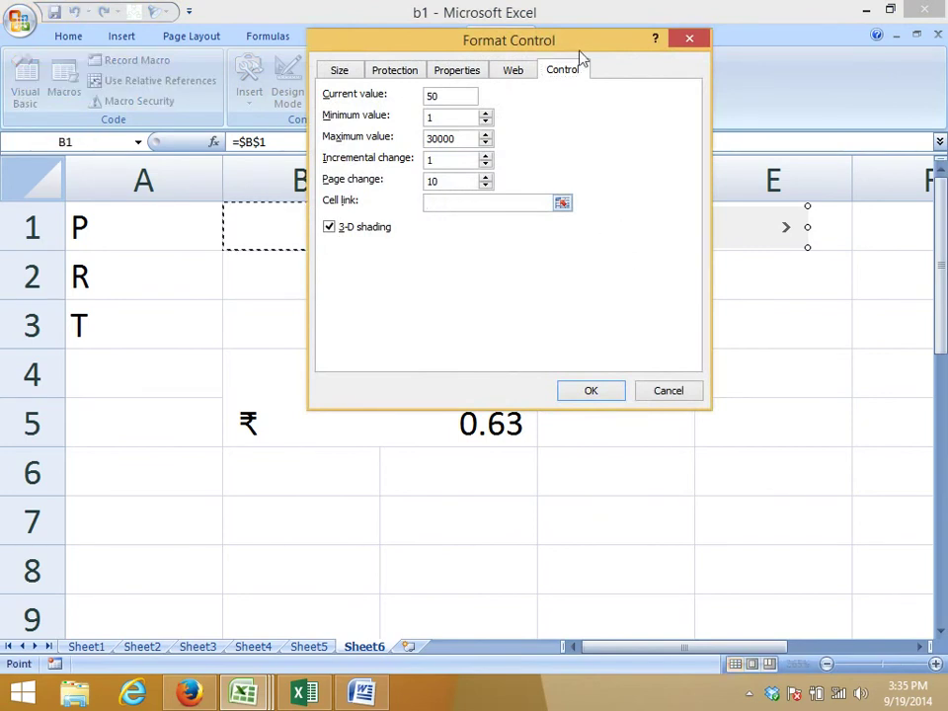
mouse_move(581, 53)
mouse_down()
mouse_move(776, 13)
mouse_move(778, 29)
mouse_up()
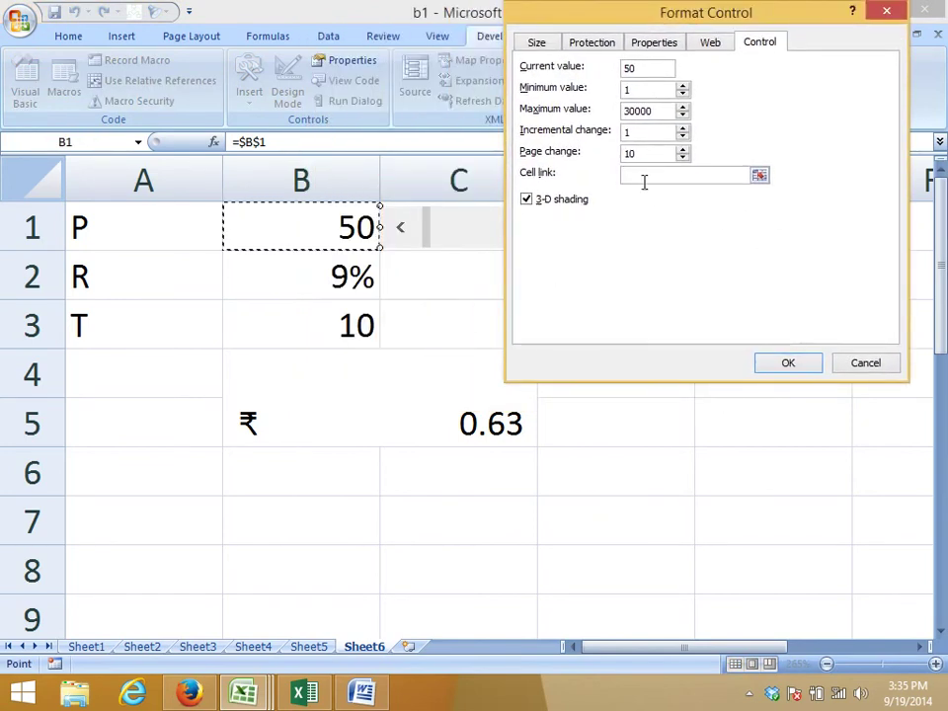
click(307, 365)
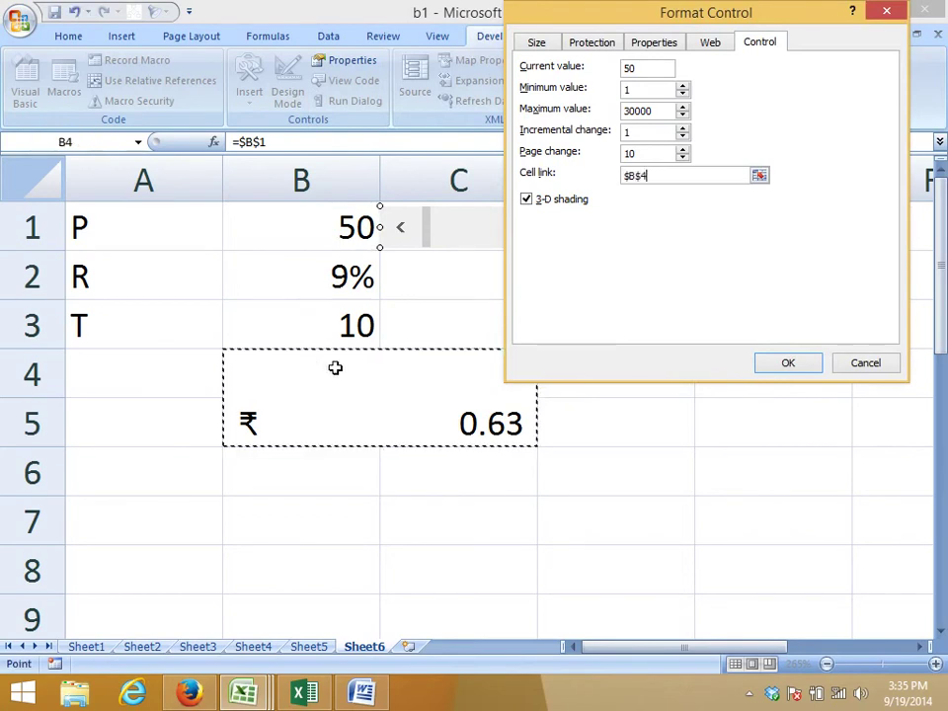
click(88, 368)
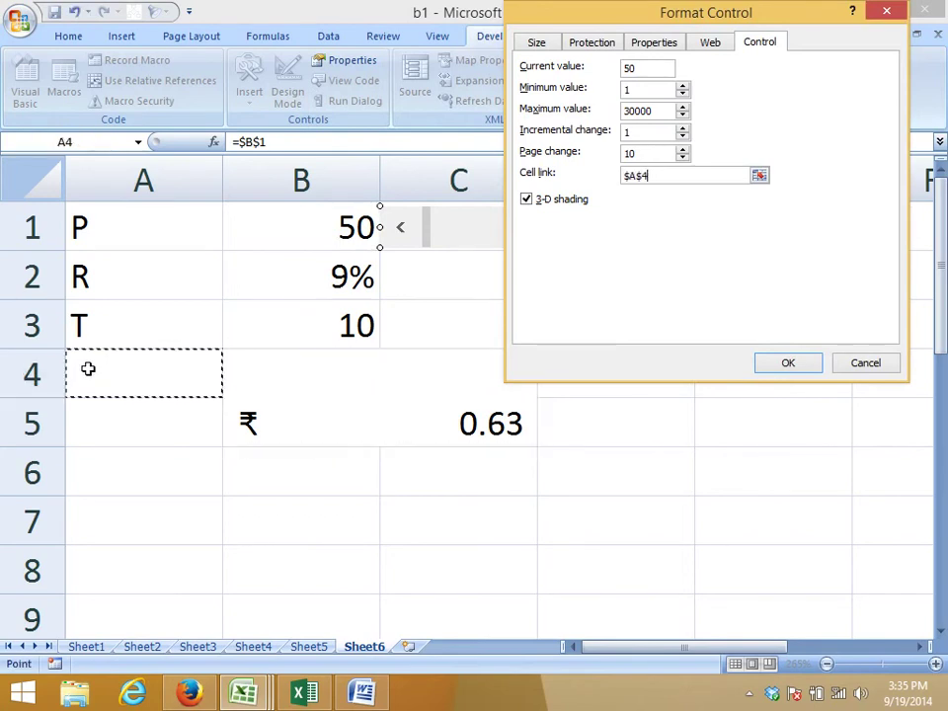
click(778, 366)
- Test the scroll arrows to raise and lower the value in A4
click(744, 440)
click(776, 229)
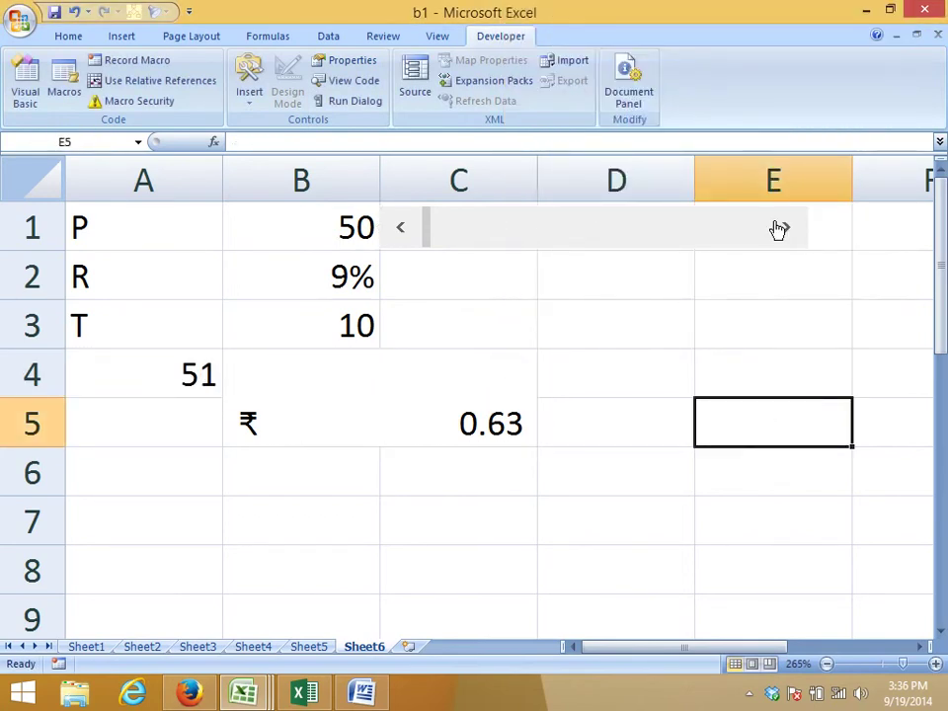
click(411, 229)
drag(440, 241, 425, 237)
- Edit the ABS(PMT) payment formula so its principal becomes B1+A4*500
click(458, 416)
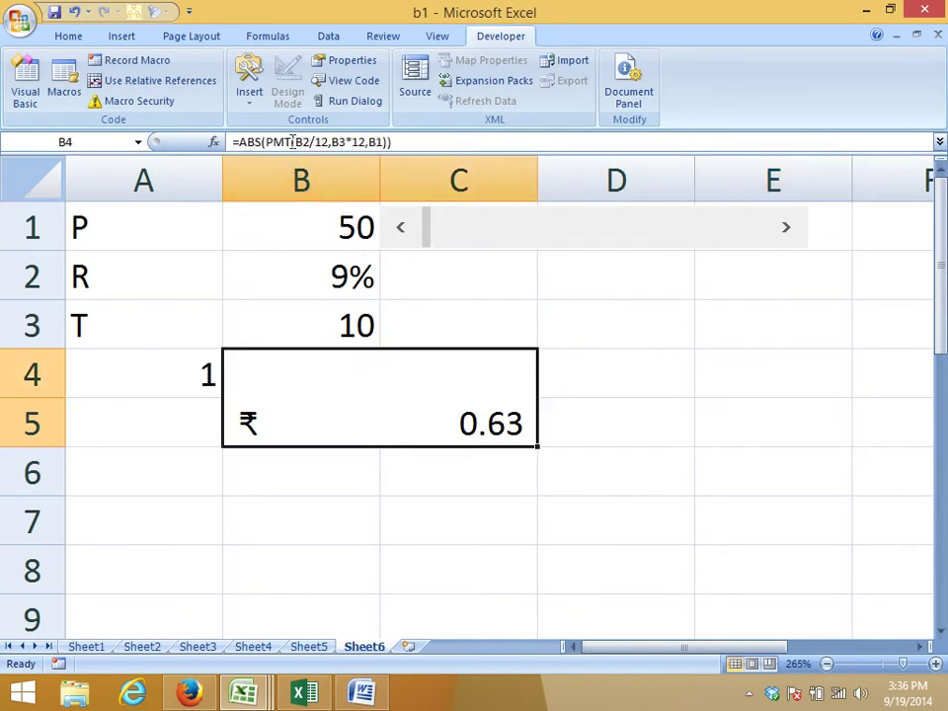
click(374, 143)
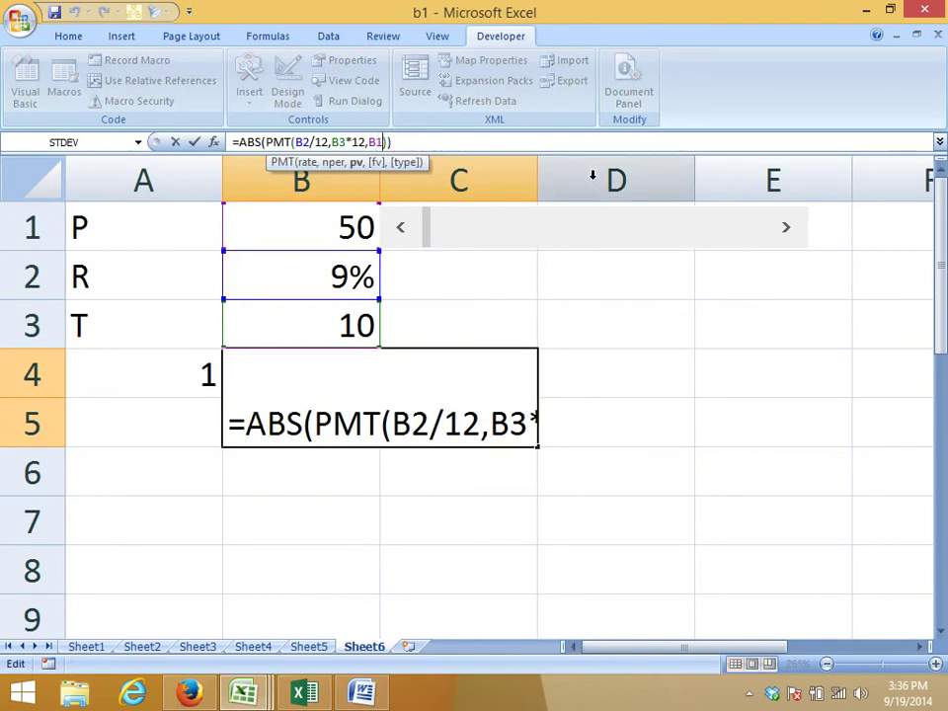
key(End)
text(+)
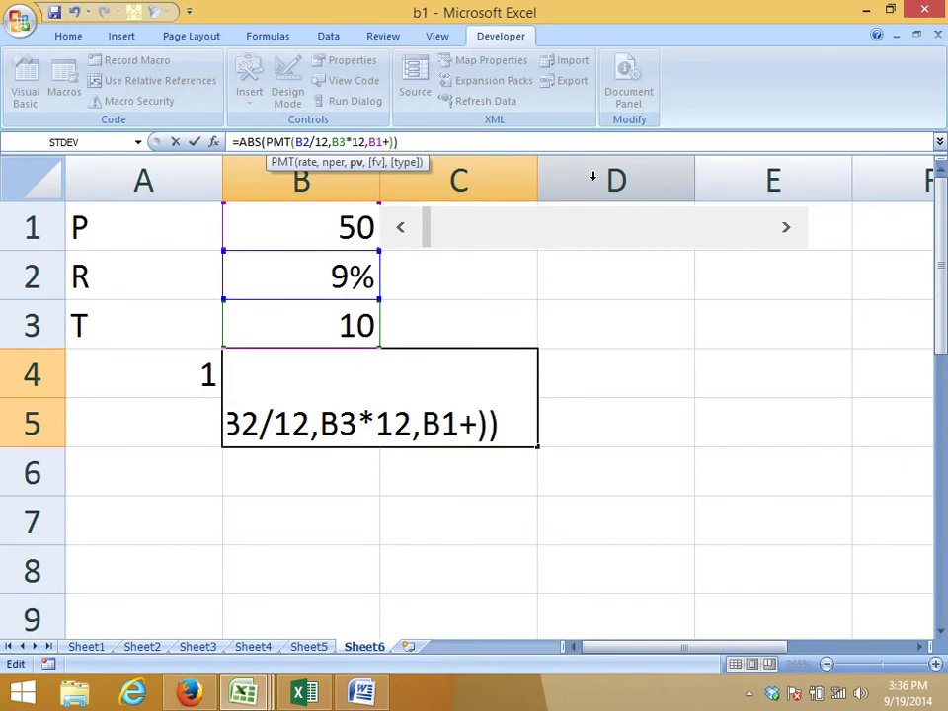
click(190, 379)
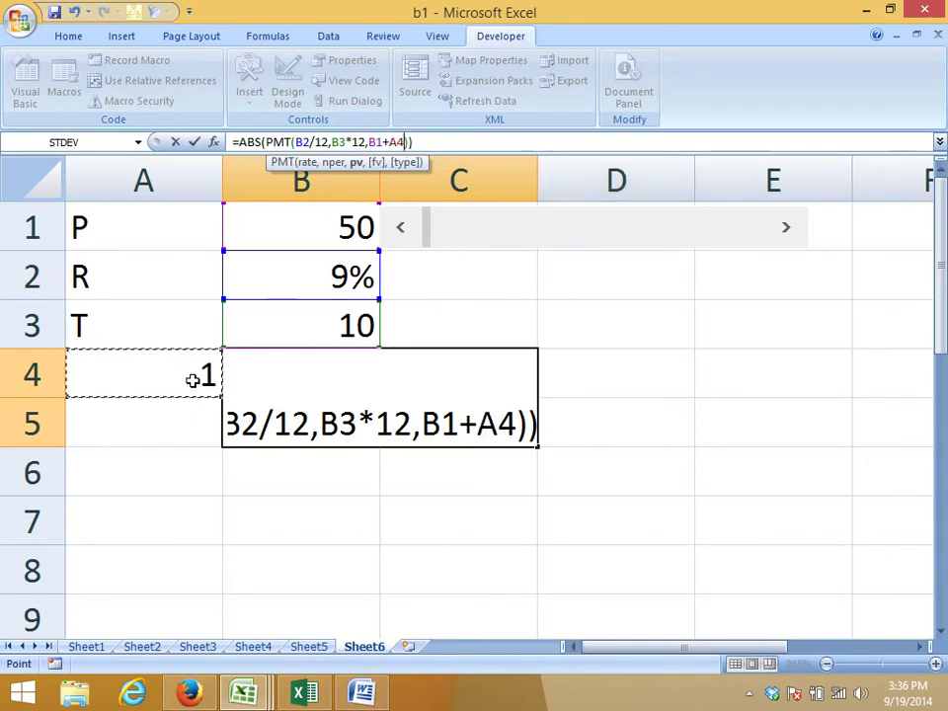
text(*500)
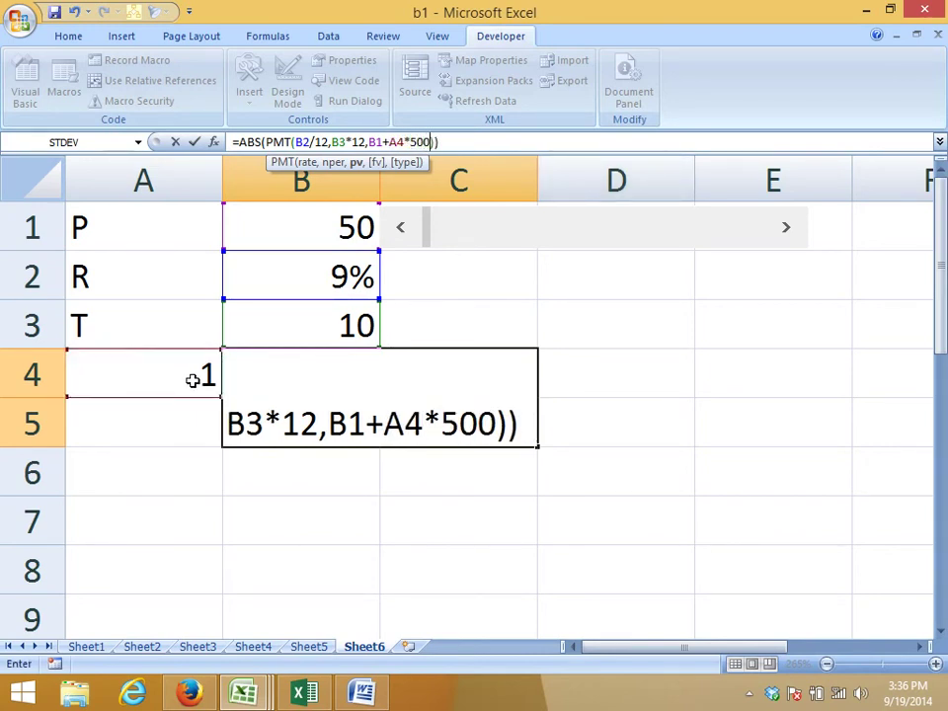
key(Return)
- Change the principal in B1 to 50000, making the payment 639.71
key(Up)
key(Up)
key(Right)
key(Right)
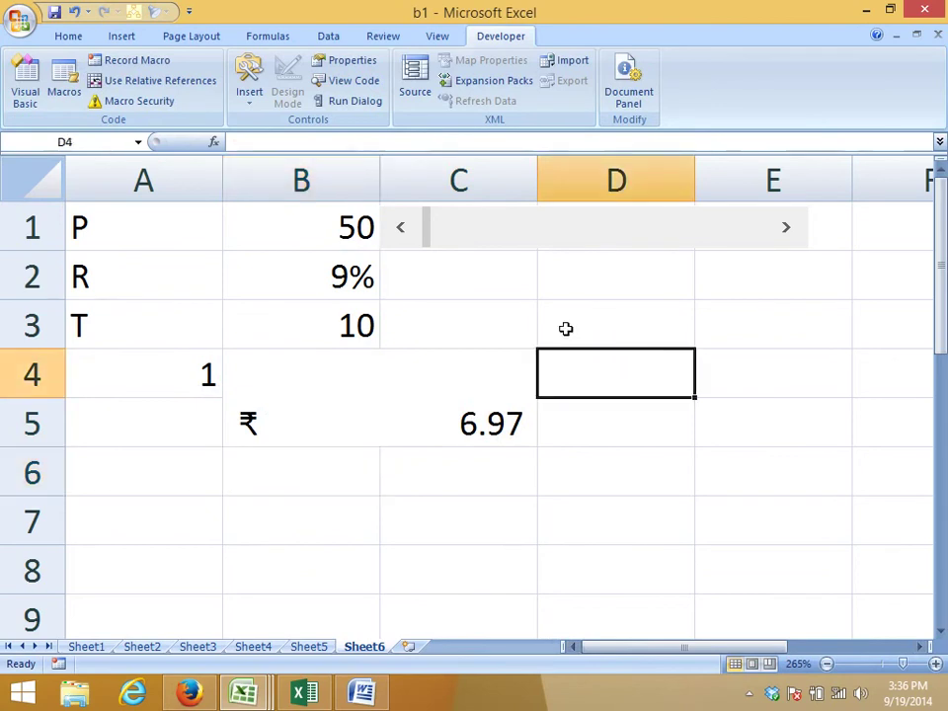
click(339, 222)
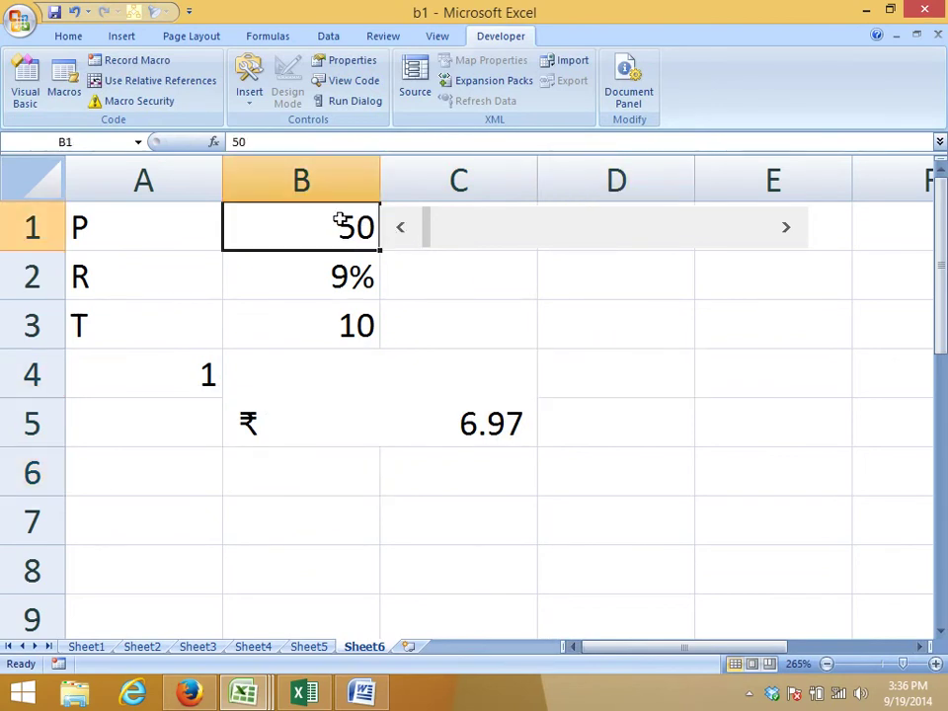
text(5000)
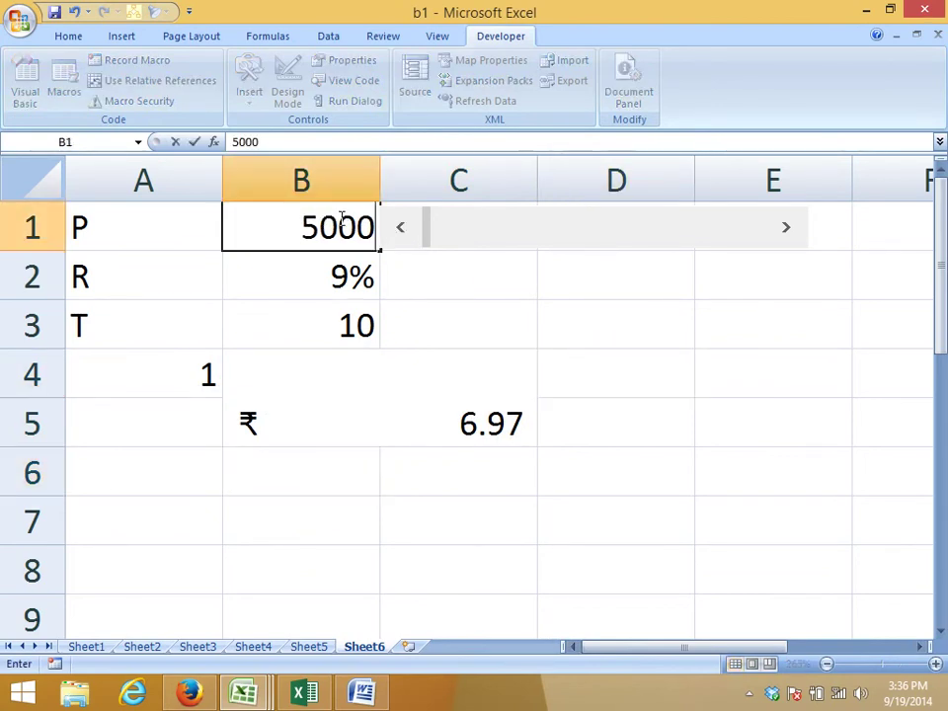
text(0)
key(Return)
- Step the A4 count up repeatedly with the scroll bar's right arrow
click(779, 321)
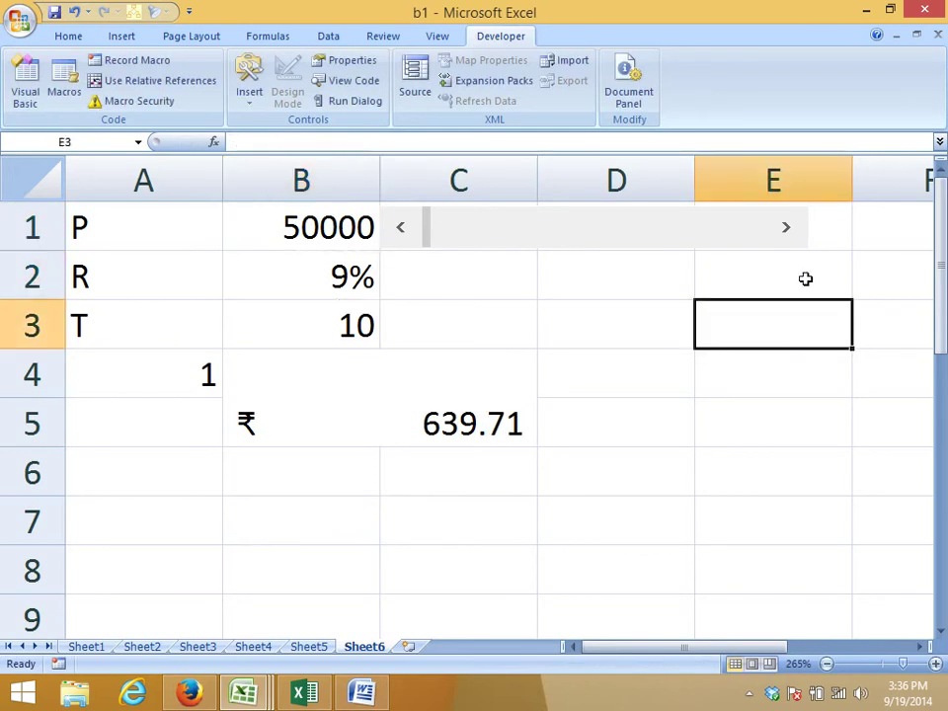
click(786, 231)
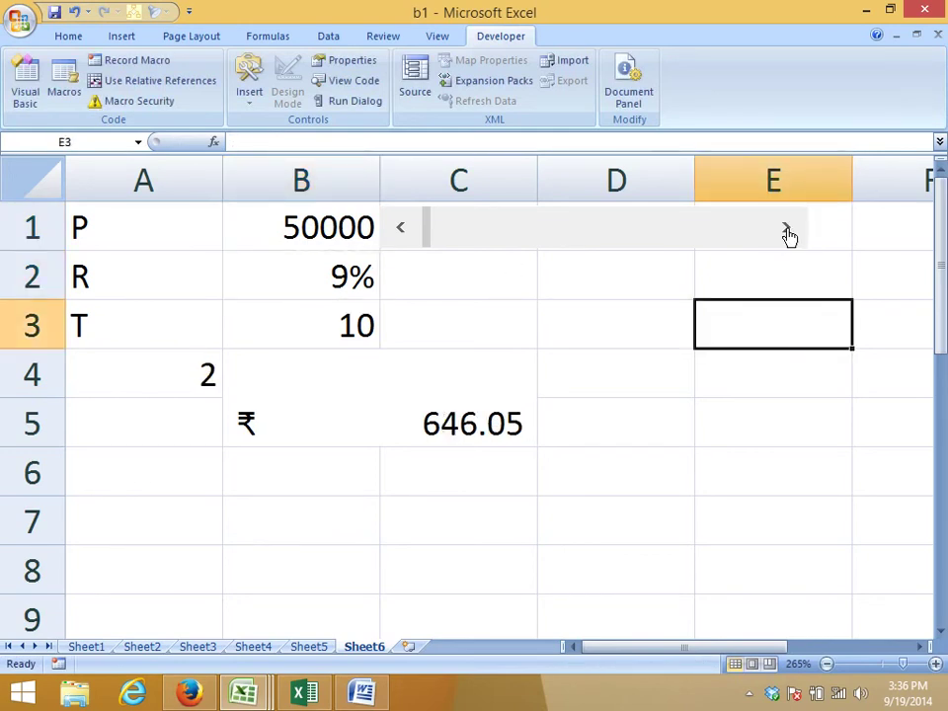
click(787, 231)
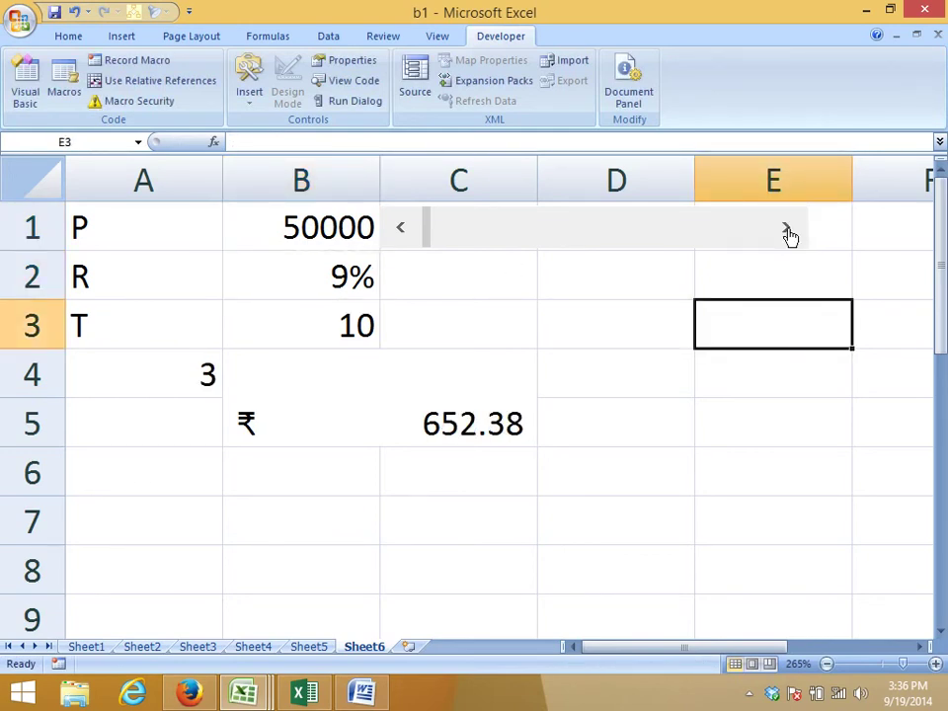
click(786, 231)
click(786, 231)
click(786, 231)
double_click(787, 231)
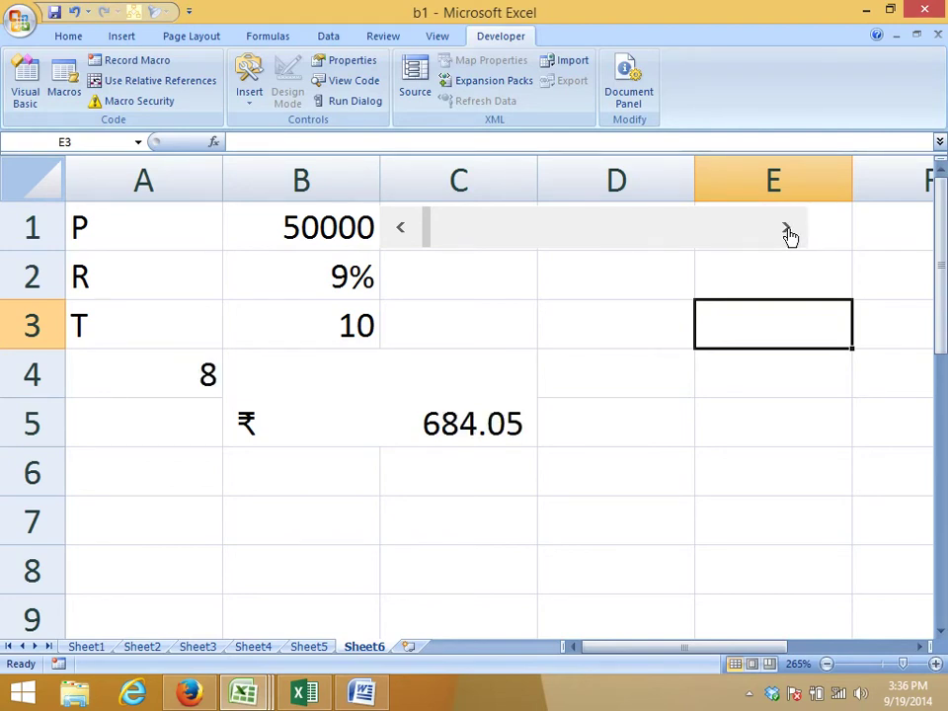
click(786, 231)
double_click(786, 231)
triple_click(786, 231)
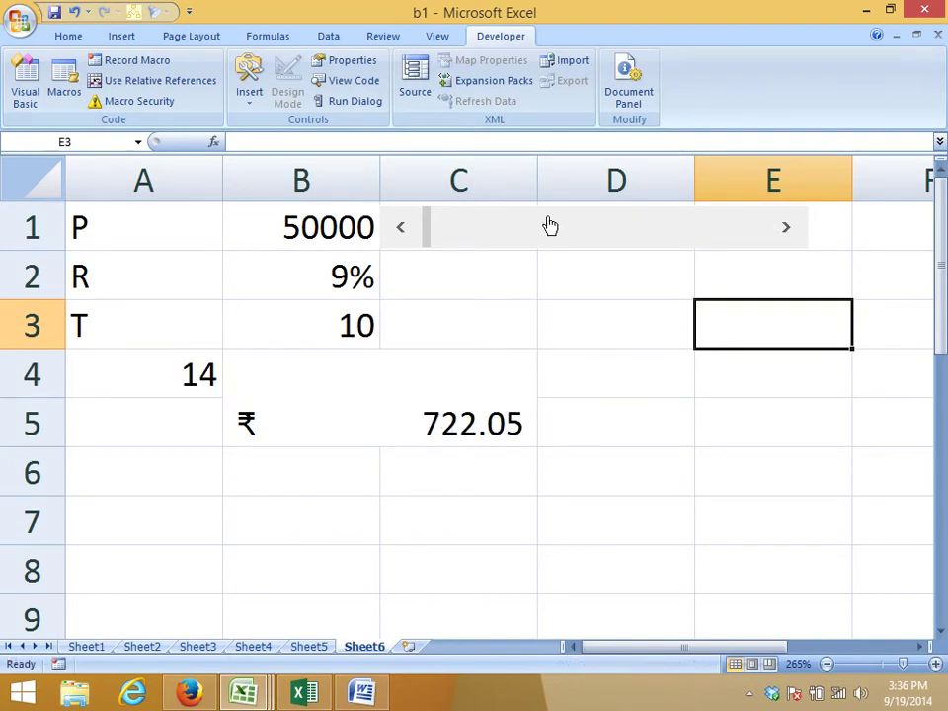
mouse_move(430, 230)
mouse_down()
mouse_move(637, 233)
mouse_move(426, 230)
mouse_up()
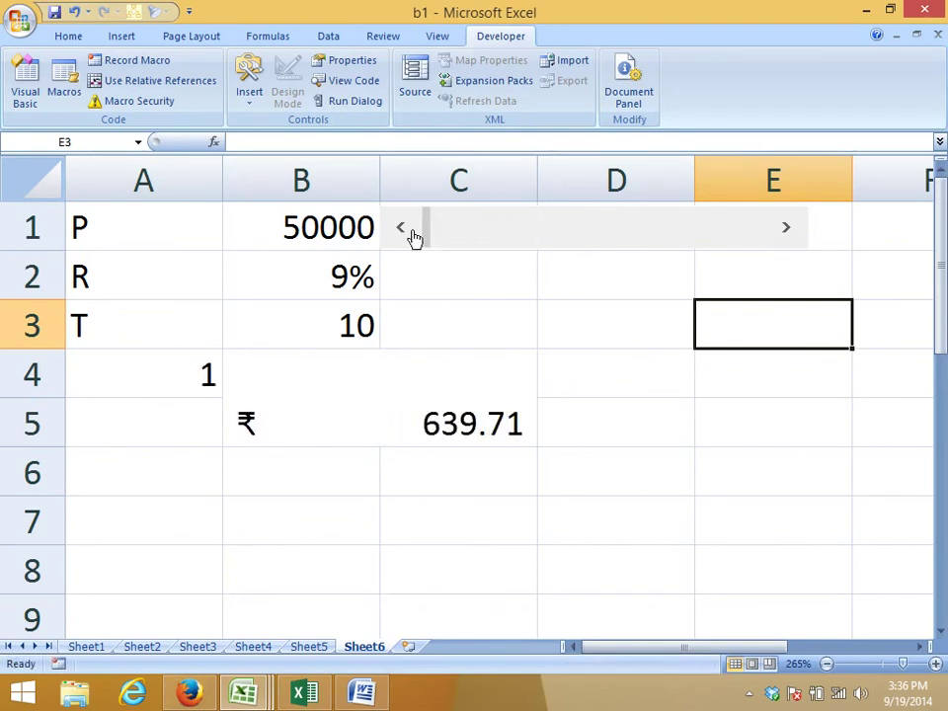
- Insert a blank row above row 4
click(323, 363)
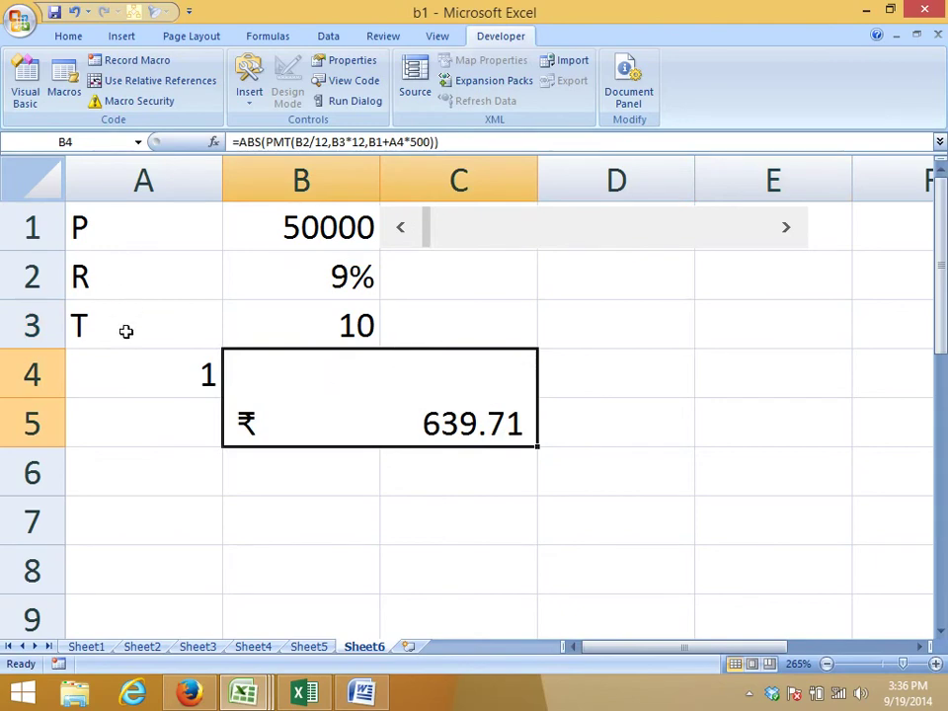
right_click(19, 374)
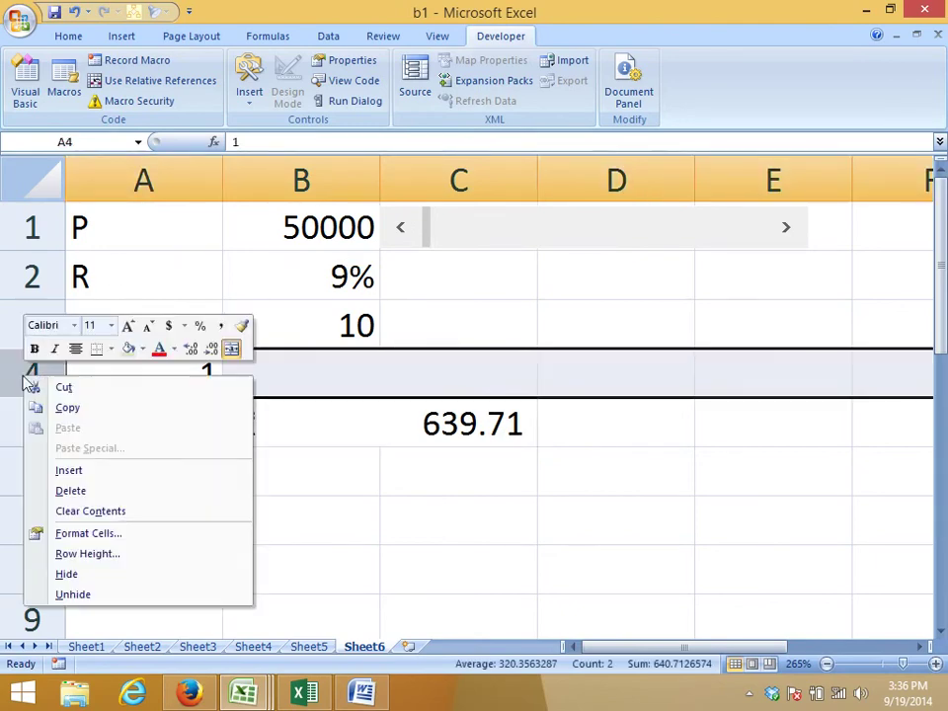
click(79, 470)
- Enter the label 'Now P' in cell A4
click(142, 386)
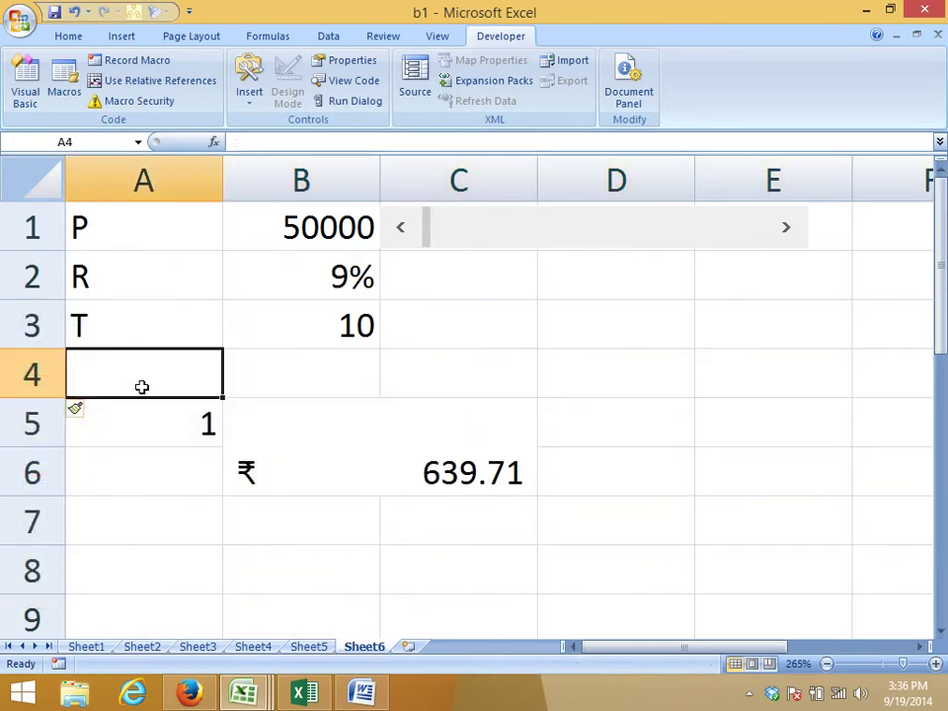
text(No)
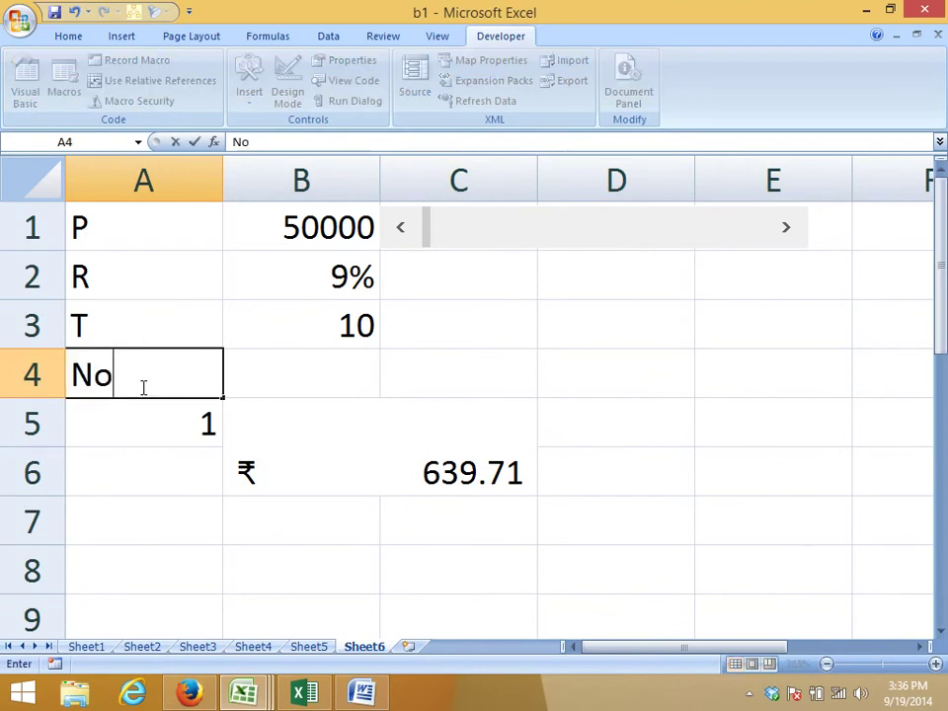
text(w P)
key(Return)
- Enter =B1+A5*500 in B4 so Now P shows 50500
key(Right)
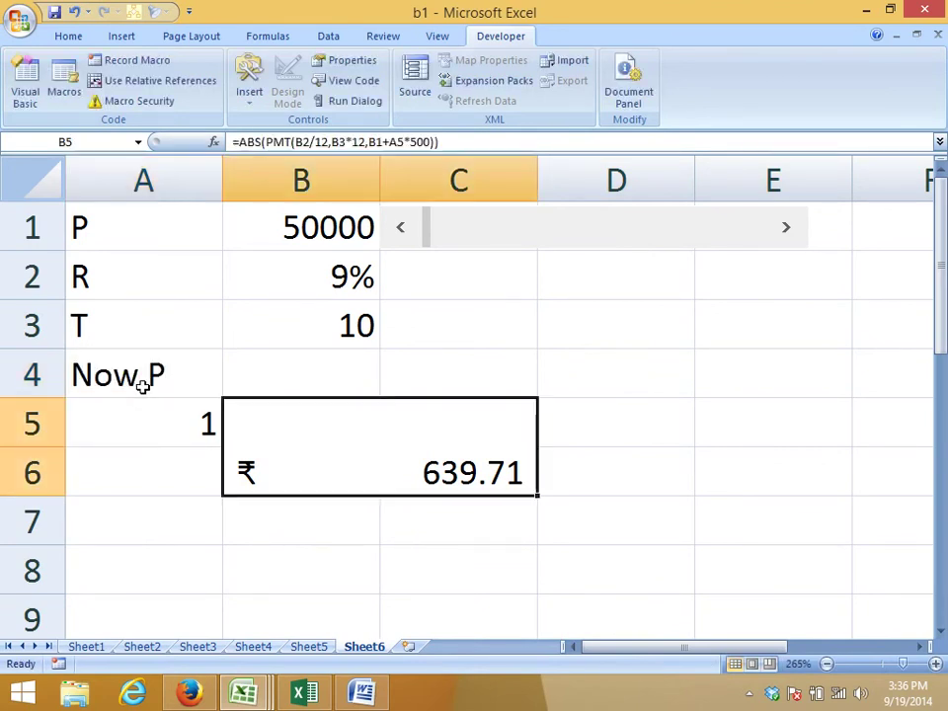
key(Up)
text(=)
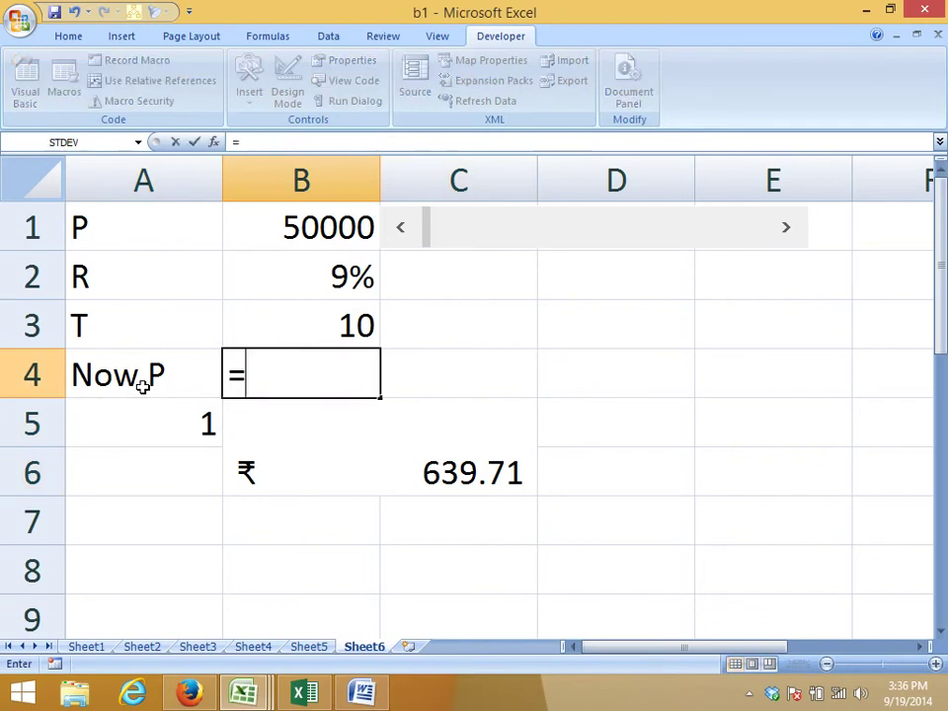
key(Up)
key(Up)
key(Up)
text(+)
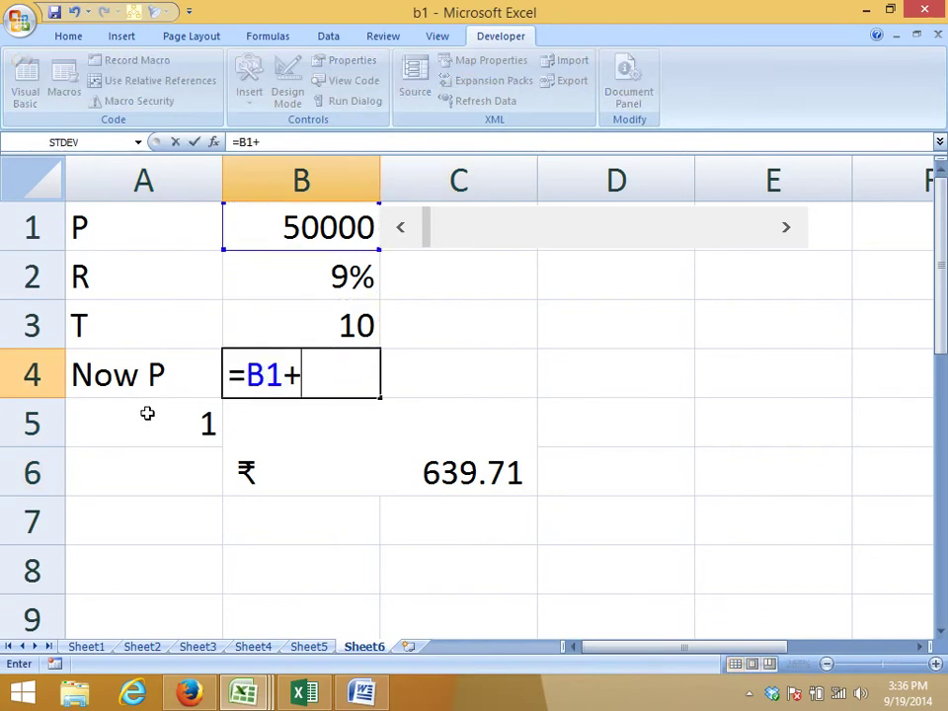
key(Left)
key(Down)
text(*)
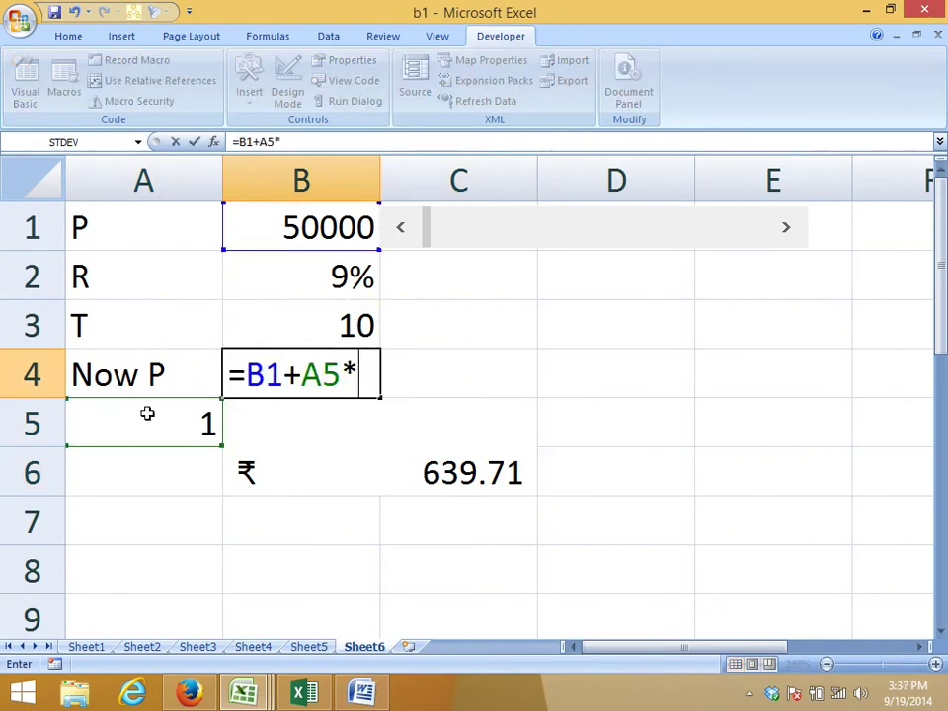
text(500)
key(Return)
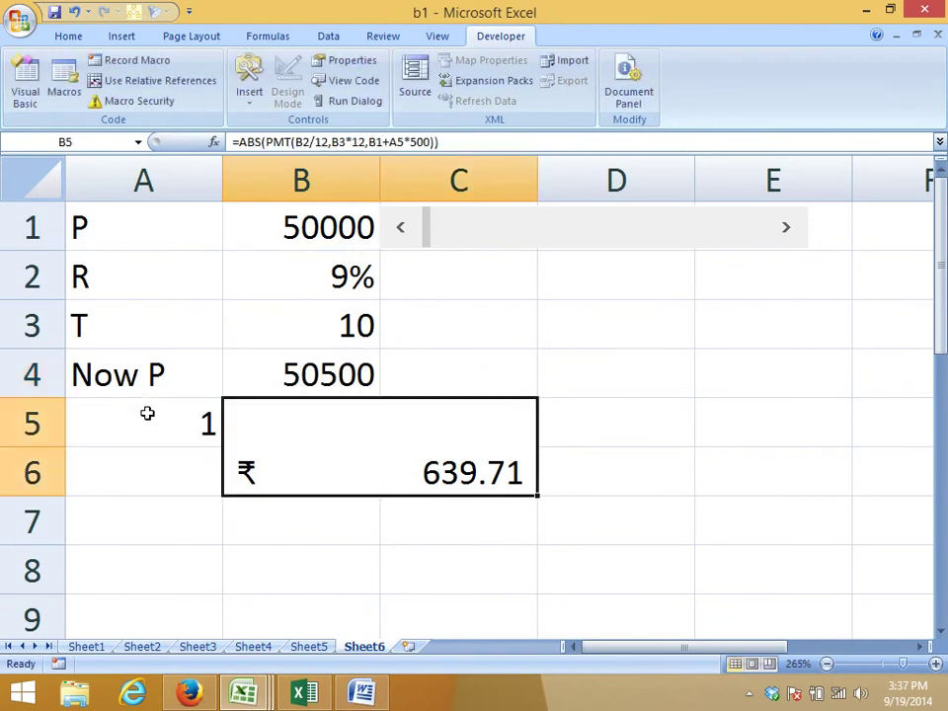
- Raise the A5 step count with repeated clicks on the scroll bar's right arrow
click(554, 330)
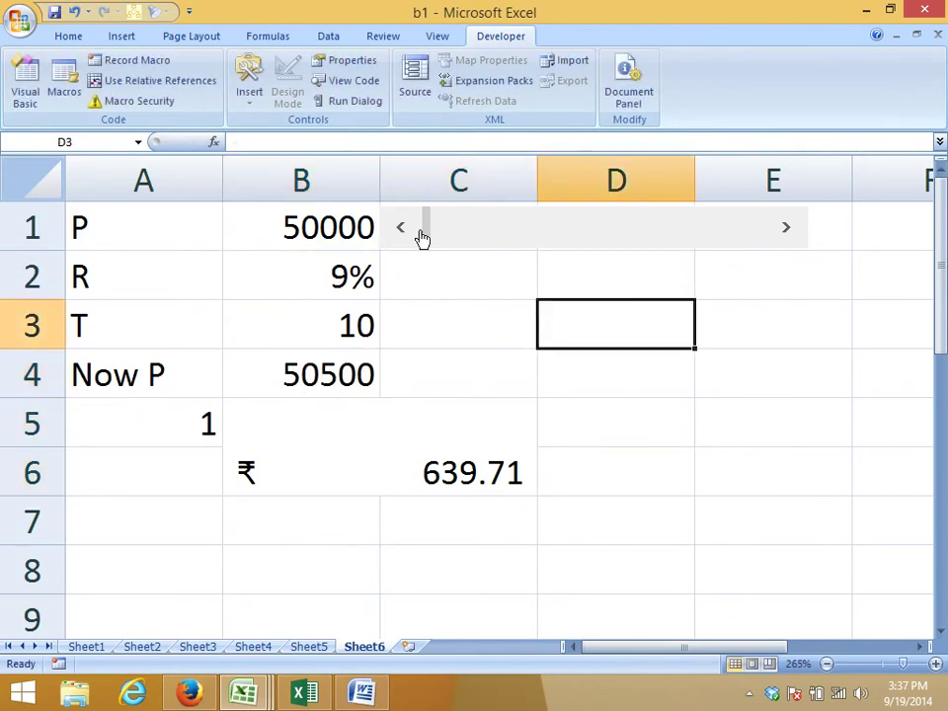
mouse_move(427, 234)
mouse_down()
mouse_move(440, 237)
mouse_move(426, 233)
mouse_up()
click(777, 243)
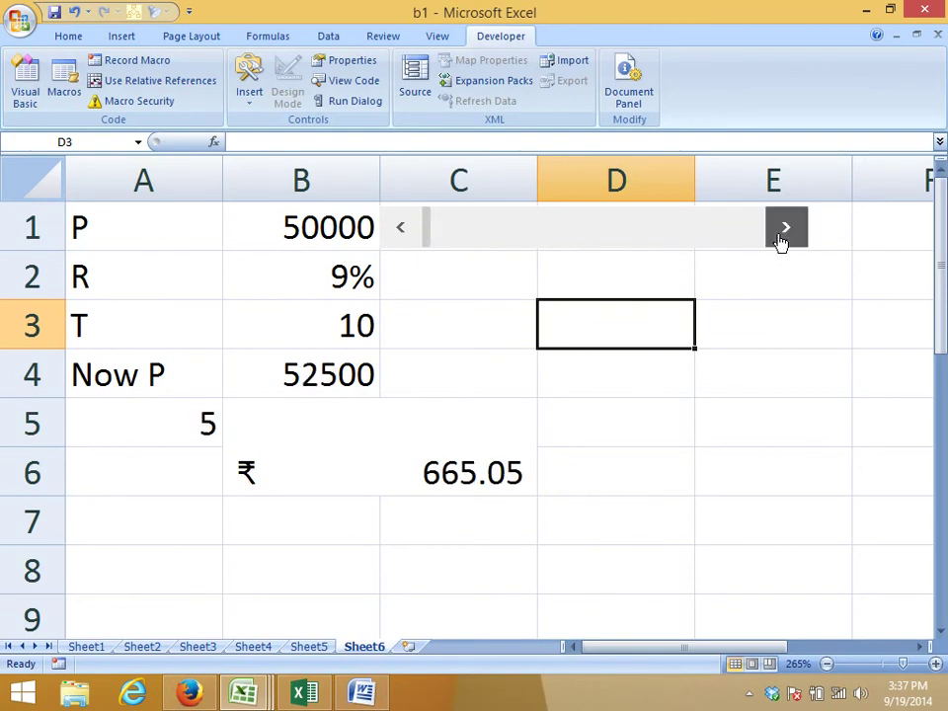
double_click(780, 242)
double_click(779, 242)
double_click(781, 243)
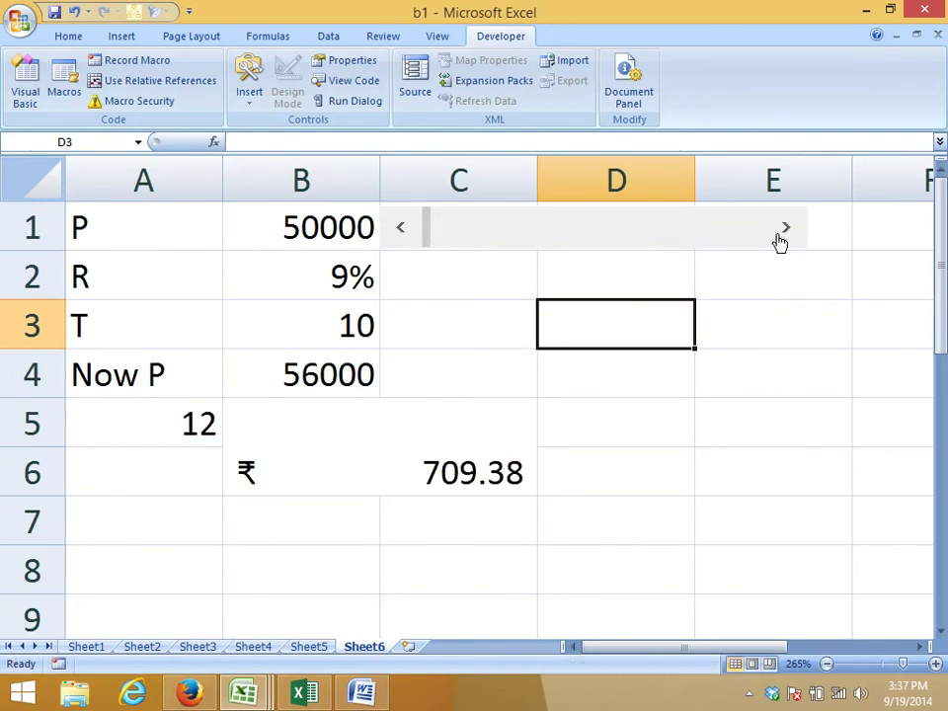
double_click(781, 243)
double_click(781, 243)
double_click(781, 243)
double_click(781, 242)
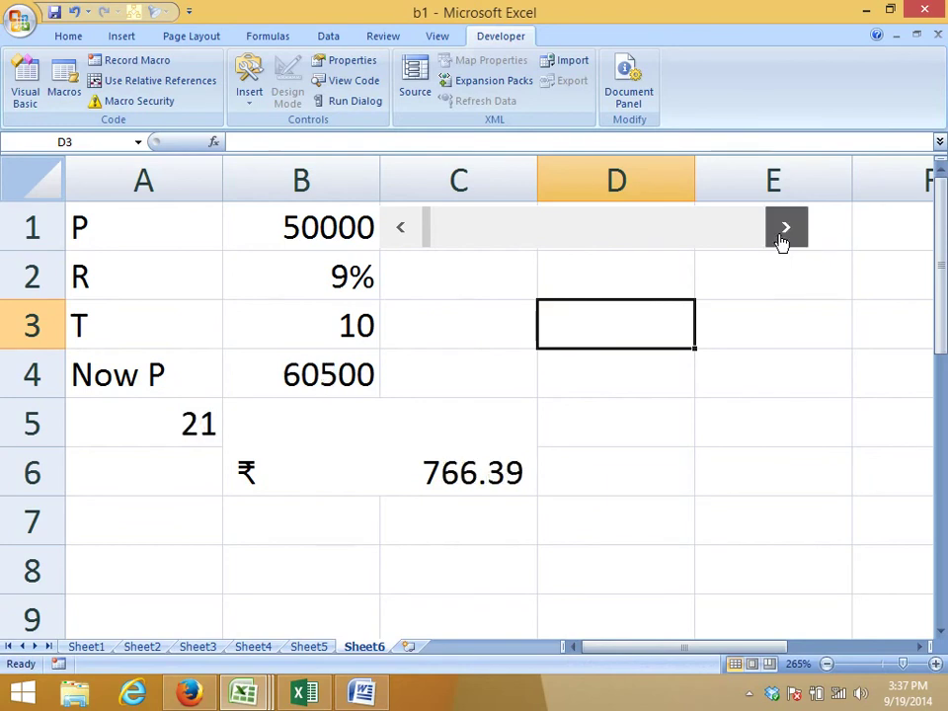
double_click(781, 243)
click(781, 243)
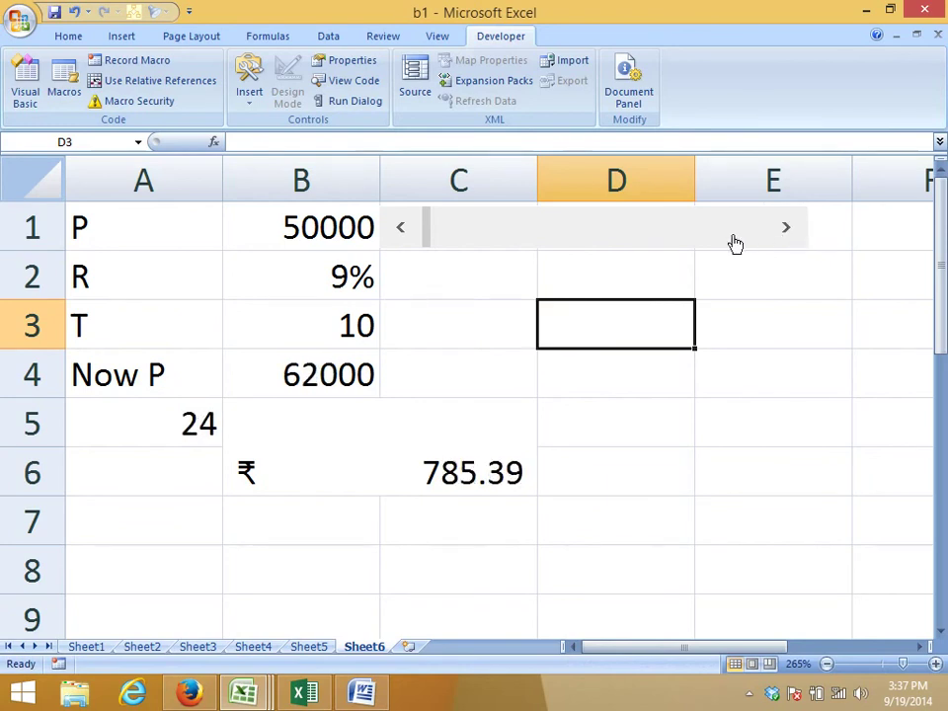
- Jump A5 to 264 via the scroll track, giving payment 2,305.50, then select C2:E2
double_click(456, 233)
double_click(438, 233)
double_click(493, 235)
double_click(480, 237)
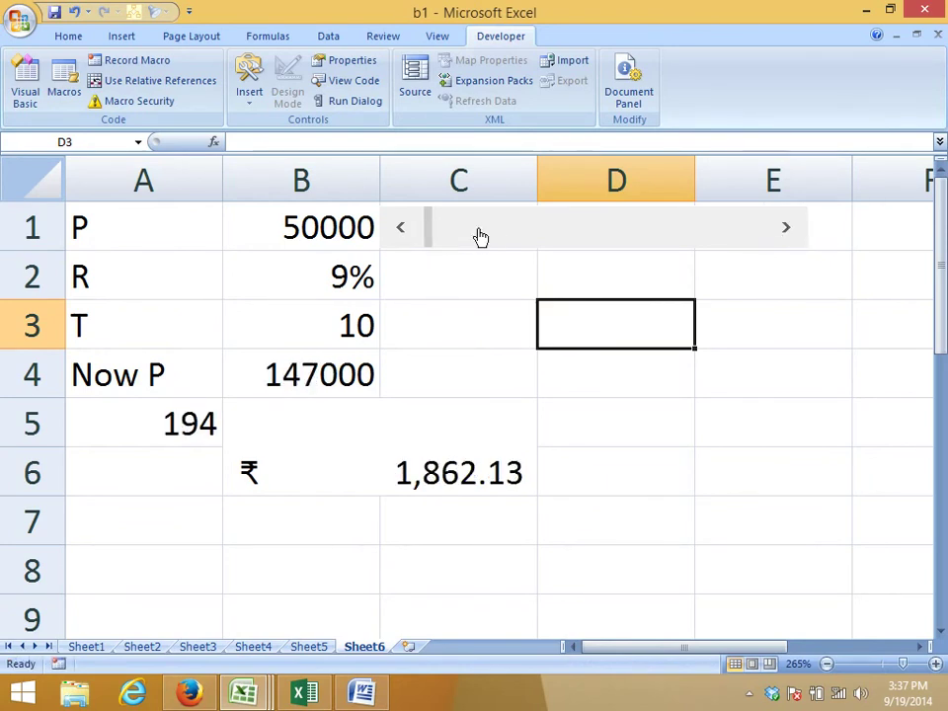
double_click(451, 237)
click(441, 277)
drag(442, 278, 707, 269)
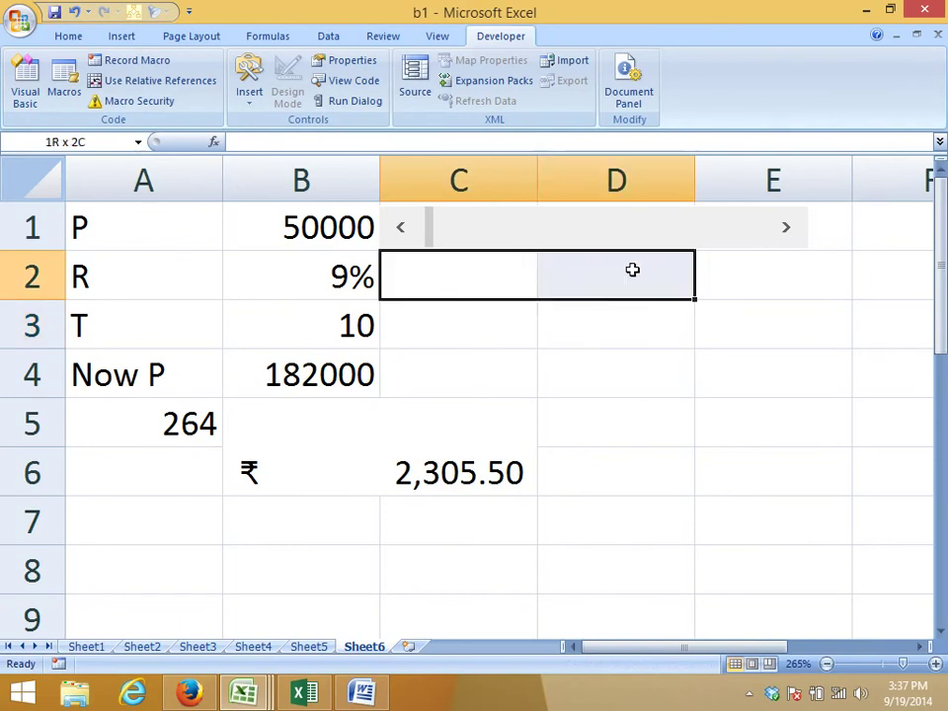
- Draw a horizontal scroll bar across C2:E2, deleting an accidentally drawn vertical one first
click(487, 315)
click(249, 84)
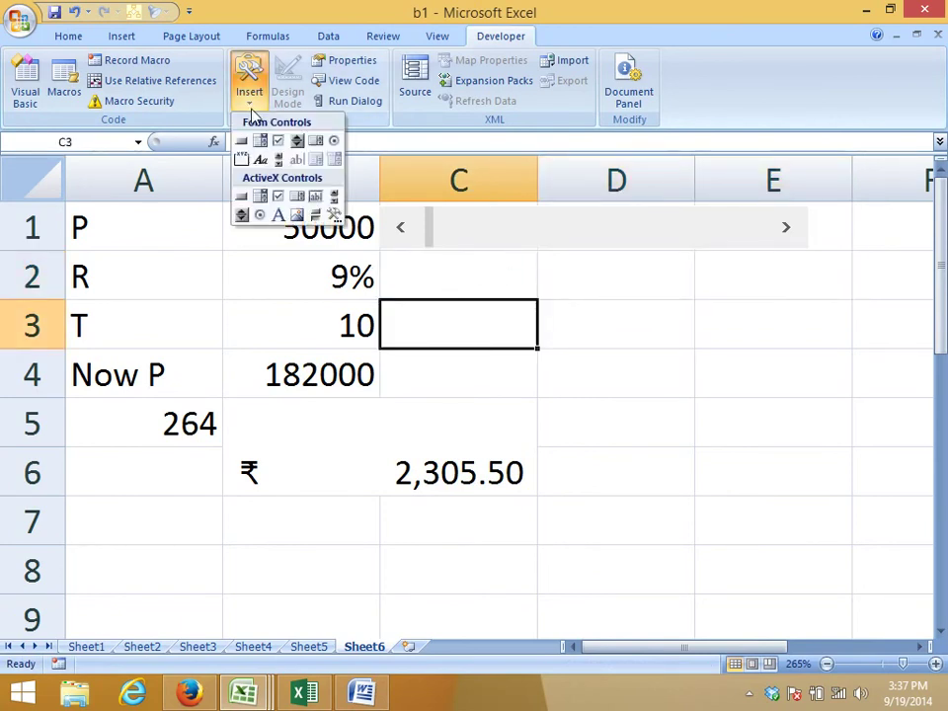
click(280, 158)
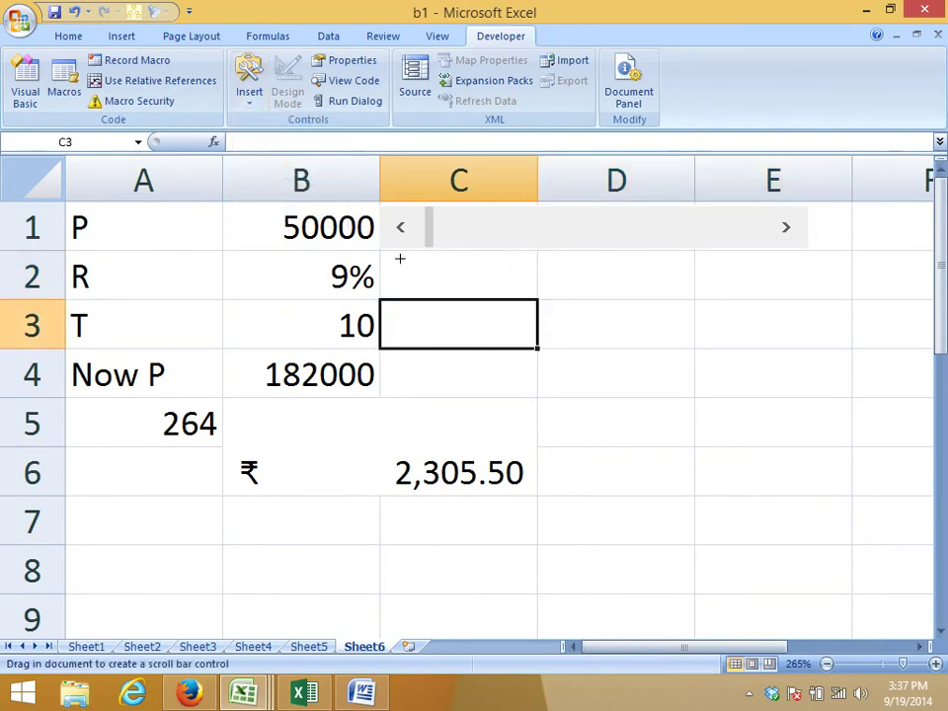
drag(399, 258, 634, 611)
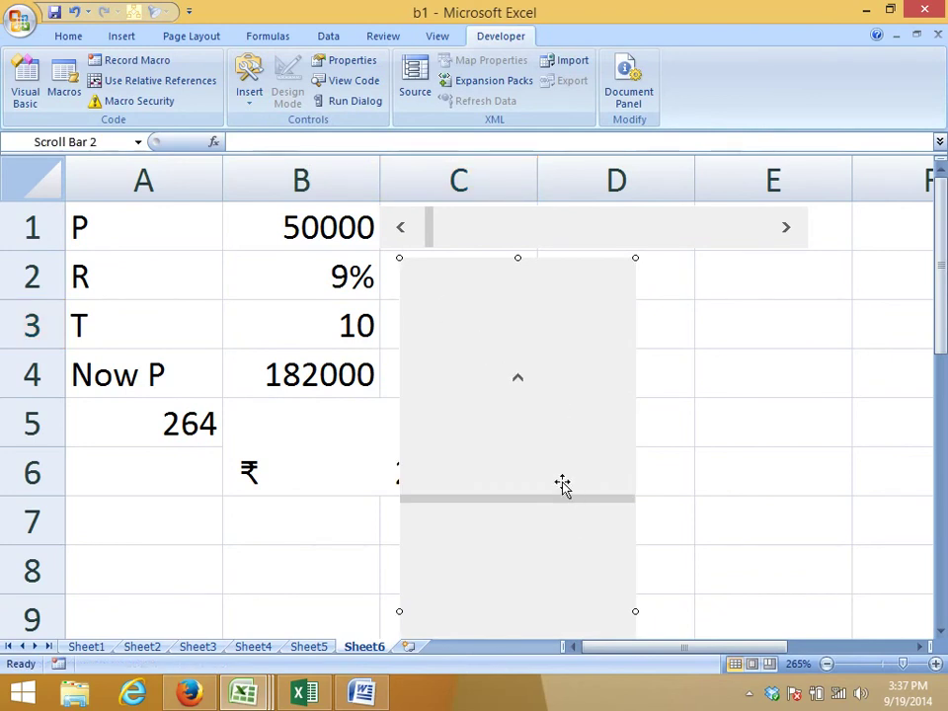
key(Delete)
click(252, 104)
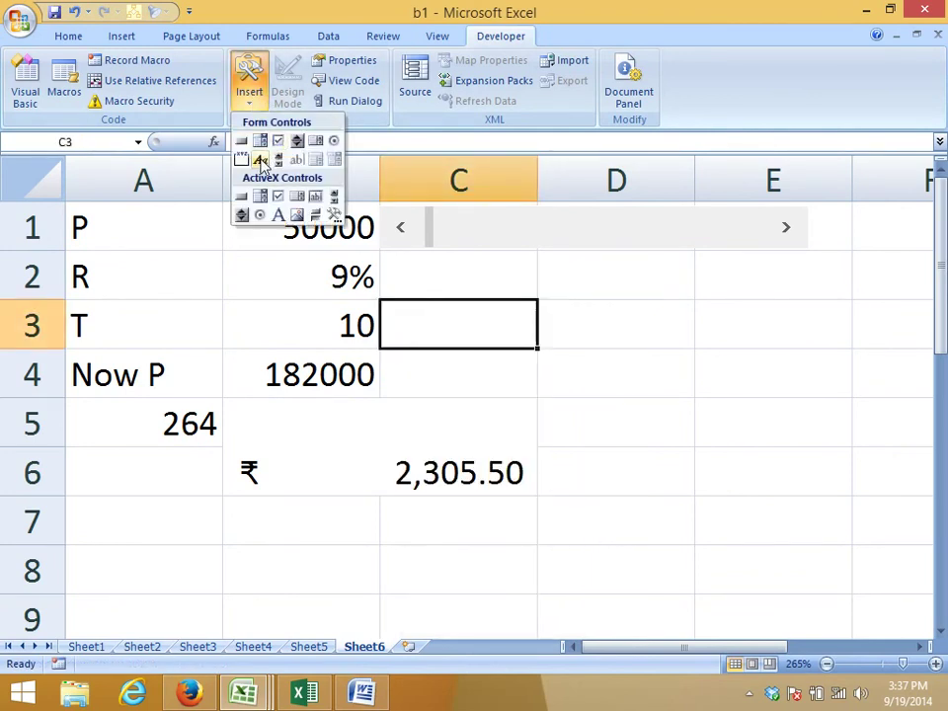
click(278, 159)
drag(391, 270, 796, 279)
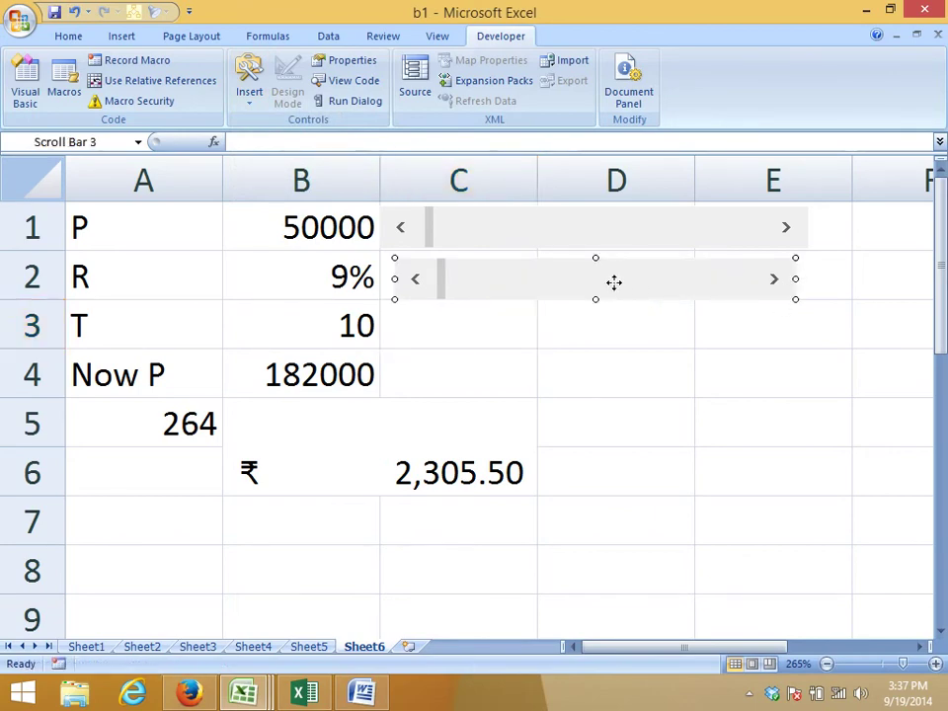
right_click(612, 281)
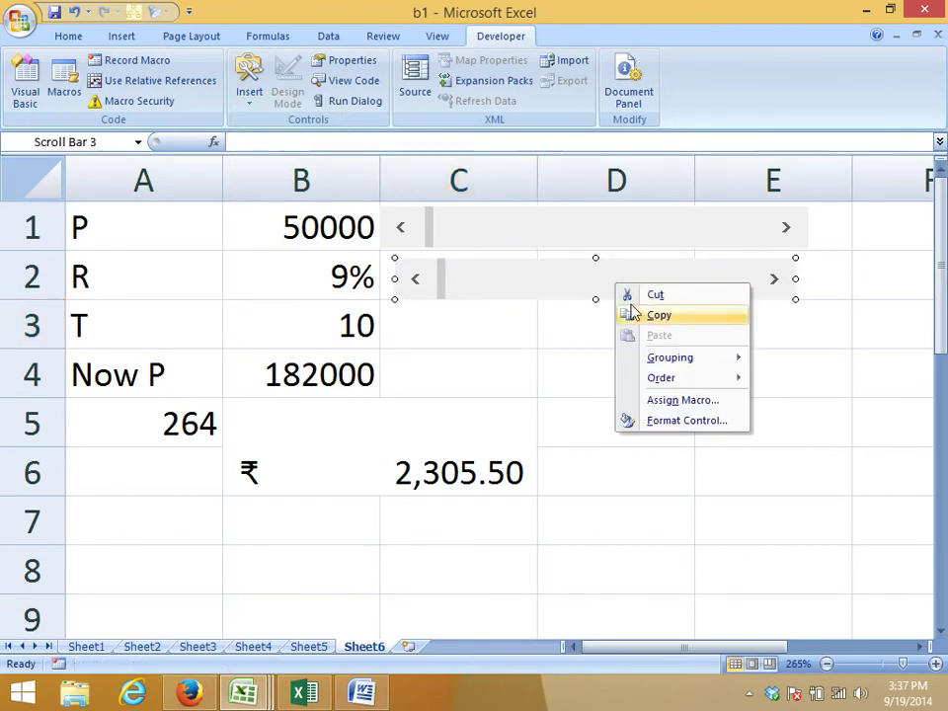
- Set the row-2 scroll bar to minimum 0, maximum 1, increment 0.01, linked to $B$2
click(677, 422)
drag(508, 103, 694, 183)
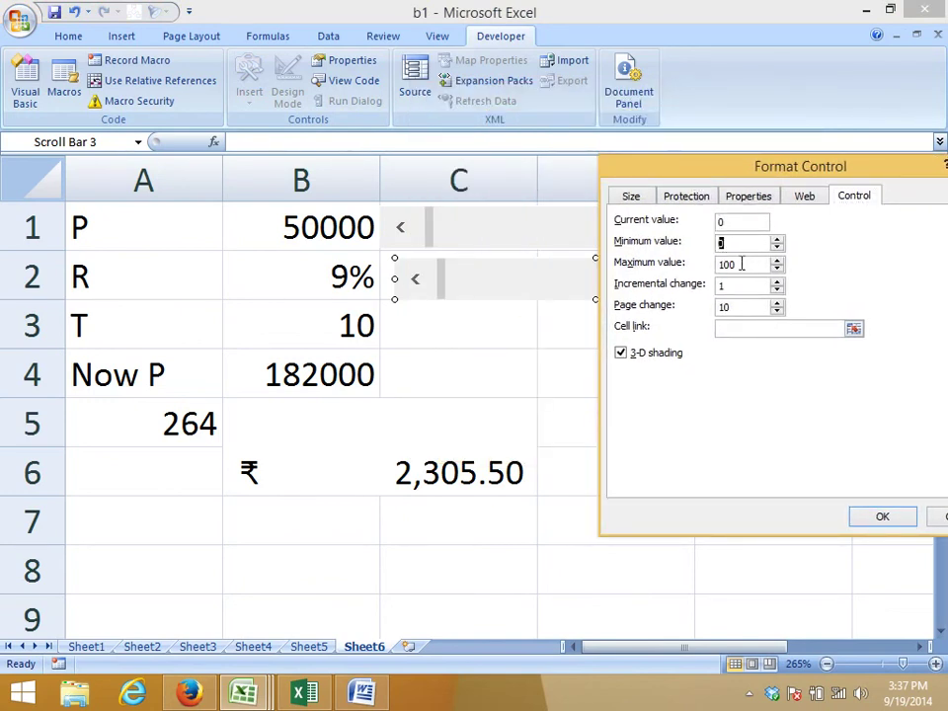
drag(740, 263, 722, 260)
click(726, 284)
drag(729, 285, 709, 283)
text(0.01)
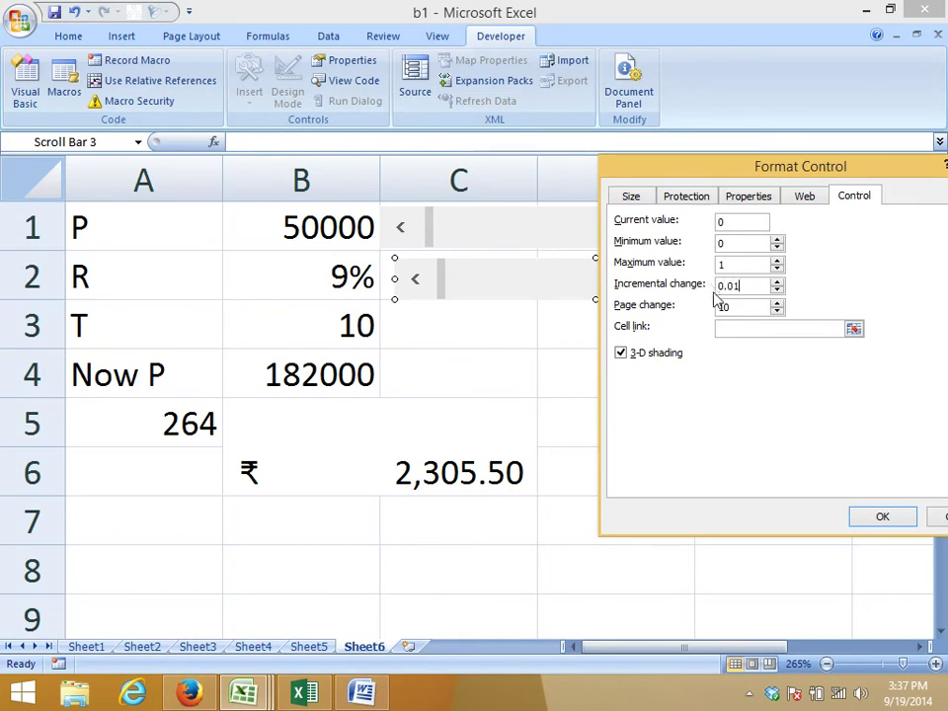
click(728, 330)
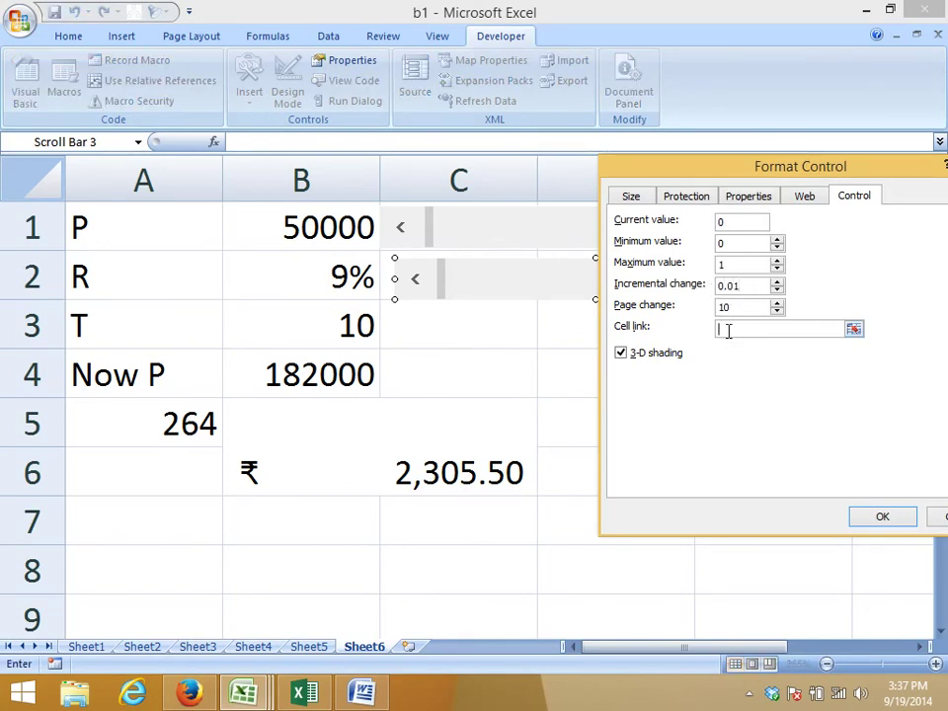
click(341, 276)
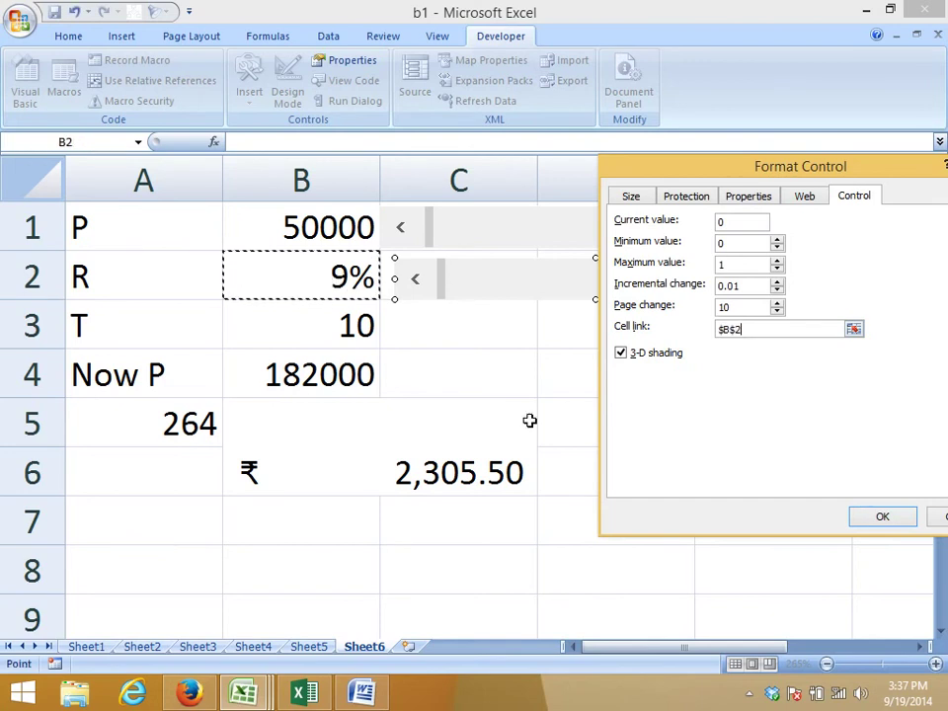
click(880, 513)
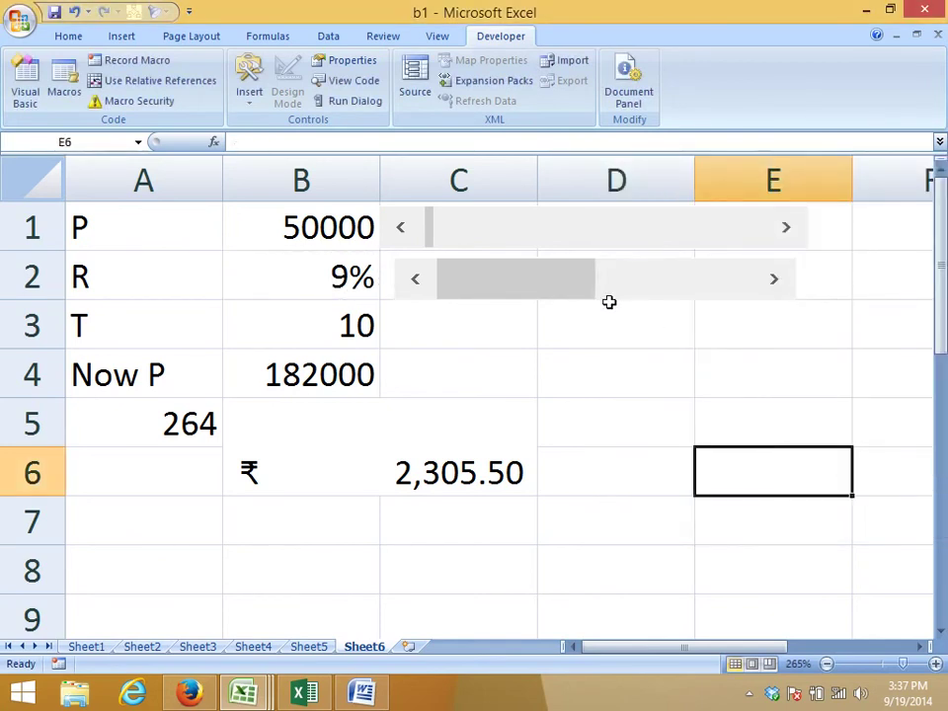
- Test the rate scroll bar, leaving B2 at 100% and payment 15,167.69
click(590, 294)
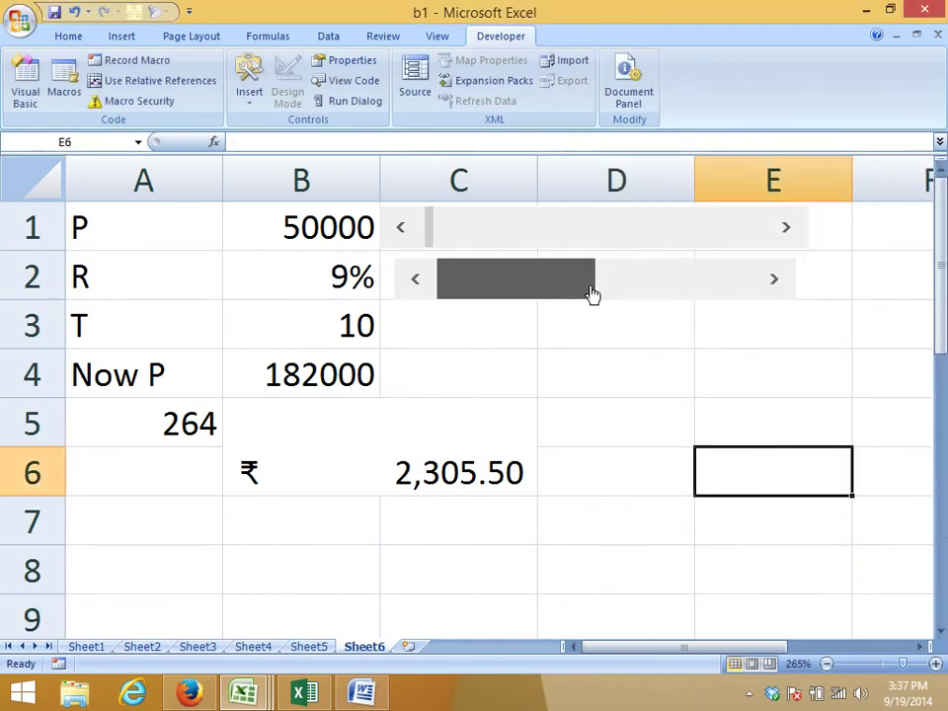
click(774, 278)
click(657, 300)
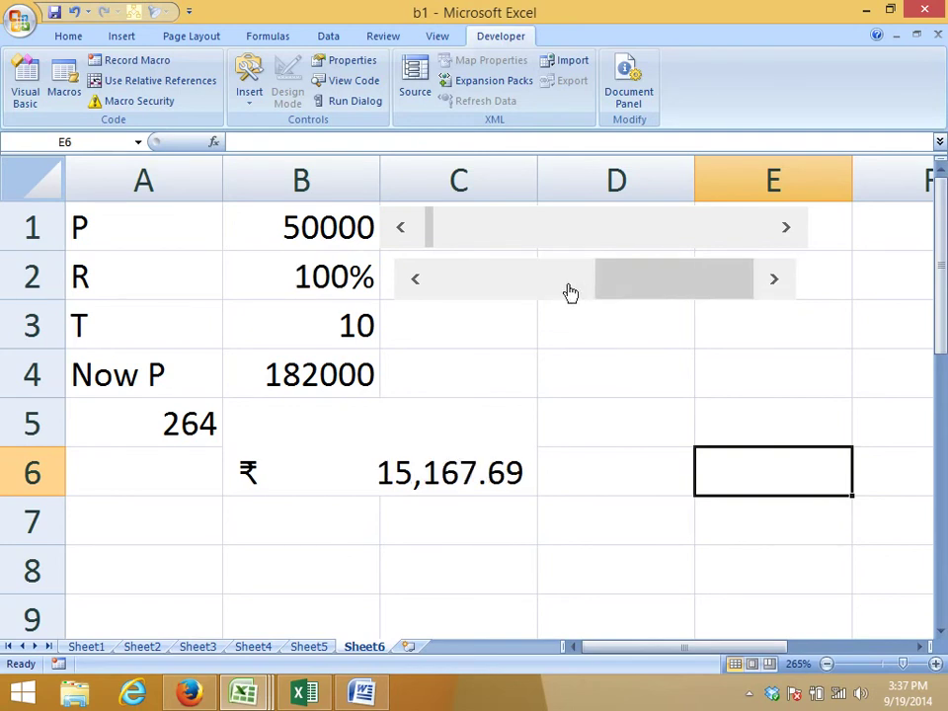
click(567, 292)
click(638, 290)
- Set the rate scroll bar's Maximum value to 100 and Incremental change to 1
right_click(622, 293)
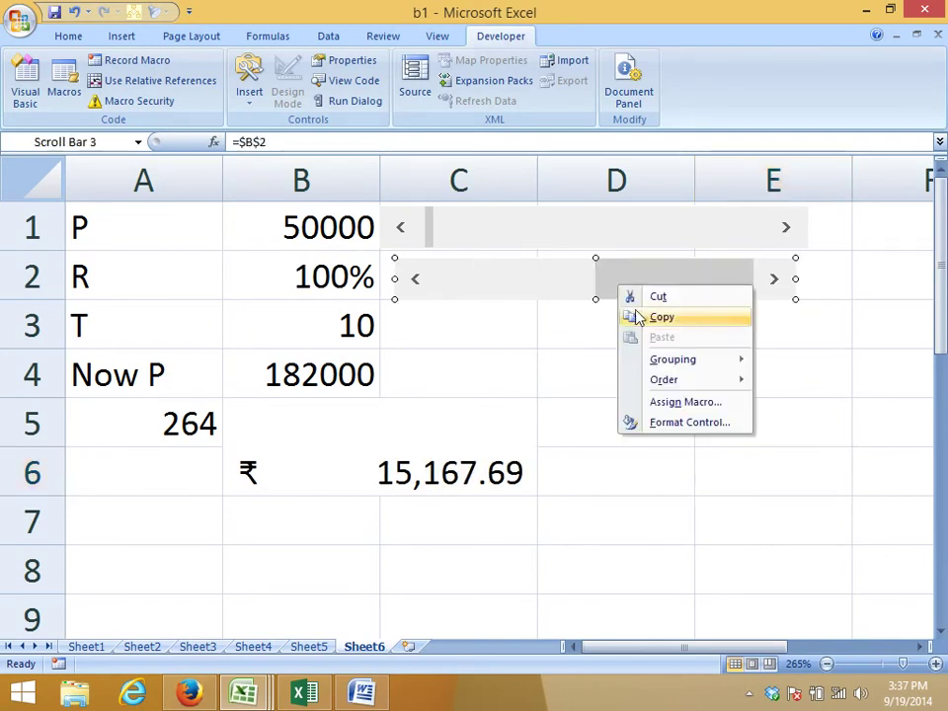
click(679, 423)
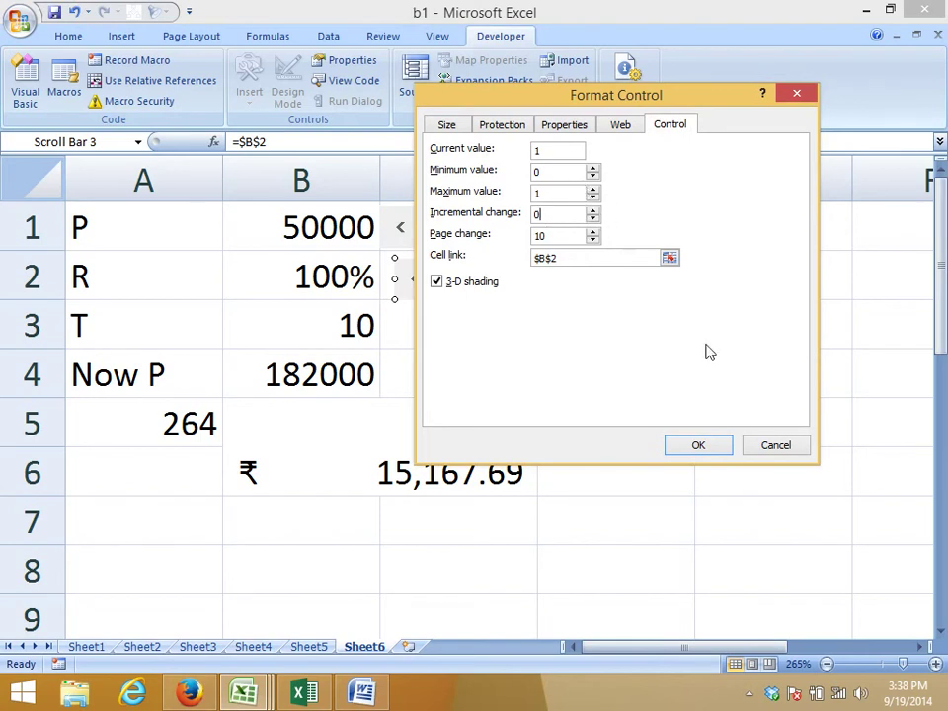
click(559, 193)
drag(550, 96, 677, 91)
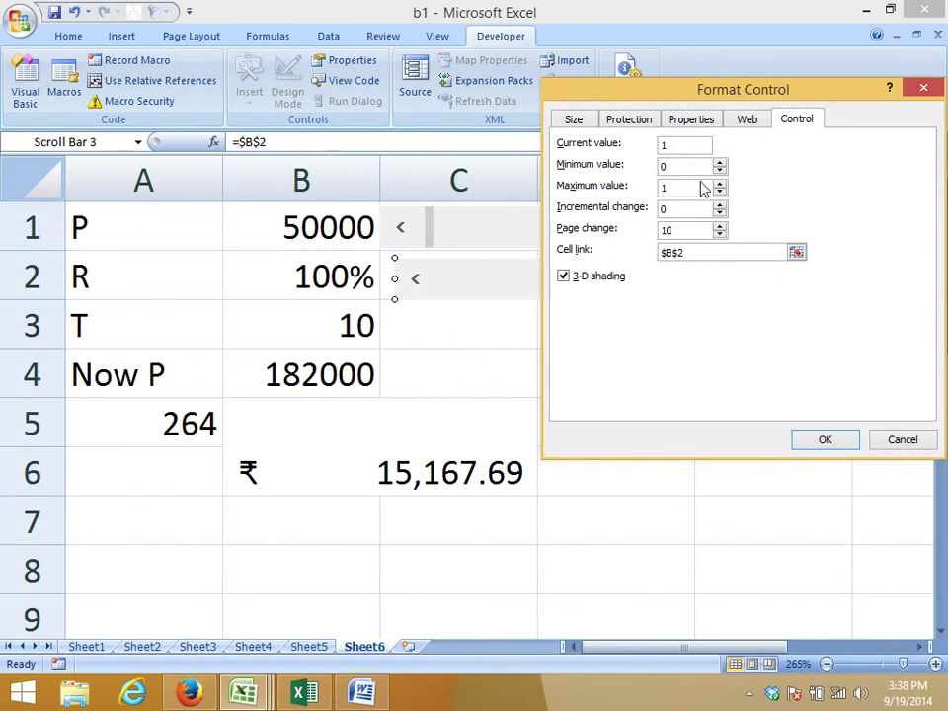
double_click(667, 166)
click(675, 187)
text(00)
double_click(664, 208)
text(1)
click(825, 439)
click(660, 395)
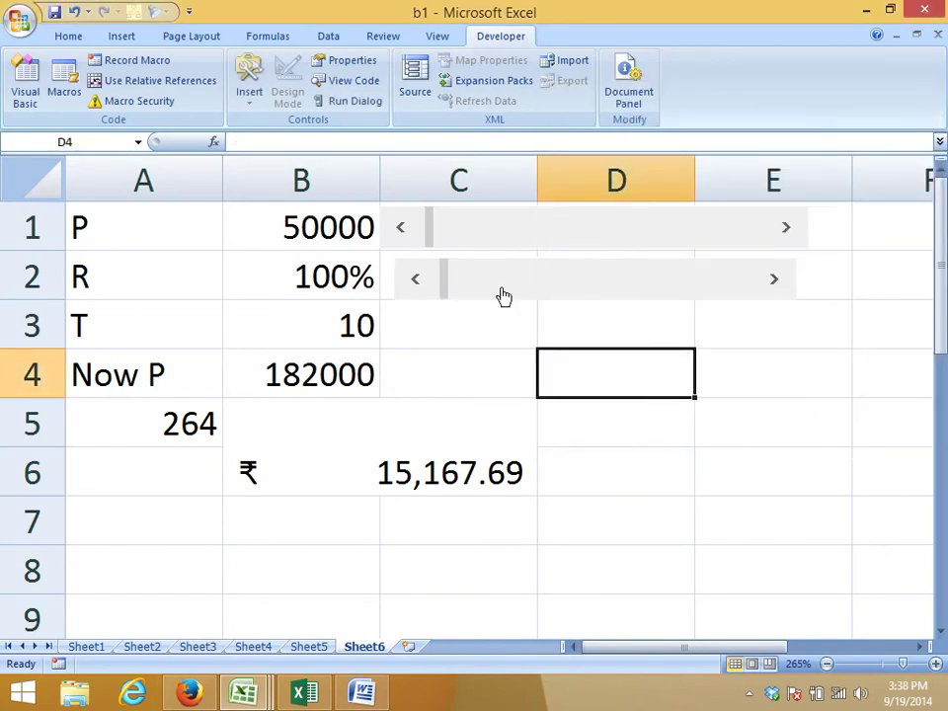
- Step the B2 rate up to 300% and back to 100%, then show it as a plain number
click(341, 268)
click(782, 285)
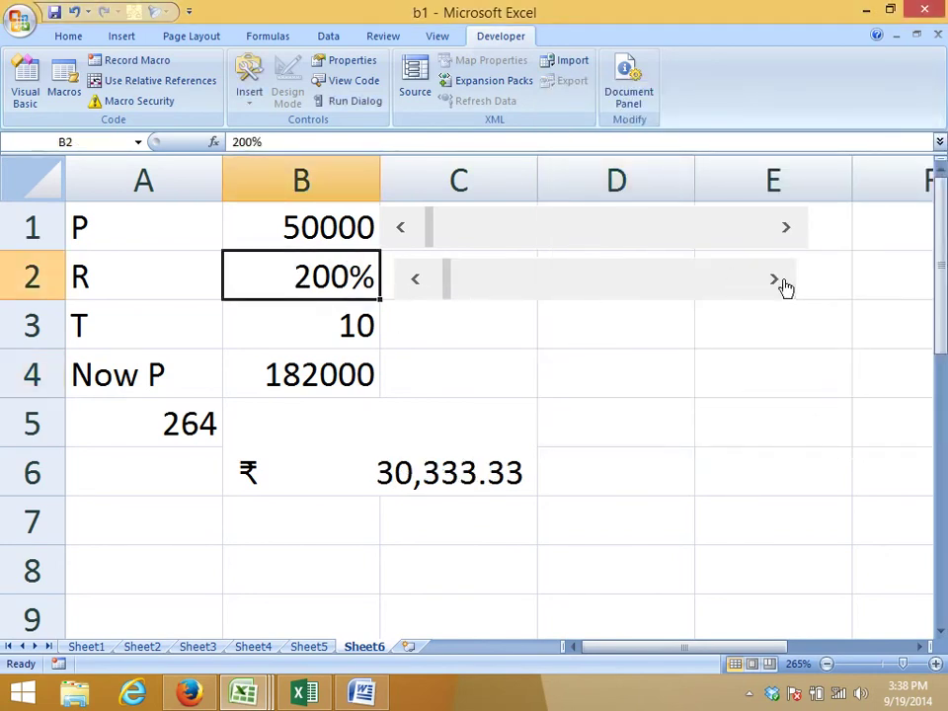
click(782, 285)
click(423, 278)
click(423, 278)
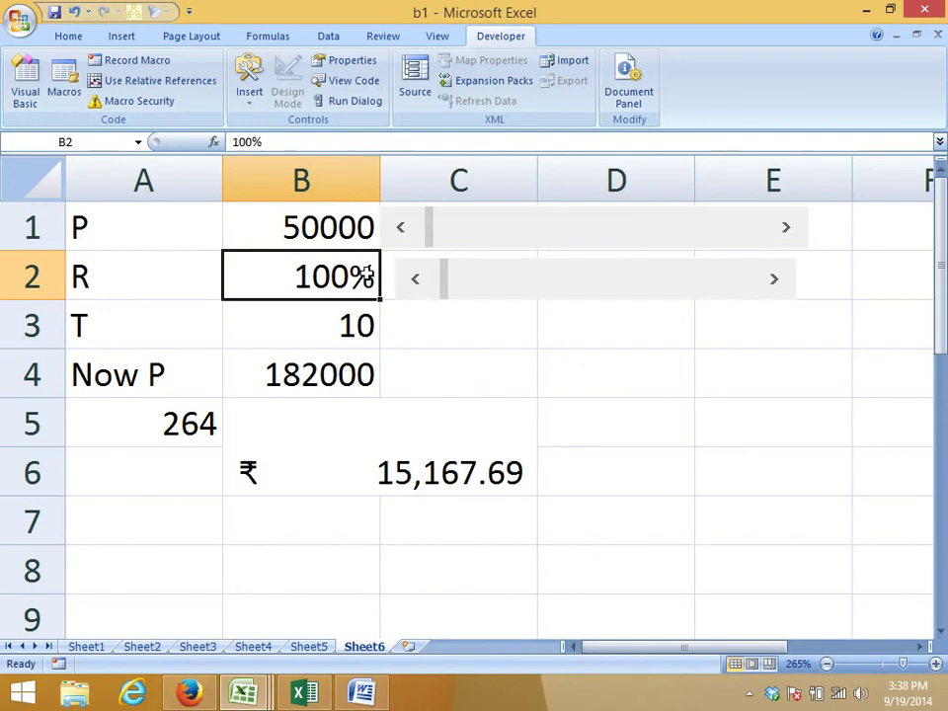
key(ctrl+shift+asciitilde)
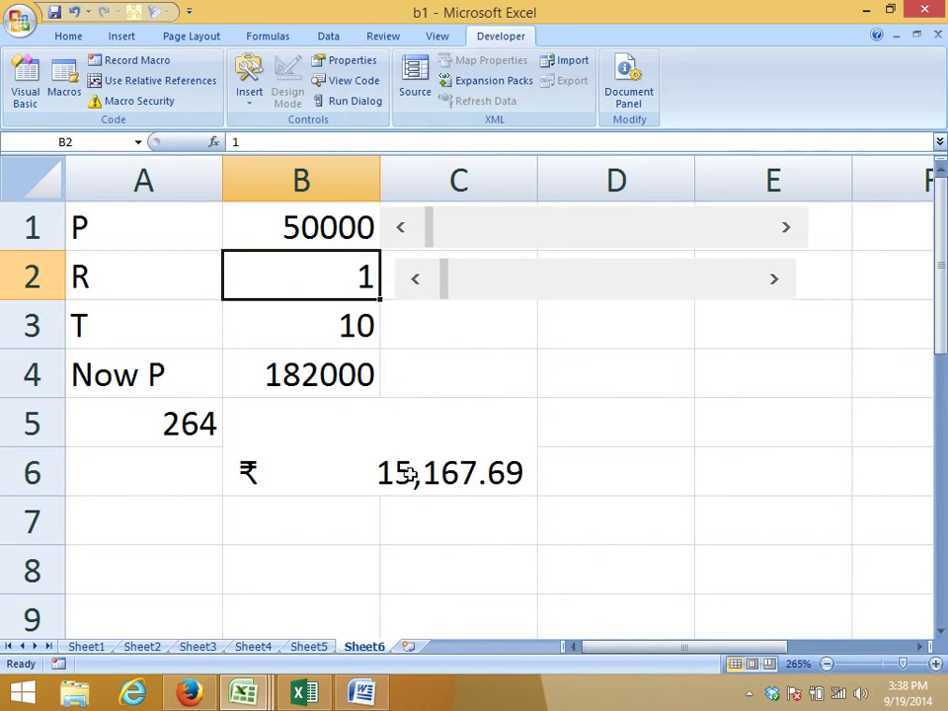
- Change the payment formula to =ABS(PMT((B2/100)/12,B3*12,B1+A5*500)), giving 1,594.40
click(409, 473)
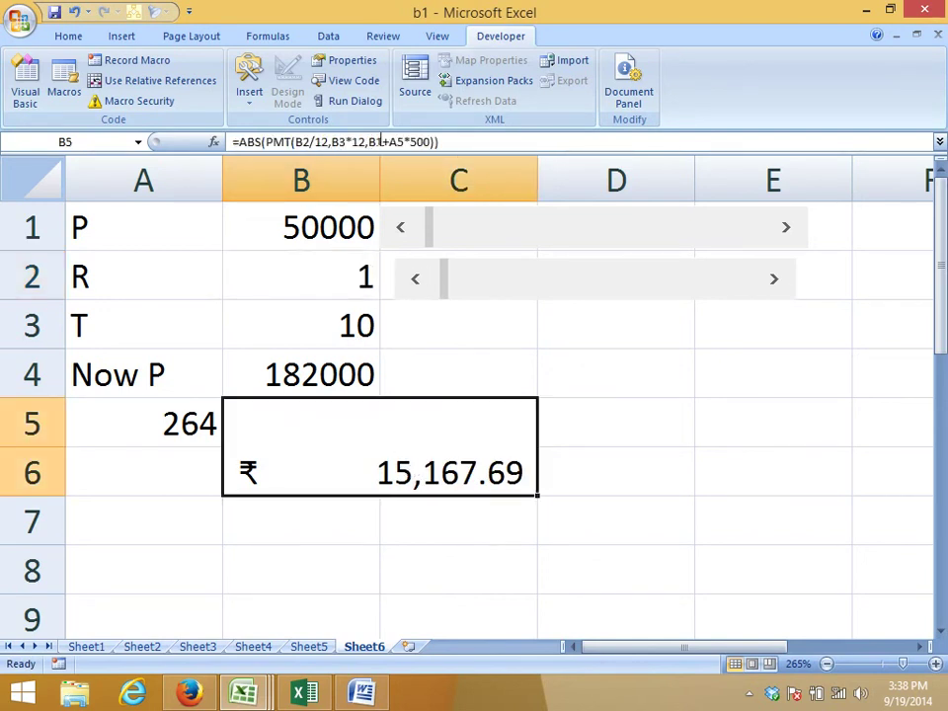
click(324, 141)
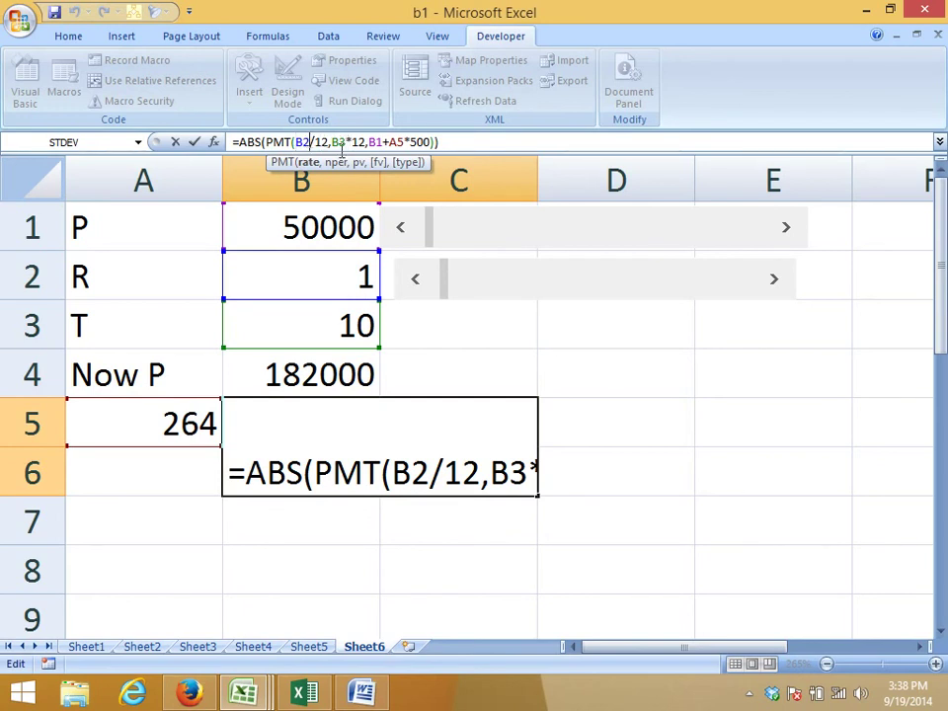
text(/19)
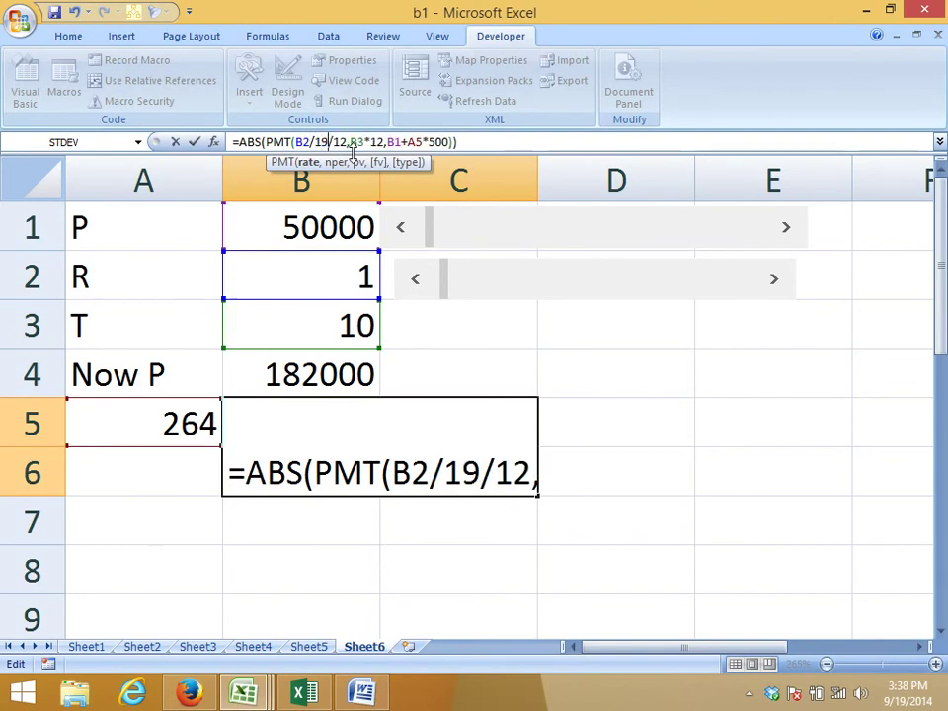
key(BackSpace)
text(00)
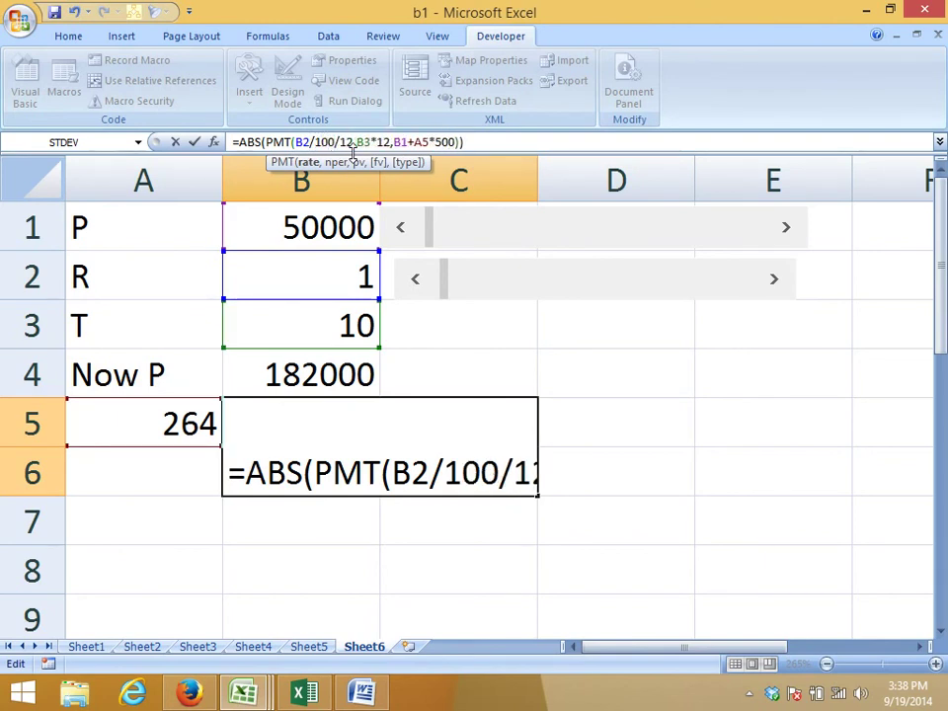
text())
click(292, 143)
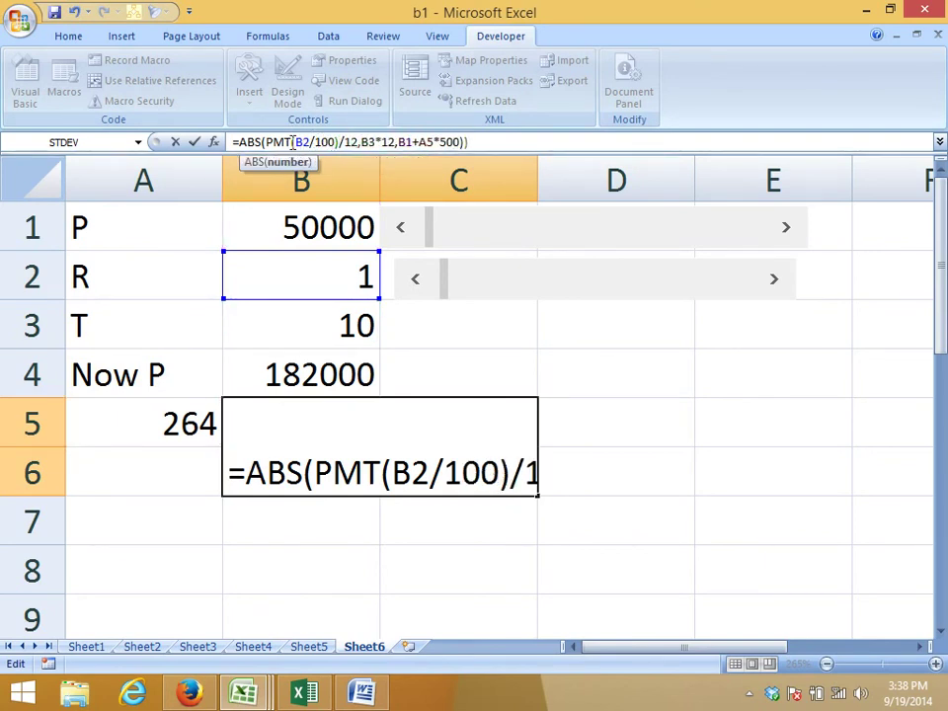
click(296, 142)
text(()
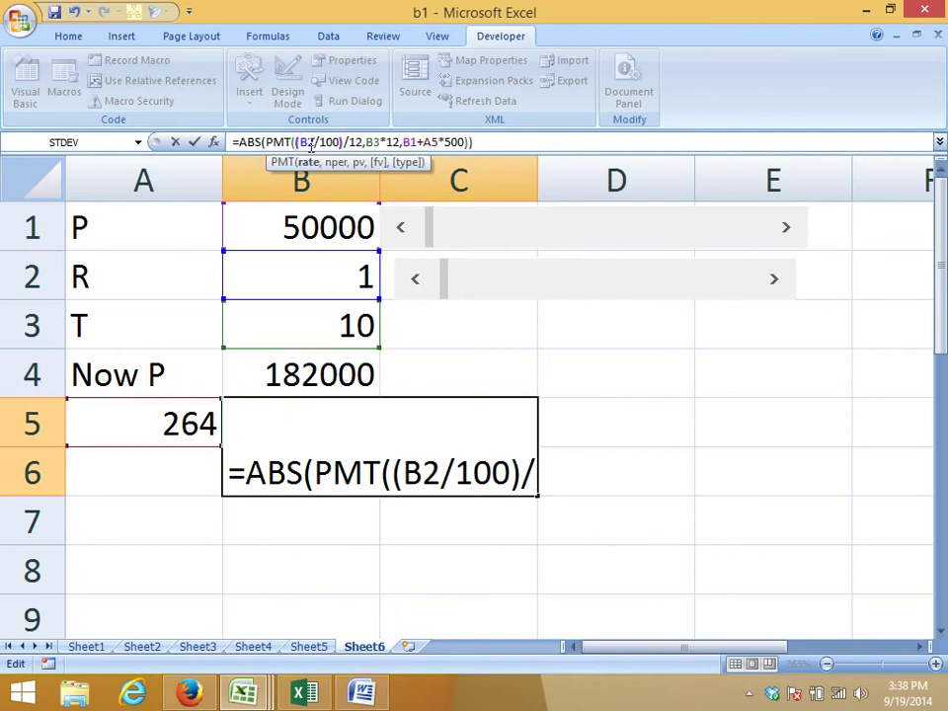
key(Return)
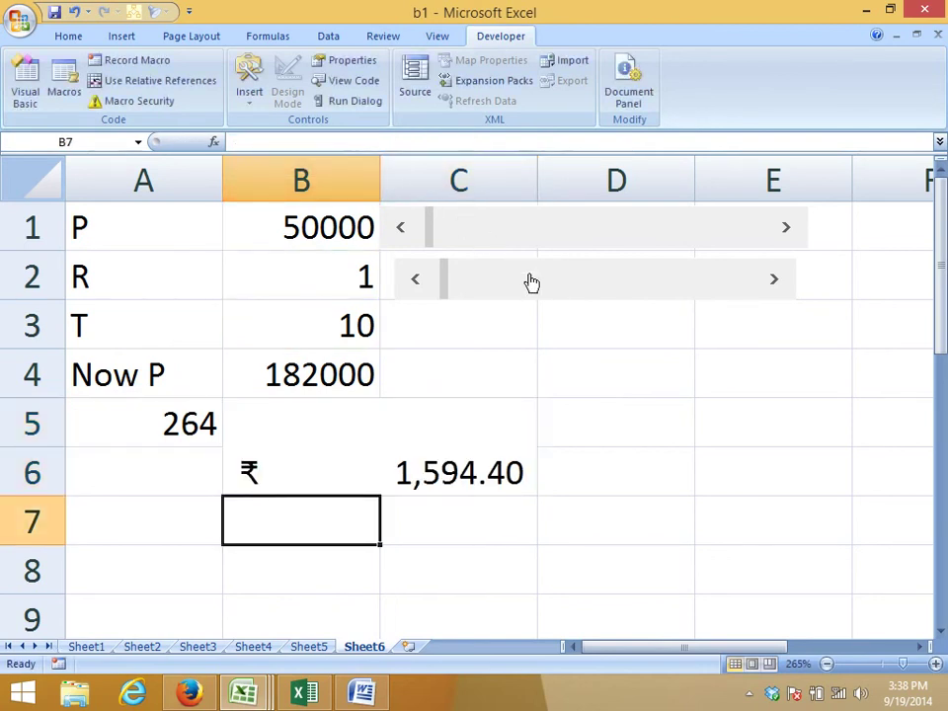
- Step the B2 rate through 11, 21 and 31, then drag it back to 0
click(530, 288)
click(530, 288)
click(530, 289)
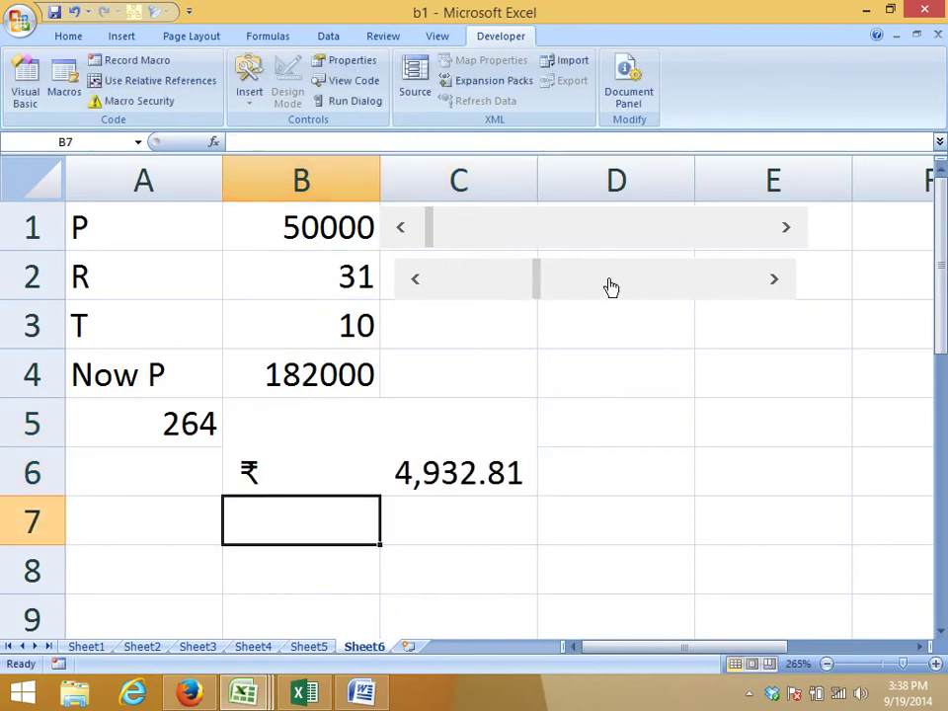
drag(529, 292, 437, 279)
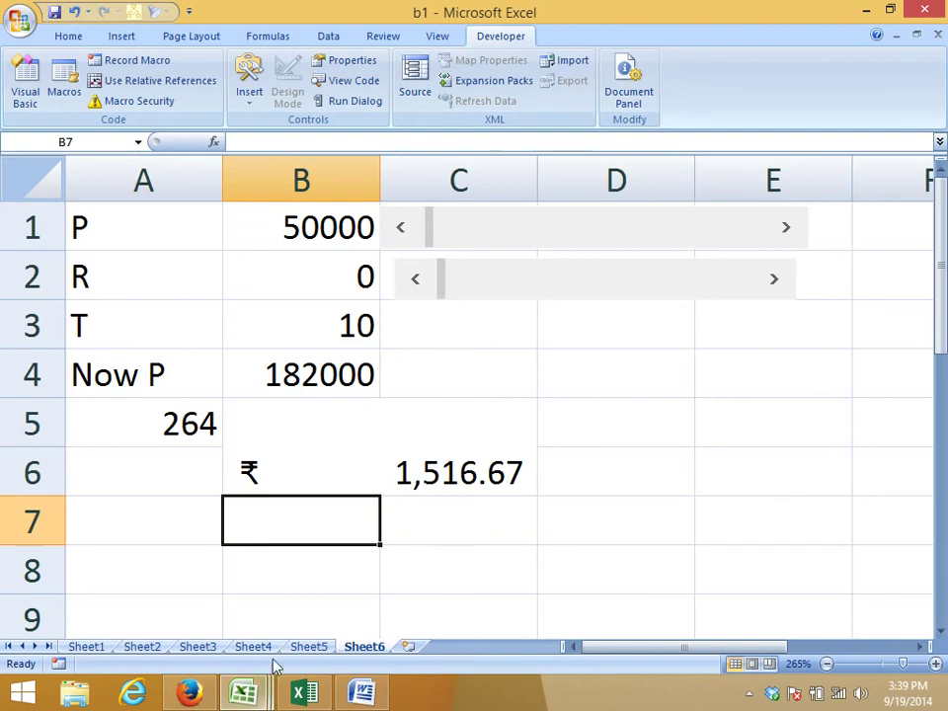
- On Sheet5, flip the chart between Target and a salesperson's figures, ending on Target
click(309, 647)
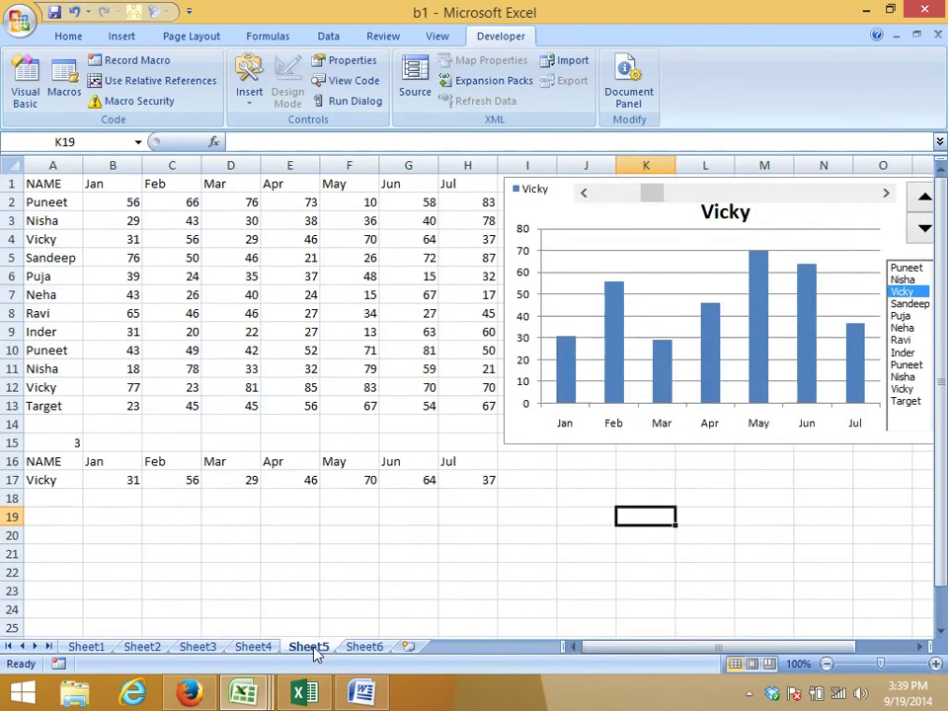
click(752, 203)
click(752, 203)
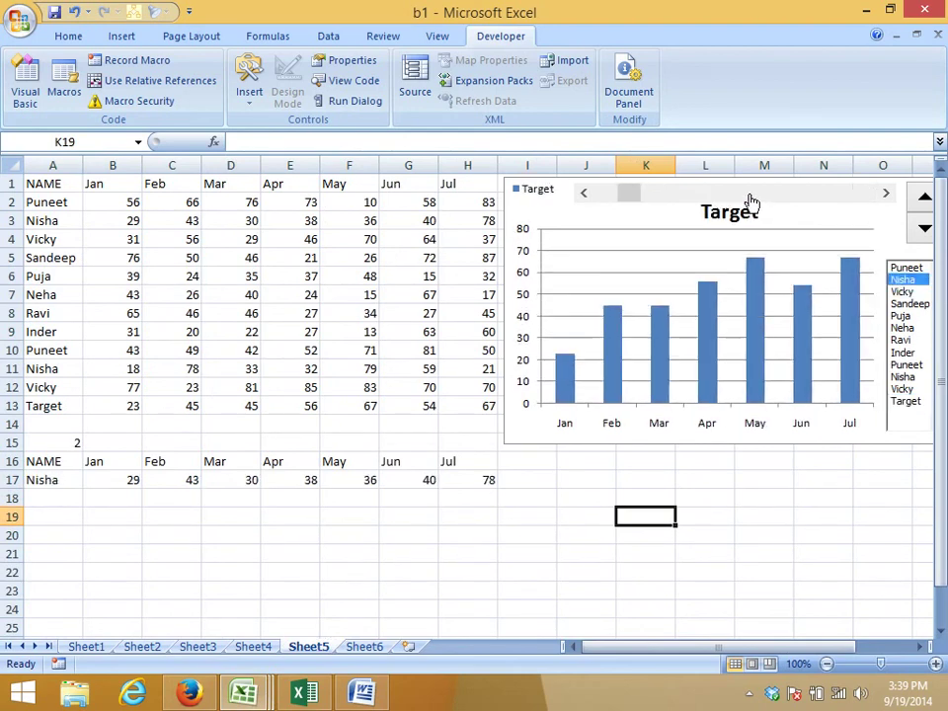
click(752, 202)
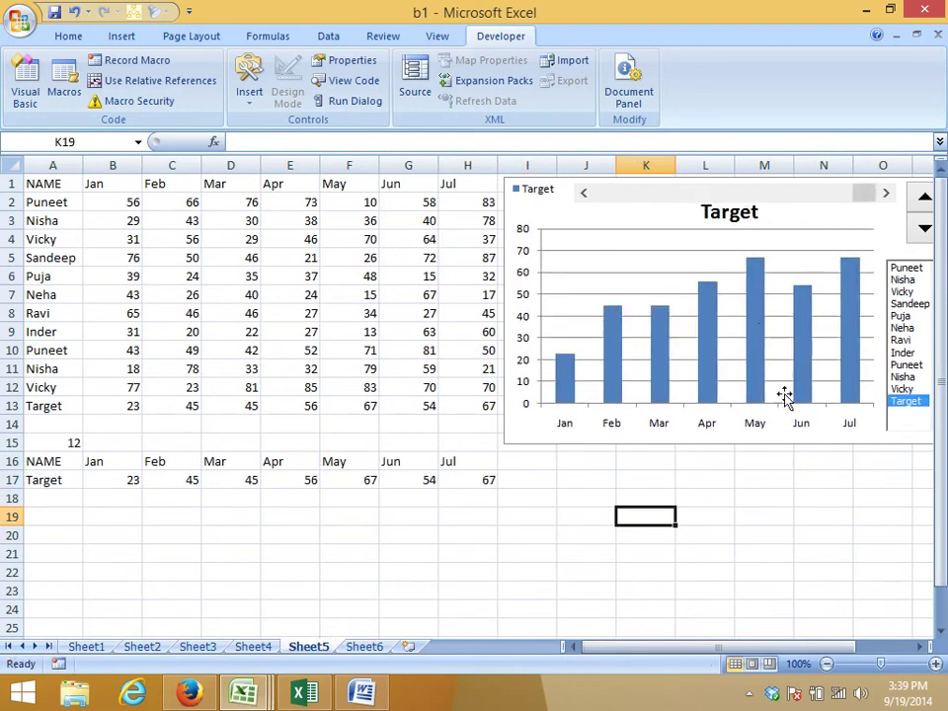
- Move through Sheet4, Sheet3 and Sheet2 back to Sheet1 with the E.ID tables
click(251, 646)
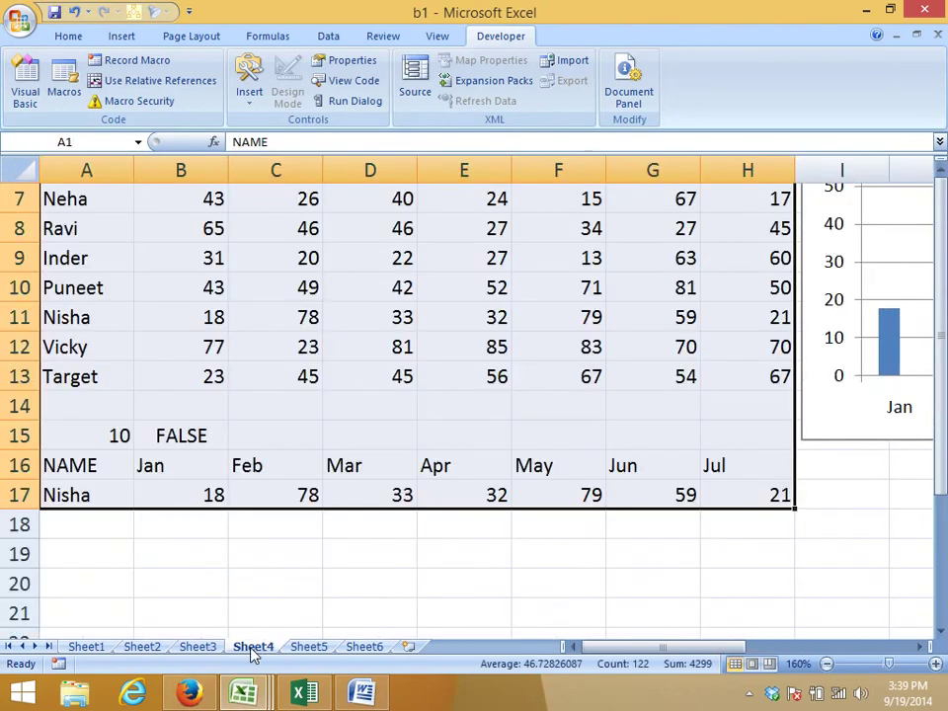
click(202, 647)
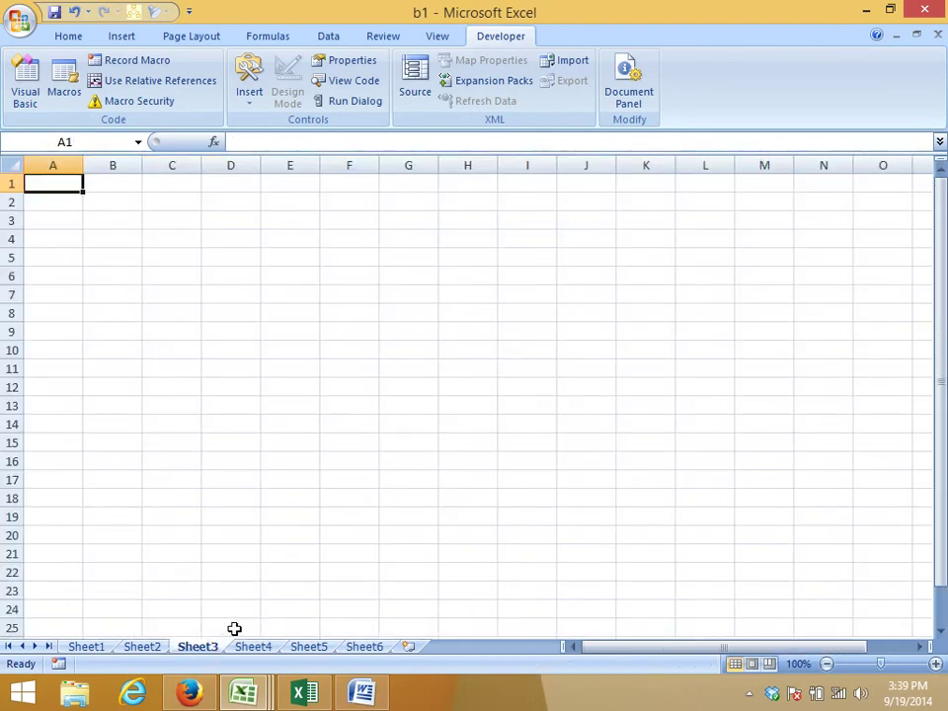
click(148, 647)
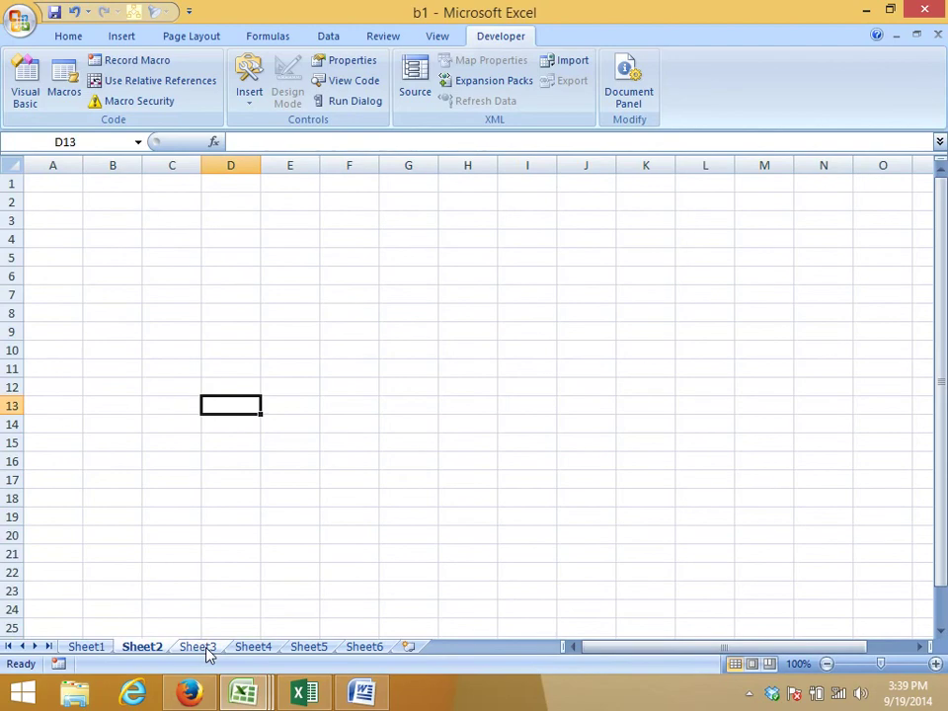
click(83, 649)
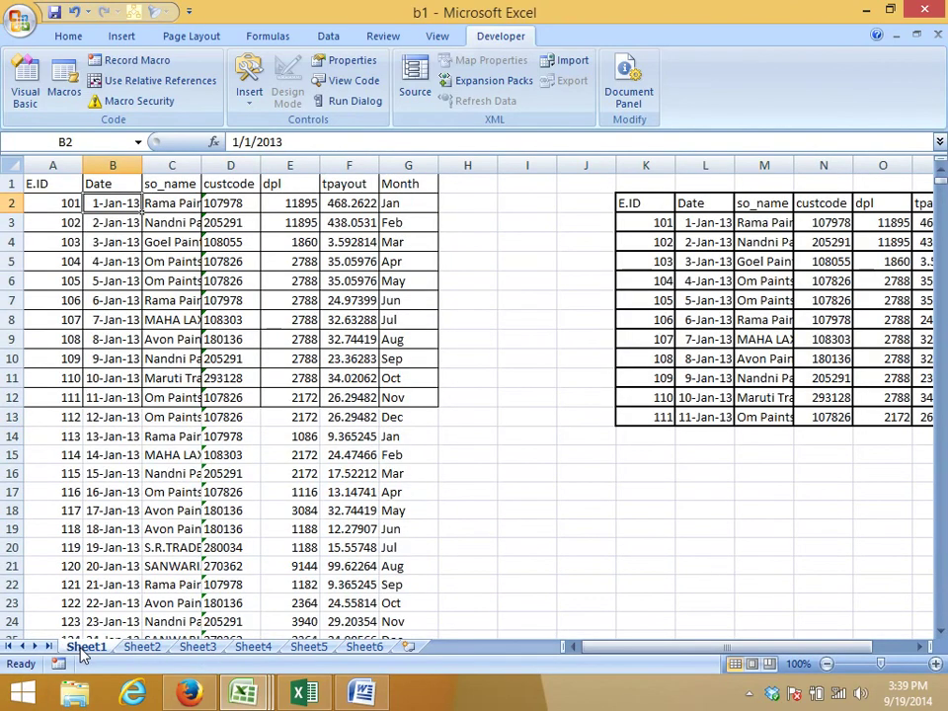
- Copy Sheet1's whole data range starting from A1
click(74, 180)
key(ctrl+shift+Right)
key(ctrl+shift+Down)
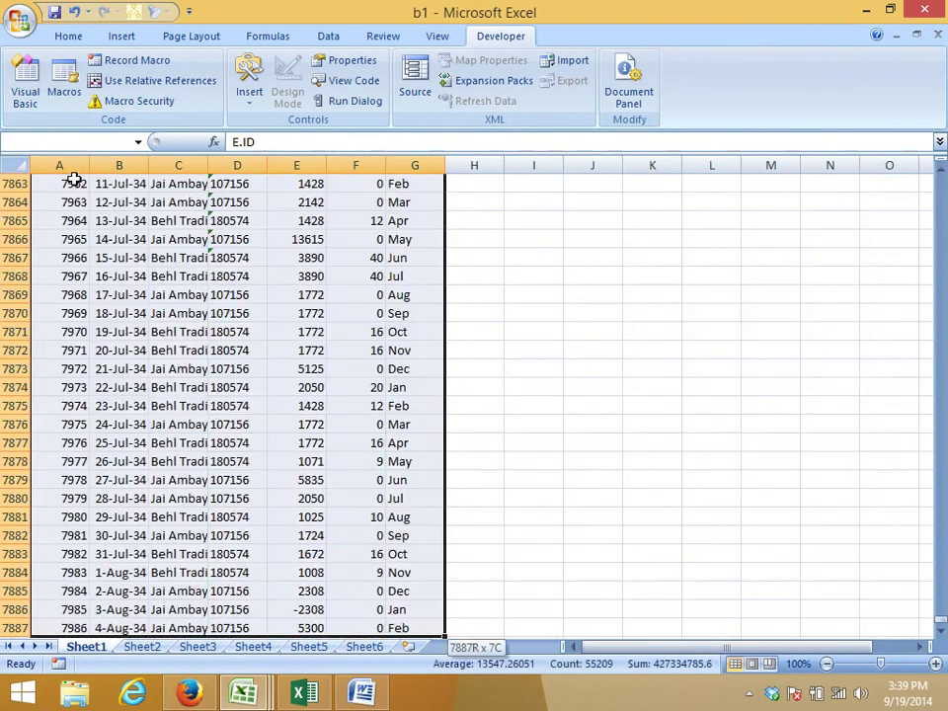
key(ctrl+c)
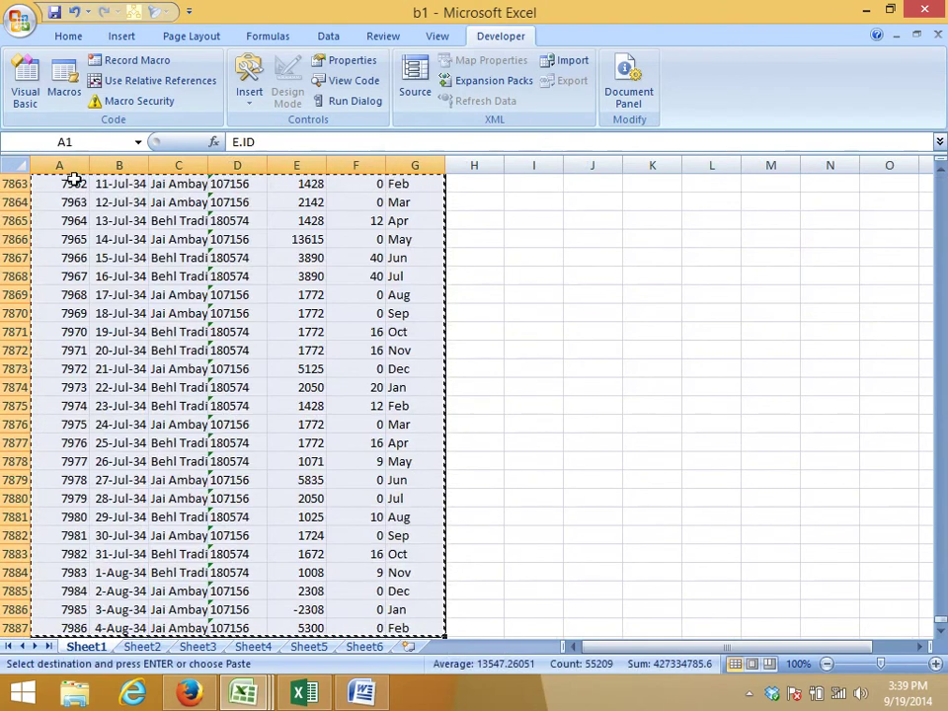
- Create a new blank workbook, Book11, and select its cell A1
key(ctrl+n)
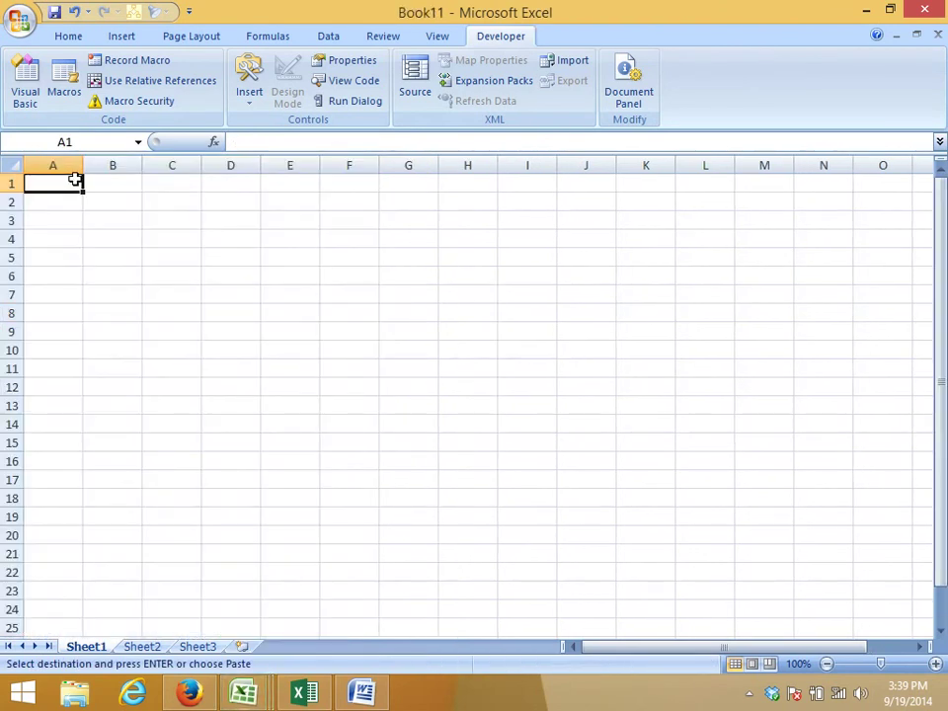
double_click(100, 187)
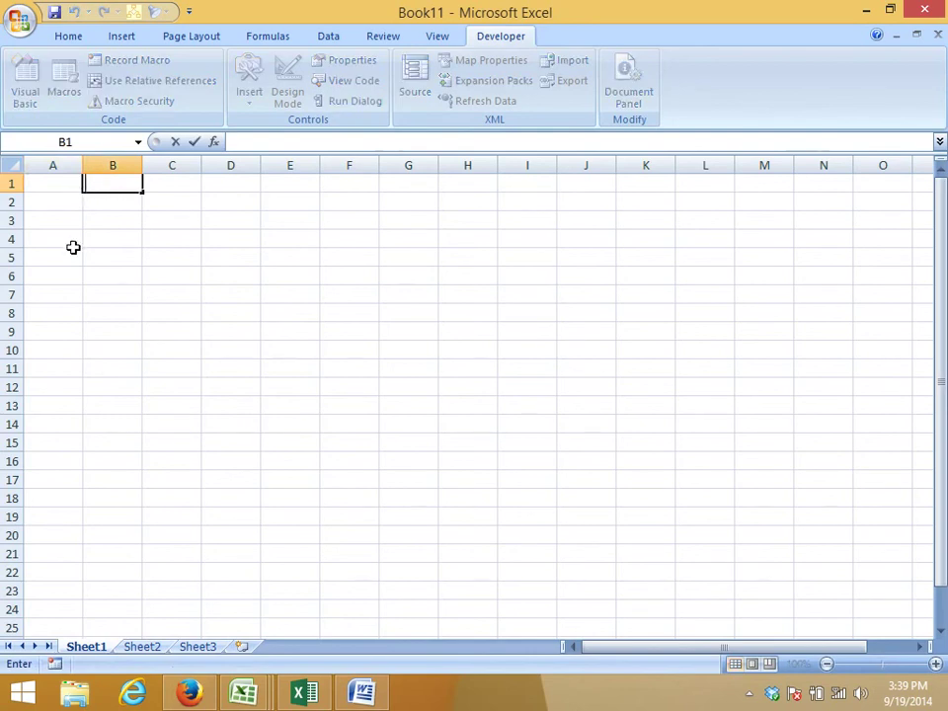
click(76, 244)
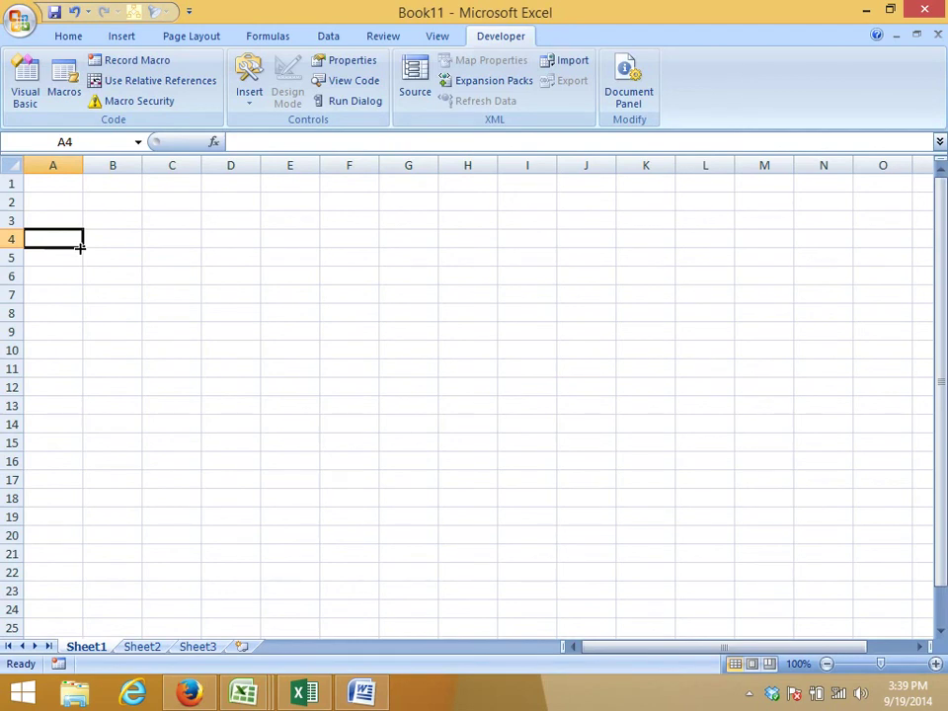
click(72, 182)
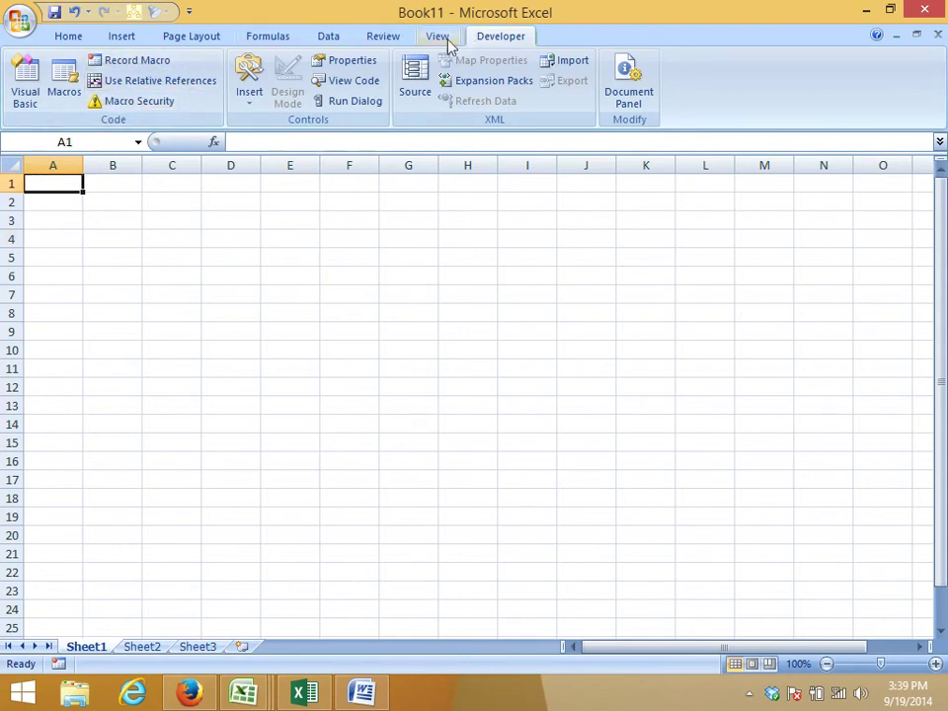
- Record a macro named Macro1 in This Workbook with shortcut Ctrl+q
click(158, 66)
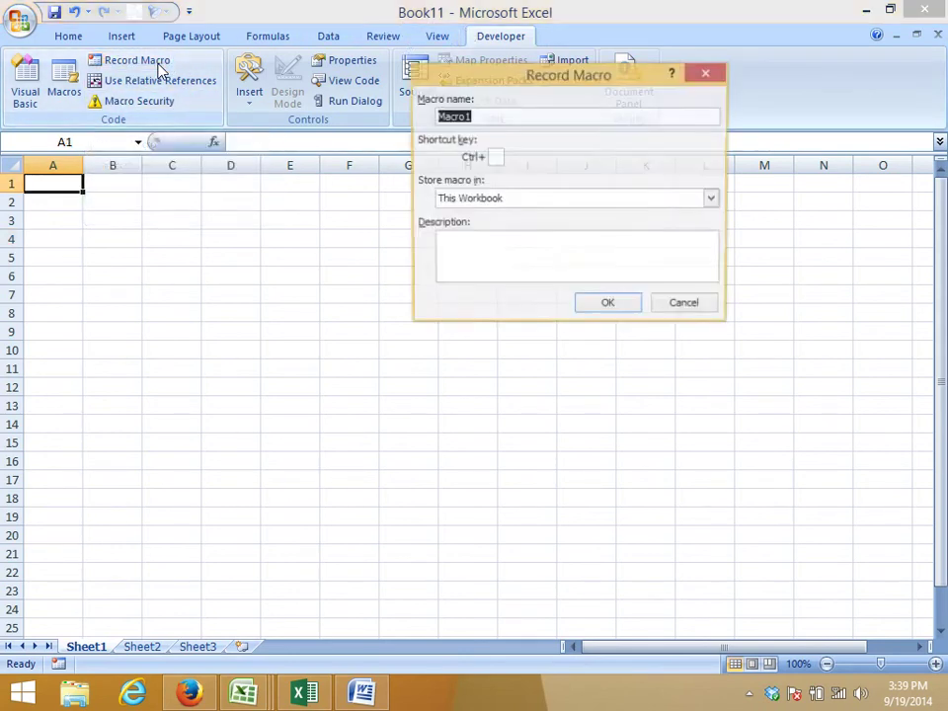
click(495, 157)
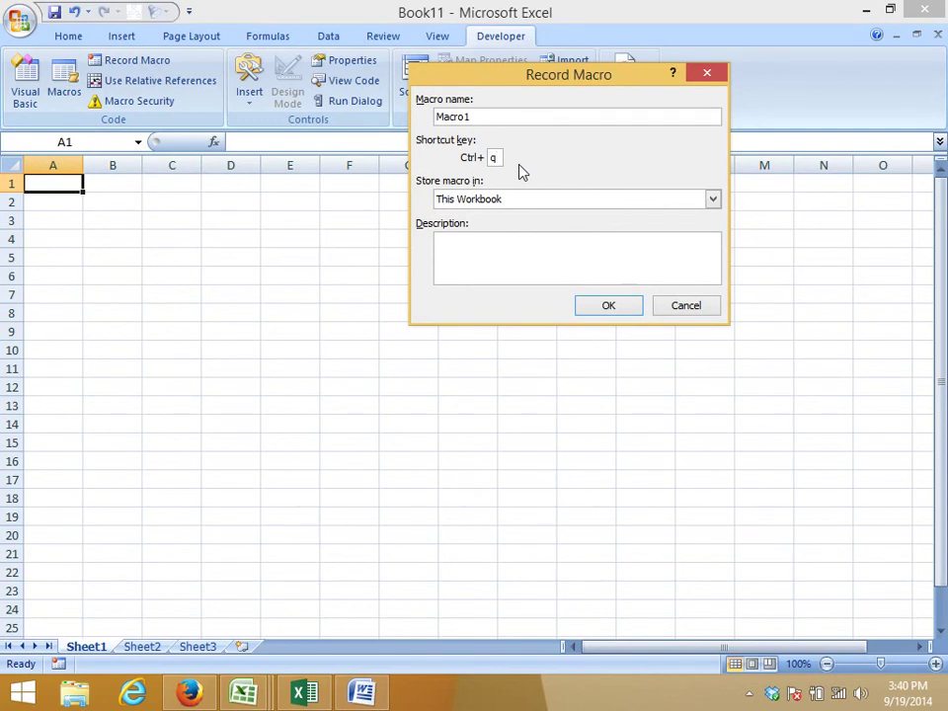
click(599, 307)
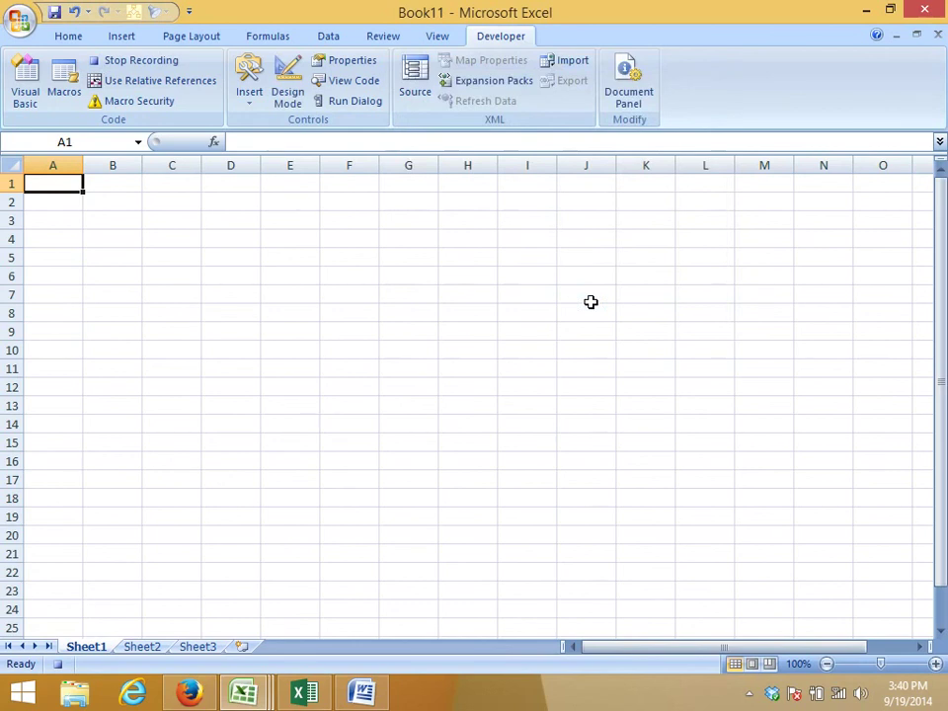
- Type the headers Date, Name, Qty, MRP and Total across A1:E1
text(Date)
key(Tab)
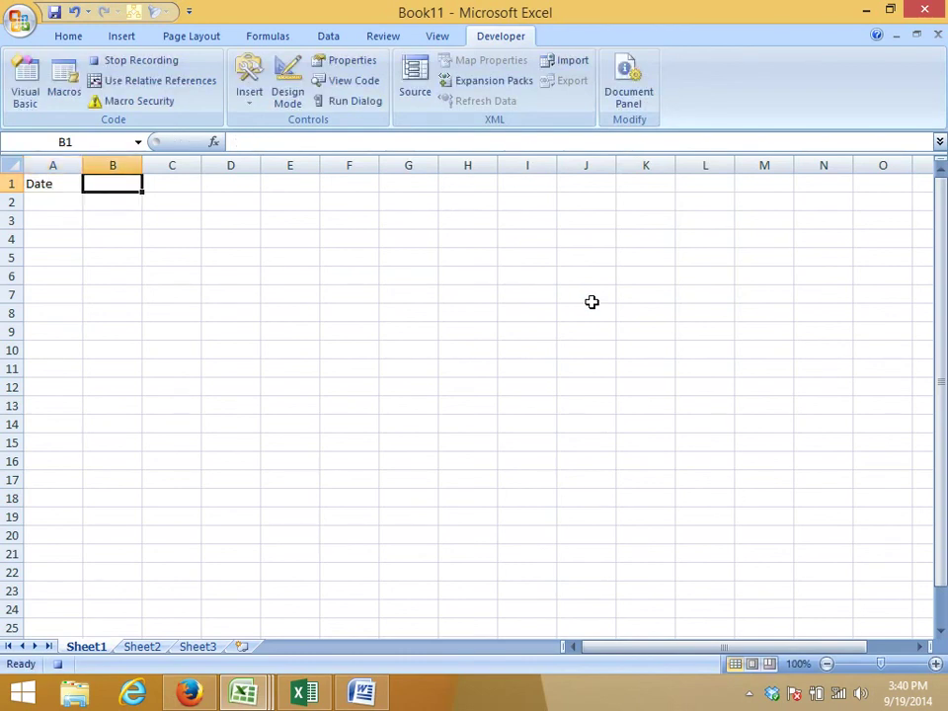
text(NA)
key(BackSpace)
text(a)
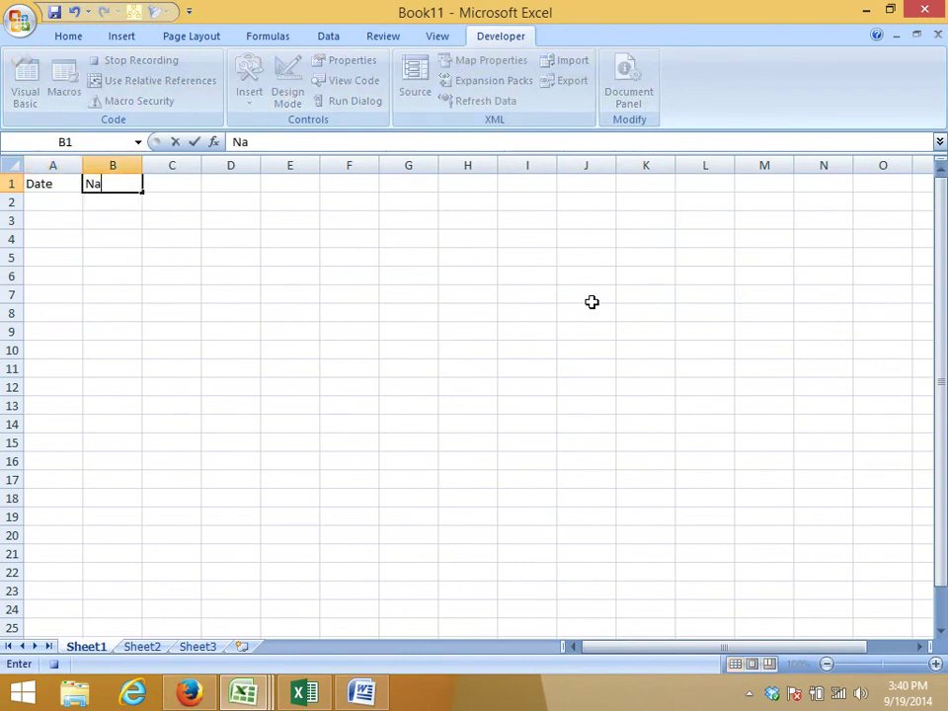
text(me)
key(Tab)
text(Qt)
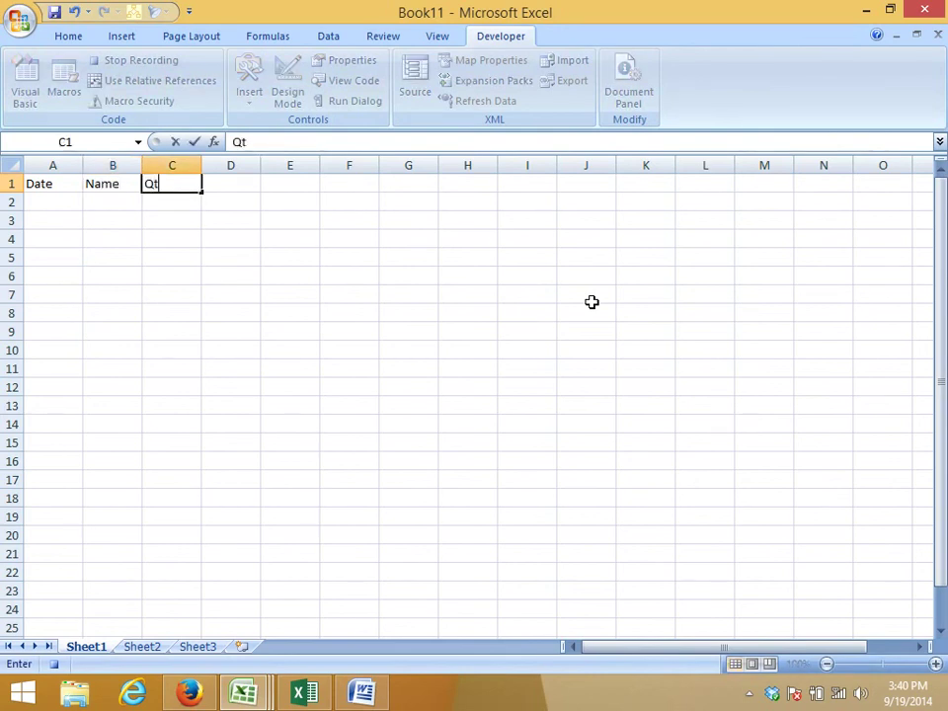
key(Tab)
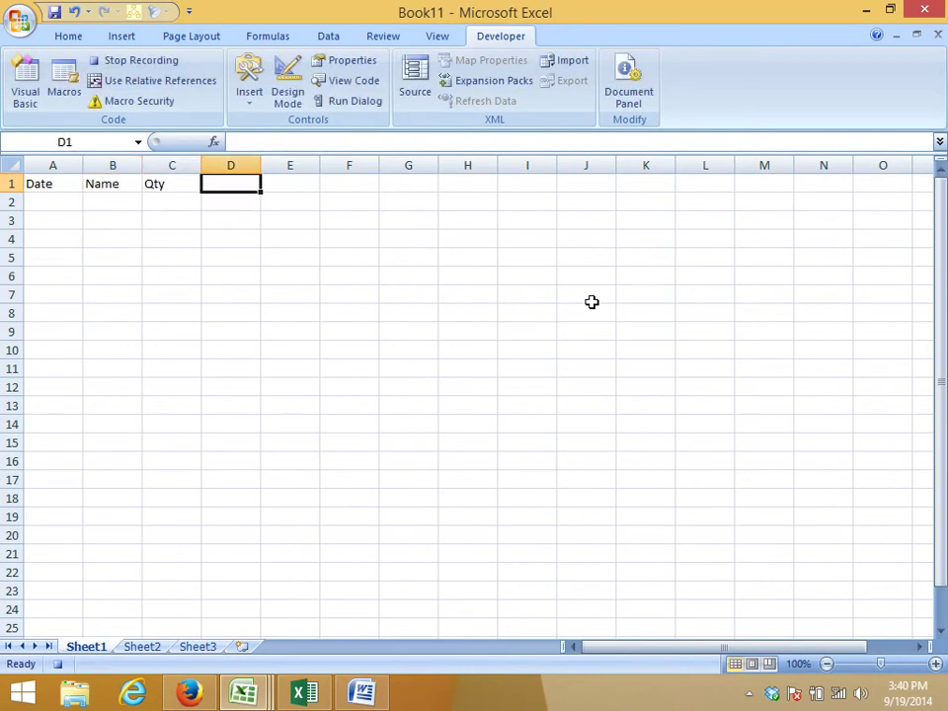
text(MRP)
key(Tab)
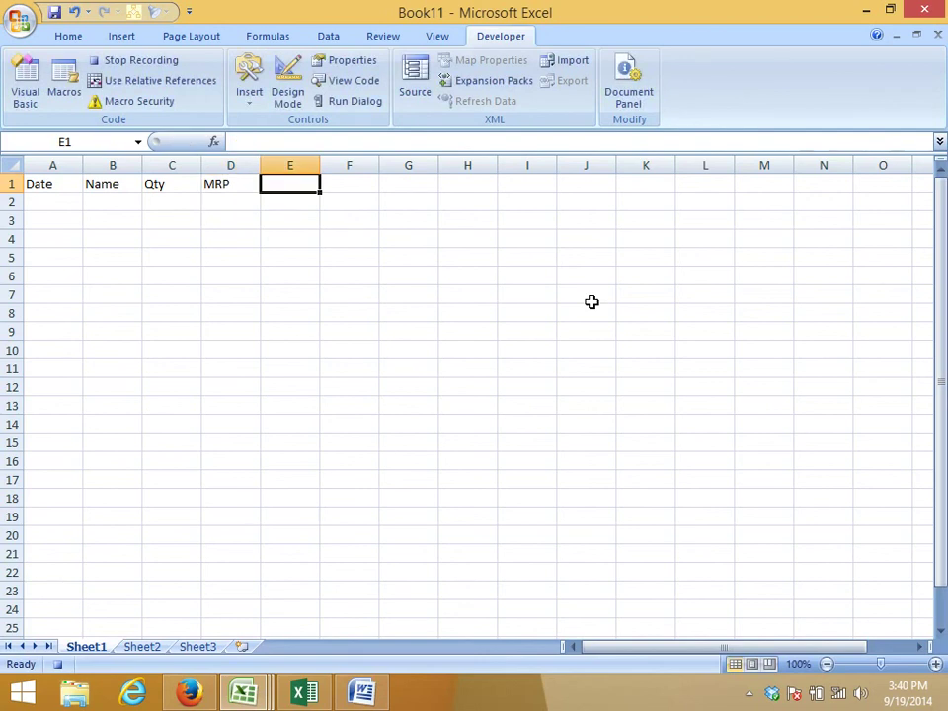
text(Total)
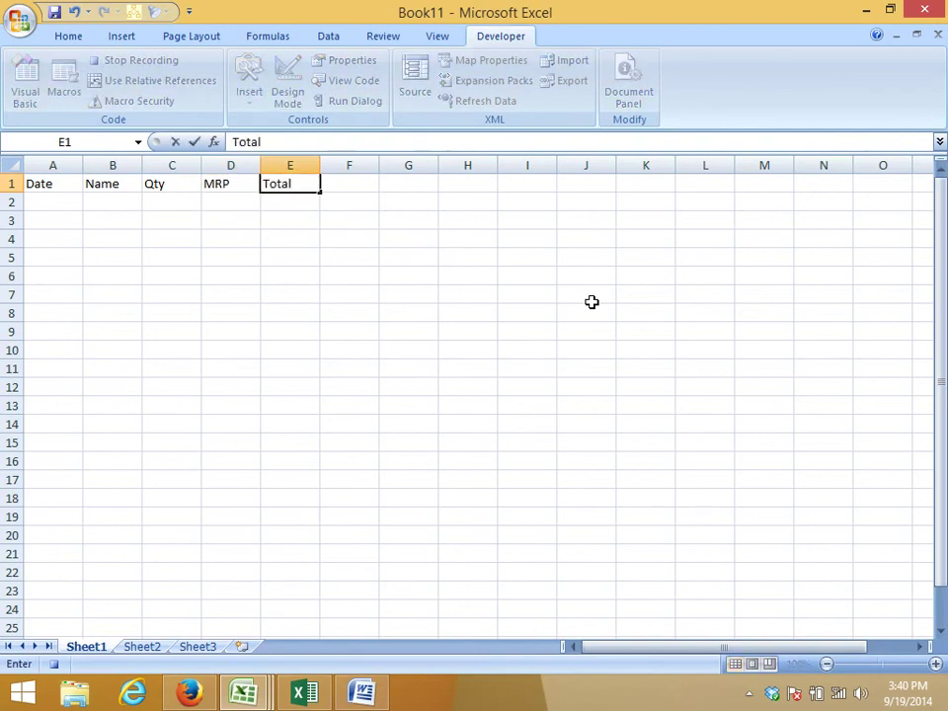
- Enter =C2*D2 in E2, fill it down to E19, and select A1:E19
click(313, 205)
text(=)
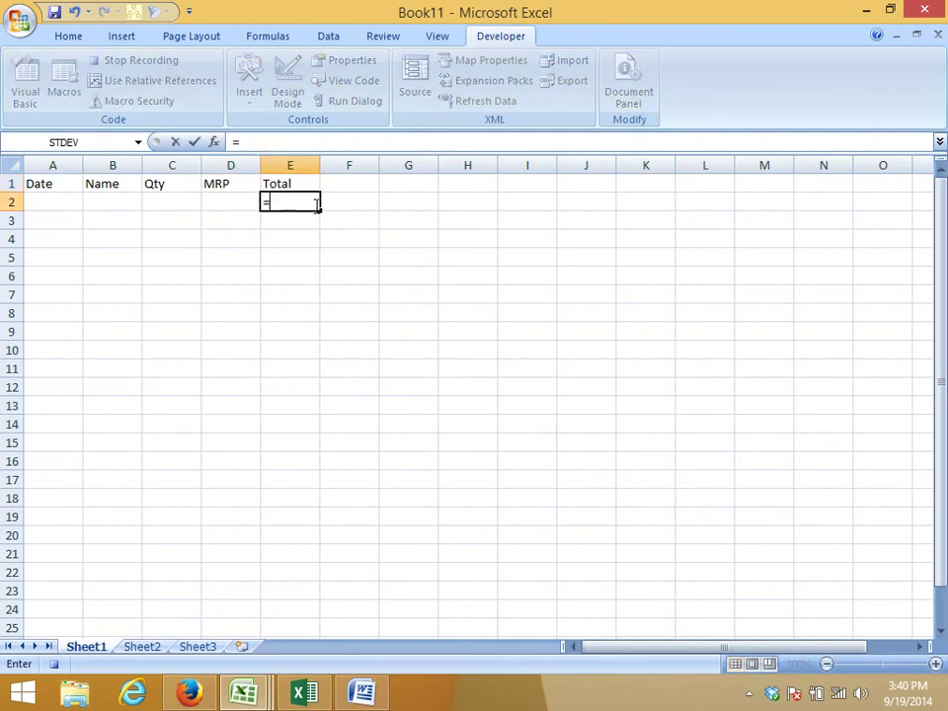
key(Left)
key(Left)
text(*)
key(Left)
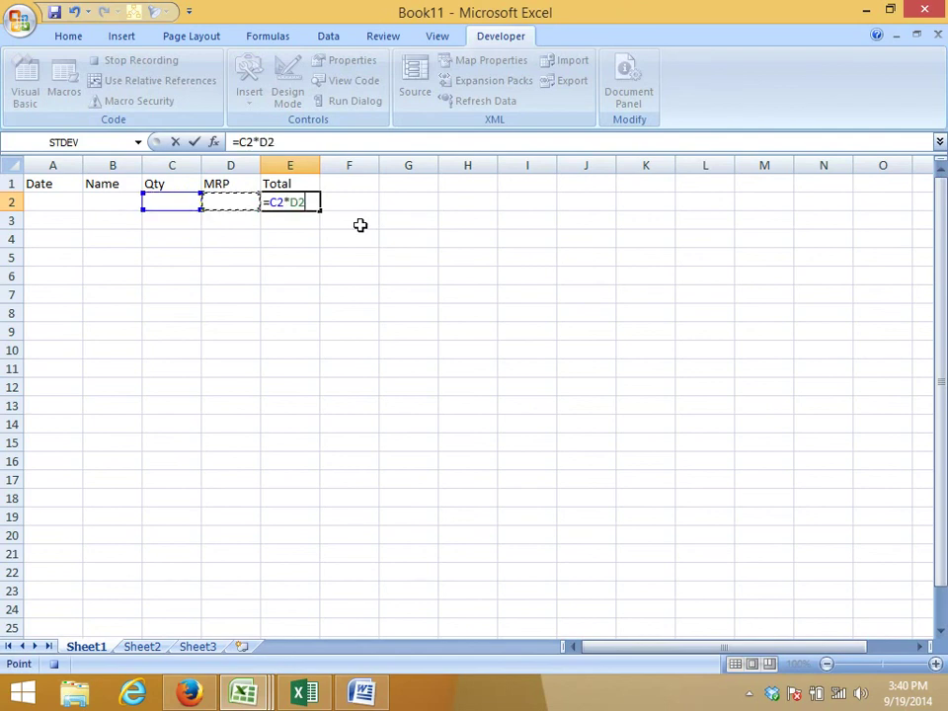
key(Return)
drag(318, 202, 290, 510)
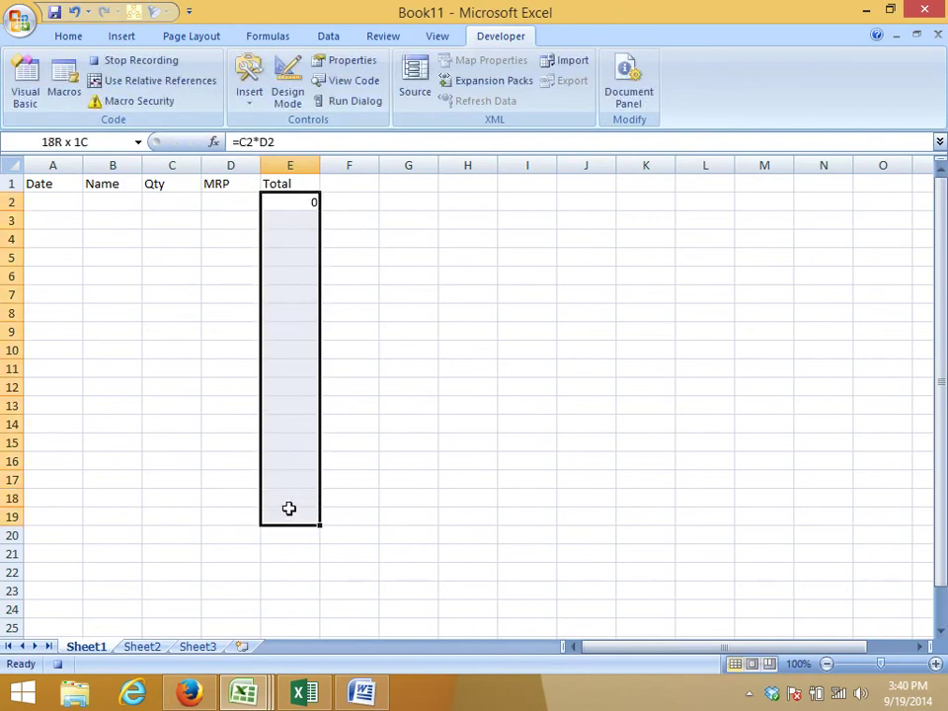
key(ctrl+d)
drag(47, 189, 265, 520)
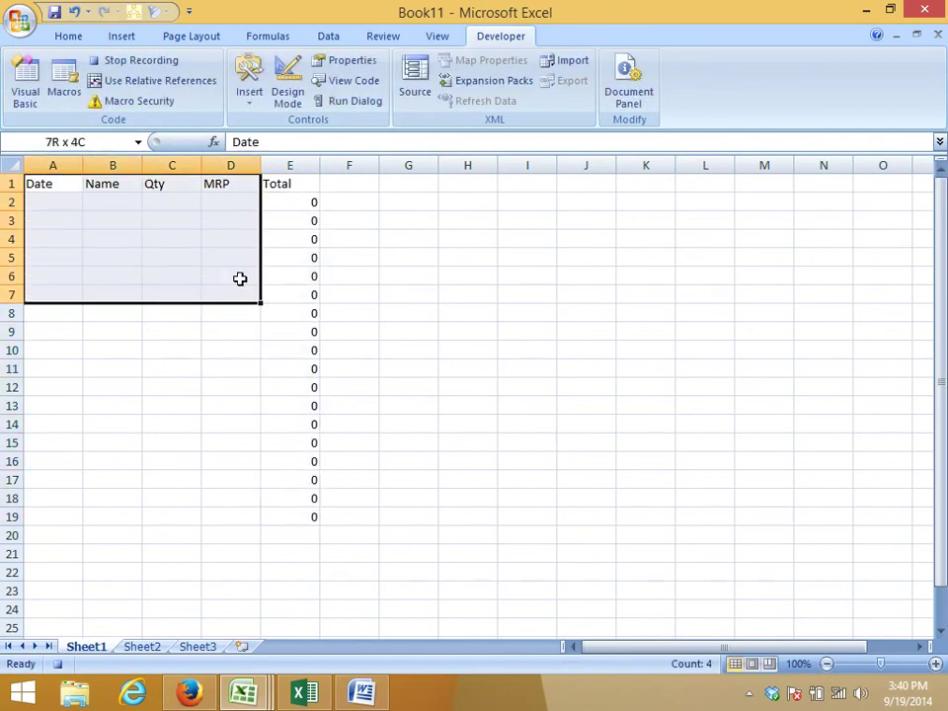
- Put borders on every table cell and label A19 'Total'
click(71, 37)
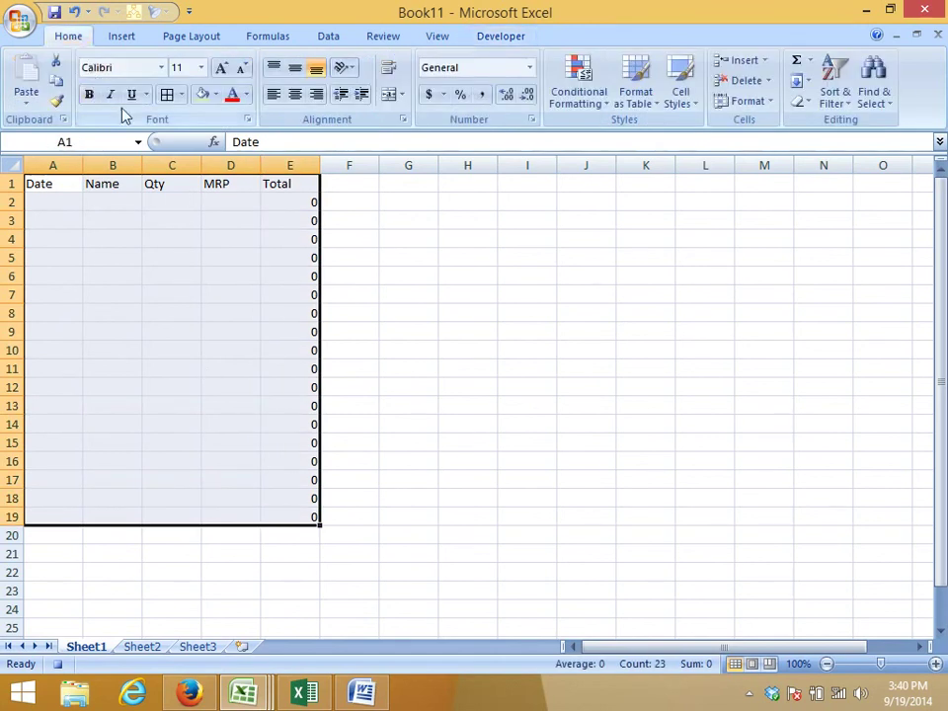
click(165, 95)
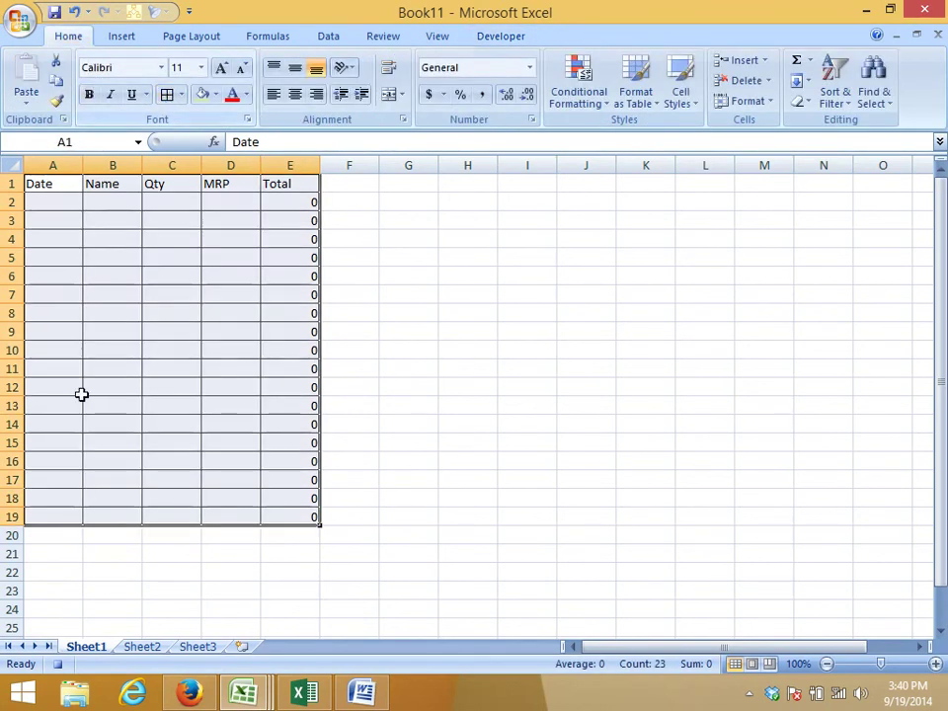
click(61, 517)
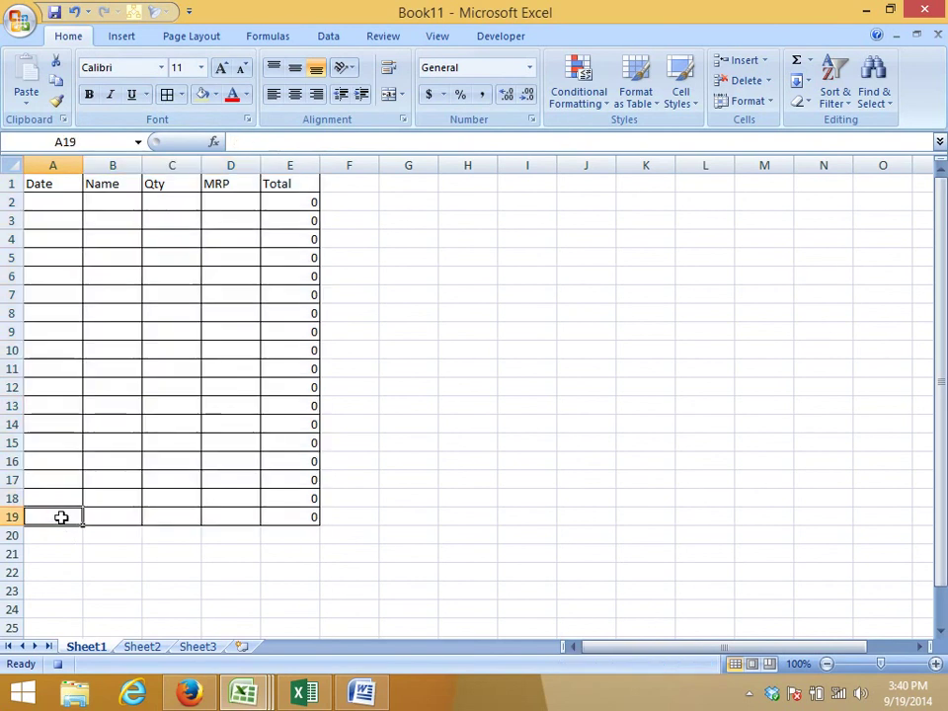
text(Total)
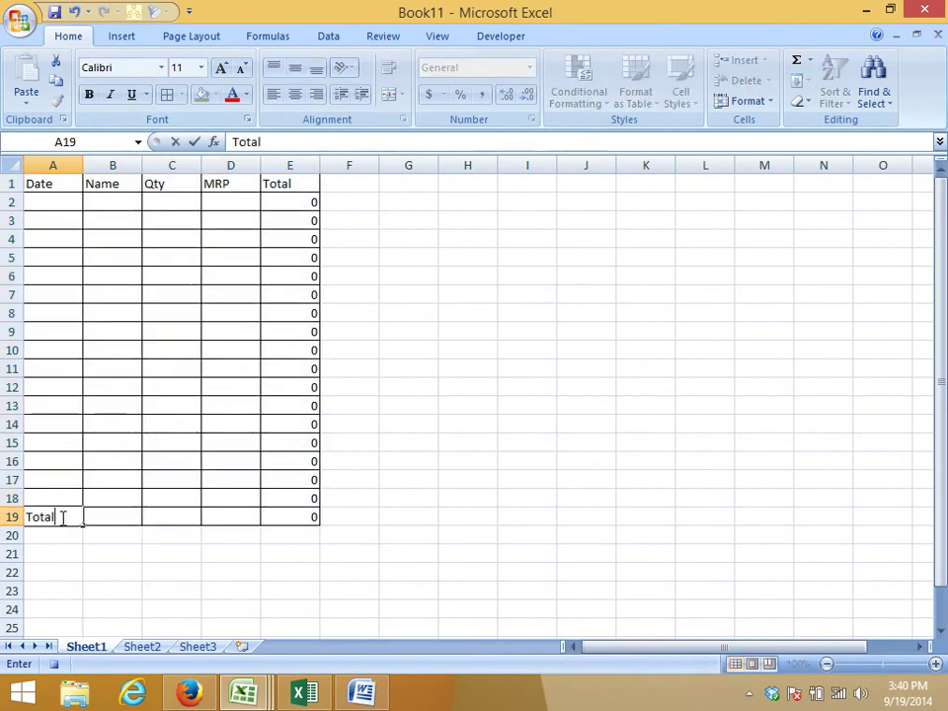
key(Return)
- Enter =SUM(C2:C18) in C19 to total the Qty column
click(188, 520)
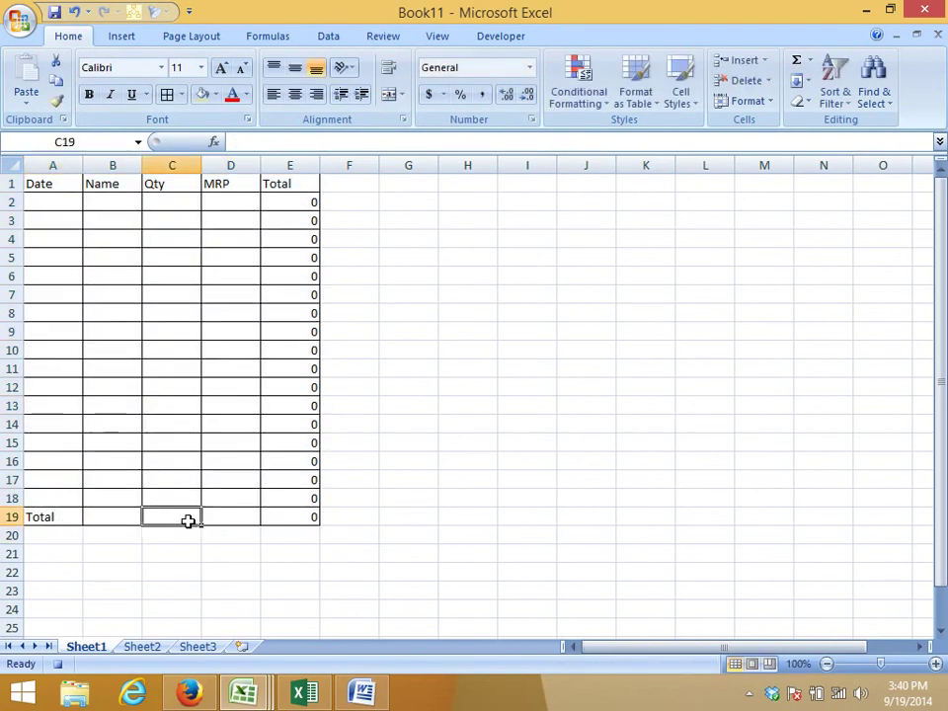
text(=sum)
key(Tab)
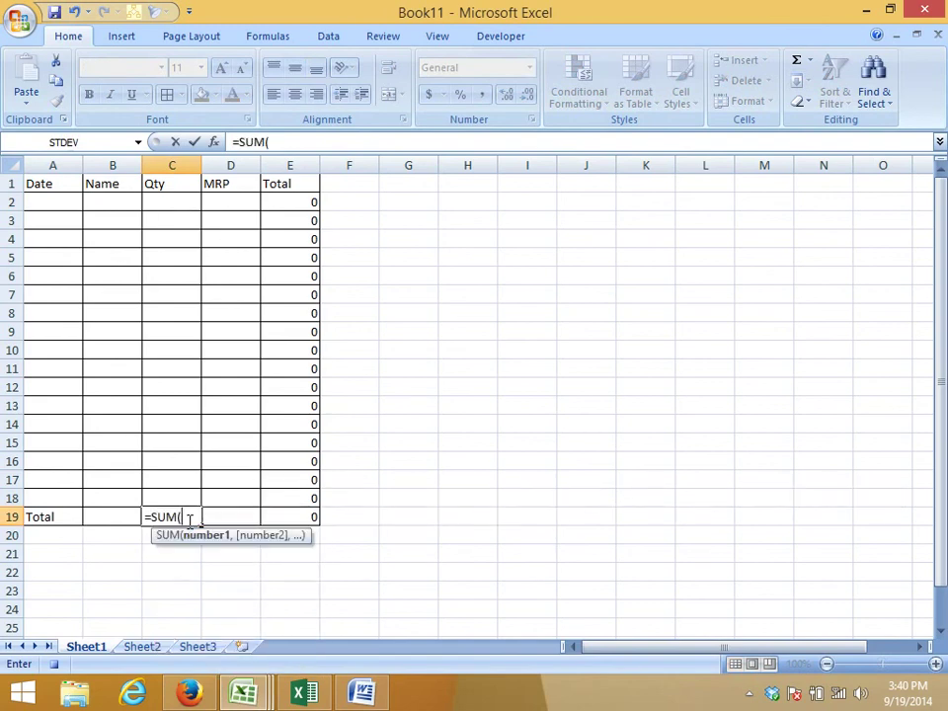
key(Up)
key(shift+Up)
key(shift+Up)
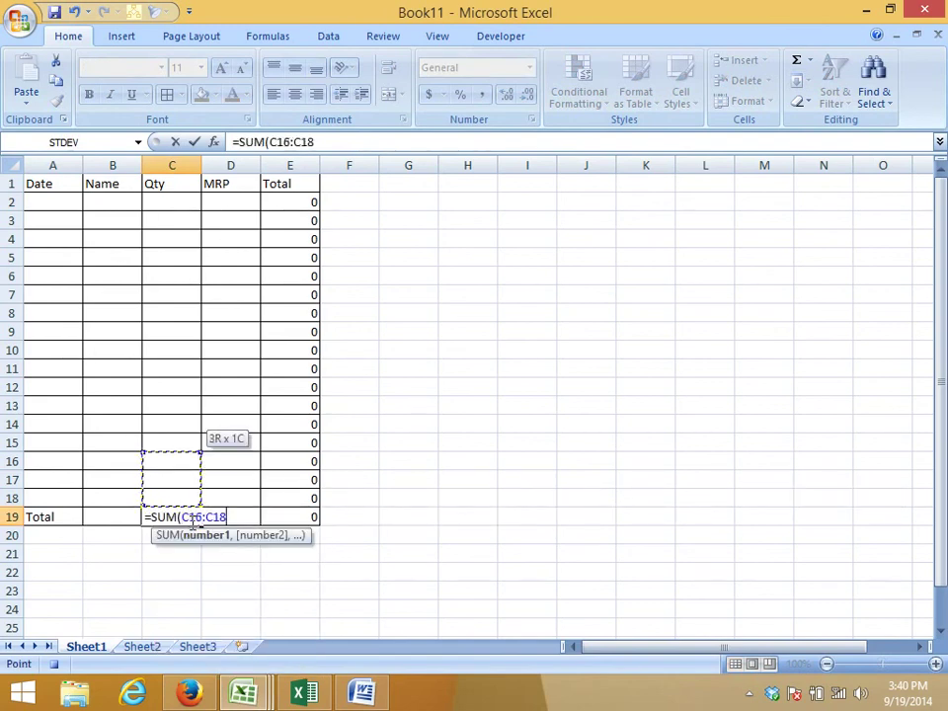
key(shift+Up)
key(shift+Up)
key(shift+Up)
key(shift+Up)
key(shift+Up)
key(shift+Up)
key(shift+Up)
key(shift+Up)
key(shift+Up)
key(shift+Up)
key(shift+Up)
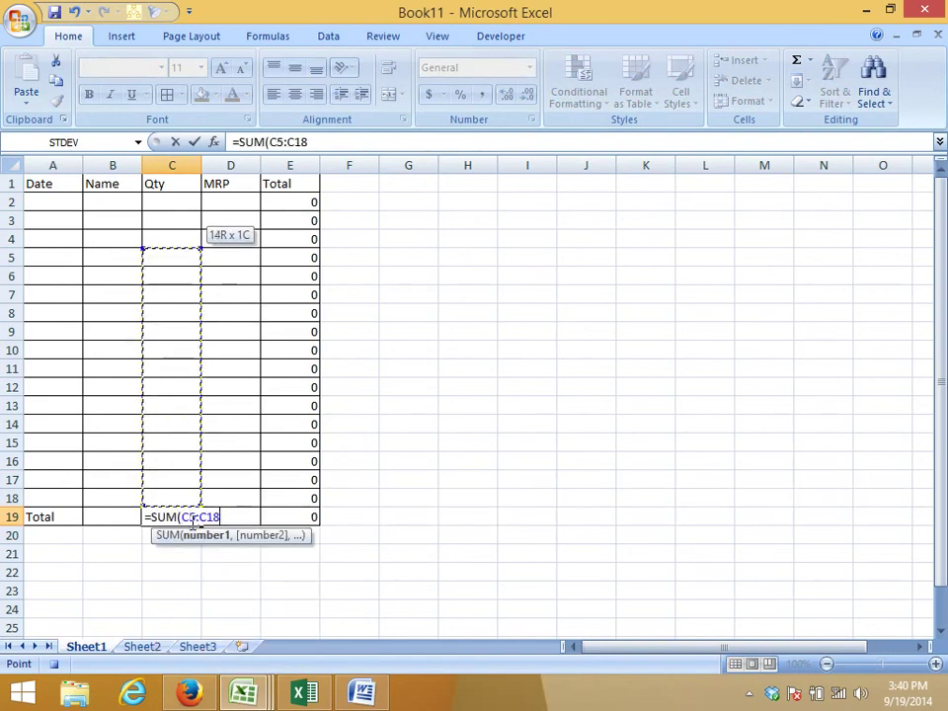
key(shift+Up)
key(shift+Up)
key(shift+Up)
key(Return)
click(191, 523)
- Copy the sum into D19 and bold the whole A19:E19 Total row
key(shift+Right)
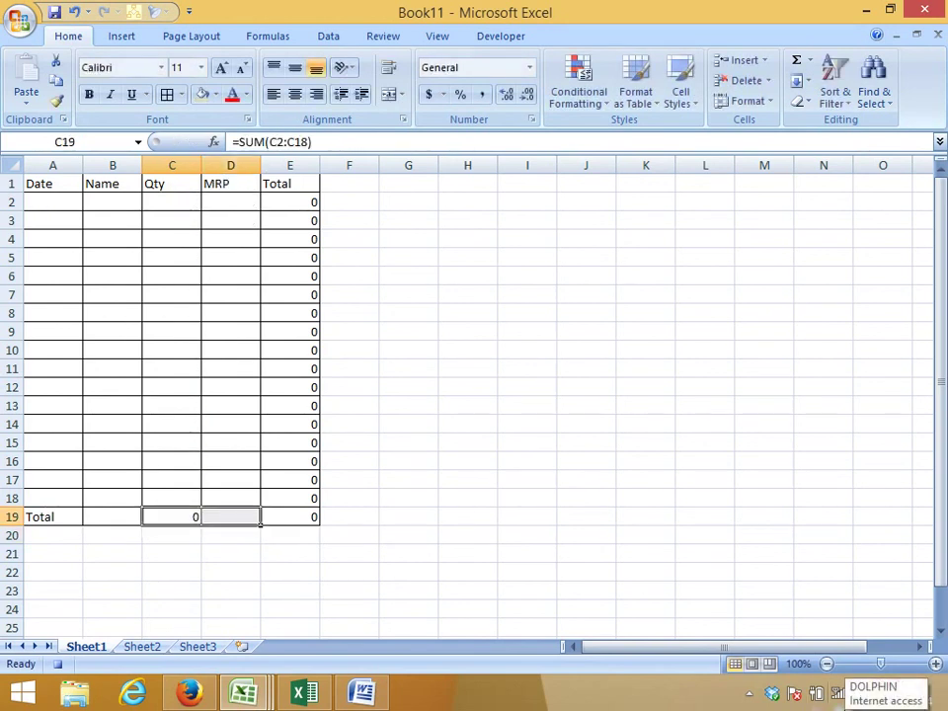
key(ctrl+r)
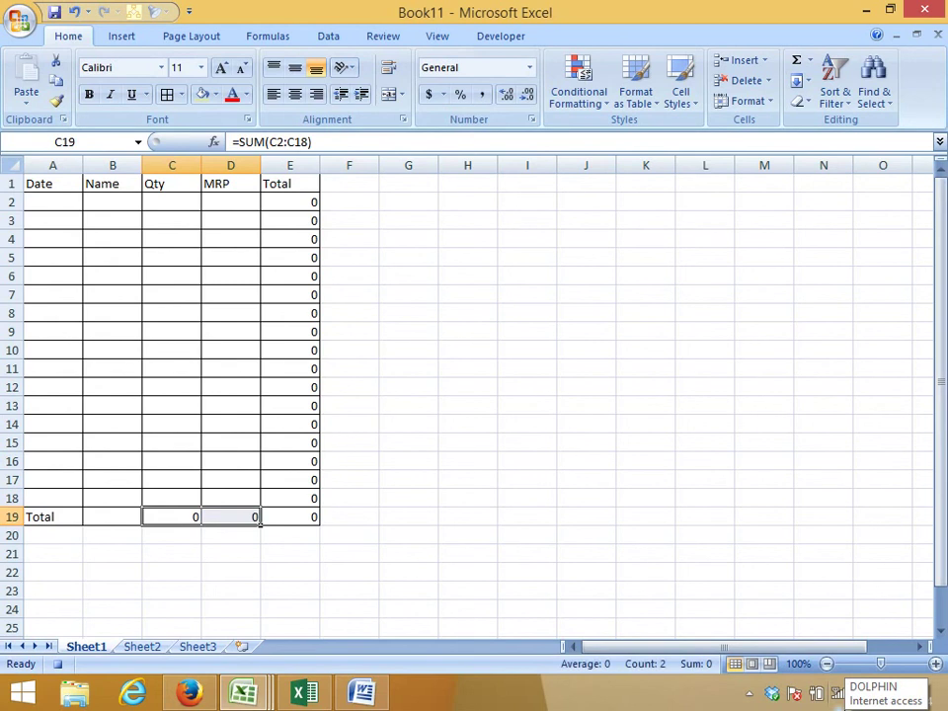
drag(46, 518, 292, 519)
key(ctrl+b)
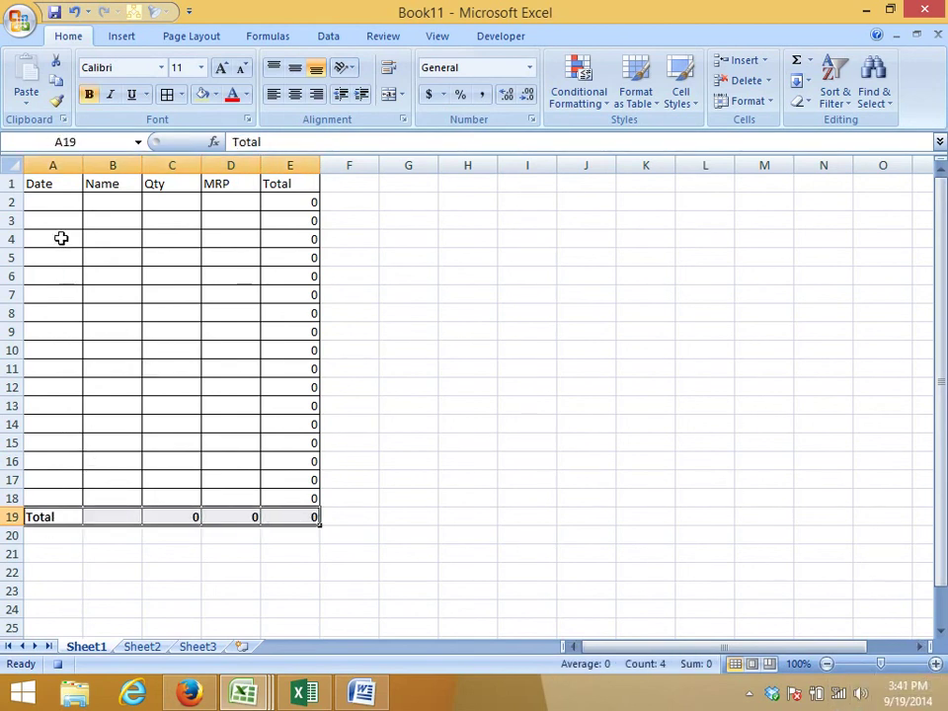
- Shade A1:E1, raise row 1 to 17.25, and centre the headers horizontally and vertically
click(53, 165)
mouse_move(45, 184)
mouse_down()
mouse_move(285, 175)
mouse_move(293, 184)
mouse_up()
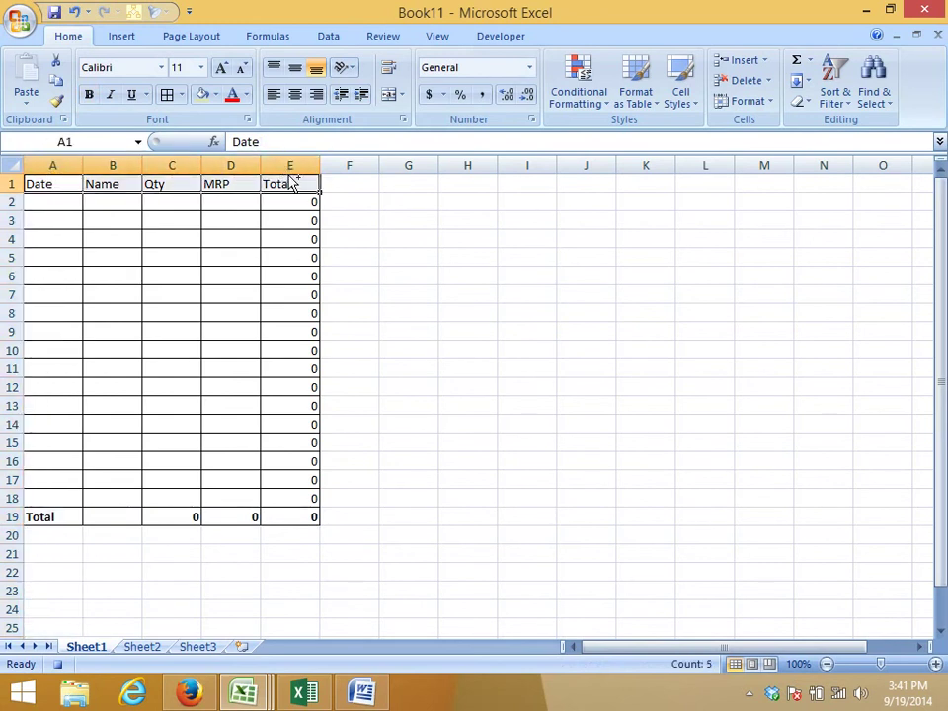
click(204, 94)
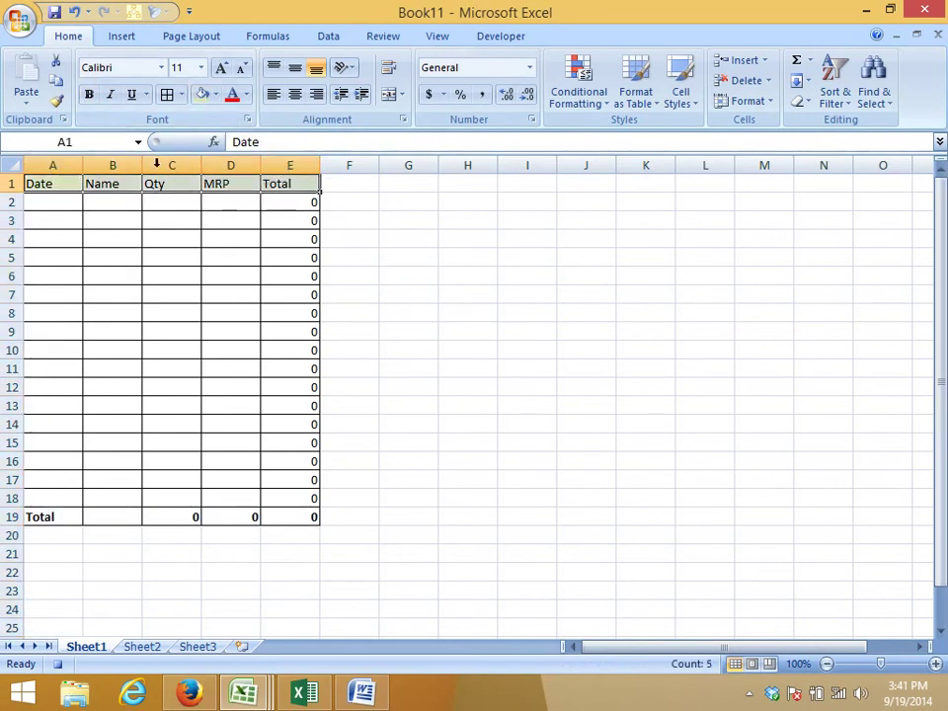
drag(15, 192, 18, 206)
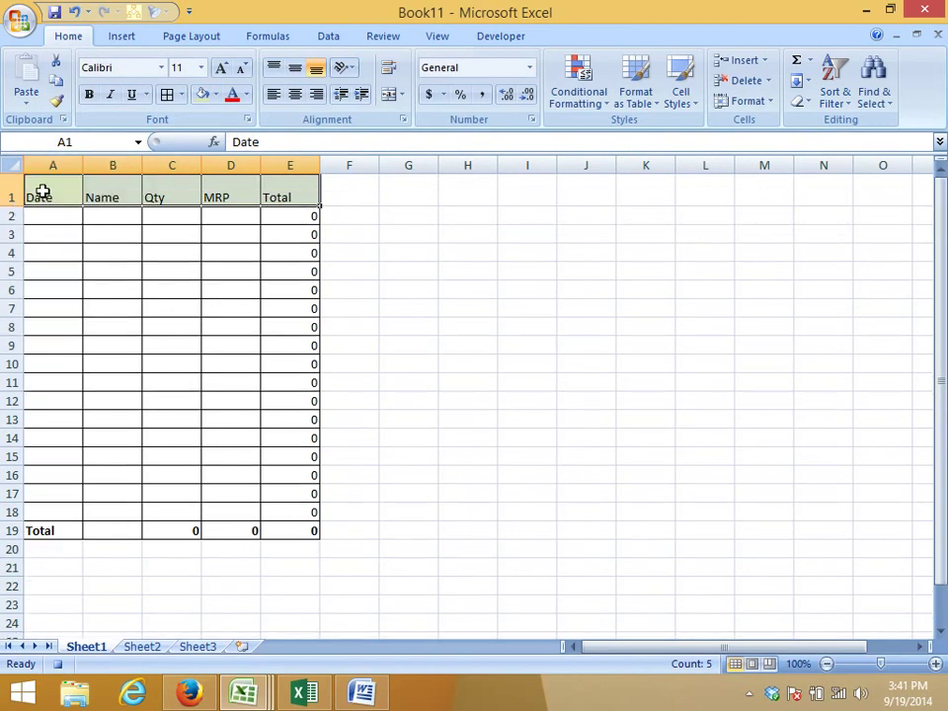
click(293, 96)
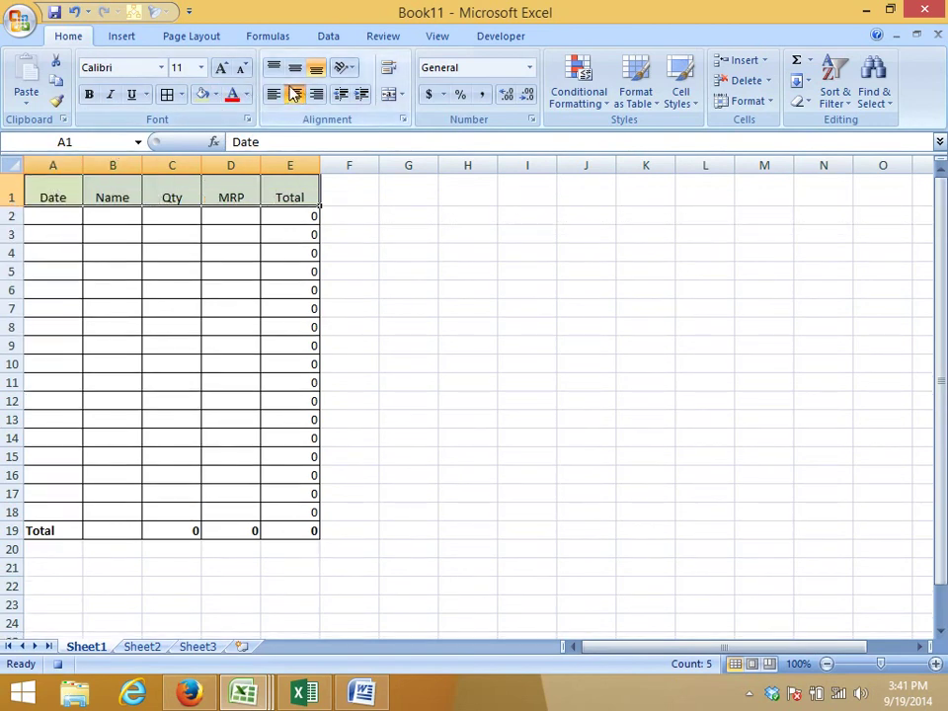
click(294, 67)
- Bold the headers and enter the first date 1/1 in A2
key(ctrl+b)
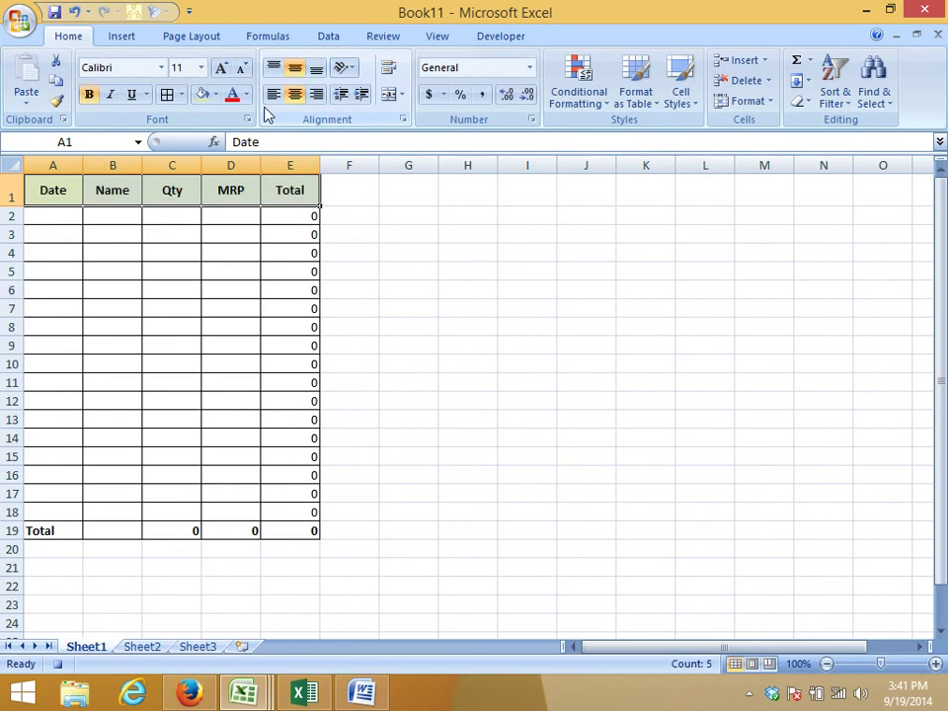
click(52, 218)
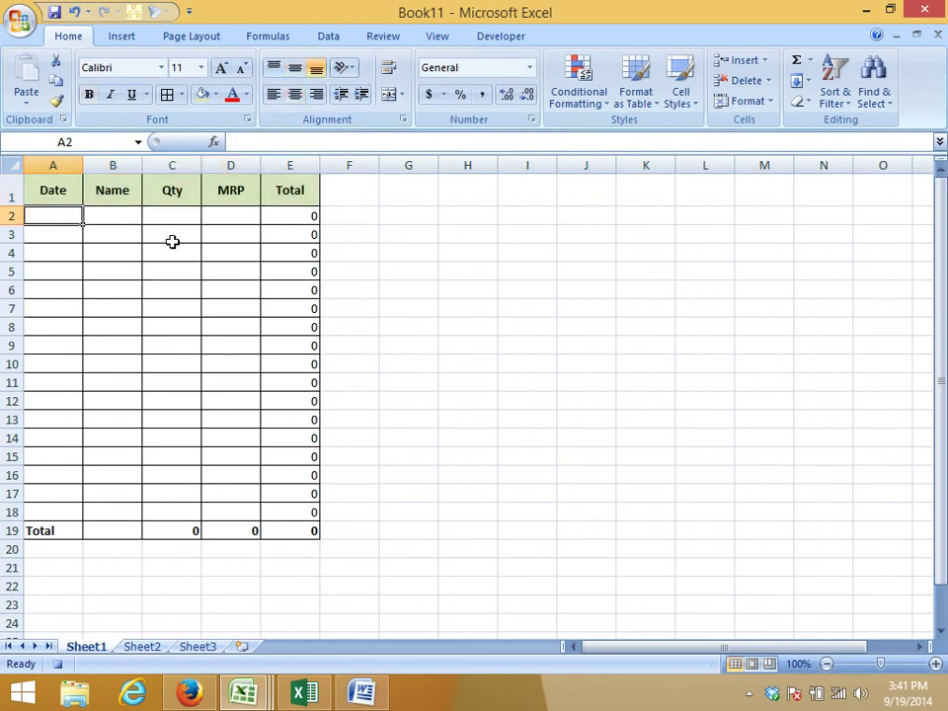
text(1/)
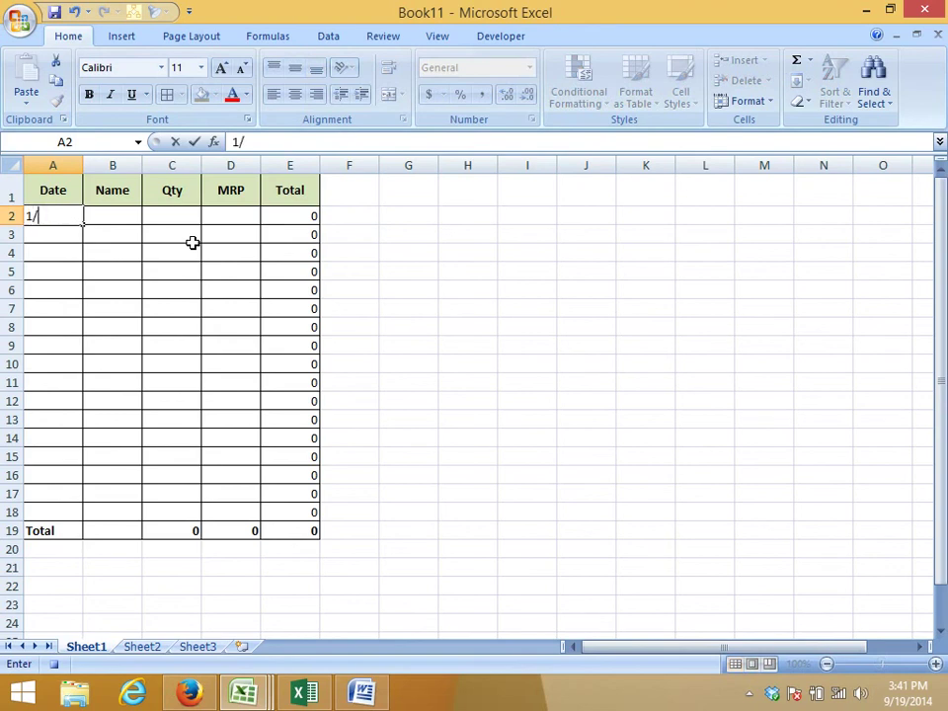
text(1)
key(Return)
- Enter =A2+1 in A3 and fill it down to A18, reaching 17-Jan
text(=)
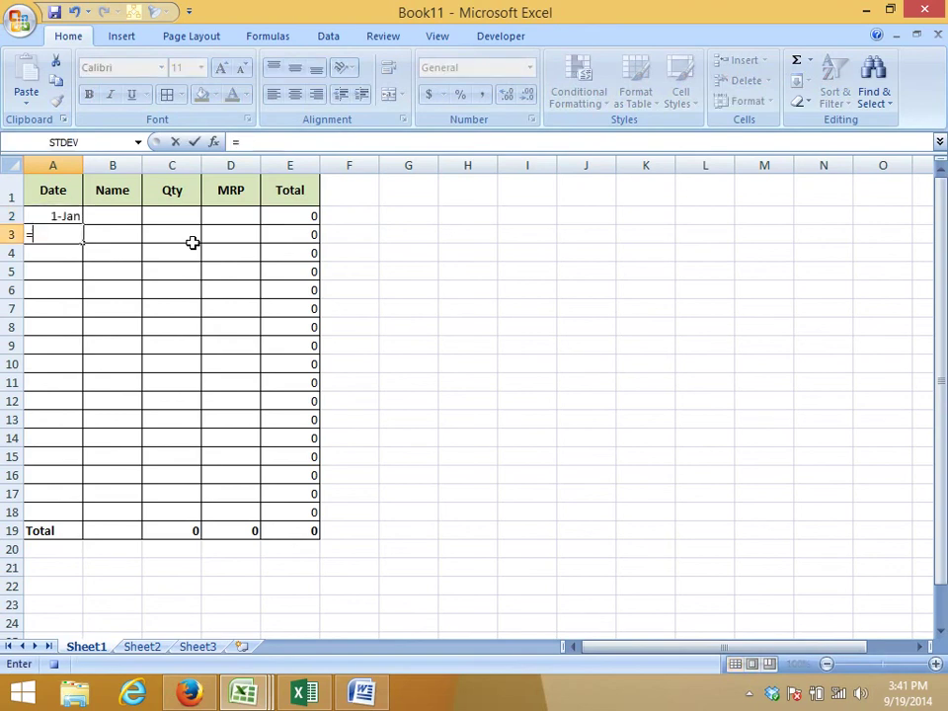
key(Up)
text(+1)
key(Return)
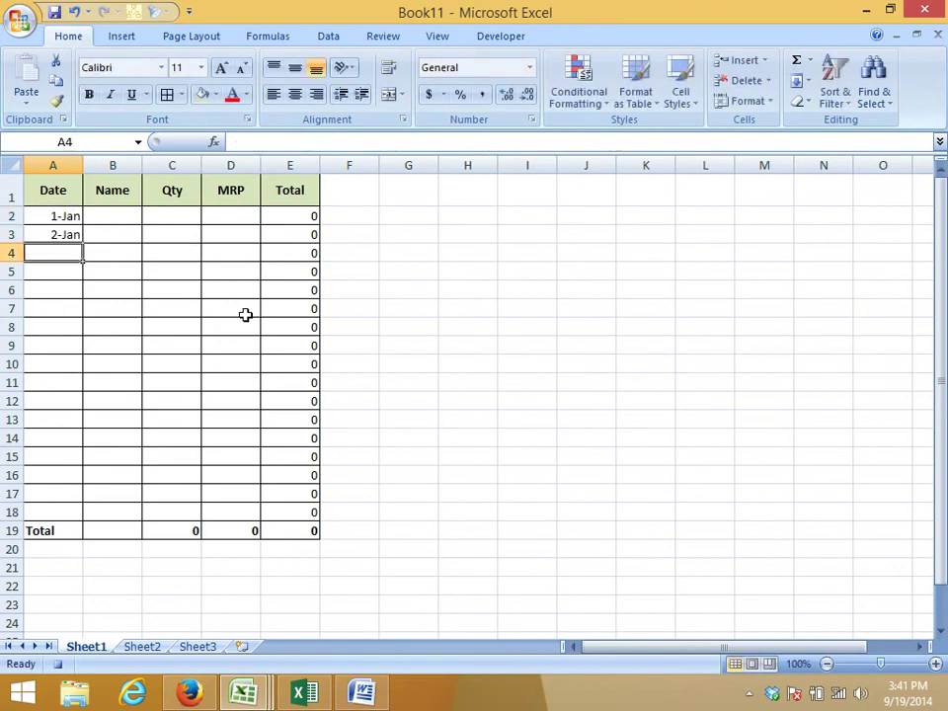
key(Up)
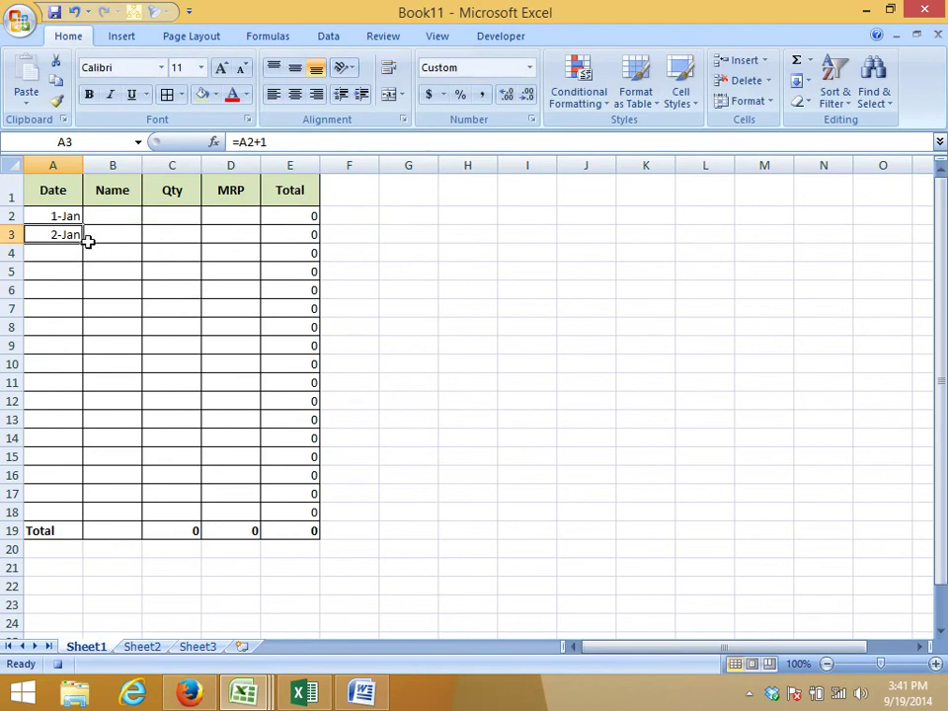
drag(83, 243, 71, 515)
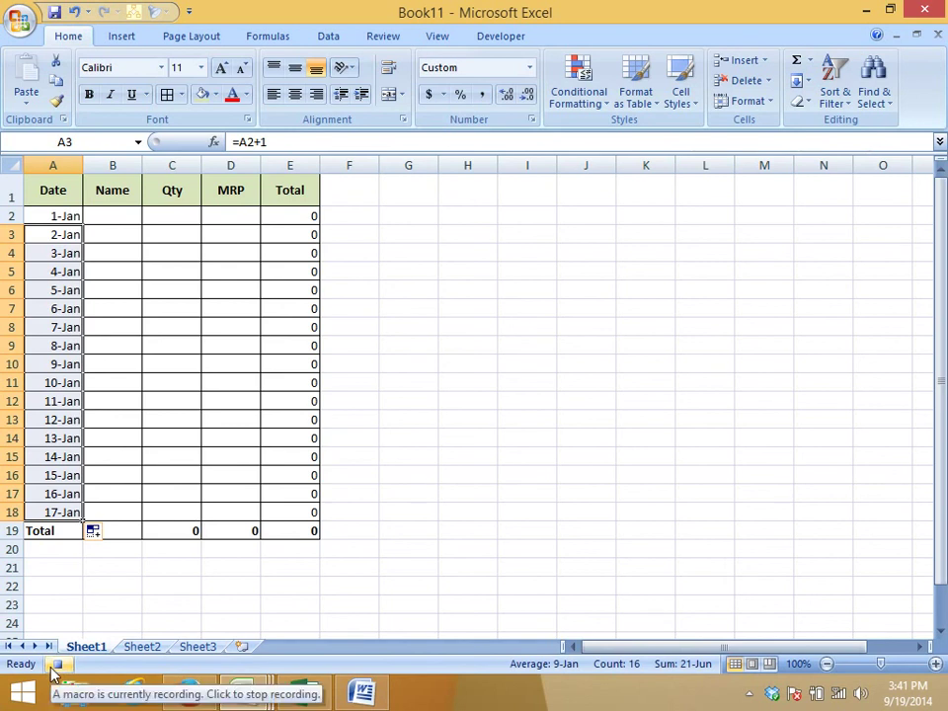
- Stop recording Macro1
click(483, 37)
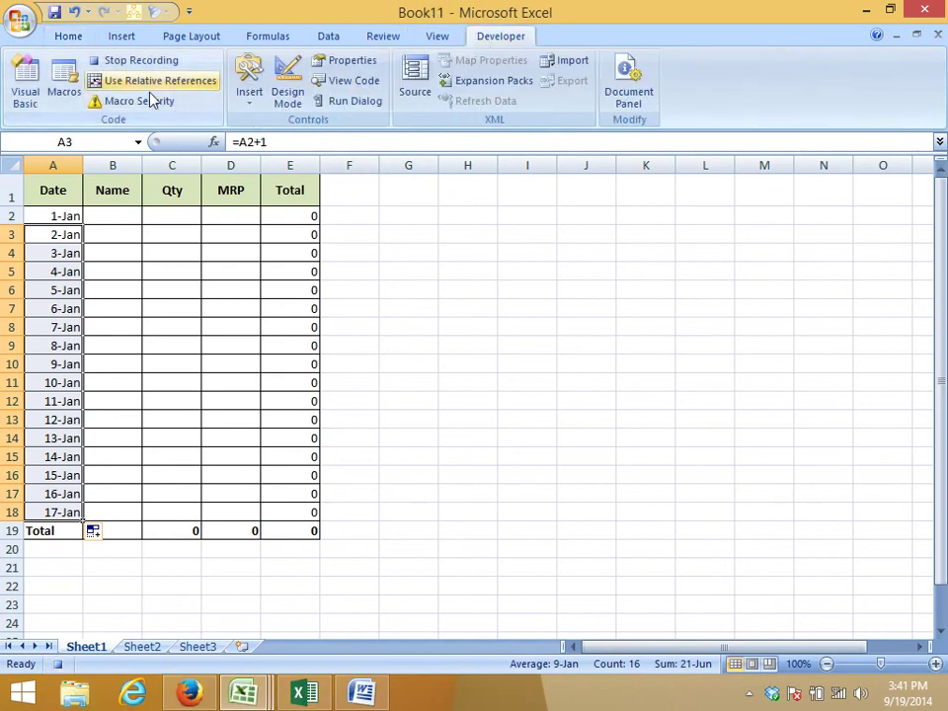
click(135, 63)
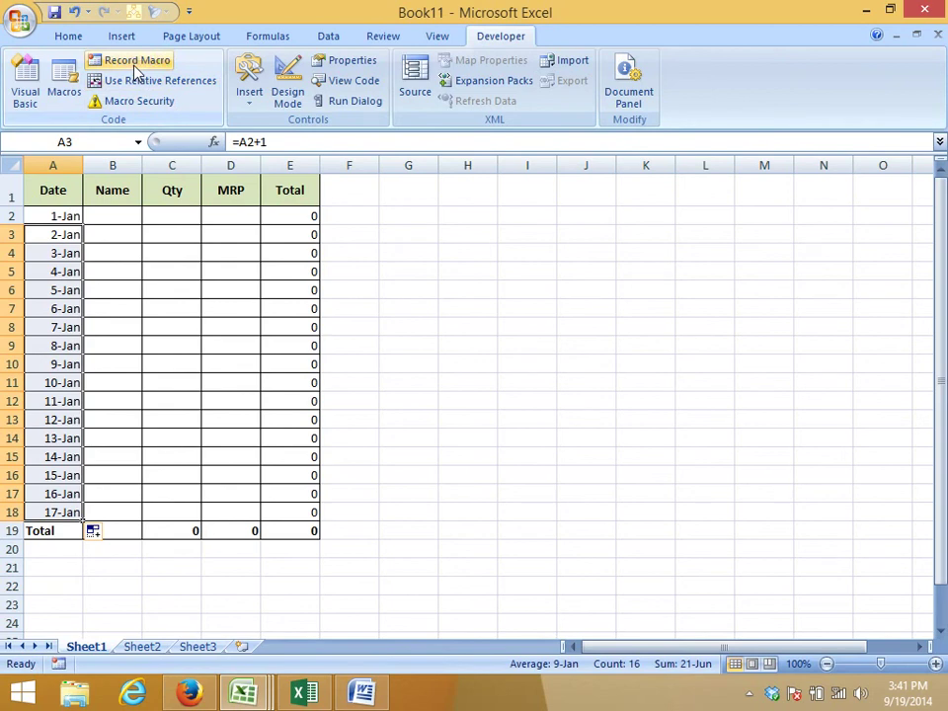
right_click(89, 649)
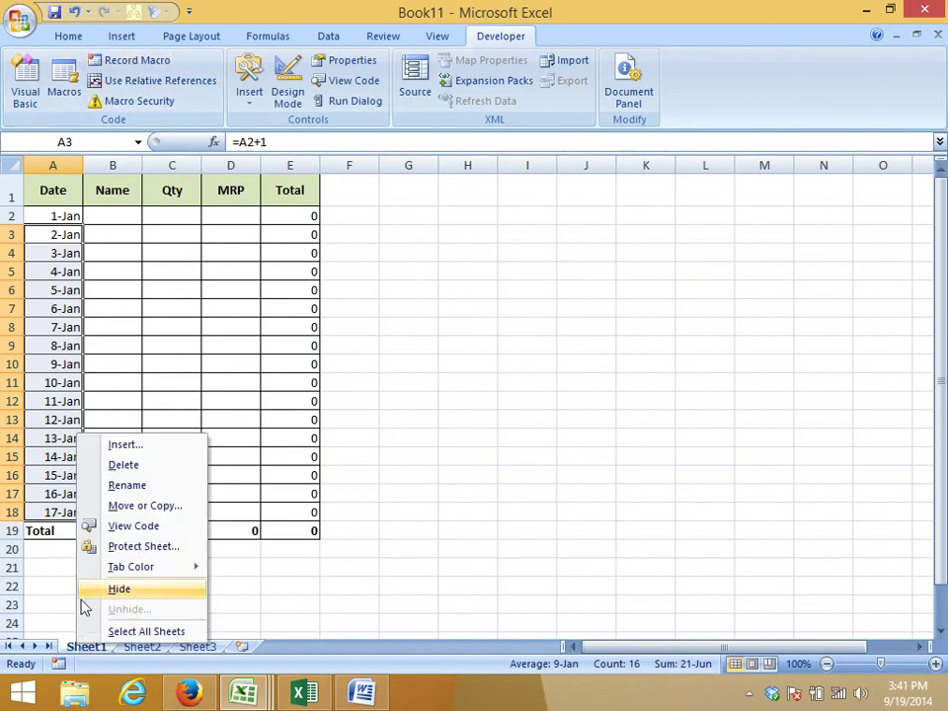
click(79, 488)
click(112, 584)
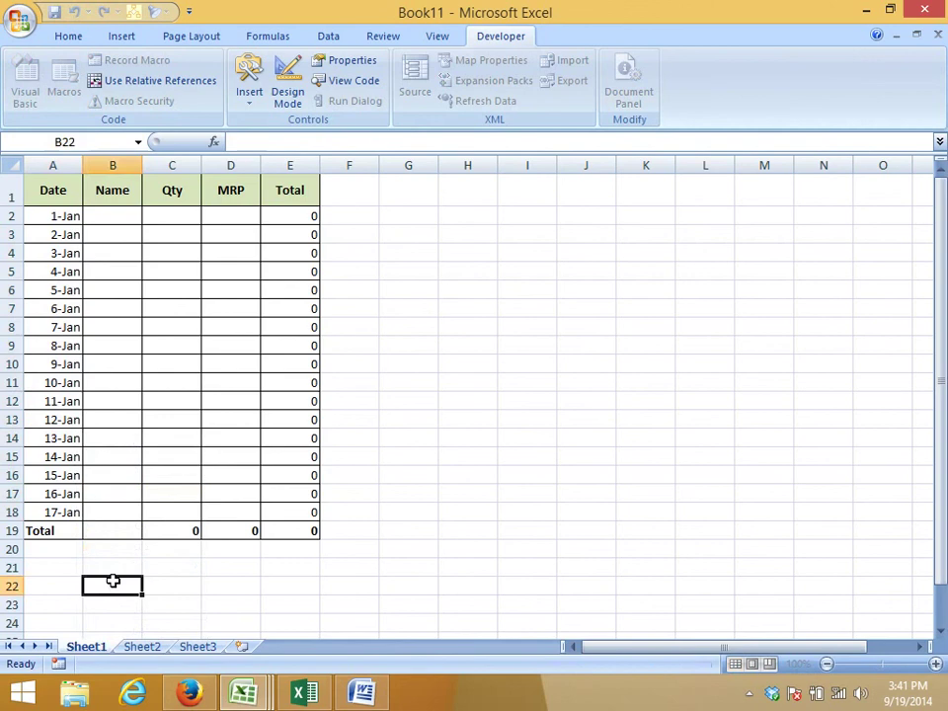
- Delete Sheet1 and bring up the Macro list showing Macro1
right_click(101, 649)
click(120, 465)
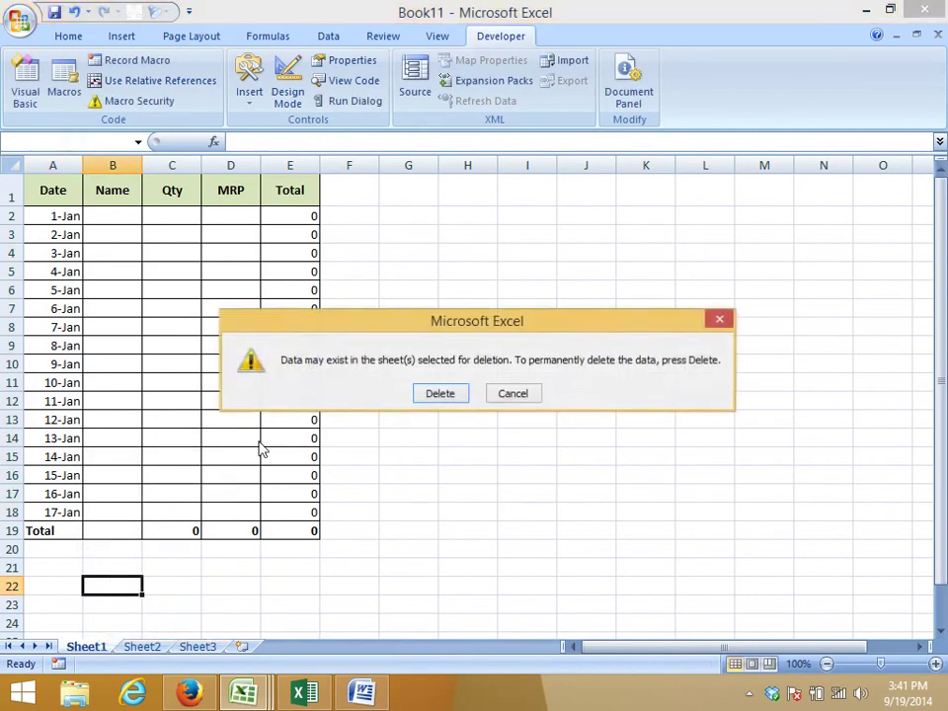
click(450, 394)
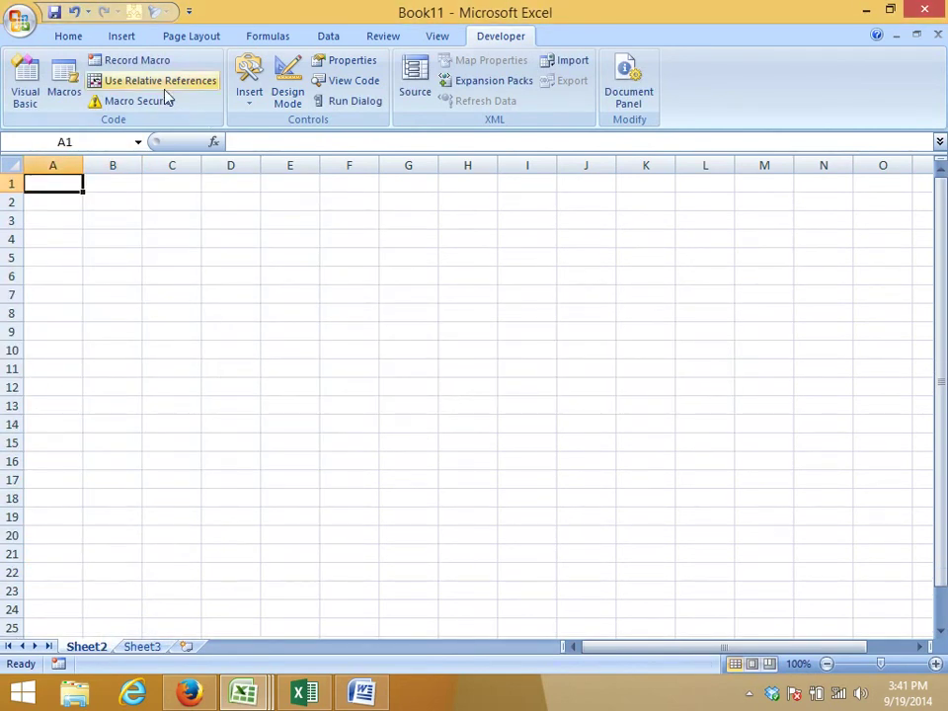
click(68, 79)
- Run Macro1 on Sheet2 and widen column A so the dates show
click(433, 114)
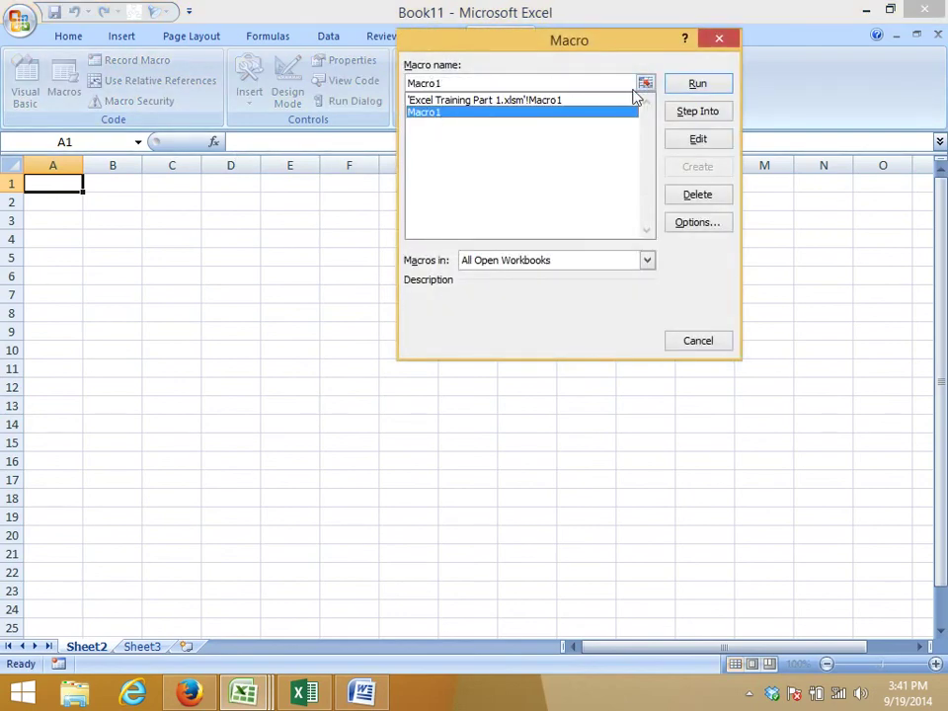
click(699, 83)
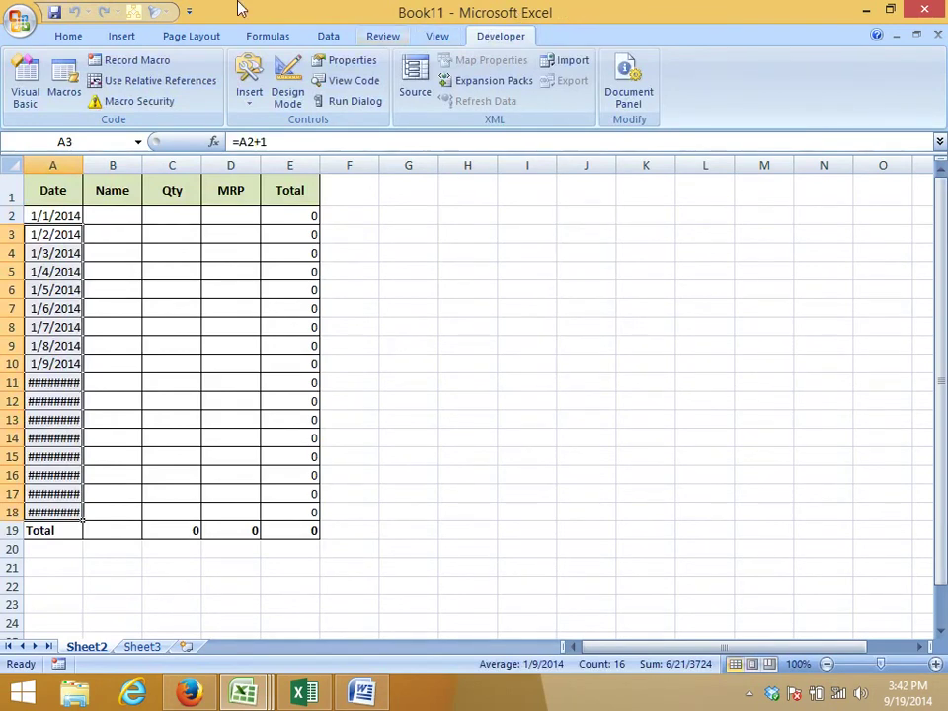
double_click(84, 165)
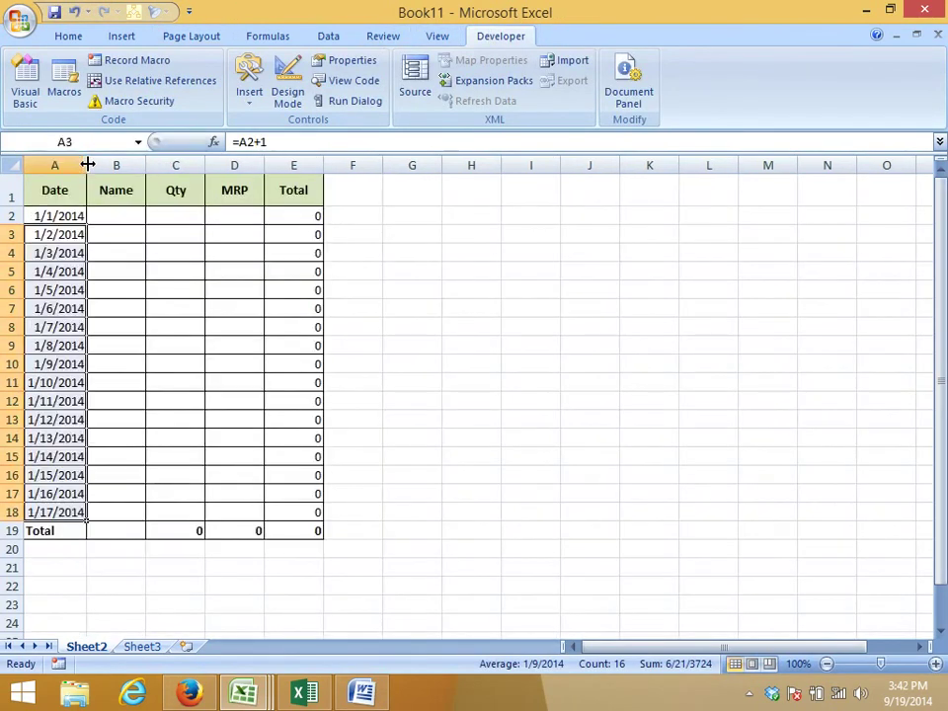
click(170, 240)
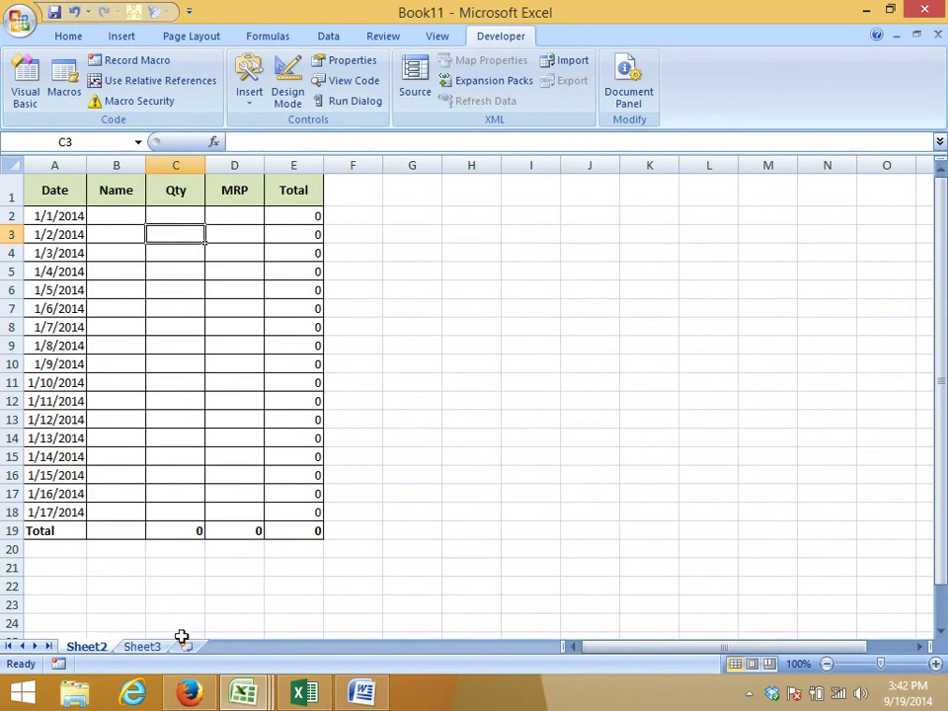
- Run 'Excel Training Part 1.xlsm'!Macro1 on Sheet3, then create a new blank workbook
click(128, 645)
click(67, 97)
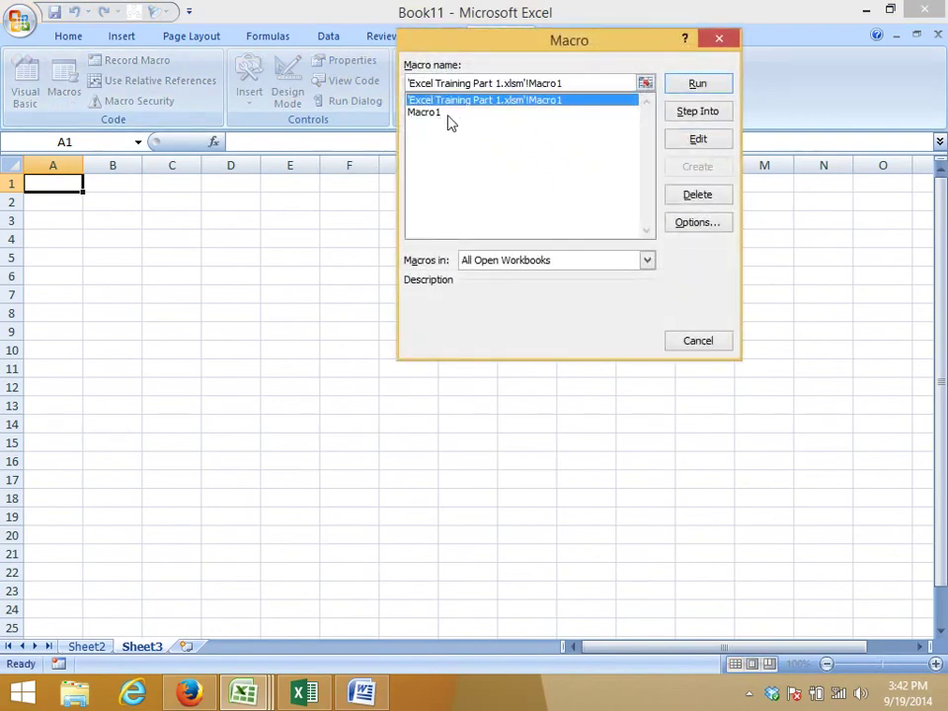
click(440, 114)
click(725, 91)
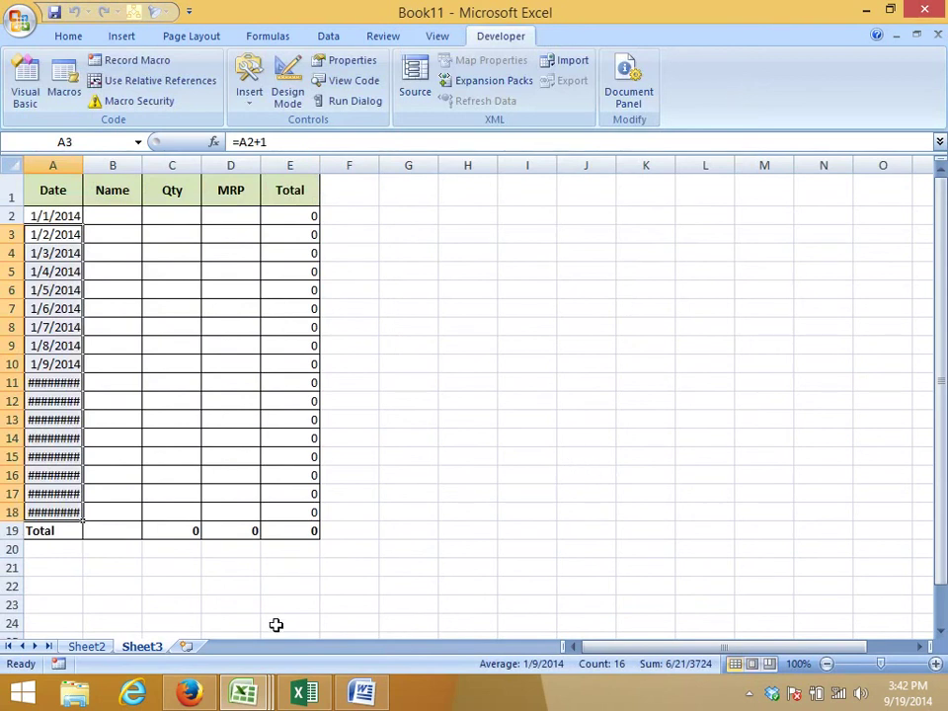
key(ctrl+n)
drag(83, 166, 137, 170)
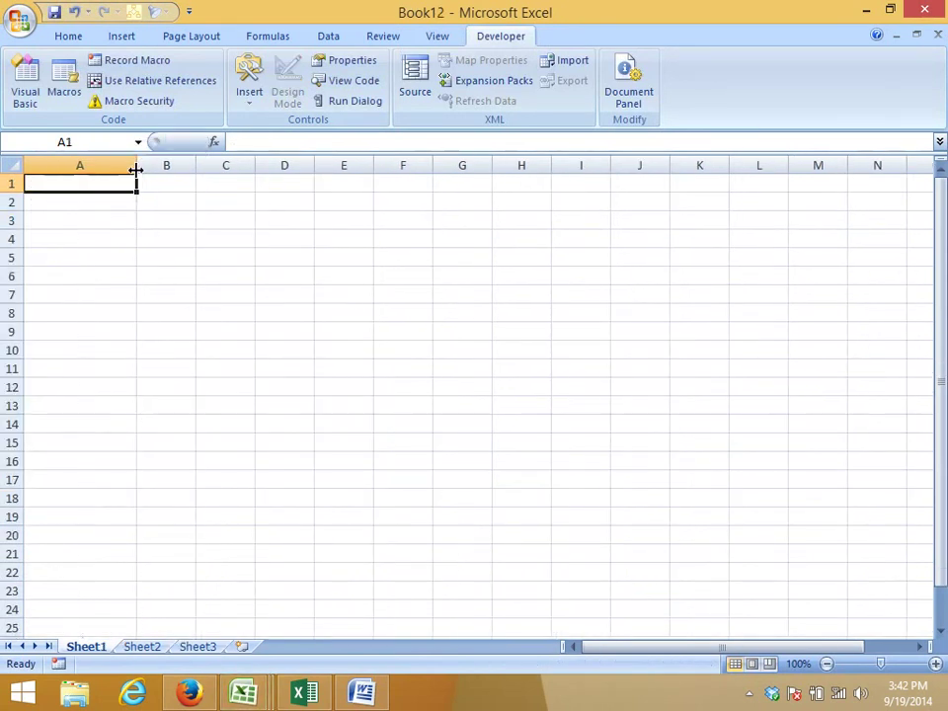
- Run Book11!Macro1 on Book12's Sheet1, then select cell C10
click(63, 97)
click(422, 111)
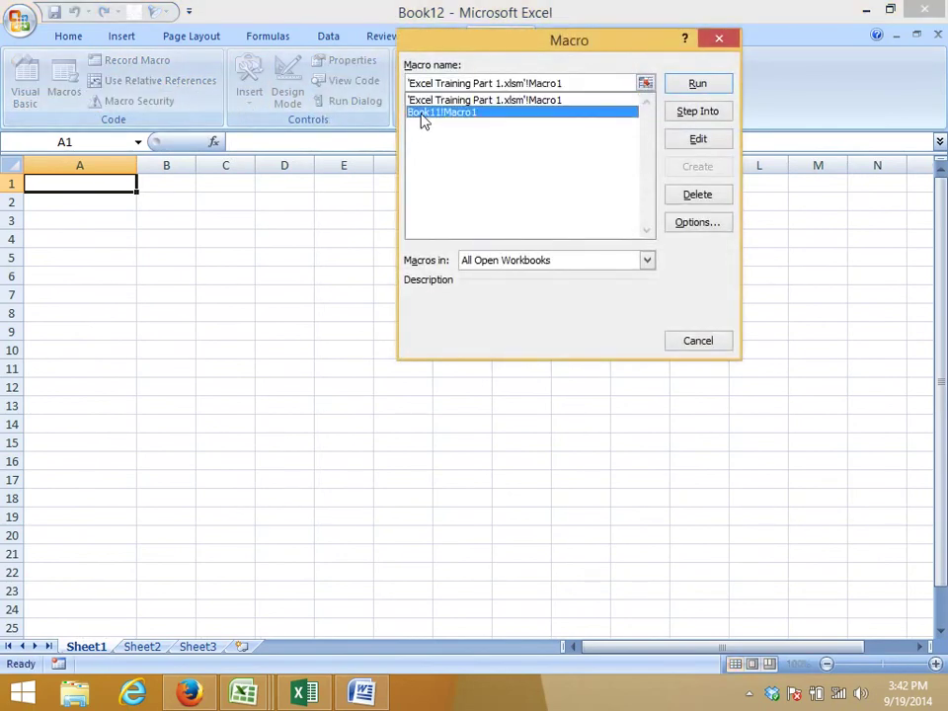
click(672, 85)
click(199, 362)
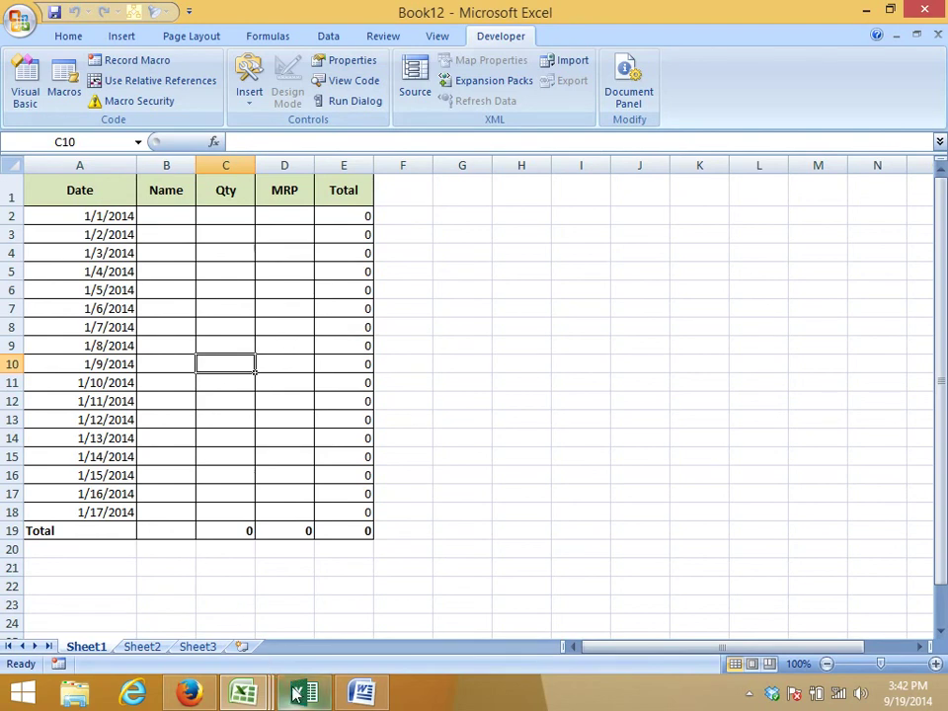
- Start a Save As in Excel Macro-Enabled Workbook format, cancel it, then open the Visual Basic editor
mouse_move(243, 691)
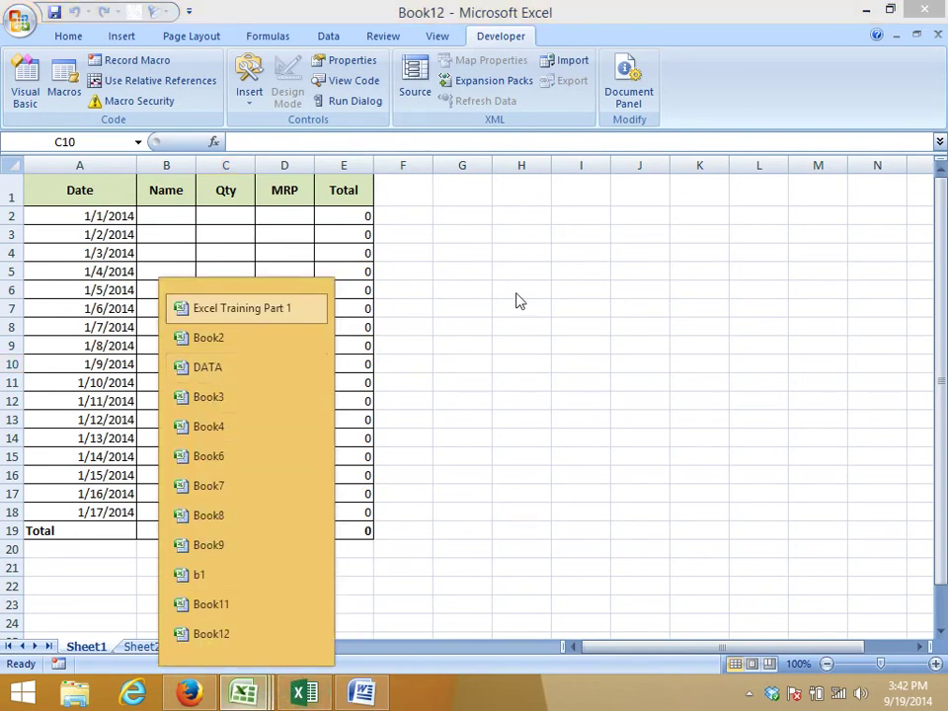
click(22, 18)
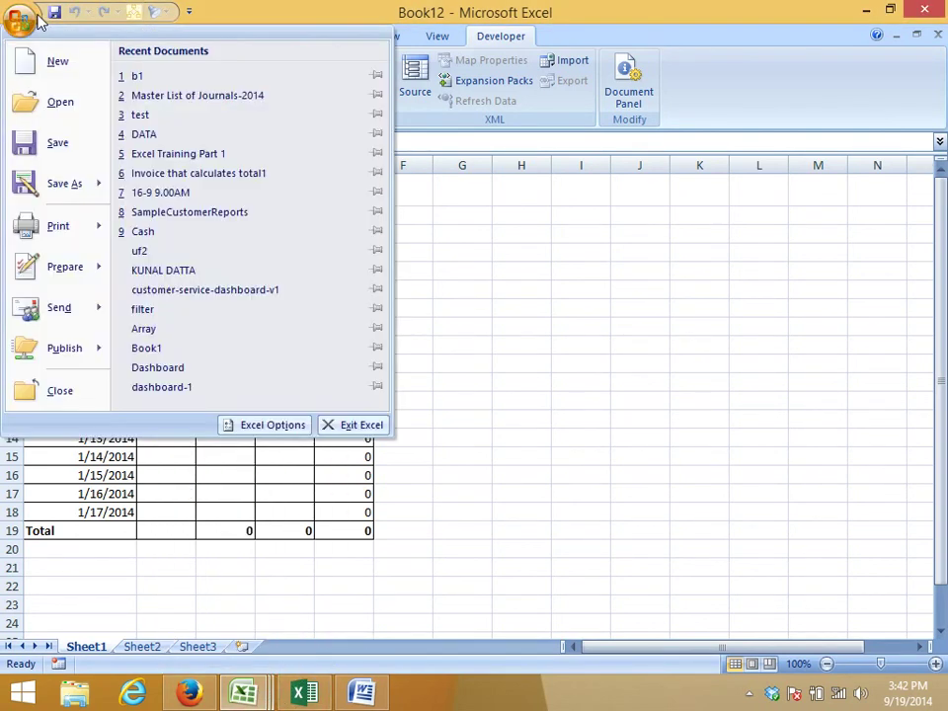
click(59, 182)
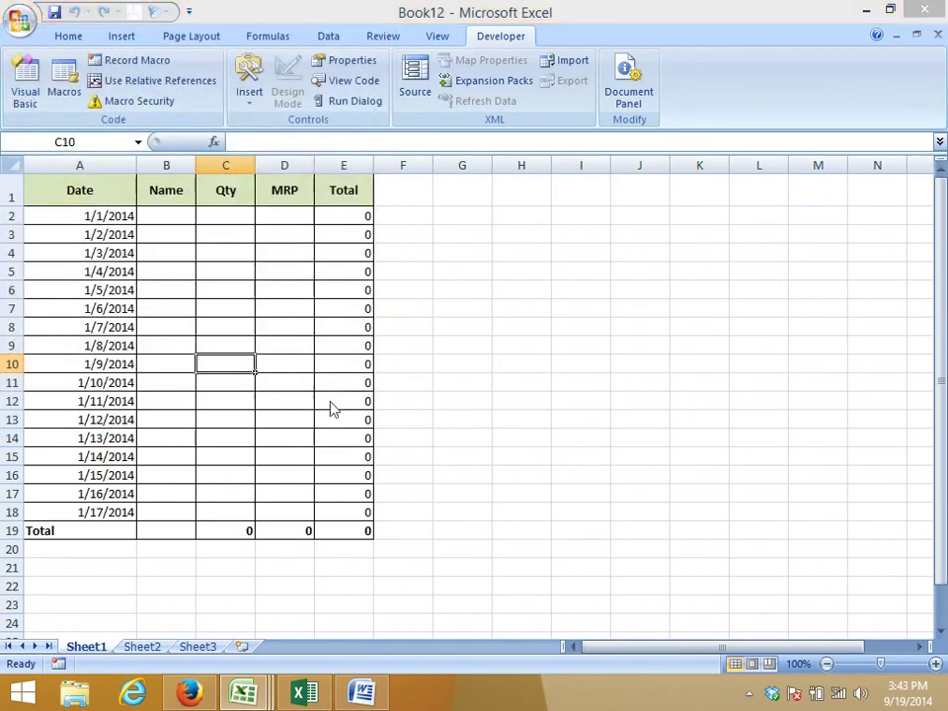
click(324, 354)
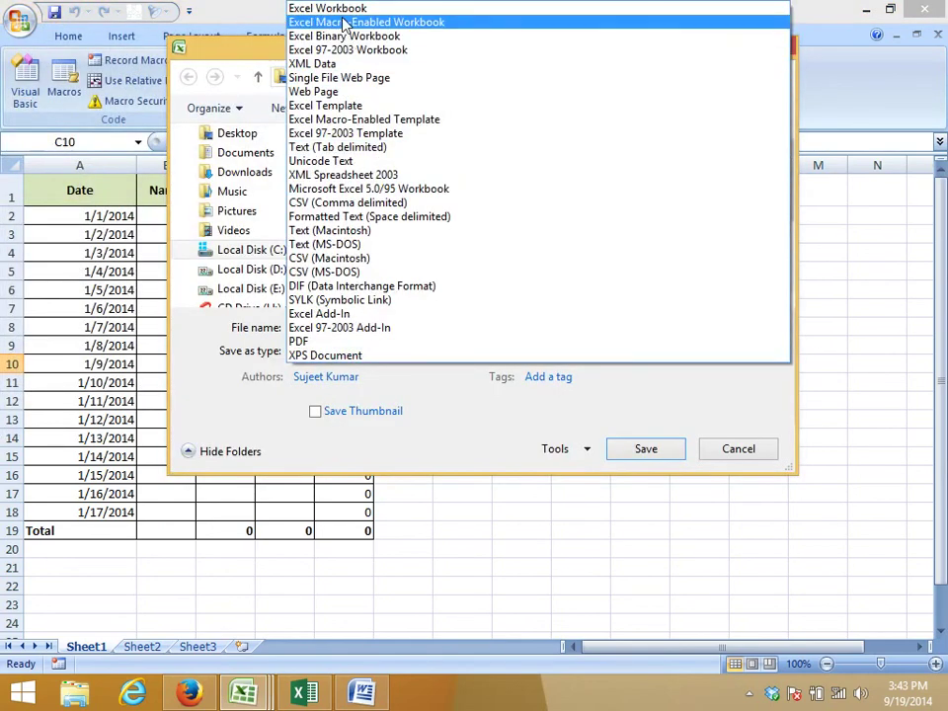
click(326, 9)
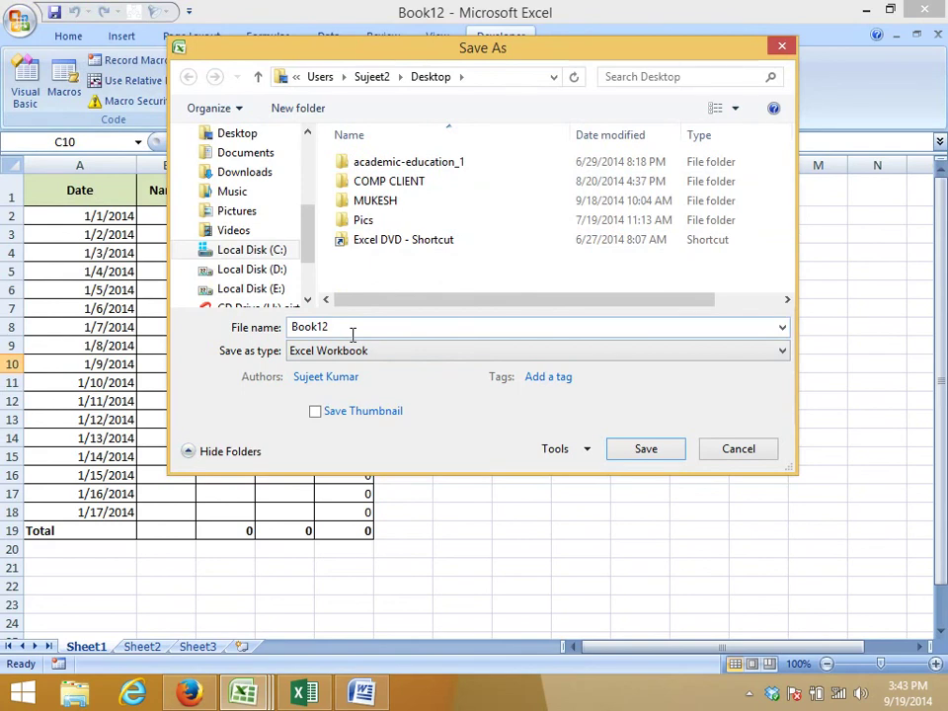
click(388, 353)
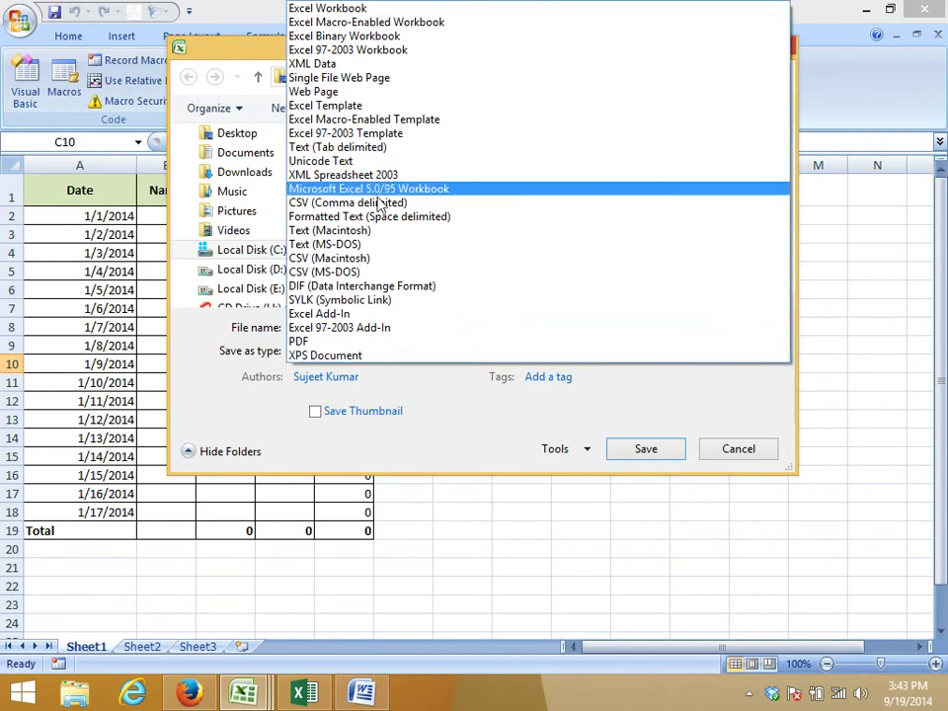
click(357, 22)
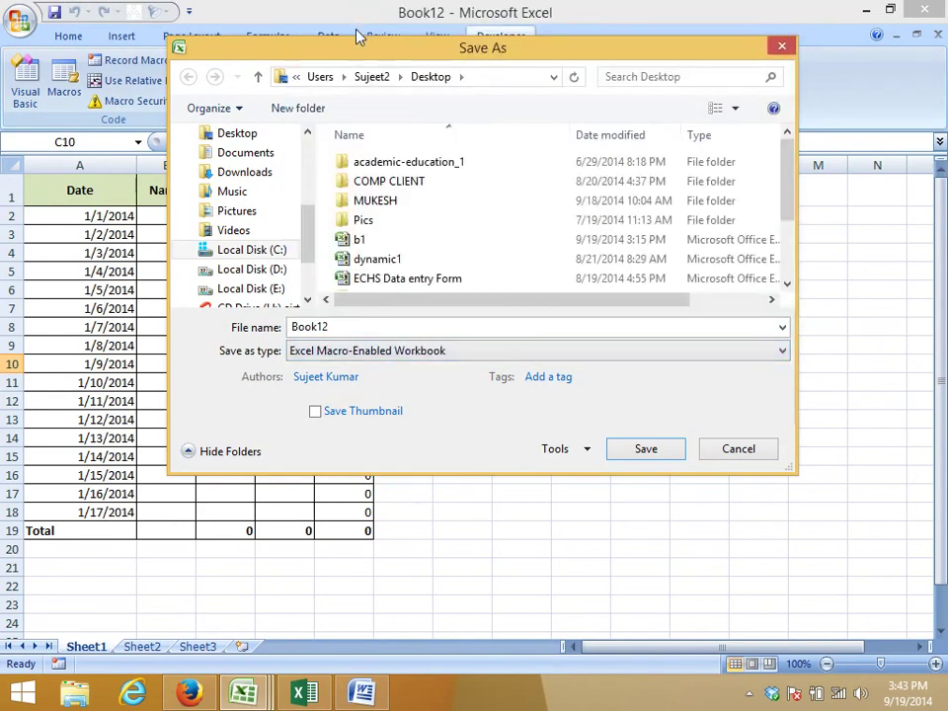
click(715, 450)
click(24, 87)
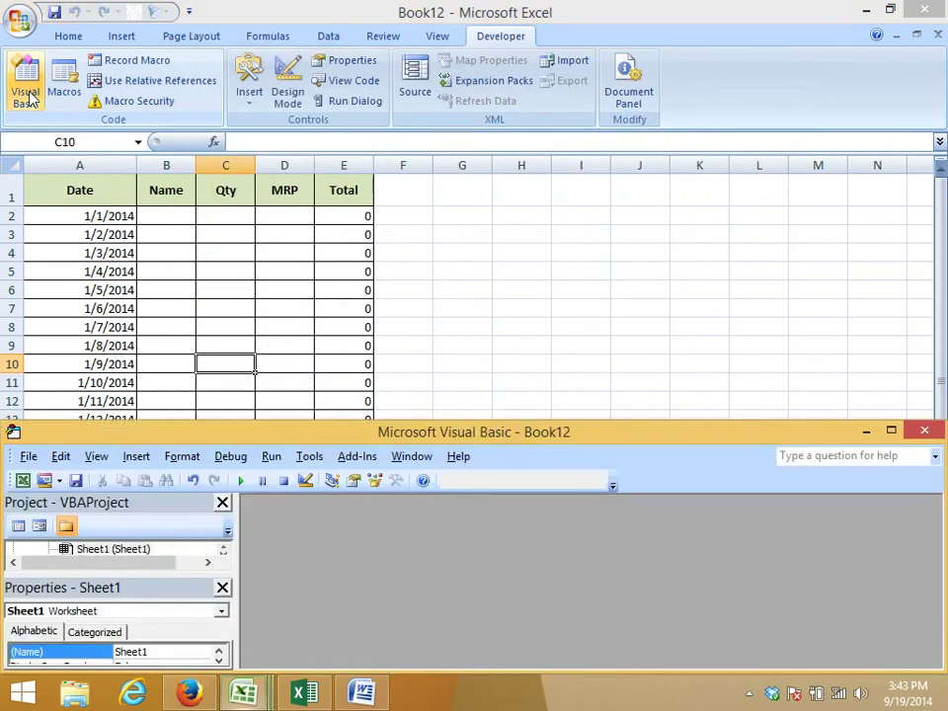
- Maximize the editor and open Book11's Module1 to read Macro1's recorded code
double_click(417, 437)
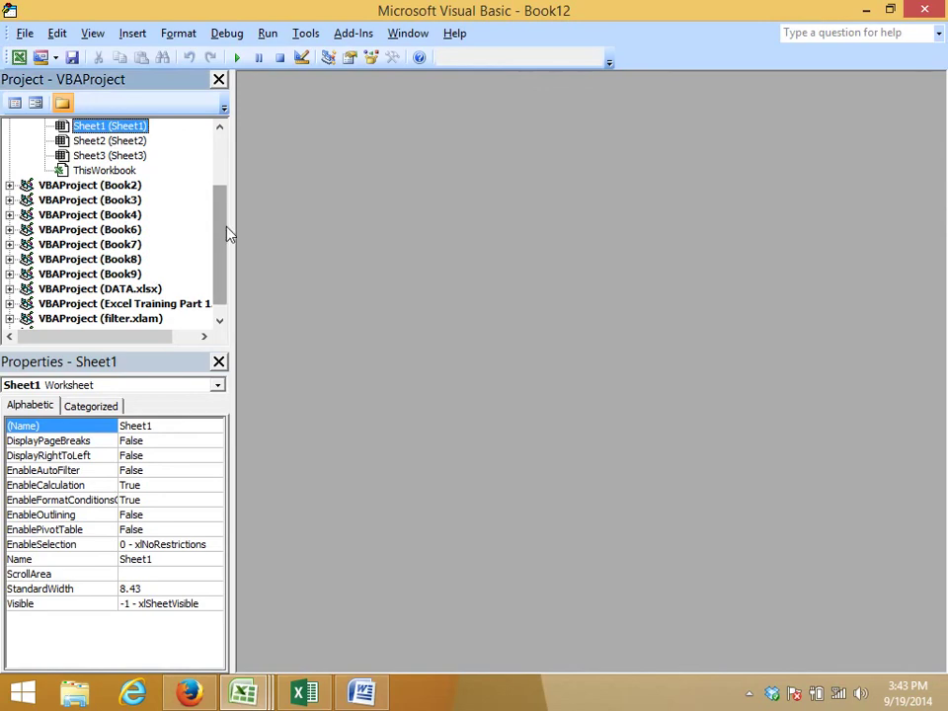
drag(226, 233, 222, 174)
double_click(67, 170)
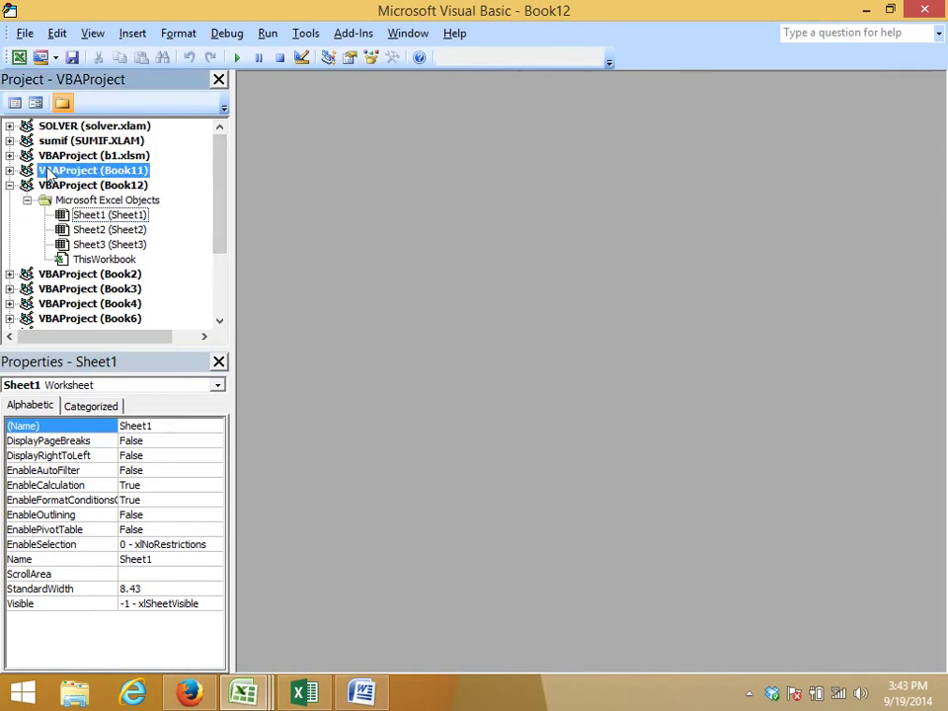
double_click(72, 200)
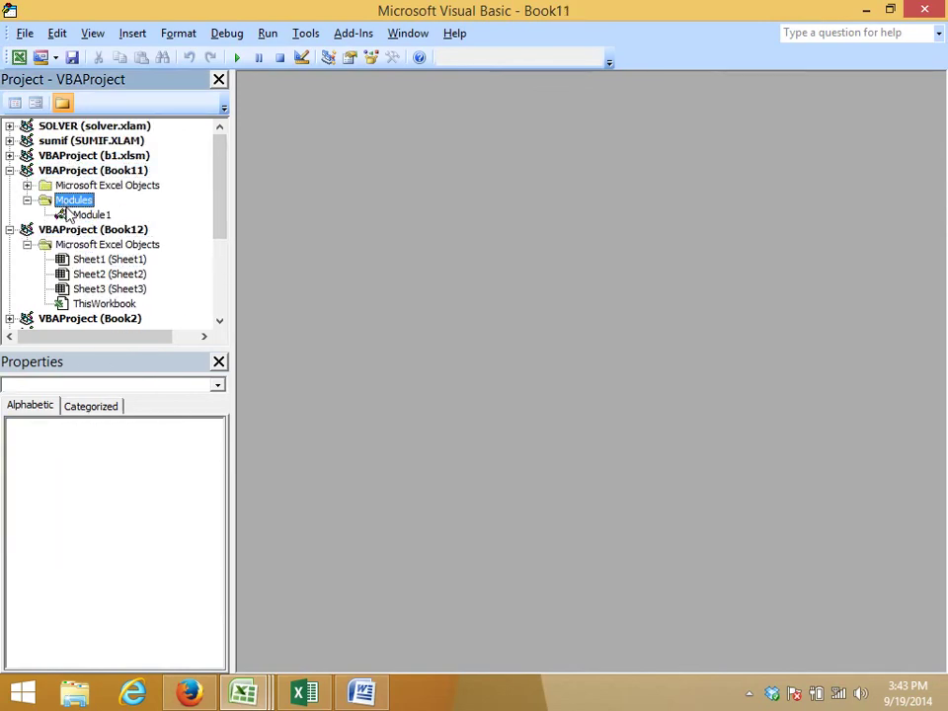
double_click(91, 214)
click(371, 254)
scroll(358, 251, down, 4)
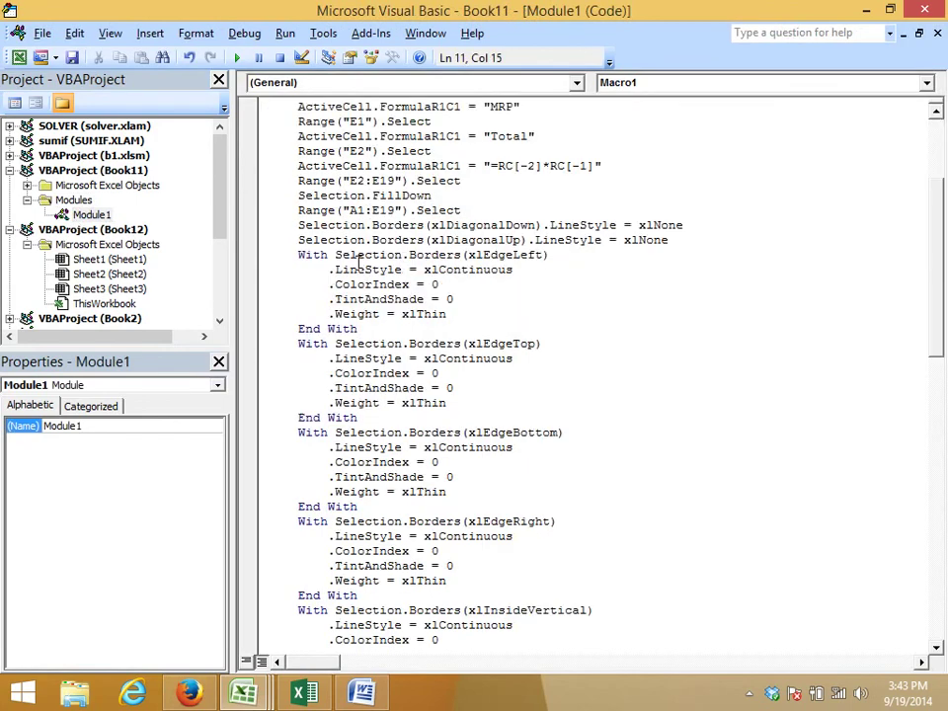
scroll(355, 251, down, 4)
scroll(348, 309, down, 1)
scroll(347, 309, down, 4)
scroll(335, 276, down, 8)
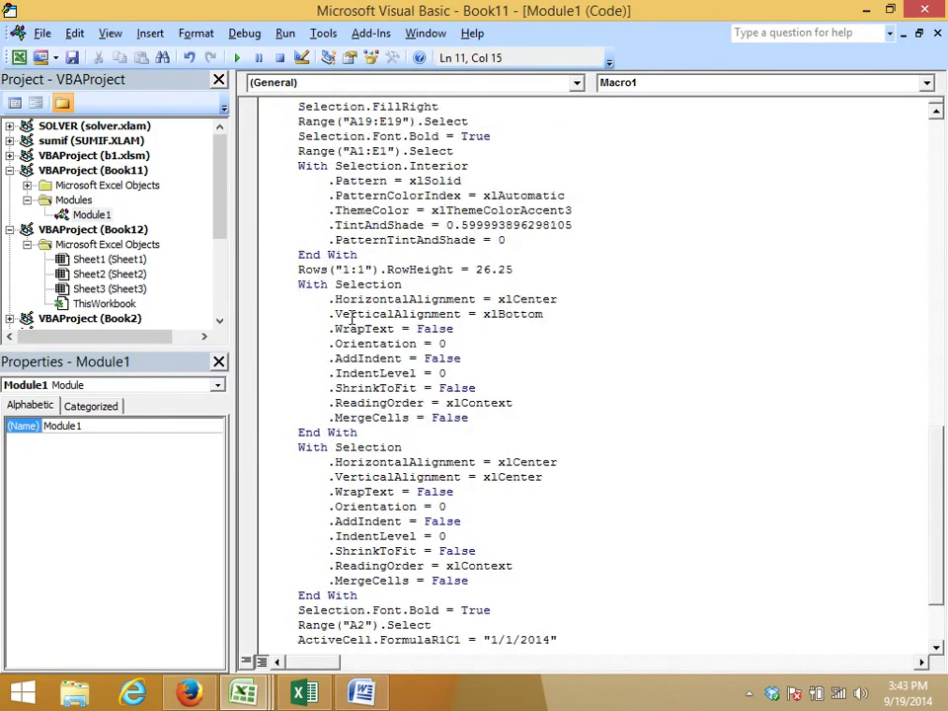
scroll(327, 444, down, 2)
scroll(331, 435, up, 6)
scroll(334, 435, up, 12)
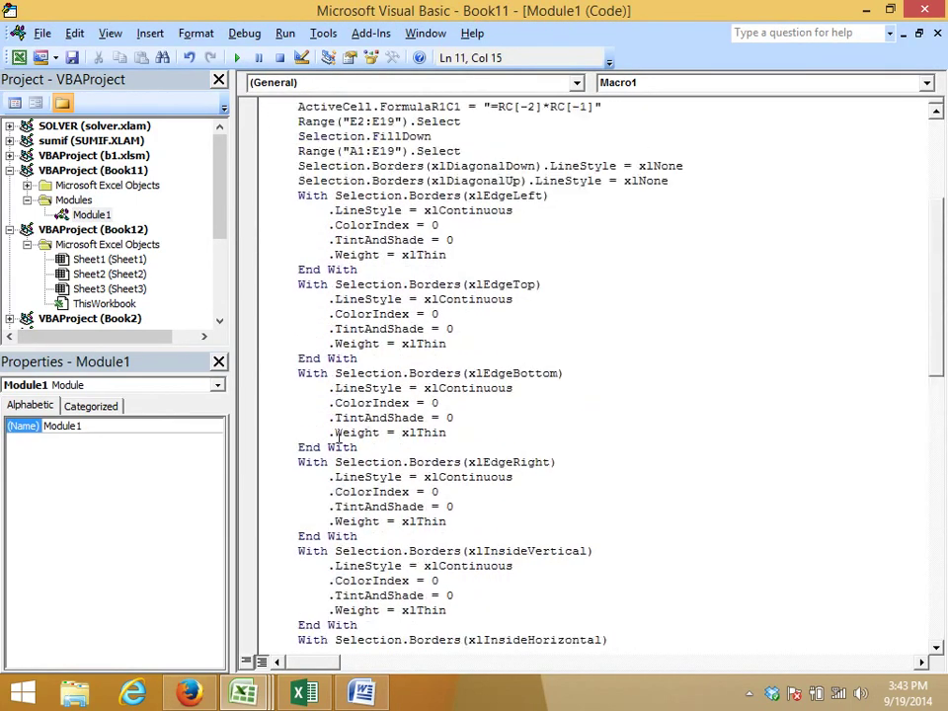
scroll(336, 434, up, 5)
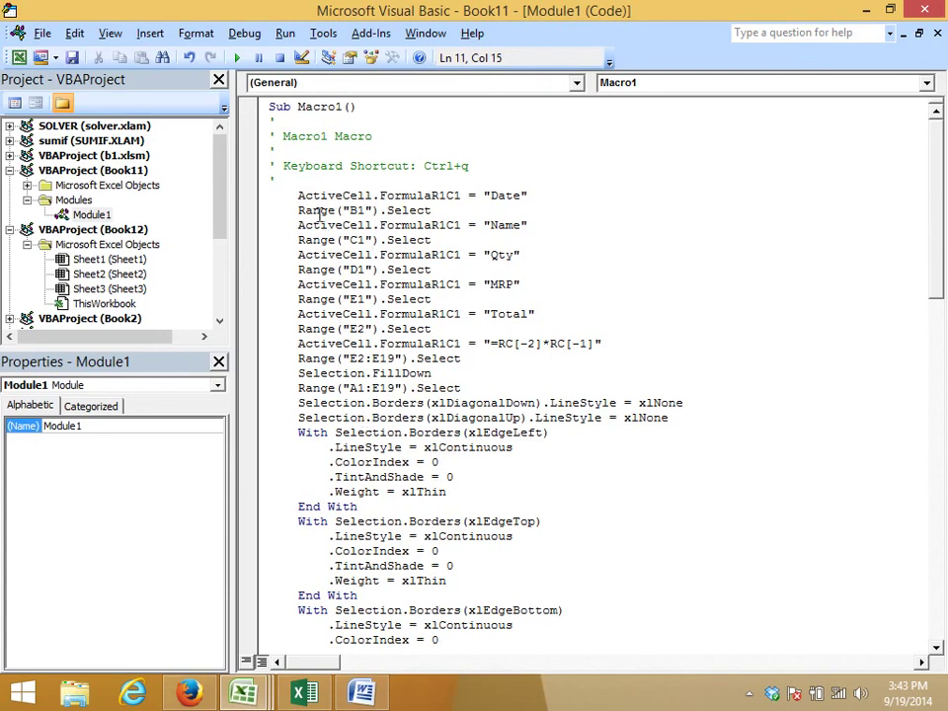
- Highlight the recorded macro statements, then close the Visual Basic editor and Excel
drag(305, 197, 439, 640)
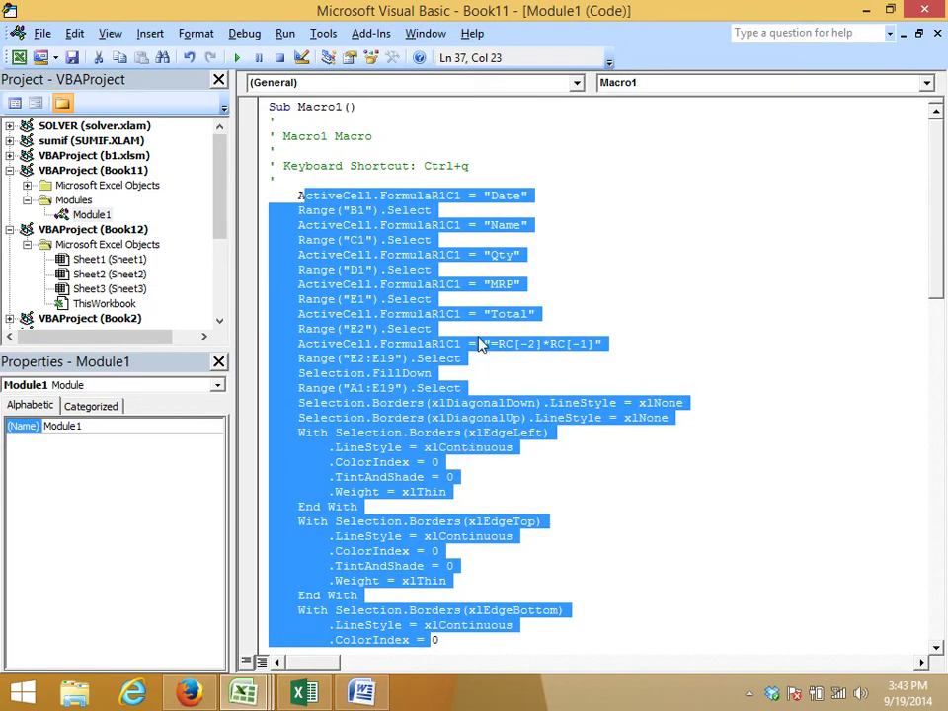
click(471, 343)
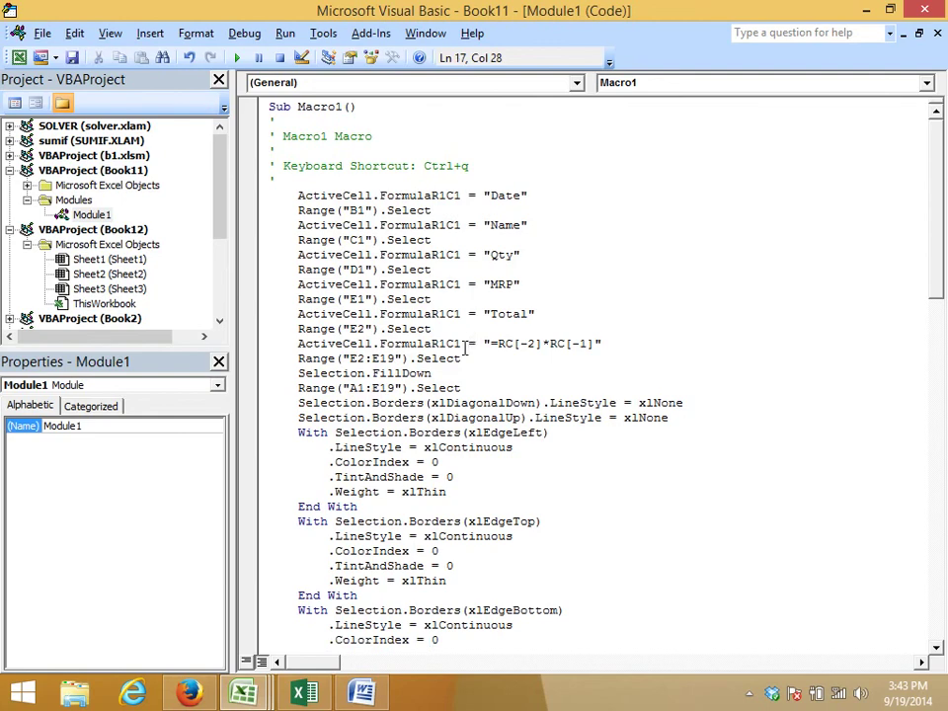
click(924, 10)
click(924, 8)
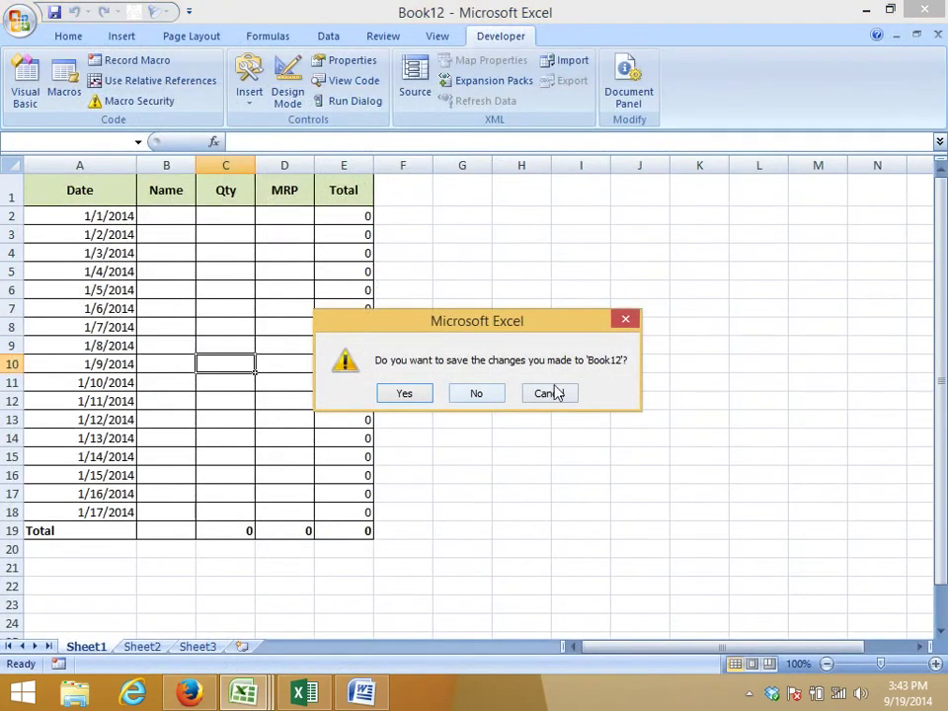